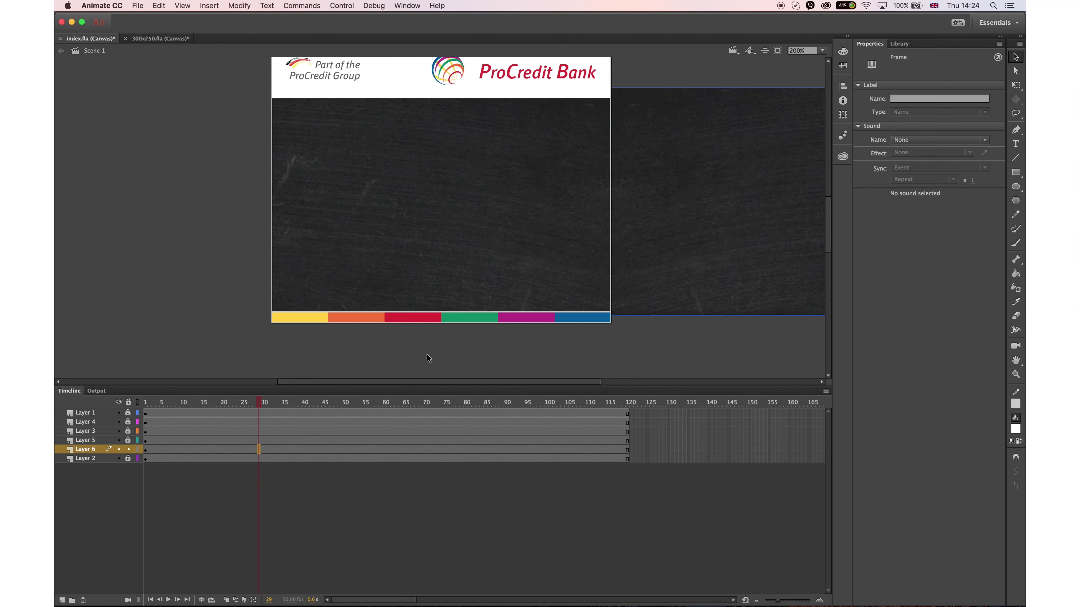
Create a classic tween on Layer 6 and insert keyframes at frame 65 and at about frame 102
key(super+1)
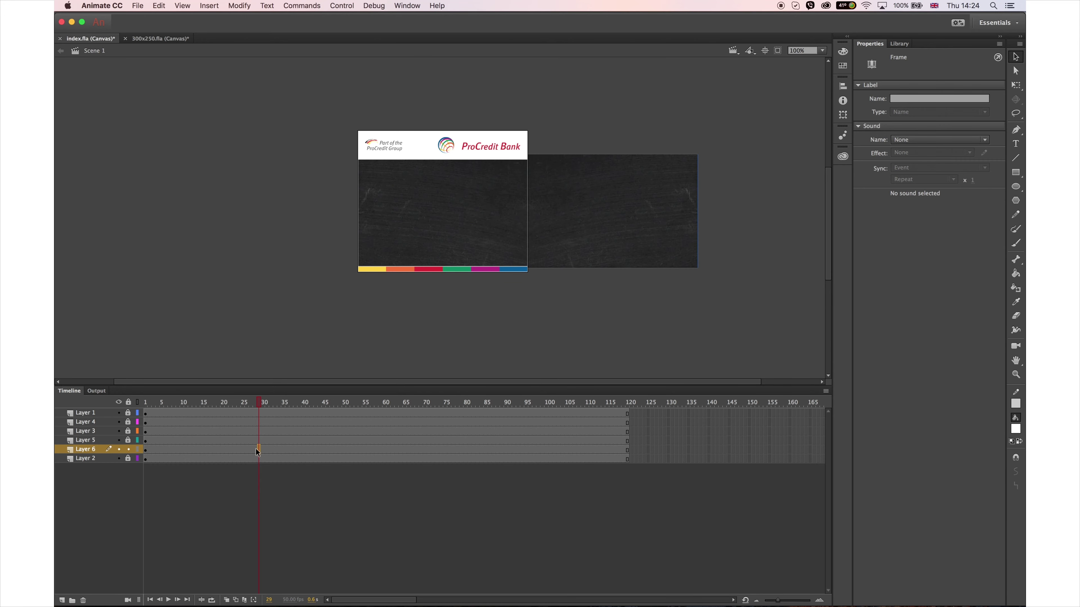
right_click(271, 449)
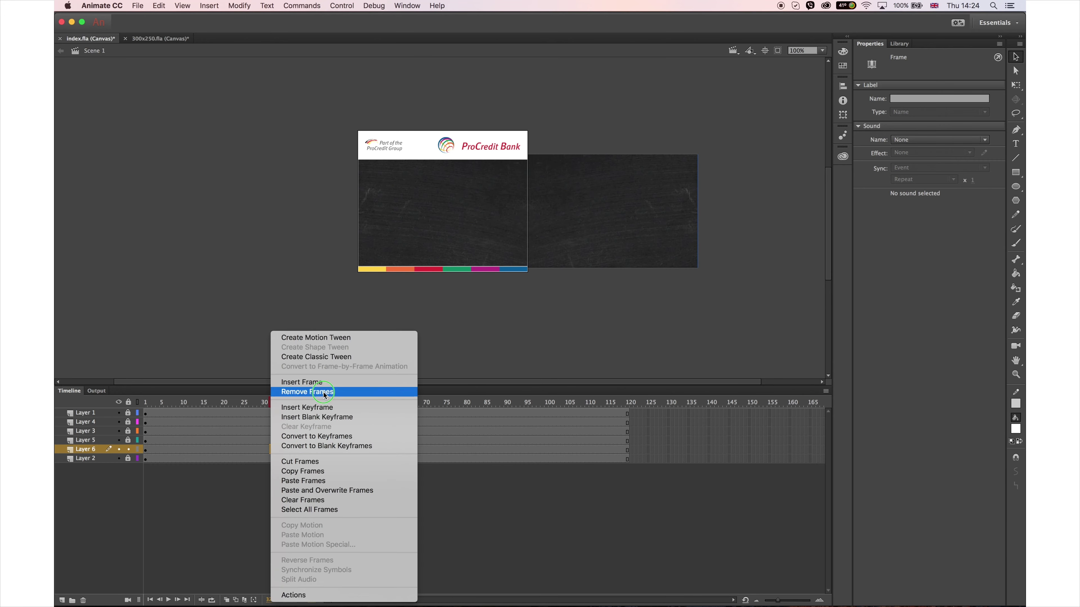
click(340, 360)
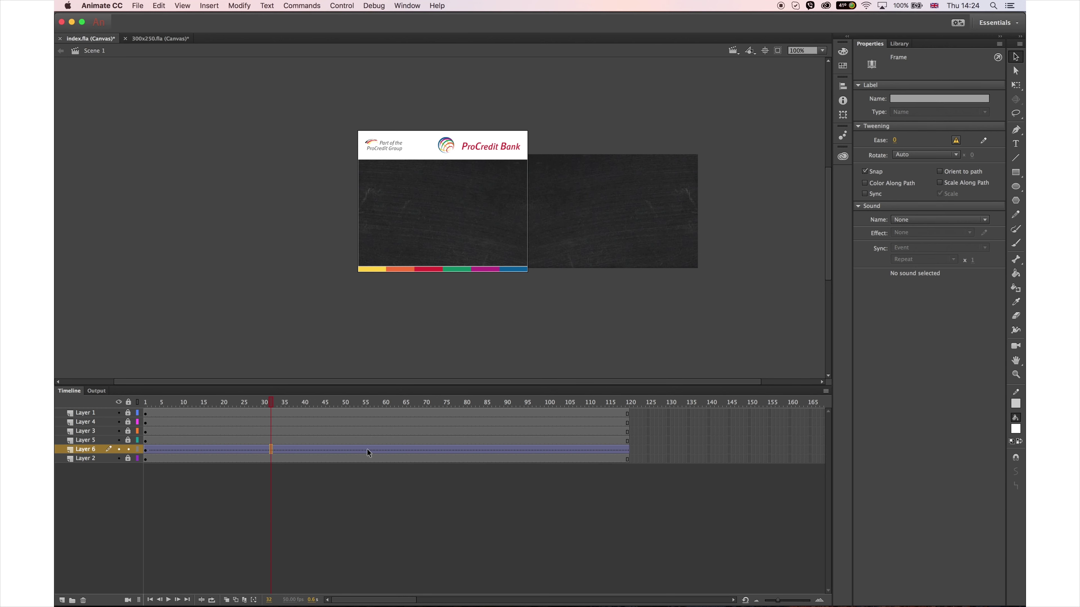
click(405, 450)
key(F6)
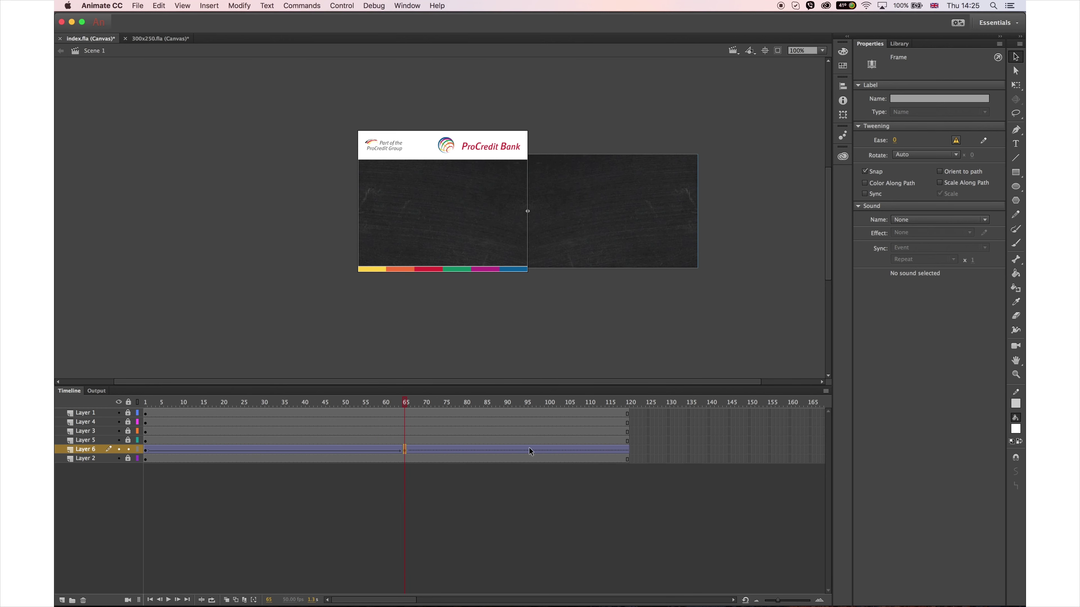
click(564, 449)
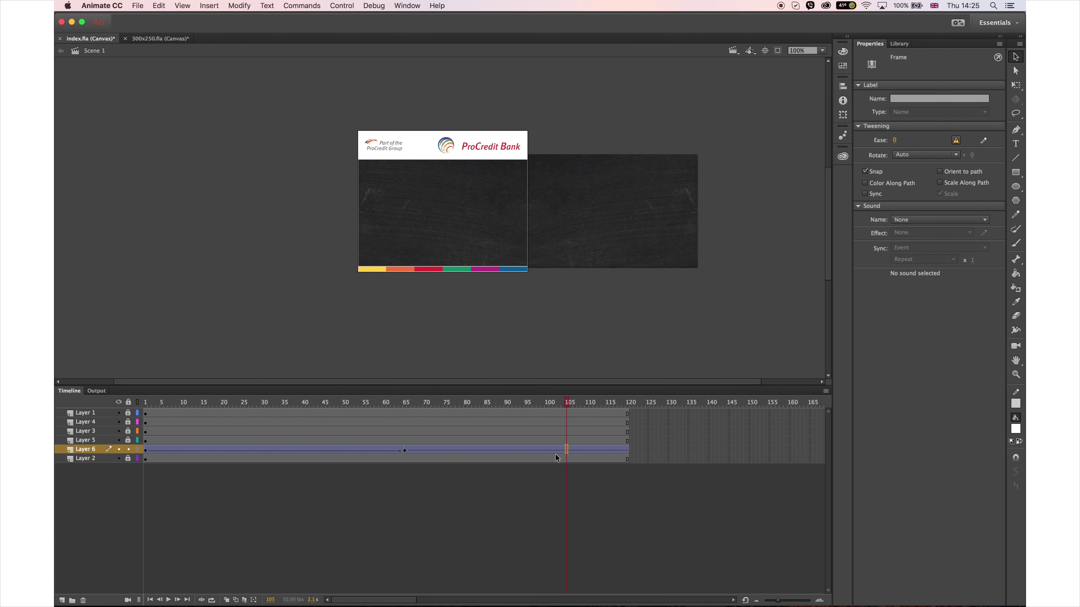
click(555, 450)
key(F6)
Remove the Layer 6 frames after its last keyframe and select that keyframe
click(405, 450)
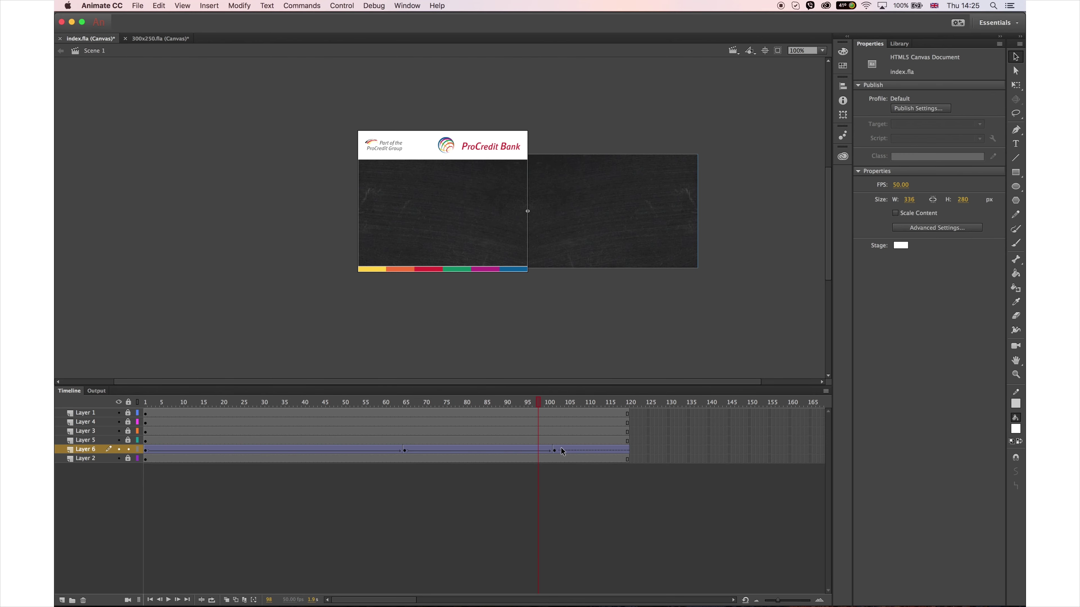
drag(561, 450, 637, 450)
right_click(642, 450)
click(678, 392)
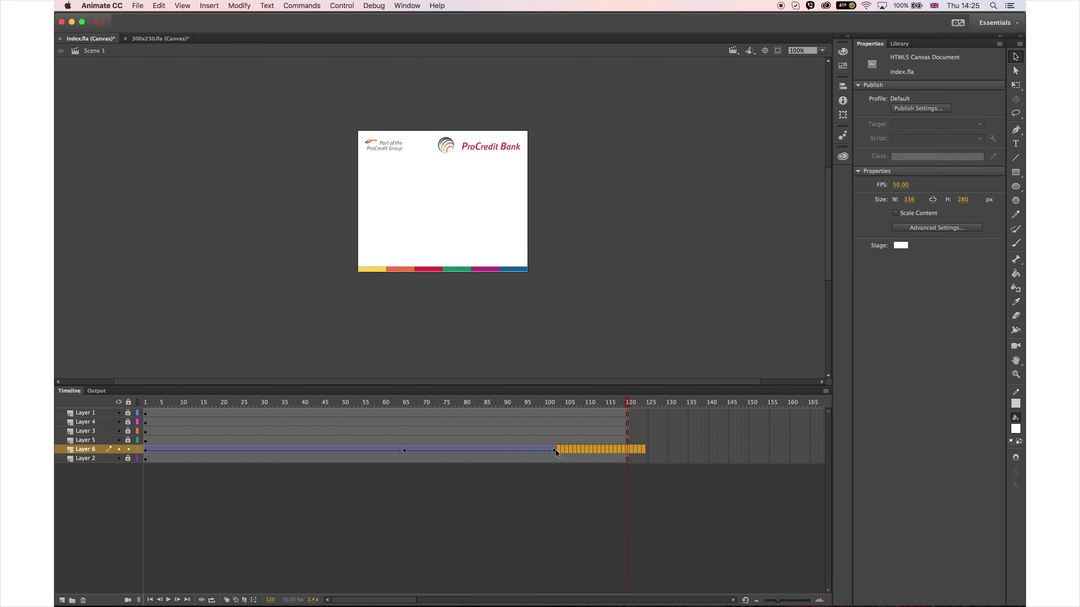
click(555, 450)
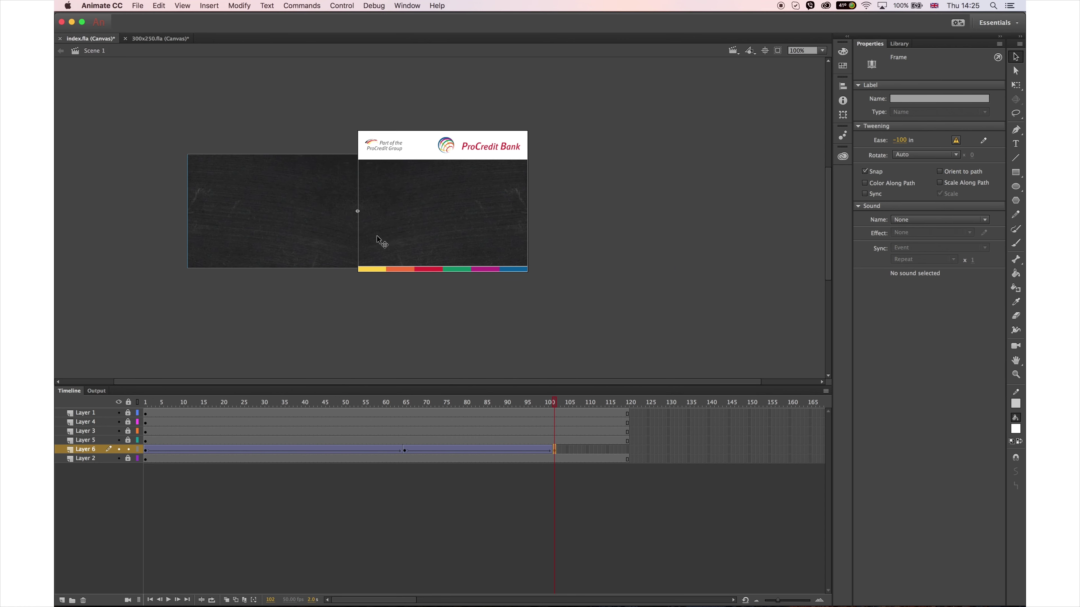
Inside the board symbol, duplicate the 336 px wide board bitmap and place the copy flush at its far right end, then return to Scene 1
double_click(347, 245)
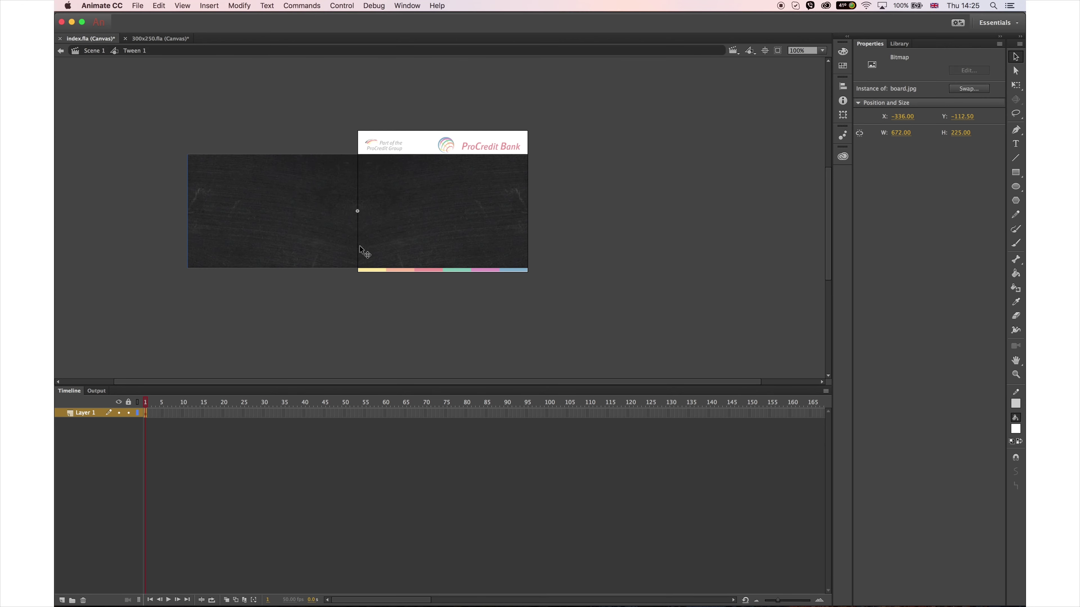
click(372, 254)
click(321, 251)
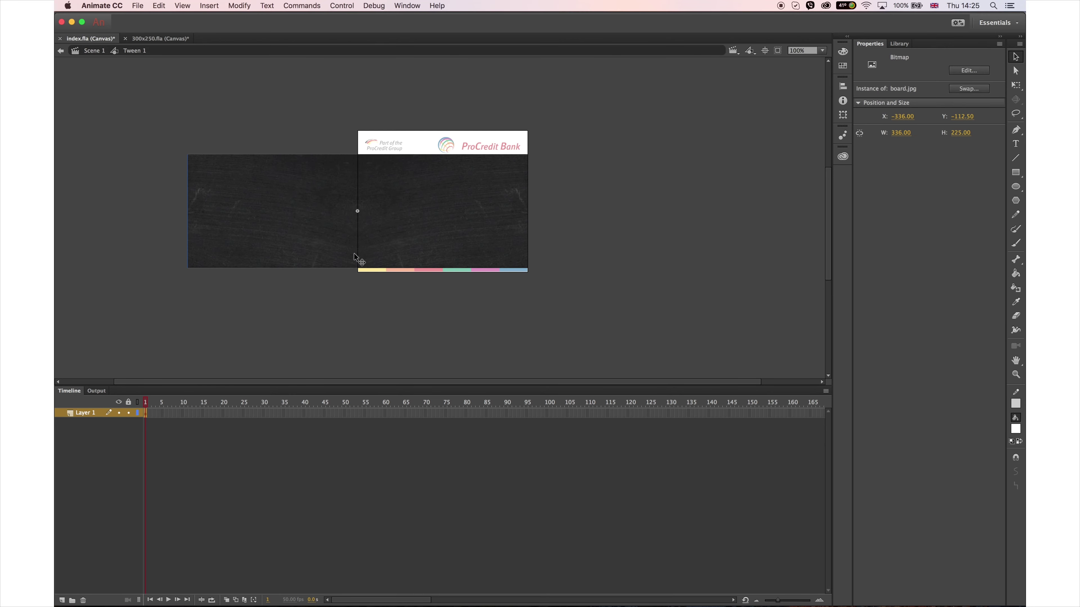
drag(303, 241, 569, 229)
click(565, 305)
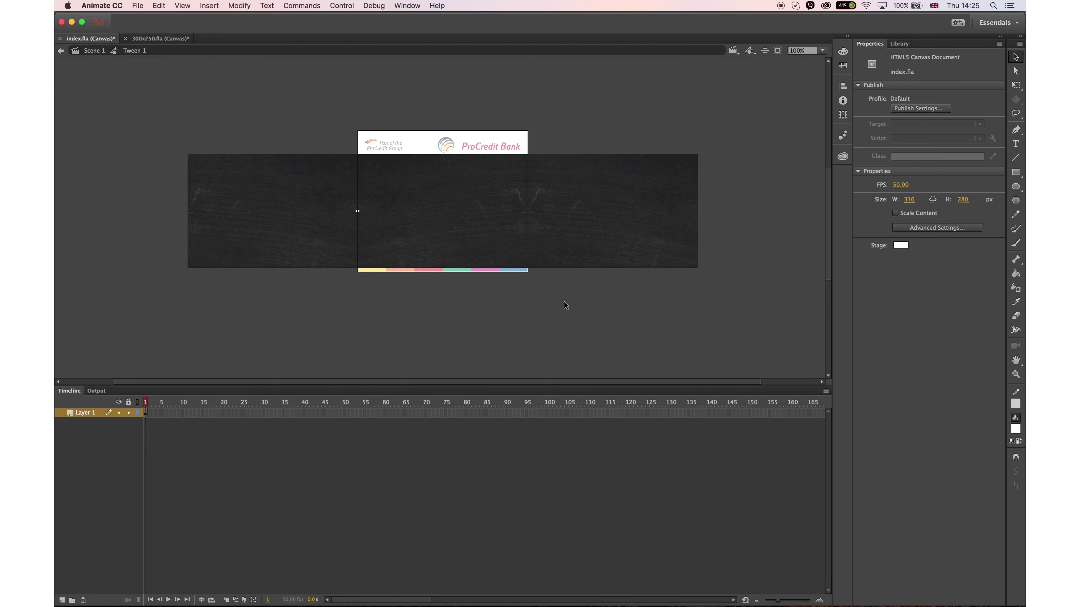
double_click(544, 301)
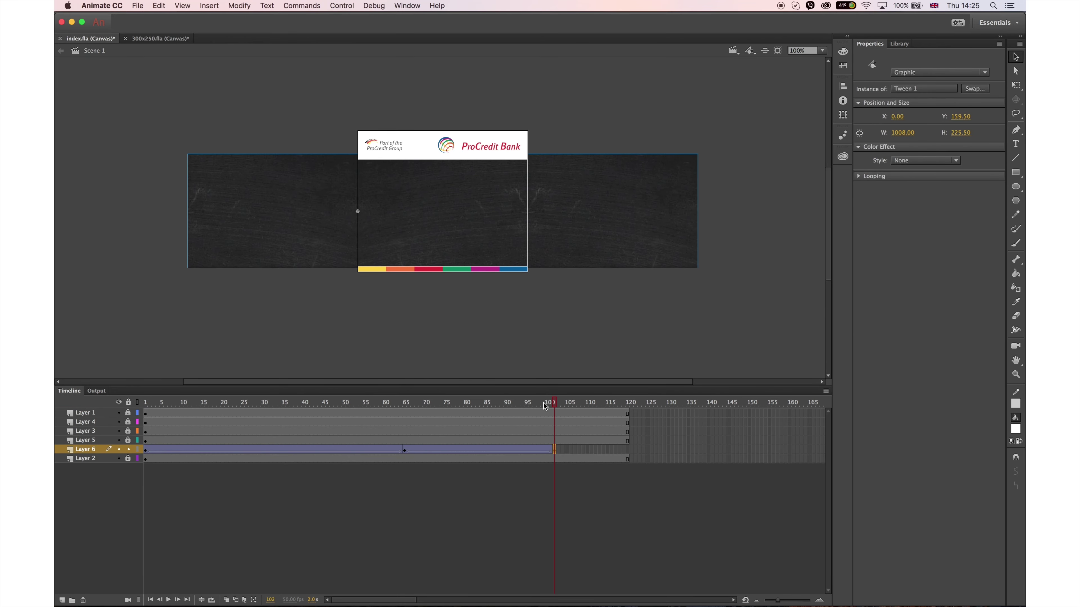
Save the file and insert frames on all layers at frame 65 until Layer 6's second keyframe reaches frame 81
mouse_move(548, 407)
mouse_down()
mouse_move(414, 406)
mouse_move(548, 412)
mouse_move(434, 395)
mouse_move(475, 393)
mouse_move(147, 385)
mouse_move(554, 401)
mouse_up()
key(super+s)
click(404, 401)
key(F5)
key(F5)
key(F5)
key(F5)
key(F5)
key(F5)
key(F5)
key(F5)
key(F5)
key(F5)
key(F5)
key(F5)
key(F5)
key(F5)
key(F5)
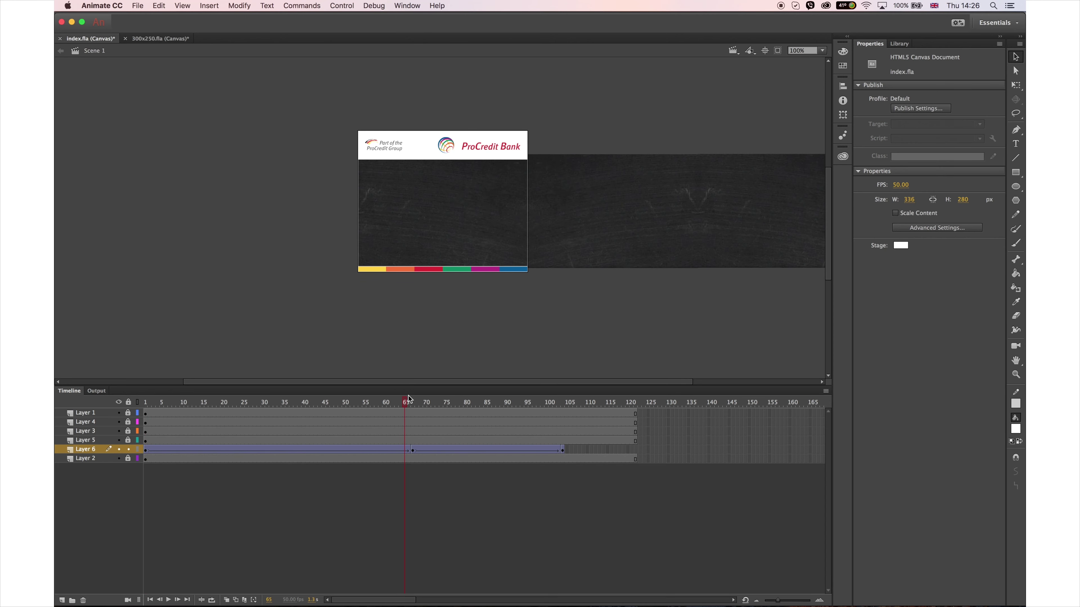
Add a new layer above Layer 6 and copy the "ProCredit Entry Programme" text from 011.psb in Photoshop
click(146, 449)
click(62, 600)
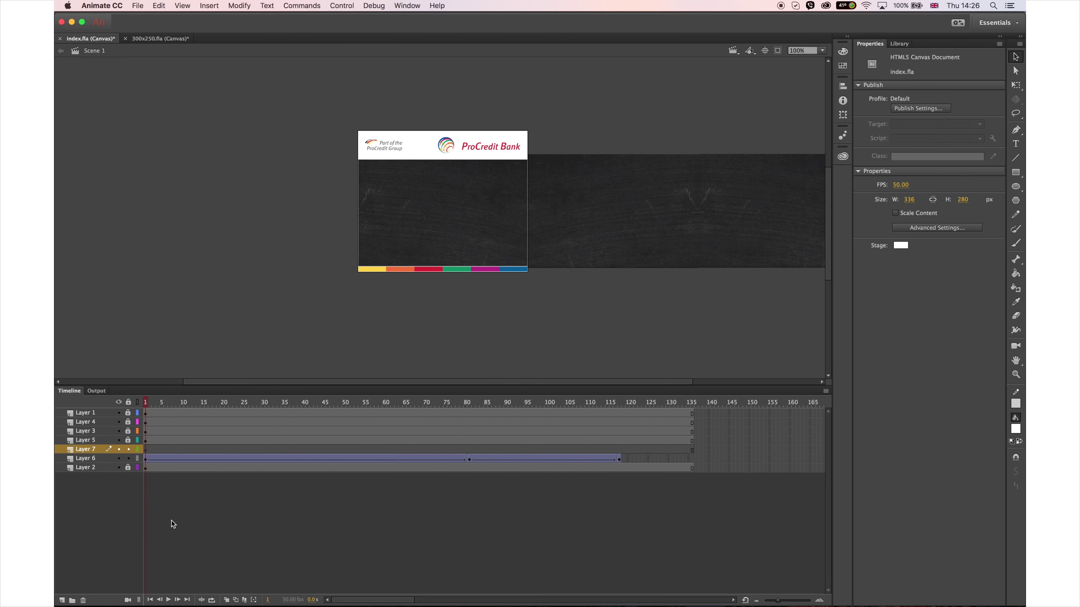
key(super+Tab)
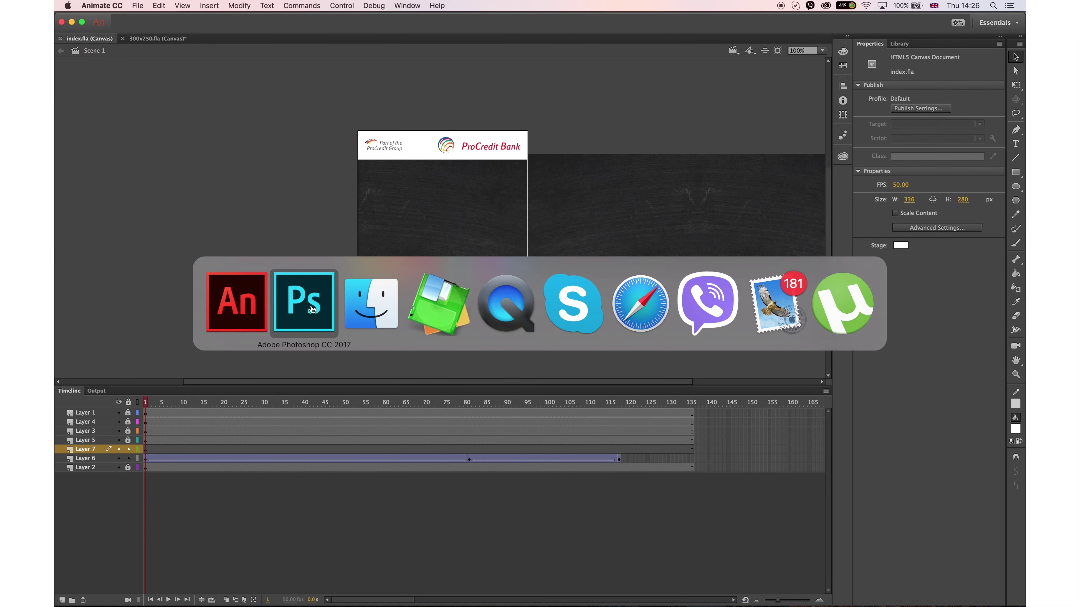
click(313, 309)
double_click(914, 580)
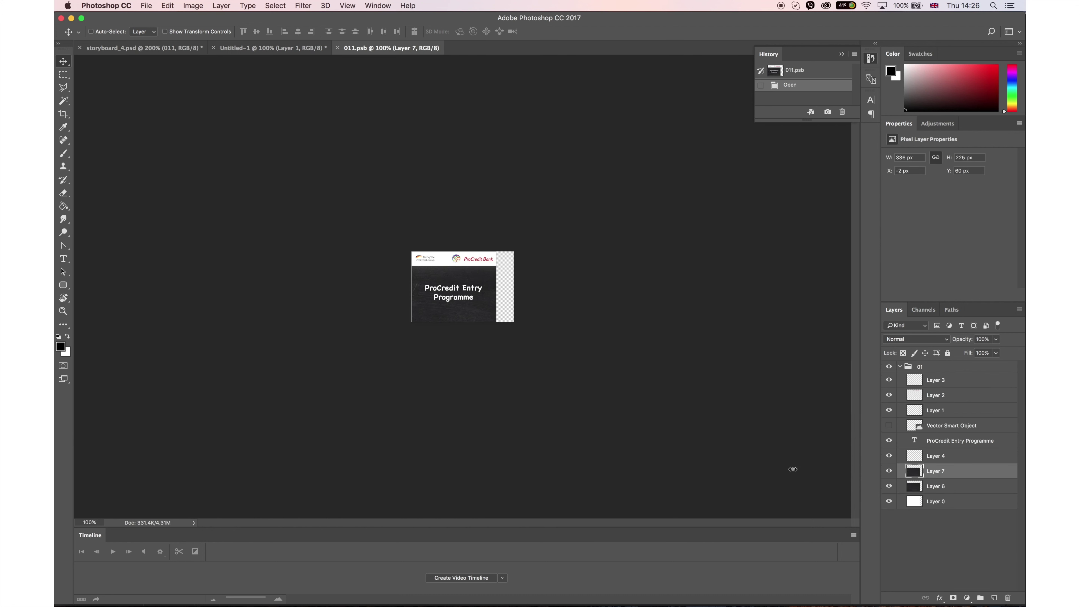
click(63, 259)
click(459, 297)
key(super+c)
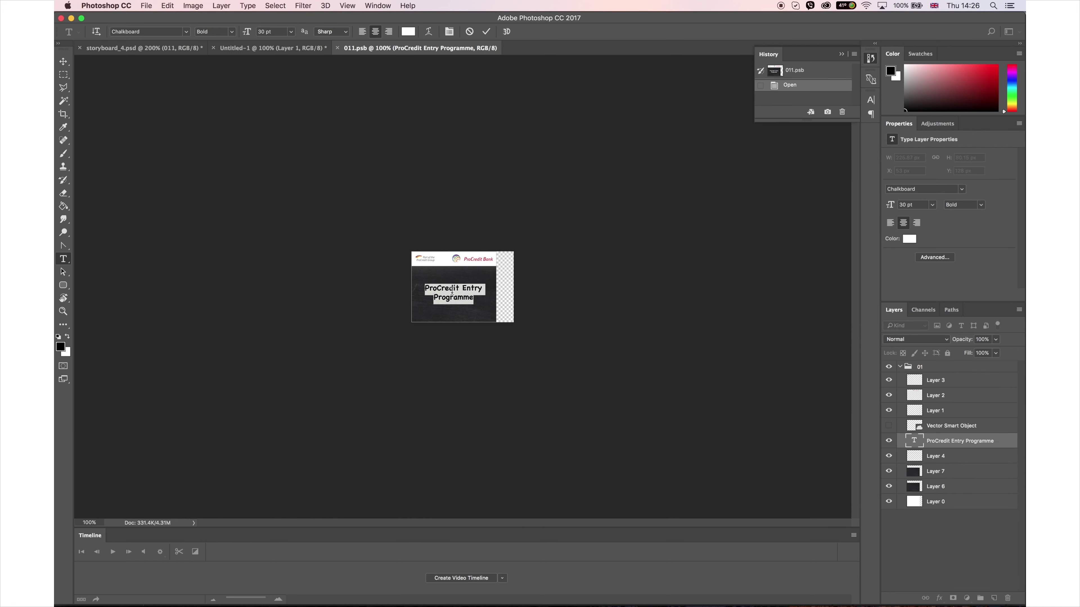
click(63, 61)
Switch back to Animate and insert a blank keyframe on Layer 7 just after Layer 6's last keyframe
key(super+Tab)
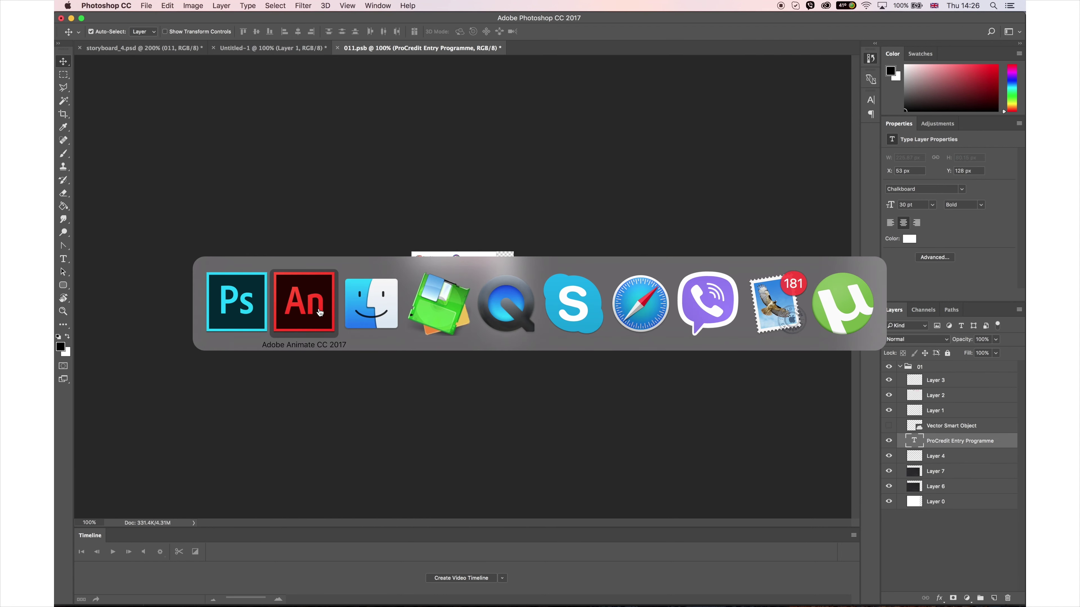
click(320, 313)
click(469, 451)
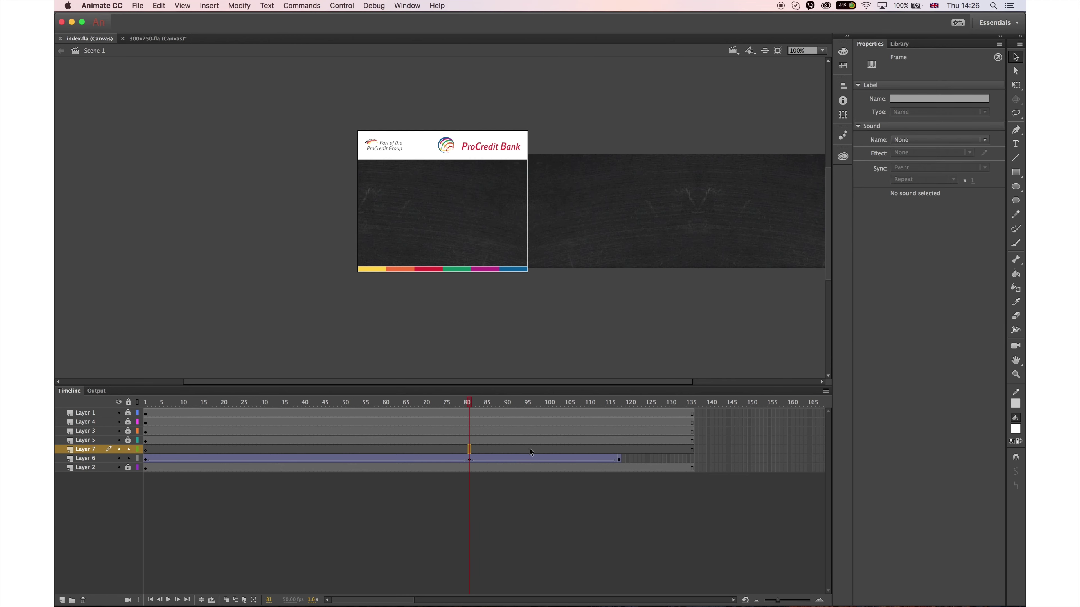
click(623, 451)
key(F7)
Paste "ProCredit Entry Programme" as dynamic text below the stage at frame 70 of Layer 7 and select all of it
click(425, 449)
key(t)
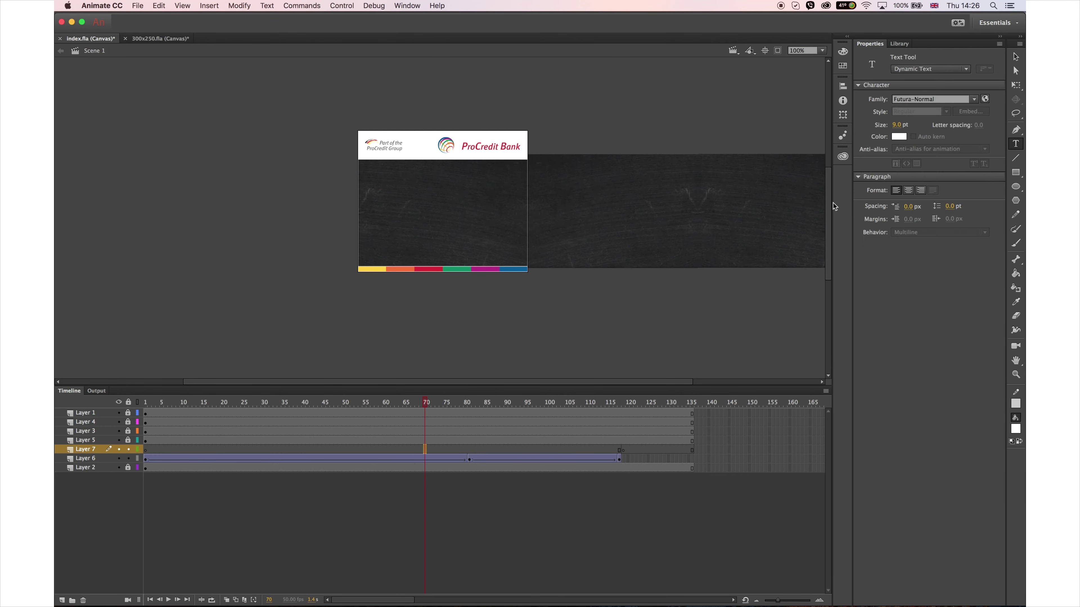
click(448, 313)
key(super+v)
key(super+a)
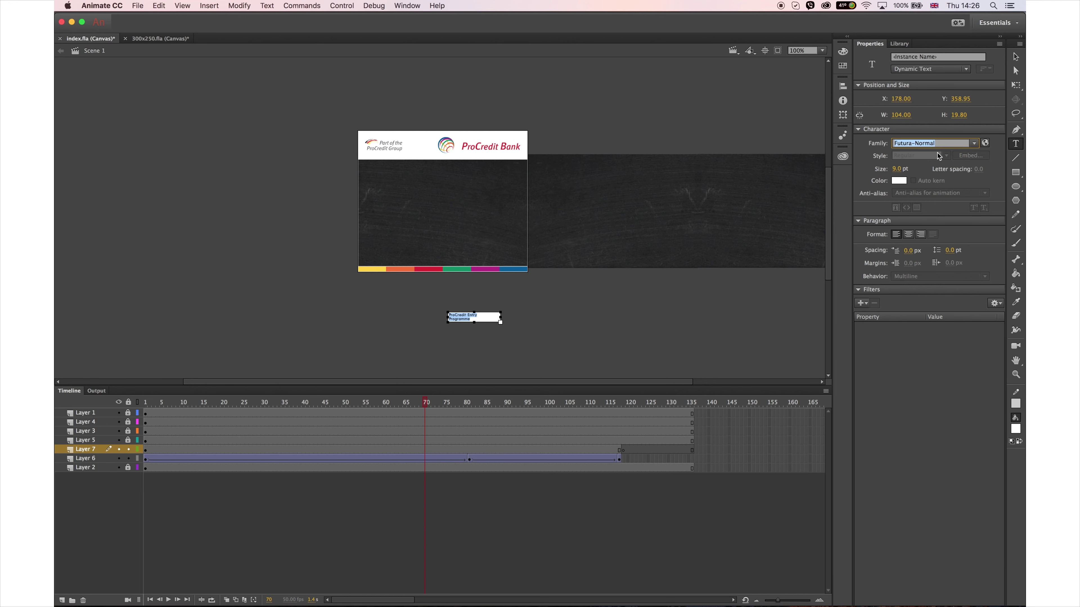
Format the text as Chalkboard Bold at 25 pt, widen its text box to about 313 px and centre it
text(Chalkboard)
key(Return)
drag(898, 169, 914, 169)
drag(538, 345, 606, 347)
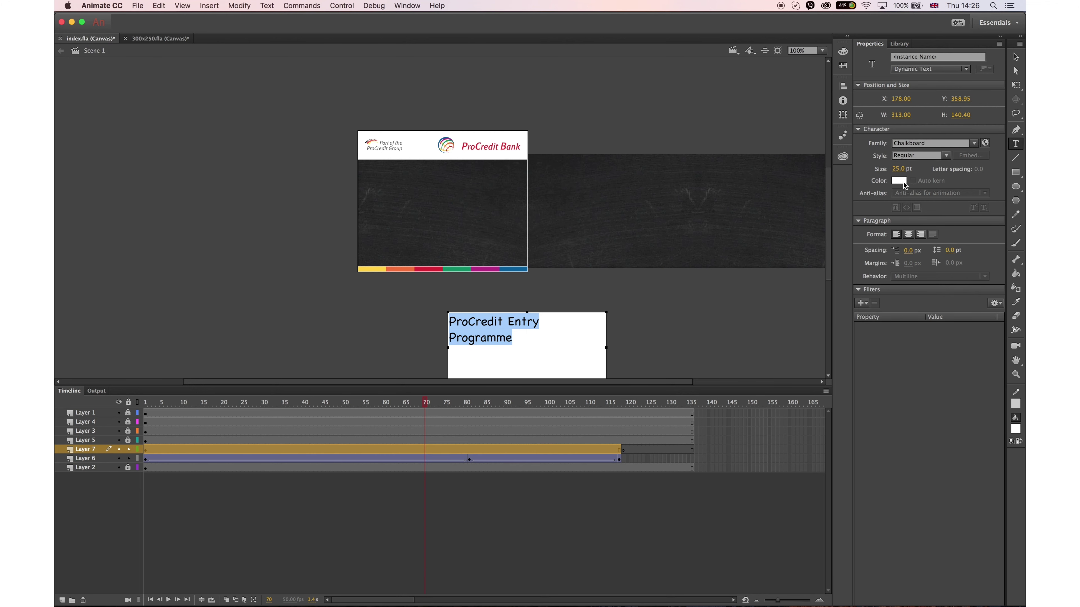
click(939, 155)
click(916, 173)
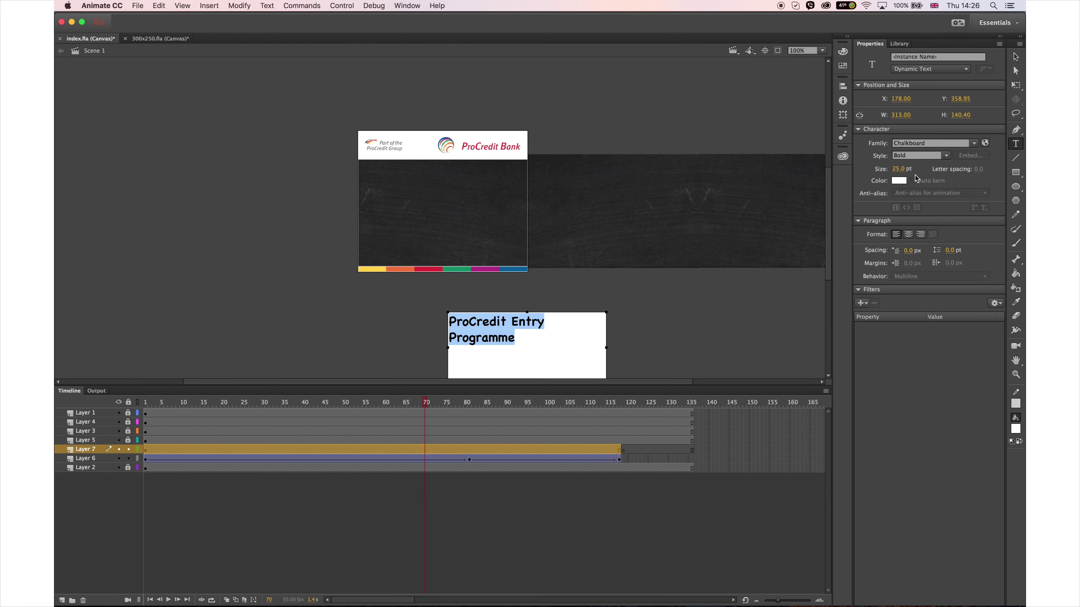
click(909, 235)
Break the text apart into shapes, enlarge it to about 254 px wide and move it onto the blackboard
key(super+b)
key(super+b)
key(q)
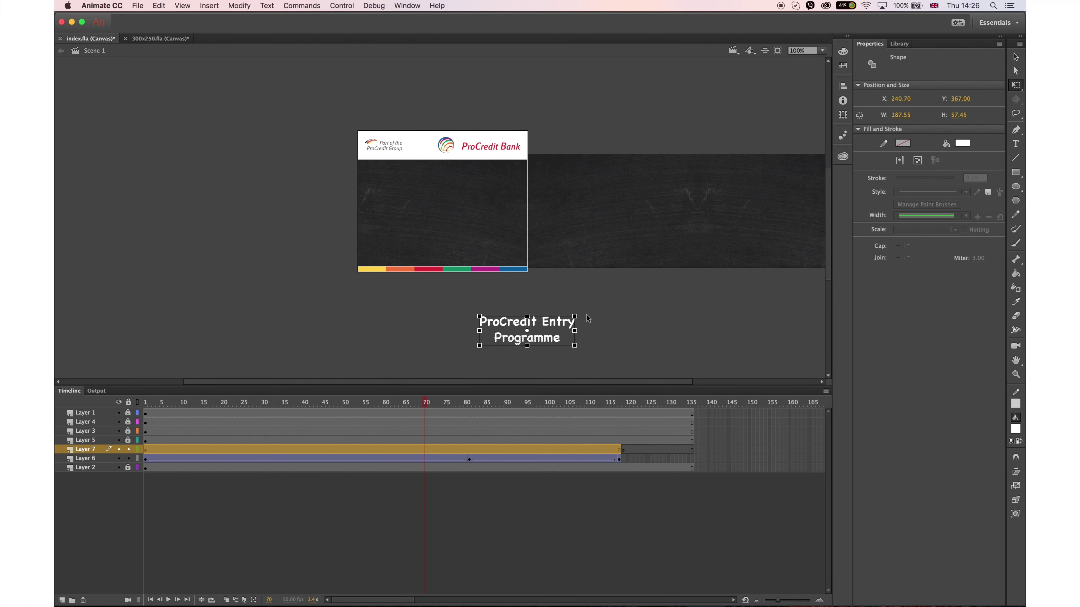
drag(575, 316, 493, 208)
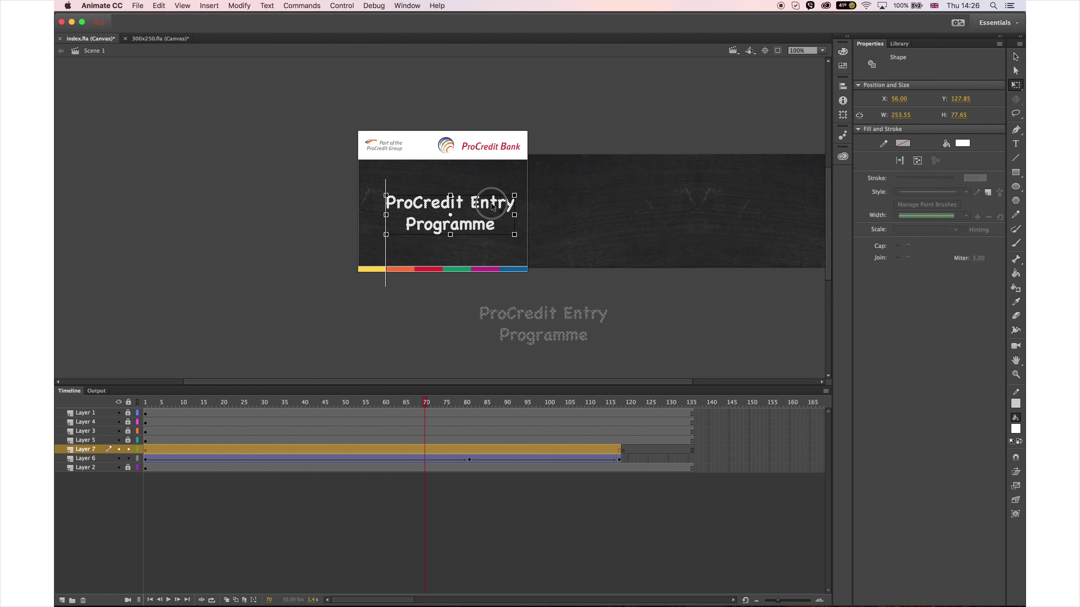
Match the title to the Photoshop layout at about 239 × 73 px and convert it to a graphic symbol
key(super+Tab)
key(super+Tab)
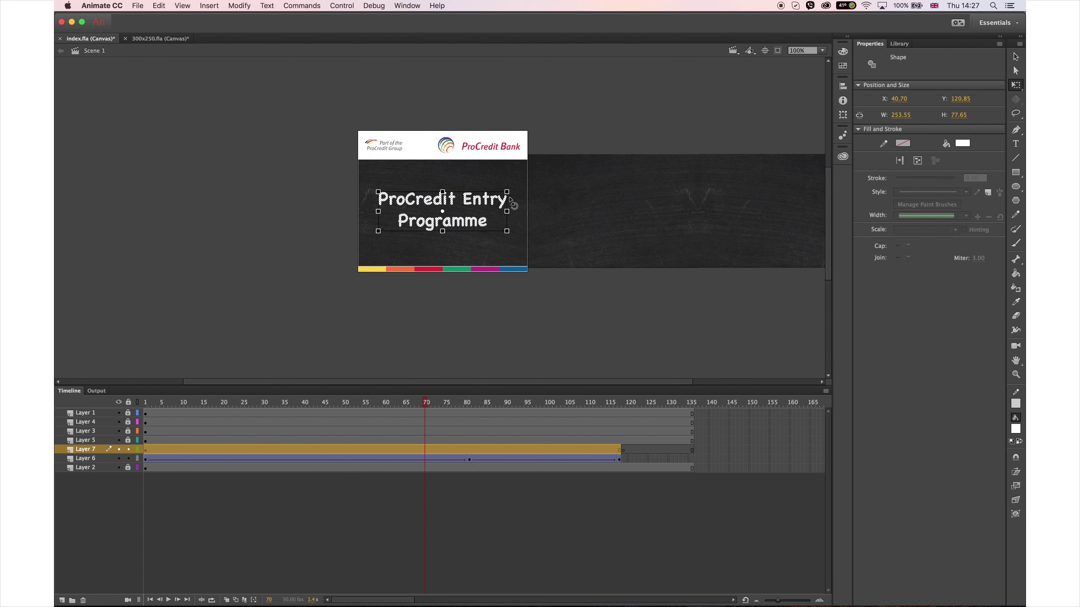
key(shift+Right)
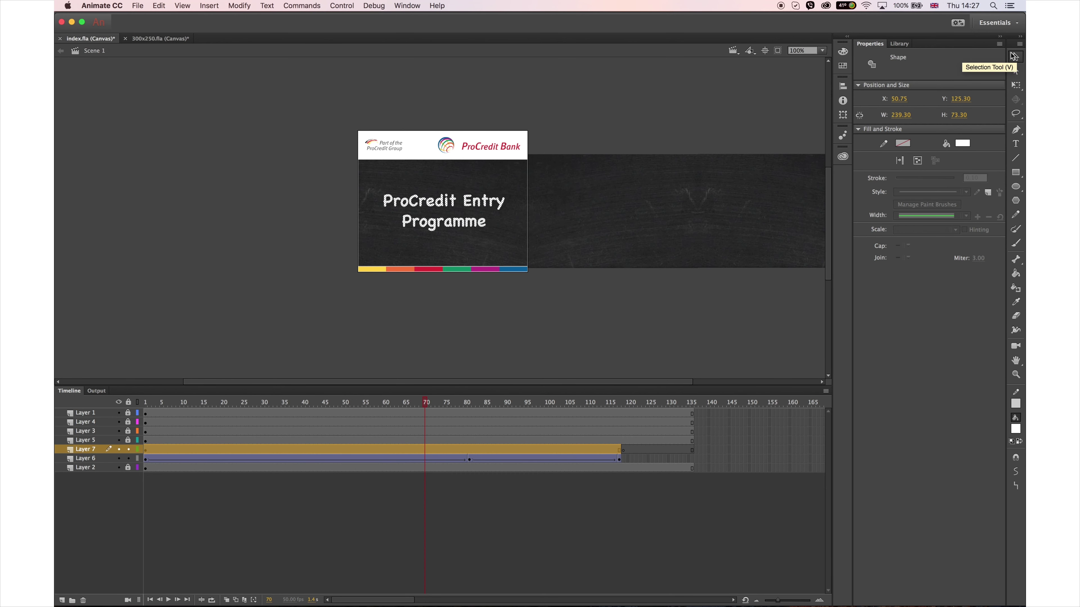
key(F8)
key(Return)
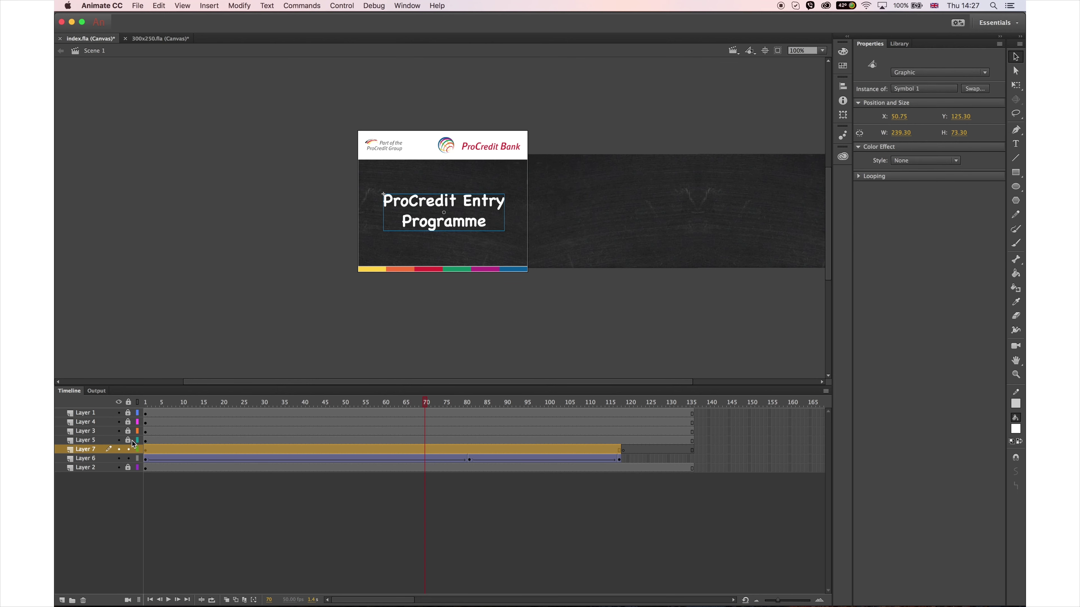
Unlock the four upper layers and centre the title horizontally on the colour strip of Layer 4
drag(133, 441, 128, 412)
click(279, 422)
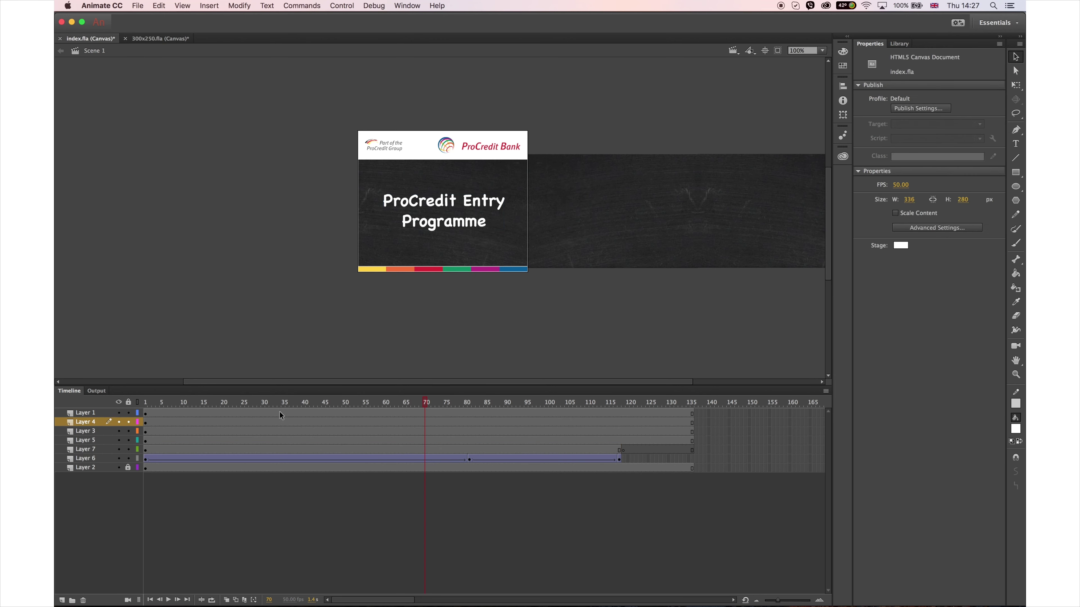
click(285, 420)
double_click(284, 420)
shift+click(465, 225)
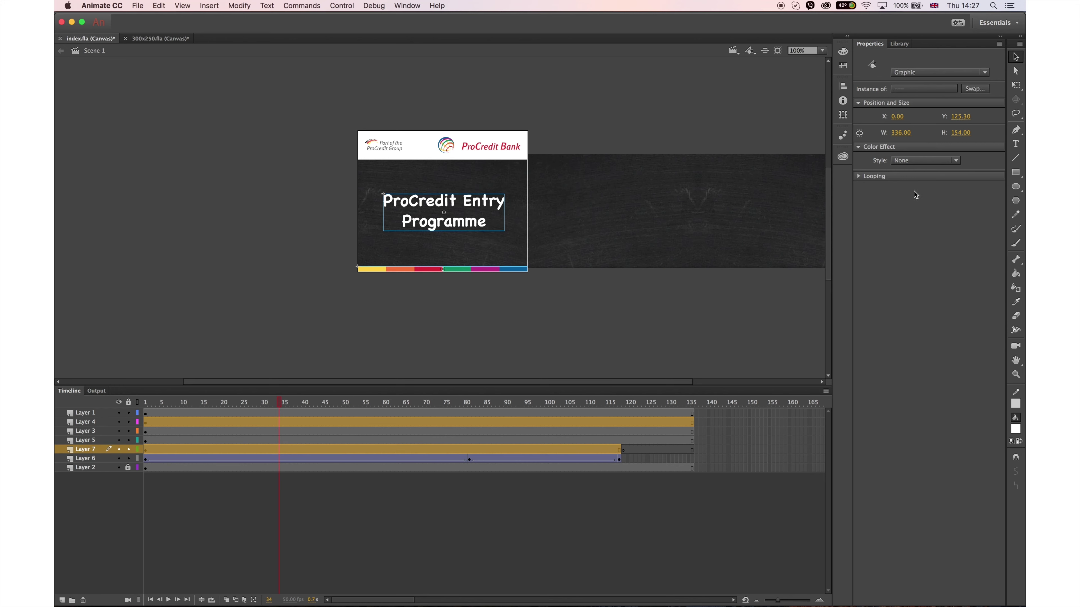
click(843, 86)
click(753, 106)
click(639, 308)
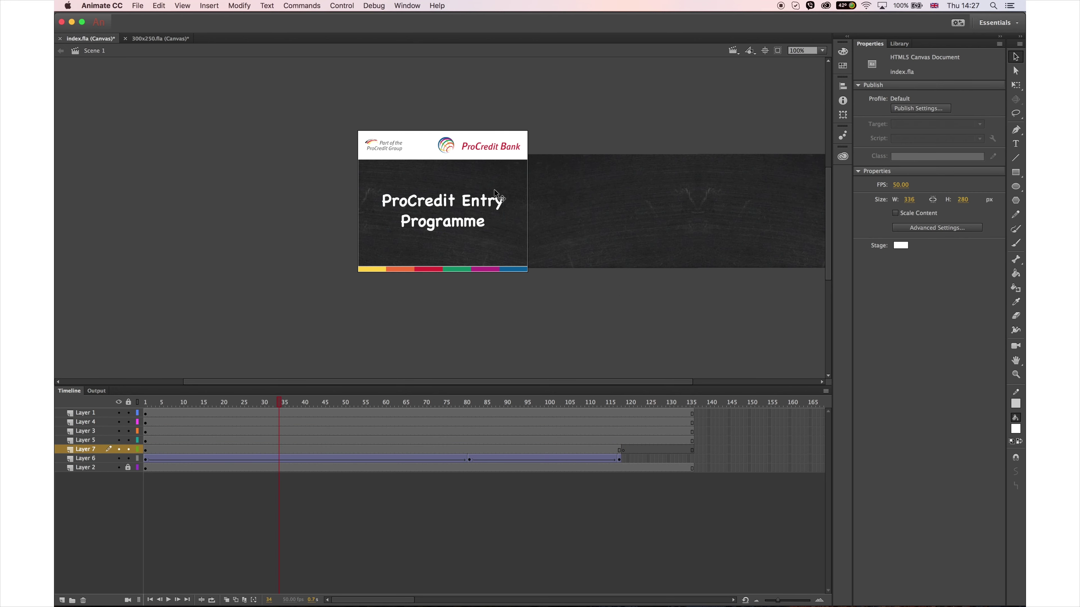
Inside the title symbol, cut the word "Programme" and paste it in place on a new layer
double_click(441, 209)
click(433, 323)
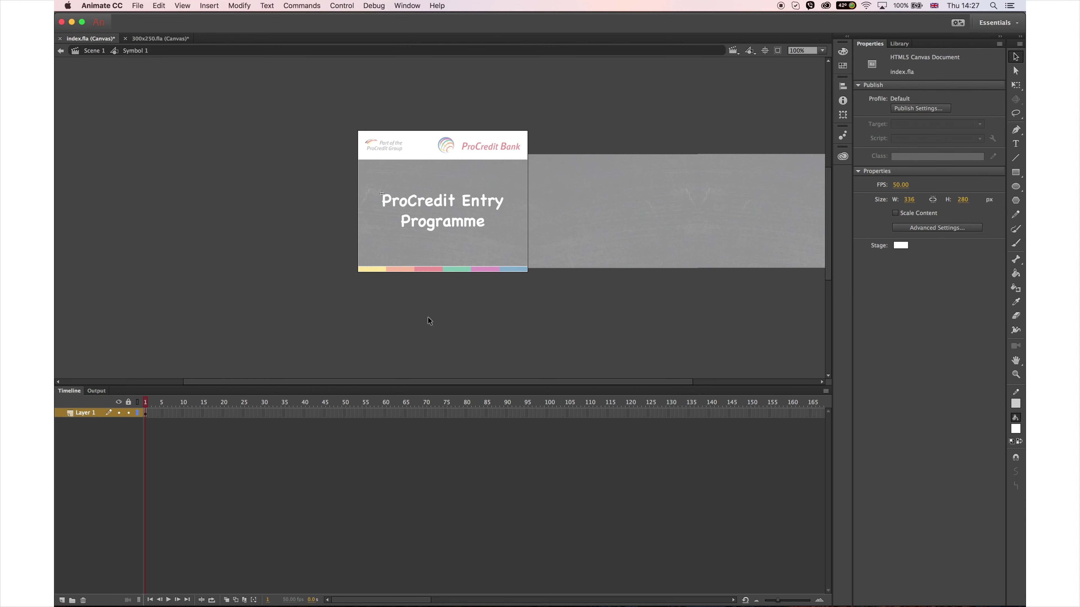
drag(363, 266, 509, 212)
click(517, 412)
drag(371, 294, 495, 216)
key(Delete)
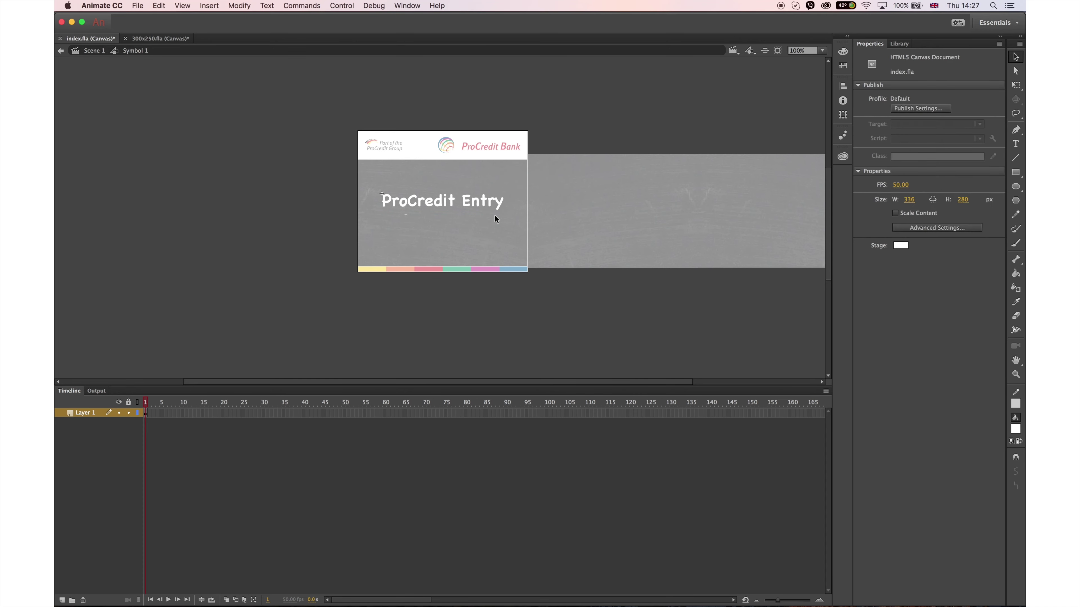
key(super+z)
key(super+x)
click(61, 600)
right_click(475, 310)
click(507, 349)
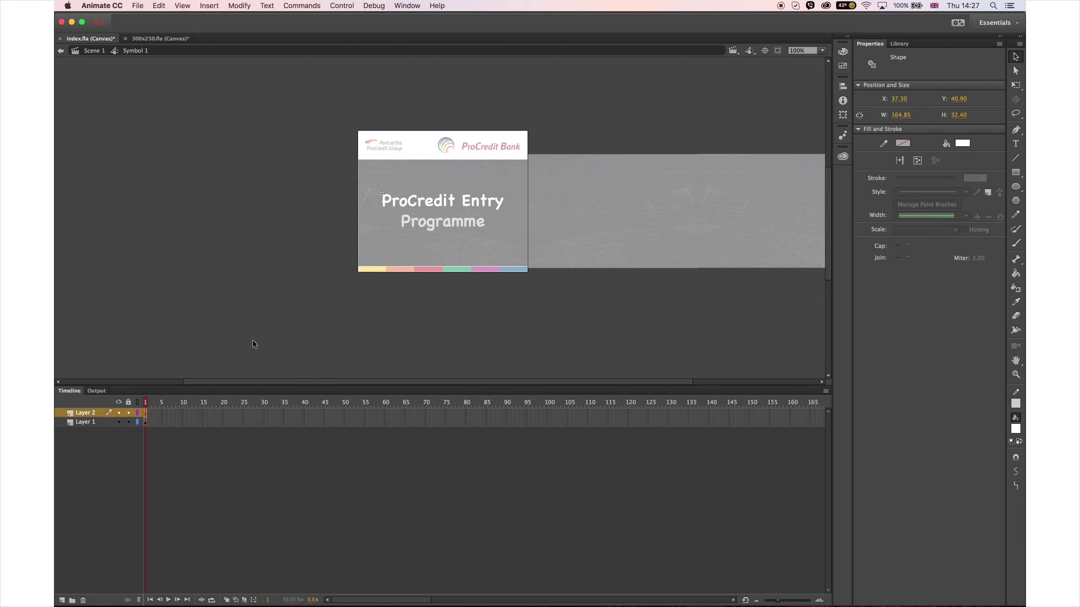
Extend both layers of the title symbol to frame 150 and move the "Programme" keyframe to frame 20
drag(748, 413, 747, 421)
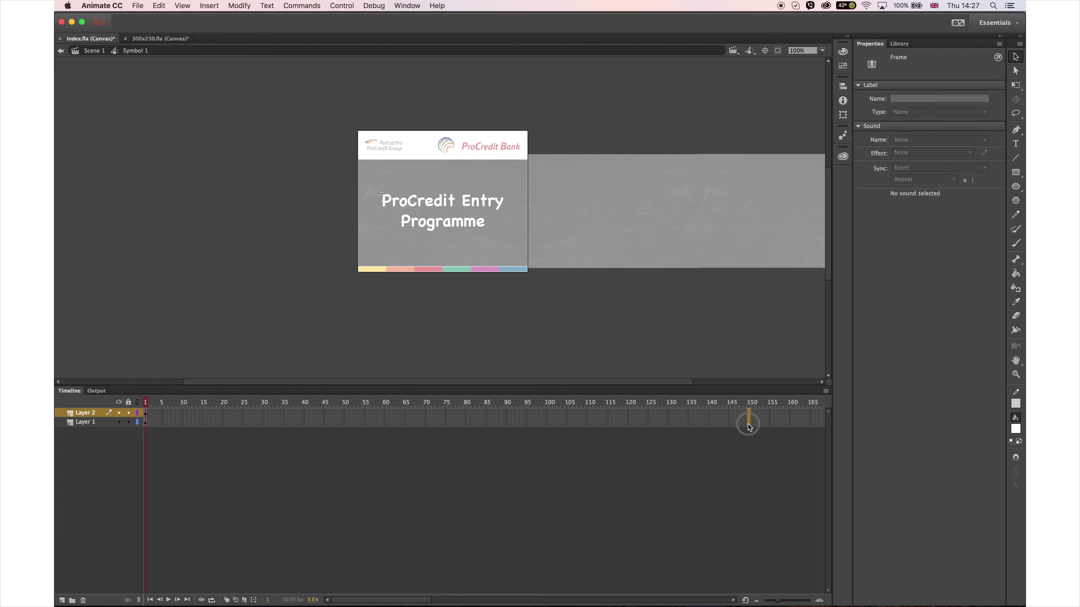
key(F5)
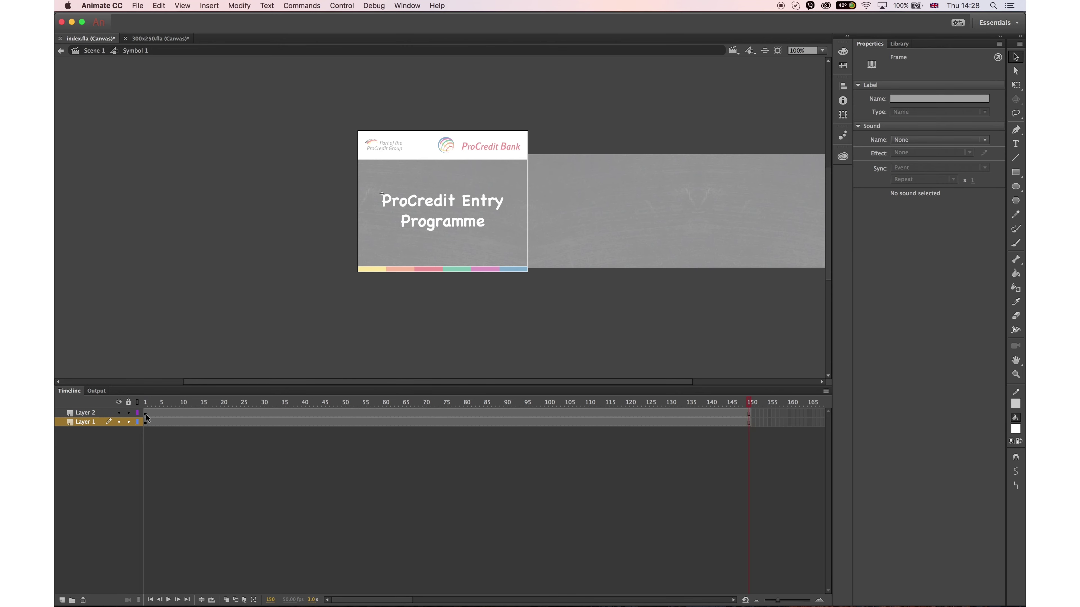
click(146, 413)
click(1017, 173)
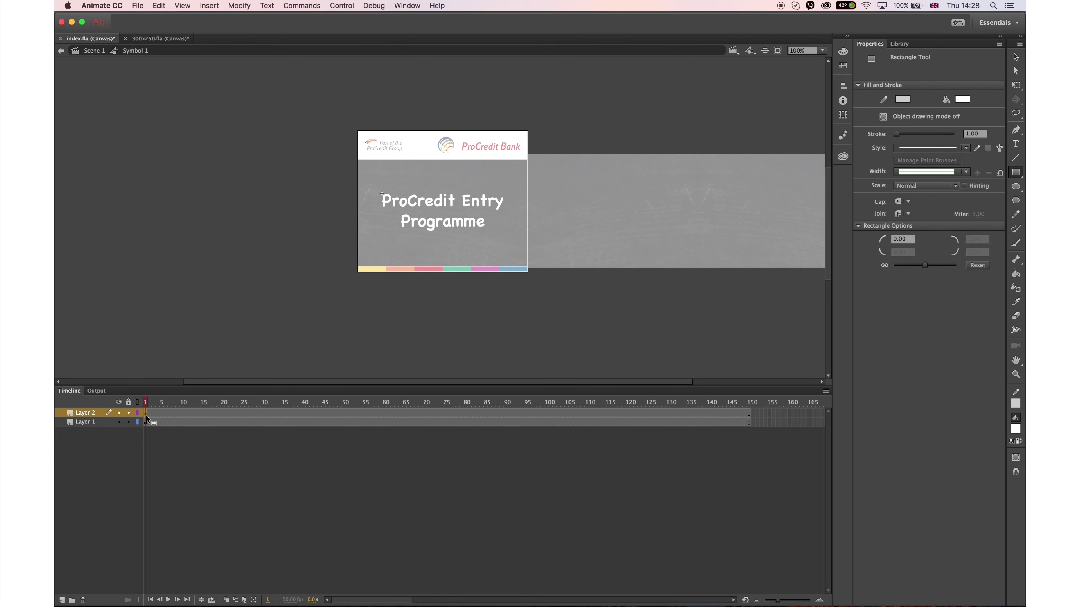
drag(146, 415, 222, 413)
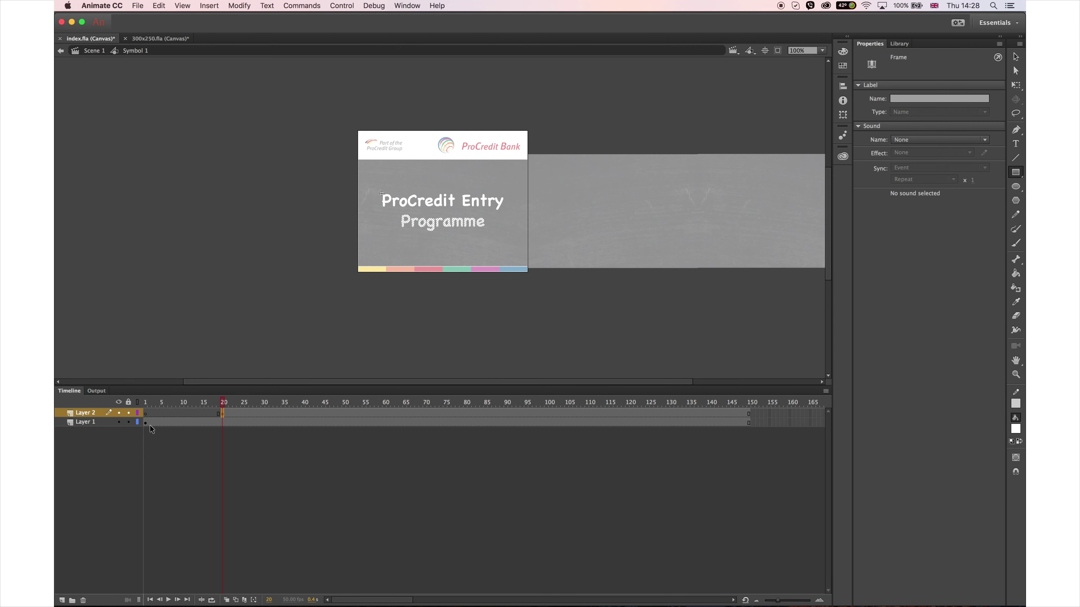
Add a layer above Layer 1 and draw a rectangle about 290 × 44 px beside "ProCredit Entry"
click(146, 422)
click(62, 600)
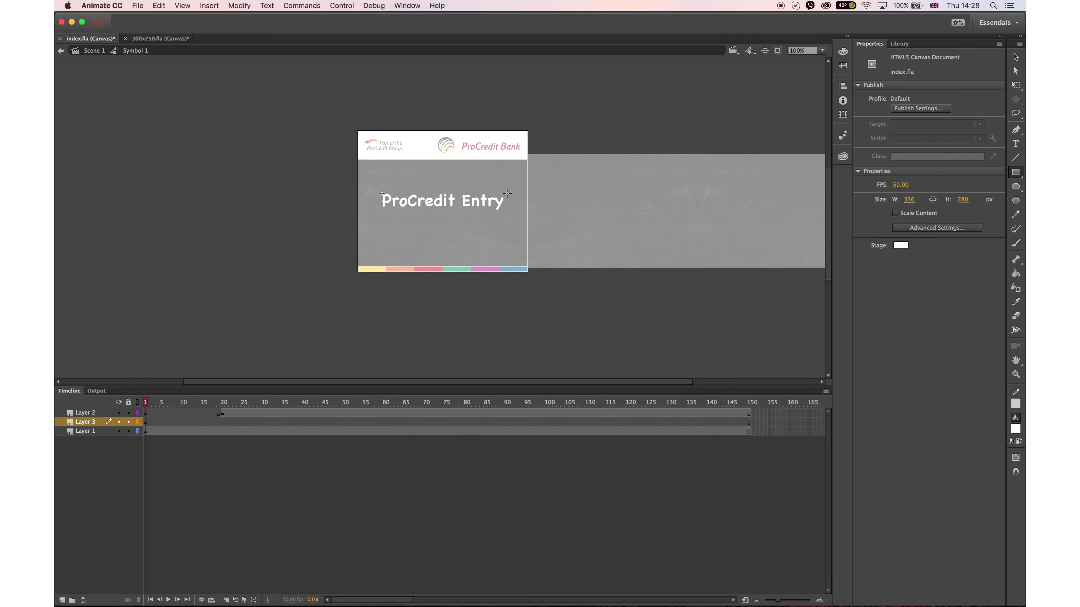
drag(507, 194, 636, 212)
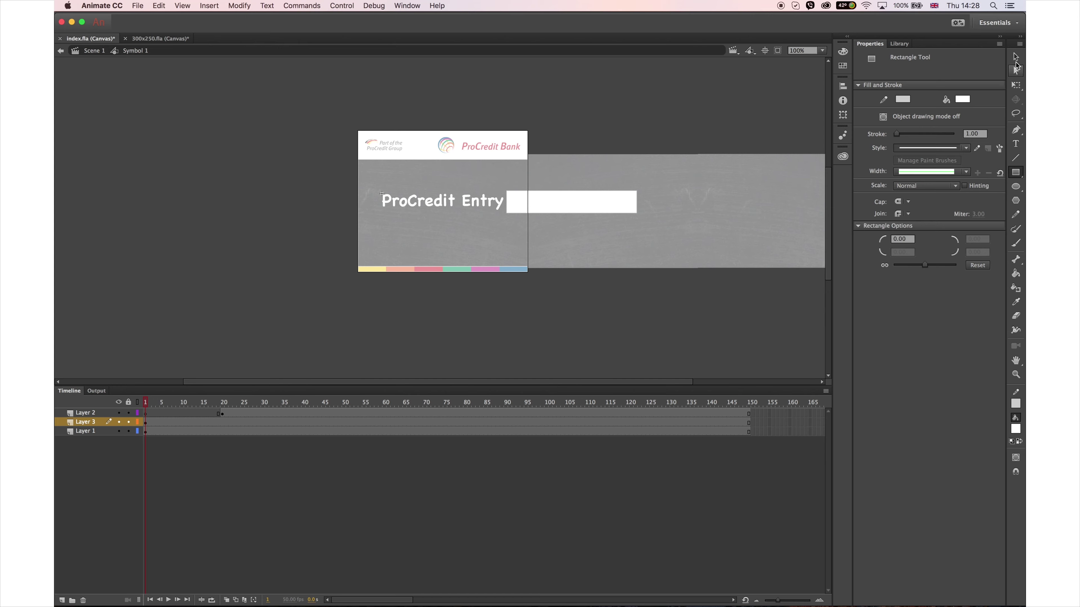
click(1016, 65)
click(631, 211)
key(q)
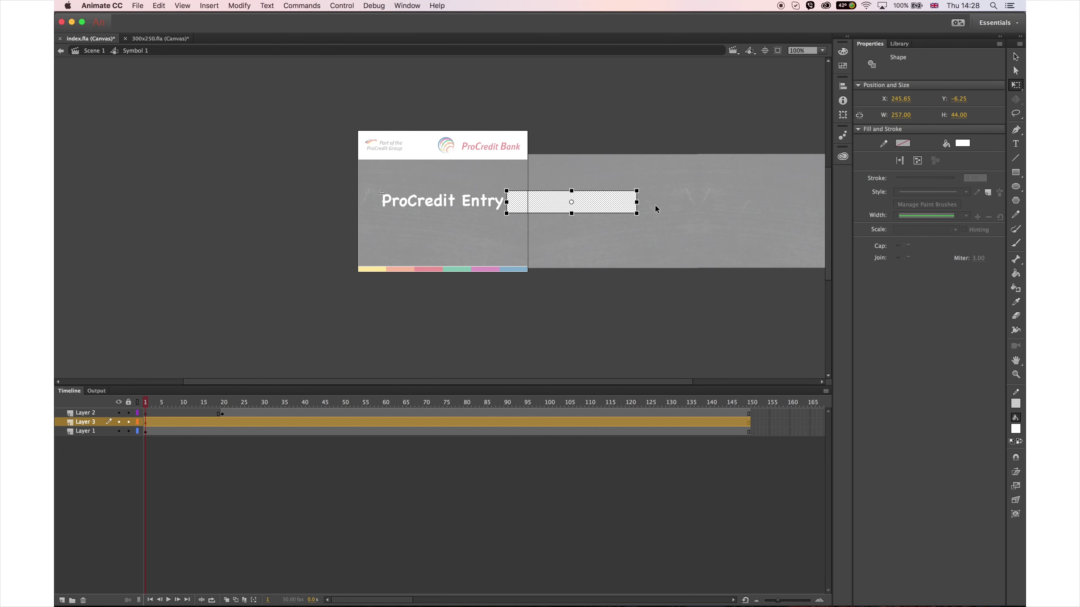
drag(636, 202, 654, 202)
Fill the rectangle with green and nudge it up slightly to line up with "ProCredit Entry"
click(1015, 428)
click(934, 437)
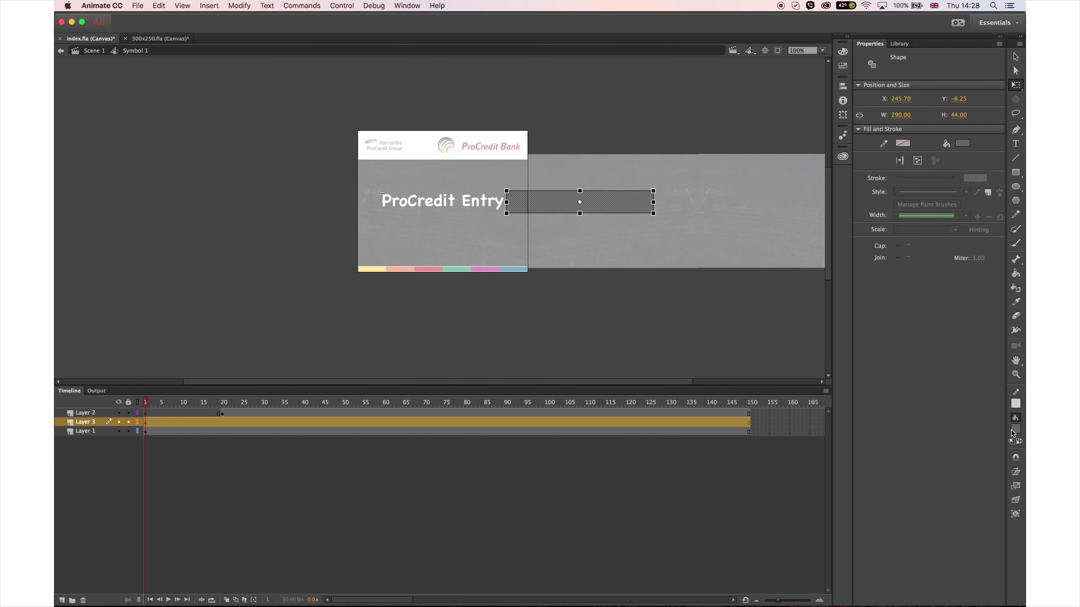
click(1016, 429)
click(978, 489)
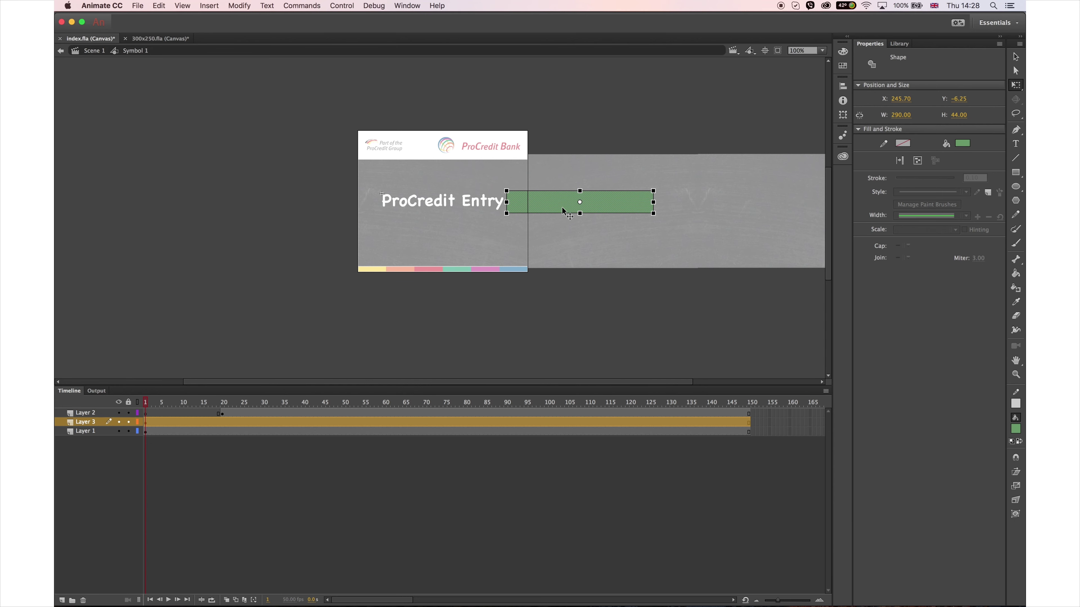
key(Up)
key(Up)
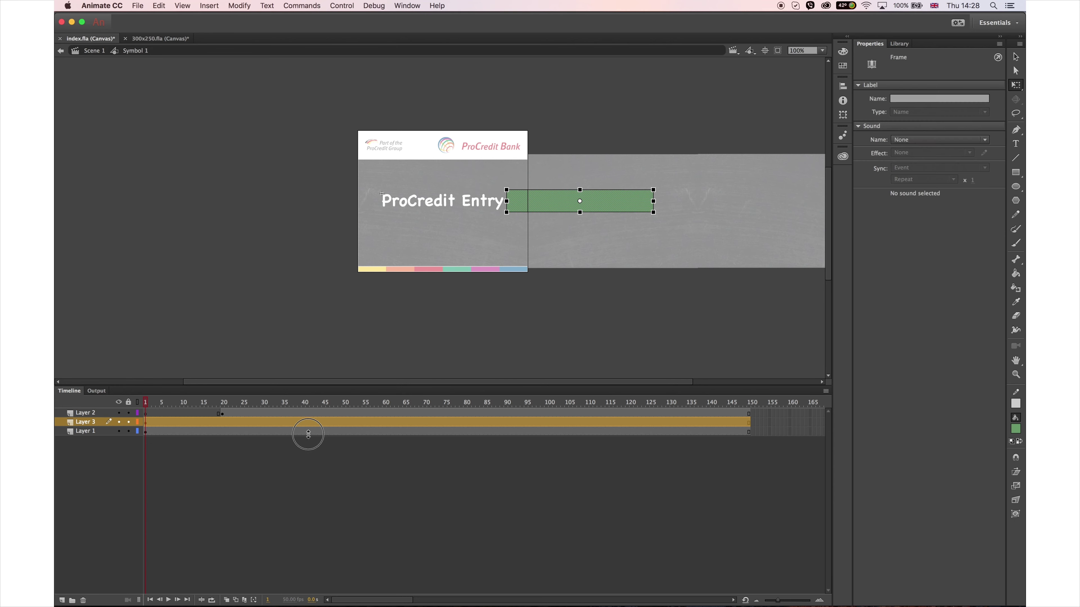
Create a classic tween for the rectangle on Layer 3 and add a keyframe at frame 20
click(286, 422)
right_click(285, 422)
click(353, 357)
click(221, 422)
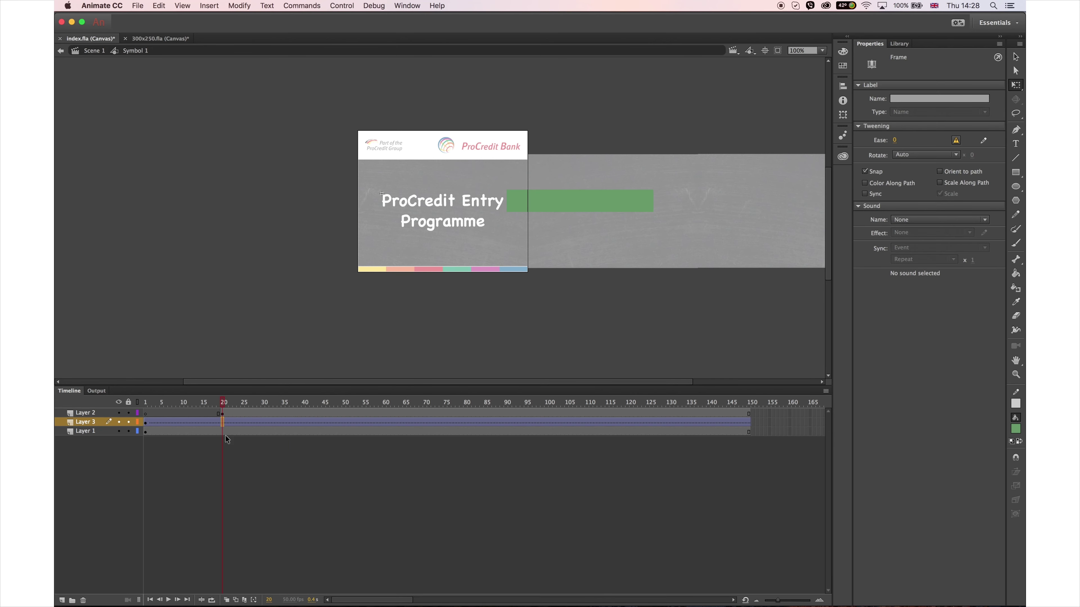
key(F6)
Shift the rectangle at frame 20 horizontally until it covers the whole "ProCredit Entry" line
key(shift+Left)
key(shift+Left)
key(shift+Left)
key(shift+Left)
key(shift+Left)
key(shift+Left)
key(shift+Left)
key(shift+Left)
key(shift+Left)
key(shift+Left)
key(shift+Left)
key(shift+Left)
key(shift+Left)
key(shift+Left)
key(shift+Left)
key(shift+Left)
key(shift+Left)
key(shift+Left)
key(shift+Left)
key(shift+Left)
key(shift+Left)
key(shift+Left)
key(shift+Left)
key(shift+Left)
key(shift+Left)
key(shift+Left)
key(shift+Left)
key(shift+Left)
key(shift+Left)
key(shift+Left)
key(shift+Left)
key(shift+Left)
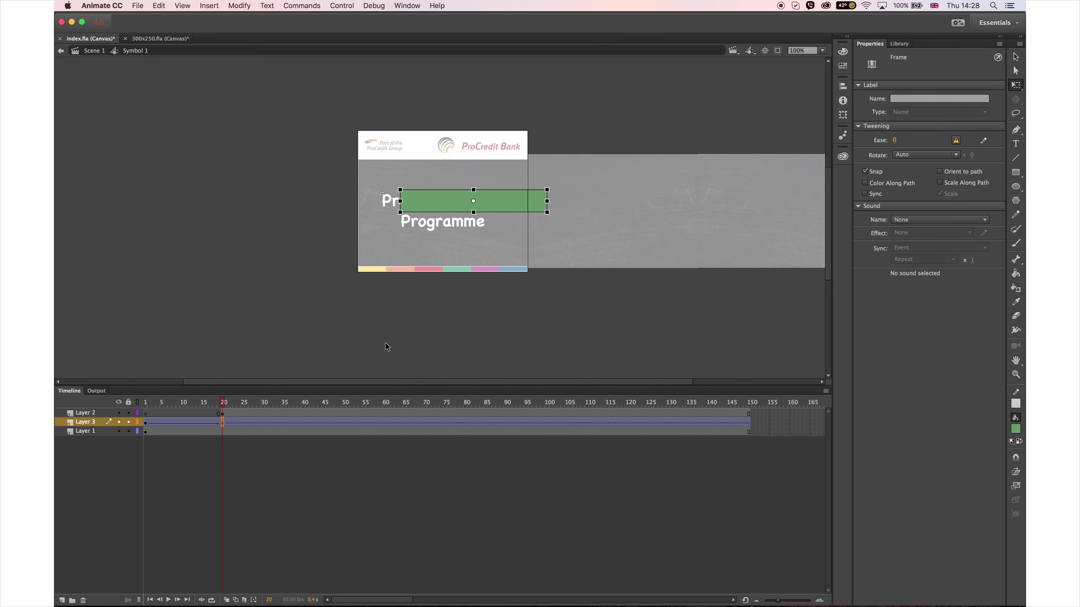
key(shift+Right)
key(shift+Right)
key(shift+Right)
drag(333, 373, 291, 347)
Set the rectangle tween's ease to 100 out and insert eight frames so it runs until frame 28
click(149, 425)
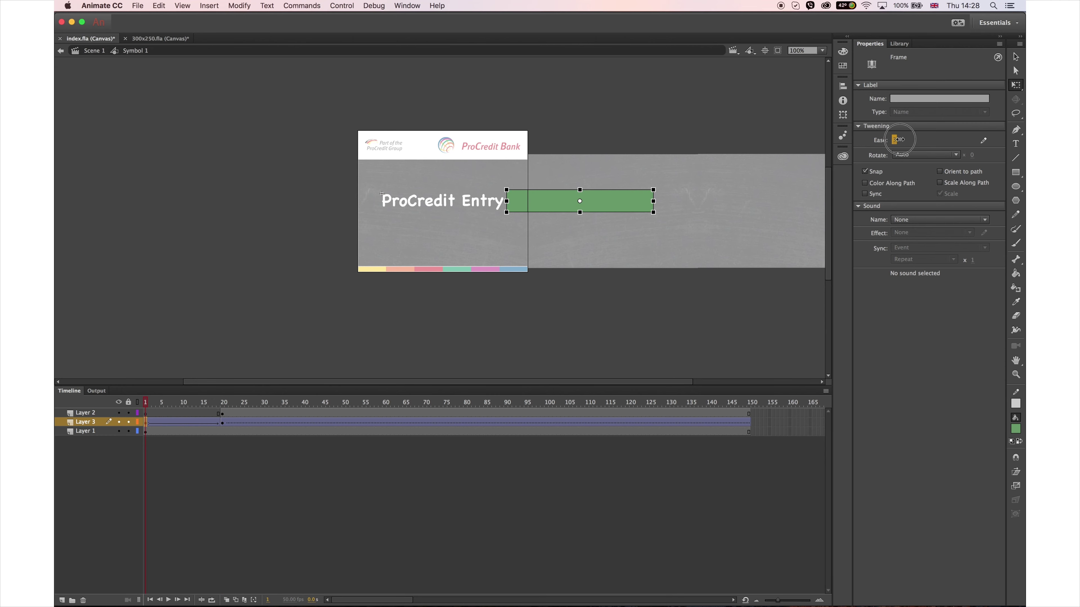
click(187, 435)
key(F5)
key(F5)
key(F5)
key(F5)
key(F5)
key(F5)
key(F5)
key(F5)
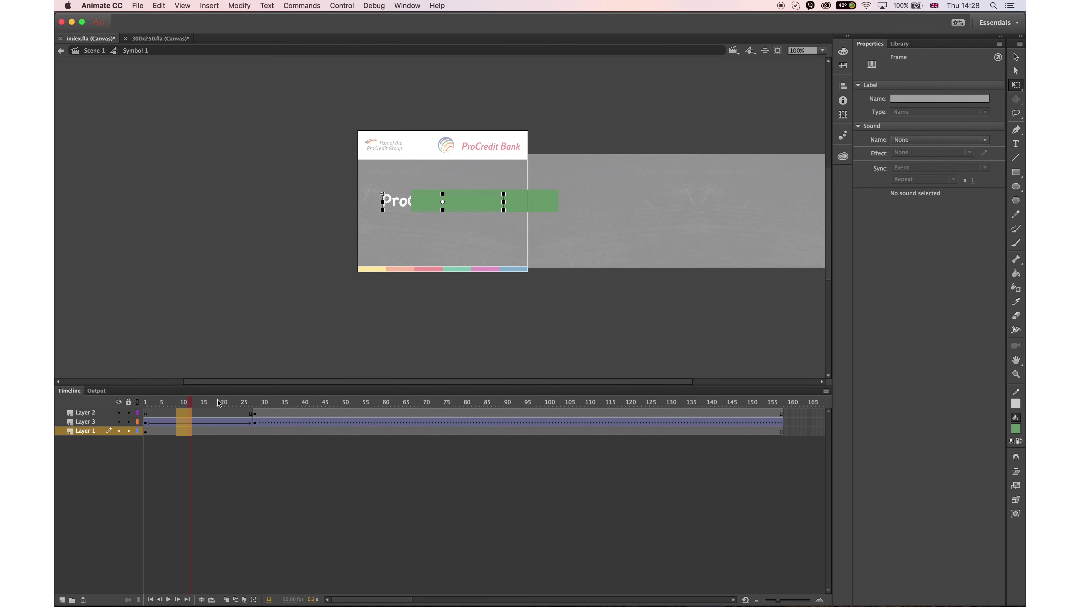
Start the rectangle just left of "ProCredit Entry" at frame 1 and turn Layer 3 into a mask for Layer 1
click(147, 423)
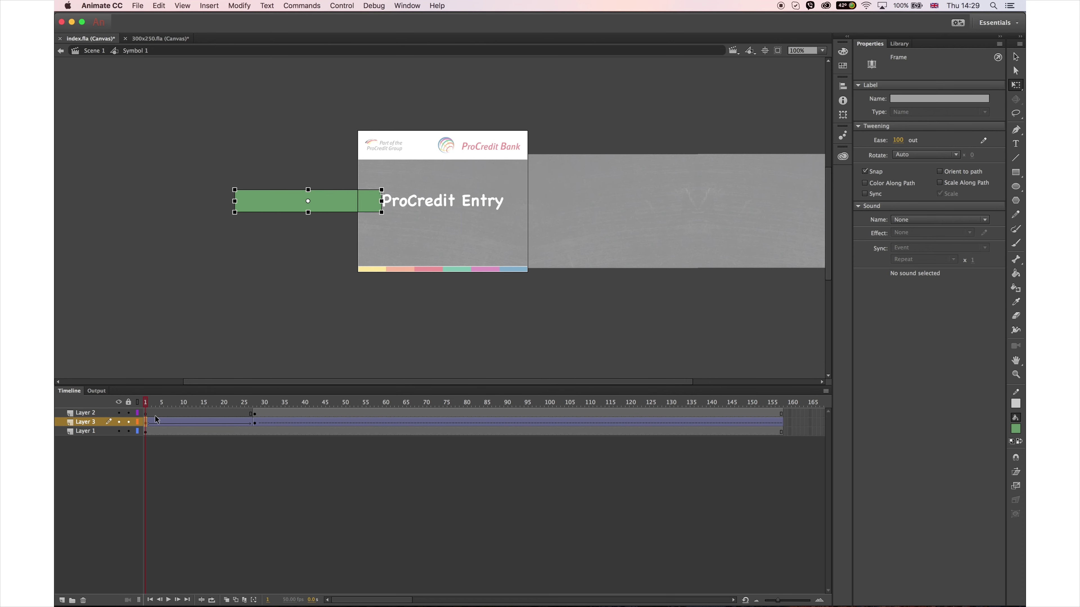
key(Return)
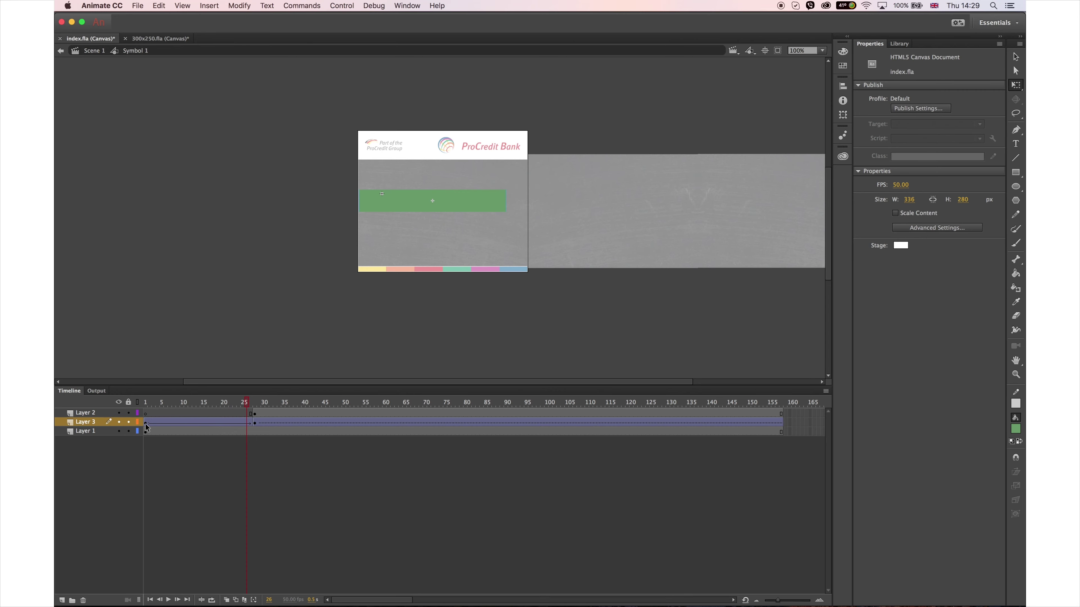
right_click(100, 425)
click(128, 501)
Copy the mask's tween frames from Layer 3 and paste them at frame 28 on a new layer above Layer 2
drag(221, 412, 243, 425)
click(247, 422)
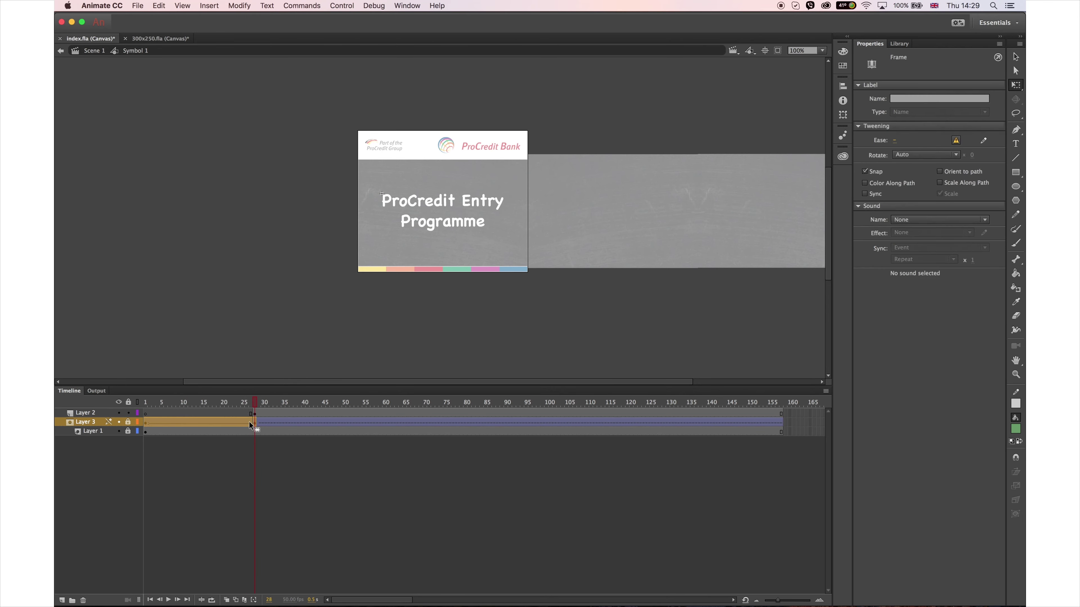
right_click(245, 426)
click(276, 470)
click(255, 424)
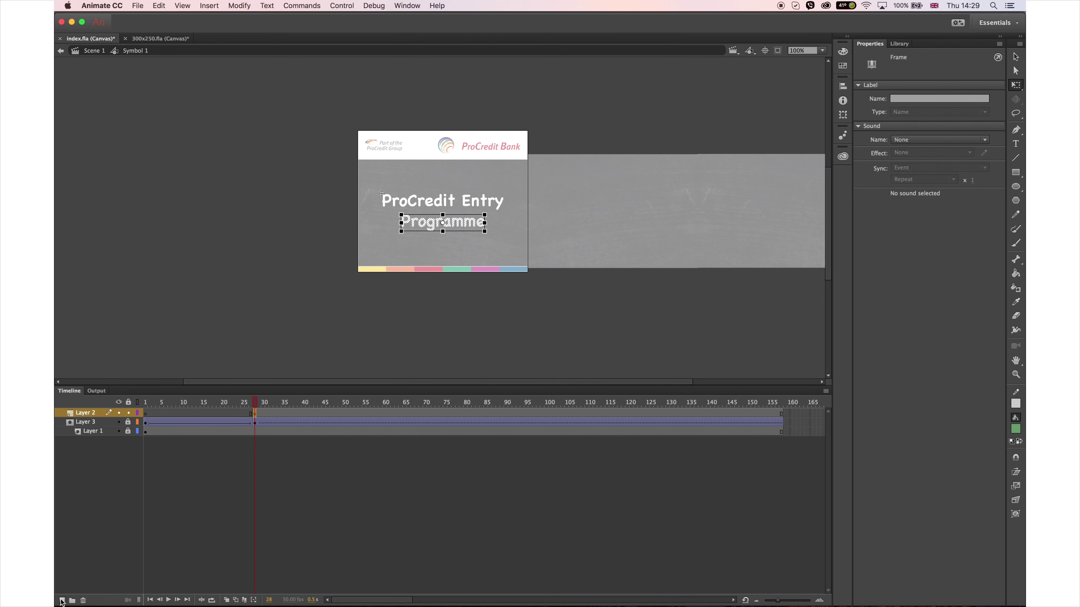
right_click(256, 415)
click(287, 476)
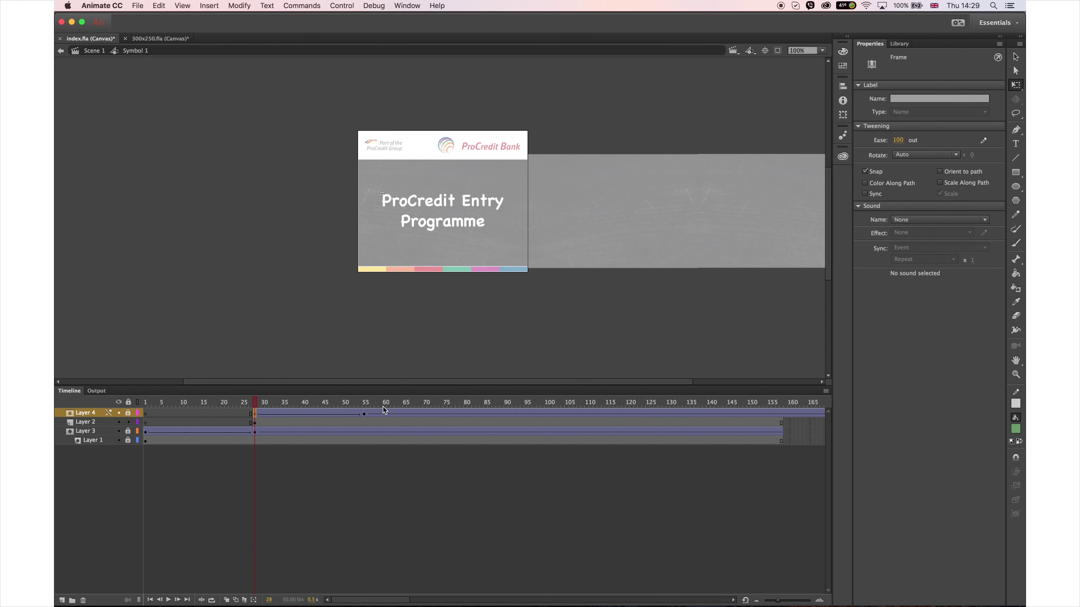
Unlock Layer 4 and place its rectangle over "Programme" at frame 55, shifted slightly left to cover the word
click(364, 414)
click(128, 413)
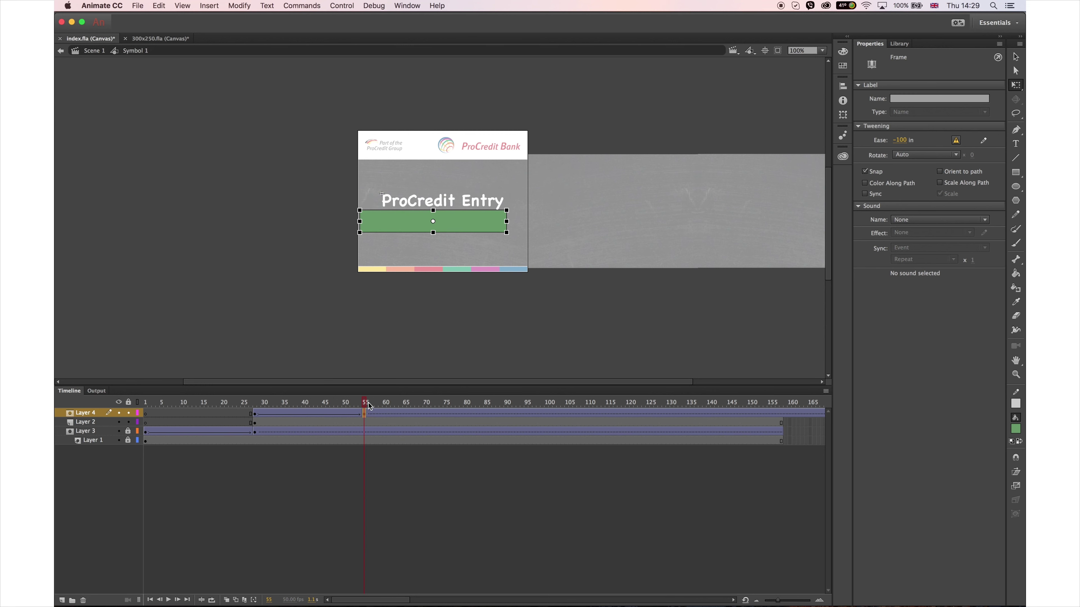
key(Left)
key(Left)
key(Left)
key(Left)
key(Left)
key(Left)
key(Left)
key(Left)
key(Left)
key(Left)
key(Left)
key(Left)
key(Left)
key(Left)
key(Left)
key(Left)
key(Left)
key(Left)
key(Left)
key(Left)
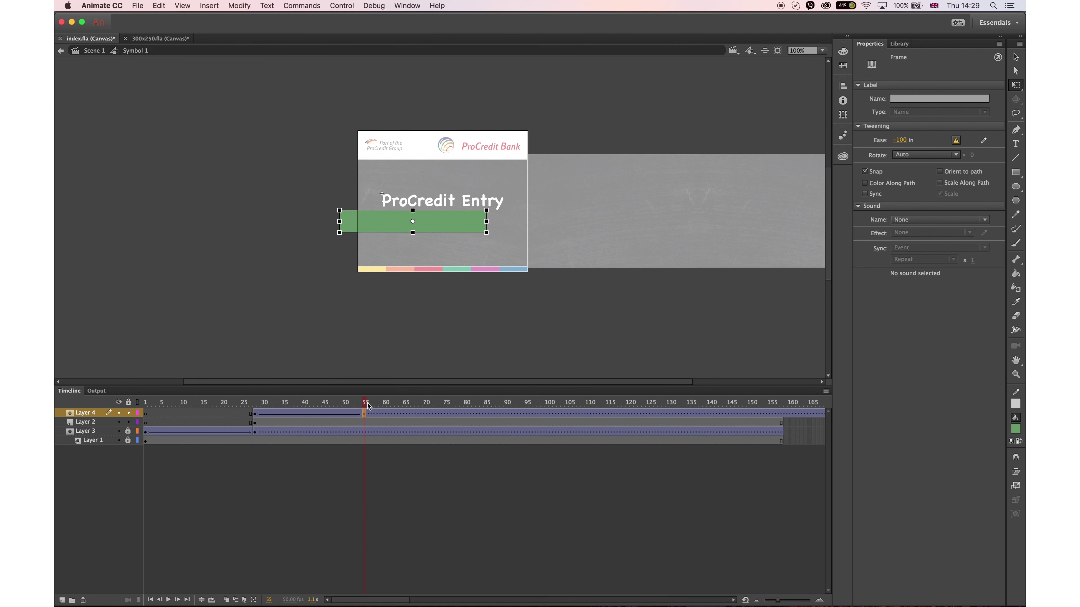
At frame 28 of Layer 4, shift the rectangle right until its edge meets the start of "Programme"
click(256, 413)
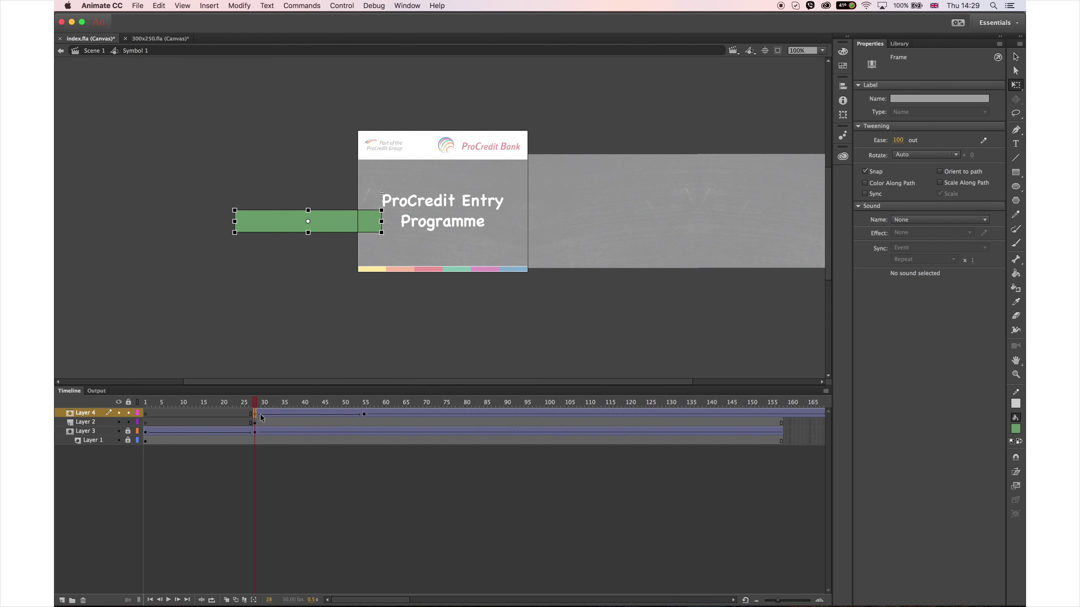
key(Right)
key(Right)
key(Right)
key(Right)
key(Right)
key(Right)
key(Right)
key(Right)
key(Right)
key(Right)
key(Right)
key(Right)
key(Right)
key(Right)
key(Right)
key(Right)
key(Right)
key(Right)
key(Right)
key(Right)
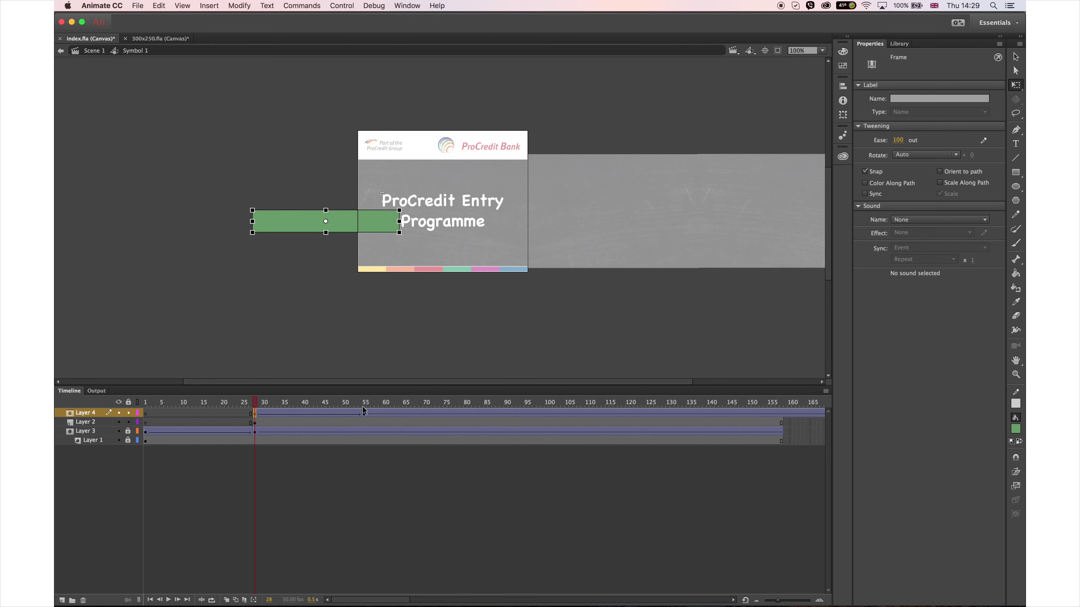
Remove Layer 4's surplus frames and make all layers of the title symbol end at the same frame
drag(785, 414, 831, 432)
right_click(746, 423)
click(765, 388)
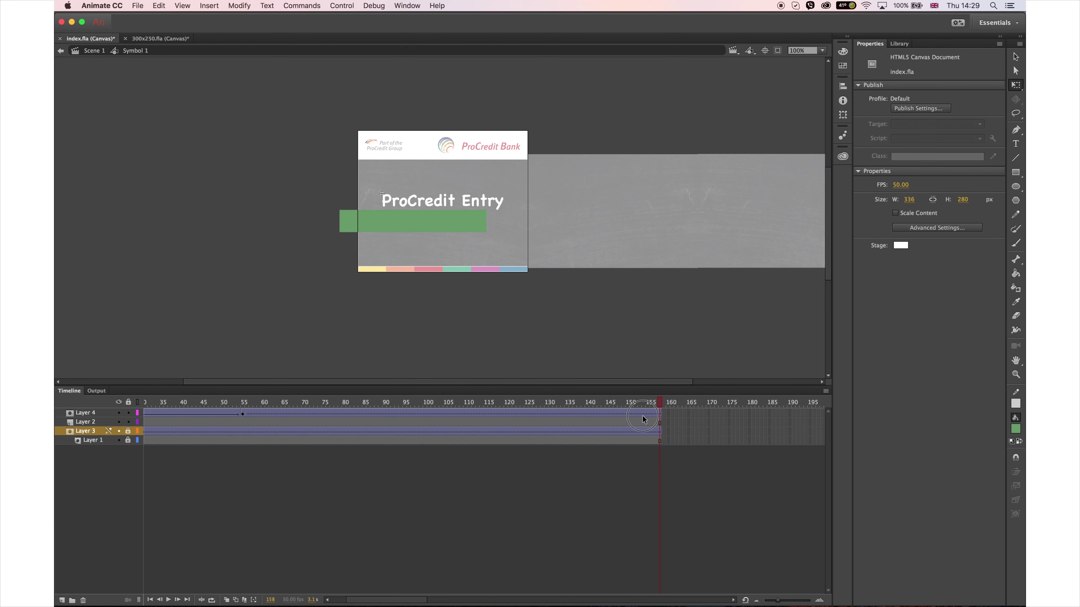
drag(661, 412, 512, 459)
key(F5)
Turn Layer 4 into a mask for Layer 2 and scrub through the "Programme" reveal
drag(238, 402, 136, 402)
right_click(102, 413)
key(Escape)
right_click(104, 416)
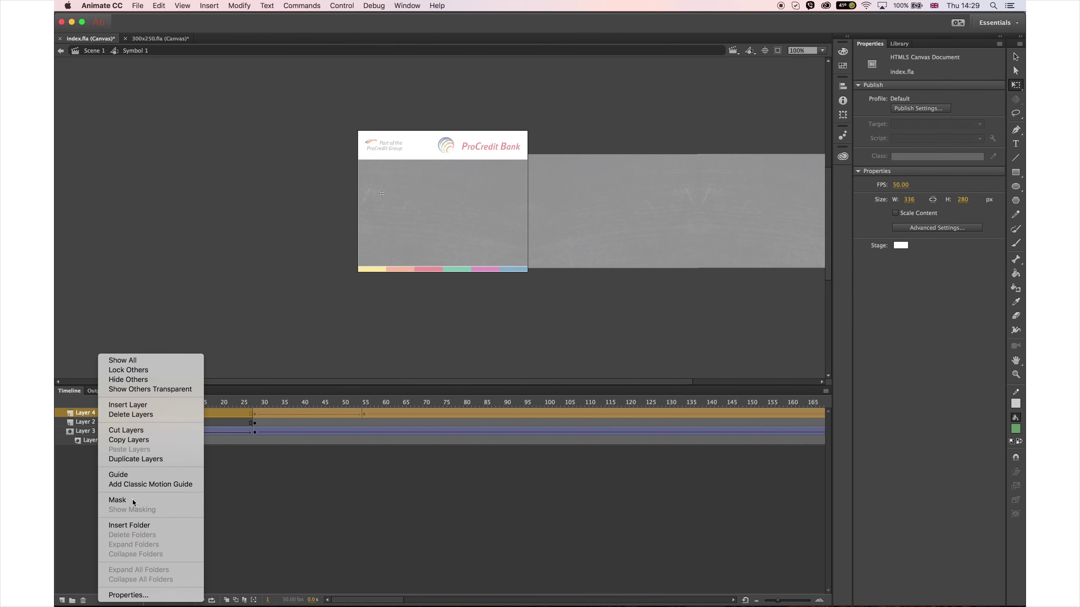
click(112, 498)
drag(253, 402, 432, 422)
Return to Scene 1 and insert frames to lengthen the main timeline to frame 158
double_click(525, 330)
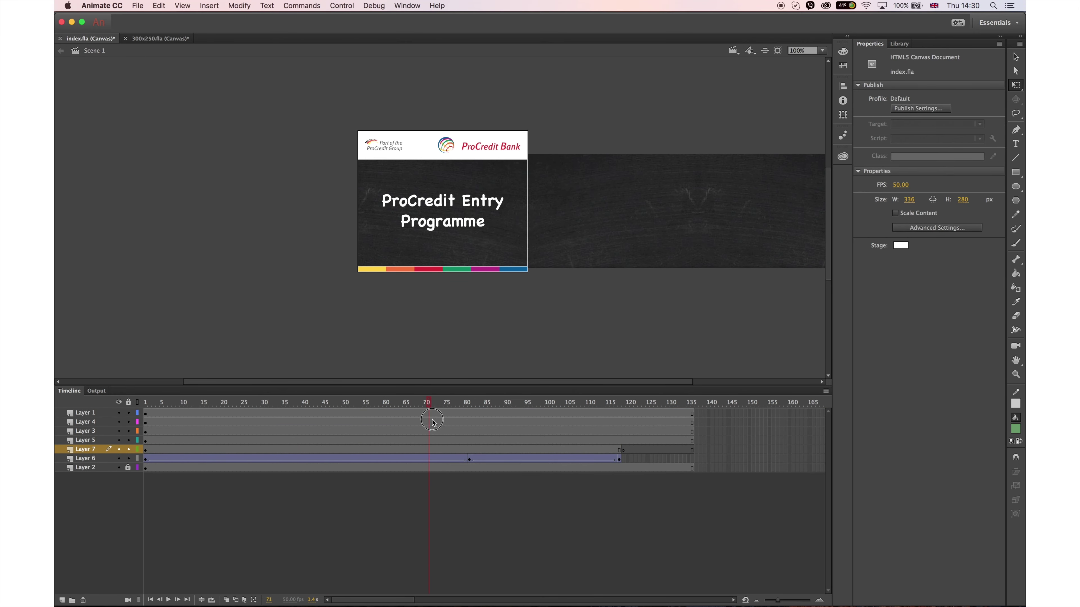
key(F5)
key(F5)
key(F5)
key(F5)
key(F5)
key(F5)
key(F5)
key(F5)
key(F5)
key(F5)
key(F5)
key(F5)
key(F5)
key(F5)
key(F5)
key(F5)
key(F5)
key(F5)
key(F5)
key(F5)
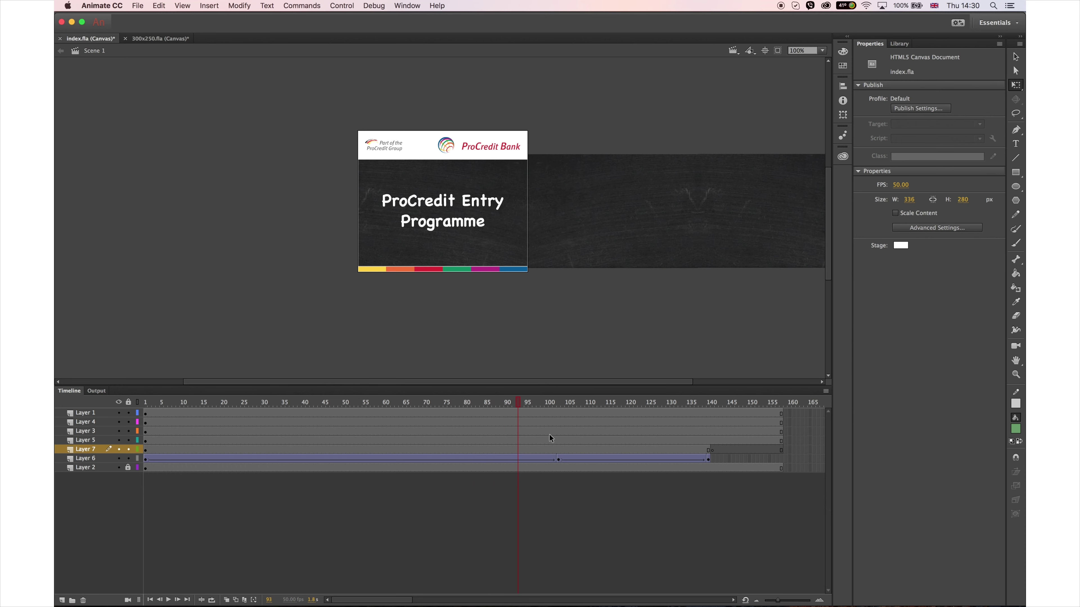
Insert frames across all layers to push the background's slide keyframe on Layer 6 to frame 137
key(F5)
drag(572, 408, 552, 442)
key(F5)
key(F5)
key(F5)
key(F5)
key(F5)
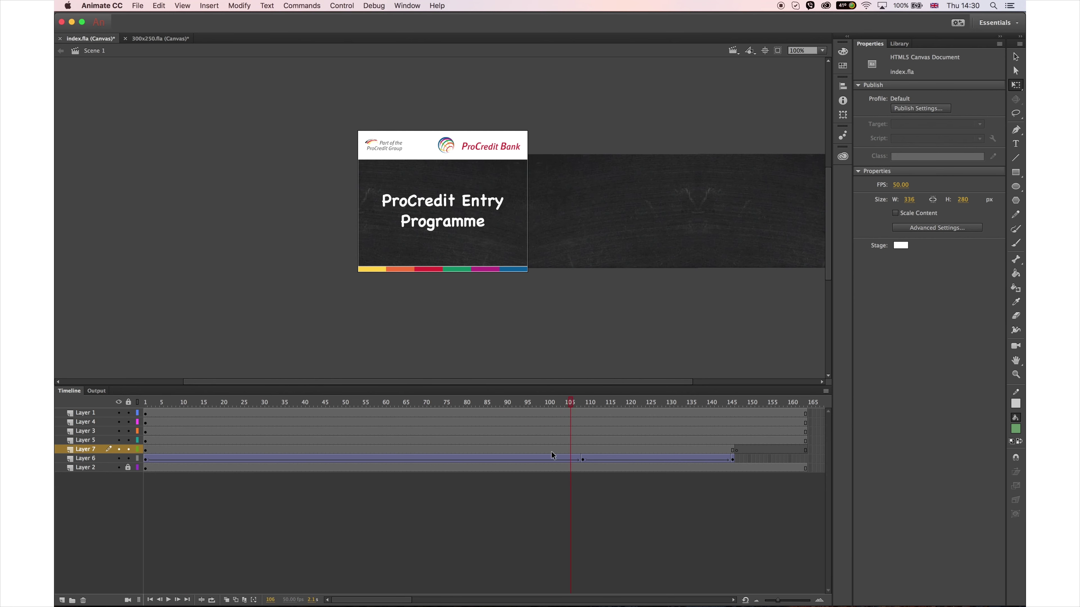
key(F5)
key(F5)
key(F5)
key(F5)
key(F5)
key(F5)
key(F5)
key(F5)
key(F5)
key(F5)
key(F5)
key(F5)
key(F5)
key(F5)
key(F5)
key(F5)
key(F5)
key(F5)
key(F5)
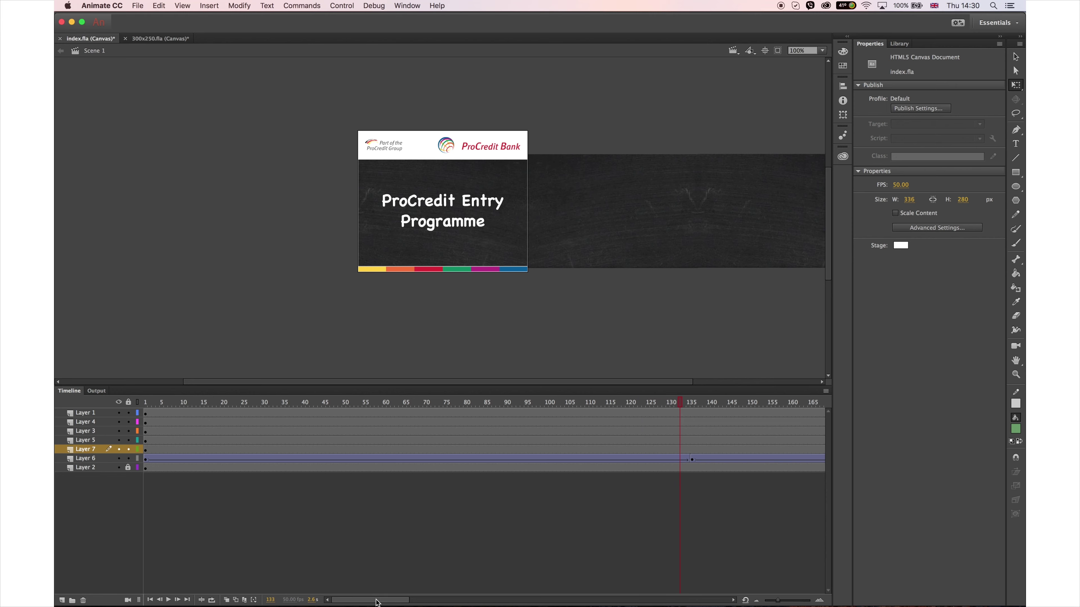
key(F5)
drag(376, 602, 391, 599)
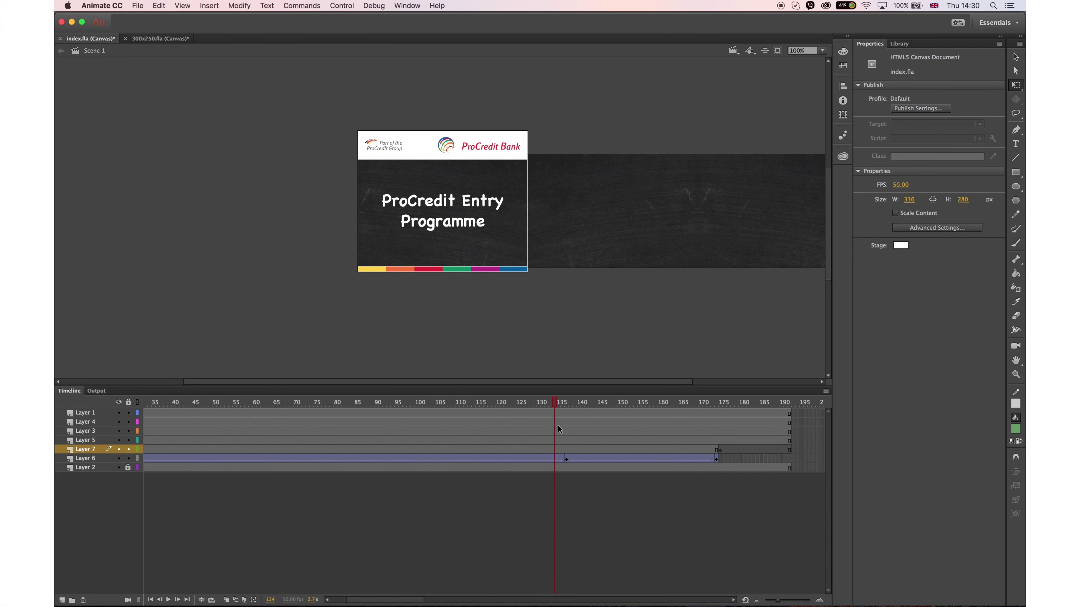
Create a classic tween for the title on Layer 7 with keyframes at frames 137 and 174
right_click(567, 451)
click(629, 367)
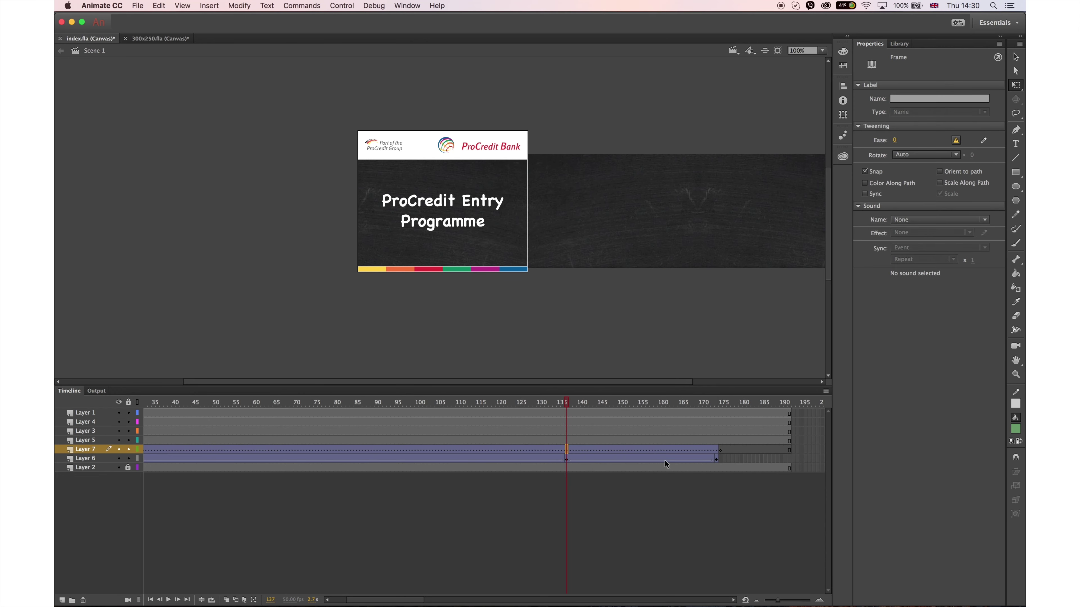
click(716, 449)
key(F6)
At frame 174 of Layer 7, shift the title left until it lies completely outside the stage
key(shift+Left)
key(shift+Left)
key(shift+Left)
key(shift+Left)
key(shift+Left)
key(shift+Left)
key(shift+Left)
key(shift+Left)
key(shift+Left)
key(shift+Left)
key(shift+Left)
key(shift+Left)
key(shift+Left)
key(shift+Left)
key(shift+Left)
key(shift+Left)
key(shift+Left)
key(shift+Left)
key(shift+Left)
key(shift+Left)
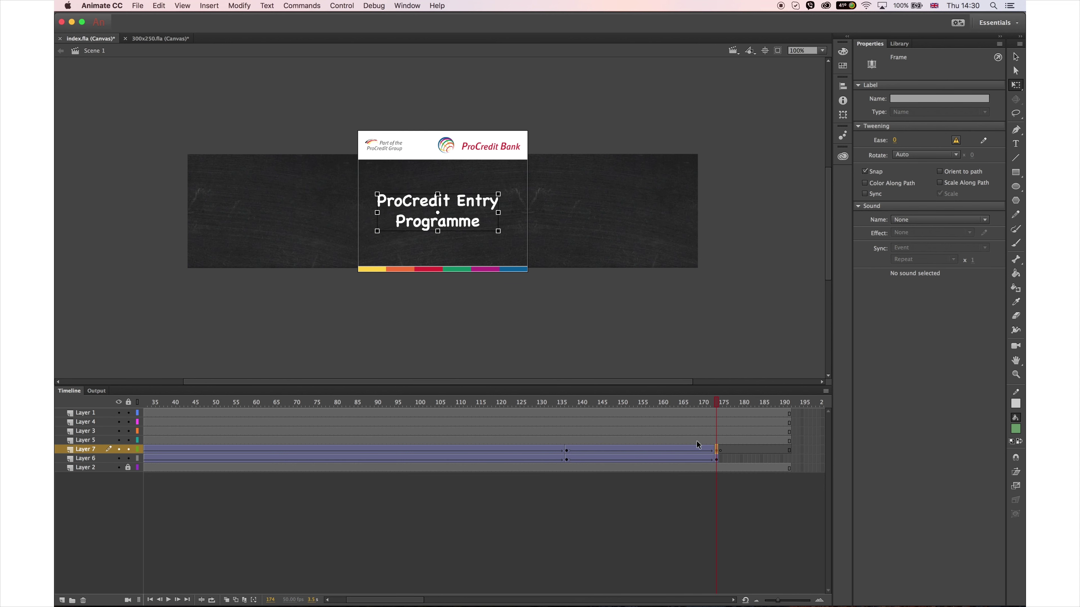
key(shift+Left)
key(shift+Left)
key(shift+Left)
key(shift+Left)
key(shift+Left)
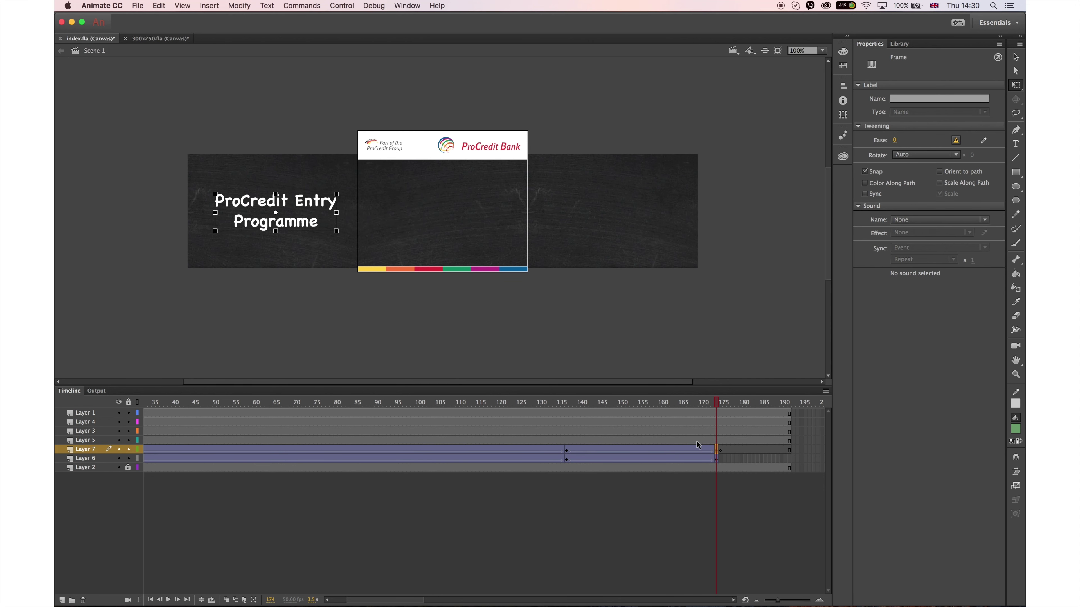
Set Layer 7's tween easing to -100 at frame 174 and 100 at frame 137, and scrub through the title's exit
drag(895, 140, 872, 140)
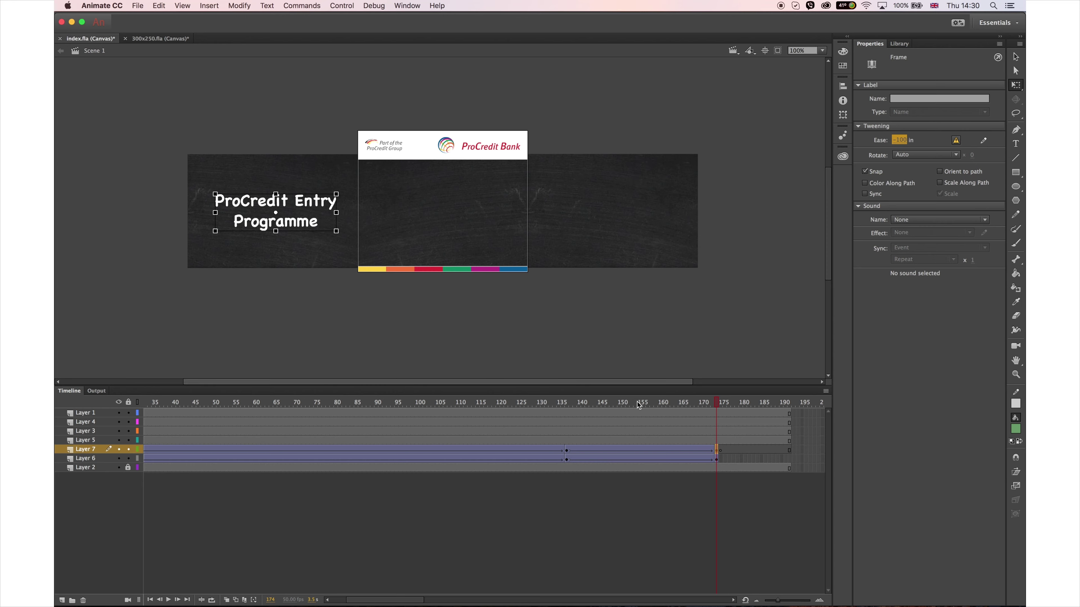
click(567, 452)
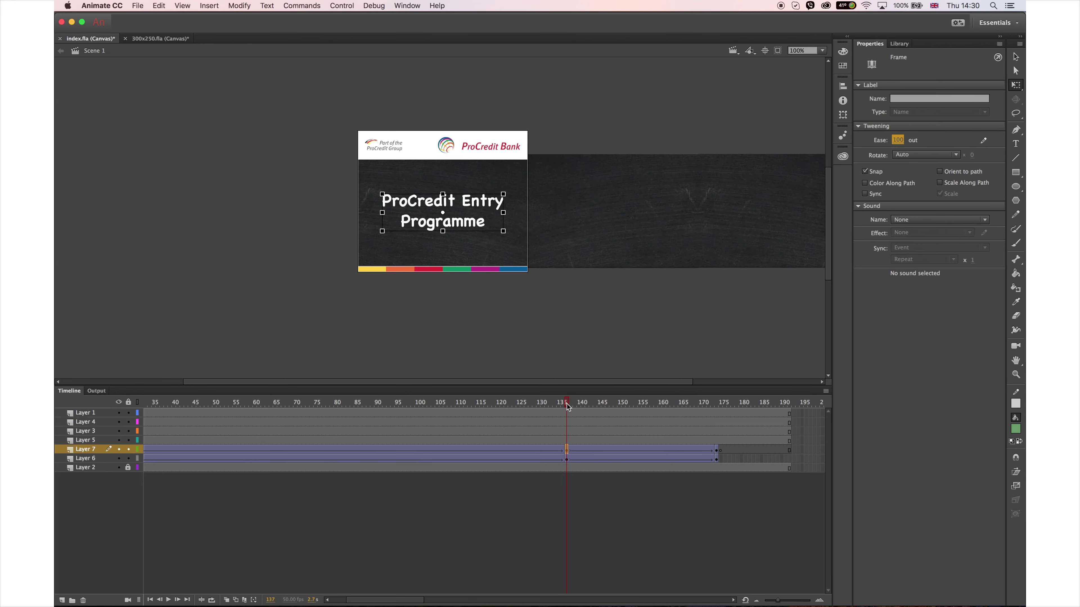
drag(568, 407, 713, 446)
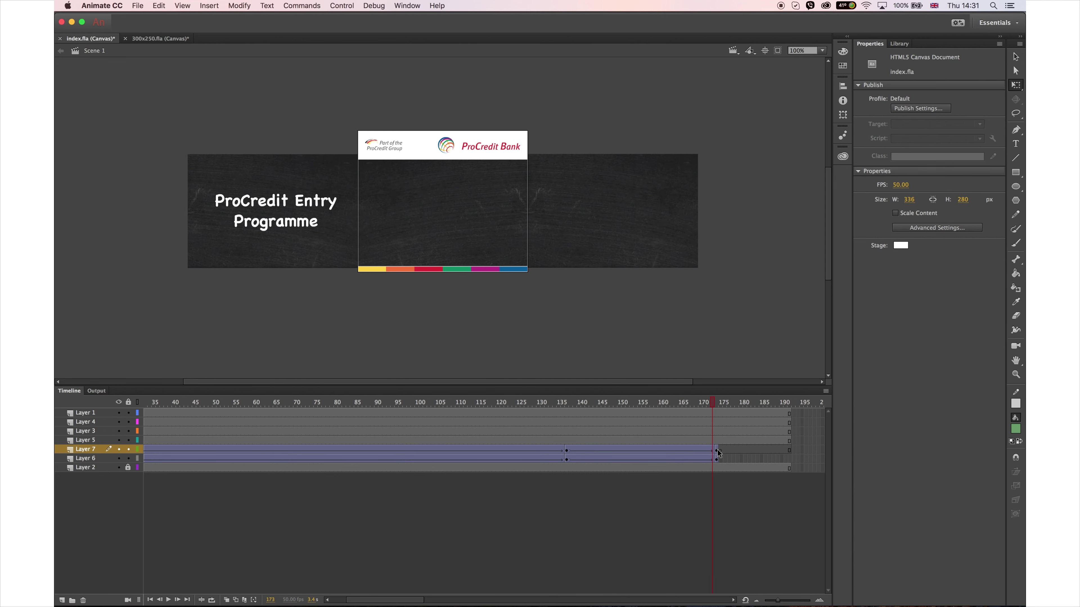
click(717, 450)
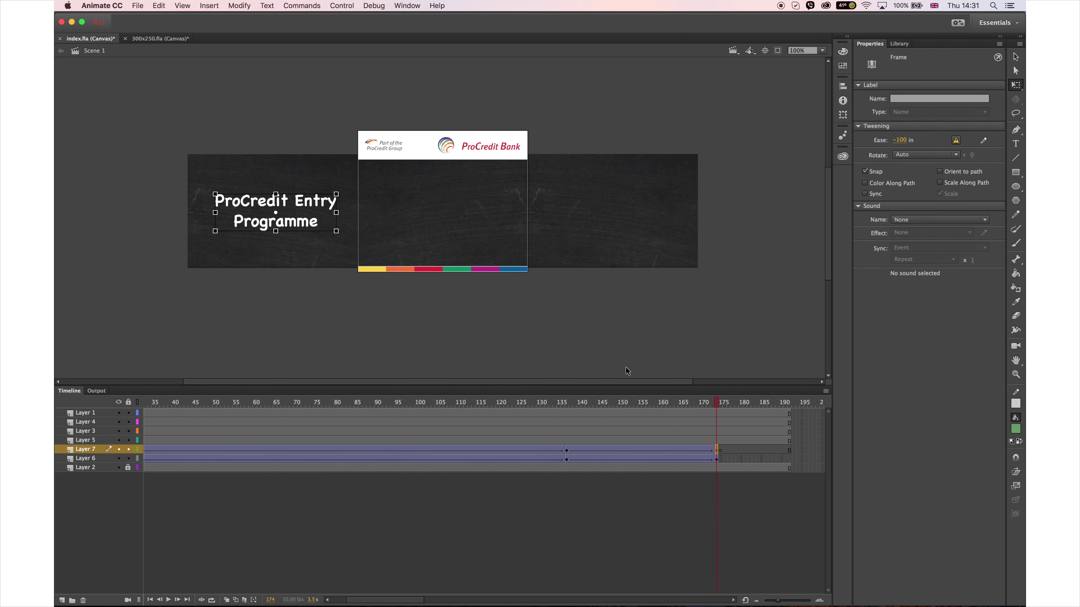
Insert frames to lengthen the main timeline to about frame 221, and extend all layers except Layers 6 and 7 further
scroll(646, 416, right, 5)
drag(616, 406, 611, 413)
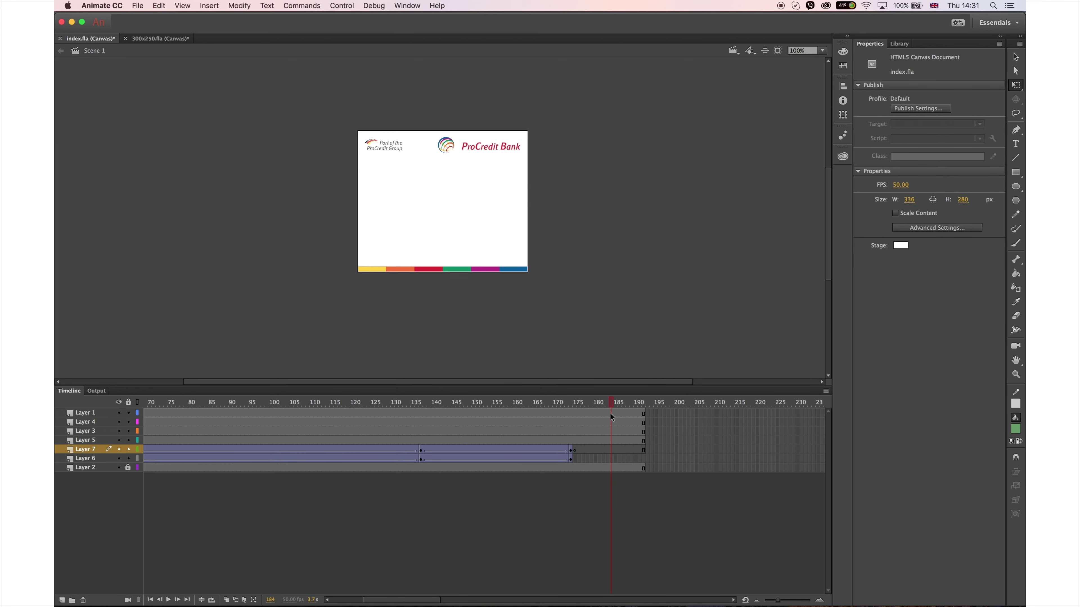
key(F5)
key(F5)
key(F5)
key(F5)
key(F5)
key(F5)
key(F5)
key(F5)
key(F5)
key(F5)
key(F5)
key(F5)
key(F5)
key(F5)
key(F5)
key(F5)
key(F5)
key(F5)
key(F5)
key(F5)
key(F5)
key(F5)
key(F5)
key(F5)
key(F5)
key(F5)
key(F5)
key(F5)
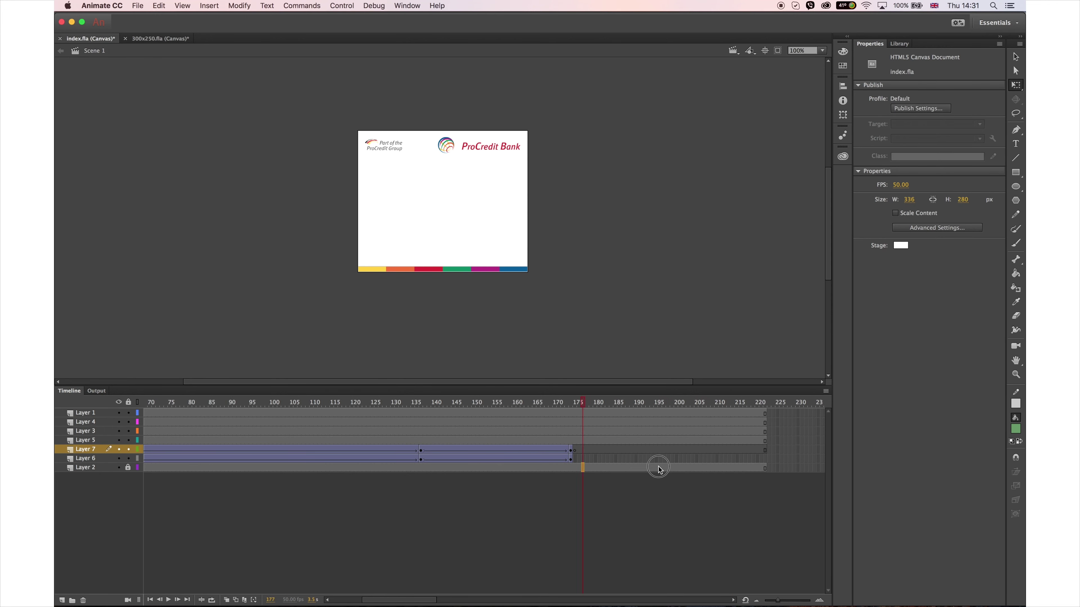
drag(584, 468, 622, 468)
drag(588, 411, 643, 444)
Add a new layer above Layer 7 and extend Layer 6's background tween to a keyframe at frame 224
click(574, 449)
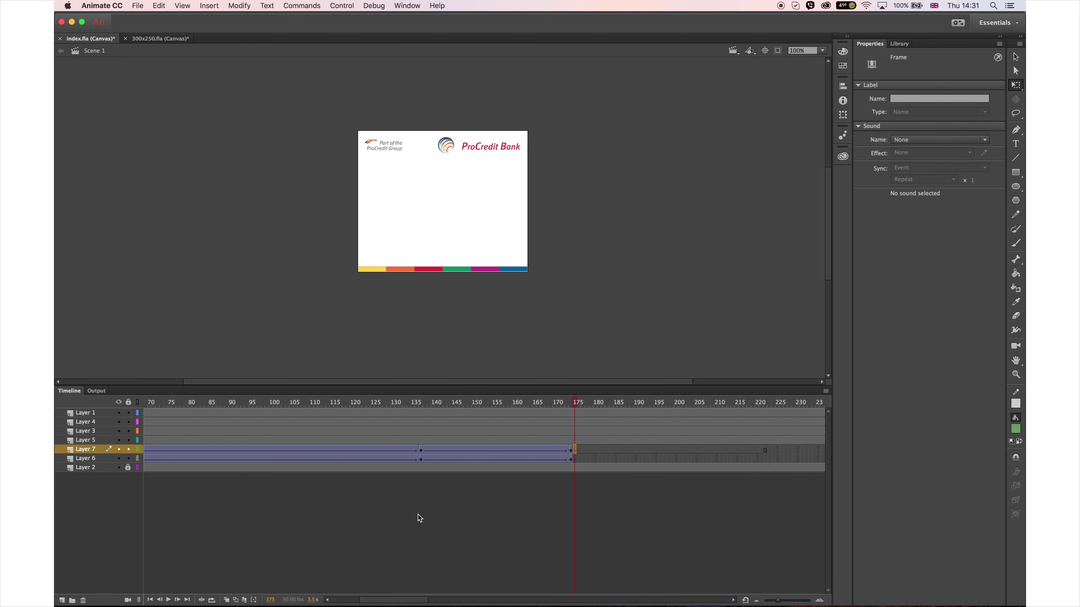
click(61, 601)
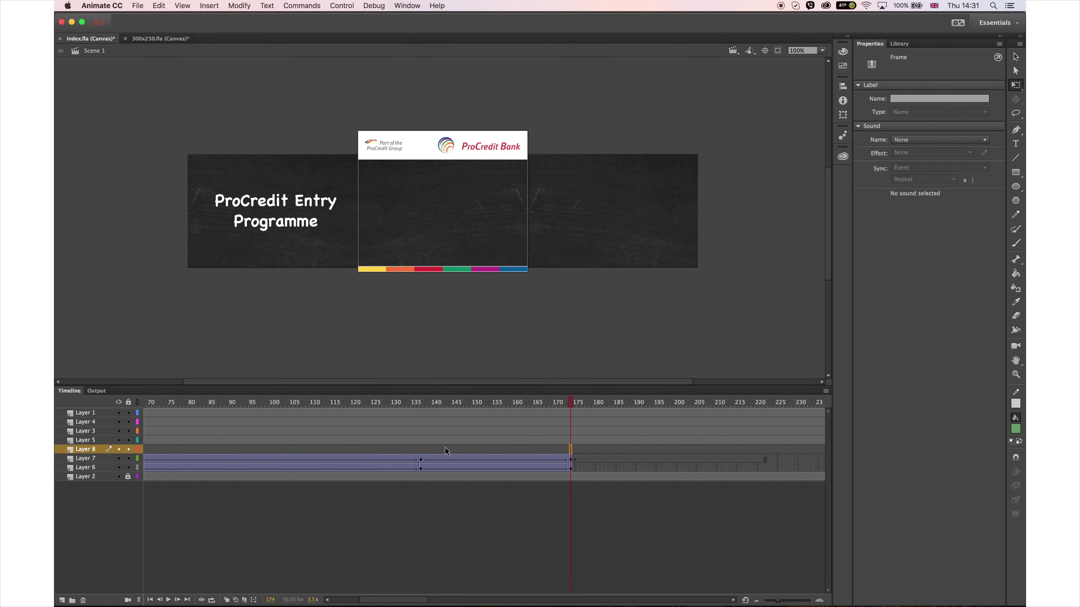
click(571, 459)
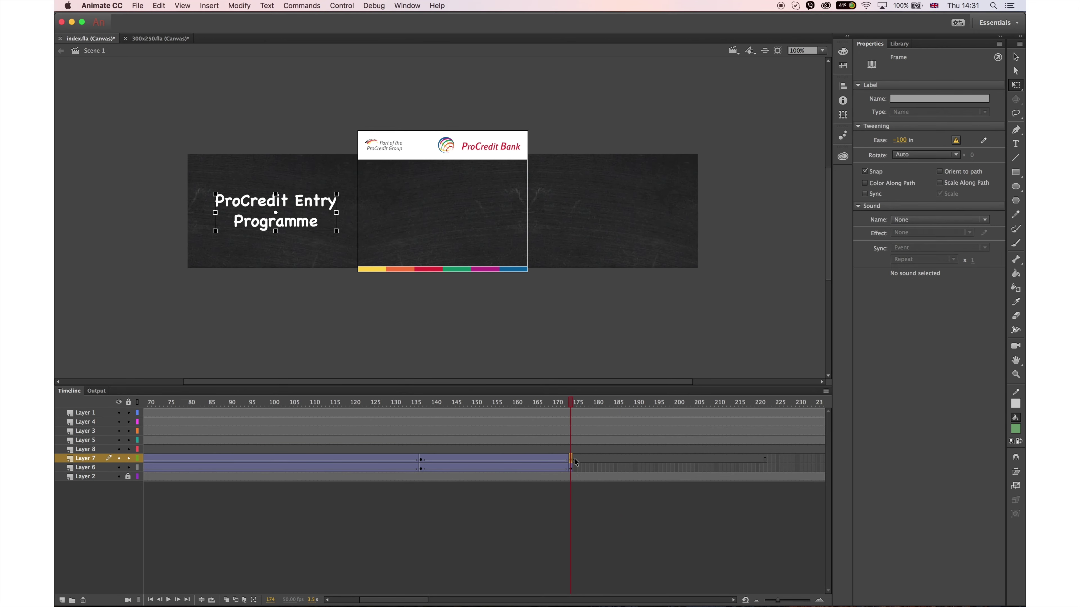
click(574, 466)
click(772, 467)
key(F5)
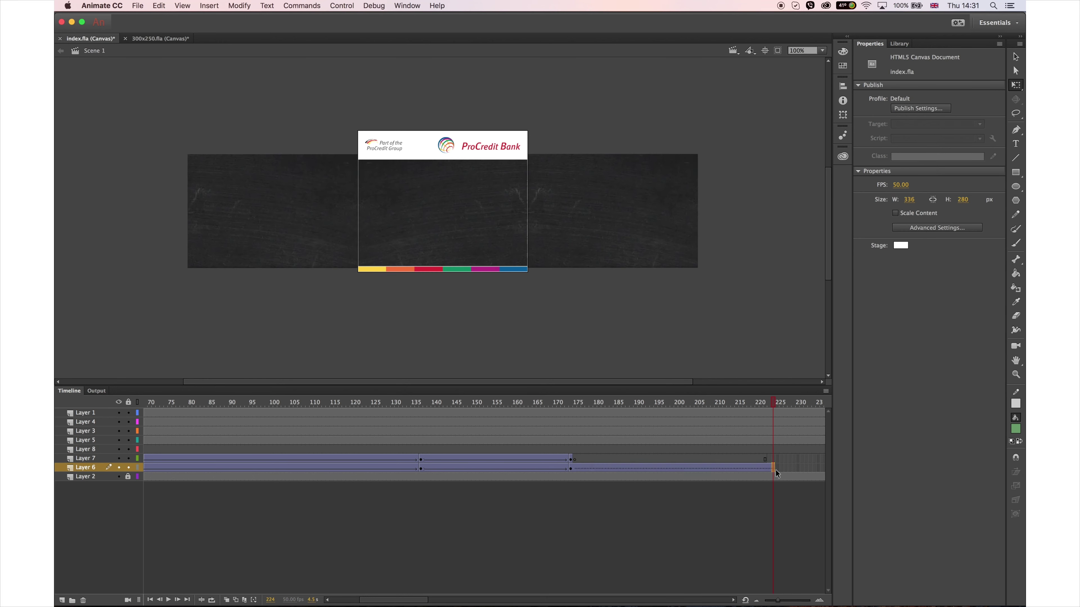
click(775, 469)
key(super+shift+t)
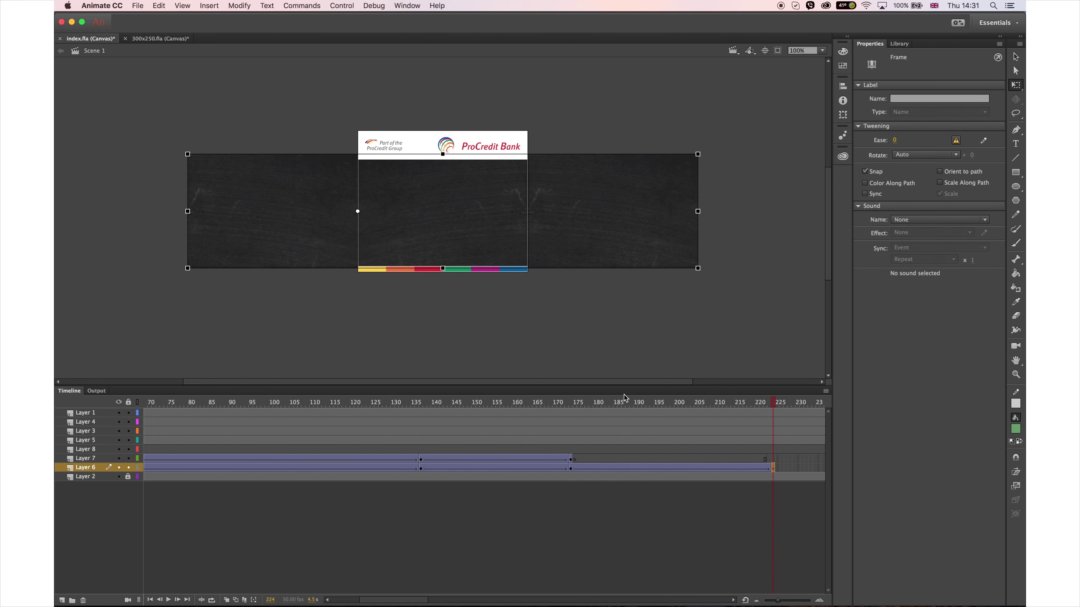
Switch to Photoshop, close 011.psb without saving, examine the frames of storyboard_4.psd and return to Animate
key(super+Tab)
key(super+w)
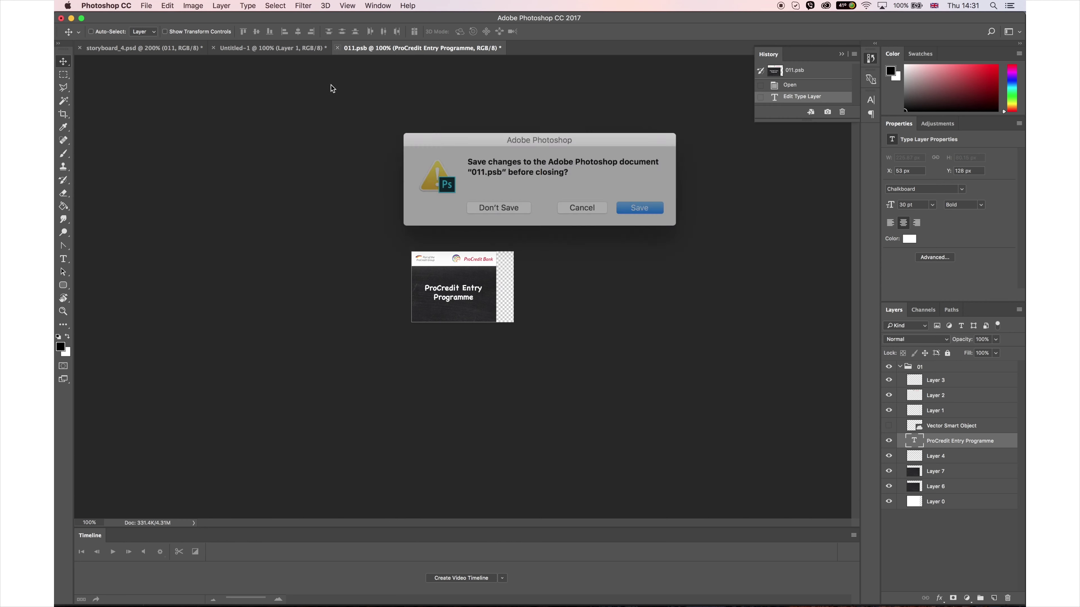
click(526, 204)
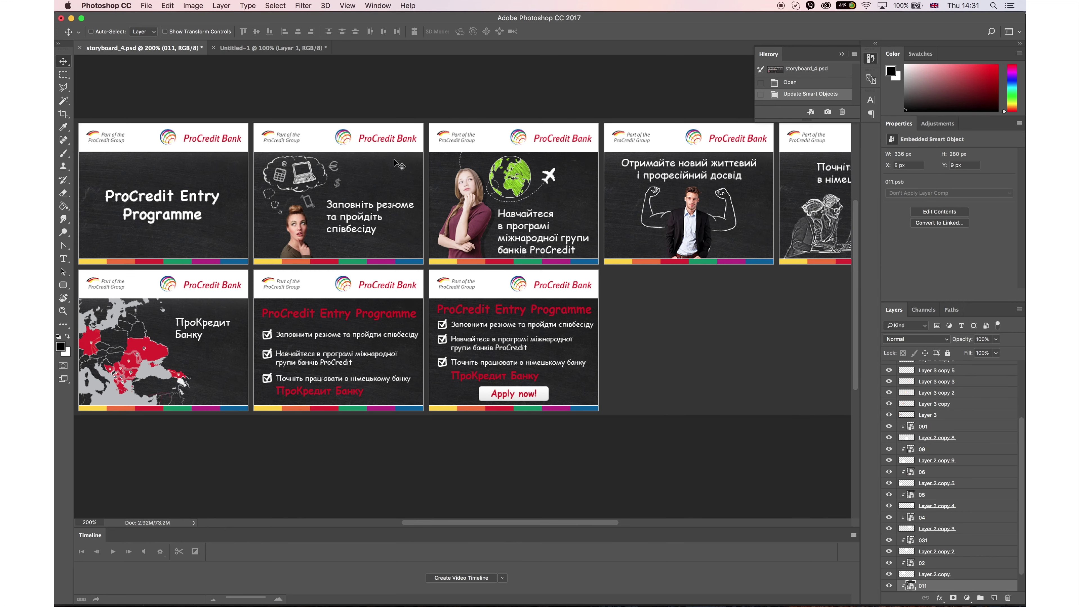
key(super+Tab)
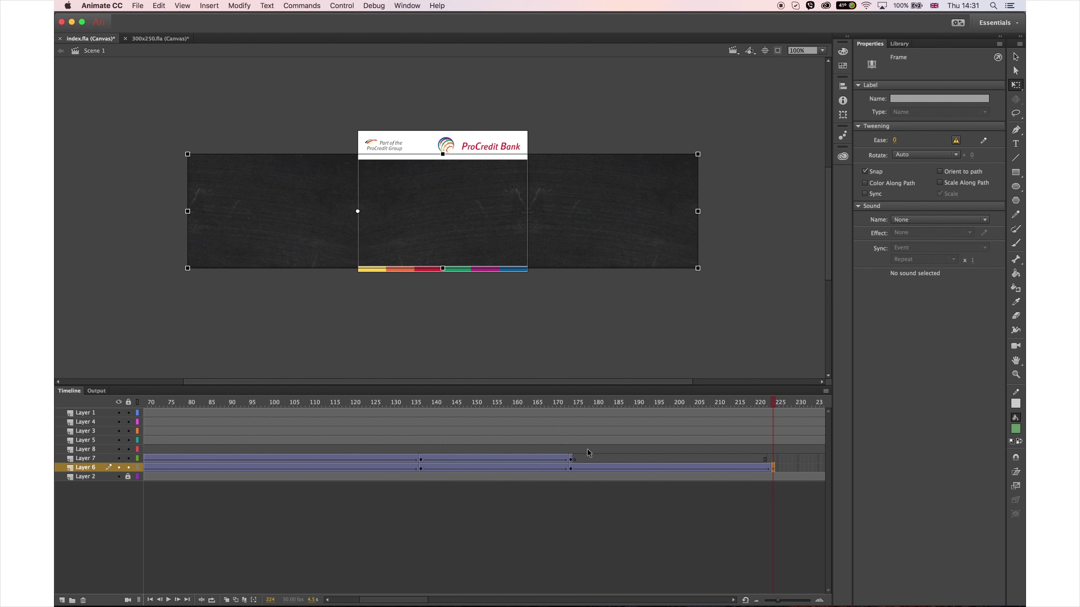
Add another layer above Layer 8 and place a blank keyframe at frame 175 of Layer 8
click(575, 449)
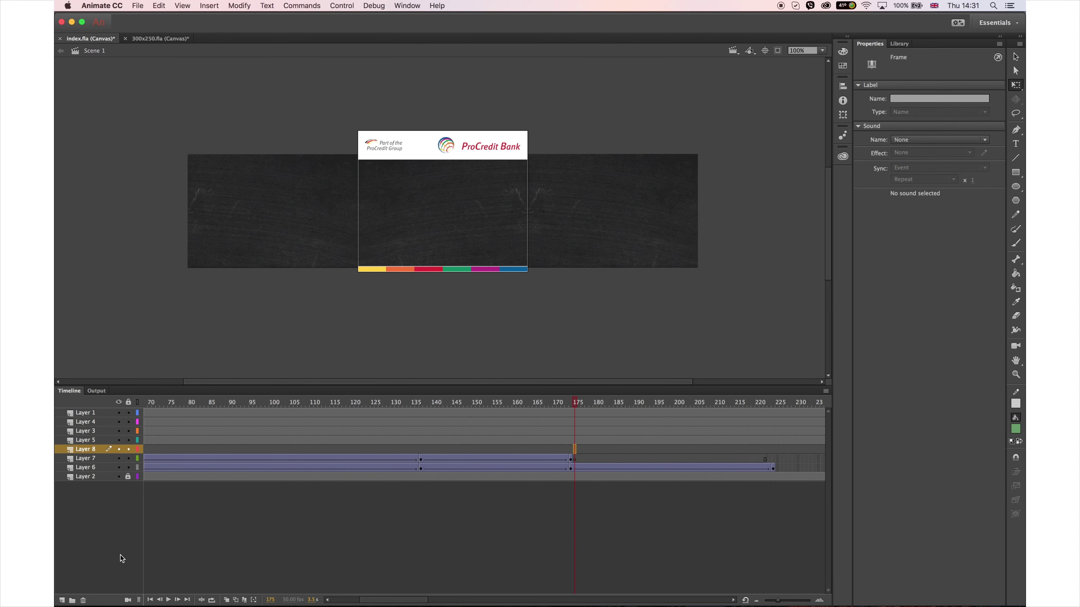
click(63, 599)
click(575, 459)
drag(374, 600, 396, 599)
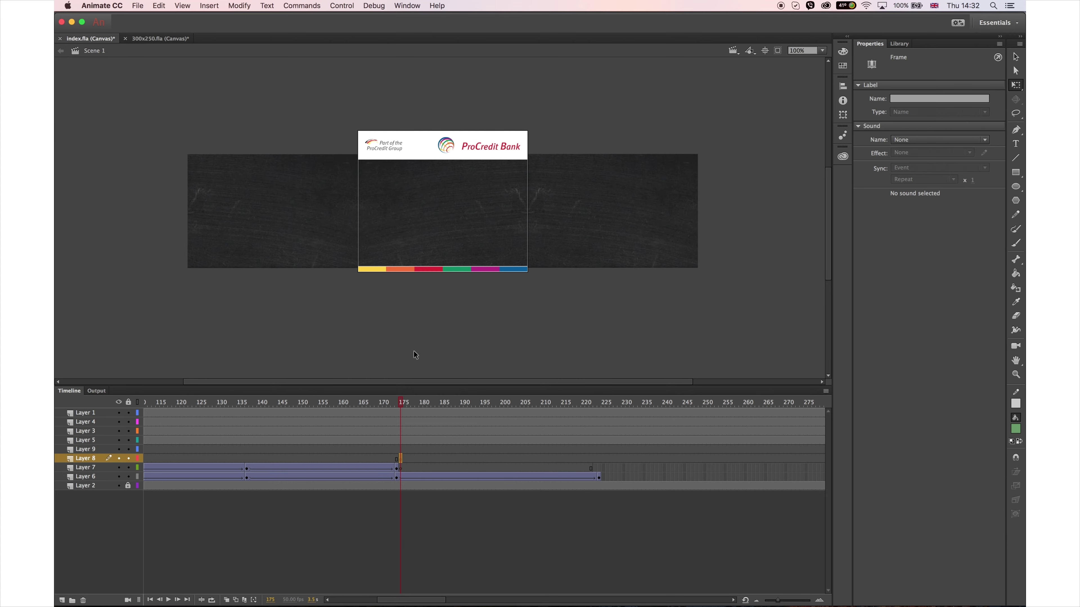
Import woman_1.png to the stage on Layer 8 and place it above the coloured strip at X 38, Y 157
click(137, 6)
mouse_move(144, 135)
click(273, 135)
click(493, 234)
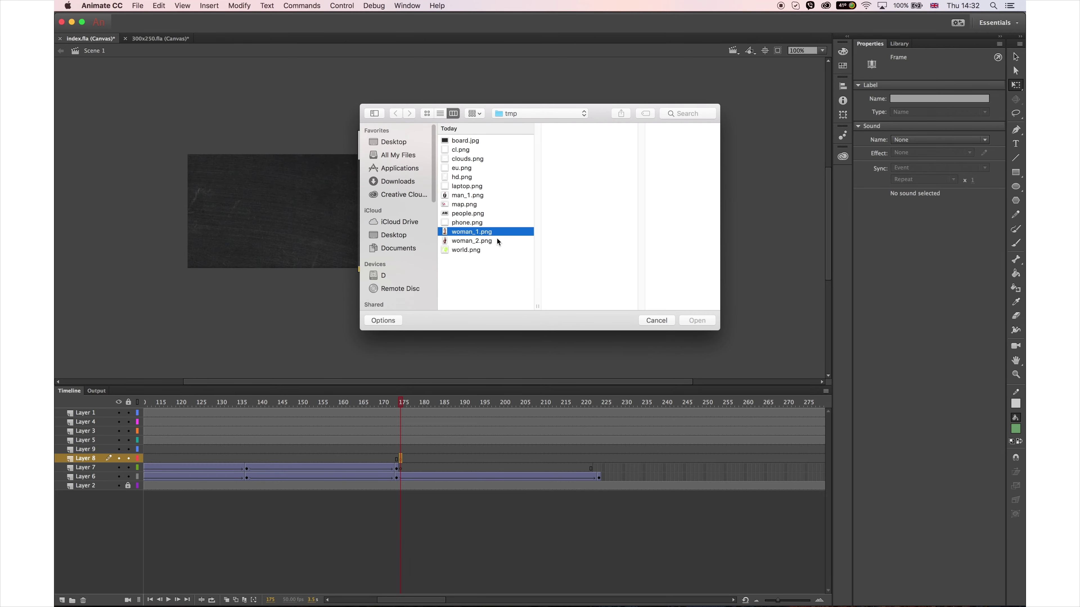
click(699, 320)
click(596, 326)
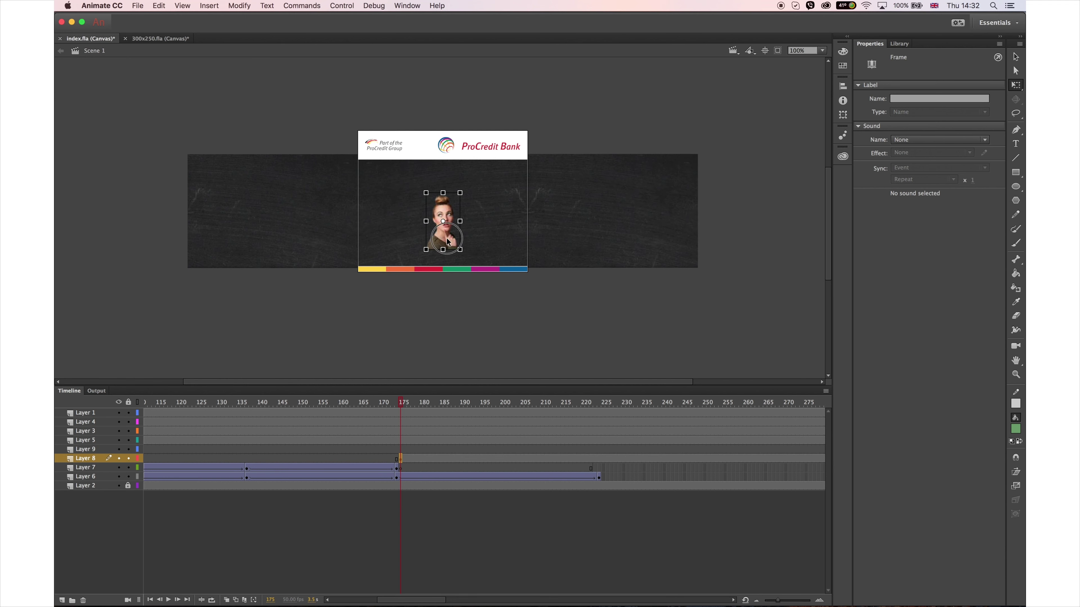
drag(447, 229, 402, 247)
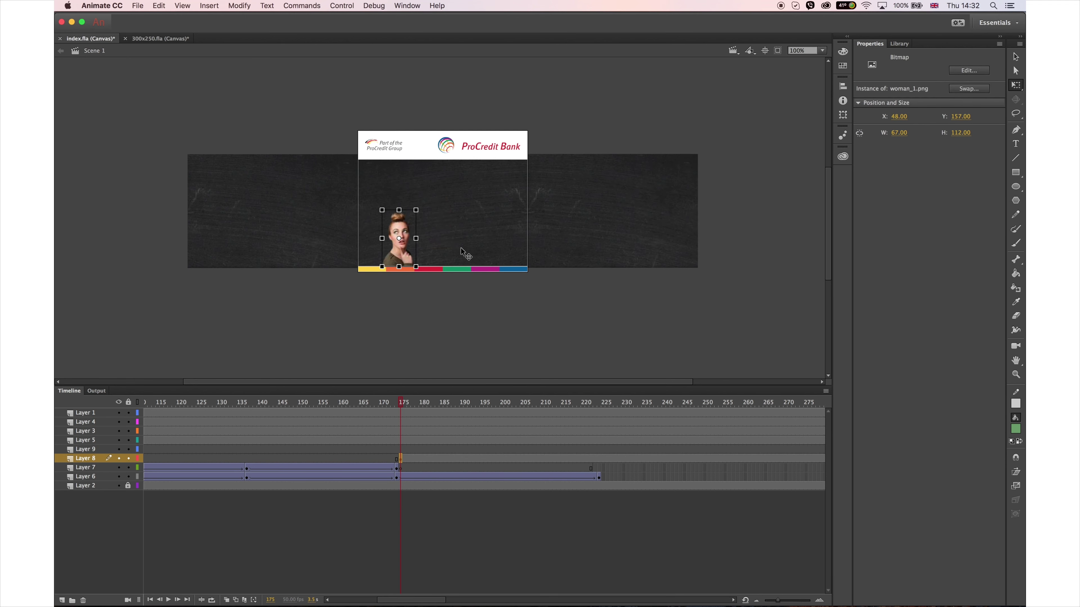
key(shift+Left)
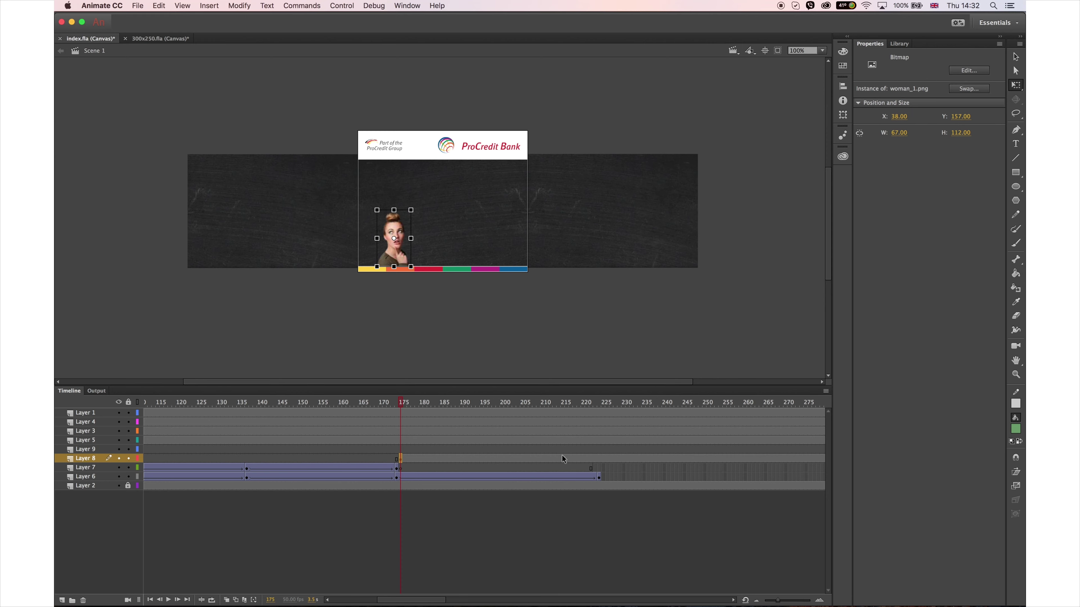
Move the woman's keyframe on Layer 8 to frame 137 and end her span before frame 225
drag(401, 458, 246, 458)
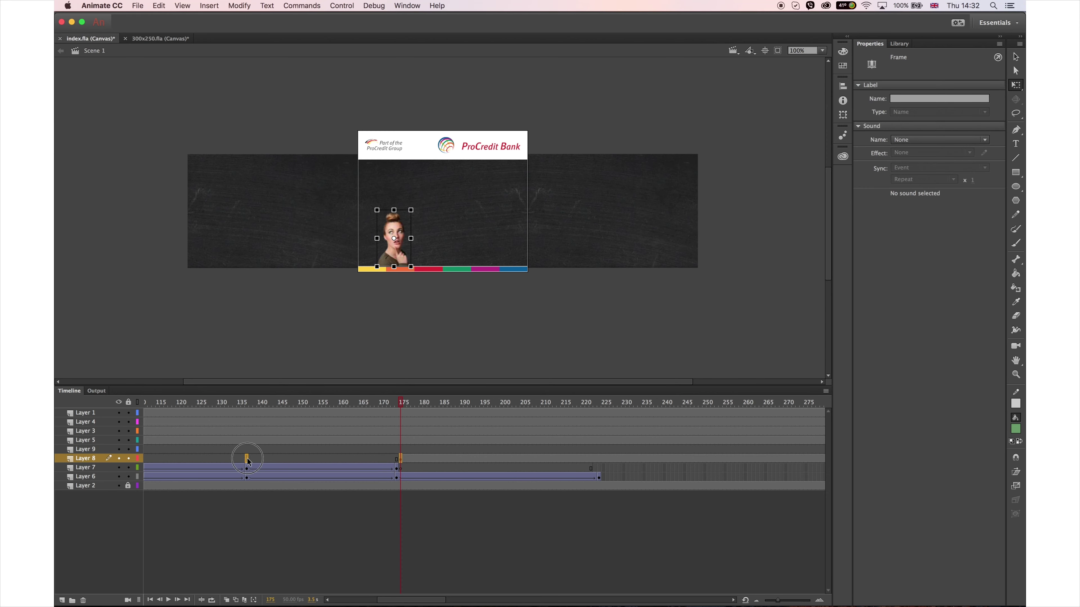
click(263, 458)
right_click(263, 458)
click(563, 391)
click(602, 458)
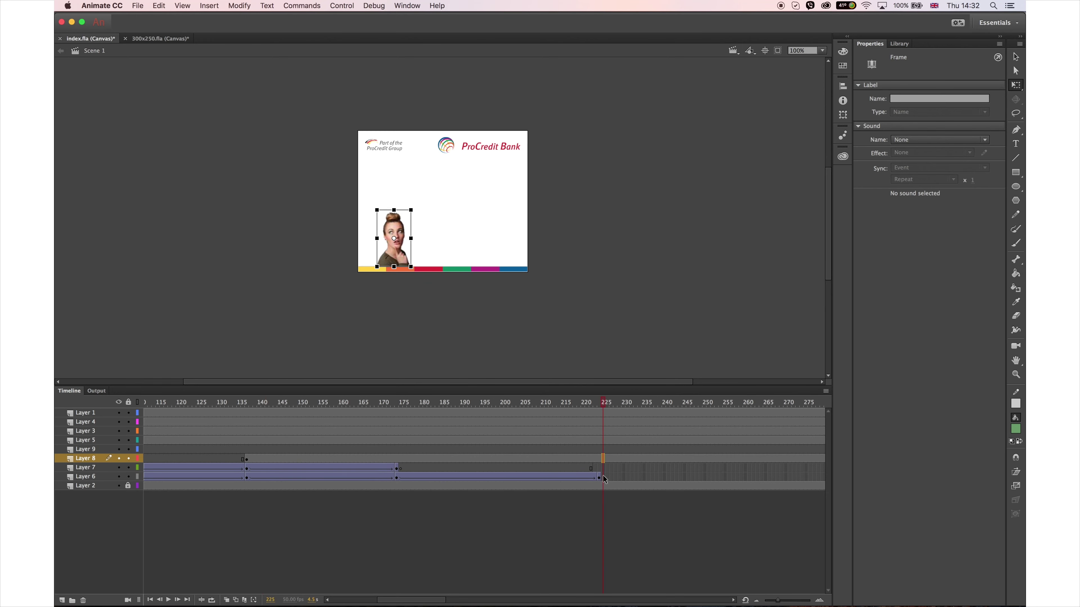
Create a classic tween for the woman on Layer 8 with a keyframe at frame 174 and an ease of 100 from frame 137
right_click(440, 458)
click(510, 361)
click(400, 459)
key(F6)
click(248, 458)
drag(895, 140, 990, 138)
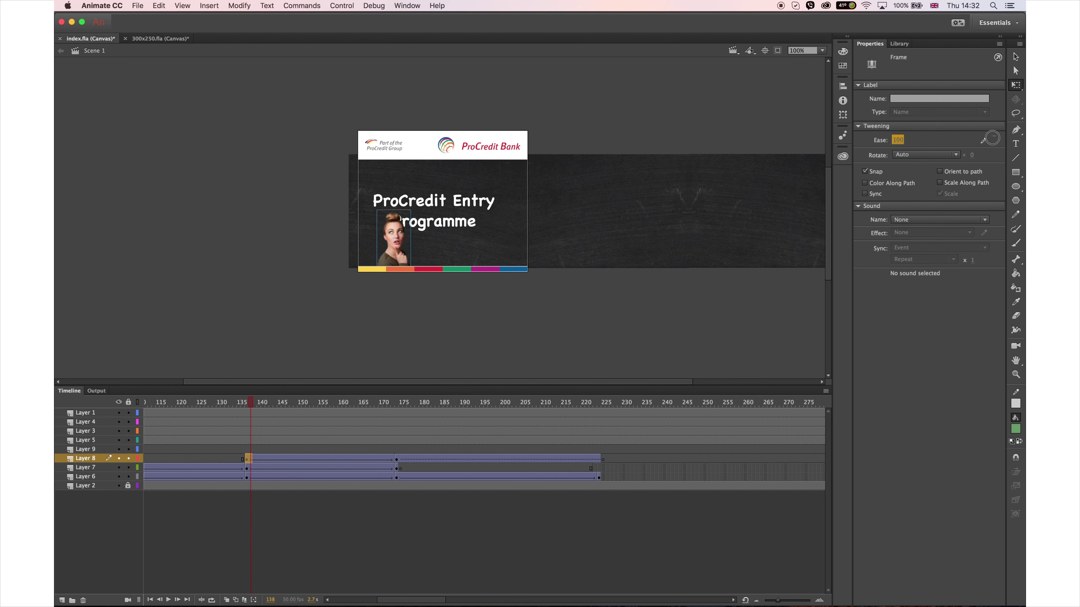
key(Return)
At frame 137 of Layer 8, shift the woman right, beyond the stage edge, and scrub the start of her entrance
click(246, 458)
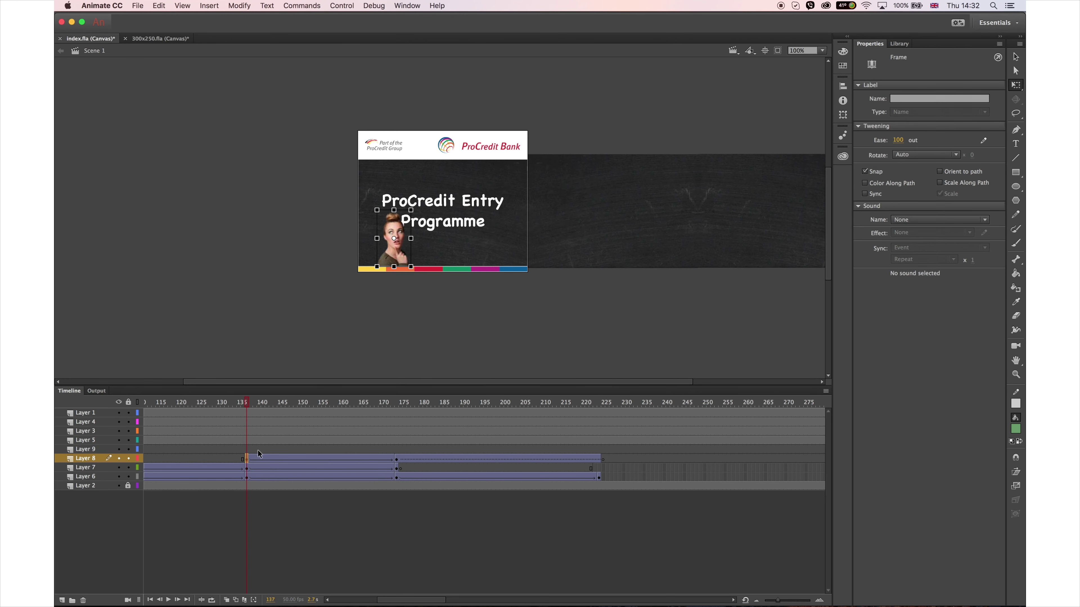
key(shift+Right)
key(shift+Right)
key(shift+Right)
key(shift+Right)
key(shift+Right)
key(shift+Right)
key(shift+Right)
key(shift+Right)
key(shift+Right)
key(shift+Right)
key(shift+Right)
key(shift+Right)
key(shift+Right)
key(shift+Right)
key(shift+Right)
key(shift+Right)
key(shift+Right)
key(shift+Right)
key(shift+Right)
key(shift+Right)
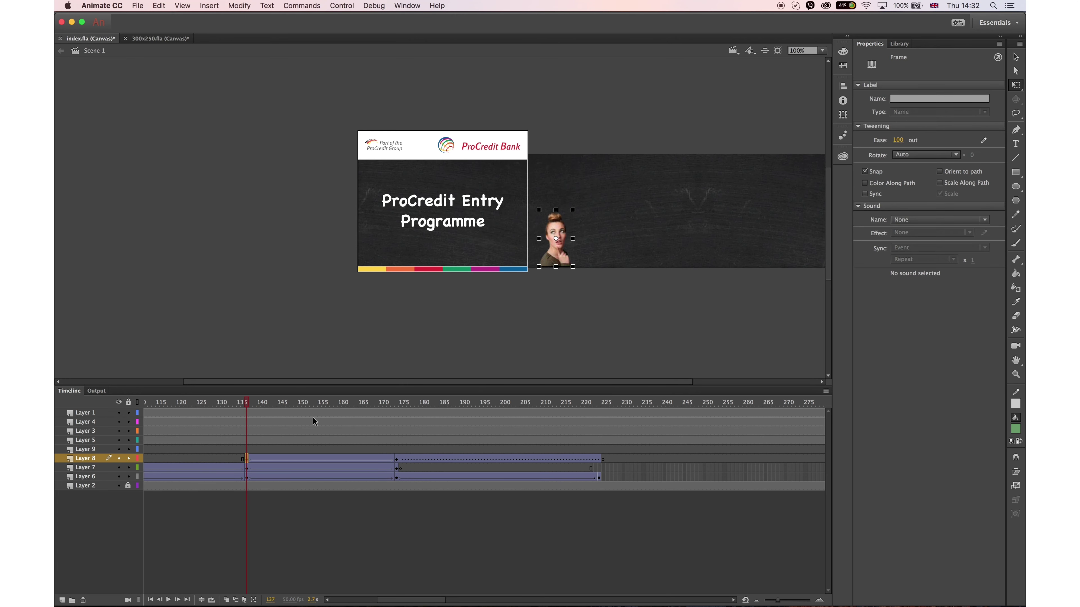
key(shift+Right)
key(shift+Right)
key(shift+Right)
key(shift+Right)
key(shift+Right)
key(shift+Right)
key(shift+Right)
mouse_move(247, 402)
mouse_down()
mouse_move(360, 404)
mouse_move(241, 409)
mouse_move(249, 417)
mouse_up()
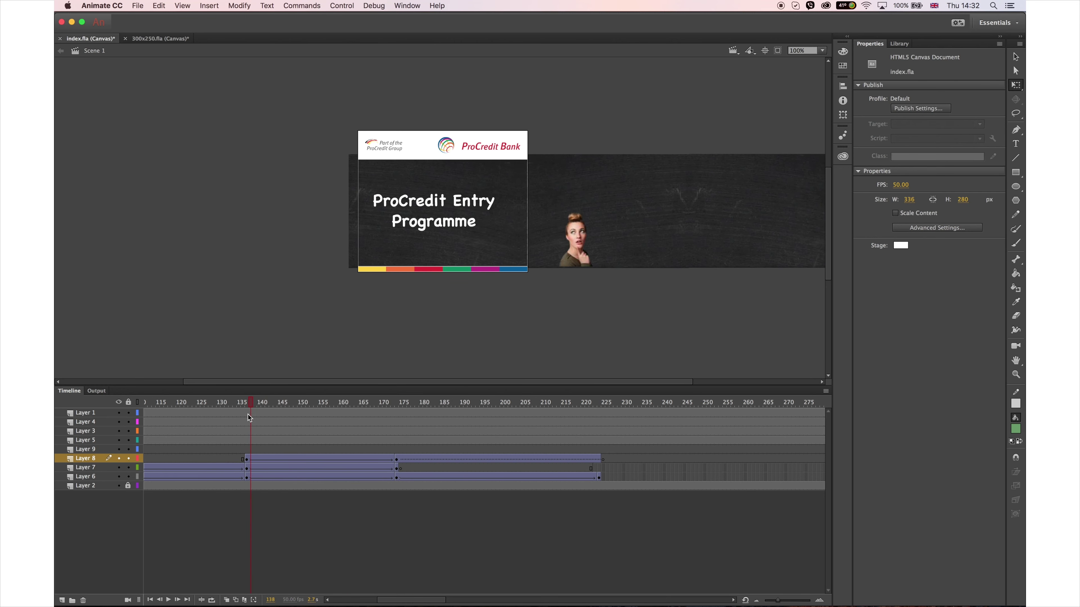
At frame 137 of Layer 8, nudge the woman back left and scrub her entrance through to frame 174
click(247, 459)
key(shift+Left)
key(shift+Left)
key(shift+Left)
key(shift+Left)
key(shift+Left)
drag(250, 407, 396, 404)
Import clouds.png at frame 174 on a new layer above Layer 8 and place it over the woman's head at about X 11, Y 62
click(396, 458)
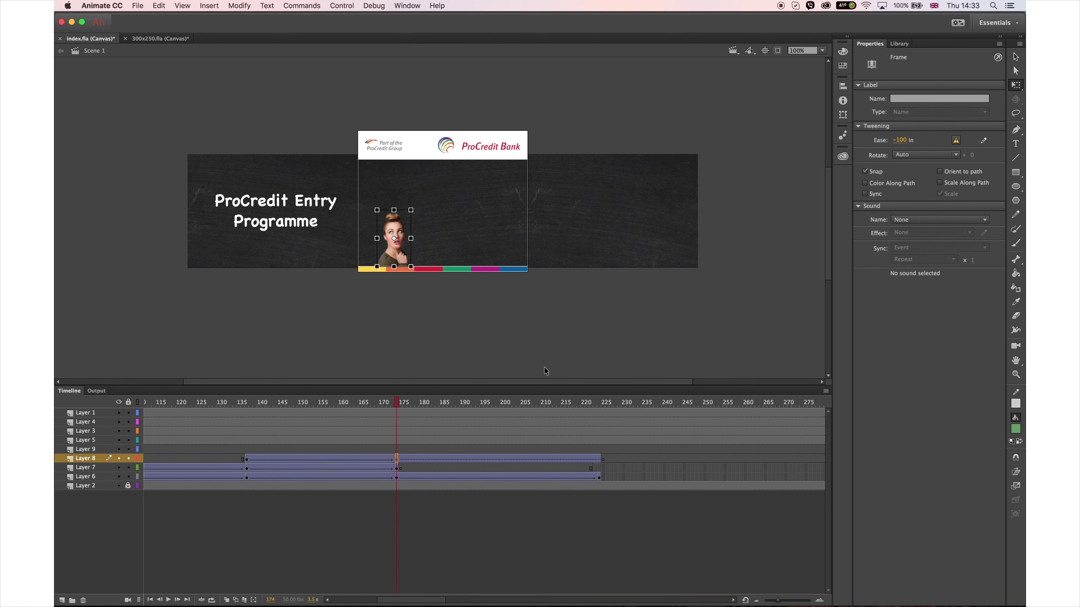
click(63, 600)
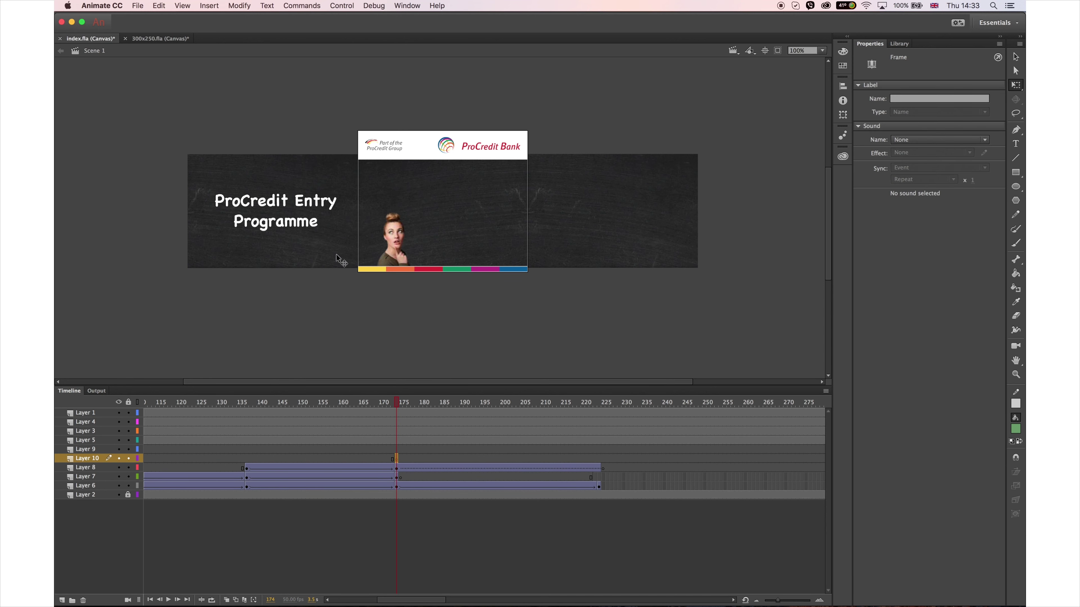
click(135, 5)
mouse_move(170, 137)
click(272, 136)
click(471, 160)
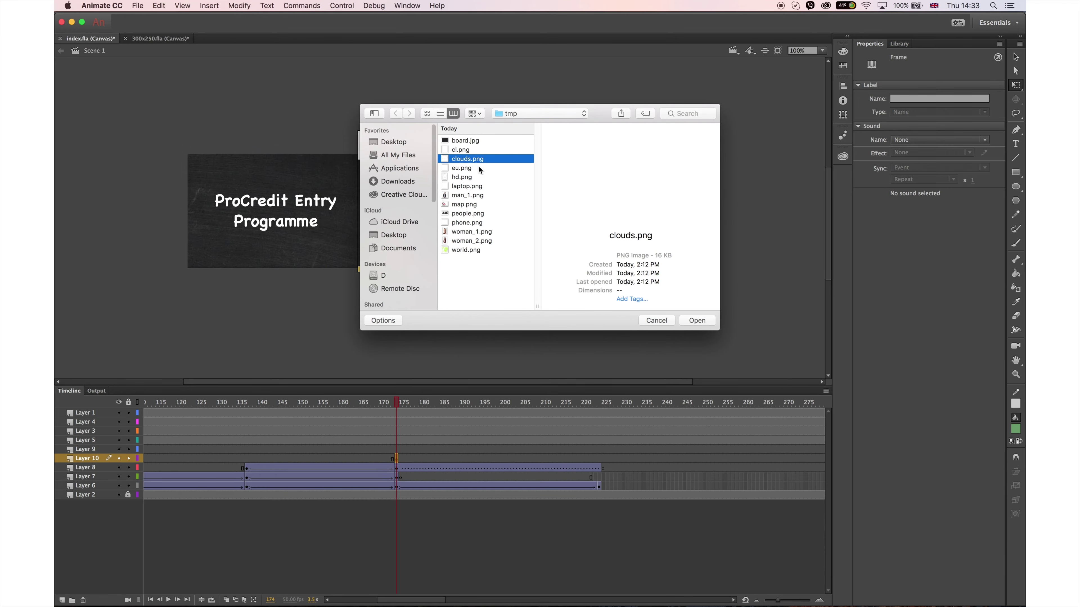
click(696, 320)
mouse_move(415, 212)
mouse_down()
mouse_move(424, 209)
mouse_move(396, 204)
mouse_up()
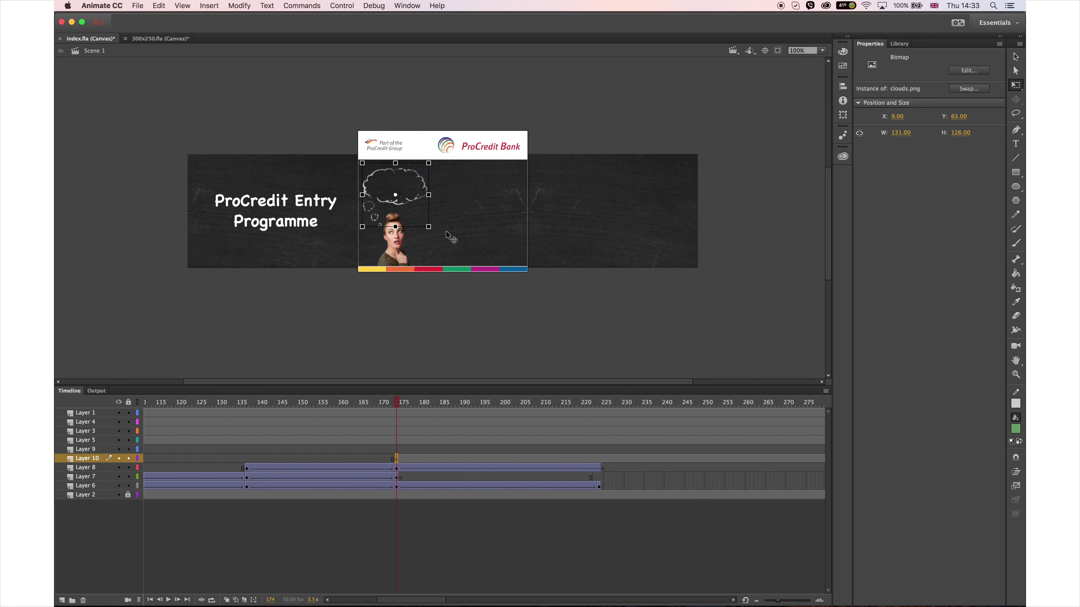
click(548, 213)
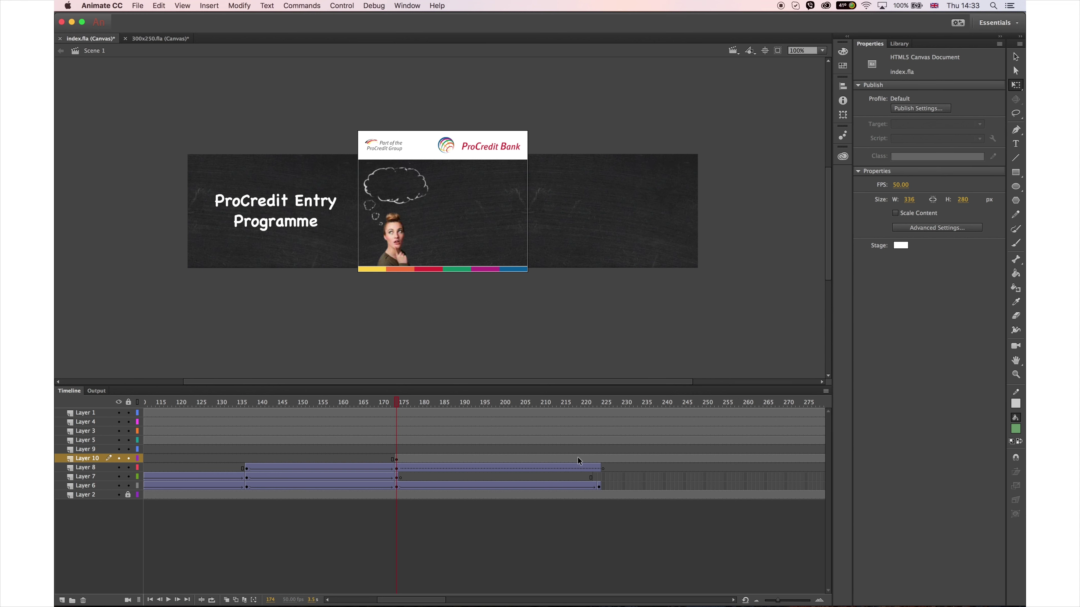
Convert the thought cloud on Layer 10 into a graphic symbol and open the symbol for editing
click(596, 401)
click(442, 458)
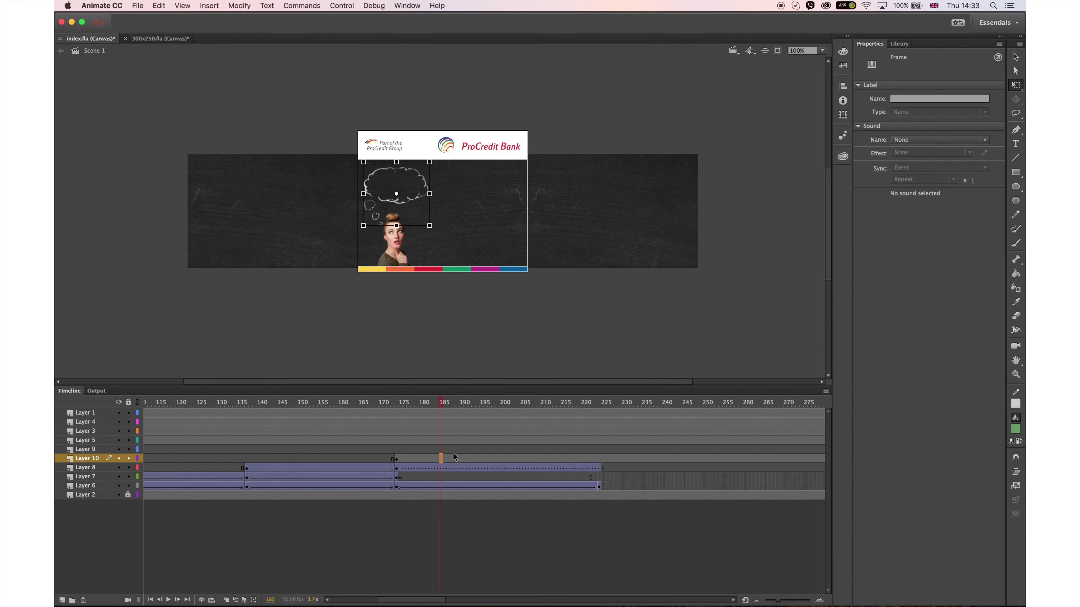
key(F8)
key(Return)
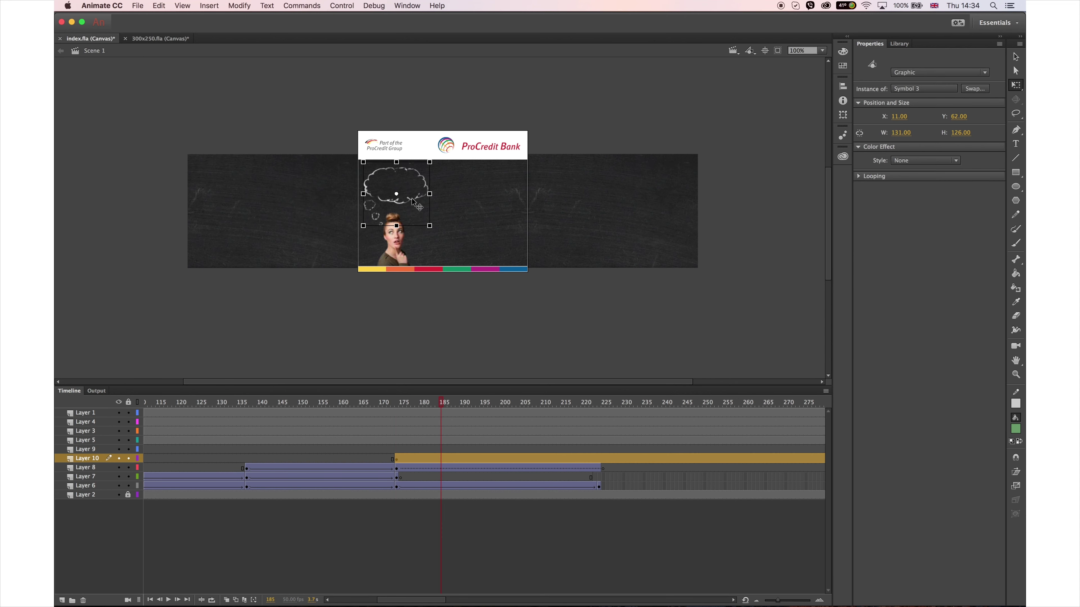
double_click(415, 201)
Import laptop.png on a new layer inside the cloud symbol and place it in the thought bubble at about X 61, Y 21
click(62, 600)
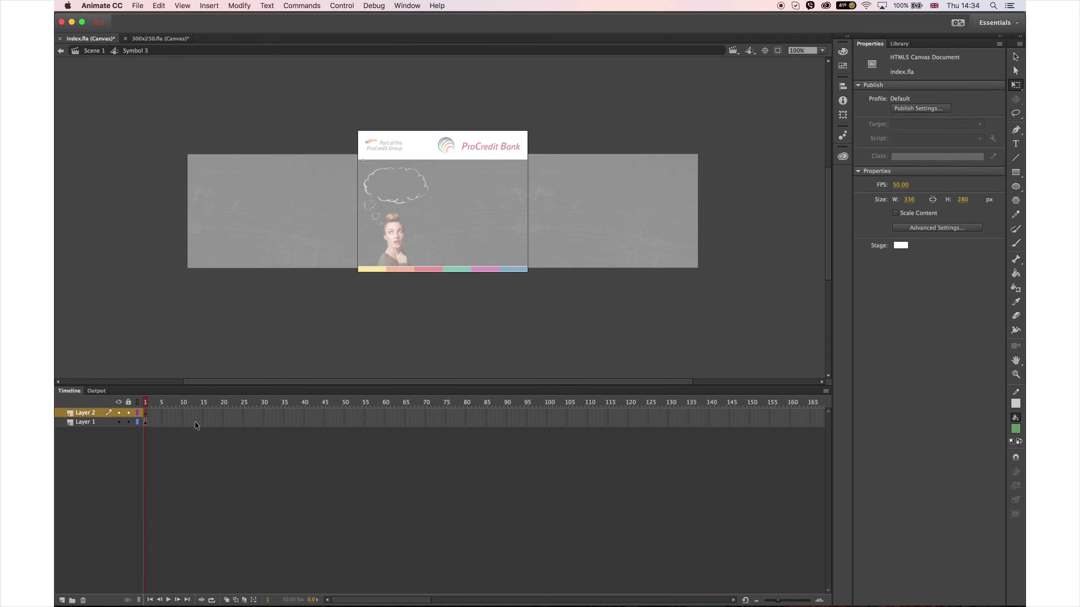
click(138, 6)
mouse_move(150, 135)
click(264, 135)
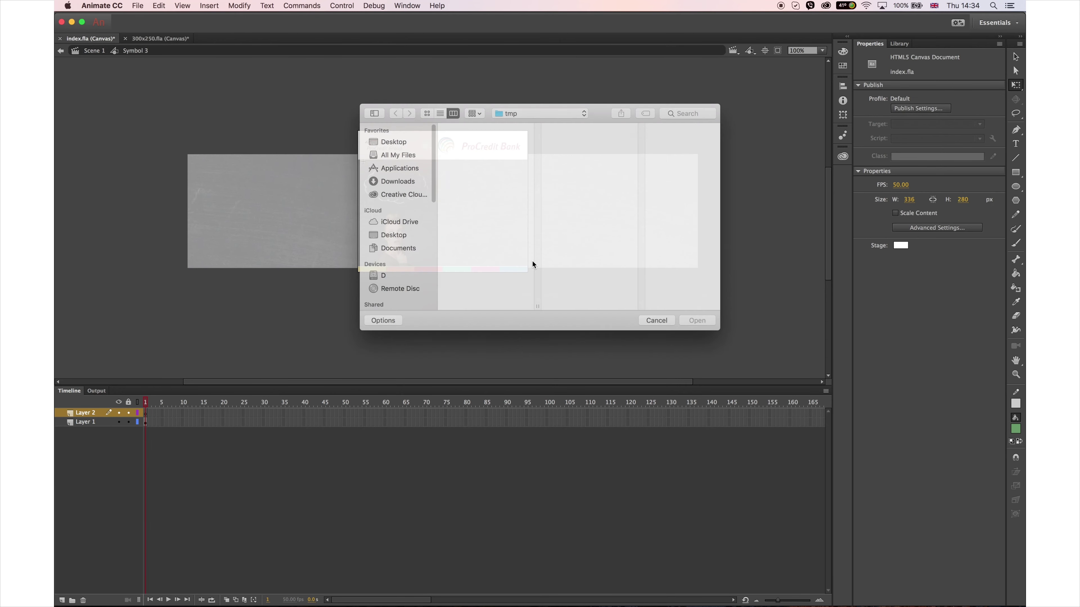
click(468, 186)
click(697, 321)
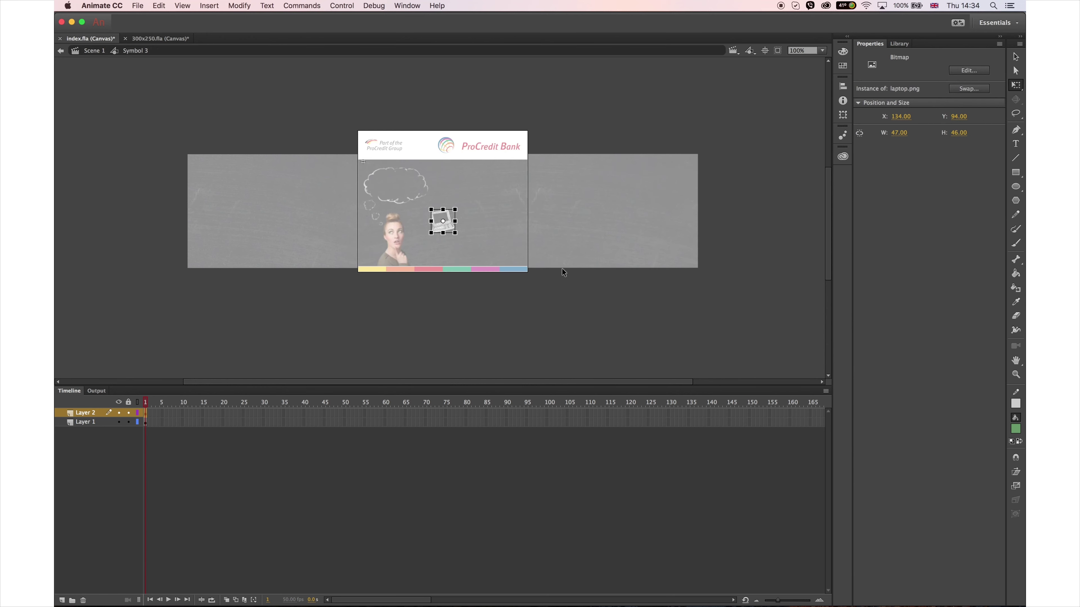
drag(448, 228, 411, 190)
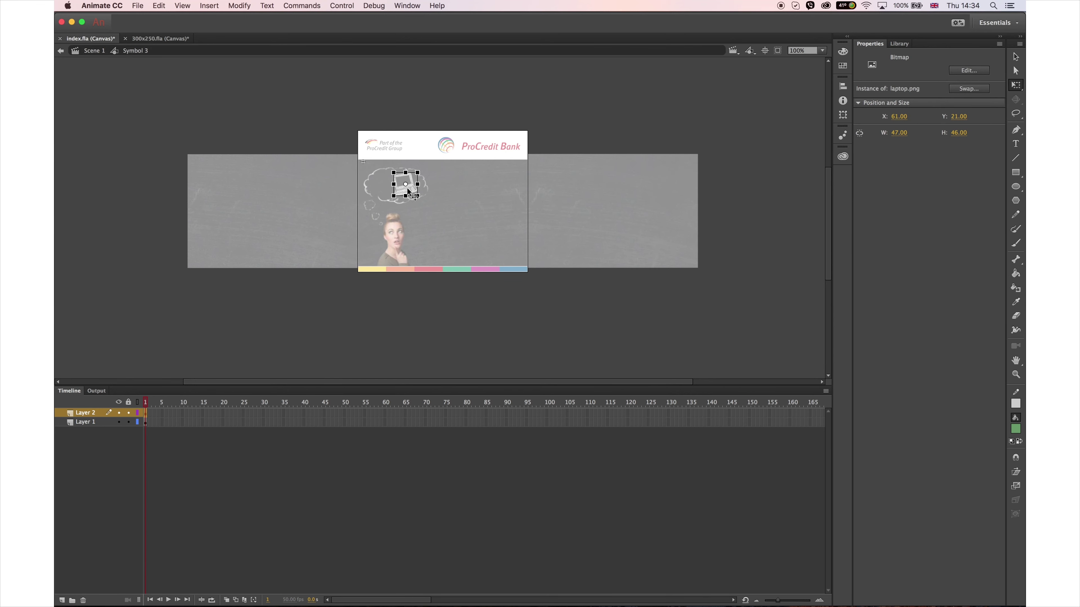
Import cl.png on another new layer and place the calculator inside the thought bubble, left of the laptop
click(61, 600)
click(138, 5)
mouse_move(153, 135)
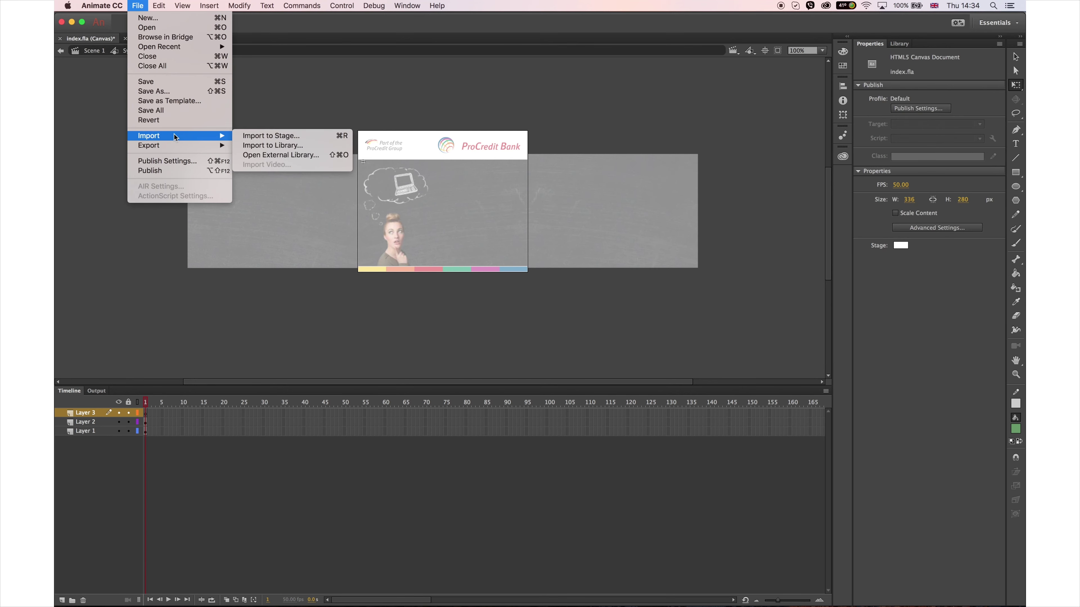
click(263, 135)
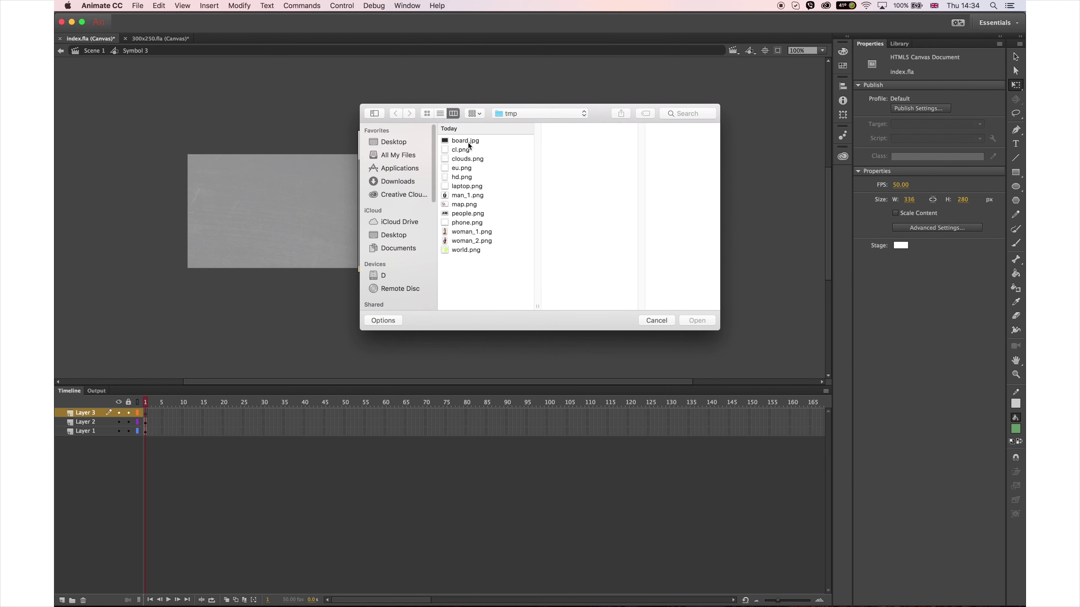
click(461, 176)
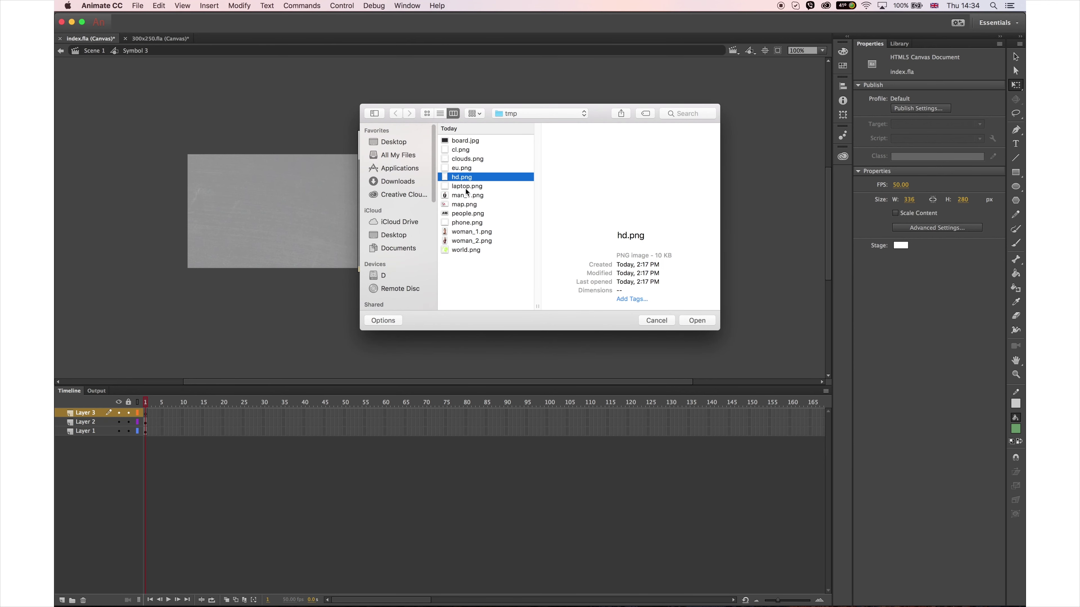
click(461, 149)
click(697, 320)
key(v)
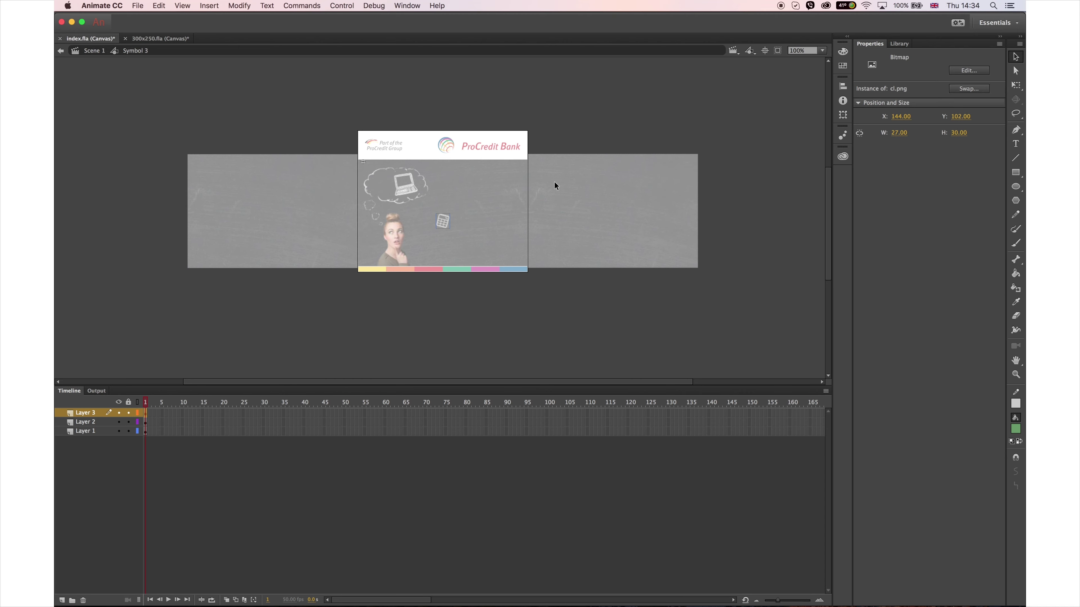
drag(391, 191, 383, 185)
Import eu.png on a new layer and place the euro sign at the bubble's upper-right edge, about X 126, Y 21
click(62, 600)
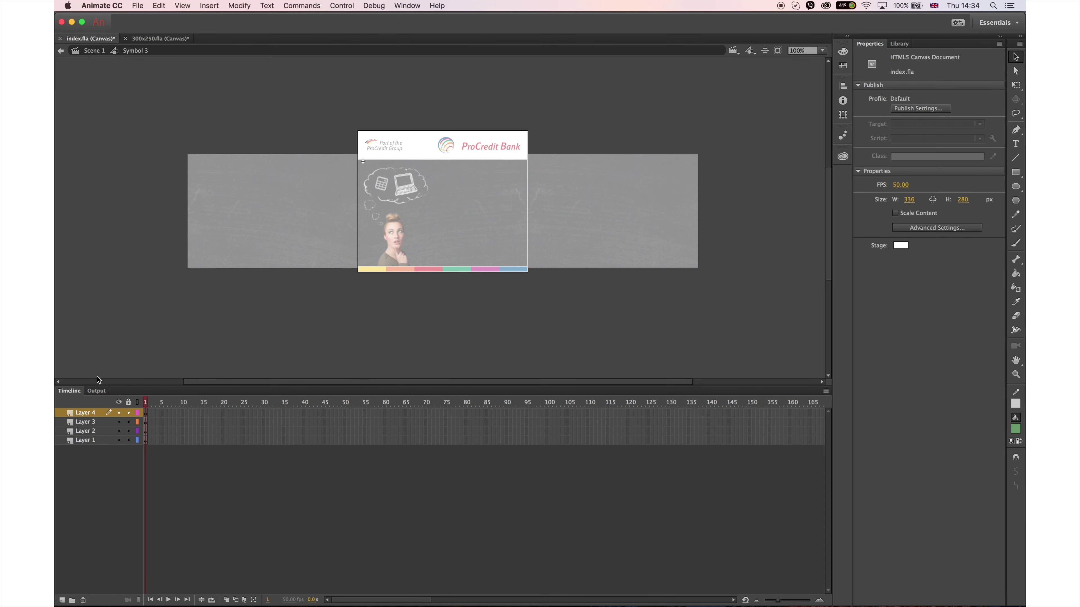
click(137, 5)
mouse_move(181, 135)
click(277, 137)
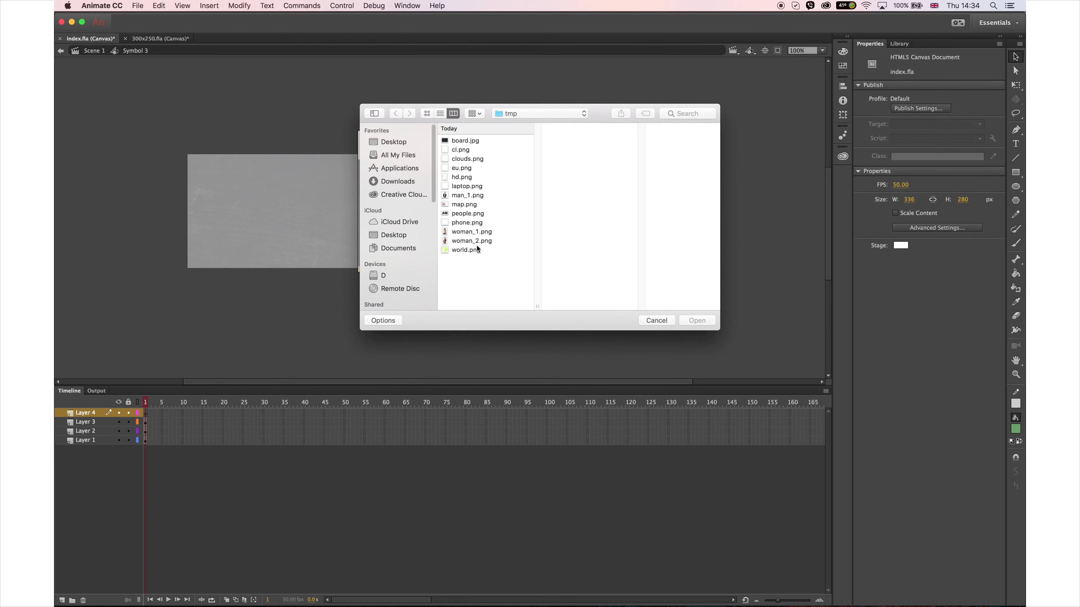
click(471, 170)
key(Return)
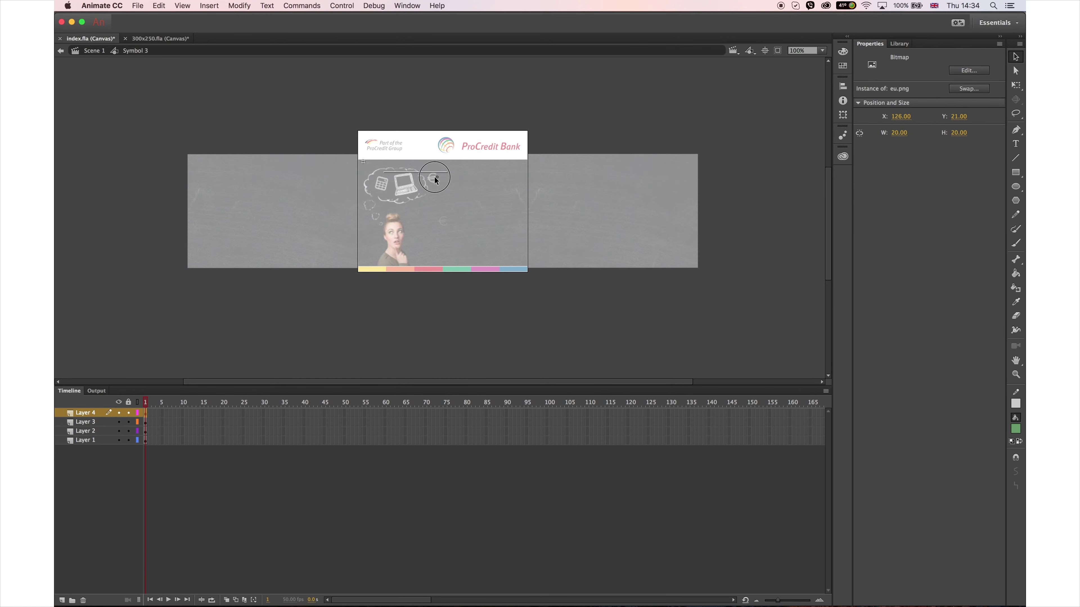
click(437, 180)
Import phone.png on a new layer and place the phone below the bubble's right part, at about X 97, Y 79
click(62, 600)
click(137, 5)
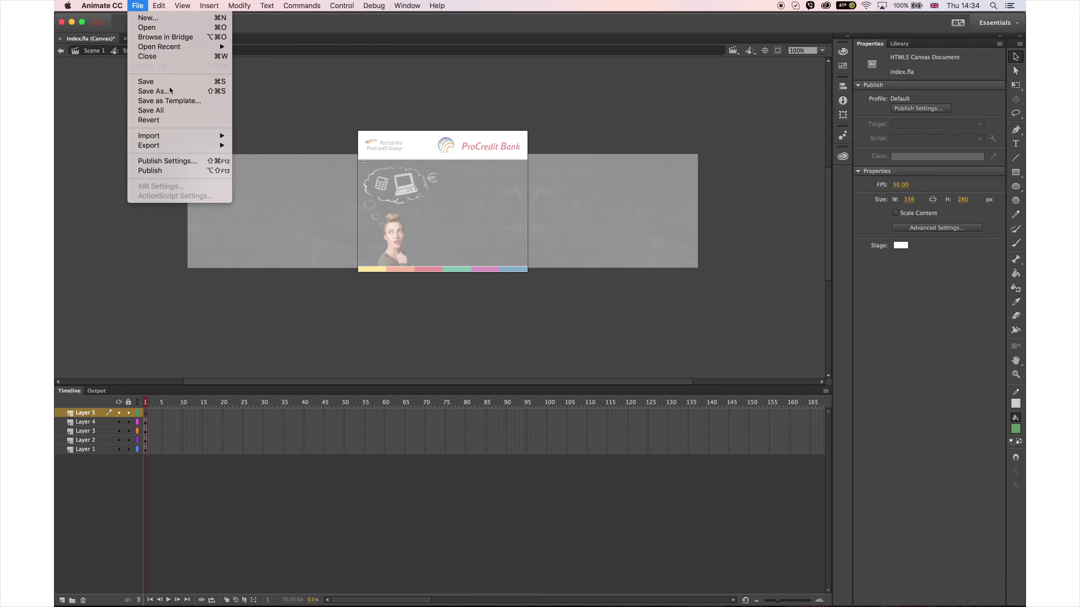
mouse_move(192, 135)
click(264, 137)
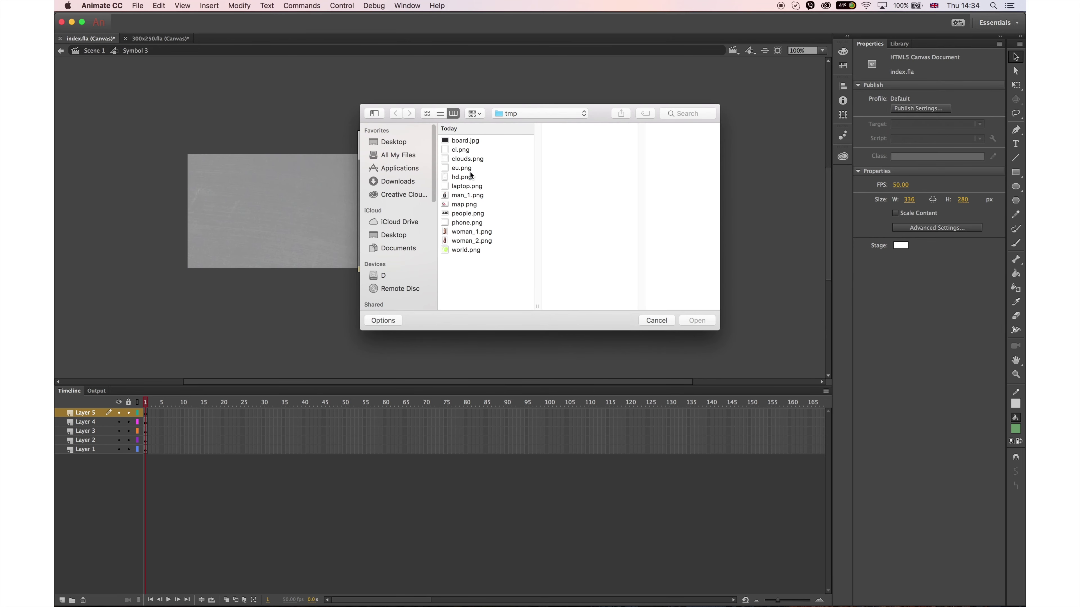
click(427, 113)
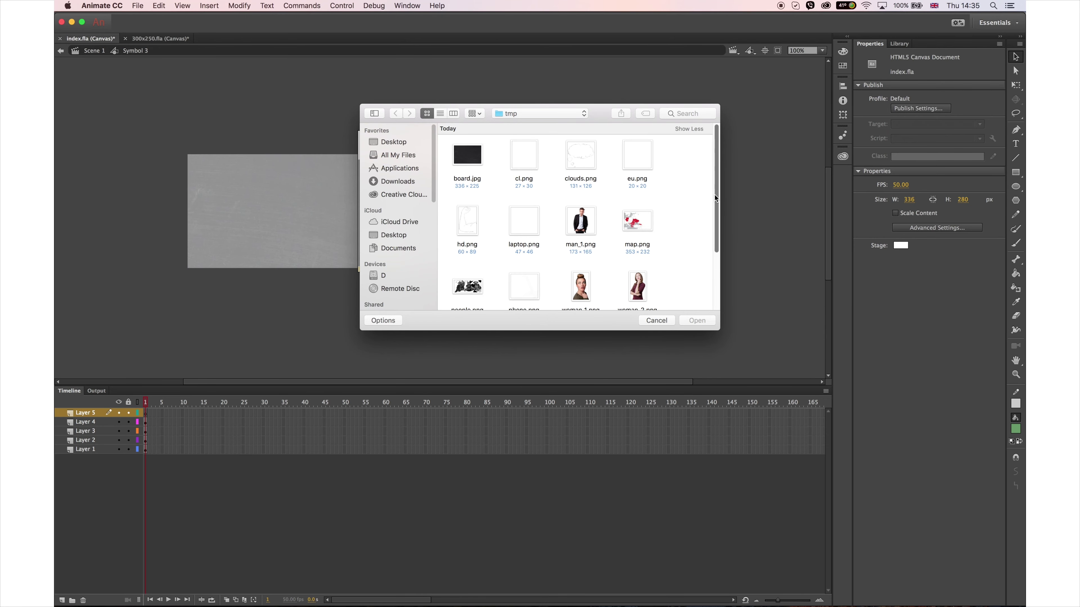
drag(719, 198, 718, 240)
click(524, 218)
click(695, 321)
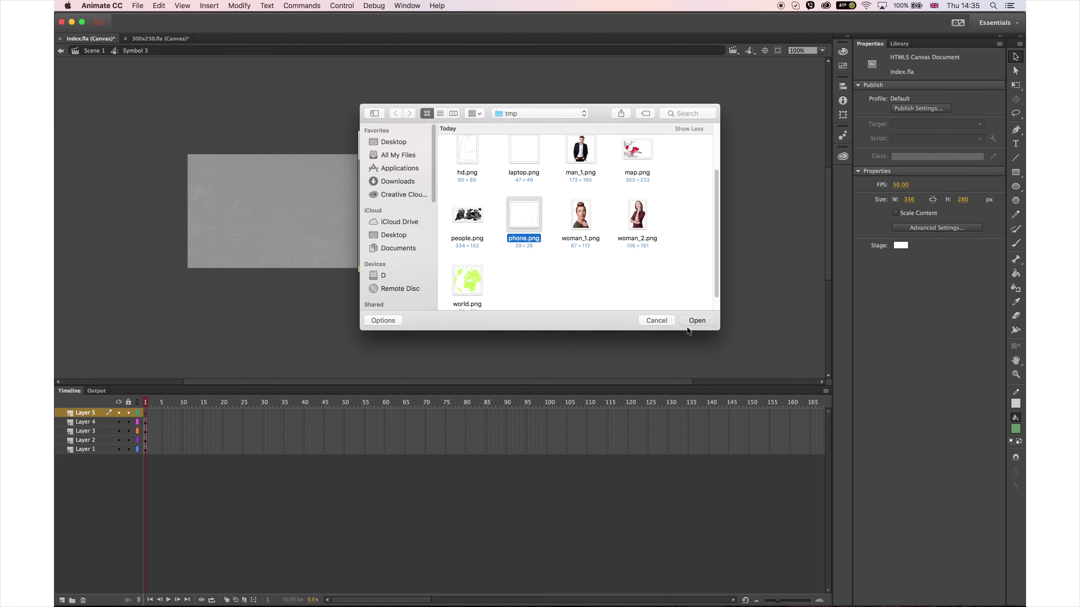
drag(446, 223, 423, 211)
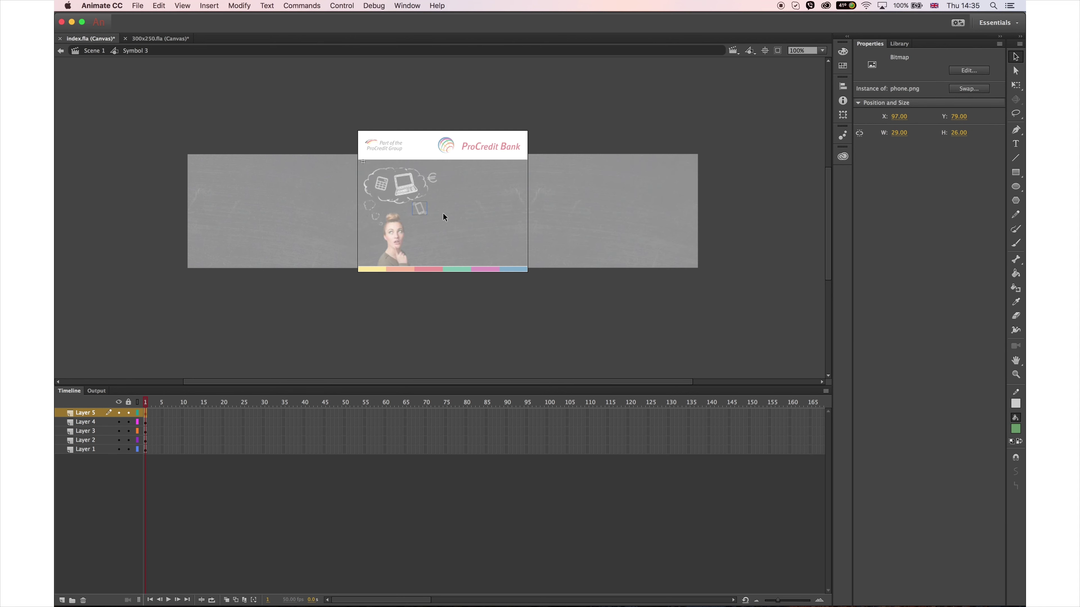
Add a new layer and create a "$" text on it in Chalkboard Bold, 25 pt, off the stage
click(62, 600)
click(1016, 143)
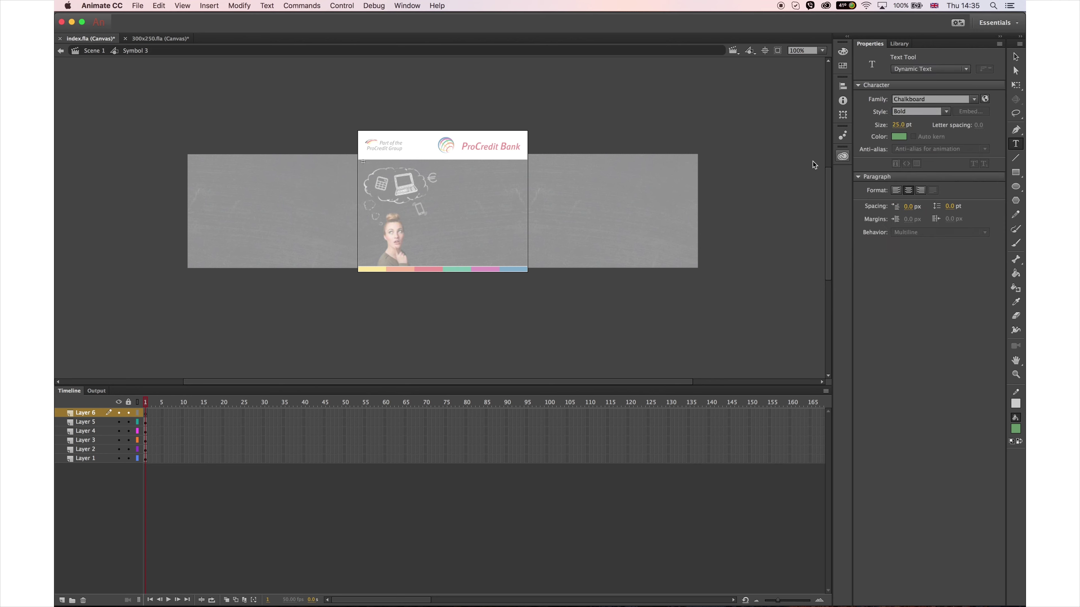
click(723, 146)
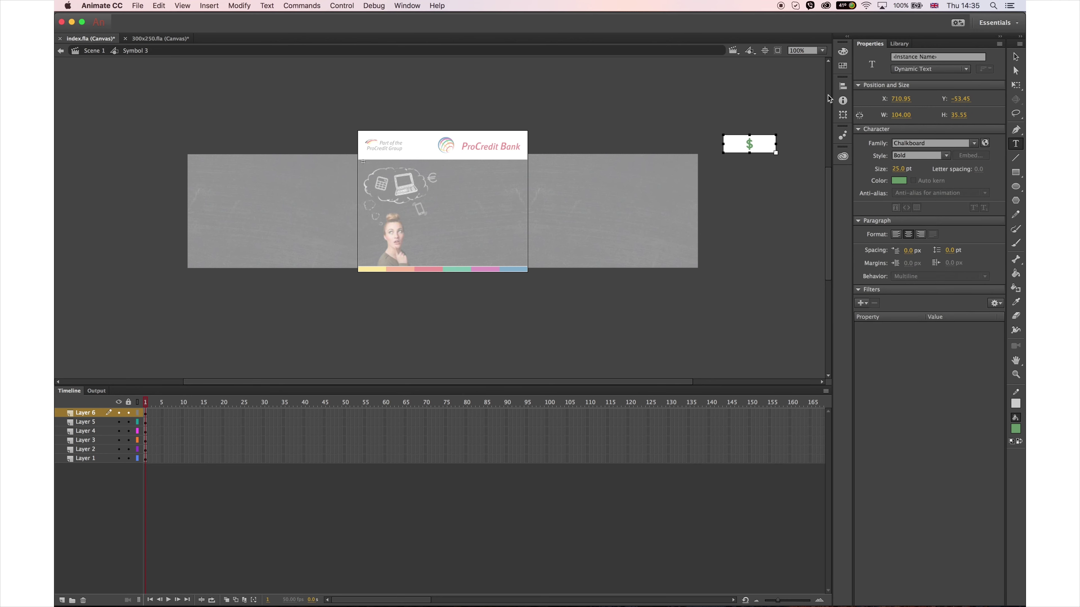
key(Escape)
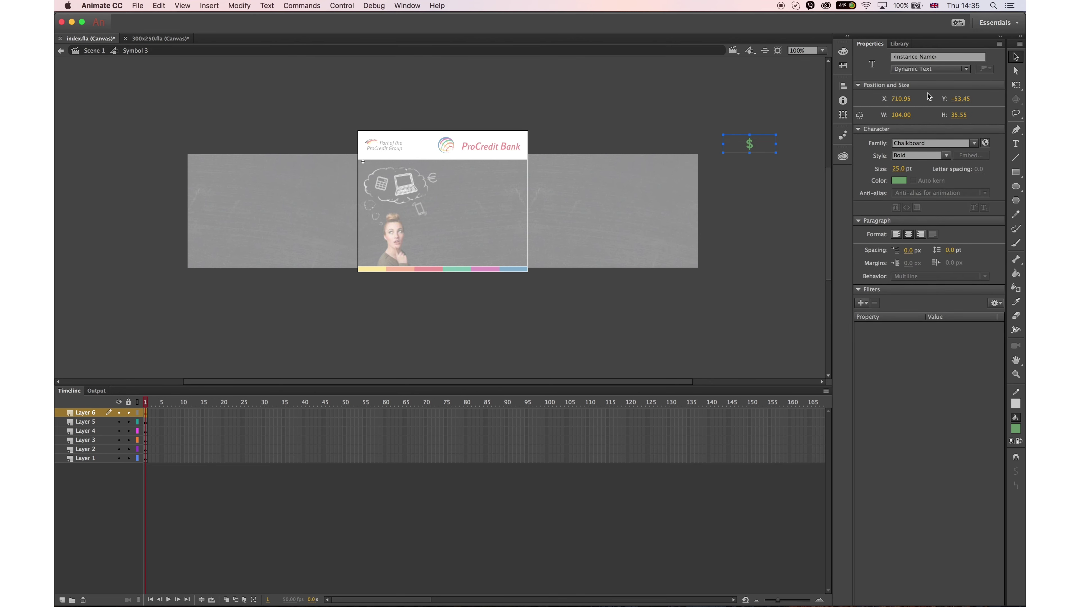
Break the dollar sign apart into a shape and give it a semi-transparent white fill
key(super+b)
click(1015, 428)
click(867, 496)
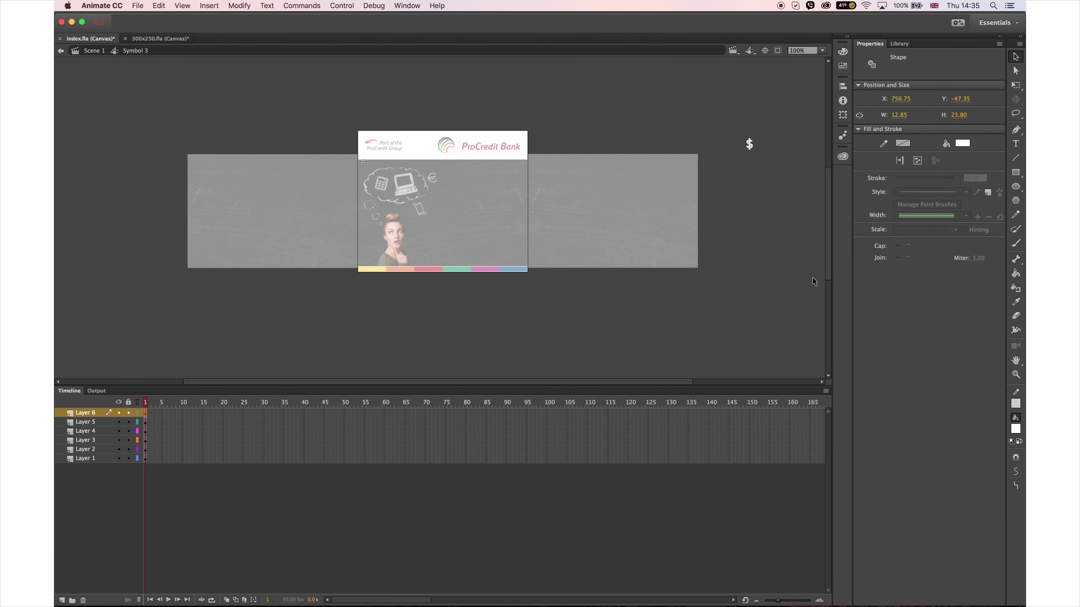
click(1015, 429)
drag(973, 441, 947, 441)
key(Return)
click(772, 244)
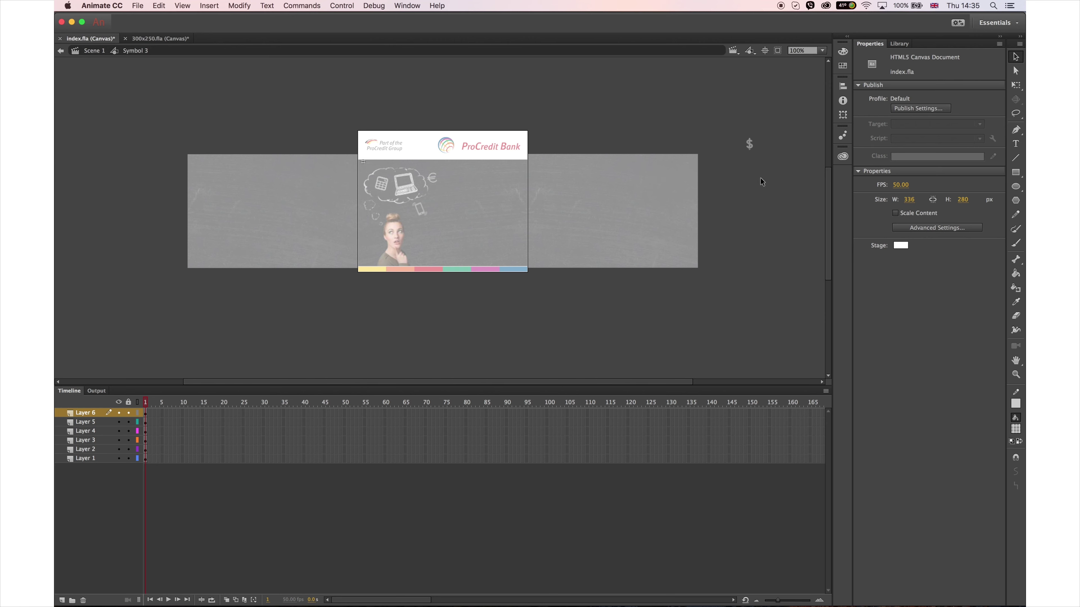
Convert the dollar sign into a graphic symbol and place it below the euro sign beside the thought bubble
click(747, 149)
key(F8)
key(Return)
drag(747, 142, 437, 199)
Rotate the dollar sign clockwise with Free Transform so it tilts beside the thought bubble
key(q)
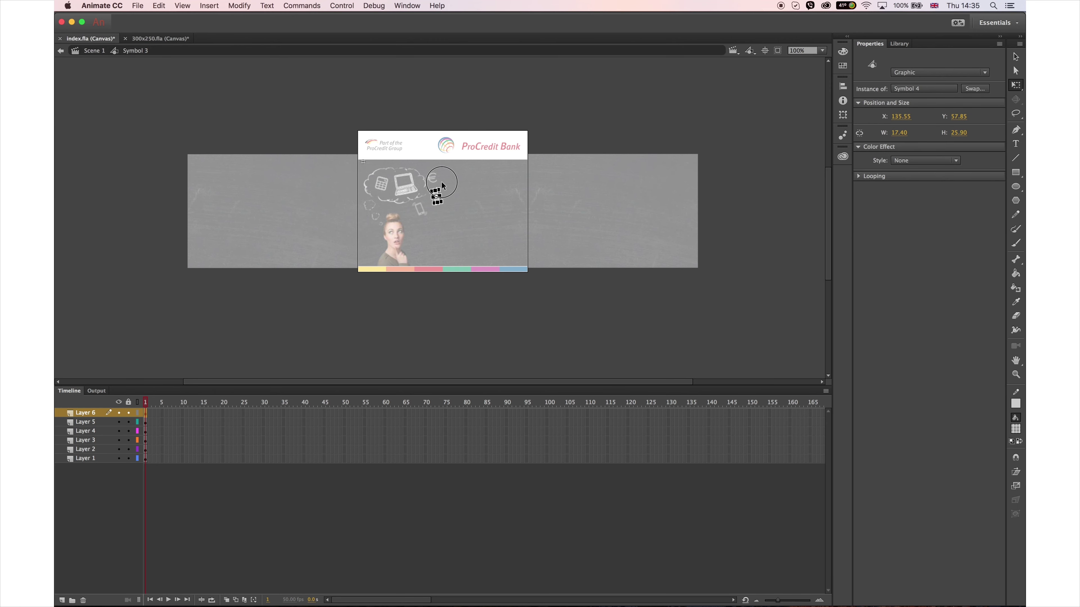
click(537, 151)
click(436, 196)
drag(445, 187, 463, 188)
click(780, 161)
Create an "@" text in Chalkboard Regular, 25 pt, break it apart and convert it into a graphic symbol
click(1016, 143)
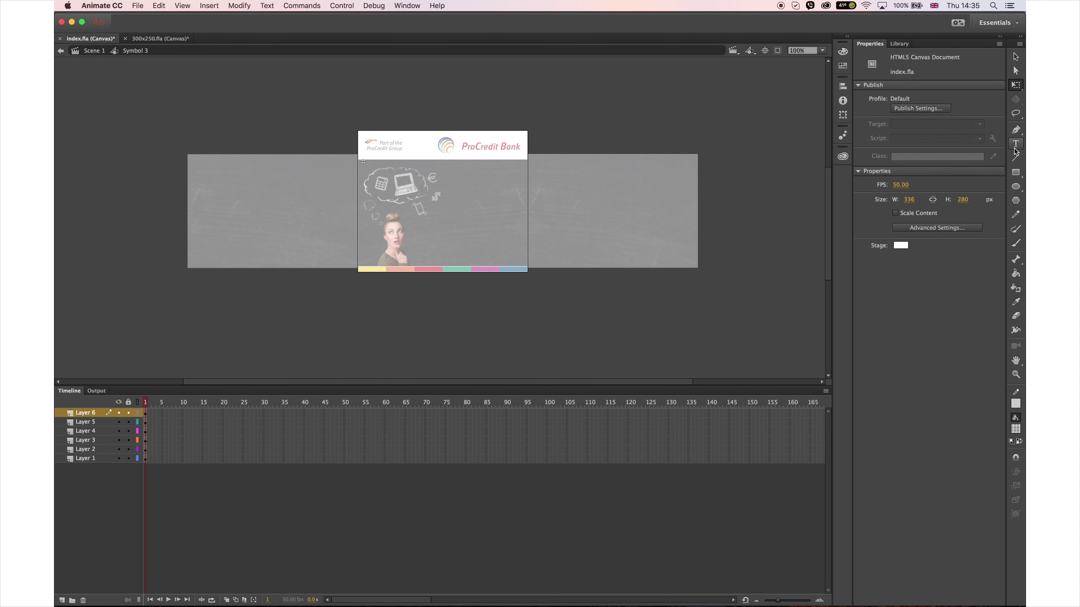
click(642, 120)
text(@)
click(1016, 56)
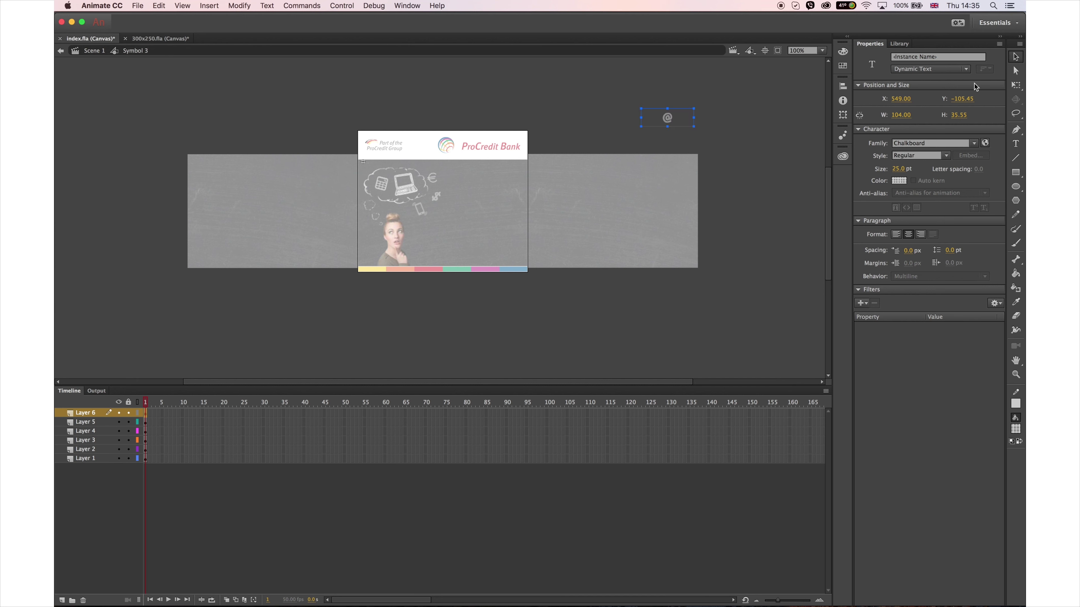
key(ctrl+b)
key(F8)
key(Return)
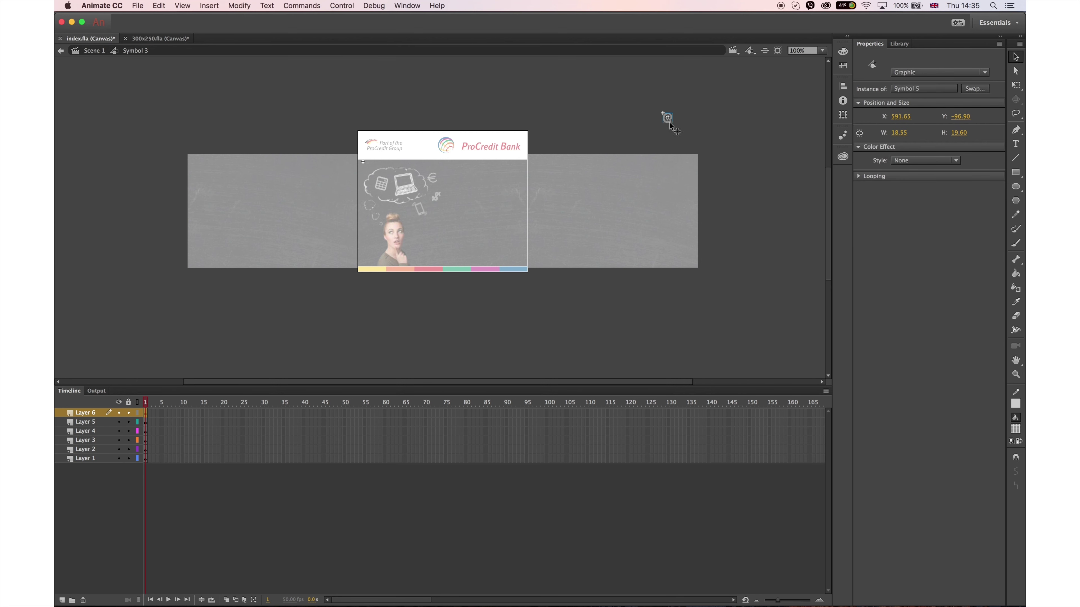
Place the @ sign at the thought bubble's upper-left edge and scale it down to about 14.6 × 15.4 px
drag(670, 123, 373, 163)
click(1015, 85)
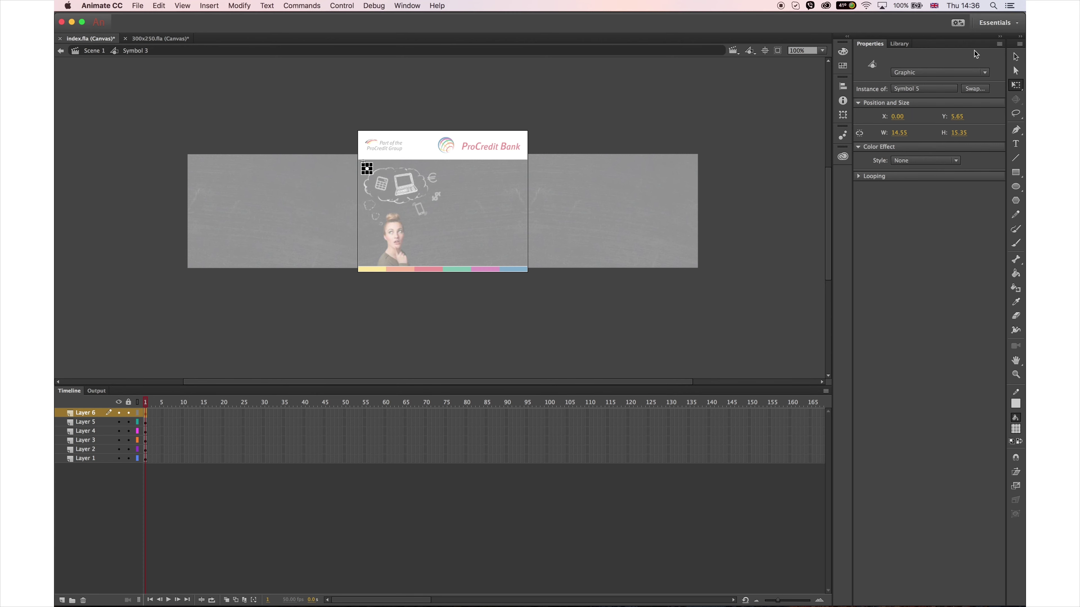
click(1014, 56)
click(637, 154)
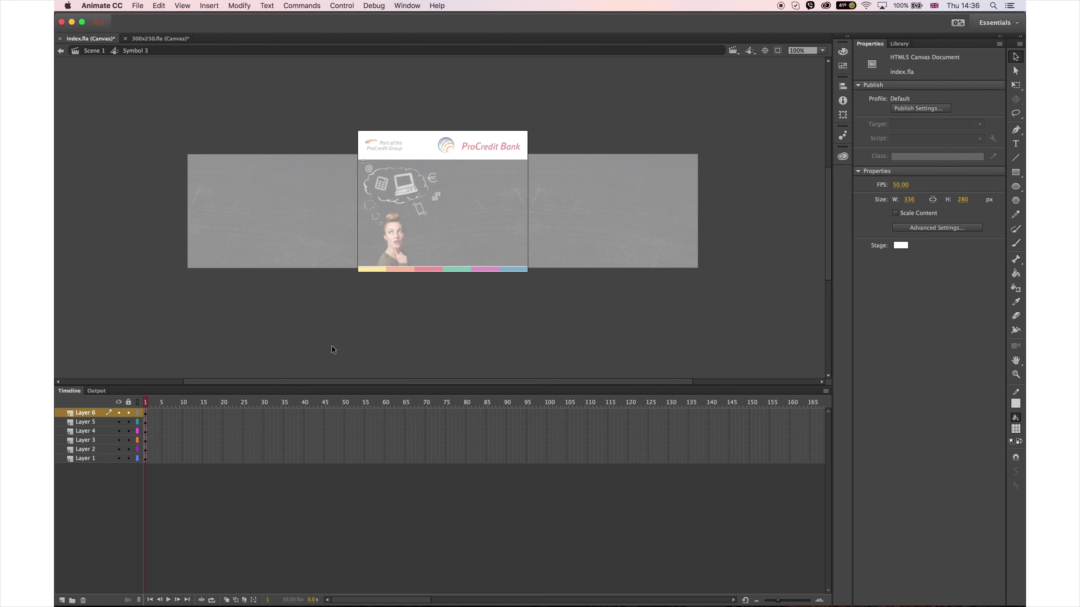
Change the @ sign's symbol type from Graphic to Movie Clip and open it for editing
click(368, 168)
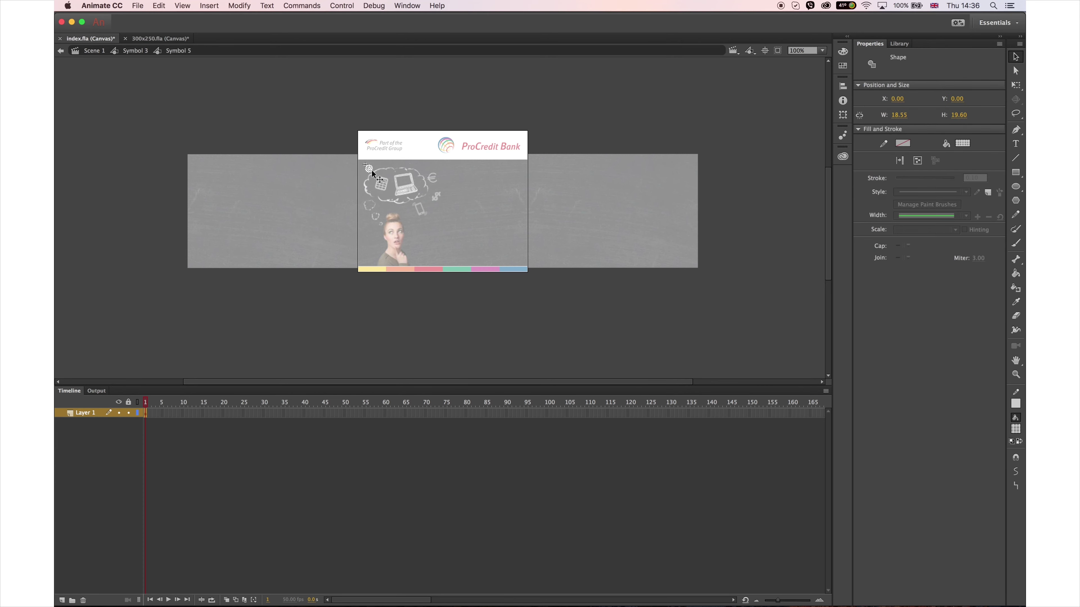
click(940, 72)
click(910, 76)
double_click(367, 162)
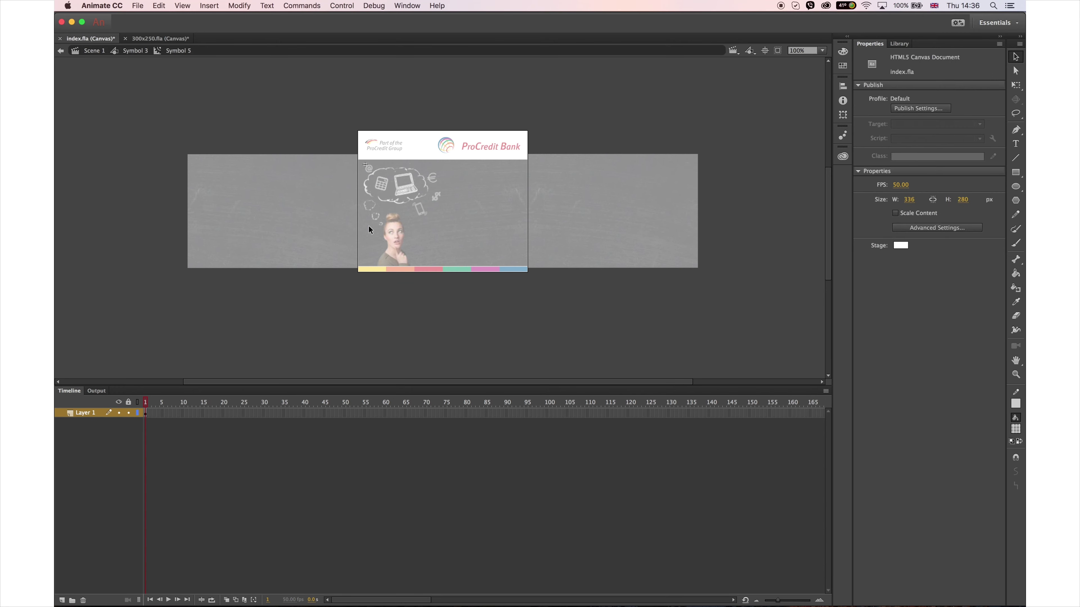
Create a classic tween for the @ sign ending at frame 36, with a frame 18 keyframe that shifts it slightly up
click(273, 414)
right_click(274, 416)
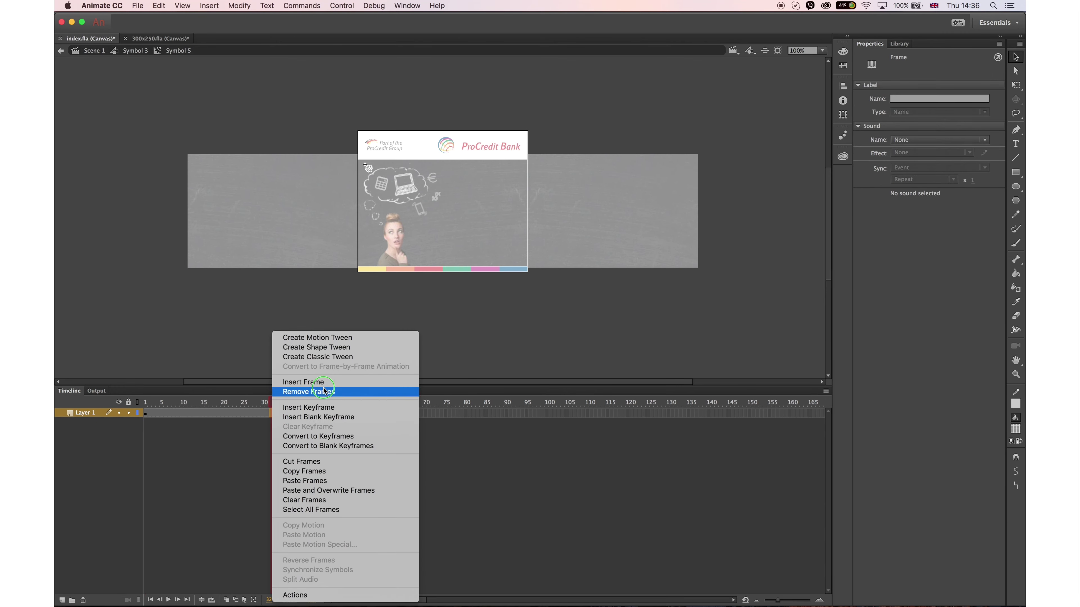
click(327, 368)
click(285, 415)
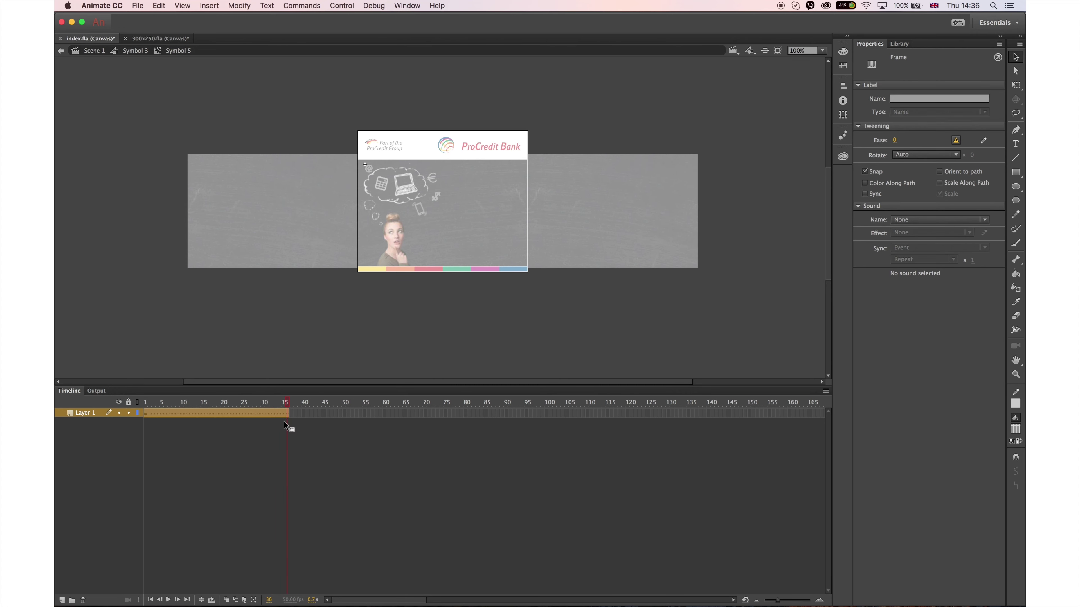
click(281, 433)
key(F6)
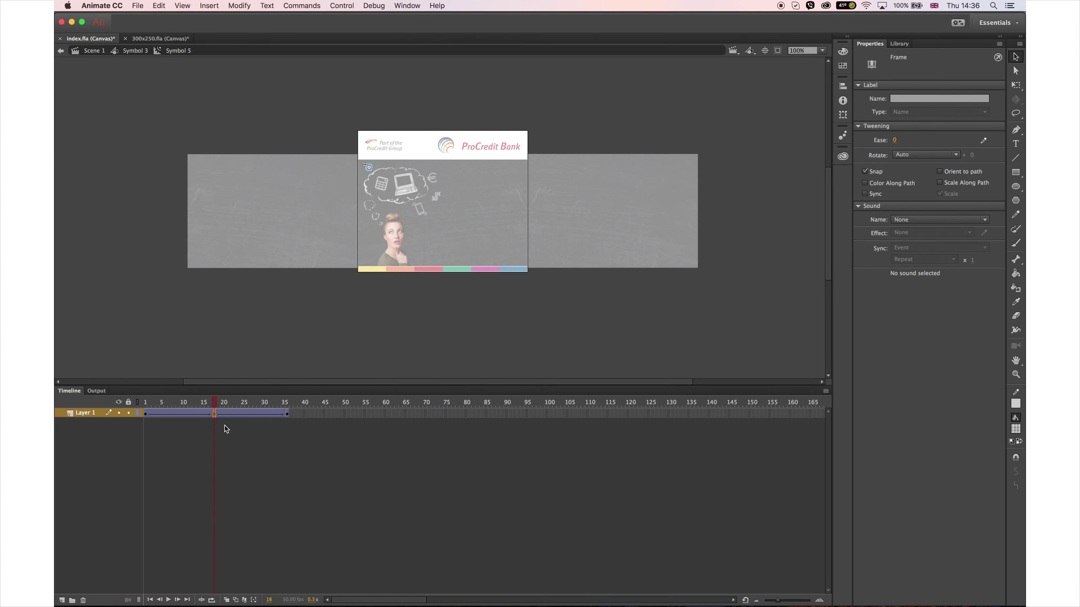
drag(179, 402, 305, 405)
key(Return)
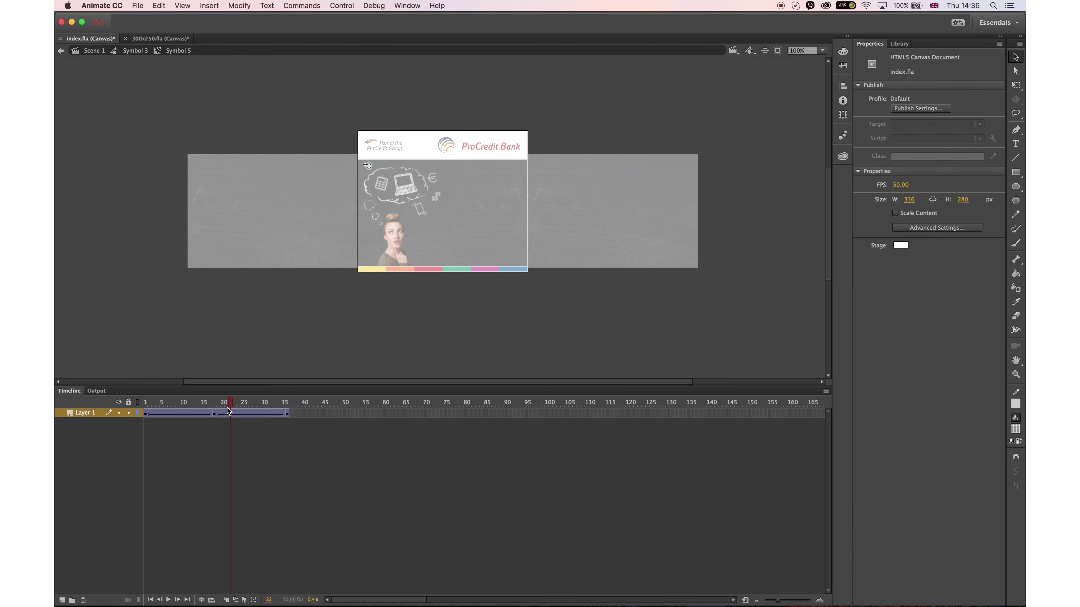
Rotate the @ sign slightly clockwise at frame 18 with Free Transform and scrub through its animation
click(215, 412)
key(super+equal)
key(q)
click(442, 220)
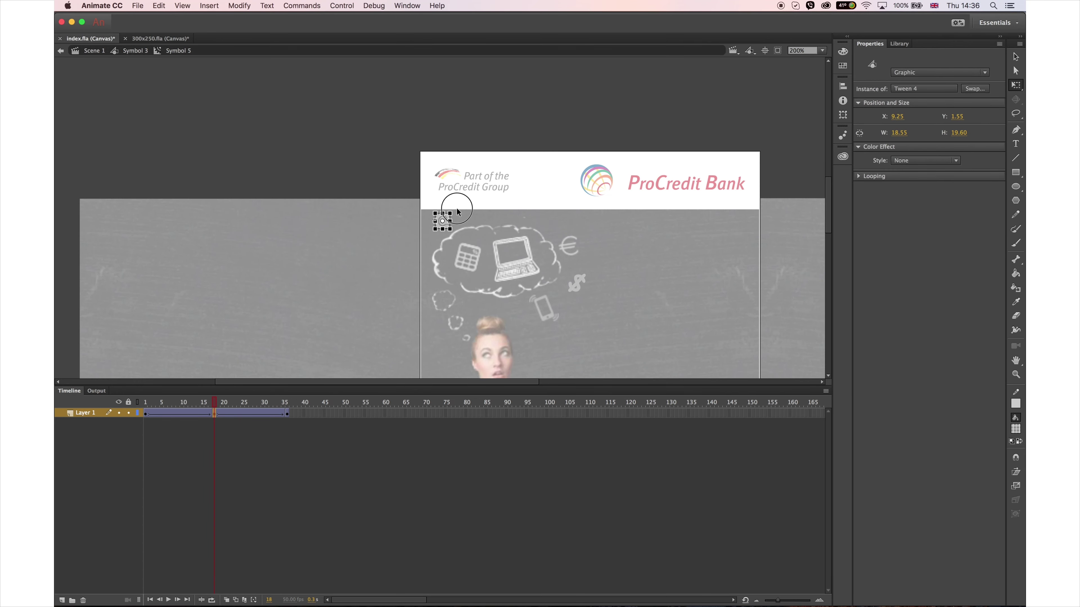
click(214, 413)
drag(215, 402, 258, 404)
click(214, 413)
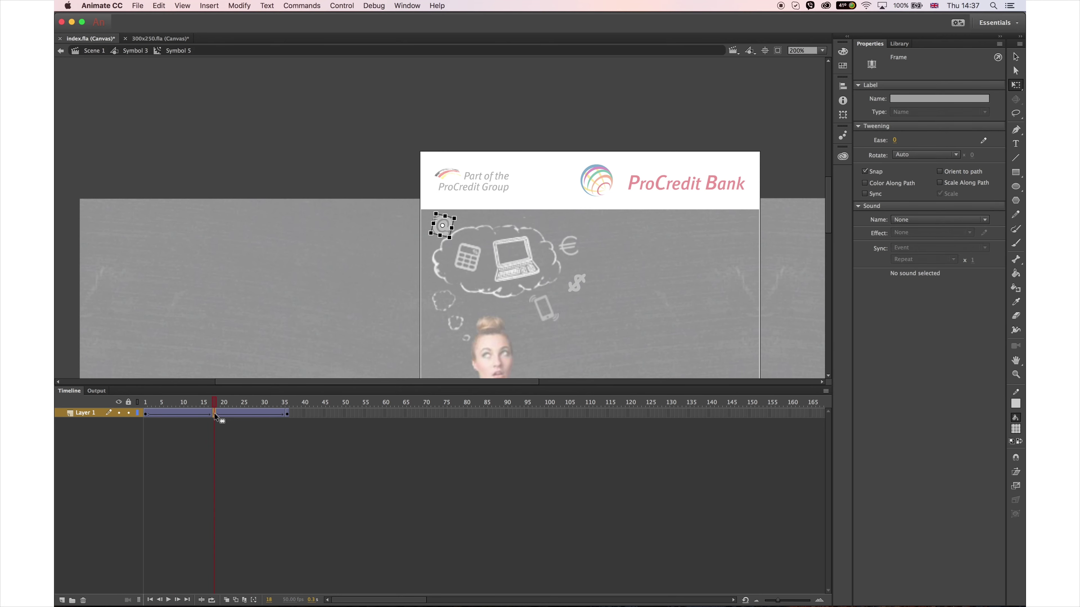
click(214, 403)
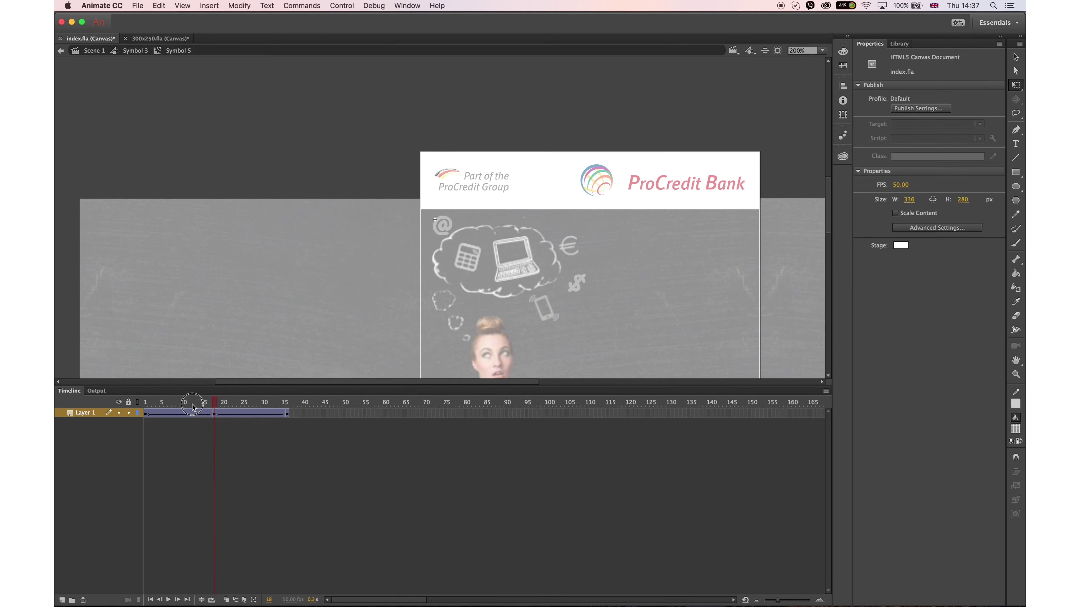
Convert the laptop bitmap in the thought bubble into a movie clip symbol and open it for editing
double_click(515, 272)
click(520, 272)
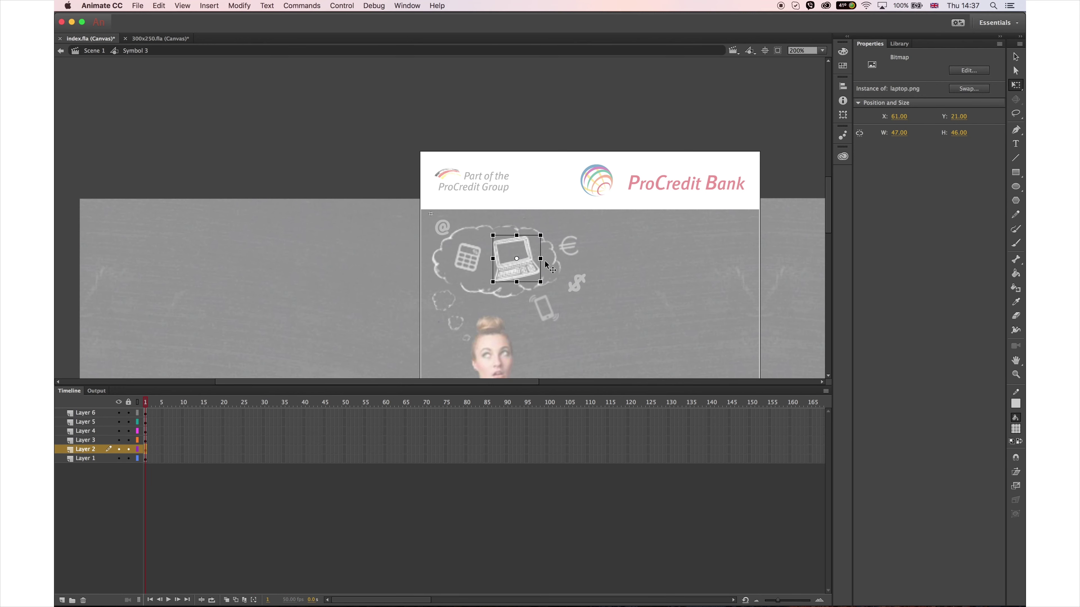
double_click(520, 273)
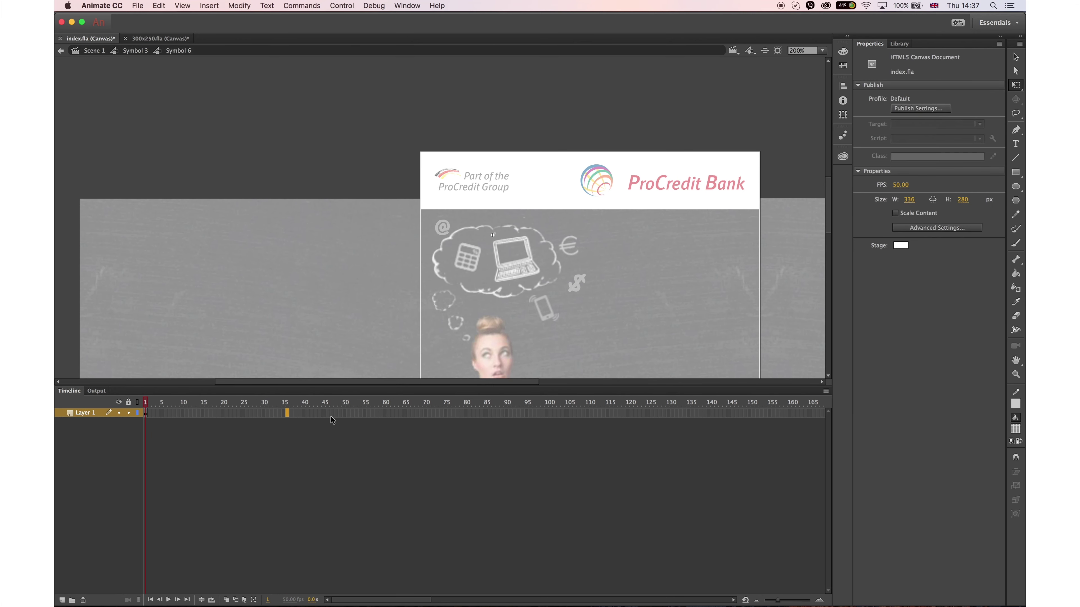
Create a classic tween for the laptop ending at frame 42, with a frame 22 keyframe that raises it slightly, and play it
click(286, 413)
key(F5)
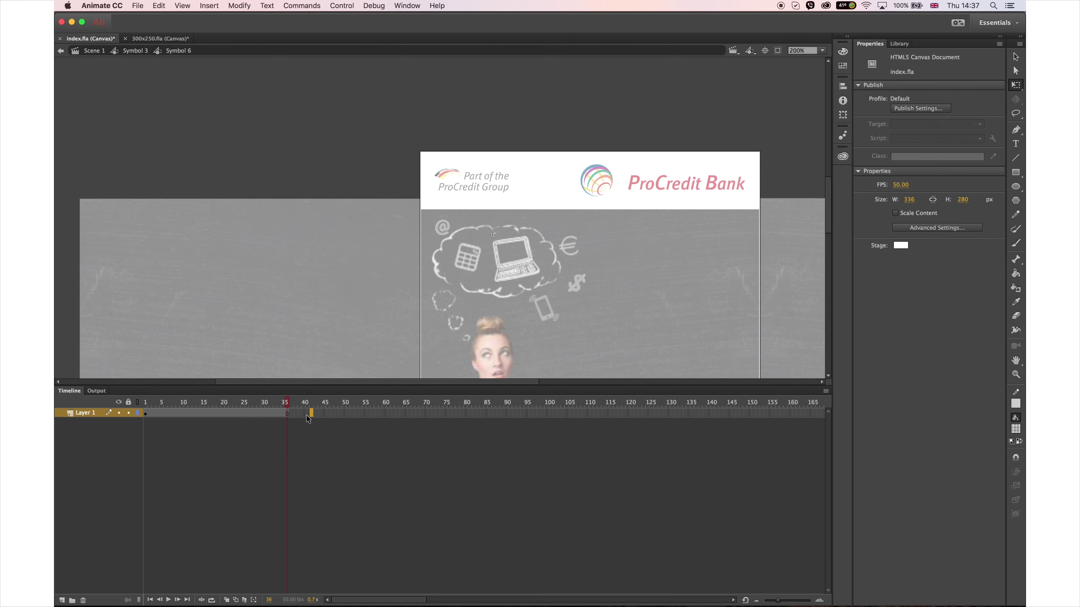
right_click(309, 419)
click(323, 362)
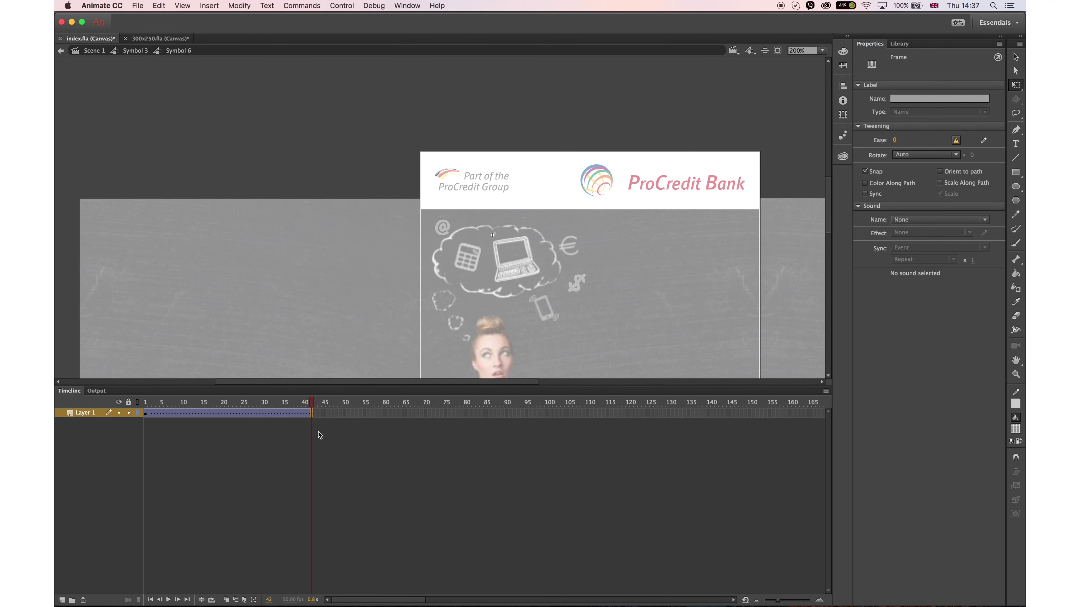
click(231, 414)
key(F6)
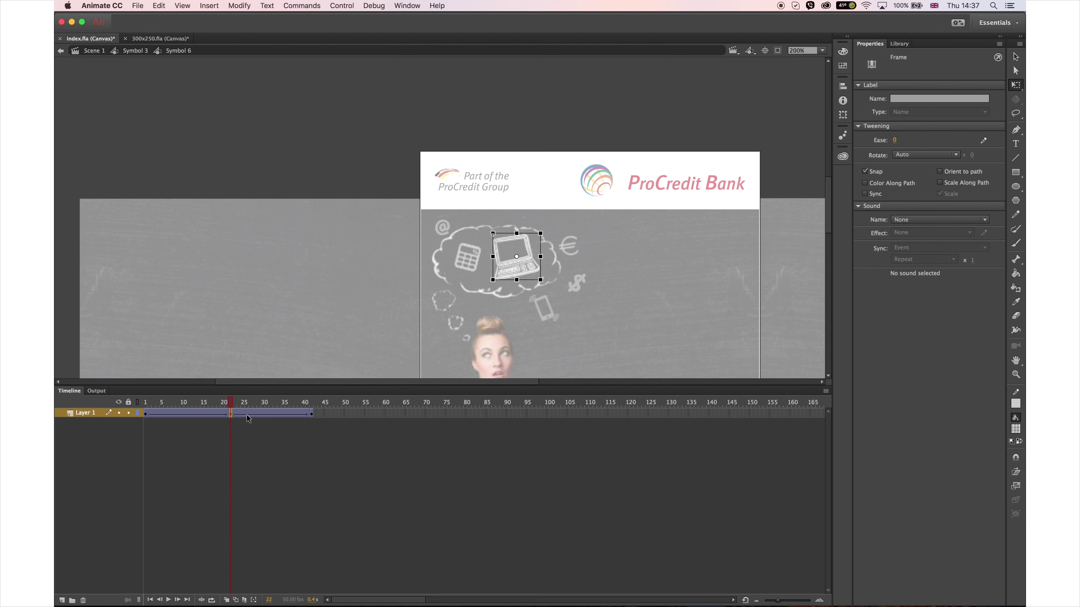
click(367, 180)
key(Return)
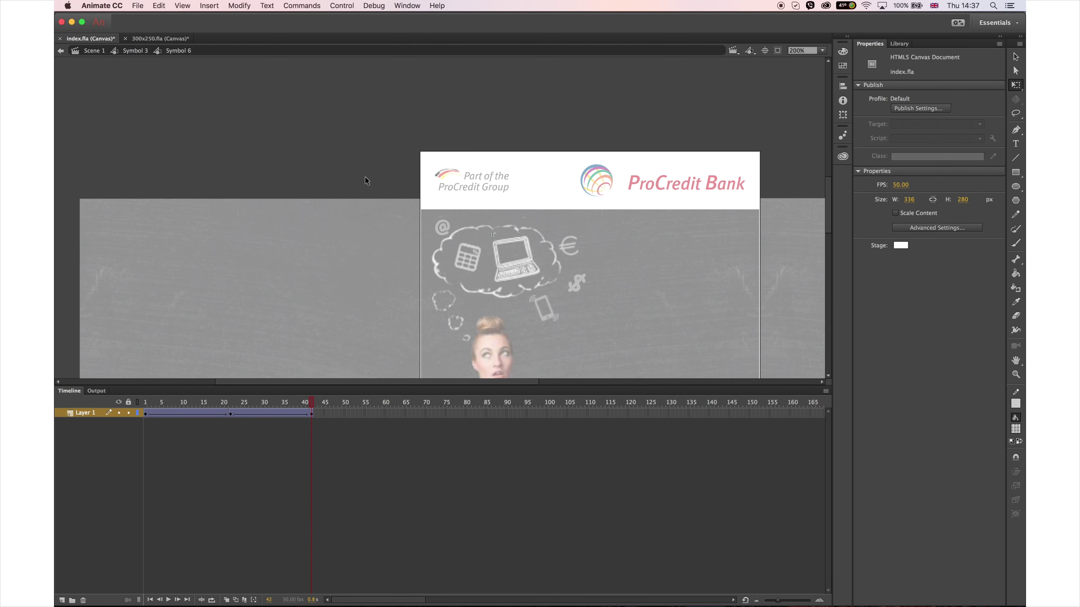
Convert the calculator bitmap in the thought bubble into a movie clip symbol and open it for editing
double_click(457, 258)
click(469, 259)
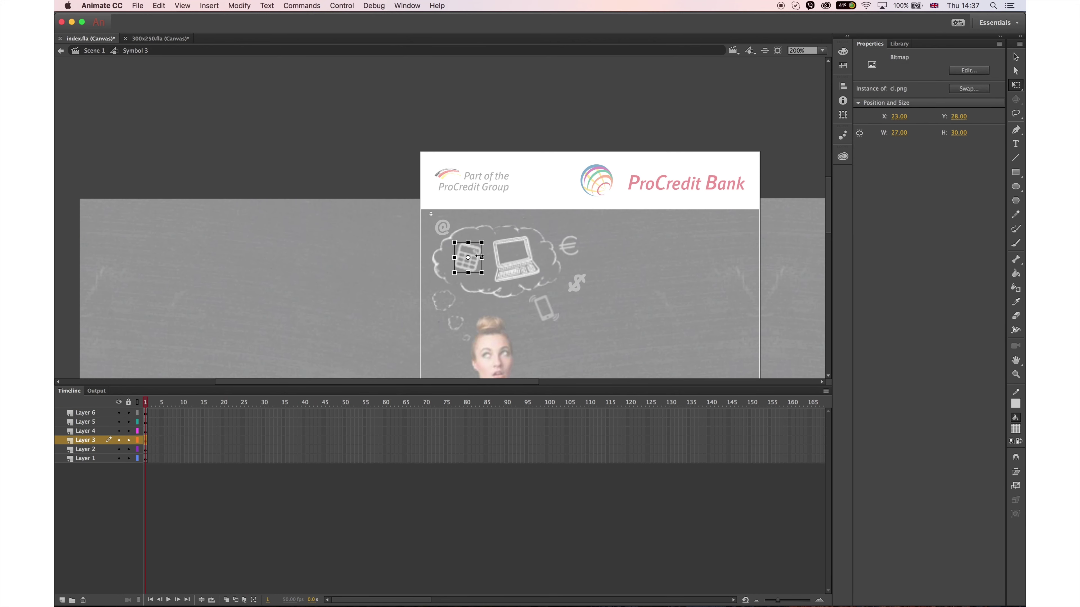
key(F8)
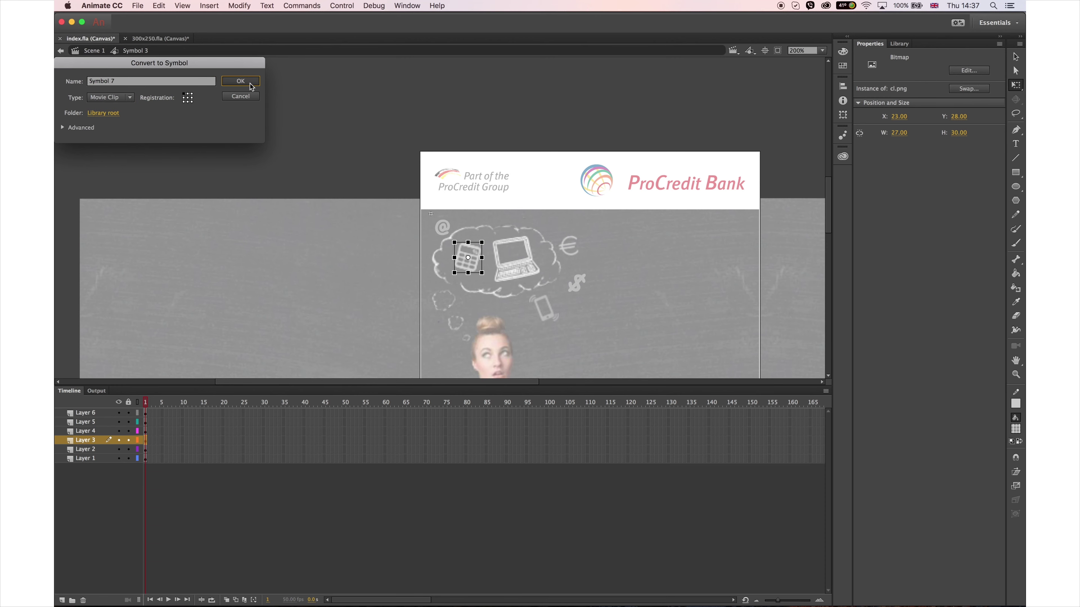
click(241, 80)
click(517, 258)
click(939, 73)
click(914, 77)
click(468, 258)
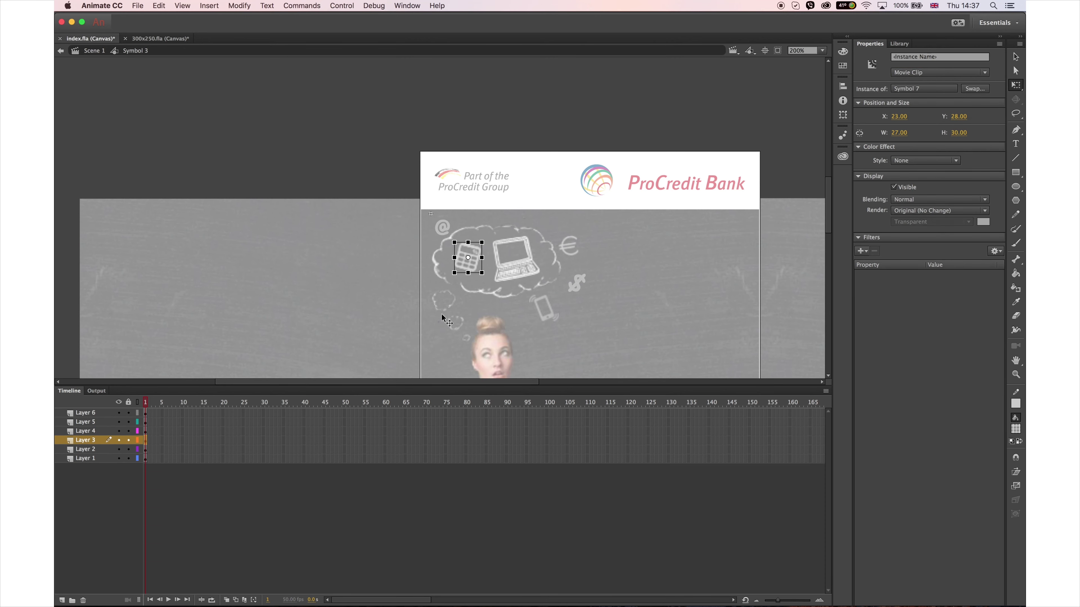
double_click(467, 259)
Create a classic tween for the calculator ending at frame 39, with a frame 19 keyframe that lowers it slightly, and play it
click(287, 412)
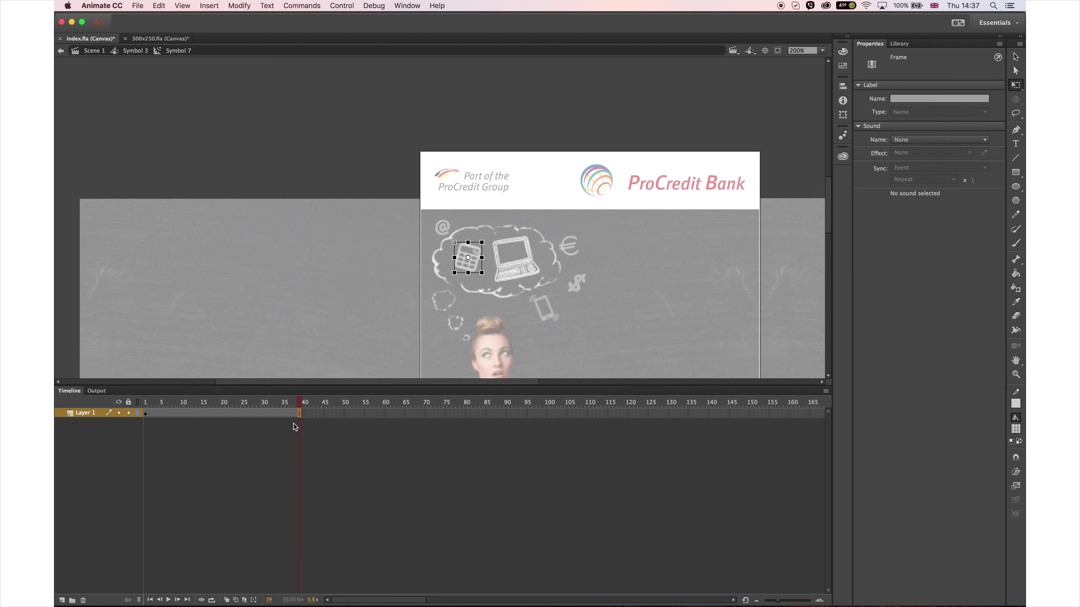
right_click(288, 413)
click(342, 382)
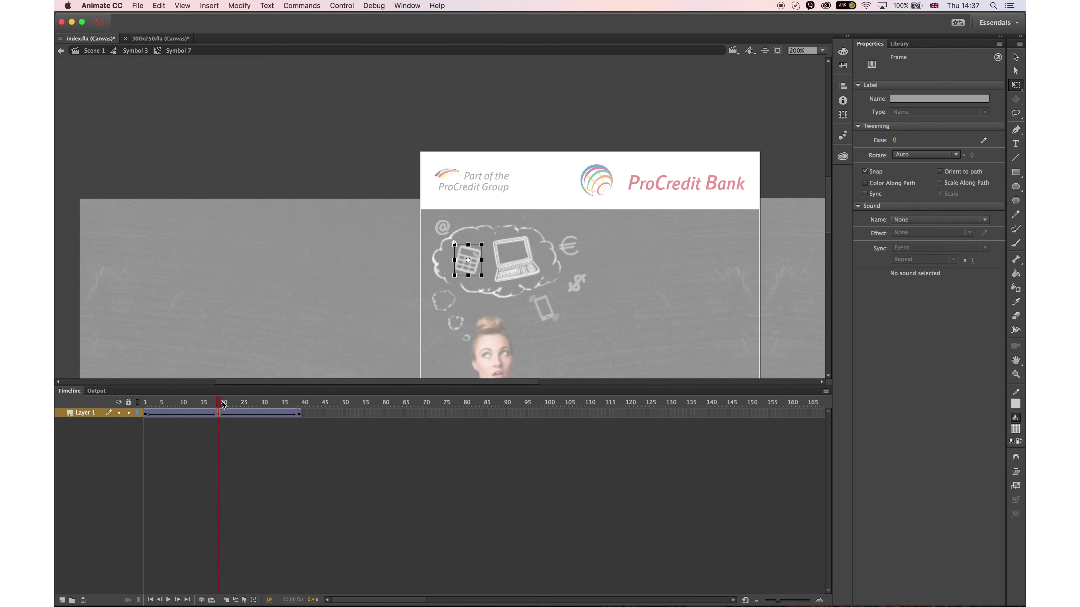
click(370, 314)
key(Return)
double_click(370, 169)
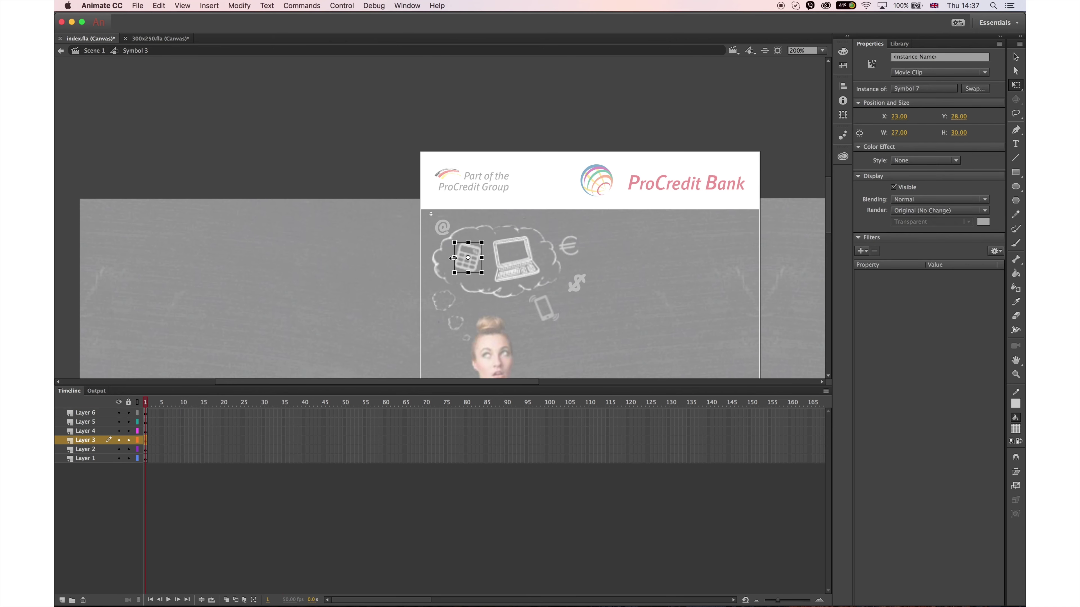
Convert the phone bitmap below the thought bubble into a movie clip symbol and open it for editing
click(549, 314)
key(F8)
key(Return)
double_click(553, 319)
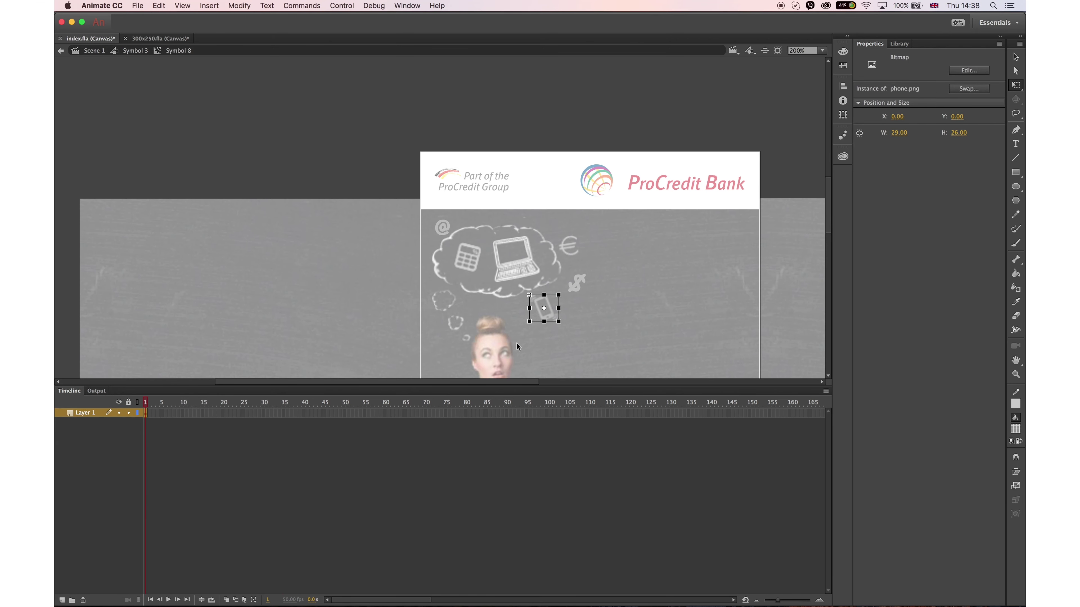
Create a classic tween for the phone ending at frame 44, with a middle keyframe at frame 24, and return to the parent symbol
click(317, 414)
key(F5)
click(343, 401)
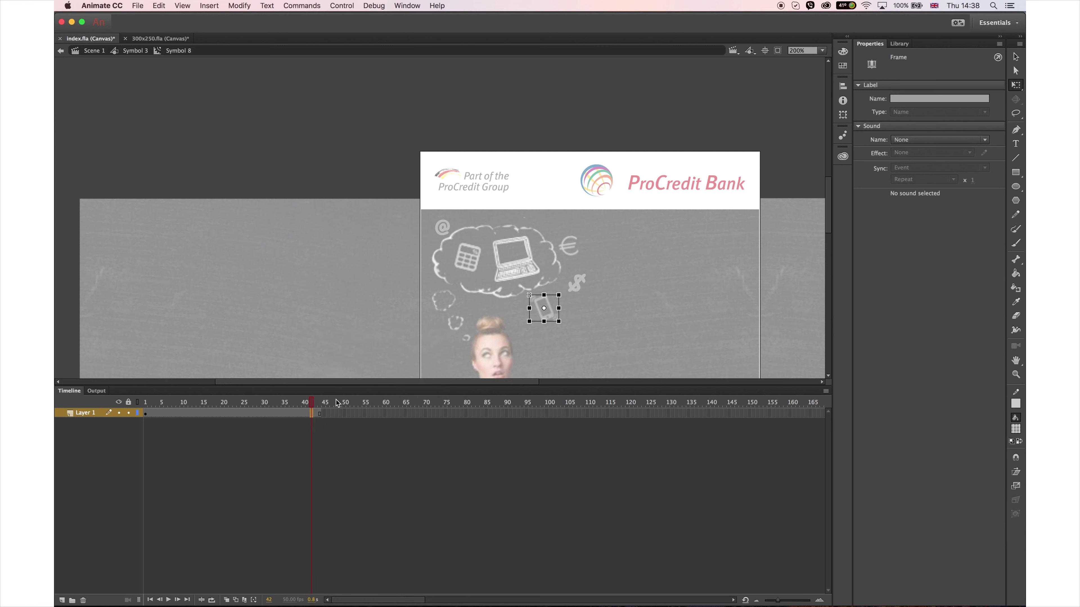
click(232, 412)
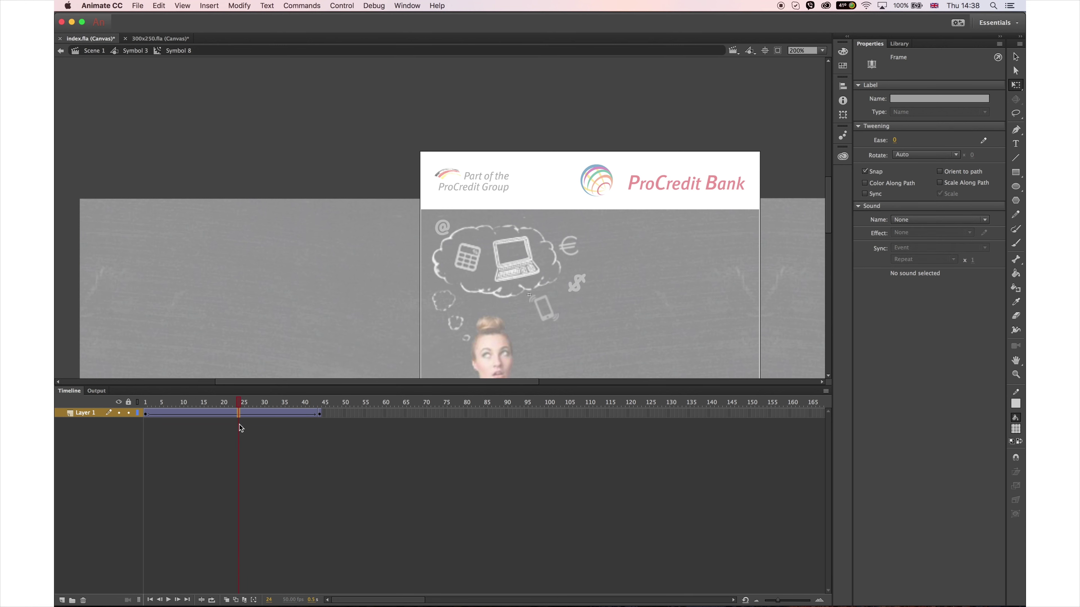
click(274, 413)
click(252, 416)
double_click(387, 175)
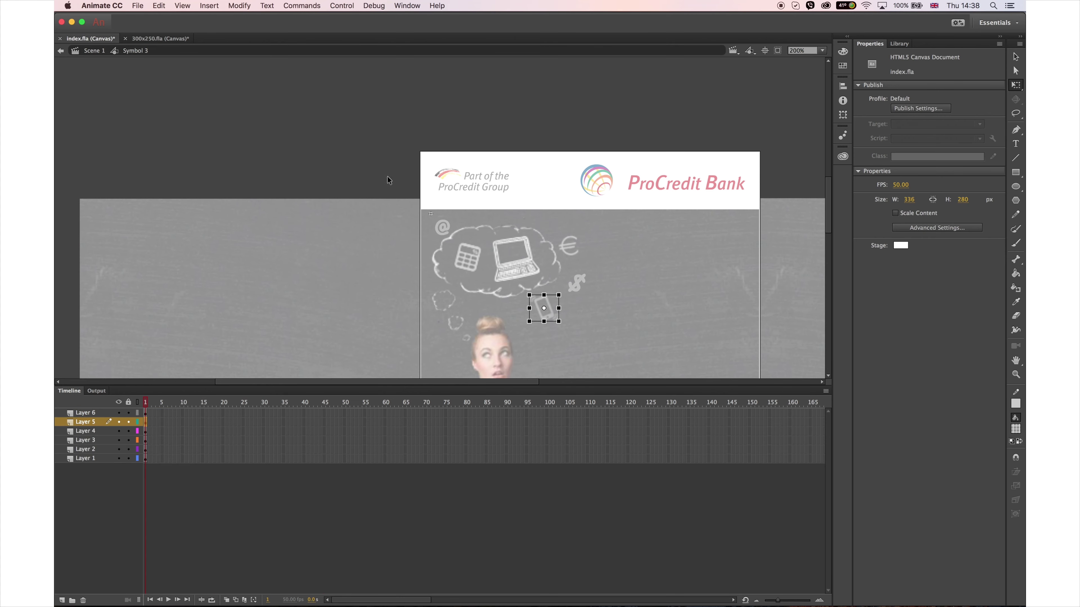
Change the dollar sign's symbol type from Graphic to Movie Clip and open it for editing
click(577, 283)
key(v)
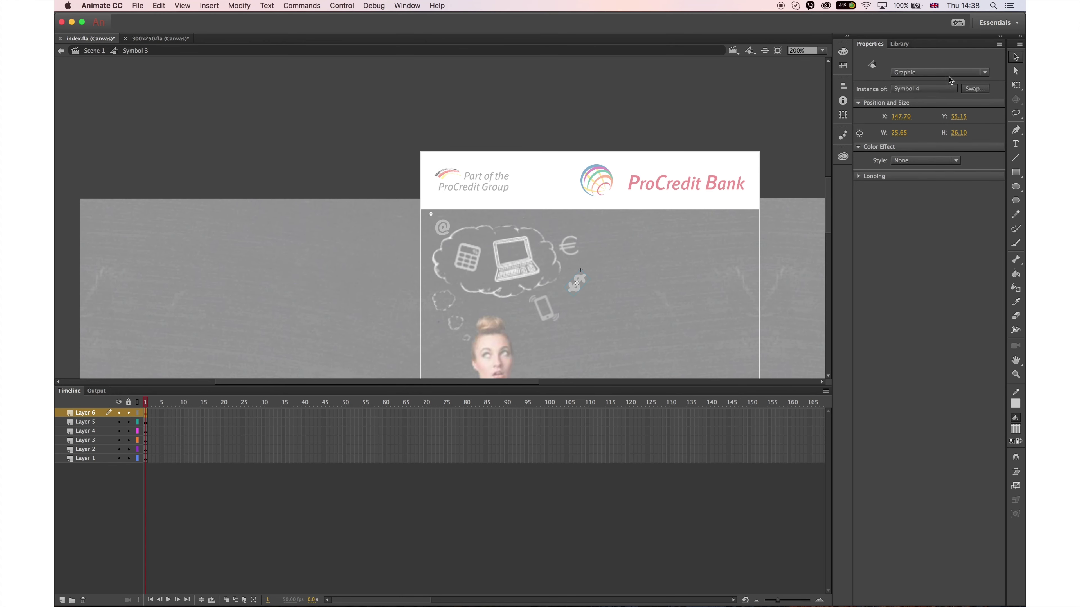
click(940, 73)
click(905, 80)
double_click(577, 284)
Create a classic tween for the dollar sign ending at frame 46, with a middle keyframe at frame 24
click(333, 433)
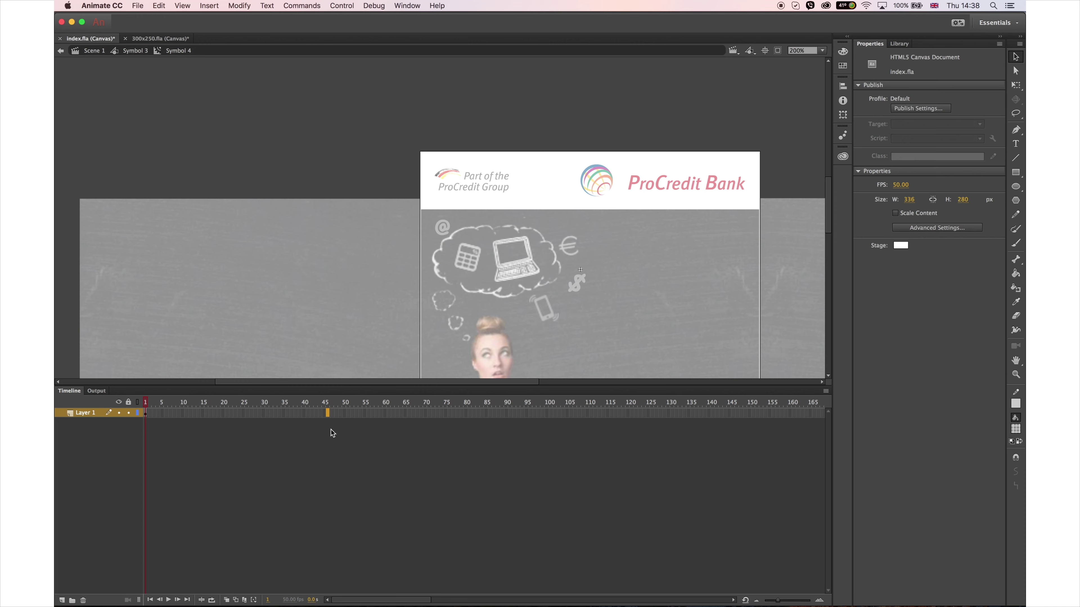
right_click(327, 413)
click(349, 352)
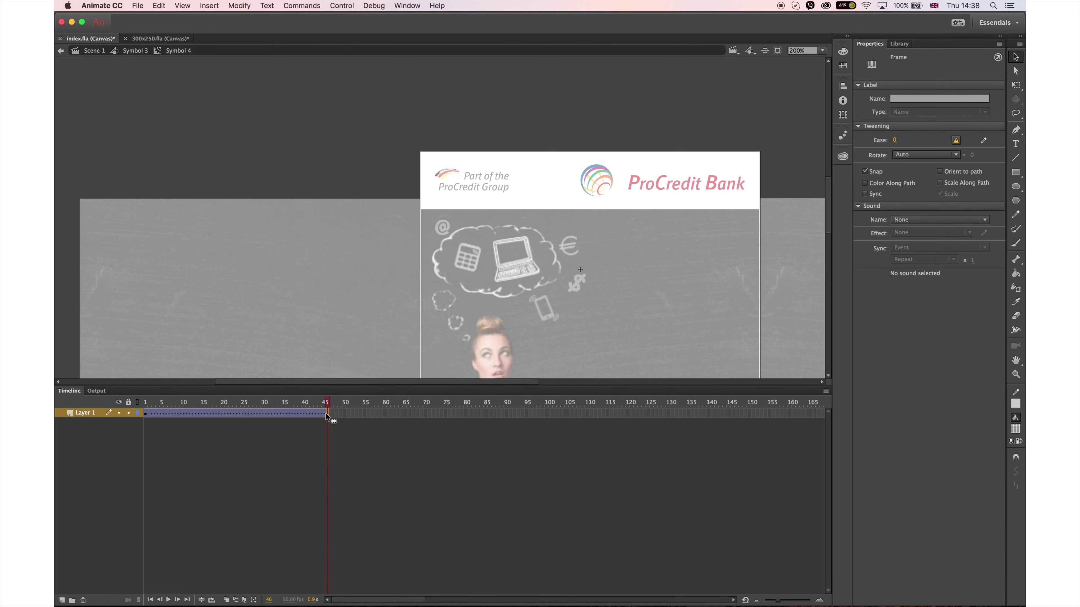
click(238, 414)
key(F6)
Resize the dollar sign slightly at frame 24 with Free Transform, scrub through its animation and return to the parent symbol
key(q)
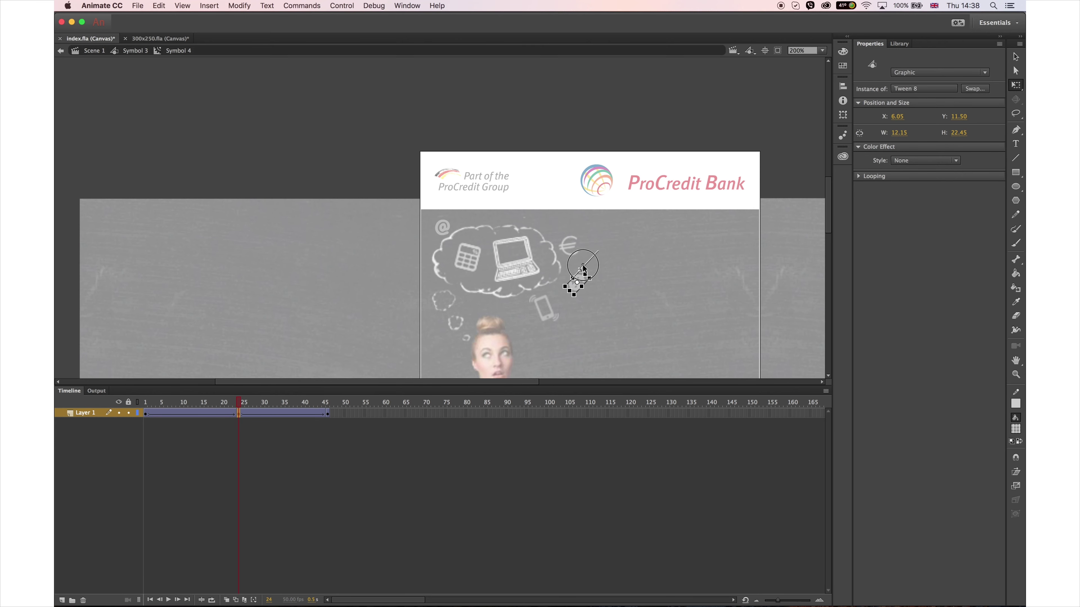
drag(580, 270, 579, 274)
drag(239, 404, 330, 410)
double_click(578, 282)
Convert the euro sign bitmap beside the thought bubble into a movie clip symbol and open it for editing
click(573, 257)
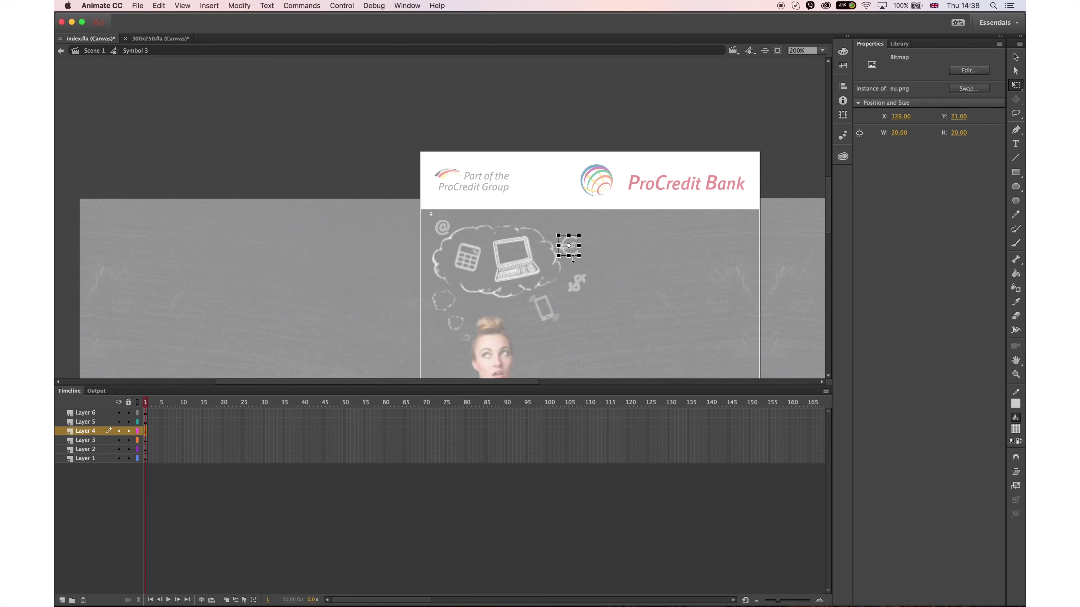
key(F8)
key(Return)
key(v)
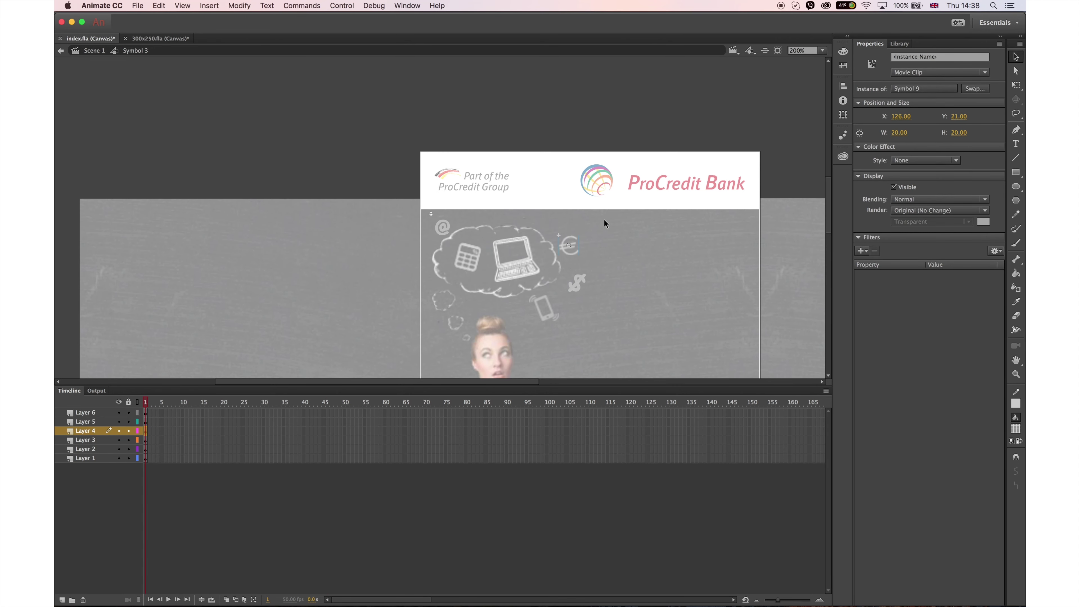
double_click(570, 251)
Create a classic tween for the euro sign with keyframes at frames 24 and 43
click(315, 413)
key(F6)
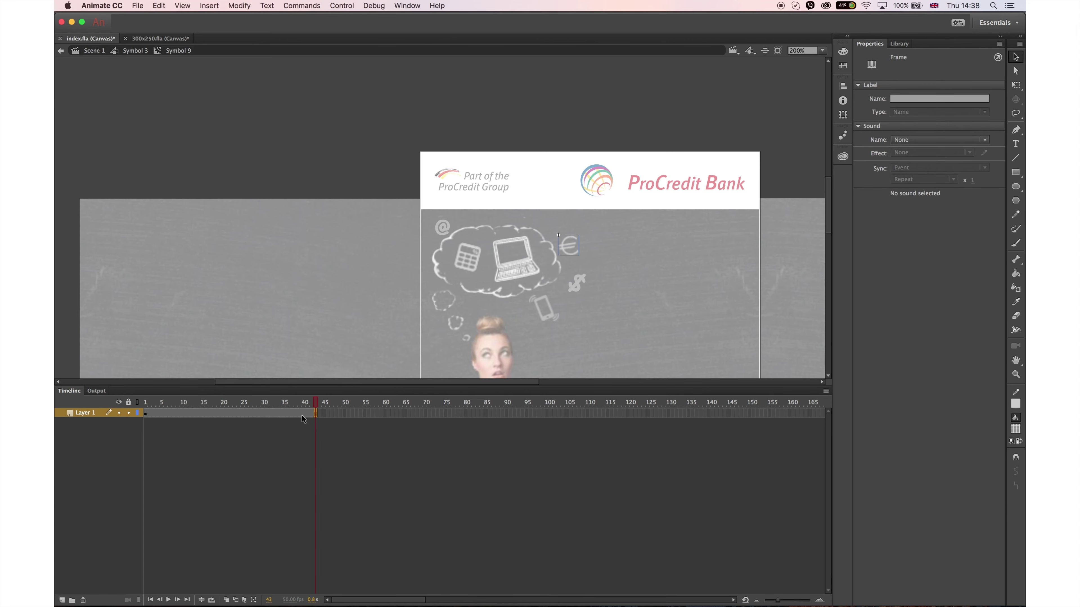
right_click(303, 413)
click(340, 357)
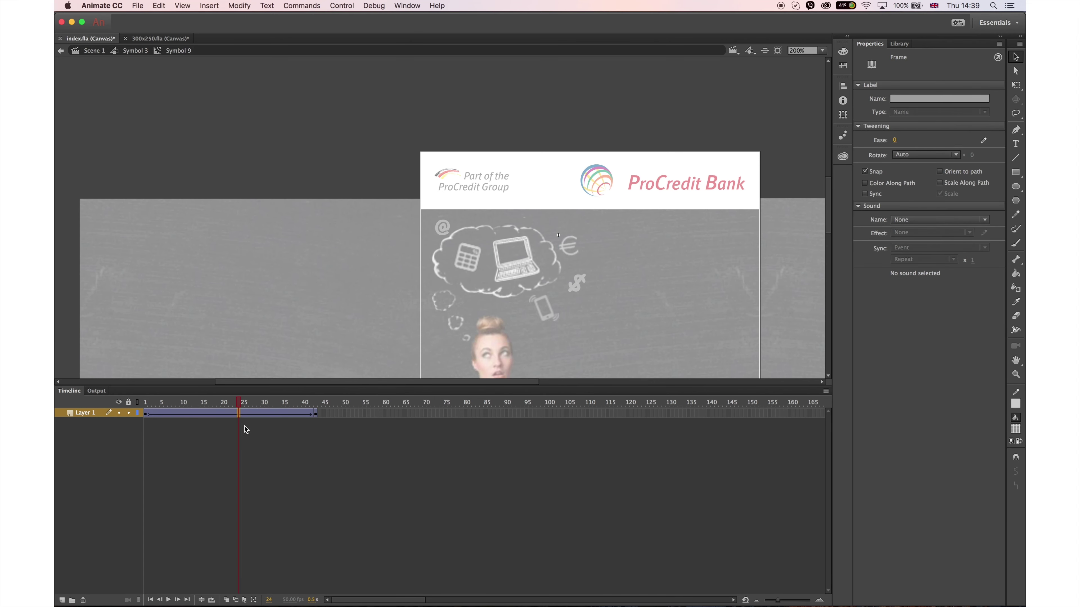
Extend the euro sign's tween to frame 48, enlarge and tilt the sign to about 25 × 25 px at frame 24, and return to the parent symbol
drag(275, 413, 291, 413)
key(F5)
key(q)
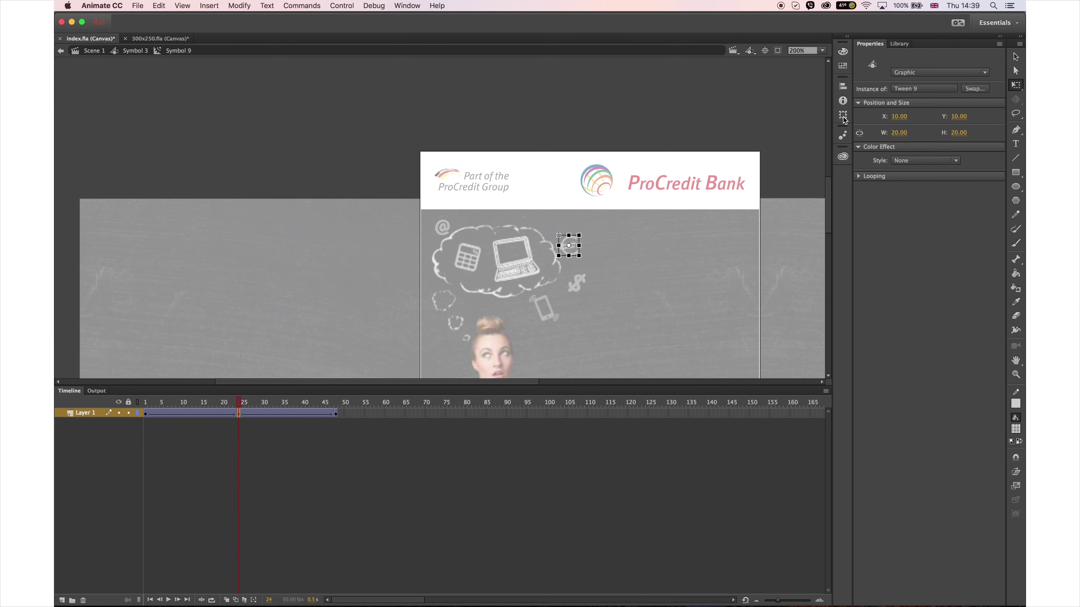
drag(579, 235, 584, 224)
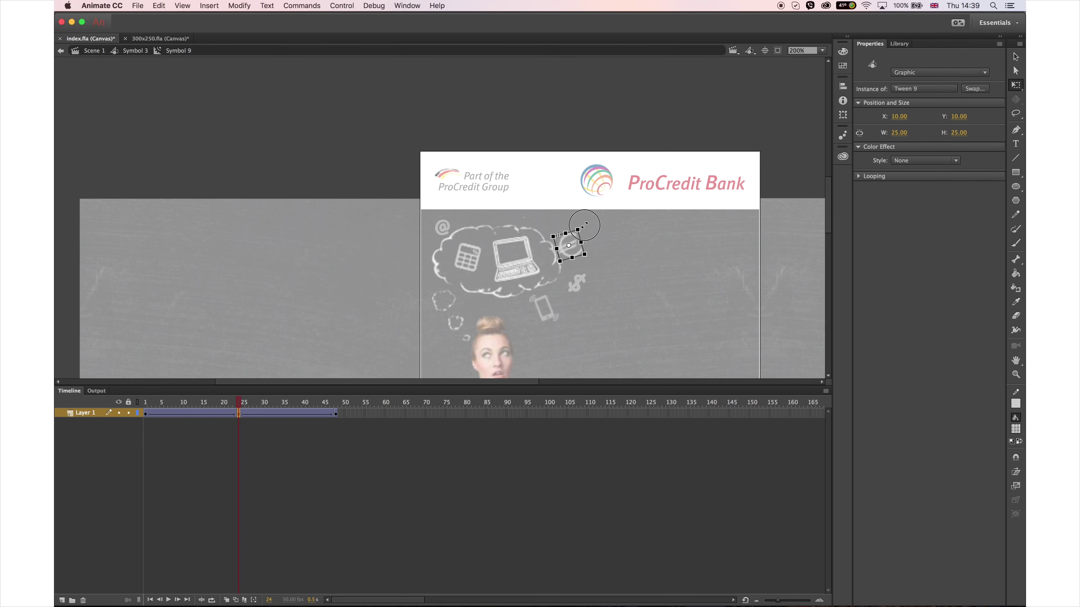
click(249, 403)
double_click(340, 158)
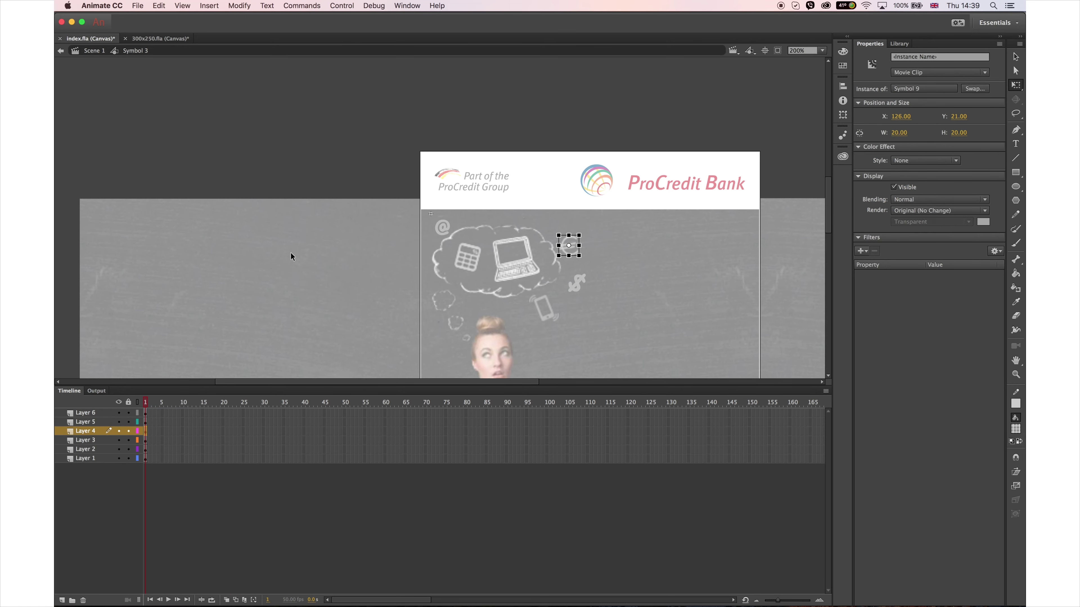
Extend all six layers to frame 95 and move the start of the icons on Layers 2 to 6 to frame 12
drag(527, 413, 528, 458)
key(F5)
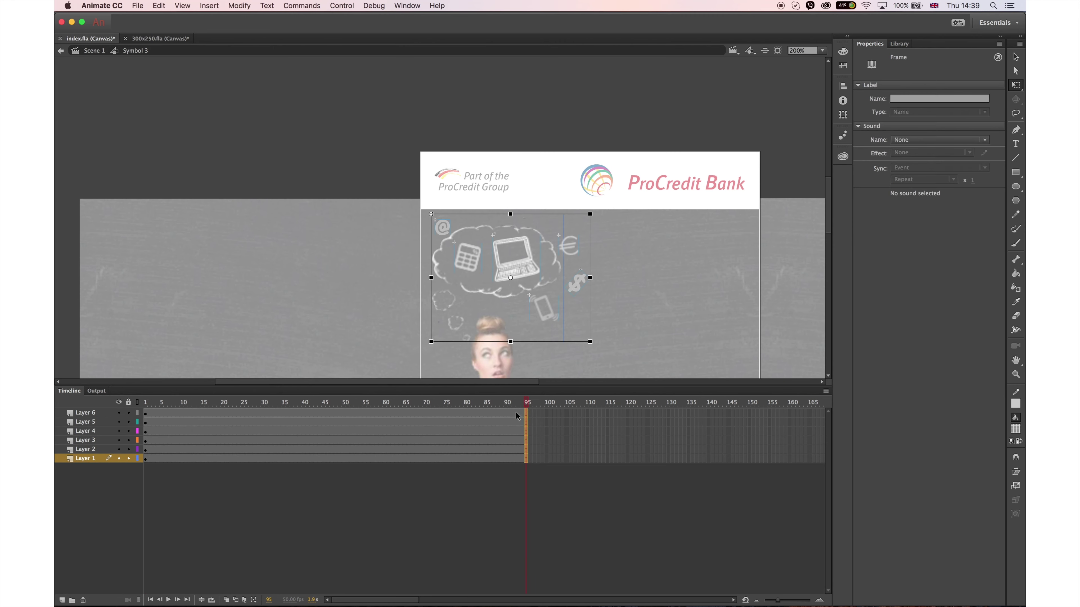
drag(146, 413, 191, 451)
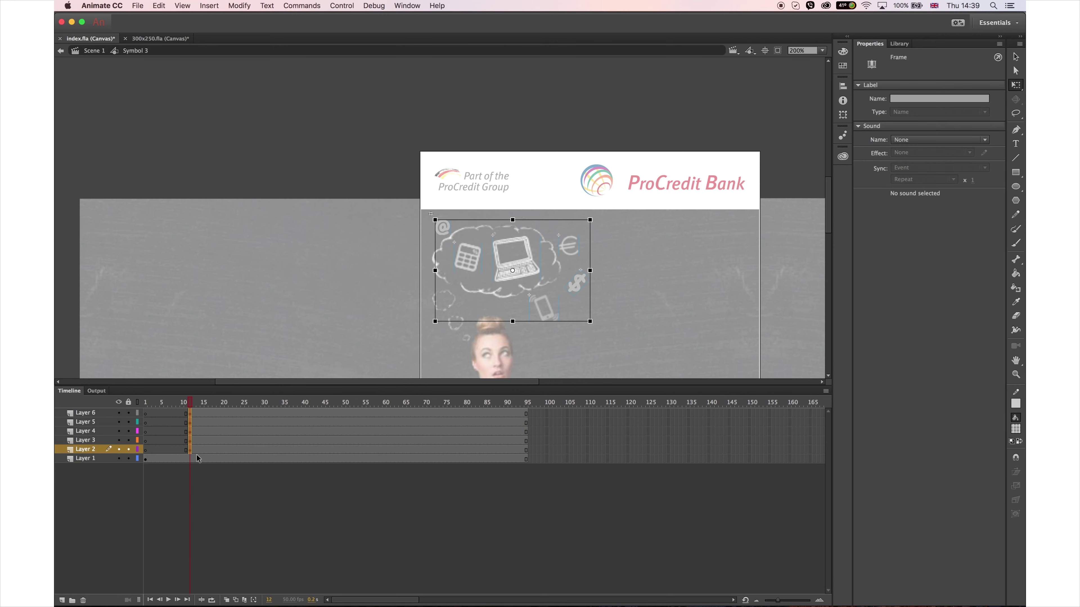
Insert frames early in the symbol's timeline on all layers so the icons start at frame 20
drag(191, 404, 126, 420)
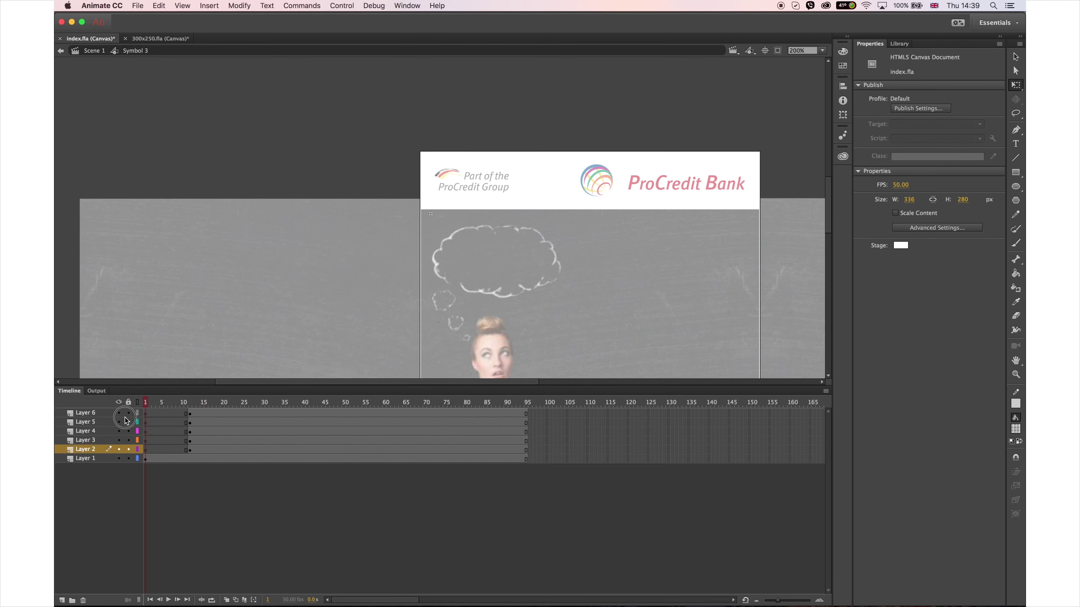
click(147, 459)
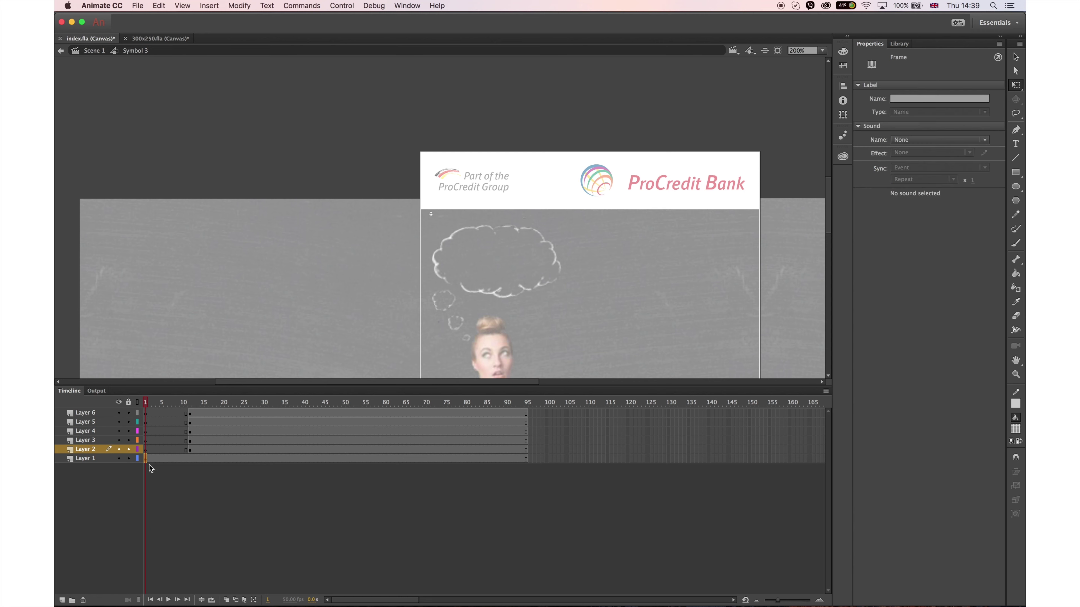
click(155, 407)
key(F5)
key(F5)
key(F5)
key(F5)
key(F5)
key(F5)
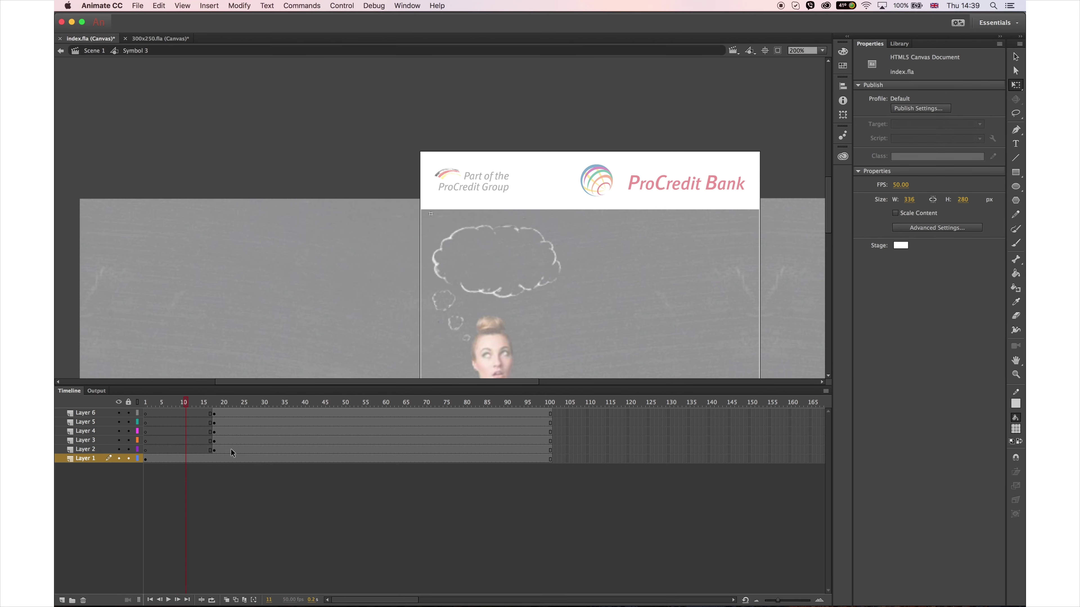
key(F5)
key(F5)
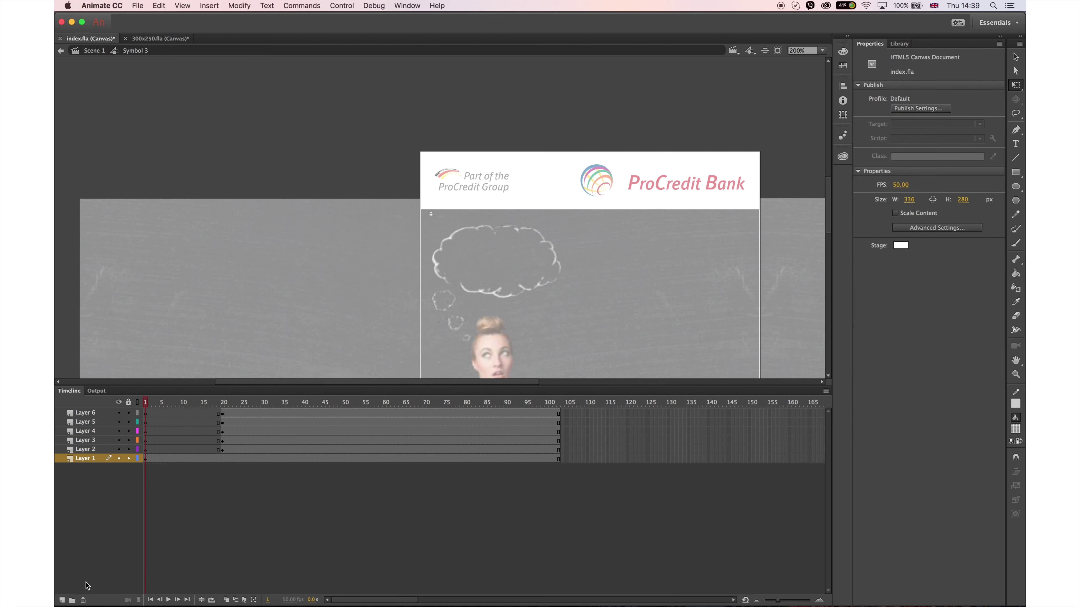
Add a new layer directly above the cloud's Layer 1 and split it with a blank keyframe at frame 20
click(146, 461)
click(61, 600)
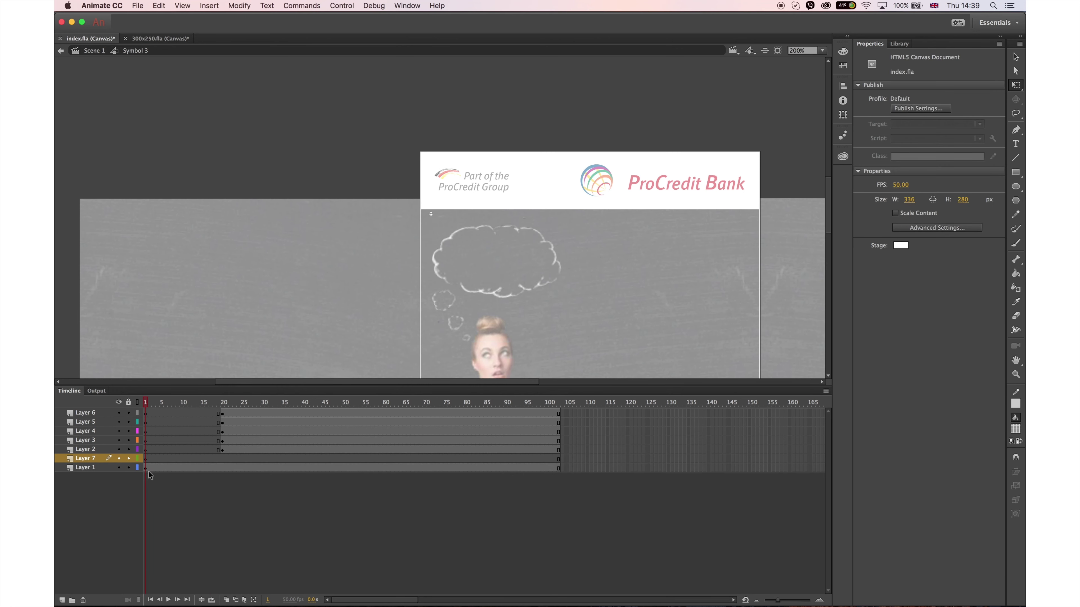
click(221, 463)
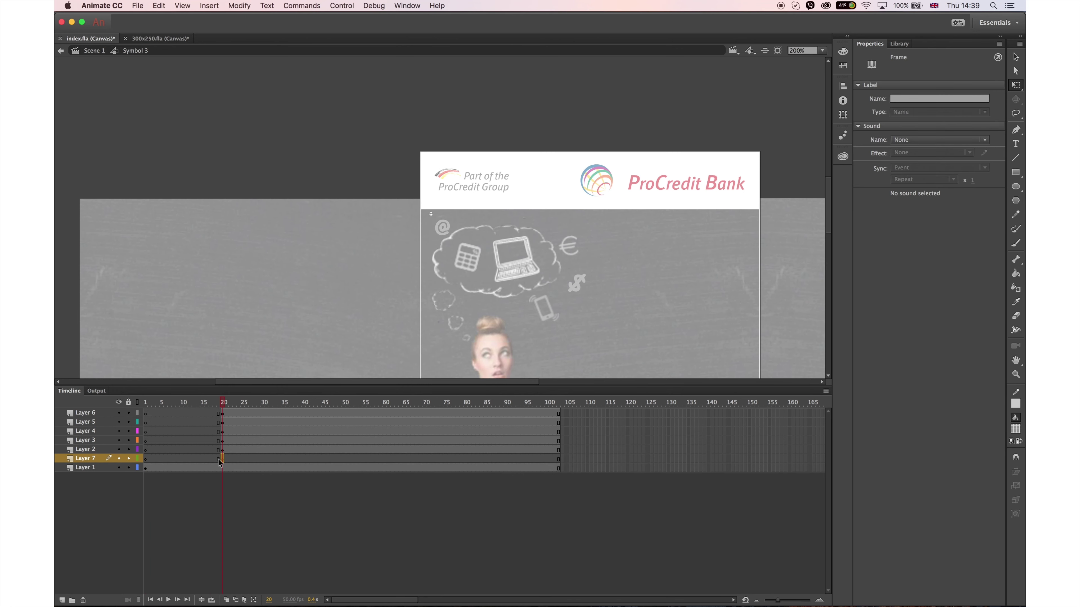
Prepare the Brush tool at frame 1 of Layer 7 with a solid purple fill
click(1017, 244)
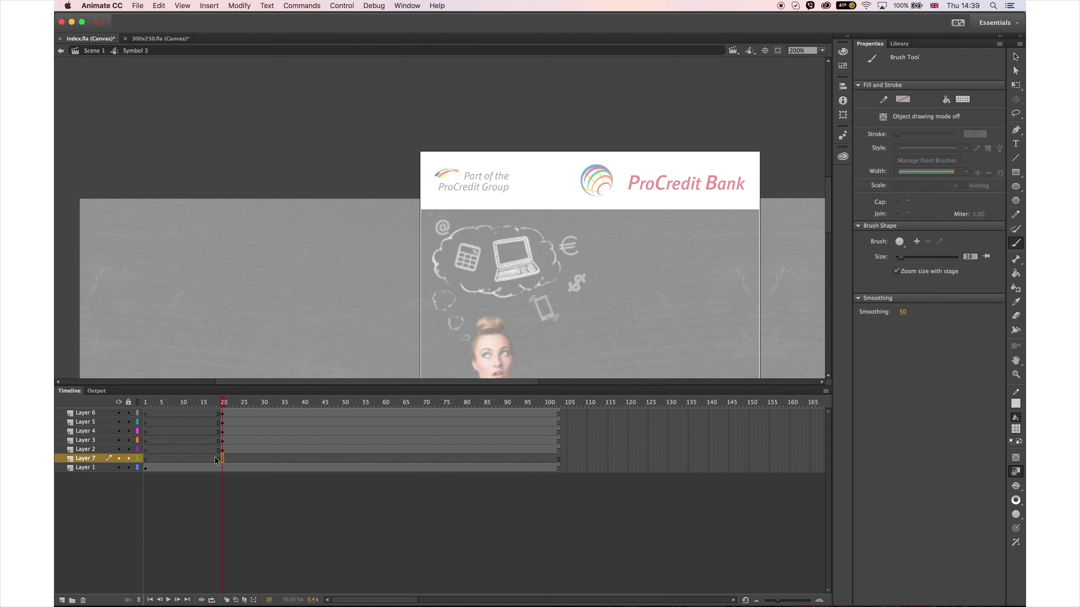
click(149, 462)
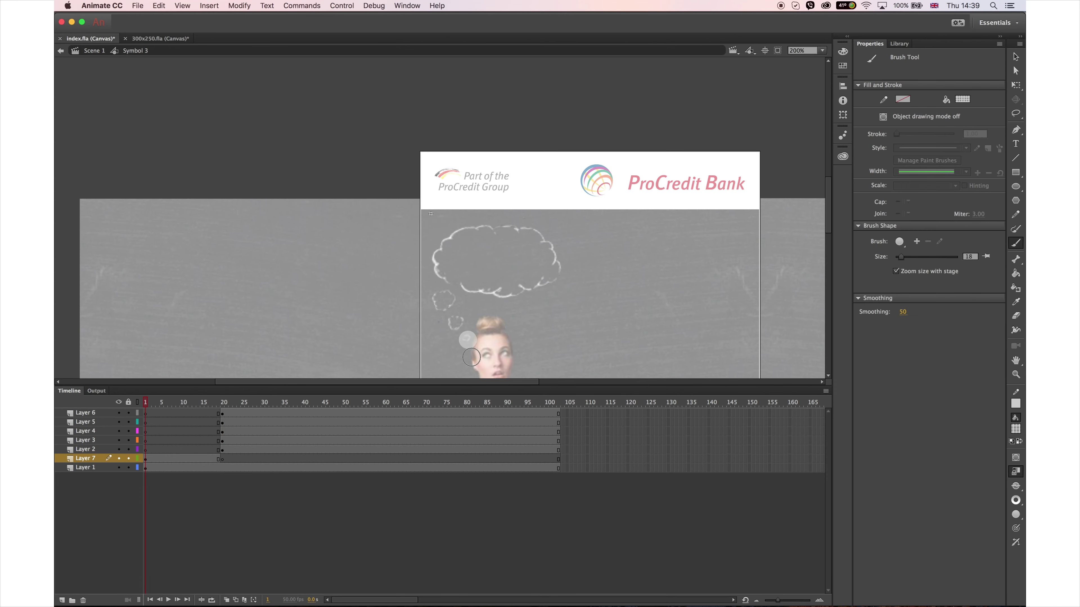
click(1015, 429)
click(863, 489)
click(1015, 429)
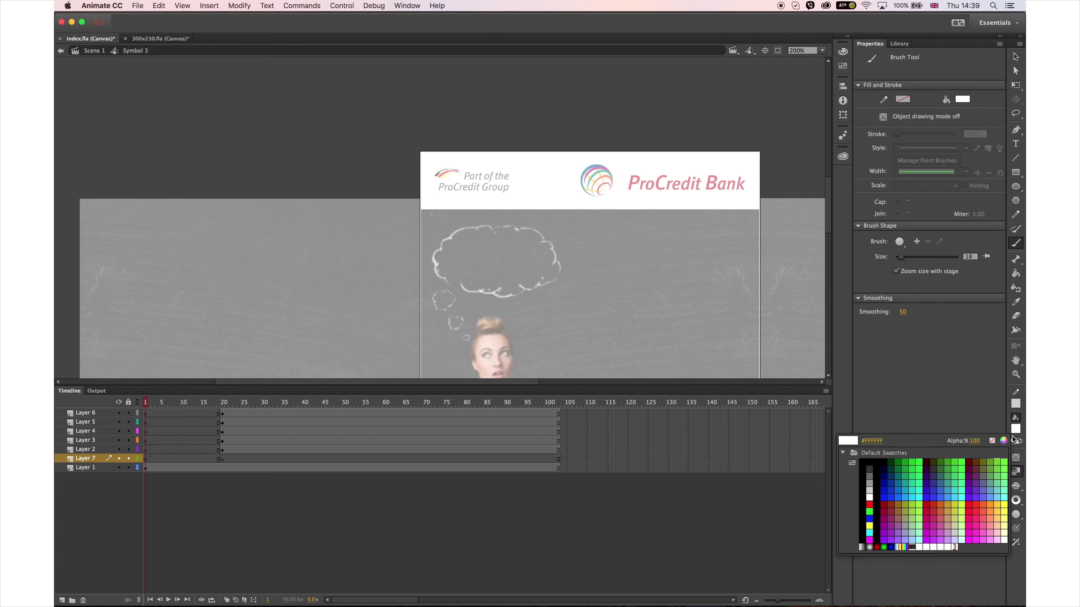
click(931, 470)
Paint over the small thought bubbles frame by frame from frame 1, adding a keyframe for each new brush dab
click(468, 341)
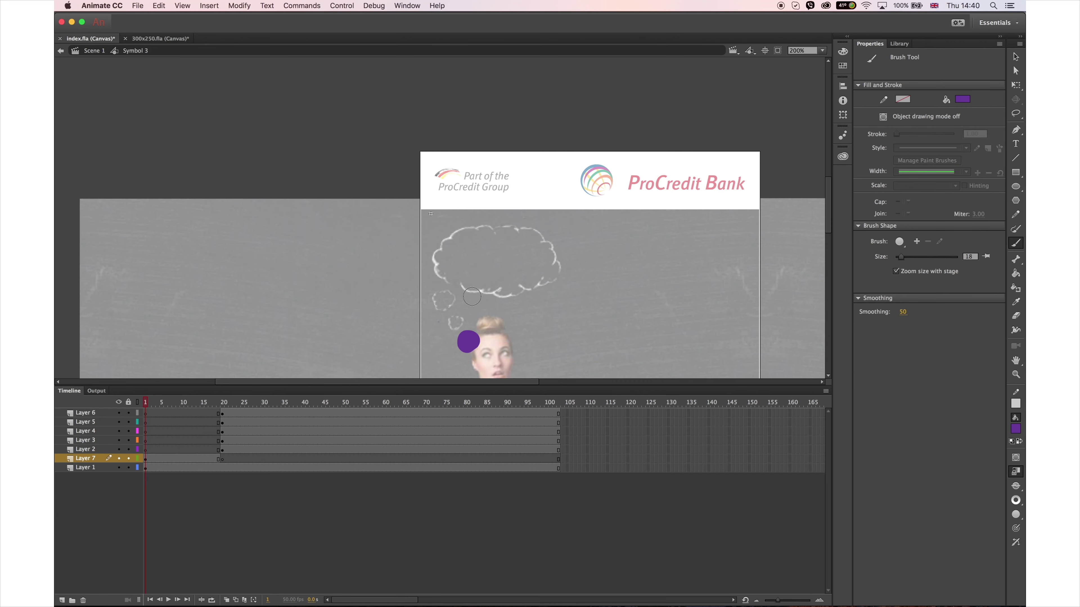
key(F6)
click(458, 337)
key(F6)
click(458, 324)
key(F6)
click(444, 313)
key(F6)
click(442, 300)
key(F6)
Continue the frame-by-frame brush painting along both sides of the large cloud's outline until the outline is completely covered
click(469, 293)
key(F6)
click(437, 258)
drag(474, 291, 480, 296)
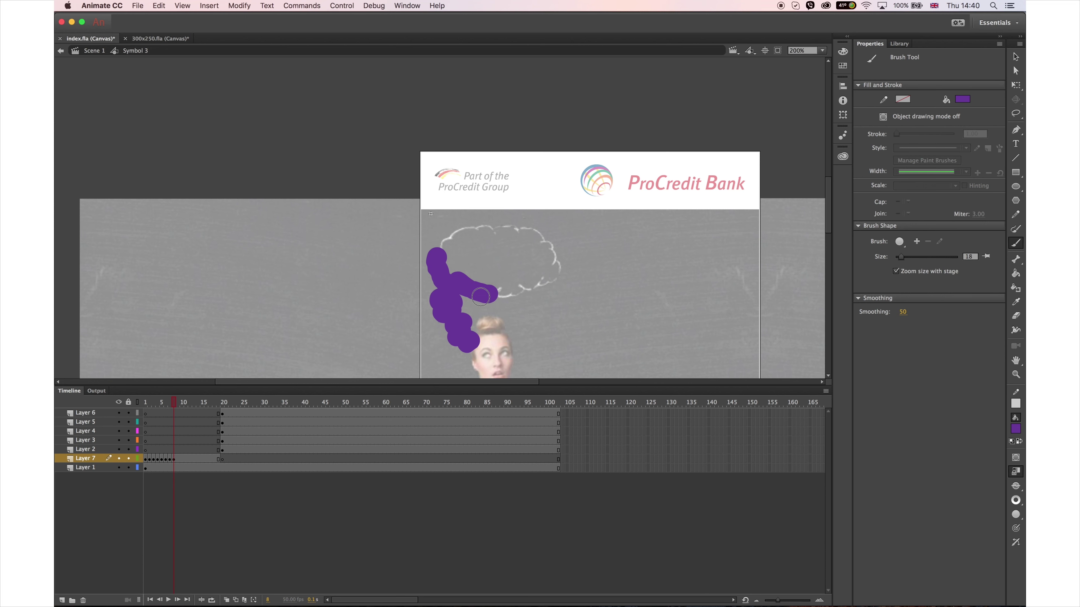
click(448, 241)
key(F6)
click(501, 294)
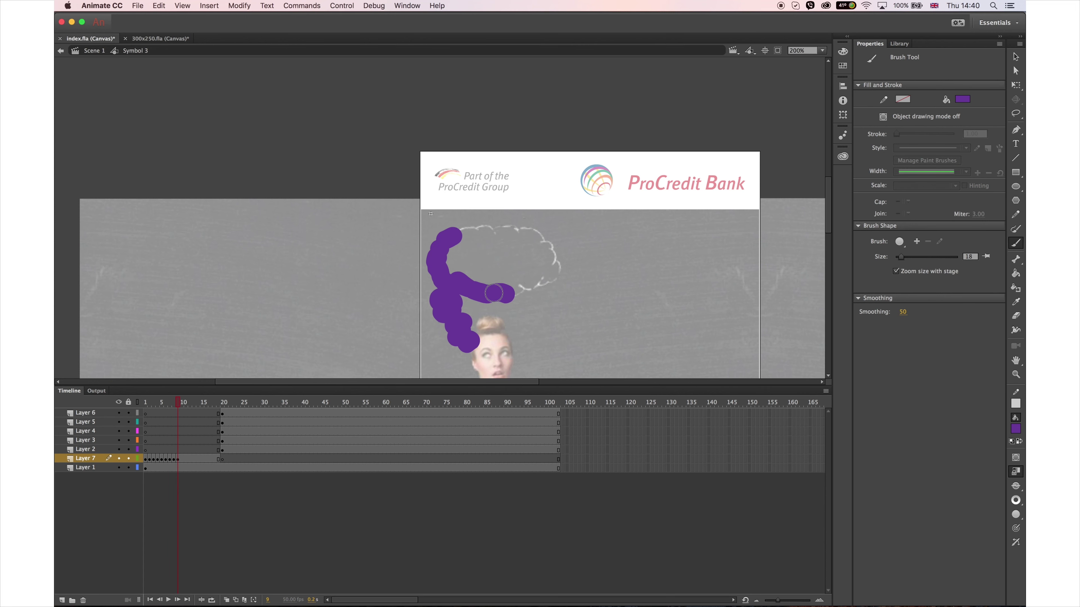
click(468, 230)
click(514, 293)
key(F6)
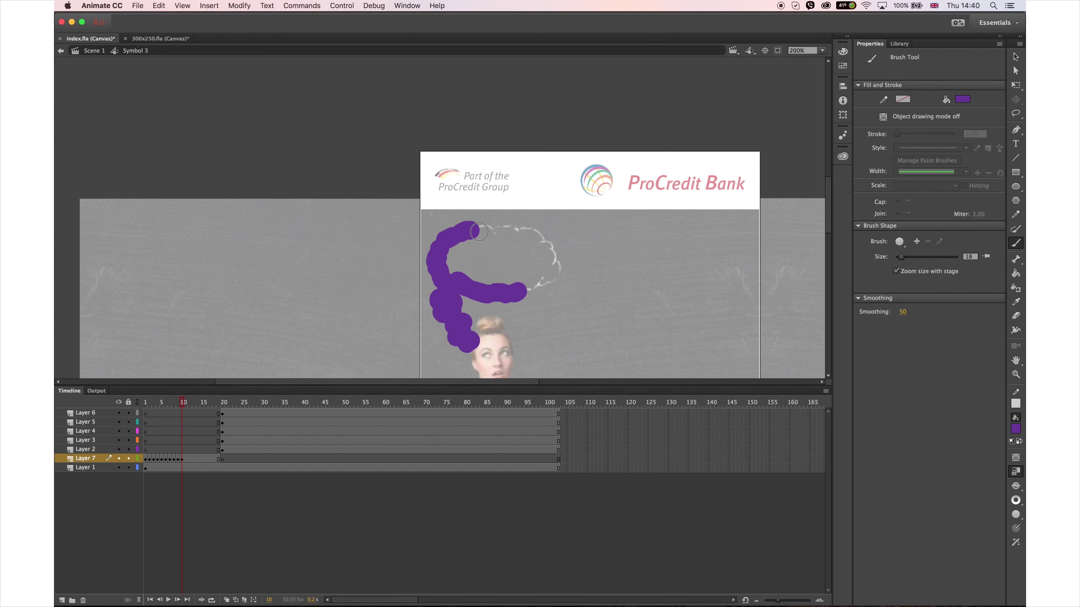
click(484, 229)
drag(529, 286, 536, 268)
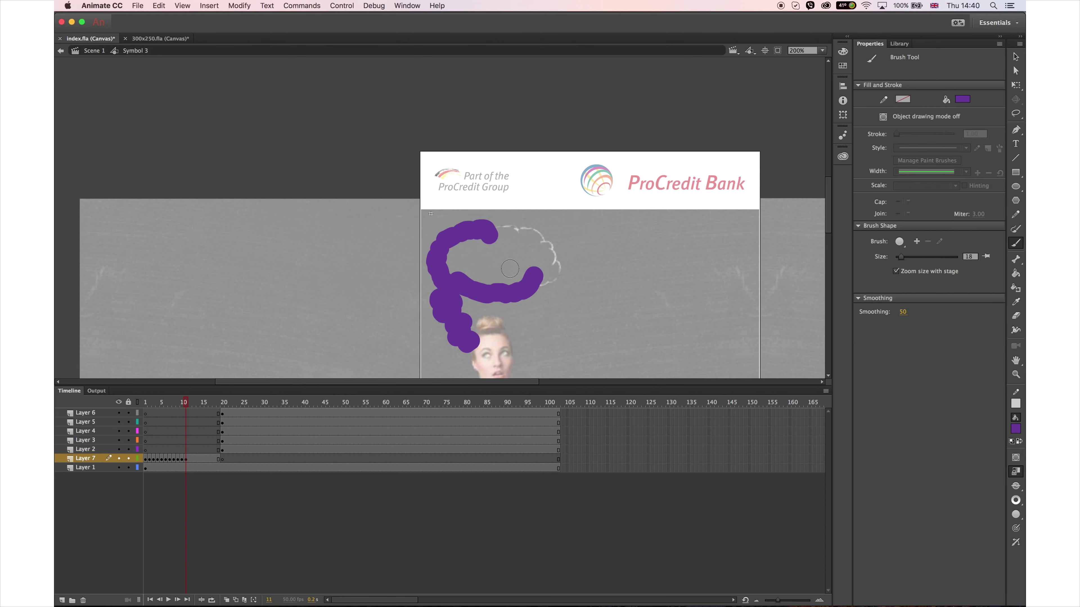
key(F6)
click(508, 227)
click(546, 283)
click(559, 275)
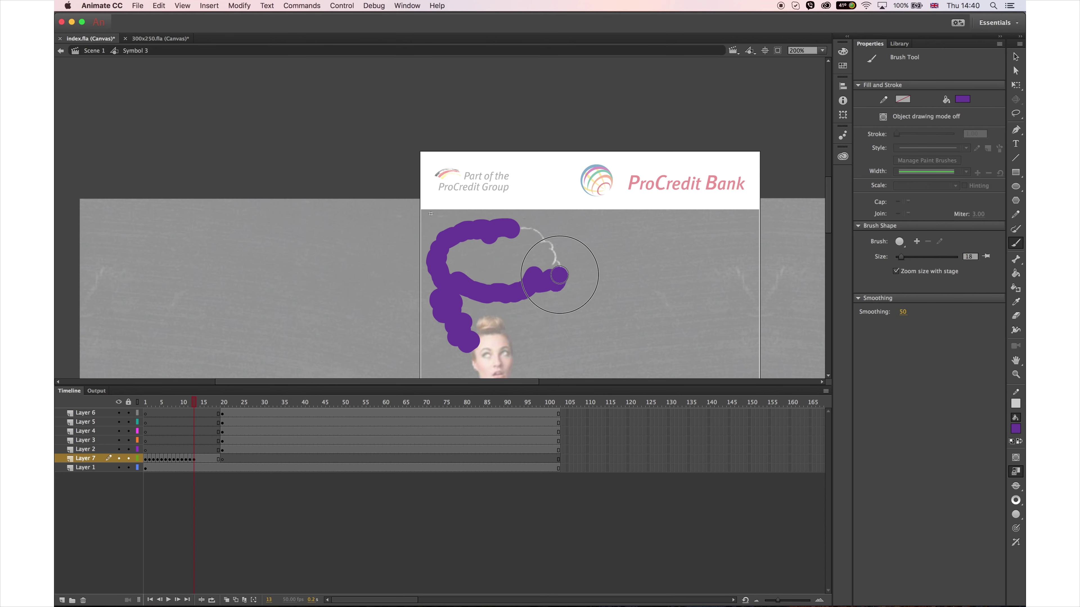
key(F6)
click(521, 232)
key(F6)
click(537, 235)
click(552, 255)
key(F6)
Remove the surplus frames on all layers so the icons start at frame 16, right after the painted cloud
drag(222, 416, 205, 466)
right_click(211, 458)
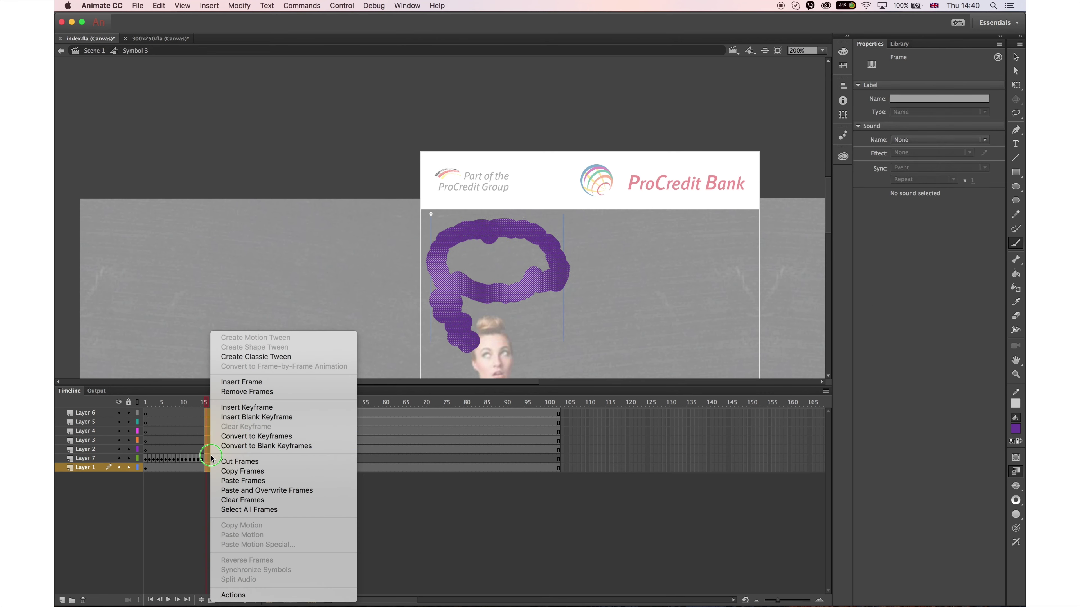
click(260, 392)
Turn the painted Layer 7 into a mask over the cloud layer, shrink the timeline area and scrub through the cloud's reveal
click(93, 459)
right_click(82, 458)
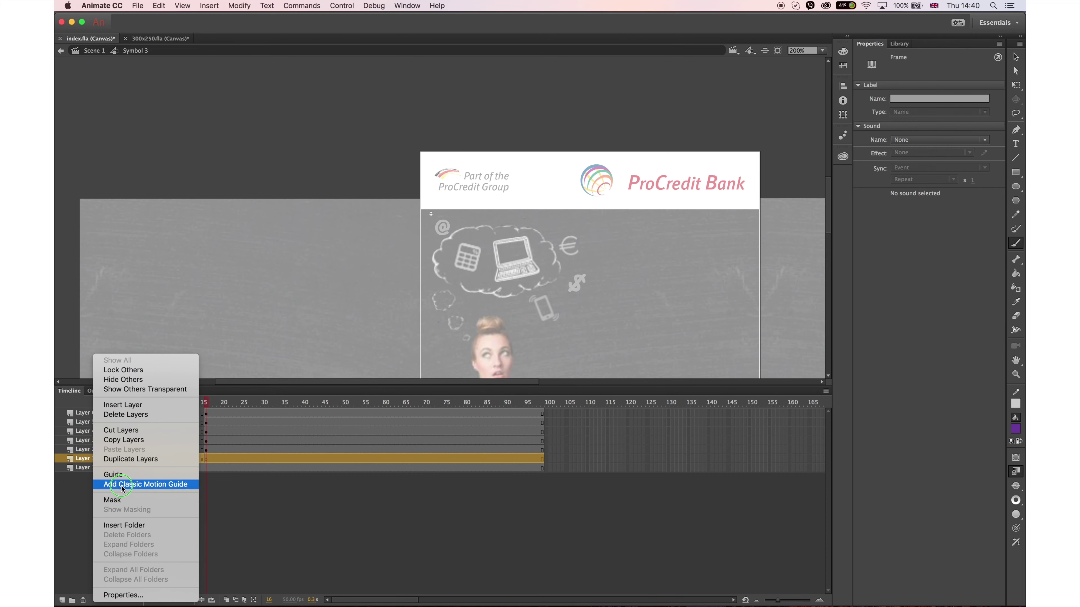
click(128, 506)
drag(187, 390, 343, 590)
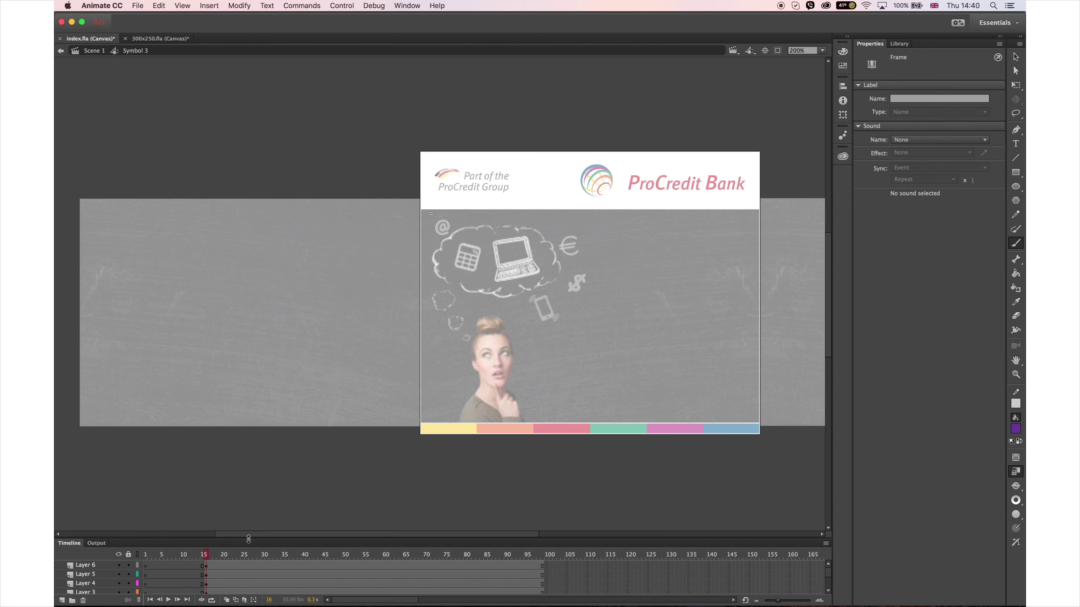
drag(248, 540, 258, 454)
click(156, 474)
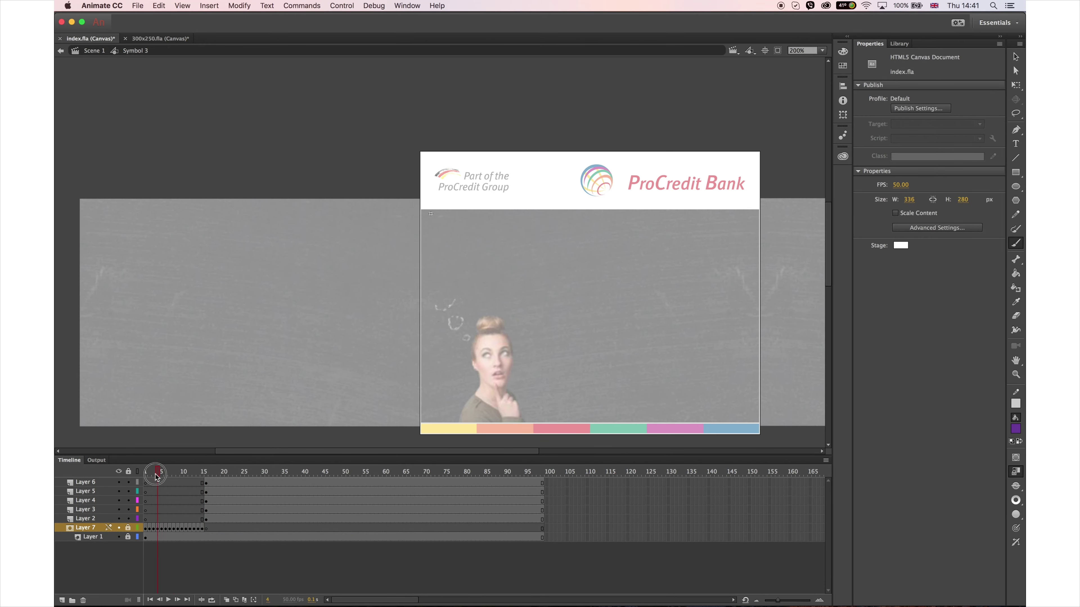
mouse_move(157, 477)
mouse_down()
mouse_move(234, 475)
mouse_move(157, 475)
mouse_move(219, 480)
mouse_up()
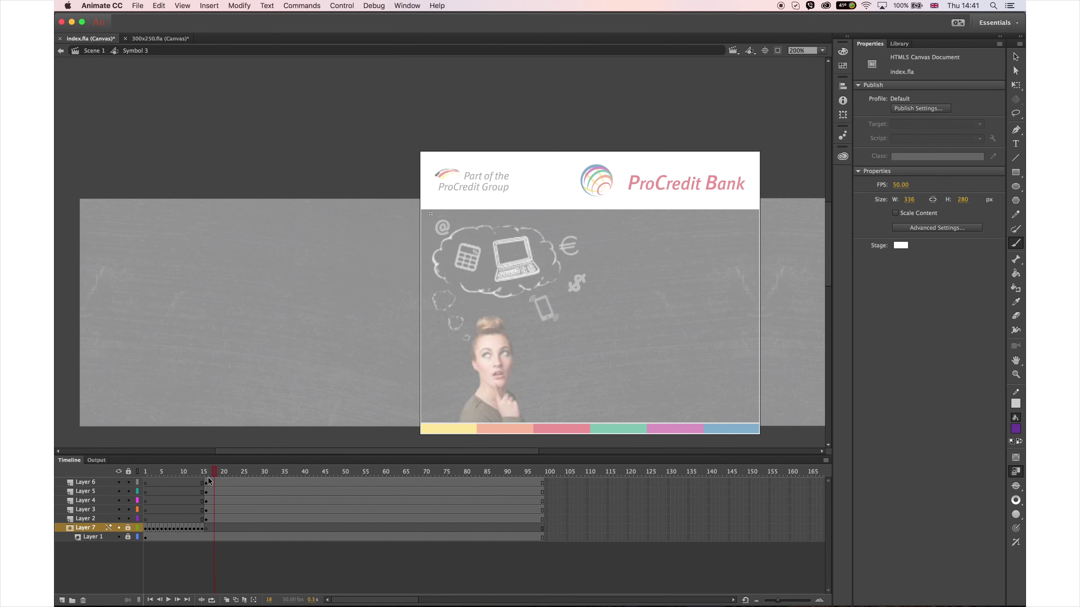
Create classic tweens on icon Layers 2 to 6 from frame 16 and insert keyframes at frame 37
click(208, 517)
right_click(205, 521)
click(293, 367)
click(291, 487)
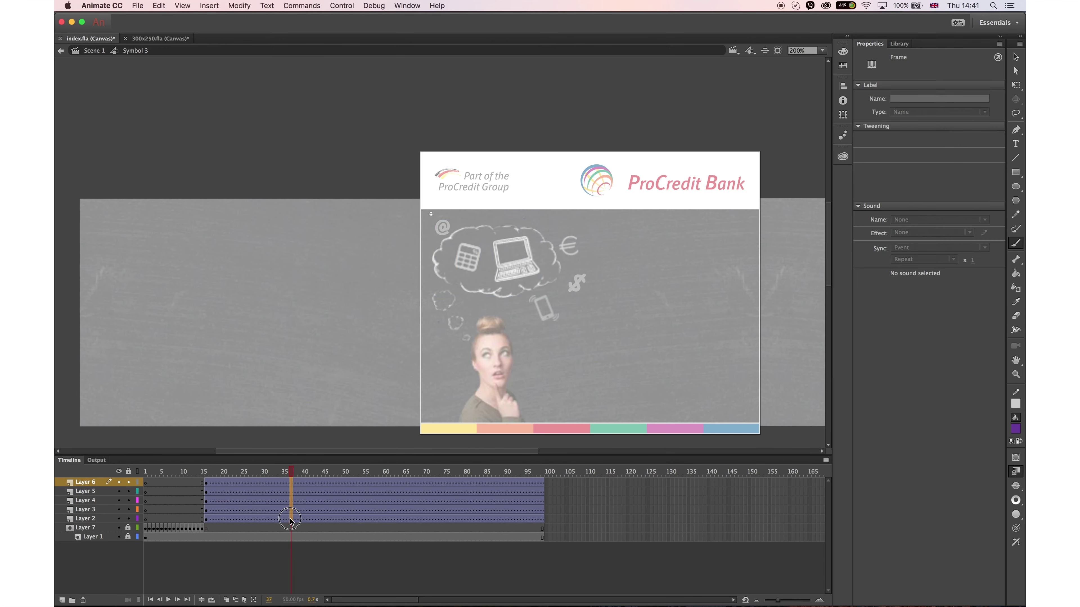
drag(290, 484, 291, 518)
key(F6)
Apply the Alpha color effect to all five icons at frame 16 so they fade in
click(204, 490)
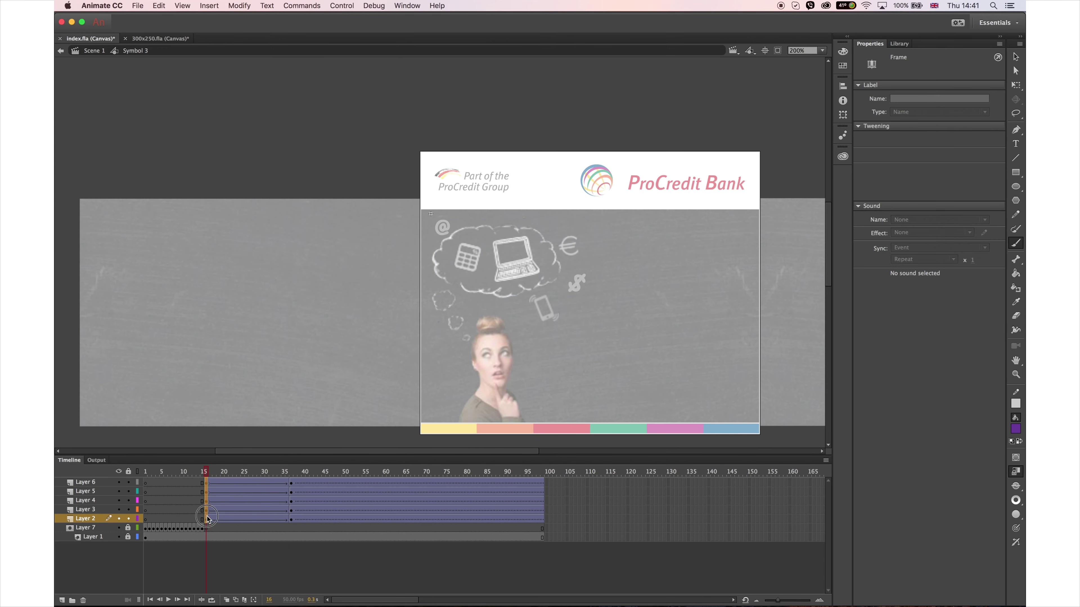
click(1015, 56)
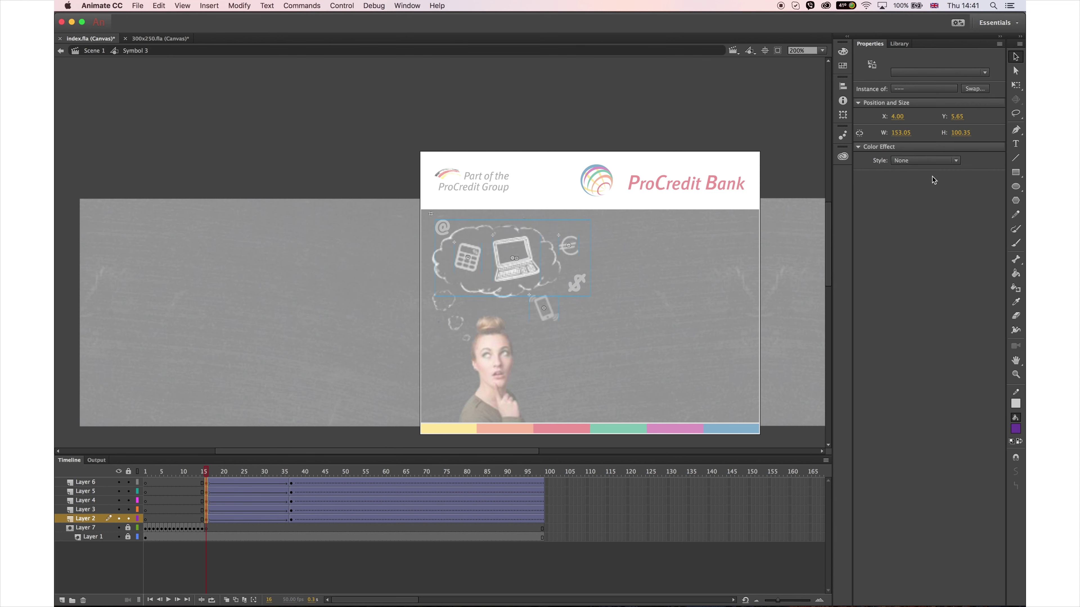
click(926, 161)
click(920, 215)
Stagger the icon fade-ins, starting Layer 4 at frame 20, Layer 5 at 26, Layer 3 at 35 and Layer 6 at 40
drag(205, 491, 333, 493)
drag(206, 510, 363, 510)
drag(206, 482, 386, 483)
drag(206, 500, 411, 472)
Scrub through the staggered fade-ins and insert hold frames on all layers to extend the symbol beyond frame 165
click(291, 472)
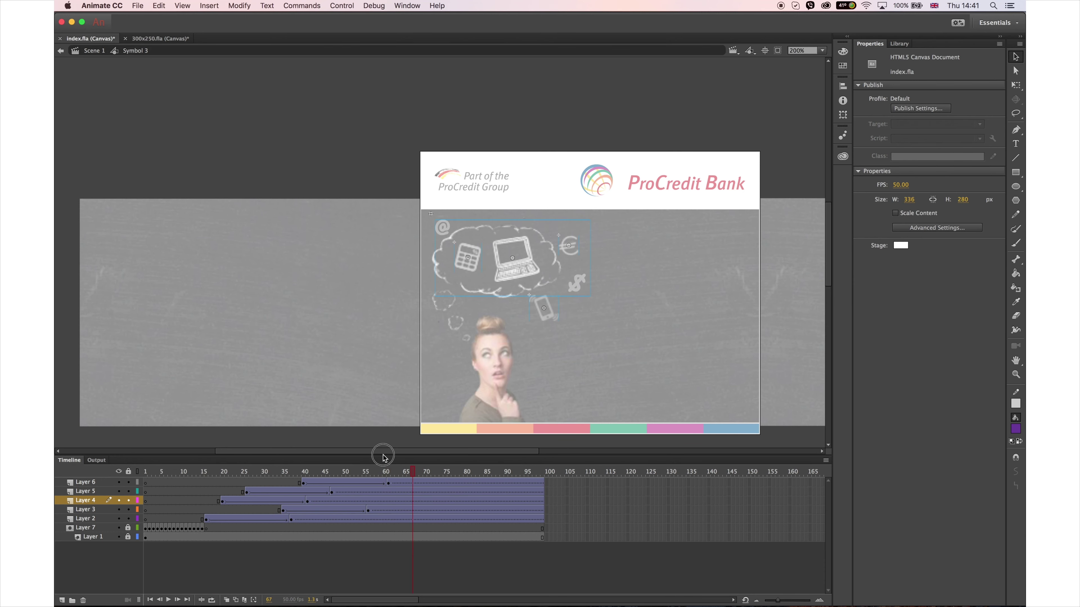
click(367, 472)
key(F5)
key(F5)
key(F5)
key(F5)
key(F5)
key(F5)
key(F5)
key(F5)
key(F5)
key(F5)
key(F5)
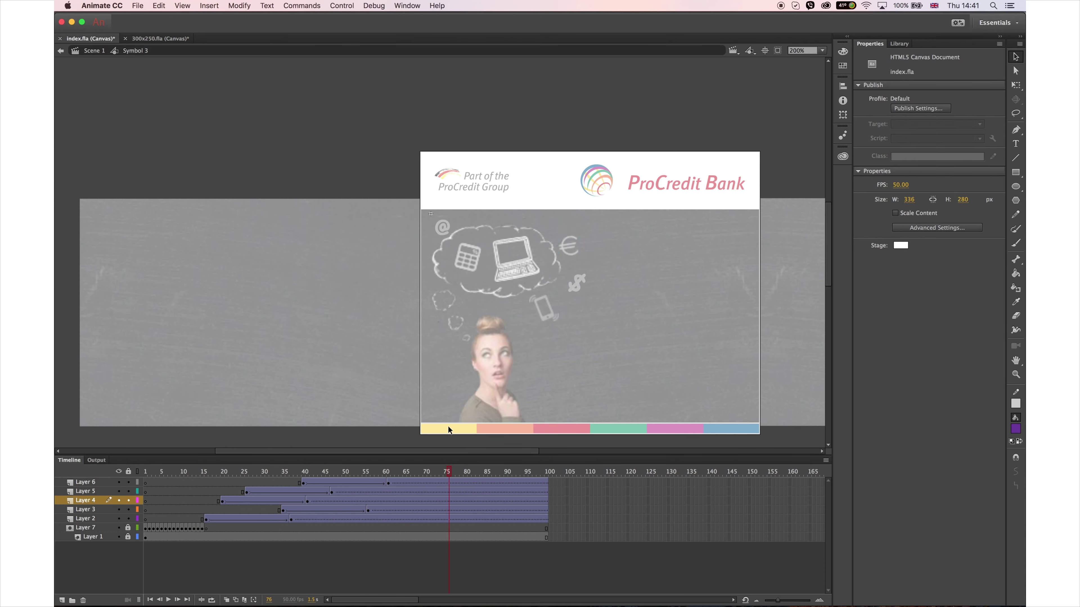
drag(464, 482, 536, 561)
key(F5)
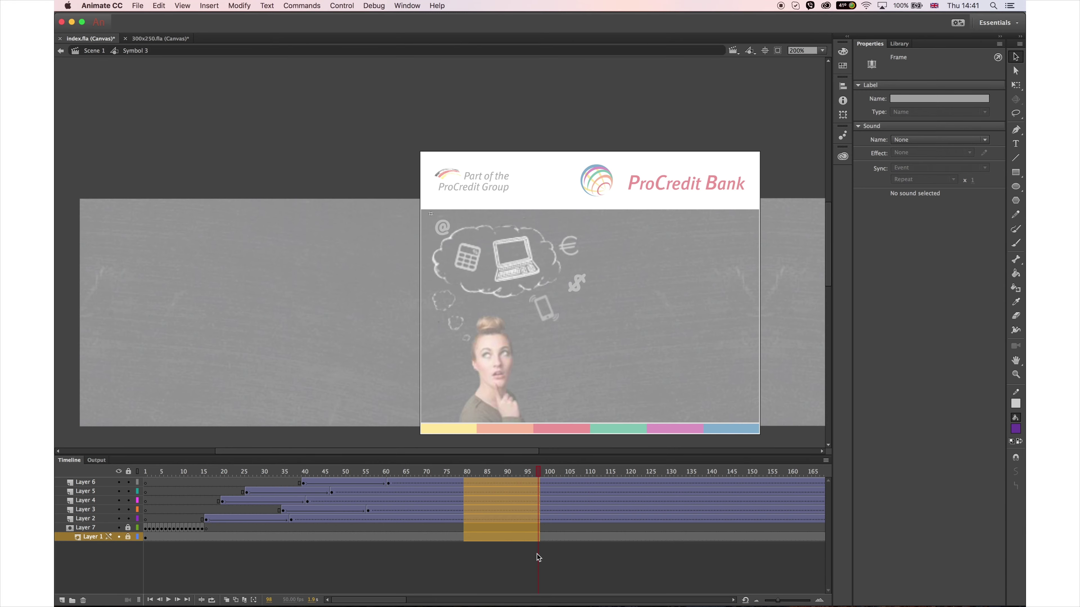
Return to Scene 1 and scrub through the thought bubble's animation on the main timeline
double_click(375, 156)
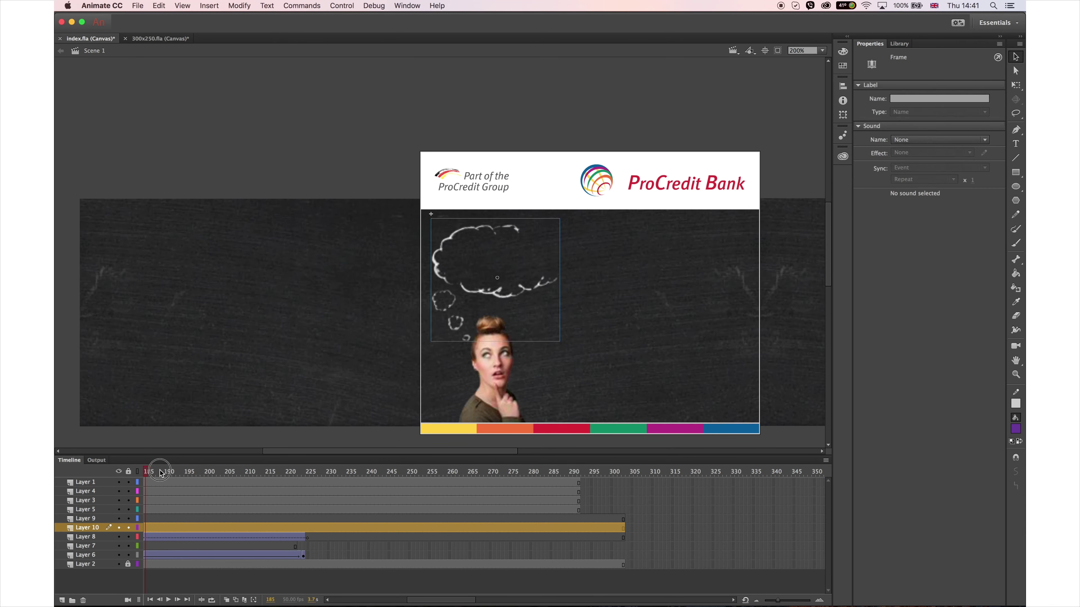
drag(239, 471, 417, 473)
click(425, 557)
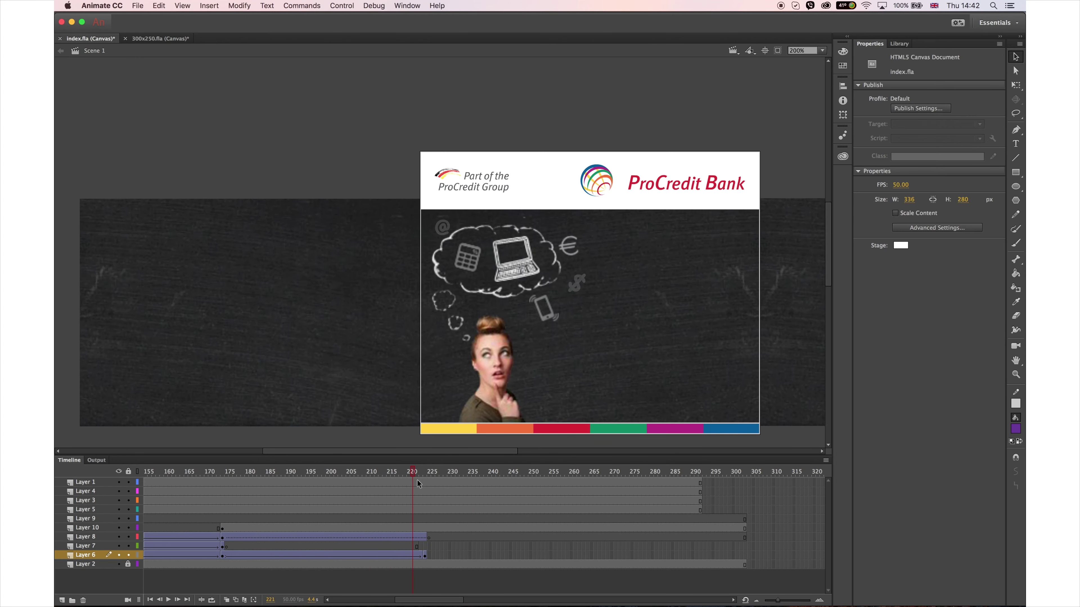
Insert frames across all main timeline layers around frame 221 so the tween on Layer 6 ends at frame 274
key(F5)
key(F5)
key(F5)
key(F5)
key(F5)
key(F5)
key(F5)
key(F5)
key(F5)
key(F5)
key(F5)
key(F5)
key(F5)
key(F5)
key(F5)
key(F5)
key(F5)
key(F5)
key(F5)
key(F5)
key(F5)
key(F5)
key(F5)
key(F5)
key(F5)
key(F5)
key(F5)
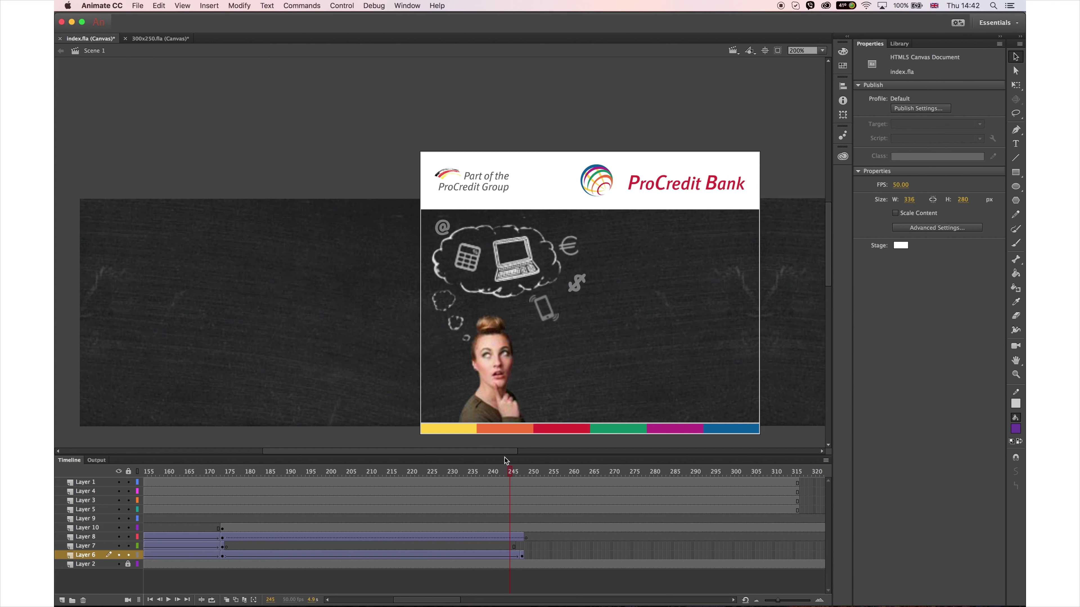
key(F5)
key(F5)
key(F5)
key(F5)
key(F5)
key(F5)
key(F5)
key(F5)
key(F5)
key(F5)
key(F5)
key(F5)
key(F5)
key(F5)
key(F5)
key(F5)
key(F5)
key(F5)
key(F5)
key(F5)
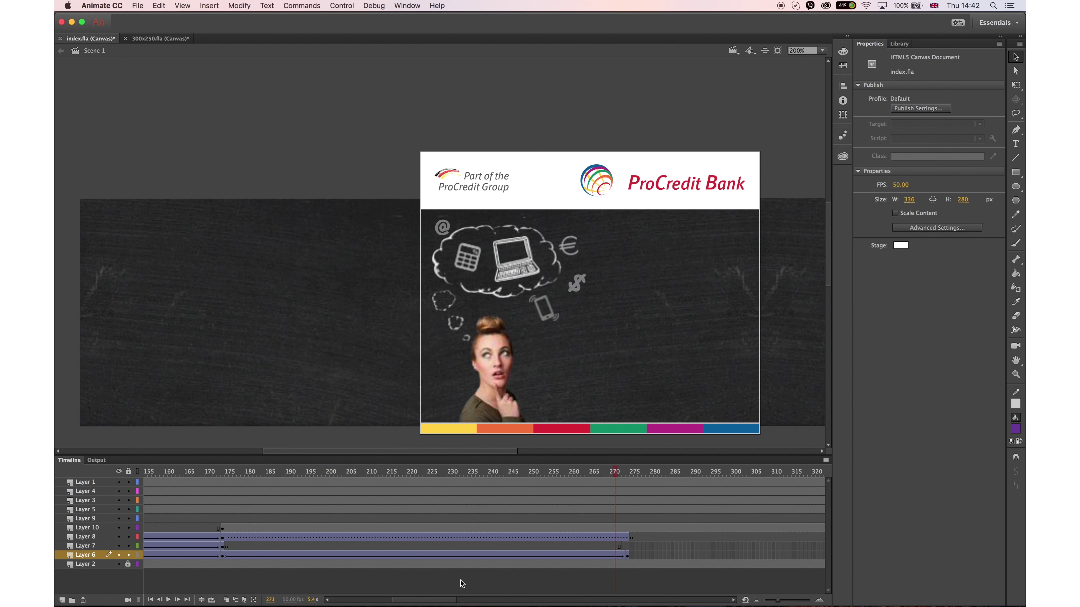
Insert more frames across all main timeline layers so the tween on Layer 6 ends at frame 329
key(F5)
key(F5)
key(F5)
key(F5)
key(F5)
key(F5)
key(F5)
key(F5)
key(F5)
key(F5)
key(F5)
key(F5)
key(F5)
key(F5)
key(F5)
key(F5)
key(F5)
key(F5)
key(F5)
key(F5)
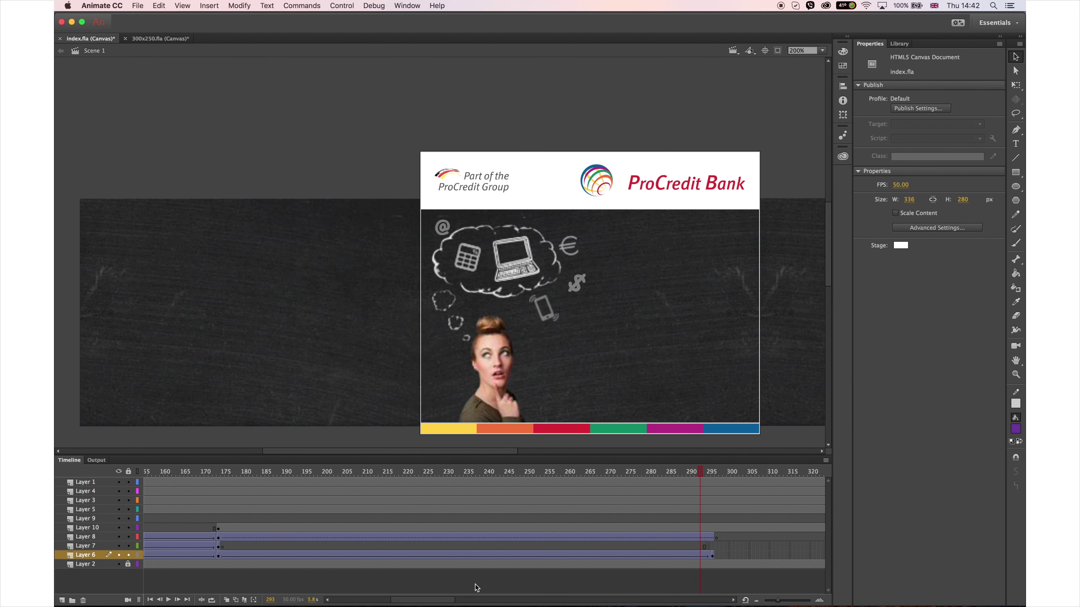
drag(708, 472, 741, 467)
key(F5)
key(F5)
key(F5)
key(F5)
key(F5)
key(F5)
key(F5)
key(F5)
key(F5)
key(F5)
key(F5)
key(F5)
key(F5)
key(F5)
key(F5)
key(F5)
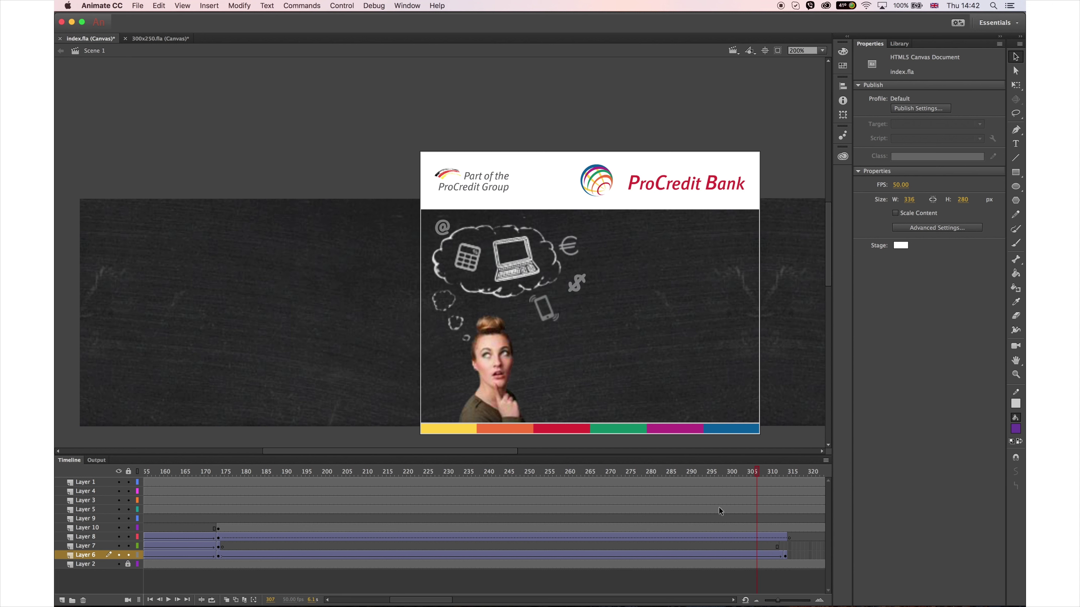
Insert a blank keyframe on Layer 10 at frame 330 and apply a classic tween to the thought bubble frames before it
click(692, 527)
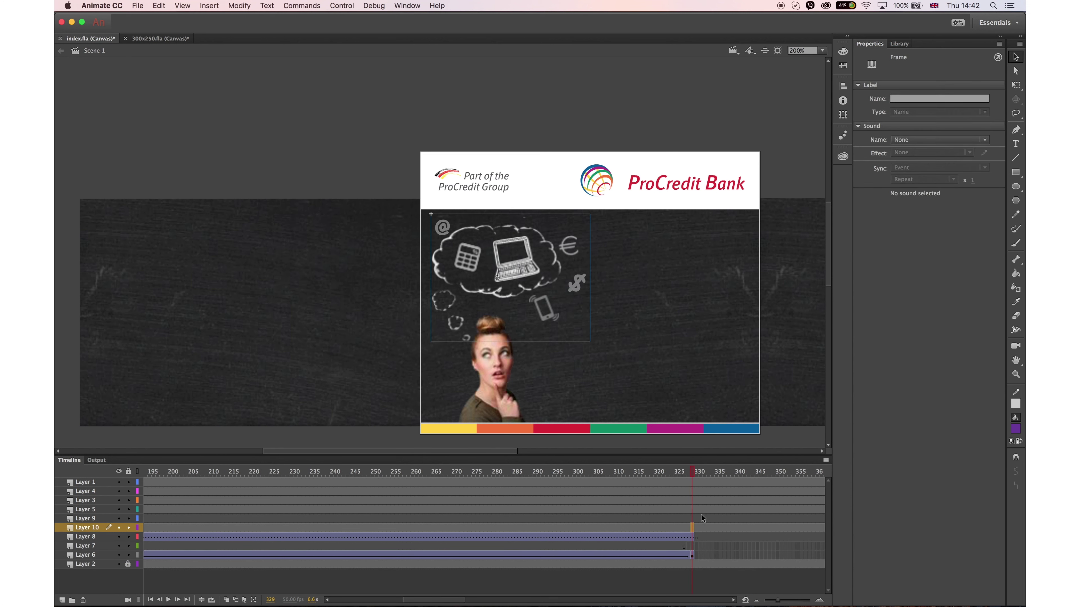
click(696, 528)
key(F7)
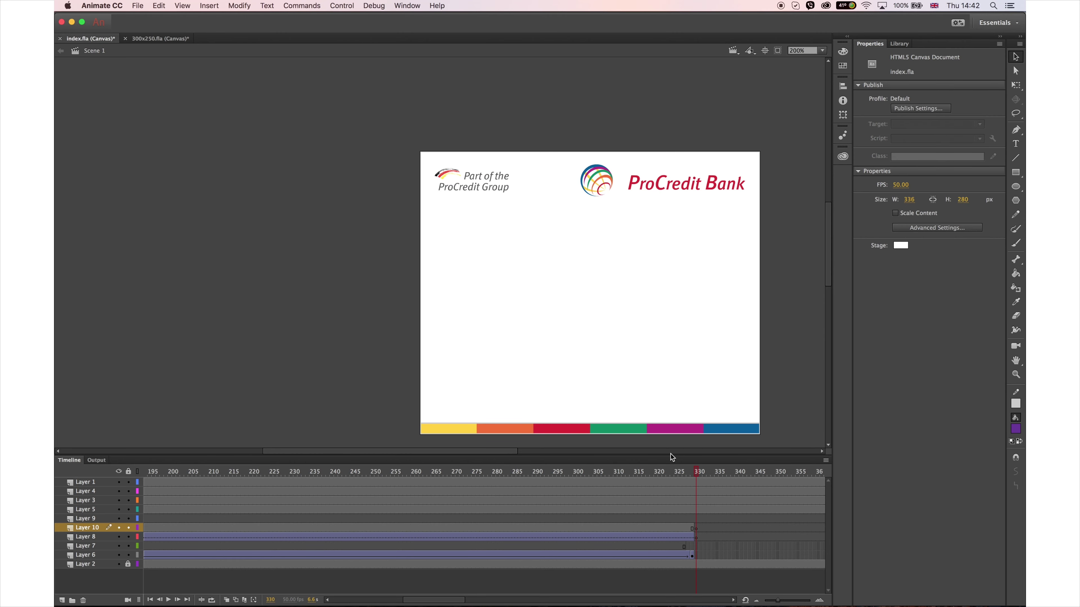
drag(608, 484, 691, 487)
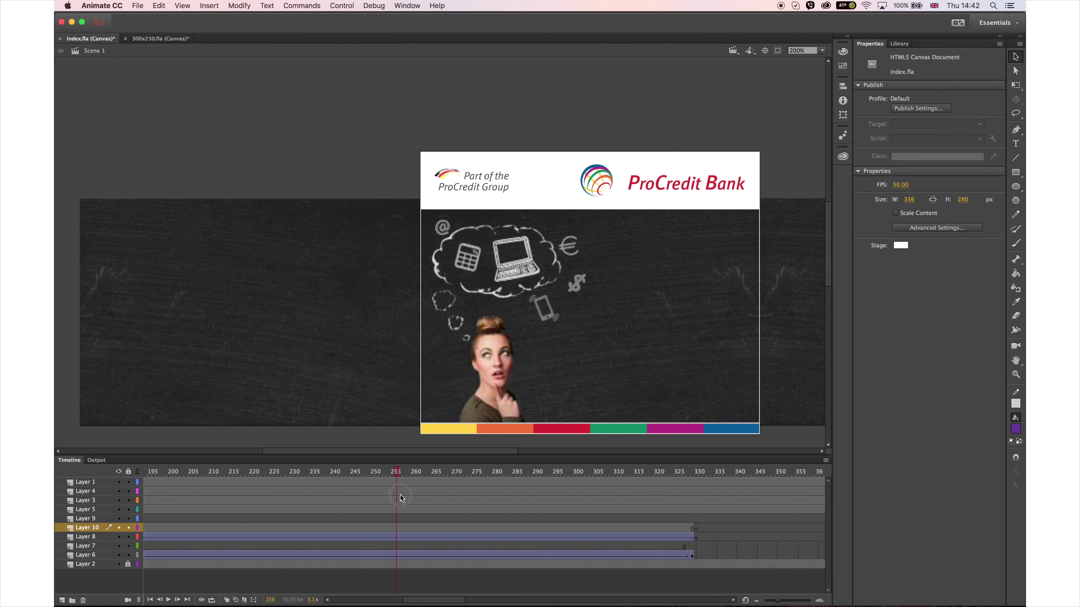
right_click(653, 528)
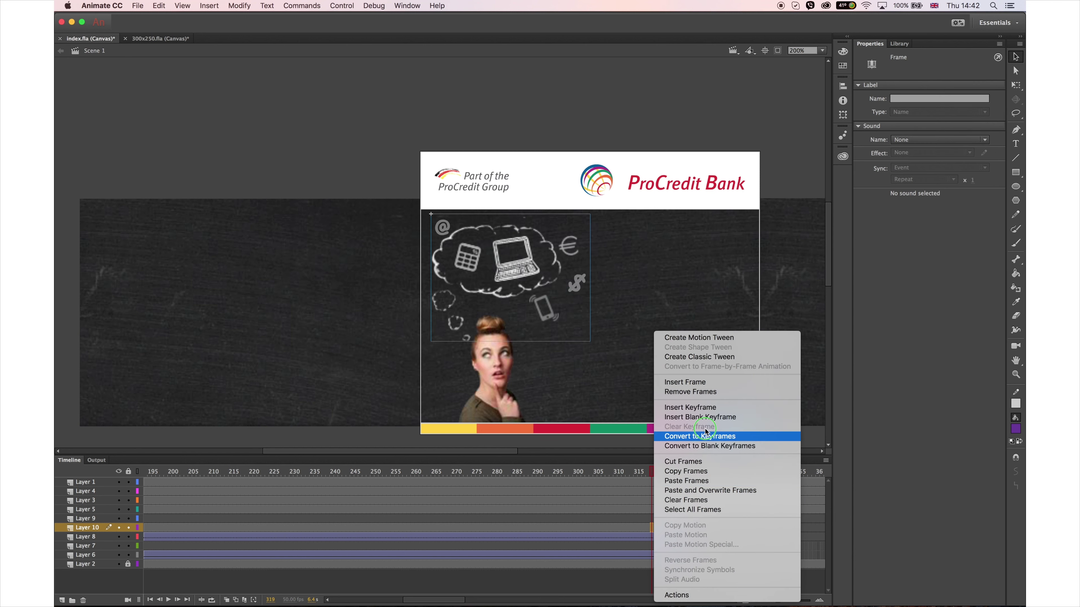
click(738, 361)
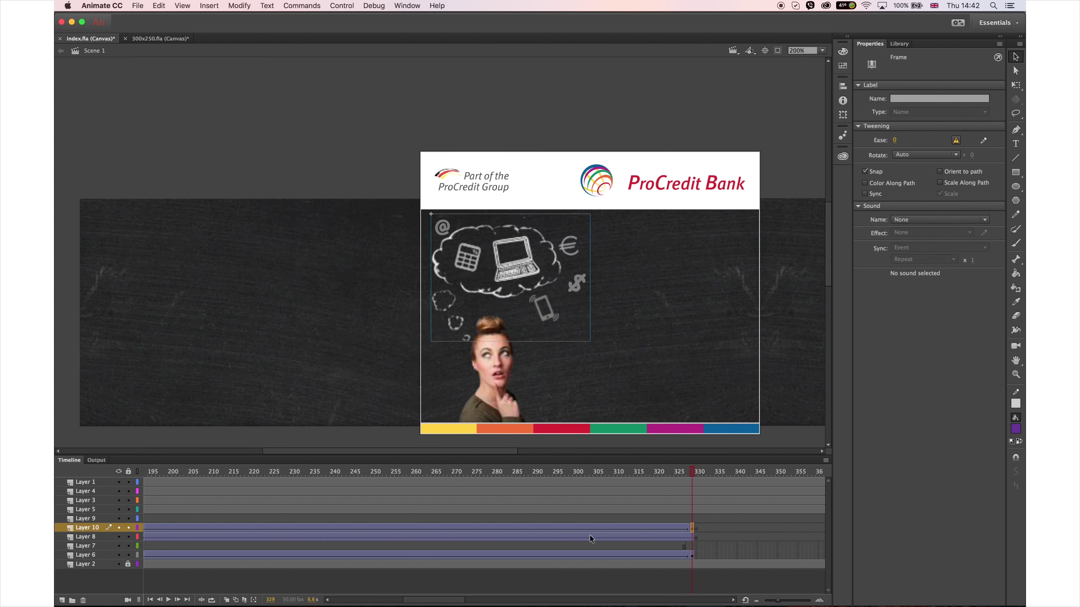
Insert keyframes at frame 288 on Layers 10, 8 and 6, and at frame 329 on Layer 8
drag(529, 538, 527, 528)
key(F6)
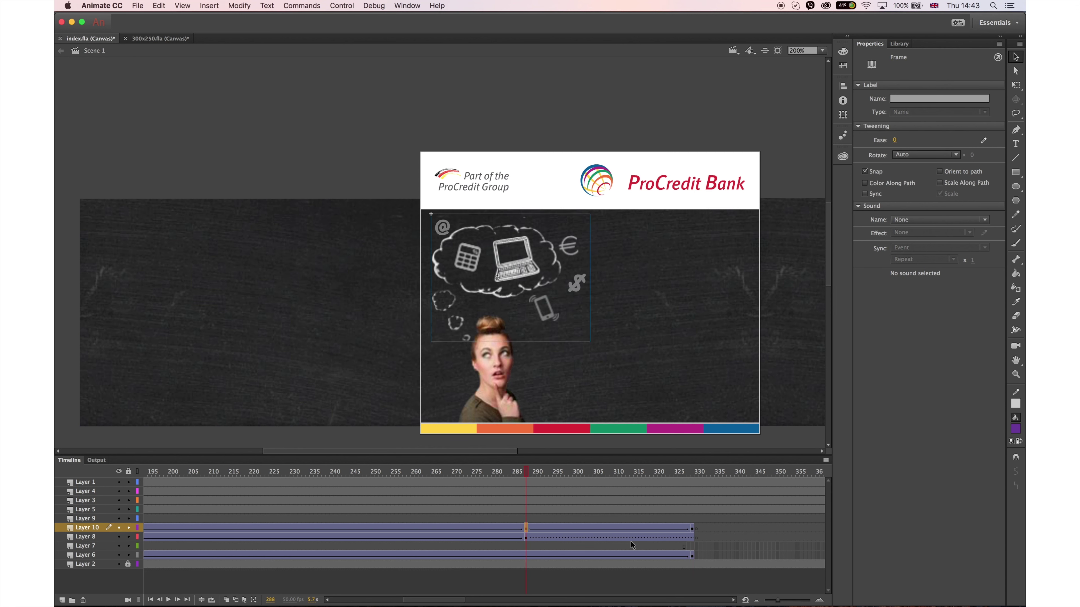
click(692, 538)
click(429, 494)
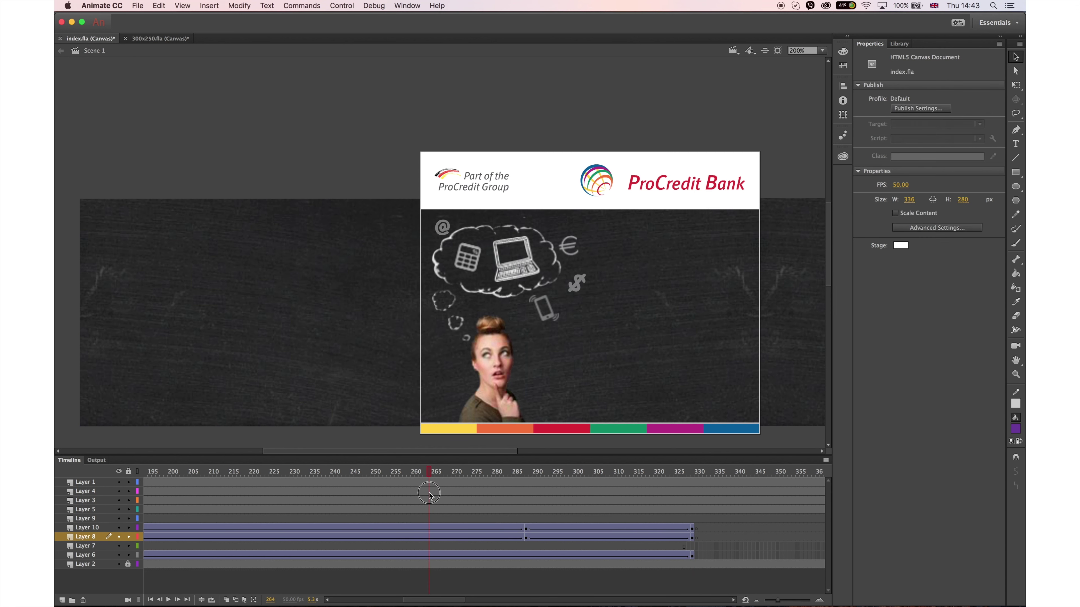
click(526, 555)
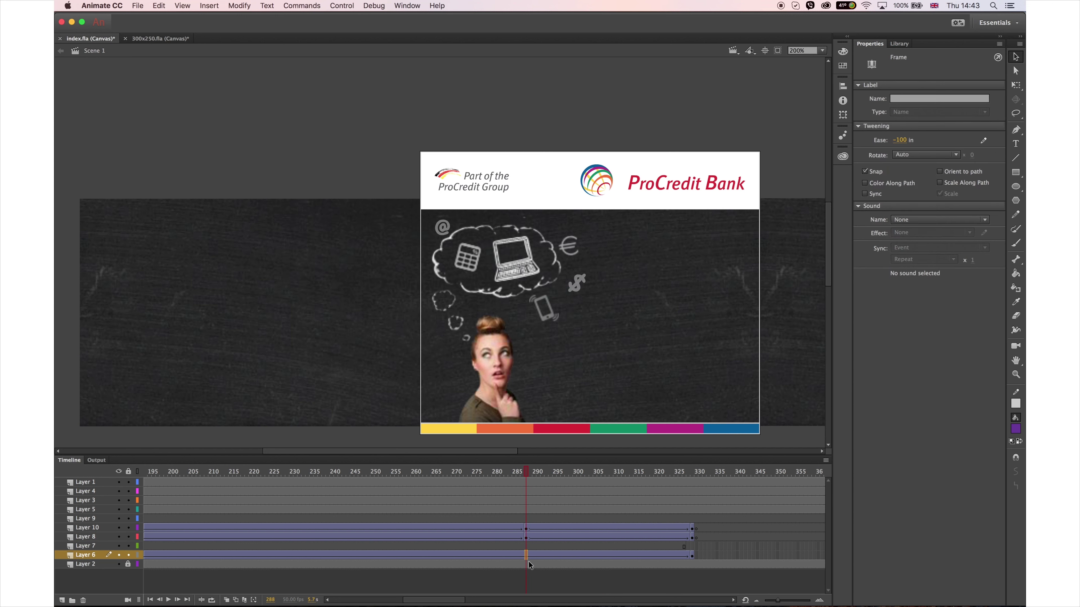
Move the blackboard, woman and thought bubble at frame 329 left by one banner width so the scene slides out
click(691, 555)
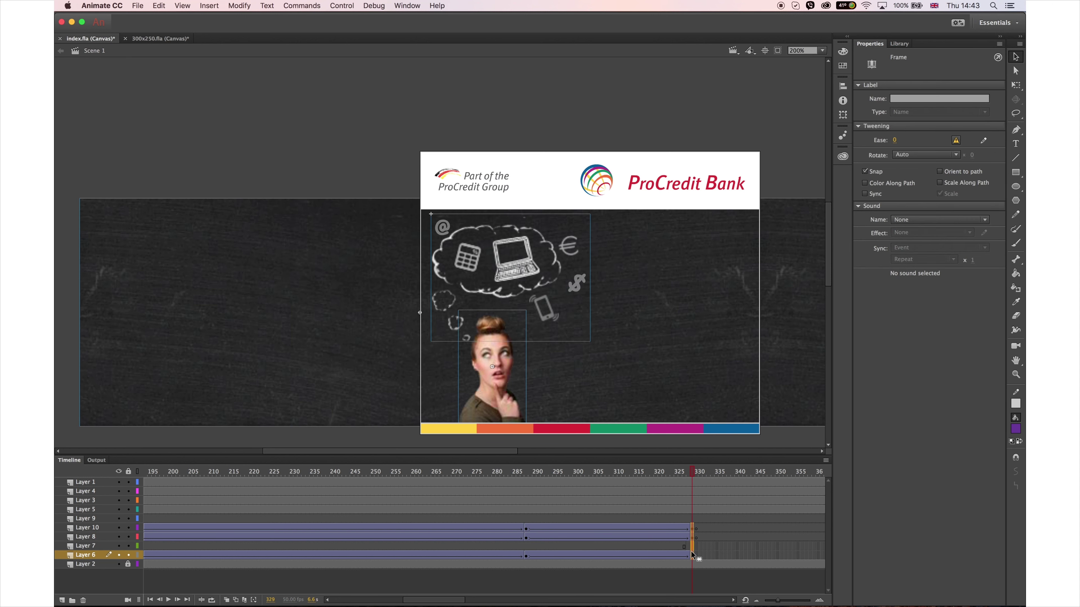
key(shift+Left)
key(shift+Left)
key(shift+Left)
key(shift+Left)
key(shift+Left)
key(shift+Left)
key(shift+Left)
key(shift+Left)
key(shift+Left)
key(shift+Left)
key(shift+Left)
key(shift+Left)
key(shift+Left)
key(shift+Left)
key(shift+Left)
key(shift+Left)
key(shift+Left)
key(shift+Left)
key(shift+Left)
key(shift+Left)
key(shift+Left)
key(shift+Left)
key(shift+Left)
key(shift+Left)
key(shift+Left)
key(shift+Left)
key(shift+Left)
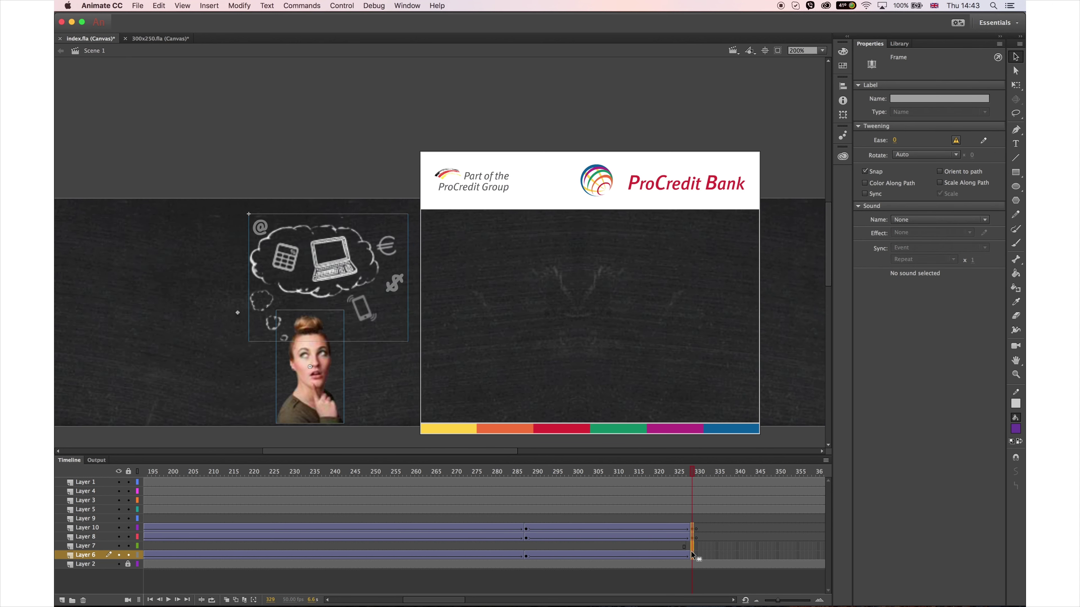
key(shift+Left)
key(shift+Left)
key(shift+Left)
key(shift+Left)
key(shift+Left)
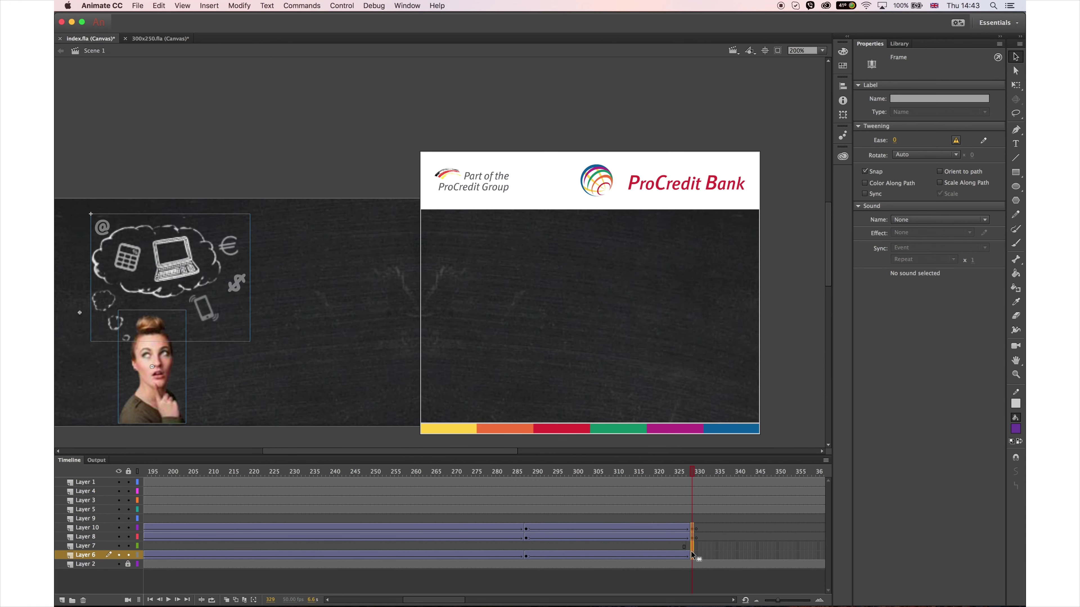
key(super+1)
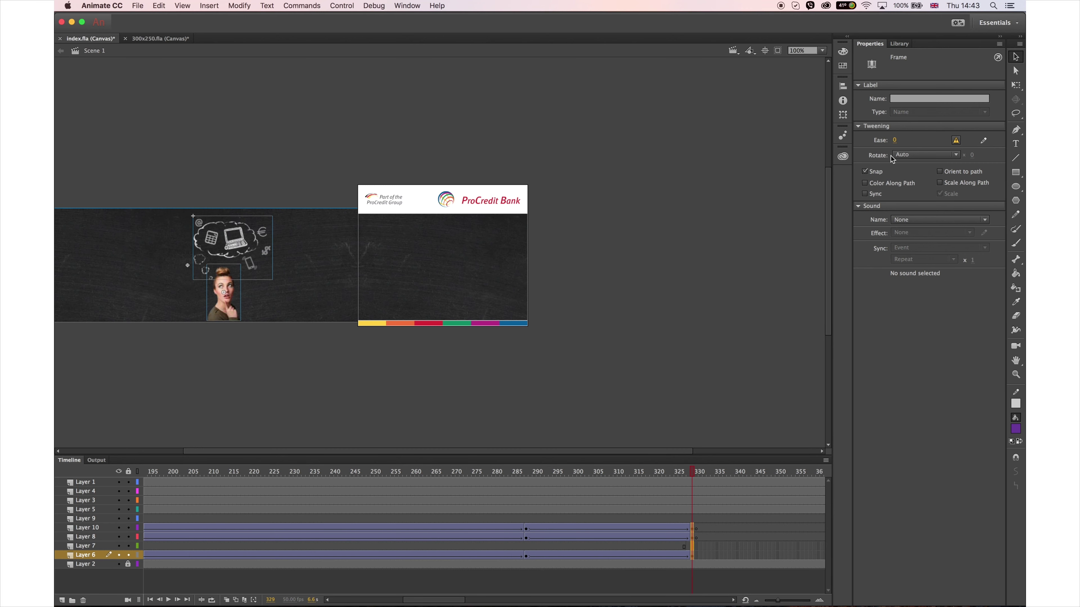
Set the tween ease at frame 288 to 100 out on Layers 10, 8 and 6
click(528, 529)
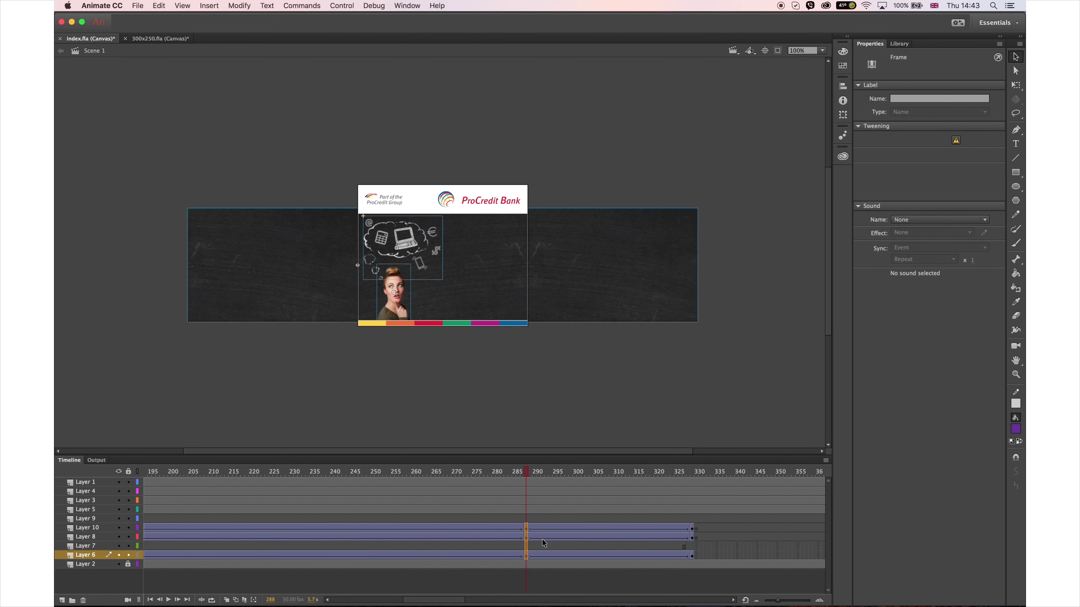
shift+click(527, 538)
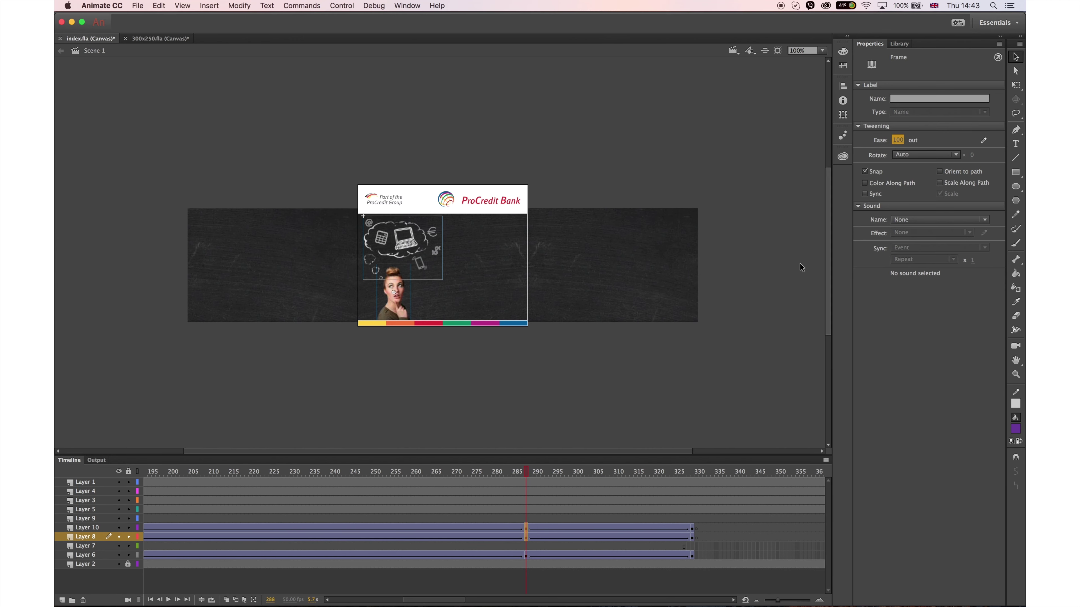
click(527, 555)
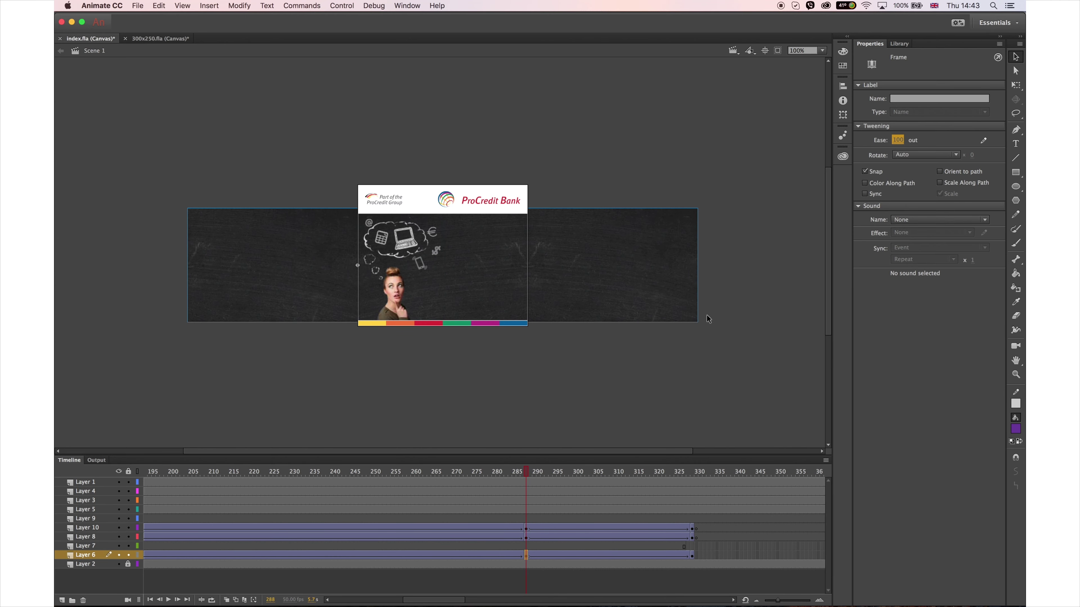
Scrub through the main timeline to review the blackboard's slide transitions
drag(528, 472, 669, 465)
drag(452, 601, 366, 604)
drag(240, 472, 744, 472)
drag(687, 491, 891, 511)
drag(249, 555, 304, 555)
drag(411, 597, 467, 598)
Insert a keyframe at frame 379 on Layer 6 to continue the blackboard tween beyond frame 329
drag(416, 472, 407, 555)
click(408, 555)
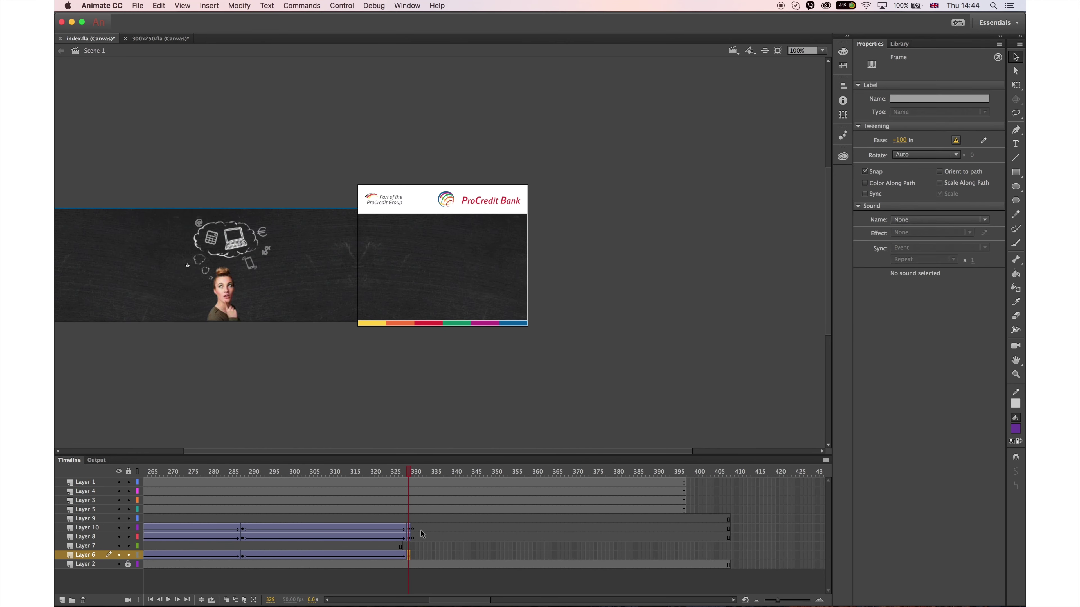
click(611, 555)
key(F6)
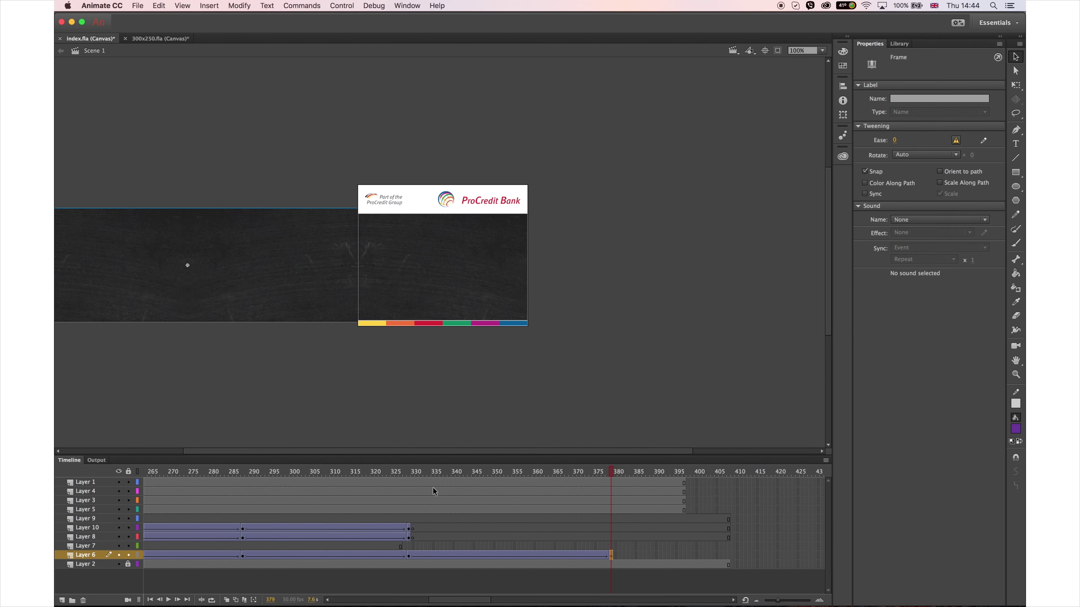
Add a layer above Layer 10 starting at frame 288 and import woman_2.png to the stage for the storyboard's third scene
click(243, 528)
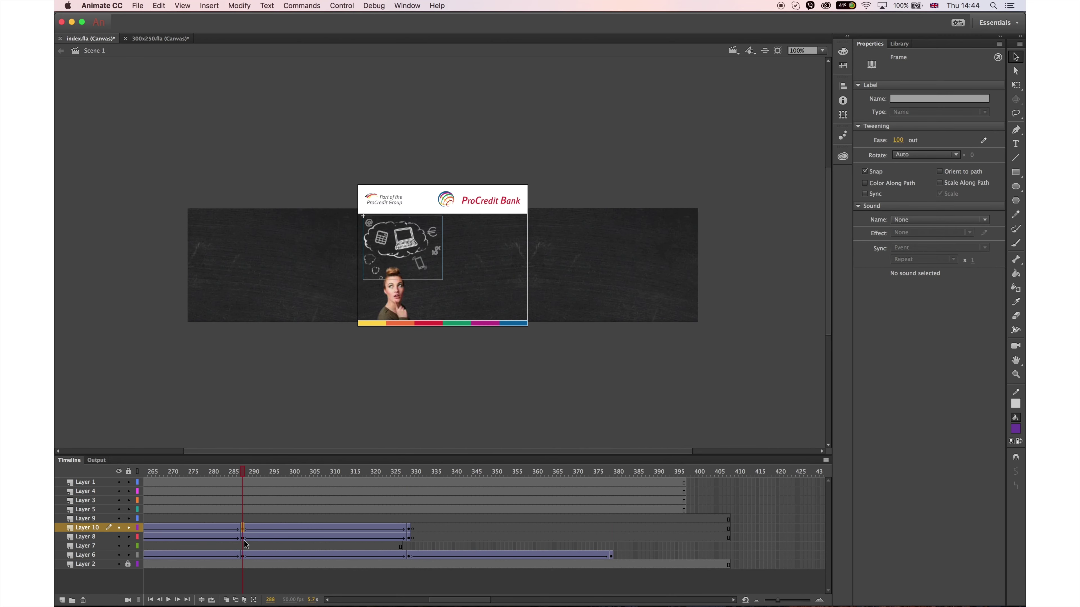
click(62, 601)
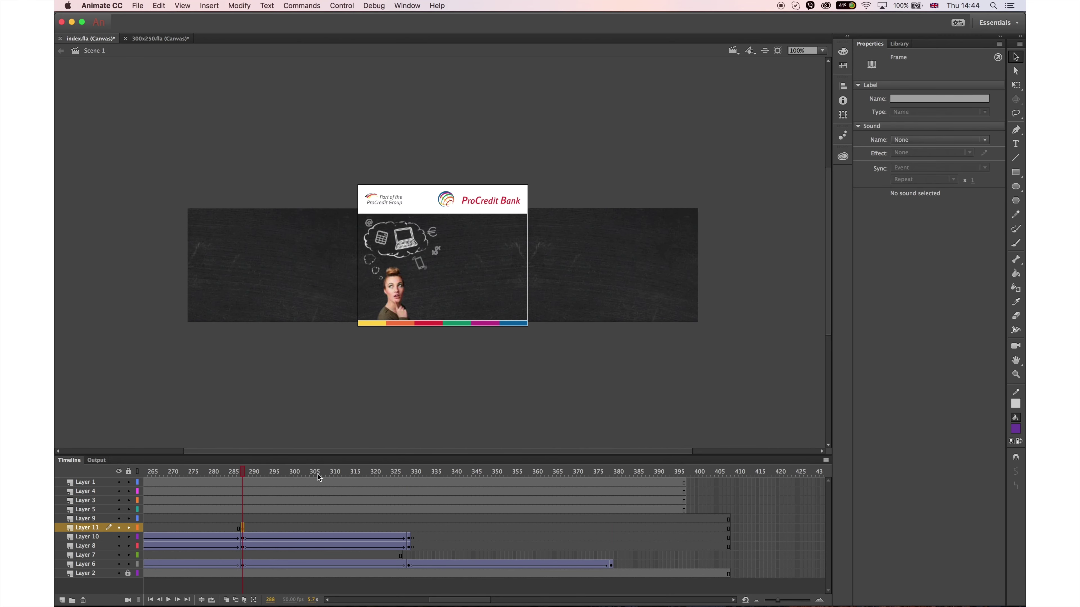
key(super+Tab)
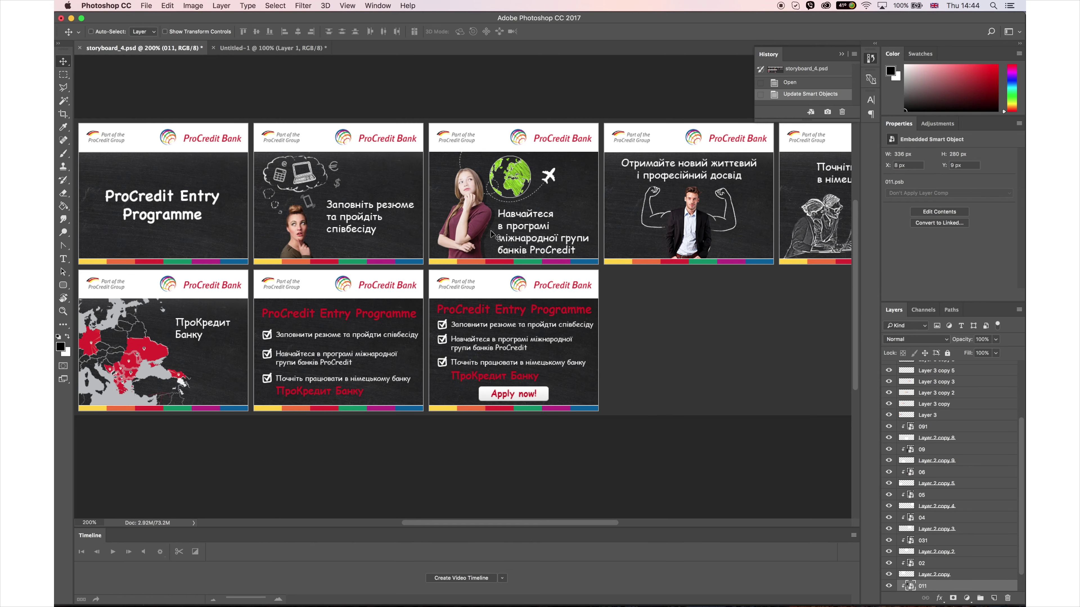
key(super+Tab)
click(139, 6)
mouse_move(170, 134)
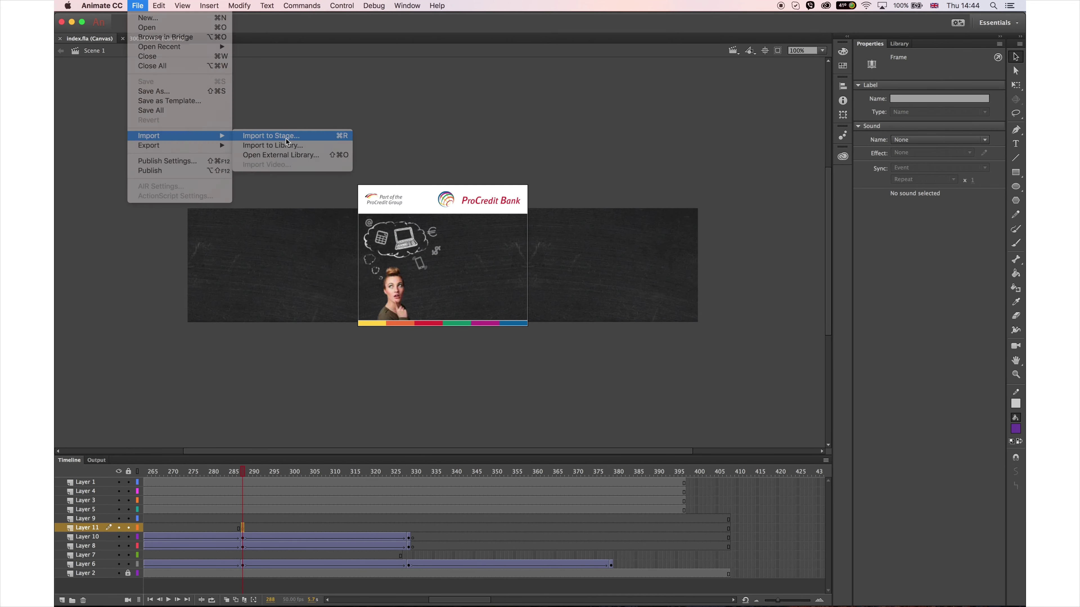
click(263, 134)
double_click(641, 295)
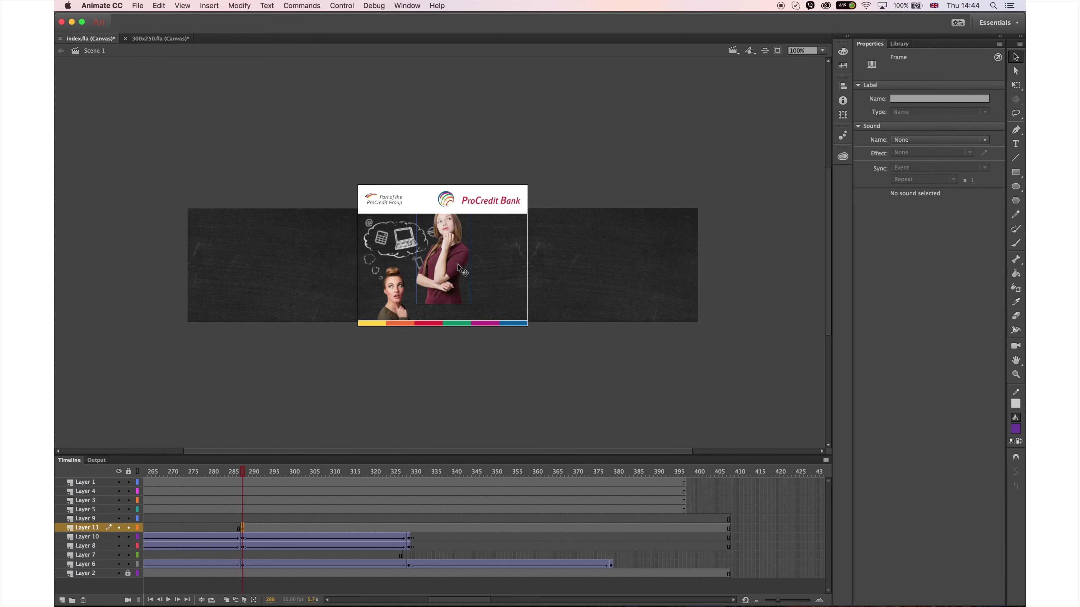
Position the woman_2.png image at the banner's lower left, with Y at 89, matching the third storyboard scene in Photoshop
click(496, 528)
drag(426, 283, 389, 299)
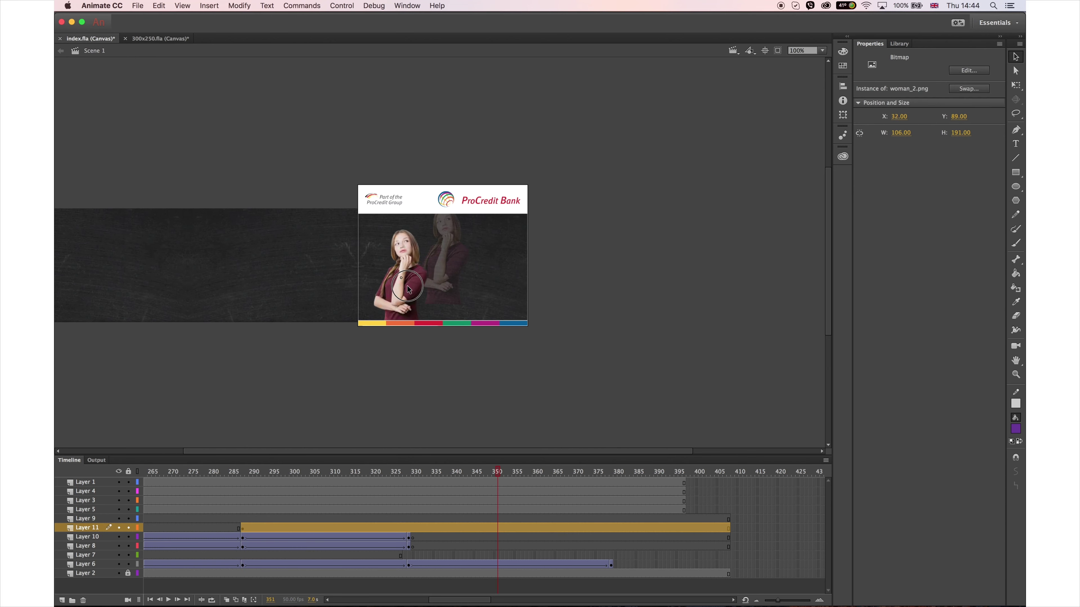
key(super+Tab)
key(super+Tab)
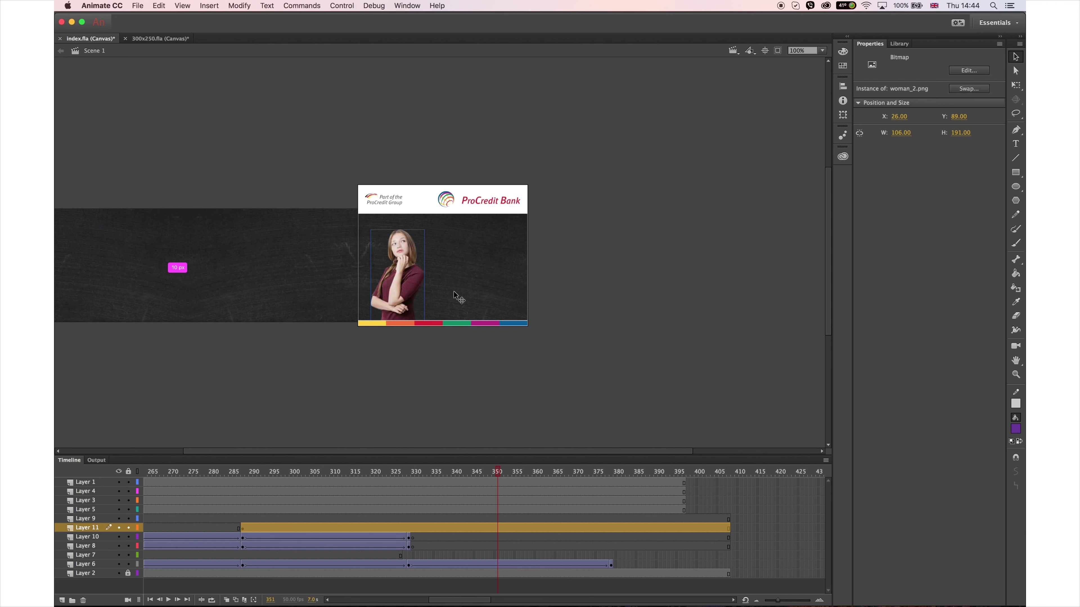
key(super+Tab)
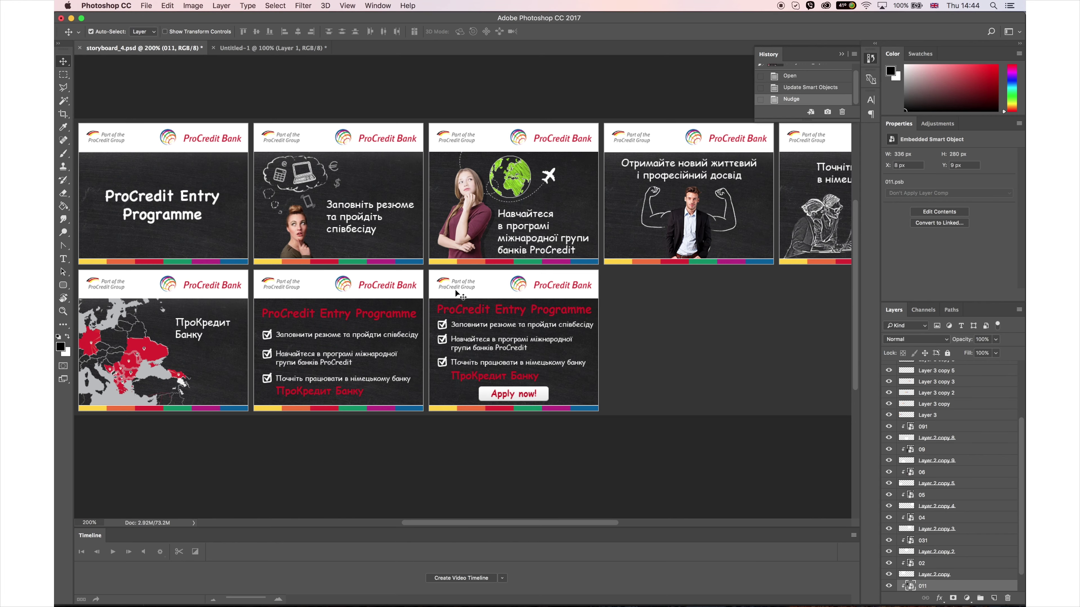
key(super+Tab)
Switch to Photoshop and open the second storyboard scene's smart object, 02.psb, to examine its text
mouse_move(474, 471)
mouse_down()
mouse_move(393, 473)
mouse_move(457, 472)
mouse_up()
drag(433, 599, 419, 600)
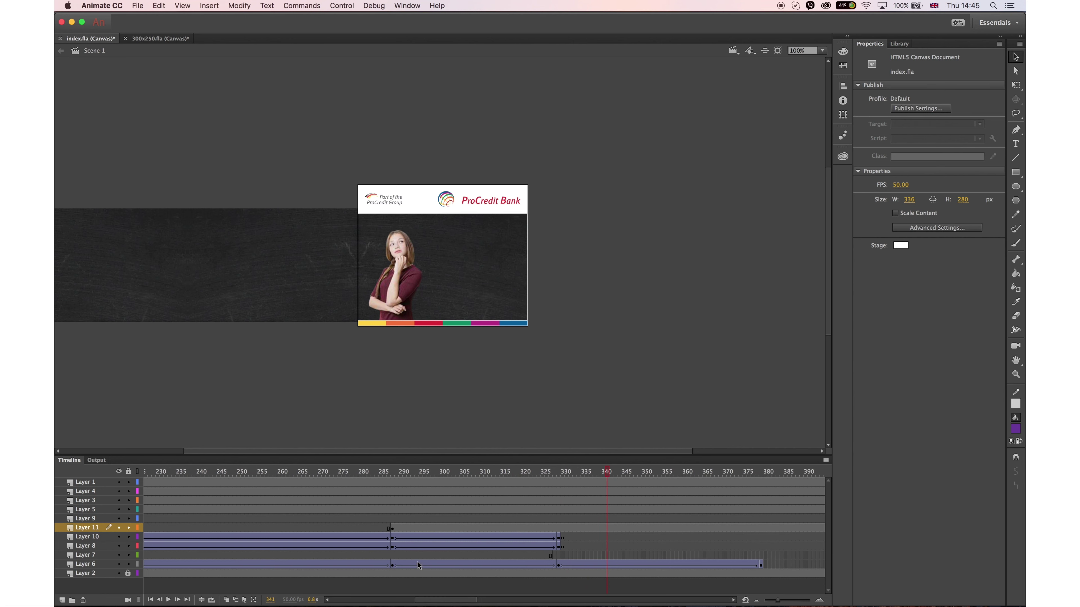
key(super+Tab)
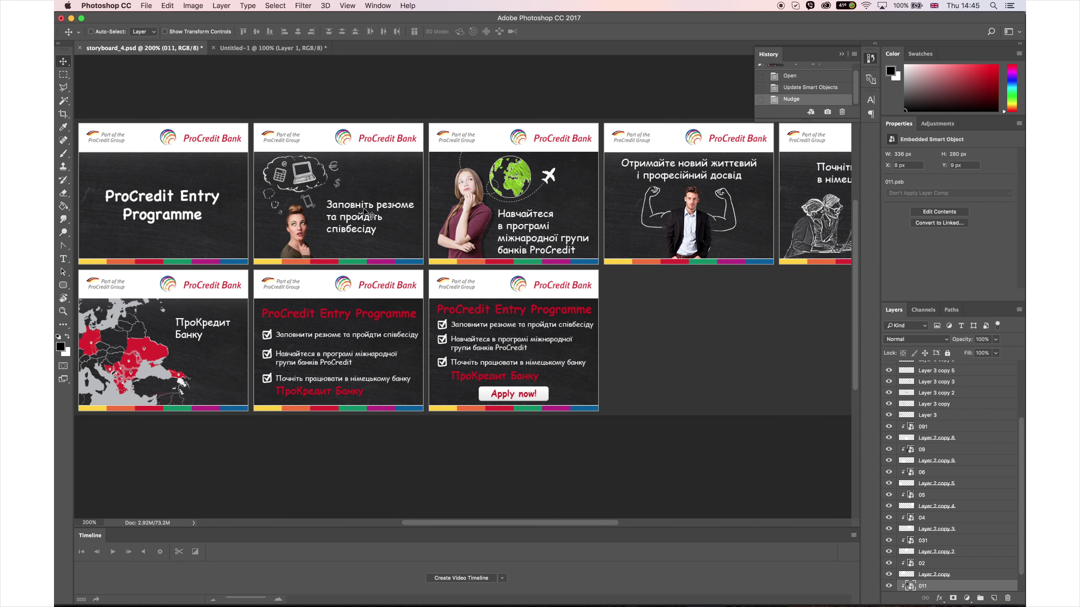
double_click(543, 368)
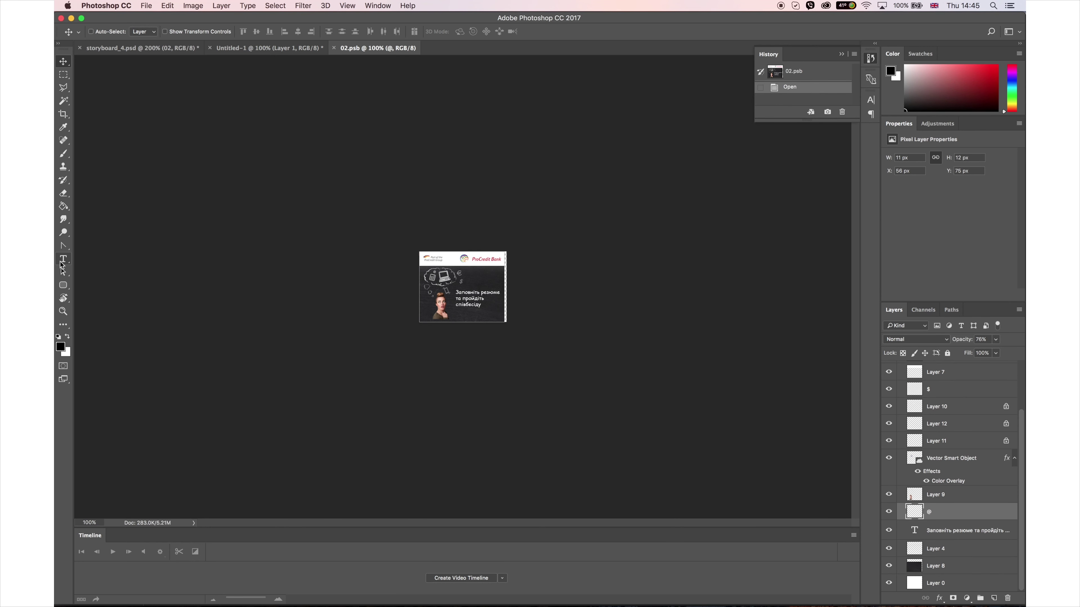
Switch back to Animate, open the thought bubble symbol from Layer 10 at frame 174 and add a layer above its icon layers
key(super+Tab)
scroll(405, 577, left, 10)
click(251, 537)
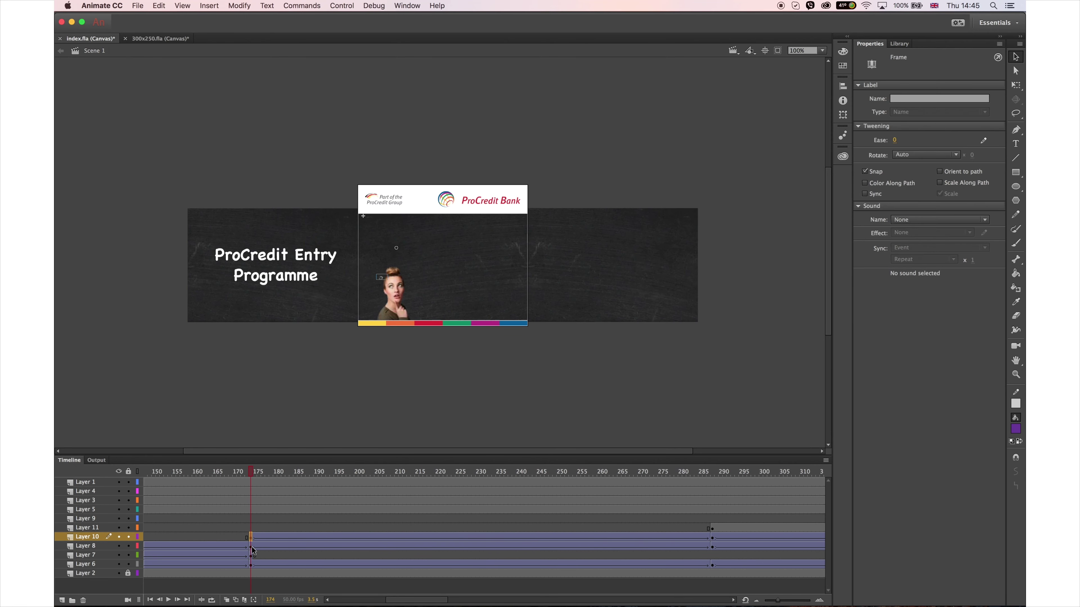
double_click(381, 277)
drag(272, 473, 356, 483)
click(62, 600)
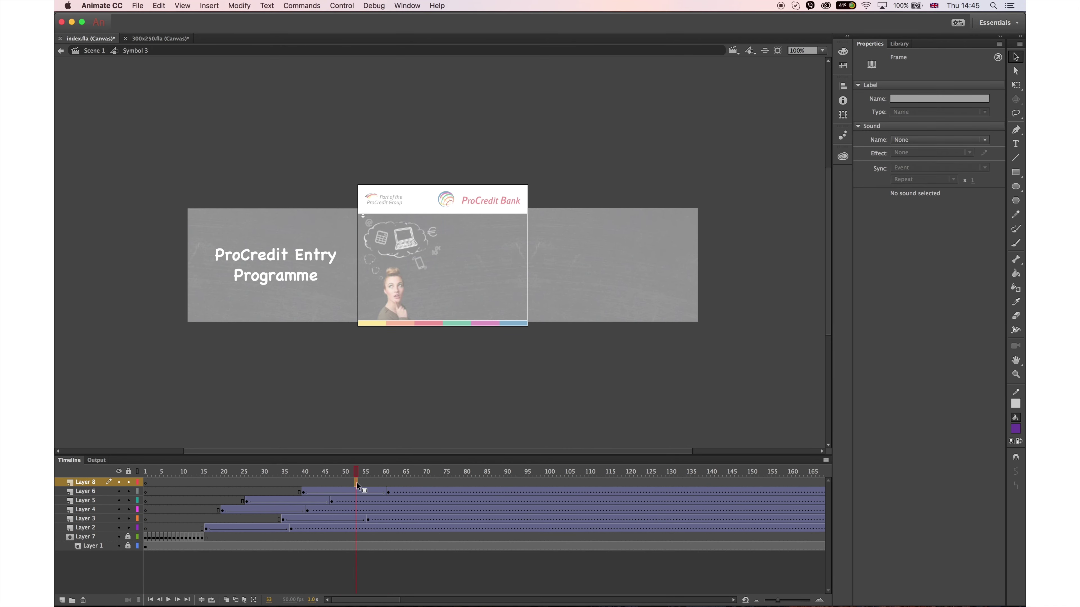
Start Layer 8's content at frame 23 and add the text "Заповніть резюме та пройдіть співбесіду" in Chalkboard below the banner
click(241, 481)
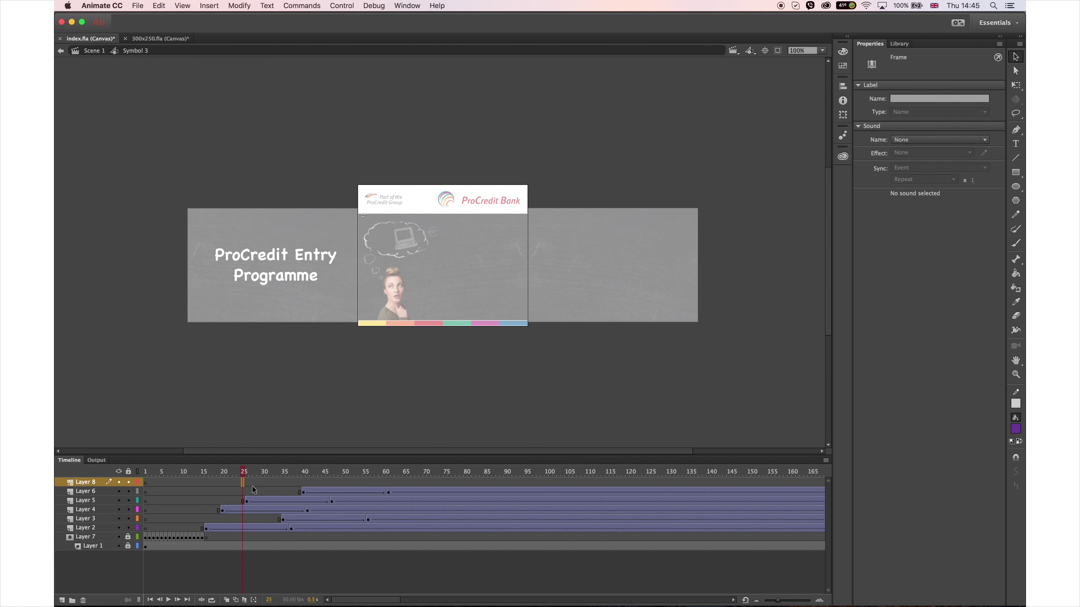
click(1015, 145)
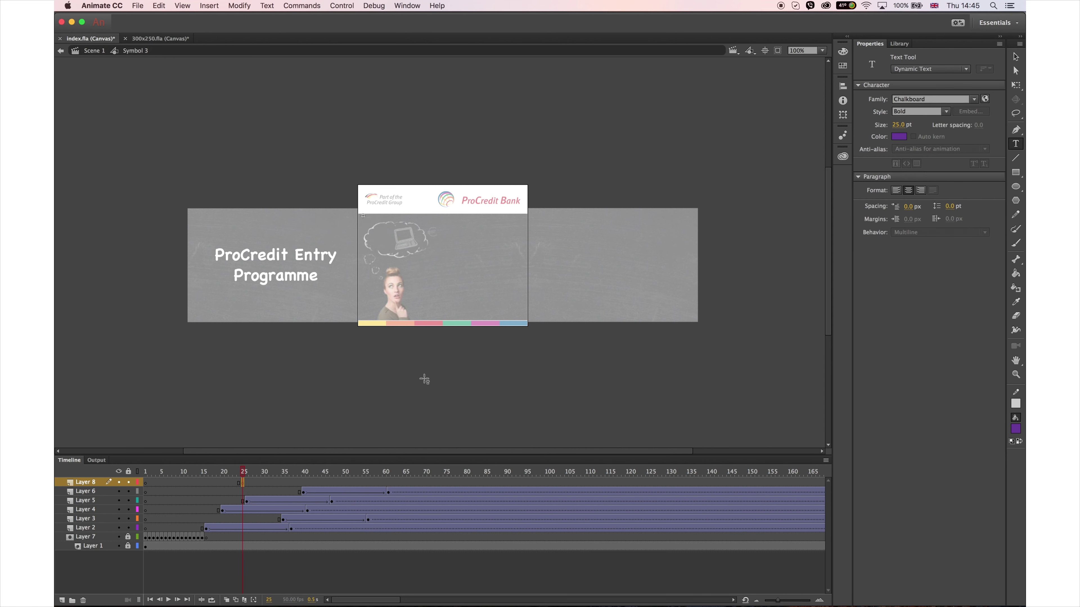
drag(242, 482, 234, 482)
click(348, 364)
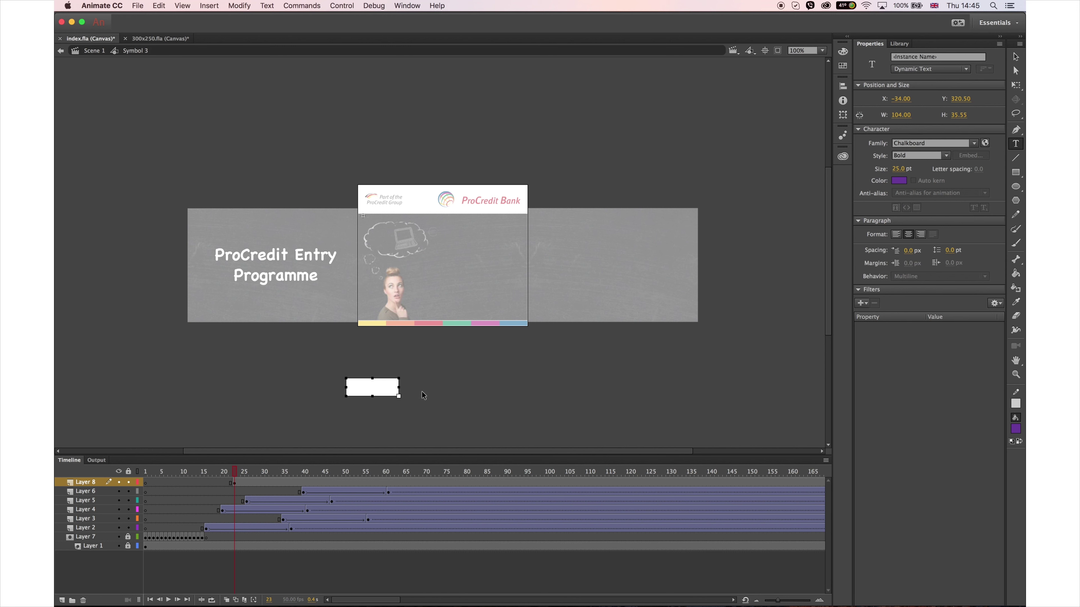
text(Заповніть резюме та пройдіть співбесіду)
drag(400, 361, 524, 361)
key(Escape)
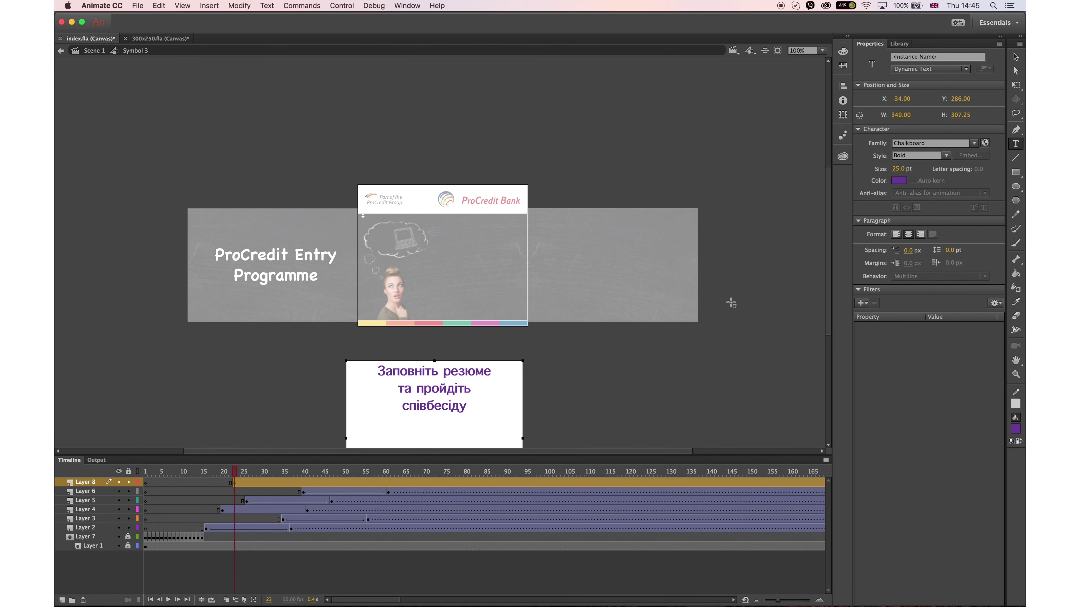
Left-align the text in Regular style and break it apart into shapes with a white fill
key(super+a)
click(896, 234)
key(v)
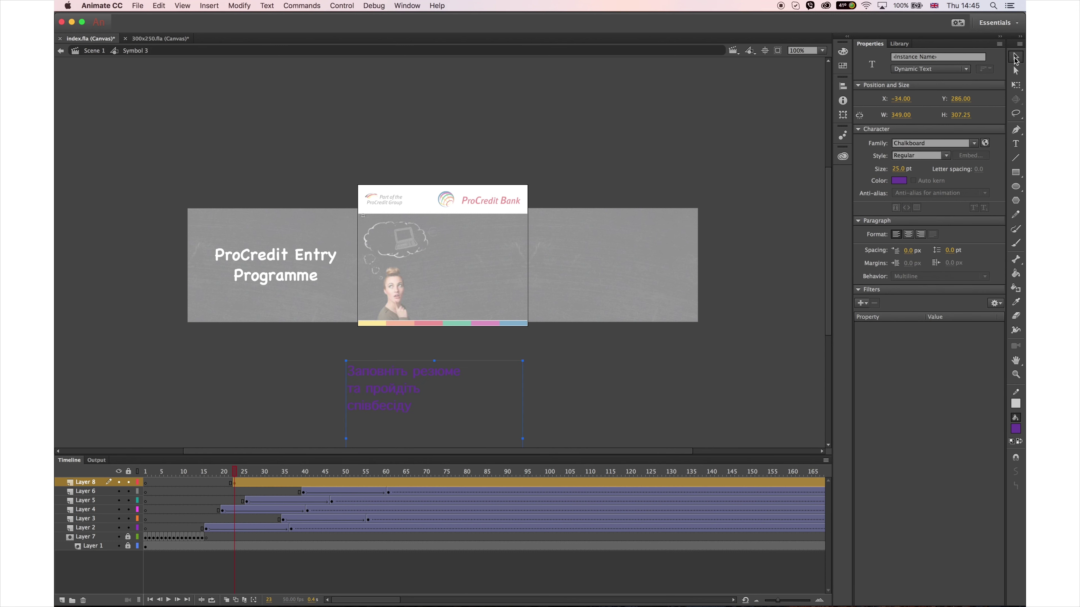
key(super+b)
key(super+b)
click(1016, 429)
click(871, 497)
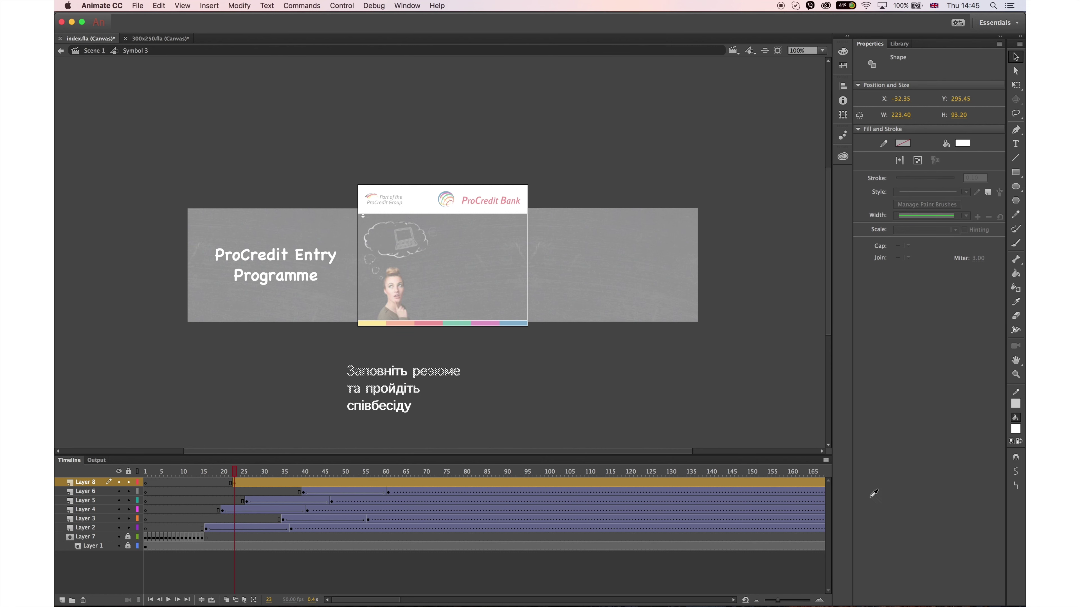
Scale the text shapes to about 177 × 74 px and place them beside the woman at about X 121, Y 90
key(super+t)
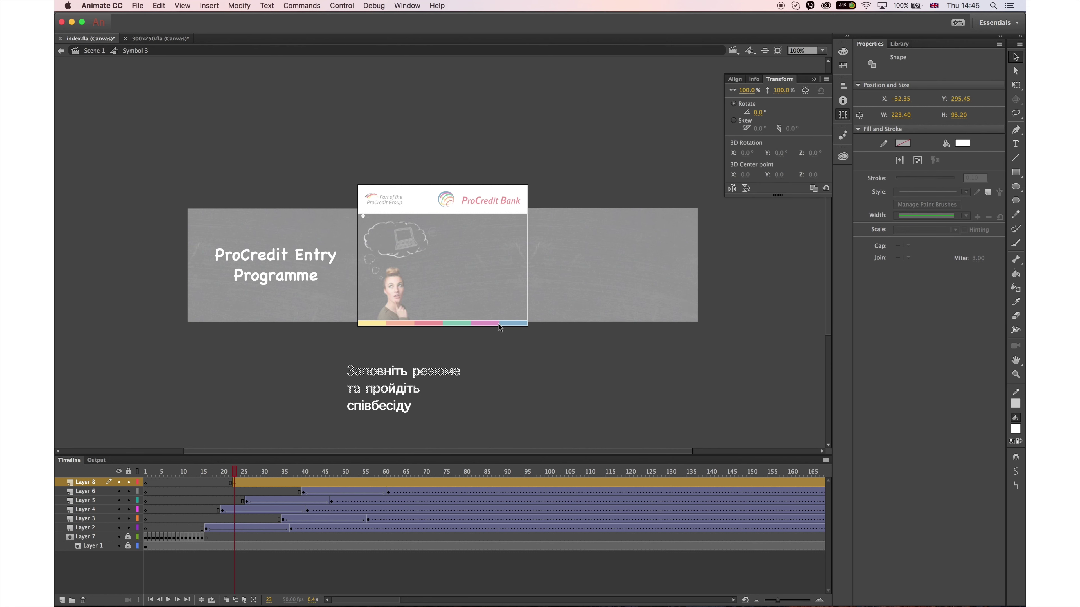
key(super+t)
drag(486, 348, 280, 432)
key(q)
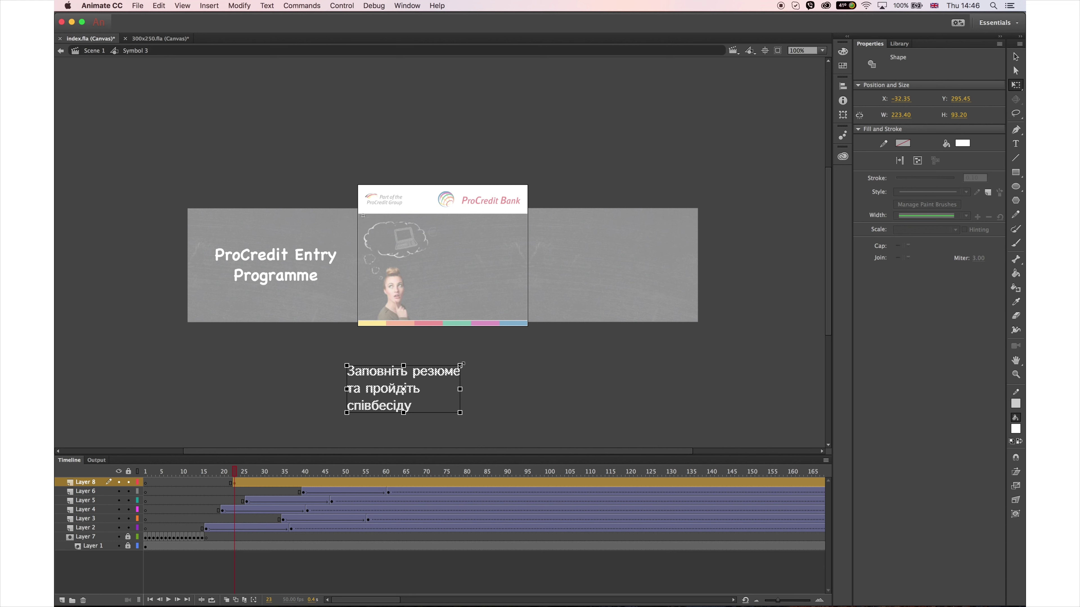
drag(462, 365, 467, 269)
click(1016, 56)
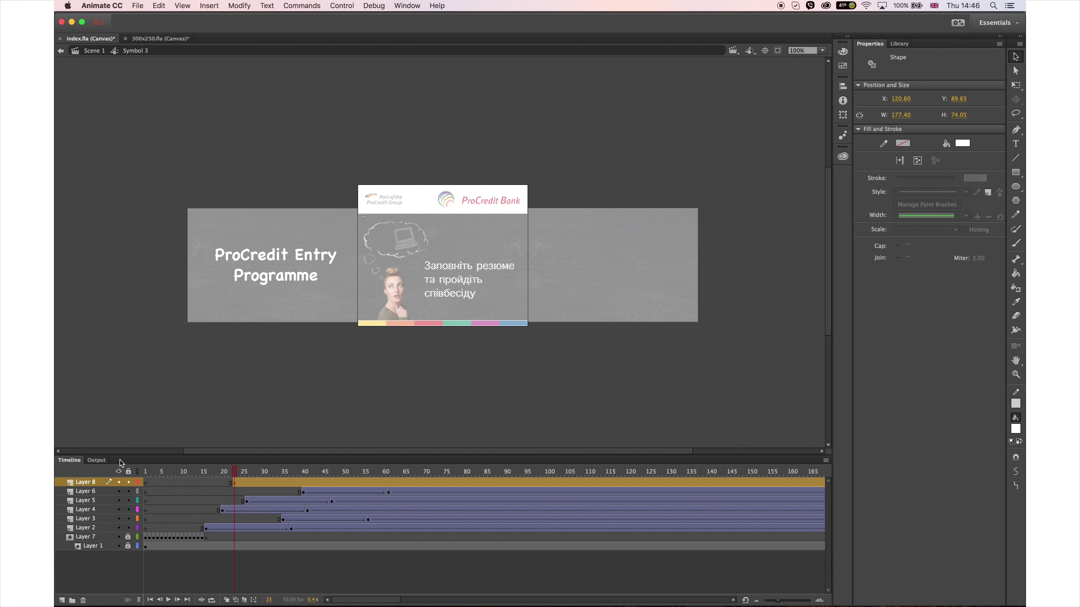
Lock all layers except Layer 8 and cut the text's second and third lines from it
click(128, 471)
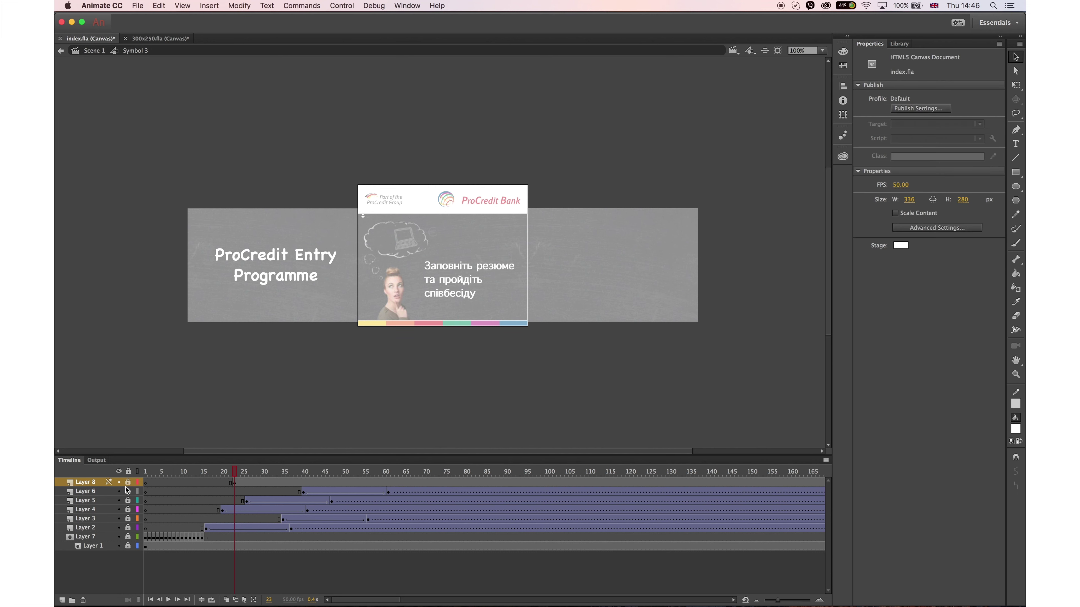
click(128, 482)
drag(373, 358, 521, 275)
key(Delete)
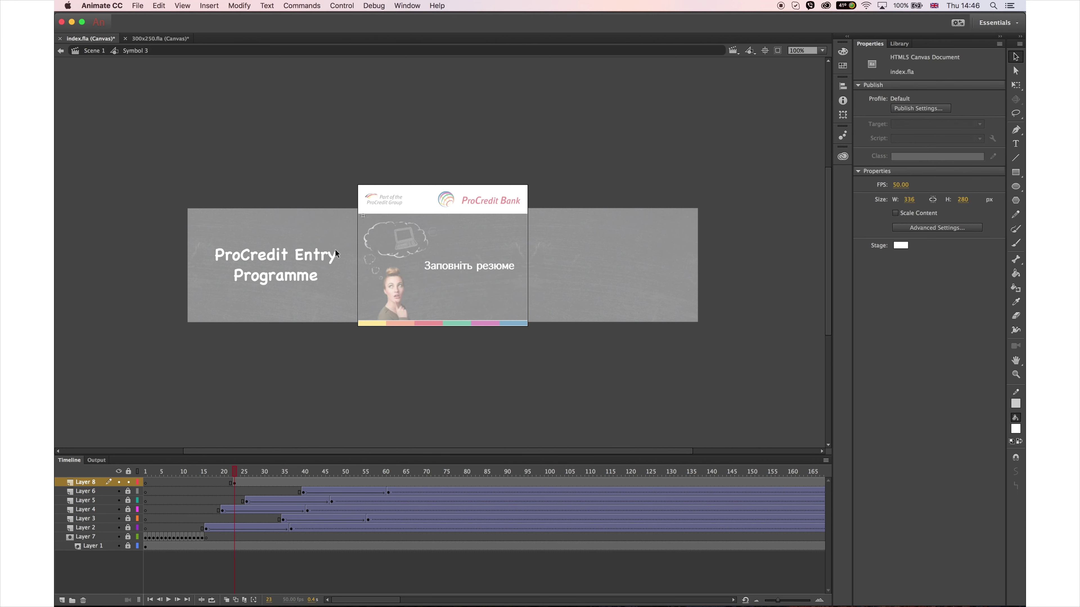
Add two layers above Layer 8 and paste the second text line in place on Layer 9 and the third on Layer 10 at frame 23
click(62, 601)
click(62, 601)
click(235, 491)
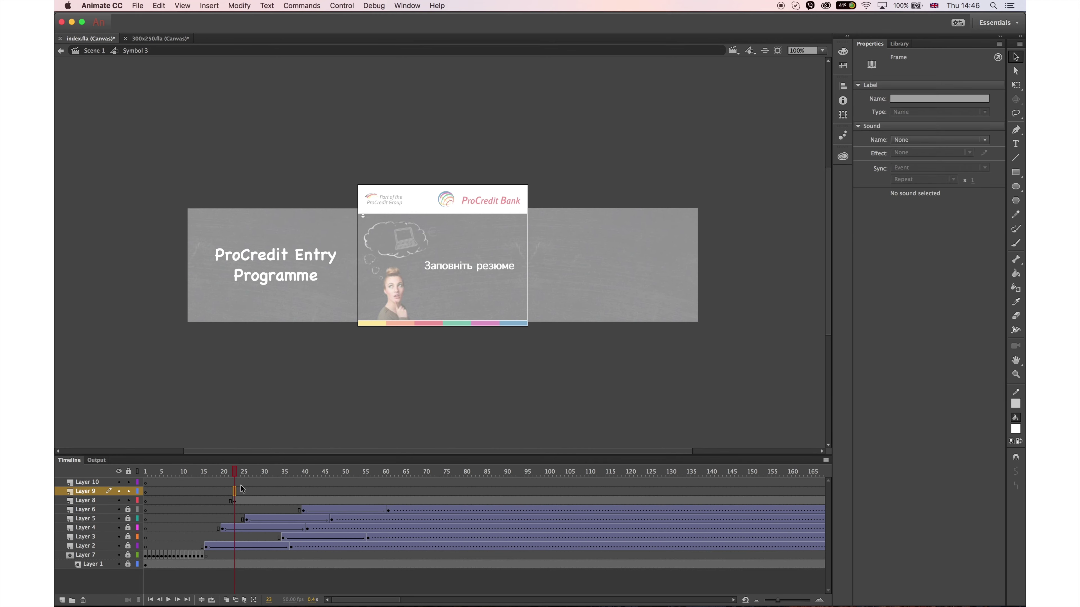
right_click(482, 389)
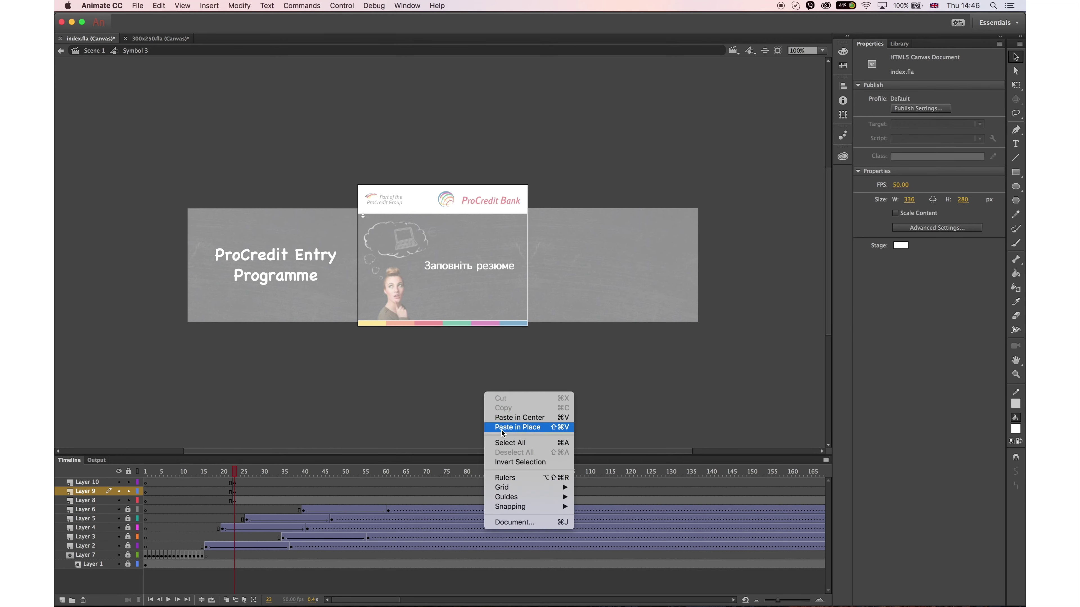
click(510, 424)
drag(380, 352, 504, 297)
key(Delete)
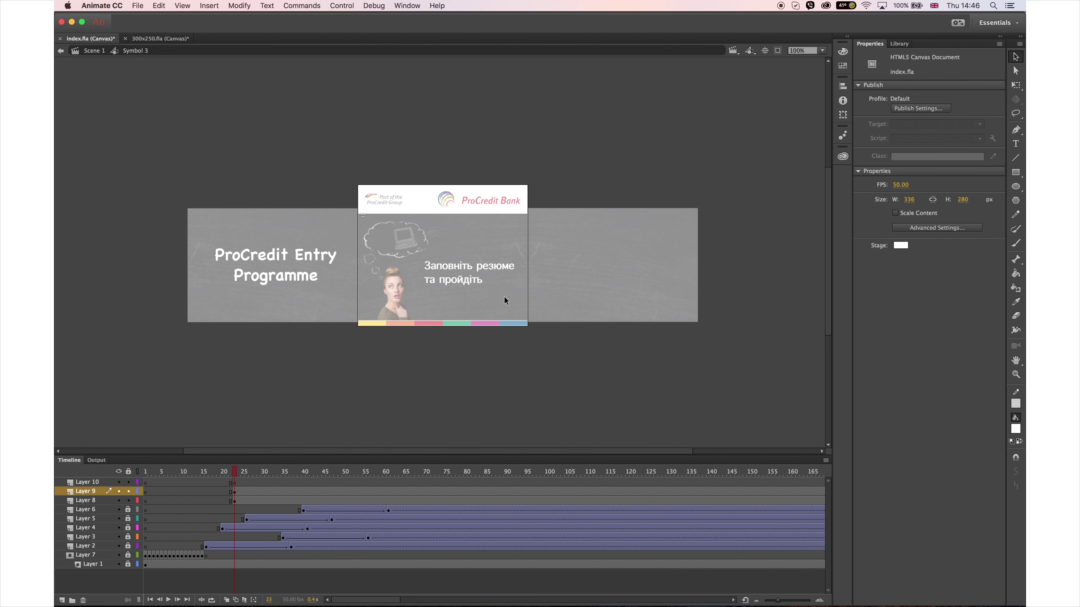
click(235, 484)
right_click(395, 387)
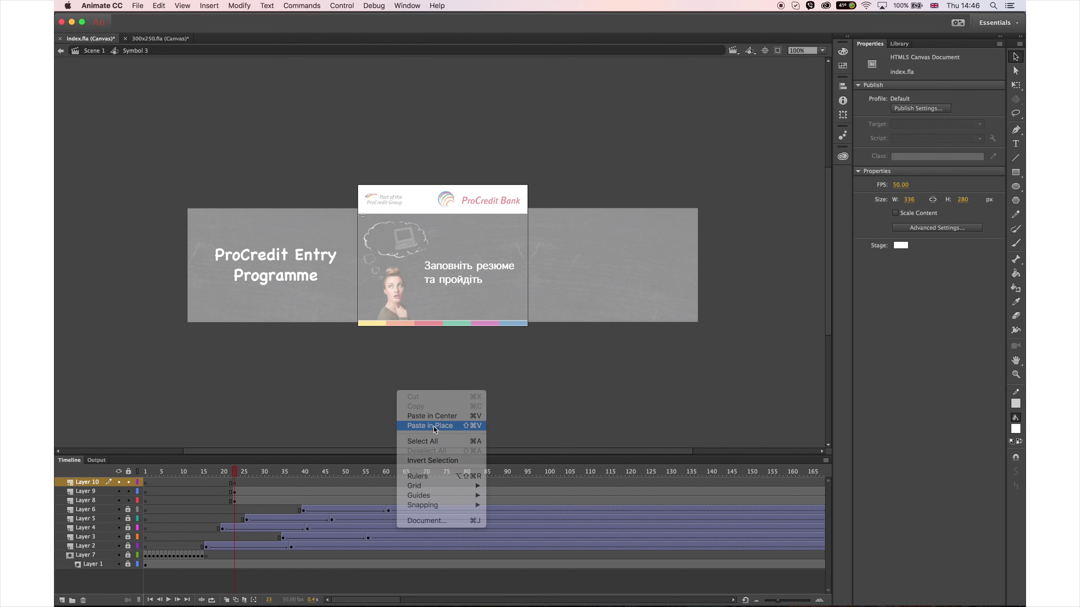
click(408, 422)
drag(253, 502, 303, 483)
right_click(285, 491)
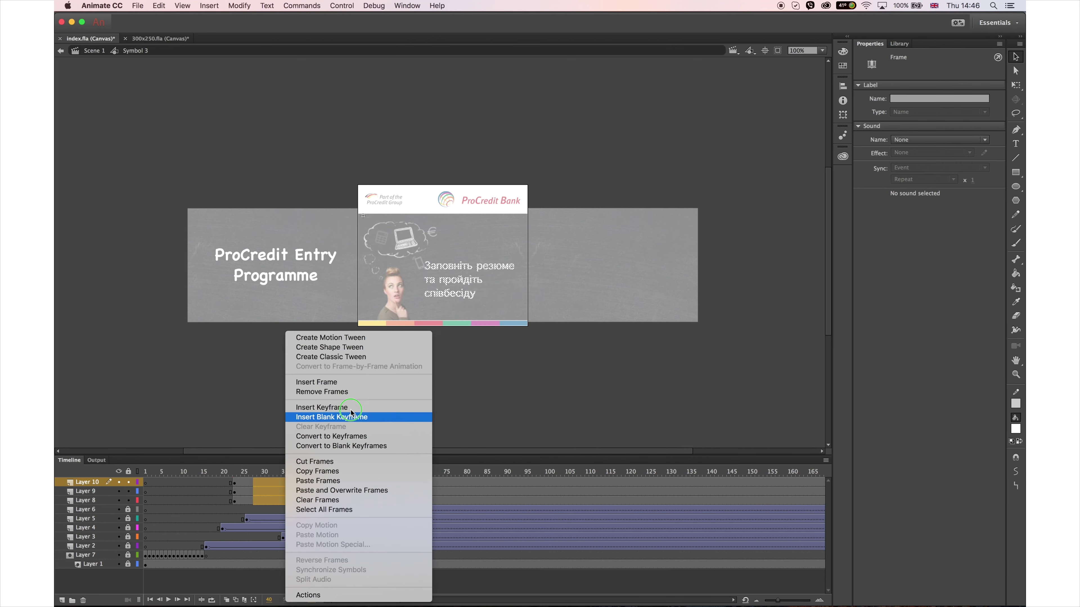
click(353, 355)
key(super+z)
key(super+z)
key(super+z)
key(super+z)
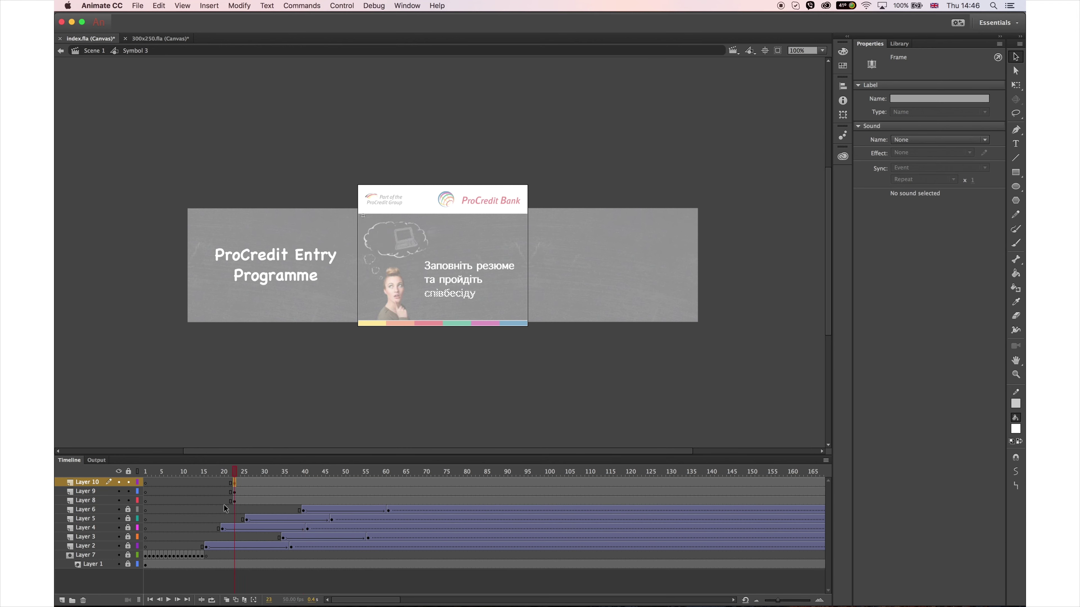
Add a new layer above each of the three text-line layers and give each a blank keyframe at frame 23
click(62, 600)
click(233, 492)
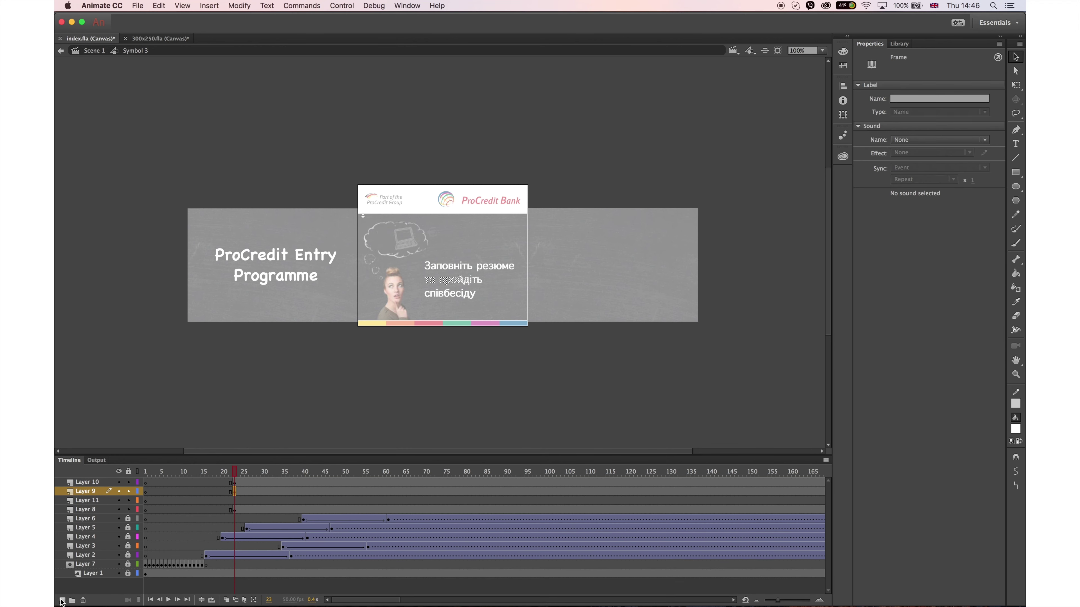
click(61, 600)
click(235, 483)
click(61, 600)
click(236, 518)
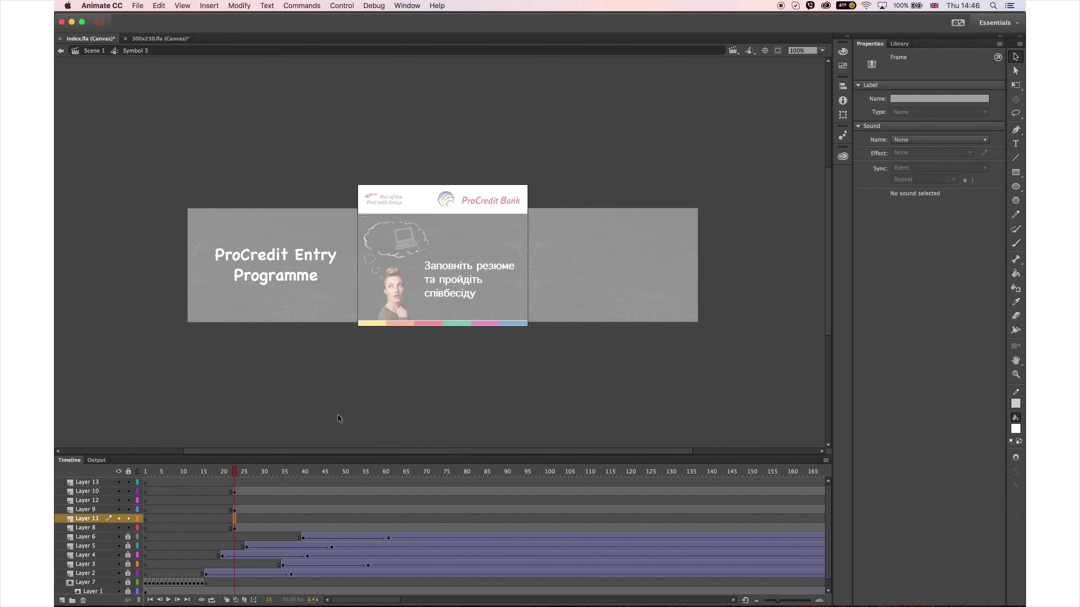
key(F7)
click(235, 501)
key(F7)
click(235, 481)
key(F7)
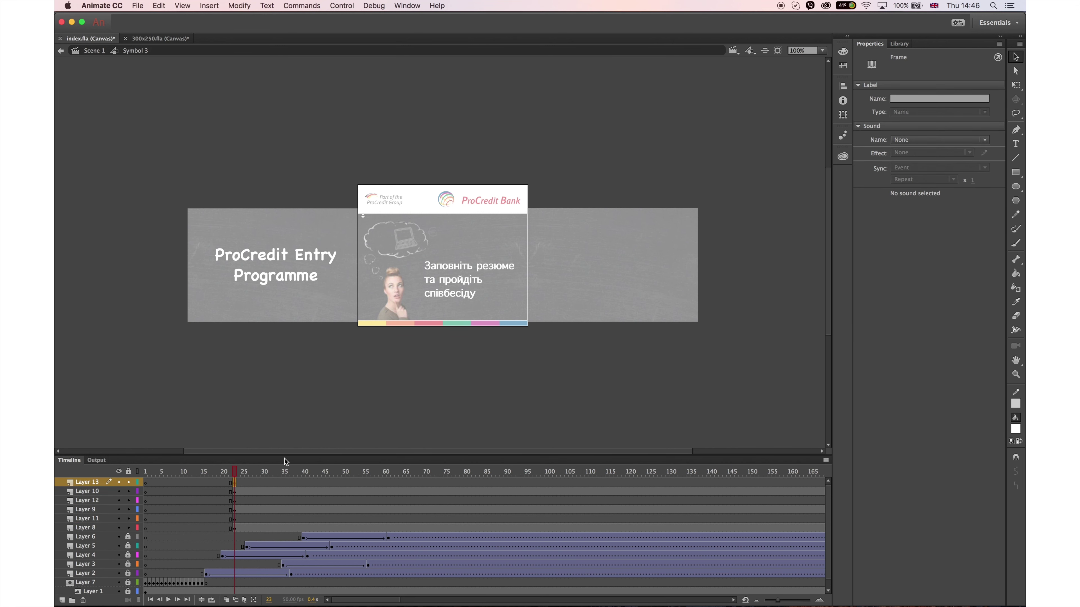
Draw a white outline-free rectangle about 190 × 36 px over the first text line on Layer 13, and reorder Layer 13 directly above Layer 8
click(1015, 173)
drag(421, 257, 518, 274)
click(1015, 56)
click(517, 271)
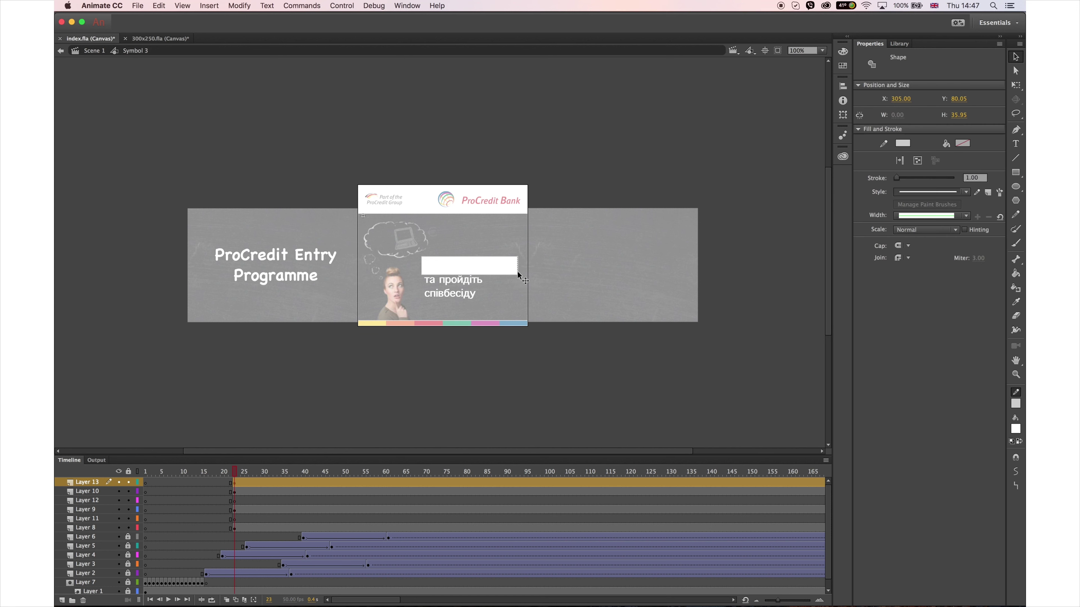
click(498, 266)
drag(104, 488, 102, 522)
click(96, 509)
drag(107, 482, 107, 481)
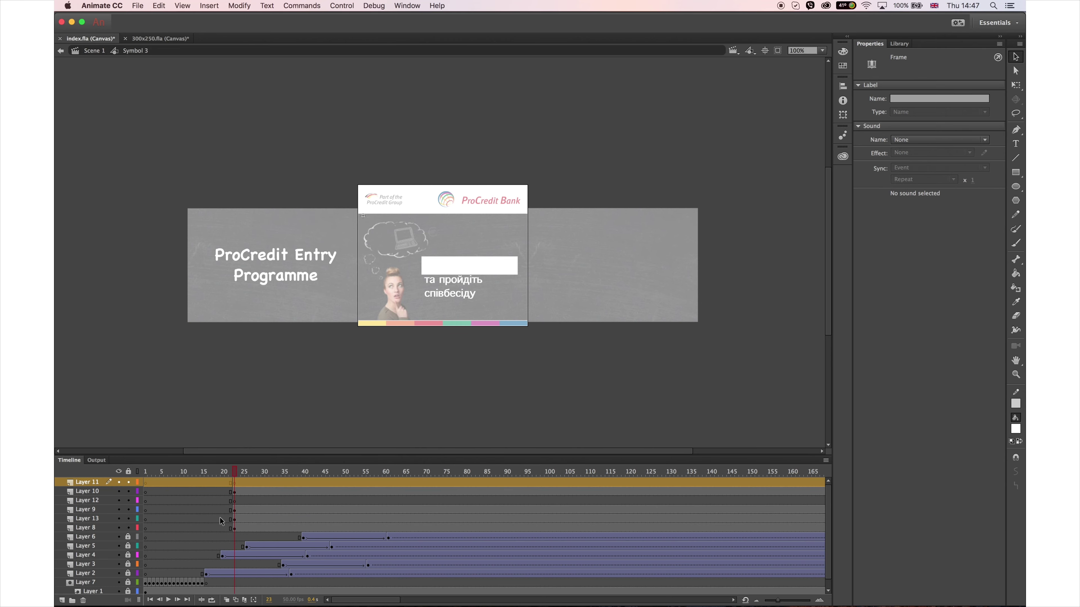
Classic-tween Layer 13's rectangle from frame 23 to 43, starting just left of the first text line and ending over it
click(253, 518)
right_click(273, 519)
click(340, 357)
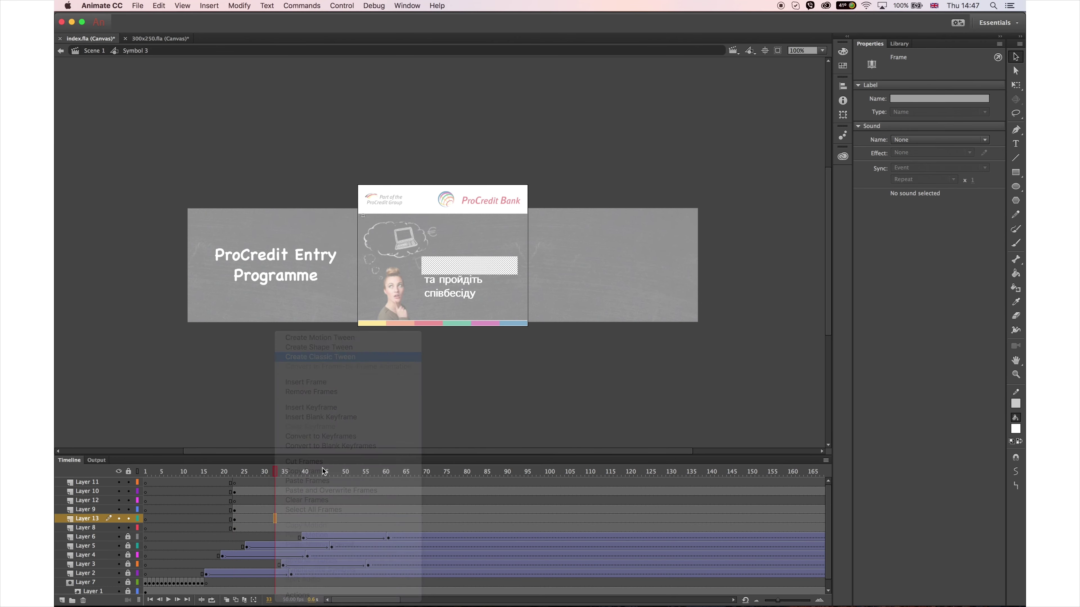
click(305, 519)
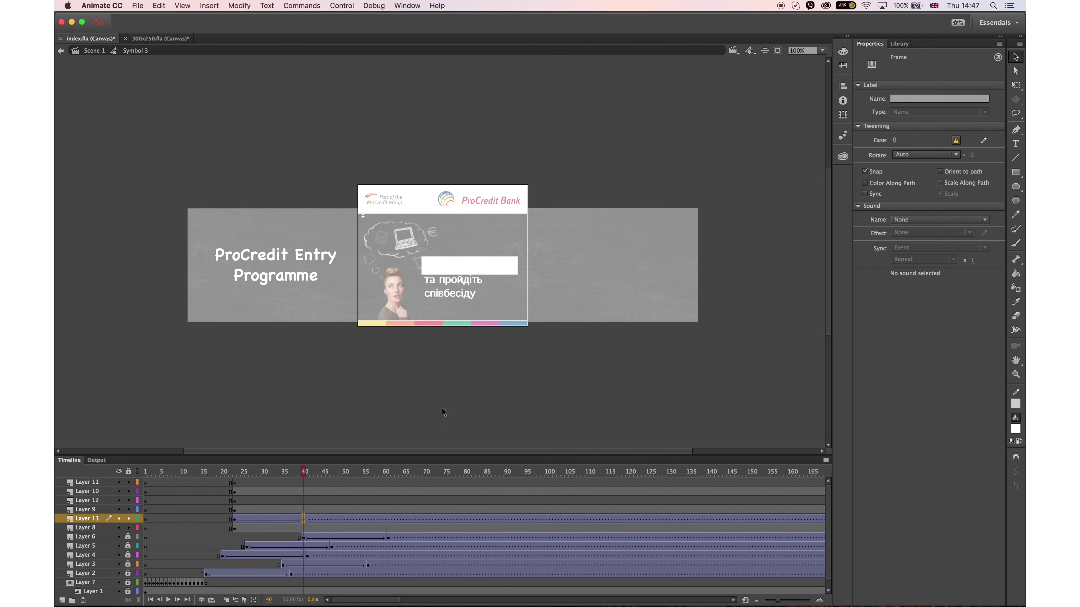
key(F6)
drag(302, 519, 315, 519)
click(237, 522)
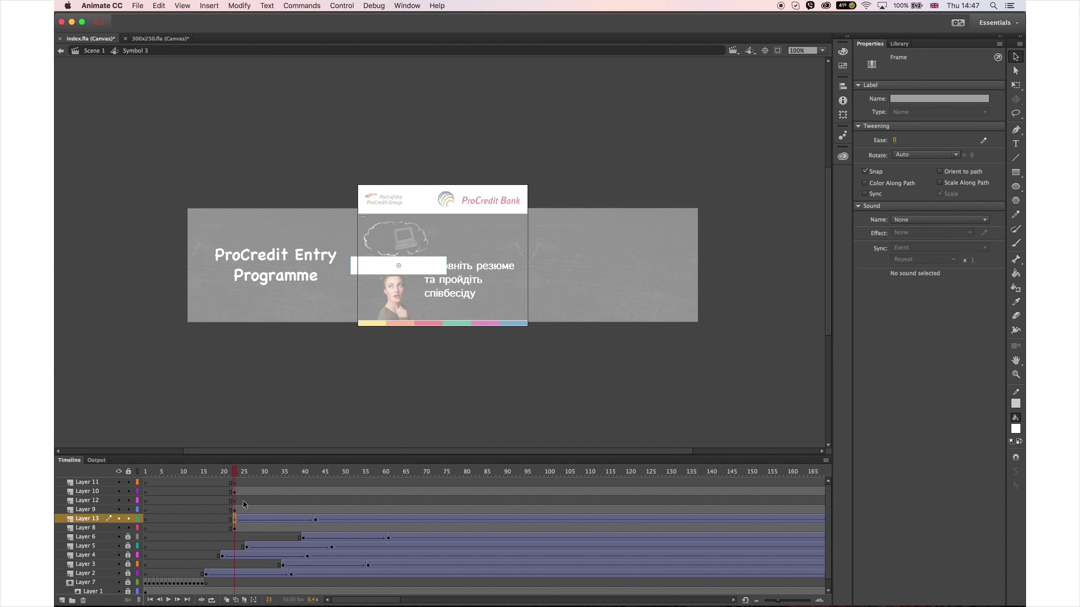
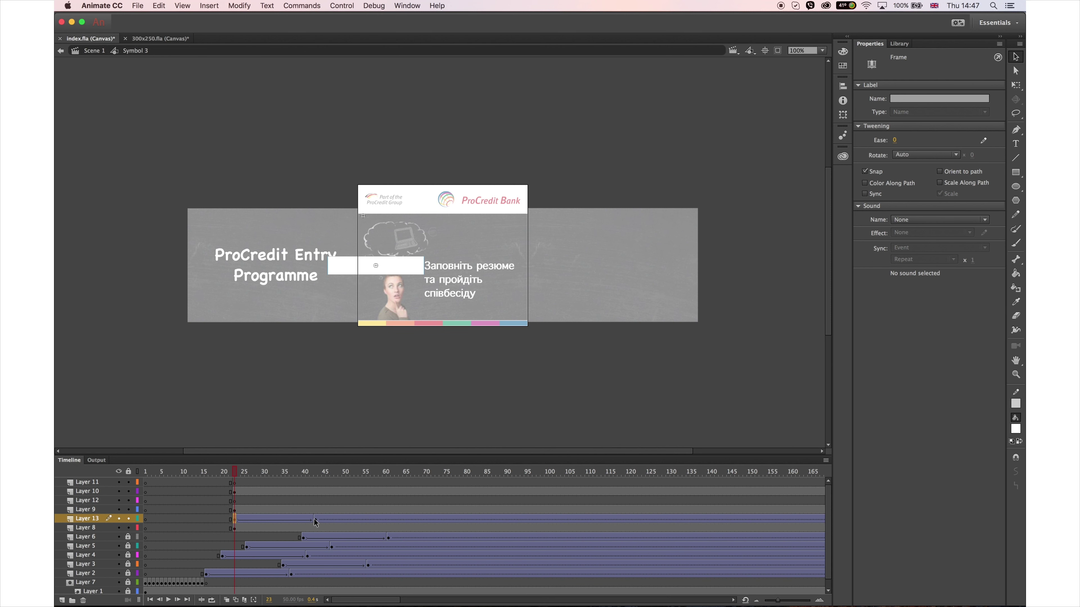
Copy the rectangle to Layer 12 at frame 23, place it over the second text line at X 141, Y 124, and classic-tween it to frame 43
click(315, 519)
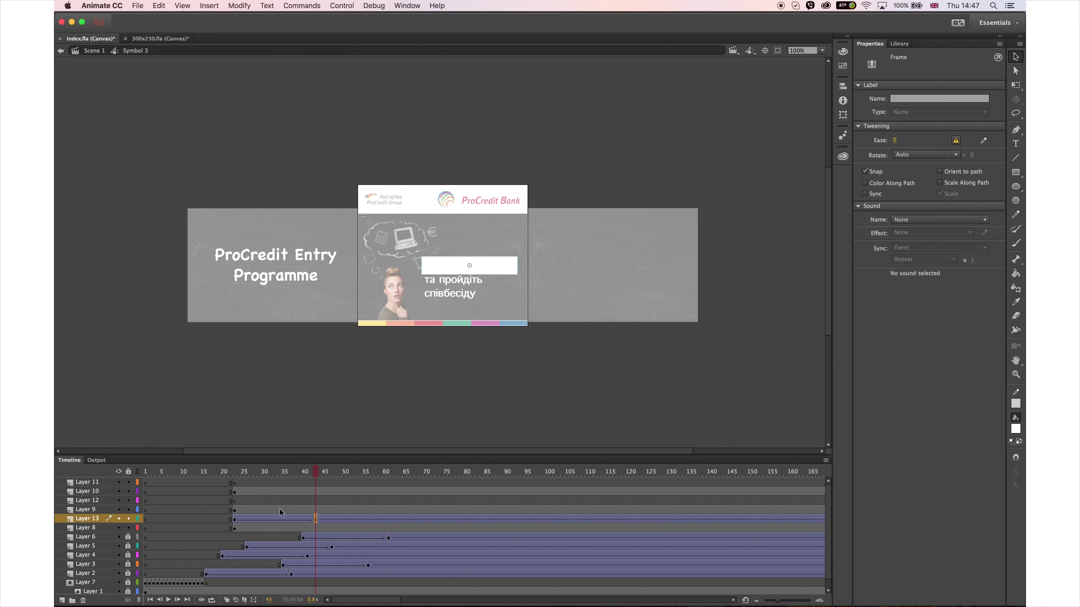
click(237, 502)
right_click(359, 384)
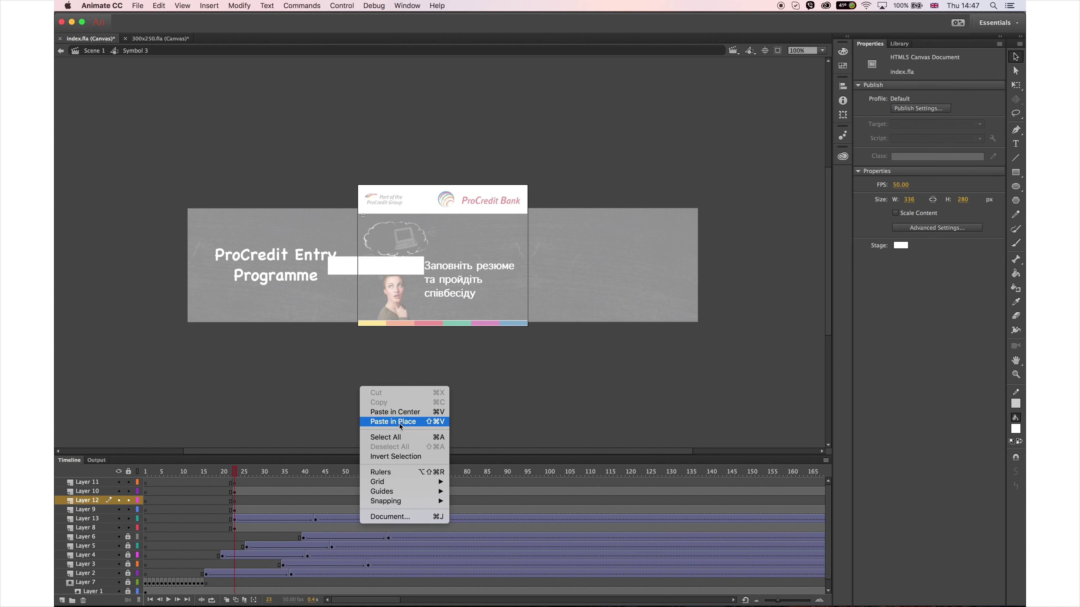
click(400, 421)
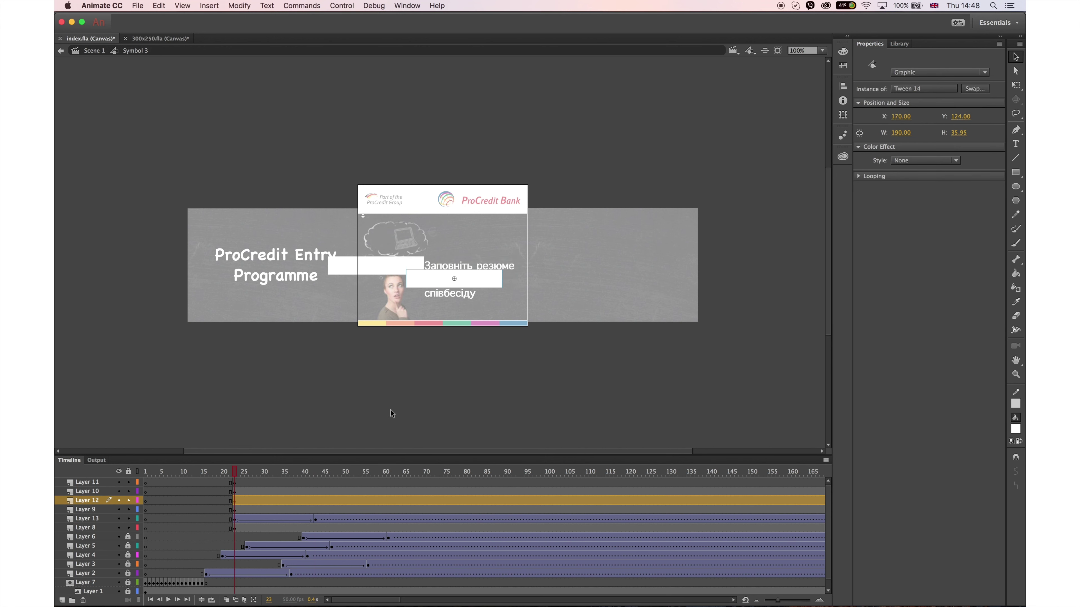
key(shift+Left)
key(shift+Left)
key(shift+Left)
key(shift+Left)
key(shift+Right)
right_click(326, 504)
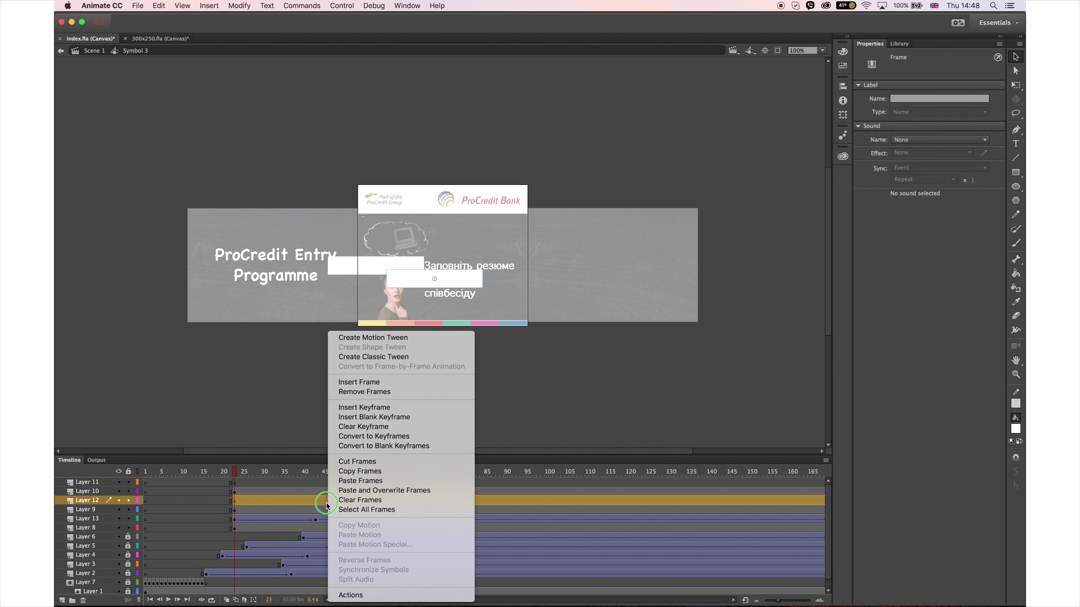
click(373, 356)
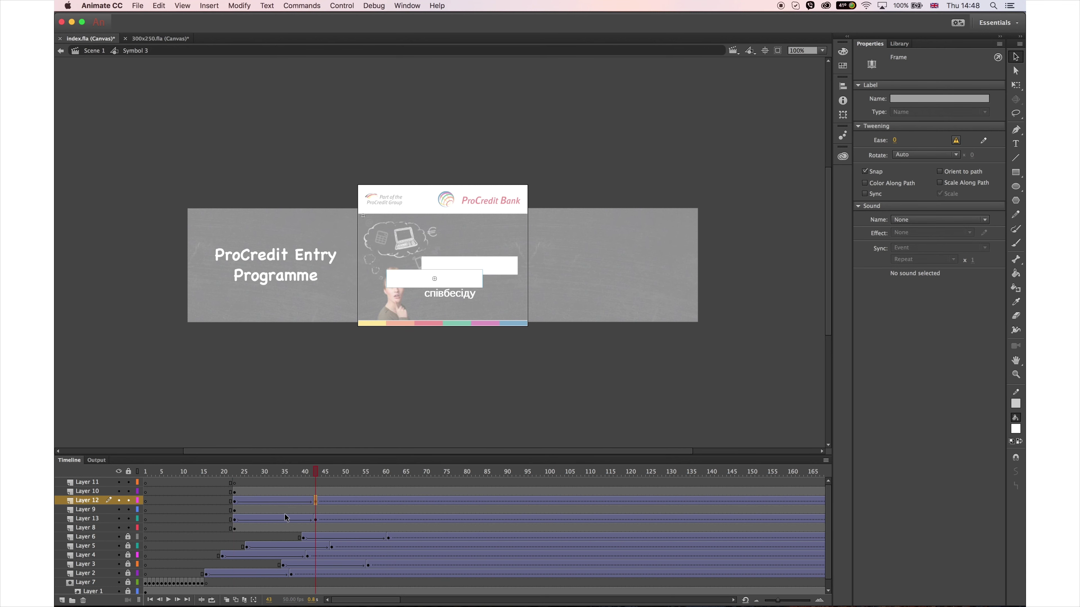
Move Layer 12's rectangle at frame 23 to the left of the second text line, aligned with the first line's rectangle
click(235, 501)
key(shift+Left)
key(shift+Left)
key(shift+Left)
key(shift+Left)
key(shift+Left)
key(shift+Left)
key(shift+Left)
key(shift+Left)
key(shift+Left)
key(shift+Left)
key(shift+Left)
key(shift+Left)
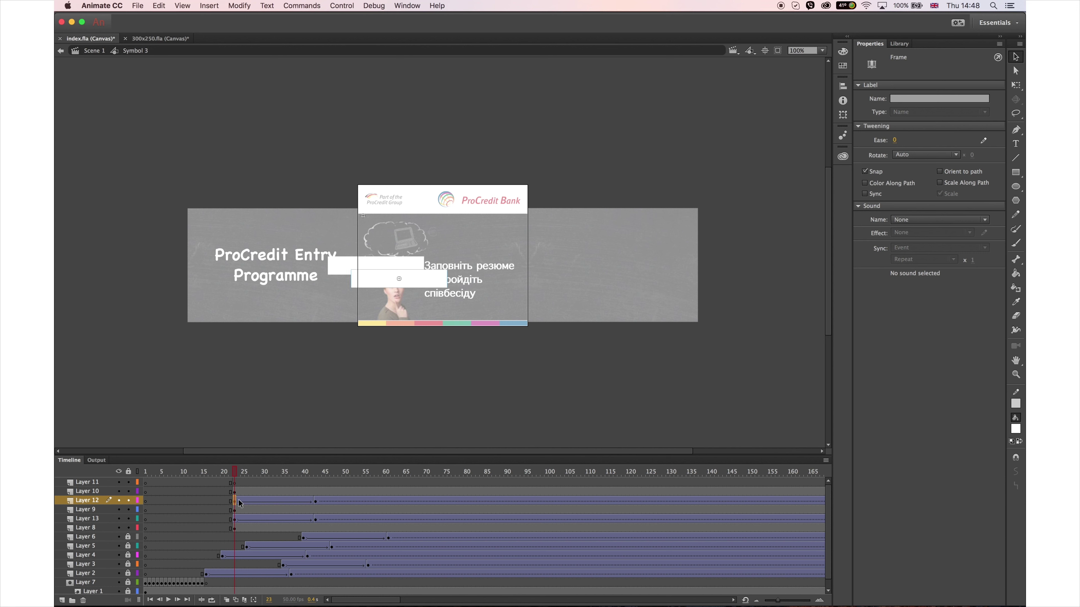
key(shift+Right)
key(shift+Right)
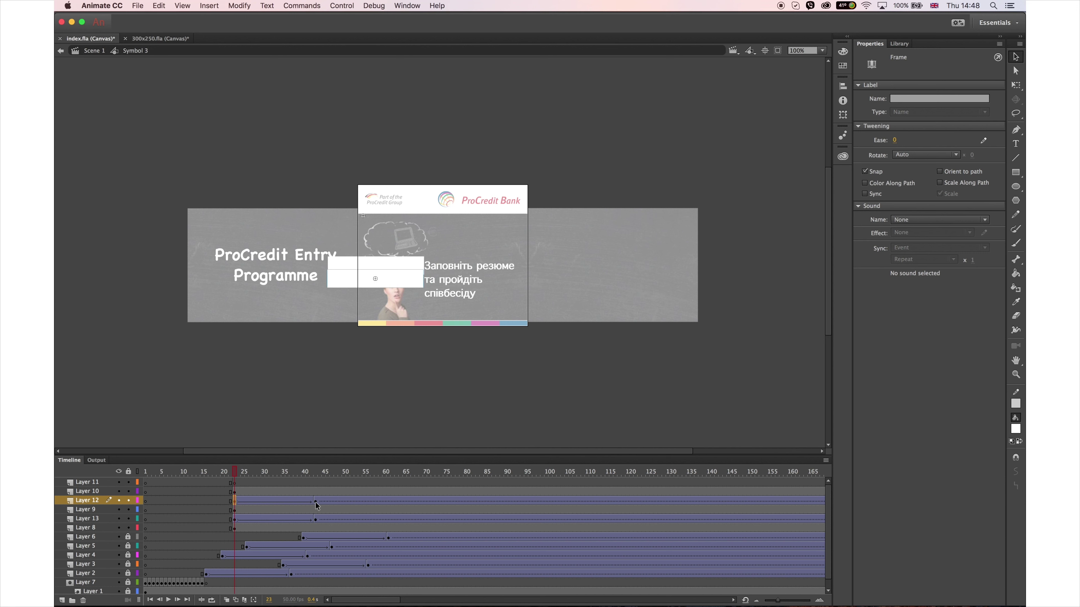
Copy the rectangle to Layer 11 over the third text line and classic-tween it from frame 23 to 43, starting left of the line
click(316, 501)
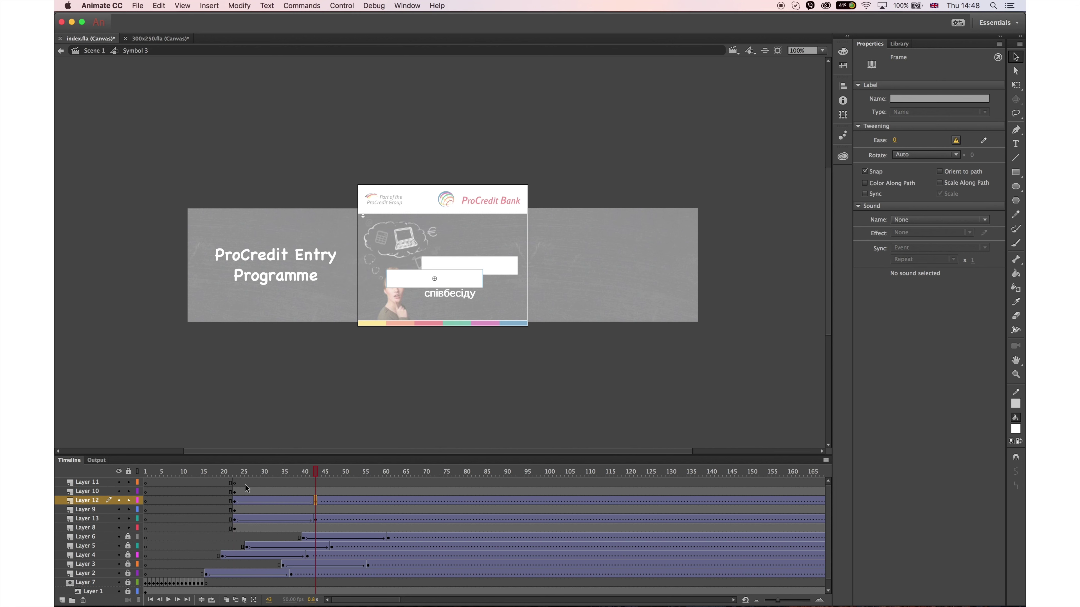
click(314, 482)
right_click(470, 393)
click(491, 448)
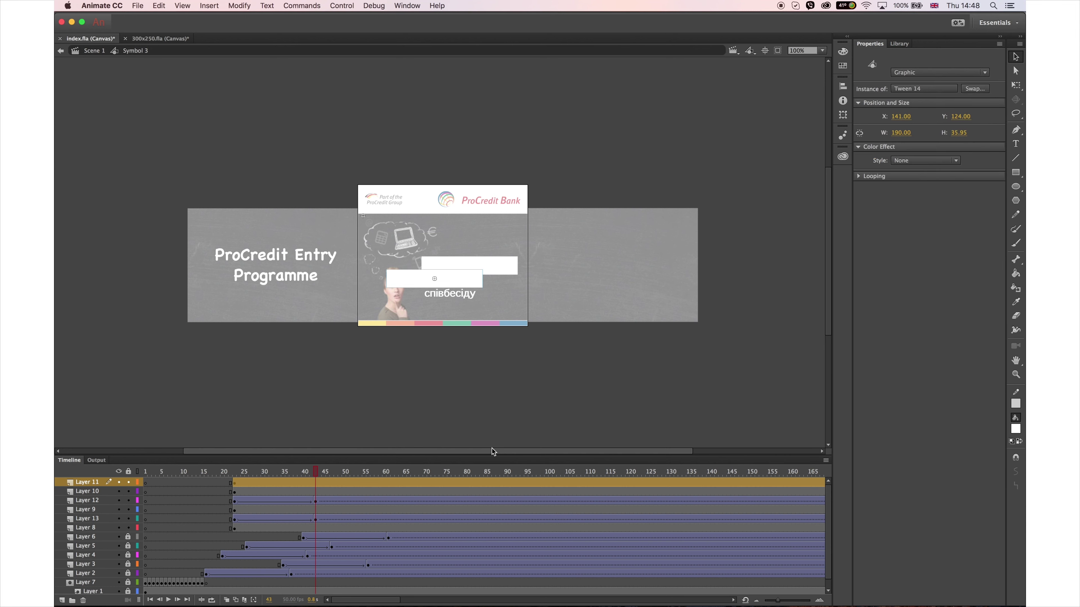
right_click(320, 484)
click(383, 357)
click(314, 482)
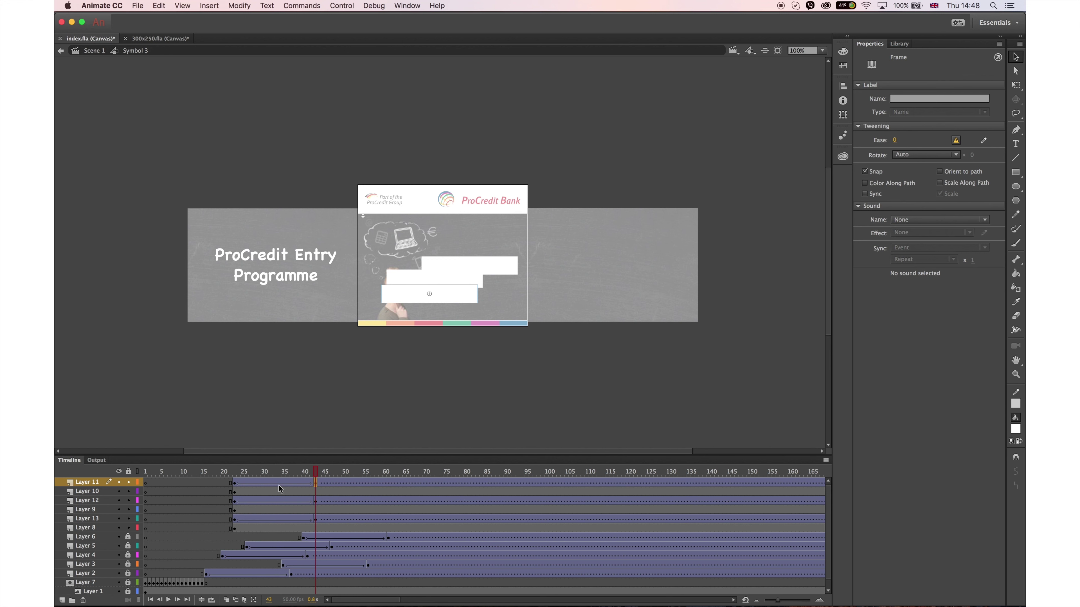
click(236, 482)
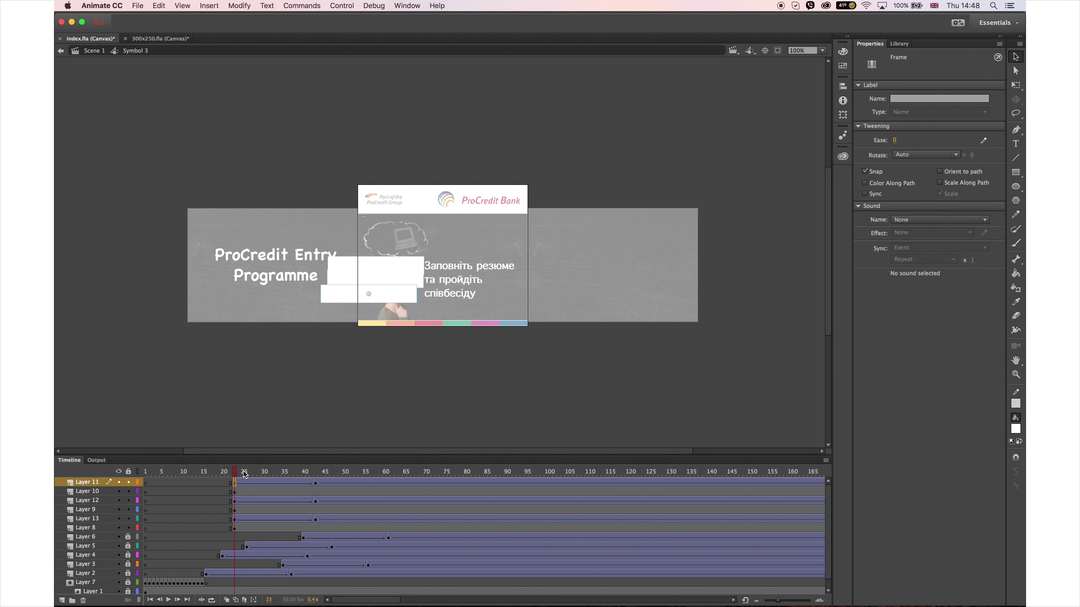
key(Return)
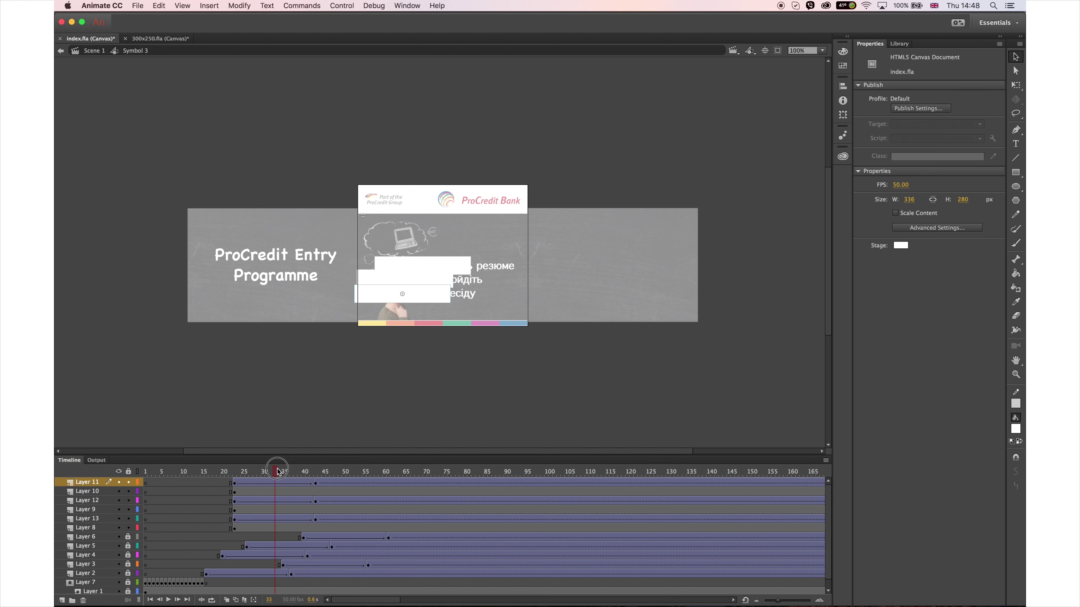
Stagger the reveals by shifting Layers 9 and 12 to start at frame 43 and Layers 10 and 11 at frame 63
click(235, 510)
click(310, 503)
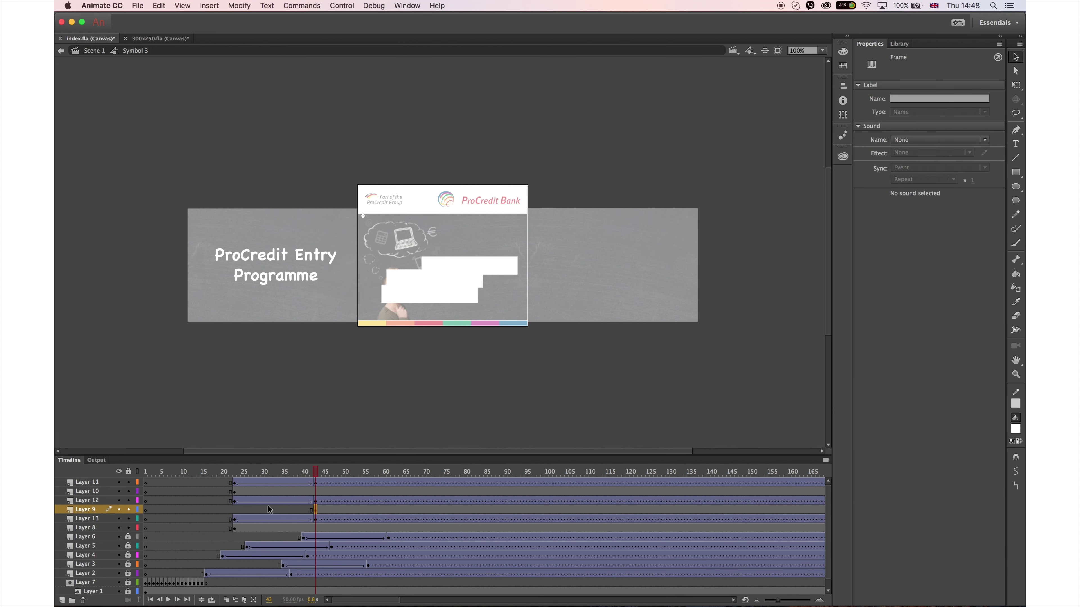
drag(309, 503, 390, 503)
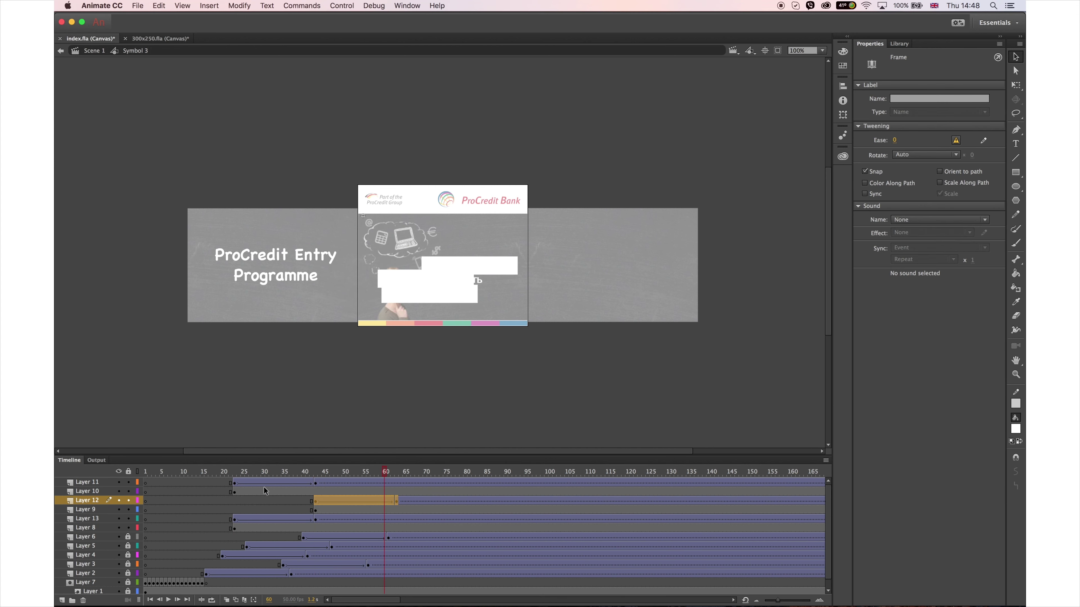
drag(239, 493, 332, 495)
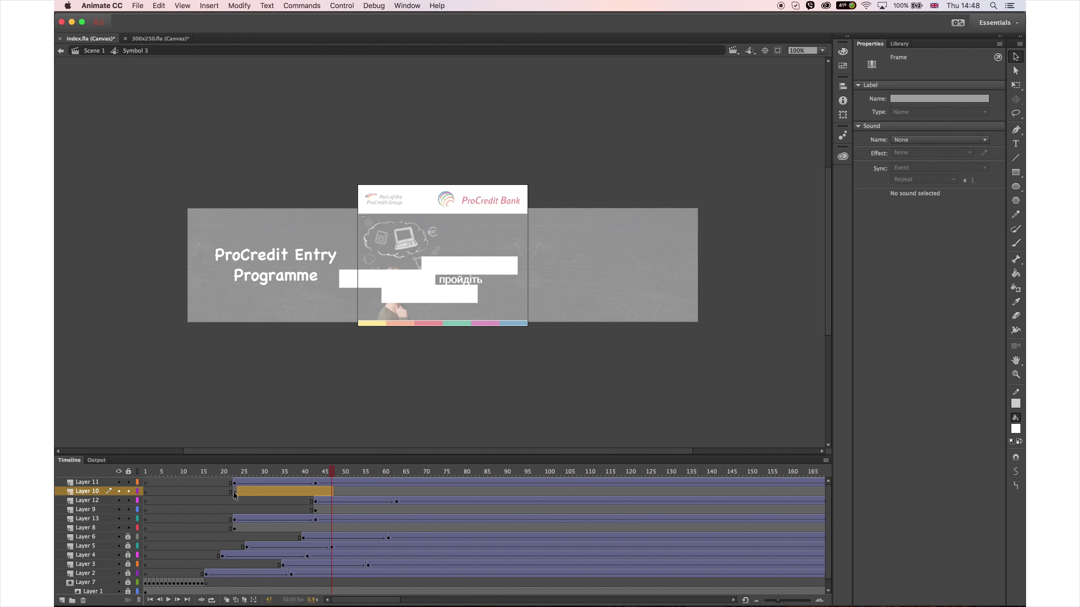
drag(235, 495, 394, 495)
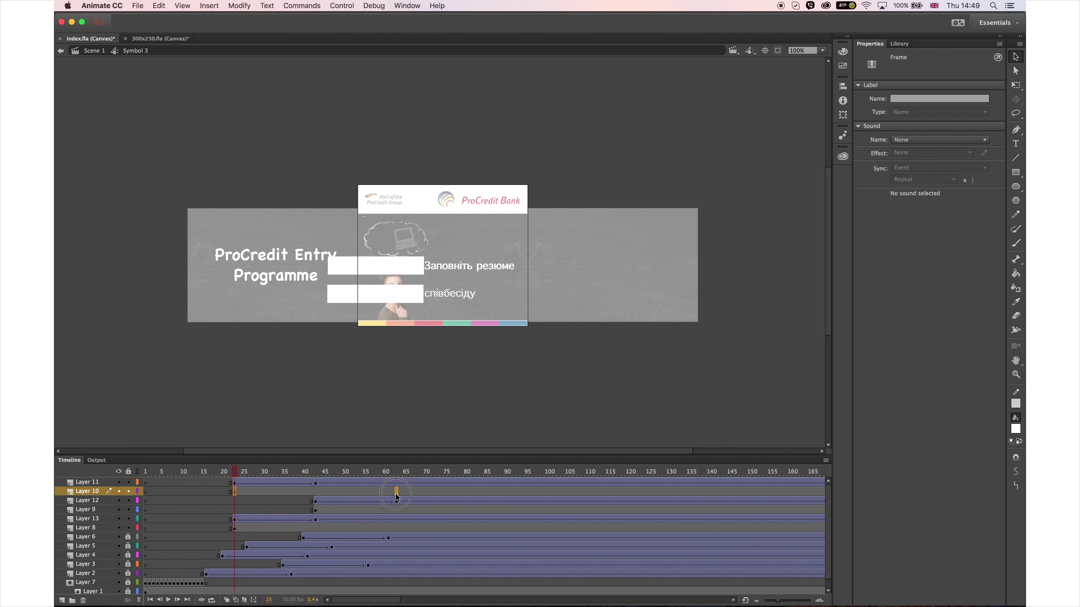
drag(235, 483, 467, 483)
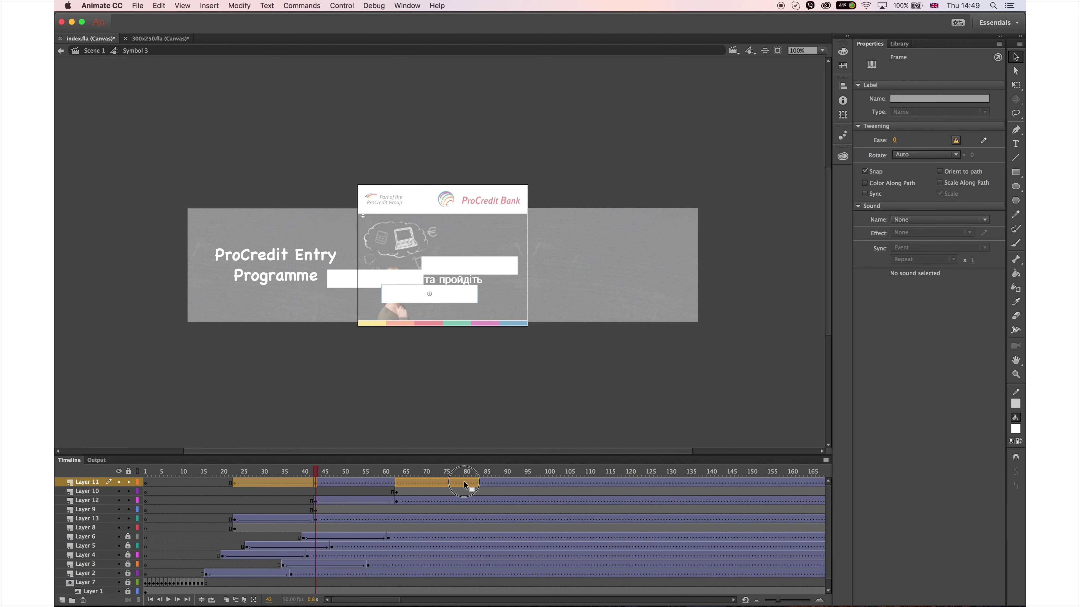
click(372, 484)
Convert Layers 13, 12 and 11 into masks for the text layers beneath them and preview the reveal
click(105, 518)
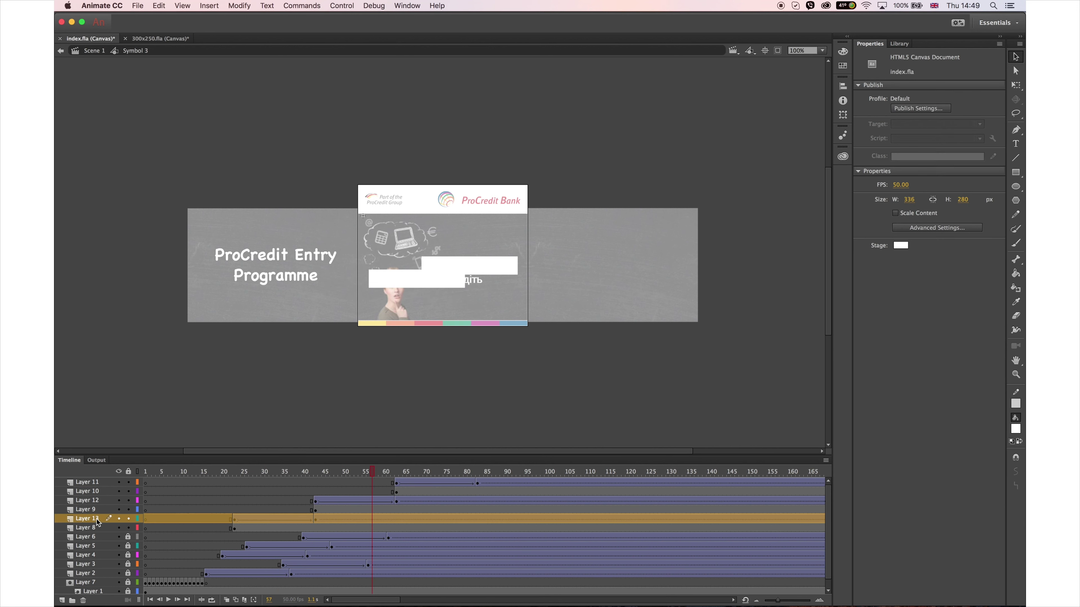
right_click(98, 521)
click(96, 499)
click(94, 501)
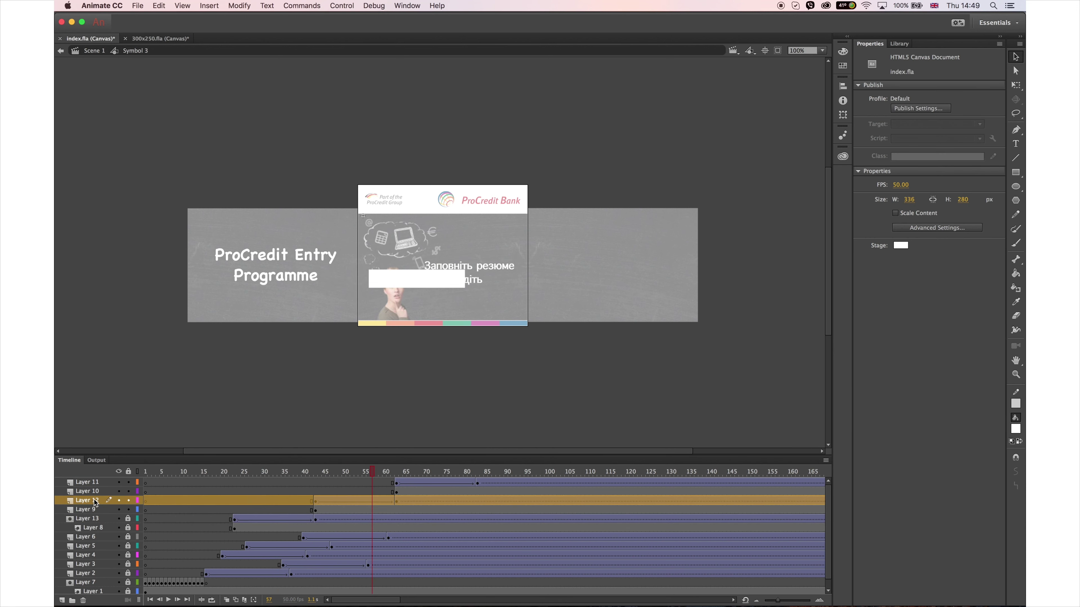
right_click(94, 501)
click(115, 500)
right_click(87, 482)
click(117, 500)
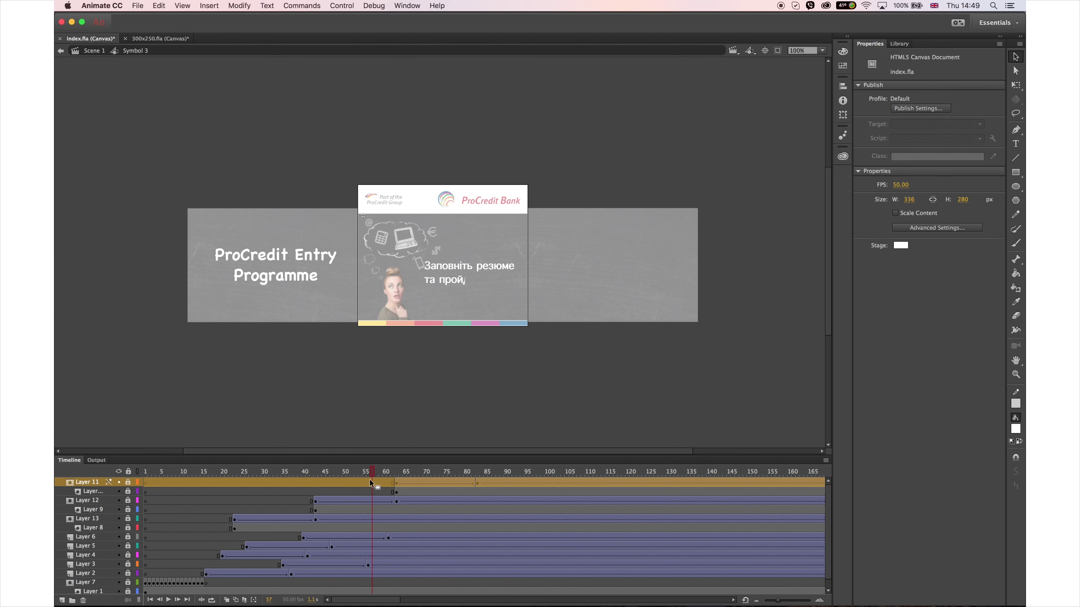
click(327, 502)
drag(327, 501, 555, 491)
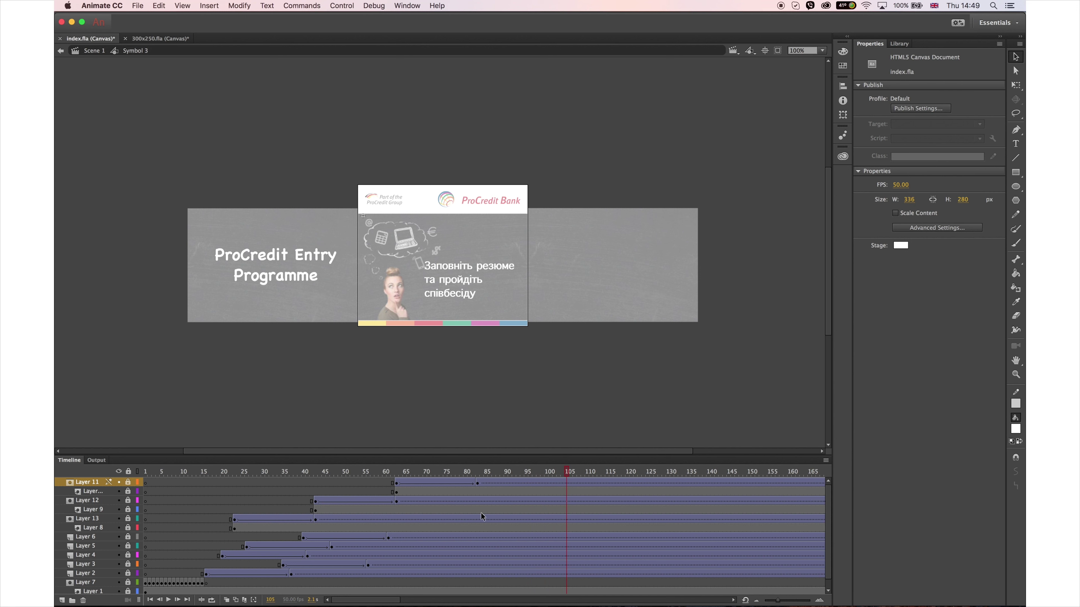
Unlock the text mask layers, nudge the three text lines and their mask rectangles slightly down and right, and relock the layers
drag(129, 528, 127, 482)
drag(601, 495, 602, 532)
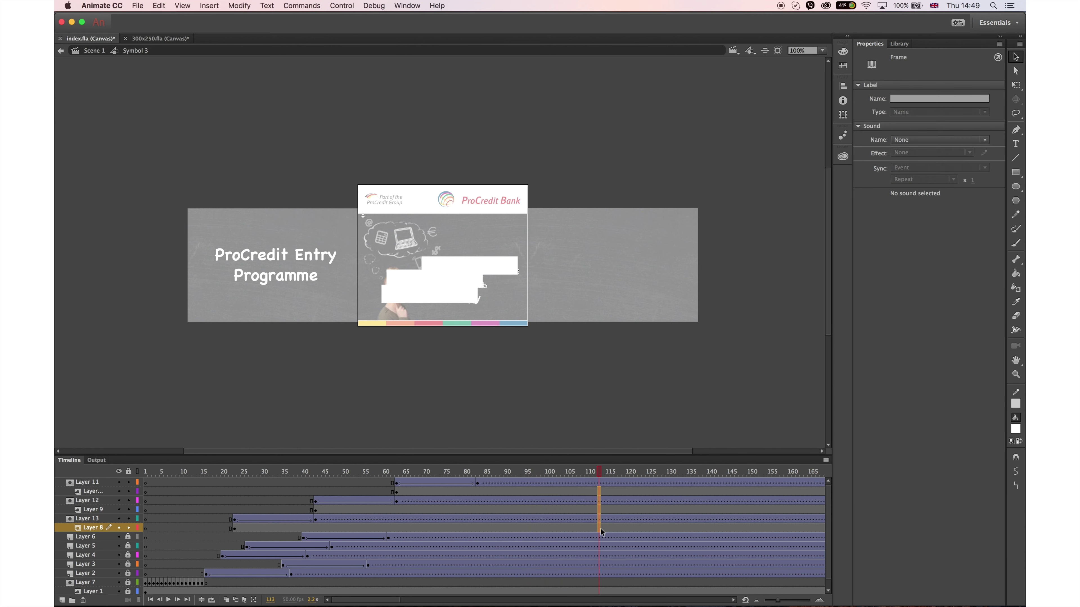
click(479, 484)
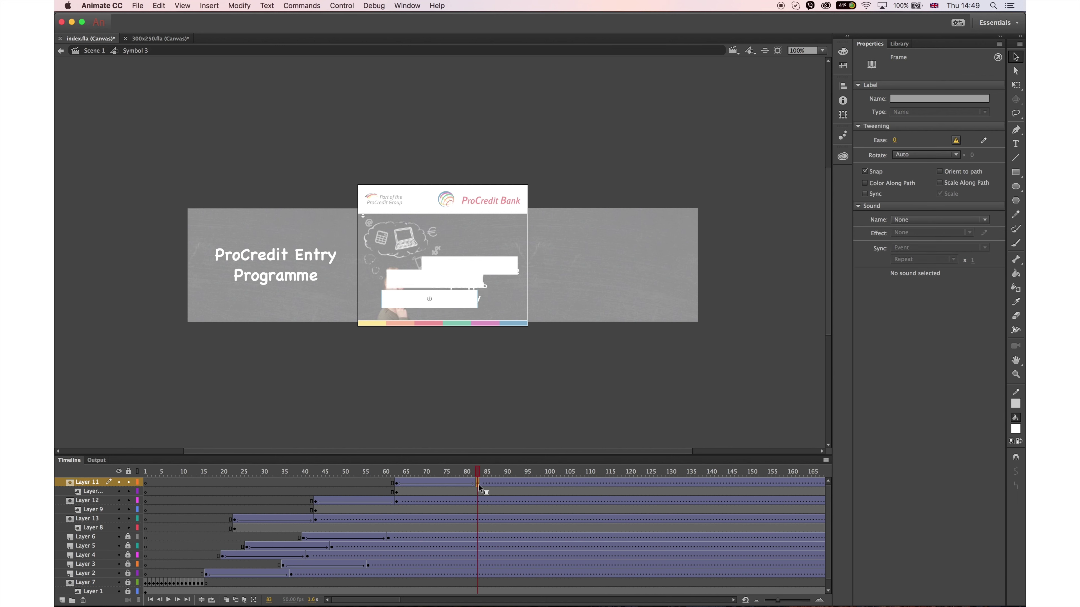
click(400, 485)
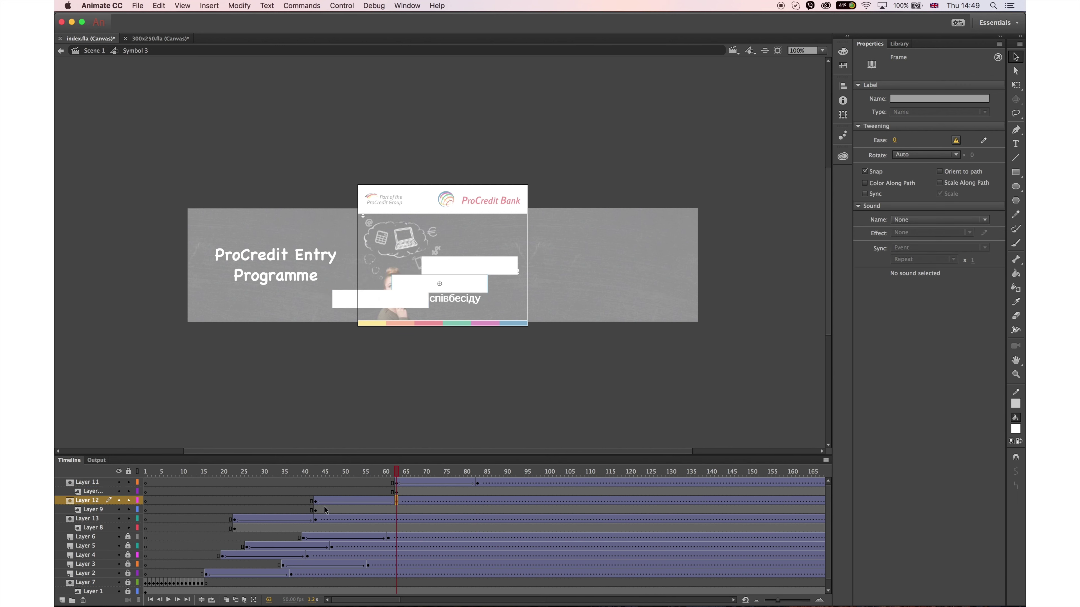
click(316, 501)
click(318, 520)
click(235, 519)
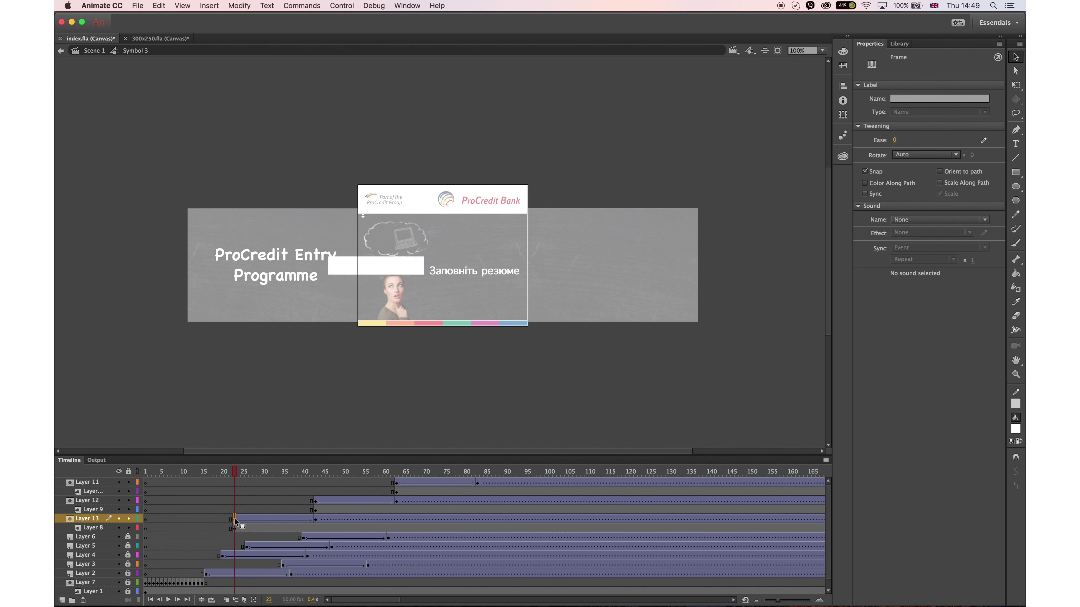
drag(128, 483, 128, 527)
drag(242, 472, 840, 453)
Return to Scene 1, add a keyframe at frame 329 on Layer 11, and classic-tween the woman from frame 288
double_click(705, 418)
drag(234, 472, 703, 470)
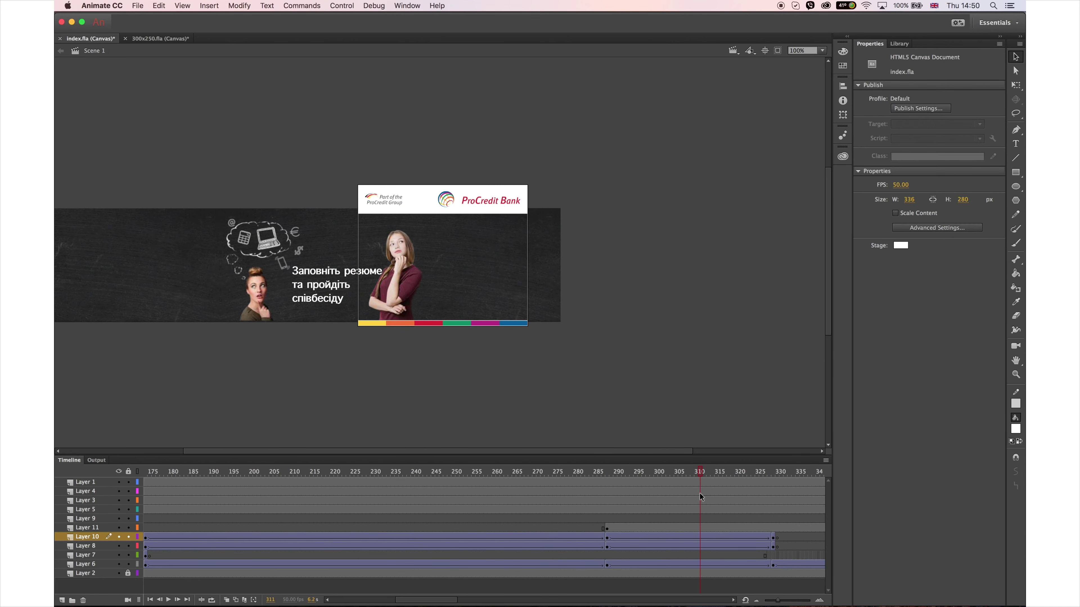
drag(412, 600, 441, 600)
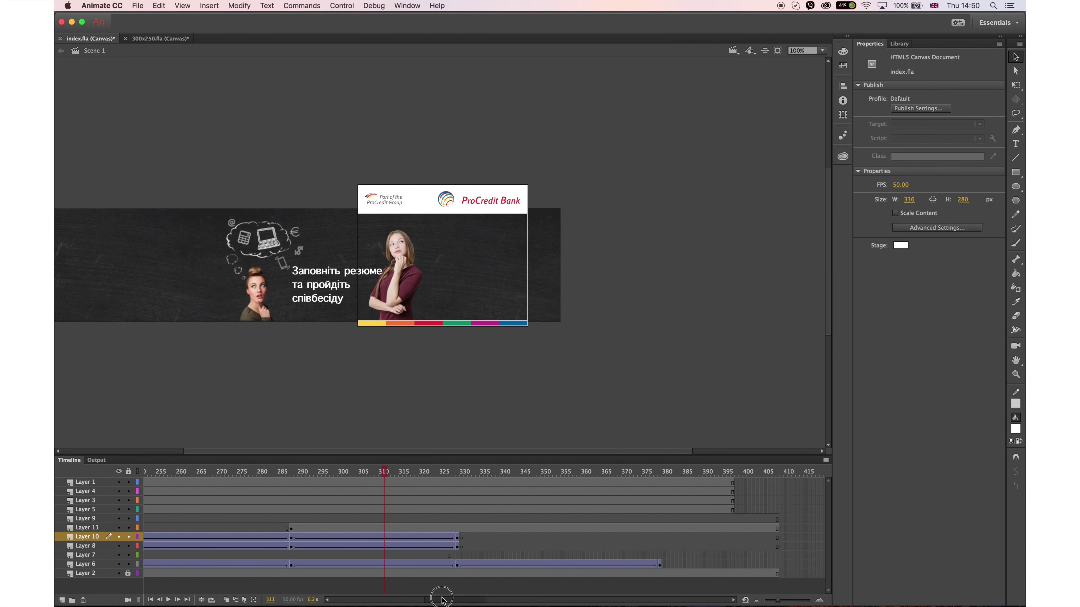
right_click(457, 531)
click(658, 328)
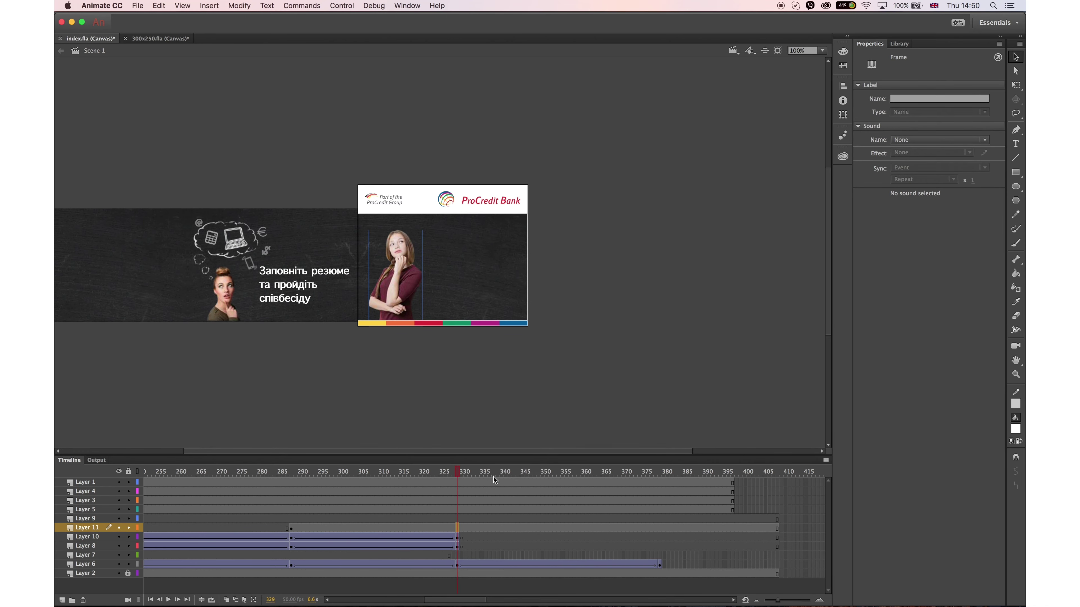
right_click(459, 529)
click(634, 354)
right_click(458, 528)
click(543, 357)
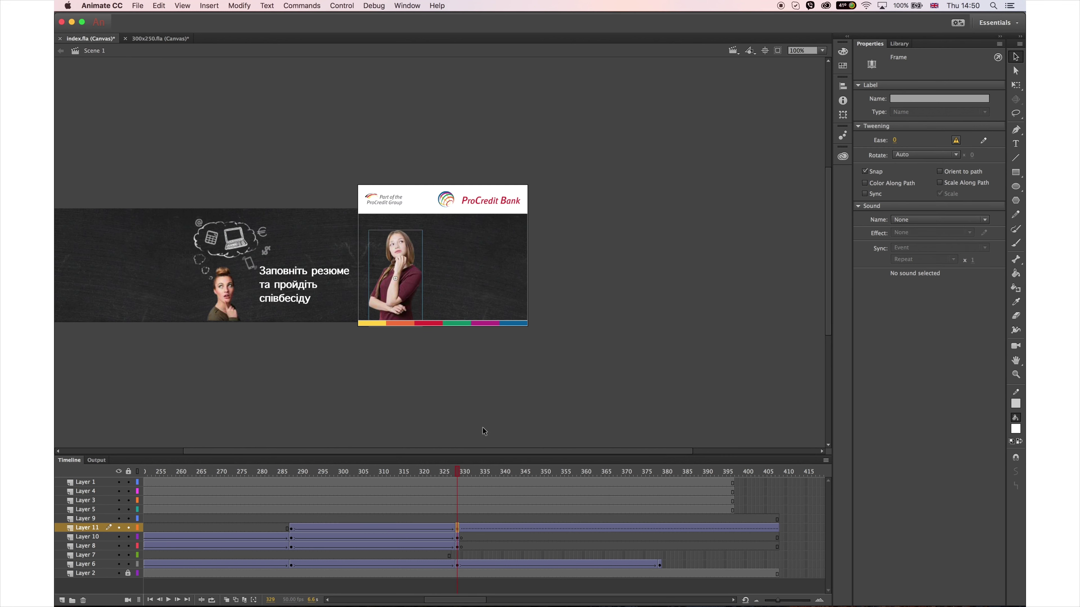
Start the woman on Layer 11 just outside the stage's right edge at frame 288 and set the tween's ease to 100
click(291, 529)
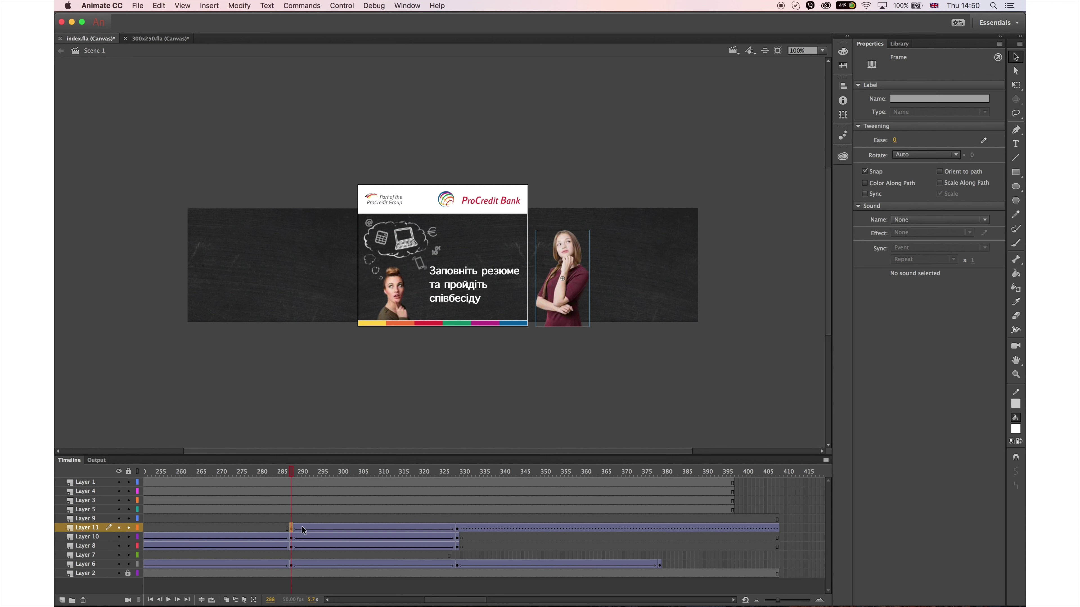
drag(895, 140, 987, 128)
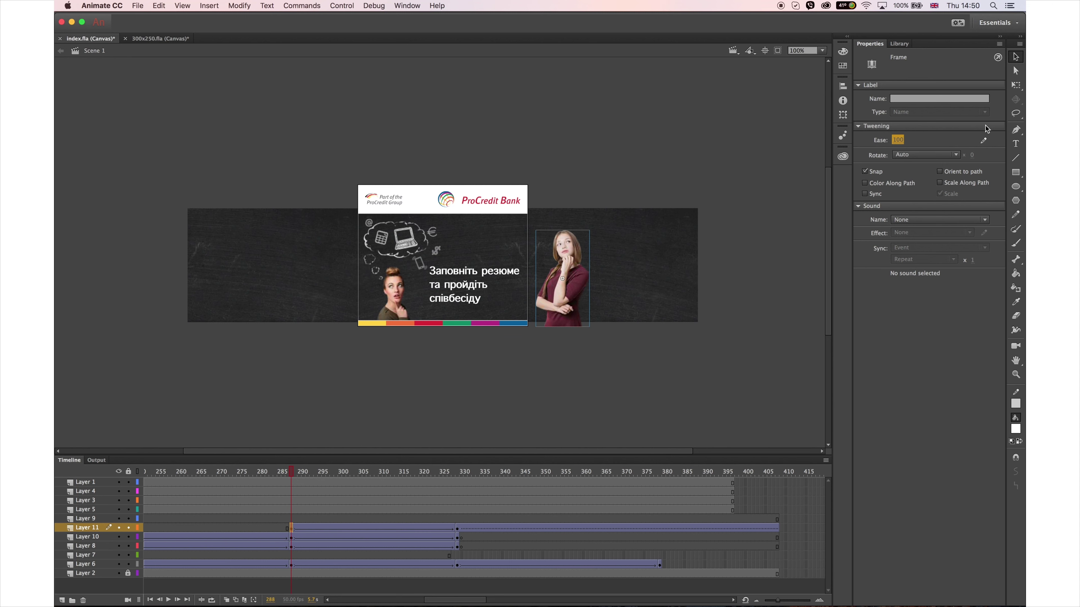
click(458, 530)
click(459, 548)
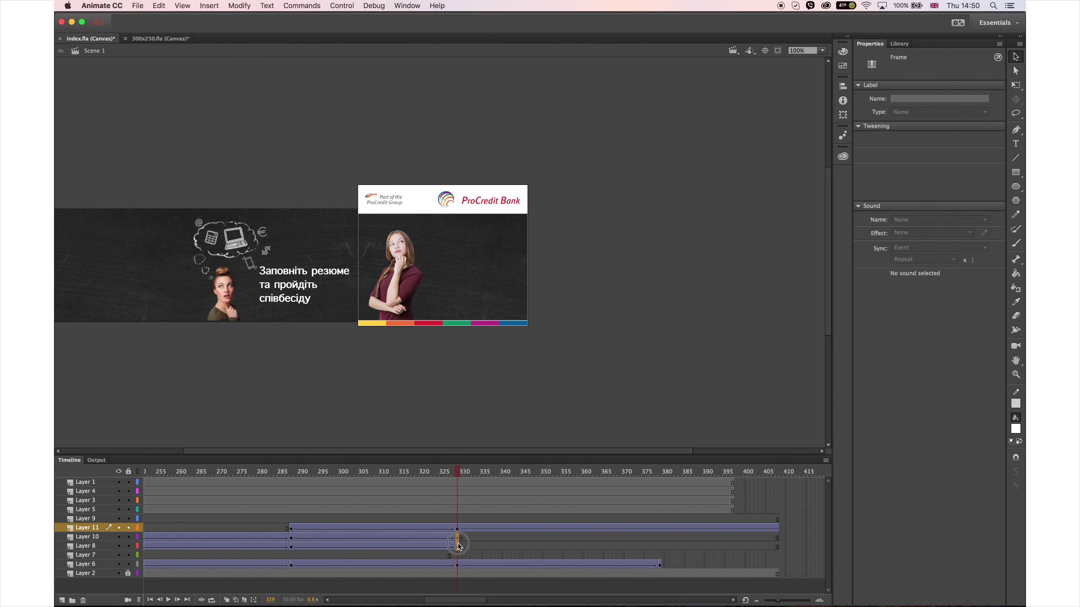
click(292, 543)
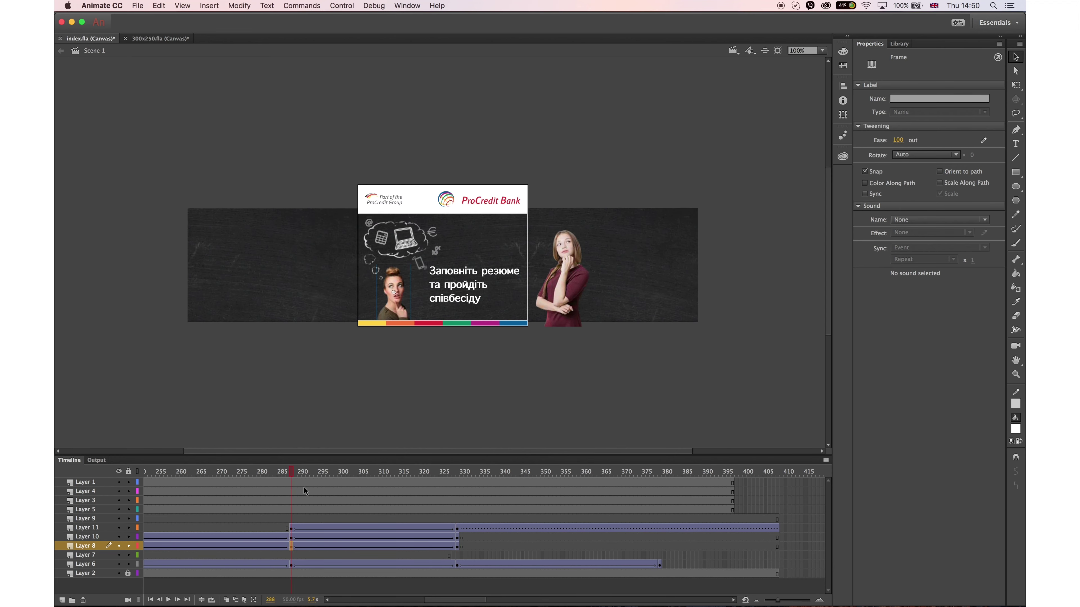
drag(304, 485, 456, 485)
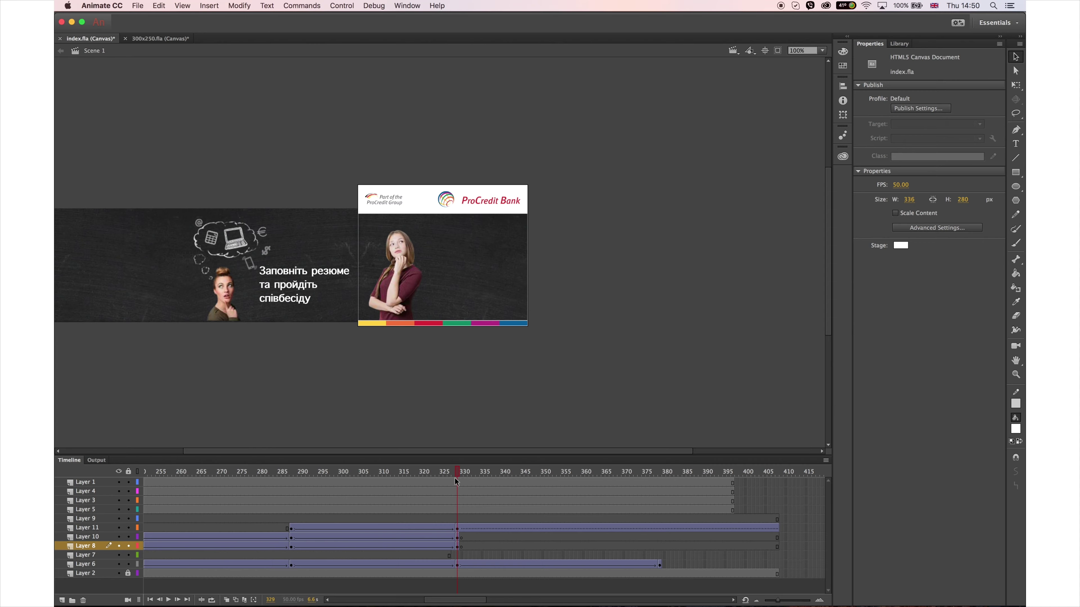
Switch to Photoshop to check the storyboard's globe scene, and return to Animate
key(super+Tab)
key(super+w)
click(523, 204)
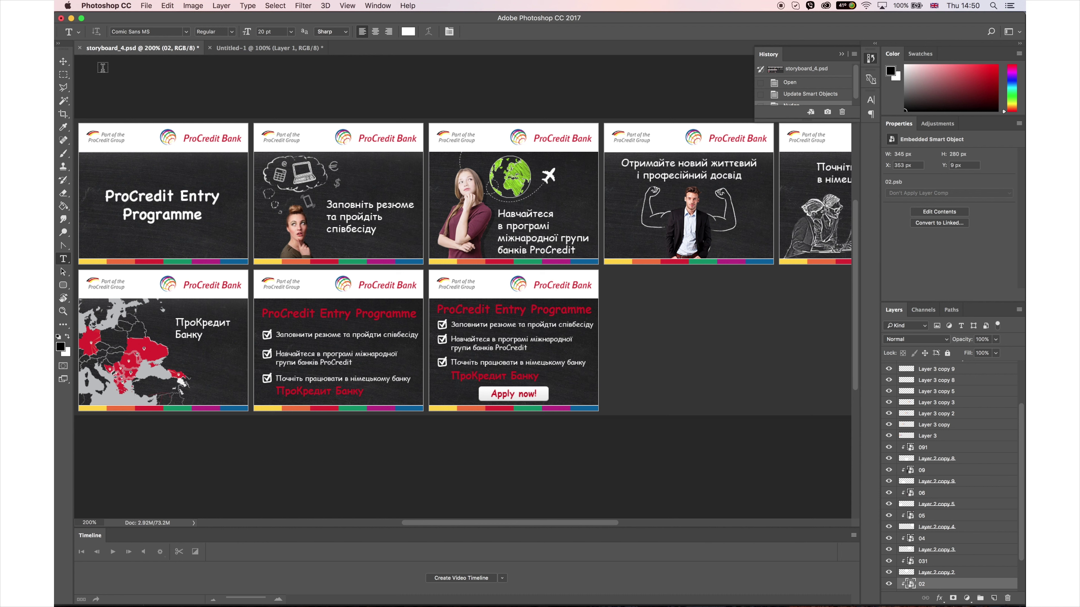
key(super+Tab)
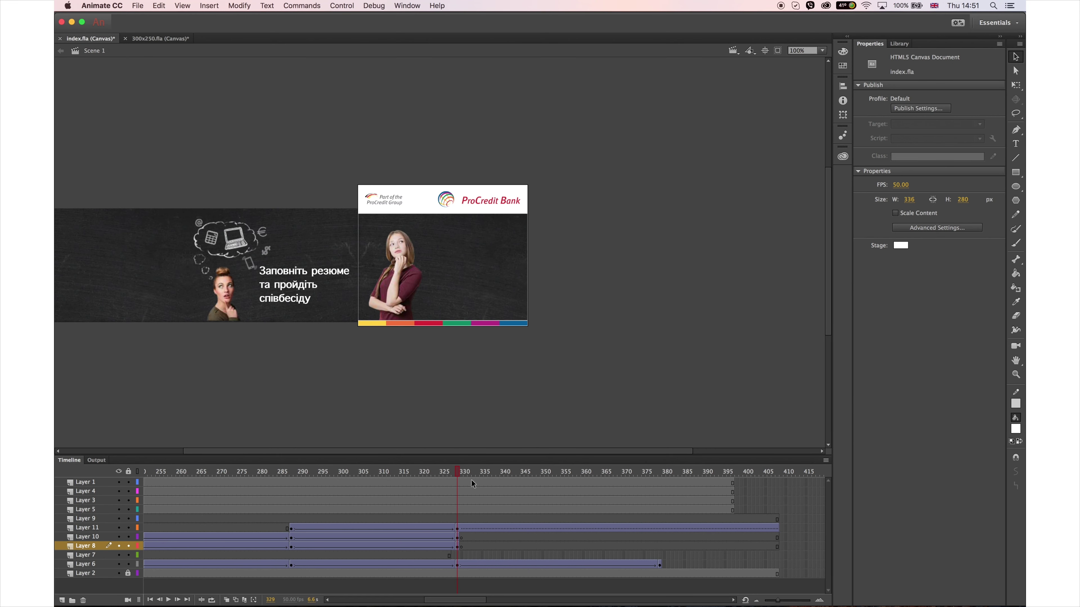
Insert a blank keyframe at frame 329 on Layer 9 and import world.png onto the stage
click(457, 519)
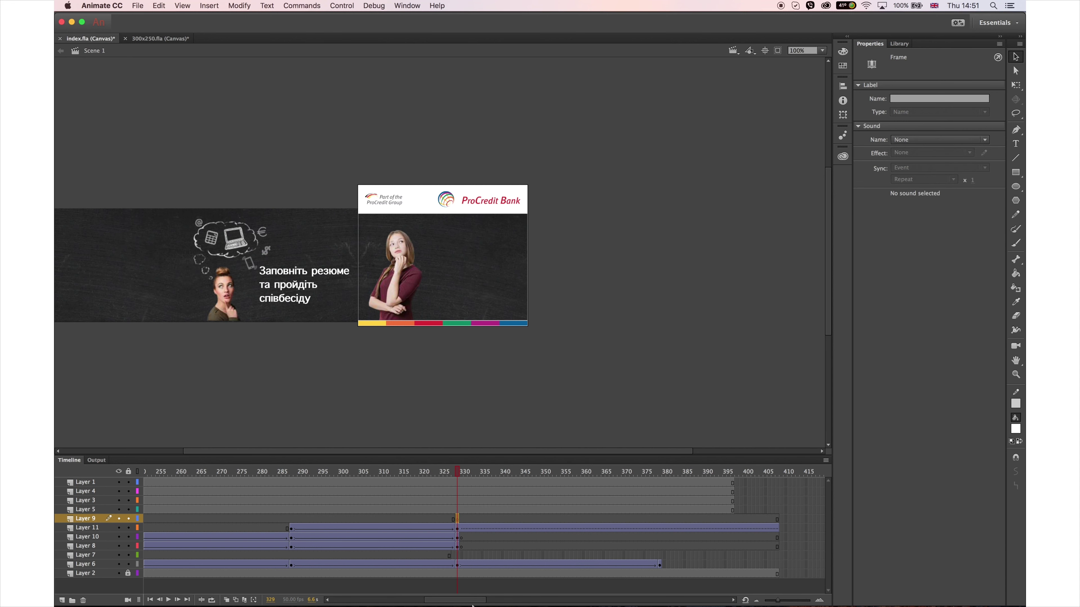
drag(472, 605, 452, 604)
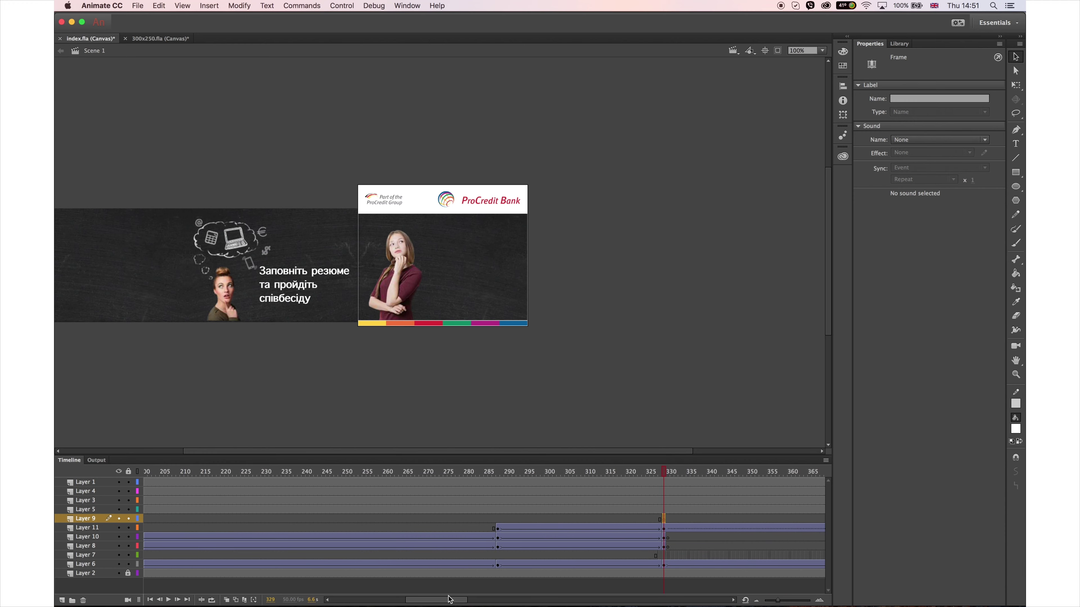
click(138, 6)
mouse_move(224, 137)
click(281, 138)
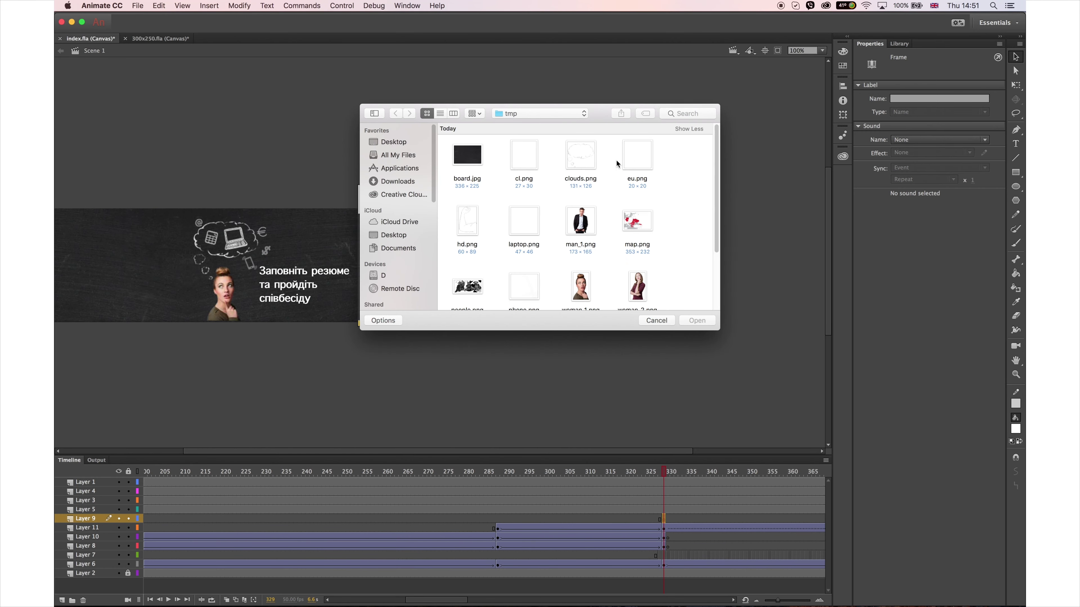
drag(715, 198, 715, 242)
click(697, 320)
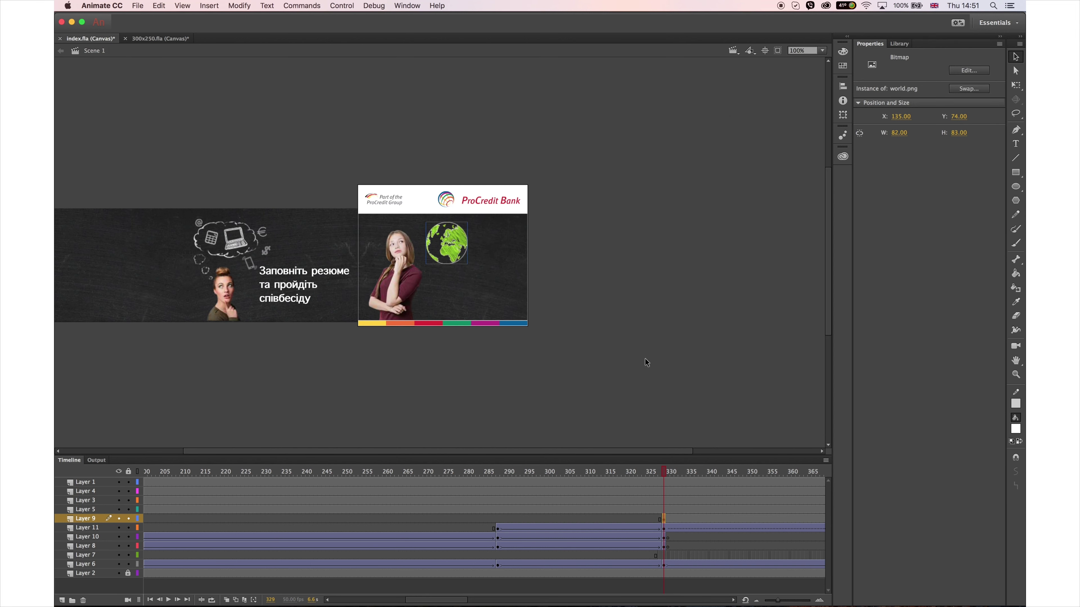
Convert the globe bitmap to a graphic symbol and open it for editing
key(F8)
click(110, 97)
click(110, 123)
click(238, 81)
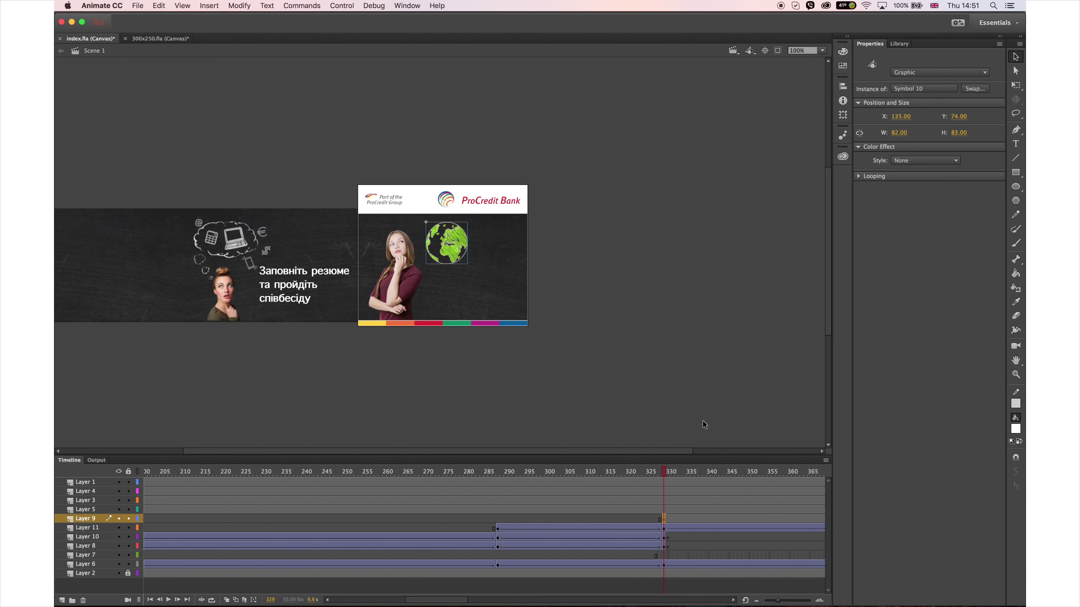
double_click(465, 248)
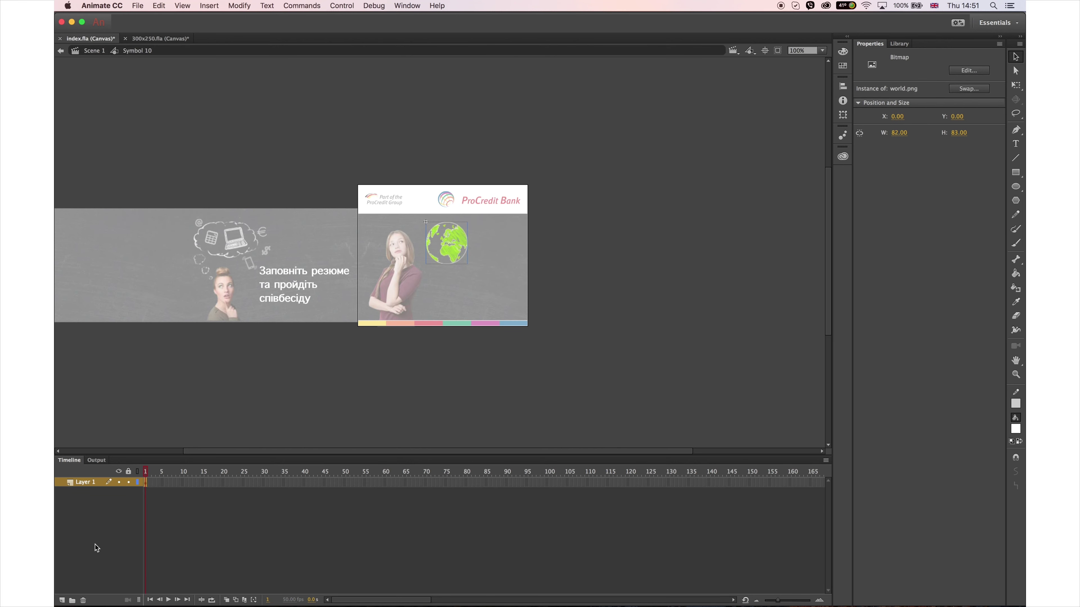
Add a layer above the globe layer inside the globe symbol
click(61, 600)
click(138, 5)
mouse_move(162, 136)
click(268, 139)
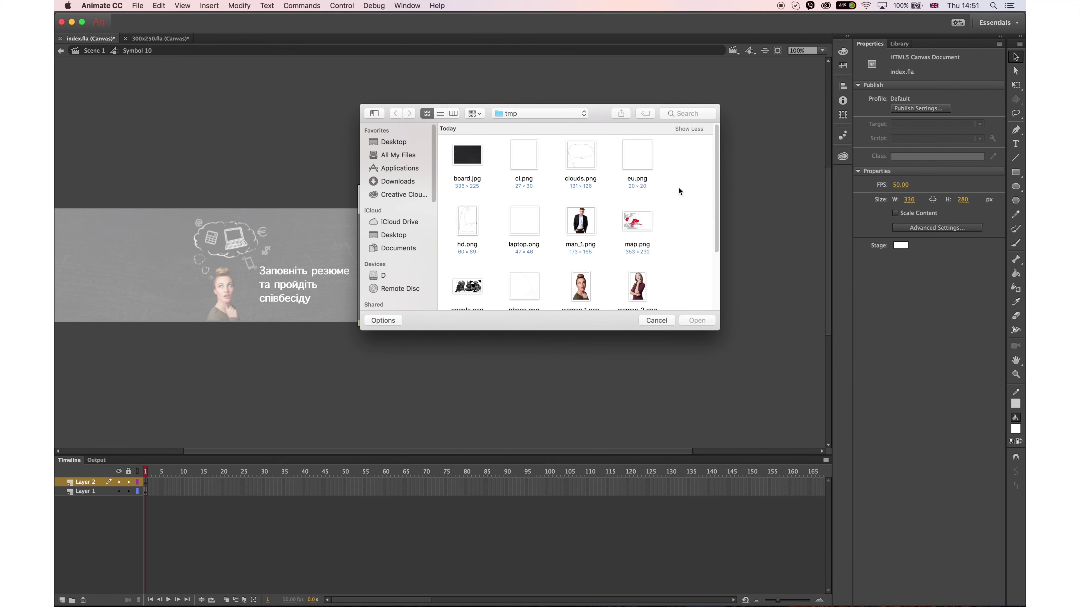
click(656, 320)
Copy the dashed flight path from Illustrator and paste it into the Animate symbol using the AI file importer preferences
mouse_move(399, 587)
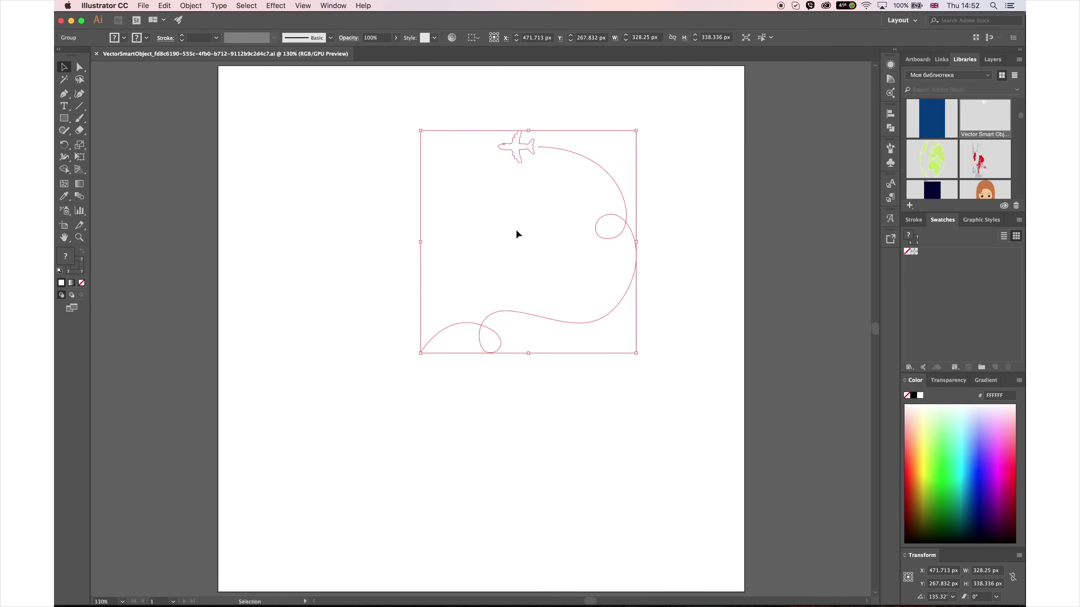
double_click(523, 313)
click(529, 314)
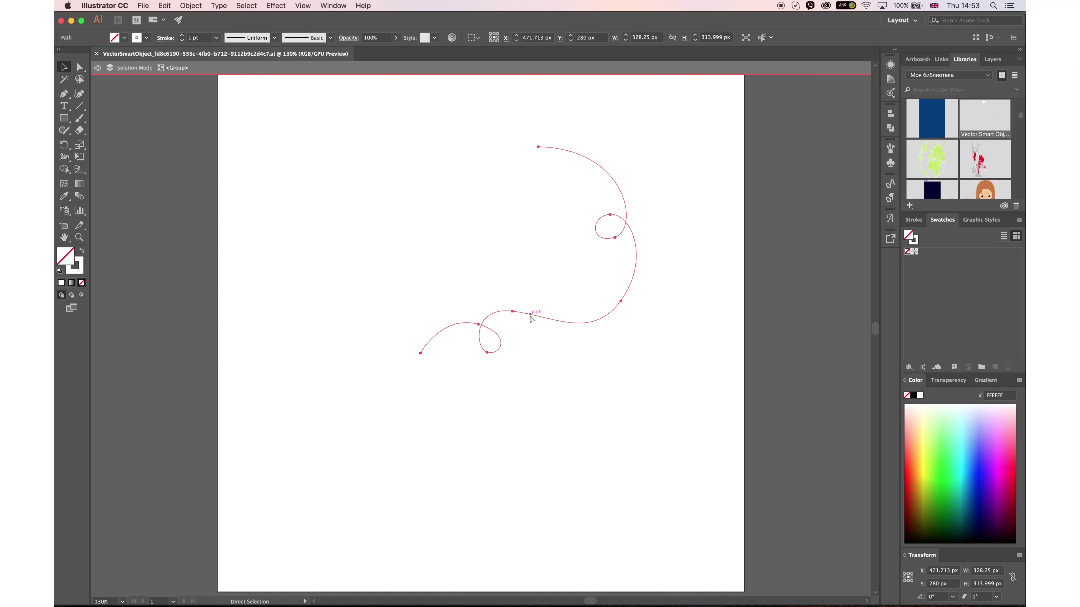
key(super+Tab)
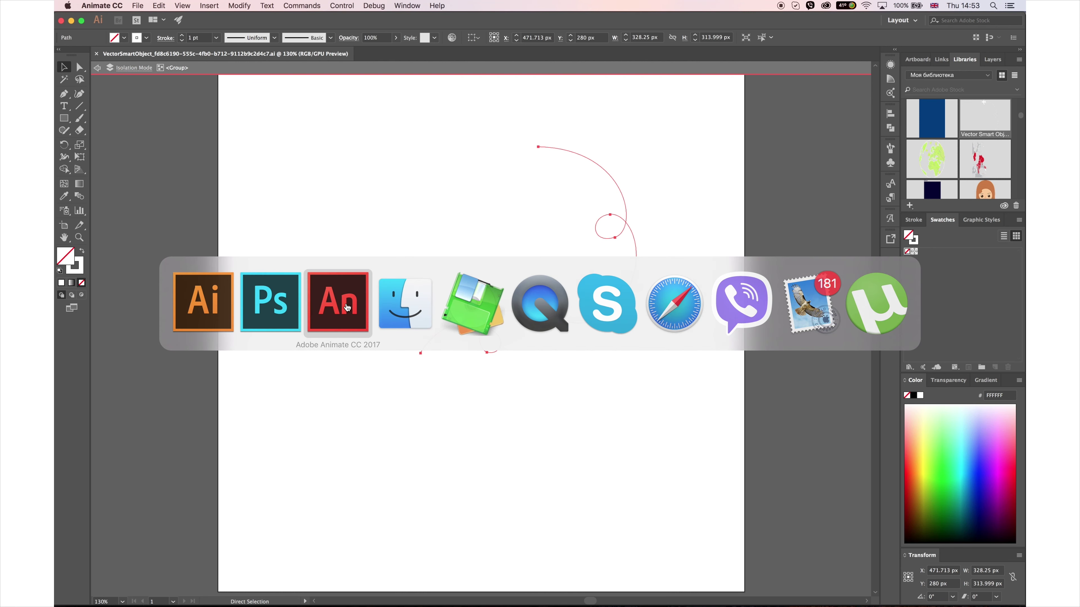
click(338, 302)
key(super+v)
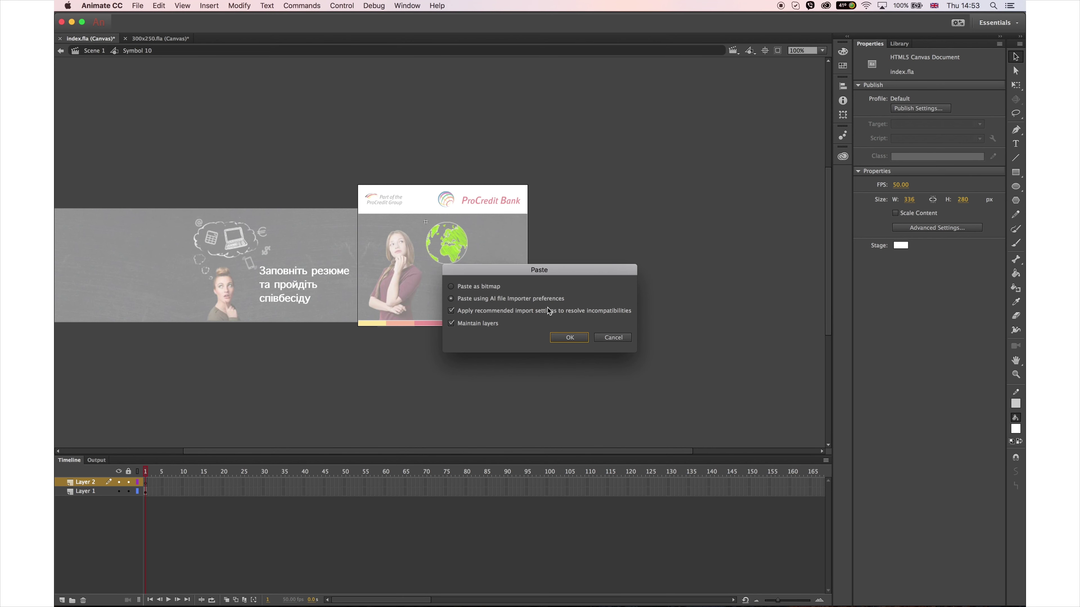
click(582, 344)
Try breaking the pasted flight path apart, and undo both the break-apart and the paste
key(super+b)
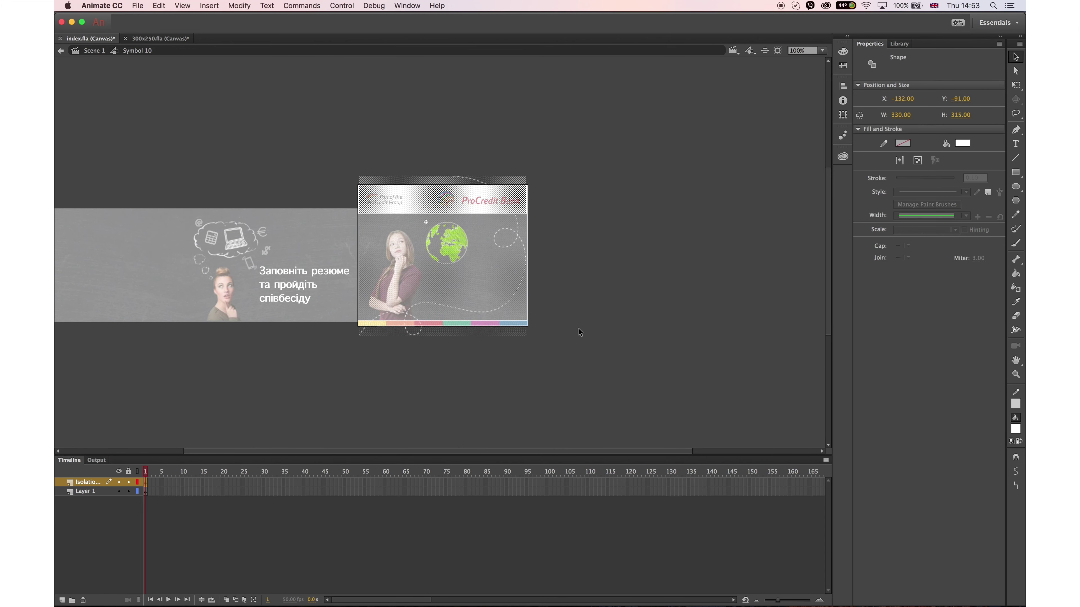
key(super+z)
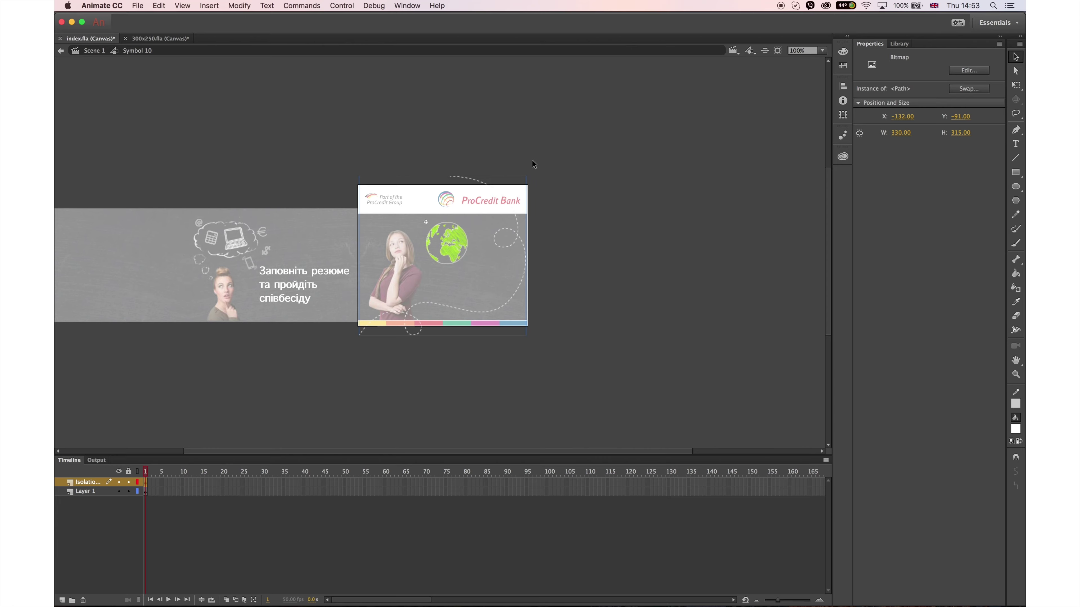
key(super+z)
Switch to Photoshop, rasterize the airplane and dashed-path layer, and move it slightly down and to the right
key(super+Tab)
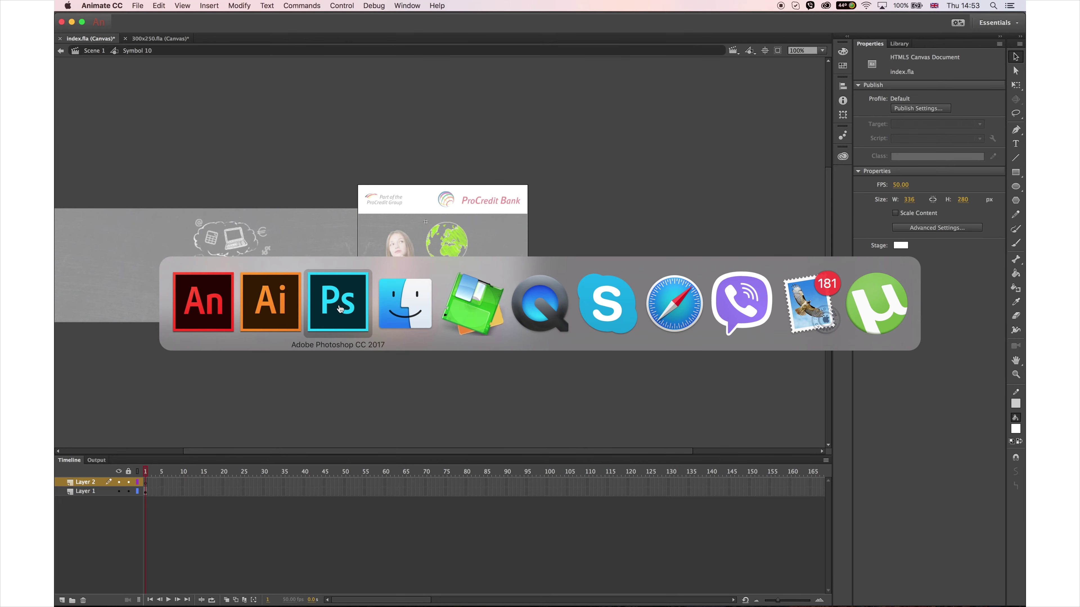
key(super+equal)
key(super+equal)
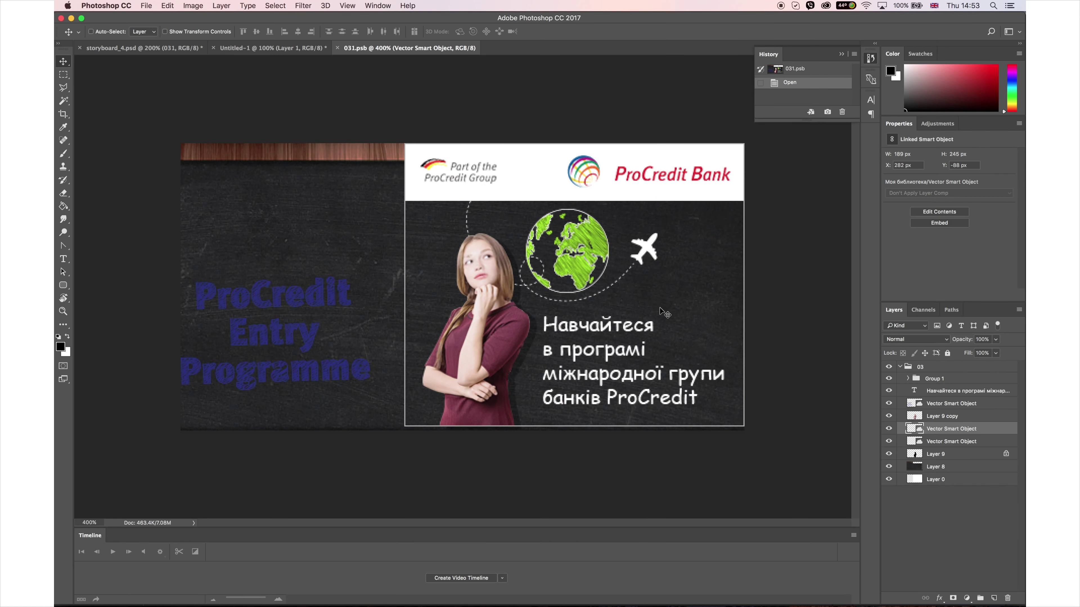
right_click(950, 428)
click(874, 341)
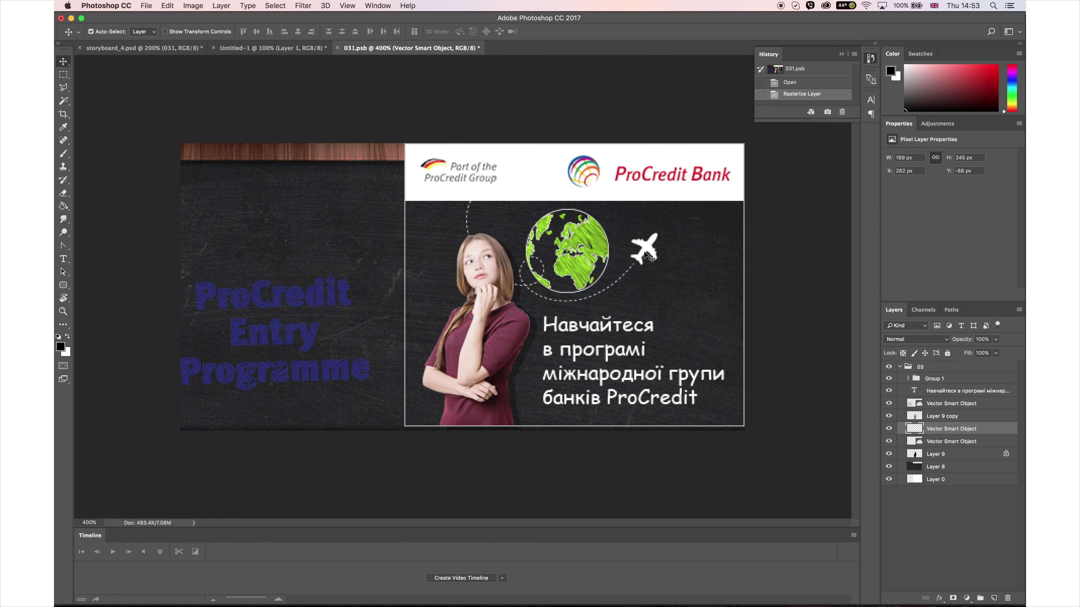
mouse_move(650, 257)
mouse_down()
mouse_move(667, 264)
mouse_move(651, 248)
mouse_move(646, 264)
mouse_move(674, 275)
mouse_up()
Erase the airplane from the rasterized layer, keeping only the dashed line
click(63, 193)
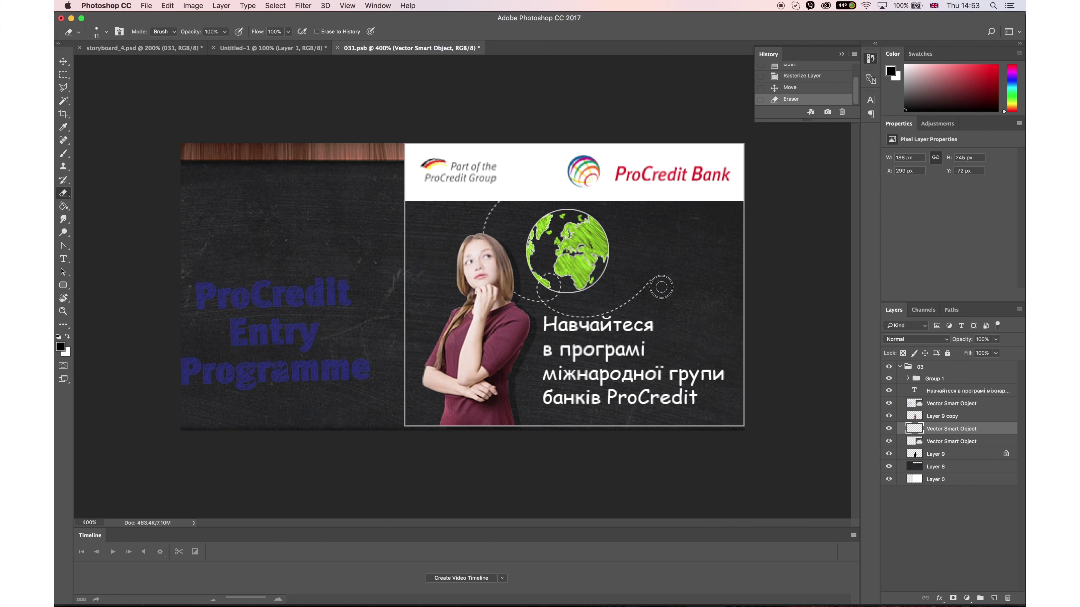
click(662, 287)
click(63, 62)
Export the dashed line layer as line.png into the tmp folder
right_click(948, 430)
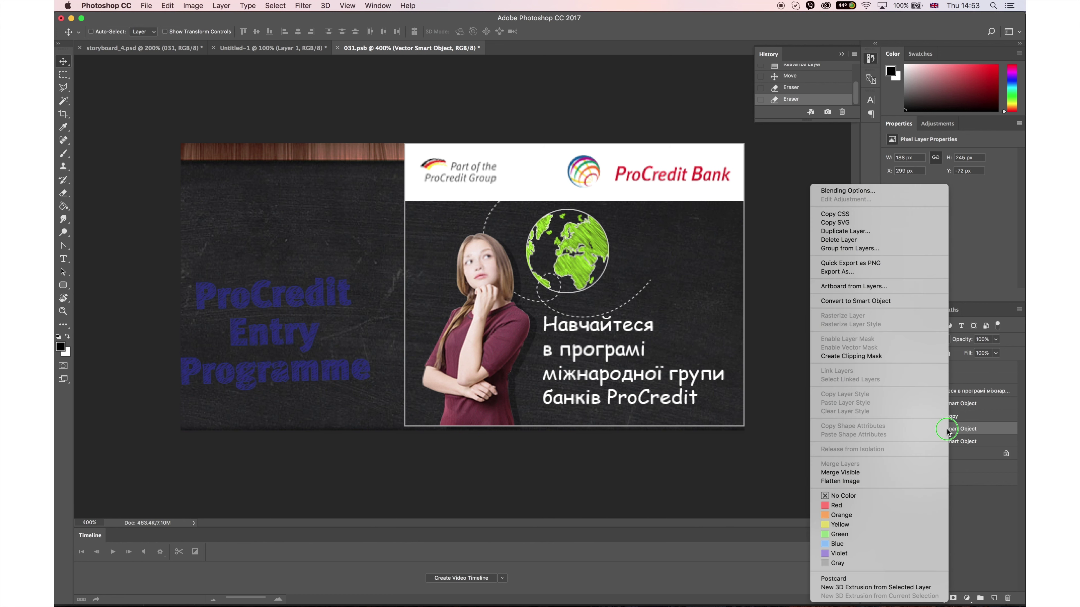
click(894, 275)
text(line.png)
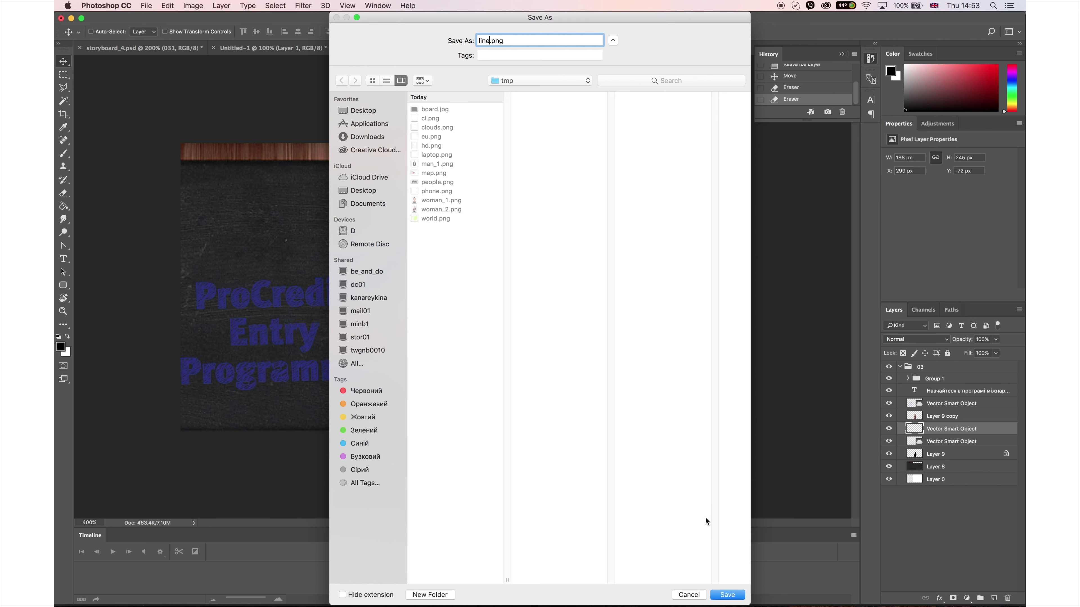
click(727, 594)
Return to Animate and import line.png onto the stage on Layer 2
key(super+Tab)
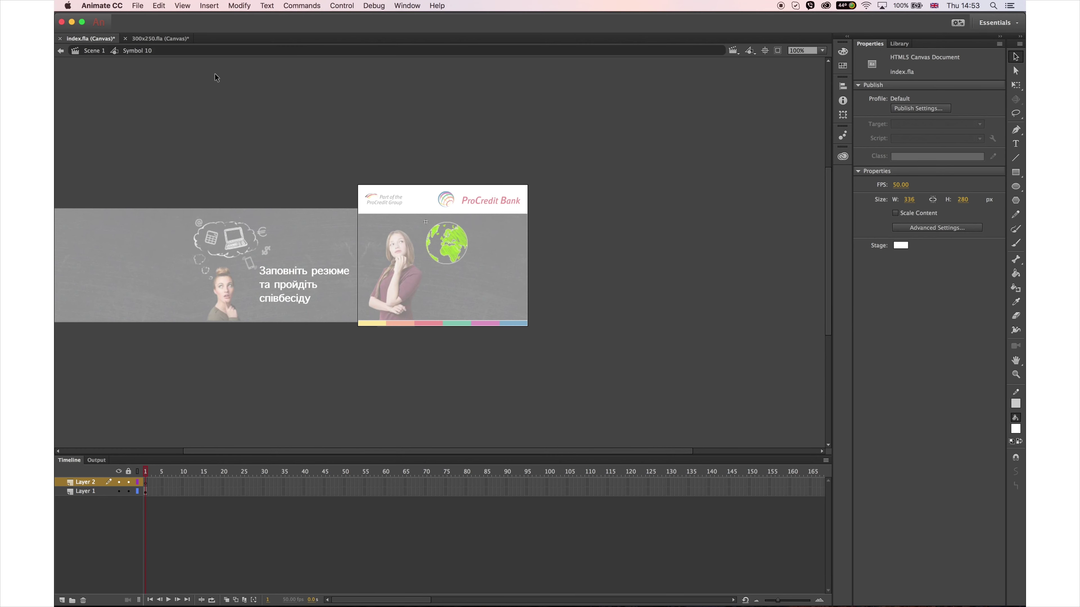
click(137, 5)
mouse_move(149, 136)
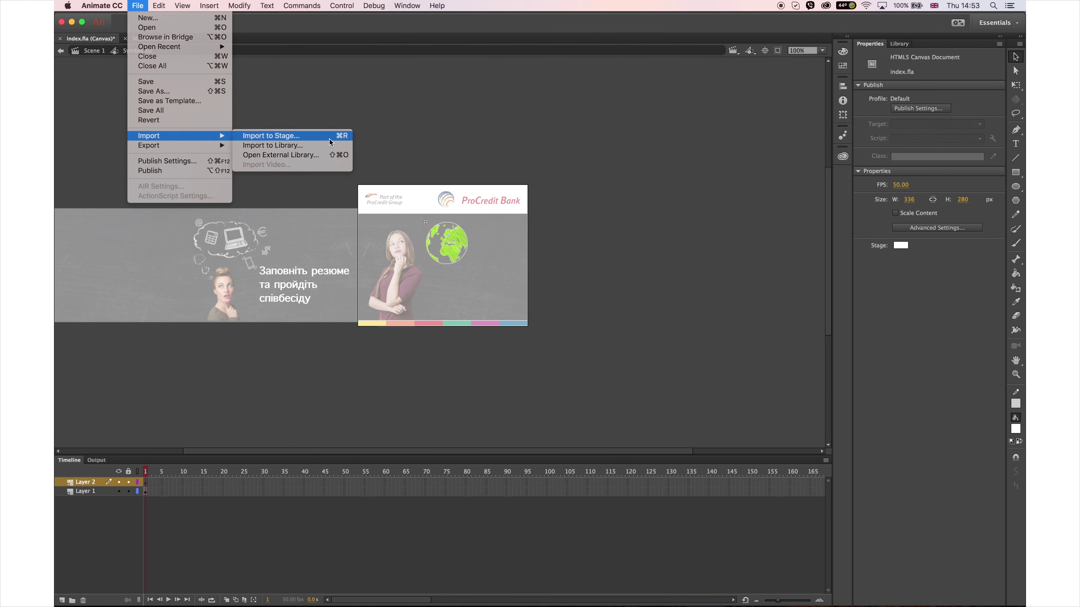
click(273, 135)
double_click(581, 221)
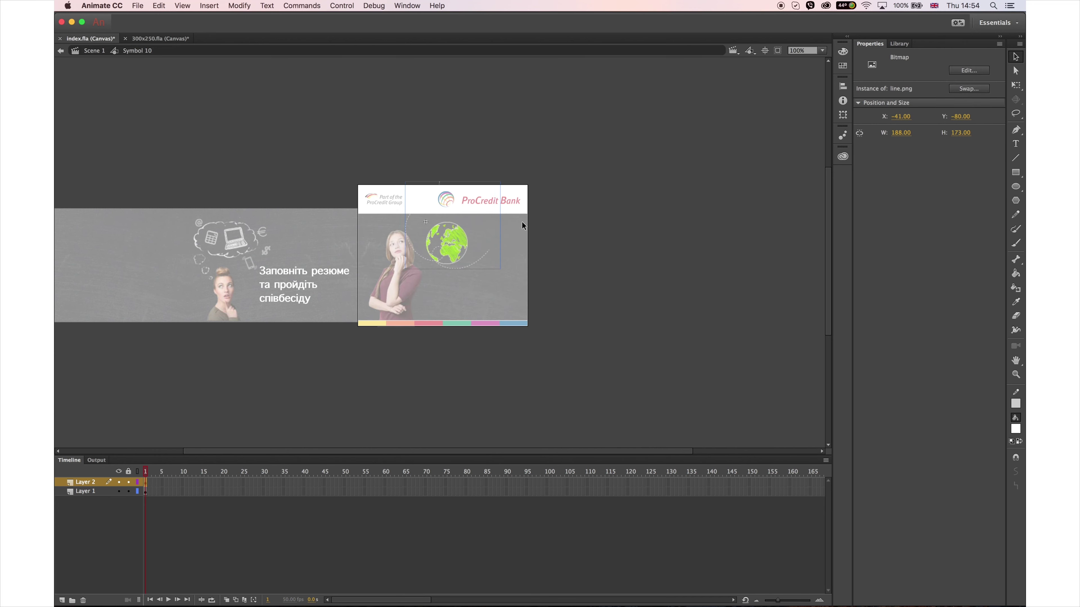
Switch to Photoshop and revert 031.psb to its opened state through the history
key(super+Tab)
click(805, 79)
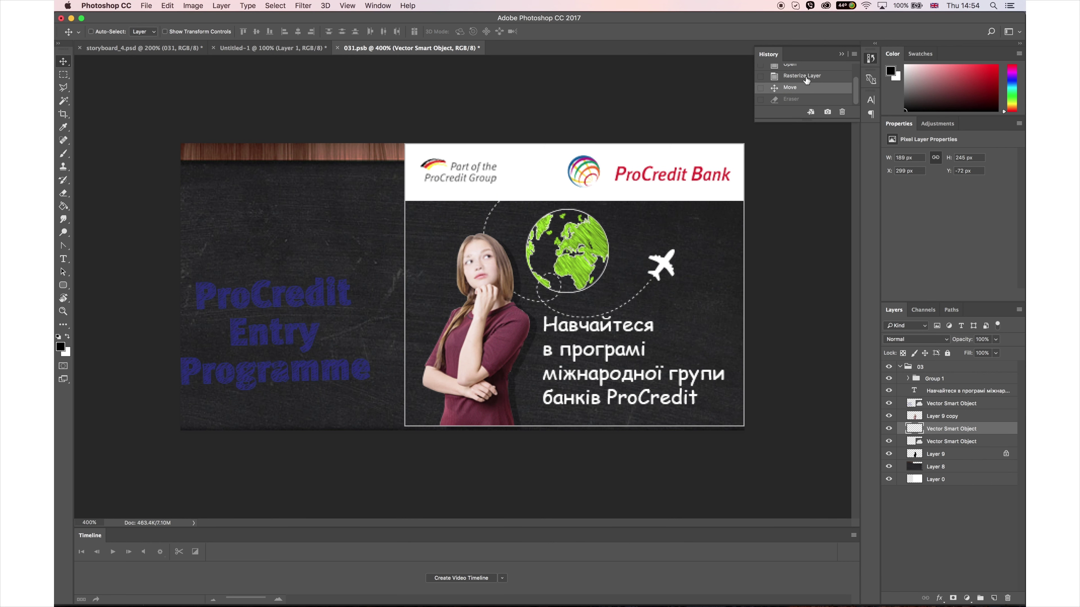
click(810, 78)
click(803, 84)
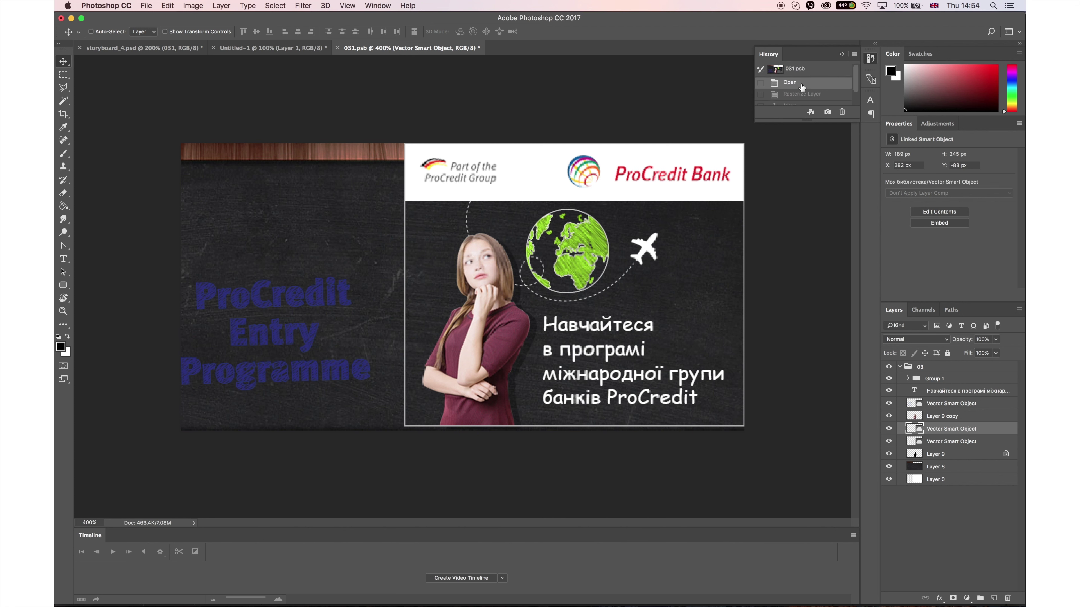
Position the dashed line and the globe in Animate to match the Photoshop storyboard, comparing the two layouts
key(super+Tab)
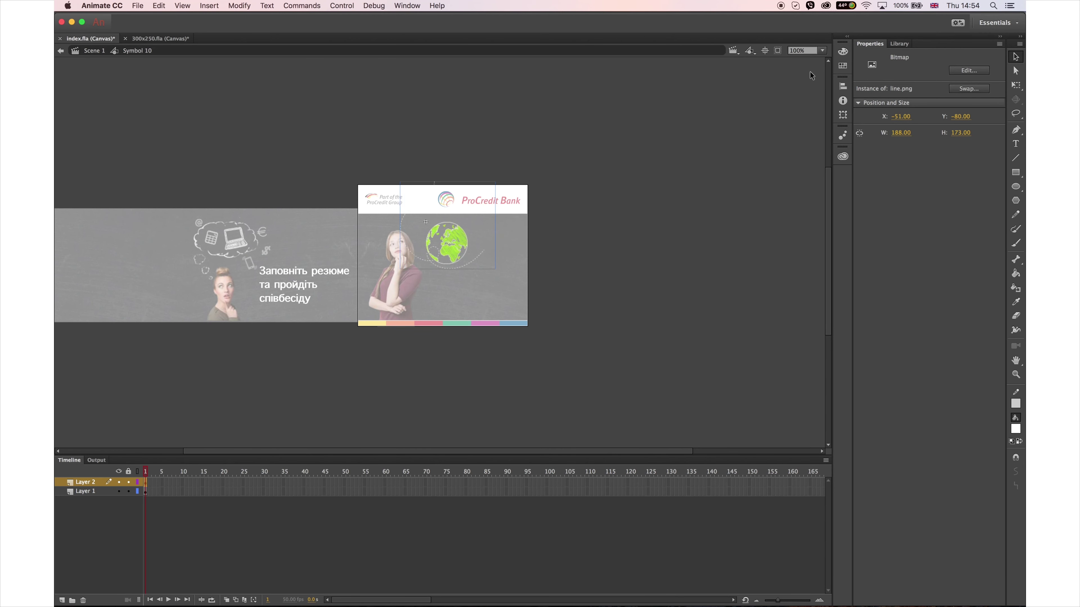
key(super+Tab)
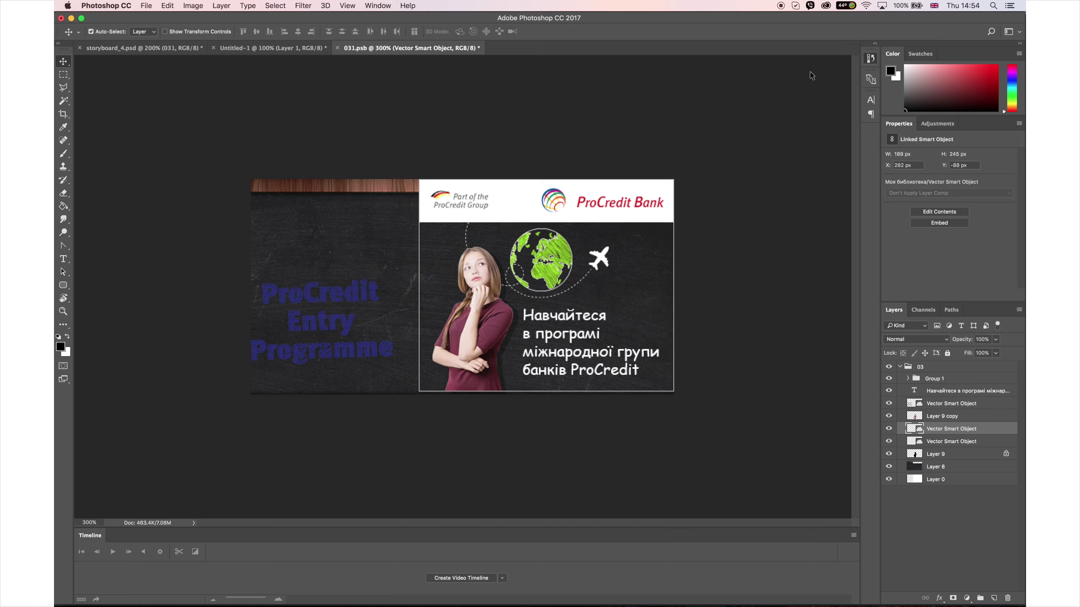
key(super+Tab)
key(super+Tab)
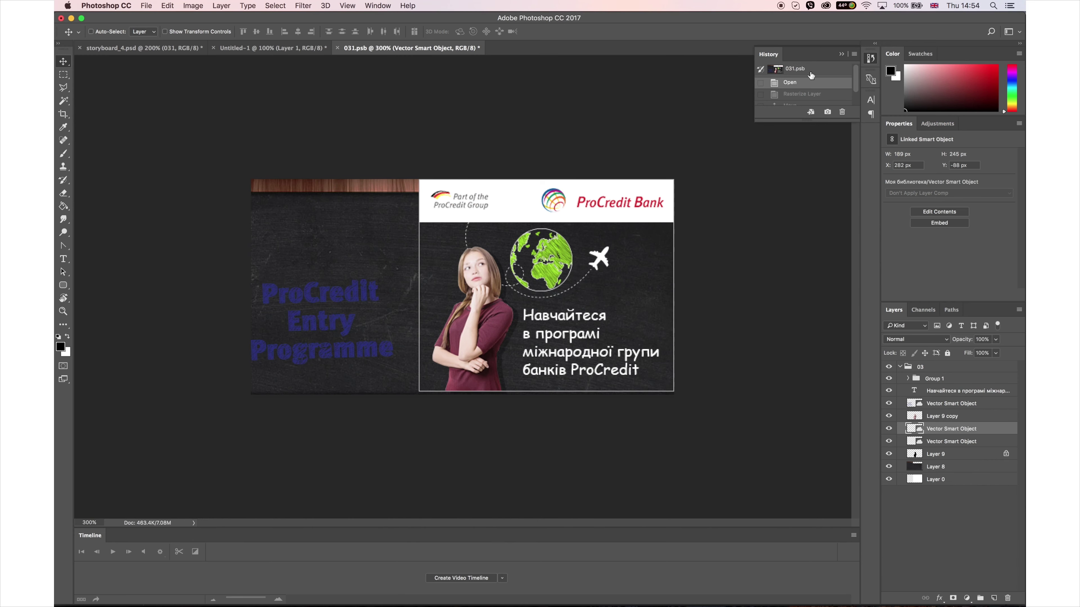
key(super+Tab)
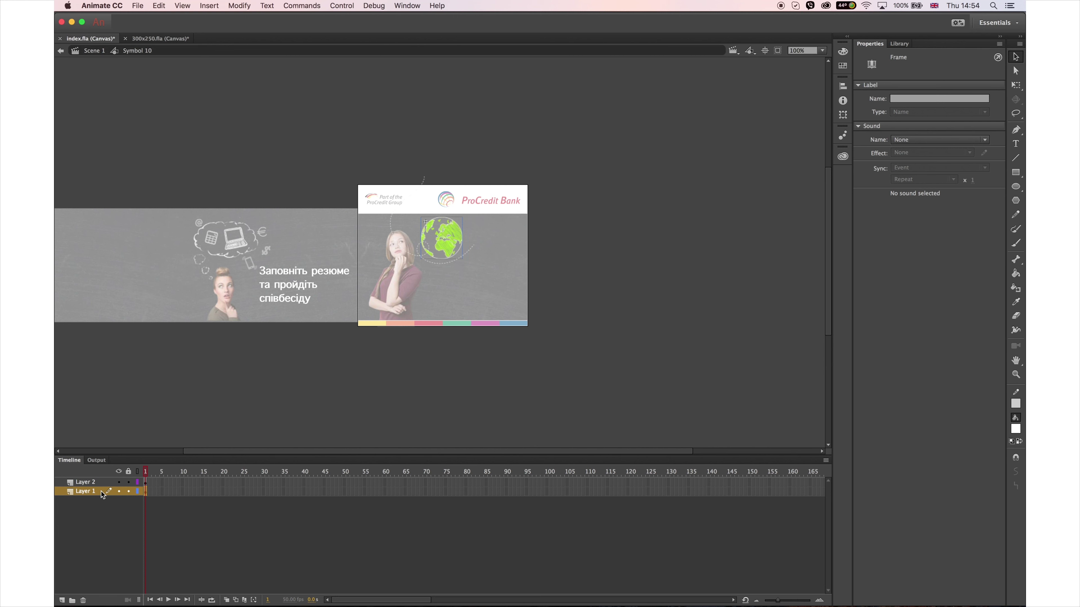
key(super+Tab)
key(super+Tab)
Add a layer above the dashed line, cut the airplane from Illustrator, and paste it there using the AI file importer preferences
click(62, 600)
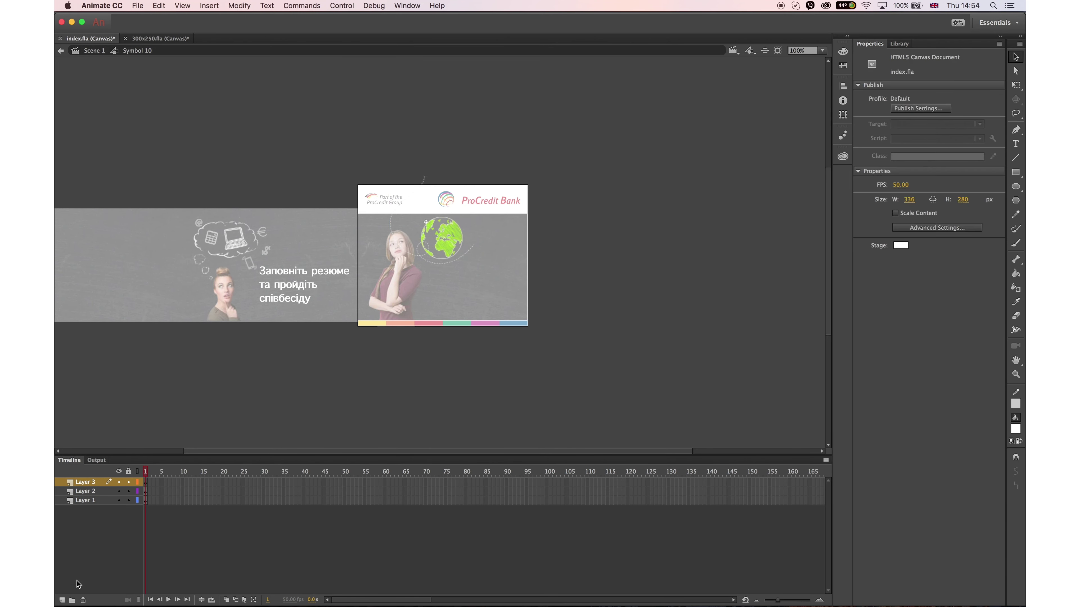
key(super+Tab)
key(super+Tab)
key(Tab)
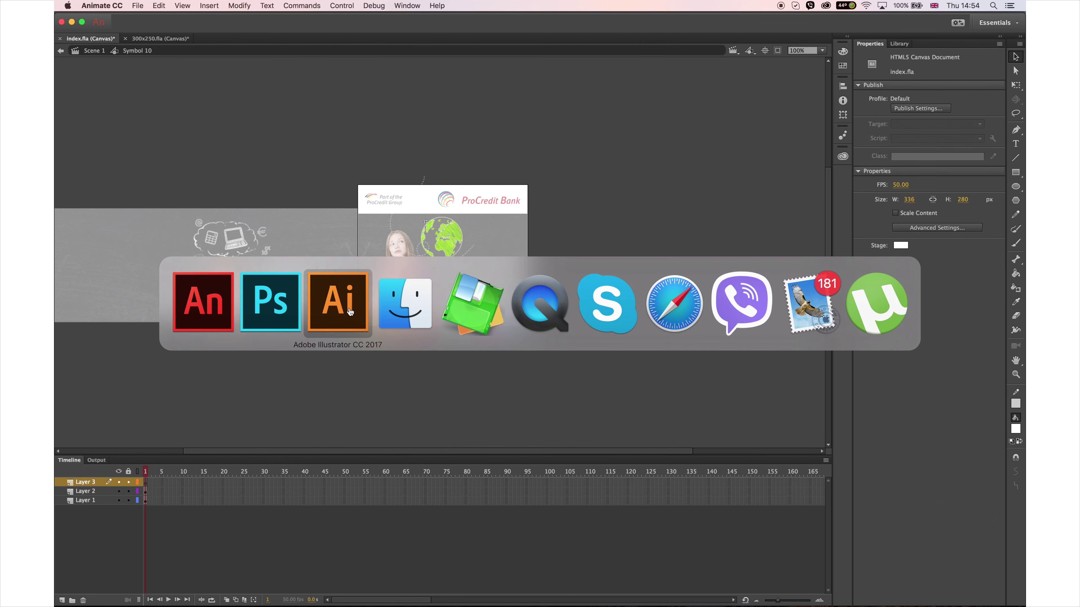
click(546, 151)
key(super+x)
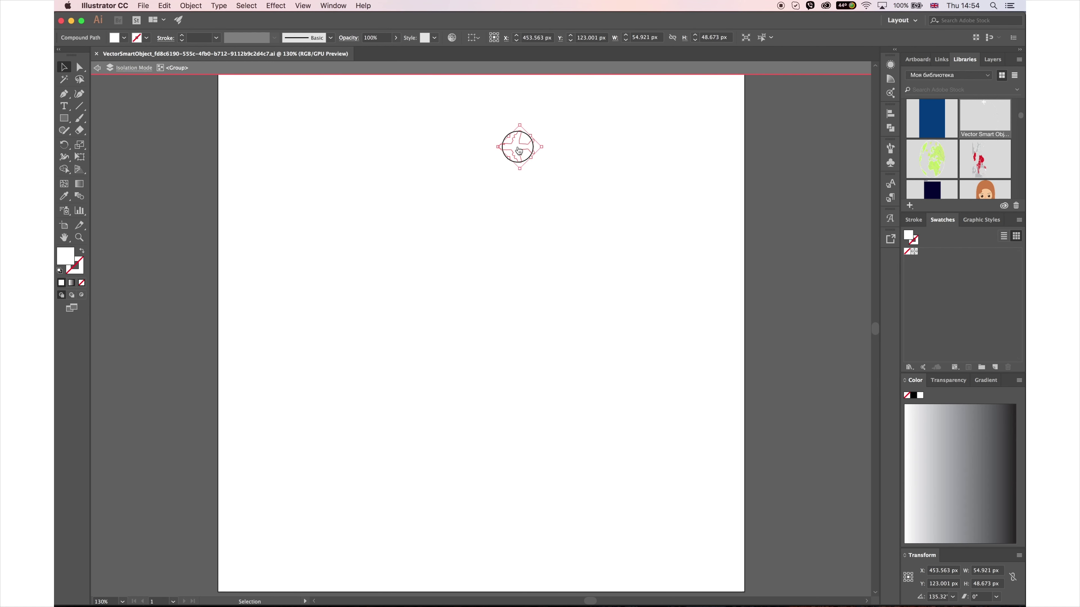
key(super+Tab)
key(super+v)
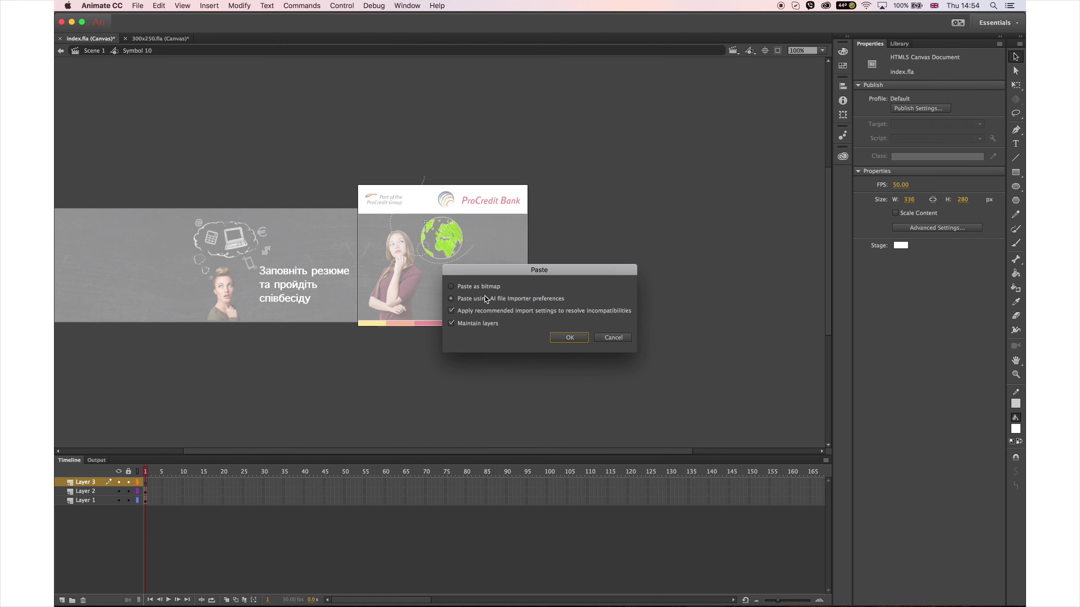
click(568, 340)
Scale the pasted airplane down proportionally to about 28 × 32 px with Free Transform
key(q)
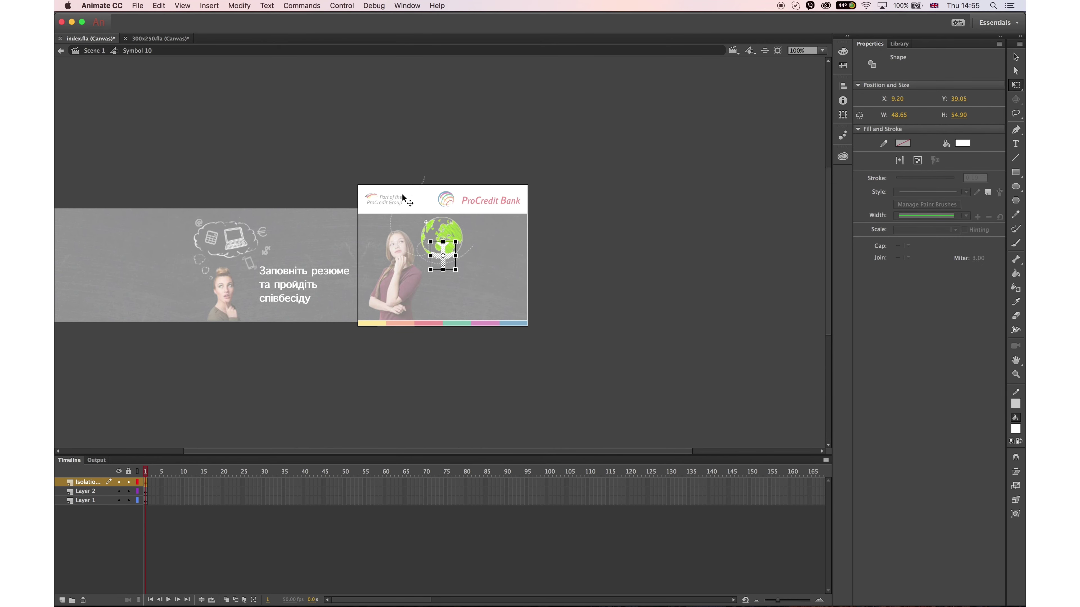
key(super+equal)
key(super+equal)
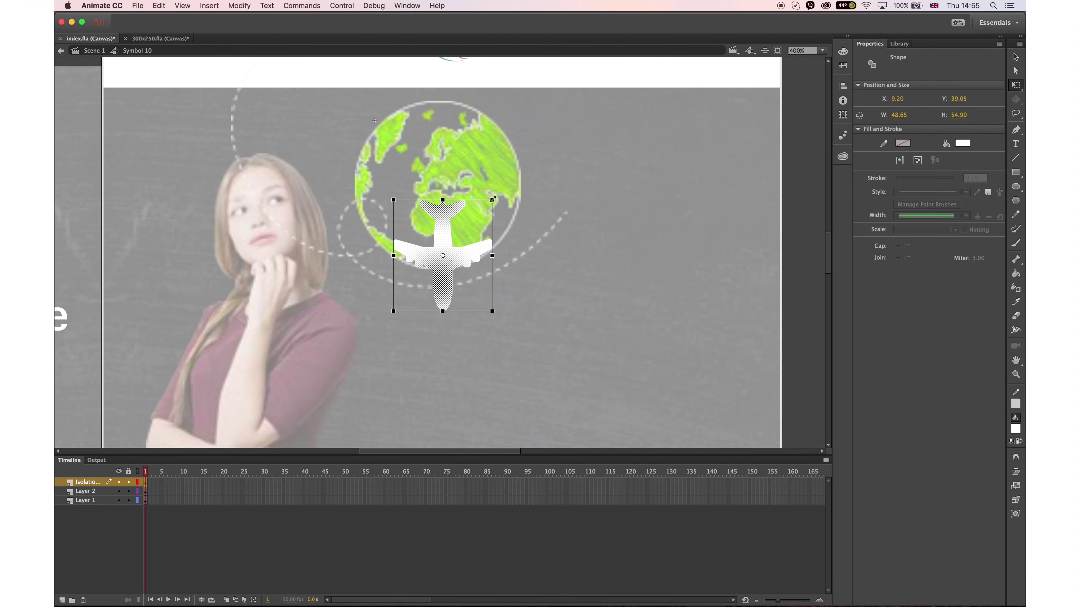
drag(492, 199, 472, 222)
Convert the airplane to a Movie Clip symbol and move it onto the globe's upper-left part
key(F8)
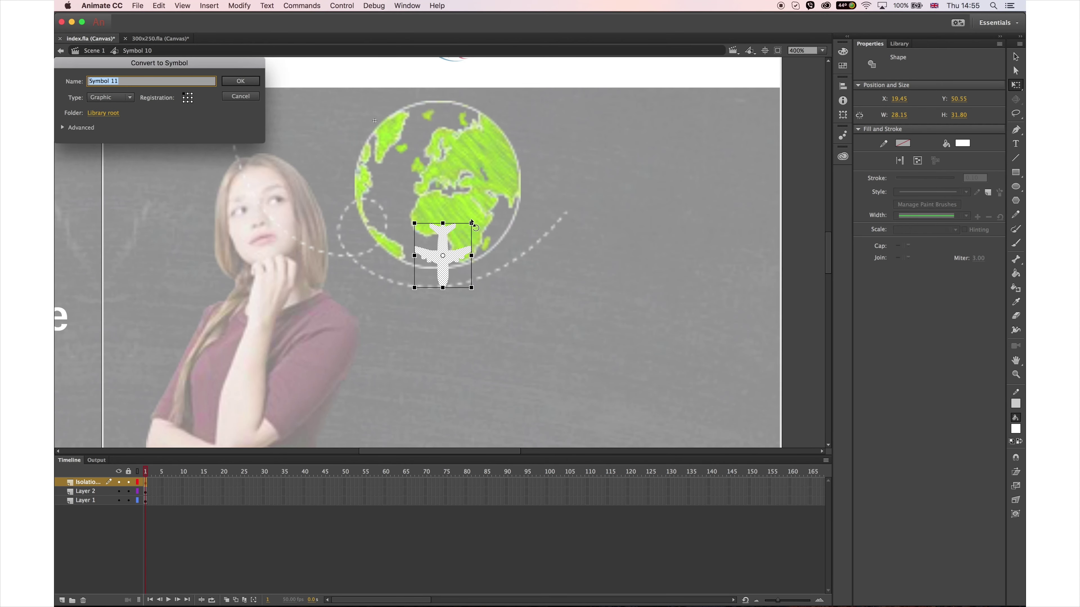
click(126, 98)
click(127, 110)
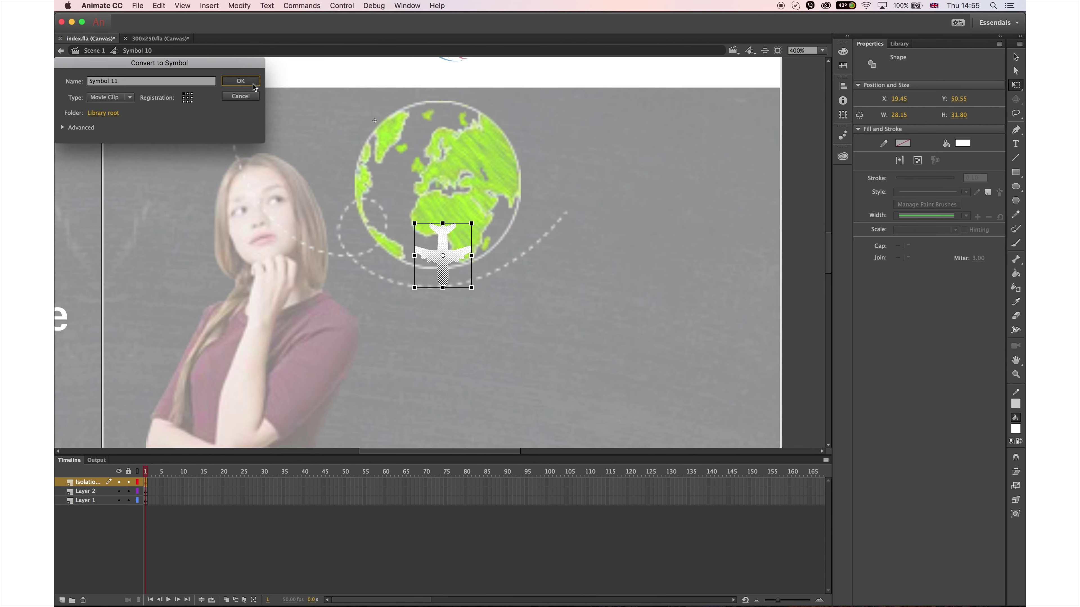
click(241, 81)
drag(447, 255, 393, 132)
Add a layer above Layer 2 and draw straight line segments from the dashed path's upper part to its loop beside the globe
click(85, 491)
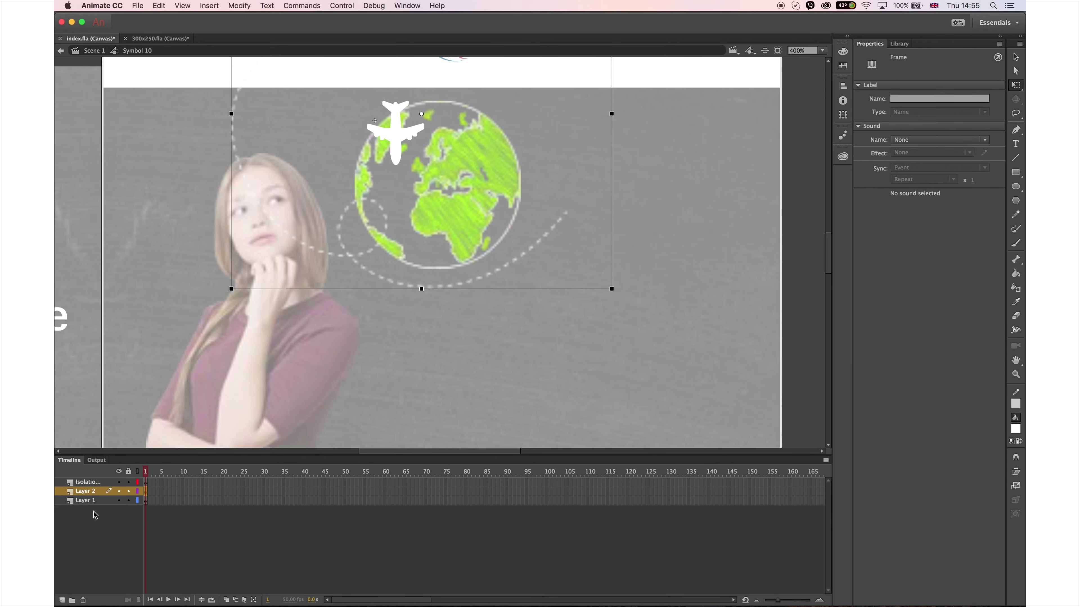
click(62, 600)
click(1015, 158)
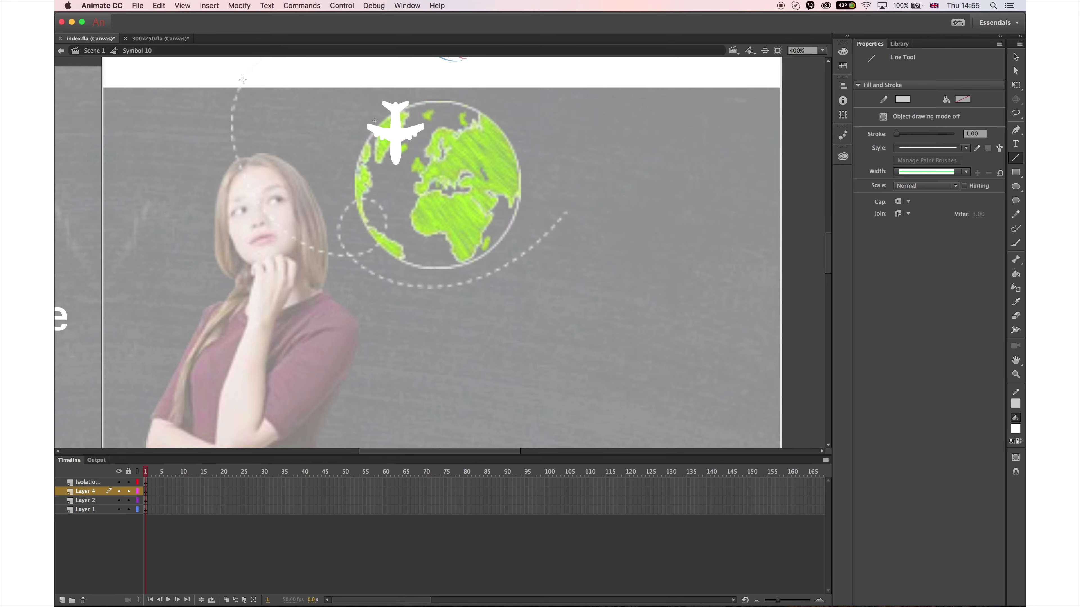
scroll(202, 310, up, 4)
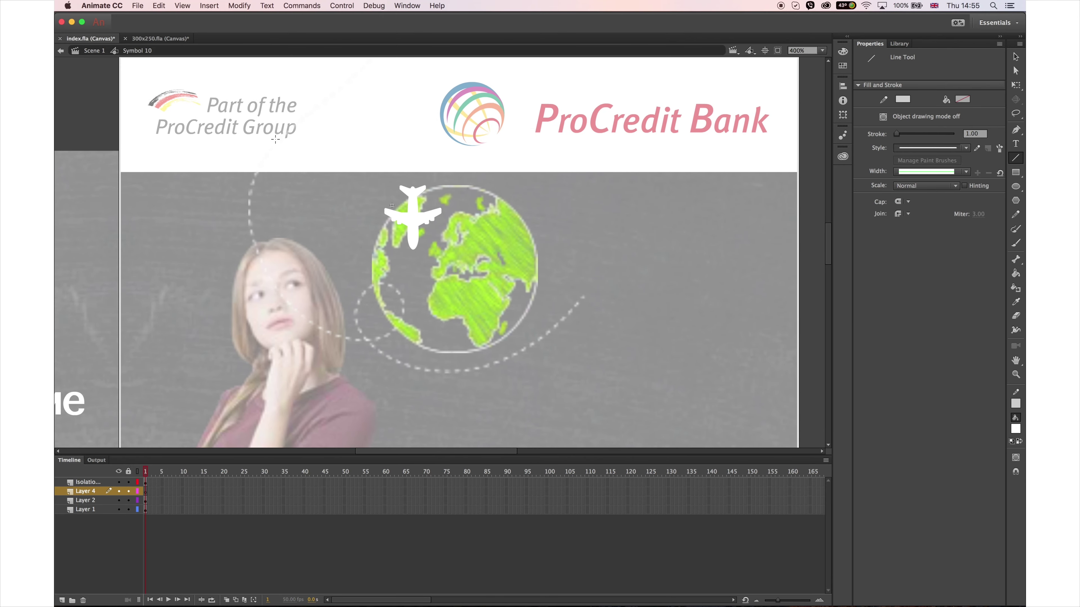
mouse_move(284, 133)
mouse_down()
mouse_move(255, 243)
mouse_move(366, 340)
mouse_up()
Bend the drawn line segments to follow the dashed path's curve and toggle Snap to Objects
key(v)
drag(271, 184, 253, 183)
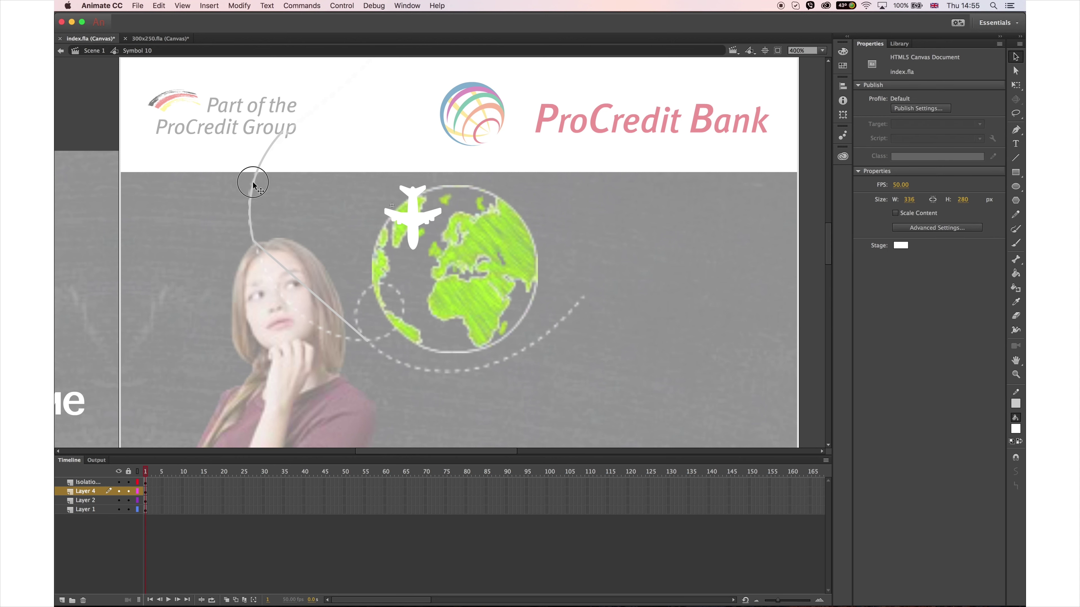
drag(311, 294, 297, 310)
click(1015, 458)
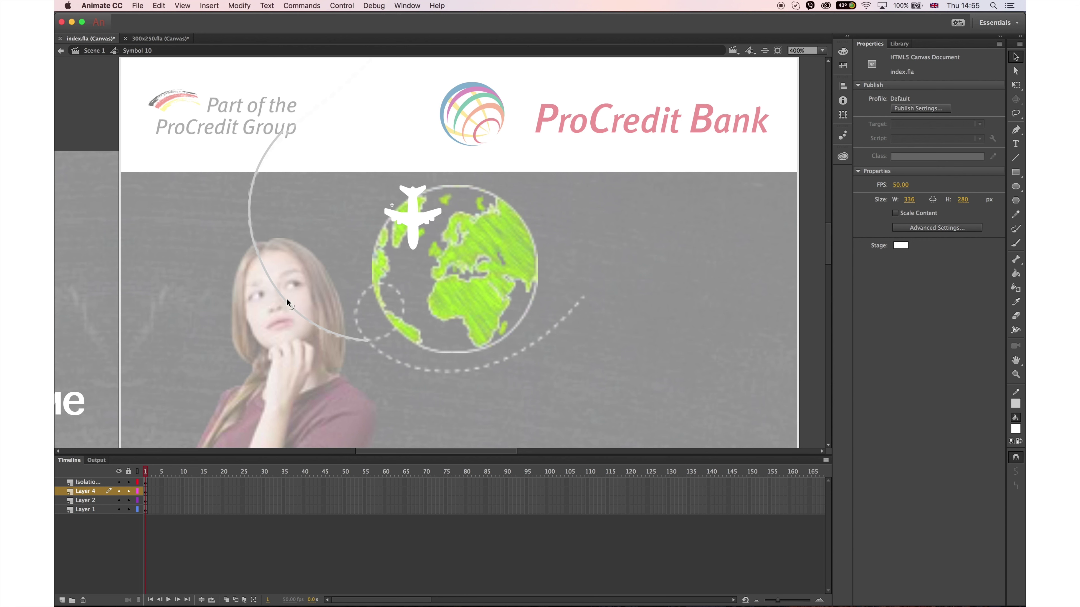
Refine the curve beside the woman's face and draw a line segment from its end to the right side of the loop
drag(284, 304, 283, 301)
click(397, 346)
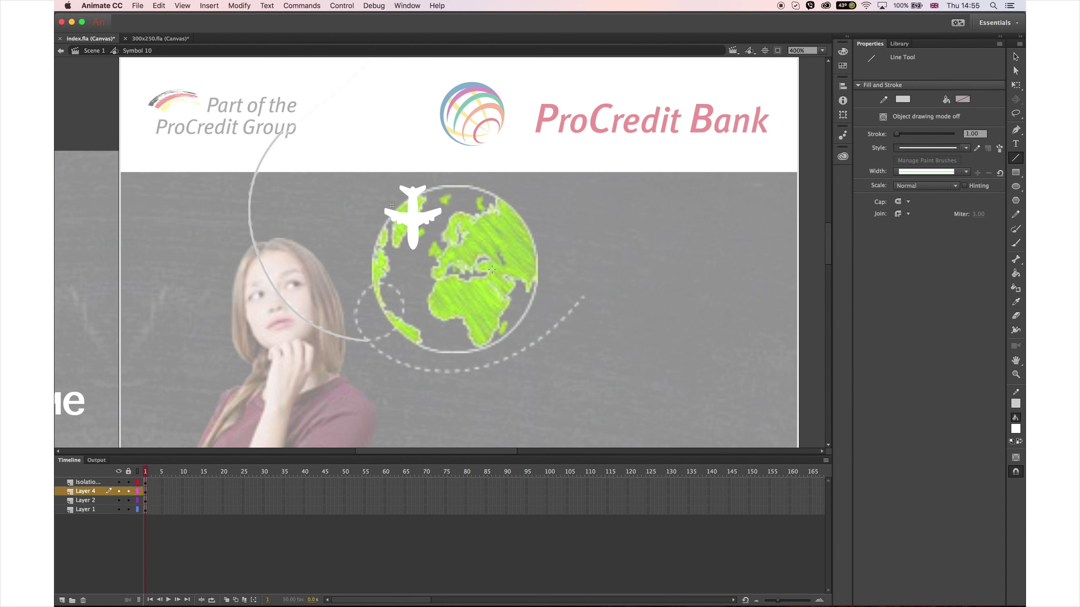
click(447, 349)
drag(368, 340, 402, 319)
click(1015, 159)
click(1015, 56)
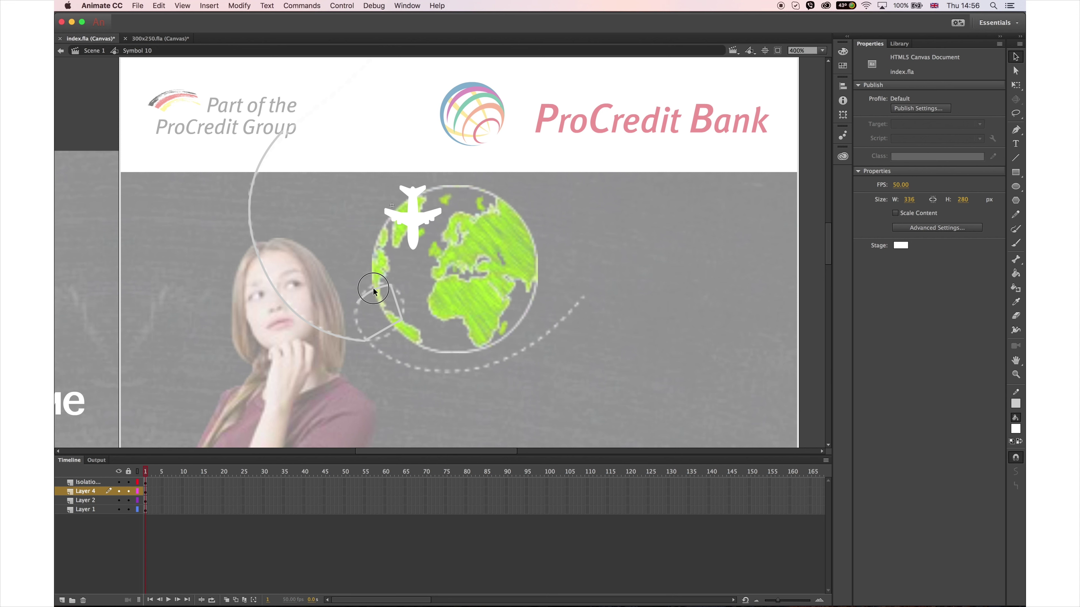
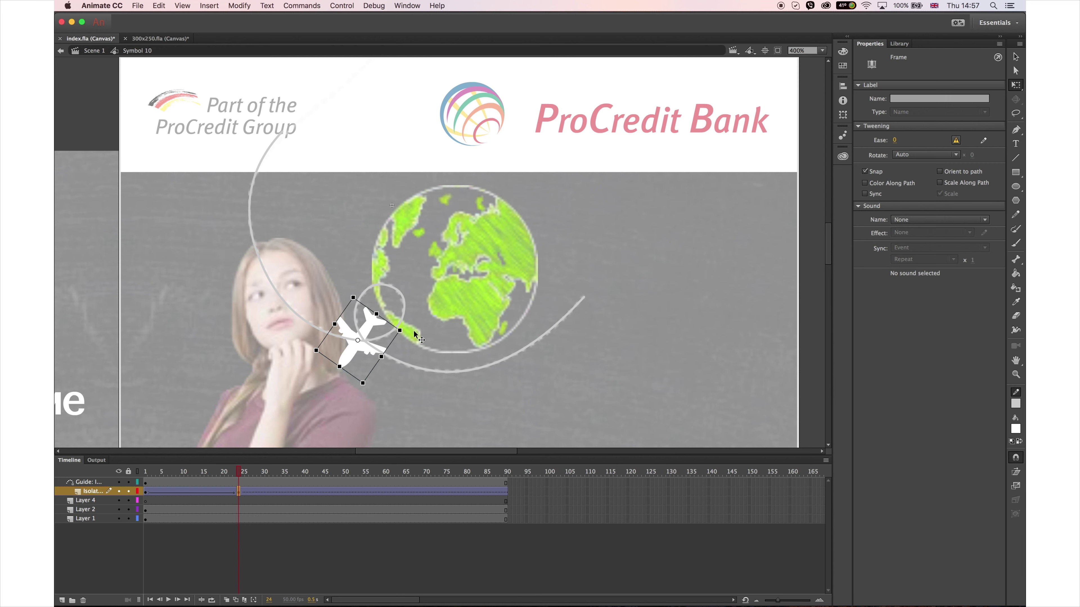
Rotate the airplane at frame 24 to align with the guide path's crossing point
drag(313, 354, 326, 310)
mouse_move(239, 471)
mouse_down()
mouse_move(146, 471)
mouse_move(219, 471)
mouse_up()
Insert 22 frames into the airplane's first tween to extend the animation to frame 112, and scrub through the motion
key(F5)
key(F5)
key(F5)
key(F5)
key(F5)
key(F5)
key(F5)
key(F5)
key(F5)
key(F5)
key(F5)
key(F5)
key(F5)
key(F5)
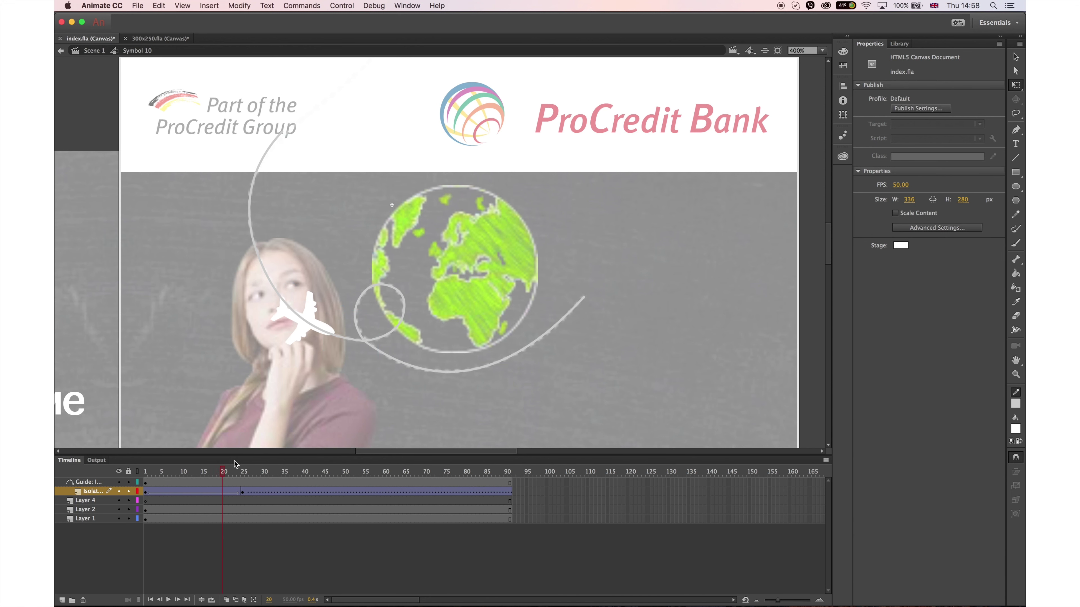
key(F5)
key(F5)
key(F5)
key(F5)
key(F5)
key(F5)
key(F5)
key(F5)
drag(306, 471, 369, 474)
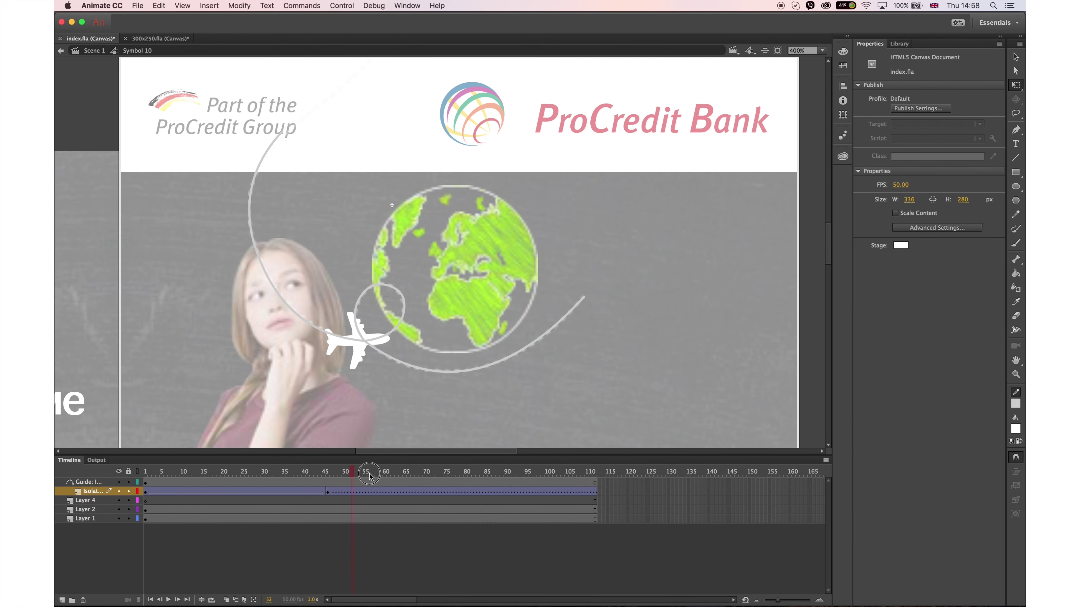
Add an airplane keyframe at frame 72, nudge the airplane to the path crossing below the loop, and rotate it toward the lower right
click(434, 492)
key(F6)
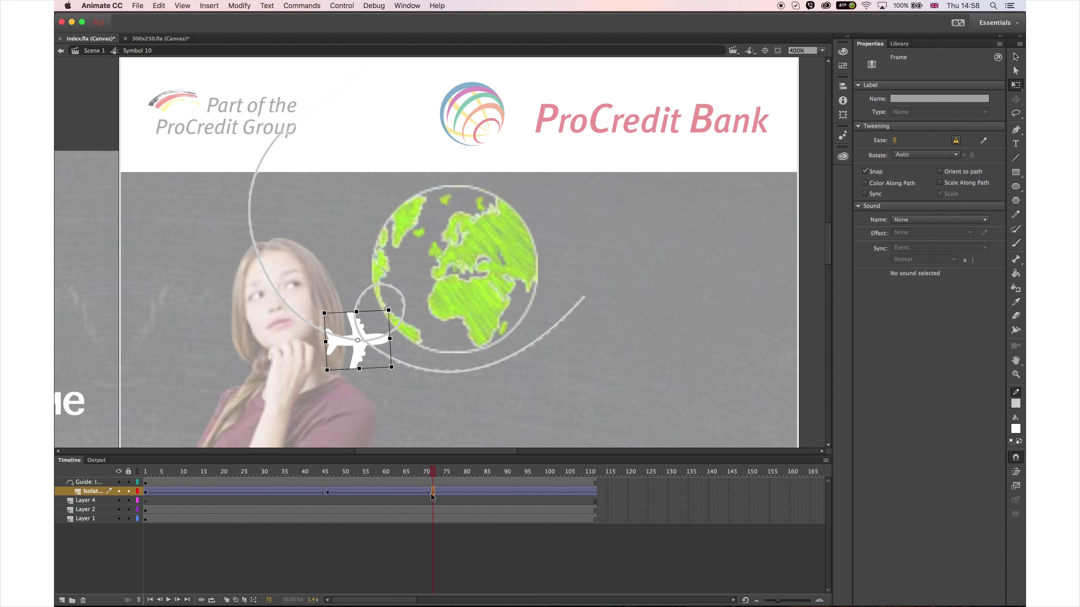
key(shift+Right)
key(shift+Up)
key(shift+Up)
key(shift+Right)
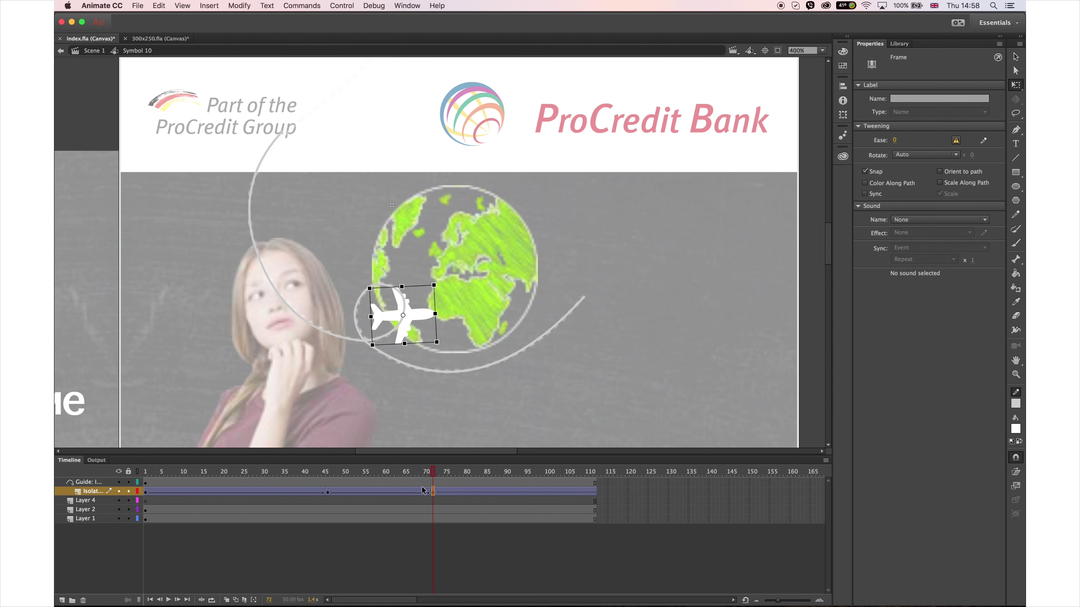
key(shift+Up)
key(shift+Left)
key(shift+Left)
key(shift+Left)
key(shift+Left)
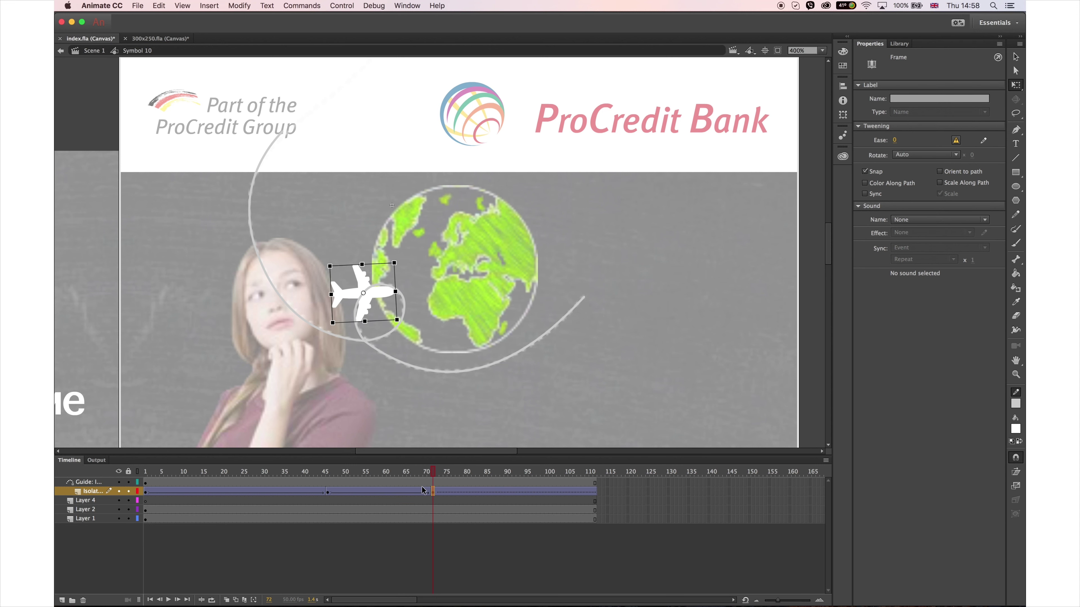
key(shift+Down)
key(shift+Down)
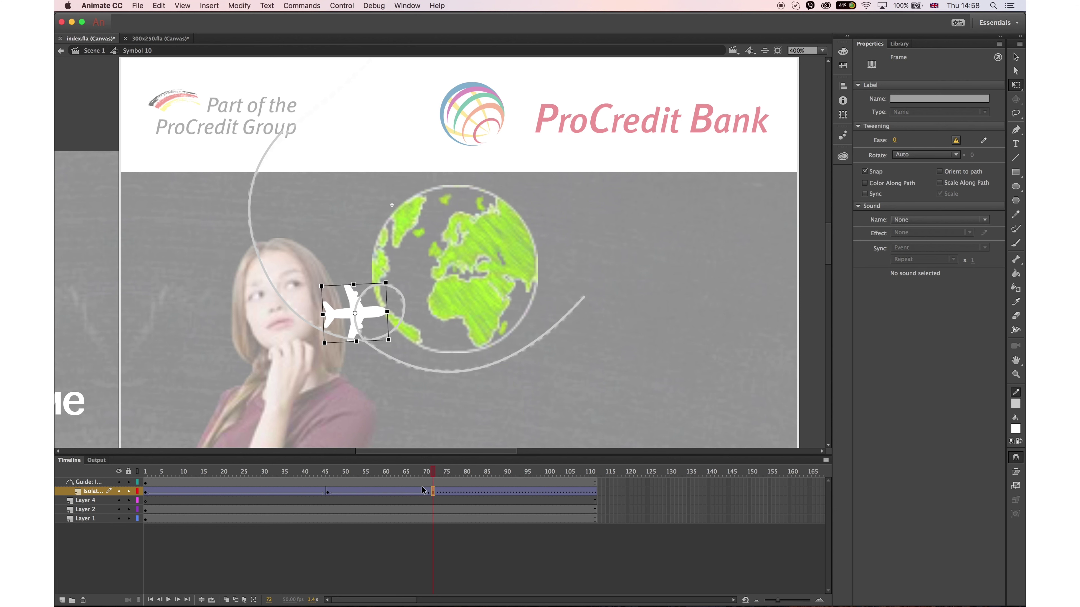
key(shift+Down)
key(shift+Down)
key(shift+Down)
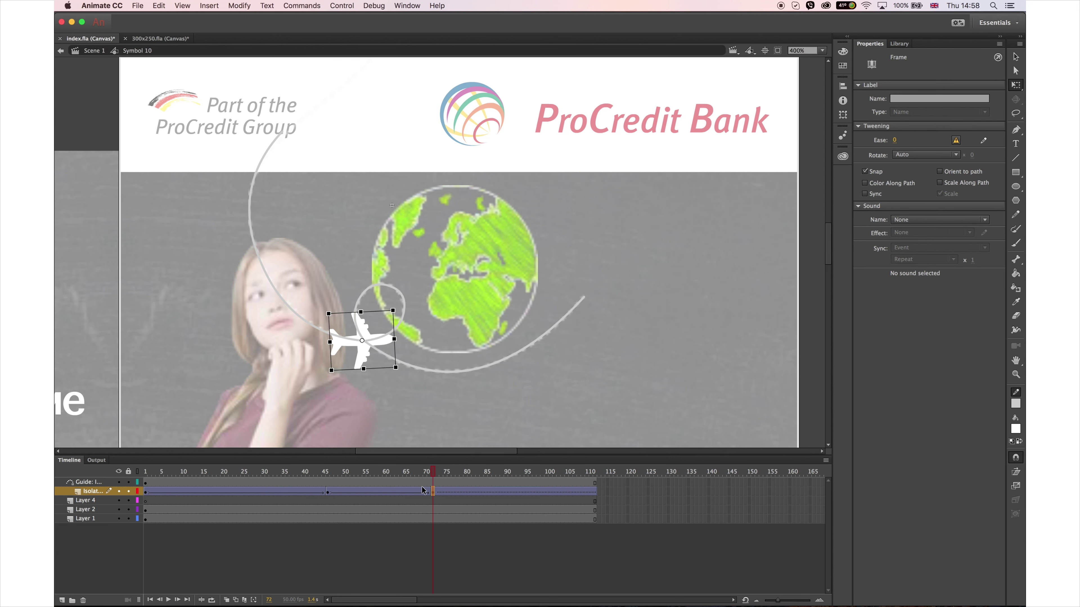
key(Right)
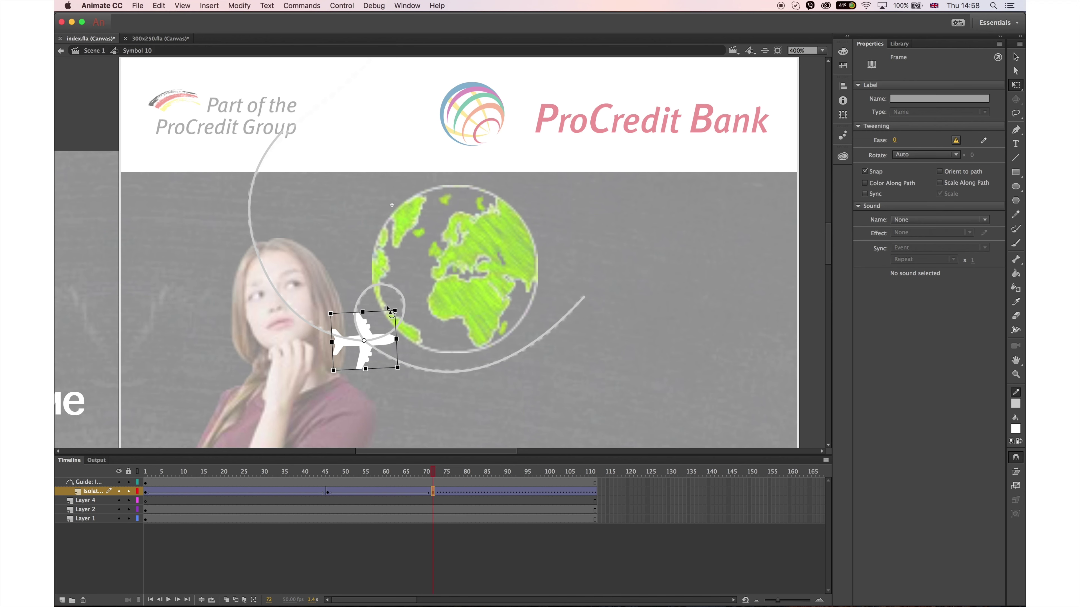
drag(402, 309, 420, 340)
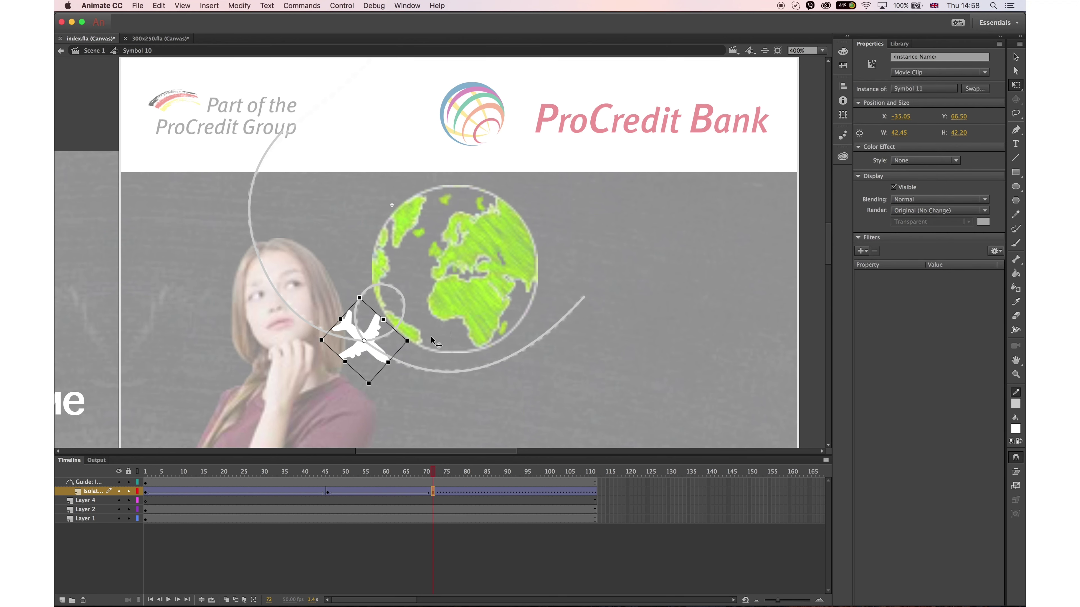
Add an airplane keyframe at frame 59, rotate the airplane to follow the top of the loop, and scrub through the flight
click(428, 479)
drag(408, 478, 372, 474)
click(379, 493)
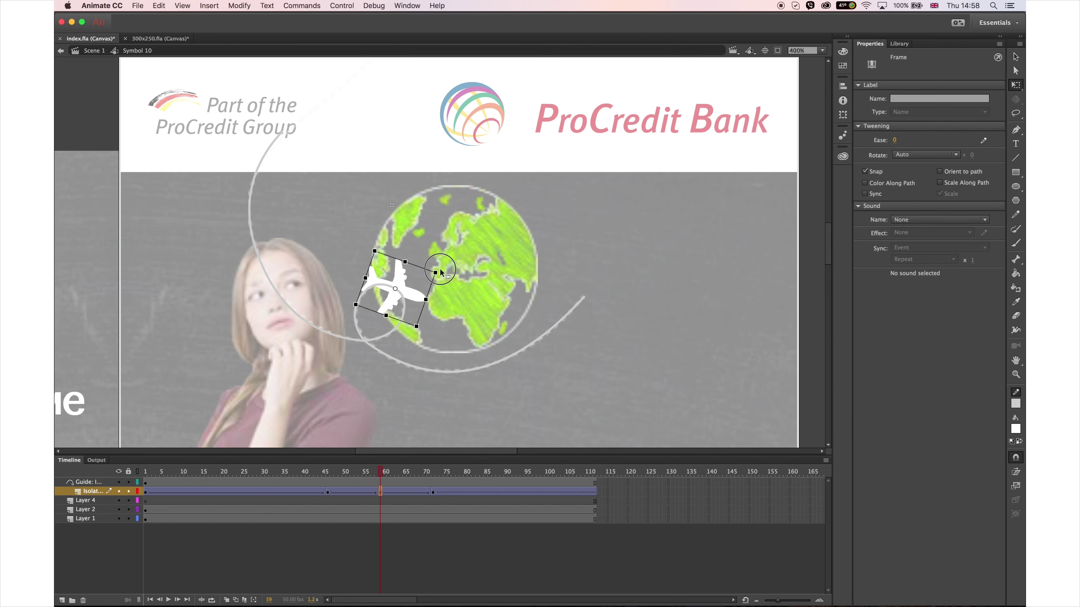
drag(441, 272, 306, 308)
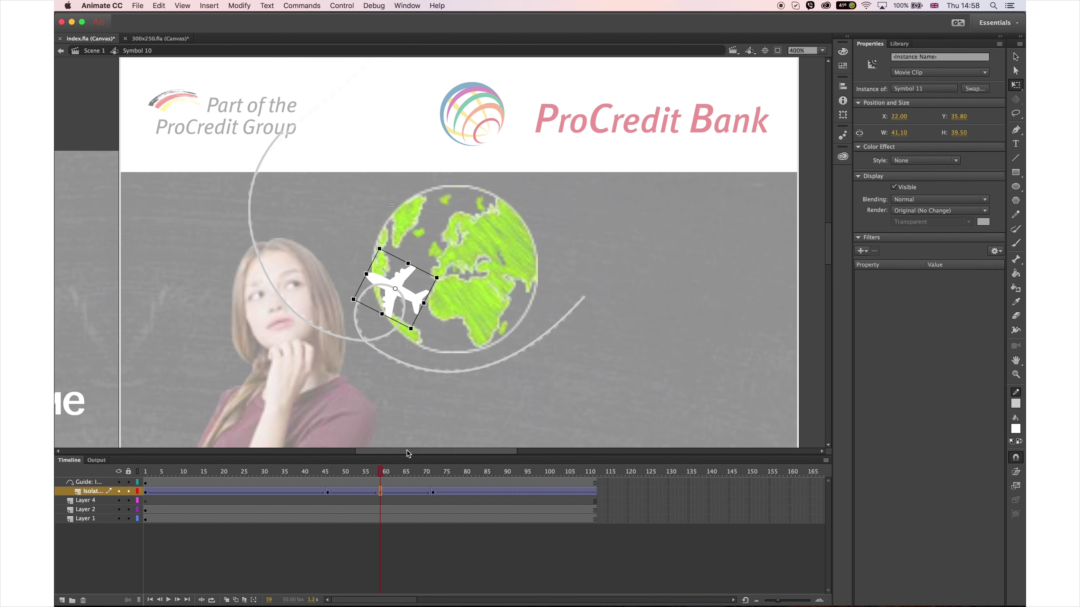
drag(403, 477, 471, 467)
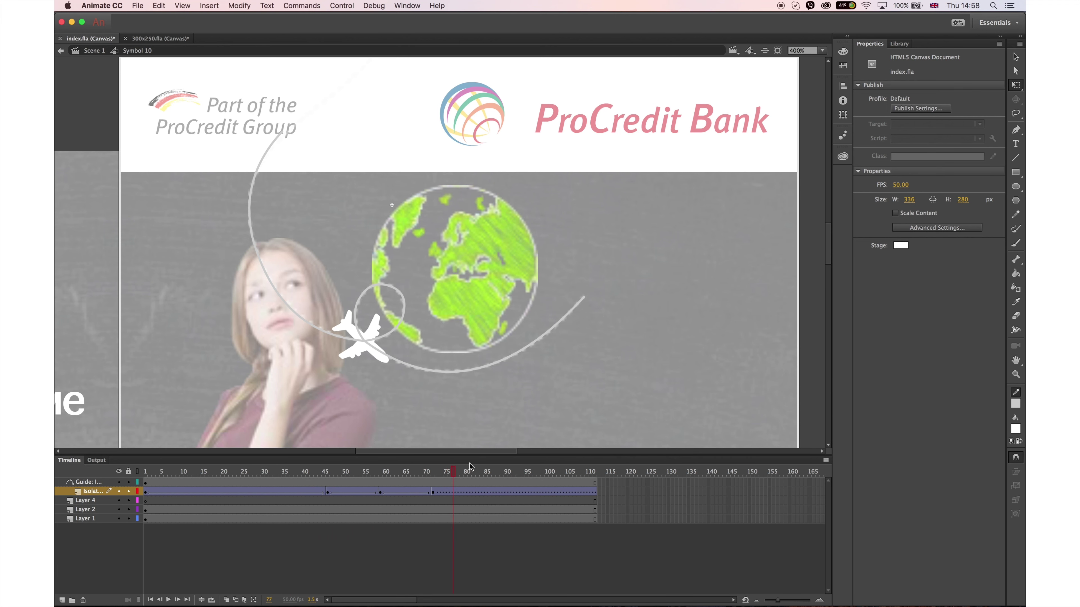
Add an airplane keyframe at the path's right end, rotate the airplane to point up and right, and shift the keyframe to frame 139
click(551, 491)
key(F6)
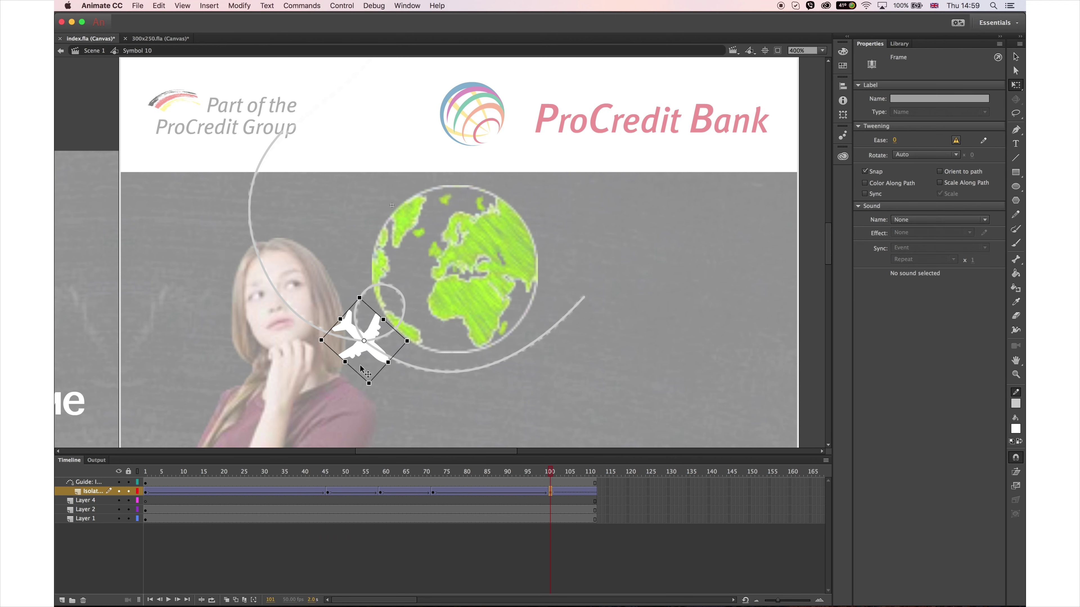
drag(363, 339, 666, 293)
drag(550, 472, 570, 402)
click(550, 492)
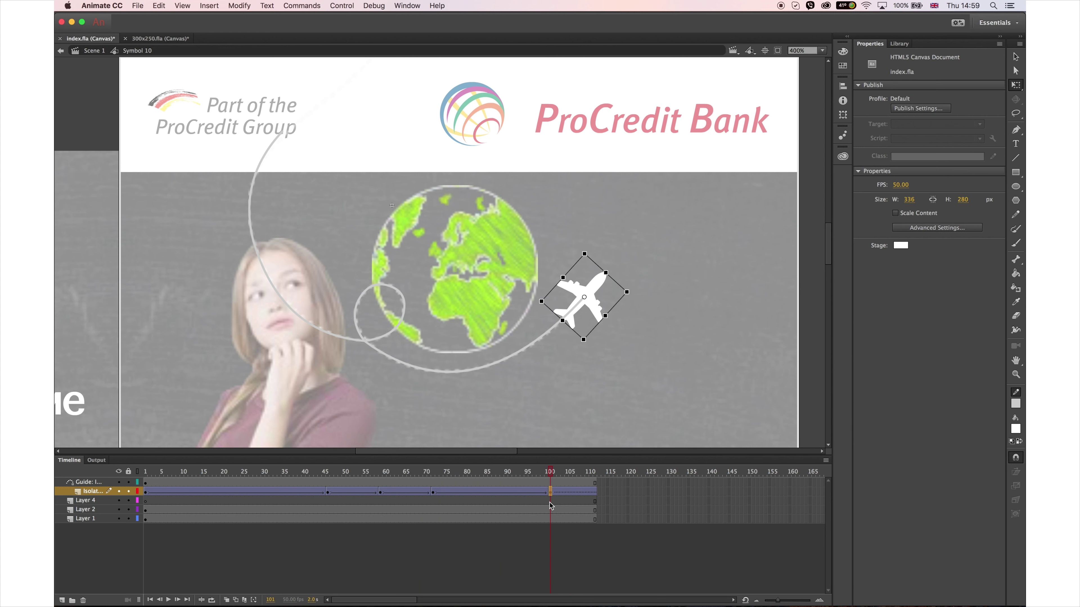
drag(550, 492, 684, 472)
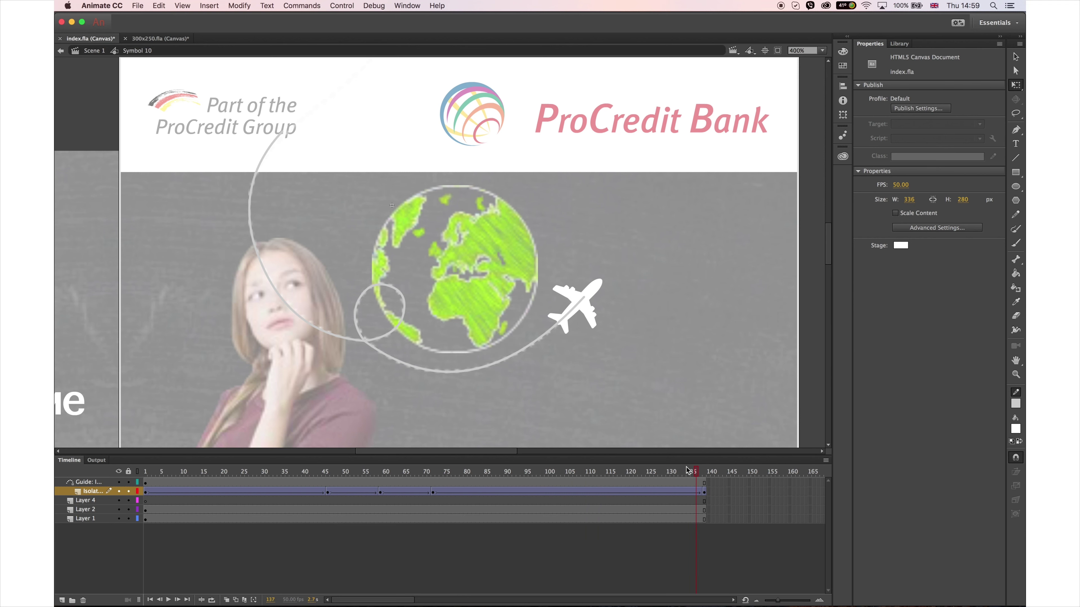
Convert the globe on Layer 1 to a Movie Clip named Symbol 12
key(super+minus)
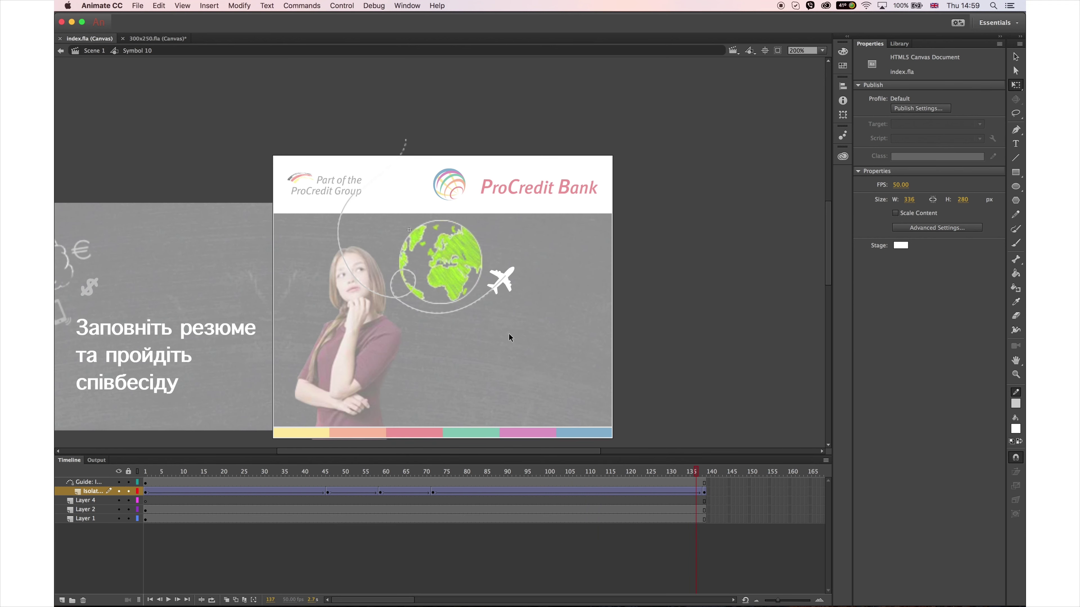
click(348, 509)
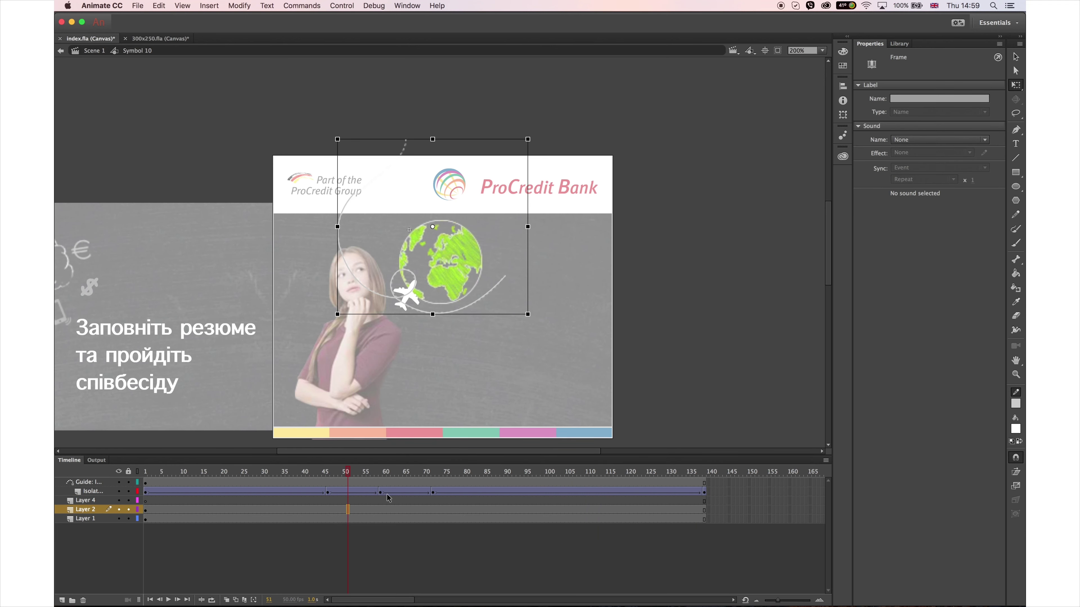
click(378, 518)
key(F8)
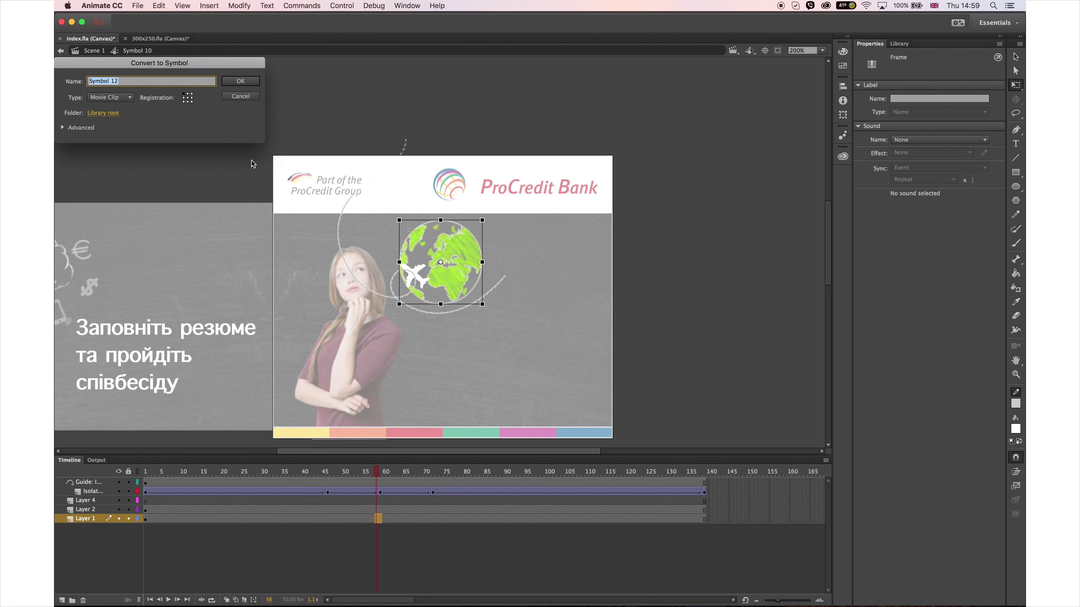
key(Return)
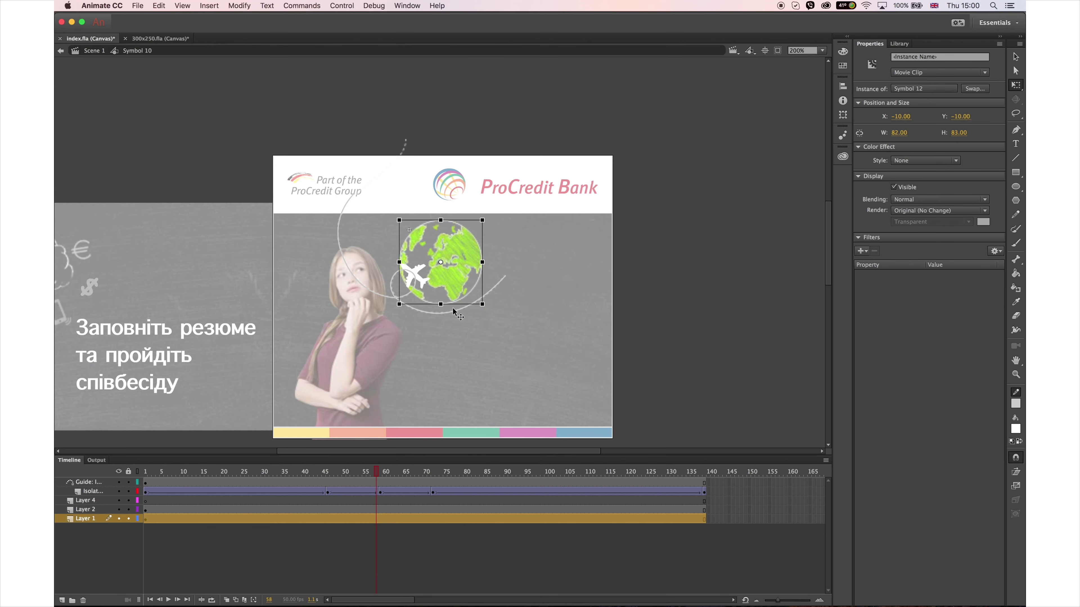
Undo the most recent edits
key(super+z)
key(super+z)
key(super+z)
key(super+z)
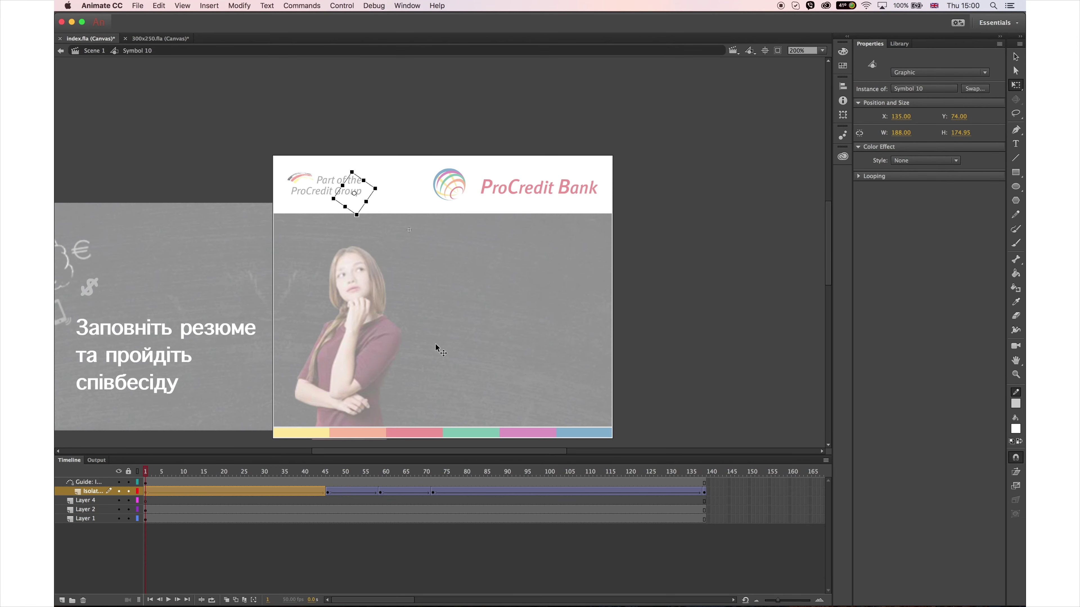
key(super+z)
Lock the guide, airplane and Layer 4 layers and open the globe's Movie Clip for editing
drag(128, 500, 128, 482)
click(214, 518)
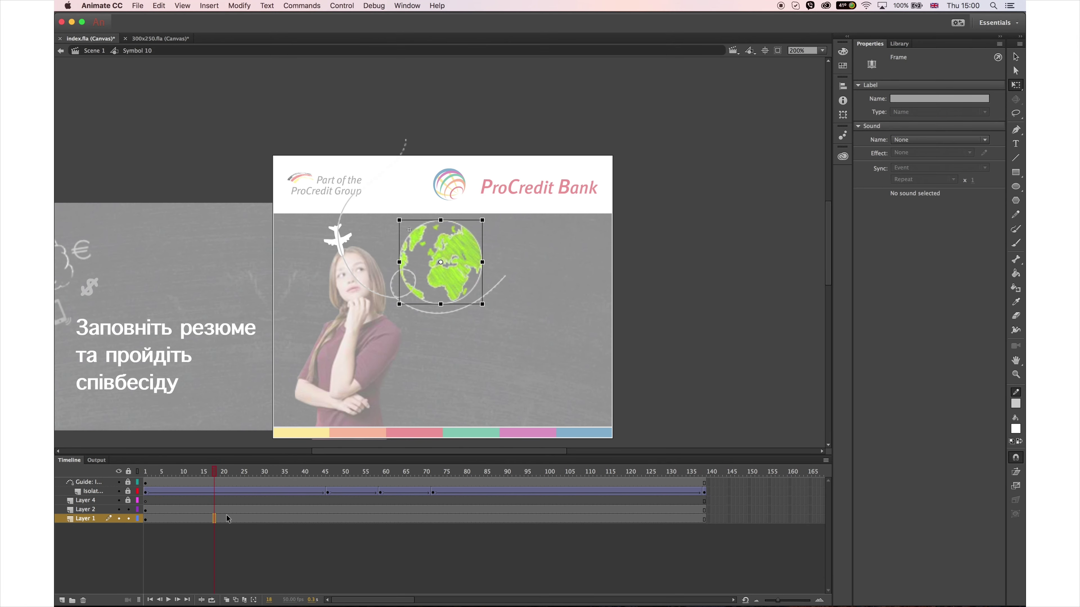
click(462, 254)
double_click(462, 254)
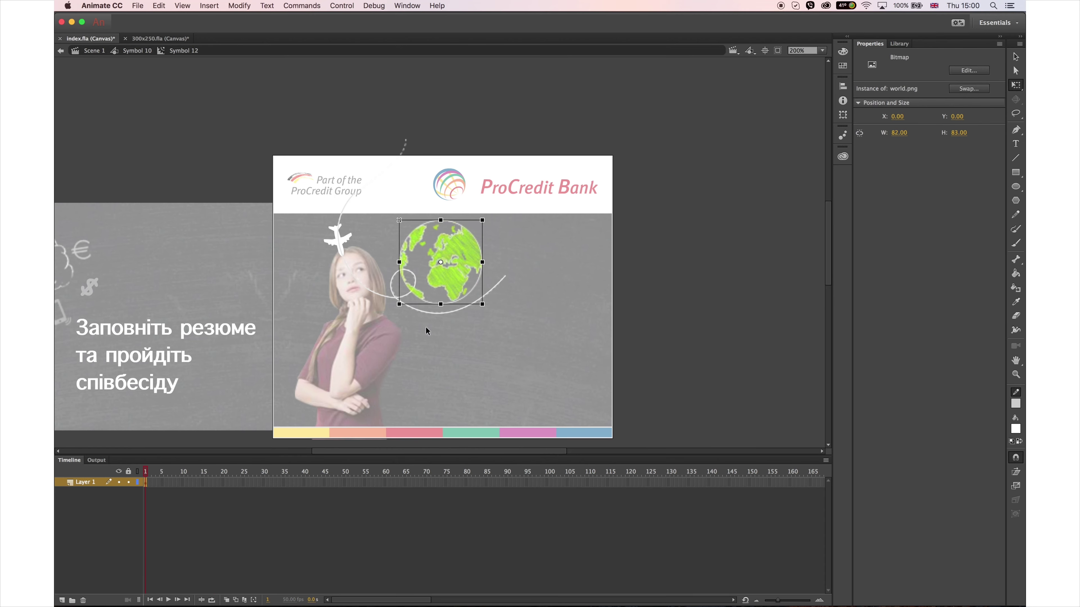
Create a classic tween on the globe's Layer 1 with an end keyframe at frame 75
click(629, 493)
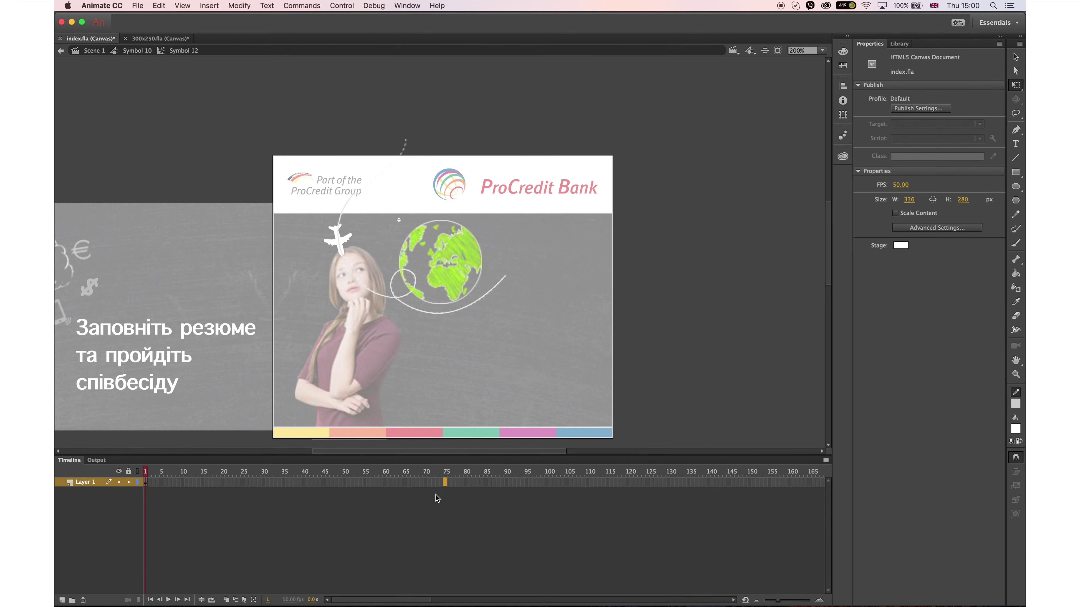
click(442, 482)
right_click(442, 482)
click(463, 365)
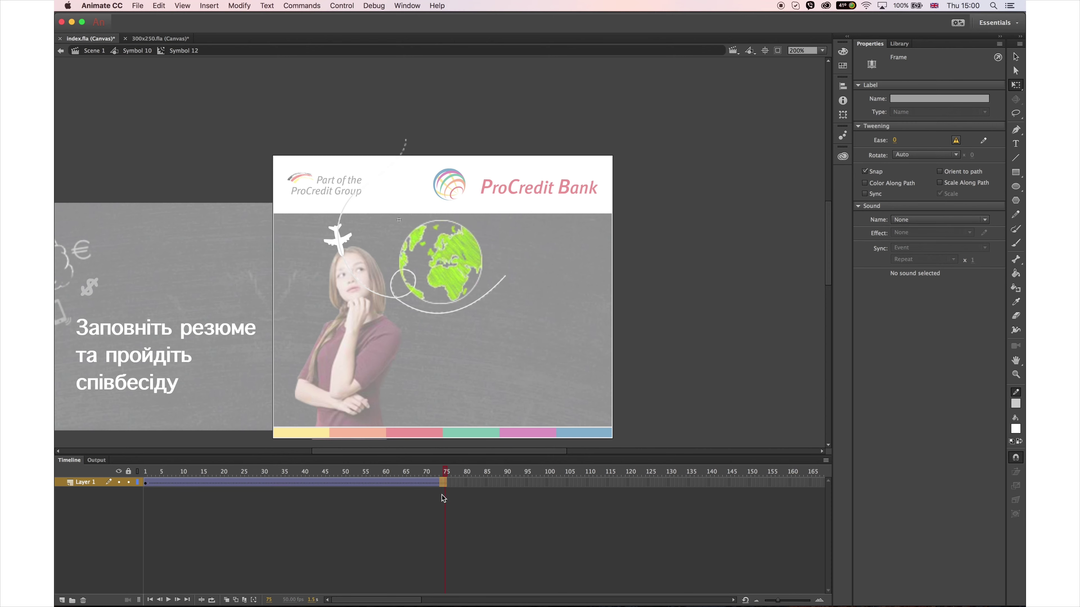
Add a keyframe at frame 37 of the globe tween, scrub through it, and return to Symbol 10
click(290, 481)
key(F6)
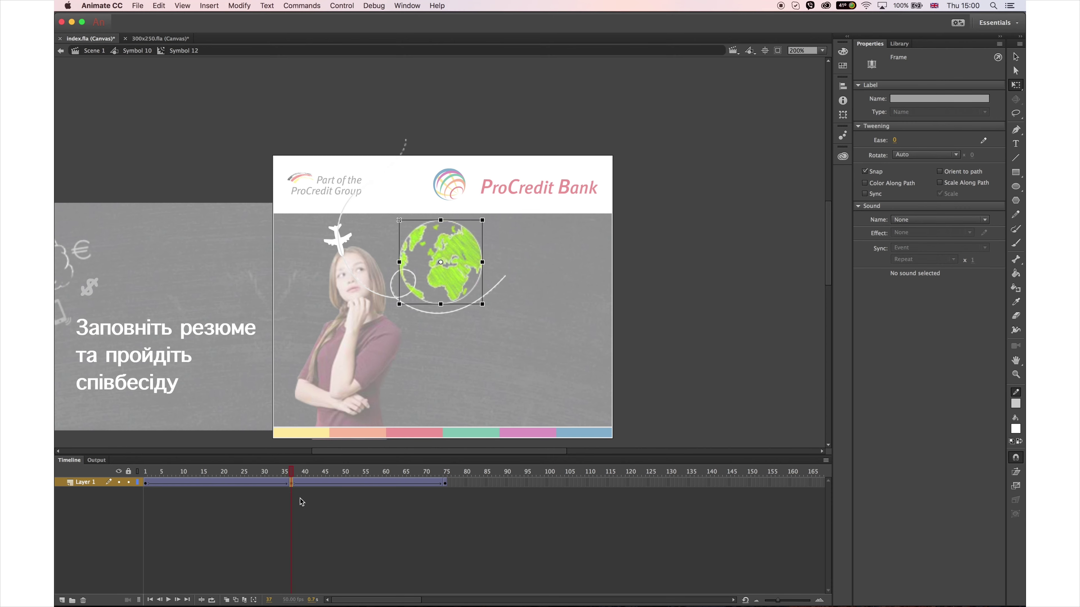
click(300, 471)
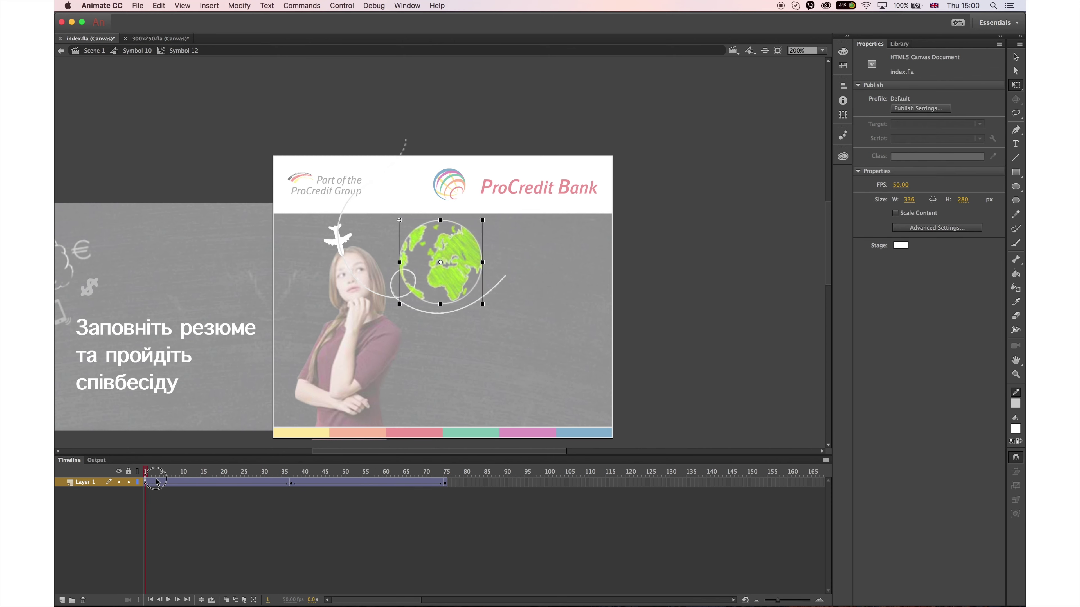
drag(340, 470, 511, 461)
double_click(698, 355)
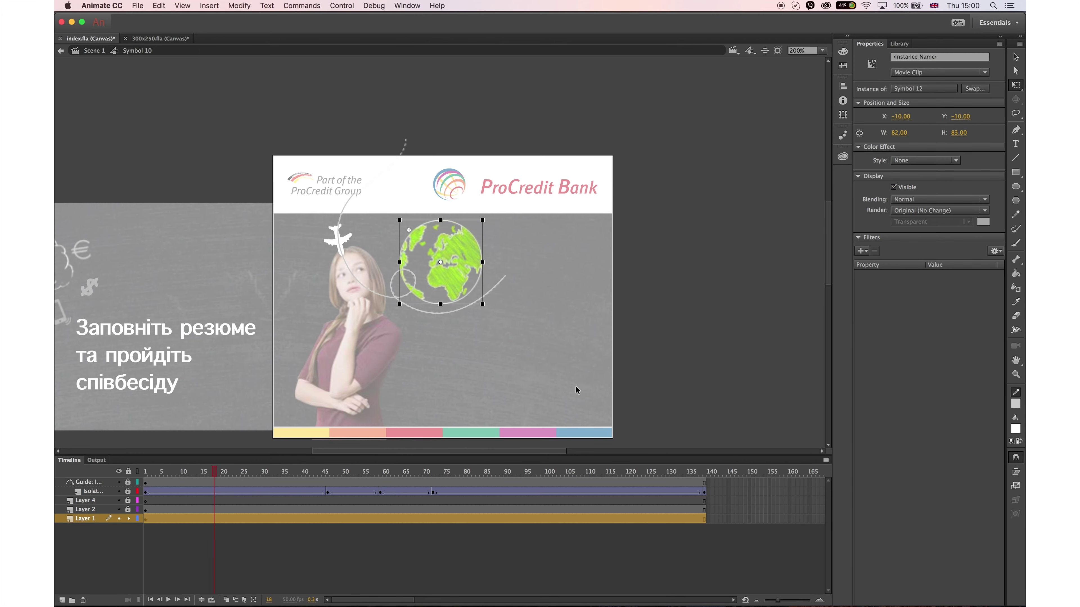
Extend the guide, airplane, Layer 2 and Layer 1 to frame 165 and select a block of frames across the layers
drag(220, 475, 657, 470)
click(810, 492)
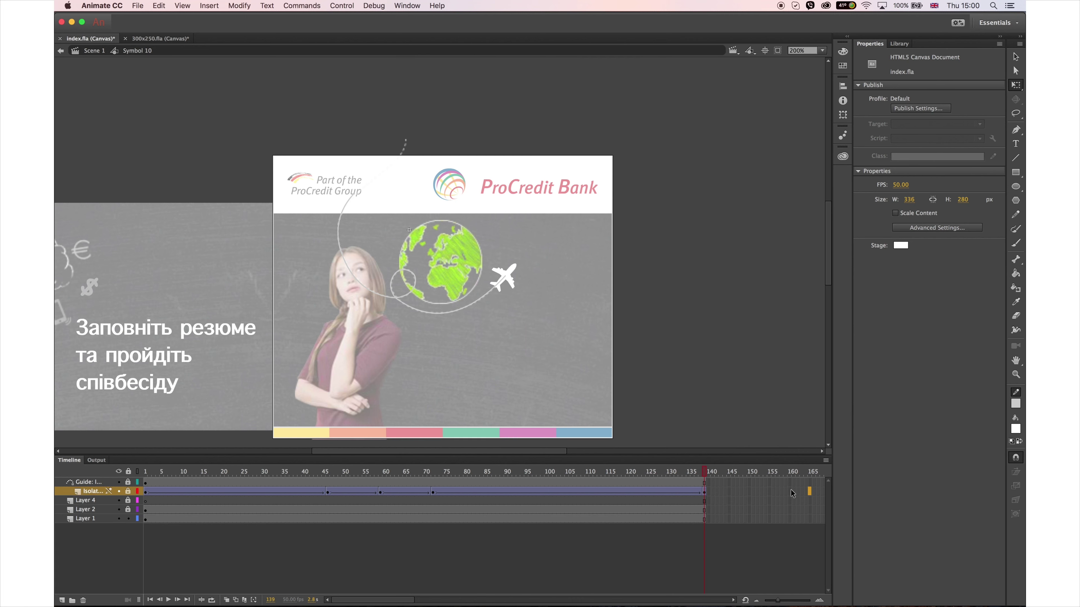
key(F5)
click(809, 482)
drag(810, 509, 809, 519)
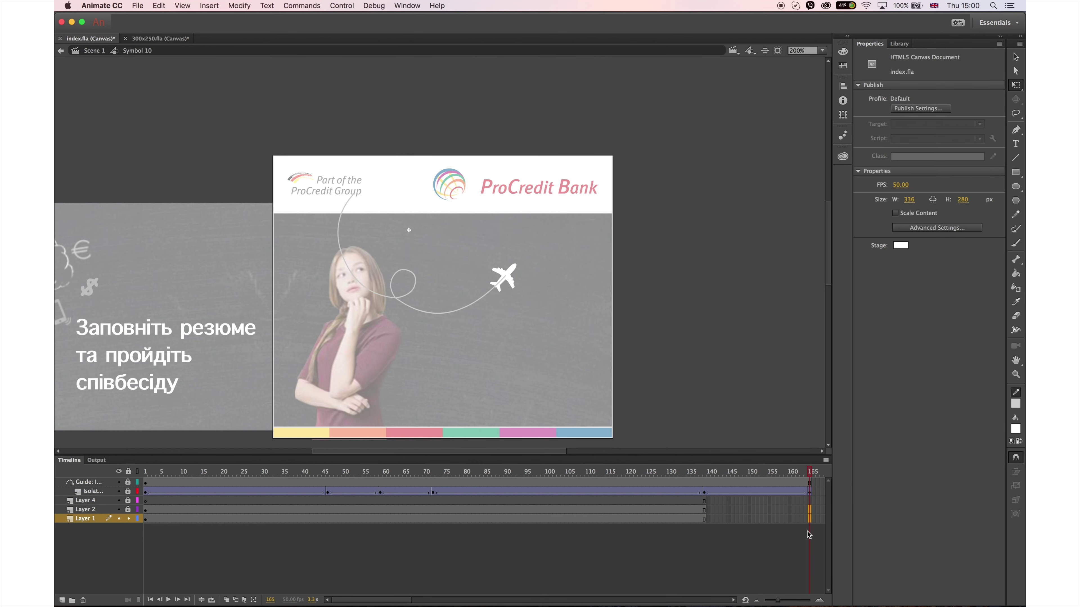
key(F5)
drag(728, 484, 773, 521)
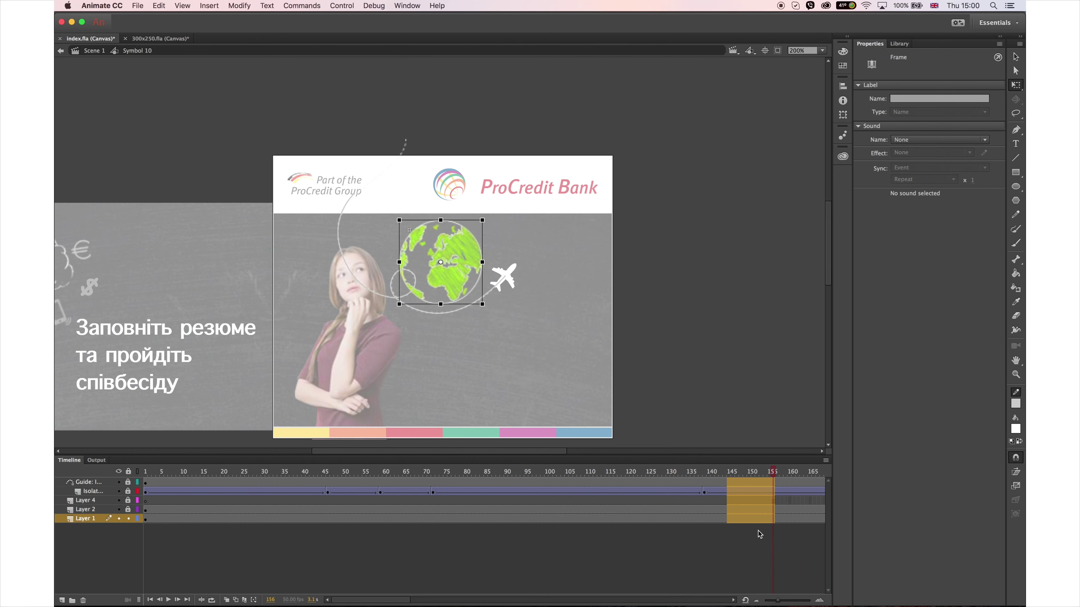
Add a new layer above the airplane guide with a blank keyframe at frame 46
click(411, 483)
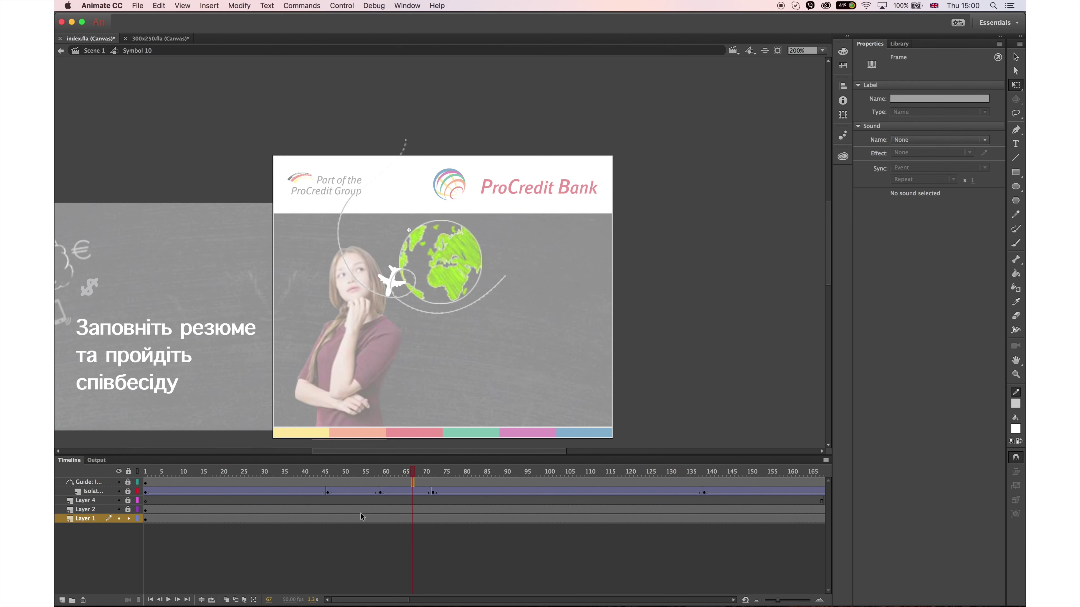
click(61, 600)
click(327, 482)
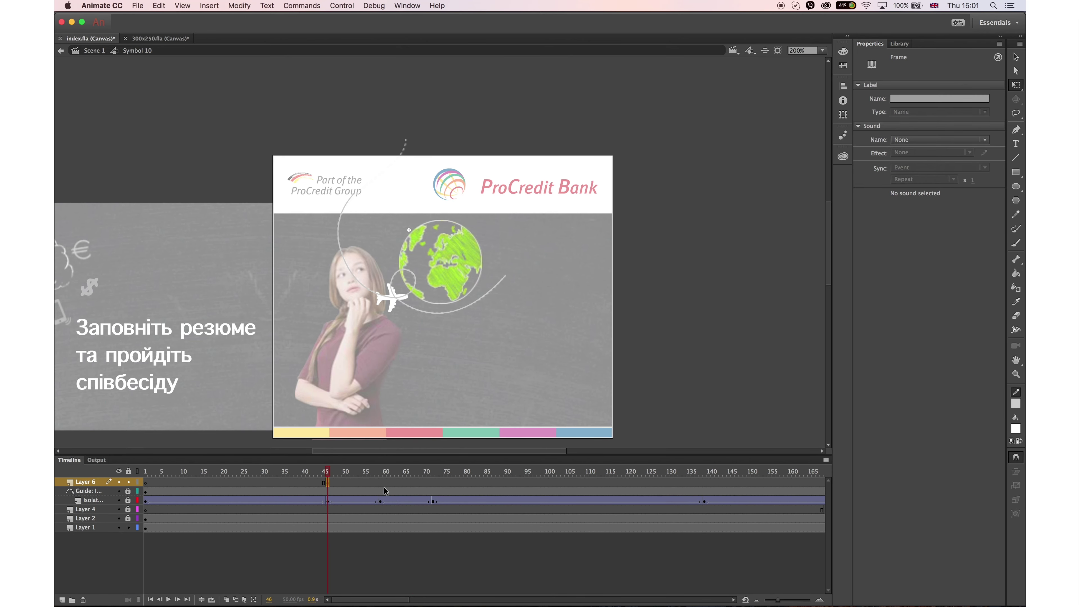
Switch to Photoshop and copy the whole "Навчайтеся в програмі міжнародної групи банків ProCredit" text from 031.psb
key(super+Tab)
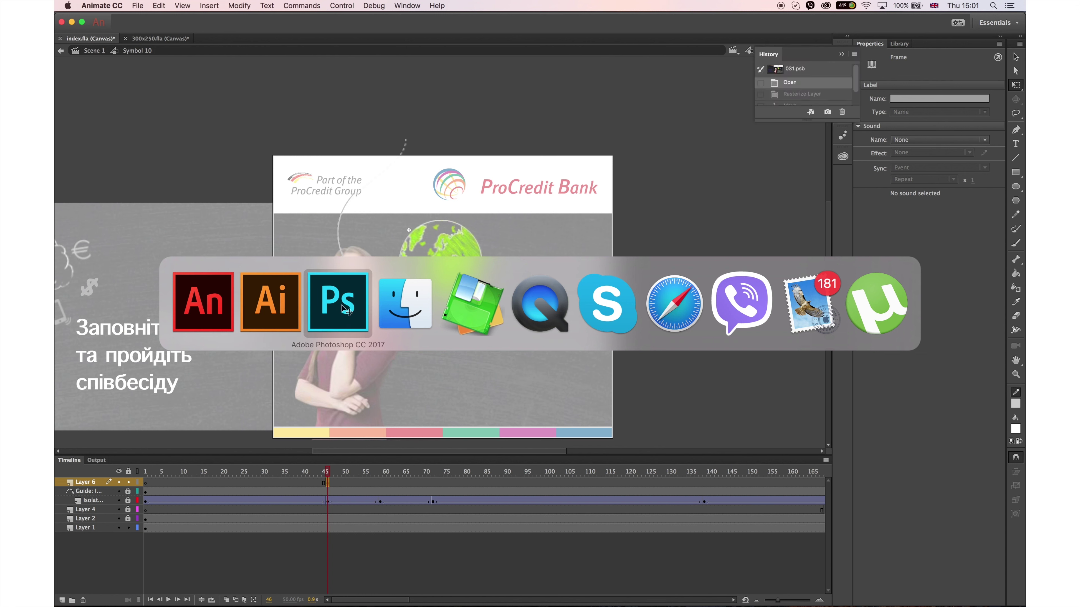
click(343, 312)
click(64, 261)
click(576, 357)
key(super+a)
key(super+c)
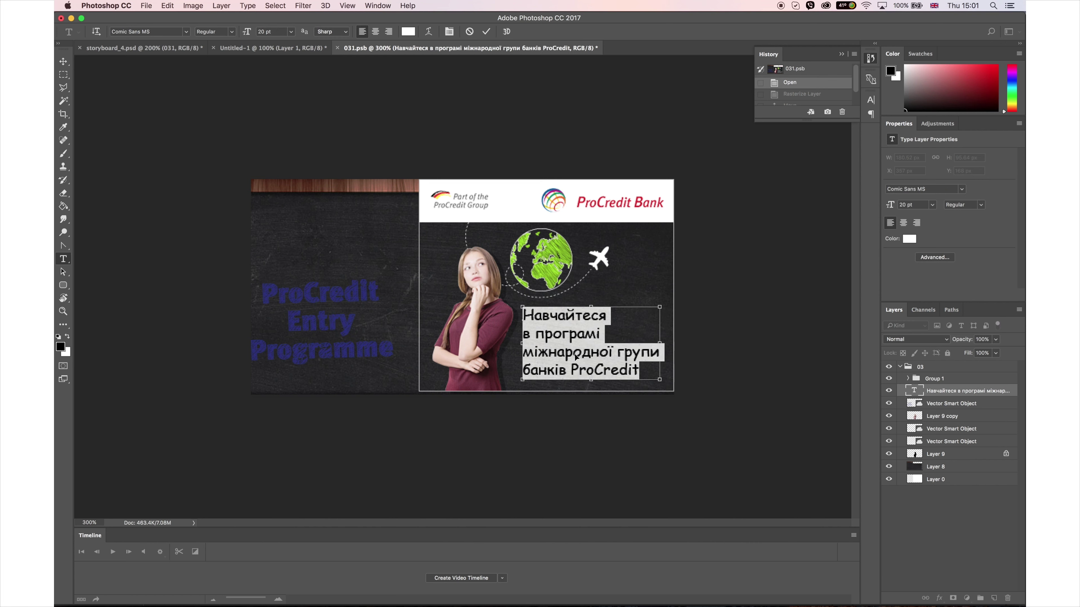
Return to Animate, paste the copied text into a new text box above the banner, and set its size to 8 pt
key(super+Tab)
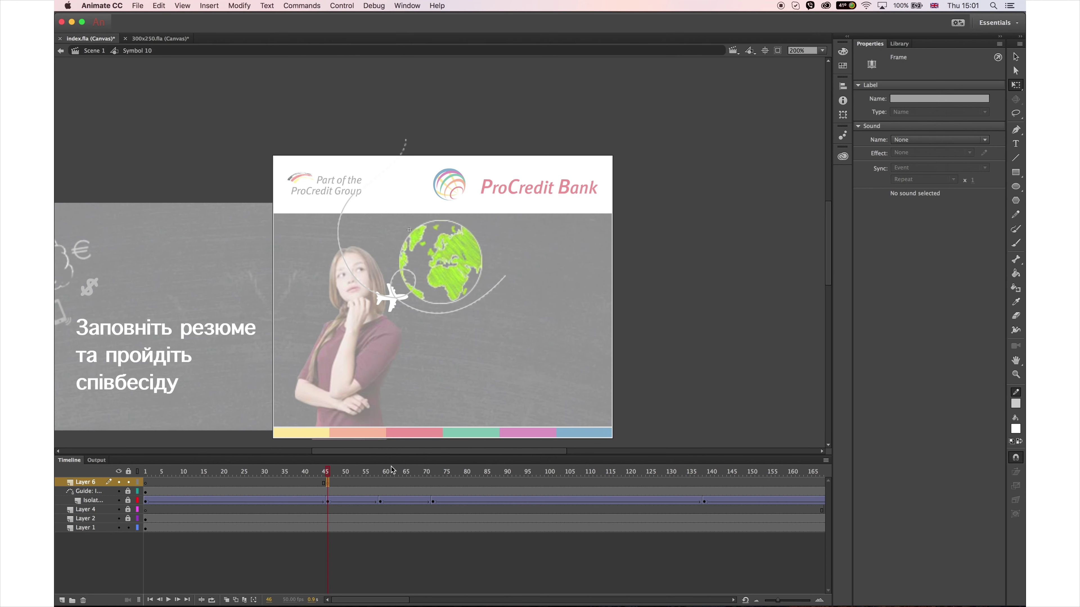
click(1016, 143)
drag(473, 104, 577, 127)
key(super+v)
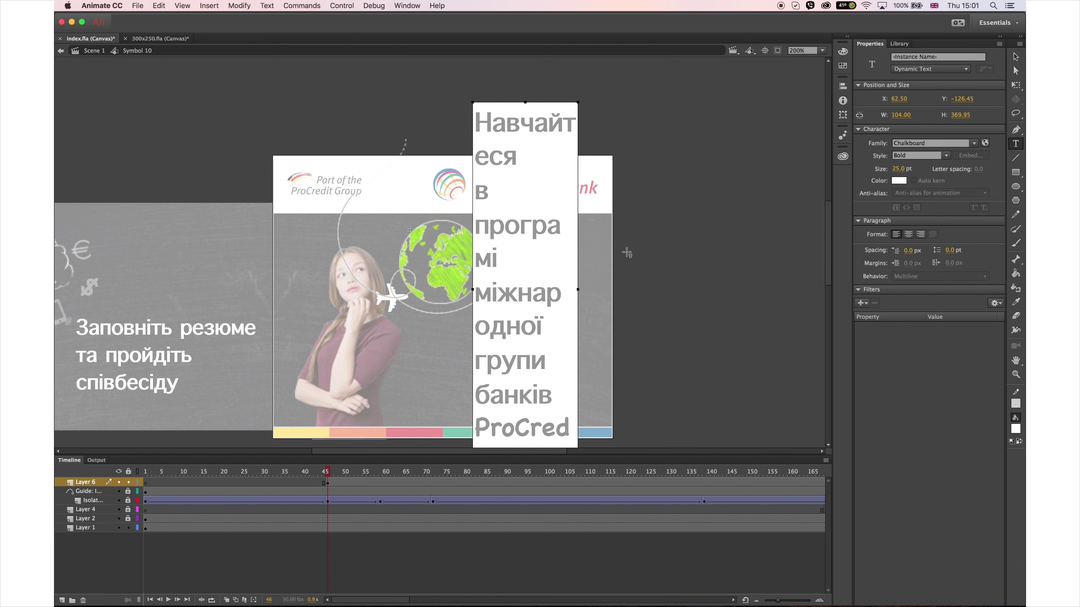
key(super+a)
drag(900, 172, 874, 176)
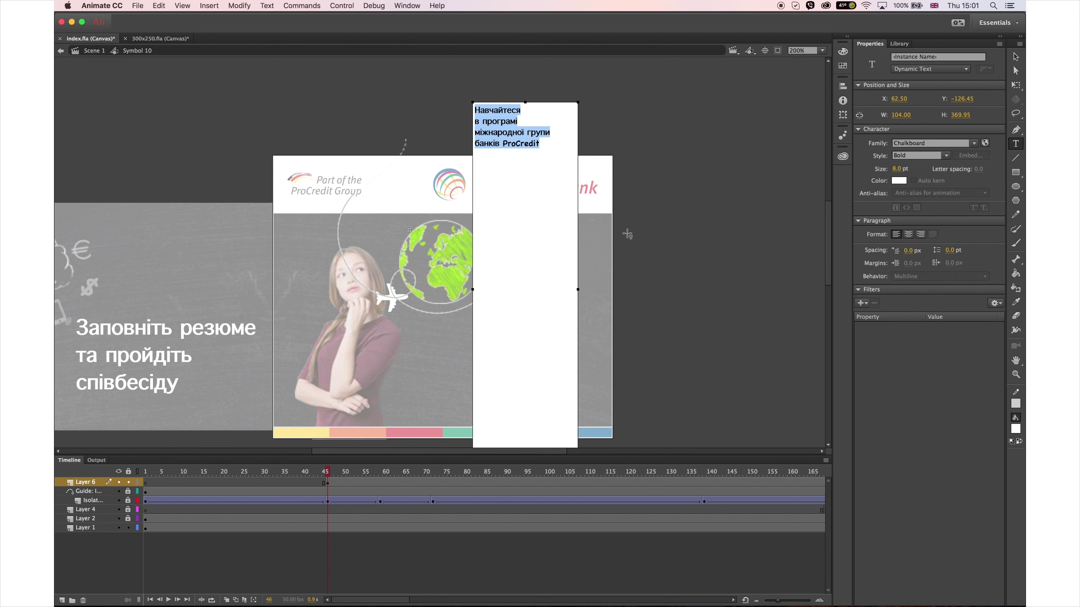
click(649, 230)
Try breaking the pasted text into shapes and enlarging it on the blackboard beside the woman, and undo the changes
click(1016, 56)
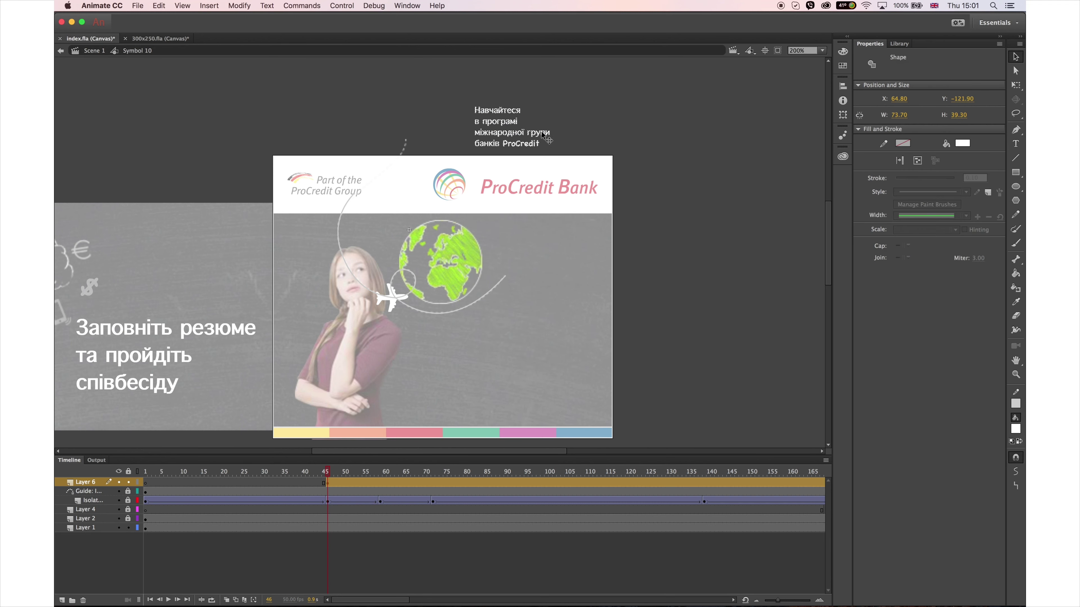
drag(542, 138, 592, 315)
key(q)
click(702, 294)
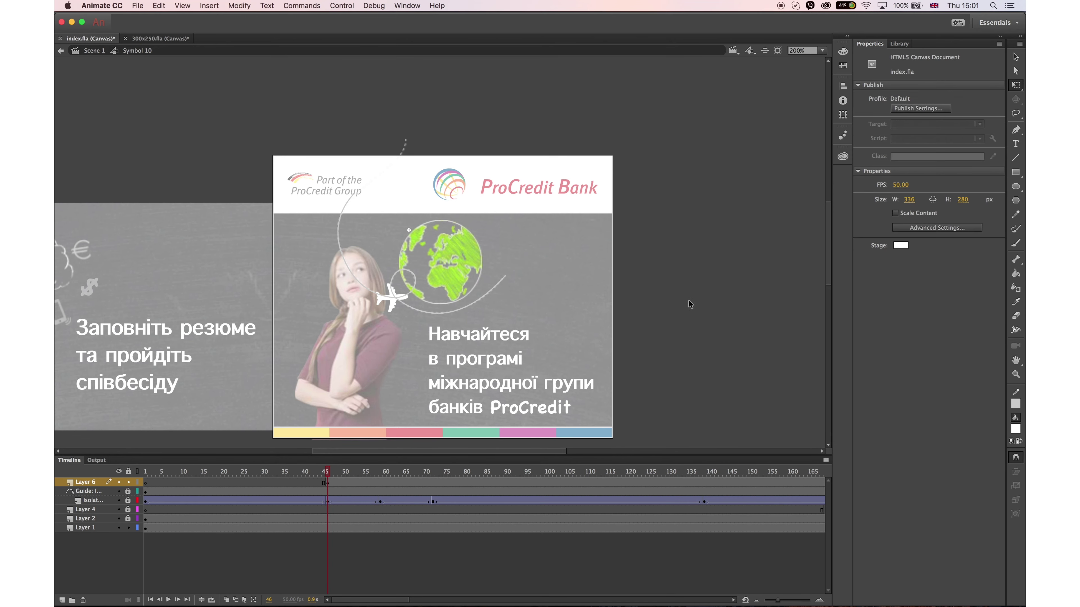
click(467, 409)
key(super+z)
key(super+z)
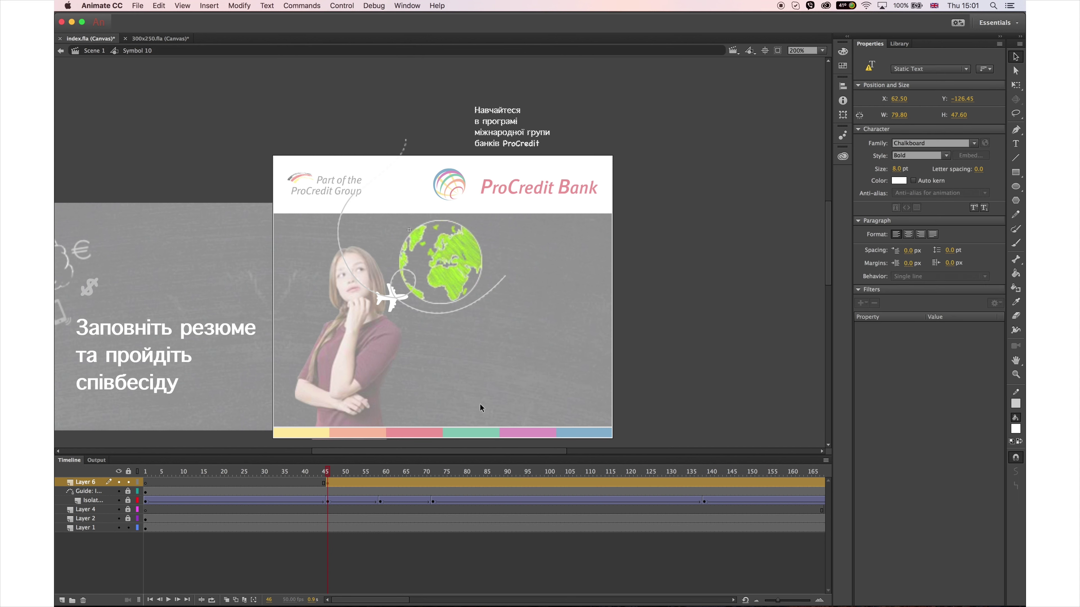
Select the pasted text box and set its font family to Chalkboard SE
key(q)
click(473, 382)
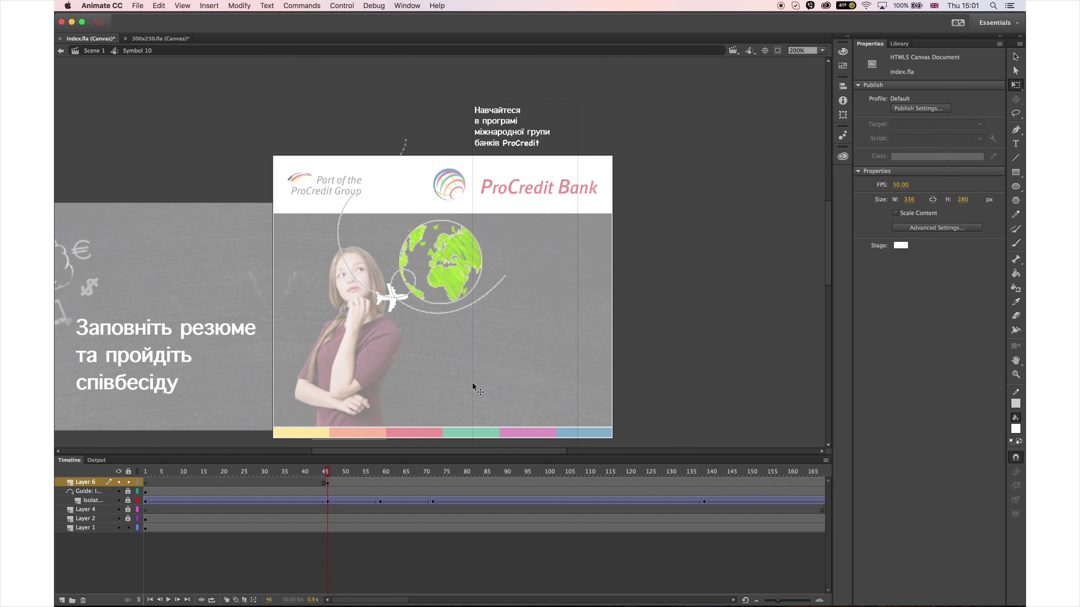
click(526, 141)
click(972, 143)
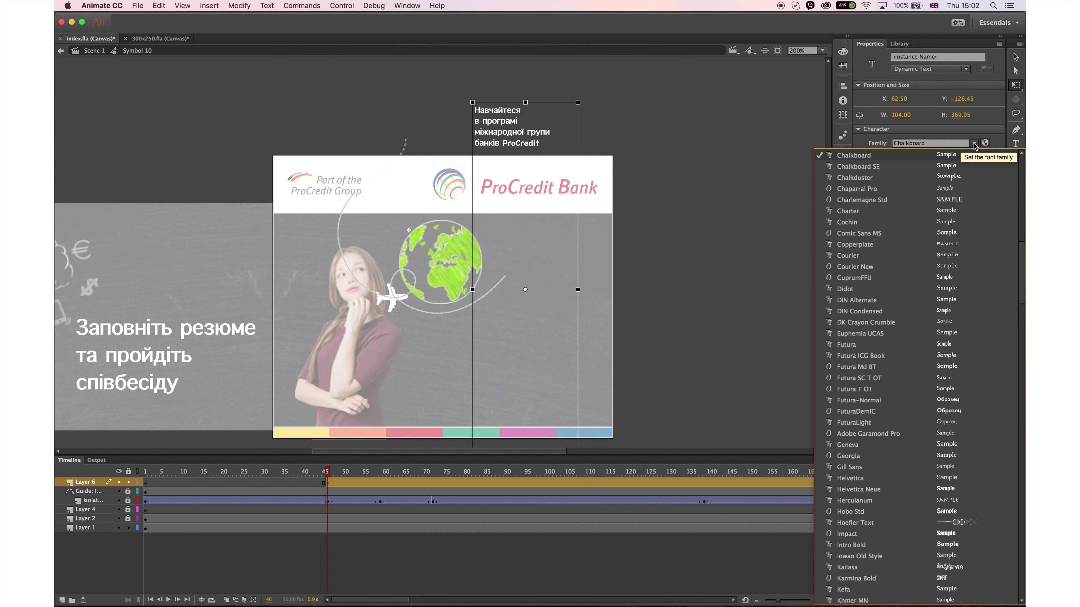
click(940, 166)
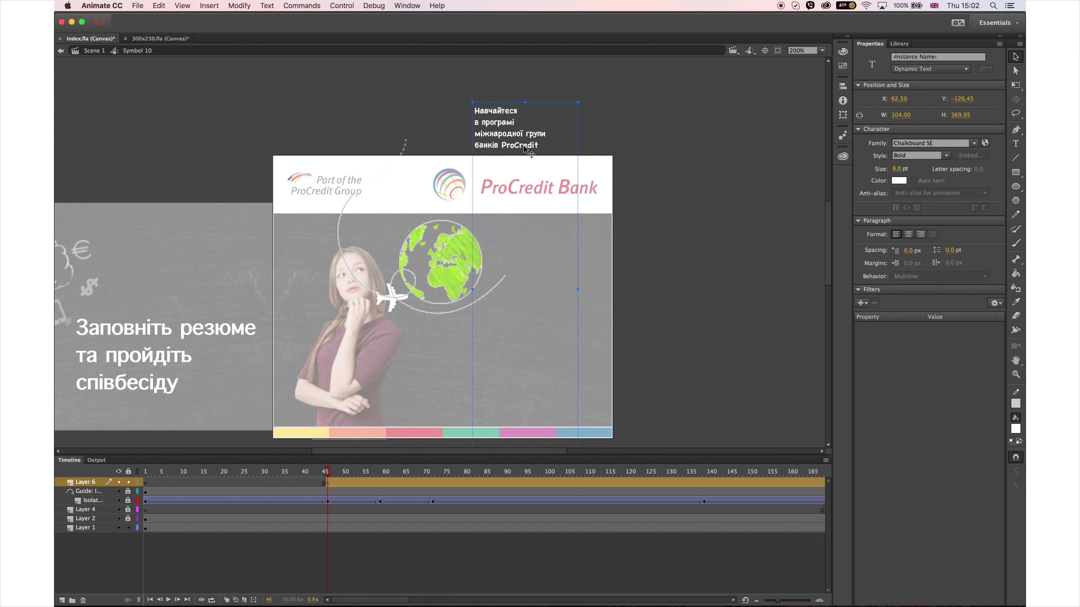
Try breaking the Chalkboard SE Bold text into shapes, moving it onto the blackboard below the globe and enlarging it
key(super+b)
key(super+b)
drag(545, 107, 573, 91)
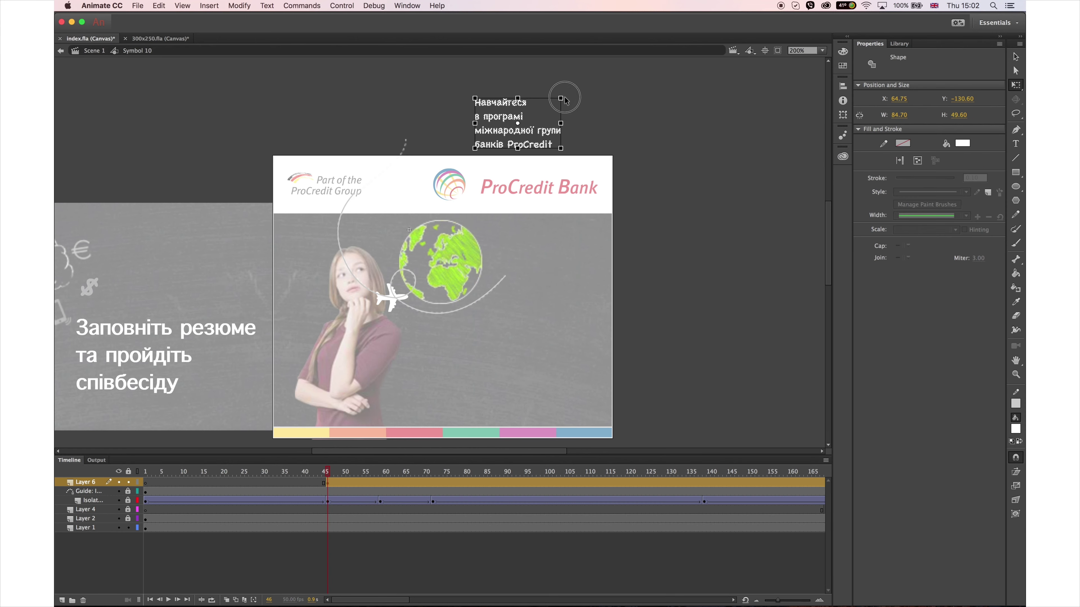
drag(509, 122, 474, 377)
drag(542, 351, 577, 334)
Compare the lettering with the Photoshop original and undo the text's scaling, move and conversion to shapes
key(super+Tab)
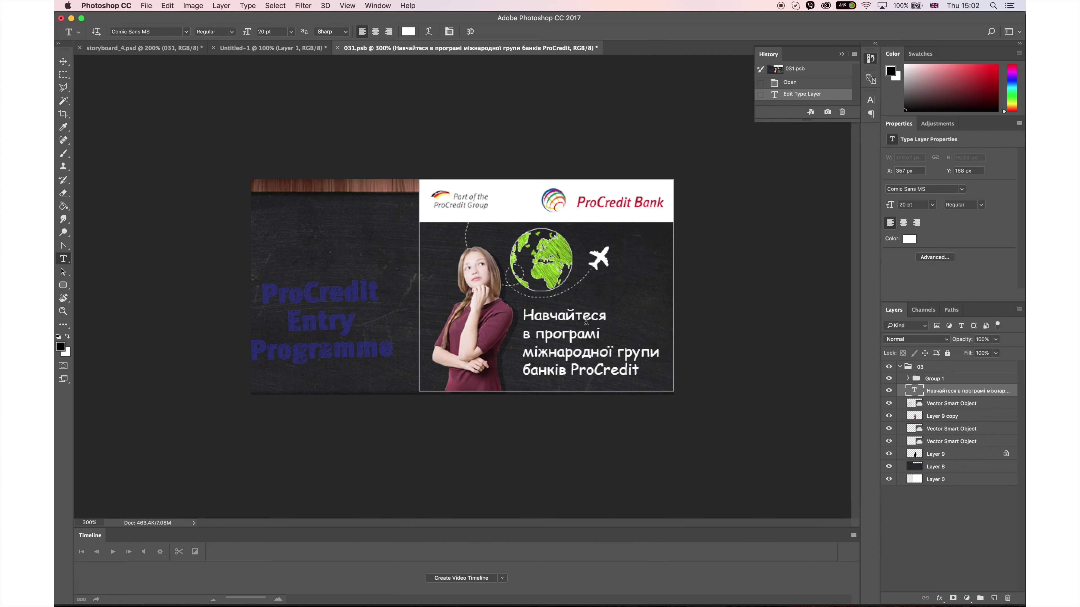
key(super+Tab)
key(super+z)
key(super+z)
key(super+z)
key(super+z)
key(super+z)
key(super+z)
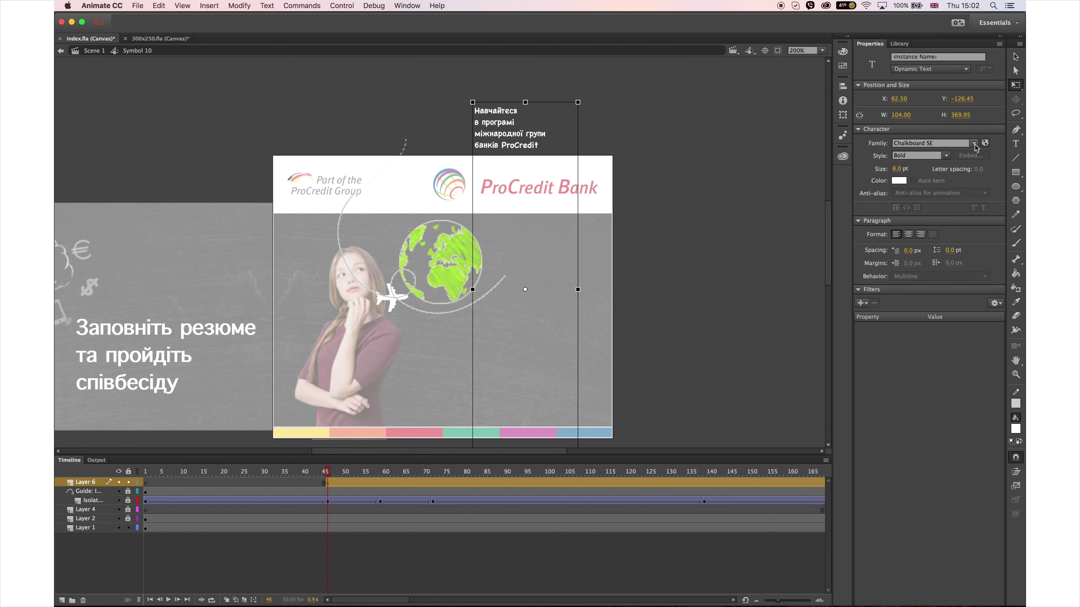
Try the Chalkboard font on the text, return it to Chalkboard SE, and set the style to Regular
click(974, 143)
scroll(940, 166, up, 2)
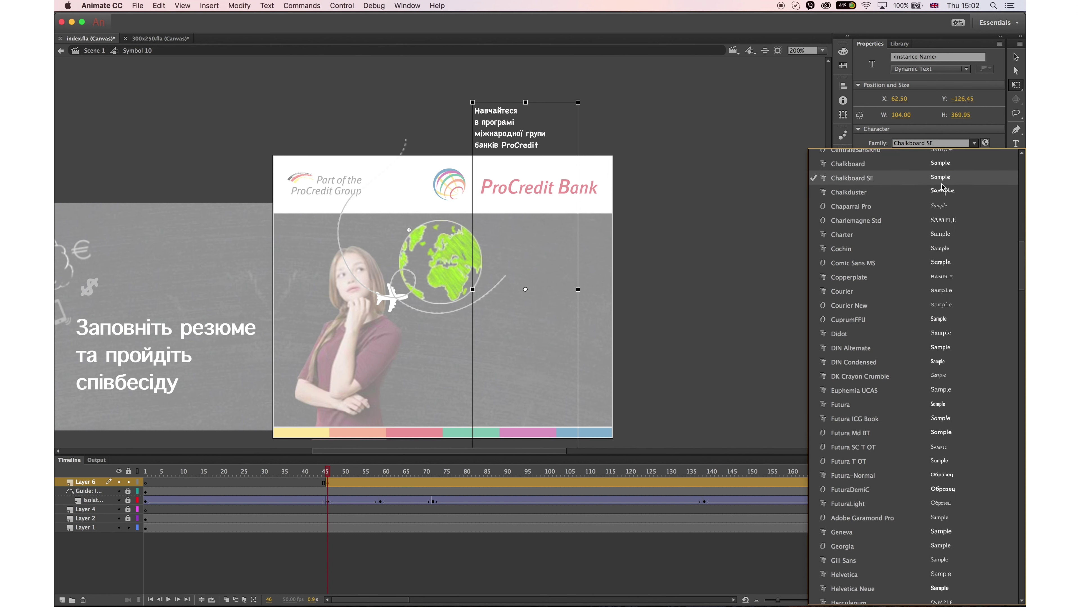
click(940, 166)
click(974, 144)
scroll(935, 187, up, 2)
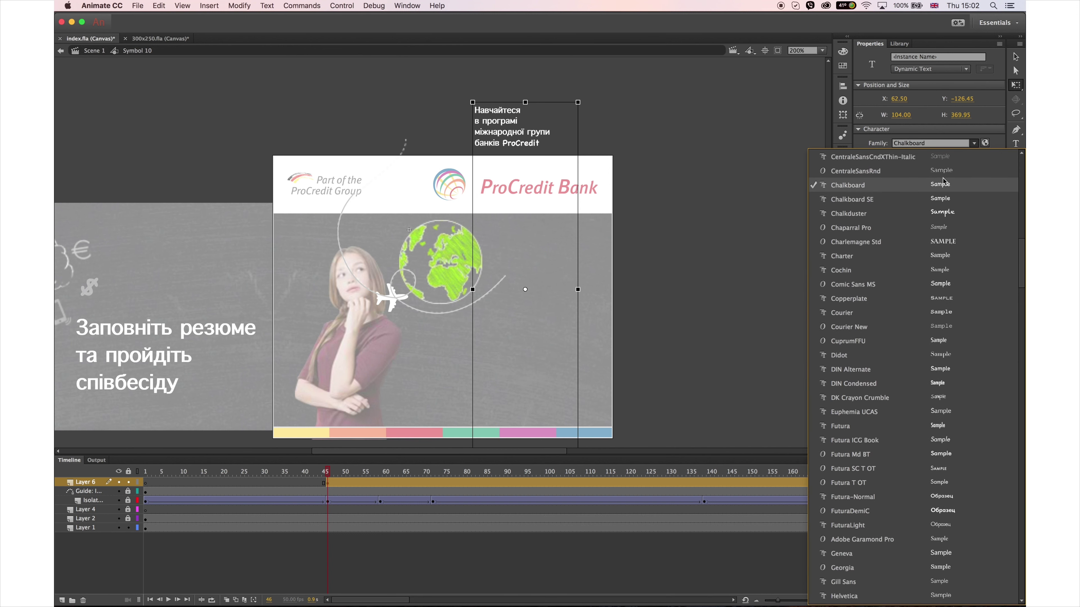
click(928, 199)
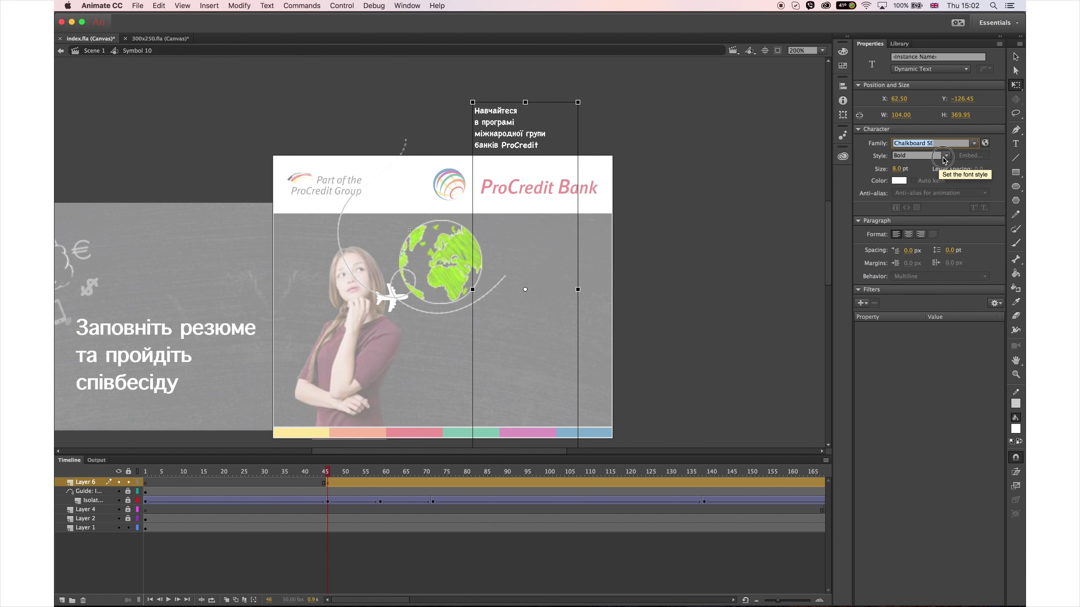
Break the text into shapes, move it onto the blackboard below the globe, and enlarge it to about 155 × 80 px
key(super+b)
key(super+b)
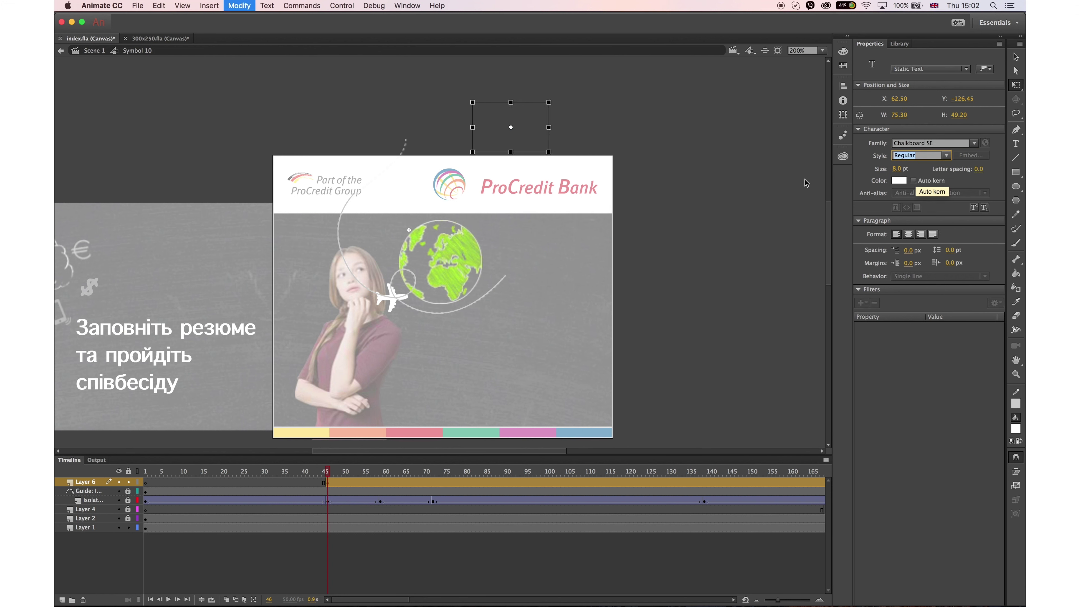
drag(558, 106, 597, 83)
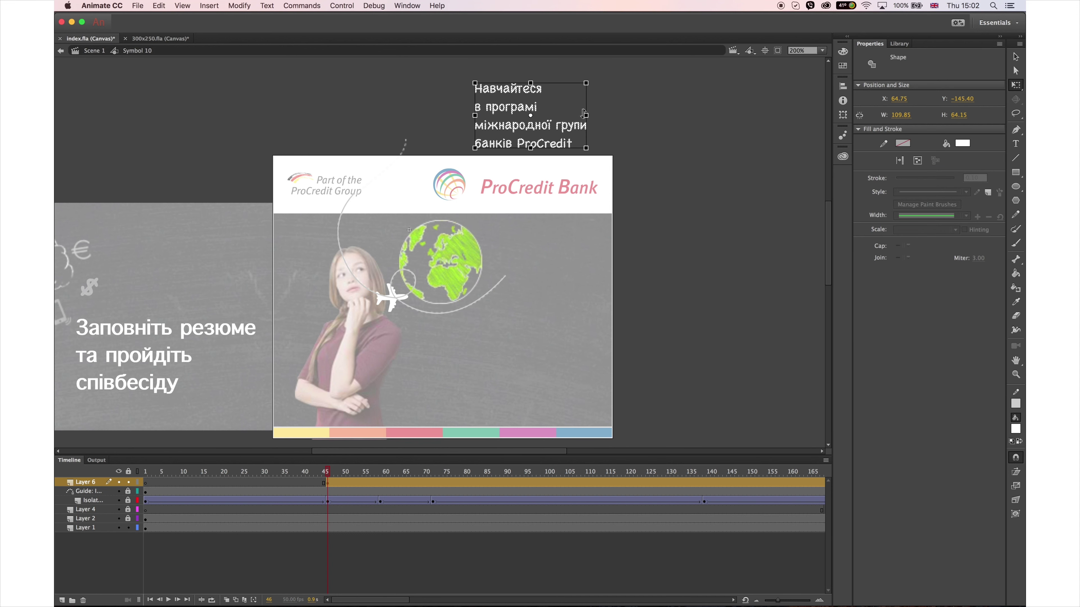
drag(592, 128, 539, 390)
drag(560, 339, 574, 328)
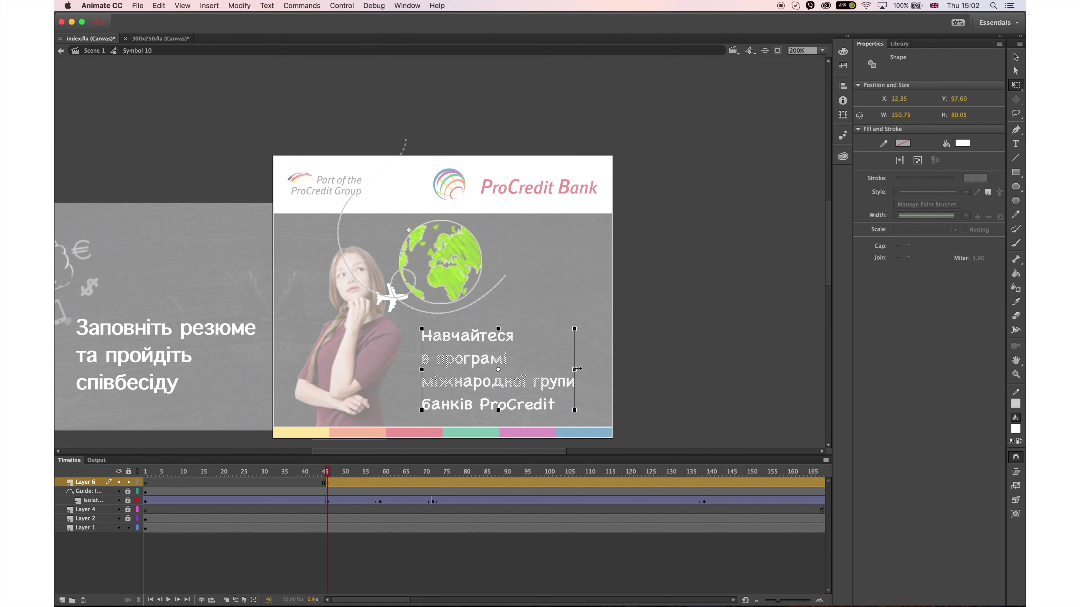
drag(576, 369, 580, 373)
Nudge the text shapes right and slightly up to X 18.45, Y 97.10
click(1013, 56)
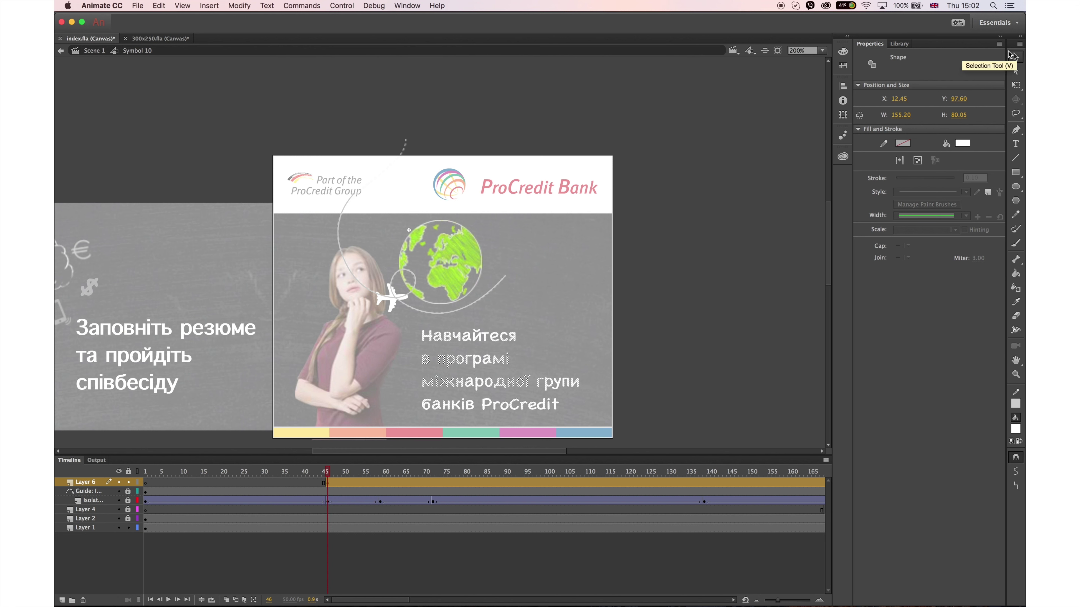
key(Right)
key(Right)
key(Right)
key(Right)
key(Right)
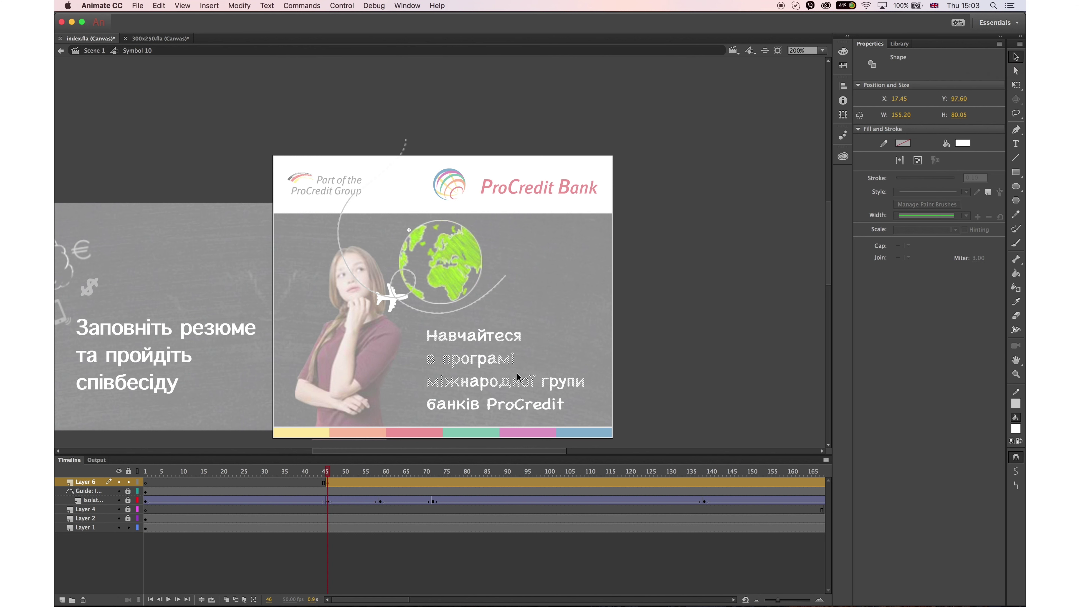
key(Right)
key(Up)
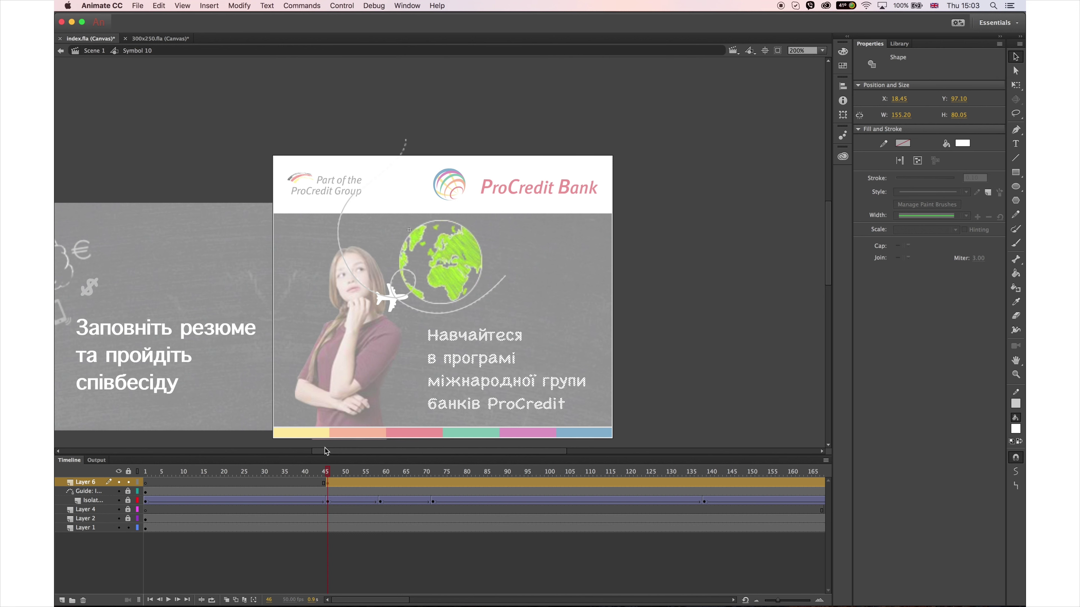
Move the three text lines below "Навчайтеся" onto a new layer above Layer 6 at frame 46, keeping their position
drag(494, 378, 621, 434)
key(Delete)
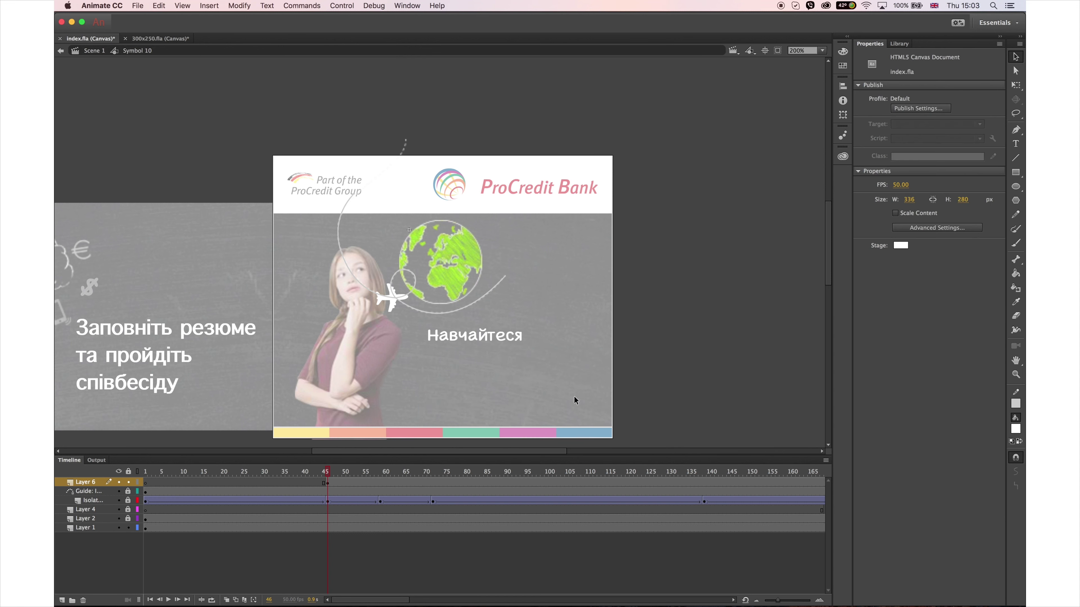
click(62, 600)
click(128, 536)
click(329, 484)
right_click(654, 300)
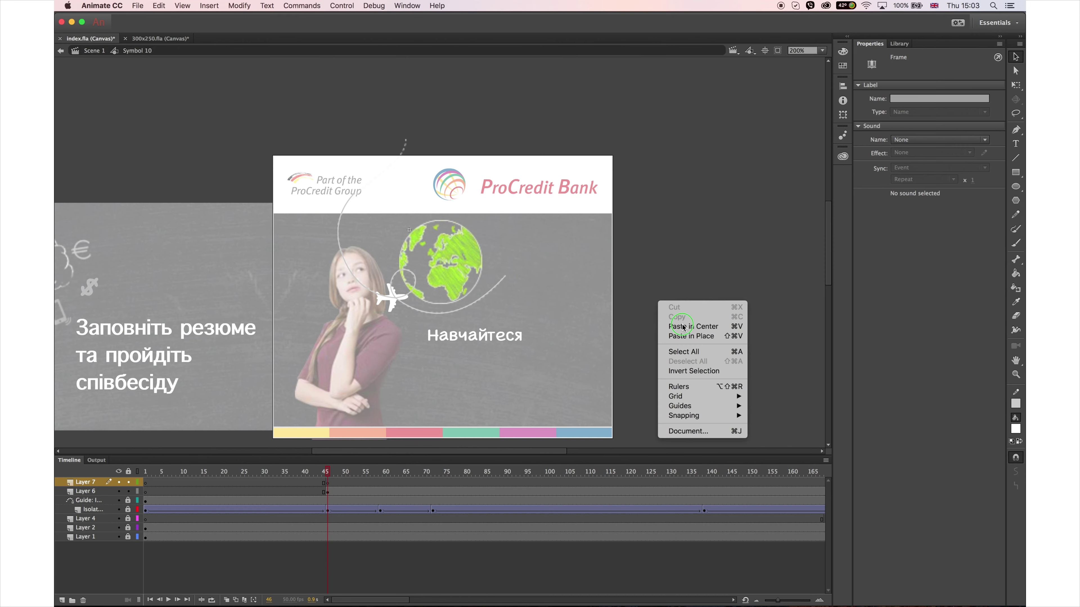
click(680, 331)
Move the last two text lines from Layer 7 onto another new layer at frame 46, pasted in place
drag(402, 435, 625, 366)
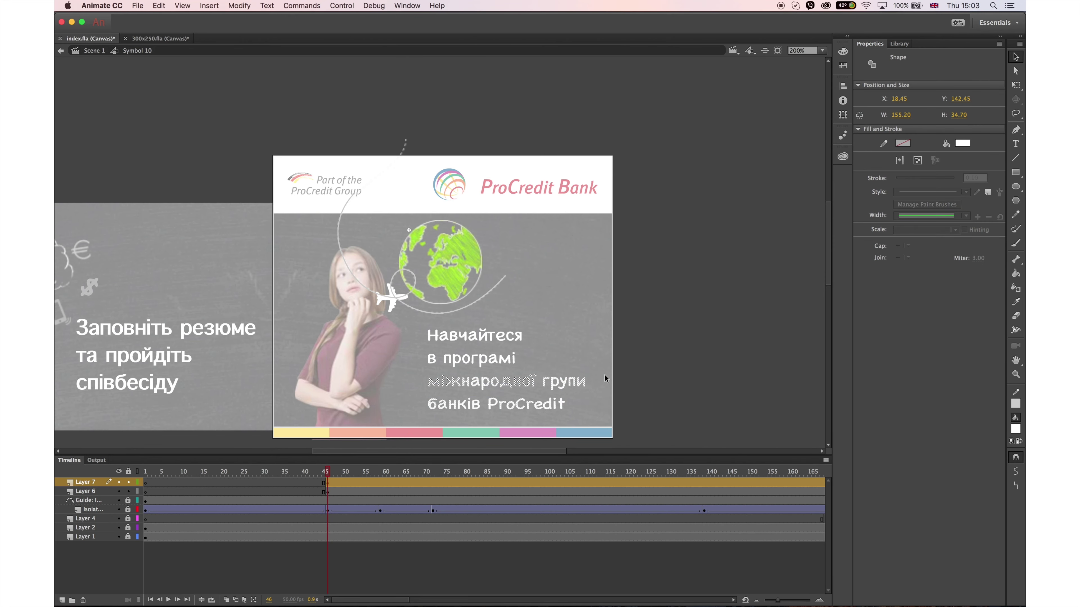
key(Delete)
click(62, 600)
click(327, 484)
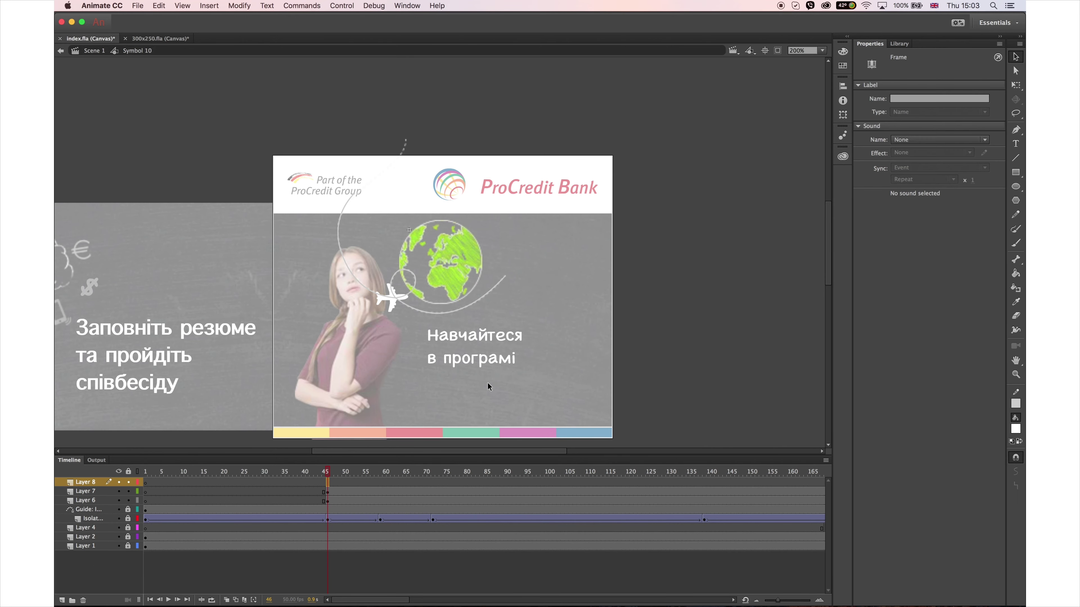
right_click(647, 327)
click(677, 358)
Move the line "банків ProCredit" from Layer 8 onto its own new layer at frame 46, keeping its position
drag(393, 442, 601, 382)
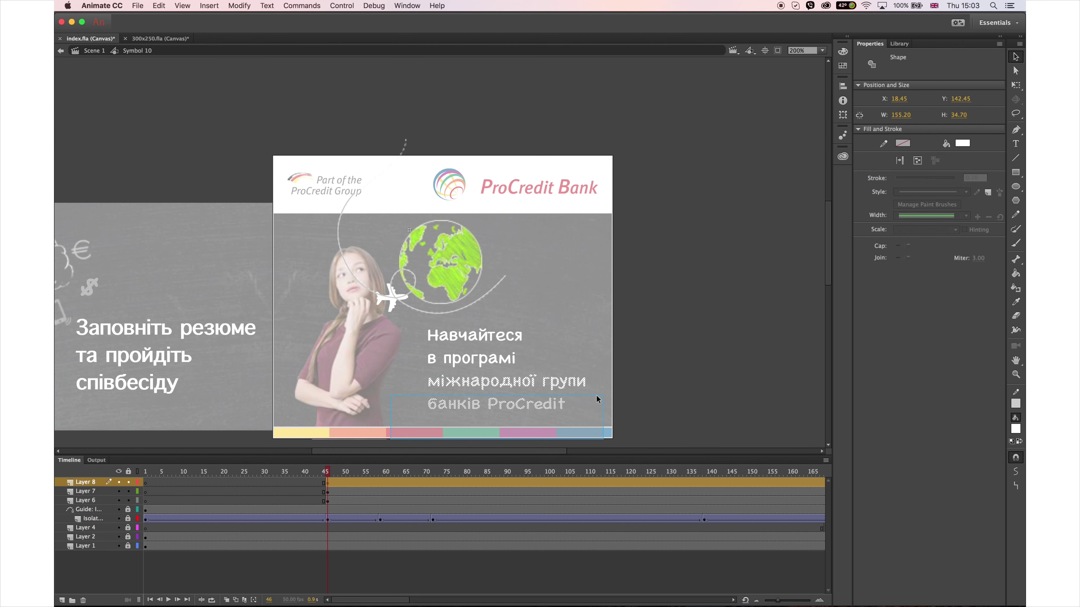
key(Delete)
click(62, 600)
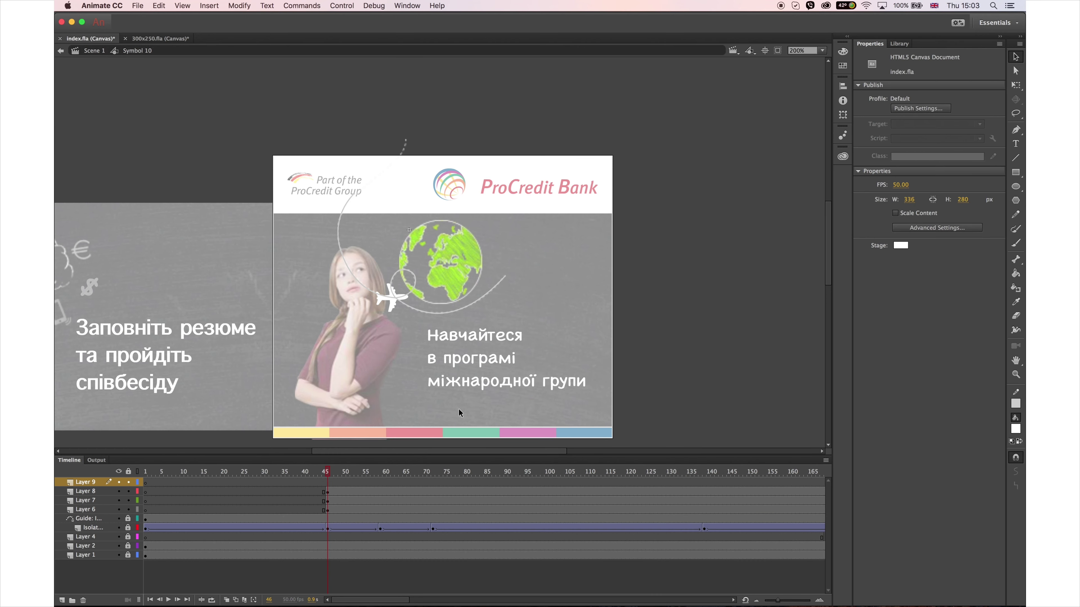
click(328, 482)
right_click(674, 322)
click(704, 353)
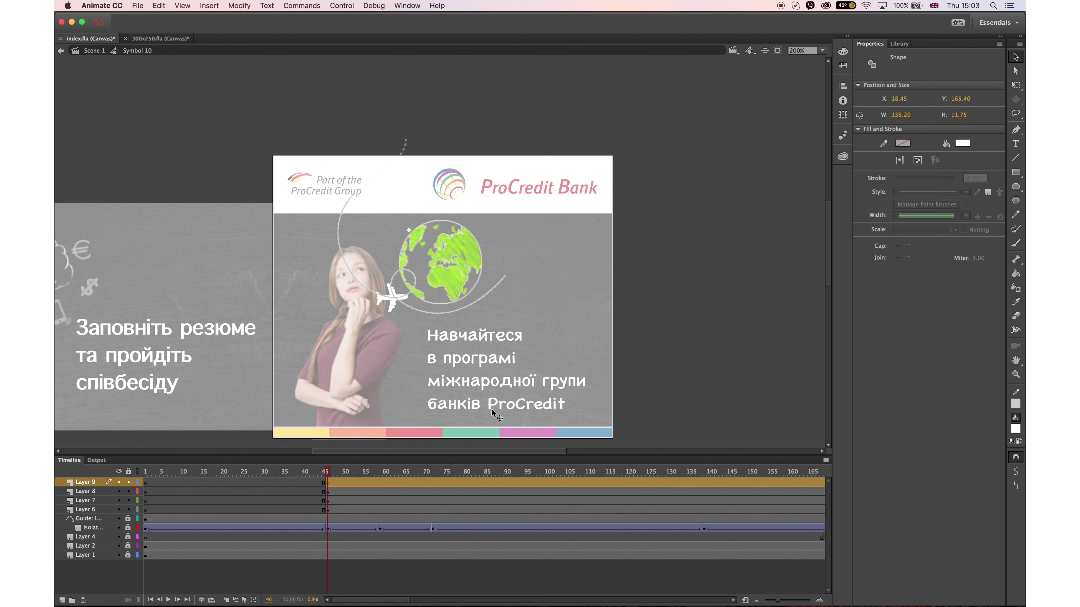
Add a layer above Layer 6 and draw a white, outline-free rectangle about 103 by 24 px over "Навчайтеся"
drag(328, 513, 328, 510)
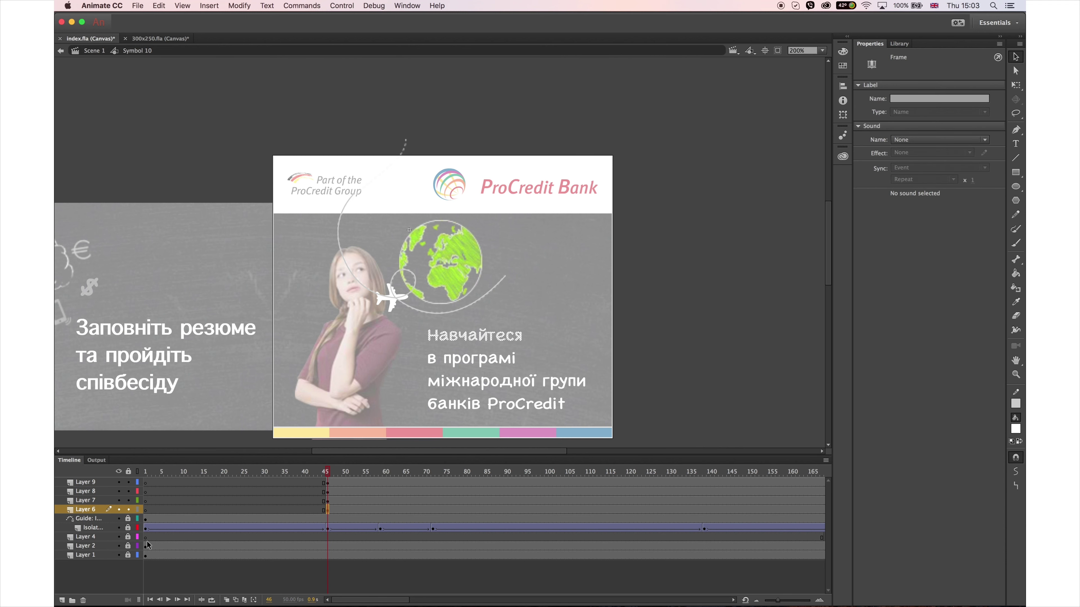
click(63, 599)
key(r)
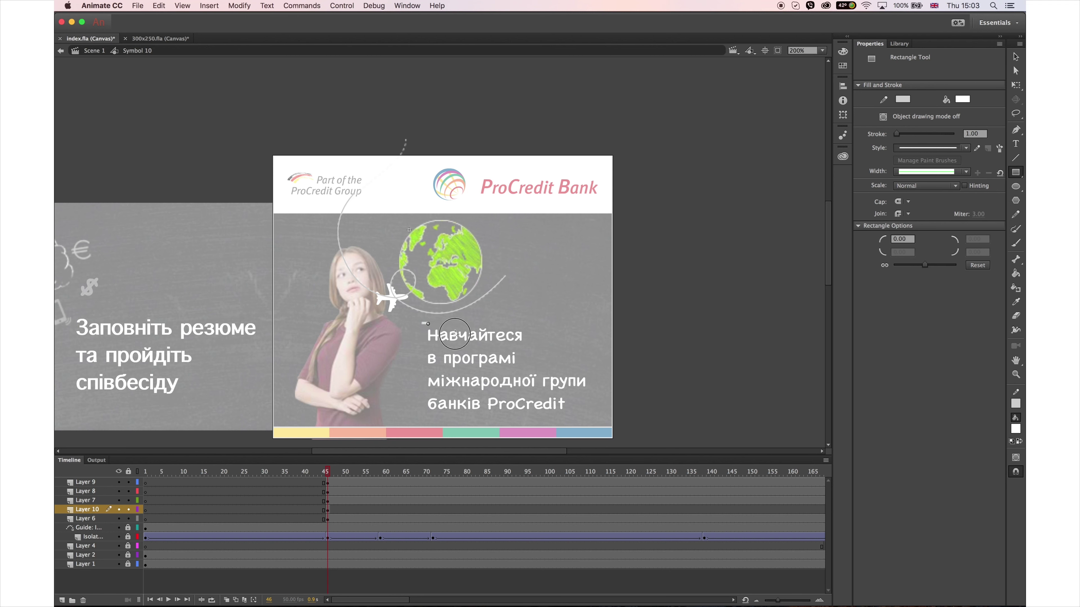
drag(422, 323, 526, 346)
key(v)
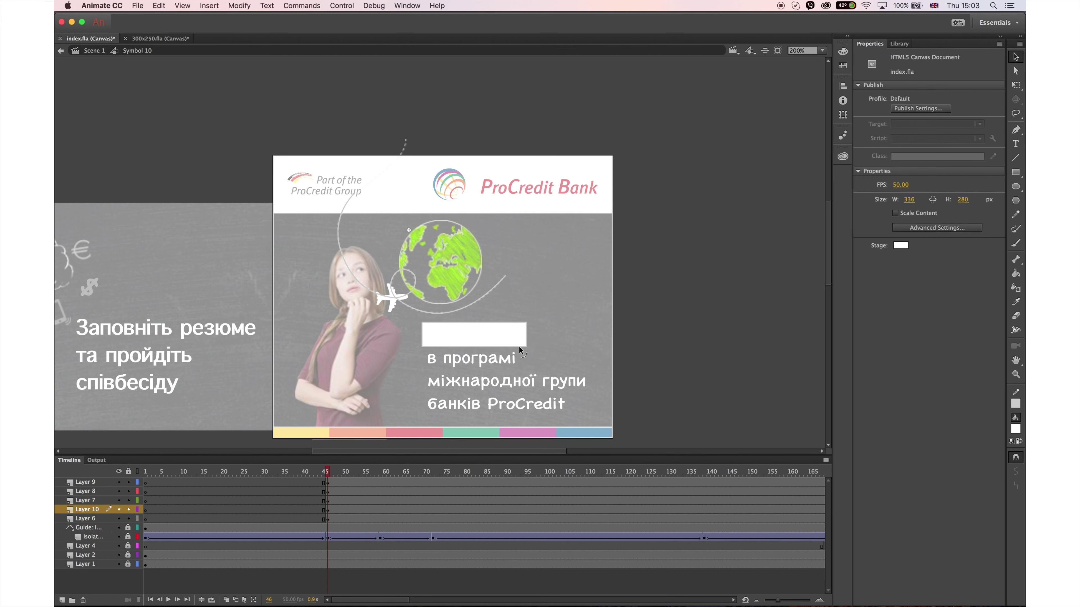
click(522, 342)
Add a layer above Layer 7 and paste a copy of the white rectangle in place at frame 46
click(328, 500)
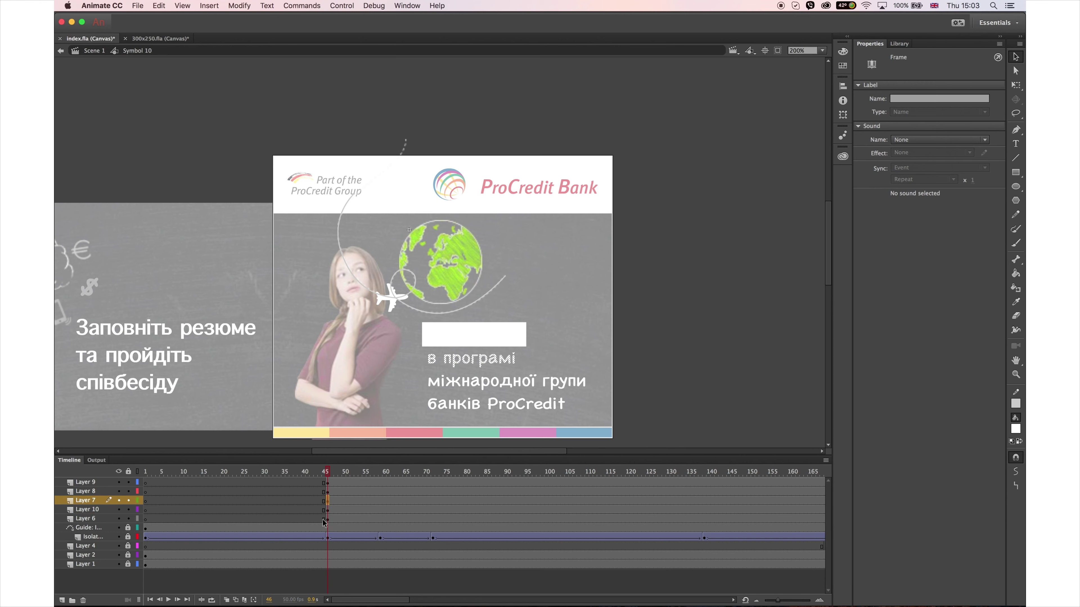
click(62, 600)
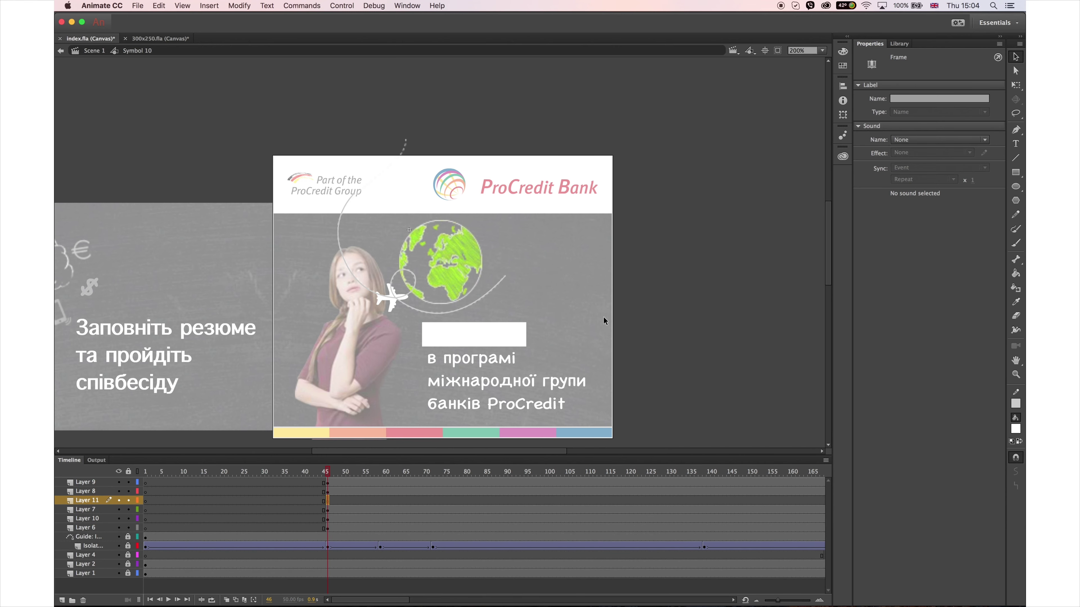
right_click(676, 282)
click(699, 309)
Narrow the pasted rectangle to about 96 px and move it down over the line "в програмі"
click(1016, 86)
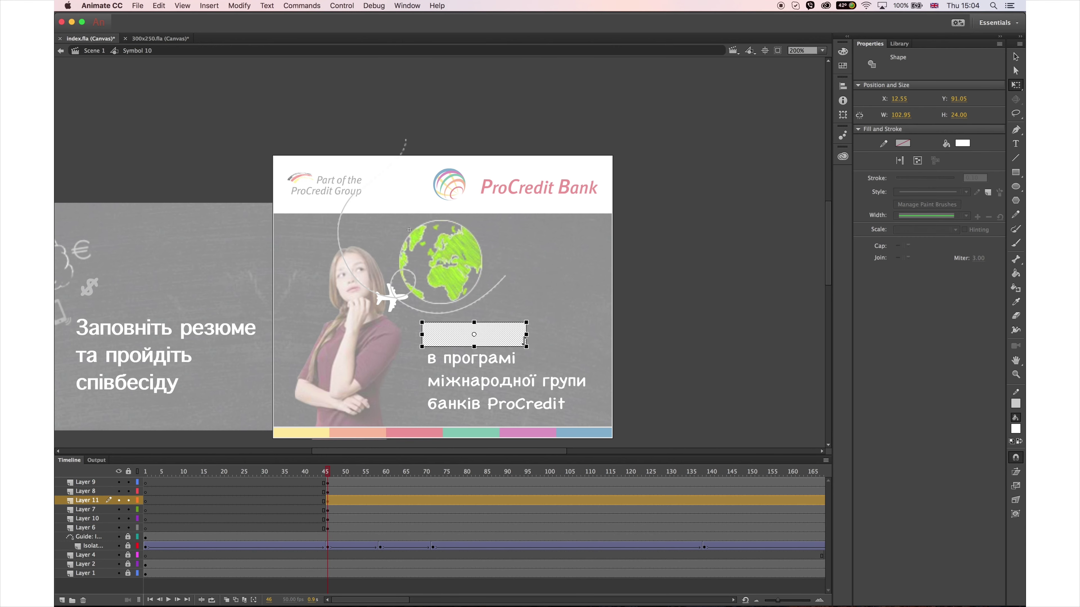
drag(525, 335, 521, 338)
key(Down)
key(Down)
key(Down)
key(Down)
key(Down)
key(Down)
key(Down)
key(Down)
key(Down)
key(Down)
key(Down)
key(Down)
key(Down)
key(Down)
key(Down)
key(Down)
key(Down)
key(Down)
key(Down)
key(Down)
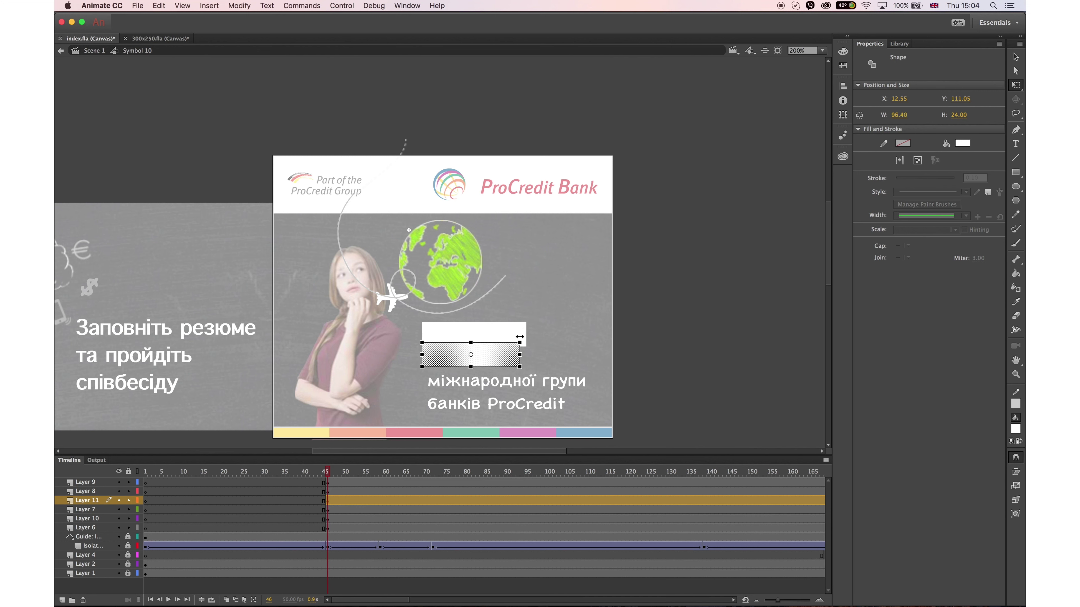
Add a layer above Layer 8 and paste the narrower rectangle in place at frame 46
click(328, 493)
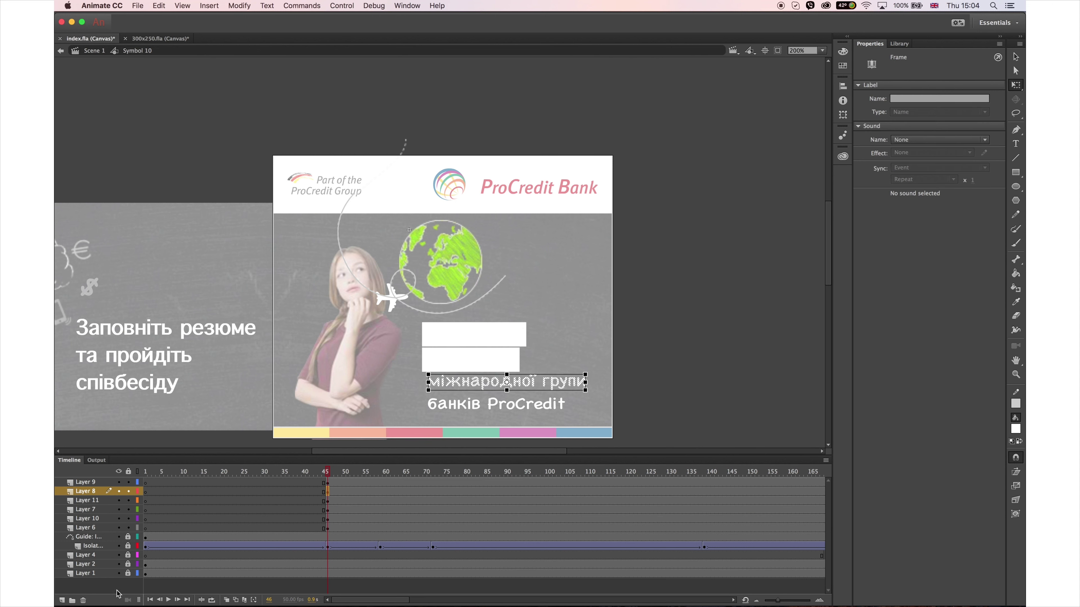
click(63, 600)
click(325, 492)
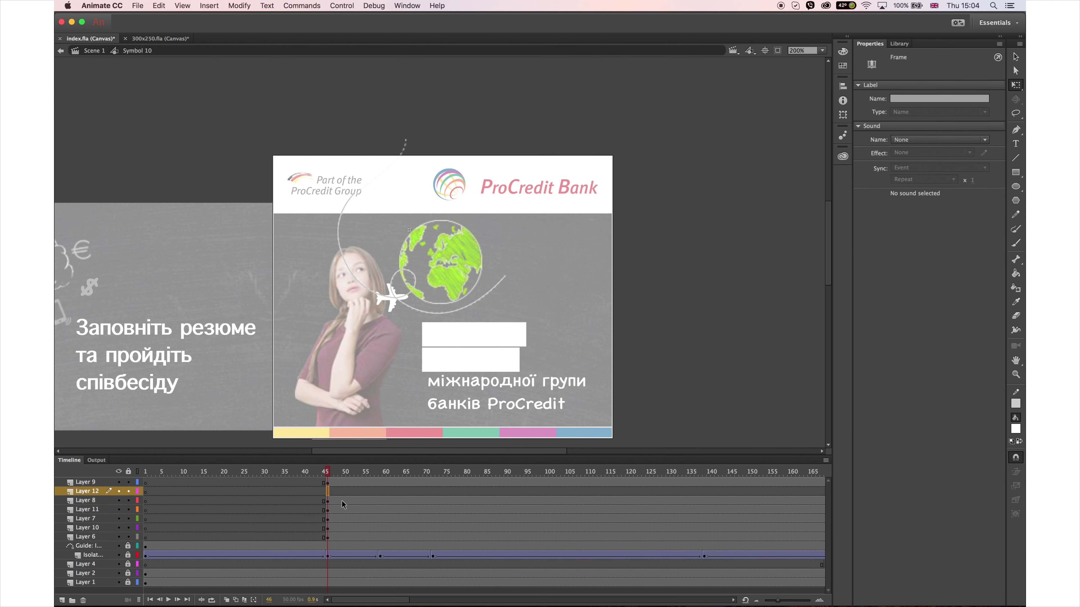
key(super+shift+v)
Move the pasted rectangle down over "міжнародної групи" and widen it to about 167 px to cover the line
key(Down)
key(Down)
key(Down)
key(Down)
key(Down)
key(Down)
key(Down)
key(Down)
key(Down)
key(Down)
key(Down)
key(Down)
key(Down)
key(Down)
key(Down)
key(Down)
key(Down)
key(Down)
key(Down)
key(Down)
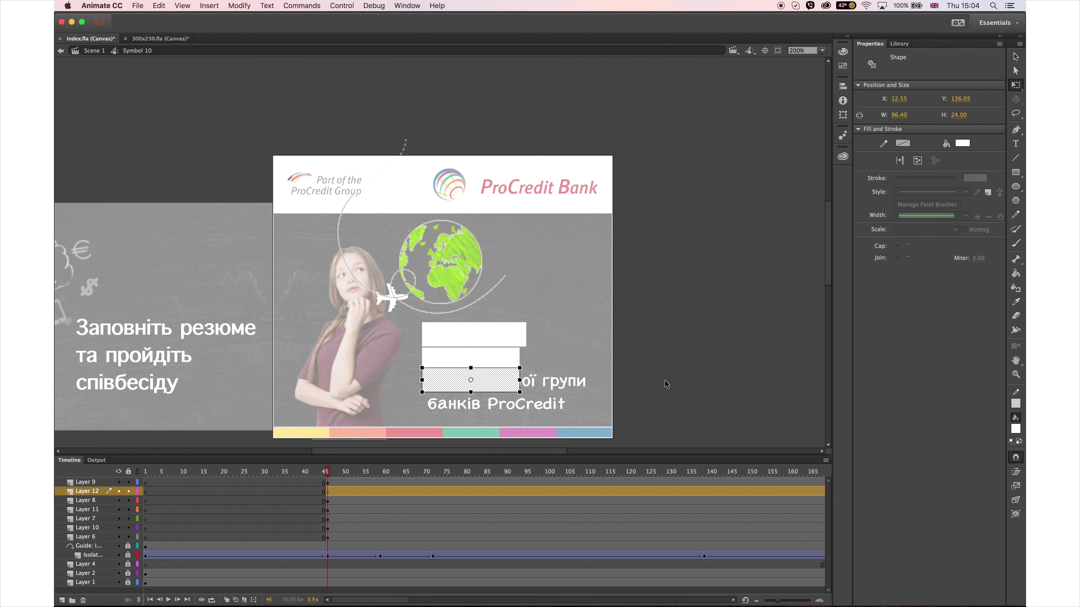
key(Down)
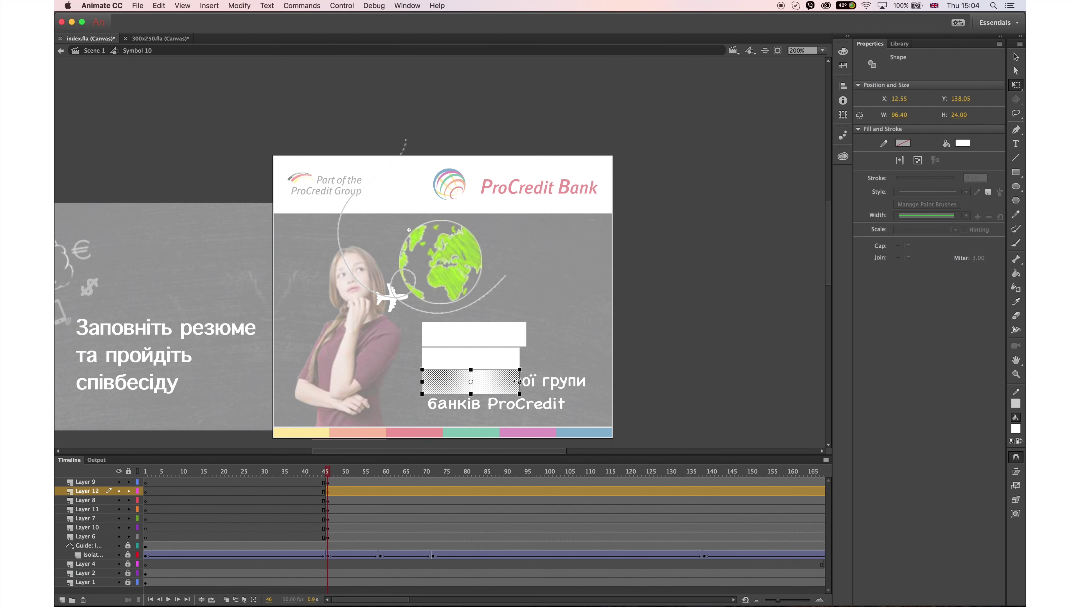
drag(521, 381, 598, 377)
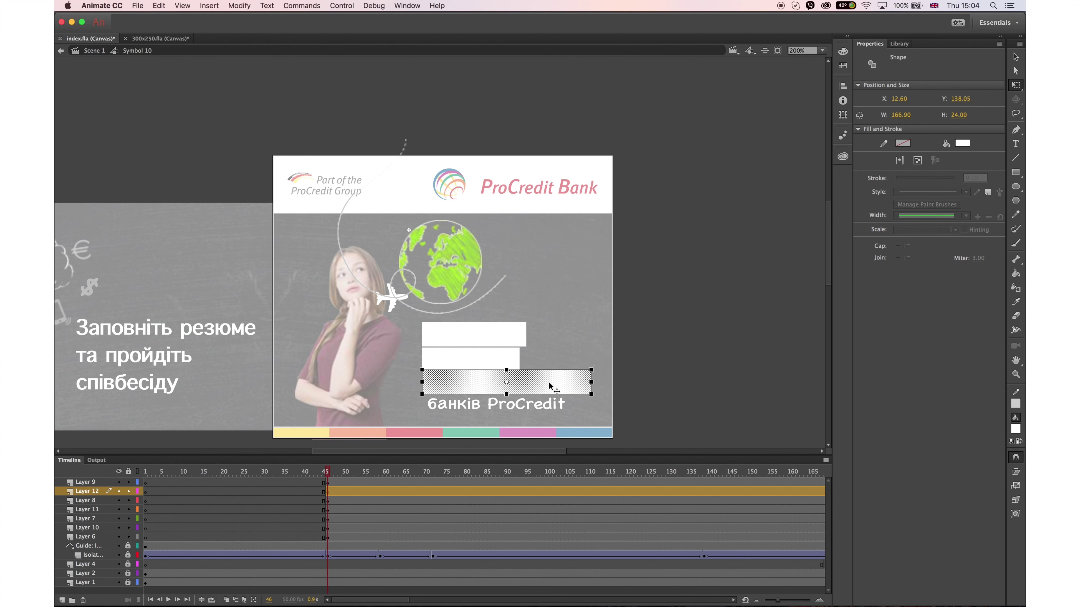
Copy the second line's rectangle and paste it in place at frame 46 on a new layer above Layer 9
click(512, 366)
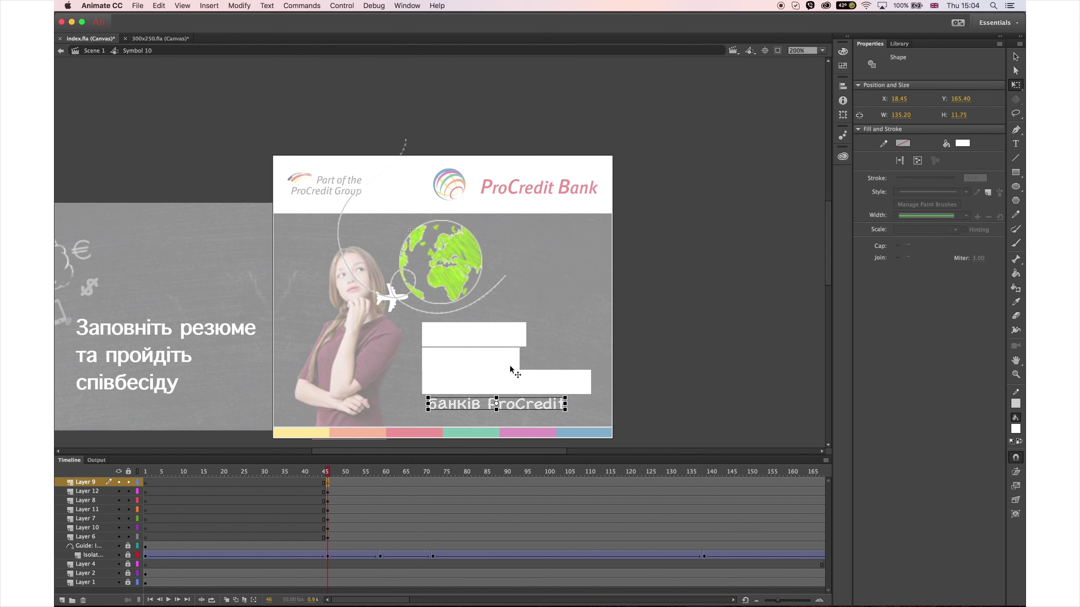
click(328, 483)
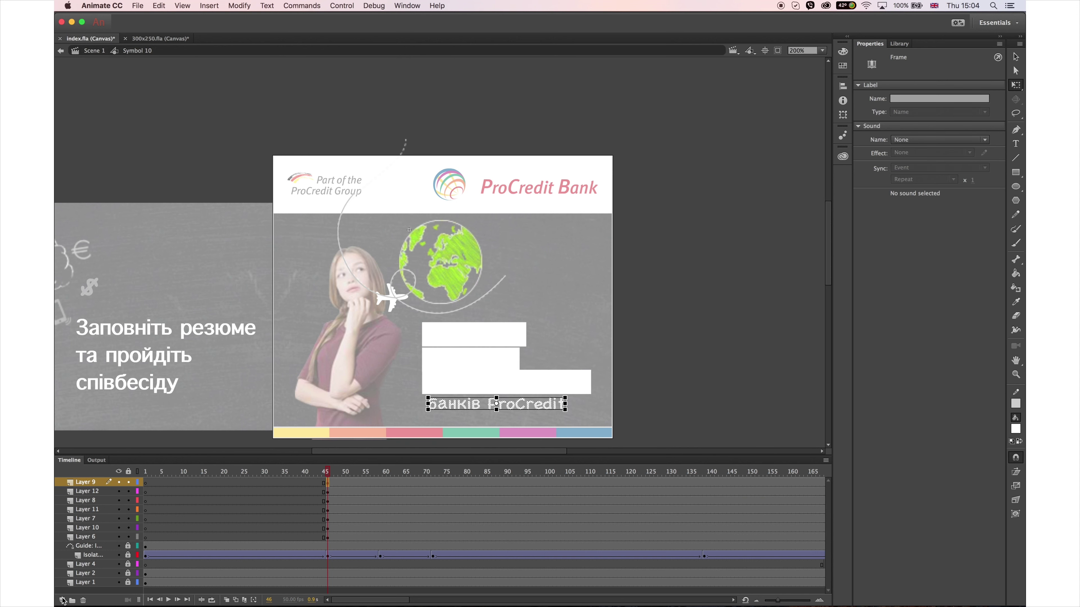
click(62, 600)
click(328, 483)
right_click(701, 301)
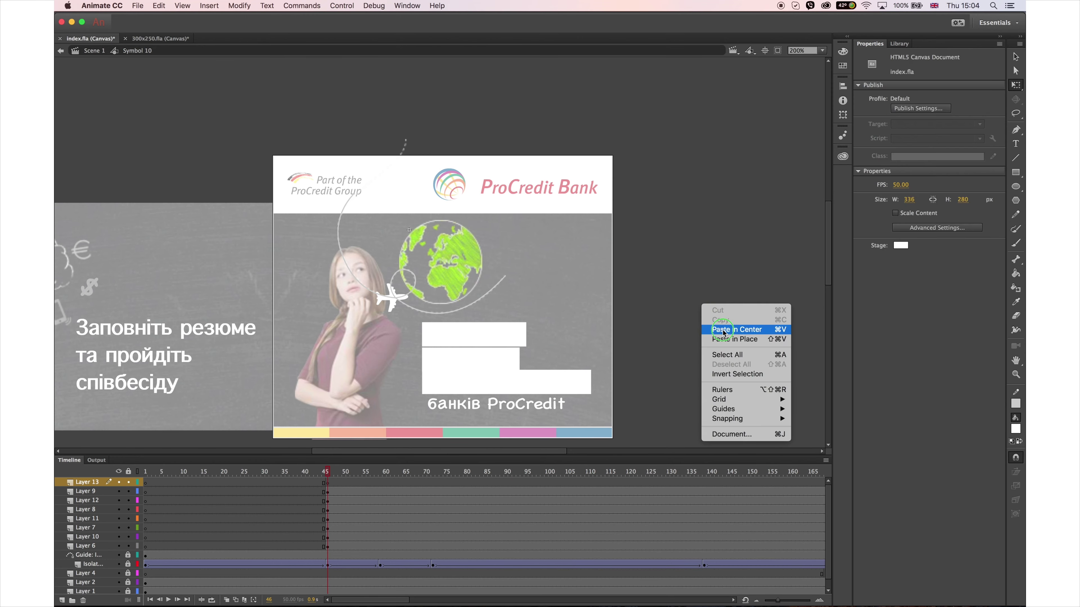
click(731, 337)
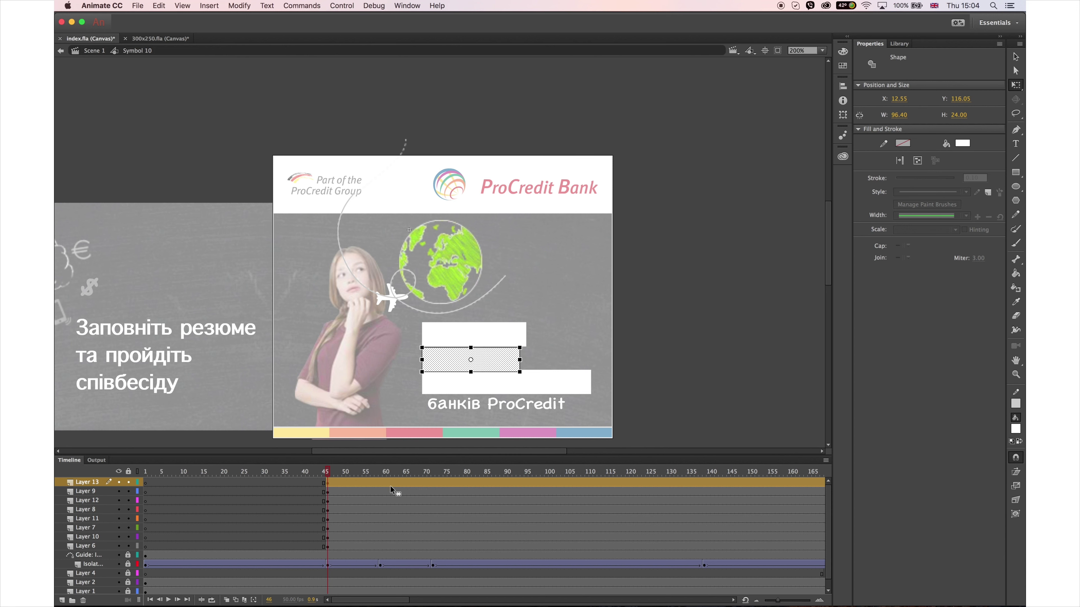
Move the pasted rectangle down over "банків ProCredit" and widen it until it covers the whole line
key(Down)
key(Down)
key(Down)
key(Down)
key(Down)
key(Down)
key(Down)
key(Down)
key(Down)
key(Down)
key(Down)
key(Down)
key(Down)
key(Down)
key(Down)
key(Down)
key(Down)
key(Down)
key(Down)
key(Down)
key(Down)
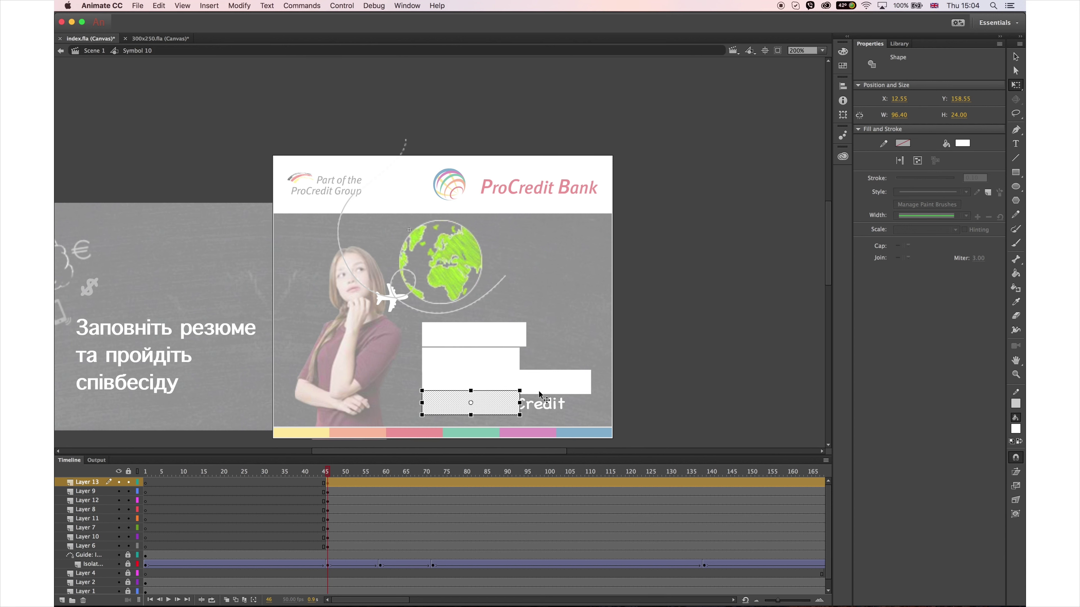
drag(520, 402, 571, 403)
click(569, 405)
click(557, 410)
click(384, 487)
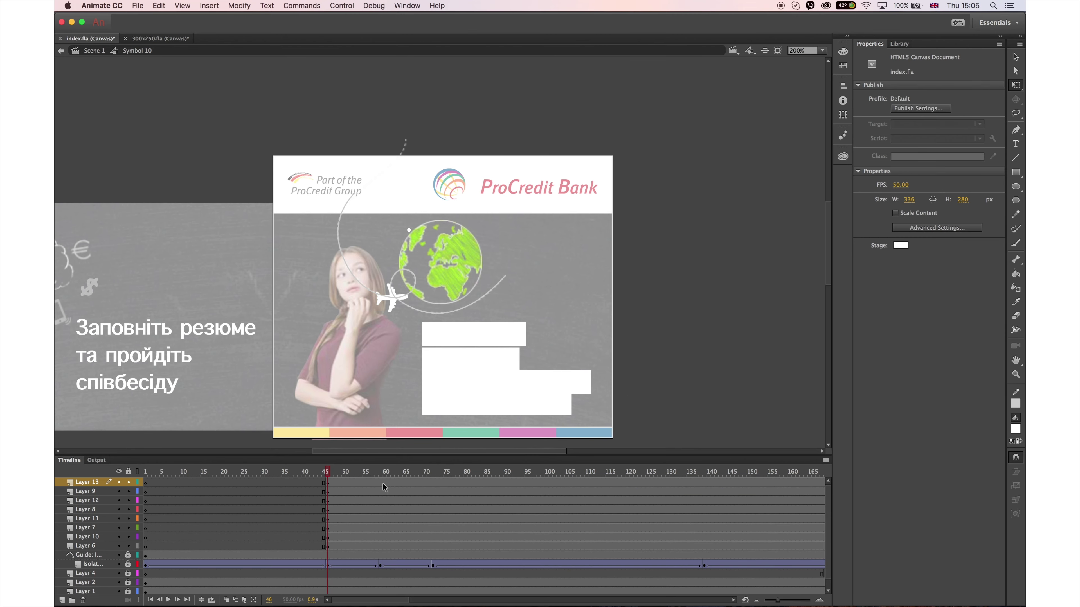
Create classic tweens on the four rectangle layers: Layers 10, 11, 12 and 13
right_click(338, 539)
click(396, 420)
right_click(362, 528)
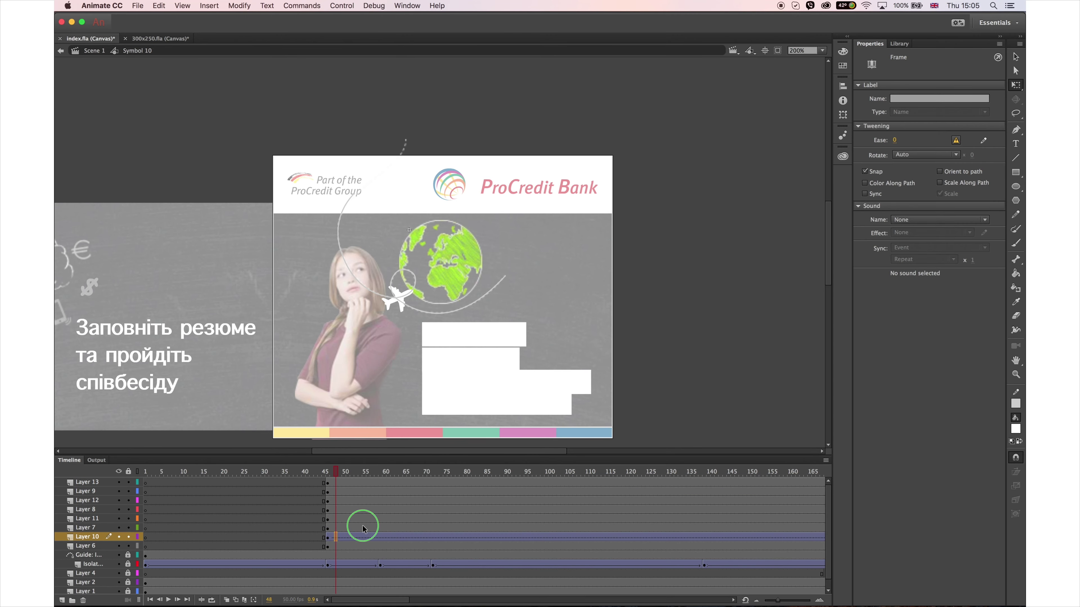
click(408, 357)
click(357, 519)
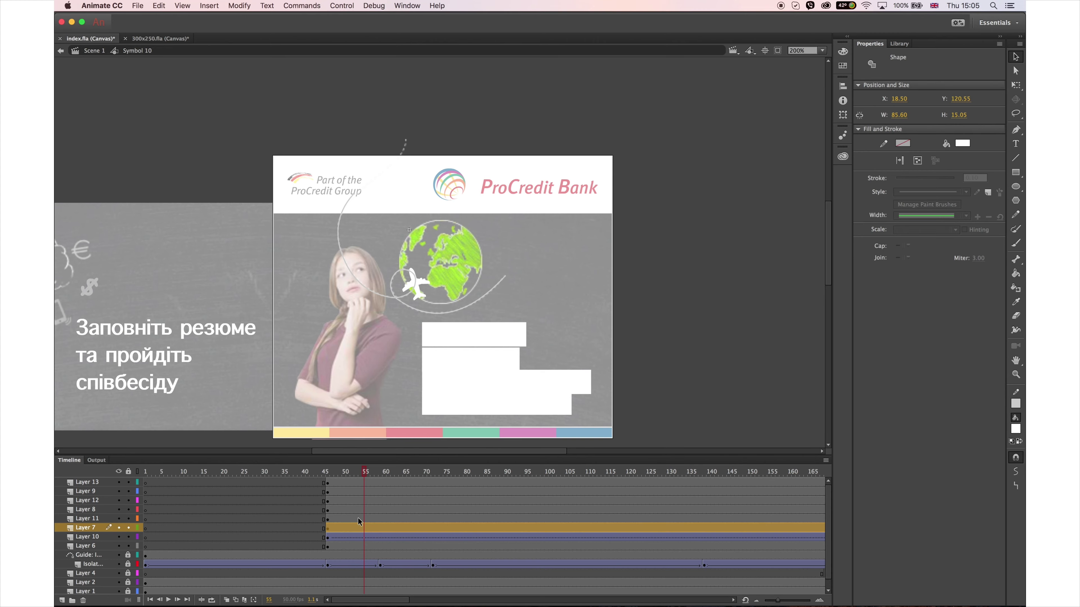
right_click(357, 519)
click(408, 356)
right_click(373, 501)
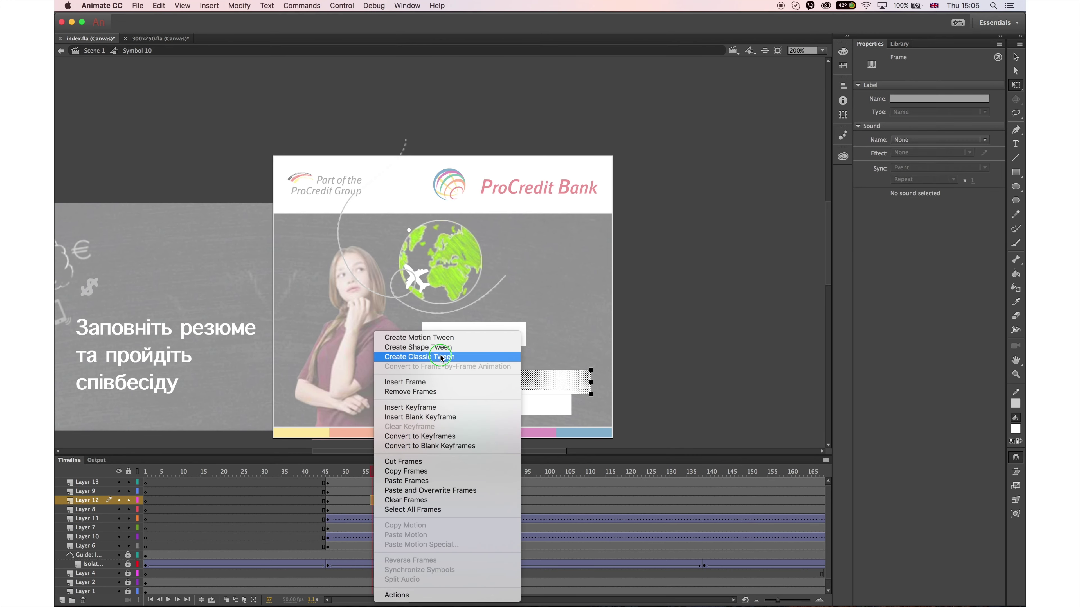
click(404, 356)
right_click(391, 483)
click(406, 356)
Shift the start keyframes of the second, third and fourth text-and-rectangle layer pairs to frames 65, 83 and 101
drag(327, 520, 404, 527)
click(328, 501)
drag(328, 501, 475, 509)
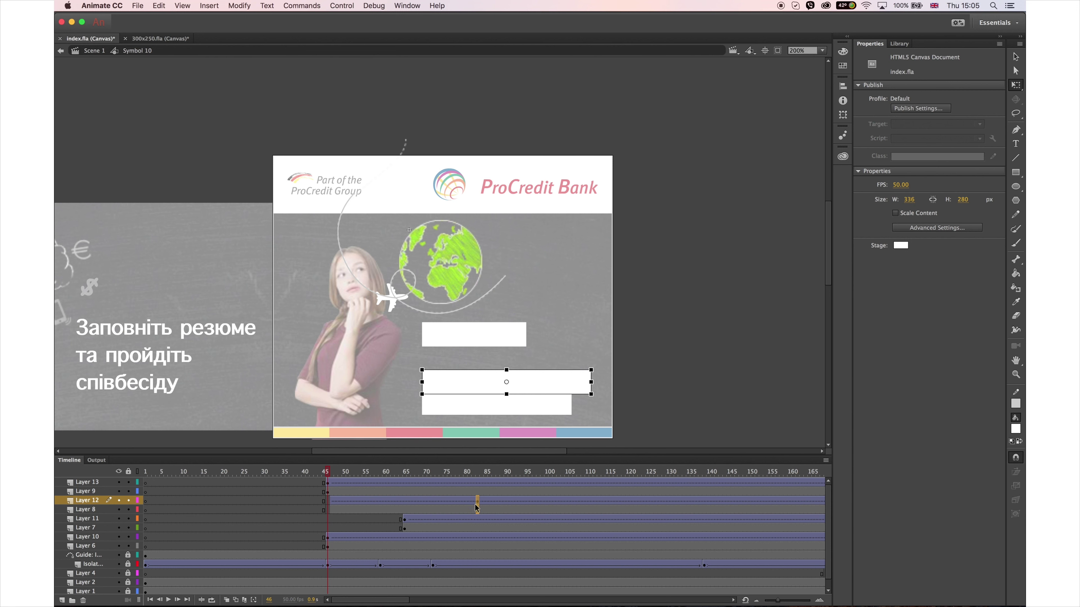
drag(328, 482, 568, 494)
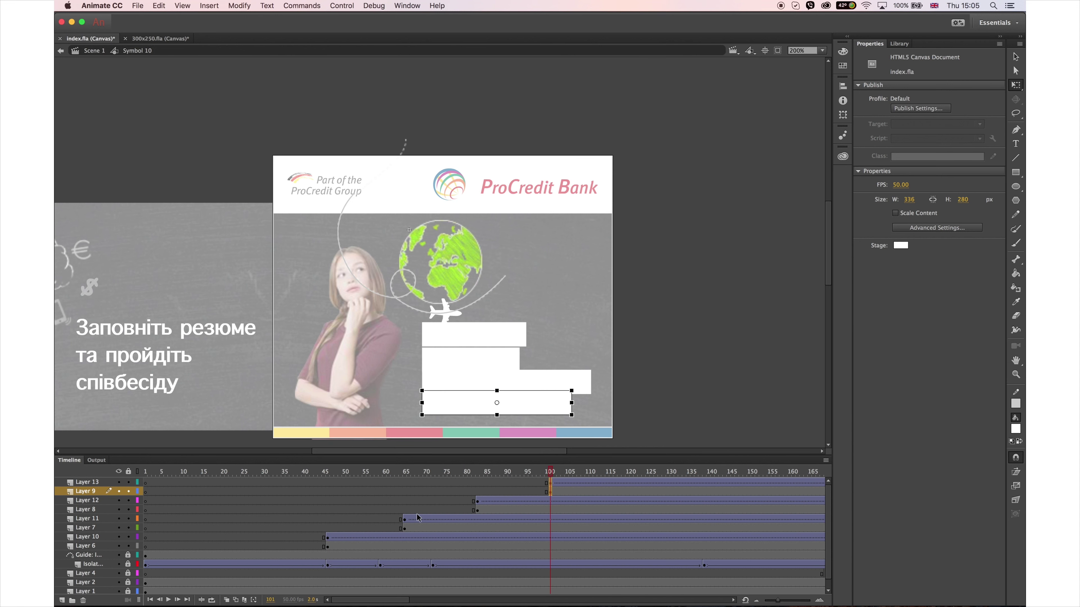
Insert end keyframes for the rectangle tweens on Layers 10, 11, 12 and 13 at frames 65, 83, 101 and 119
click(479, 518)
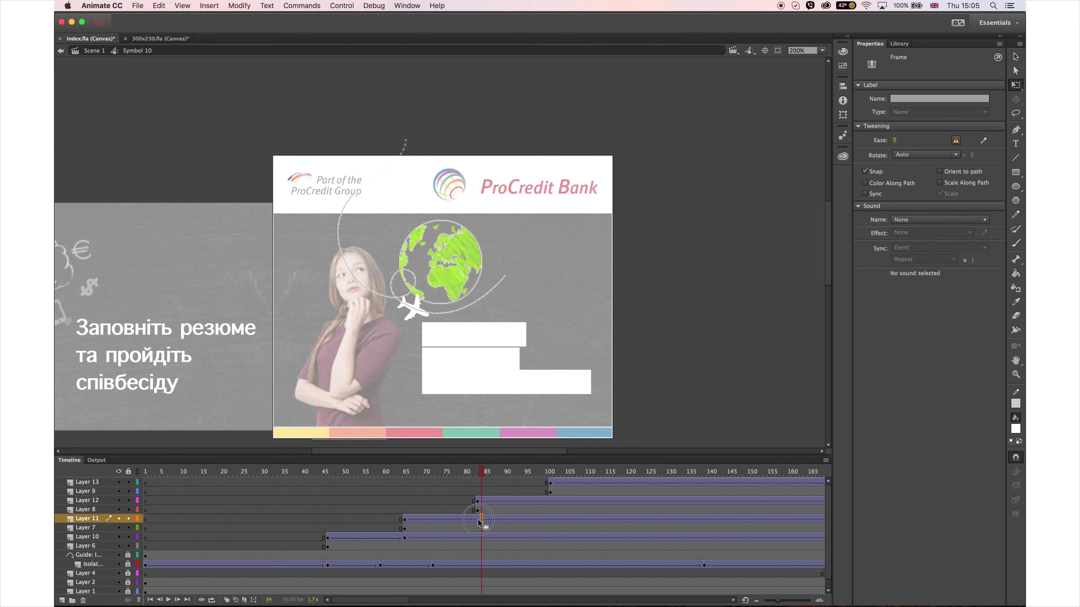
click(550, 500)
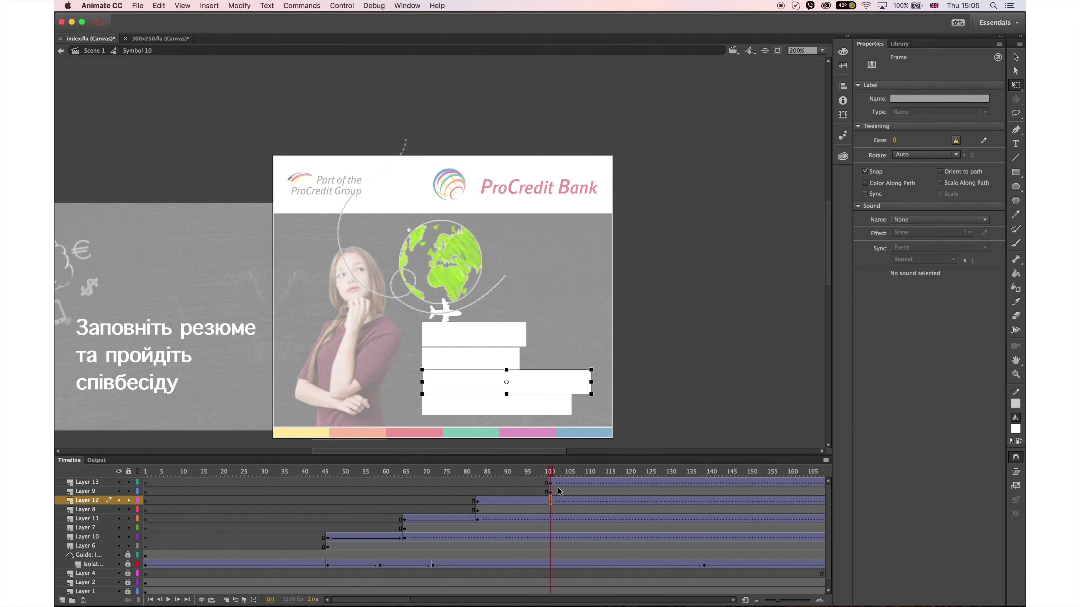
click(623, 483)
key(F6)
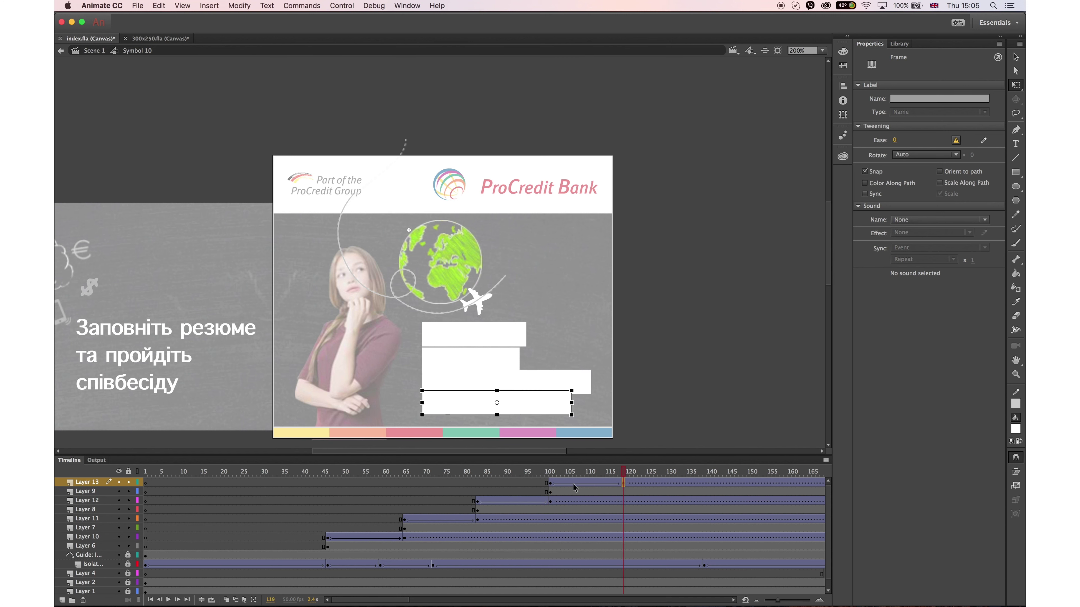
At frame 101 on Layer 13, shift the rectangle left until it sits just clear of "банків ProCredit"
click(553, 484)
click(552, 485)
key(shift+Left)
key(shift+Left)
key(shift+Left)
key(shift+Left)
key(shift+Left)
key(shift+Left)
key(shift+Left)
key(shift+Left)
key(shift+Left)
key(shift+Left)
key(shift+Left)
key(shift+Left)
key(shift+Left)
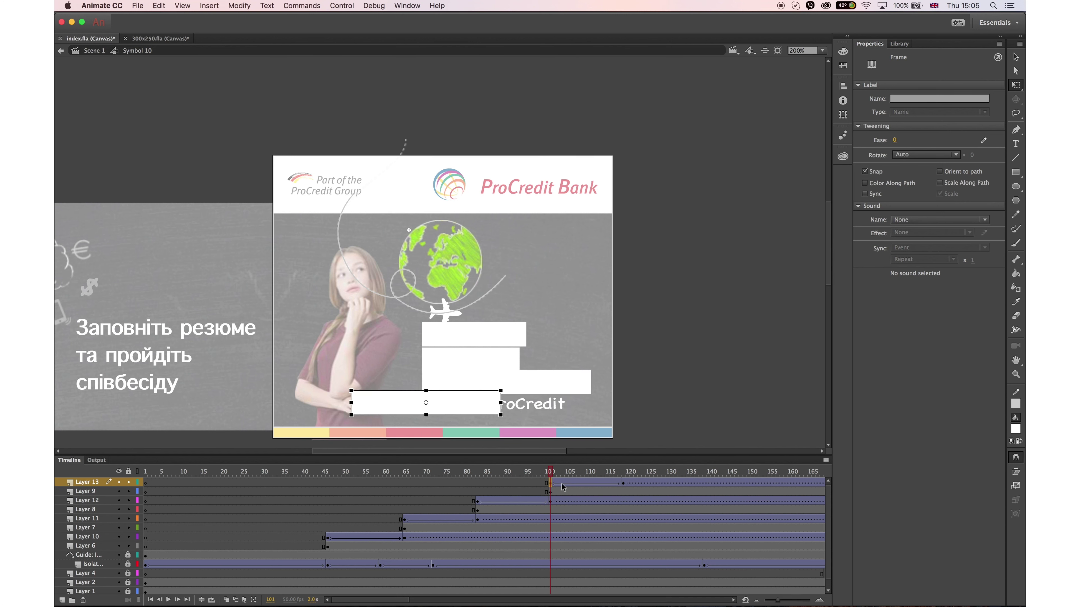
key(shift+Left)
key(shift+Left)
key(shift+Left)
key(shift+Left)
key(shift+Left)
key(shift+Left)
key(shift+Right)
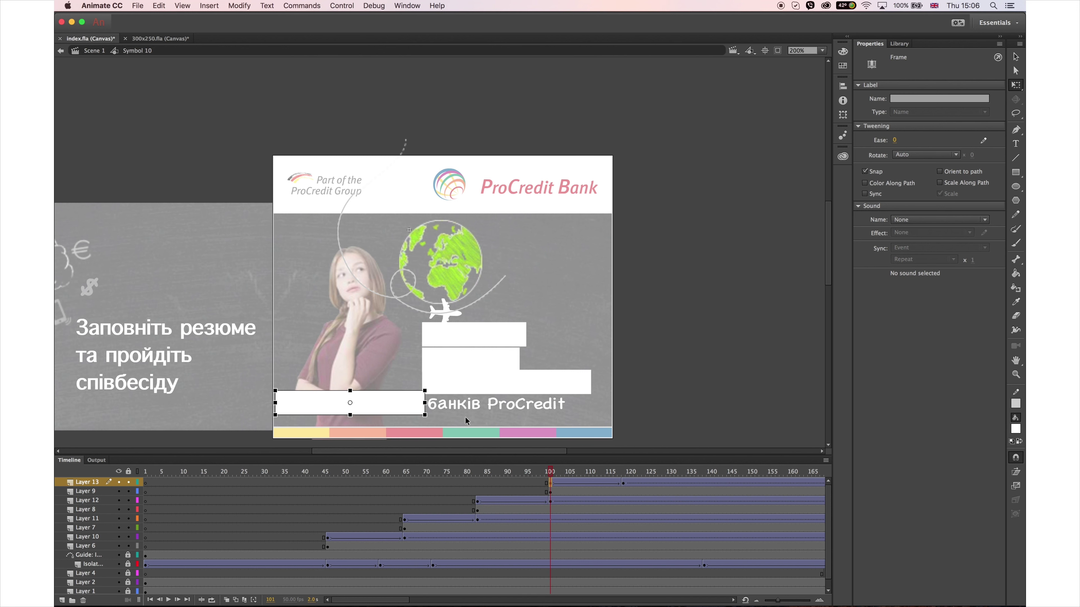
At frame 83 on Layer 12, shift the rectangle left until it sits just clear of "міжнародної групи"
click(478, 502)
key(shift+Left)
key(shift+Left)
key(shift+Left)
key(shift+Left)
key(shift+Left)
key(shift+Left)
key(shift+Left)
key(shift+Left)
key(shift+Left)
key(shift+Left)
key(shift+Left)
key(shift+Left)
key(shift+Left)
key(shift+Left)
key(shift+Left)
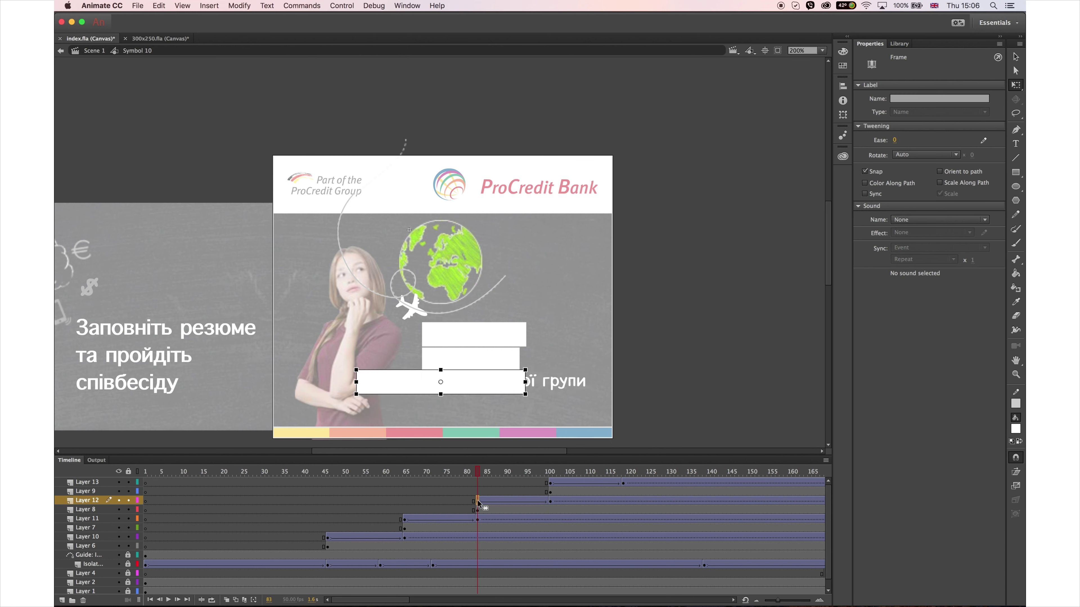
key(shift+Left)
key(shift+Left)
key(shift+Left)
key(shift+Left)
key(shift+Left)
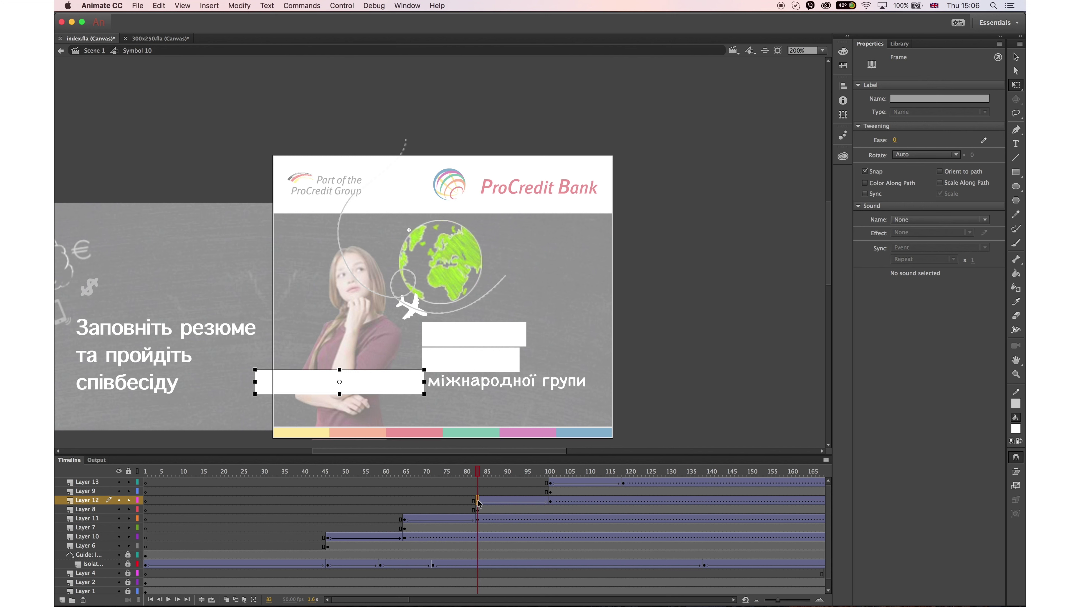
At frame 65 on Layer 11, shift the rectangle left until it sits just clear of "в програмі"
click(404, 520)
key(shift+Left)
key(shift+Left)
key(shift+Left)
key(shift+Left)
key(shift+Left)
key(shift+Left)
key(shift+Left)
key(shift+Left)
key(shift+Left)
key(shift+Left)
key(shift+Left)
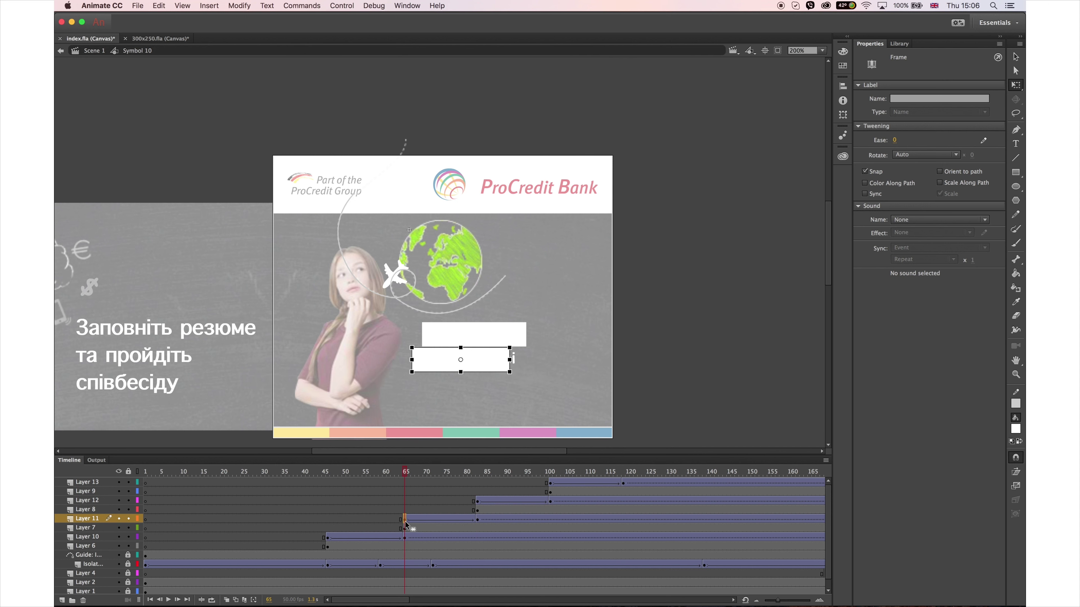
key(shift+Left)
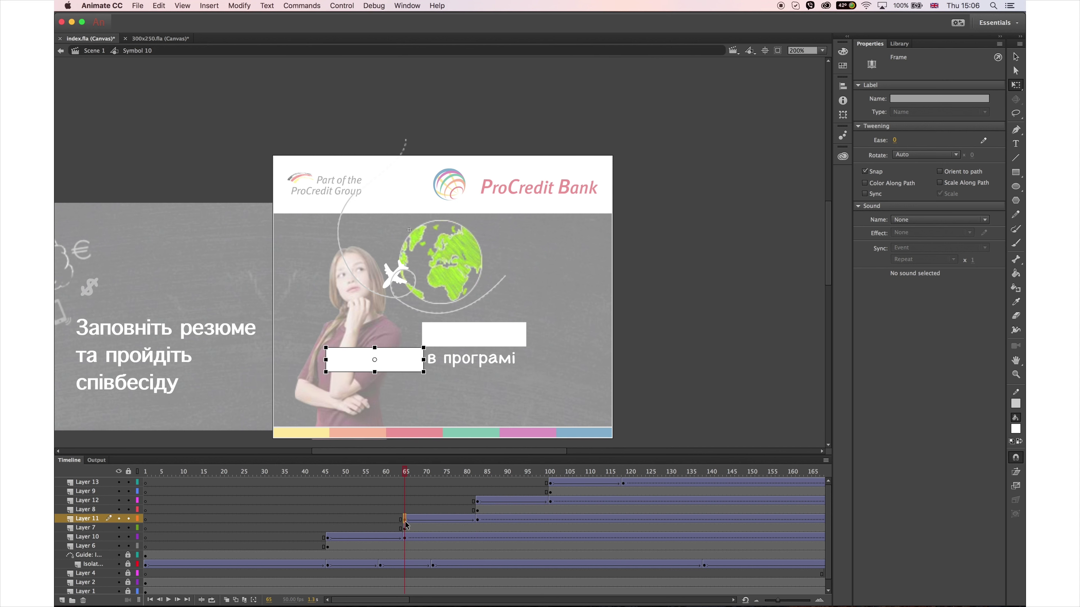
At the first tween keyframe on Layer 10, shift the rectangle left until it sits just clear of "Навчайтеся"
click(328, 538)
key(shift+Left)
key(shift+Left)
key(shift+Left)
key(shift+Left)
key(shift+Left)
key(shift+Left)
key(shift+Left)
key(shift+Left)
key(shift+Left)
key(shift+Left)
key(shift+Left)
key(shift+Left)
key(shift+Left)
key(shift+Left)
key(shift+Left)
key(shift+Left)
key(shift+Left)
key(shift+Left)
key(shift+Left)
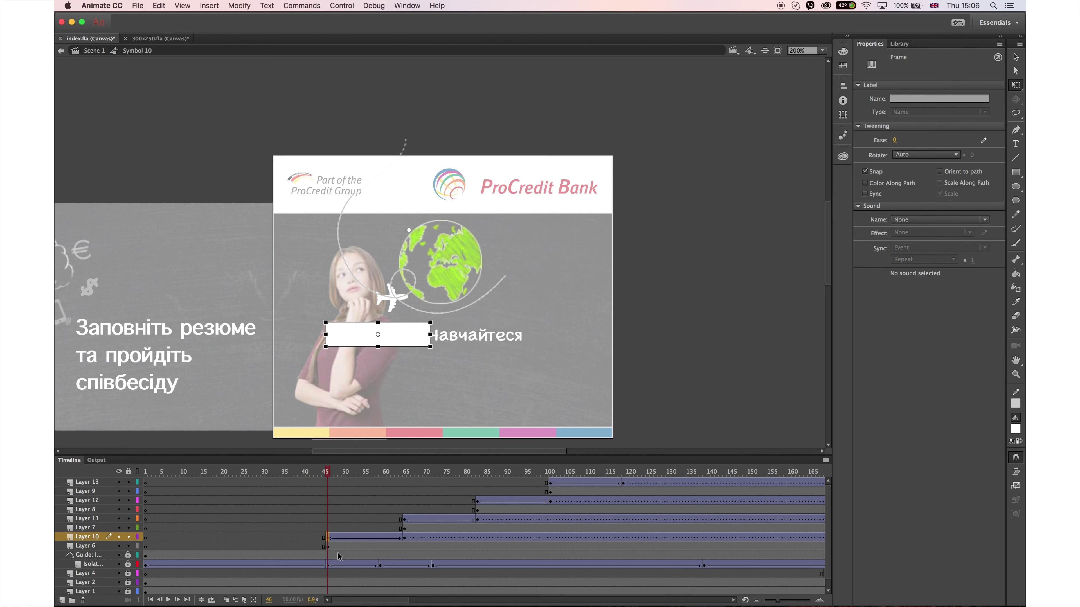
key(shift+Left)
Convert Layers 10, 11, 12 and 13 into masks for their text layers and preview the line-by-line reveal
right_click(96, 541)
click(102, 505)
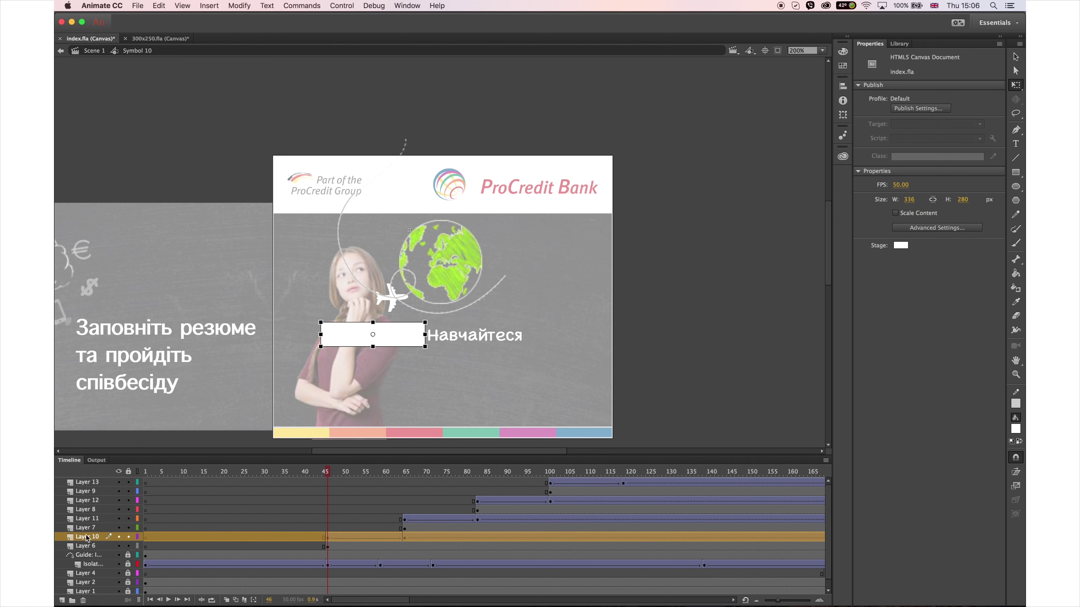
right_click(87, 518)
click(85, 512)
right_click(87, 500)
click(91, 499)
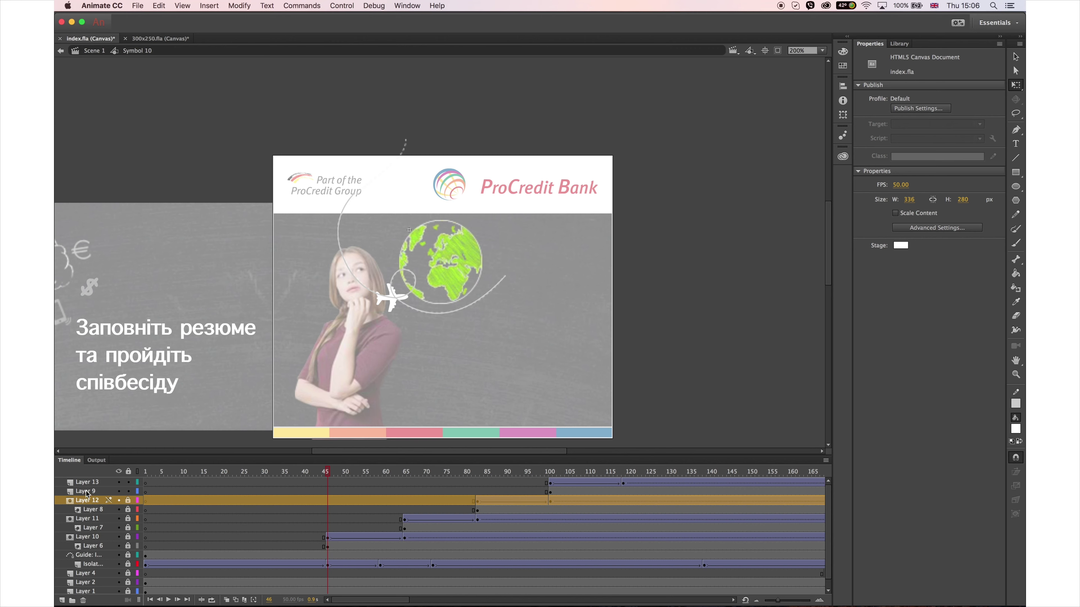
right_click(87, 482)
click(94, 502)
key(Return)
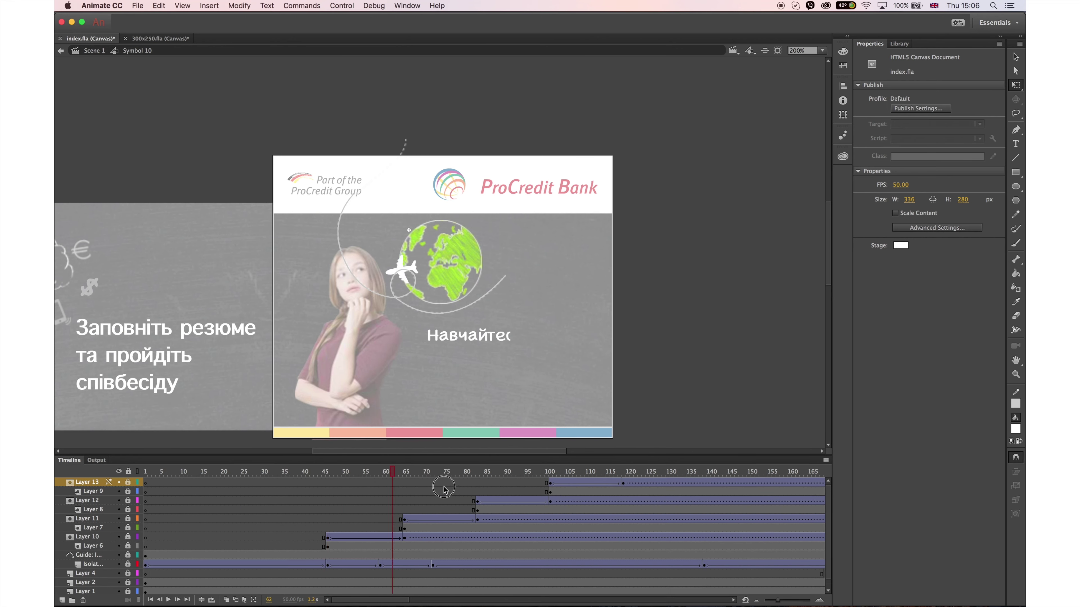
drag(784, 483, 709, 502)
Move the airplane layer's keyframe at frame 139 to frame 161 and check the end of the animation
click(704, 566)
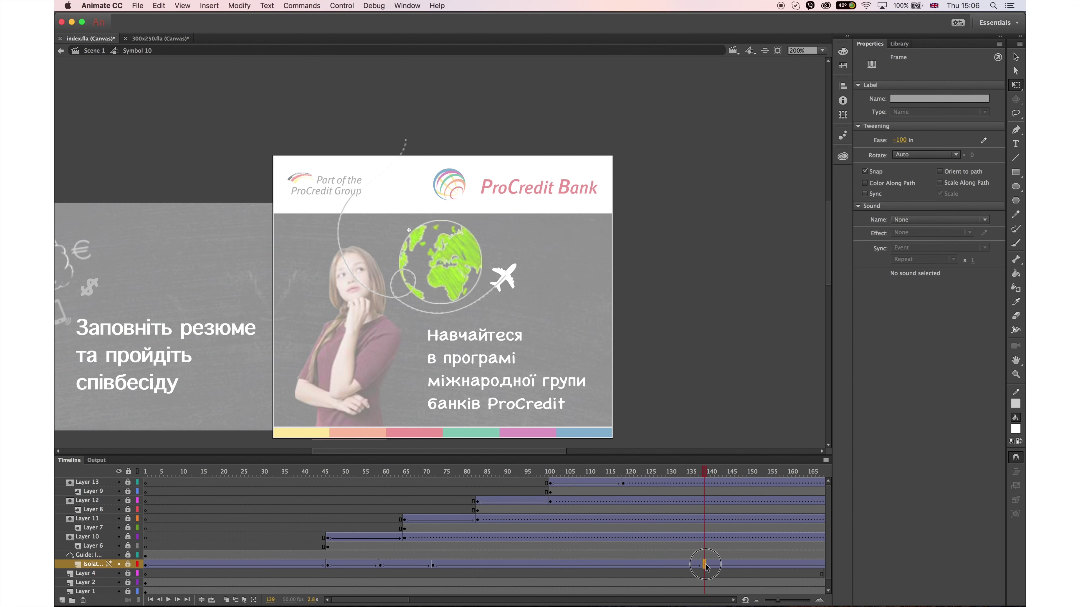
drag(704, 566, 793, 565)
scroll(629, 504, left, 5)
scroll(600, 505, down, 1)
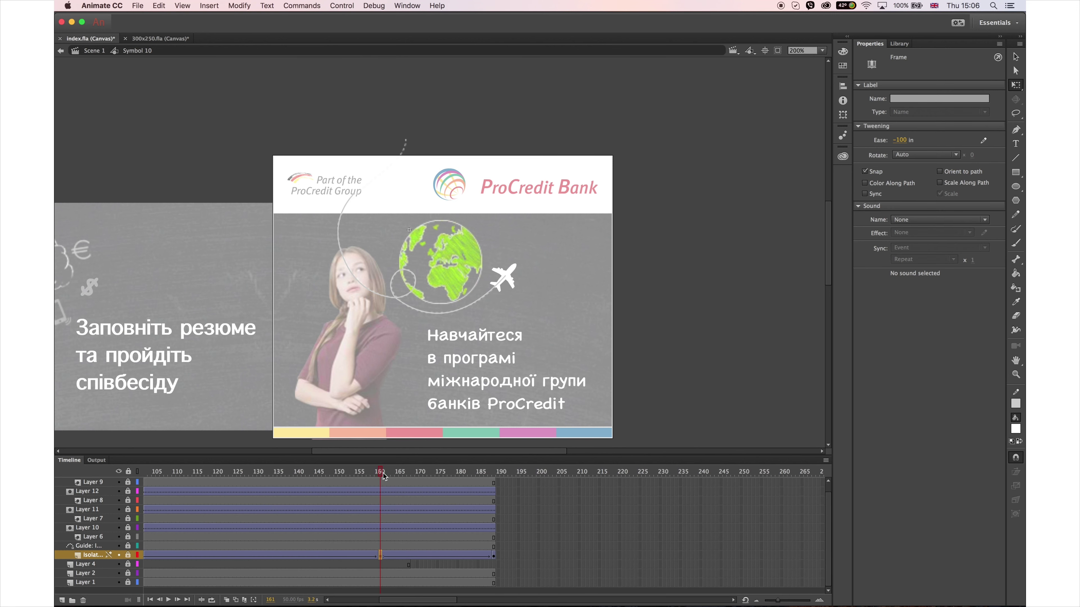
drag(383, 475, 434, 473)
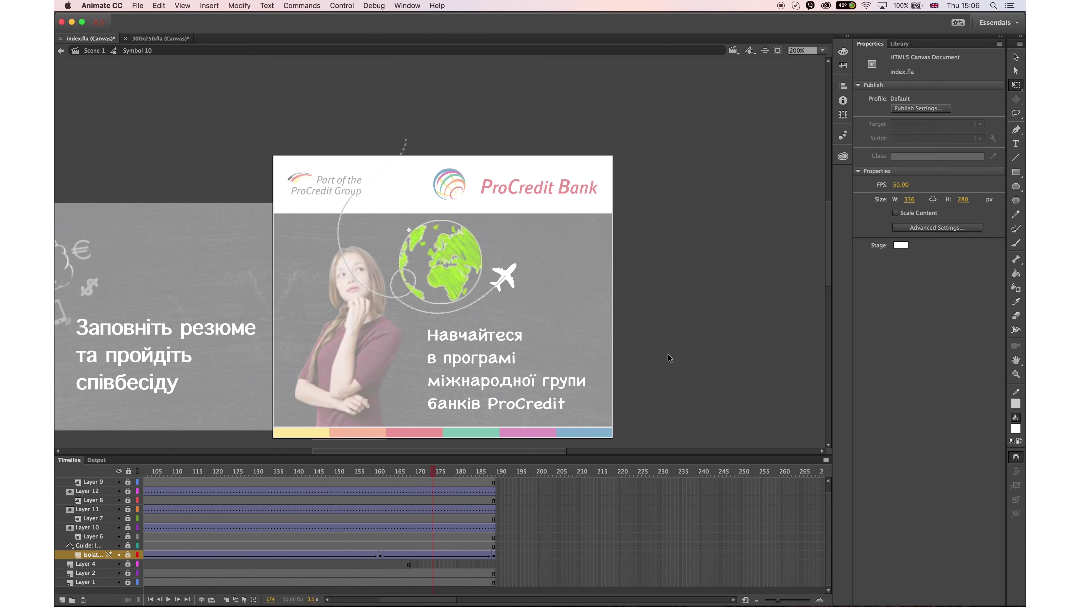
Scrub through the plane animation in the main scene up to frame 343 and reopen Symbol 10 for editing
double_click(672, 364)
drag(494, 597, 489, 597)
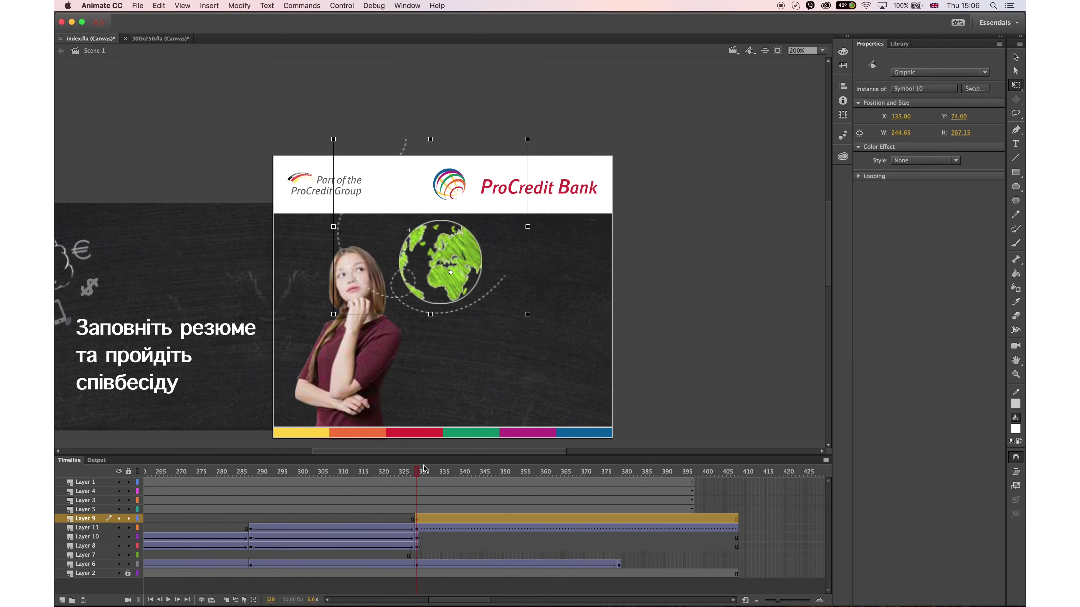
click(342, 475)
drag(341, 475, 472, 476)
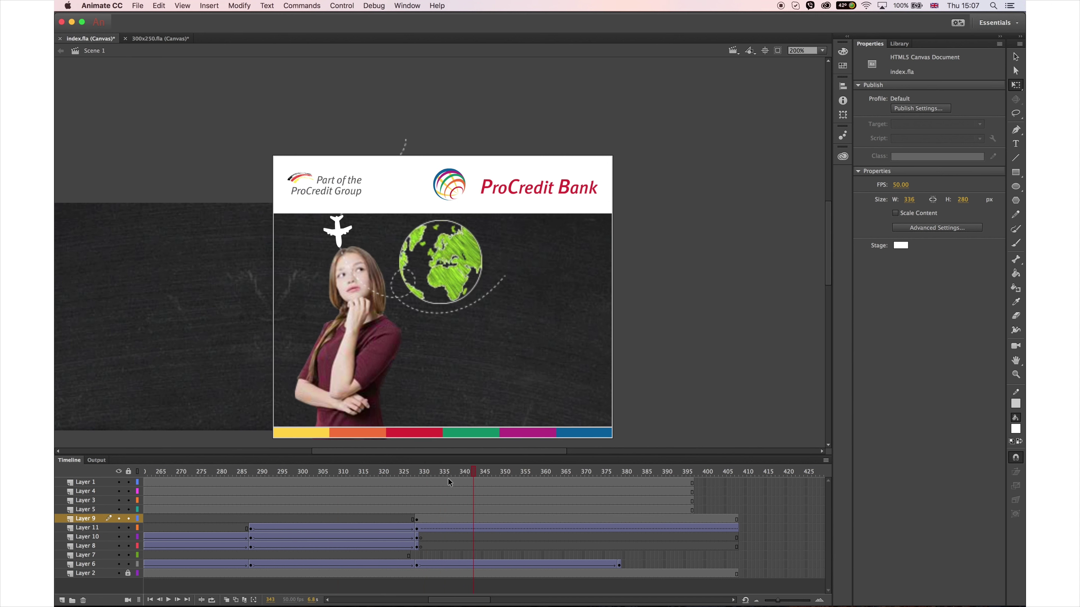
click(418, 522)
click(436, 336)
double_click(436, 336)
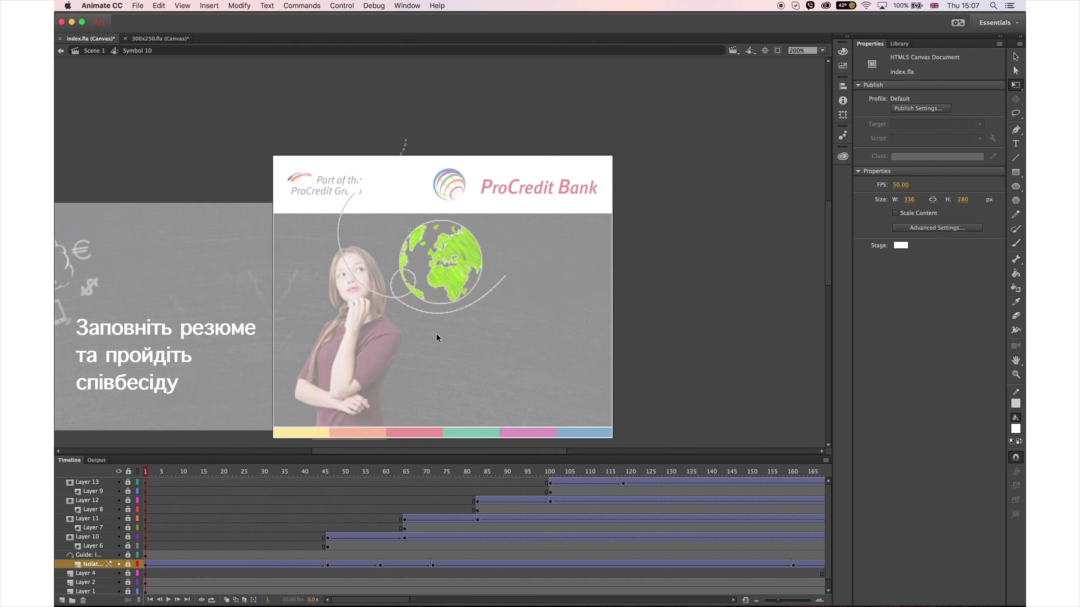
Unlock the layers and draw a white circle covering the globe on a new layer directly above Layer 1
alt+click(128, 592)
scroll(131, 589, down, 1)
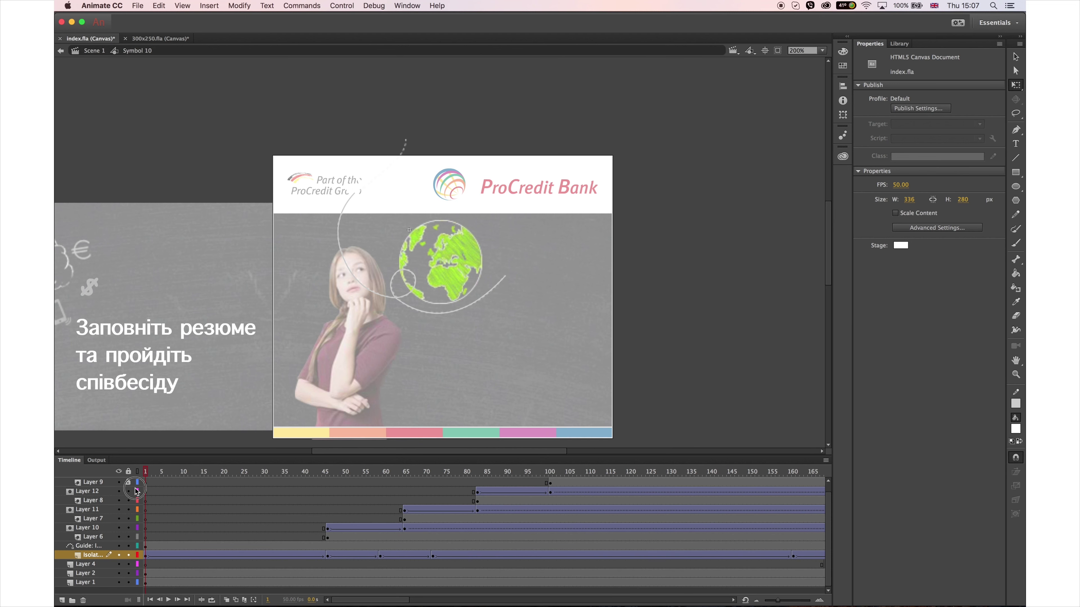
click(150, 574)
click(149, 582)
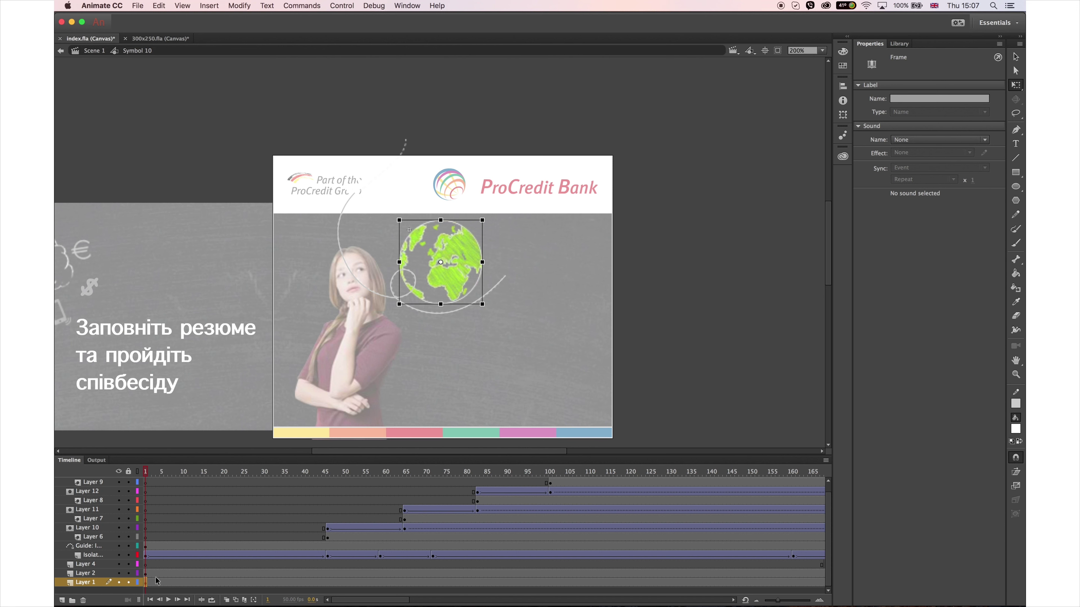
click(63, 600)
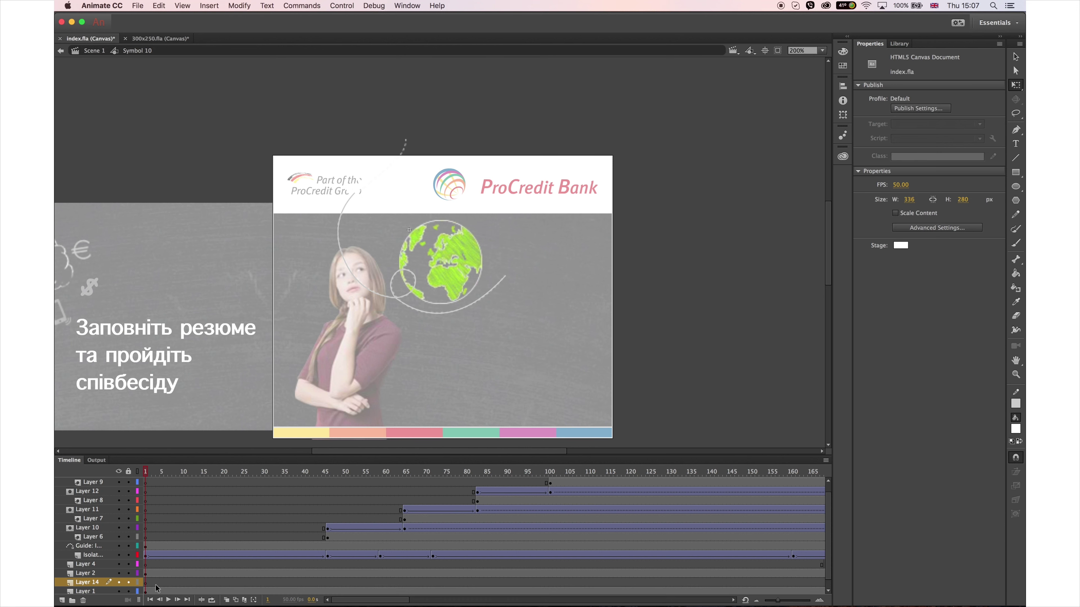
click(1015, 187)
drag(399, 219, 485, 306)
key(v)
click(466, 301)
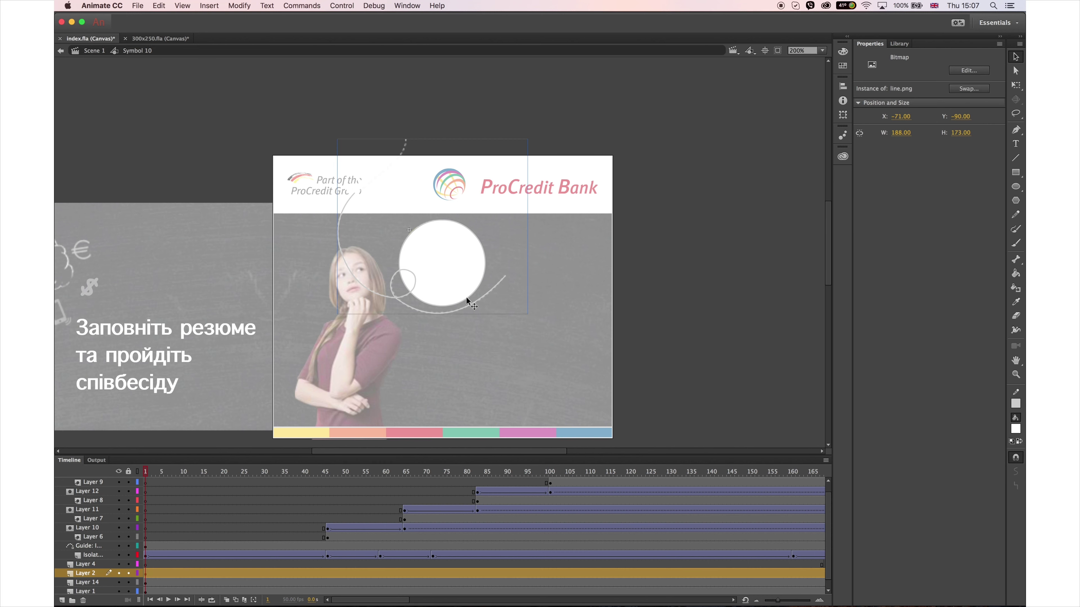
click(153, 573)
right_click(153, 573)
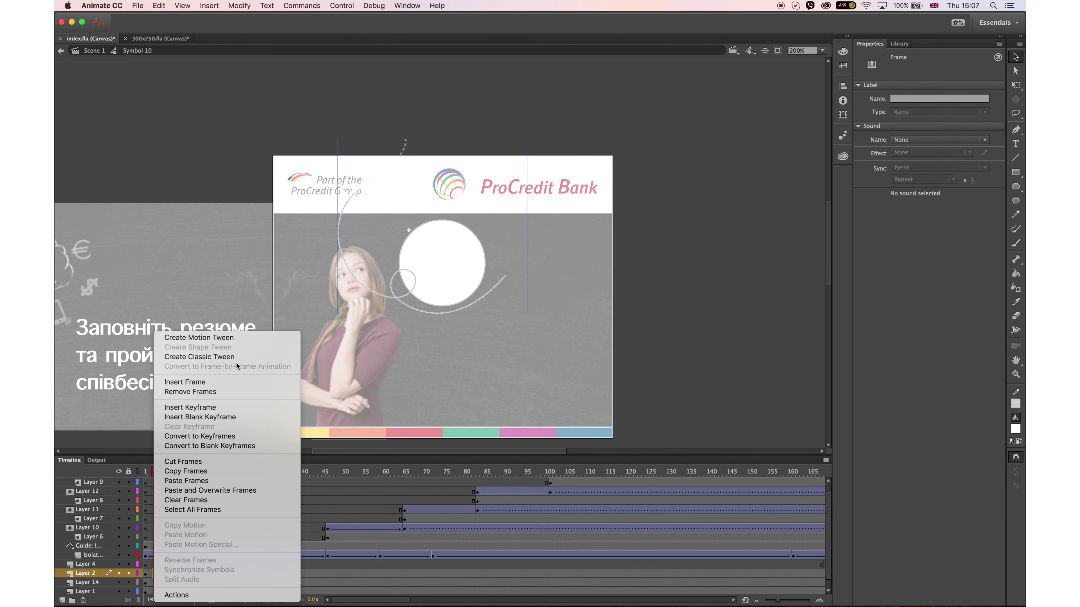
click(179, 359)
click(203, 575)
click(221, 575)
key(F6)
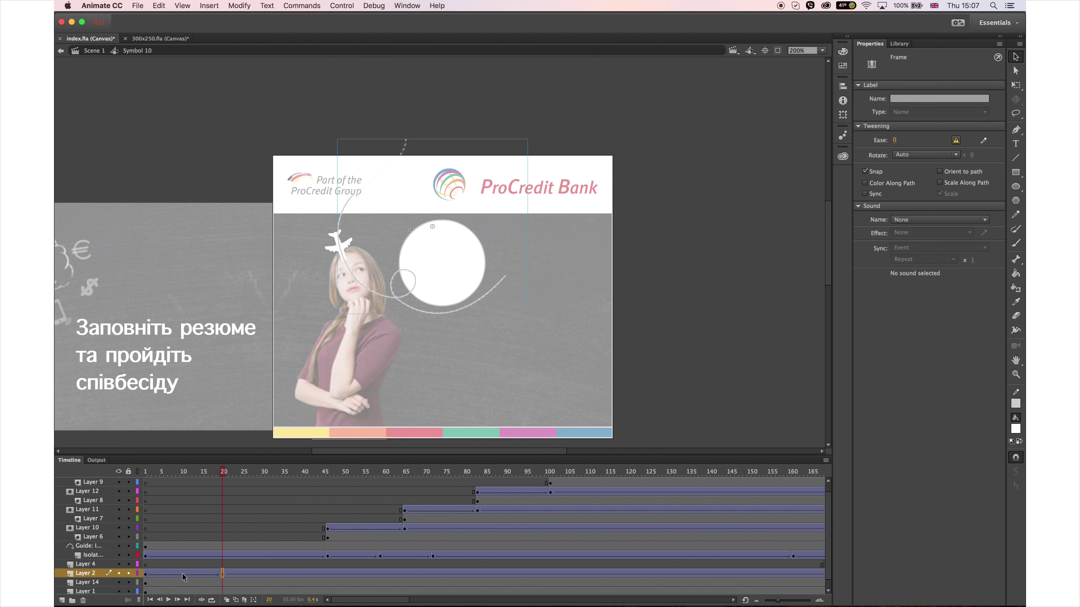
click(145, 574)
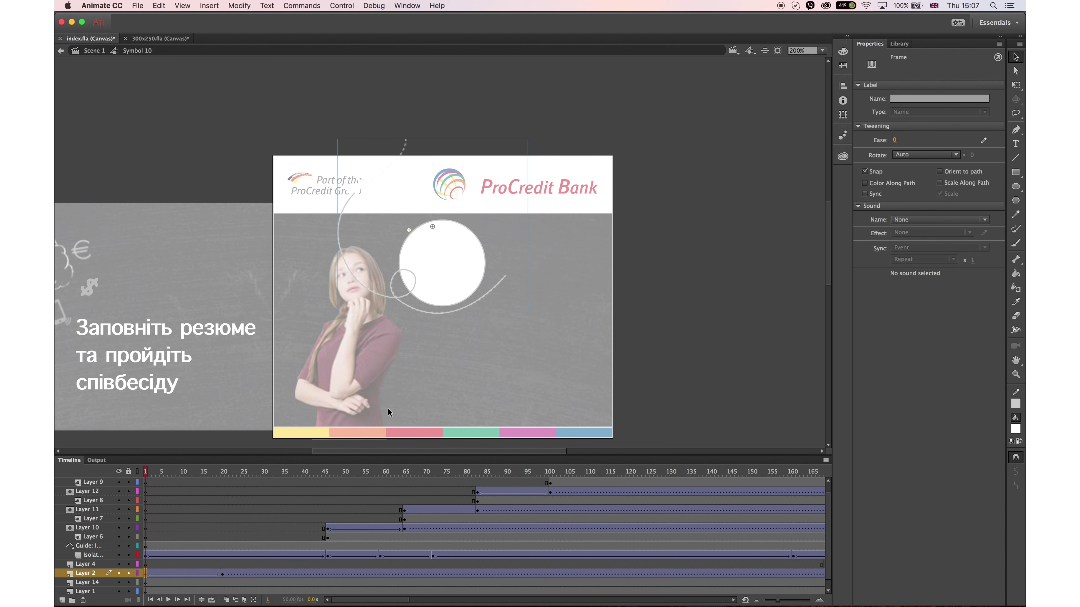
key(super+z)
key(super+z)
key(super+z)
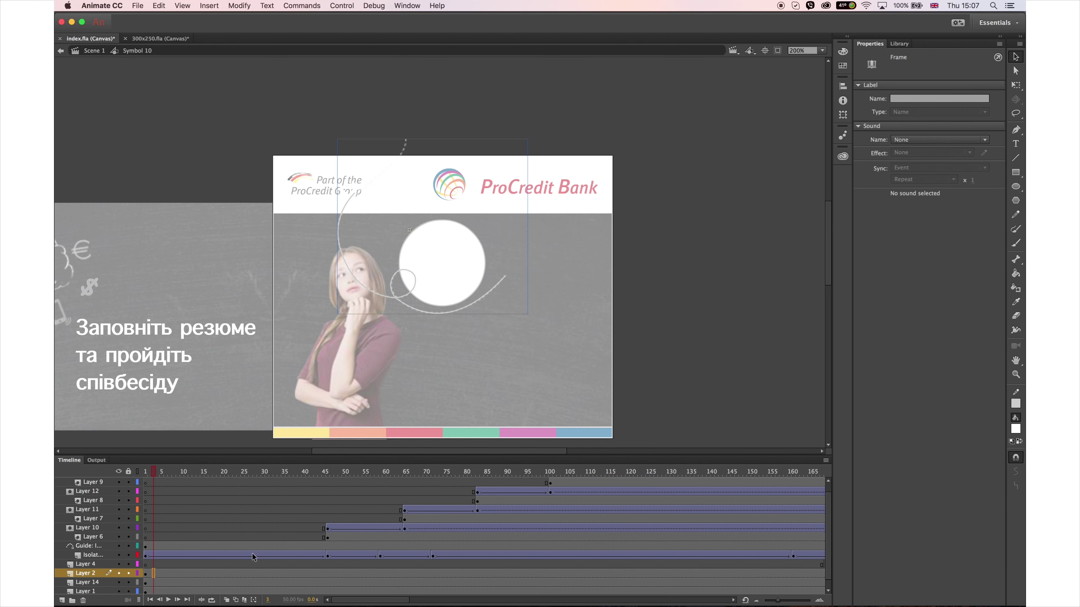
Create a classic tween on Layer 14 with a keyframe at frame 24, easing 100 out at frame 1 and -100 in at frame 24
click(254, 582)
right_click(237, 586)
click(276, 362)
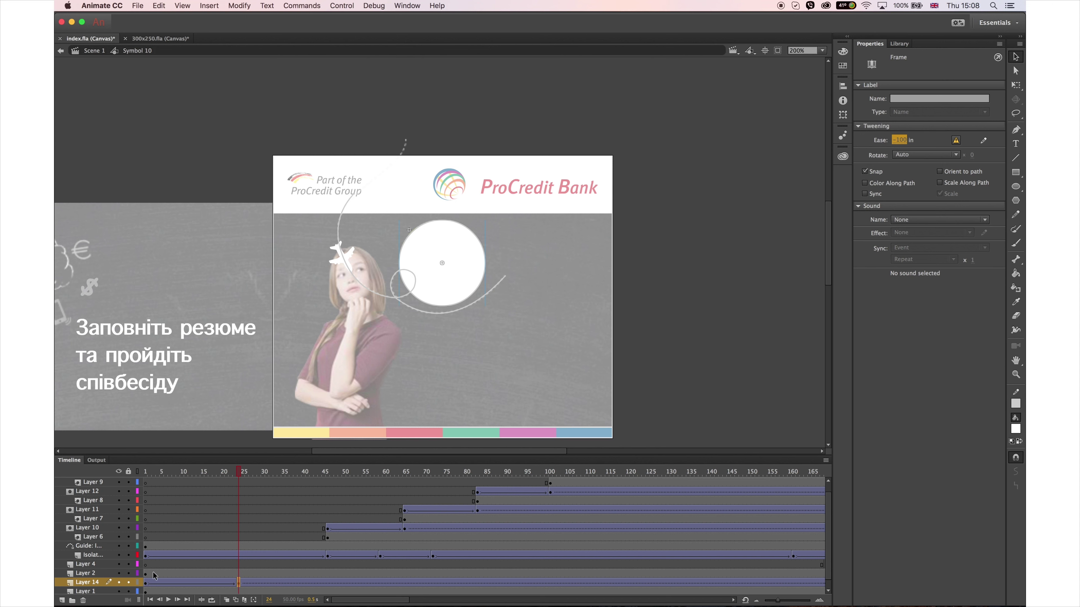
click(151, 583)
click(146, 583)
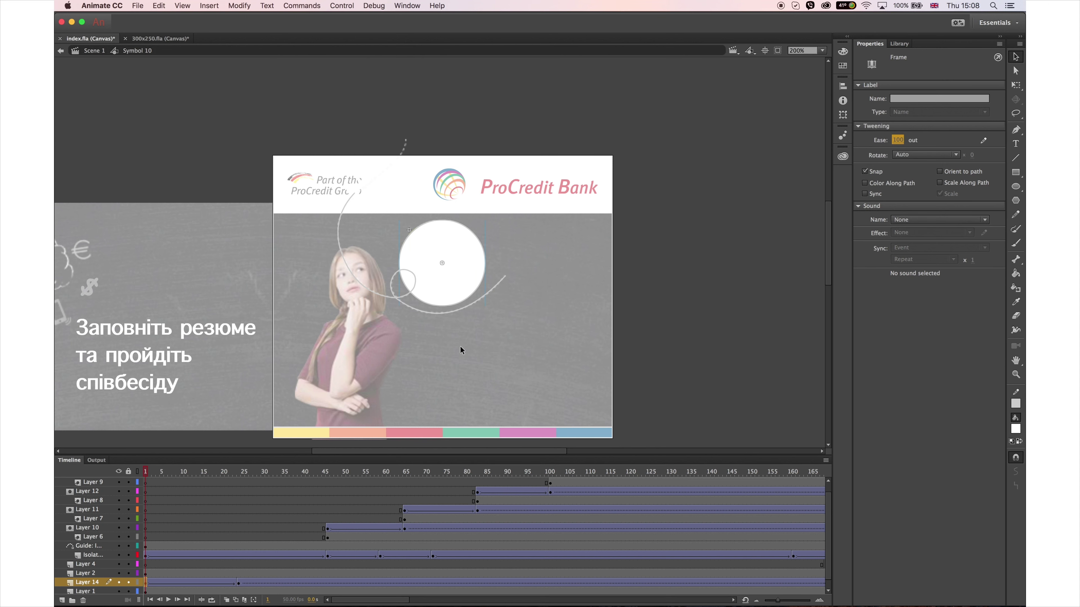
At frame 1, shrink the circle to about 7 × 7 px at the globe's centre and convert Layer 14 into a mask
click(1017, 87)
drag(485, 219, 445, 261)
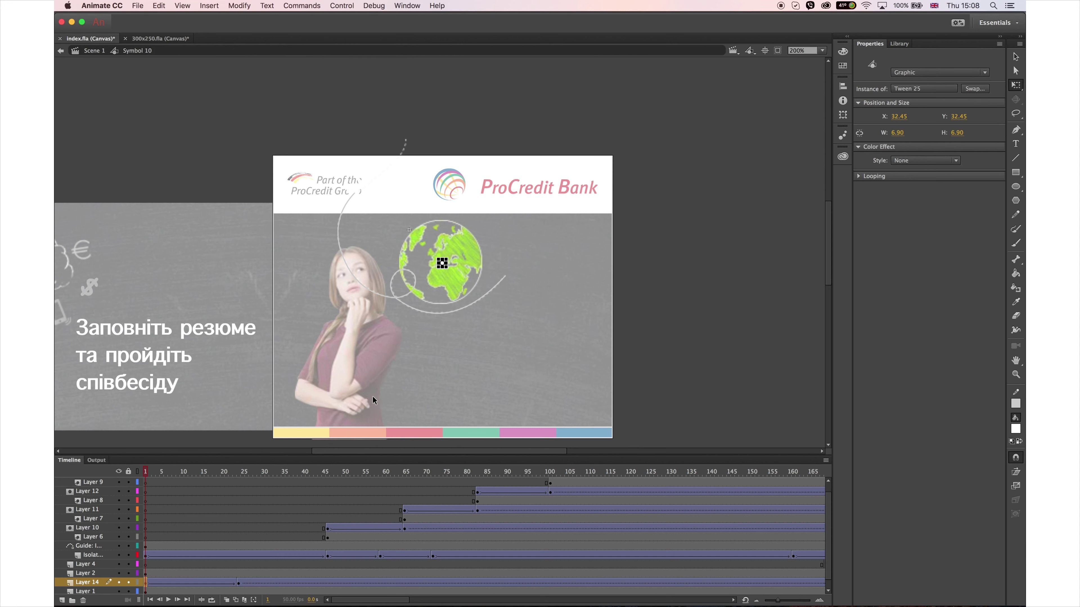
right_click(94, 586)
click(123, 513)
drag(152, 477, 222, 497)
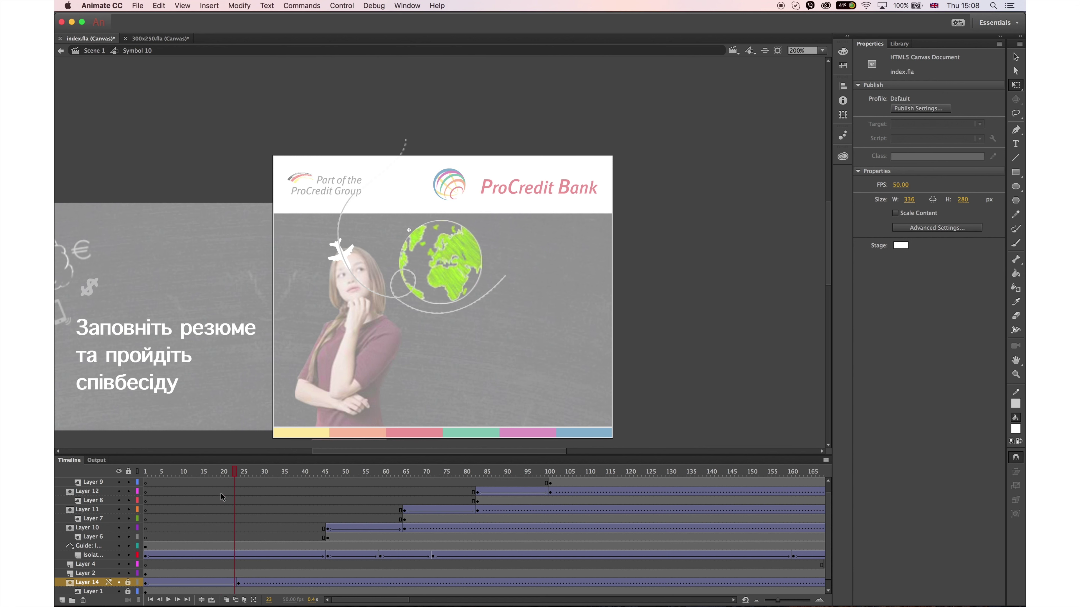
With the Brush tool, paint white over the flight line behind the plane on Layer 4 at frame 15
click(146, 574)
click(145, 564)
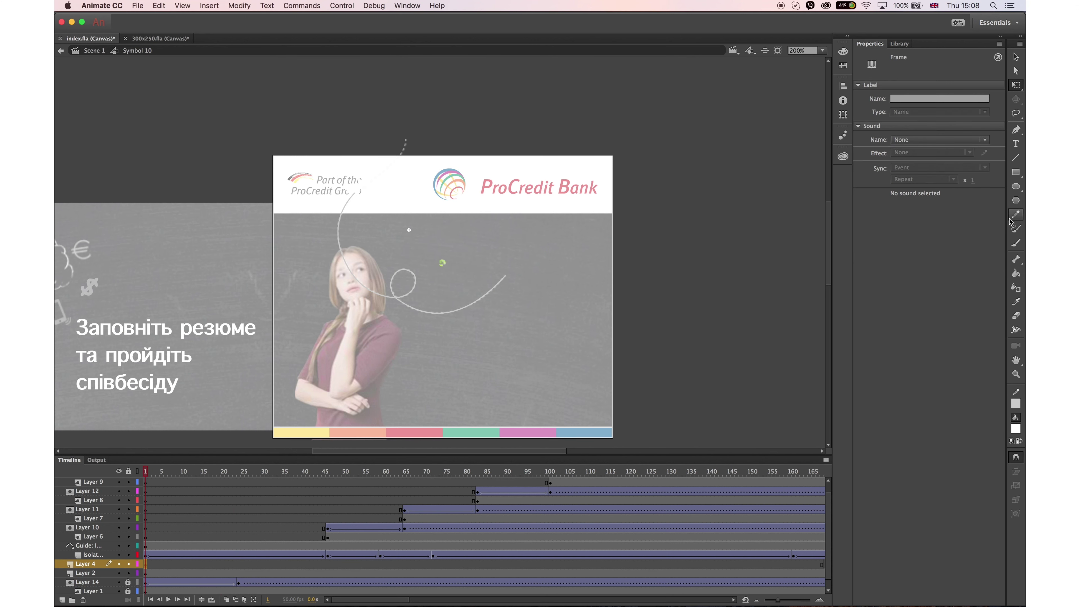
click(1016, 243)
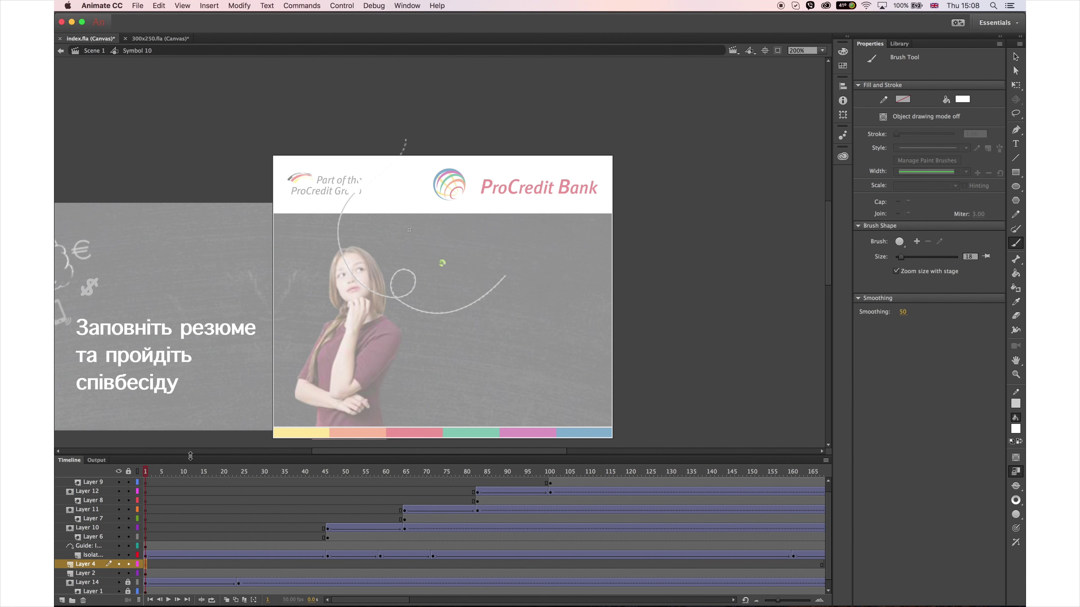
drag(152, 475, 203, 473)
click(202, 564)
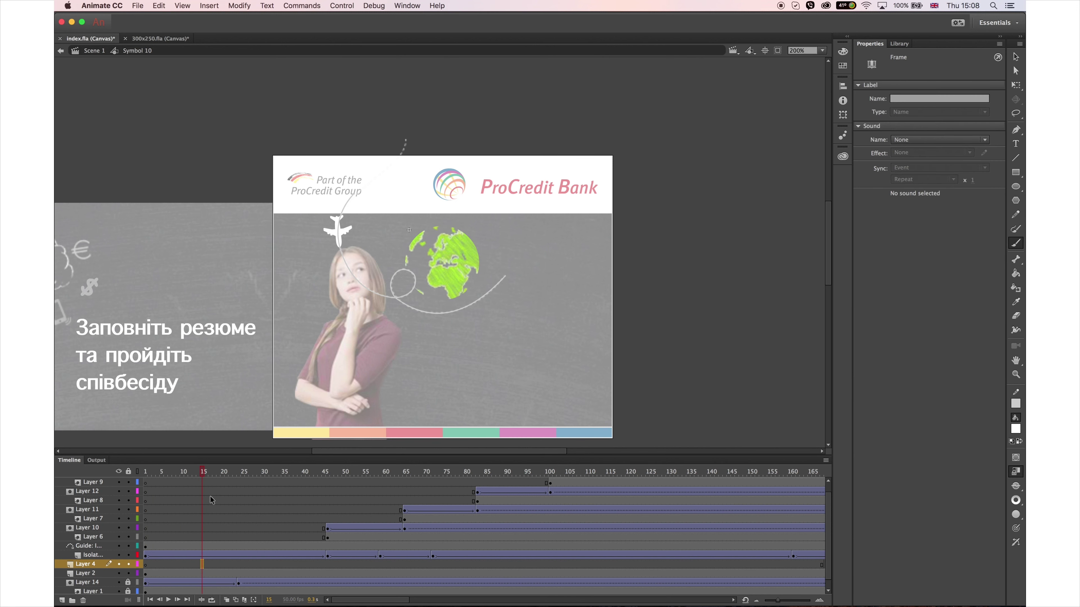
drag(336, 214, 354, 246)
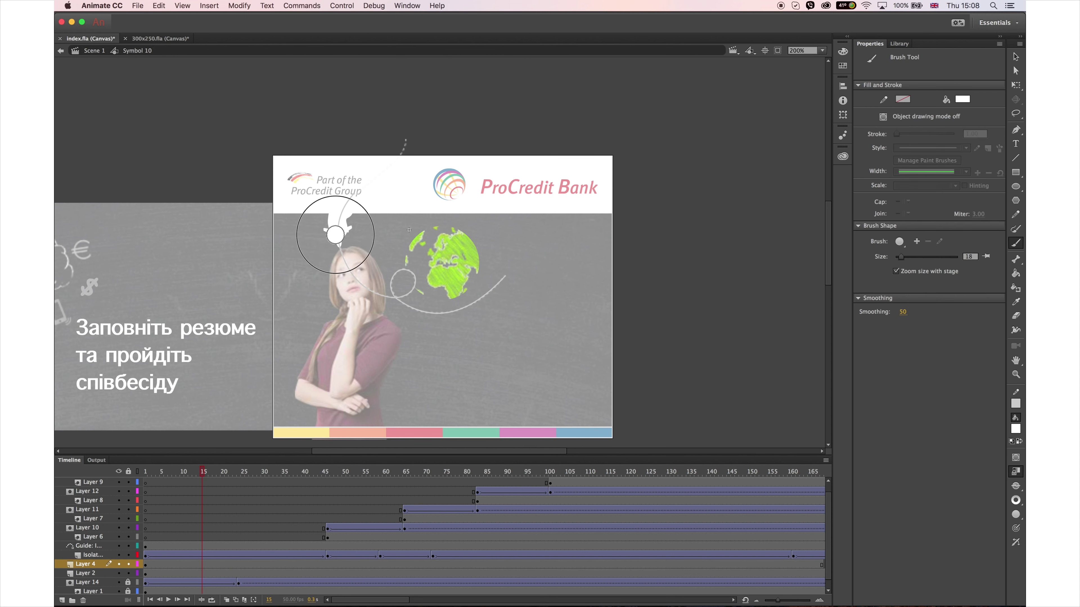
click(203, 565)
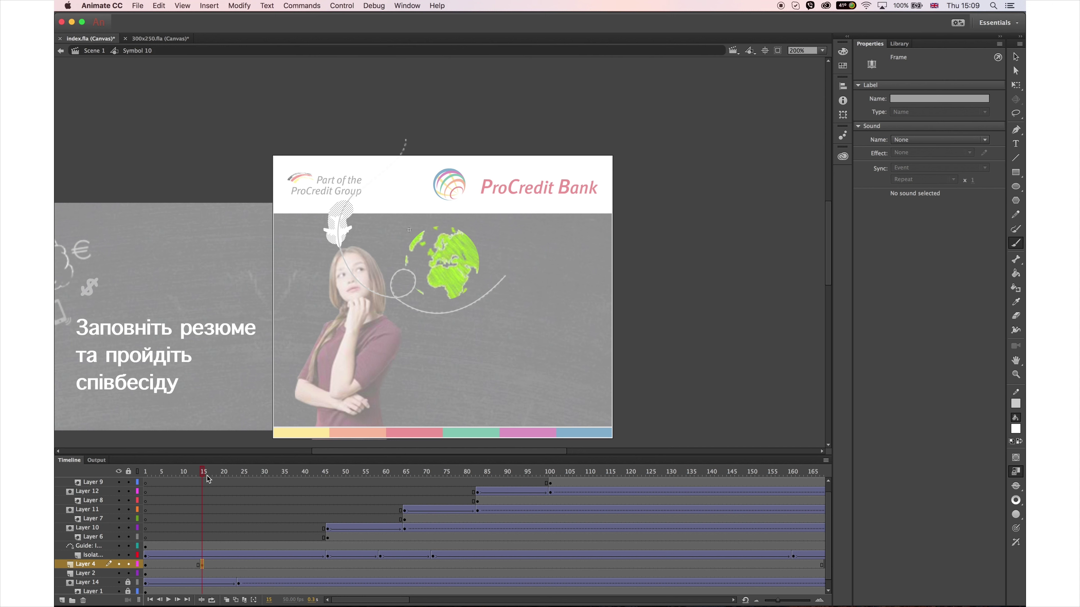
Paste the painted shape in place at frame 13 on Layer 4, and extend the brushed trail to the plane at frame 24
click(197, 562)
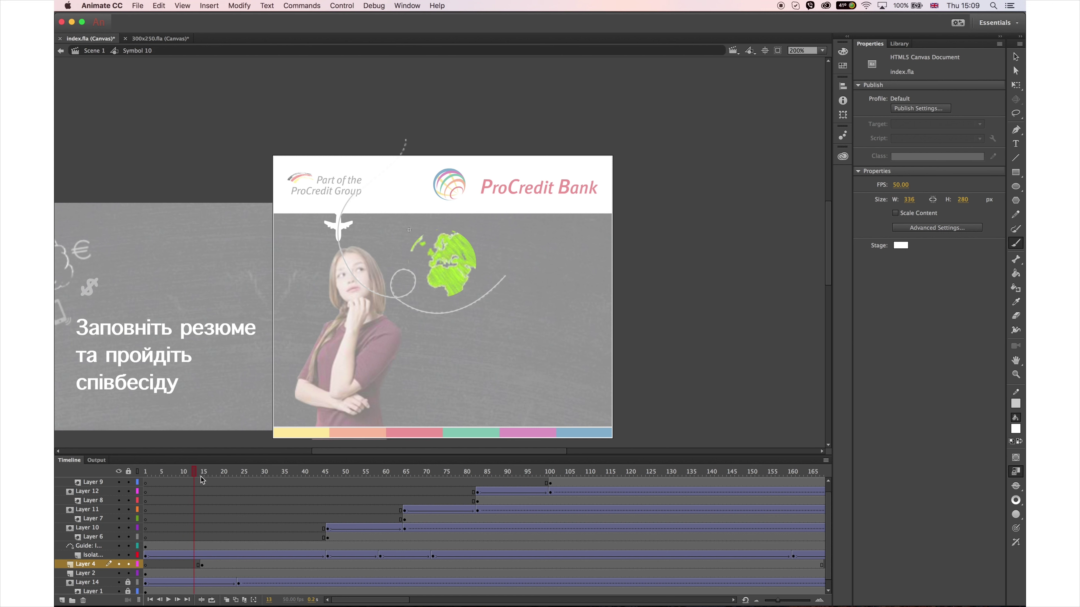
key(super+shift+v)
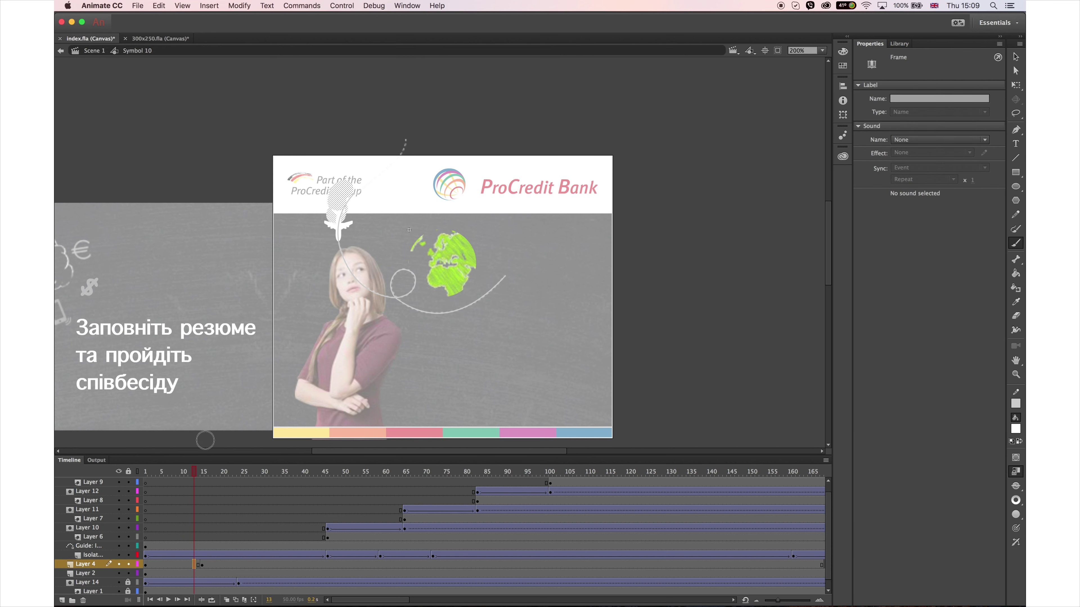
drag(205, 471, 241, 485)
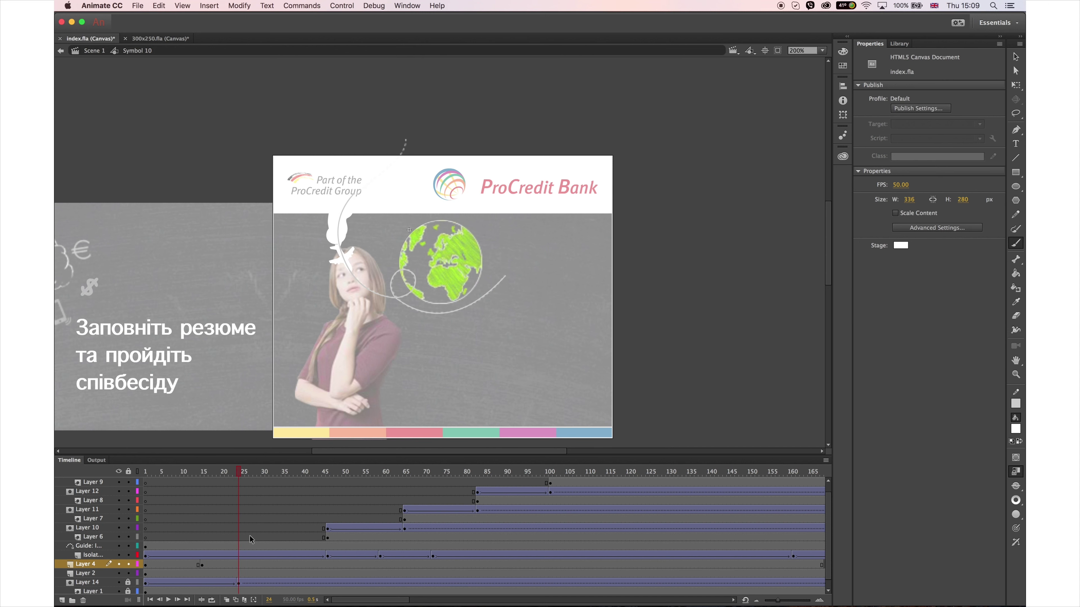
drag(335, 244, 344, 263)
drag(243, 472, 270, 472)
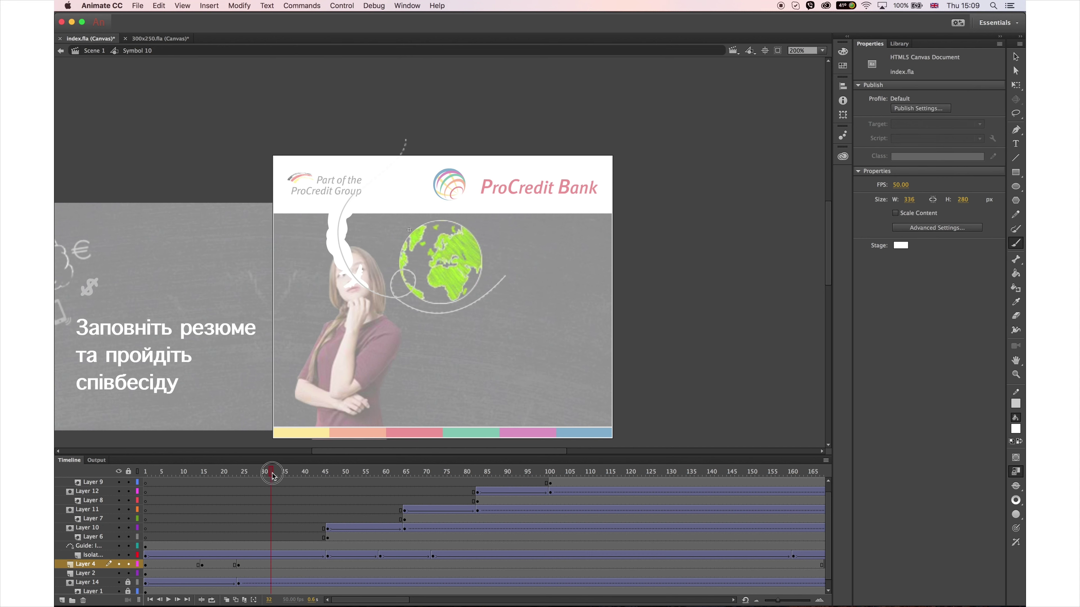
Add keyframes at frames 32 and 41 on Layer 4, extending the white brushed trail along the flight line to the plane at each
key(F6)
mouse_move(351, 272)
mouse_down()
mouse_move(350, 261)
mouse_move(357, 278)
mouse_up()
drag(282, 472, 307, 473)
click(308, 565)
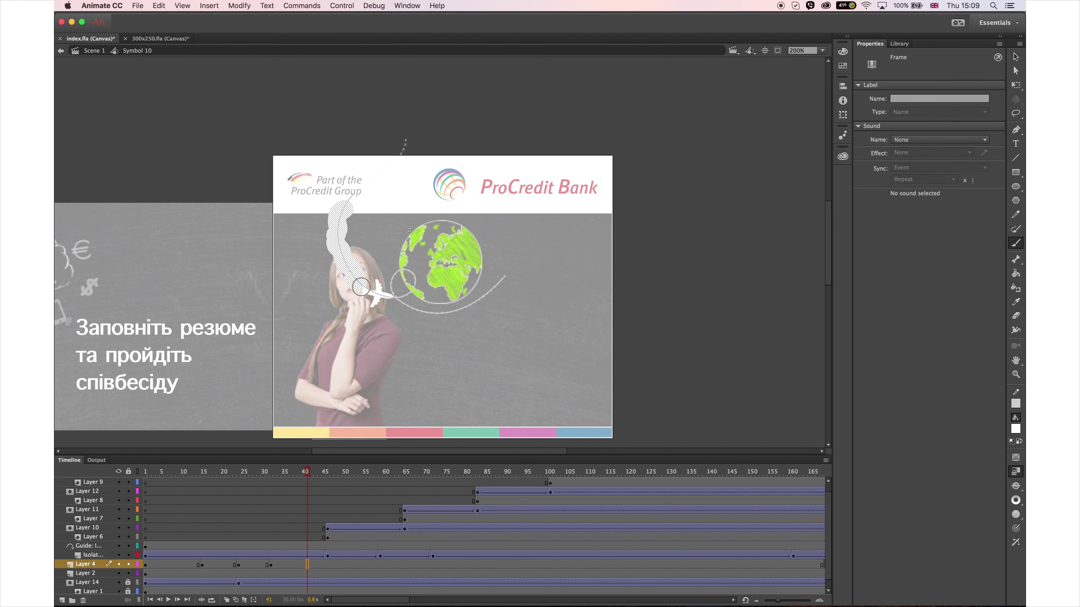
drag(373, 286, 372, 303)
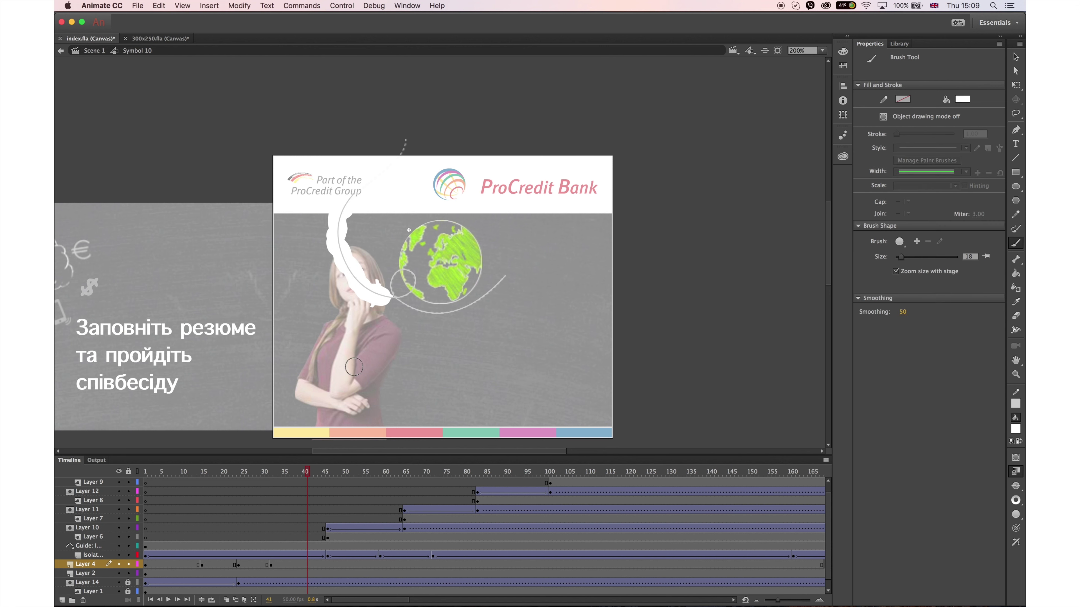
click(309, 566)
key(F6)
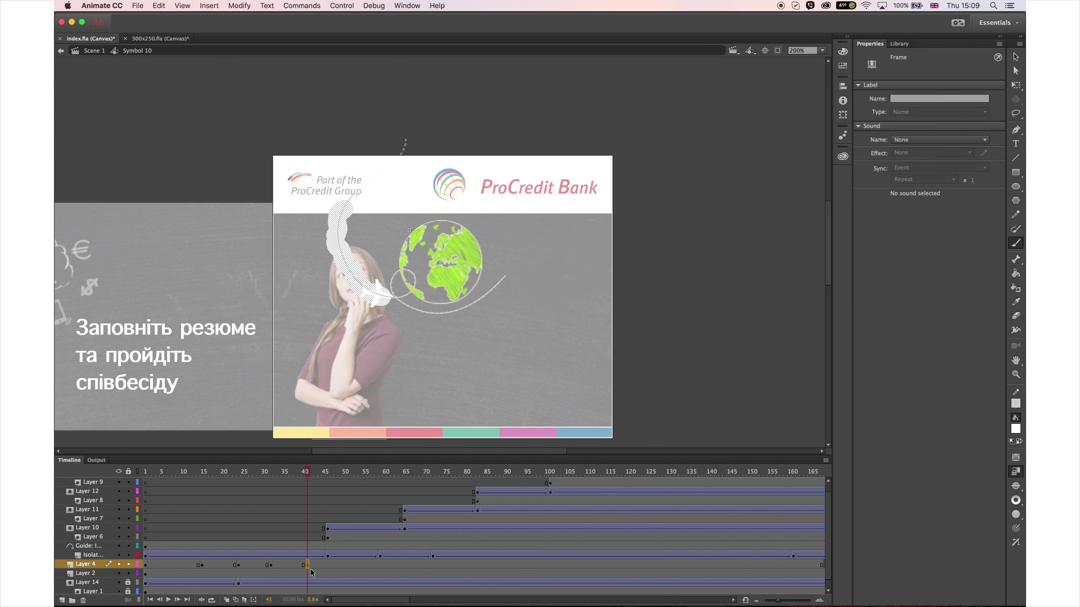
Add a Layer 4 keyframe at frame 48 and extend the trail toward the line's crossing with the brush reduced to size 2
drag(318, 471, 336, 471)
click(336, 564)
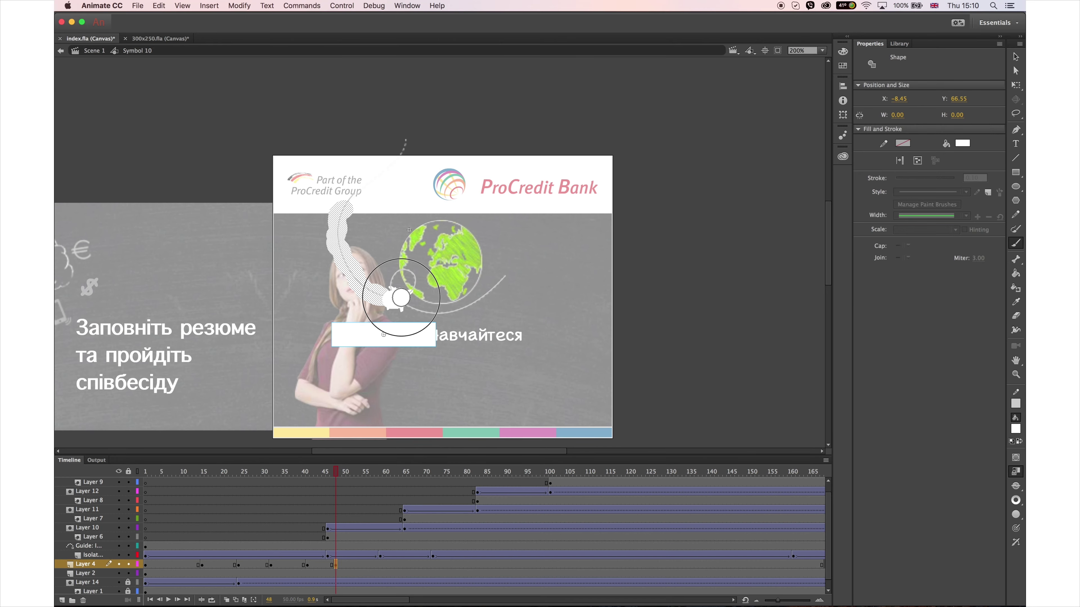
key(super+equal)
key(super+equal)
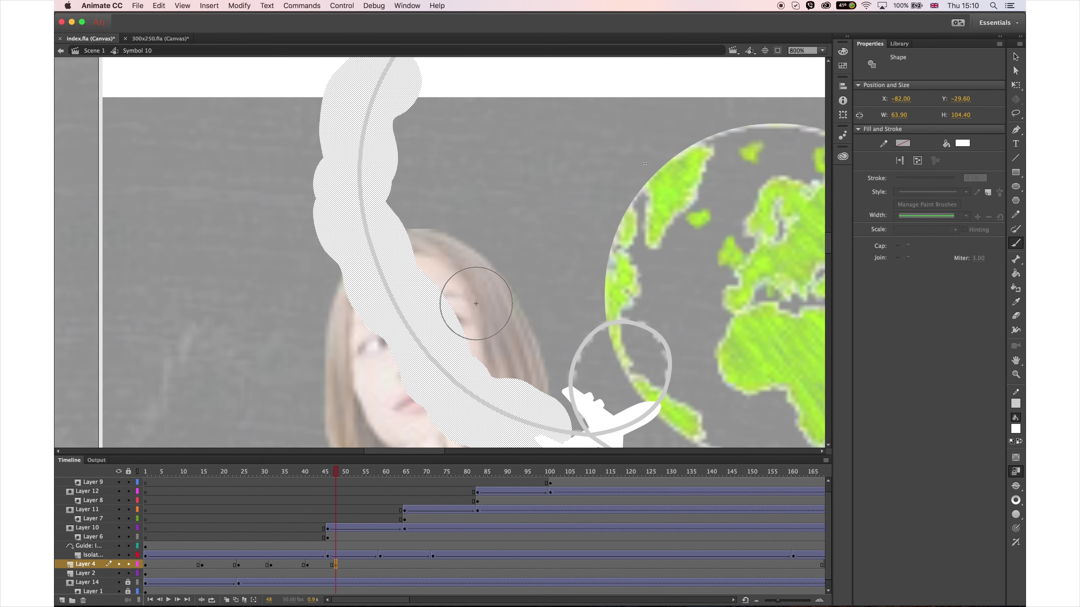
click(1017, 515)
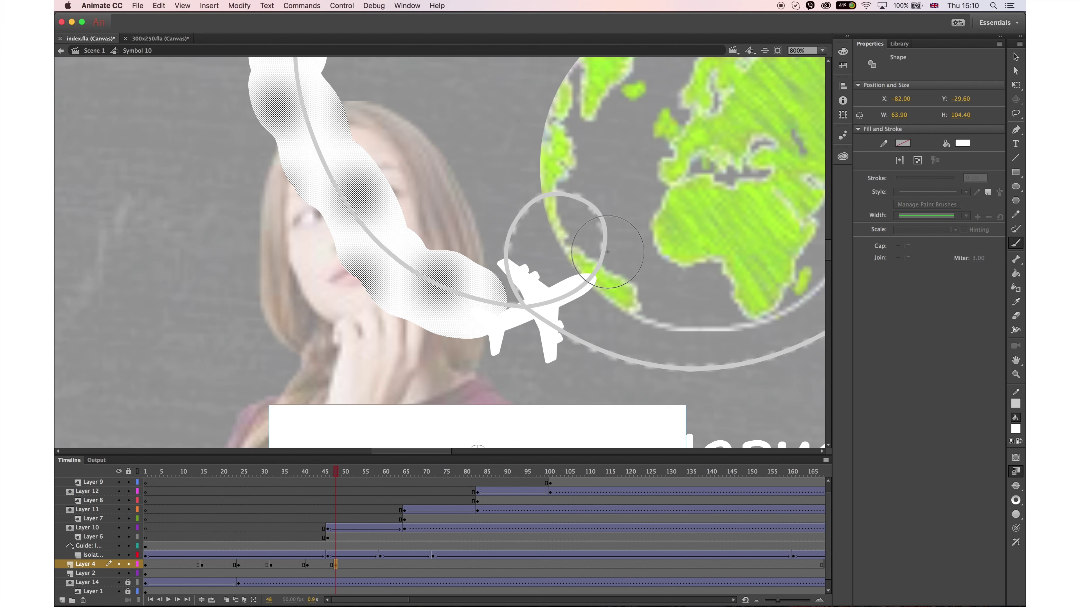
click(1016, 228)
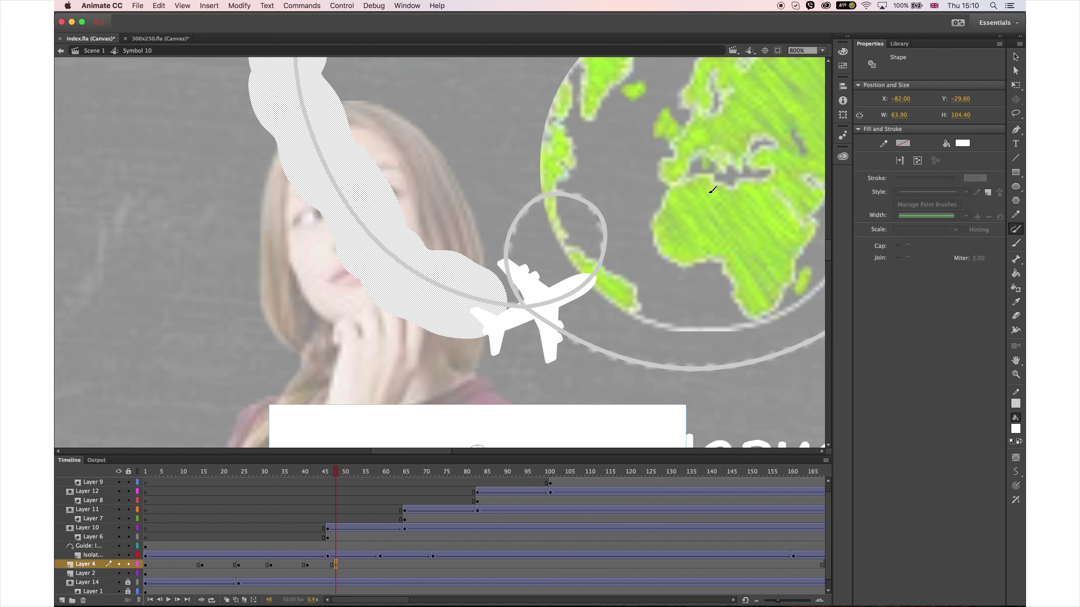
click(1015, 244)
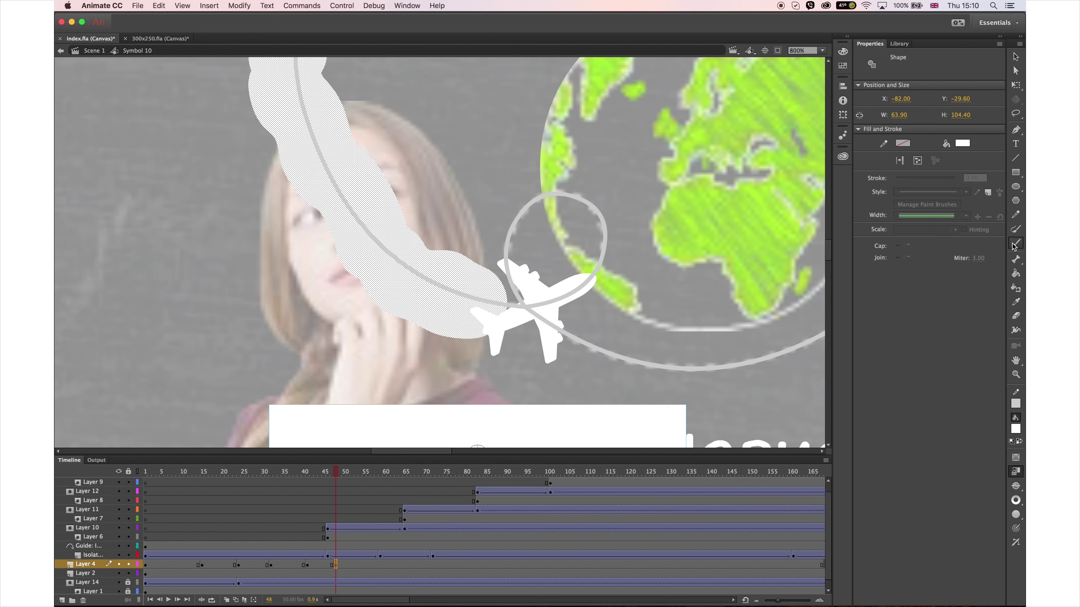
click(1016, 501)
click(987, 501)
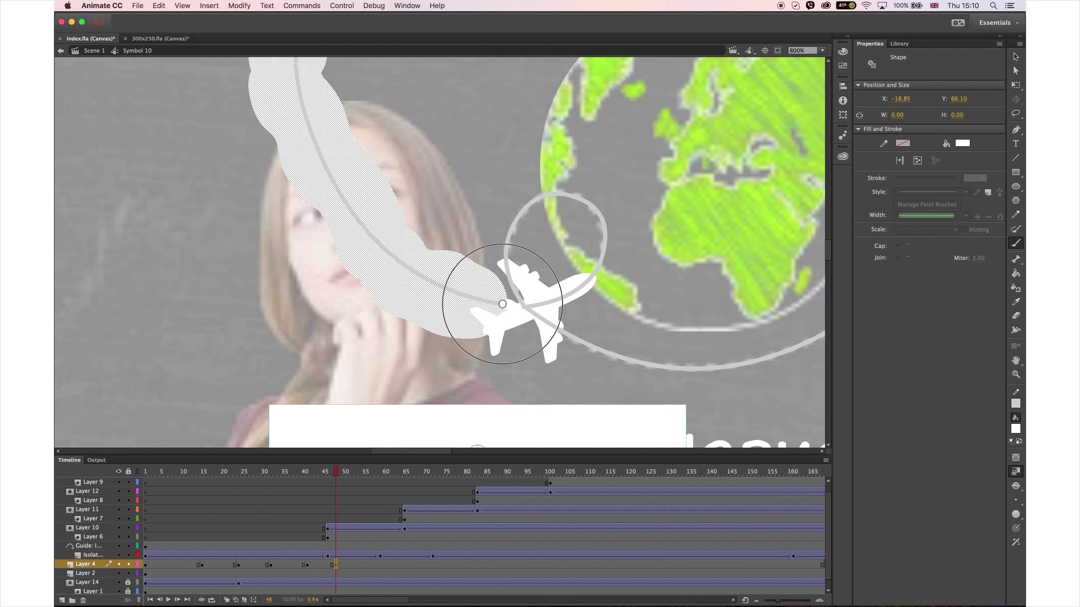
click(516, 318)
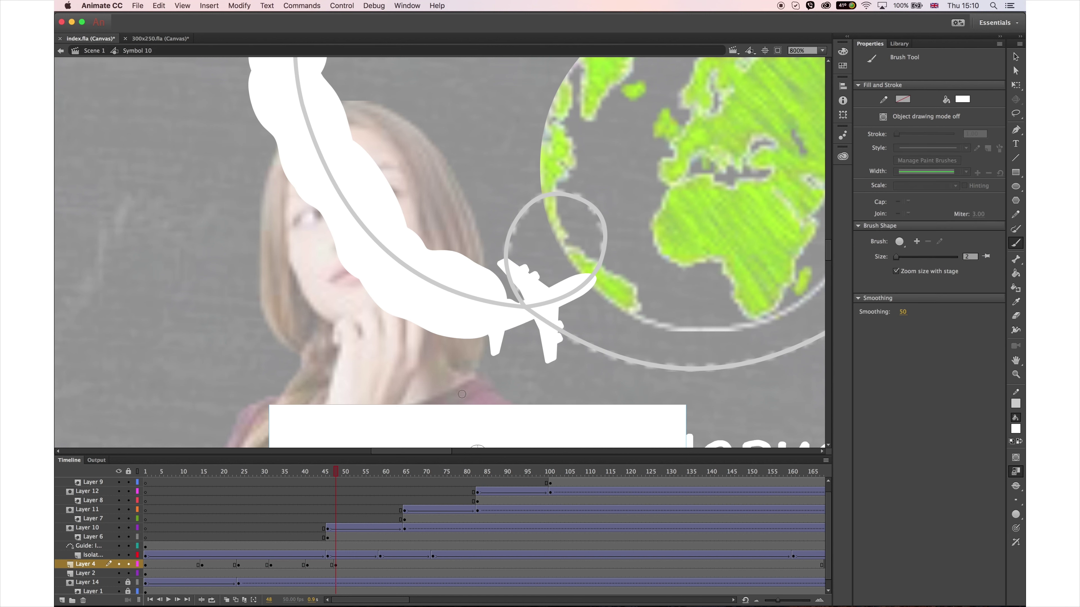
Insert a keyframe at frame 49 on Layer 4 and brush a thin stroke along the start of the loop under the plane
click(338, 475)
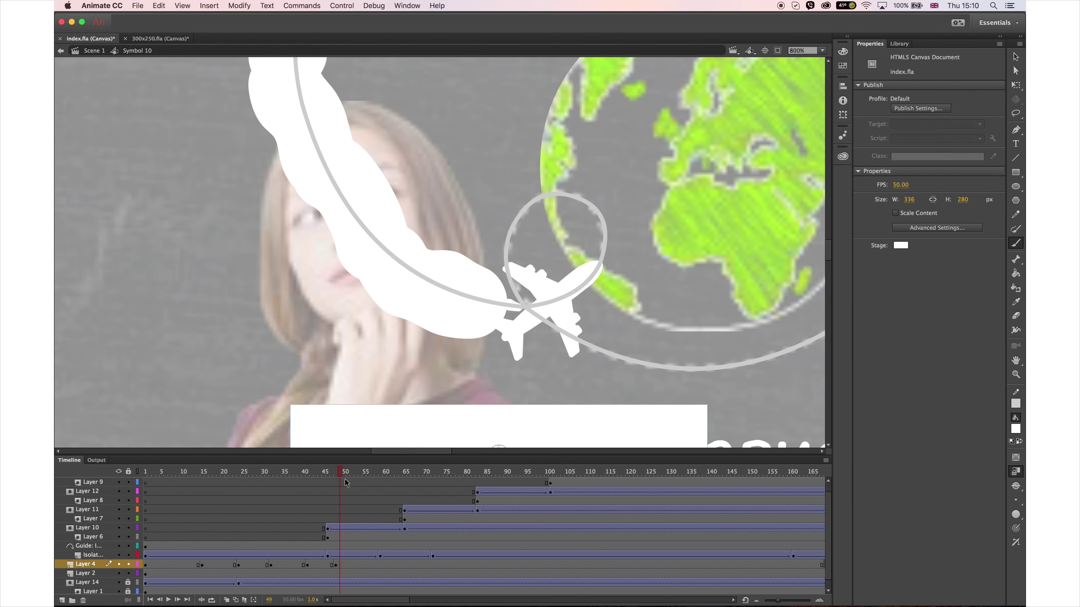
click(341, 566)
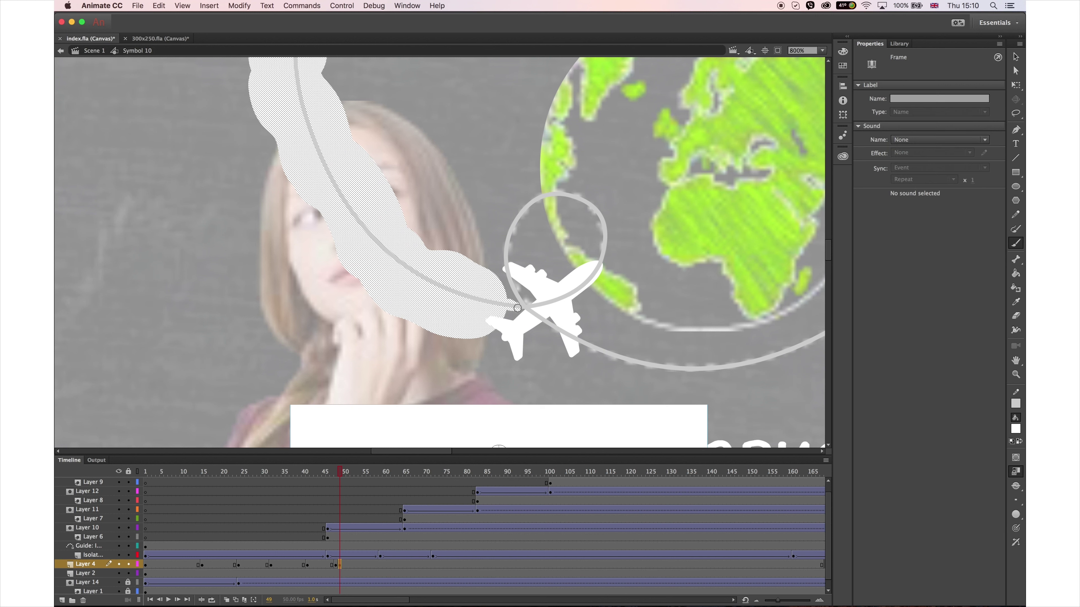
click(475, 398)
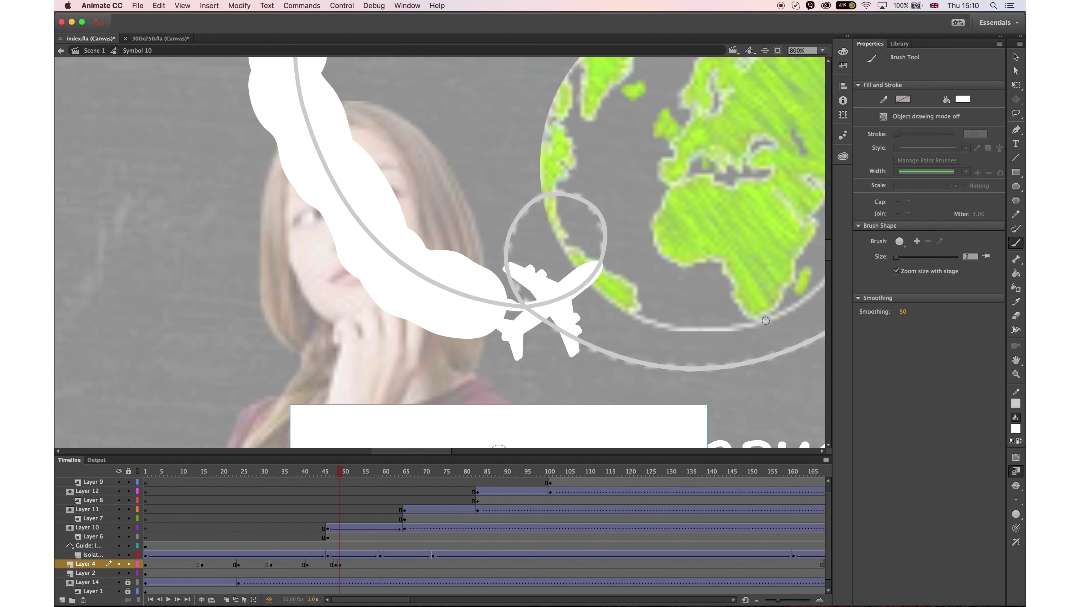
Recolour the Layer 4 trail at frame 49 dark grey with the Paint Bucket and display the plane's layer as outlines
click(1015, 274)
click(1016, 429)
click(981, 479)
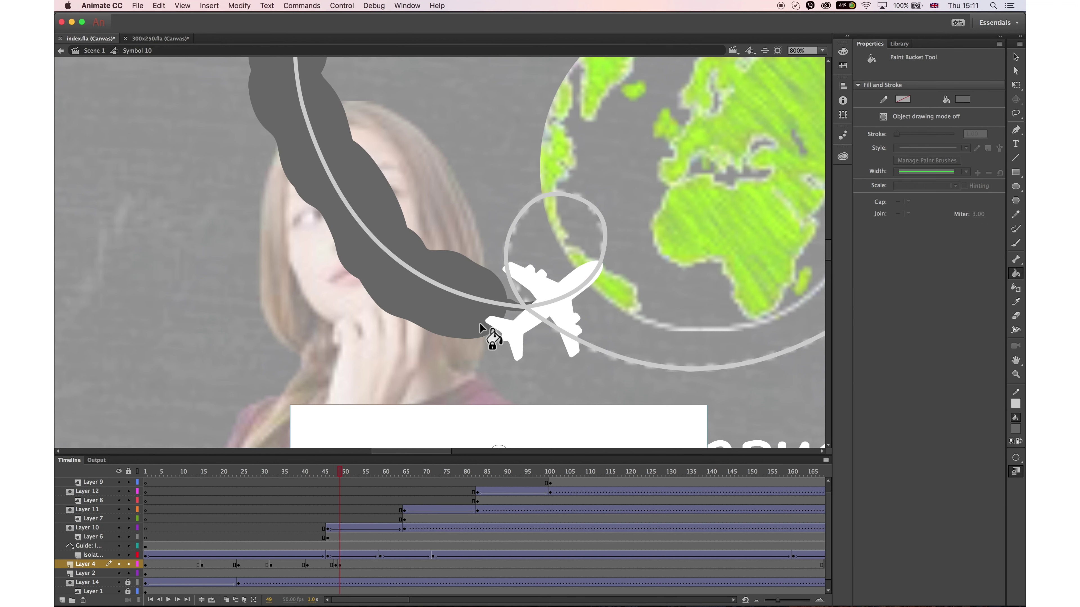
click(495, 327)
click(1015, 57)
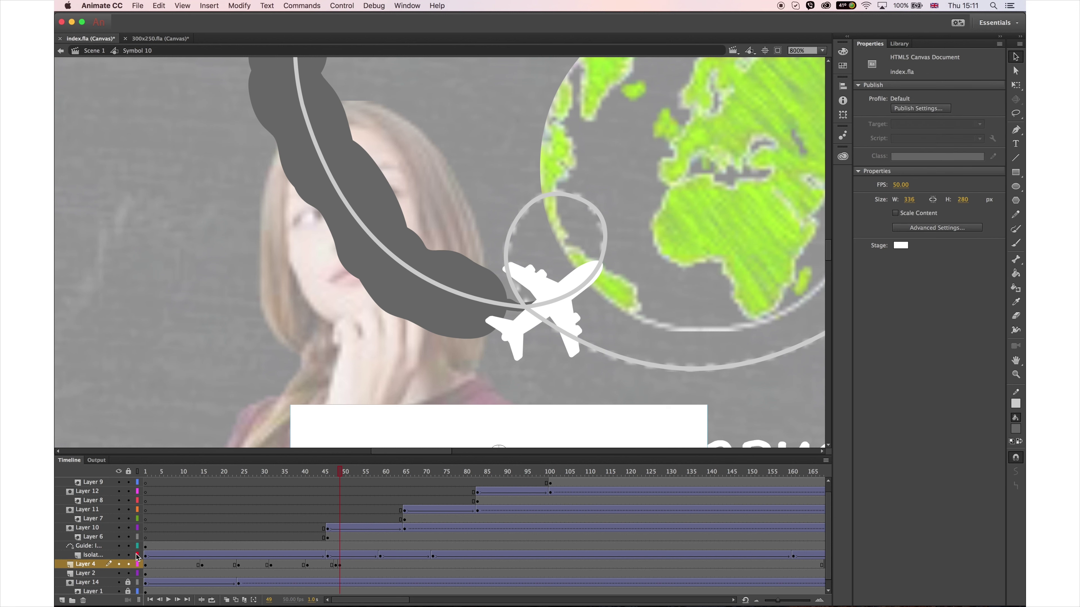
click(136, 555)
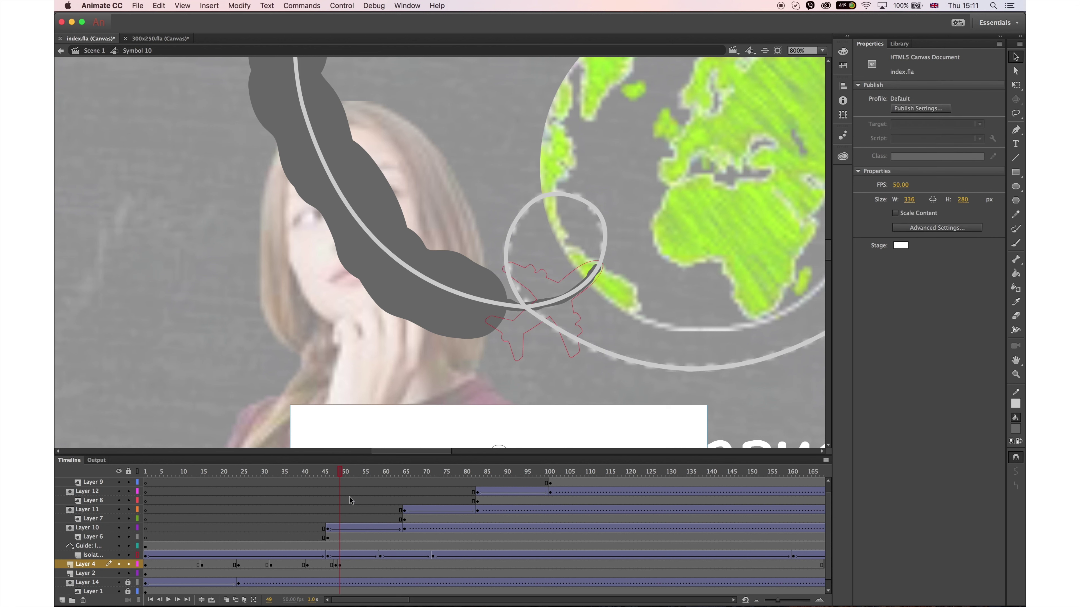
Add a Layer 4 keyframe at frame 56 and brush the trail up around the loop's outer curve to the plane
click(1015, 243)
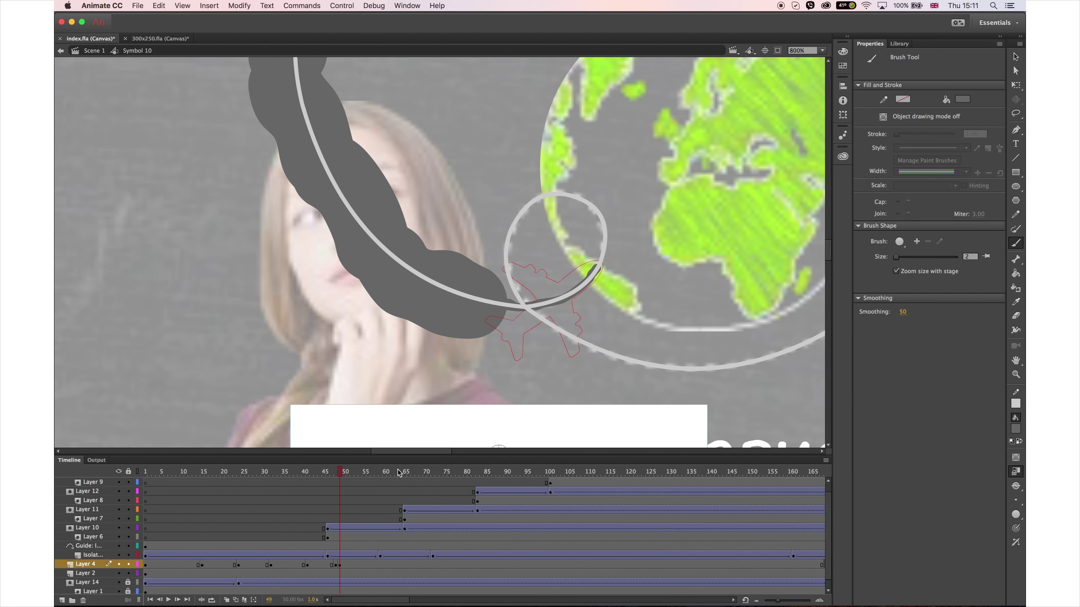
drag(340, 472, 369, 470)
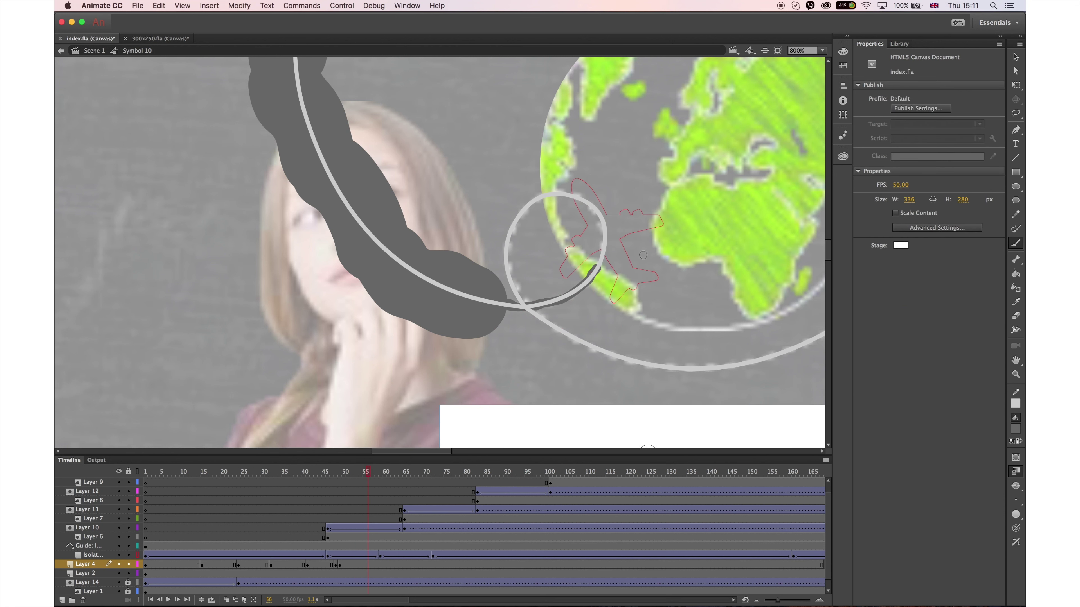
drag(599, 268, 602, 223)
key(cmd+z)
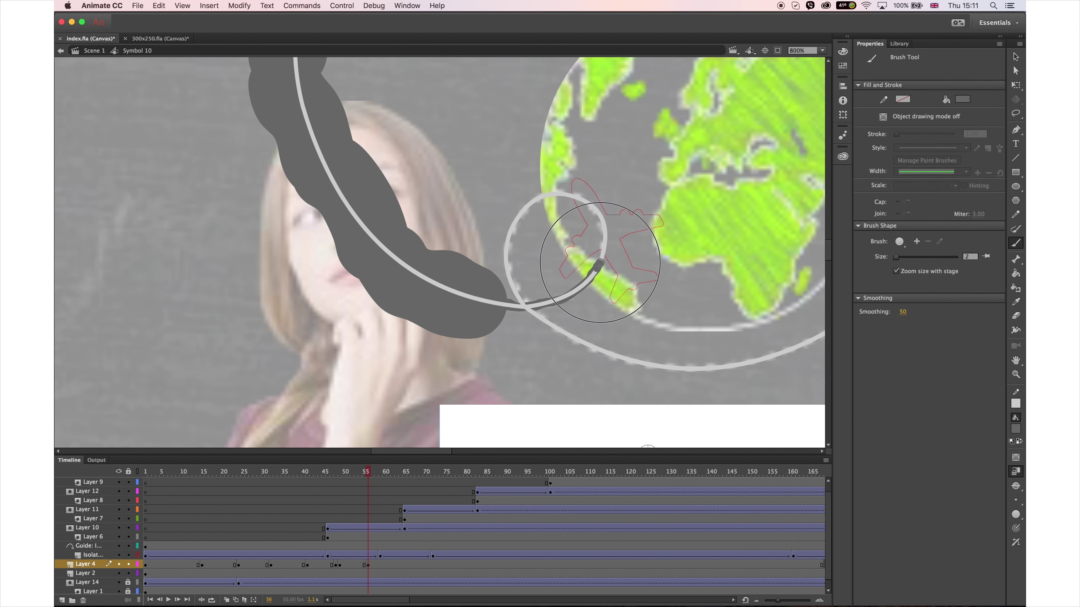
mouse_move(600, 263)
mouse_down()
mouse_move(600, 231)
mouse_move(580, 197)
mouse_up()
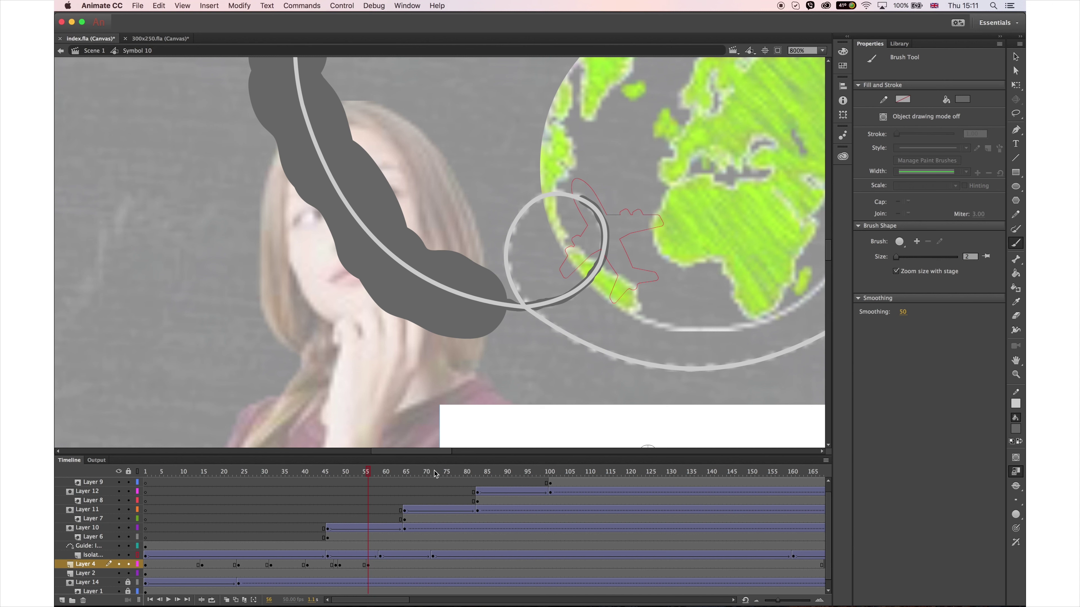
Add Layer 4 keyframes at frames 63 and 69, brushing the trail over the loop's top and down its near side to the crossing
drag(369, 473, 398, 474)
click(398, 566)
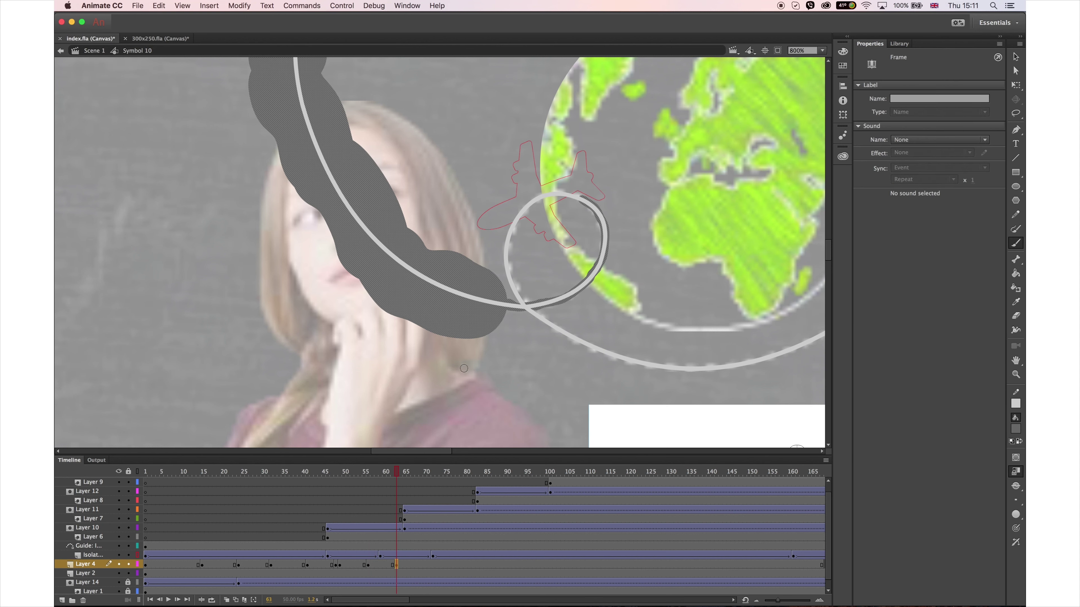
mouse_move(584, 204)
mouse_down()
mouse_move(560, 196)
mouse_move(524, 211)
mouse_up()
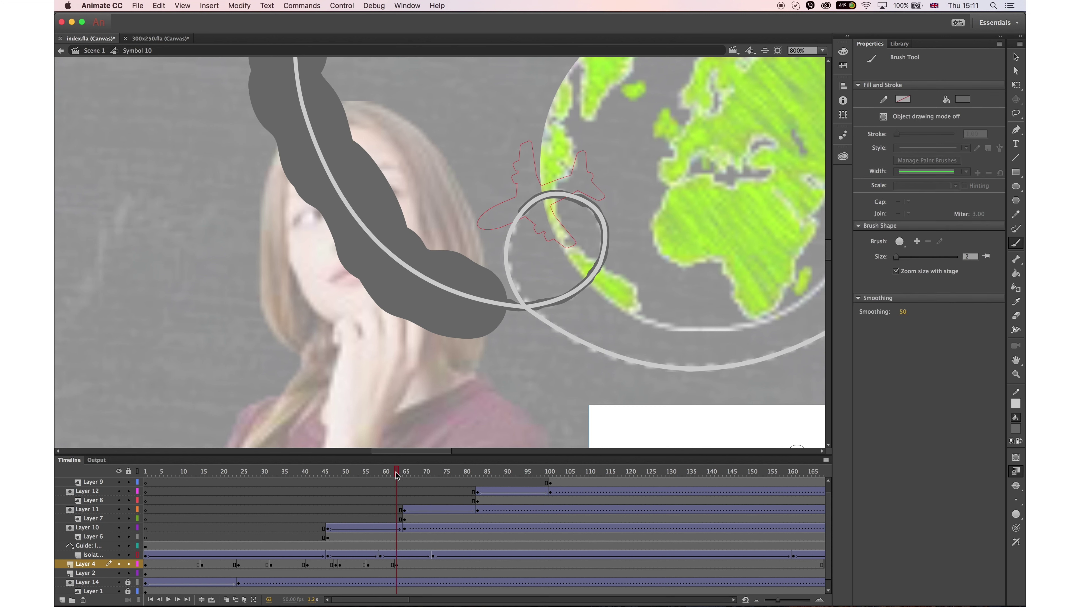
drag(398, 475, 421, 474)
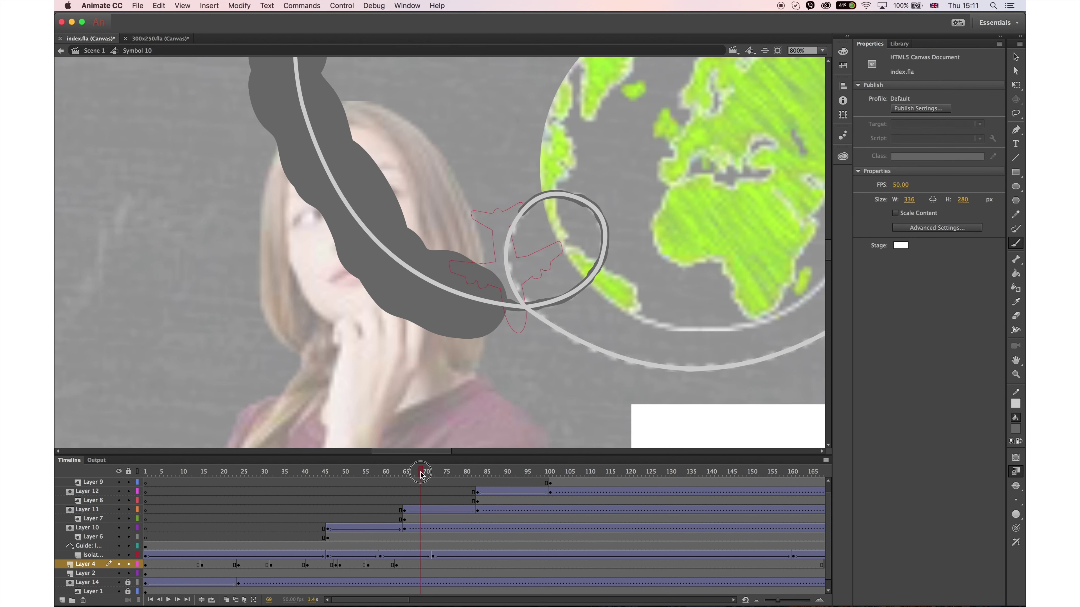
click(421, 562)
mouse_move(524, 211)
mouse_down()
mouse_move(506, 249)
mouse_move(538, 204)
mouse_move(524, 209)
mouse_move(556, 193)
mouse_move(502, 259)
mouse_move(524, 303)
mouse_up()
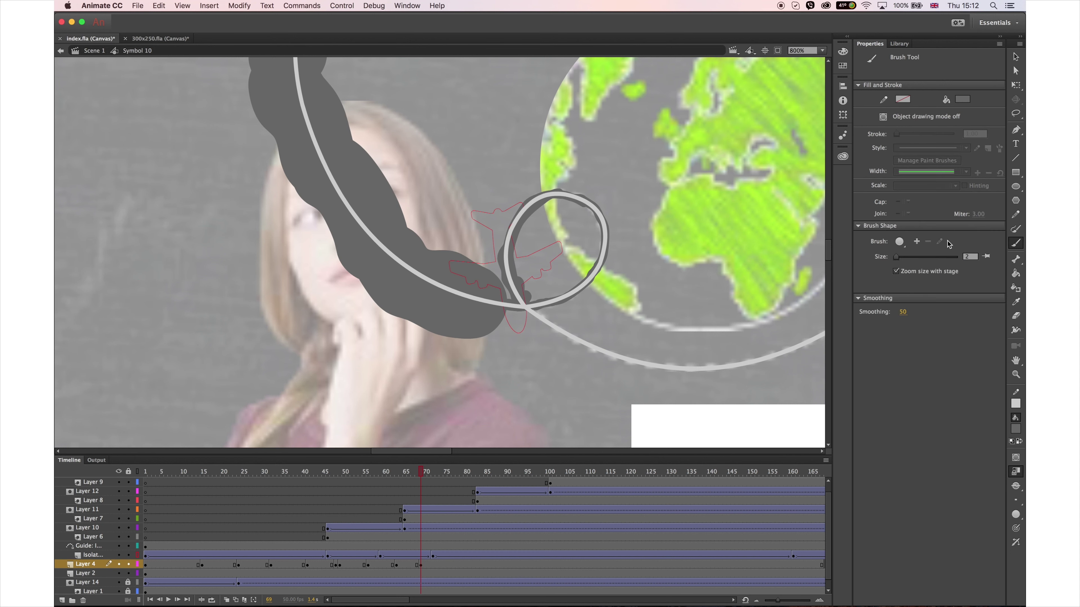
Thicken the brushed trail around the far side of the loop on Layer 4 at frames 69 and 65
mouse_move(593, 210)
mouse_down()
mouse_move(601, 226)
mouse_move(589, 276)
mouse_move(546, 305)
mouse_move(582, 290)
mouse_up()
key(comma)
key(comma)
key(comma)
key(comma)
mouse_move(580, 206)
mouse_down()
mouse_move(594, 211)
mouse_move(600, 251)
mouse_move(565, 293)
mouse_move(538, 301)
mouse_up()
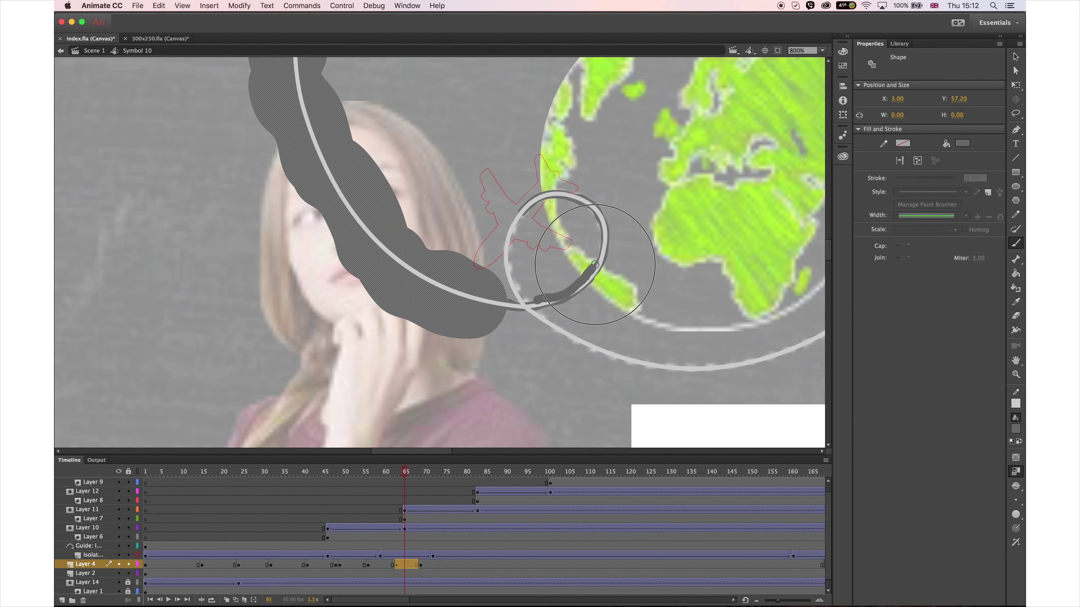
key(Escape)
mouse_move(574, 193)
mouse_down()
mouse_move(605, 211)
mouse_move(608, 253)
mouse_move(588, 290)
mouse_move(563, 304)
mouse_up()
Thicken the loop's brushed trail on Layer 4 at frames 60 and 53 so the flight line is covered
click(385, 490)
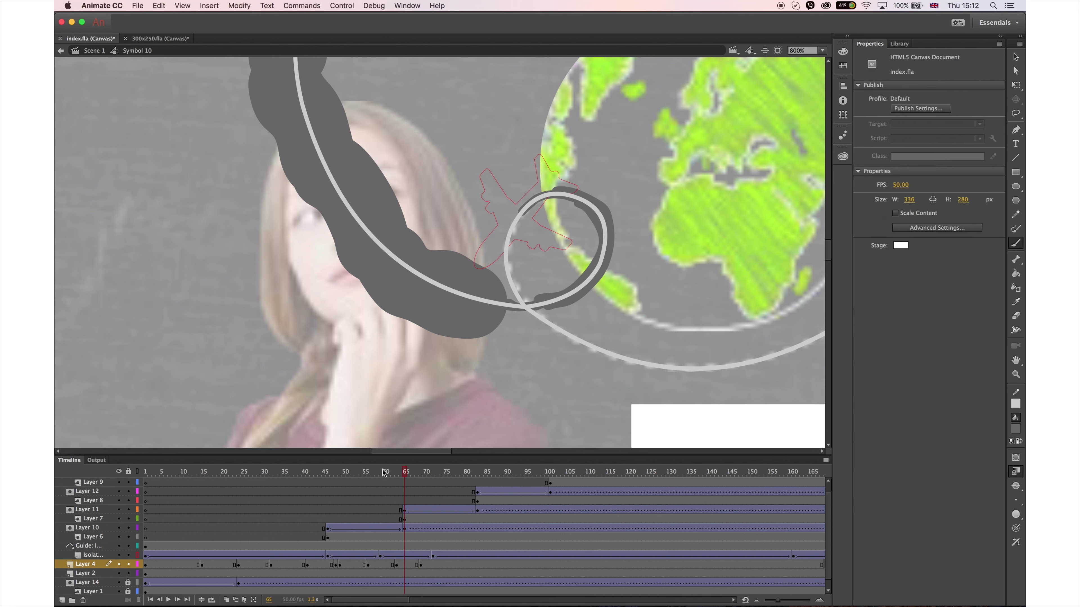
mouse_move(596, 222)
mouse_down()
mouse_move(592, 263)
mouse_move(546, 306)
mouse_up()
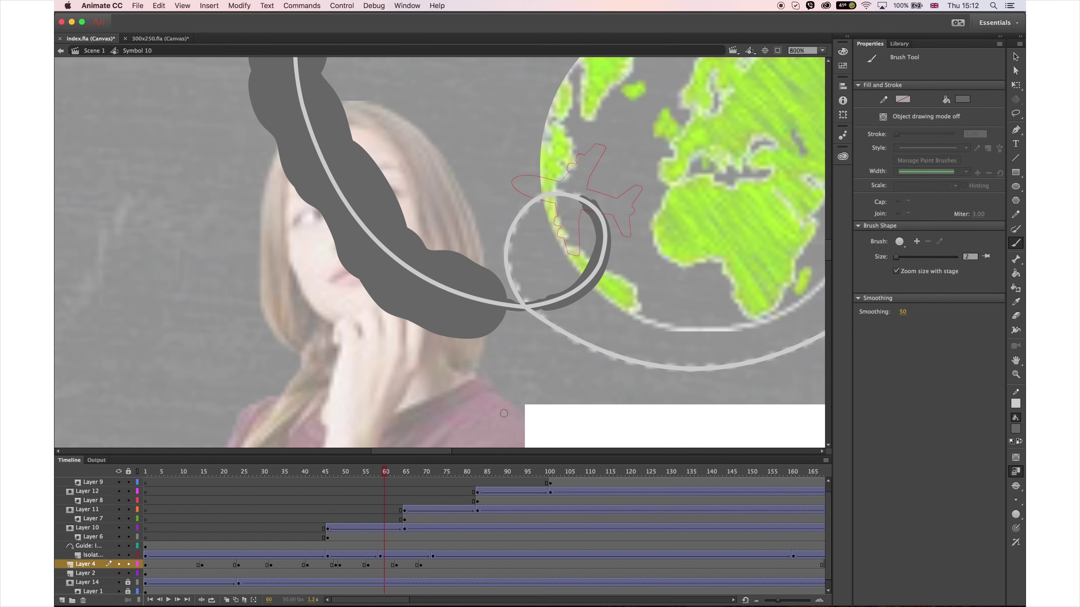
click(356, 564)
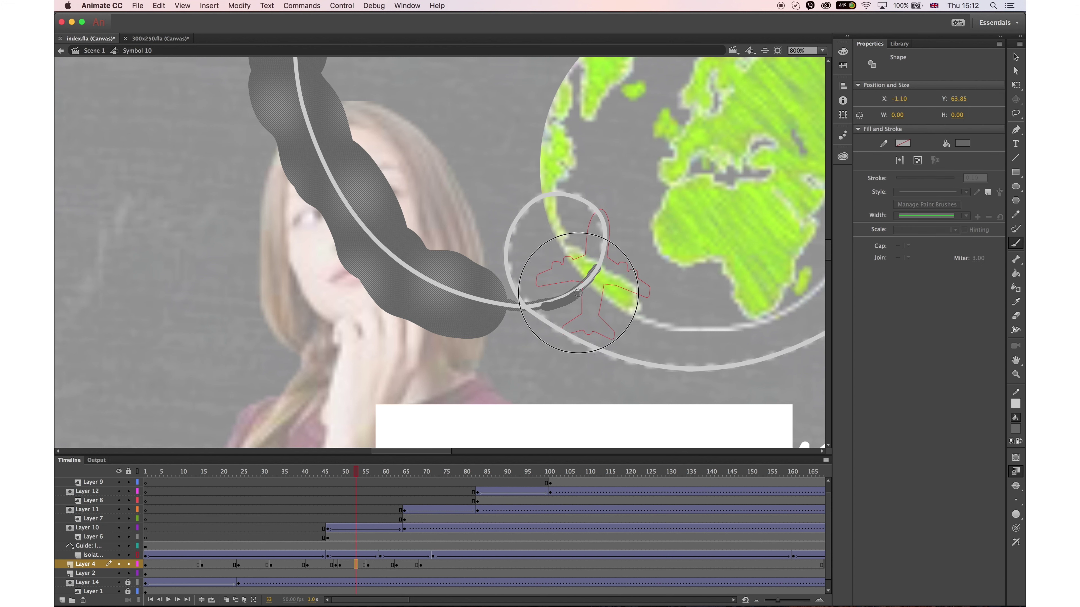
drag(593, 268, 536, 299)
Move the playhead to frame 85 and enlarge the brush to size 16
drag(353, 477, 485, 487)
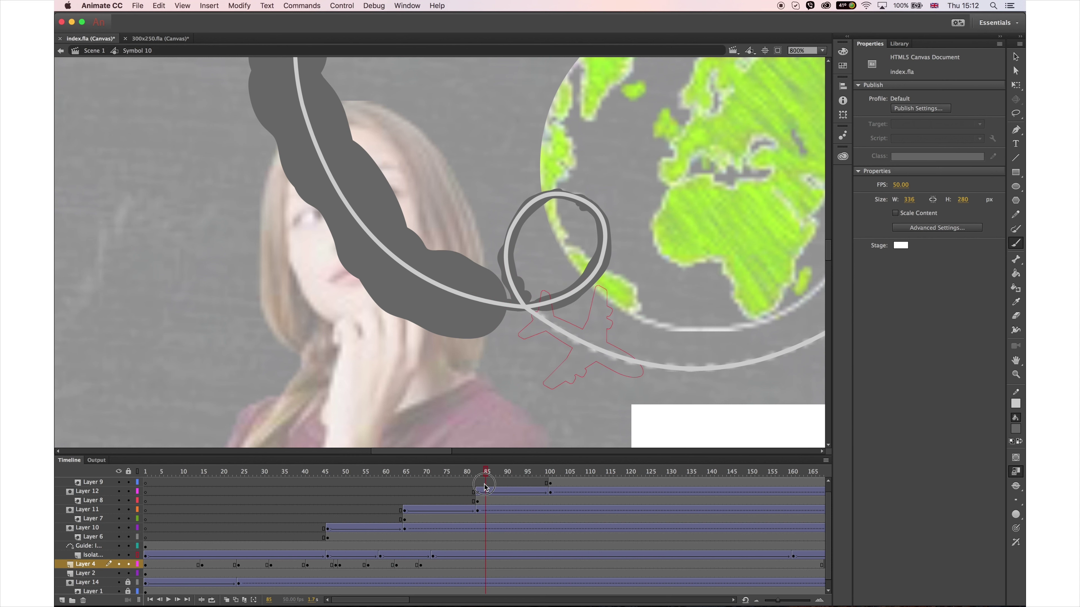
click(1017, 505)
click(989, 513)
drag(525, 283, 604, 353)
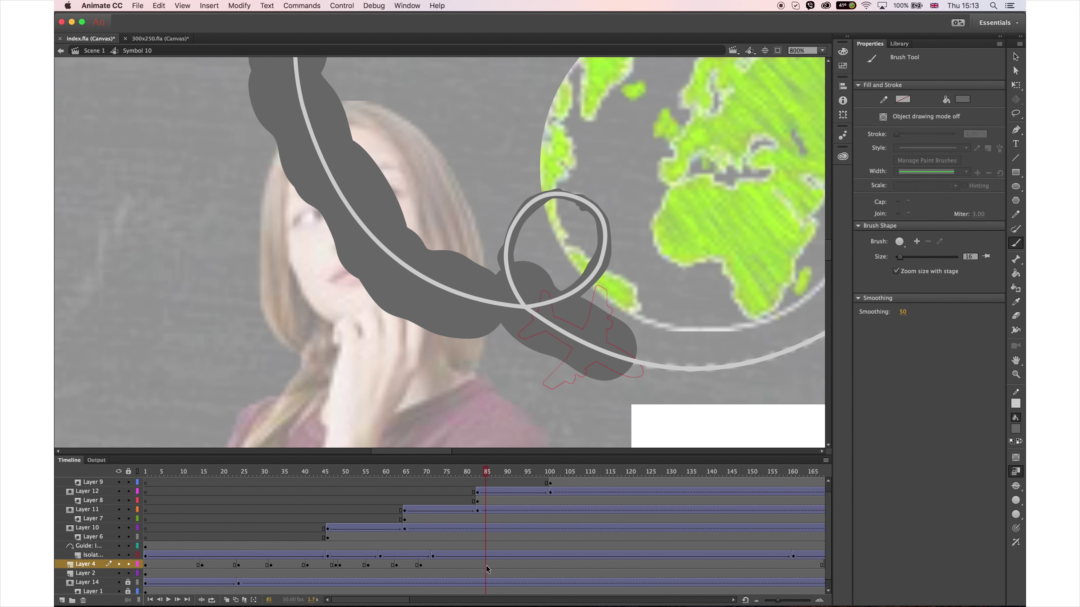
drag(481, 473, 413, 473)
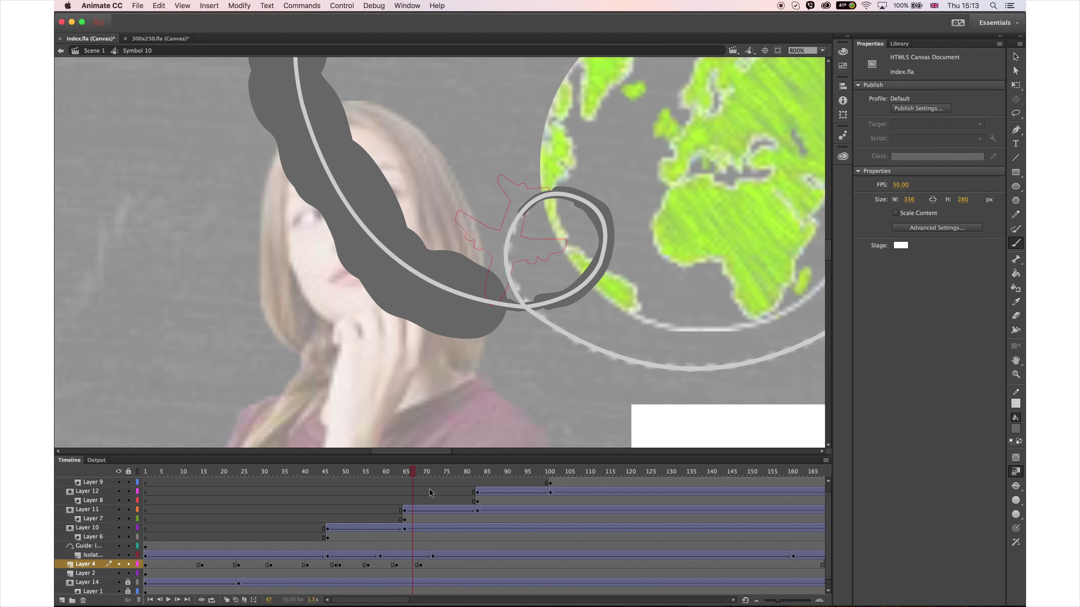
key(Return)
Add Layer 4 keyframes at frames 85 and 104, extending the grey trail from the loop's crossing along the line to the plane at each
click(486, 565)
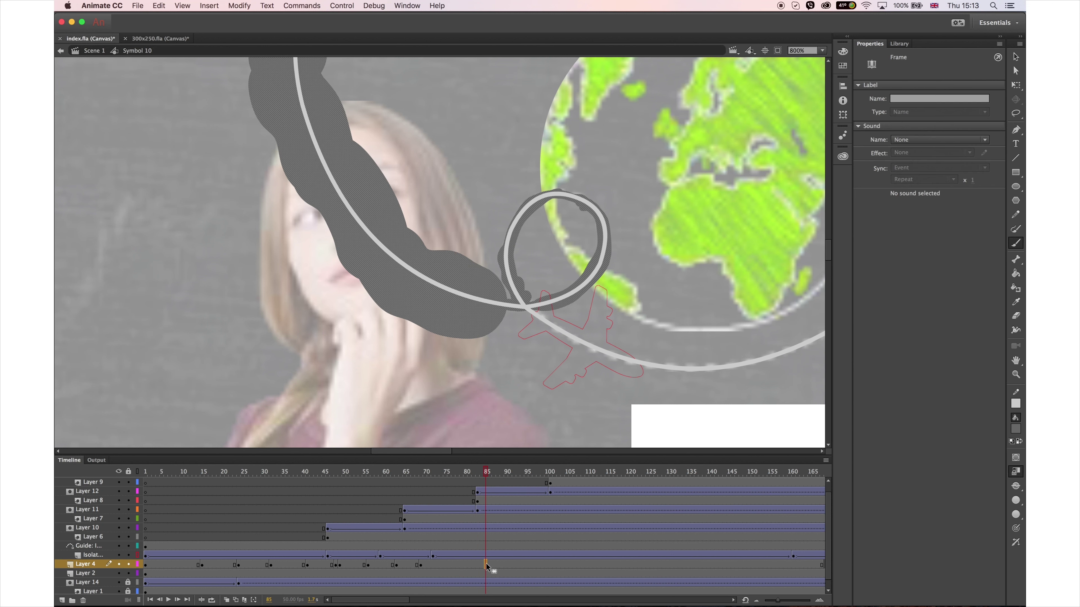
drag(523, 294, 616, 355)
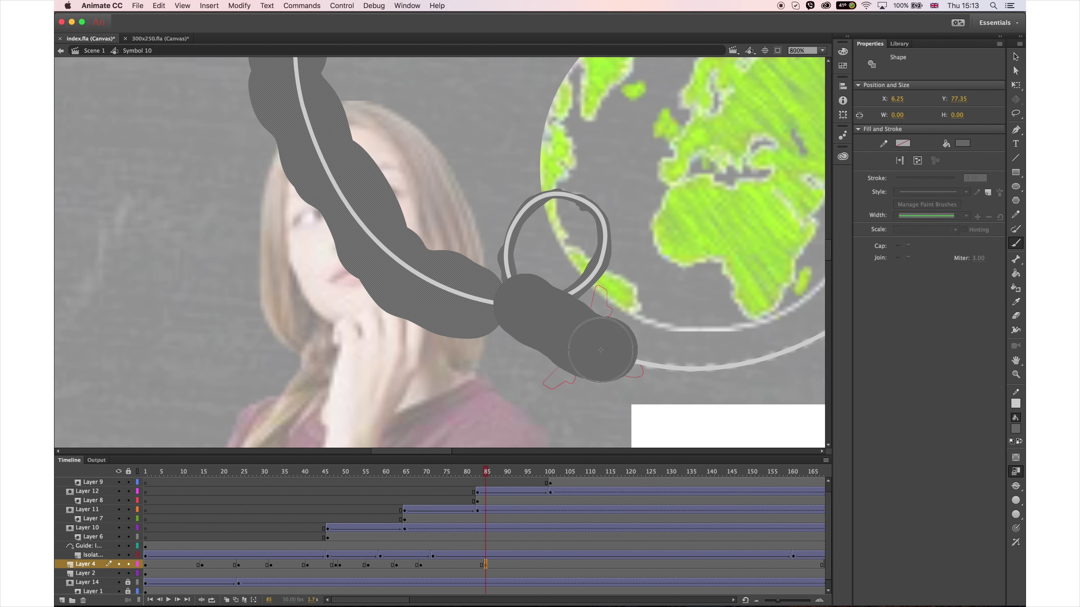
click(492, 474)
drag(492, 475, 558, 478)
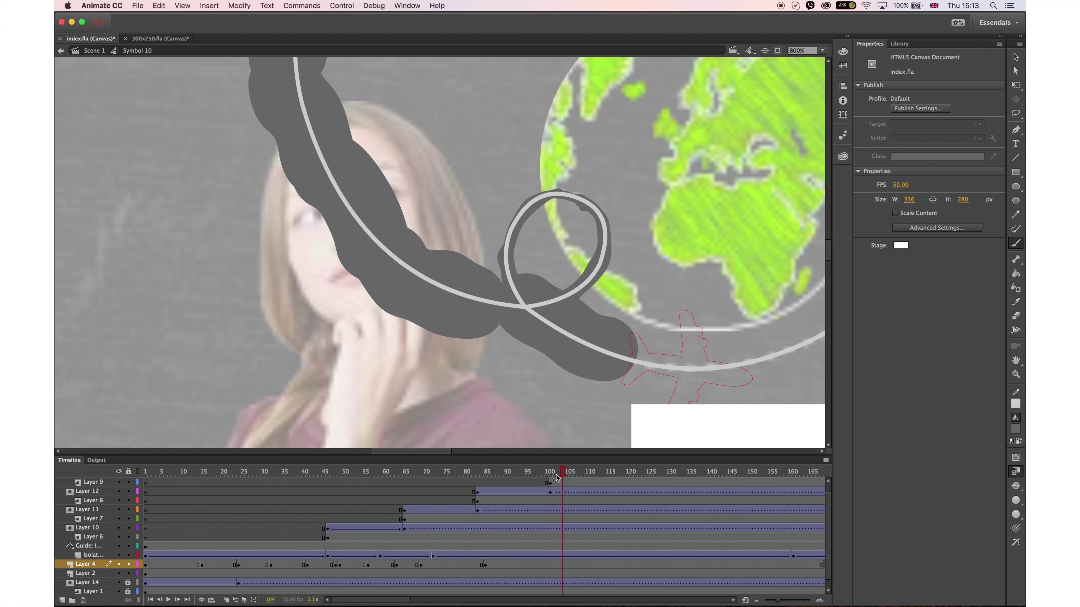
click(562, 565)
key(F6)
drag(620, 353, 721, 375)
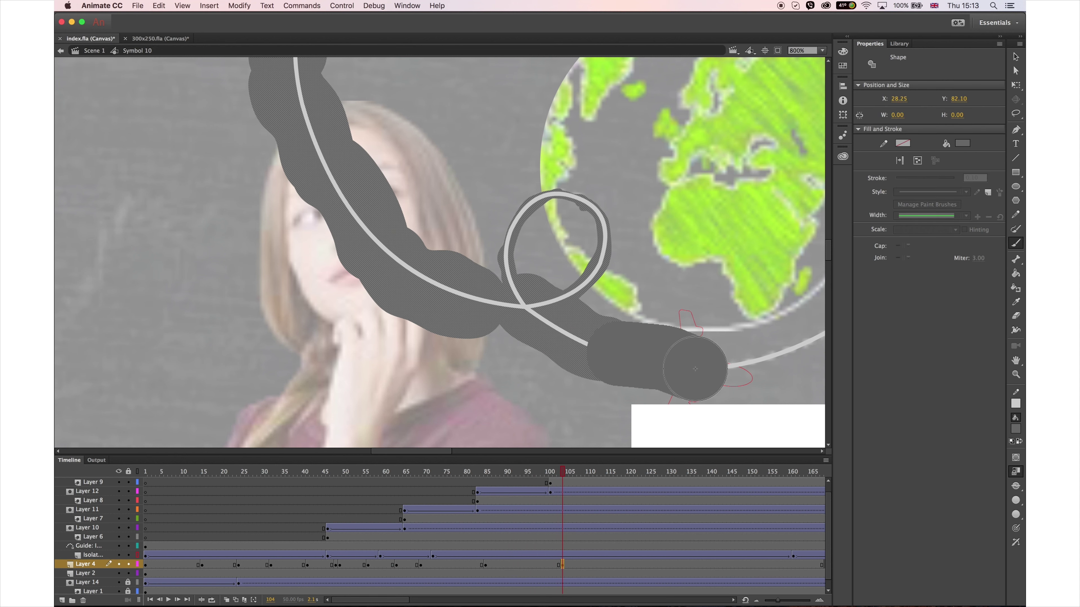
Add Layer 4 keyframes at frames 122 and 138, brushing the grey trail along the flight line up to the plane at each
drag(402, 602, 414, 601)
drag(452, 471, 515, 463)
click(522, 472)
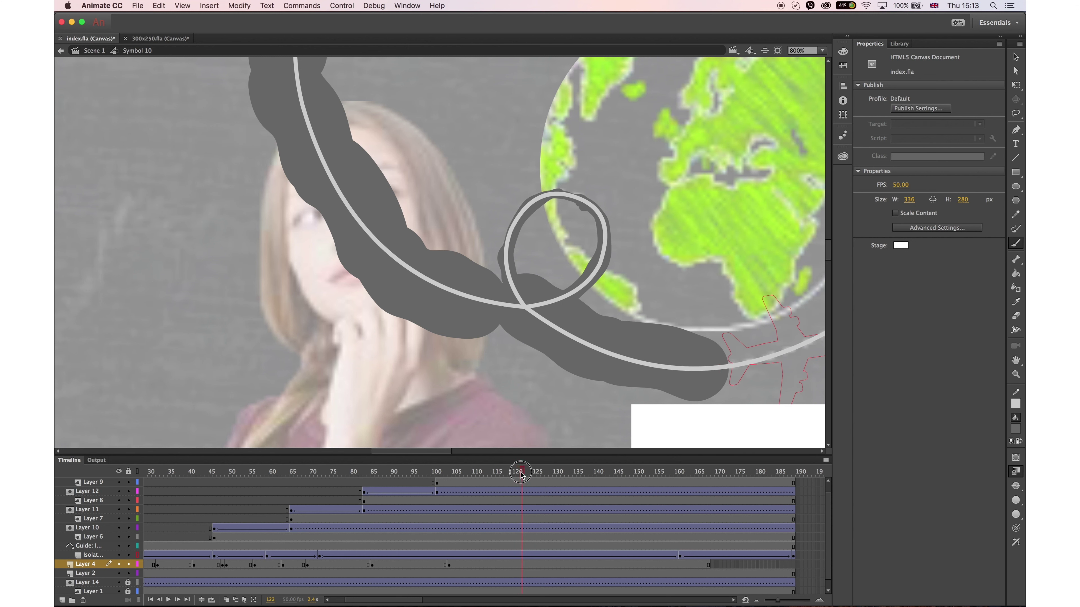
key(F6)
mouse_move(701, 361)
mouse_down()
mouse_move(765, 348)
mouse_move(804, 362)
mouse_move(723, 396)
mouse_up()
drag(454, 451, 488, 451)
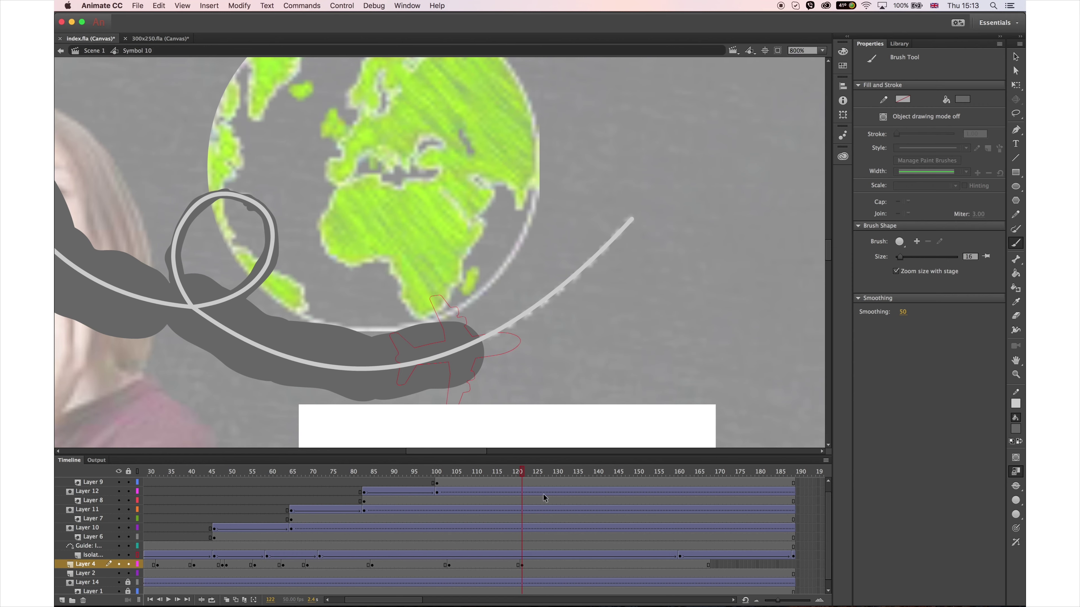
drag(543, 472, 586, 474)
click(587, 565)
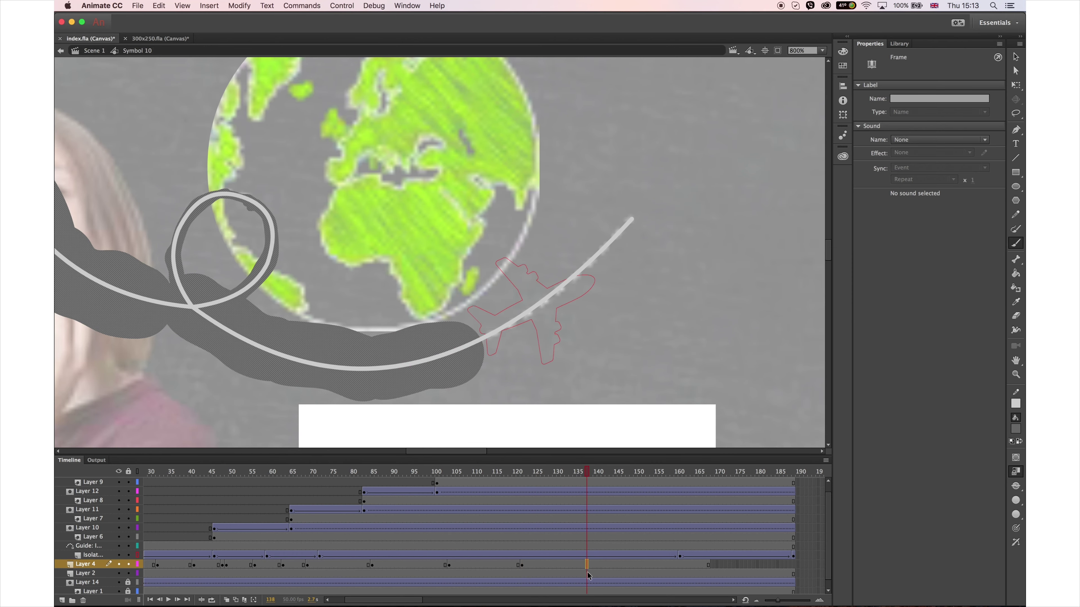
drag(489, 371, 570, 297)
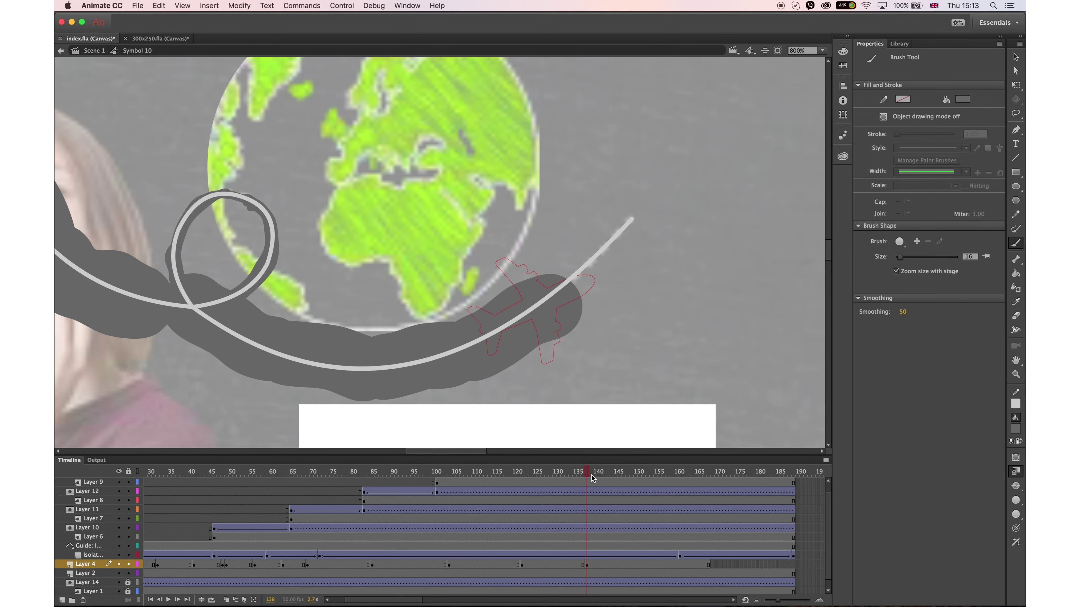
Add a Layer 4 keyframe at frame 155, brush the trail to the flight line's end, and extend the layer to frame 189
mouse_move(587, 472)
mouse_down()
mouse_move(682, 469)
mouse_move(657, 471)
mouse_up()
click(656, 566)
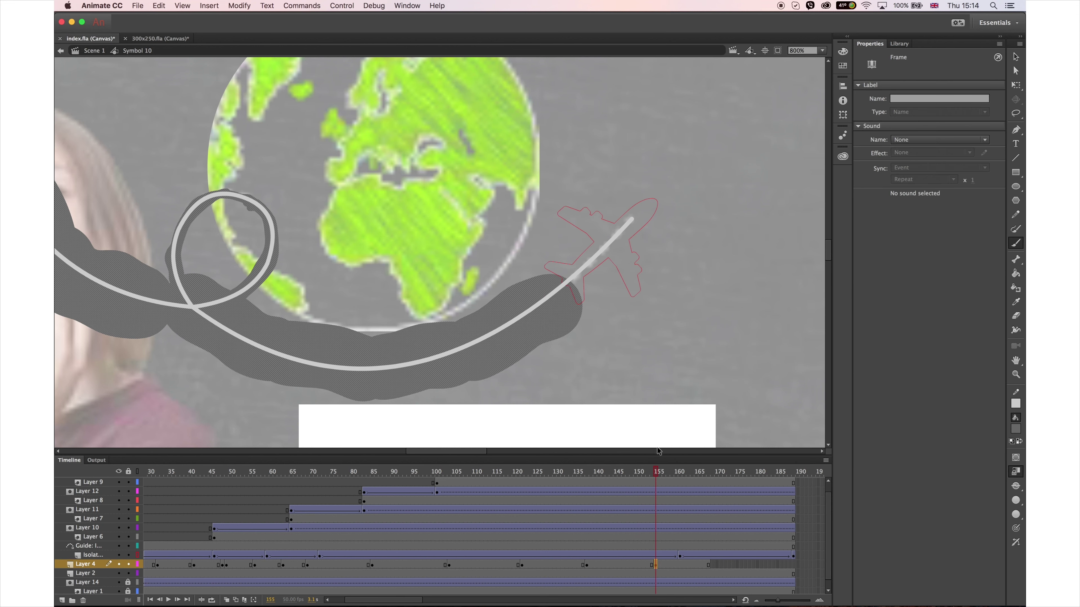
drag(568, 288, 646, 216)
click(794, 566)
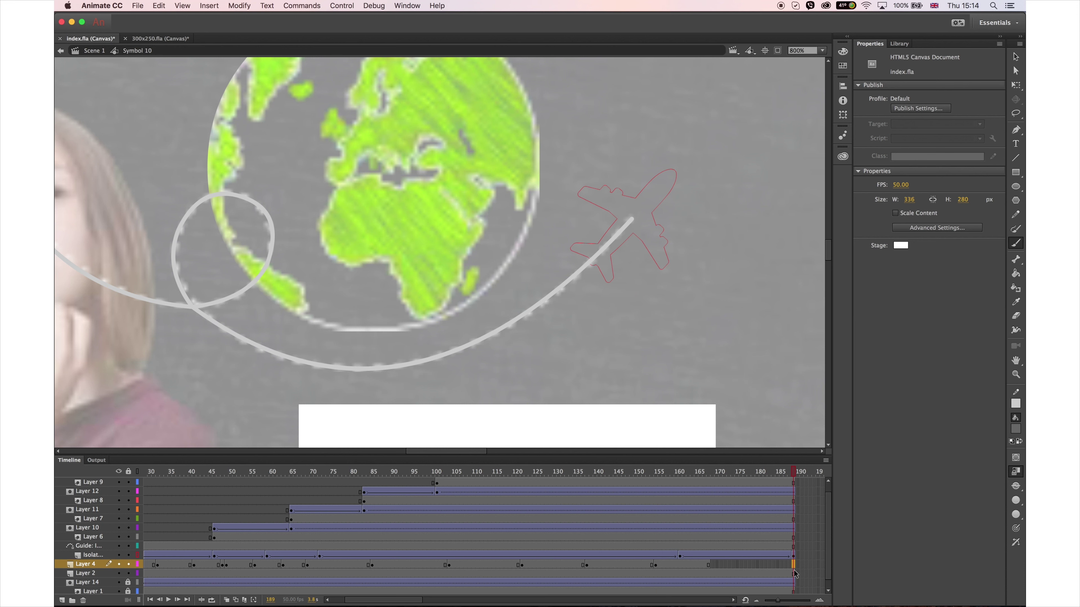
key(F6)
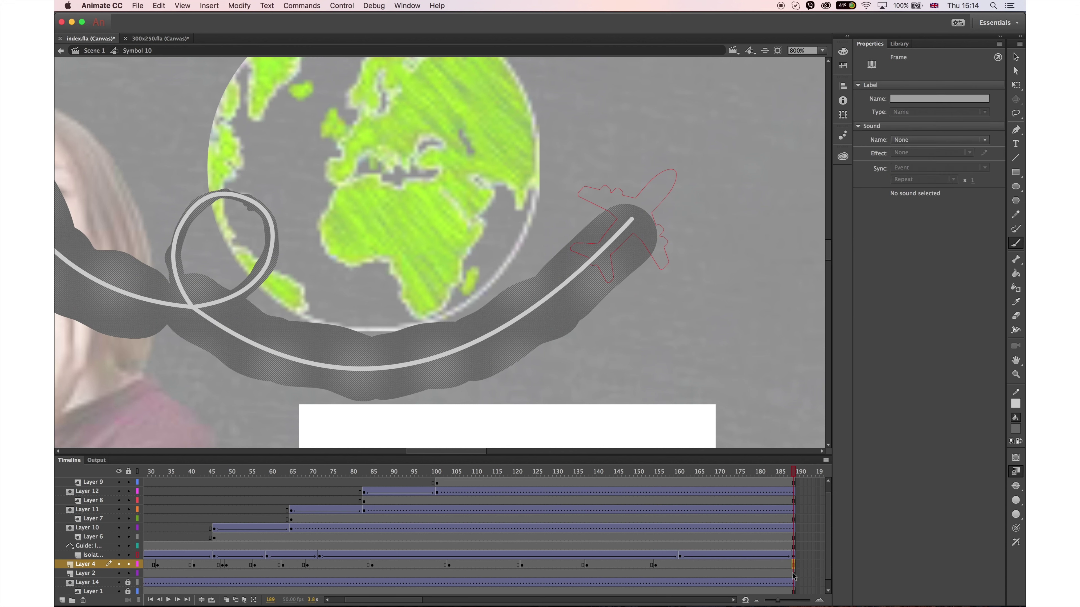
Turn Layer 4 into a mask over Layer 2's flight line and lock all layers of the symbol
right_click(109, 567)
click(112, 497)
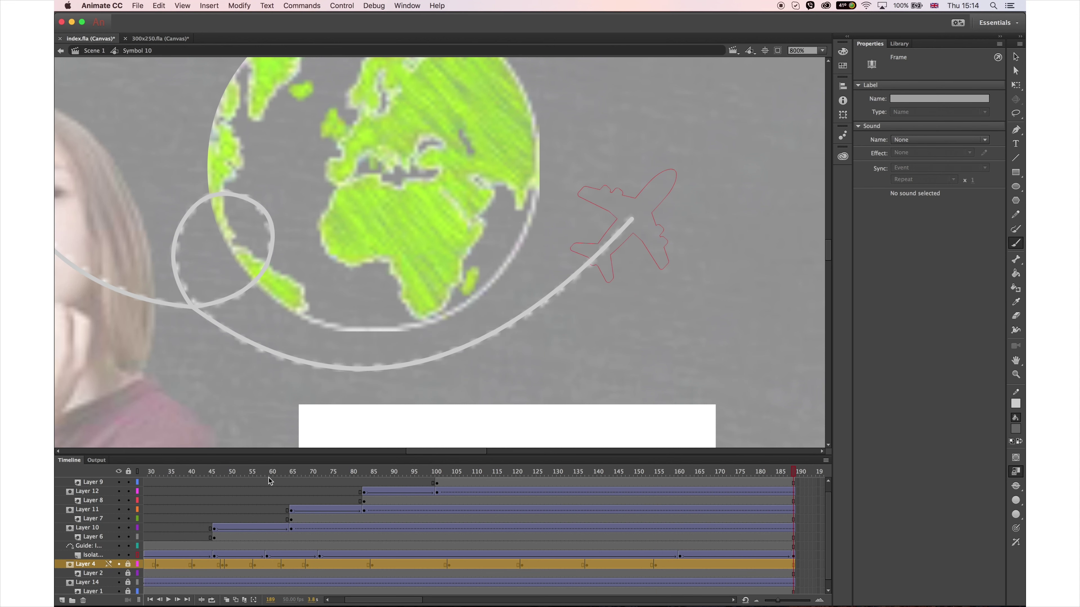
key(super+minus)
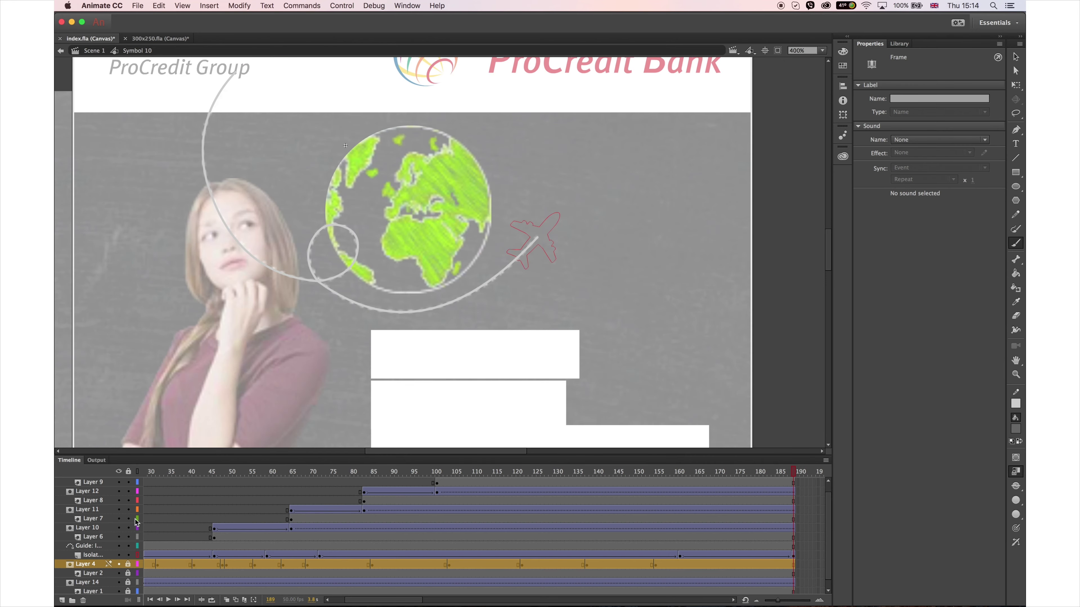
click(129, 472)
Unlock Layer 4 and delete the part of its frame 32 trail that runs ahead of the plane
drag(393, 473, 269, 481)
click(128, 565)
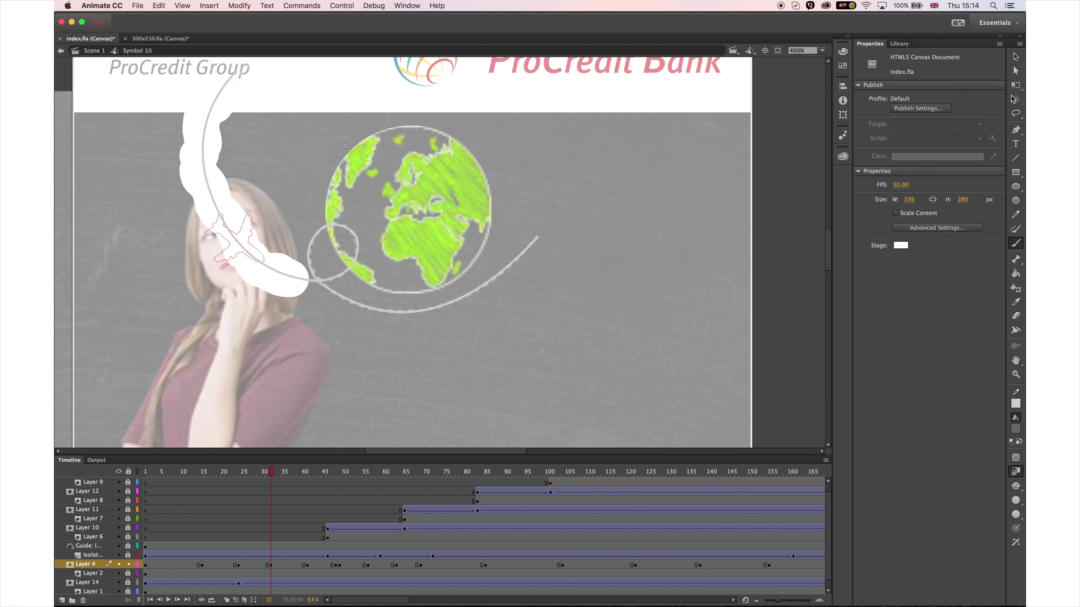
click(1015, 57)
drag(355, 190, 258, 323)
key(Delete)
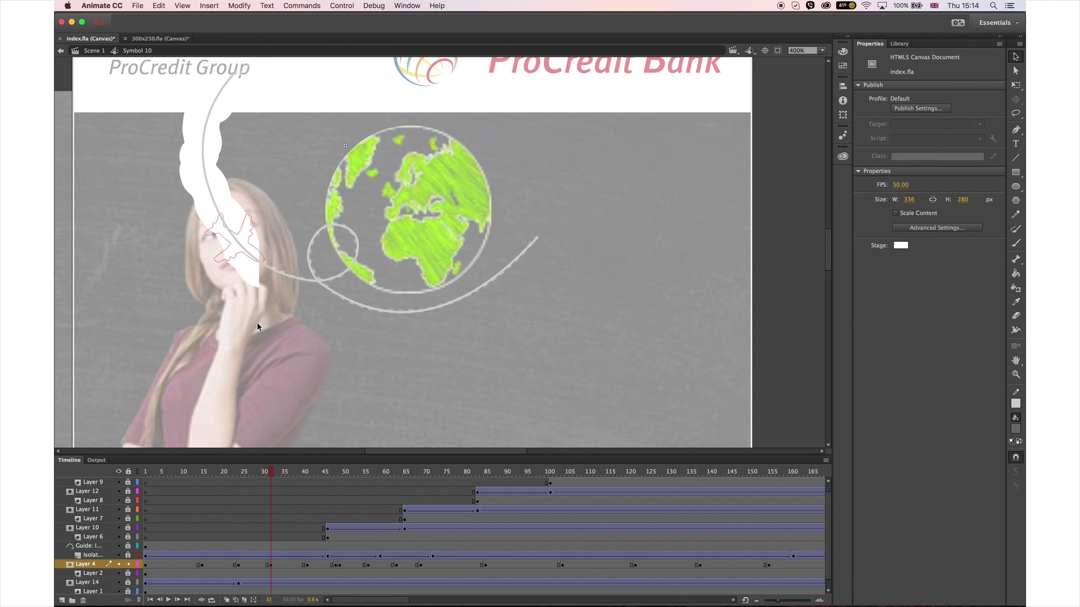
Turn off outline display for the plane's layer and lock Layer 4 again
drag(284, 472, 311, 472)
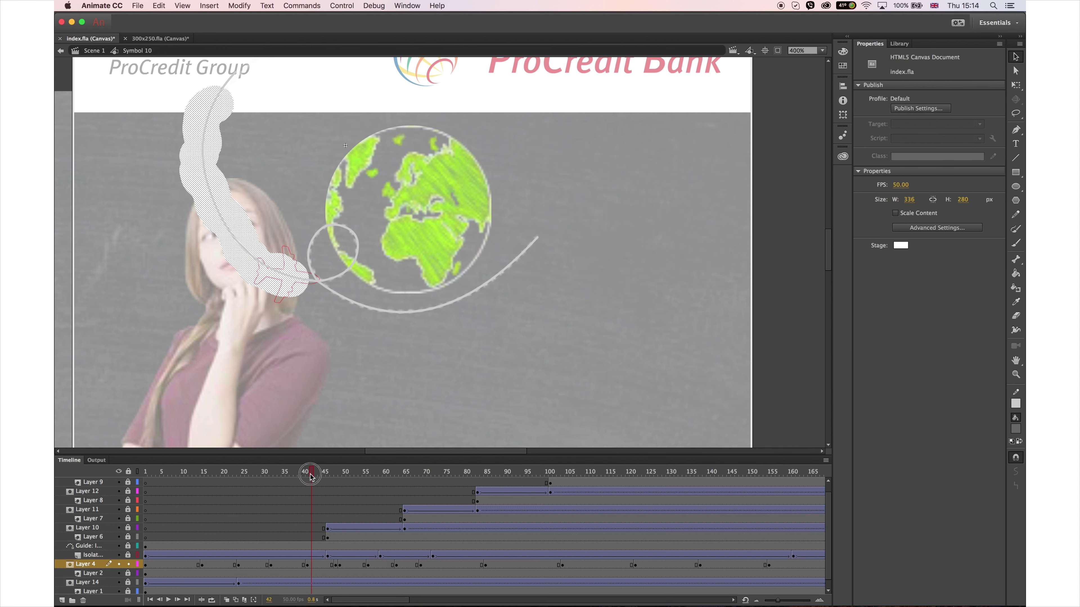
click(138, 556)
click(129, 564)
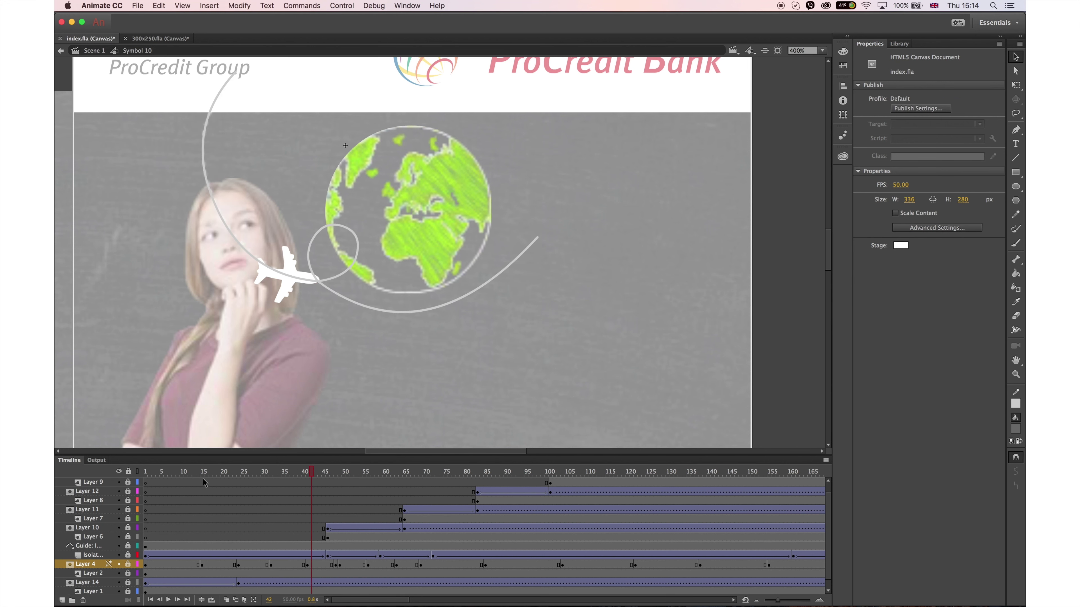
Hide the motion guide layer and play the symbol's animation to check the masked flight line
click(118, 546)
key(Return)
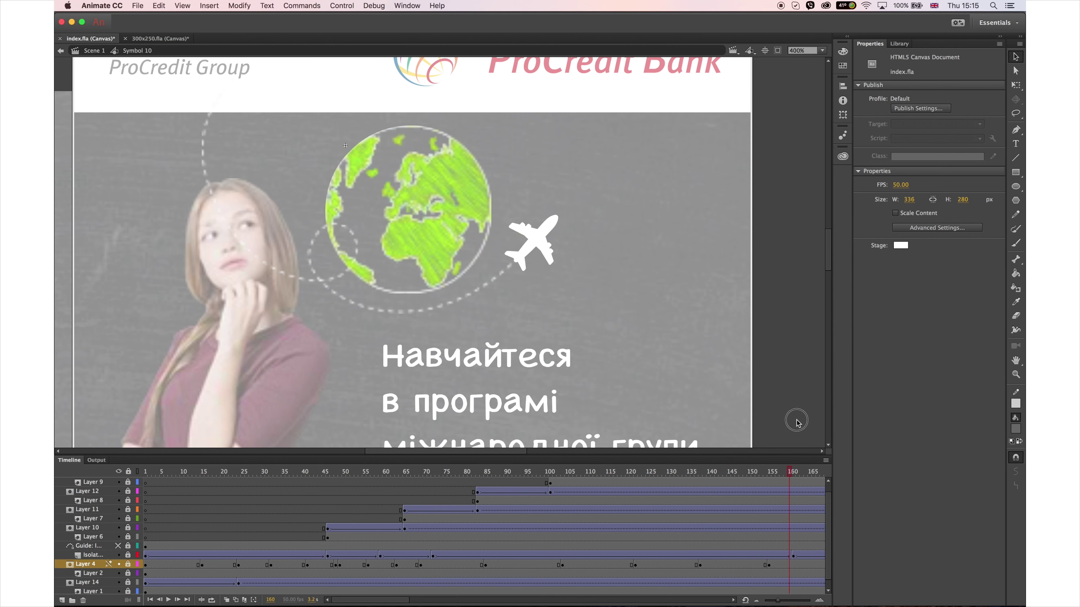
Insert extra frames across all layers of Symbol 10 to lengthen it past frame 189, and return to Scene 1
scroll(584, 519, down, 1)
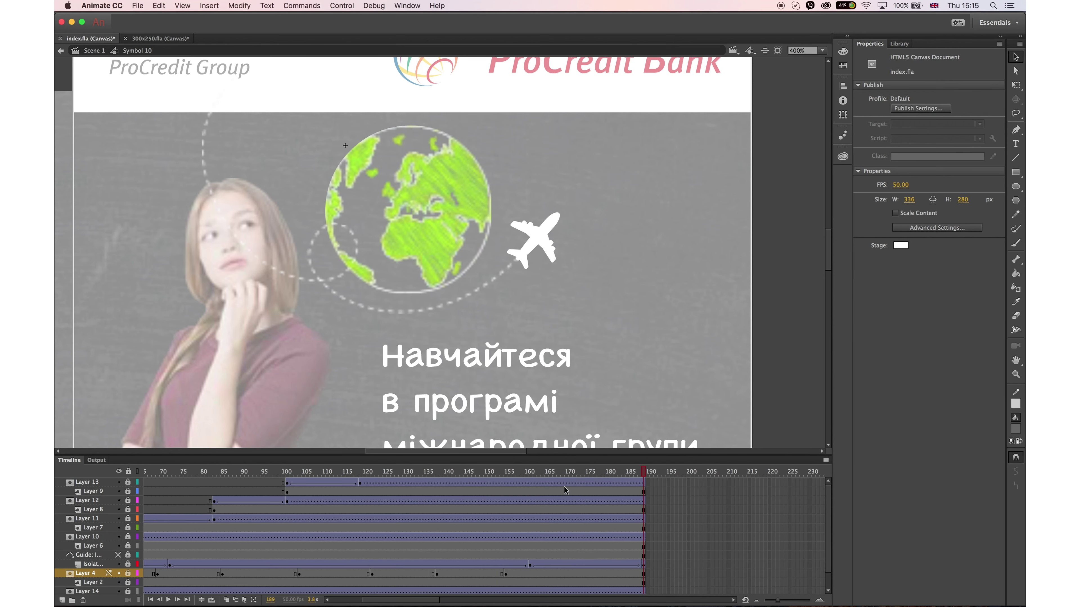
drag(559, 482, 628, 582)
key(F5)
key(F5)
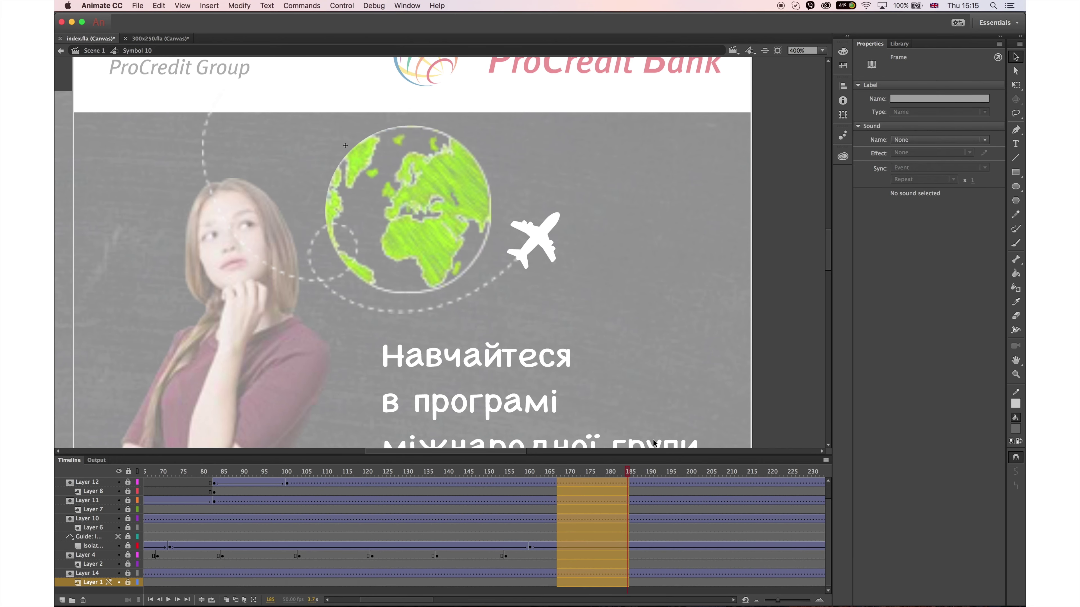
double_click(777, 342)
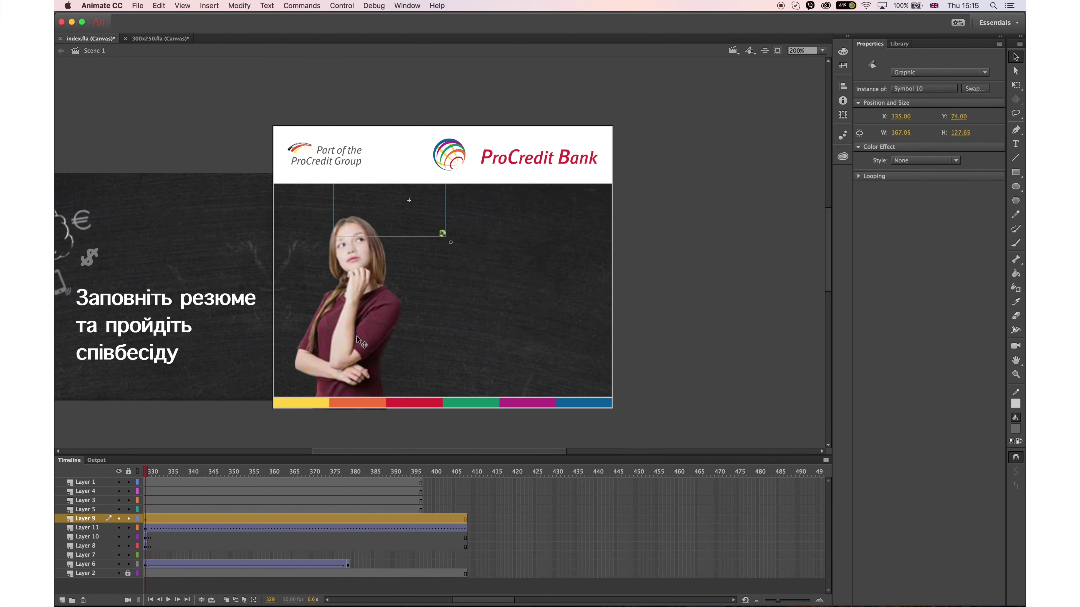
Move the last keyframe of Layer 6 in Scene 1 to frame 396
drag(393, 471, 499, 469)
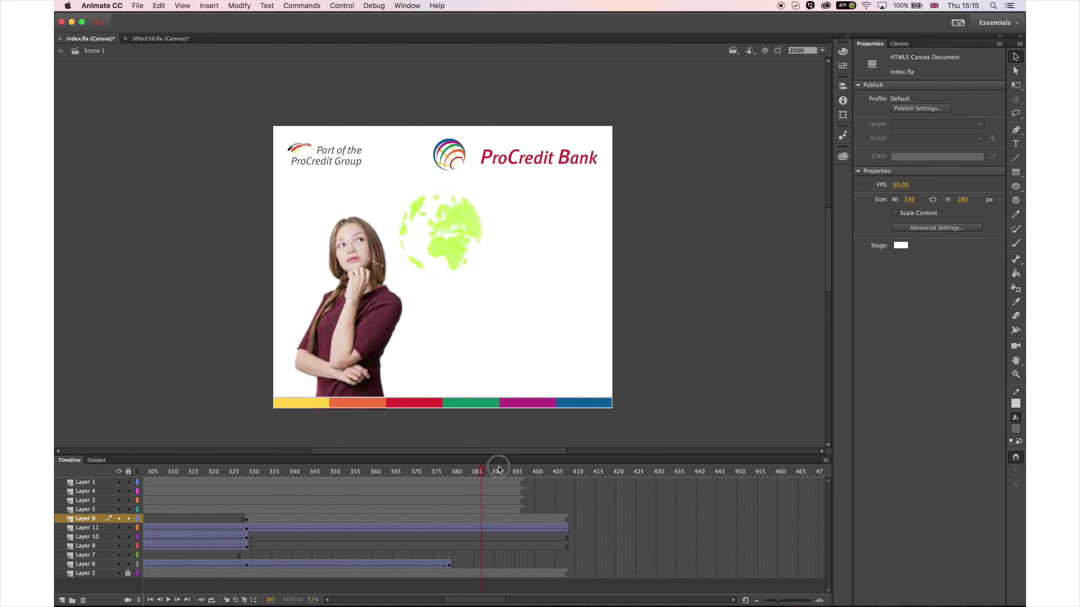
click(451, 564)
drag(450, 563, 517, 563)
drag(354, 483, 396, 518)
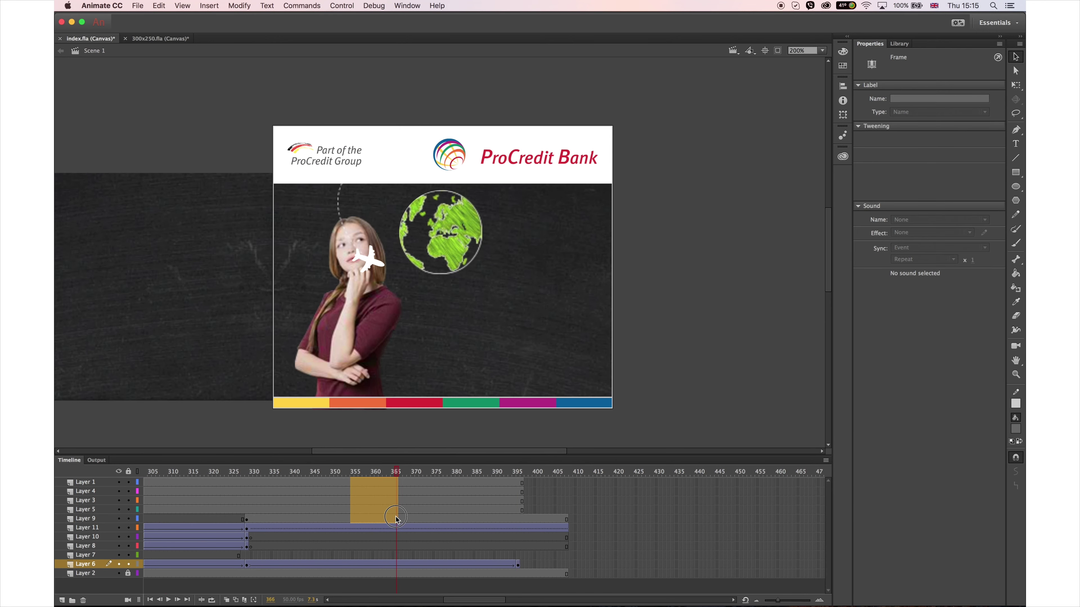
Remove the trailing frames of Layers 9 and 11 after about frame 393
drag(573, 517, 510, 527)
right_click(535, 517)
click(565, 392)
click(503, 473)
click(558, 529)
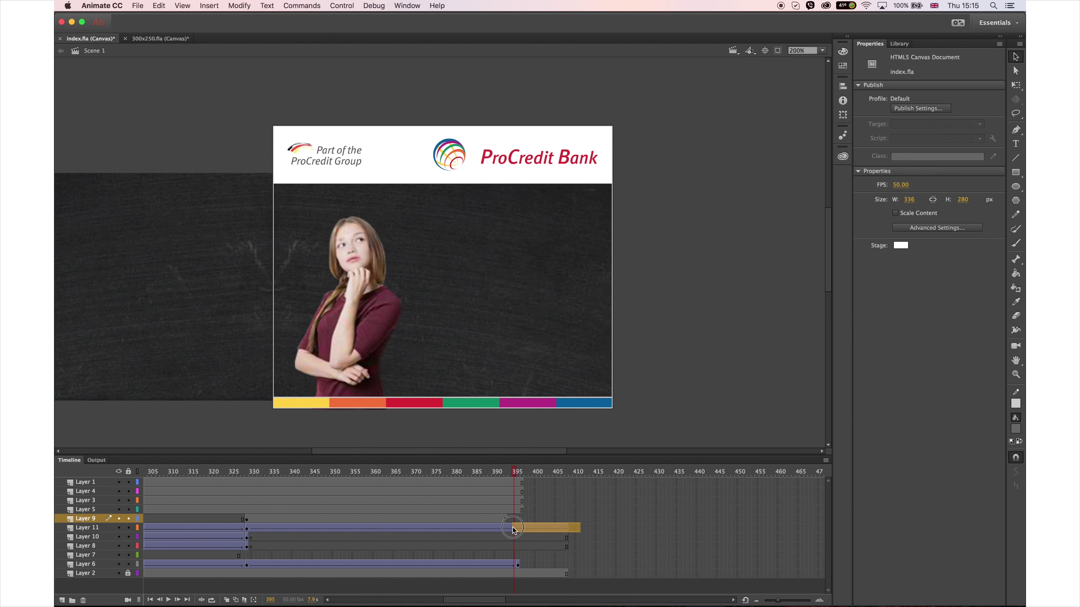
right_click(532, 528)
click(542, 392)
Insert frames repeatedly across the Scene 1 layers from frame 396, extending Layers 9 and 11 to about frame 525
click(519, 472)
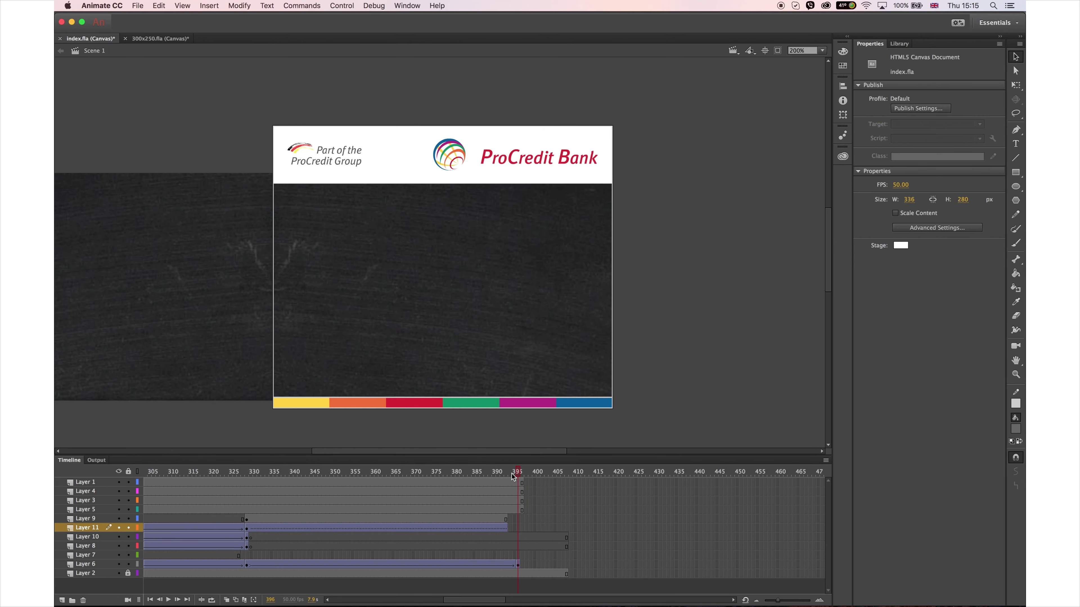
key(F5)
key(F5)
key(F5)
key(F5)
key(F5)
key(F5)
key(F5)
key(F5)
key(F5)
key(F5)
key(F5)
key(F5)
key(F5)
key(F5)
key(F5)
key(F5)
key(F5)
key(F5)
key(F5)
key(F5)
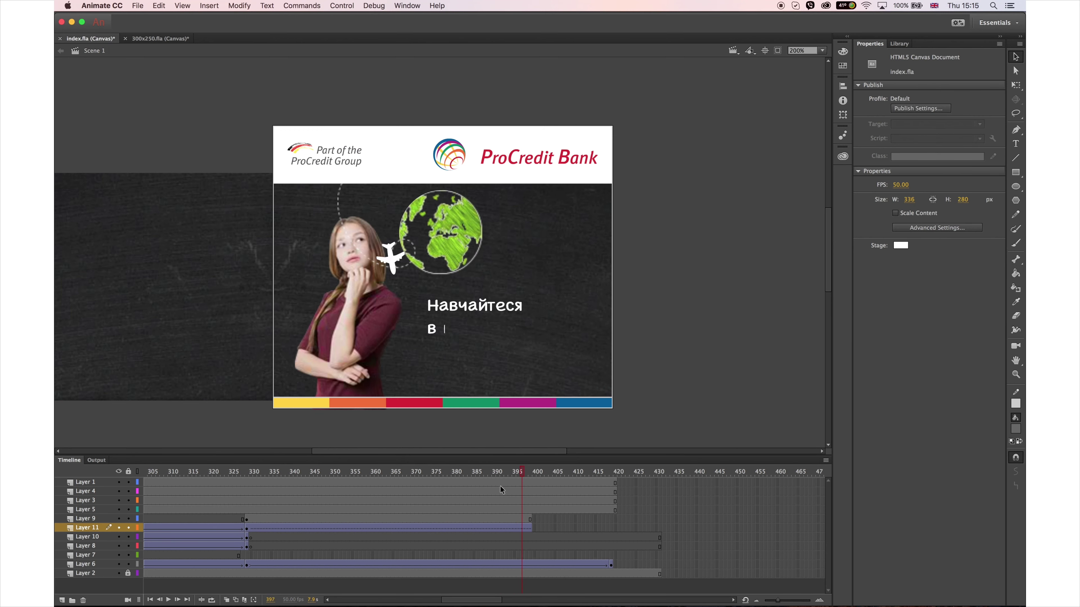
key(F5)
key(F5)
key(F5)
key(F5)
key(F5)
key(F5)
key(F5)
key(F5)
key(F5)
key(F5)
key(F5)
key(F5)
key(F5)
key(F5)
key(F5)
key(F5)
key(F5)
key(F5)
key(F5)
key(F5)
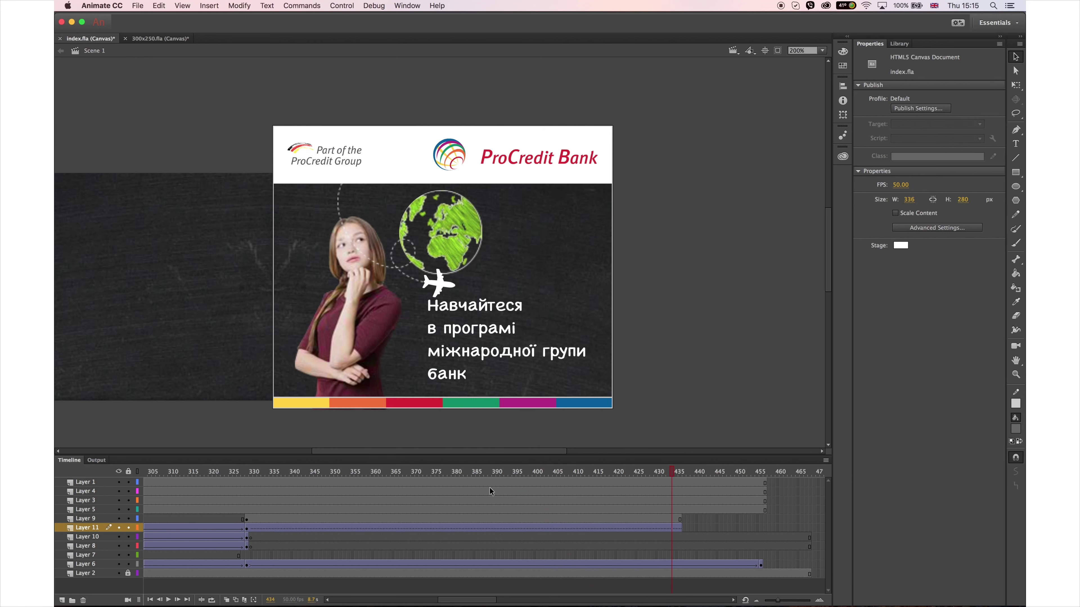
key(F5)
key(F5)
key(F5)
key(F5)
key(F5)
key(F5)
key(F5)
key(F5)
key(F5)
key(F5)
key(F5)
key(F5)
key(F5)
key(F5)
key(F5)
key(F5)
key(F5)
key(F5)
key(F5)
key(F5)
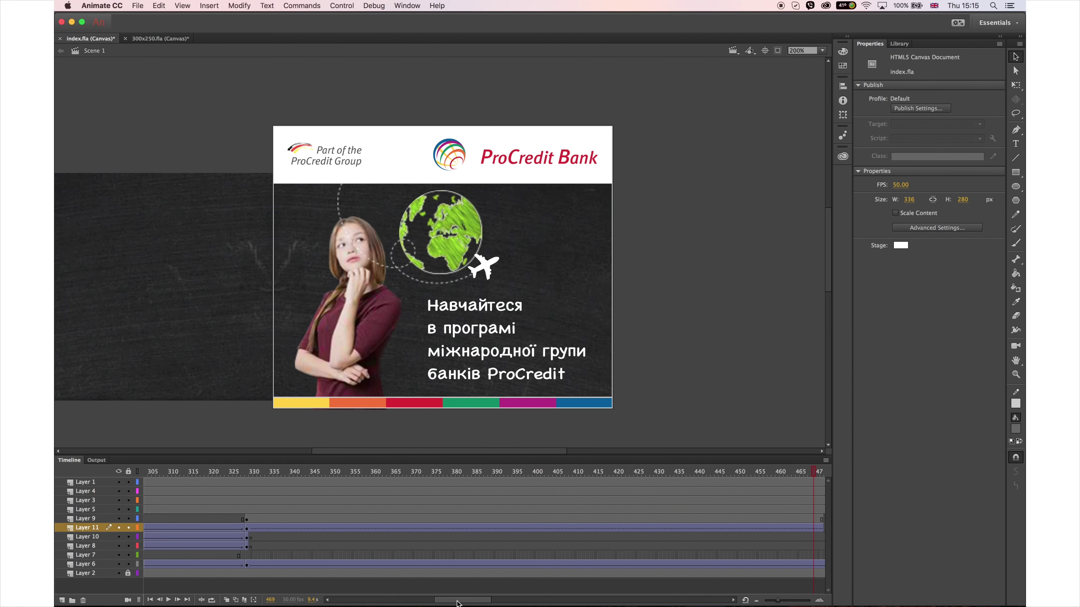
drag(457, 603, 494, 578)
key(F5)
key(F5)
key(F5)
key(F5)
key(F5)
key(F5)
key(F5)
key(F5)
key(F5)
key(F5)
key(F5)
key(F5)
key(F5)
key(F5)
key(F5)
key(F5)
key(F5)
key(F5)
key(F5)
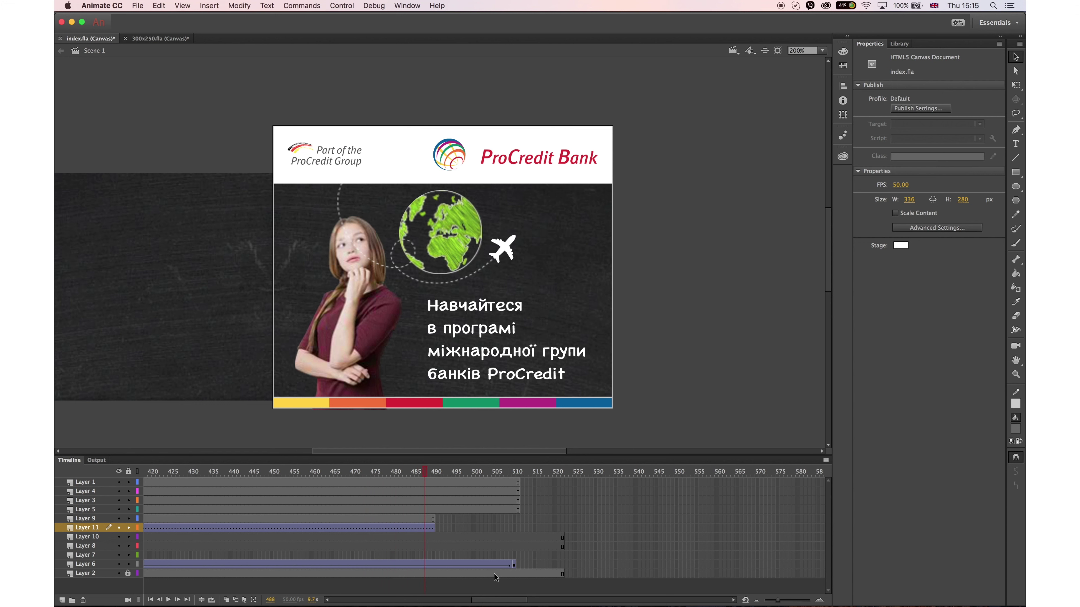
key(F5)
key(F5)
key(F5)
key(F5)
key(F5)
key(F5)
key(F5)
key(F5)
key(F5)
key(F5)
key(F5)
key(F5)
key(F5)
key(F5)
key(F5)
key(F5)
key(F5)
key(F5)
key(F5)
key(F5)
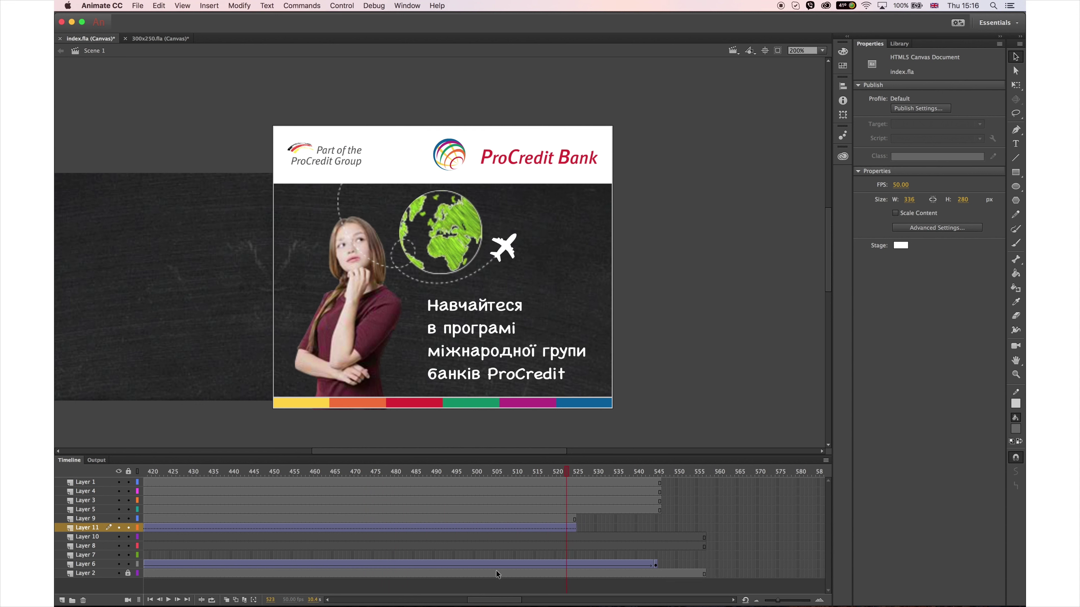
Insert more frames across the Scene 1 layers until Layers 9 and 11 extend to frame 557
key(F5)
key(F5)
key(F5)
key(F5)
key(F5)
key(F5)
key(F5)
key(F5)
key(F5)
key(F5)
key(F5)
key(F5)
key(F5)
key(F5)
key(F5)
key(F5)
key(F5)
key(F5)
key(F5)
key(F5)
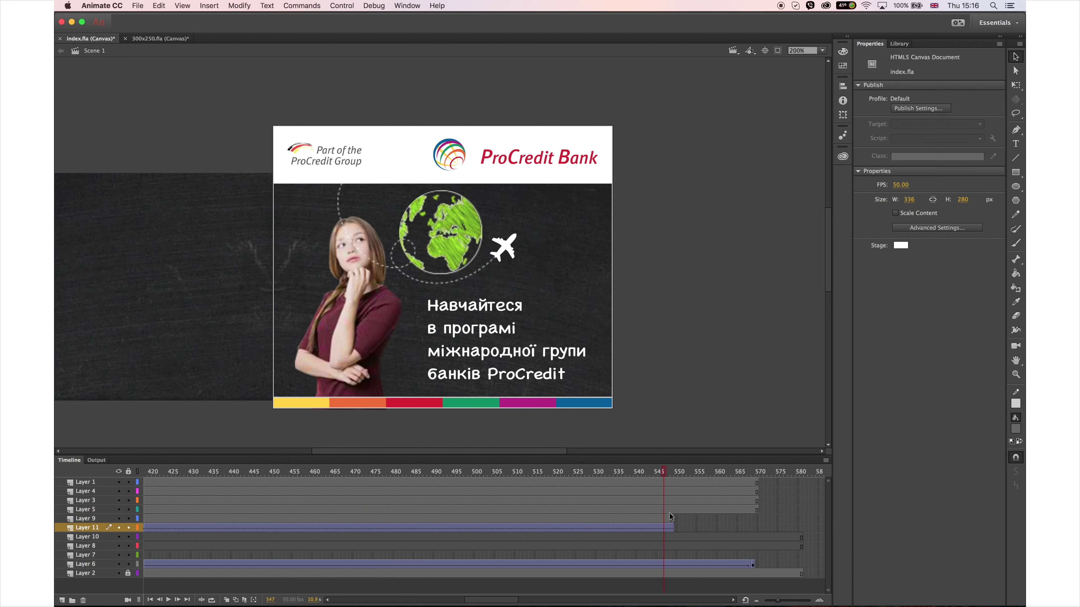
key(F5)
key(F5)
key(F5)
key(F5)
Insert keyframes on Layer 11 at frames 557 and 514
click(705, 529)
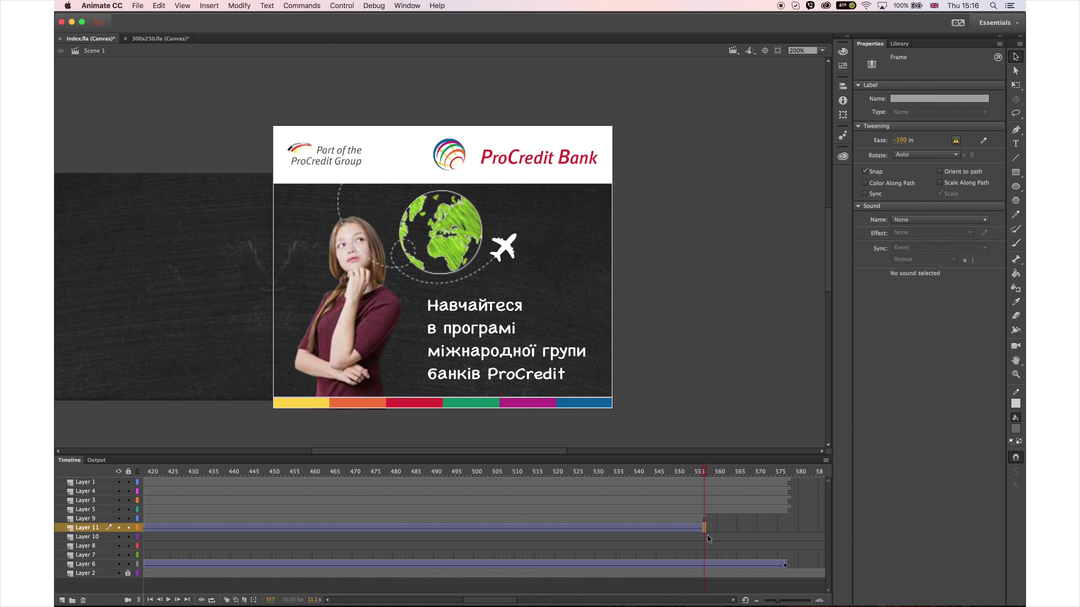
key(F6)
click(570, 534)
click(549, 489)
drag(549, 489, 526, 488)
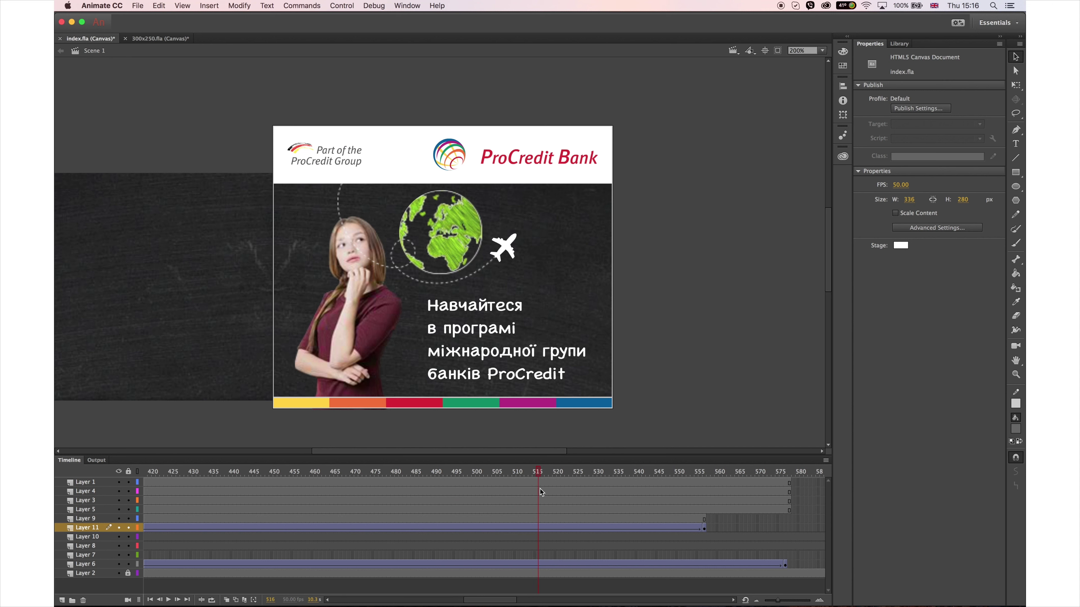
click(530, 528)
key(F6)
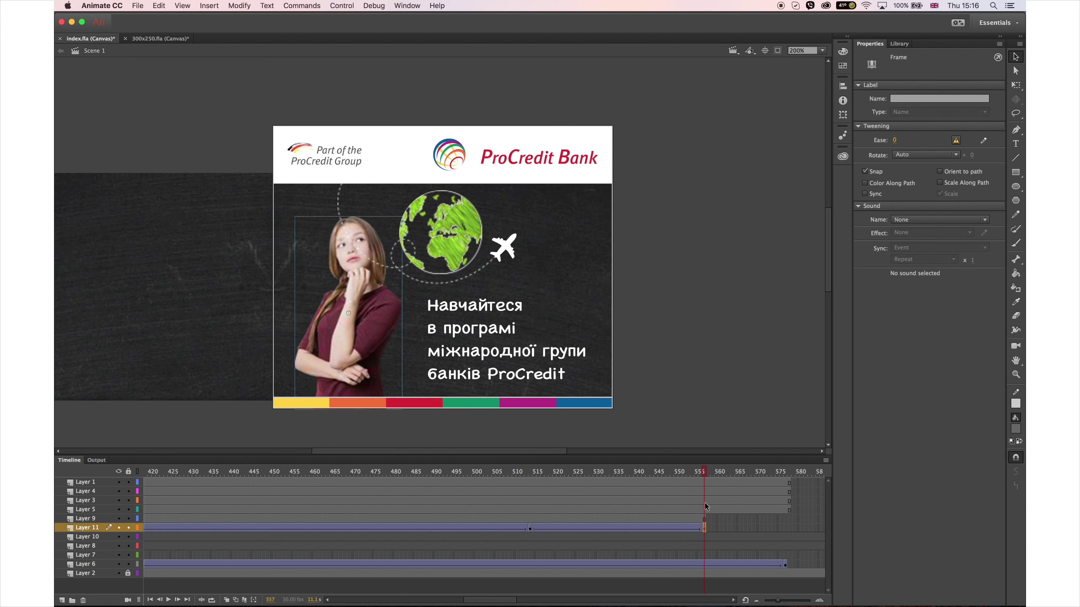
Apply a classic tween to Layer 9, with keyframes at frames 557 and 514
right_click(703, 522)
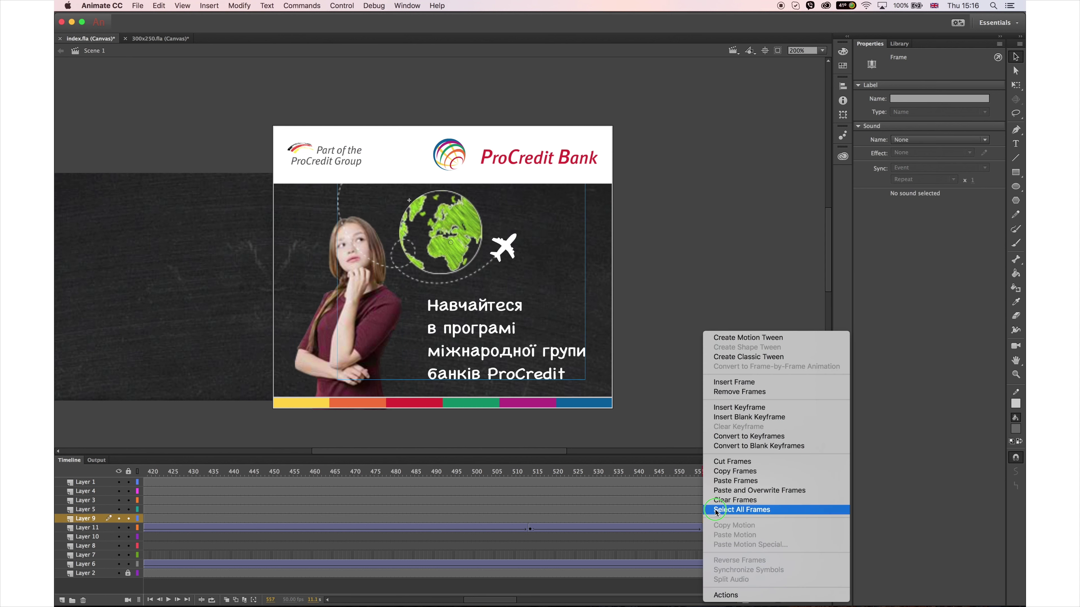
click(723, 358)
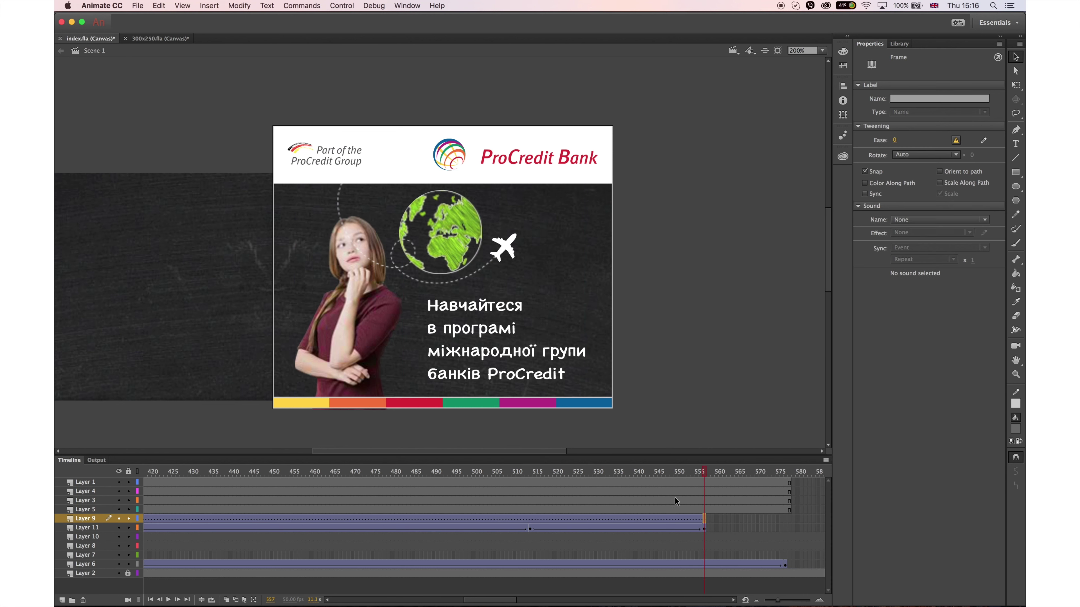
click(530, 518)
key(F6)
Shift the woman, globe and text on Layers 9 and 11 left until they are off the stage at frame 557
click(704, 527)
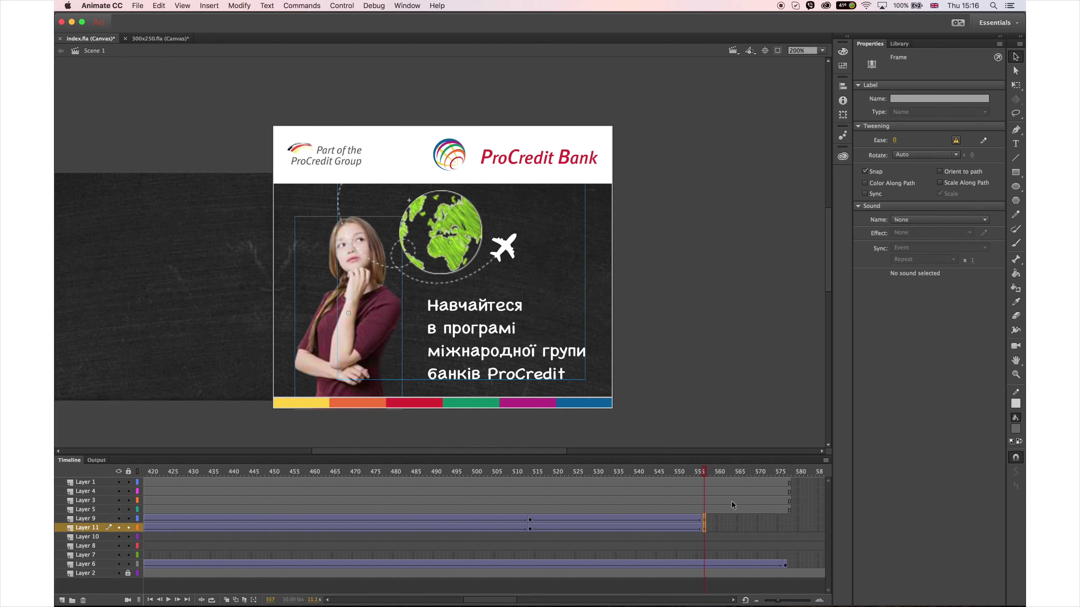
key(shift+Left)
key(shift+Left)
key(shift+Left)
key(shift+Left)
key(shift+Left)
key(shift+Left)
key(shift+Left)
key(shift+Left)
key(shift+Left)
key(shift+Left)
key(shift+Left)
key(shift+Left)
key(shift+Left)
key(shift+Left)
key(shift+Left)
key(shift+Left)
key(shift+Left)
key(shift+Left)
key(shift+Left)
key(shift+Left)
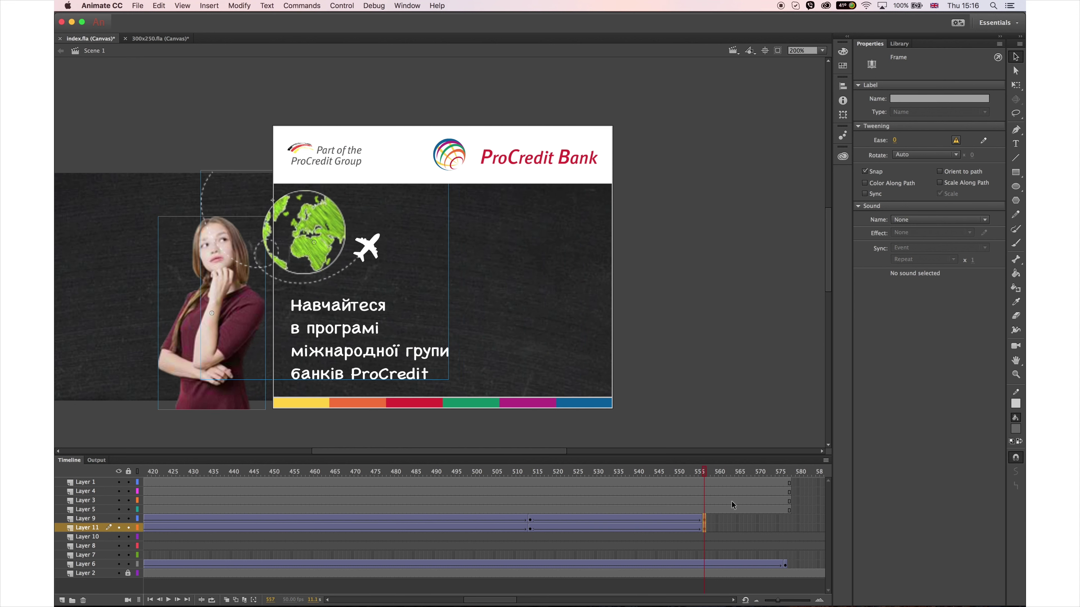
key(shift+Left)
key(shift+Left)
key(shift+Left)
key(shift+Left)
key(shift+Left)
key(shift+Left)
key(shift+Left)
key(shift+Left)
key(shift+Left)
key(shift+Left)
key(shift+Left)
key(shift+Left)
key(shift+Left)
key(shift+Left)
key(shift+Left)
key(shift+Left)
key(shift+Left)
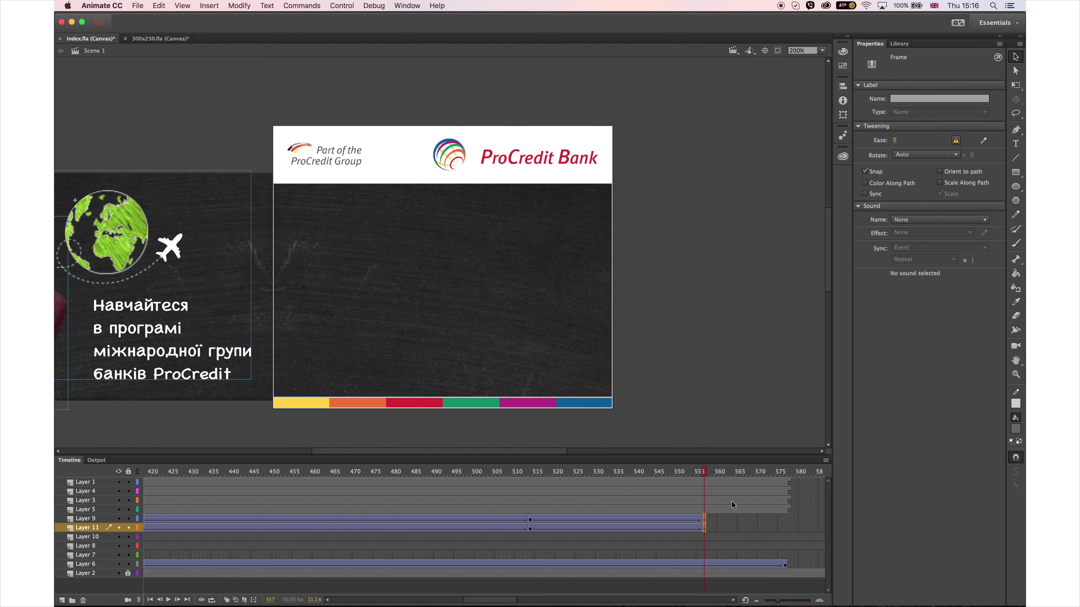
Insert keyframes on Layer 6 at frames 514 and 557, and remove its remaining frames after 557
click(530, 522)
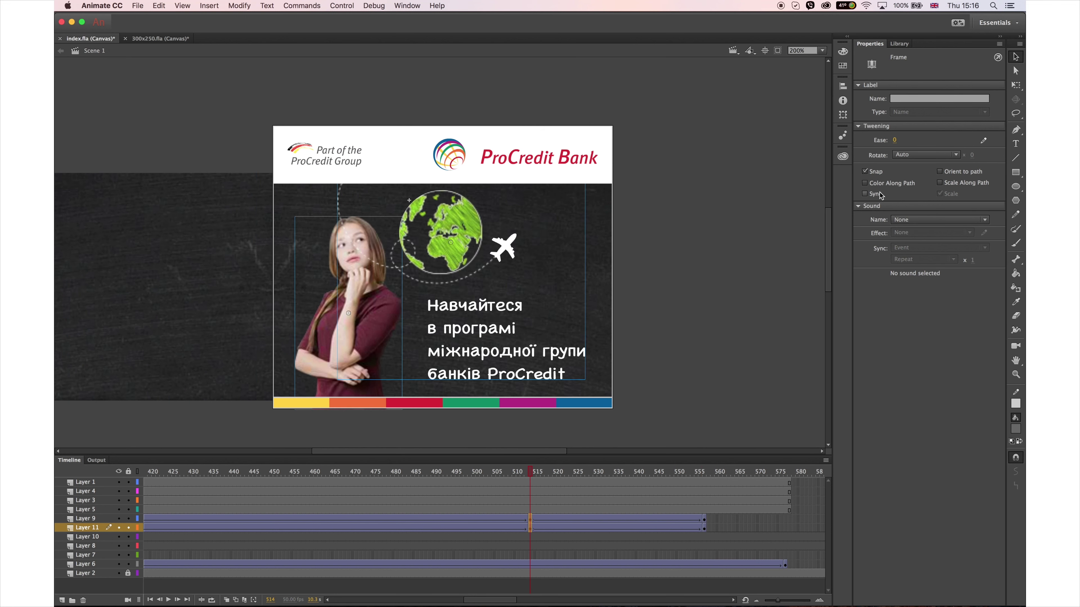
click(786, 565)
click(530, 565)
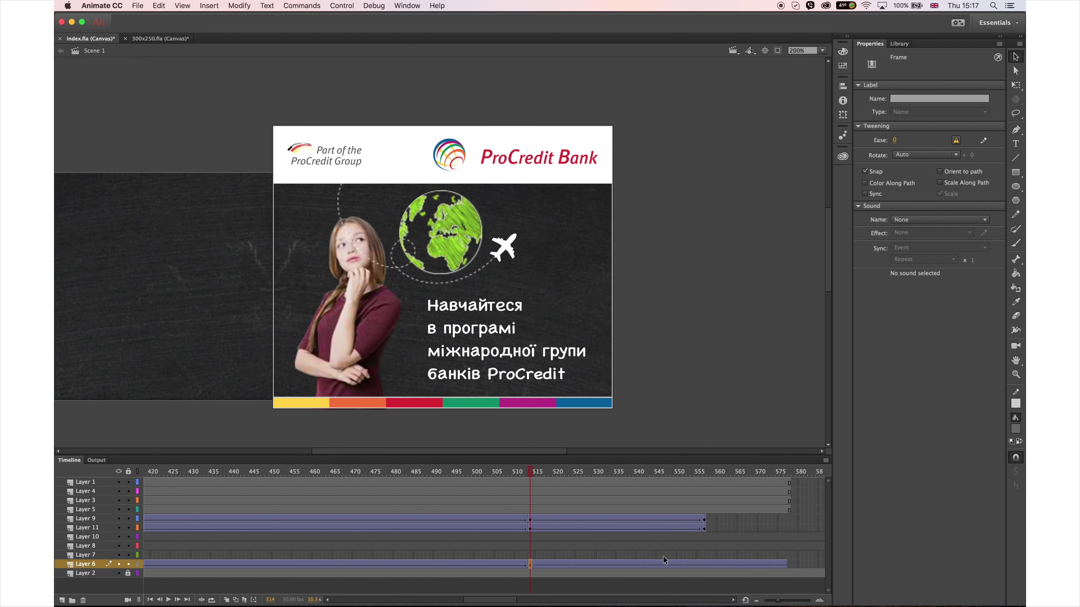
click(704, 564)
drag(715, 570, 789, 566)
right_click(765, 564)
click(790, 389)
drag(721, 477, 623, 509)
click(705, 565)
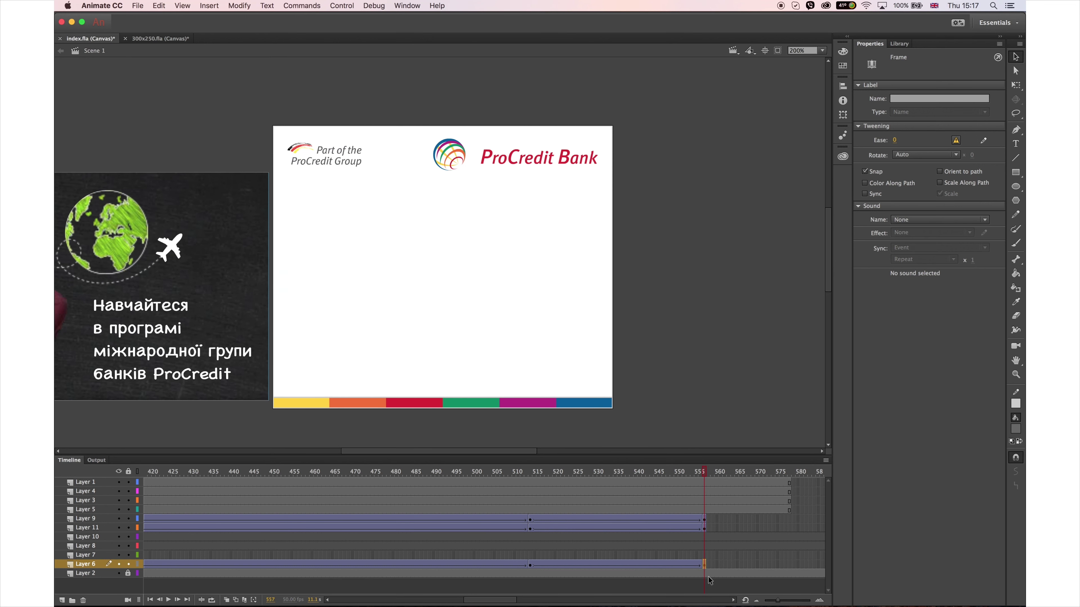
Copy the chalkboard background from frame 1 of Layer 6 and paste it in place at frame 514 on a new layer above Layer 6
drag(483, 600, 182, 565)
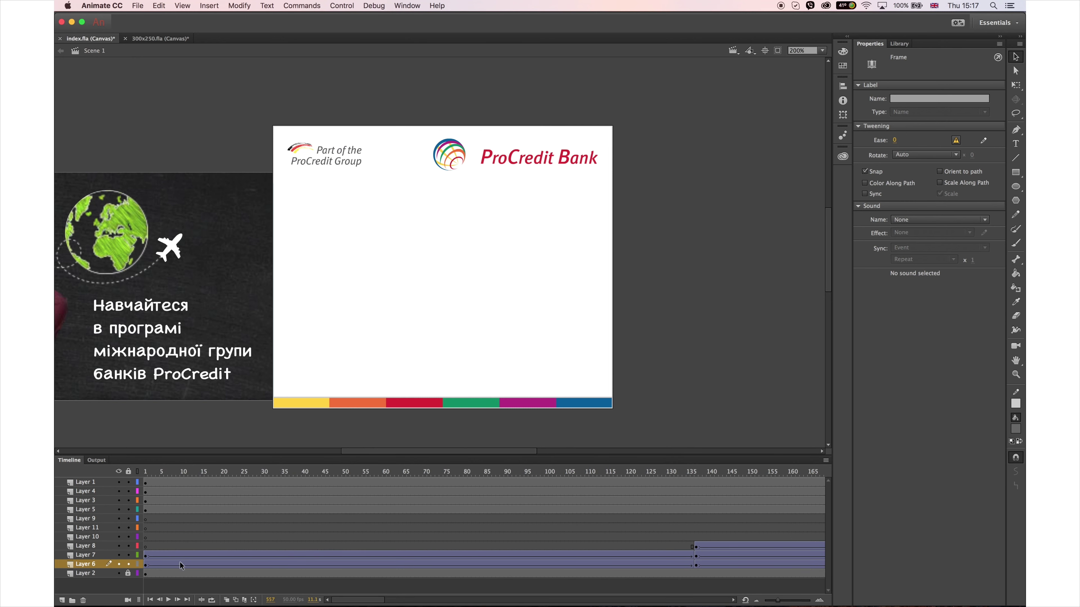
click(148, 564)
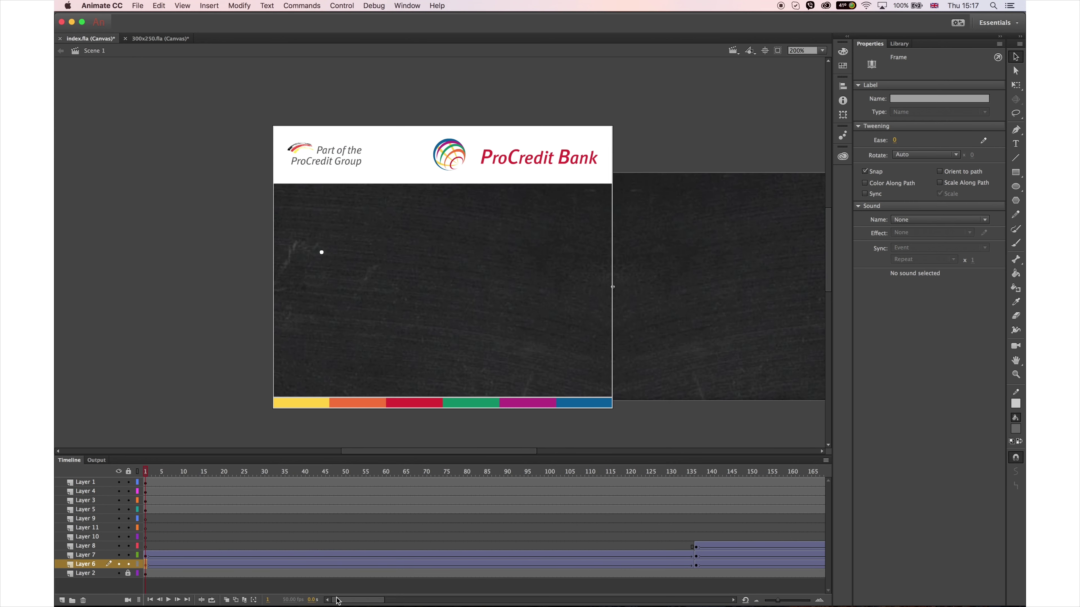
drag(338, 600, 502, 593)
click(292, 565)
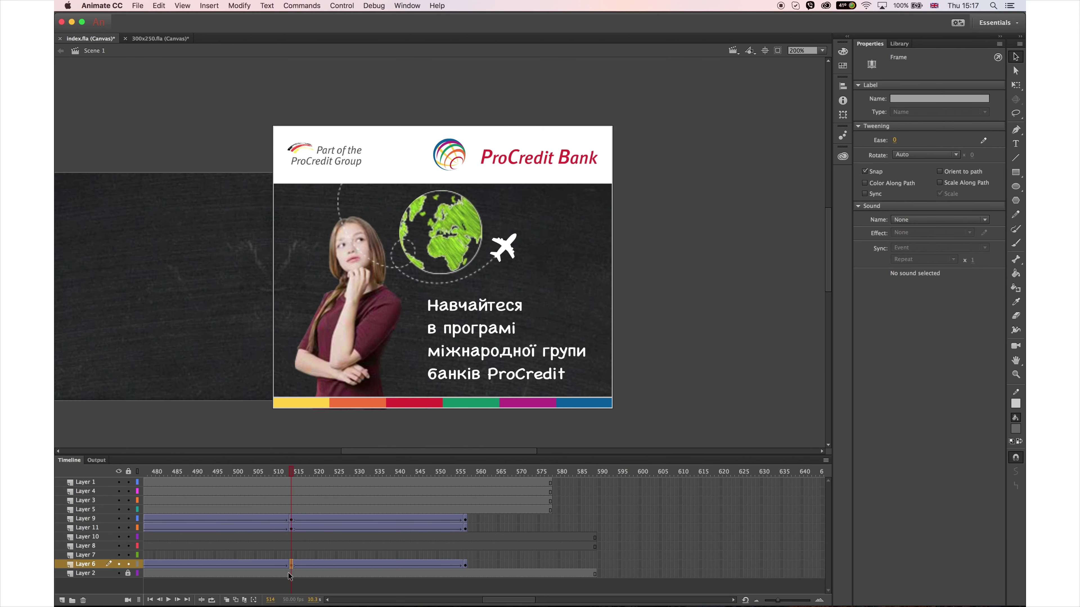
click(62, 600)
click(291, 564)
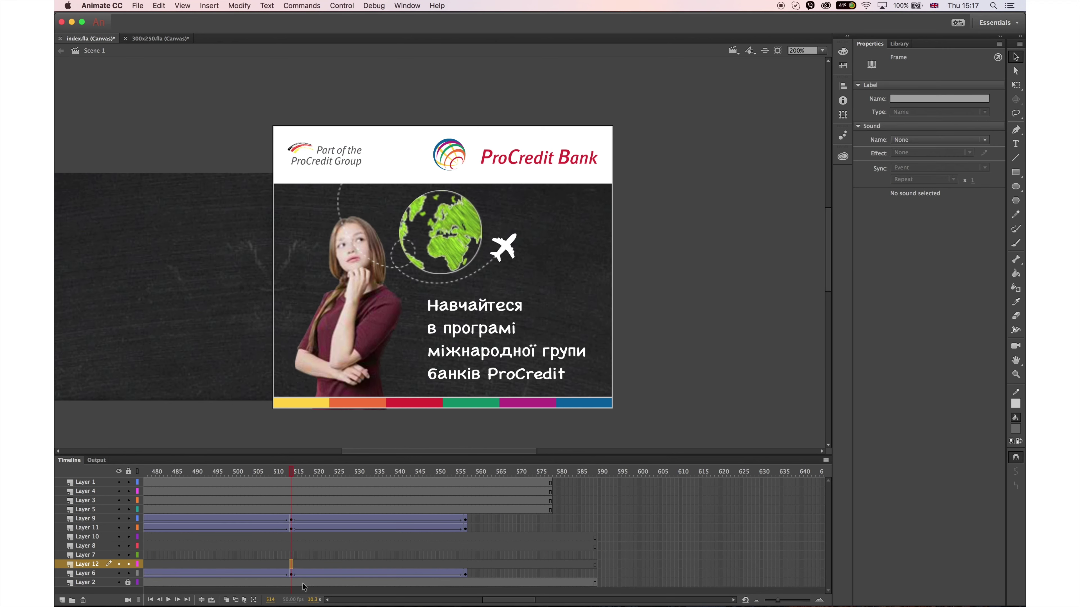
click(689, 325)
key(super+shift+v)
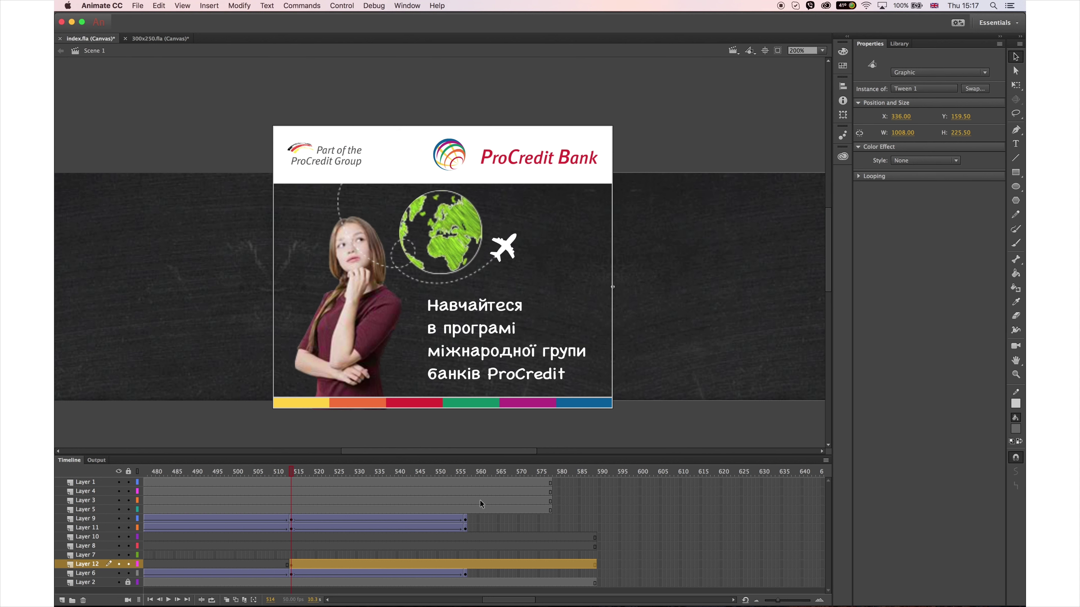
Remove all frames of Layer 6 that follow its keyframe at frame 514
scroll(605, 530, left, 10)
scroll(605, 530, right, 3)
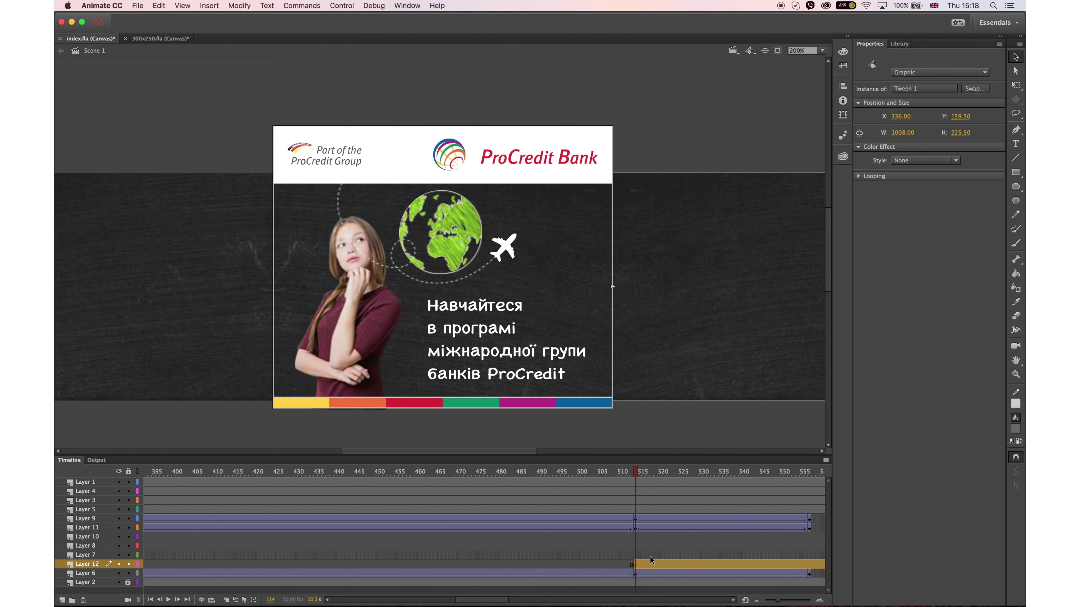
drag(638, 573, 814, 573)
right_click(794, 573)
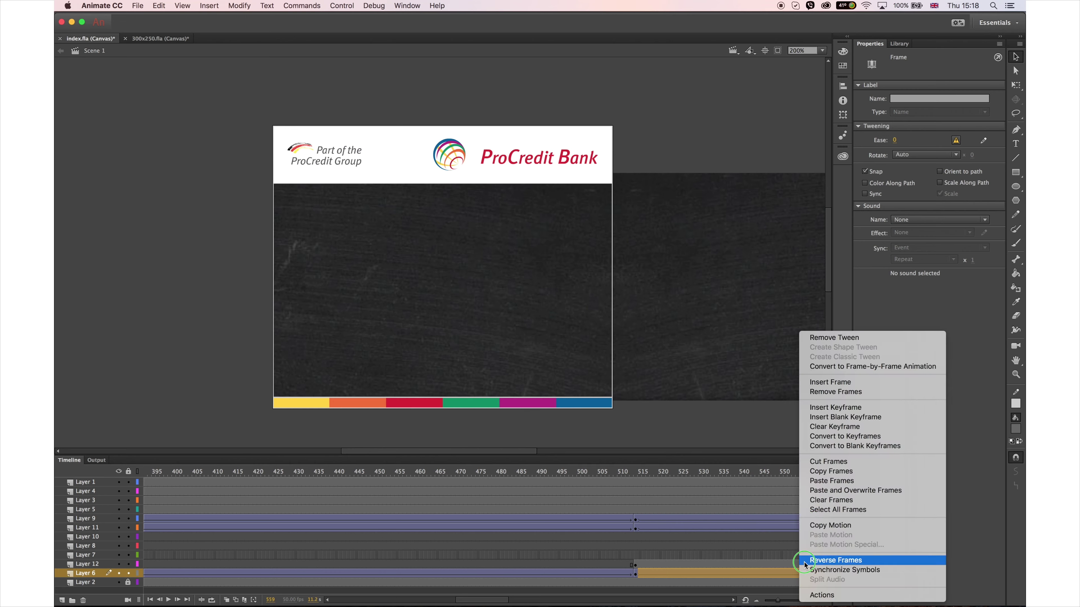
click(829, 406)
click(637, 475)
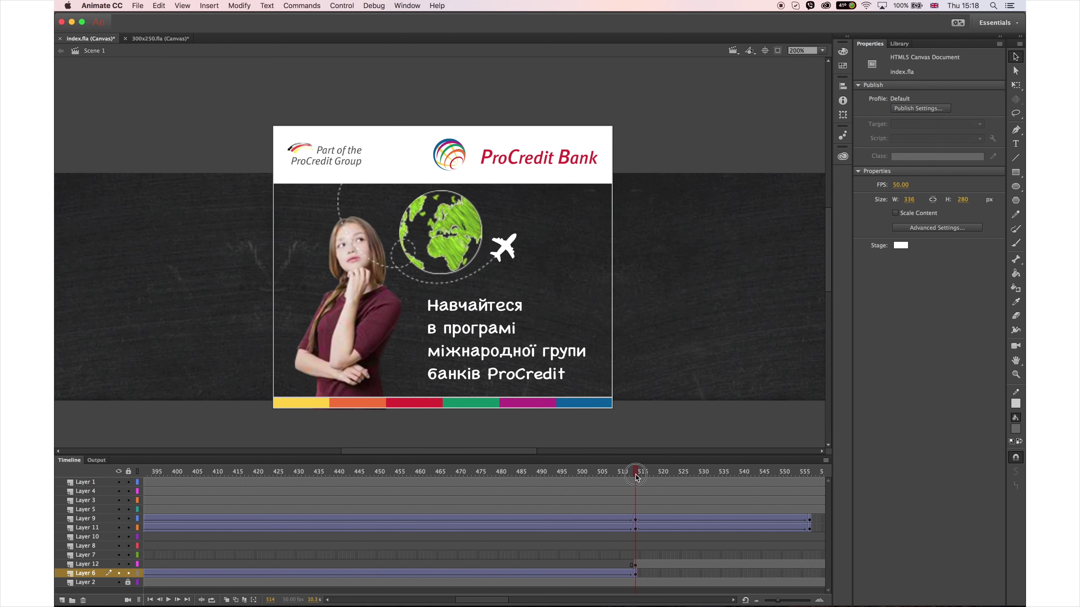
Create a classic tween on Layer 12 from frame 514, with a keyframe at frame 557
click(752, 564)
right_click(752, 564)
click(797, 357)
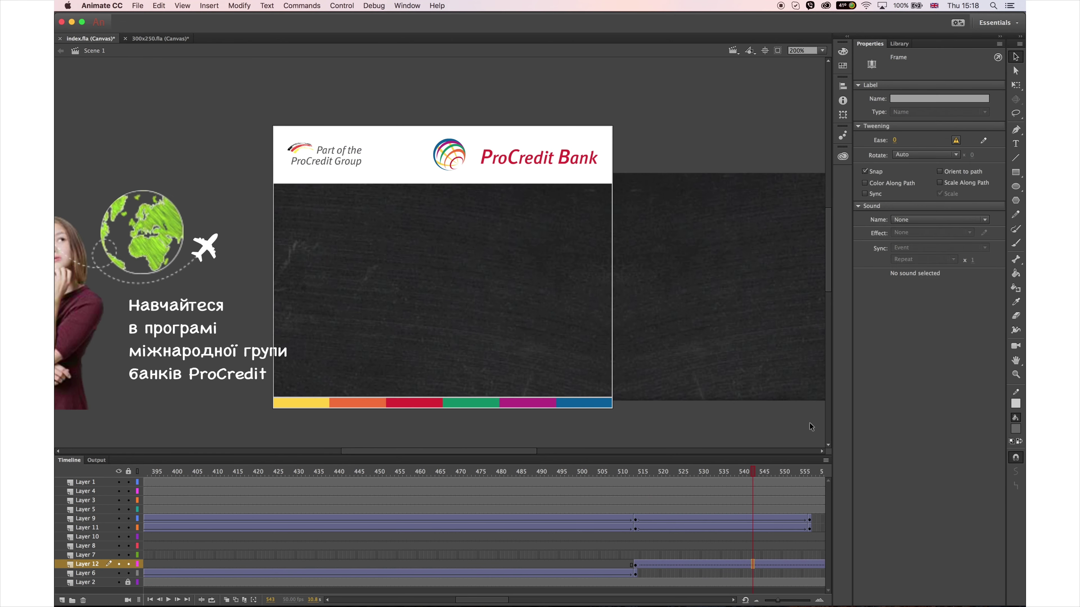
click(810, 565)
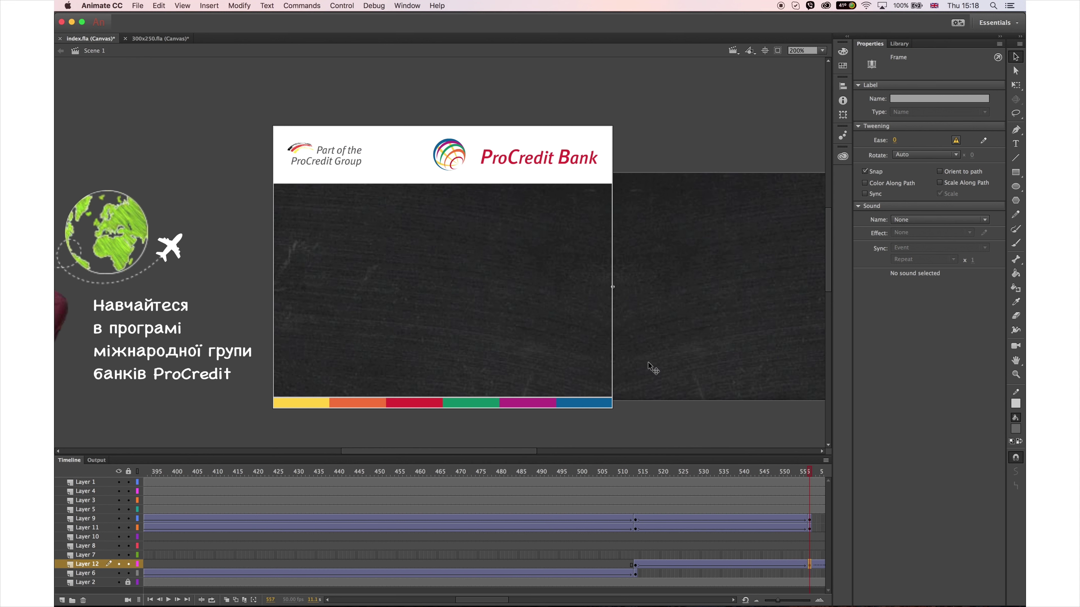
Move the Layer 12 background left at frame 557 until its centre meets the stage's left edge, using temporary outline display to align it
key(shift+Left)
key(shift+Left)
key(shift+Left)
key(shift+Left)
key(shift+Left)
key(shift+Left)
key(shift+Left)
key(shift+Left)
key(shift+Left)
key(shift+Left)
key(shift+Left)
key(shift+Left)
key(shift+Left)
key(shift+Left)
key(shift+Left)
key(shift+Left)
key(shift+Left)
key(shift+Left)
key(shift+Left)
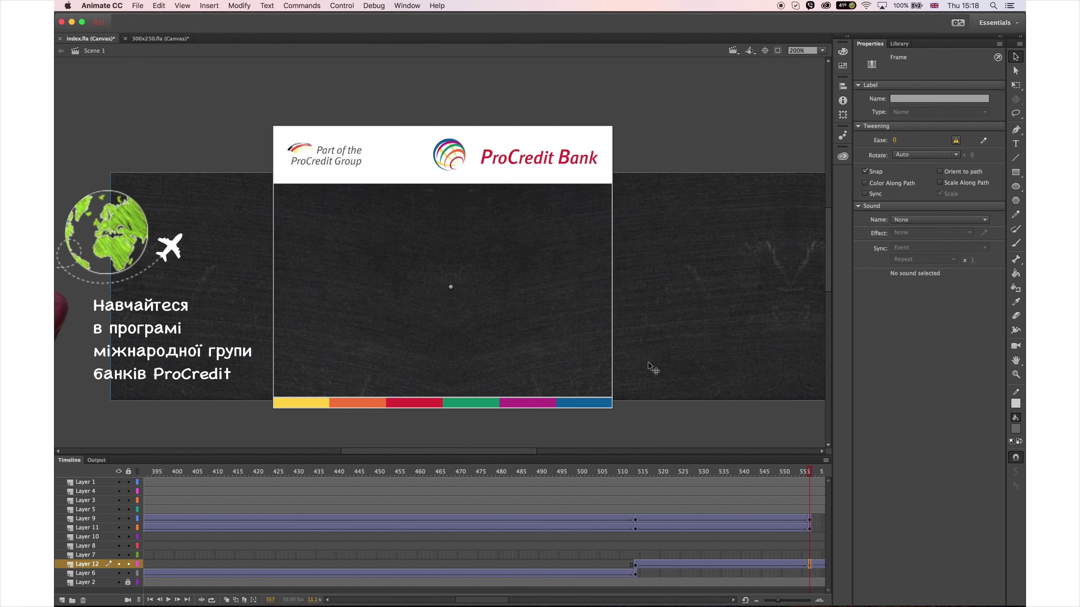
click(137, 565)
key(shift+Left)
key(shift+Left)
key(shift+Left)
key(shift+Left)
key(shift+Left)
key(shift+Left)
key(shift+Left)
key(shift+Left)
key(shift+Left)
key(shift+Left)
key(shift+Left)
key(shift+Left)
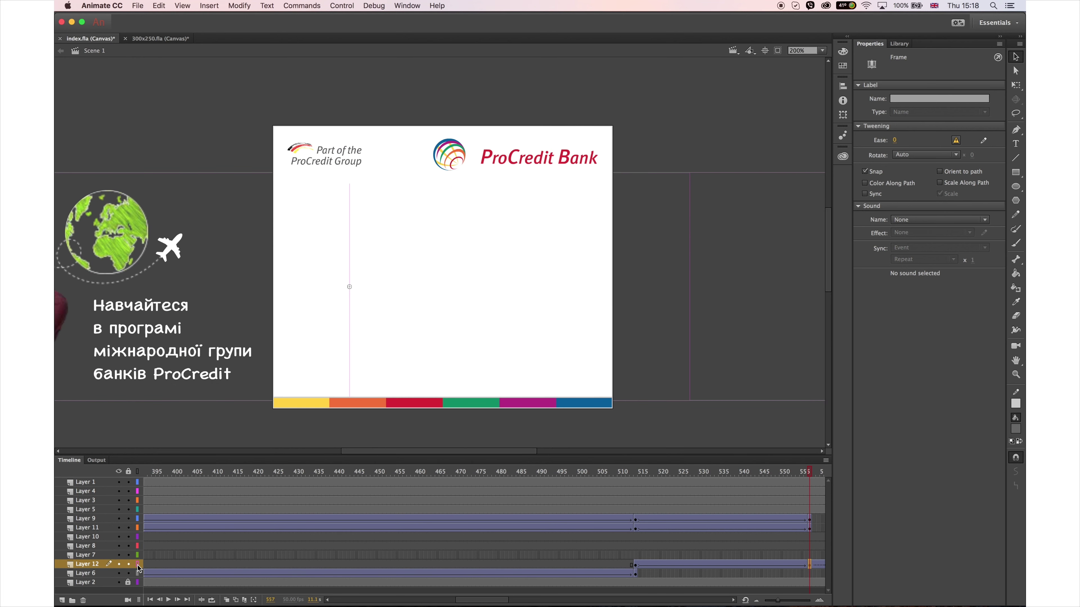
key(shift+Left)
key(shift+Left)
key(shift+Left)
key(shift+Left)
key(shift+Left)
key(shift+Left)
key(shift+Left)
key(shift+Left)
key(shift+Left)
click(137, 565)
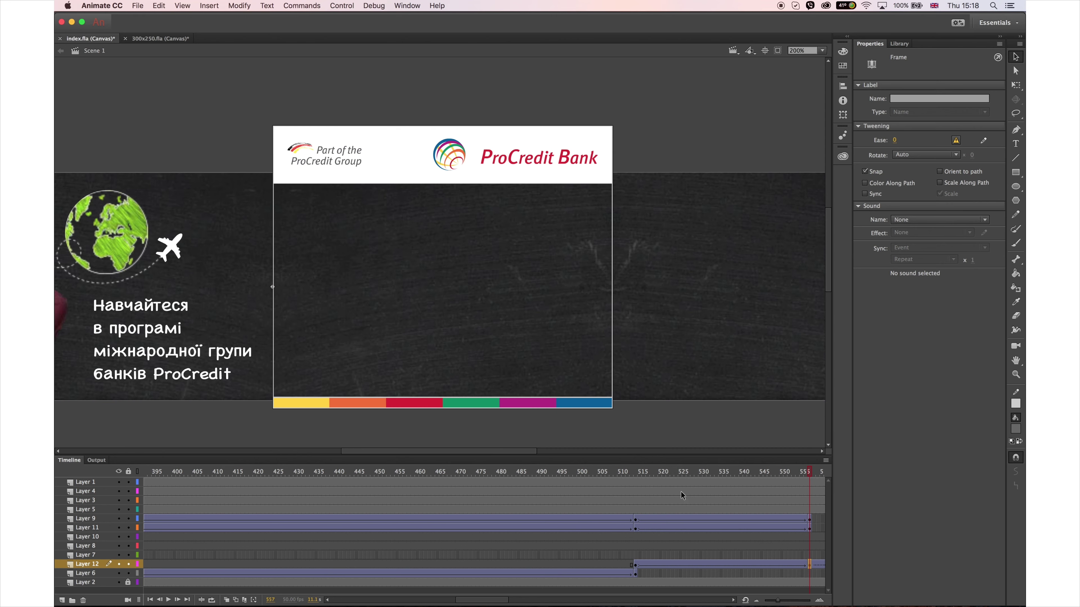
Preview the background and character exit between frames 514 and 557, and open Layer 12's tween ease value
drag(771, 472, 635, 472)
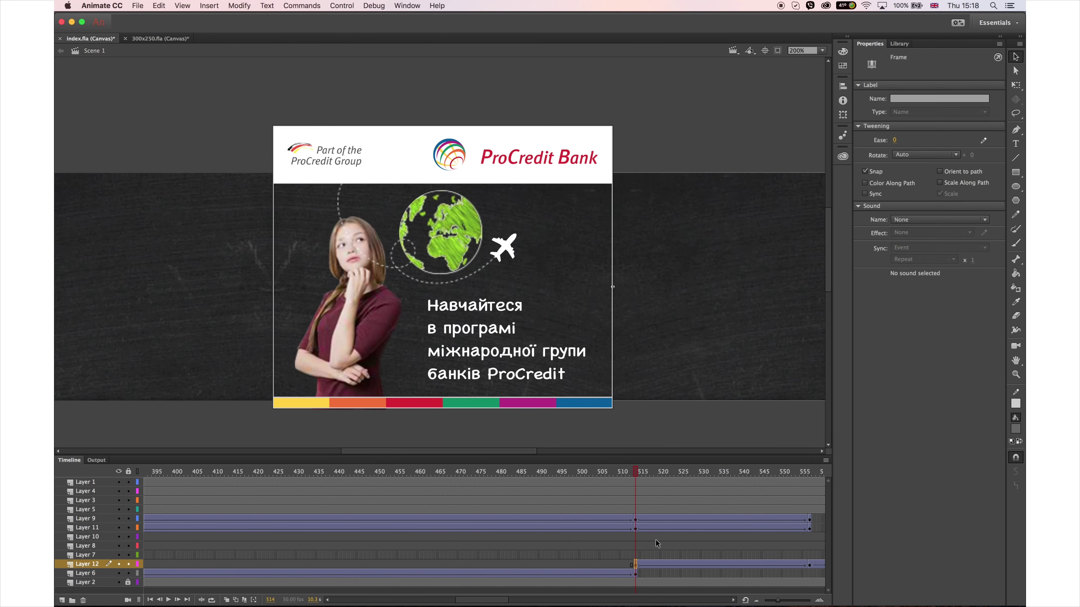
click(896, 140)
click(895, 140)
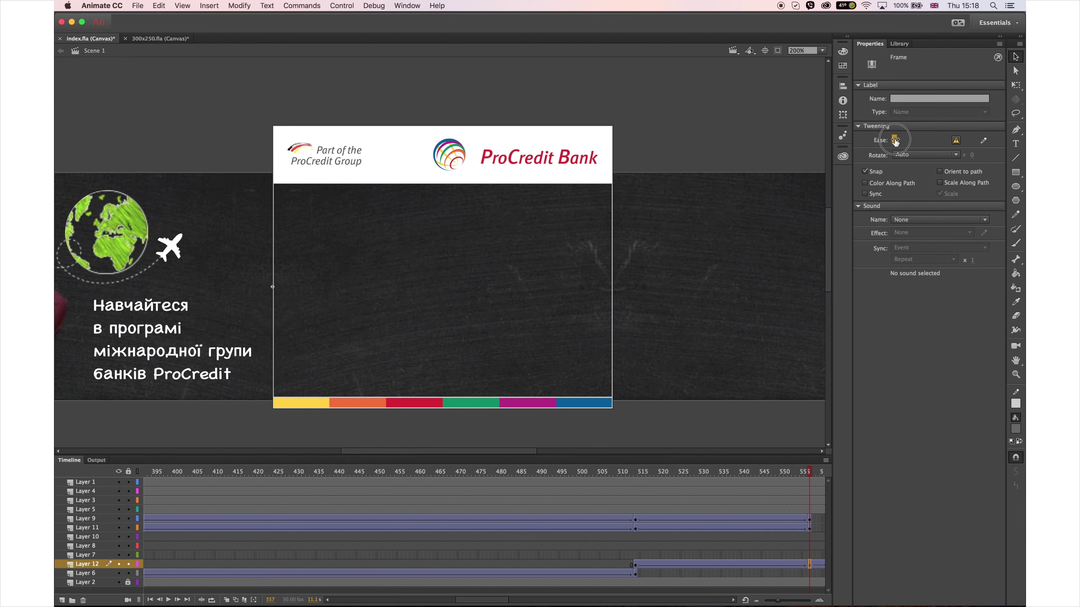
drag(808, 472, 785, 488)
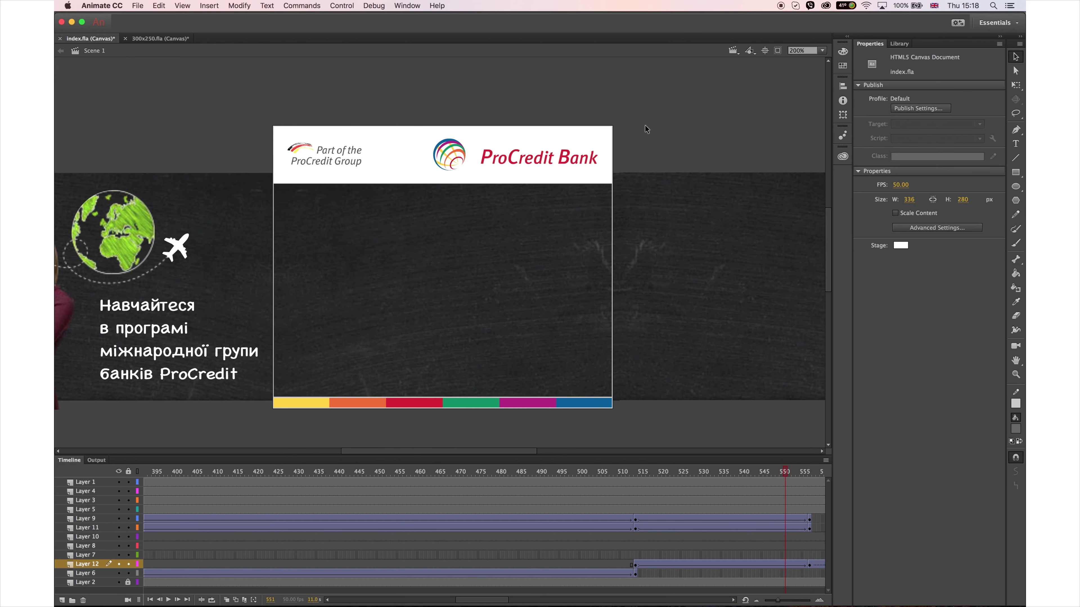
Extend all continuing layers past the exit animation, with Layers 1, 4, 3 and 5 reaching frame 600 and the others frame 611
key(super+1)
drag(785, 485, 643, 478)
key(F5)
key(F5)
key(F5)
key(F5)
key(F5)
key(F5)
key(F5)
key(F5)
key(F5)
key(F5)
key(F5)
key(F5)
key(F5)
key(F5)
key(F5)
key(F5)
key(F5)
key(F5)
key(F5)
key(F5)
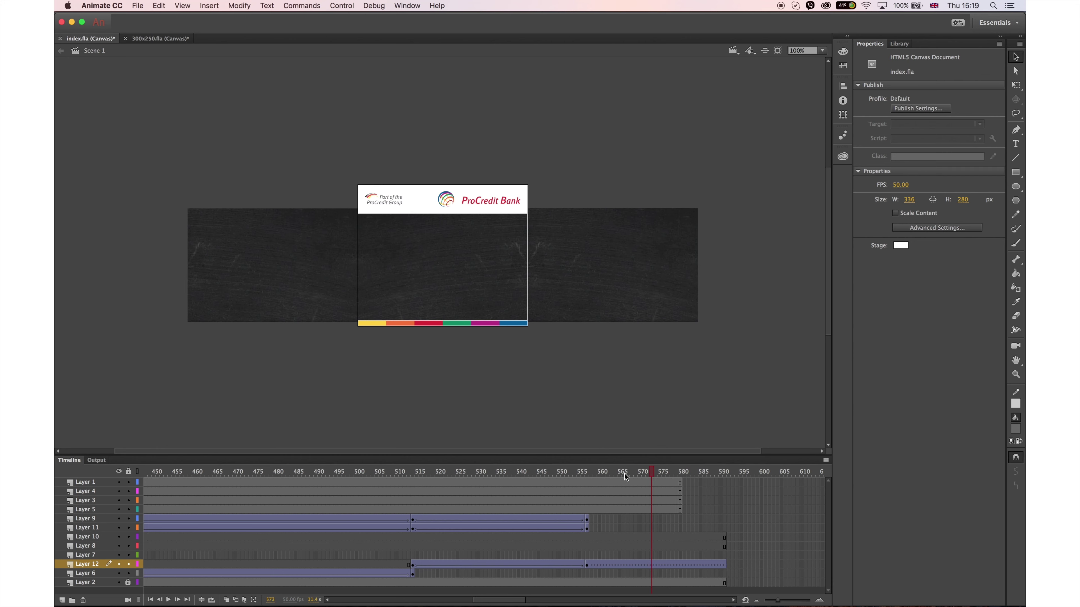
Extend Layers 1, 4, 3 and 5 to frame 611 so they end together with the other continuing layers
click(750, 509)
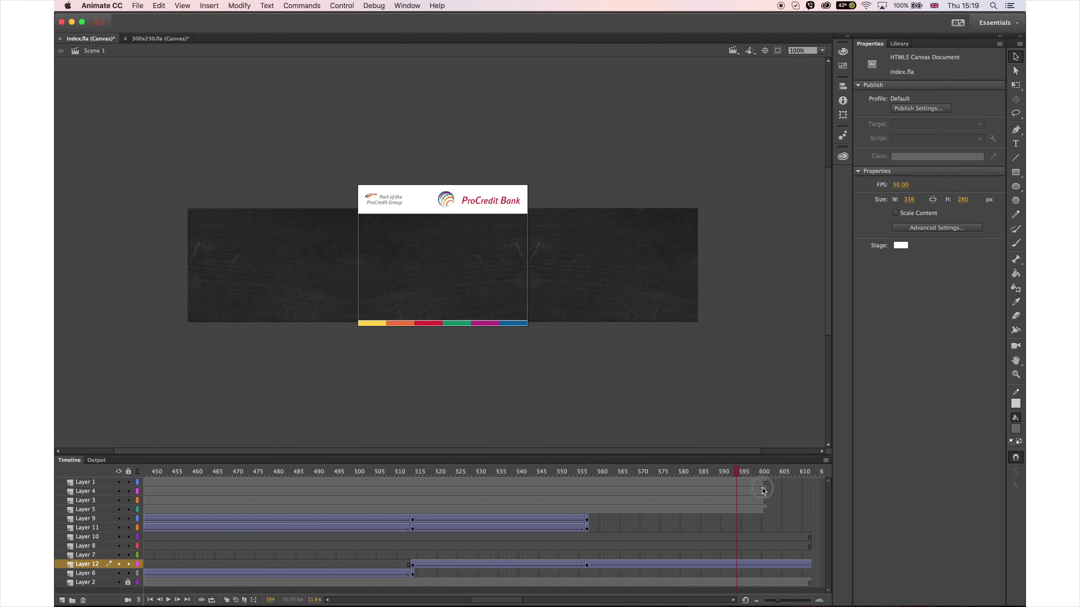
drag(763, 483, 748, 508)
key(F5)
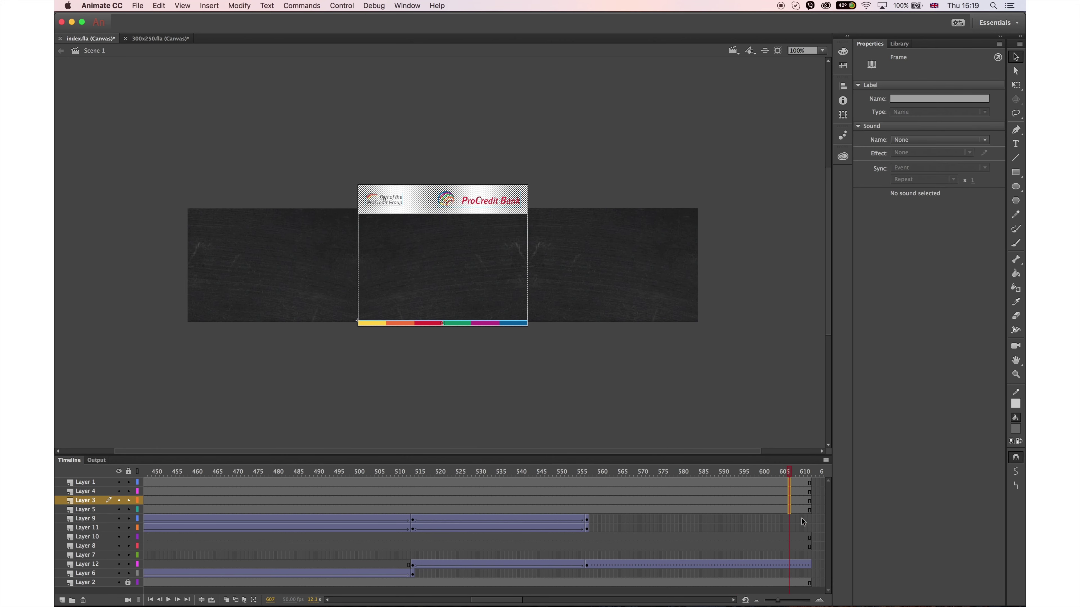
Extend all continuing layers together to frame 670 to make room for the next scene
key(F5)
key(F5)
key(F5)
key(F5)
key(F5)
key(F5)
key(F5)
key(F5)
key(F5)
key(F5)
key(F5)
key(F5)
key(F5)
key(F5)
key(F5)
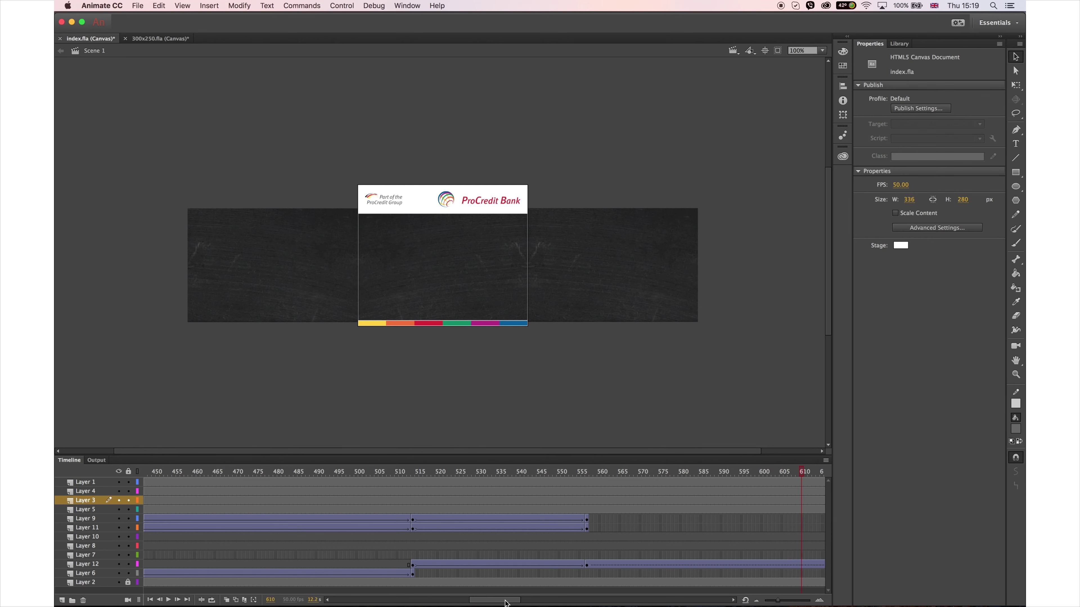
key(F5)
key(F5)
key(F5)
key(F5)
key(F5)
key(F5)
key(F5)
key(F5)
key(F5)
key(F5)
key(F5)
key(F5)
key(F5)
key(F5)
key(F5)
key(F5)
key(F5)
key(F5)
key(F5)
key(F5)
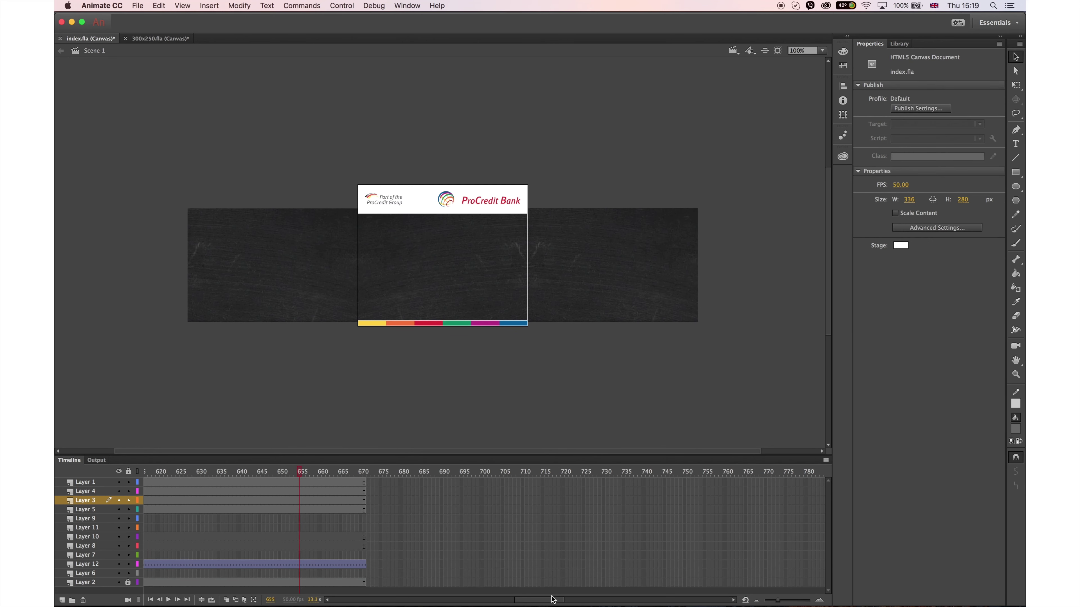
Return the playhead to frame 557 at the end of the exit animation and save the document
drag(549, 602, 504, 603)
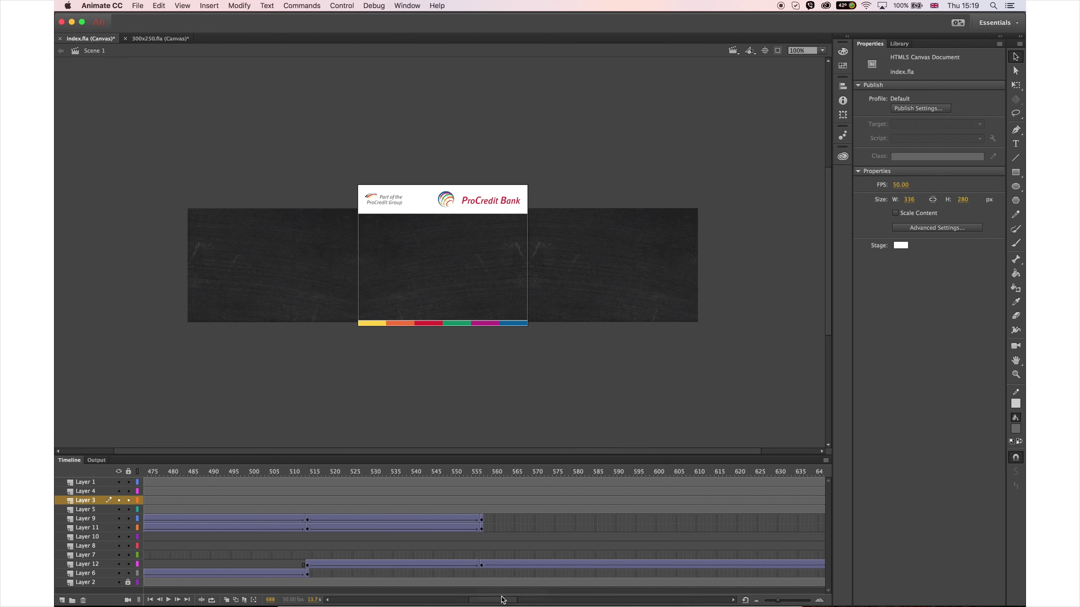
click(451, 477)
drag(450, 477, 486, 499)
key(cmd+s)
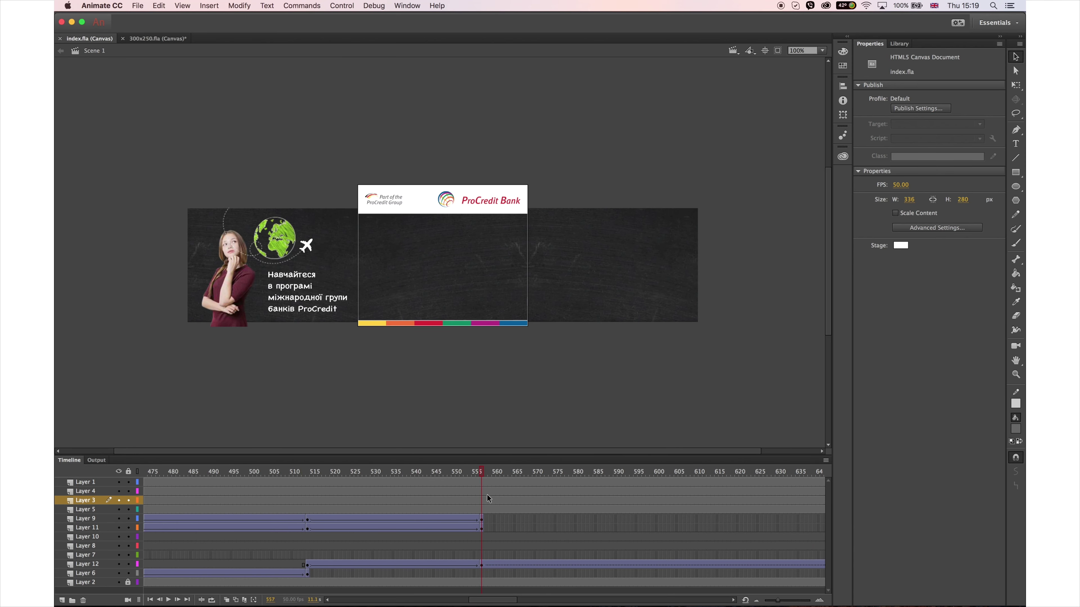
Switch to Photoshop, close 031.psb without saving, check the next scene in storyboard_4.psd, and return to Animate
click(138, 11)
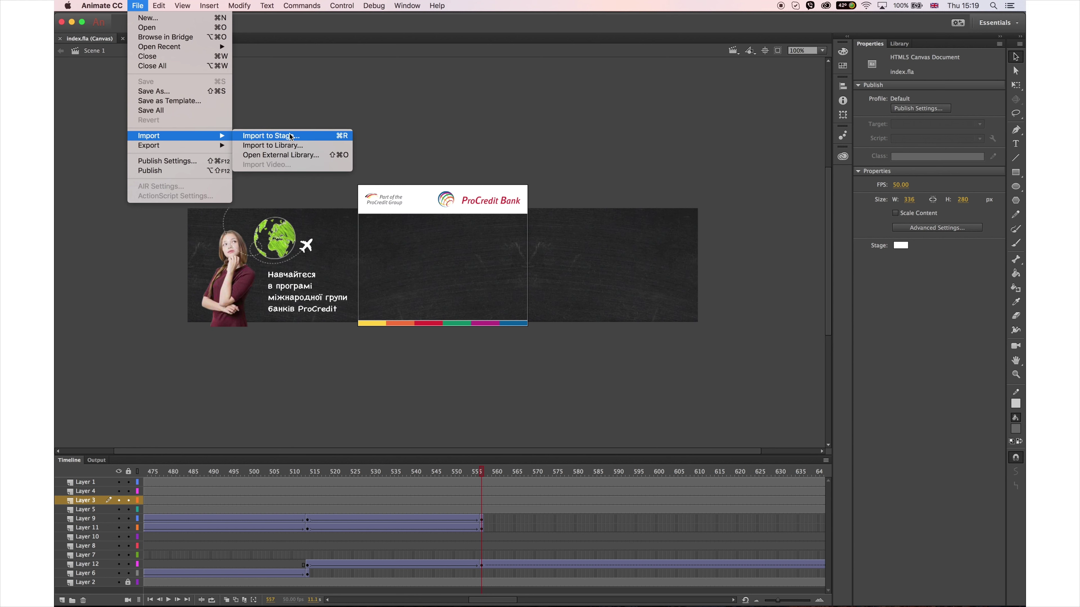
click(341, 27)
key(super+Tab)
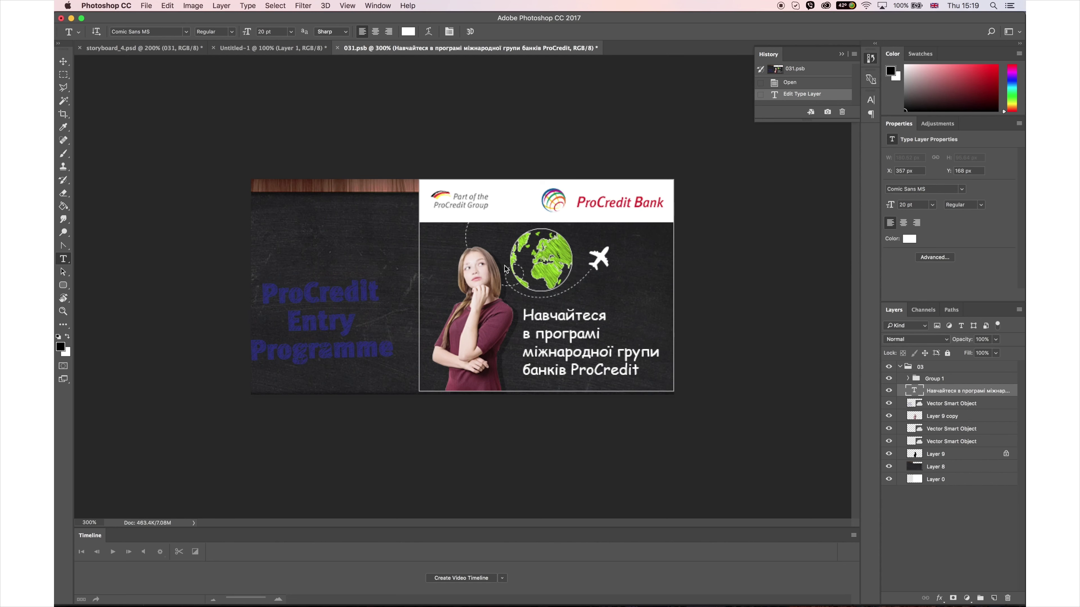
click(337, 47)
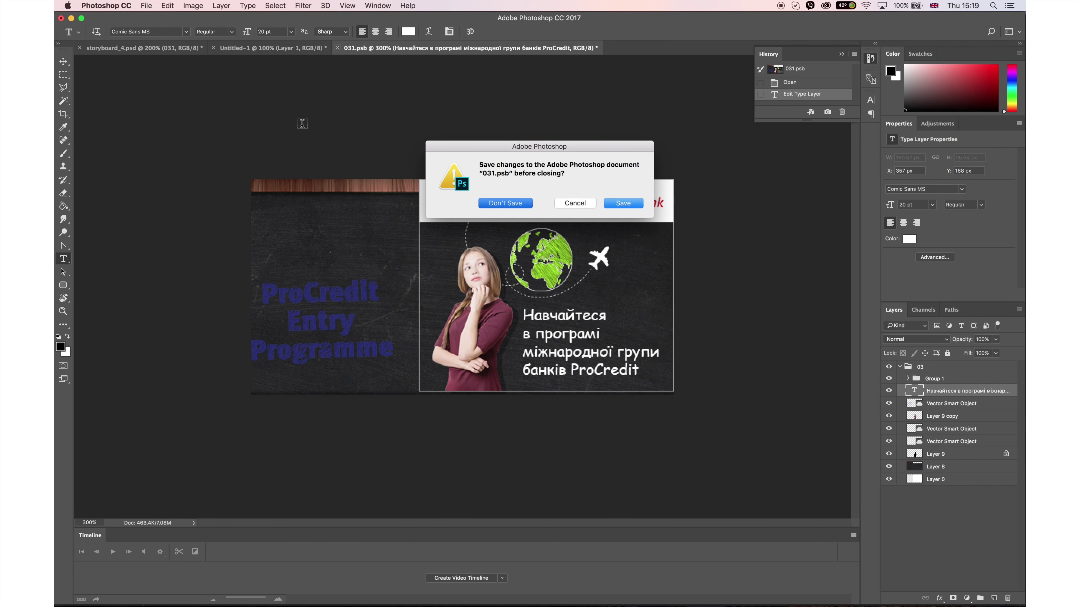
click(518, 210)
scroll(676, 215, right, 5)
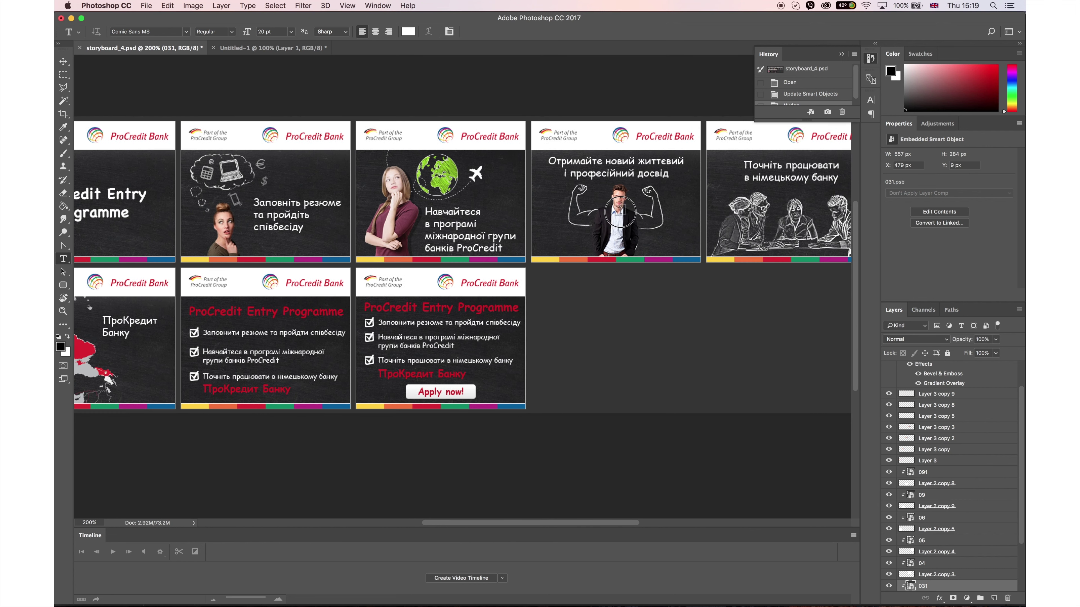
key(super+Tab)
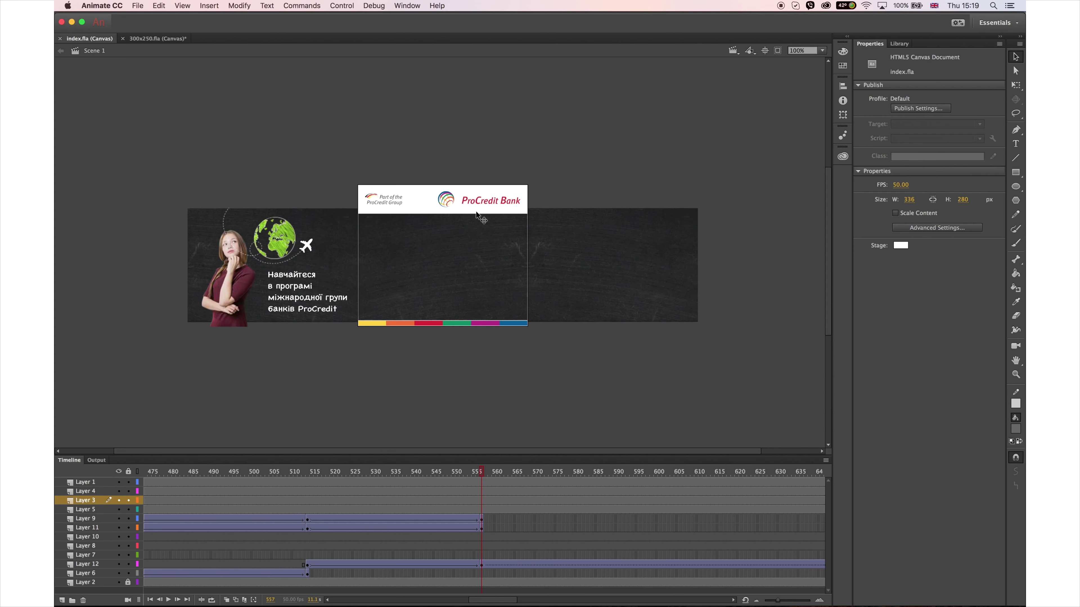
Add a new layer above Layer 9 and give it a blank keyframe at frame 514
click(481, 519)
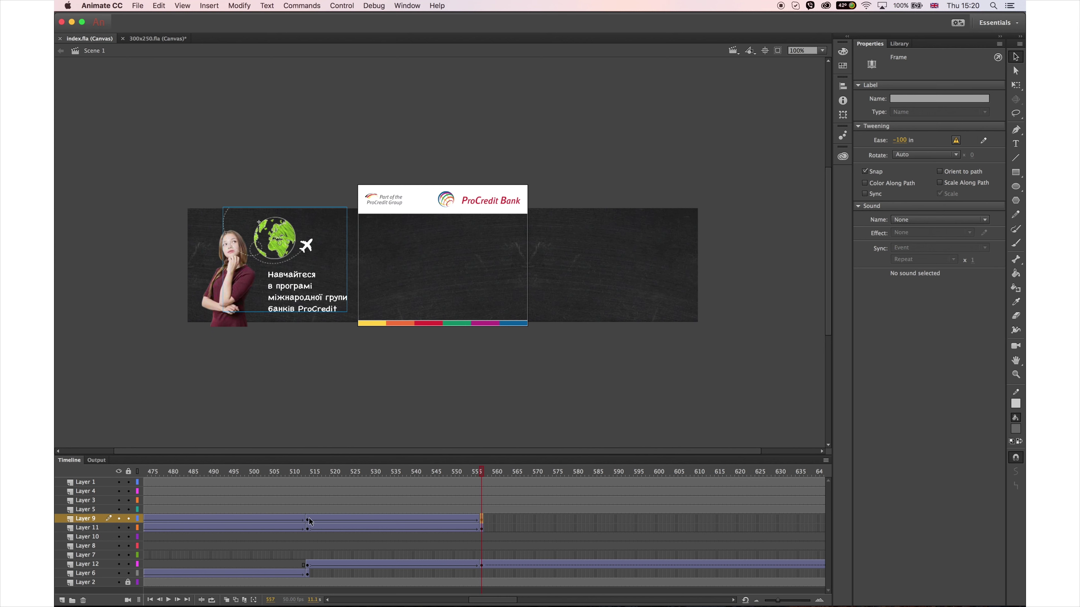
click(309, 520)
click(481, 519)
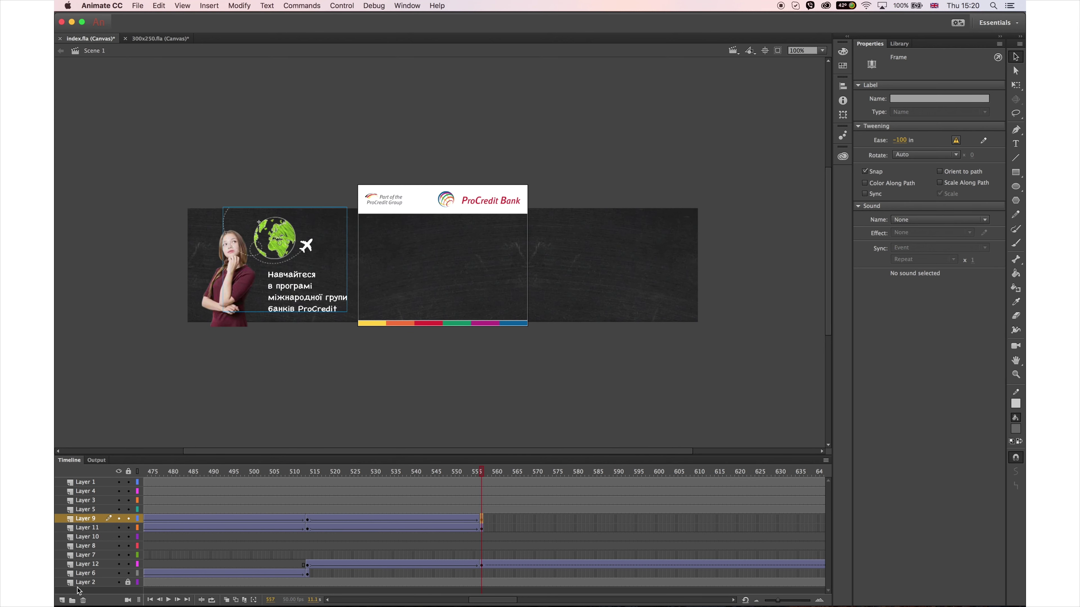
click(62, 600)
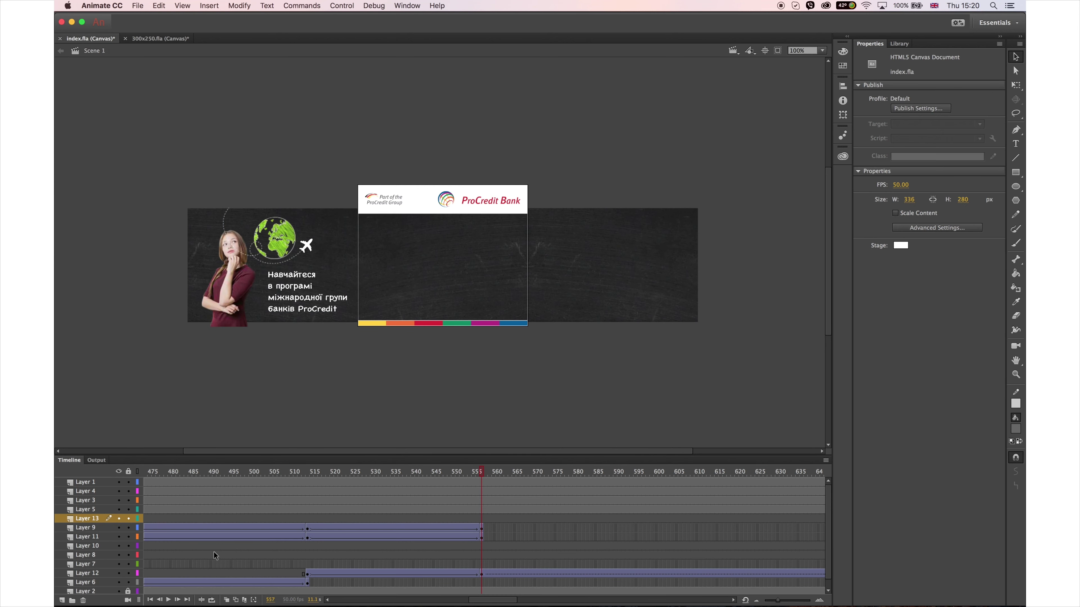
click(308, 519)
Import man_1.png from the tmp folder to the stage in Layer 13 at frame 514
click(138, 6)
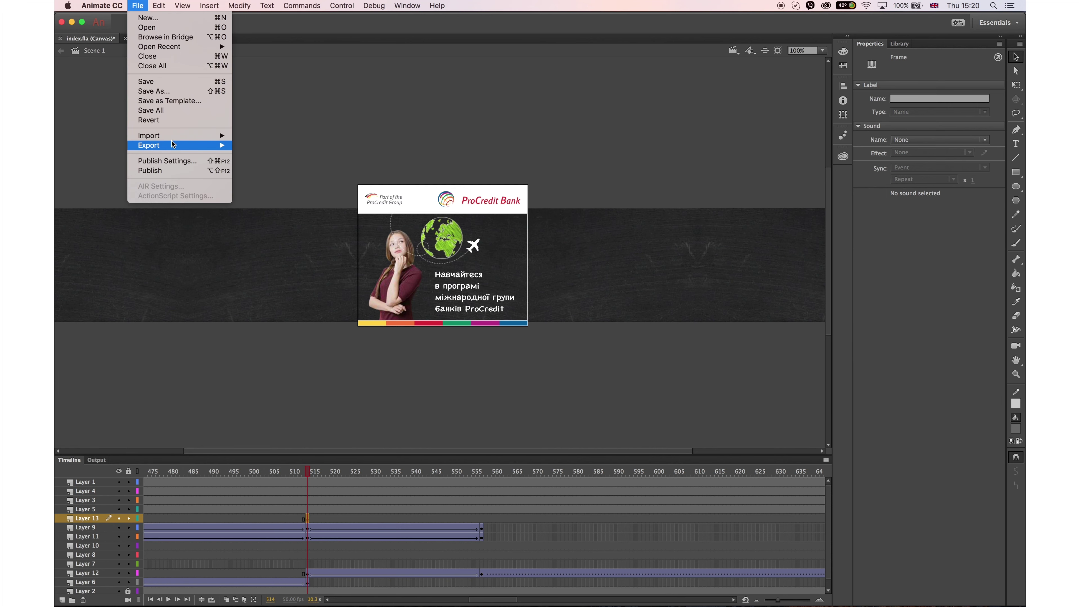
mouse_move(221, 138)
click(255, 136)
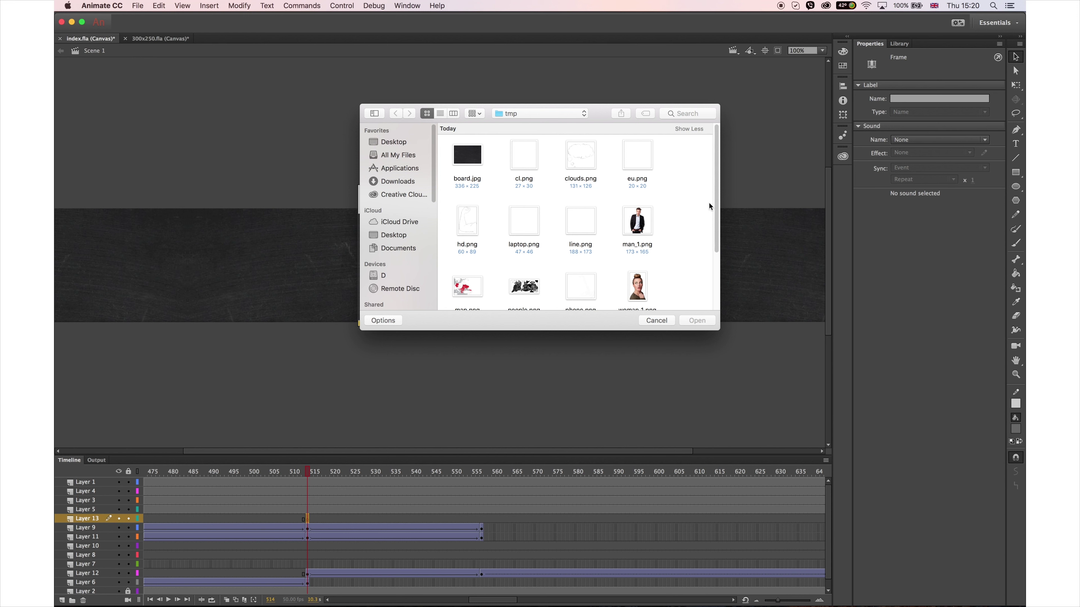
scroll(709, 206, down, 5)
scroll(716, 270, up, 5)
click(637, 221)
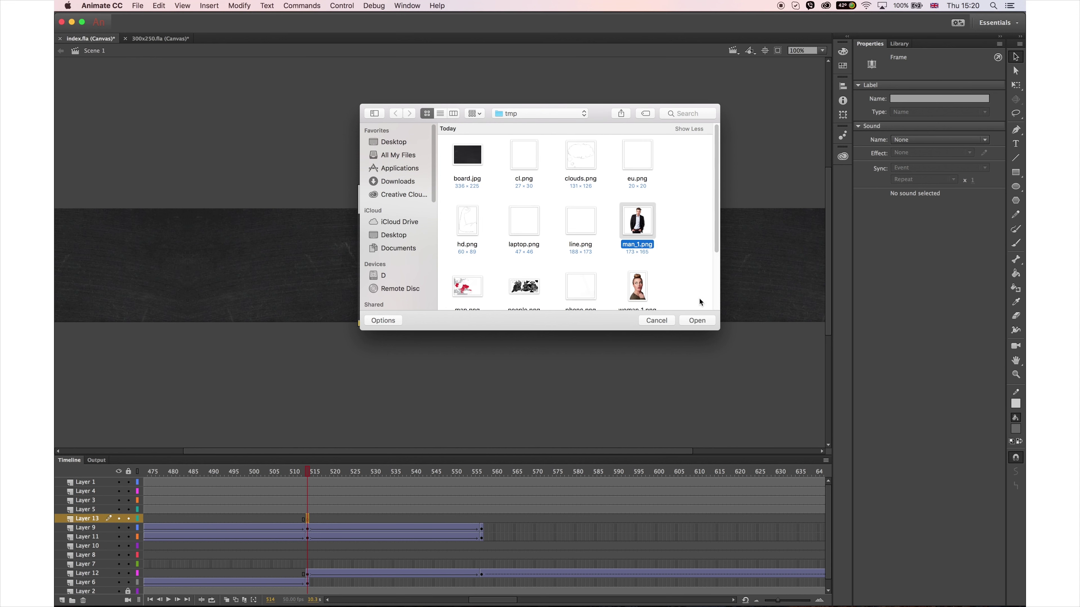
click(695, 321)
Lower the man until his hands sit just above the coloured bottom strip, comparing his placement with the Photoshop storyboard
click(482, 520)
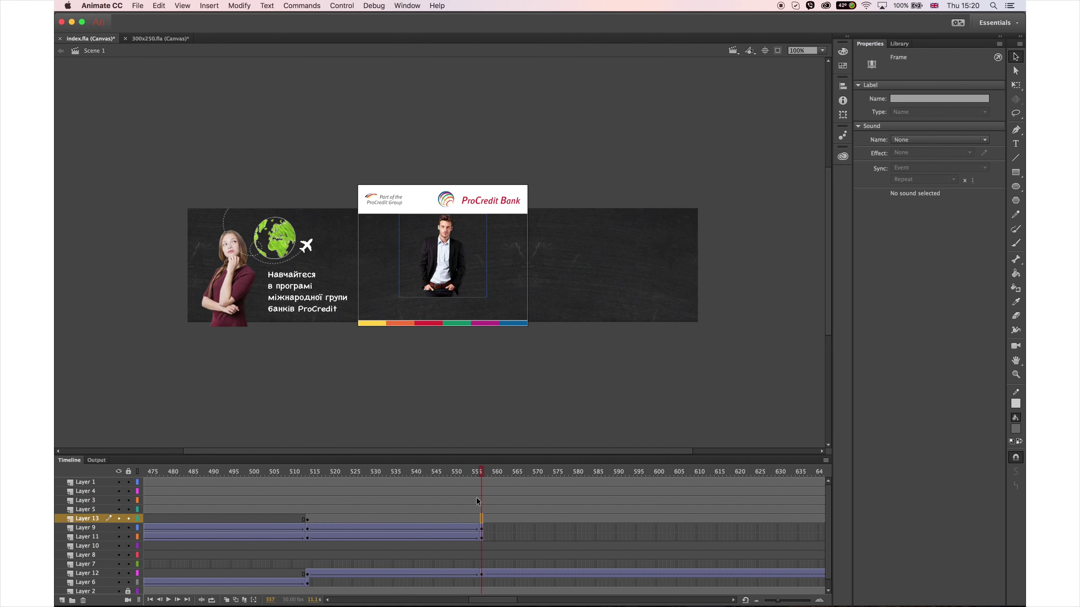
key(super+Tab)
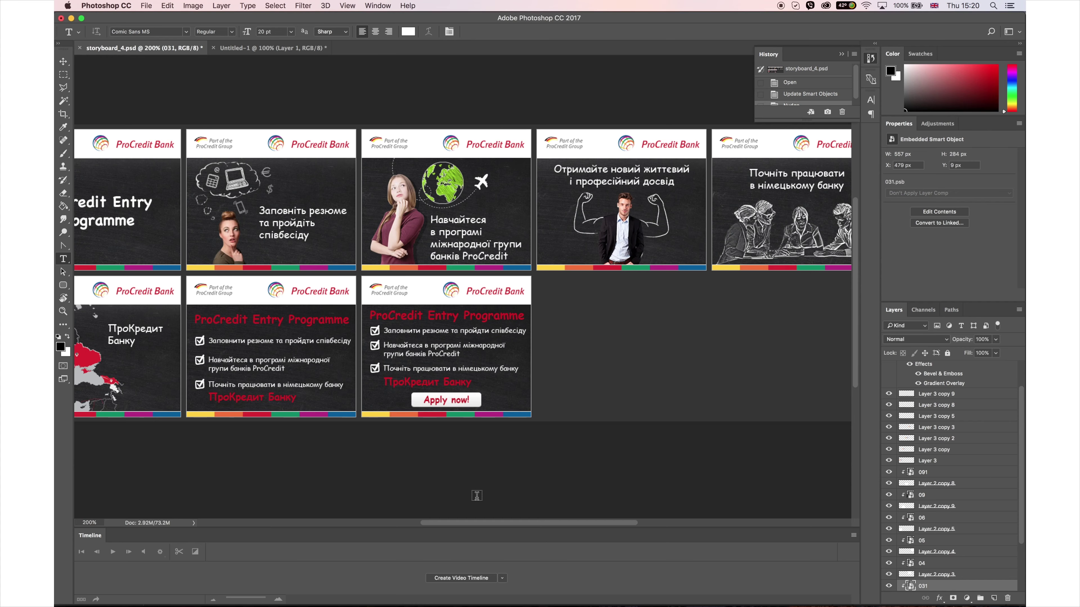
key(super+Tab)
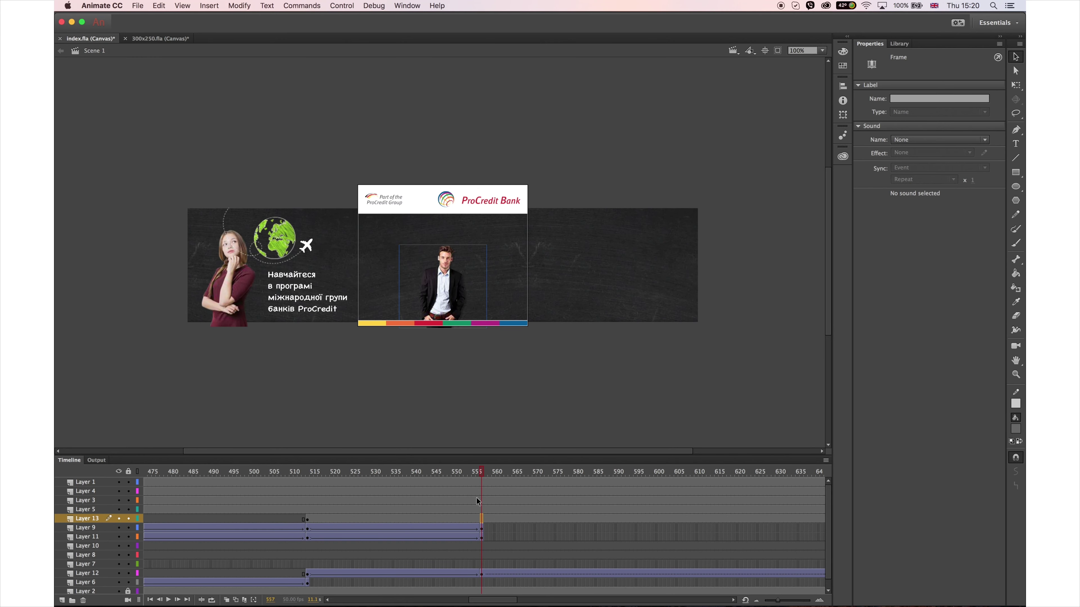
key(super+Tab)
key(super+Tab)
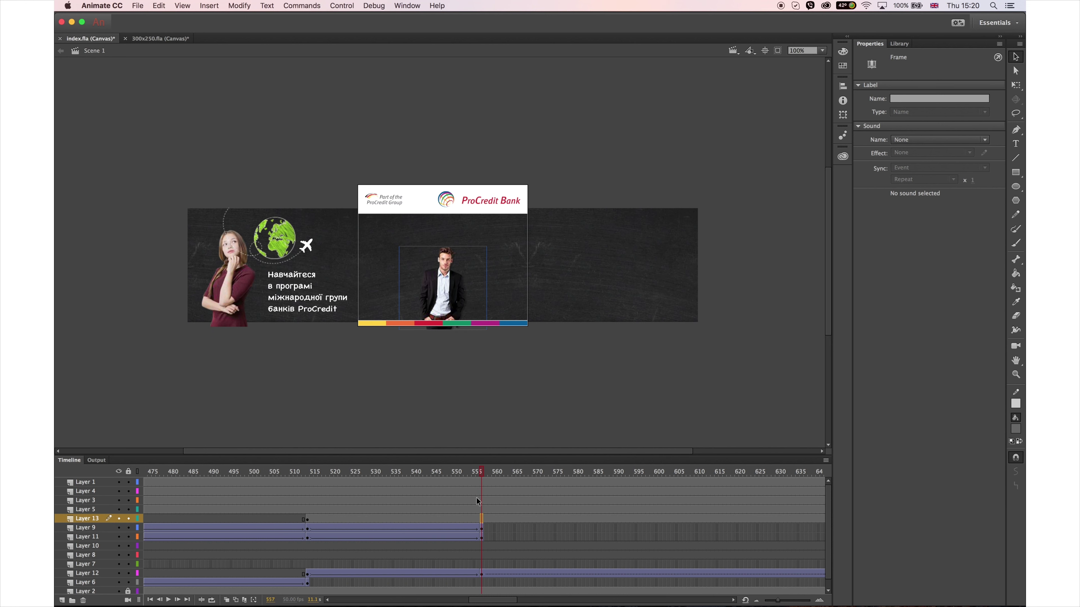
key(Up)
key(Up)
key(Up)
key(Up)
key(Up)
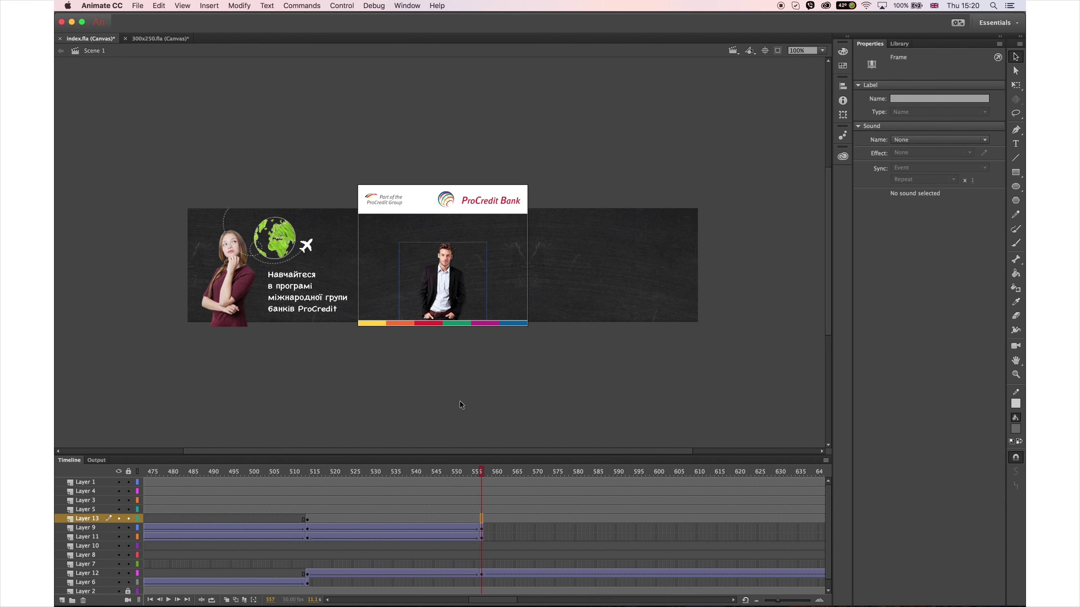
Create a classic tween on Layer 13 with keyframes at frames 514 and 557, and set the ease at frame 557 to -100
right_click(481, 519)
click(517, 356)
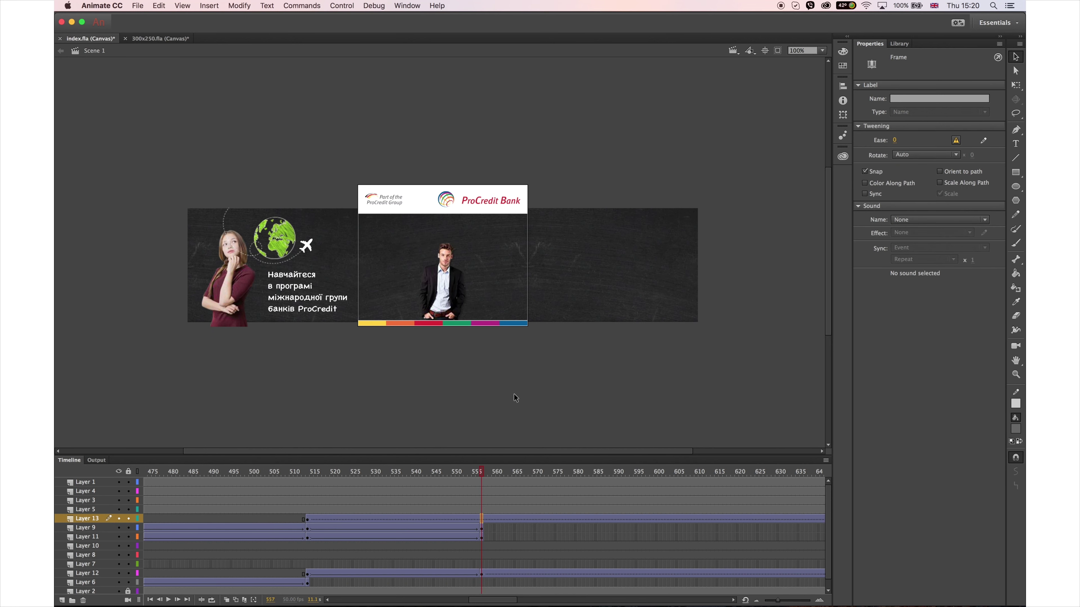
drag(895, 140, 800, 138)
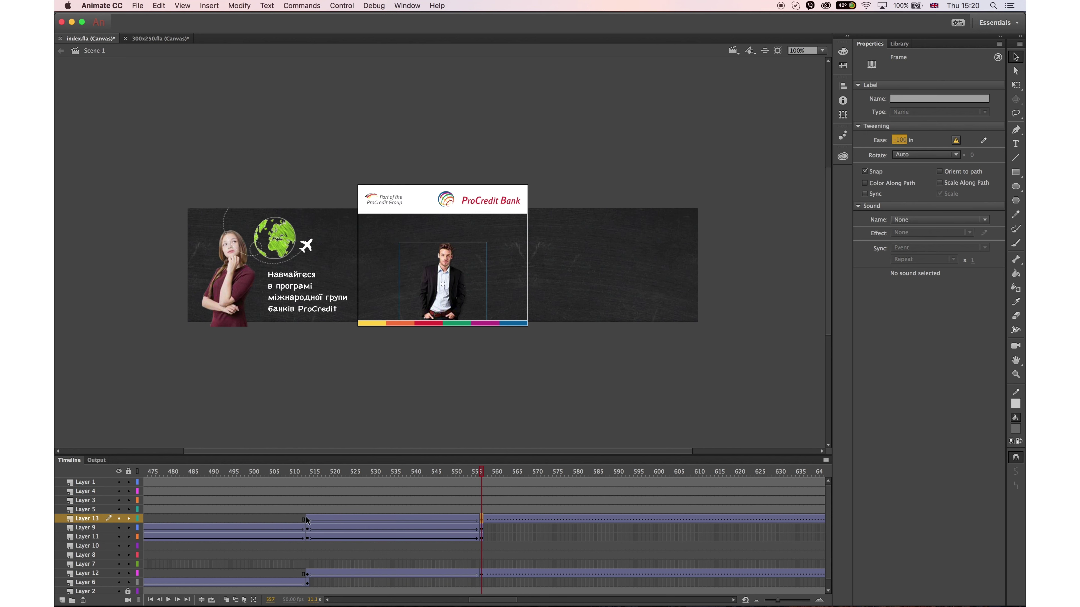
Move the man past the stage's right edge at frame 514, set that tween's ease to 100, and preview his entrance through frame 557
click(307, 472)
click(416, 474)
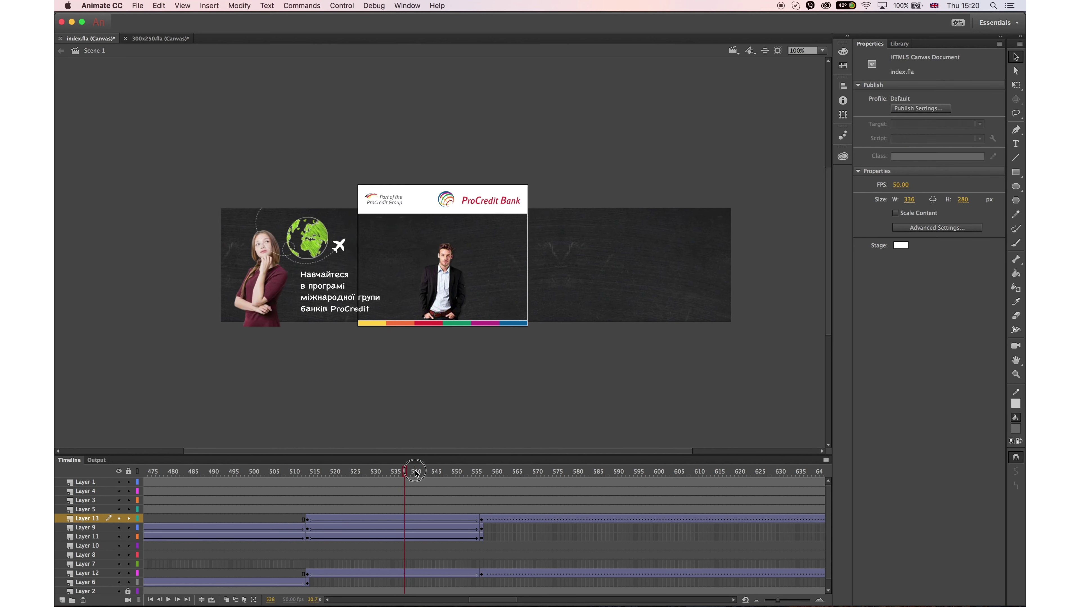
click(474, 472)
click(314, 472)
click(469, 472)
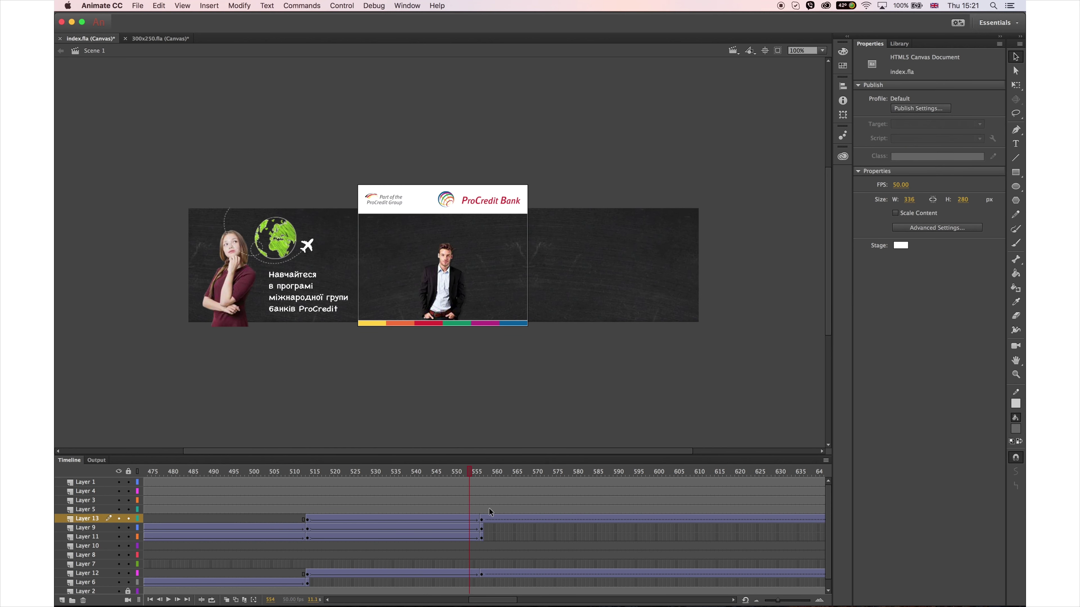
click(315, 521)
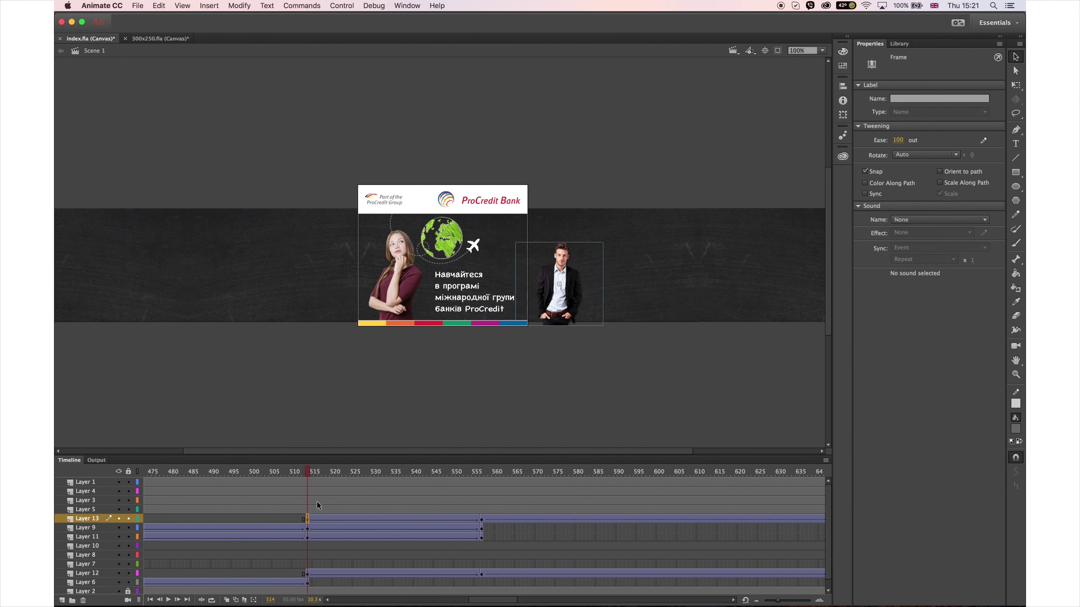
drag(308, 473, 481, 486)
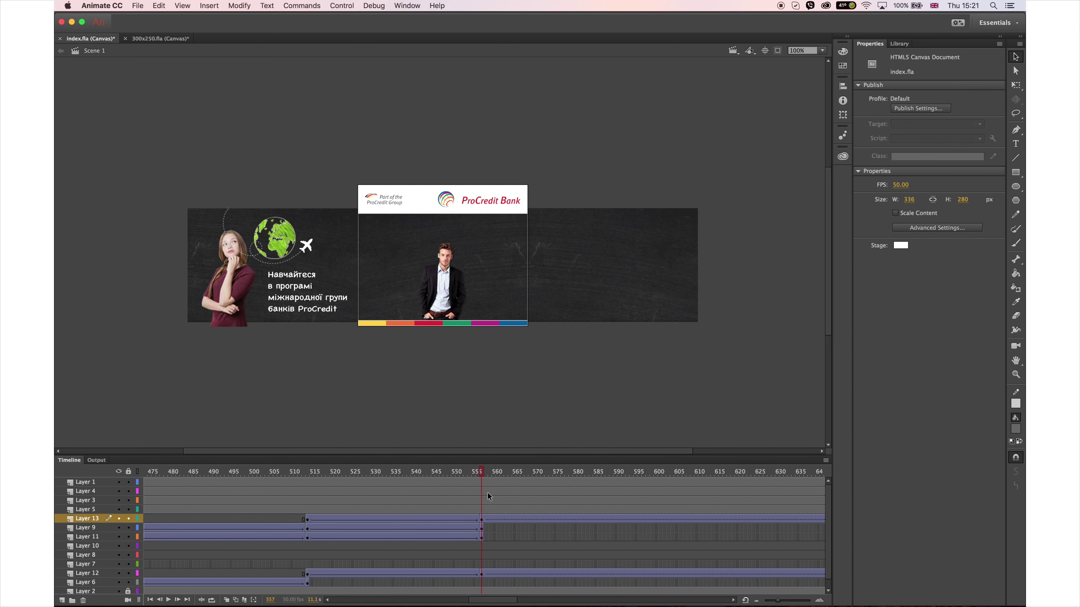
Place Layer 11 above Layer 9, shift the man farther right at frame 514, and preview his entrance again
click(481, 519)
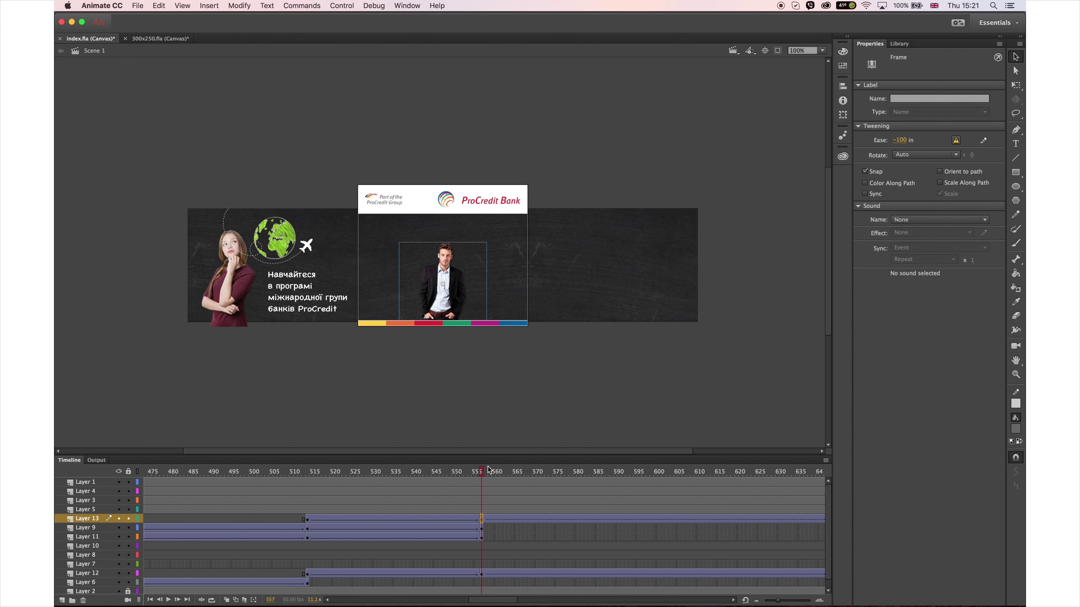
drag(104, 528, 110, 538)
drag(309, 475, 476, 518)
click(481, 518)
click(307, 519)
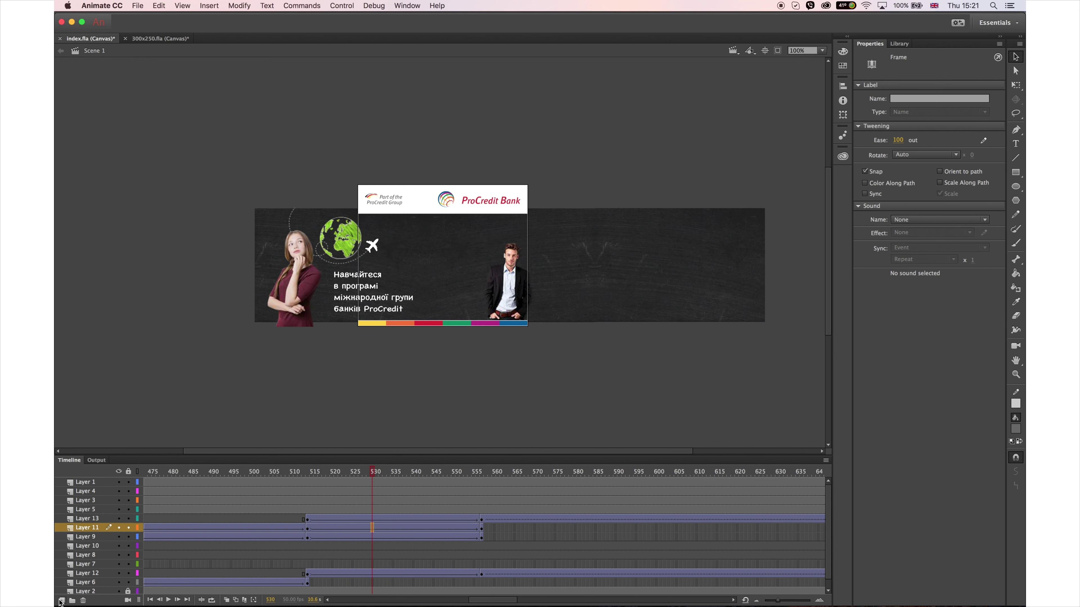
Add a new layer between Layers 13 and 11 with a blank keyframe at frame 514
click(62, 600)
scroll(454, 584, right, 5)
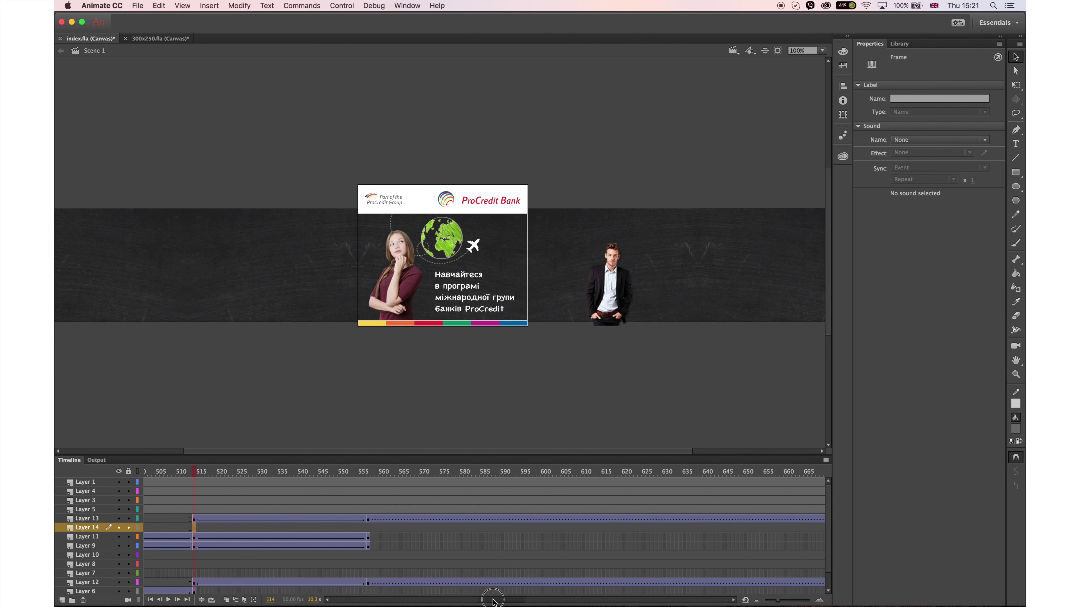
scroll(440, 539, left, 4)
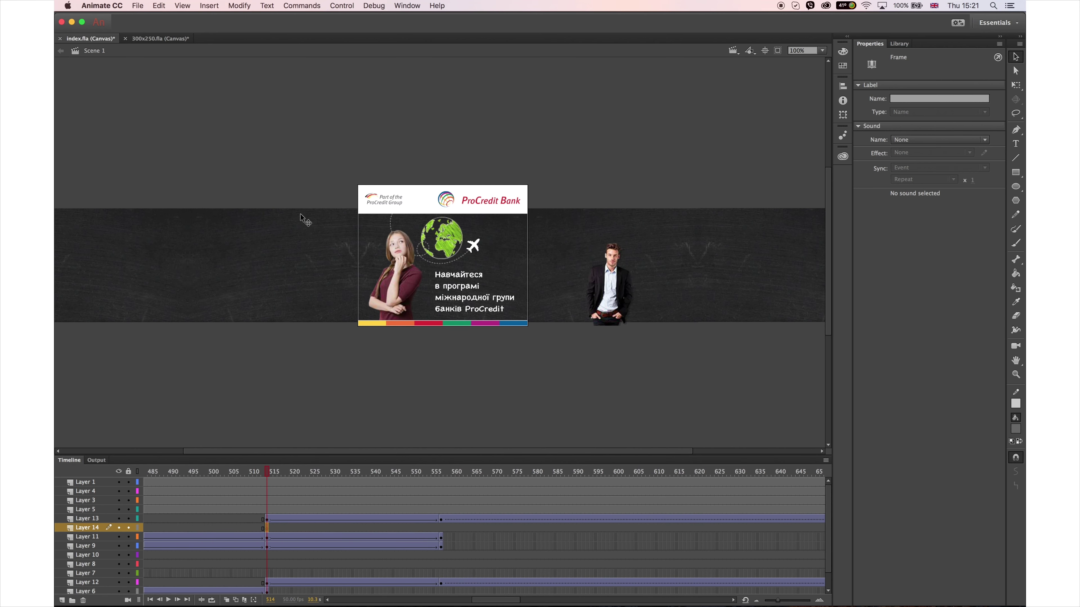
Import hd.png, the chalk-drawn arm, onto the stage in Layer 14 at frame 514
click(138, 6)
mouse_move(174, 136)
click(348, 135)
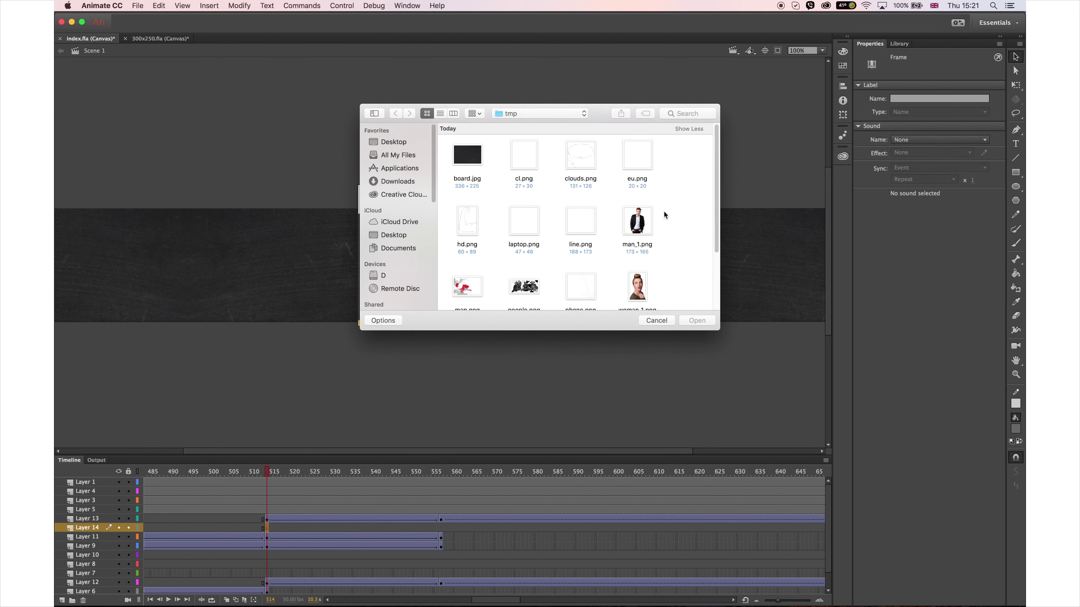
drag(716, 229, 717, 289)
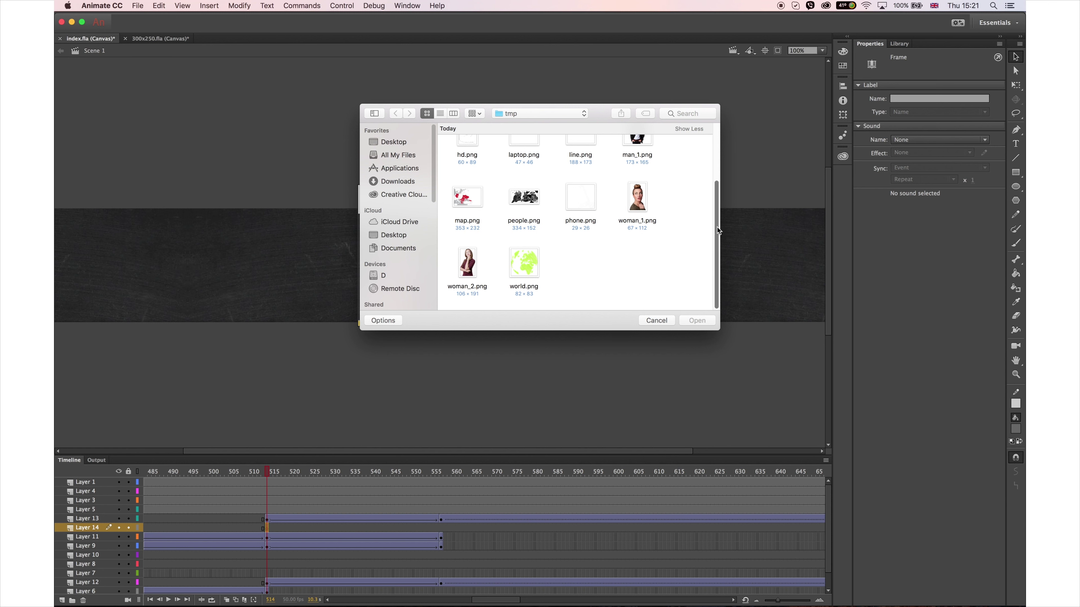
drag(717, 230, 715, 183)
click(472, 211)
click(697, 320)
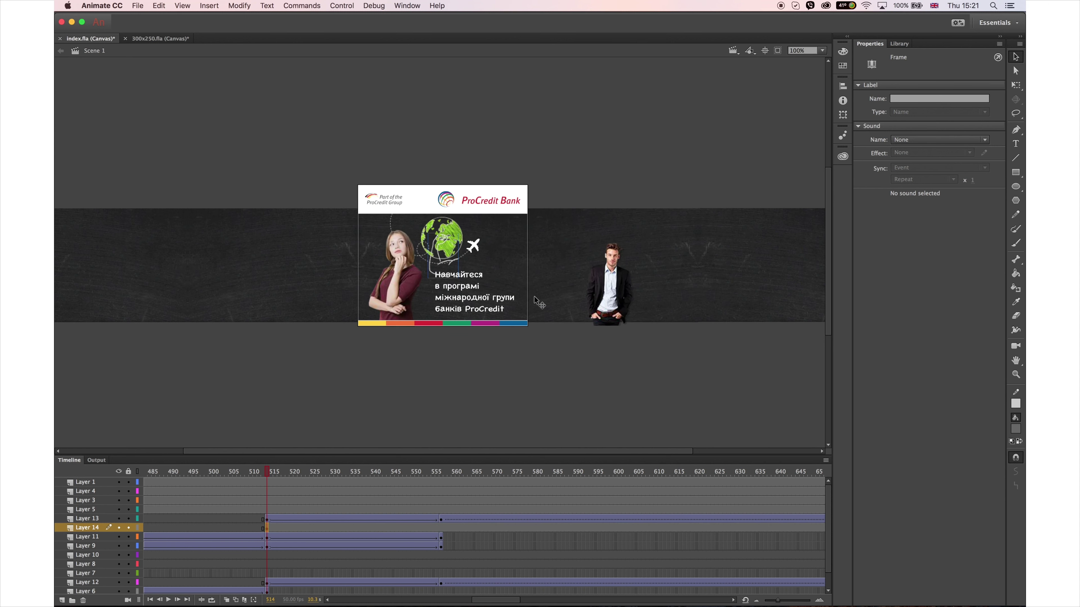
At frame 557, place the arm drawing beside the man at X 70, Y 115 and convert it to a graphic symbol
click(442, 529)
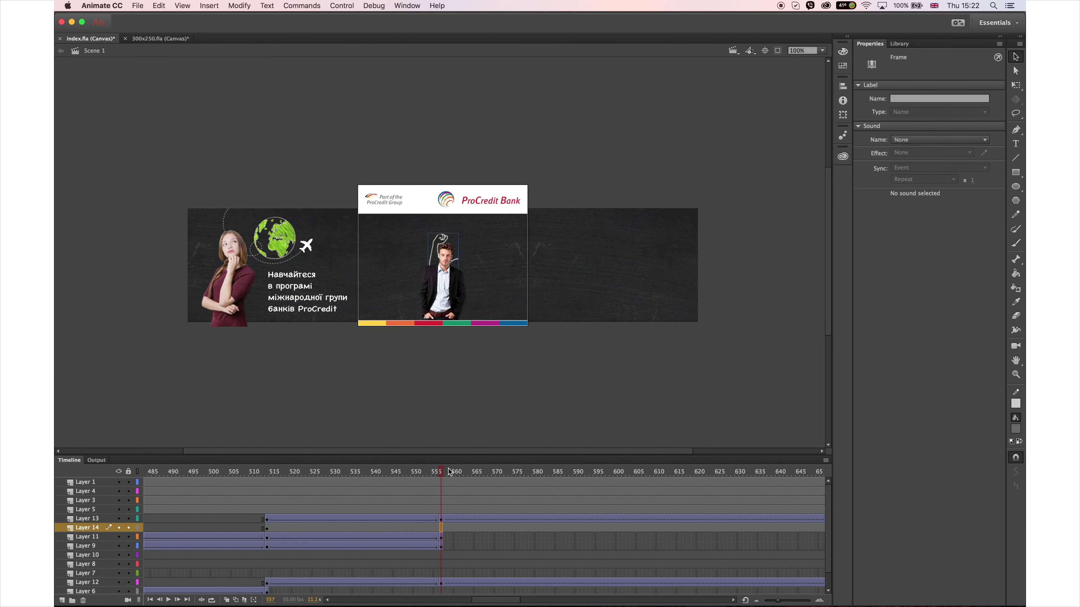
key(shift+Down)
key(Down)
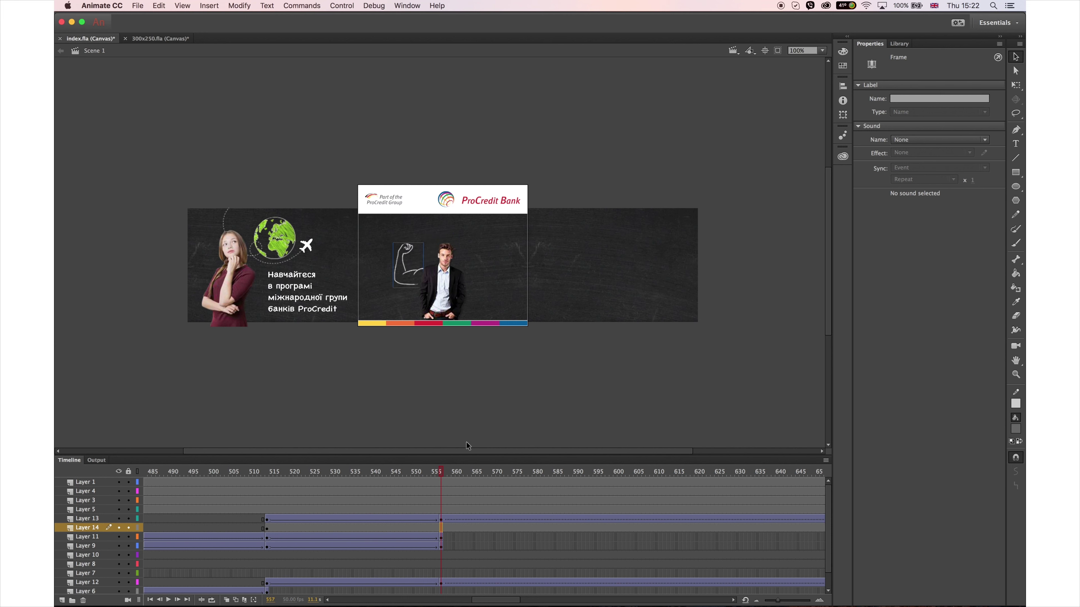
key(F8)
click(127, 98)
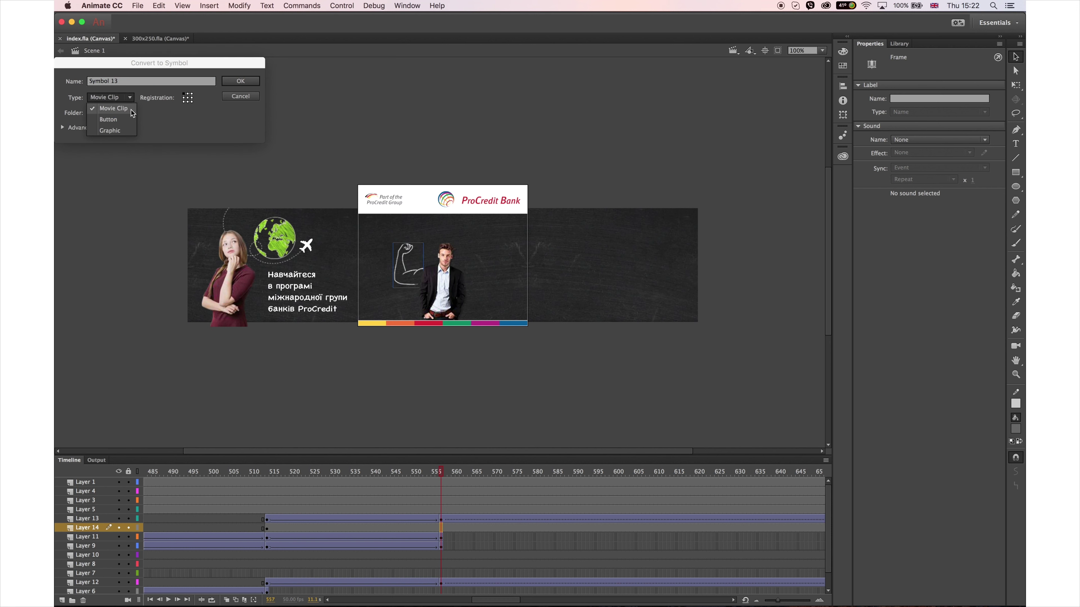
click(122, 129)
click(240, 82)
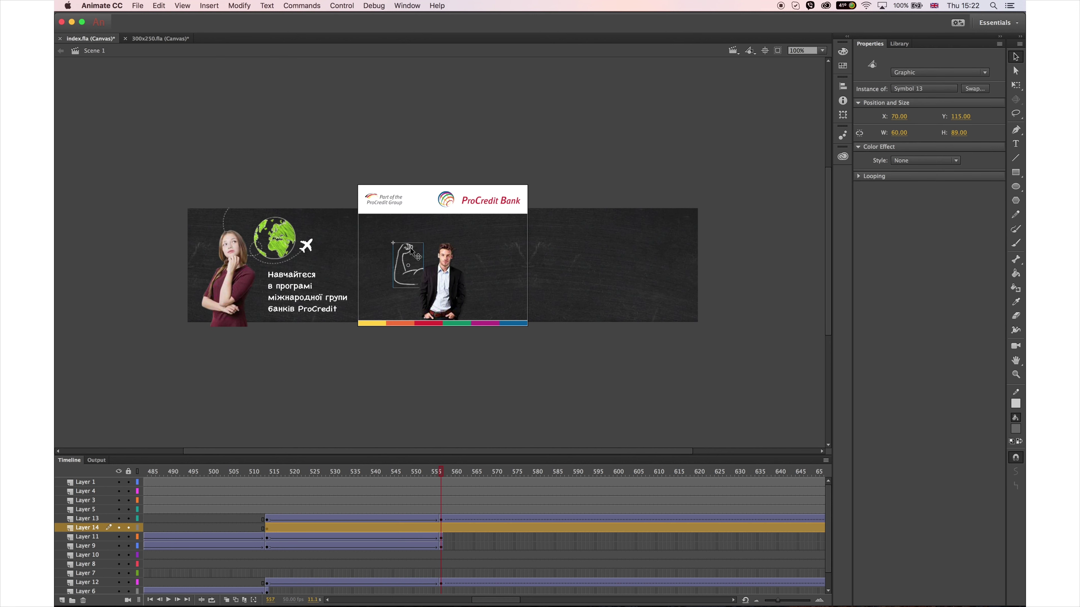
Open the arm symbol for editing and extend its layer to frame 42
double_click(410, 249)
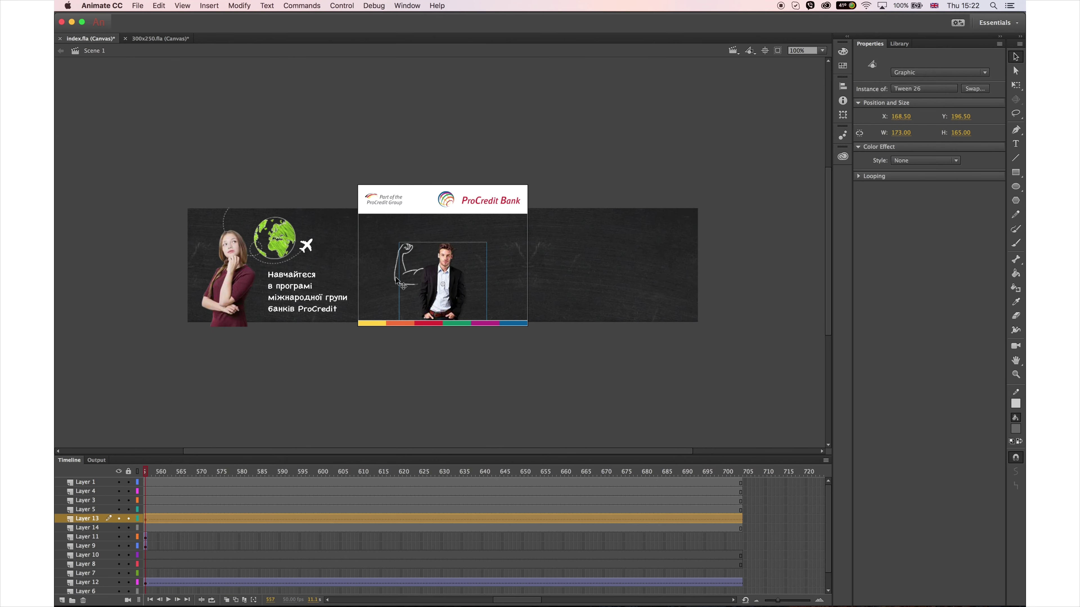
click(311, 483)
key(F5)
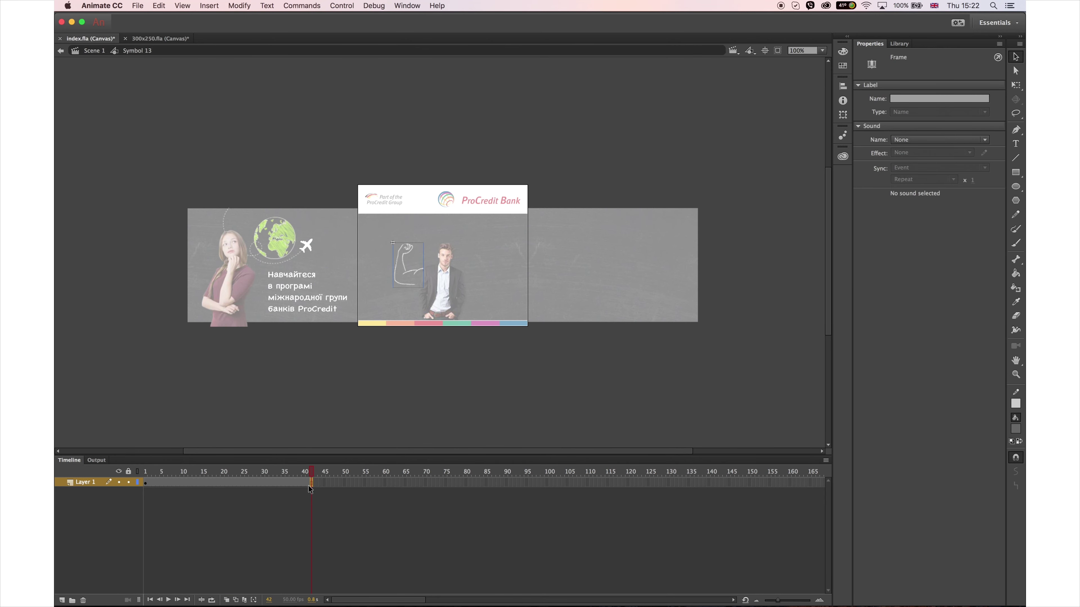
Add a layer inside the arm symbol, paste a copy of the arm in place and flip it horizontally
click(63, 601)
right_click(415, 381)
click(444, 427)
click(238, 5)
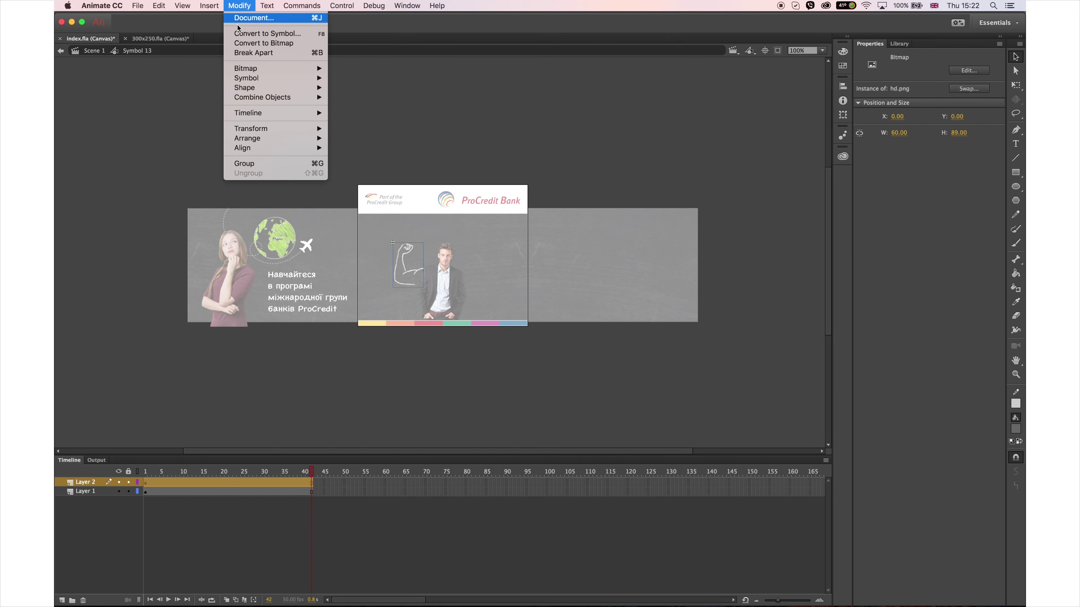
mouse_move(251, 128)
click(374, 234)
Try moving the mirrored arm to the man's other side, at X 130, Y 4
key(shift+Right)
key(shift+Right)
key(shift+Right)
key(shift+Right)
key(shift+Right)
key(shift+Right)
key(shift+Right)
key(shift+Right)
key(shift+Right)
key(shift+Right)
key(shift+Right)
key(shift+Right)
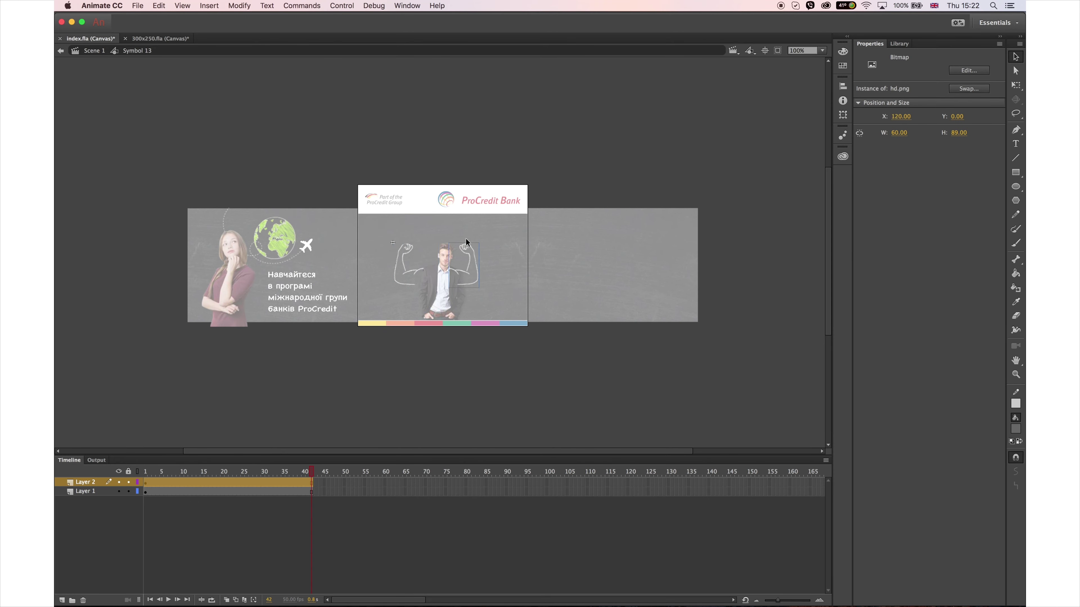
key(shift+Right)
key(Down)
key(Down)
key(Down)
key(Down)
key(q)
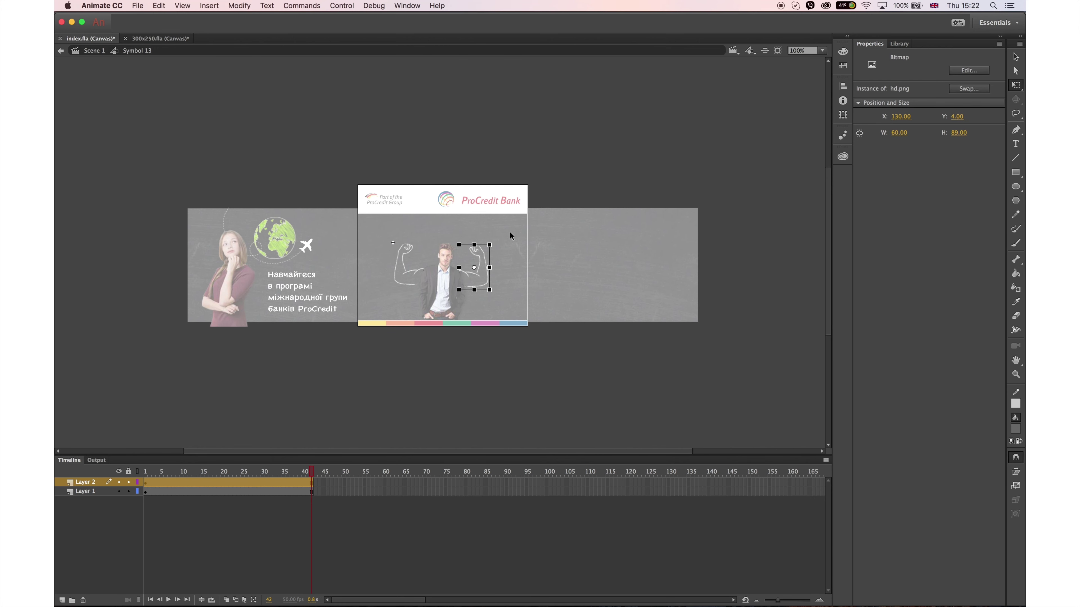
Undo the mirrored arm's moves, flip and paste inside the arm symbol
key(super+z)
key(super+z)
key(super+z)
key(super+z)
key(super+z)
key(super+z)
key(super+z)
key(super+z)
key(super+z)
key(super+z)
key(super+z)
key(super+z)
key(super+z)
key(super+z)
key(super+z)
key(super+z)
key(super+z)
key(super+z)
key(super+z)
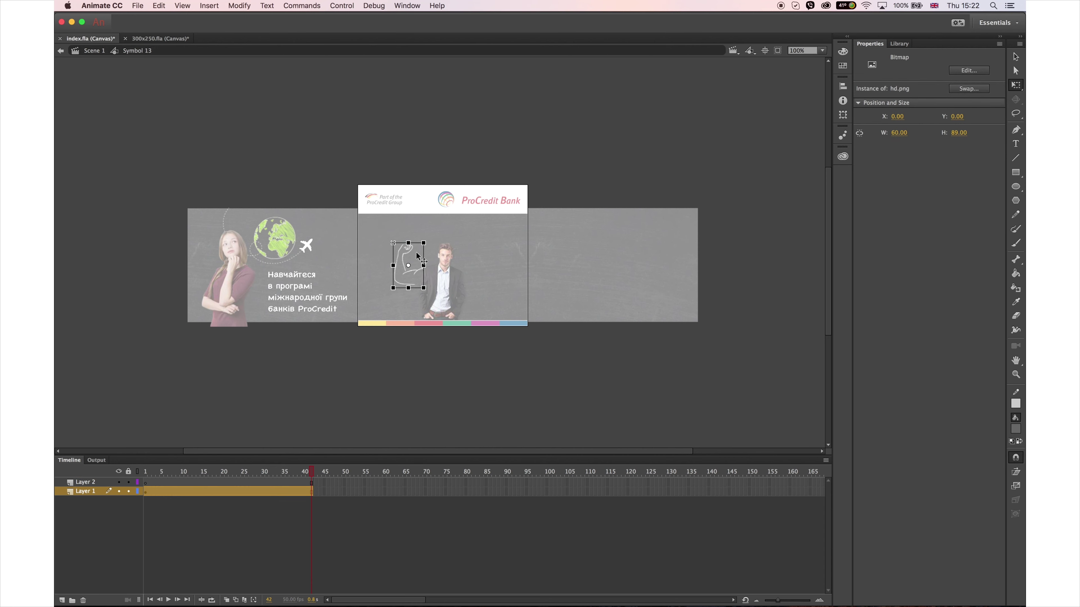
Create a classic tween on the arm's Layer 1 with keyframes at frames 22 and 42
key(v)
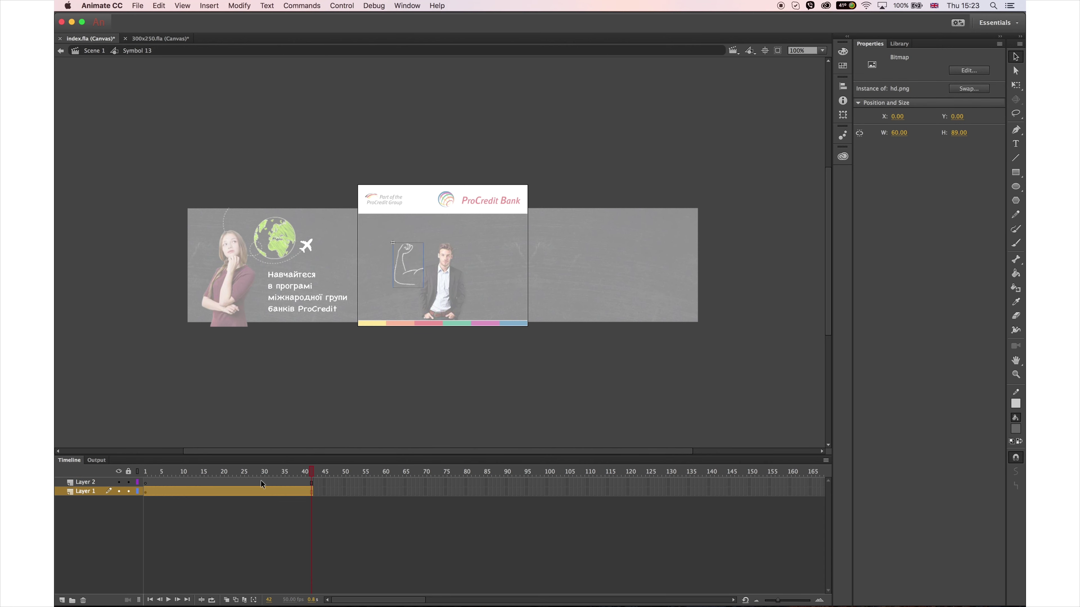
right_click(272, 492)
click(330, 357)
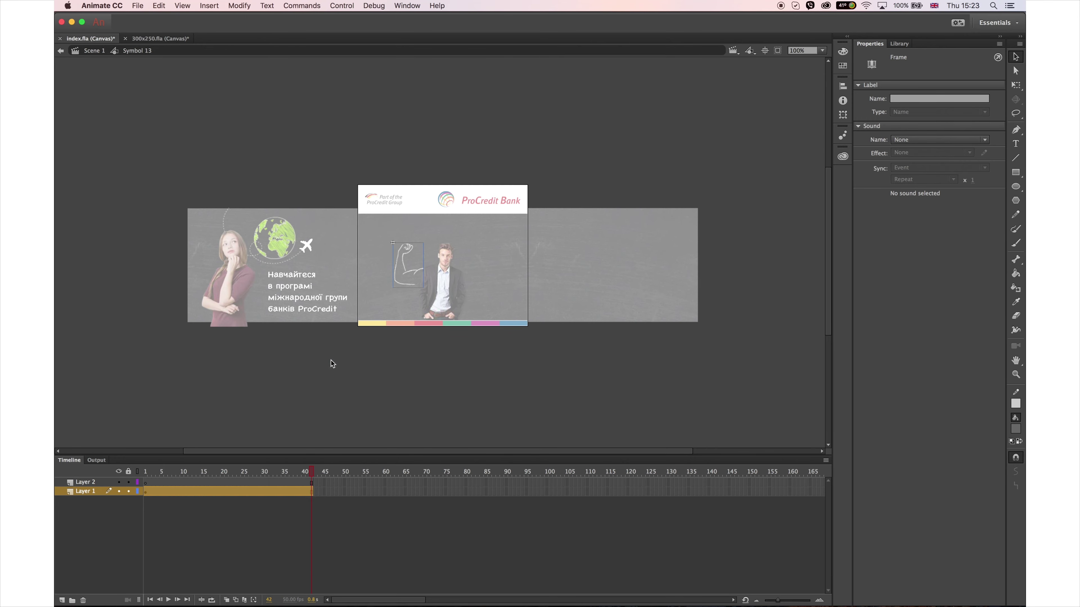
click(312, 492)
click(230, 492)
key(F6)
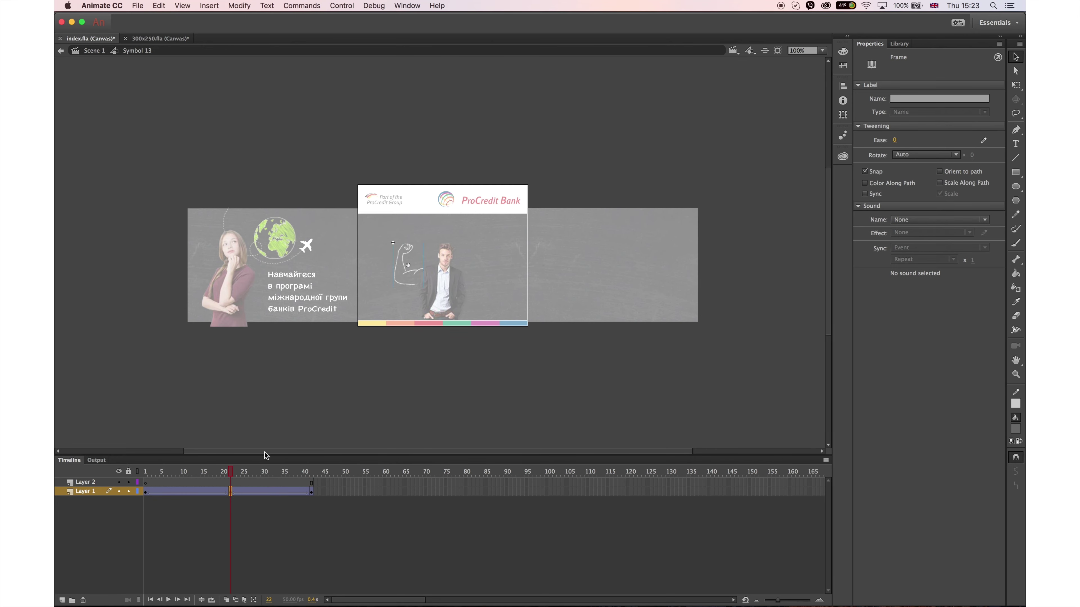
Move the arm's transformation point to its shoulder end at frame 22 and paste that keyframe over frames 1 and 42
click(1016, 85)
drag(408, 265, 423, 279)
right_click(230, 492)
click(255, 472)
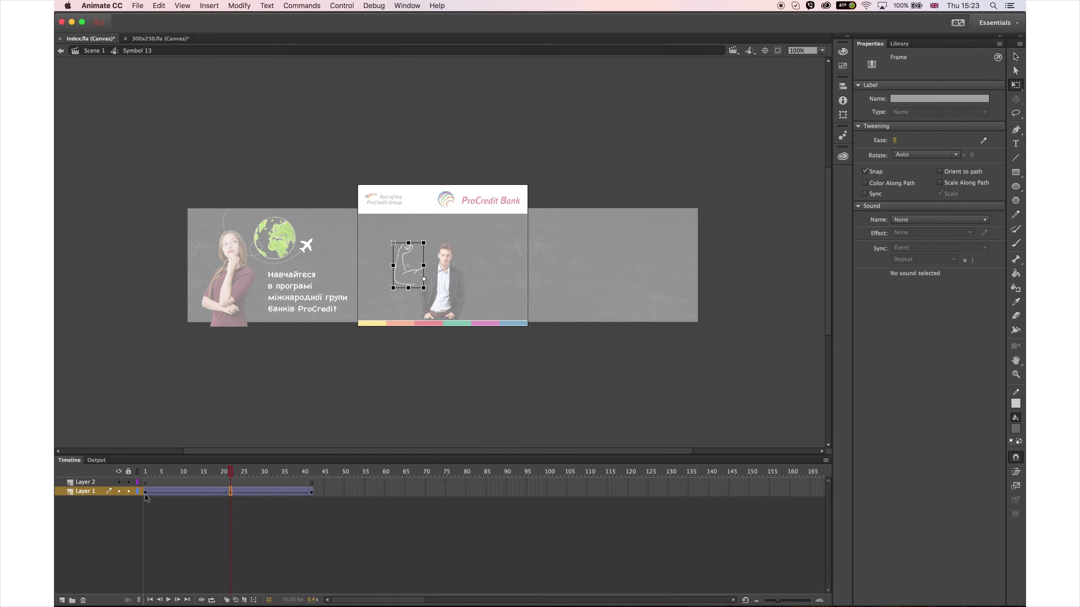
right_click(146, 492)
click(171, 481)
right_click(313, 495)
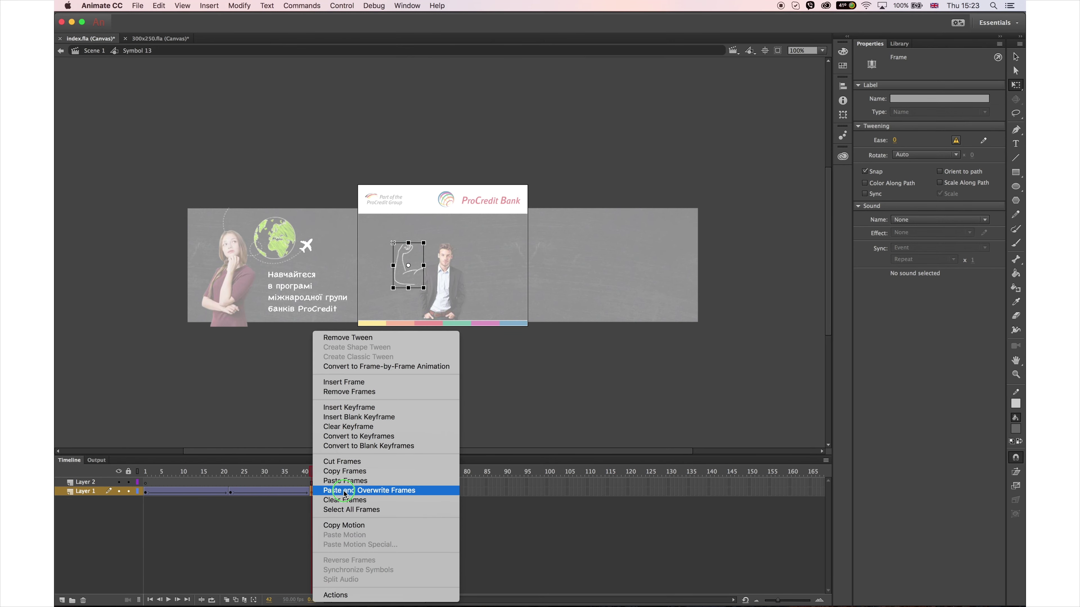
click(346, 482)
Insert one extra frame into each half of the arm's tween
click(284, 472)
key(F5)
click(224, 472)
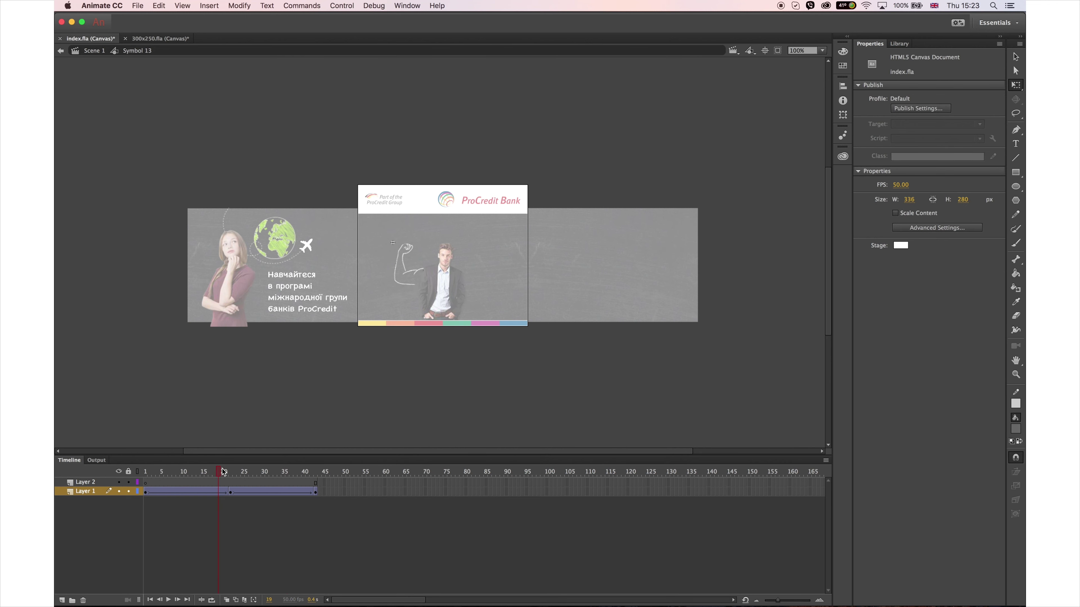
key(F5)
Rotate the arm clockwise about its shoulder pivot at frame 23, preview the motion and return to Scene 1
click(235, 492)
key(v)
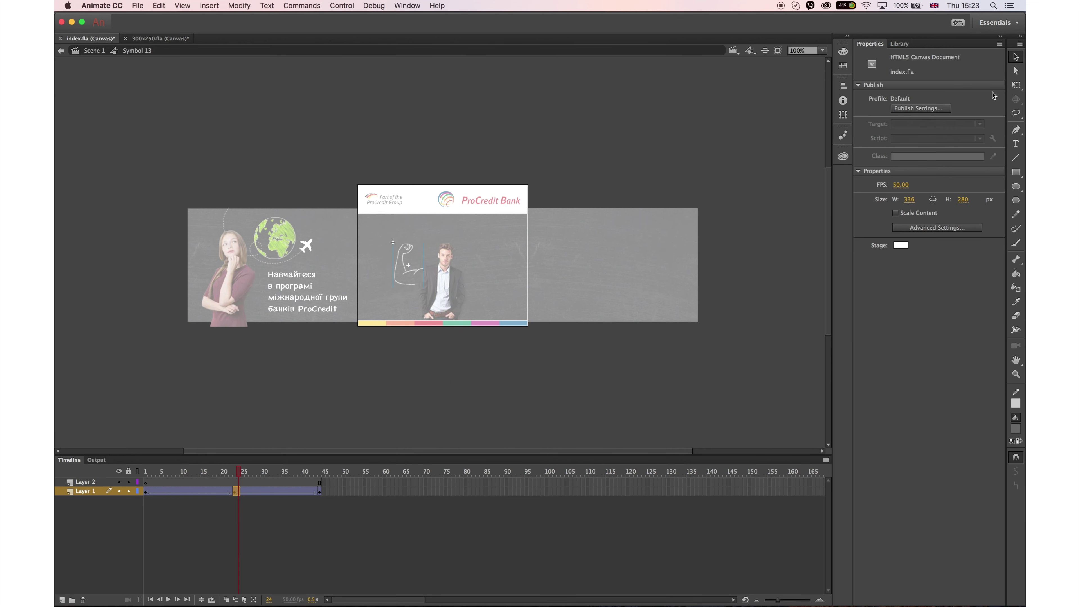
click(235, 494)
key(q)
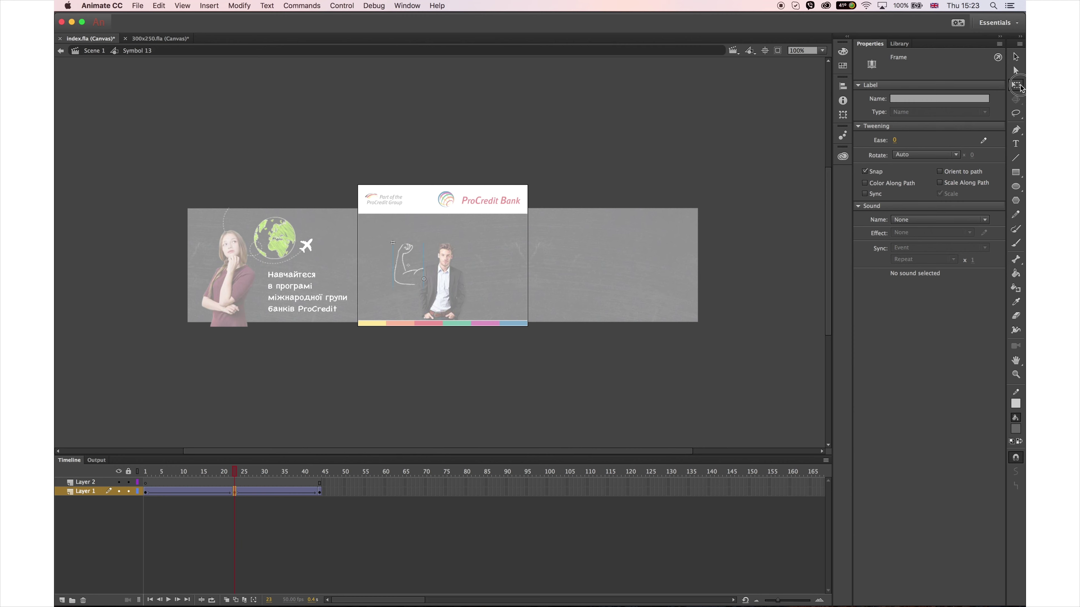
click(421, 245)
drag(431, 245, 442, 221)
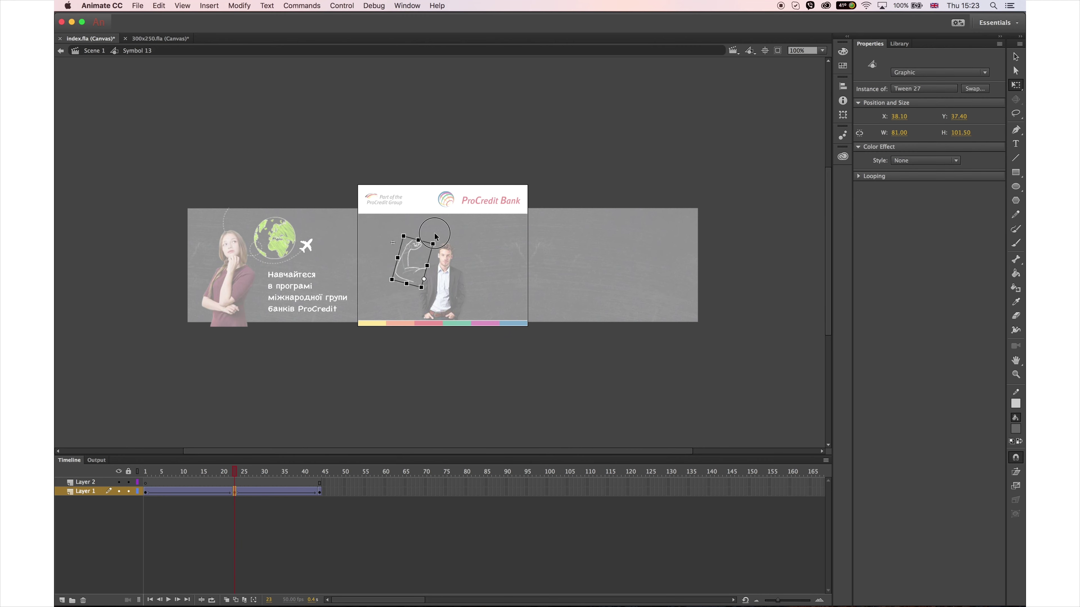
click(158, 480)
mouse_move(158, 480)
mouse_down()
mouse_move(237, 473)
mouse_move(140, 480)
mouse_up()
double_click(414, 384)
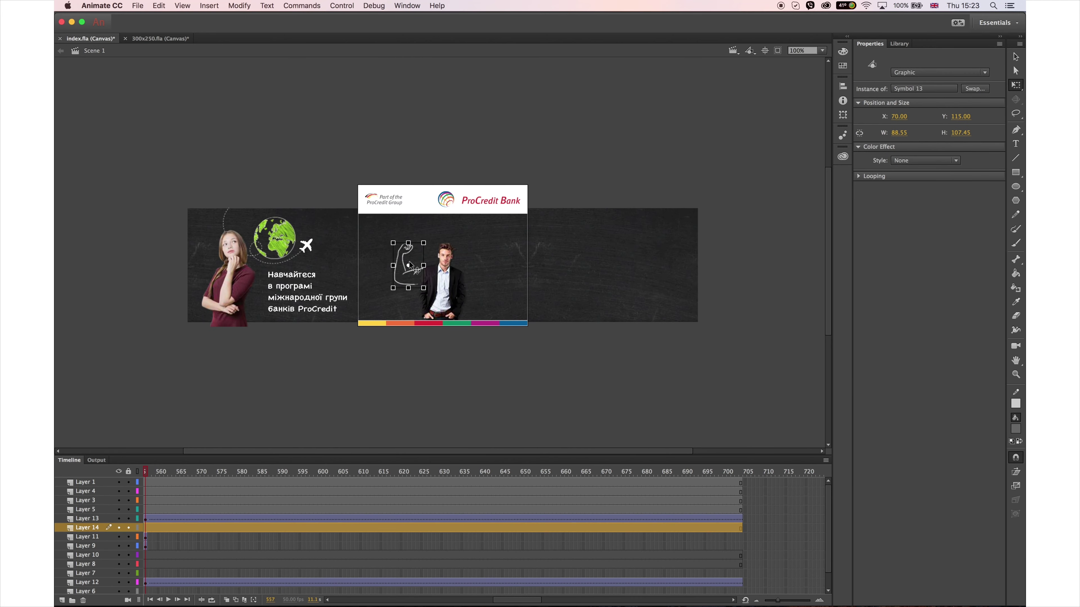
Wrap the animated arm in another graphic symbol, Symbol 14, and open it for editing
key(F8)
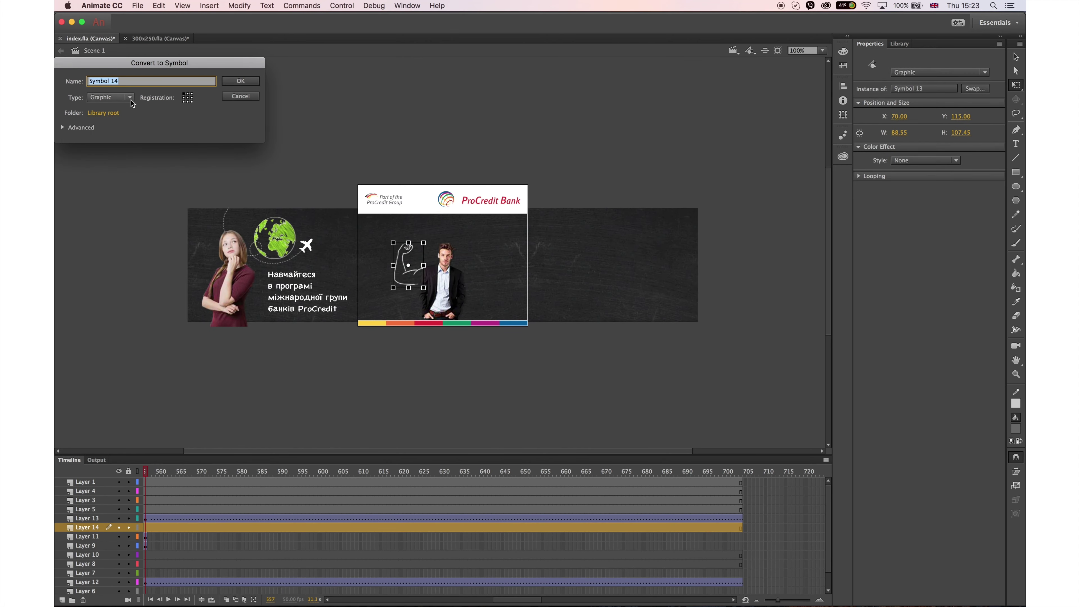
click(241, 80)
double_click(407, 275)
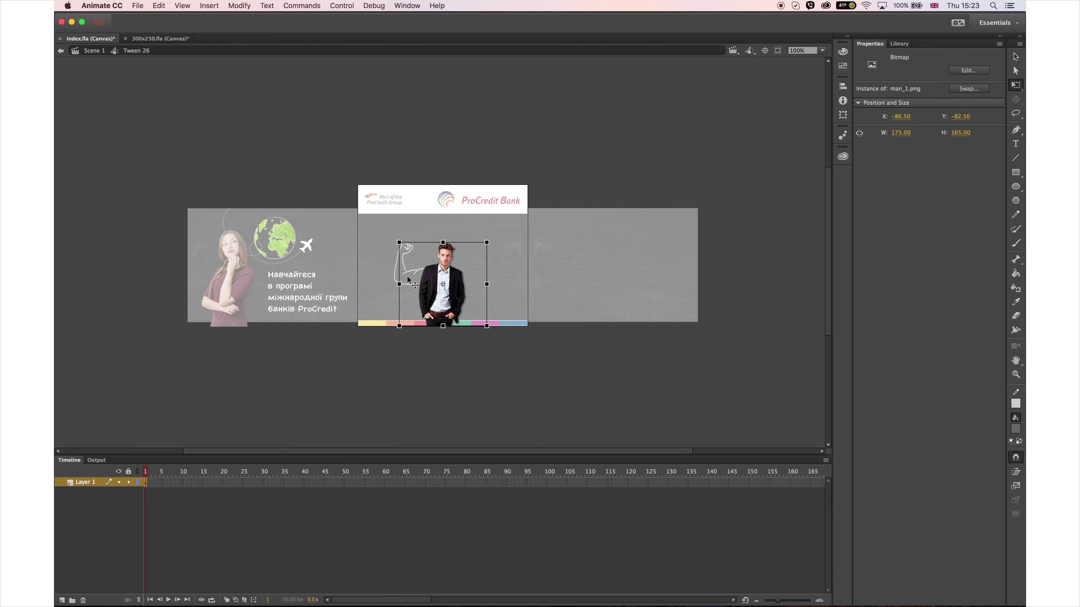
double_click(374, 152)
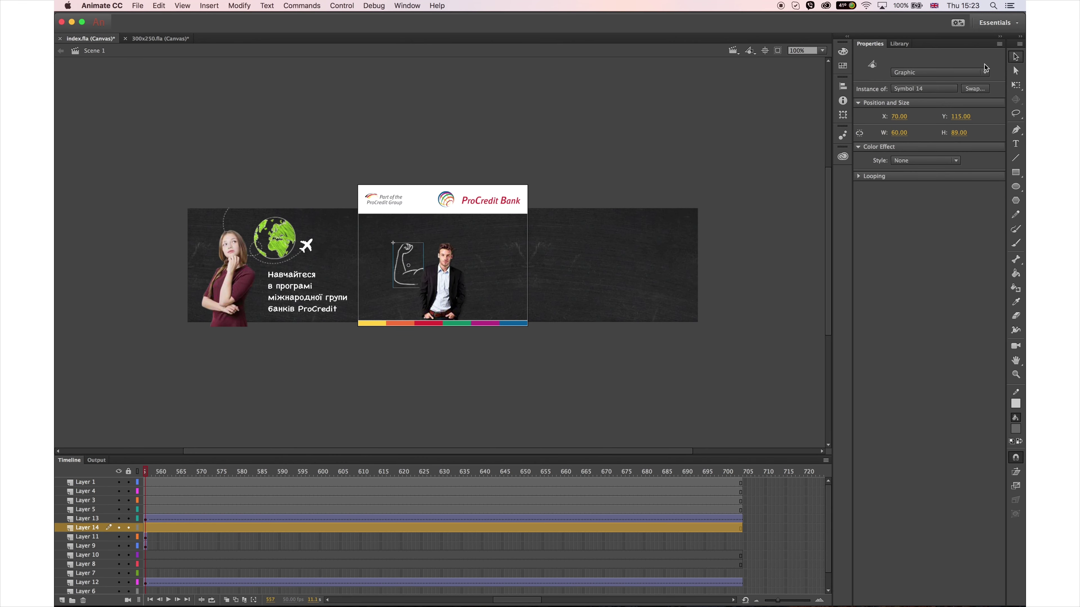
double_click(398, 289)
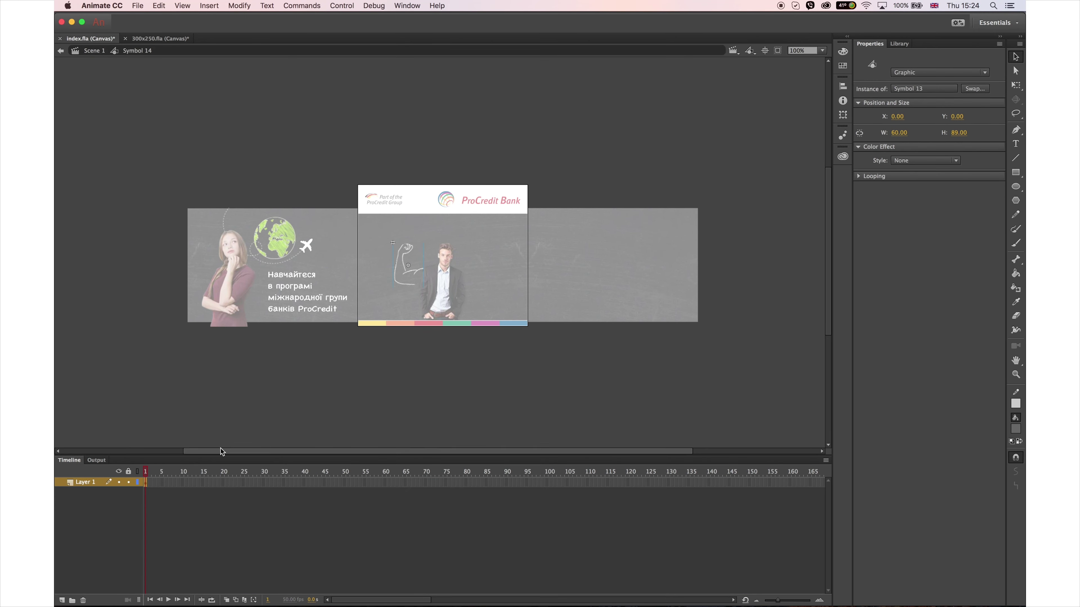
Set the nested arm instance's type to Movie Clip and extend Symbol 14's layer to frame 45
click(918, 73)
click(915, 86)
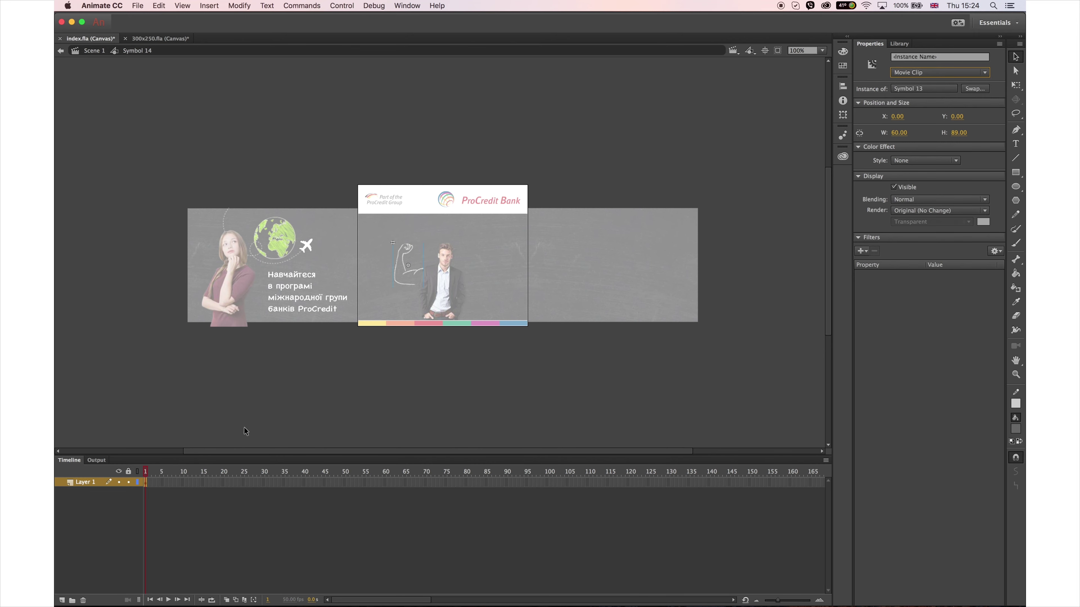
click(323, 484)
key(F5)
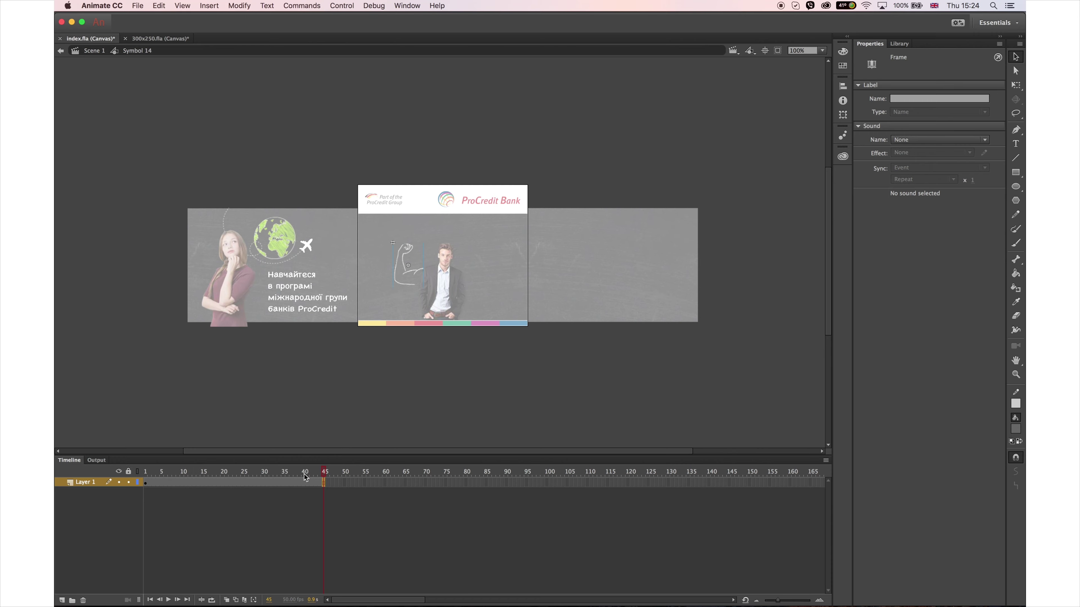
Add Layer 2 in Symbol 14, paste a copy of the arm in place and flip it horizontally
click(286, 483)
click(62, 600)
click(146, 483)
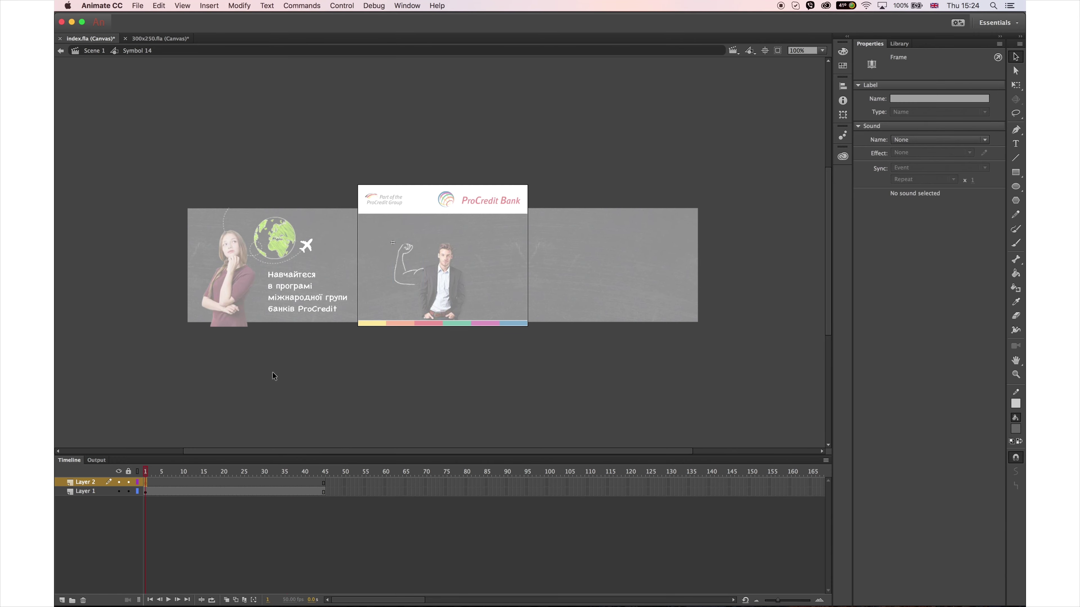
right_click(283, 371)
click(330, 404)
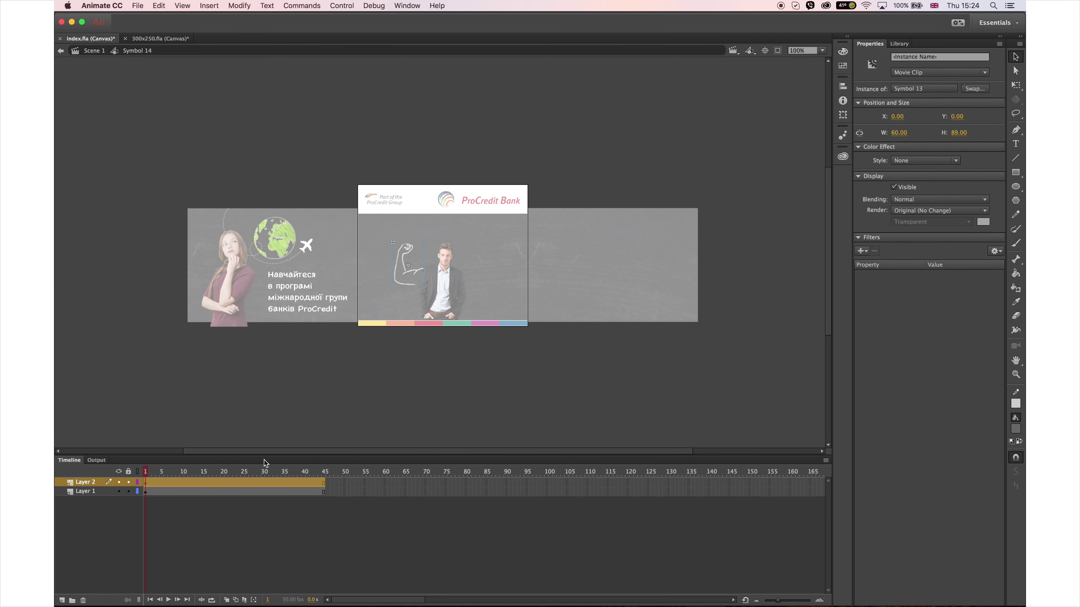
click(239, 5)
mouse_move(267, 122)
click(366, 230)
Move the mirrored arm across to the man's other shoulder and nudge it slightly down
key(shift+Right)
key(shift+Right)
key(shift+Right)
key(shift+Right)
key(shift+Right)
key(shift+Right)
key(shift+Right)
key(shift+Right)
key(shift+Right)
key(shift+Right)
key(shift+Right)
key(Down)
key(Down)
key(Down)
Extend both arm layers in Symbol 14 to about frame 122
drag(255, 493, 281, 483)
key(F5)
key(F5)
key(F5)
key(F5)
key(F5)
key(F5)
key(F5)
key(F5)
key(F5)
key(F5)
key(F5)
Create classic tweens on both arm layers in Symbol 14 and add keyframes at frame 25
drag(145, 491, 146, 482)
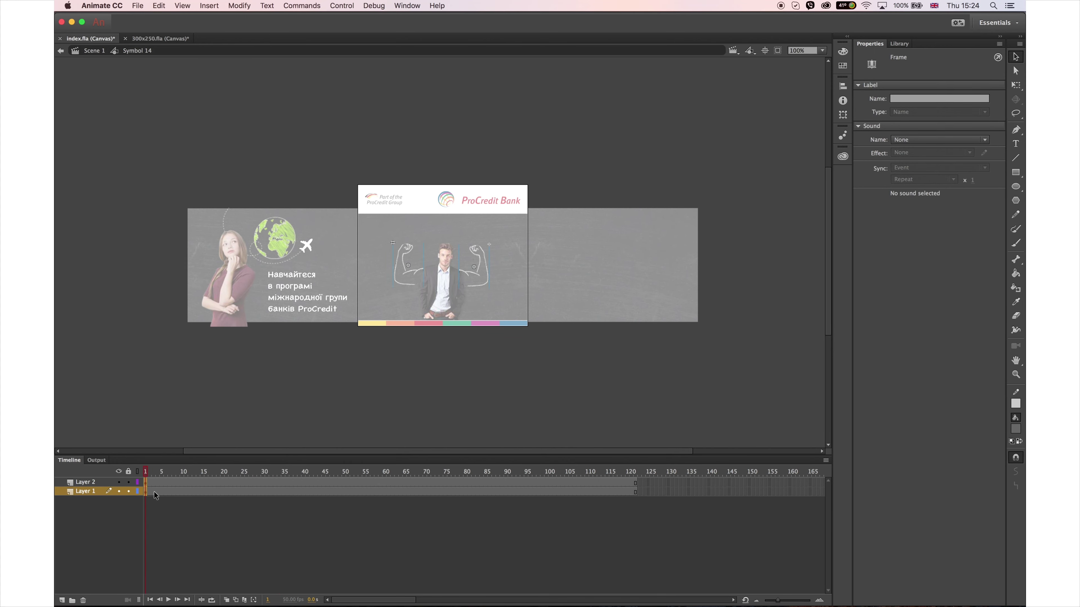
right_click(146, 485)
click(178, 357)
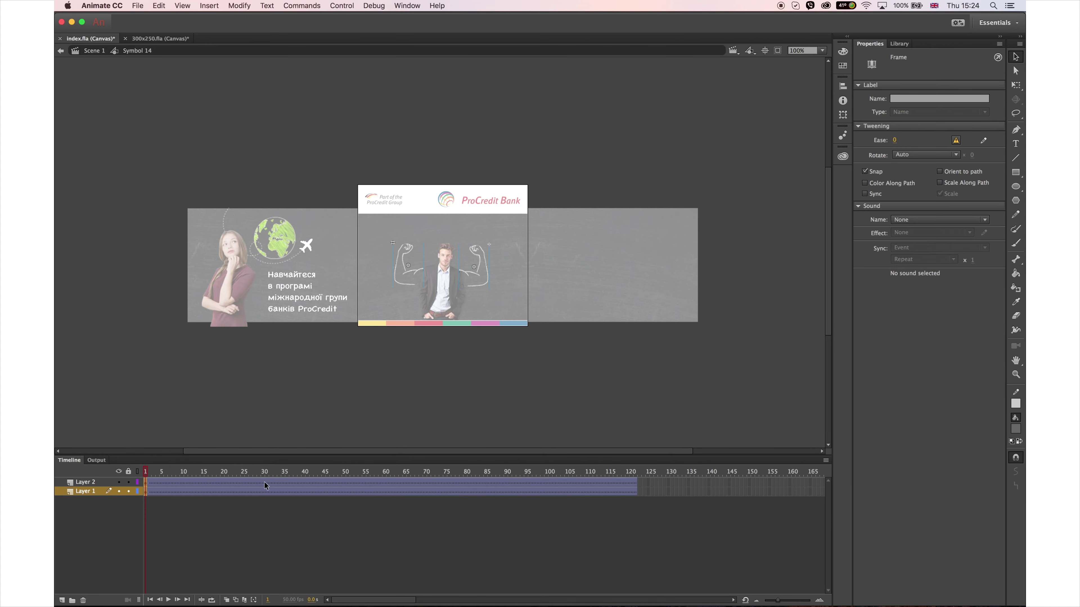
click(243, 493)
click(1015, 85)
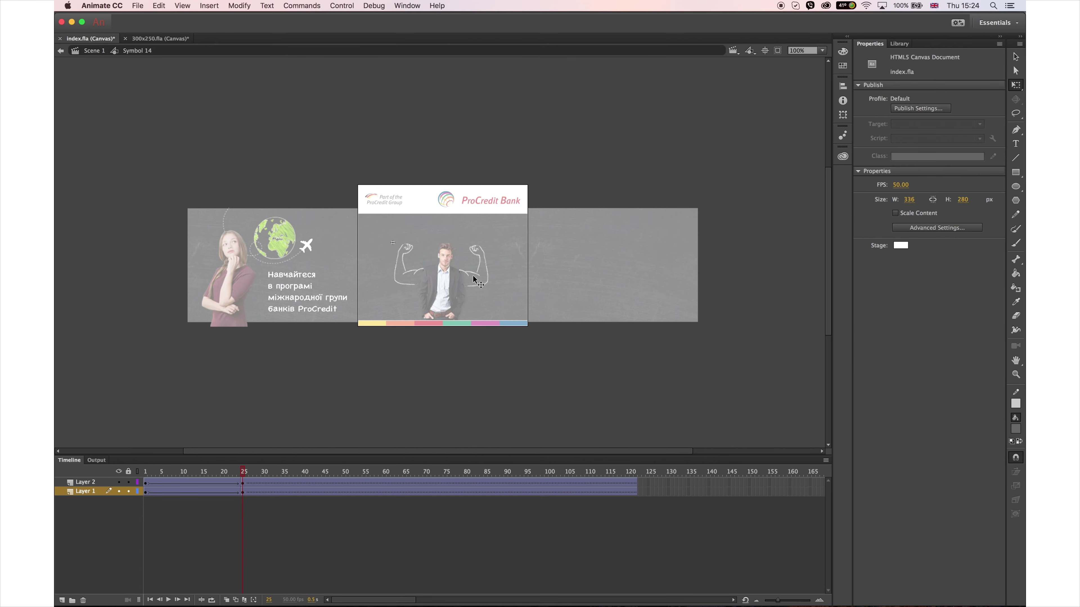
key(v)
click(155, 480)
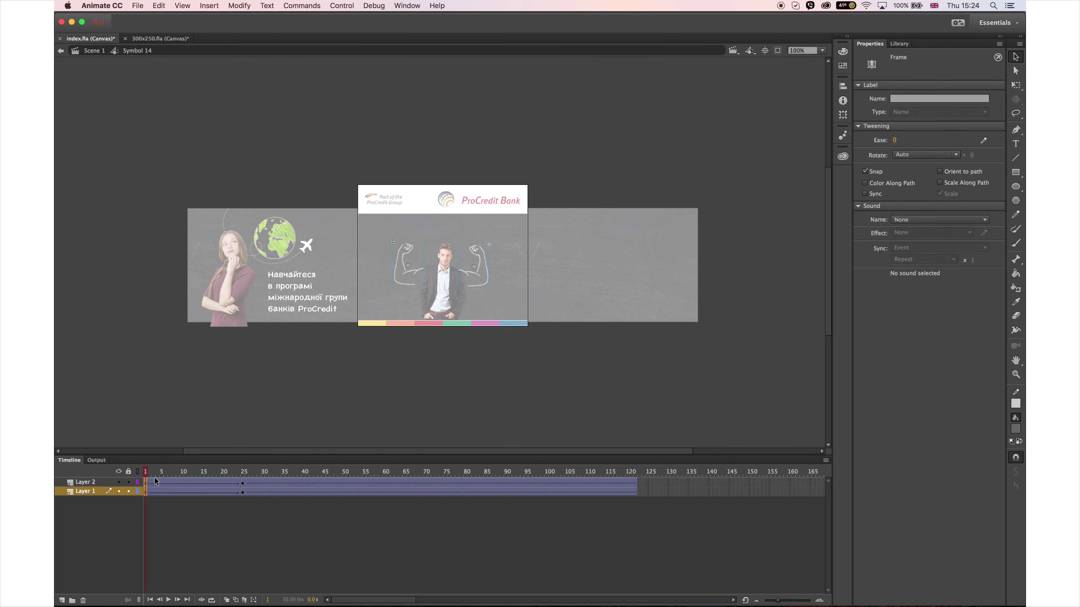
click(1016, 85)
drag(489, 245, 475, 256)
key(super+z)
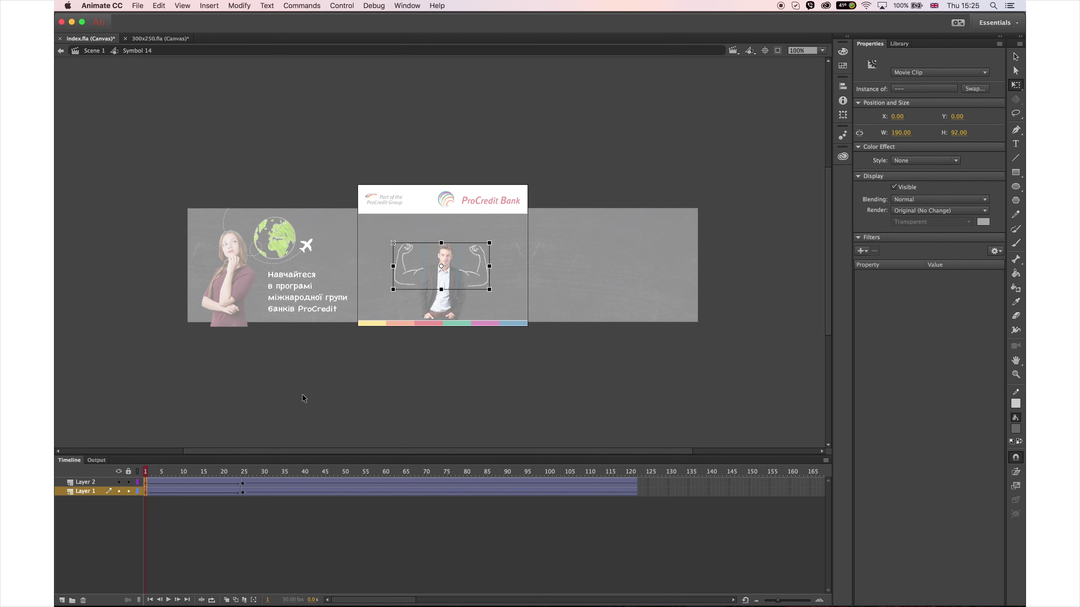
key(super+z)
key(super+z)
Move each arm's transformation point at frame 1 to the man's shoulder on its side
click(467, 276)
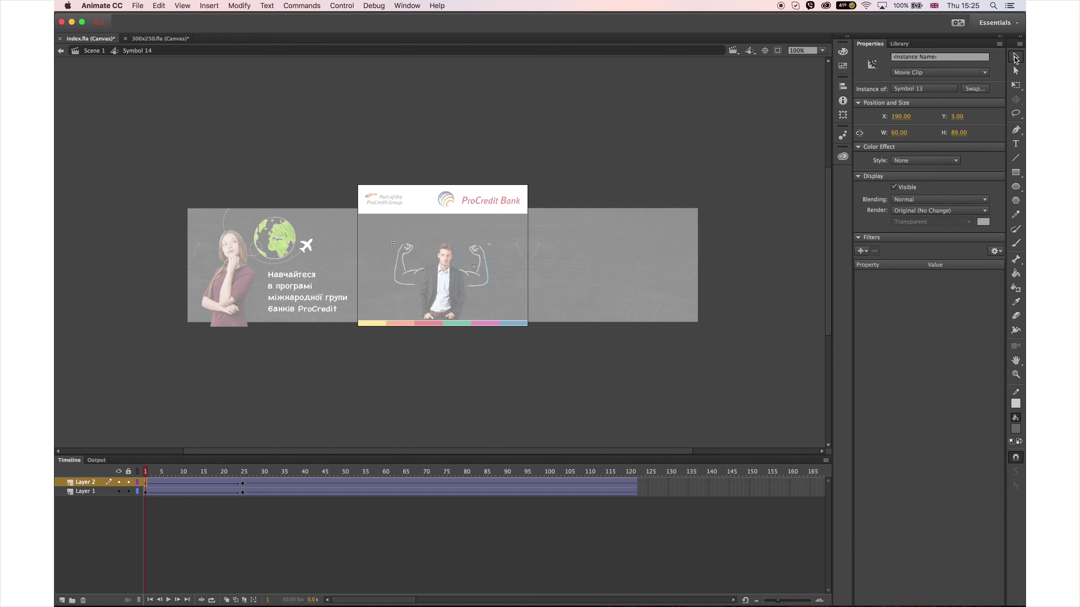
drag(473, 267, 421, 279)
click(145, 493)
click(409, 268)
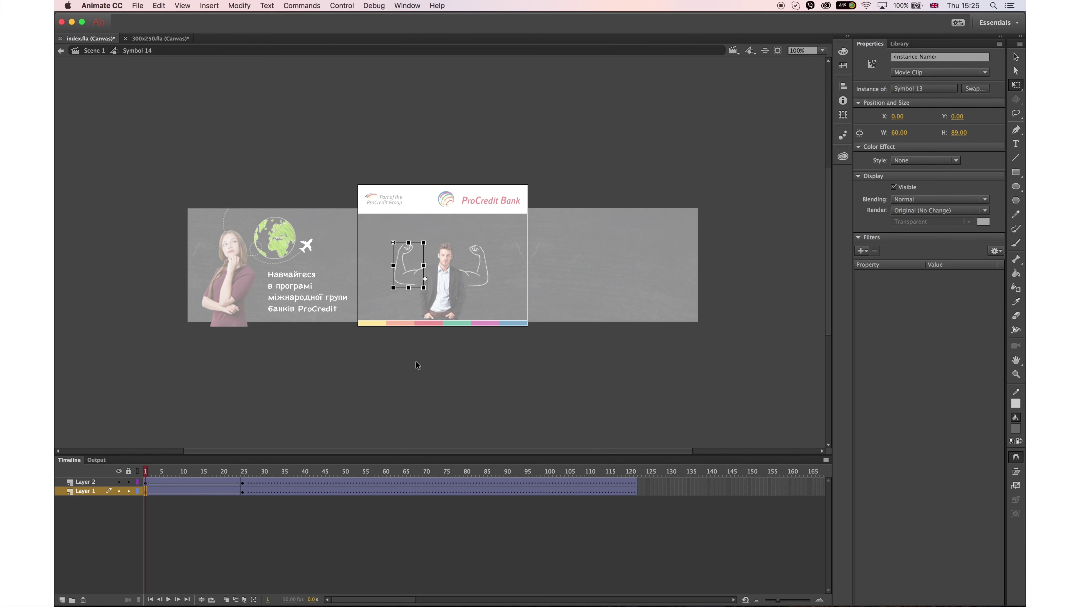
Copy frame 1 of each arm layer and overwrite the keyframe at frame 25 on the same layer with it
right_click(149, 491)
click(170, 471)
right_click(243, 491)
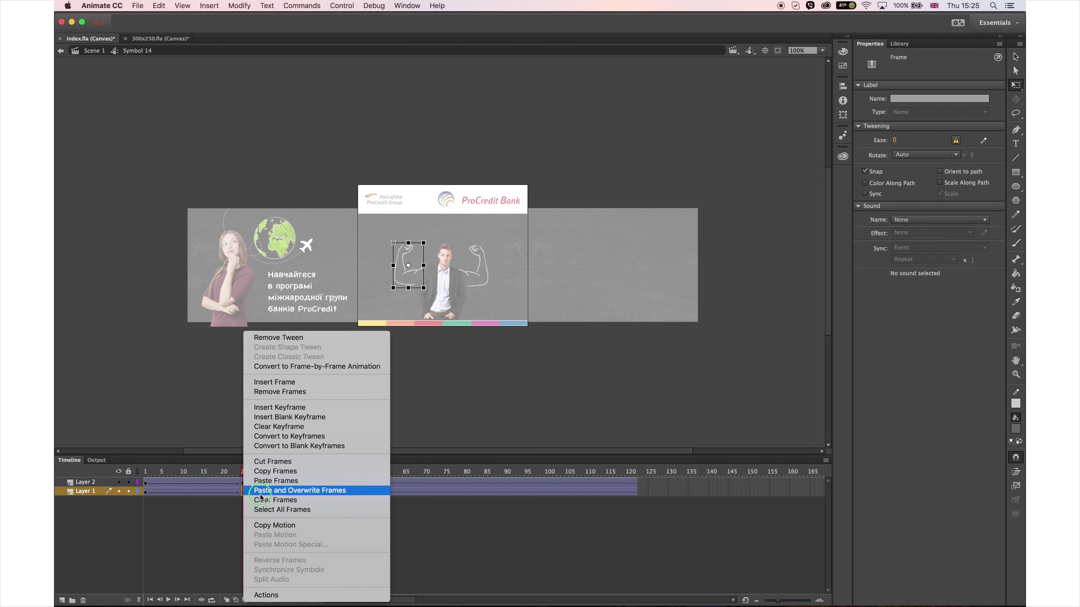
click(298, 491)
click(146, 481)
right_click(145, 482)
click(171, 470)
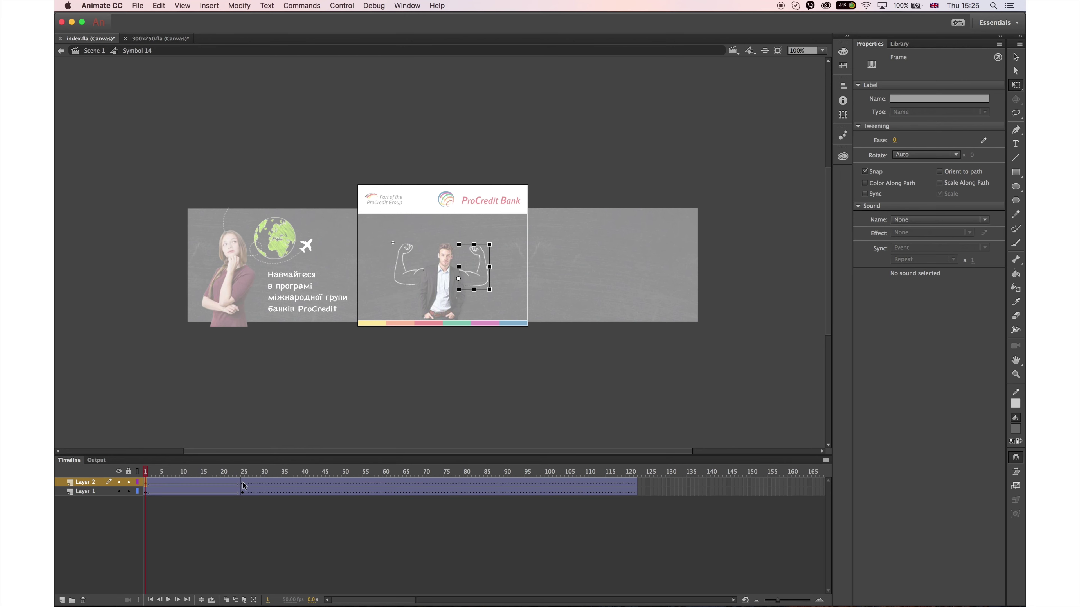
right_click(243, 482)
click(268, 483)
Rotate both arms downward at frame 1, shrink them to tiny sizes at the shoulders, and scrub through the growth animation
click(414, 255)
drag(426, 240, 376, 252)
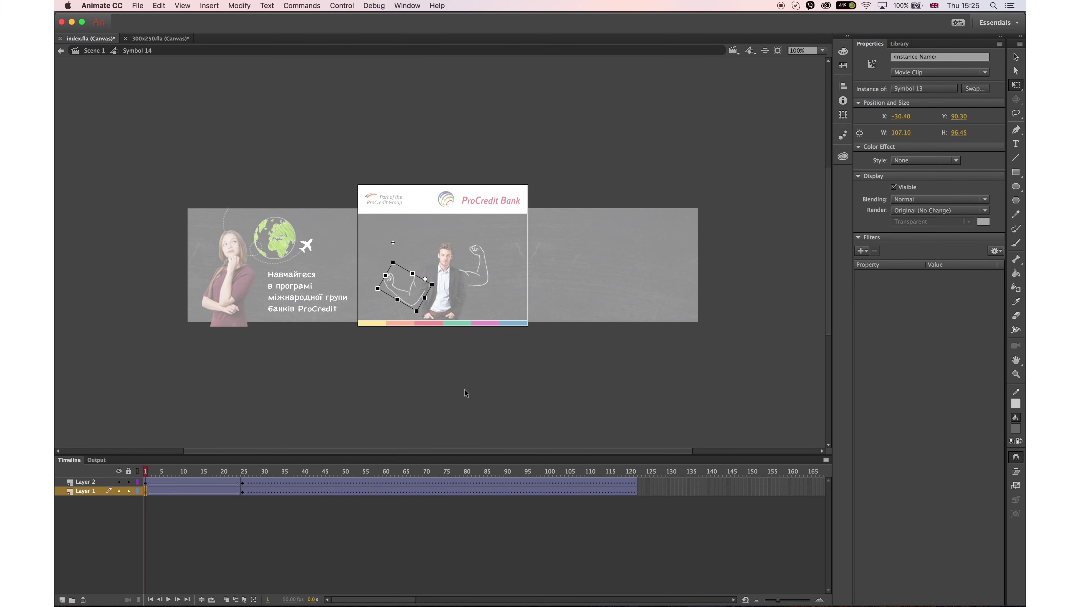
click(489, 260)
drag(501, 243, 458, 282)
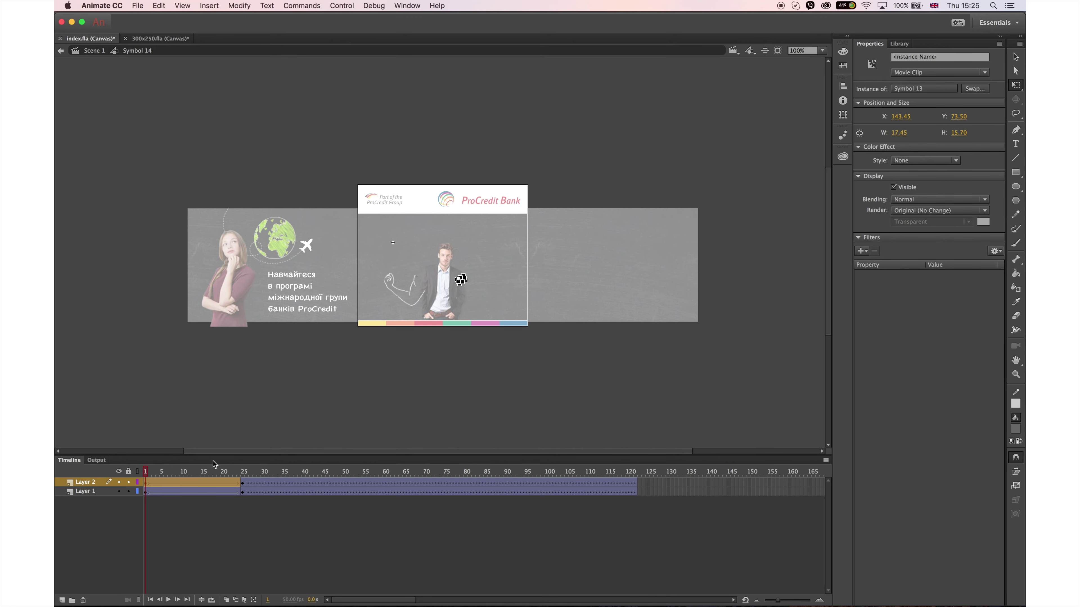
mouse_move(153, 471)
mouse_down()
mouse_move(243, 472)
mouse_move(147, 472)
mouse_up()
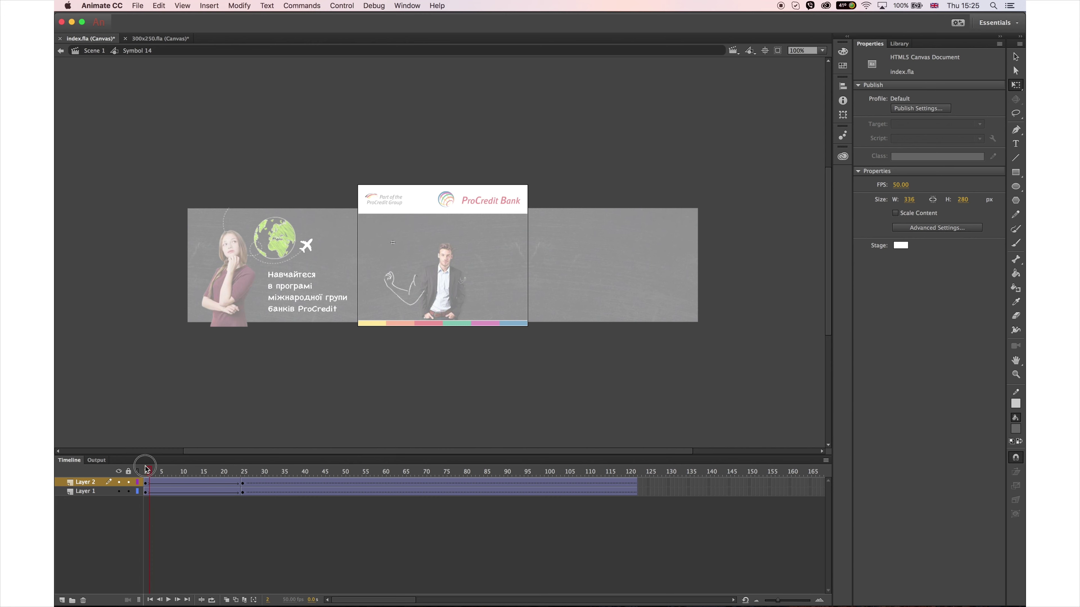
click(147, 492)
click(400, 289)
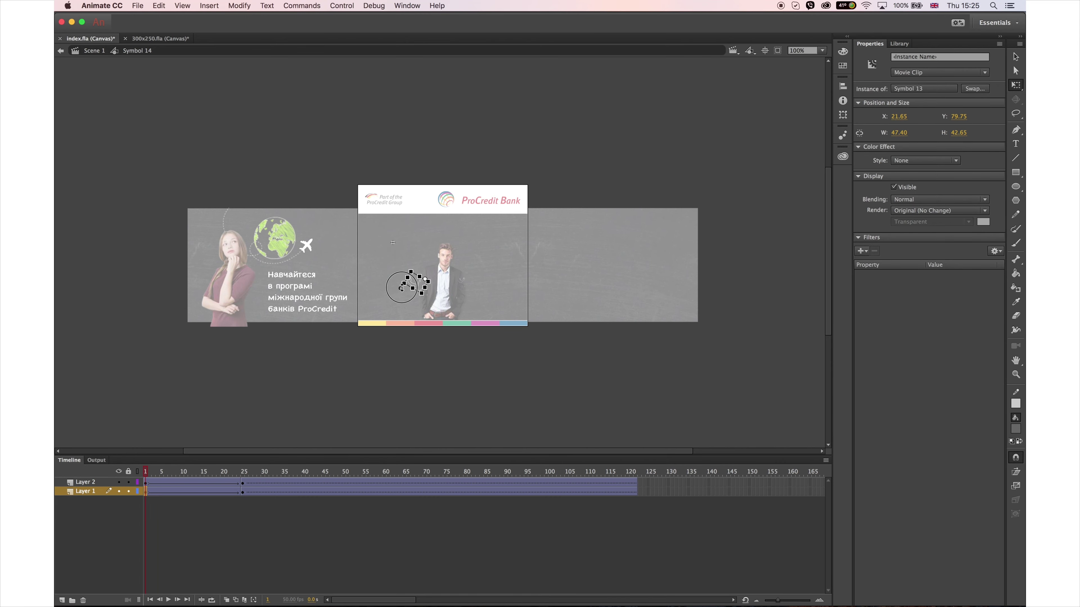
drag(401, 287, 405, 288)
drag(153, 473, 292, 453)
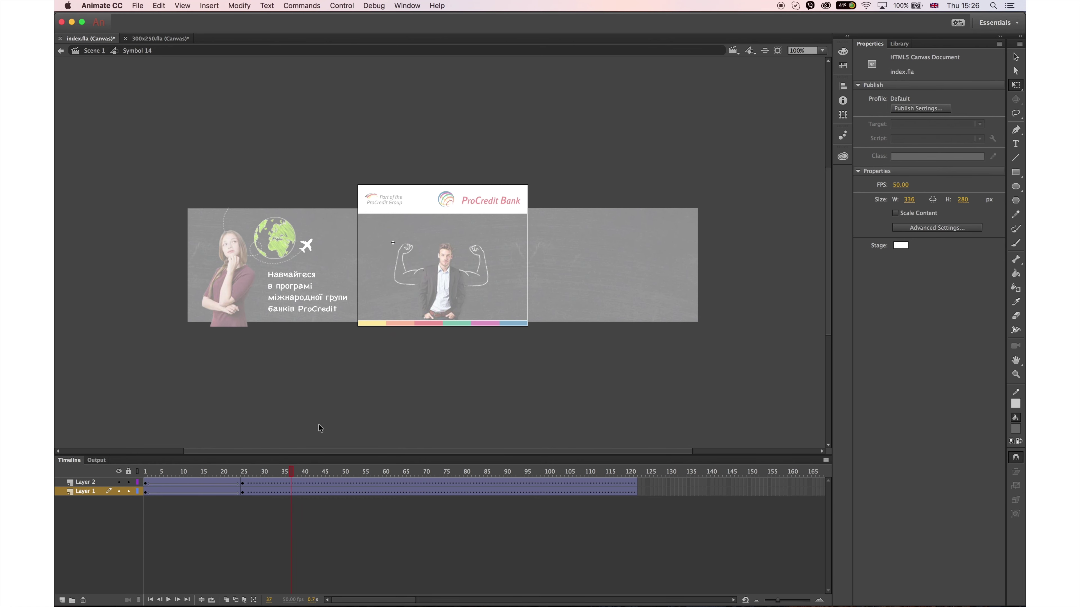
Extend both arm layers past frame 165 and add Layer 3 above them with a blank keyframe at frame 25
drag(266, 475, 484, 501)
key(F5)
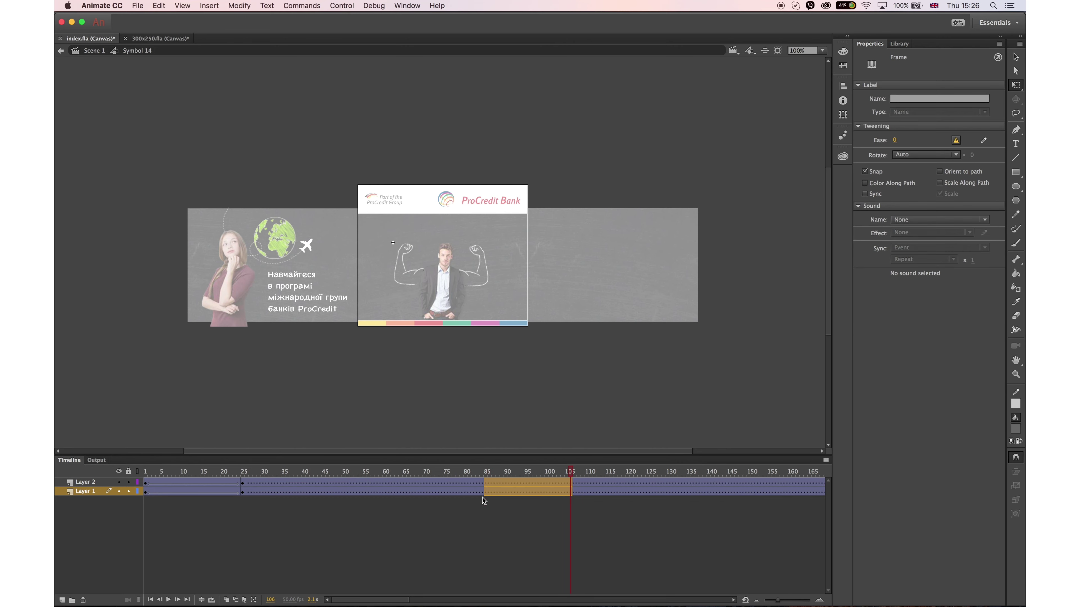
click(241, 483)
click(62, 600)
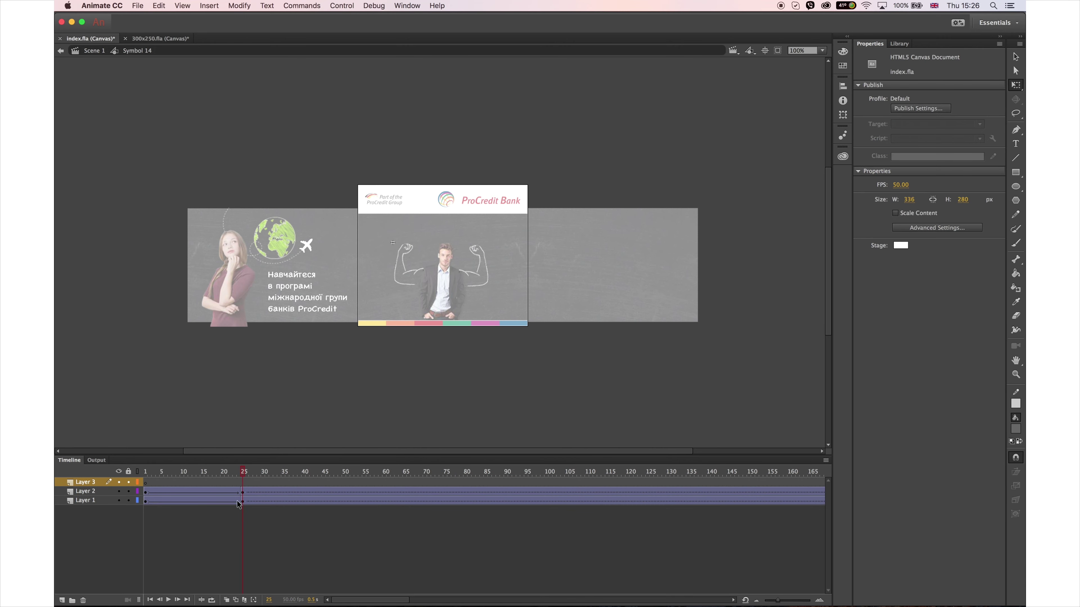
click(243, 484)
Switch to Photoshop, copy the heading text from smart object 04, and return to Animate with the Text tool
key(super+Tab)
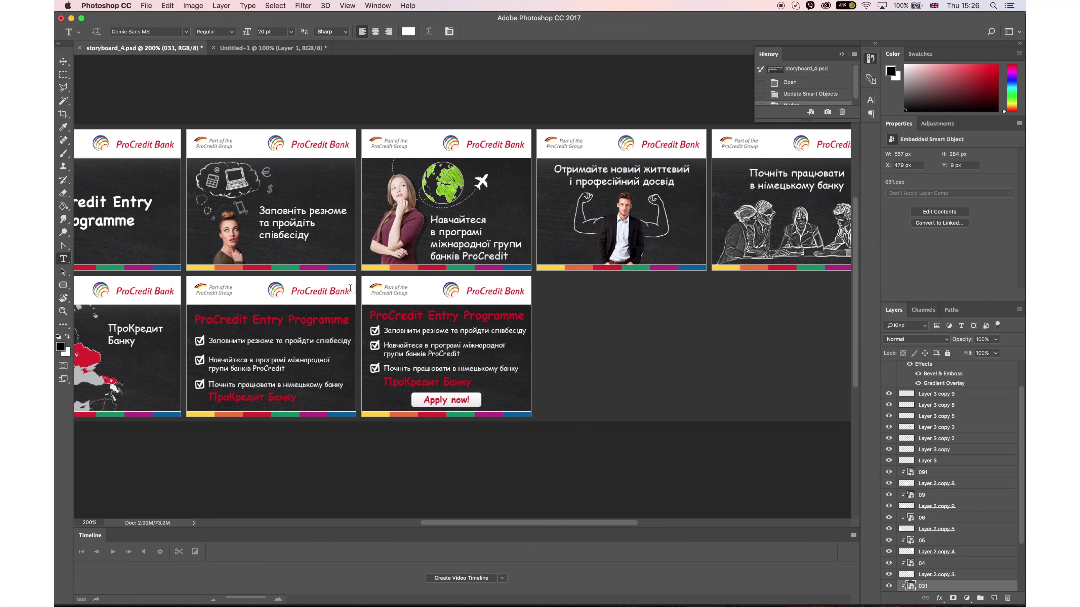
key(v)
click(910, 565)
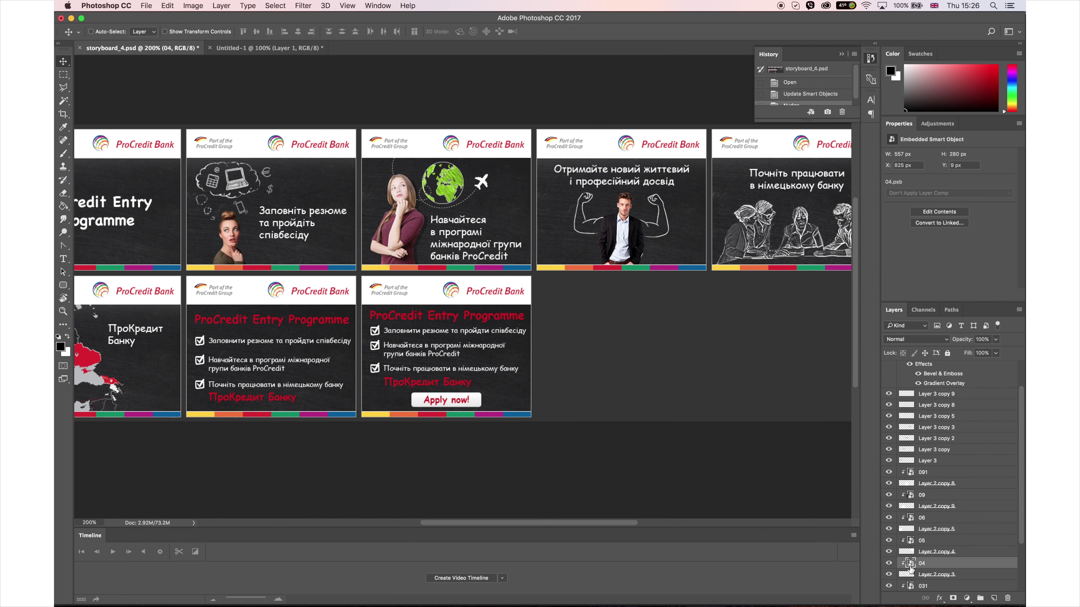
click(64, 259)
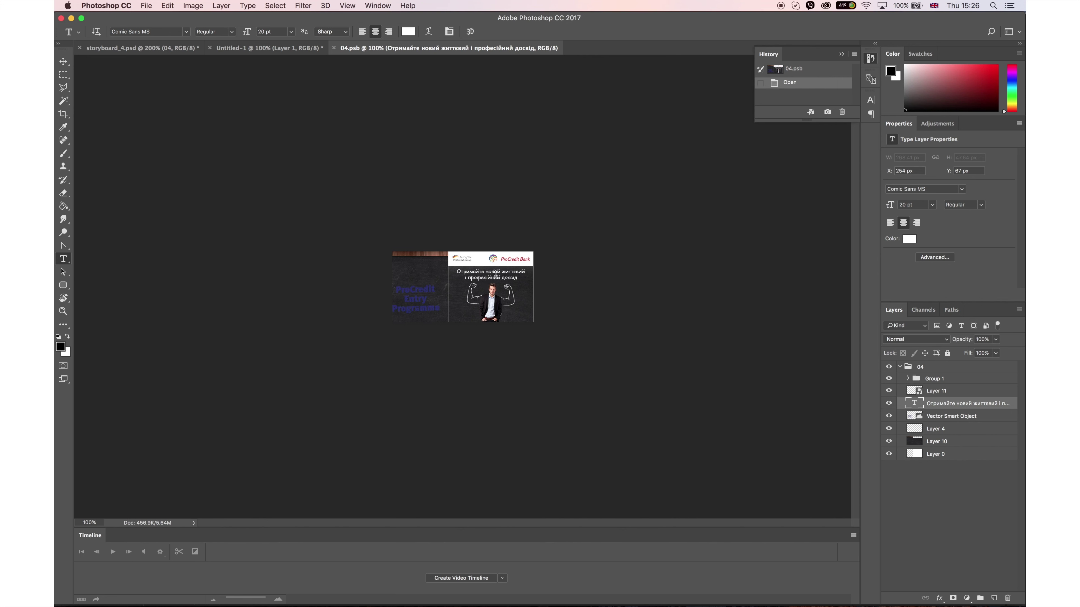
click(496, 274)
key(super+Tab)
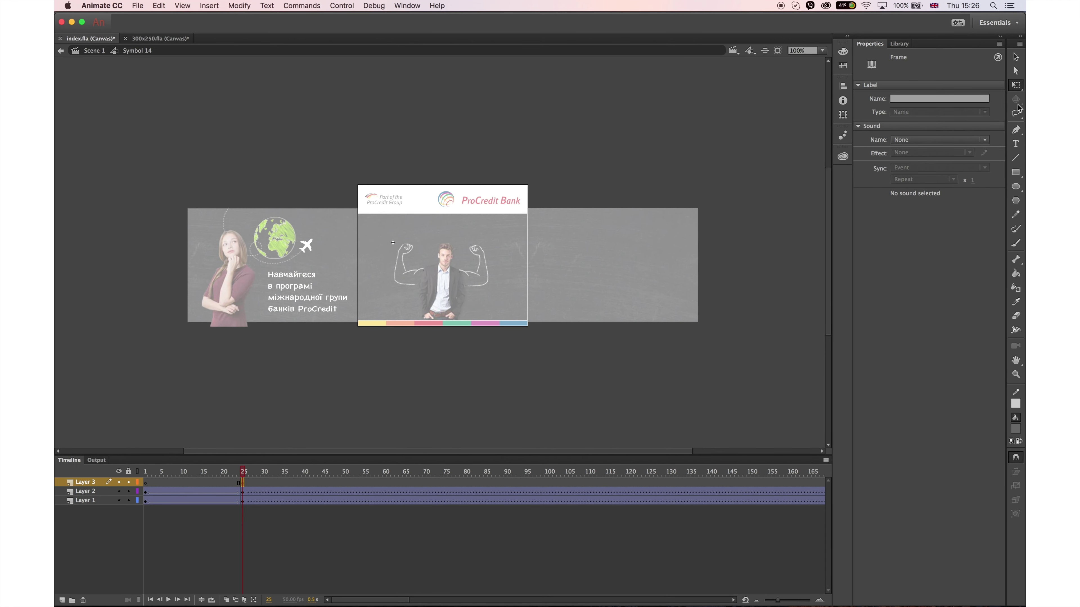
click(1015, 143)
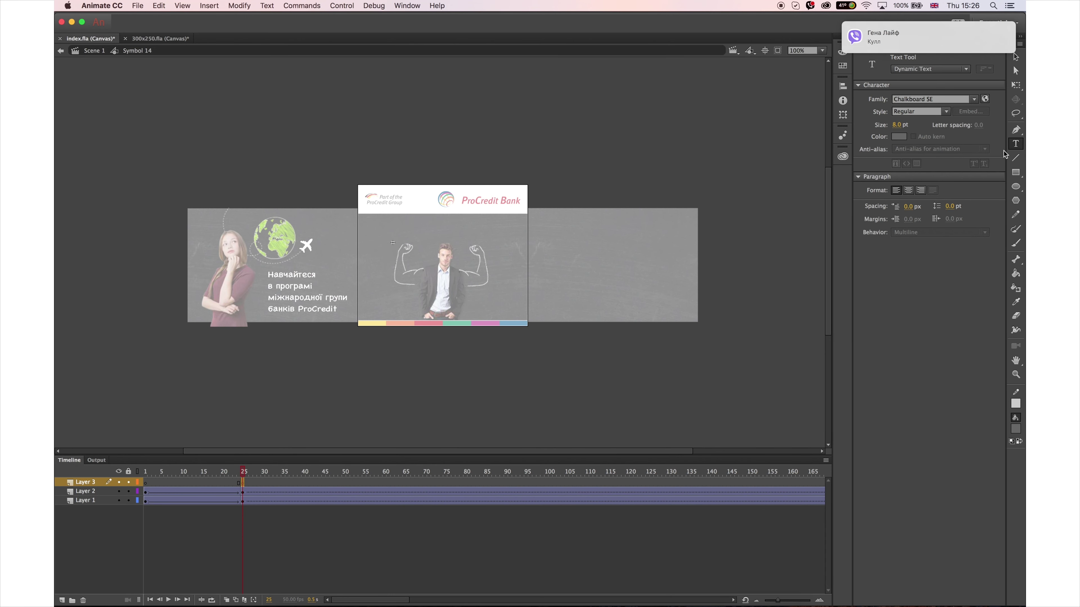
mouse_move(917, 44)
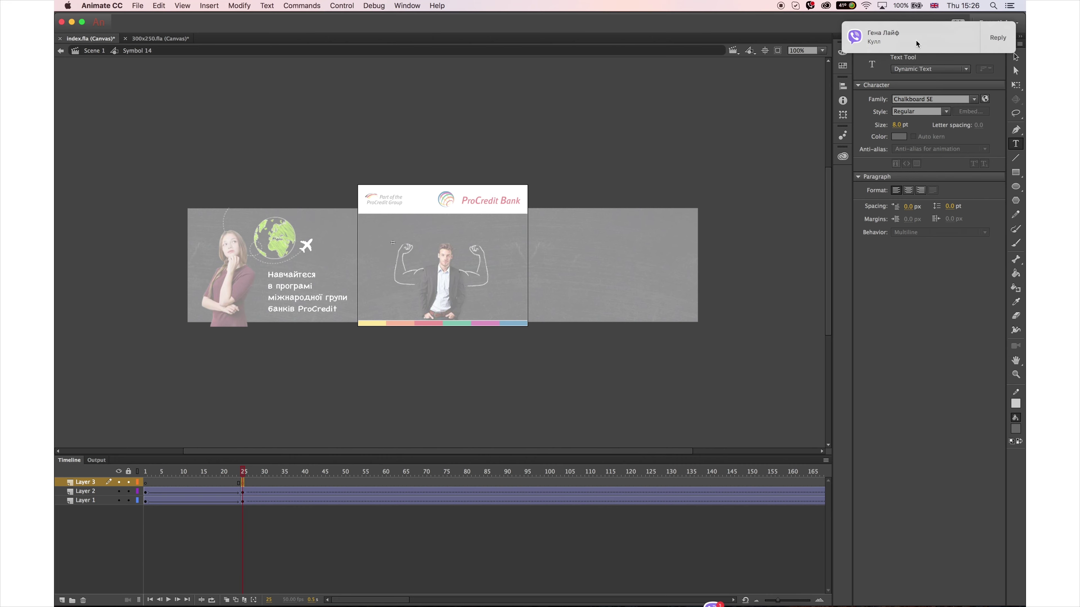
click(878, 45)
key(super+w)
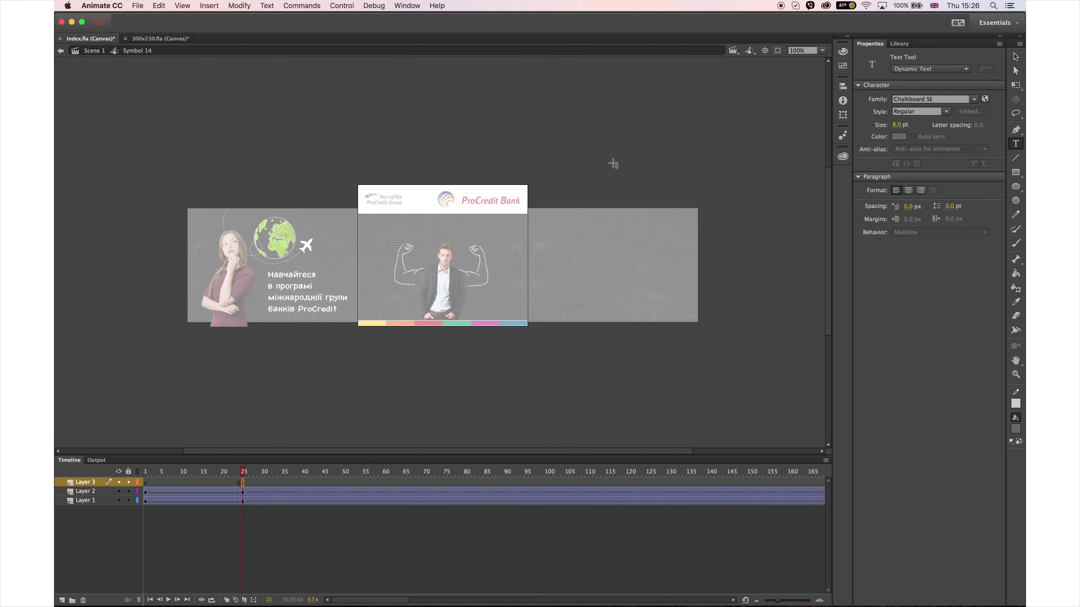
Place the text "Отримайте новий життєвий і професійний досвід" beside the banner, centre it, and break it apart into shapes
drag(613, 164, 665, 164)
text(Отримайте новий життєвий професійний досвід)
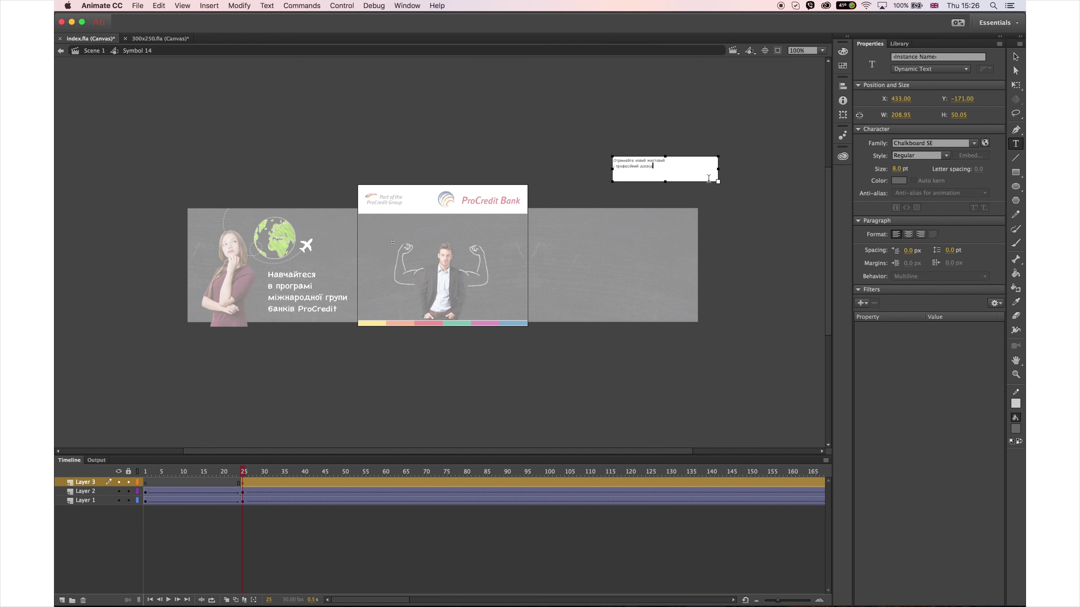
key(super+a)
key(super+shift+c)
key(Escape)
key(super+b)
key(super+b)
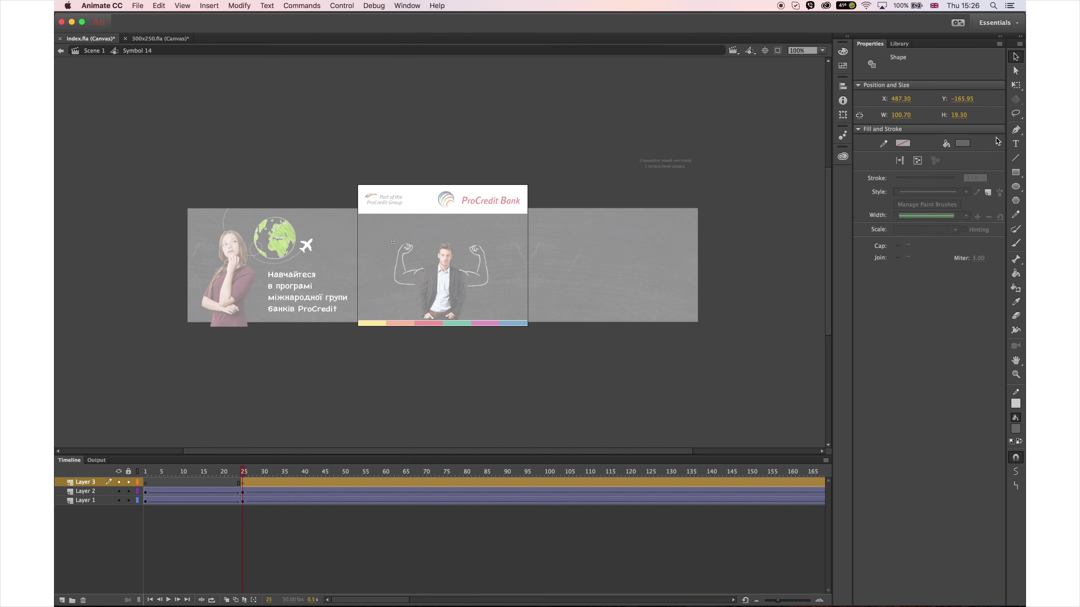
Fill the text shapes with white and enlarge them to about 226 by 43 px
click(1015, 430)
click(855, 488)
key(q)
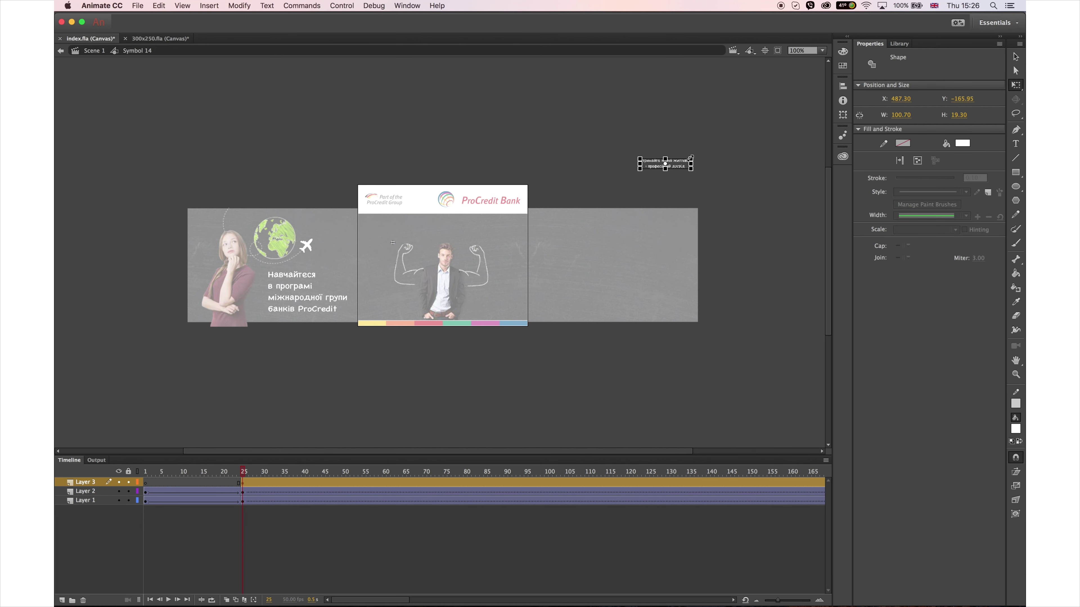
drag(691, 157, 720, 153)
click(914, 32)
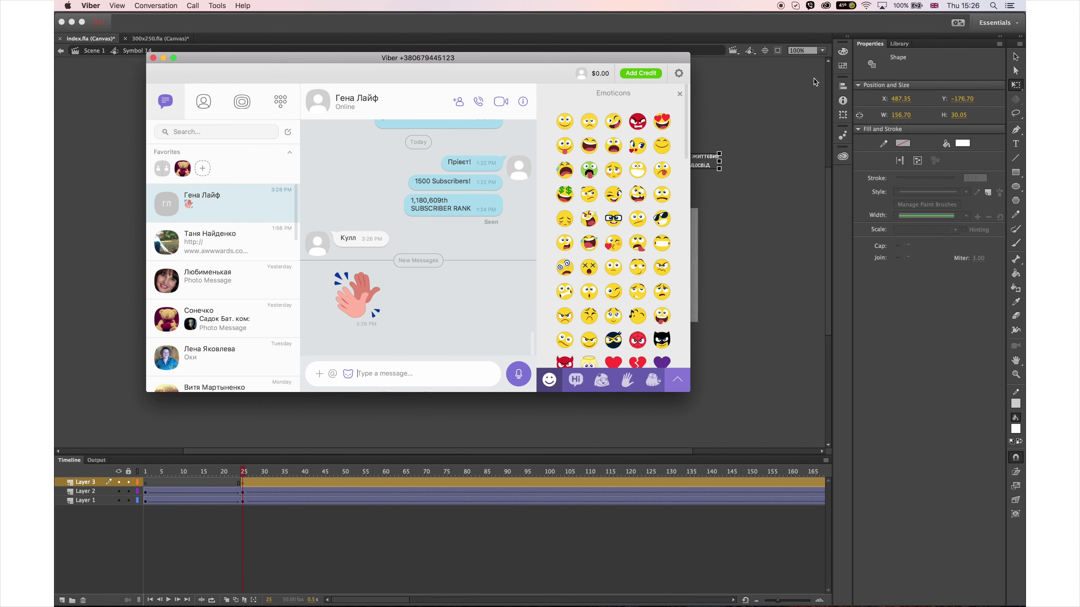
click(782, 102)
drag(721, 156, 756, 145)
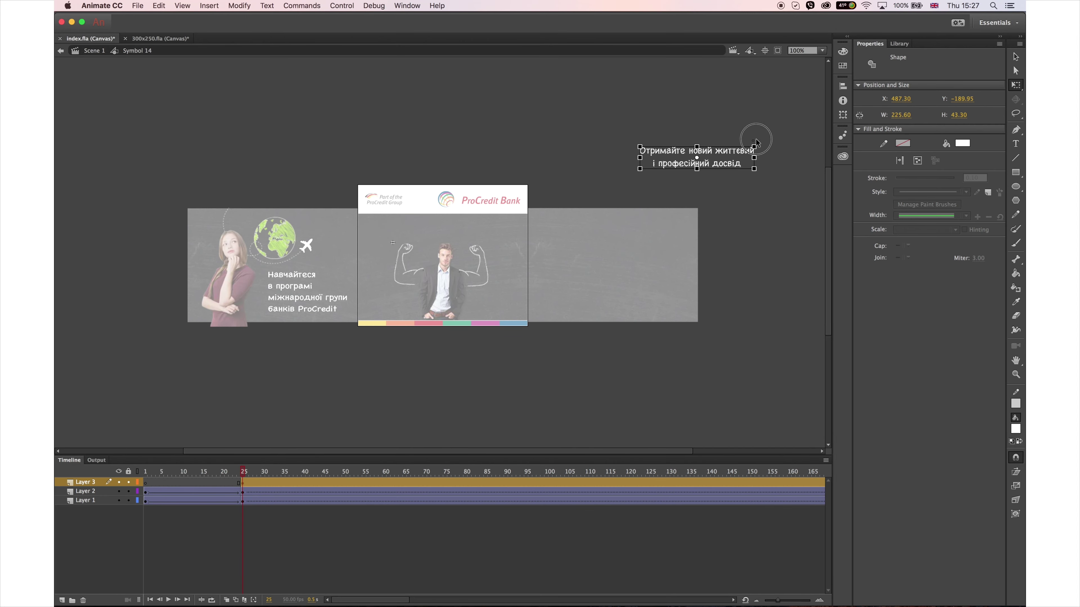
Move the white text onto the blackboard above the man, enlarge it to about 250 by 48 px, and fine-tune its position
key(v)
drag(695, 170, 506, 216)
click(1016, 86)
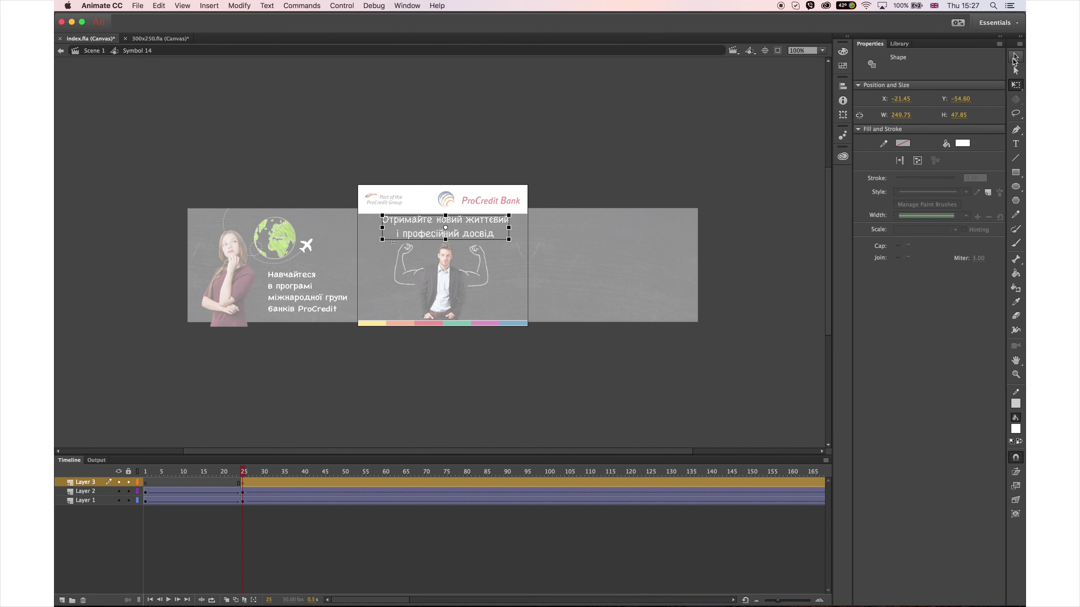
click(1015, 58)
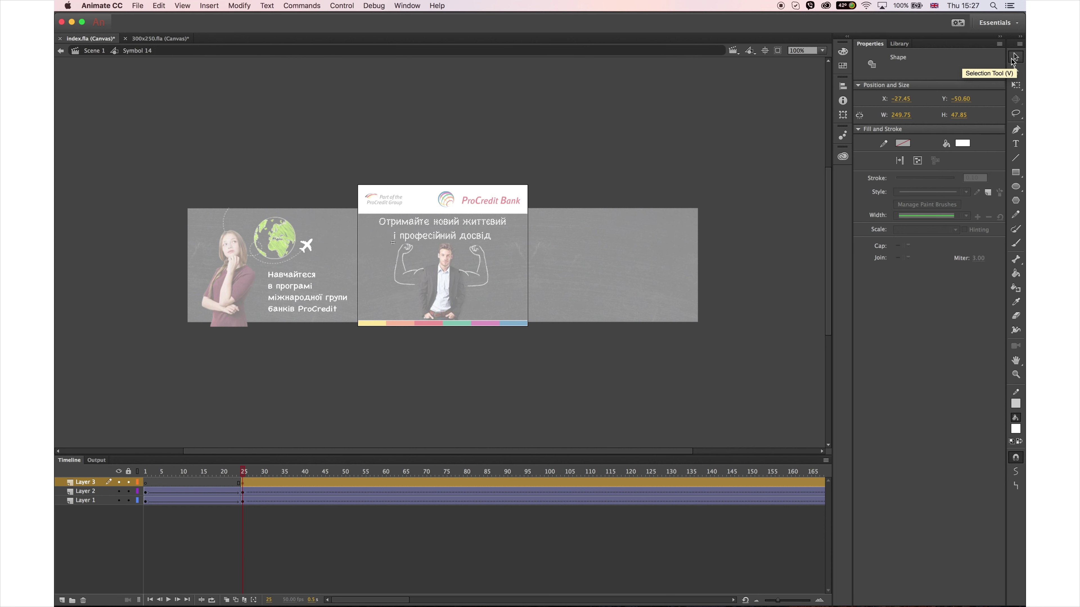
key(Down)
key(Down)
Lock Layers 1 and 2, and move the second text line in place onto a new Layer 4 at frame 25
drag(128, 501, 127, 491)
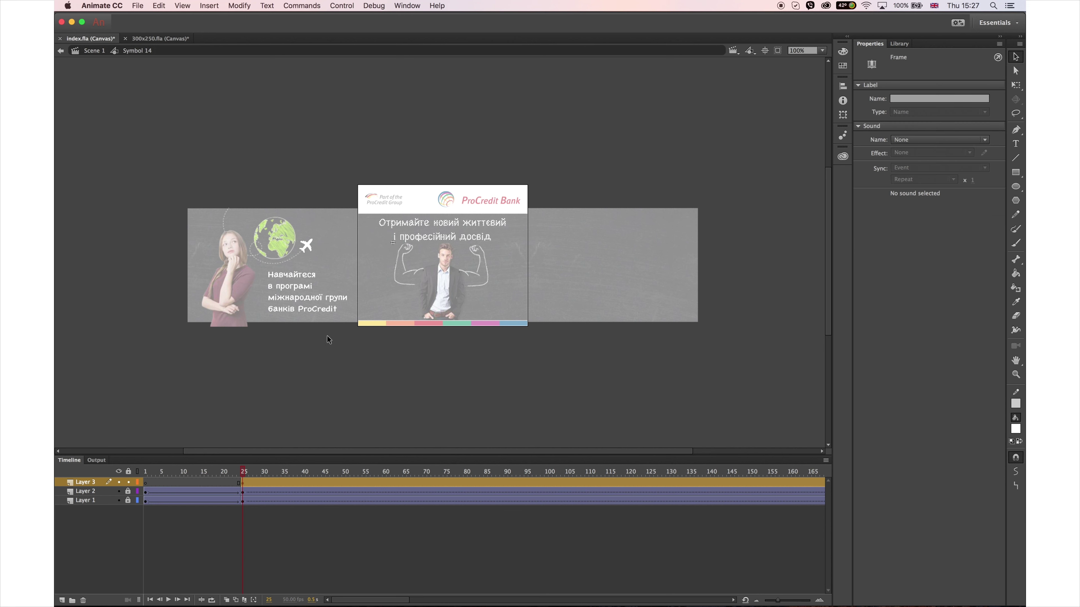
drag(330, 337, 519, 234)
drag(353, 193, 649, 292)
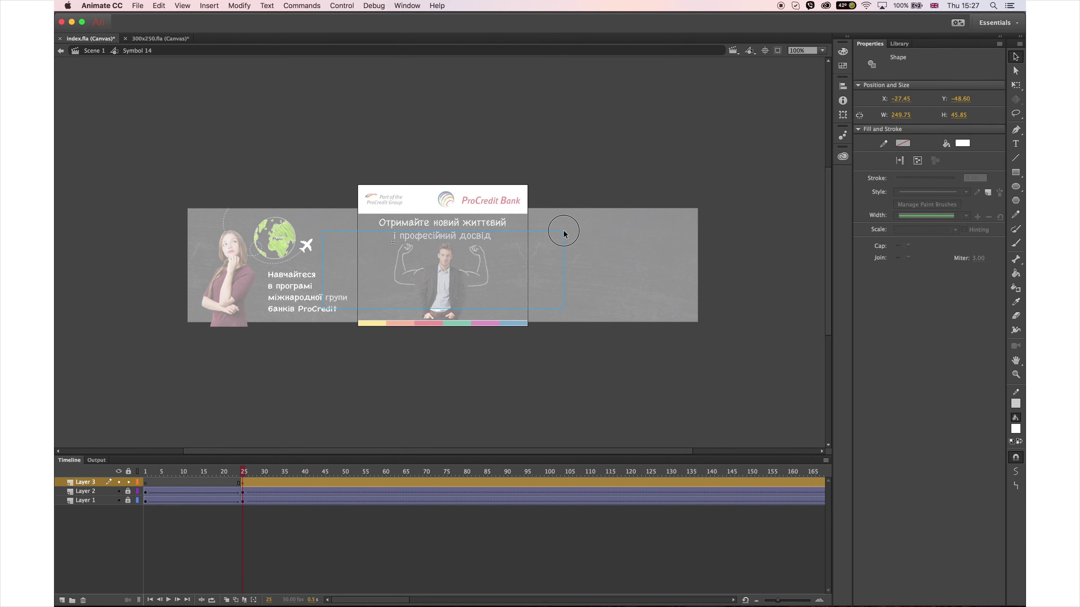
key(Delete)
click(63, 600)
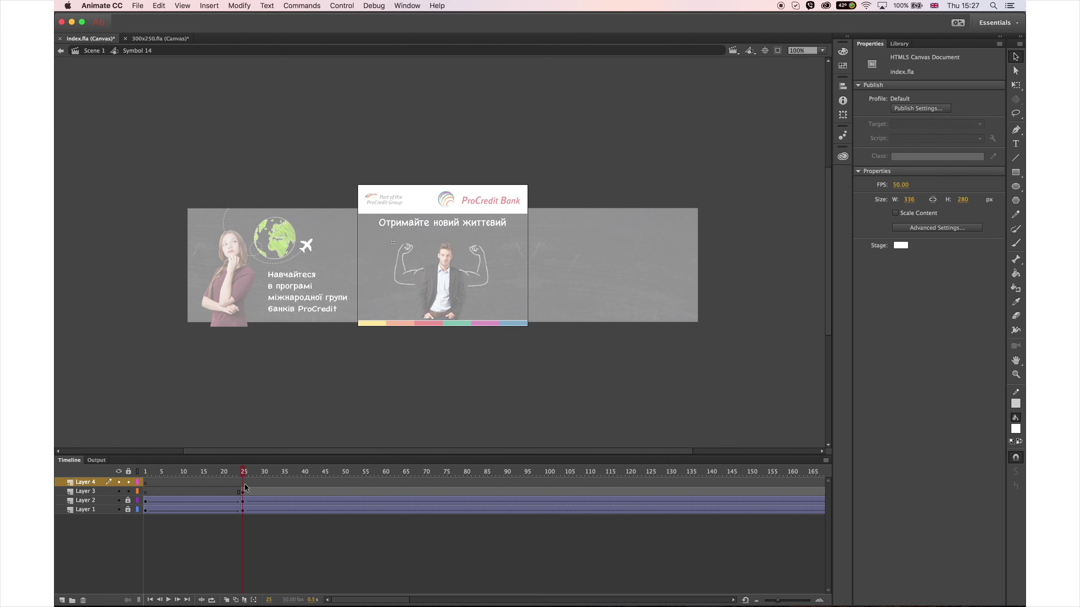
right_click(484, 370)
click(559, 410)
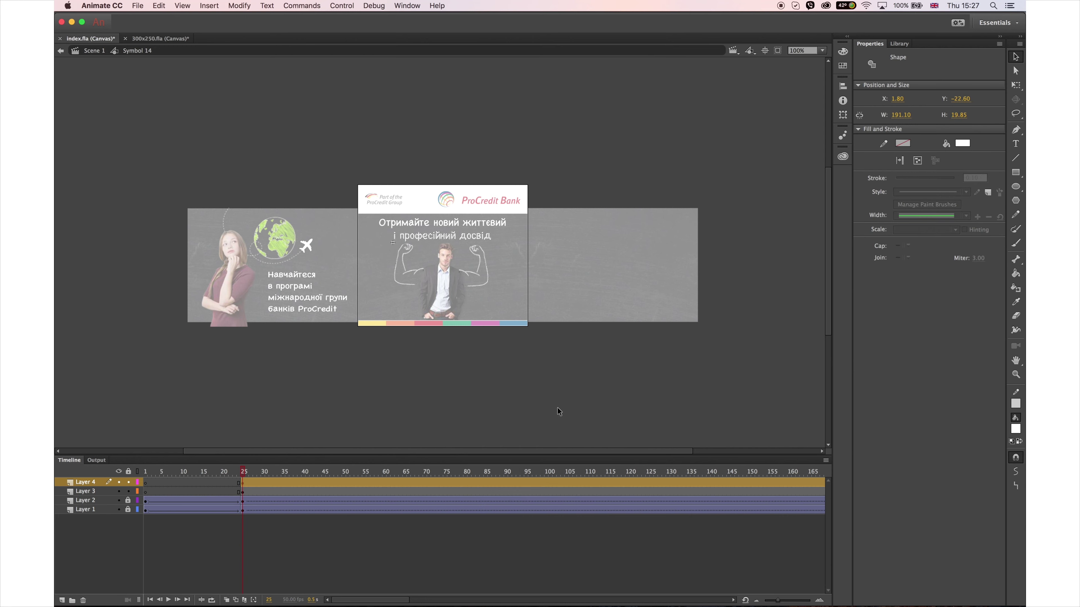
Add Layer 5 above Layer 3 and Layer 6 above Layer 4, both with blank keyframes at frame 25
click(245, 496)
click(63, 600)
drag(101, 497, 99, 487)
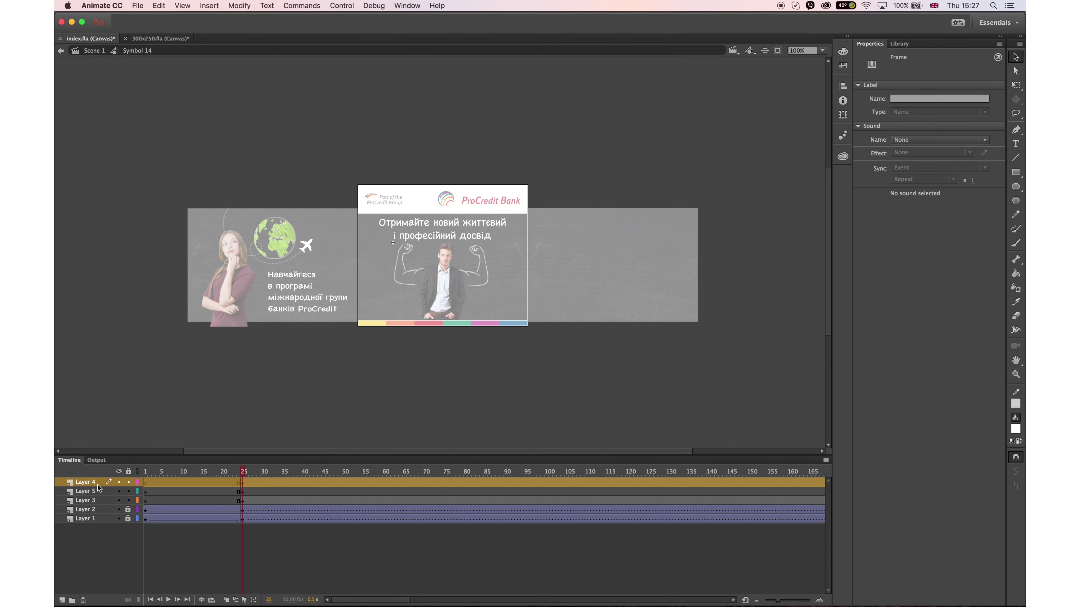
click(62, 600)
Draw a white rectangle without a stroke on Layer 5 at frame 25, covering the first text line
click(242, 500)
key(r)
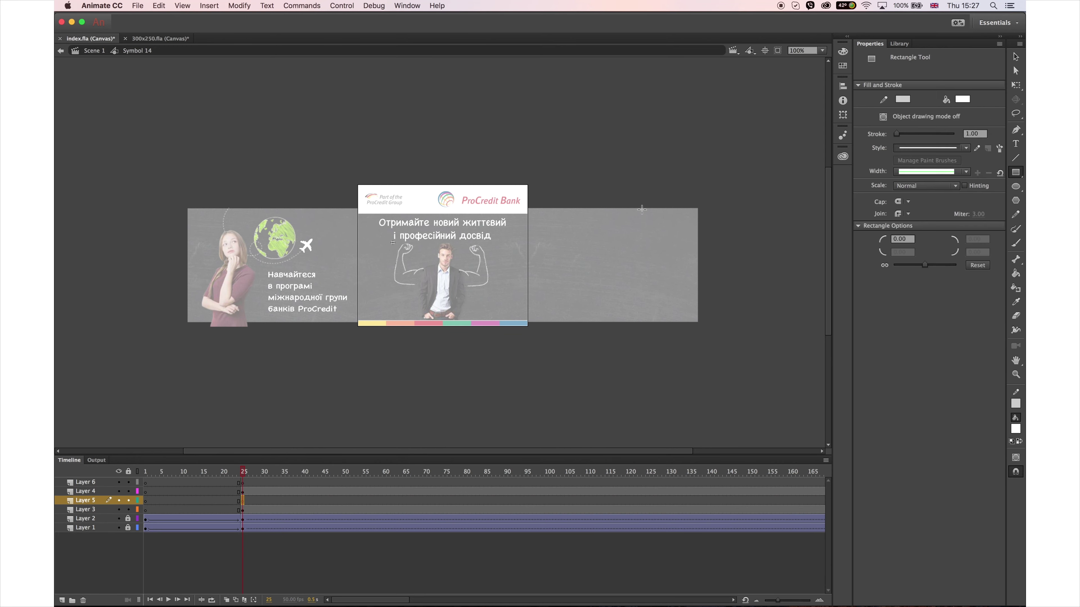
drag(376, 214, 507, 233)
key(v)
click(505, 232)
click(234, 447)
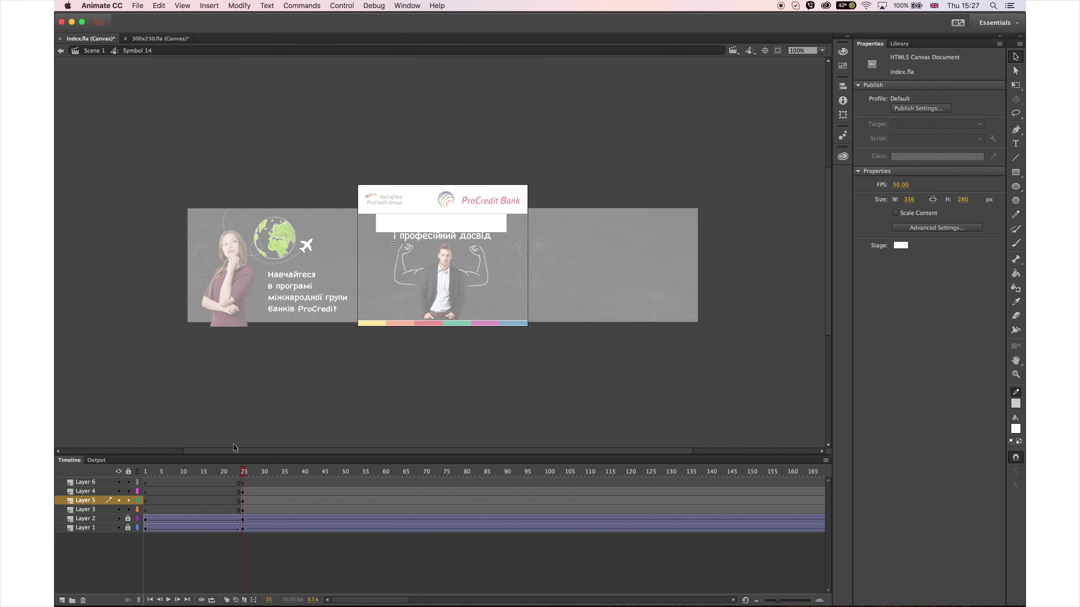
Create a classic tween on Layer 5 with a keyframe at frame 52, and make the layer a mask for Layer 3
right_click(246, 505)
click(340, 364)
click(347, 502)
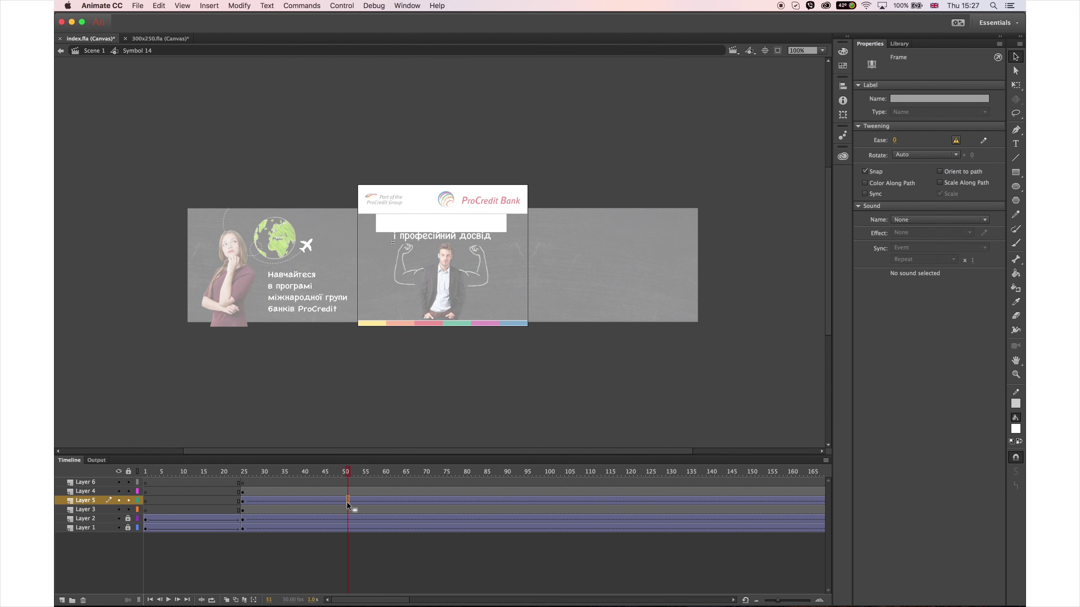
click(350, 504)
key(F6)
right_click(99, 501)
click(108, 501)
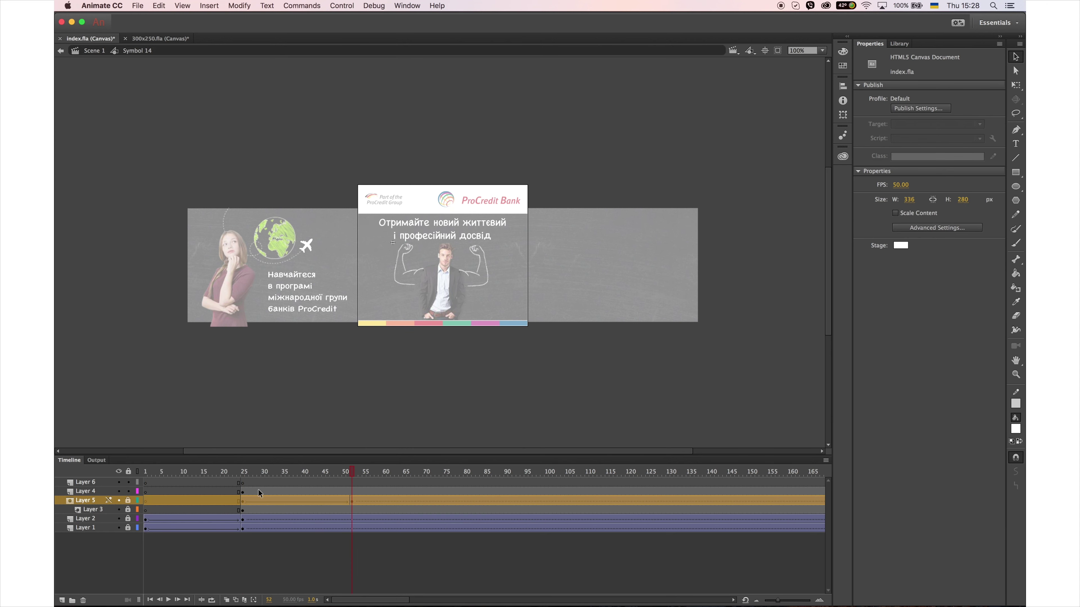
Paste a copy of the white mask rectangle onto Layer 6 and move it over the second text line
drag(336, 473, 240, 499)
click(241, 501)
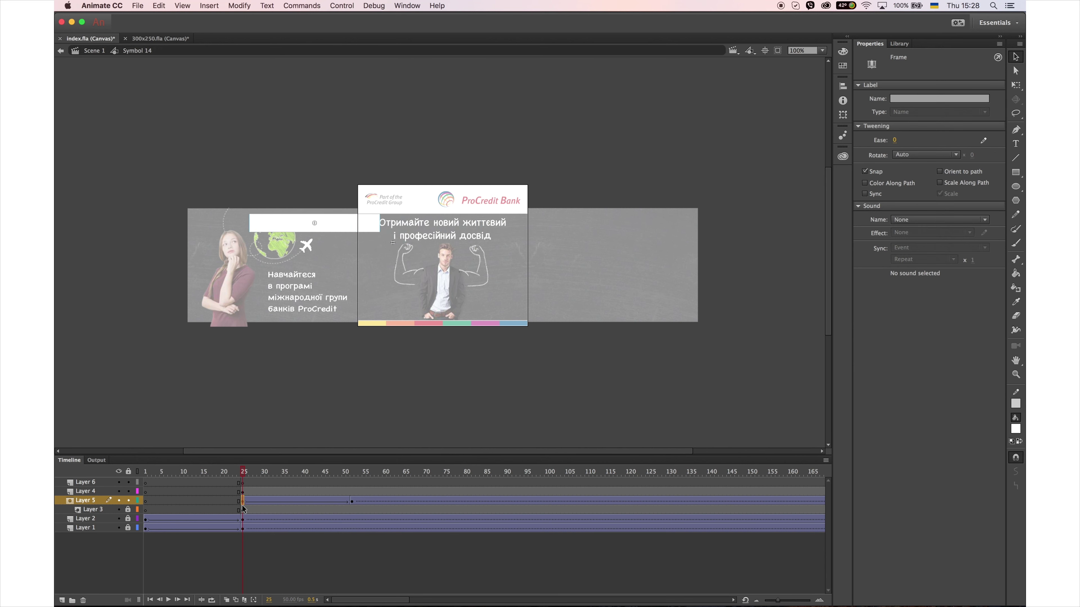
click(352, 501)
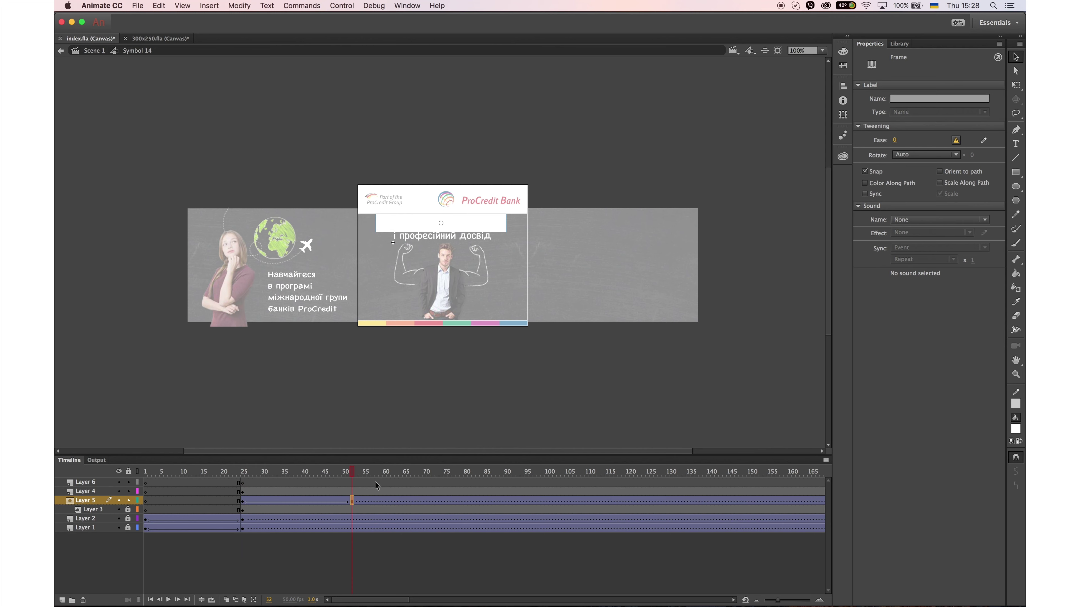
click(261, 492)
right_click(715, 163)
click(755, 198)
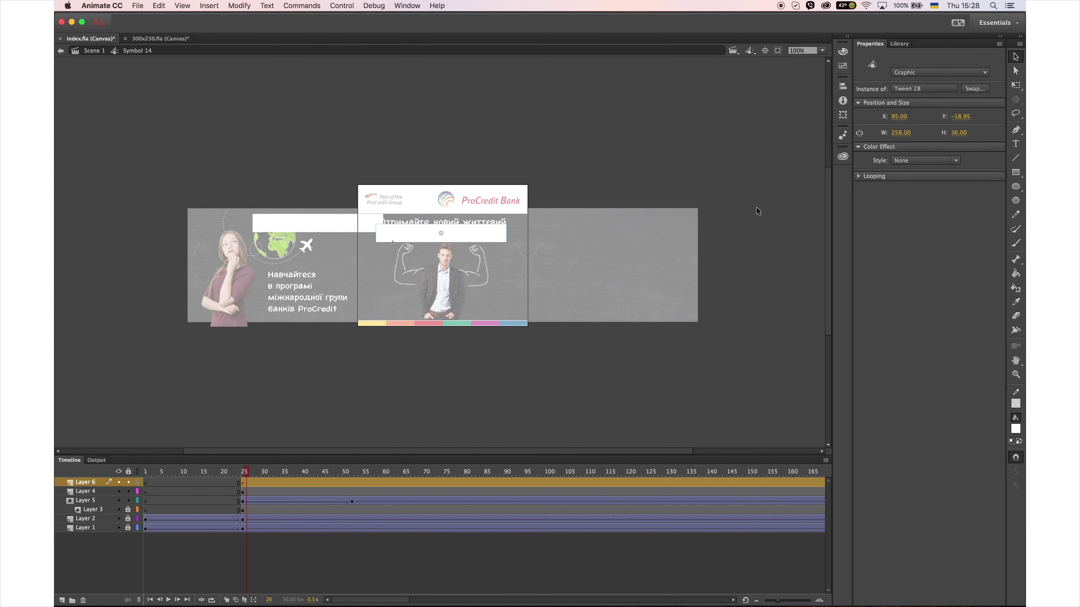
key(shift+Left)
key(shift+Left)
key(shift+Left)
Create a classic tween on Layer 6 with a keyframe at frame 52, and shift the frame 25 rectangle left towards the line's start
right_click(353, 483)
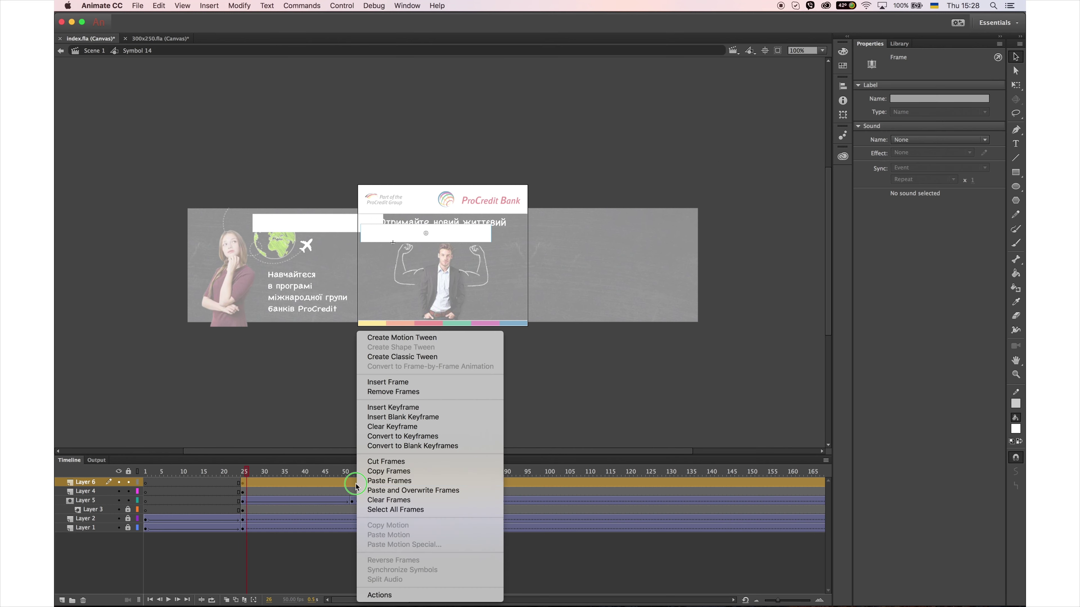
click(434, 362)
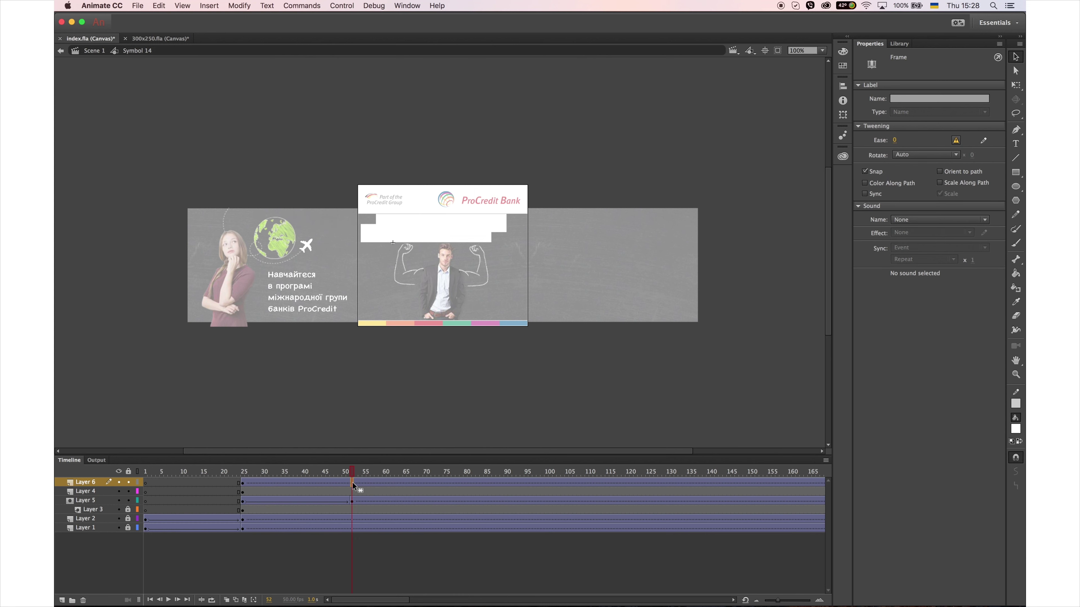
click(244, 483)
key(shift+Left)
key(shift+Left)
key(shift+Left)
key(shift+Left)
key(shift+Left)
key(shift+Left)
key(shift+Left)
key(shift+Left)
key(shift+Left)
key(shift+Left)
key(shift+Left)
key(shift+Left)
key(shift+Left)
key(shift+Left)
key(shift+Left)
key(shift+Left)
key(shift+Left)
key(shift+Left)
key(shift+Left)
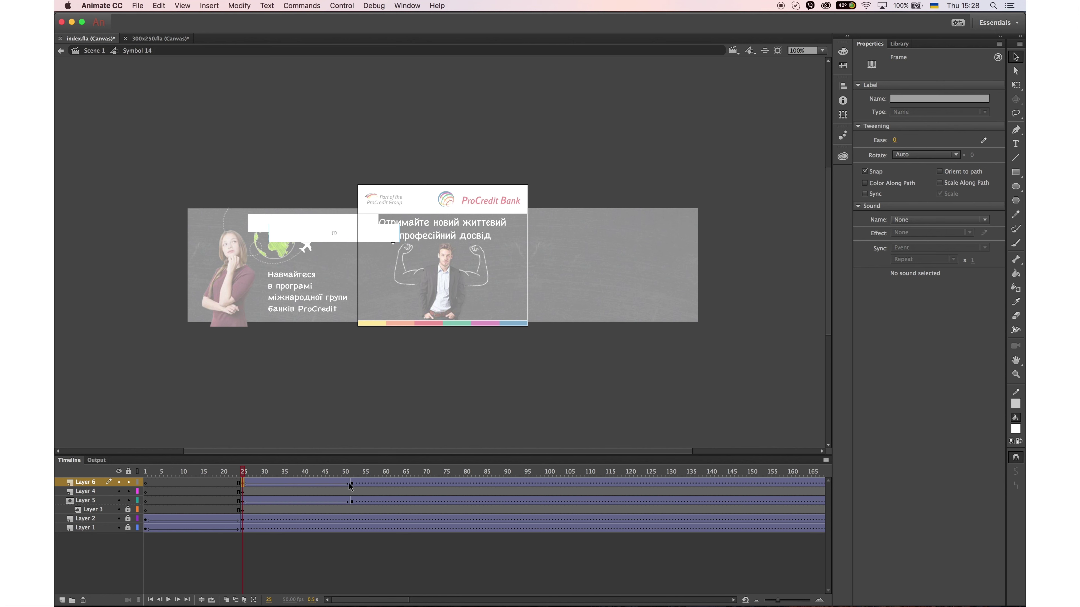
Shift Layer 6's tween and Layer 4's text to start at frame 52, and make Layer 6 a mask for Layer 4
drag(351, 486, 443, 487)
drag(242, 492, 351, 492)
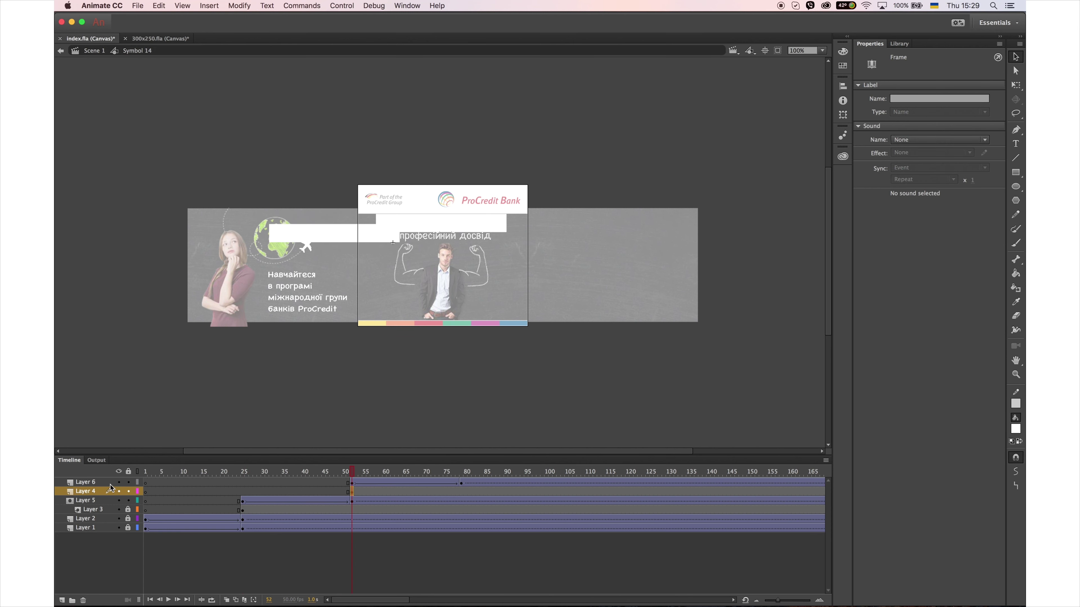
right_click(111, 488)
click(128, 498)
Lock Layer 5 so its mask takes effect, and scrub through both text line reveals
click(430, 474)
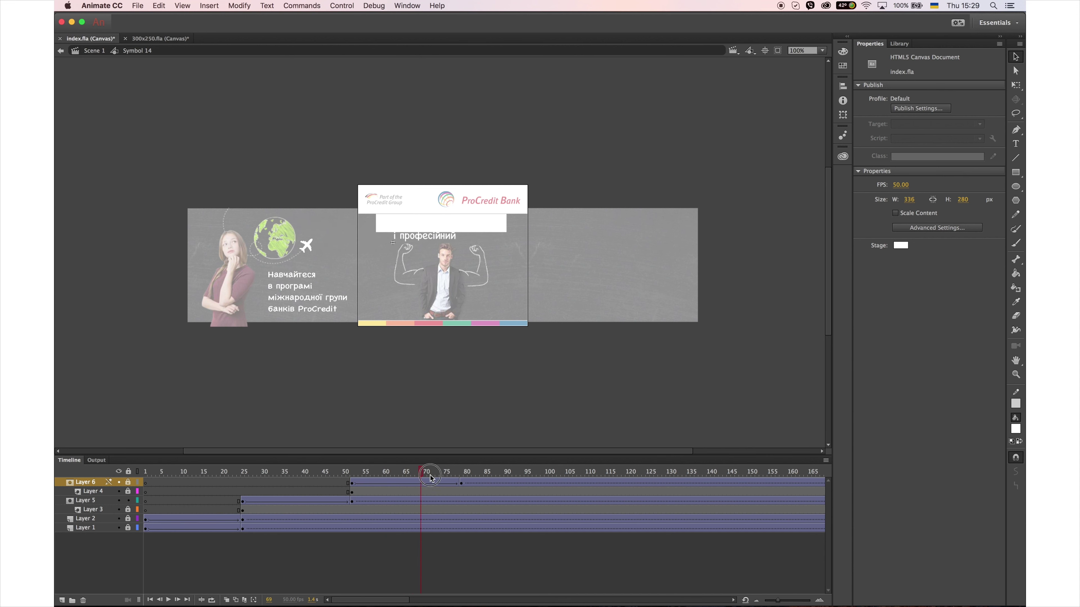
click(357, 484)
click(421, 472)
click(128, 500)
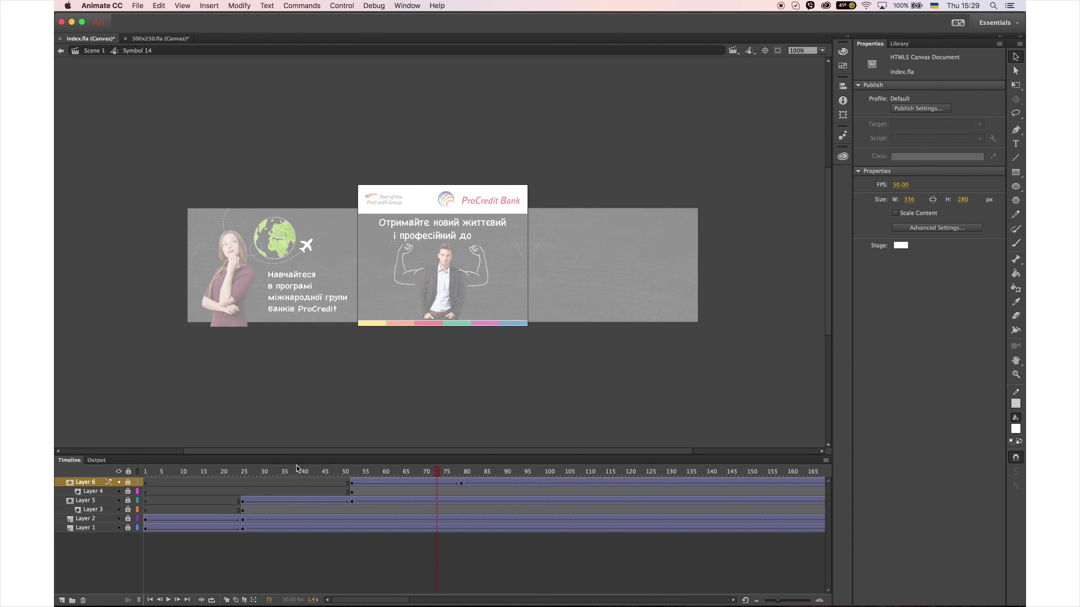
click(243, 472)
click(482, 480)
drag(482, 482, 528, 473)
Return to Scene 1 and make the arms and heading symbol on Layer 14 start at frame 557
double_click(576, 389)
scroll(340, 553, left, 5)
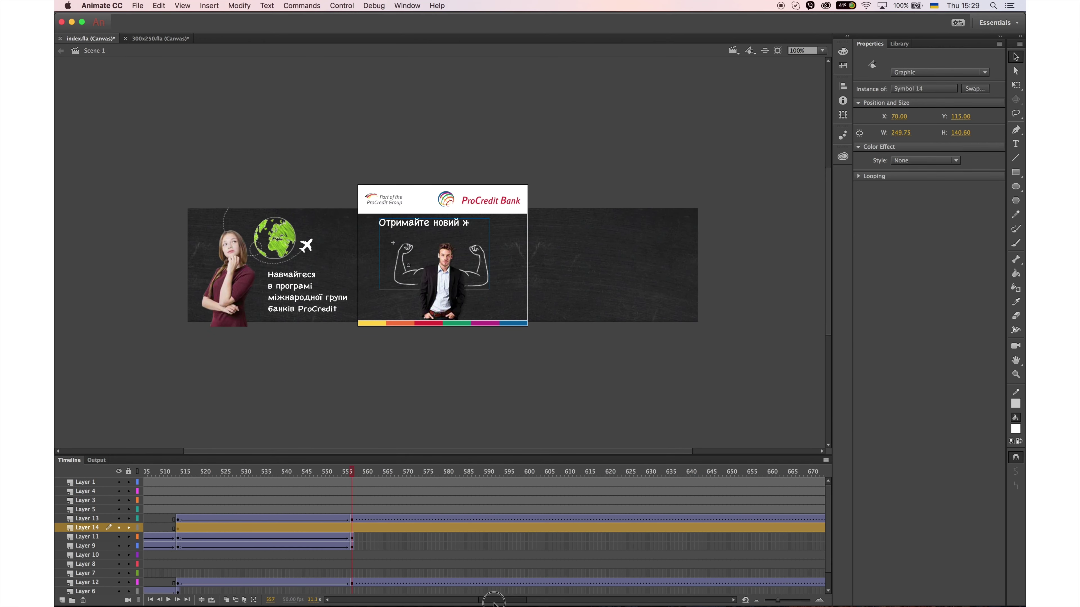
click(198, 529)
click(370, 529)
key(F6)
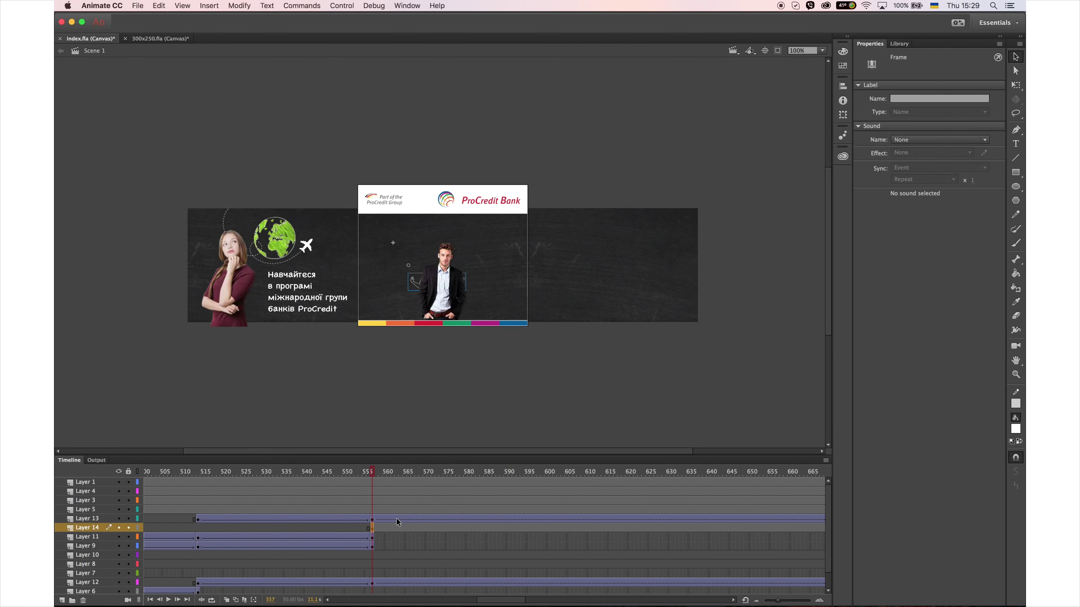
Preview the heading animation in Scene 1 and extend the scene's layers to about frame 732
drag(373, 471, 617, 463)
click(432, 527)
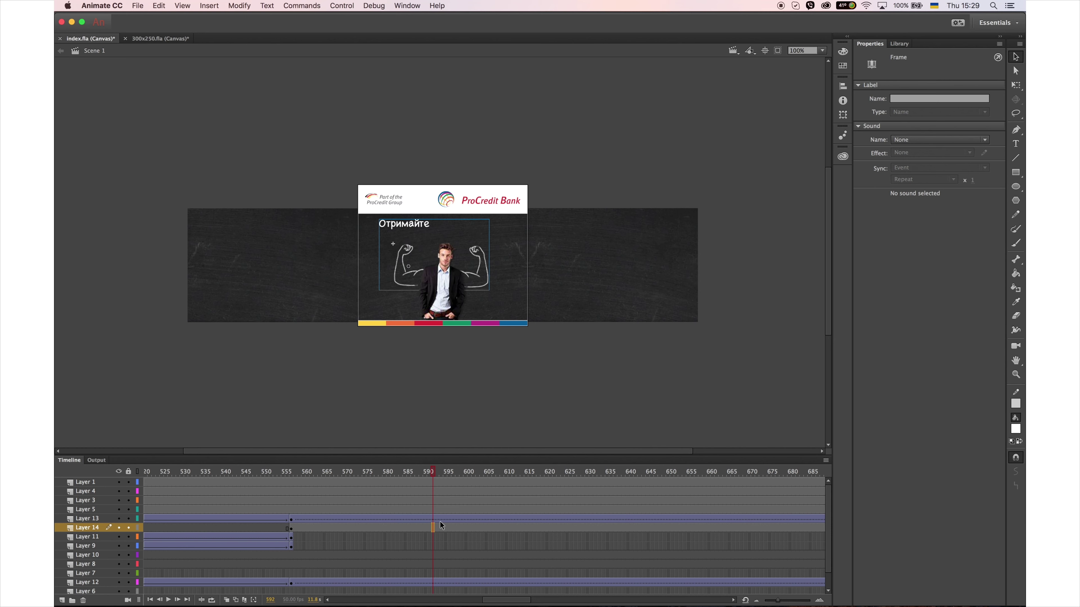
drag(327, 480, 409, 481)
key(F5)
key(F5)
key(F5)
key(F5)
key(F5)
key(F5)
key(F5)
key(F5)
key(F5)
key(F5)
key(F5)
key(F5)
key(F5)
key(F5)
key(F5)
key(F5)
key(F5)
key(F5)
key(F5)
key(F5)
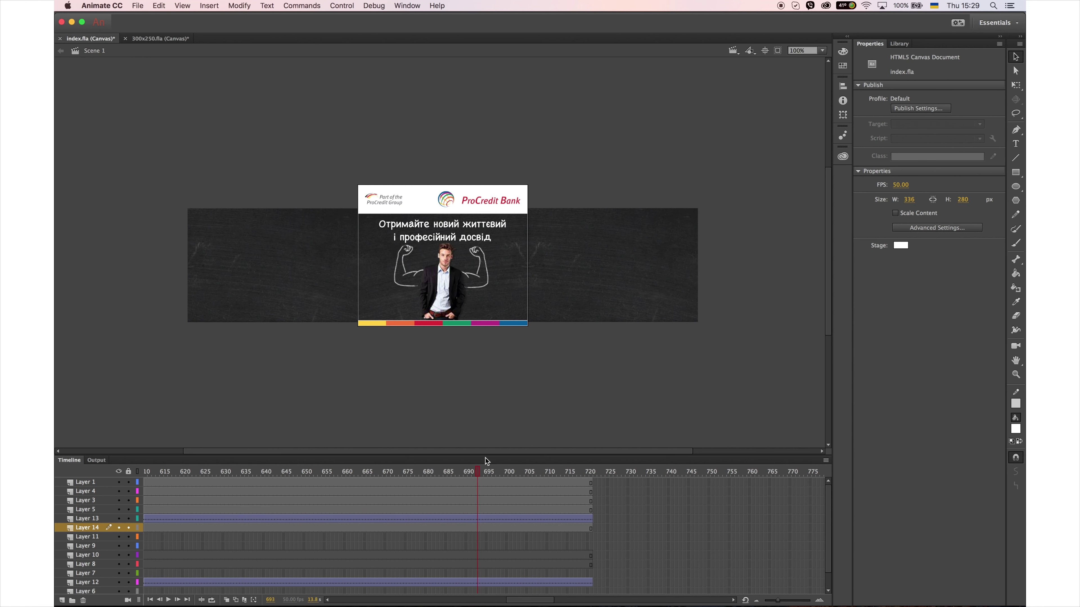
click(251, 486)
key(F5)
key(F5)
key(F5)
key(F5)
key(F5)
key(F5)
key(F5)
key(F5)
key(F5)
key(F5)
key(F5)
key(F5)
key(F5)
key(F5)
key(F5)
key(F5)
key(F5)
key(F5)
key(F5)
key(F5)
scroll(251, 486, left, 5)
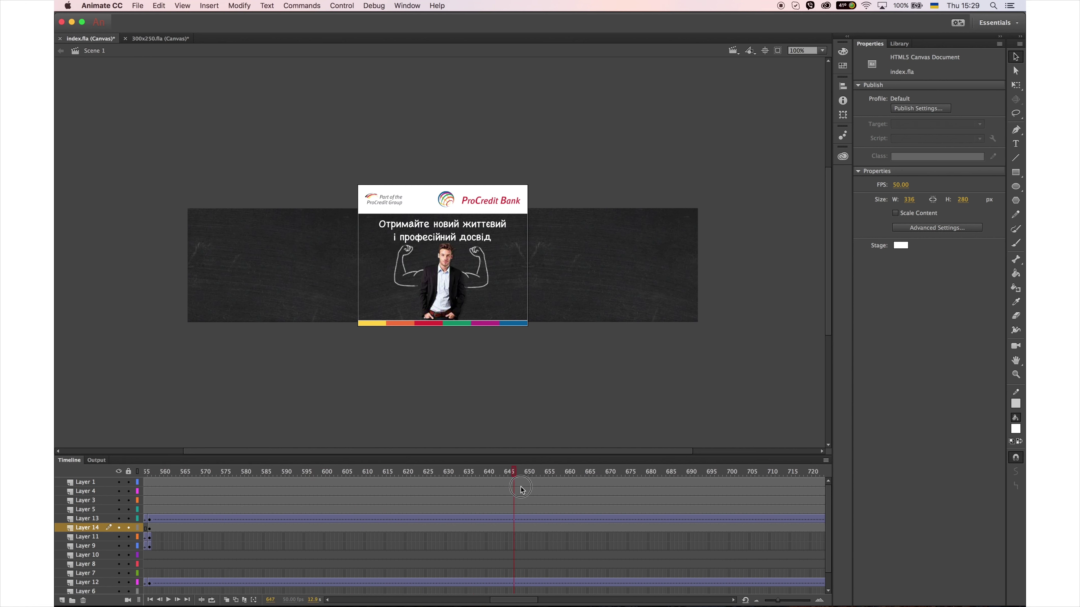
key(Return)
drag(524, 600, 536, 600)
key(F5)
key(F5)
key(F5)
key(F5)
key(F5)
key(F5)
key(F5)
key(F5)
key(F5)
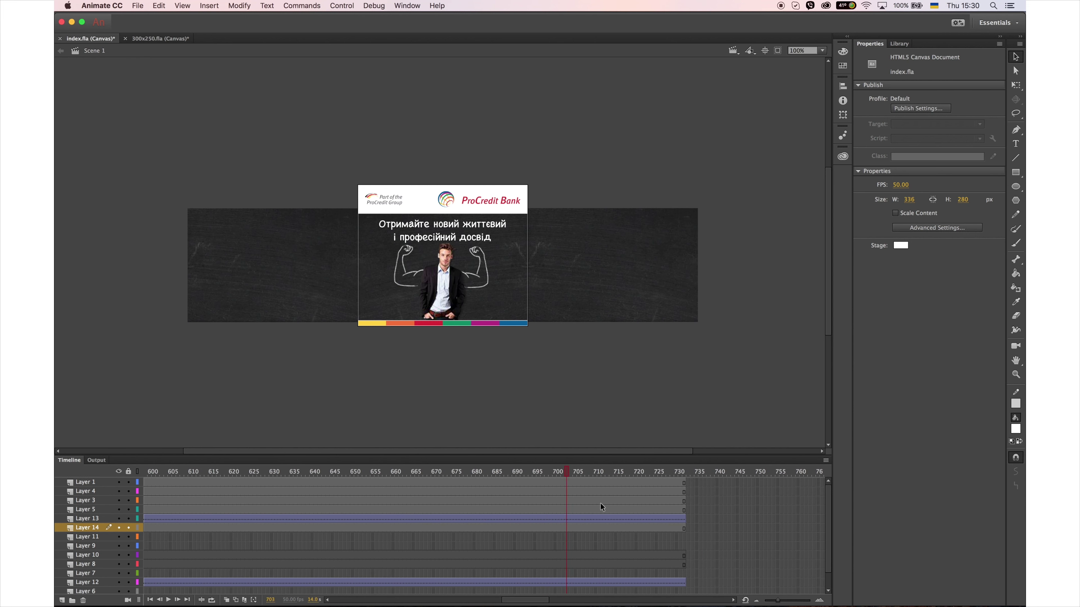
Create a classic tween on Layer 14 and insert keyframes at frames 700 and 736
click(580, 519)
click(579, 528)
right_click(580, 526)
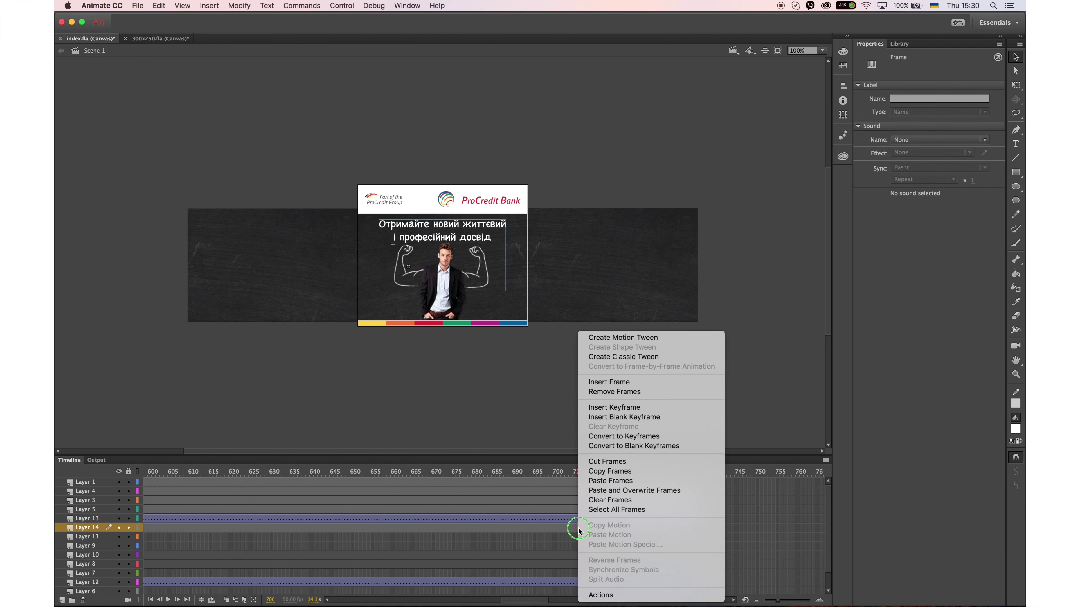
click(616, 357)
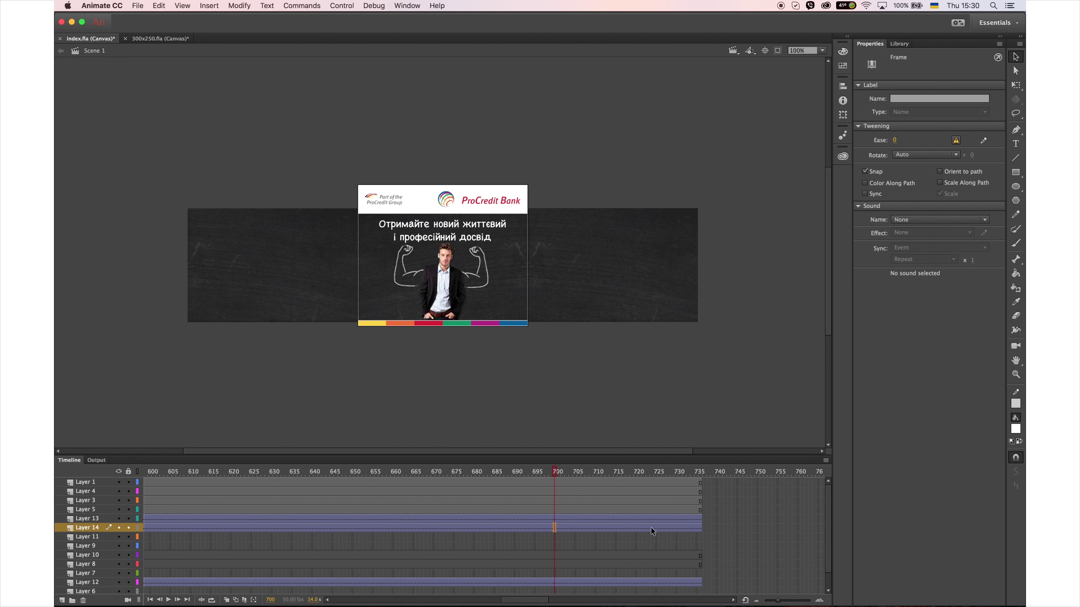
click(699, 529)
key(F6)
Insert keyframes at frames 700 and 736 on Layers 13 and 12
click(554, 518)
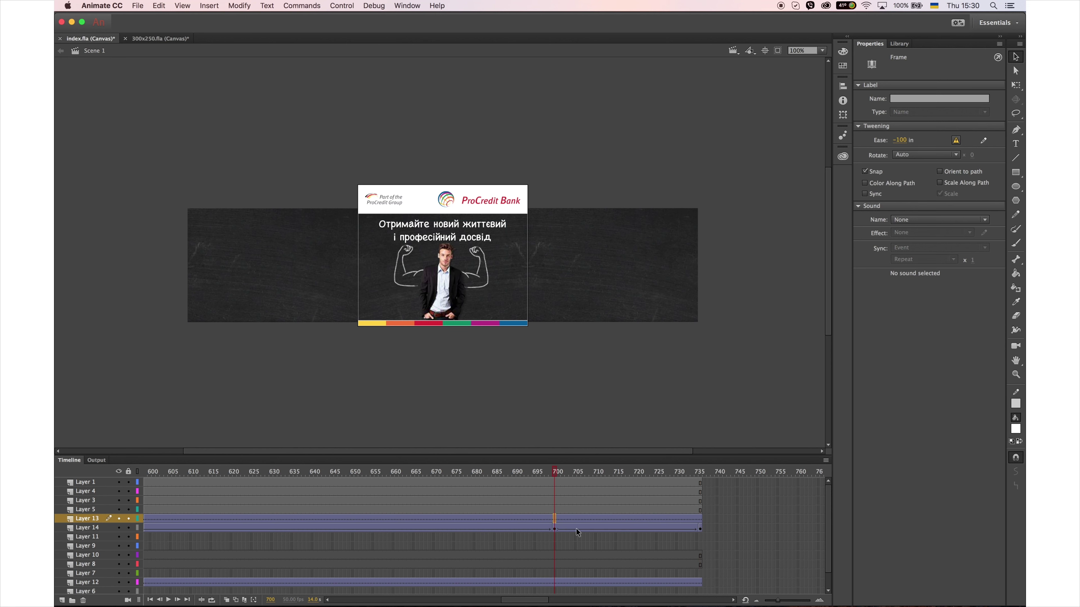
click(700, 518)
key(F6)
click(554, 583)
key(F6)
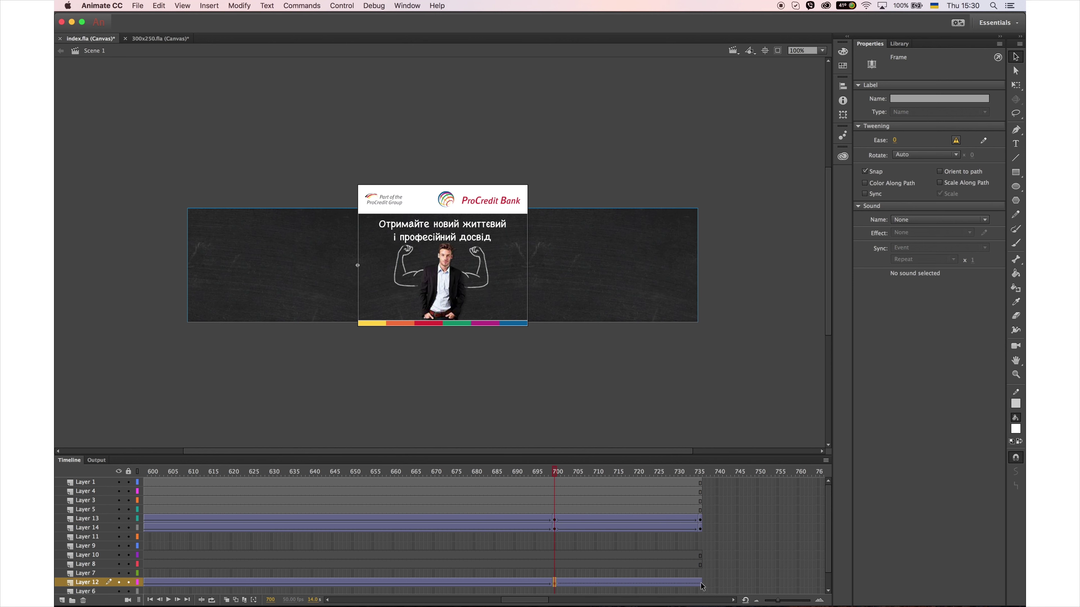
click(700, 583)
key(F6)
At frame 736, move the man, the arms with heading and the chalkboard left until the man is off the banner
drag(700, 527, 706, 589)
key(shift+Left)
key(shift+Left)
key(shift+Left)
key(shift+Left)
key(shift+Left)
key(shift+Left)
key(shift+Left)
key(shift+Left)
key(shift+Left)
key(shift+Left)
key(shift+Left)
key(shift+Left)
key(shift+Left)
key(shift+Left)
key(shift+Left)
key(shift+Left)
key(shift+Left)
key(shift+Left)
key(shift+Left)
key(shift+Left)
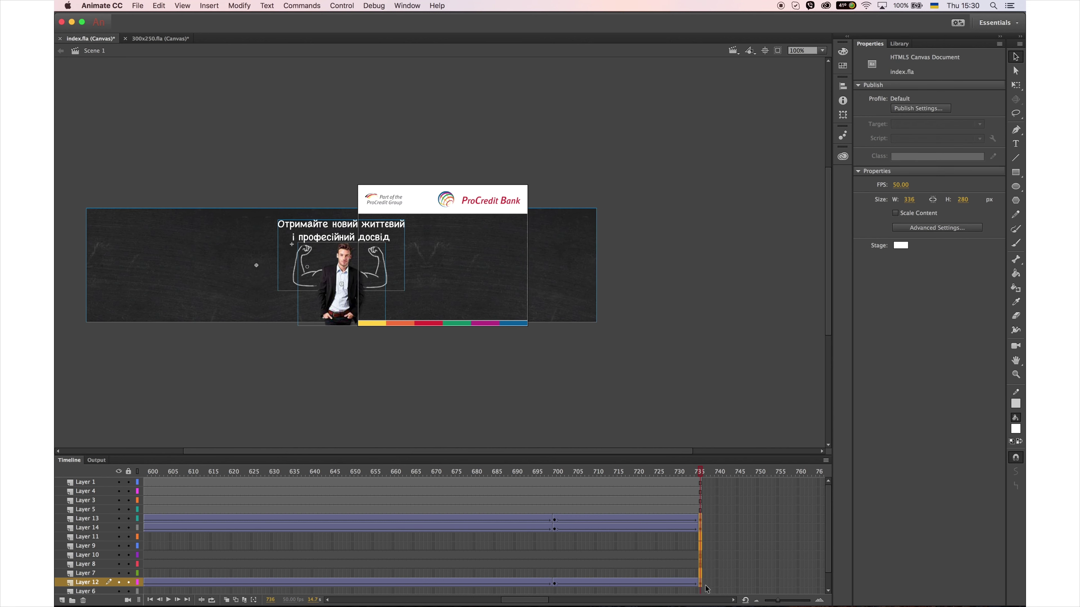
key(Left)
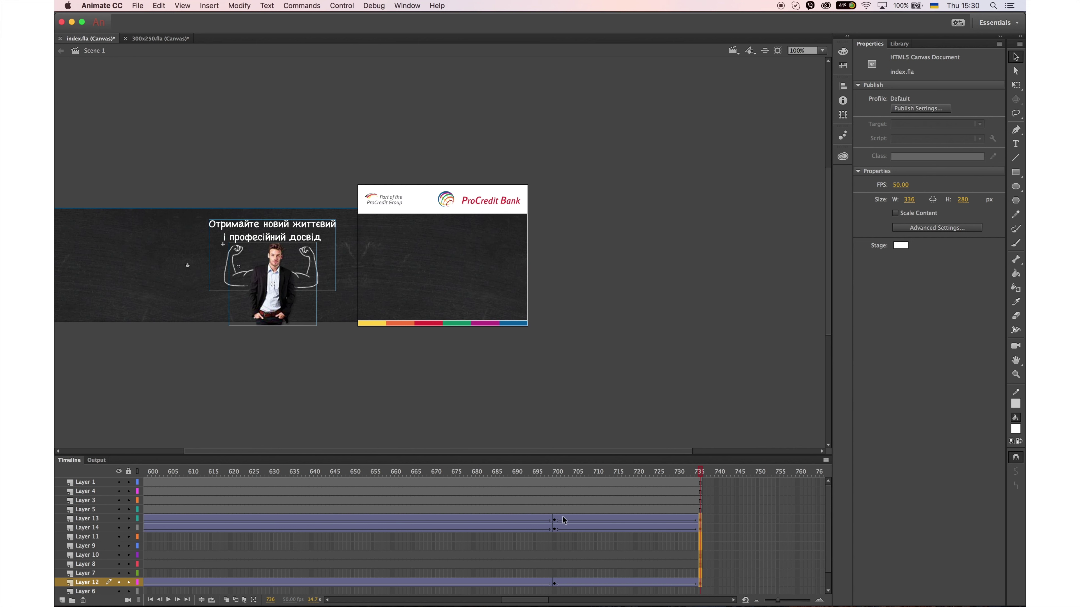
Set the ease to -100 at frame 736 and to 100 at frame 700 on Layers 12, 13 and 14
click(700, 528)
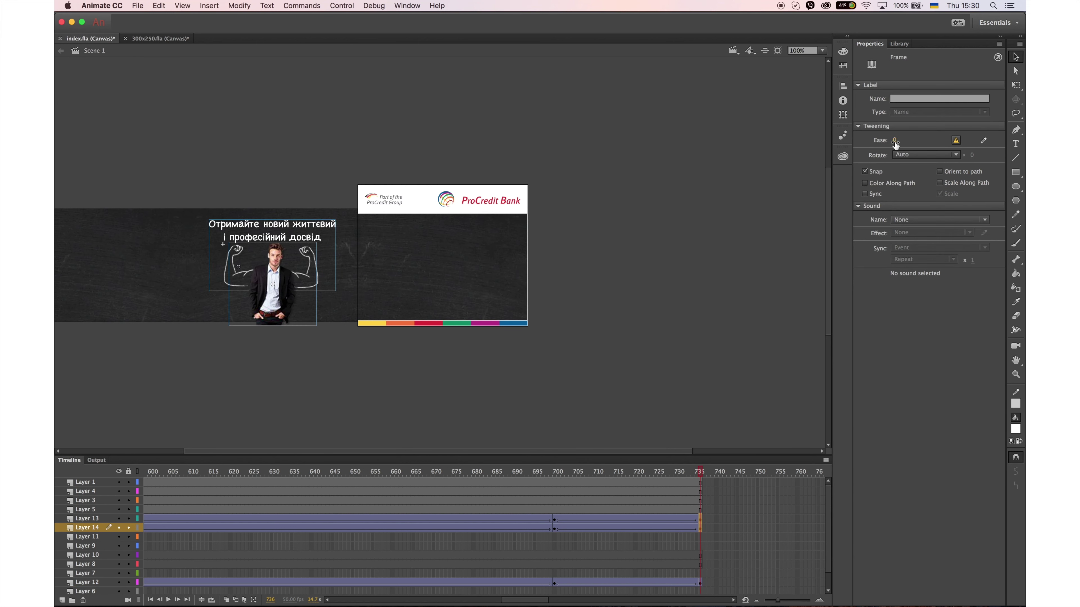
click(700, 582)
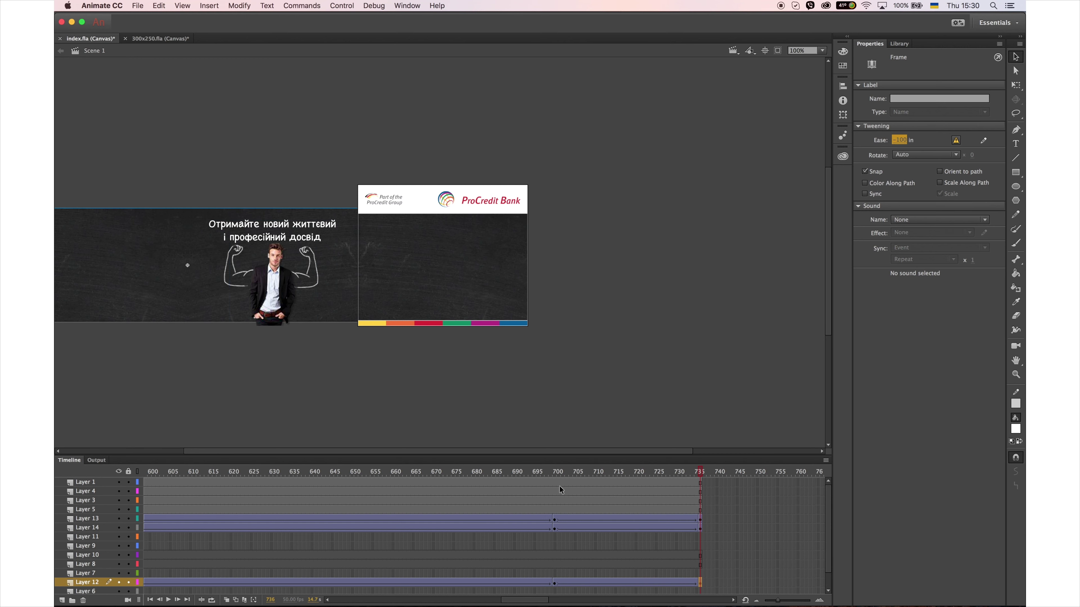
drag(554, 520, 555, 528)
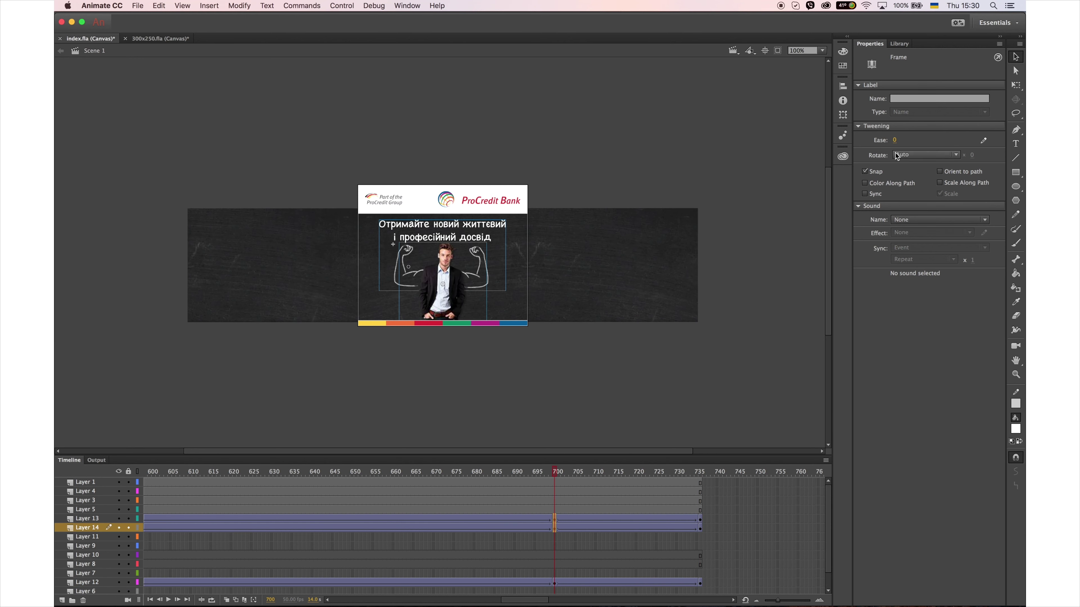
click(555, 582)
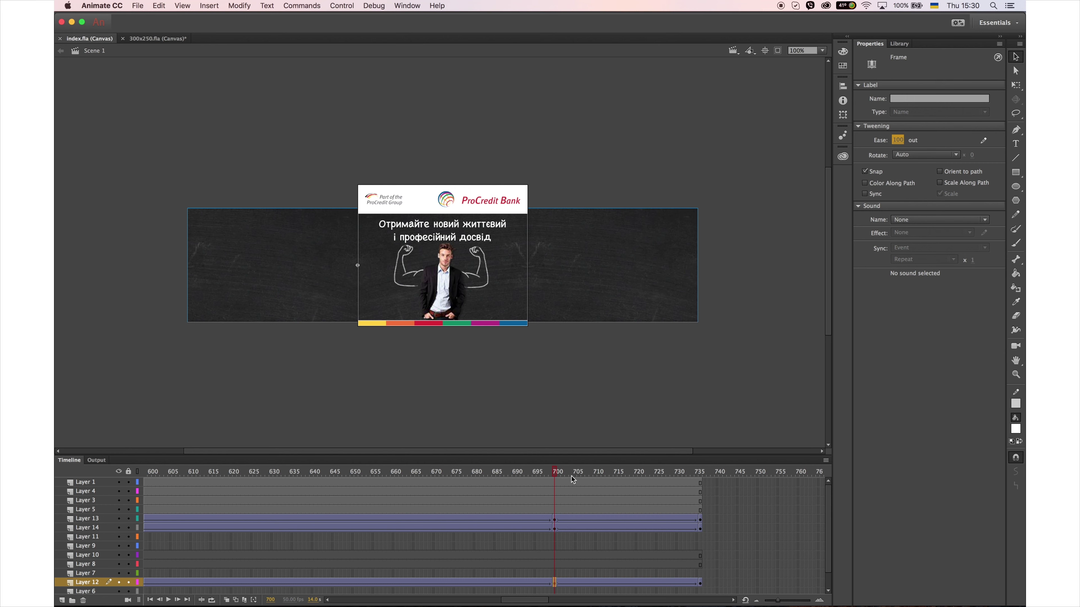
Extend Layers 1, 2, 3, 4 and 5 to frame 867
drag(573, 472, 750, 504)
scroll(723, 489, right, 10)
key(F5)
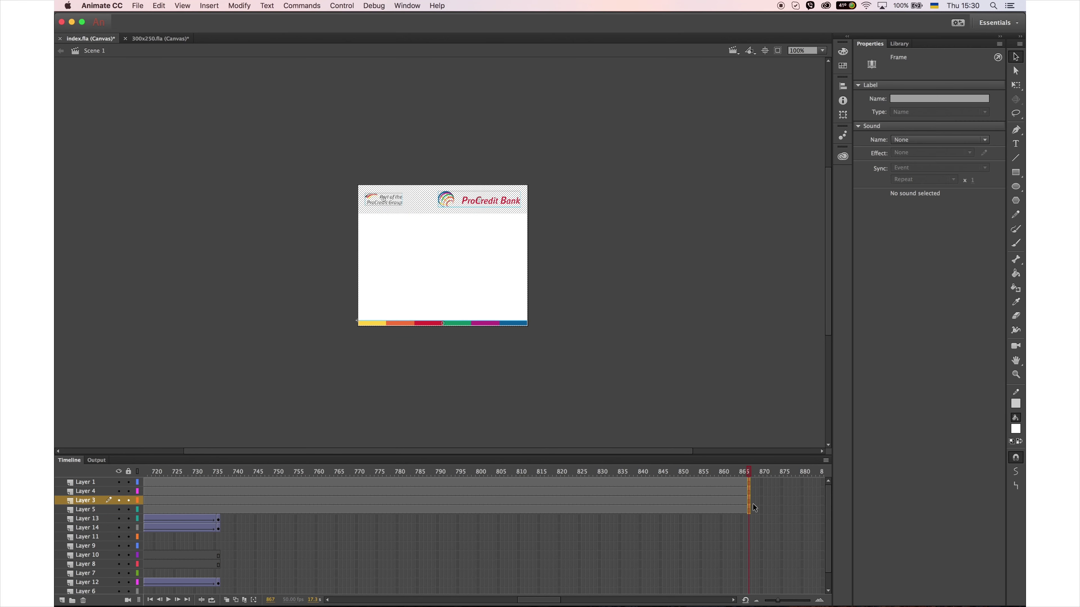
scroll(829, 513, down, 2)
click(565, 583)
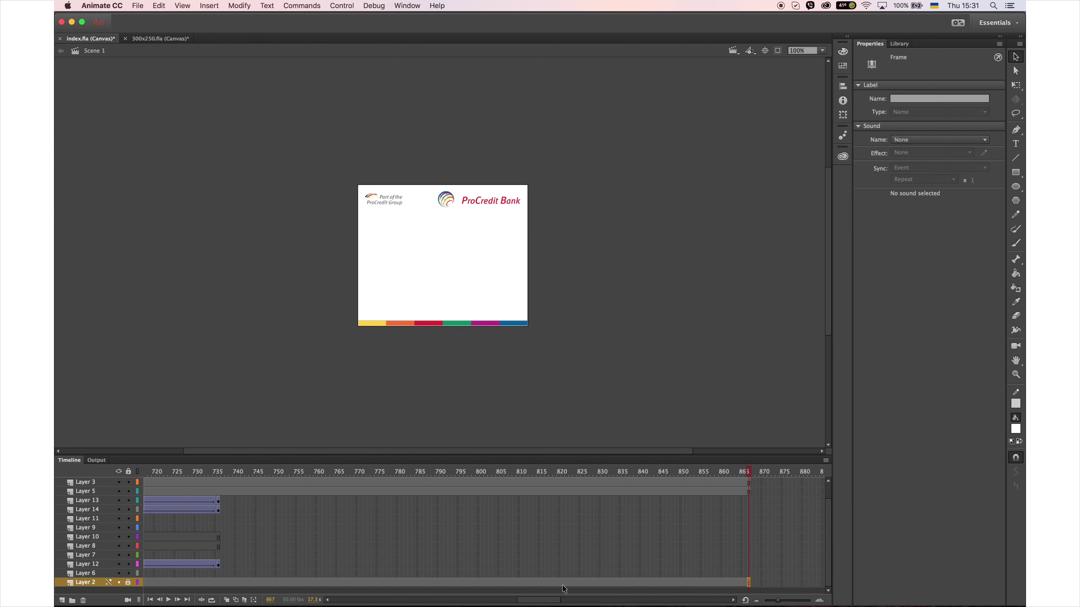
Extend the chalkboard on Layer 12 with a keyframe at frame 858
drag(527, 603, 523, 603)
click(777, 563)
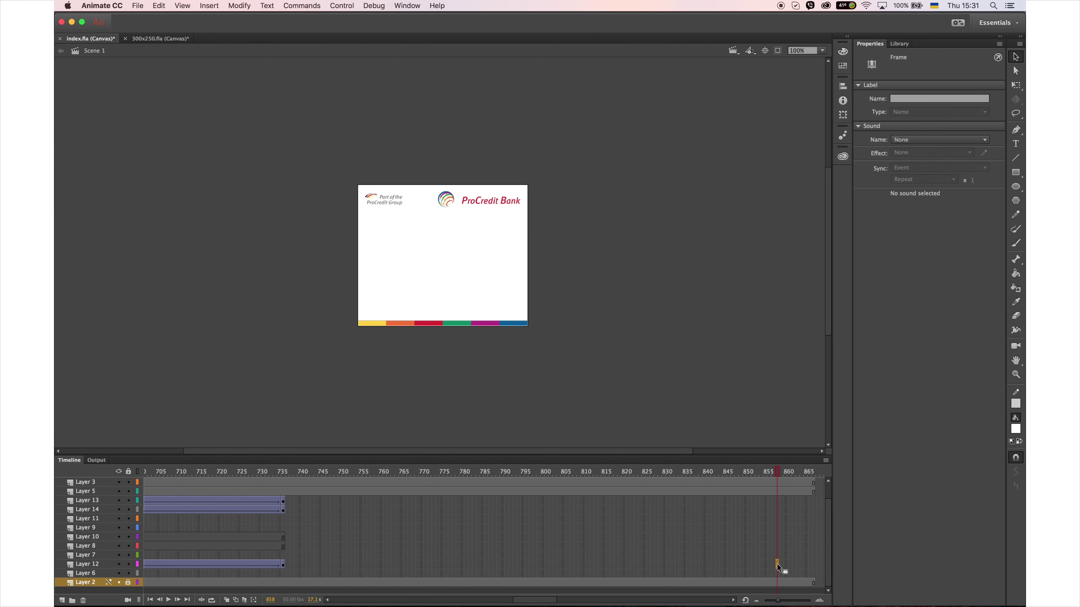
key(F6)
click(291, 475)
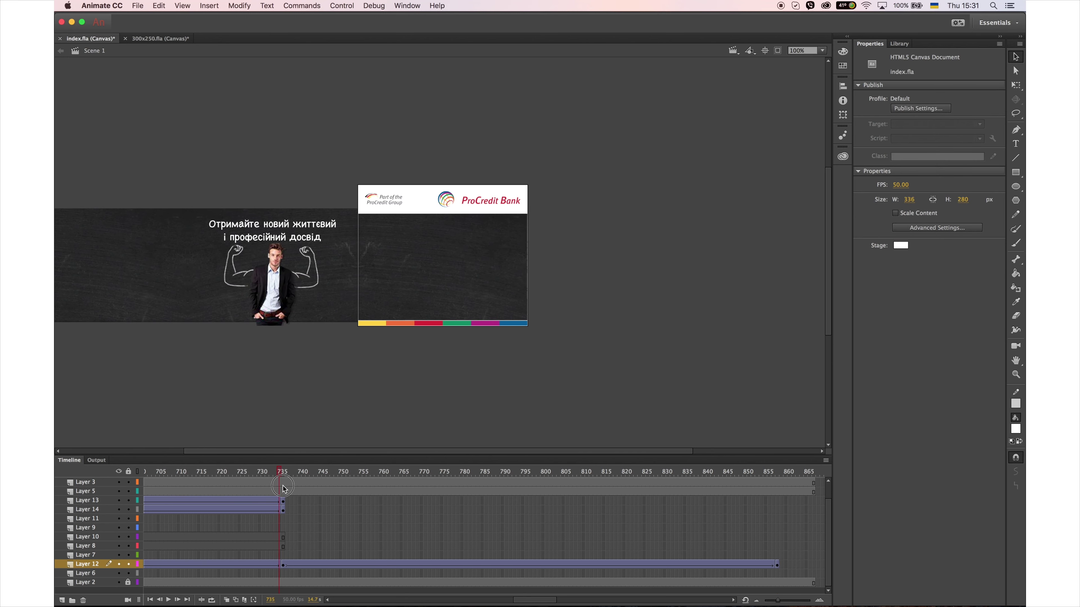
Add Layer 15 above Layer 13 with a blank keyframe at frame 700, and save the file
click(283, 502)
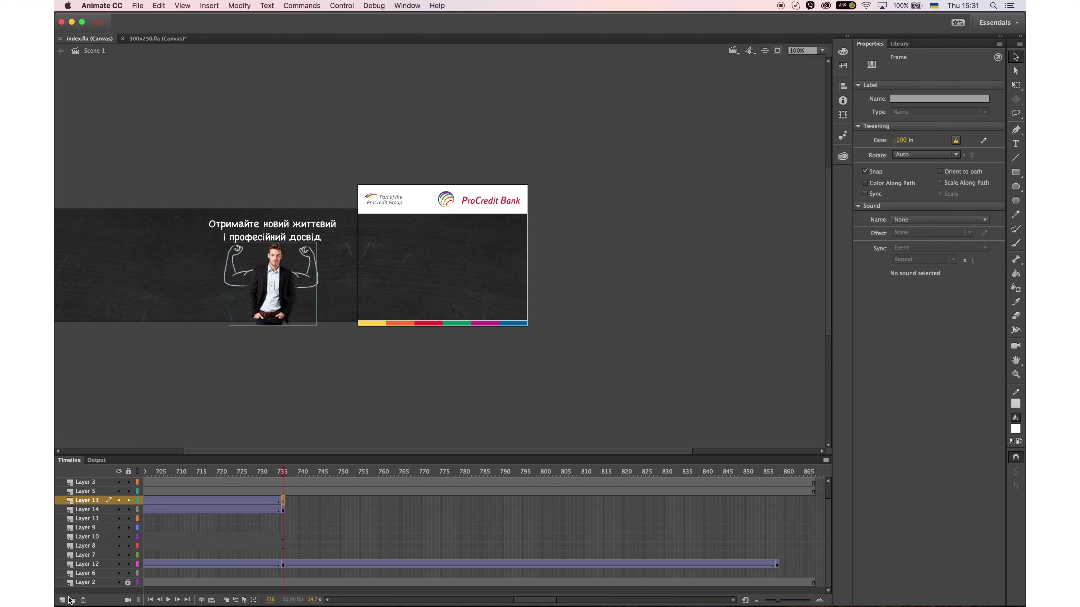
key(super+shift+l)
drag(281, 471, 158, 472)
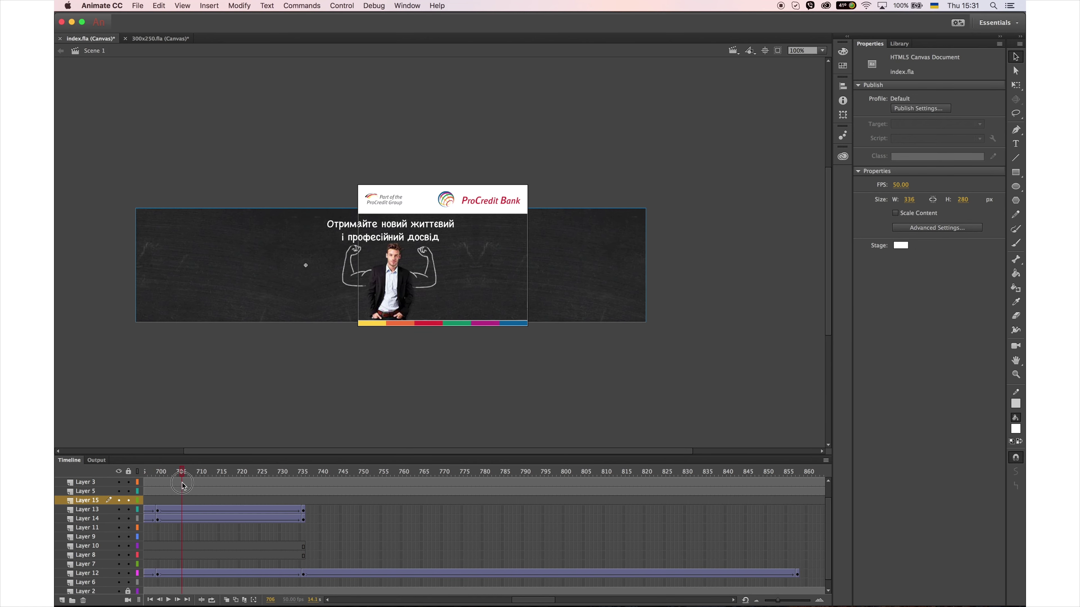
key(super+s)
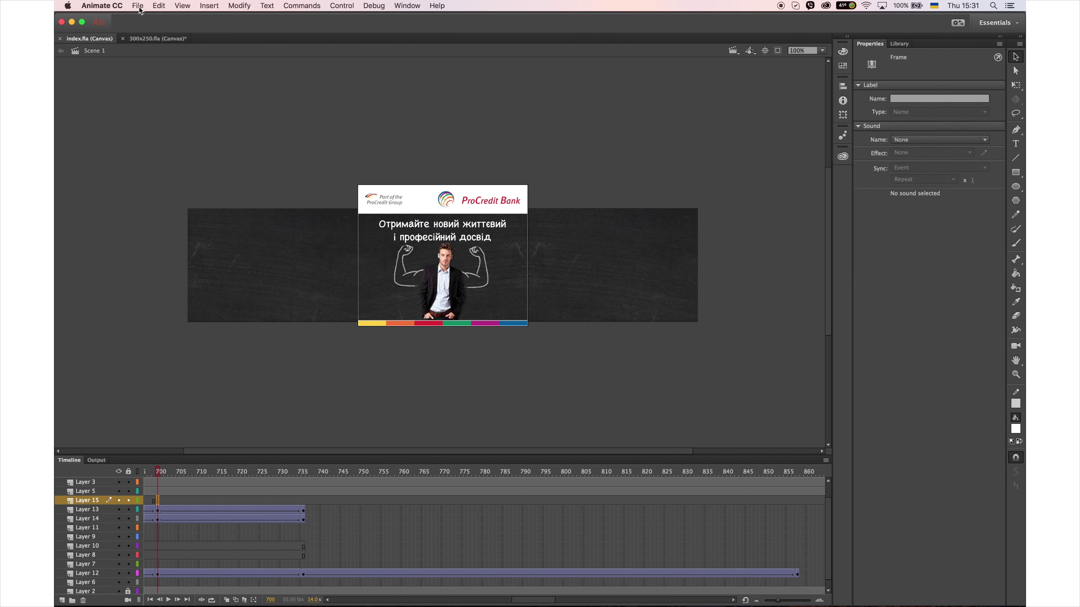
Import people.png to the stage at frame 700 of Layer 15
click(138, 6)
mouse_move(145, 136)
click(272, 135)
scroll(665, 254, down, 5)
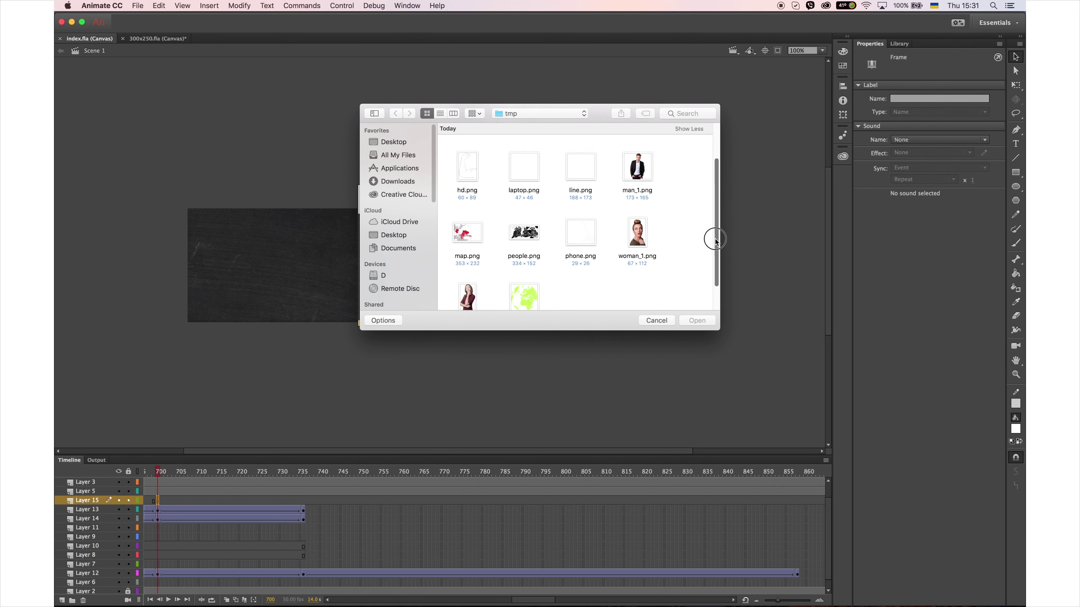
click(539, 223)
click(699, 320)
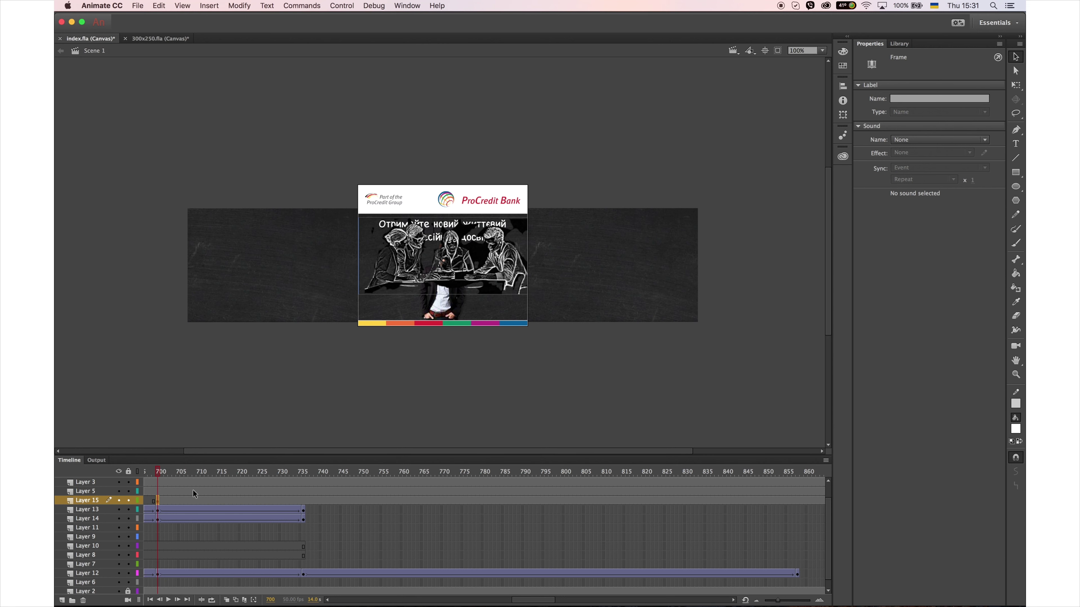
Convert the people image to a Movie Clip symbol, working at frame 765 of Layer 15
click(421, 500)
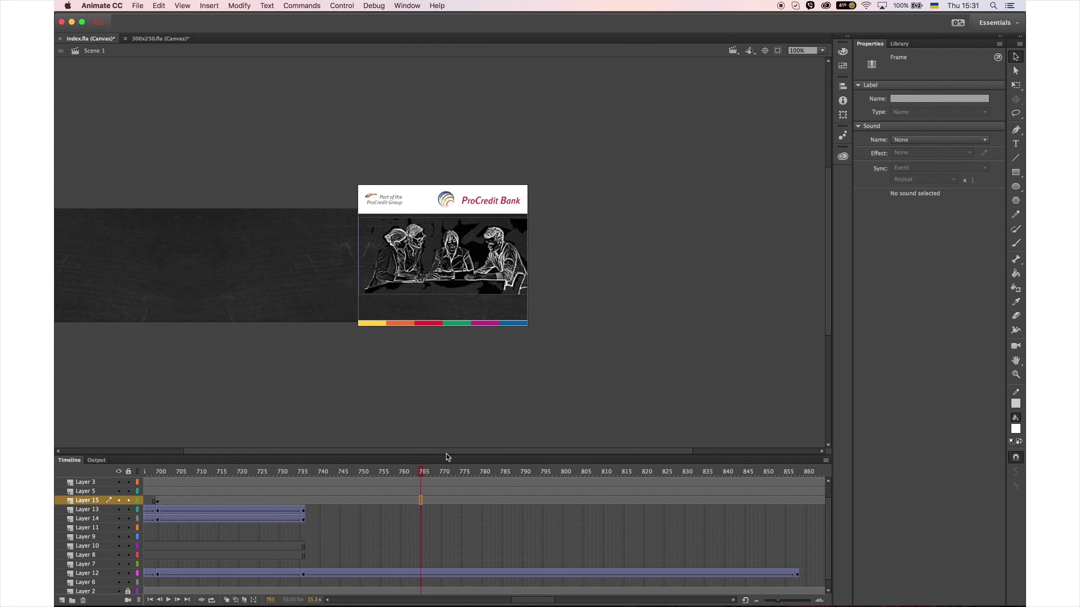
right_click(493, 277)
click(587, 191)
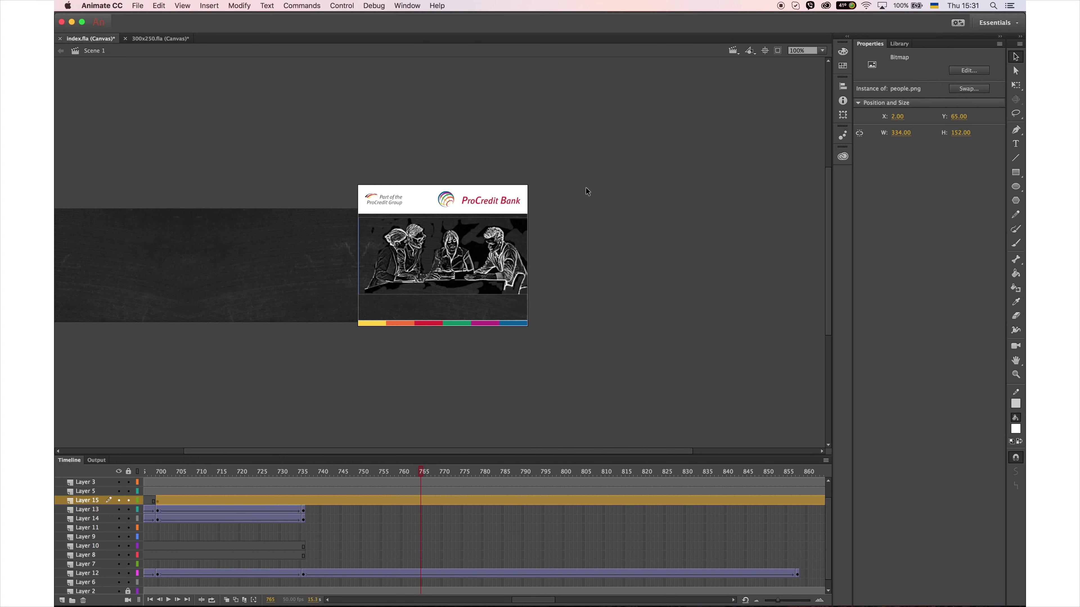
right_click(501, 266)
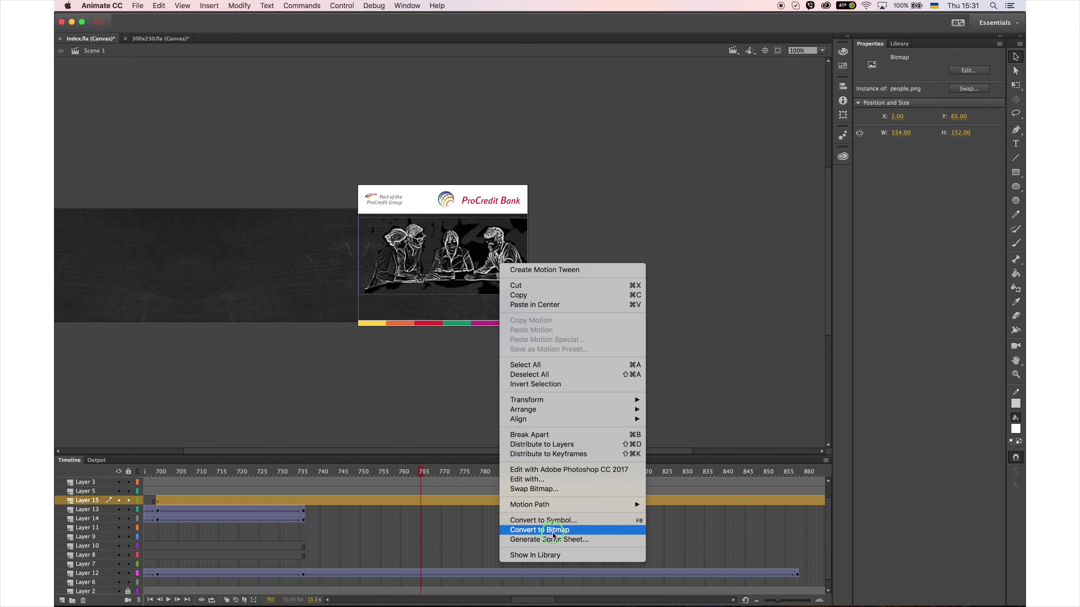
click(554, 521)
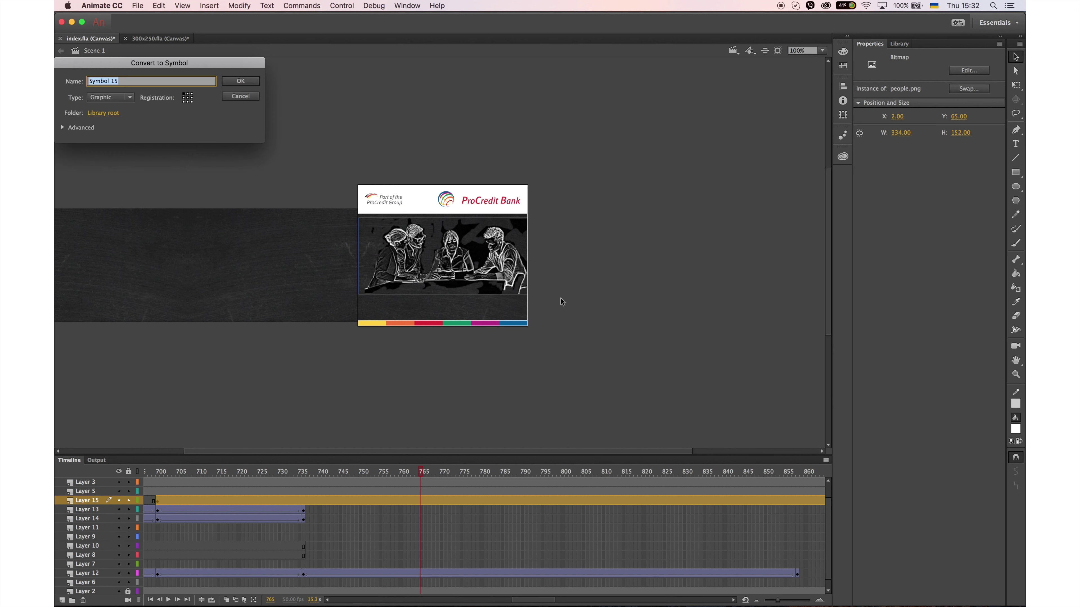
click(128, 97)
click(104, 106)
click(241, 80)
Try the Graphic type and Cache as Bitmap rendering on the people symbol, and return it to Movie Clip with original rendering
click(921, 210)
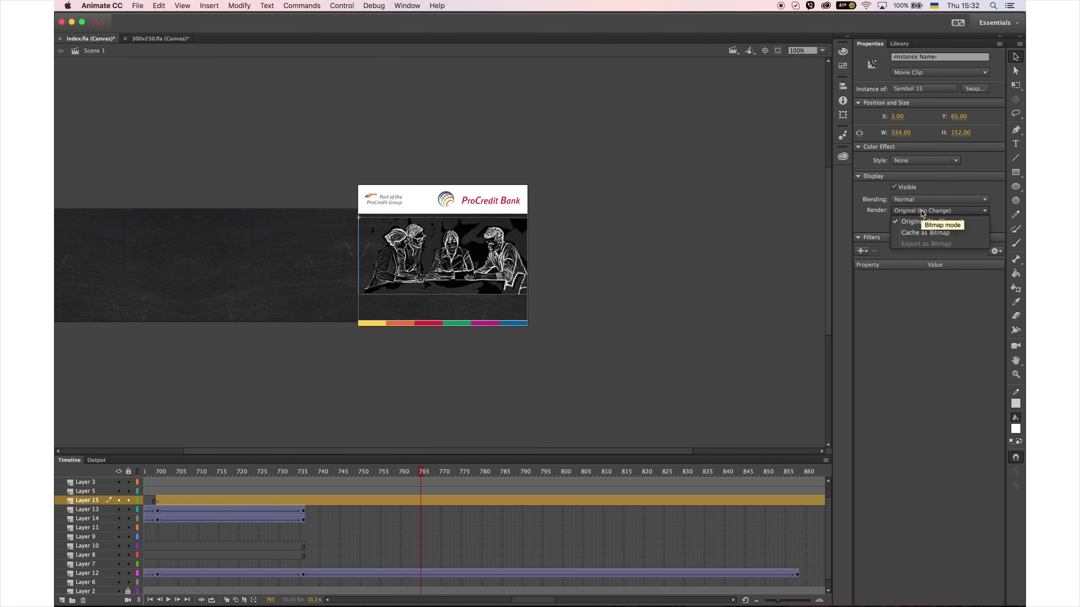
click(935, 188)
click(928, 199)
click(930, 199)
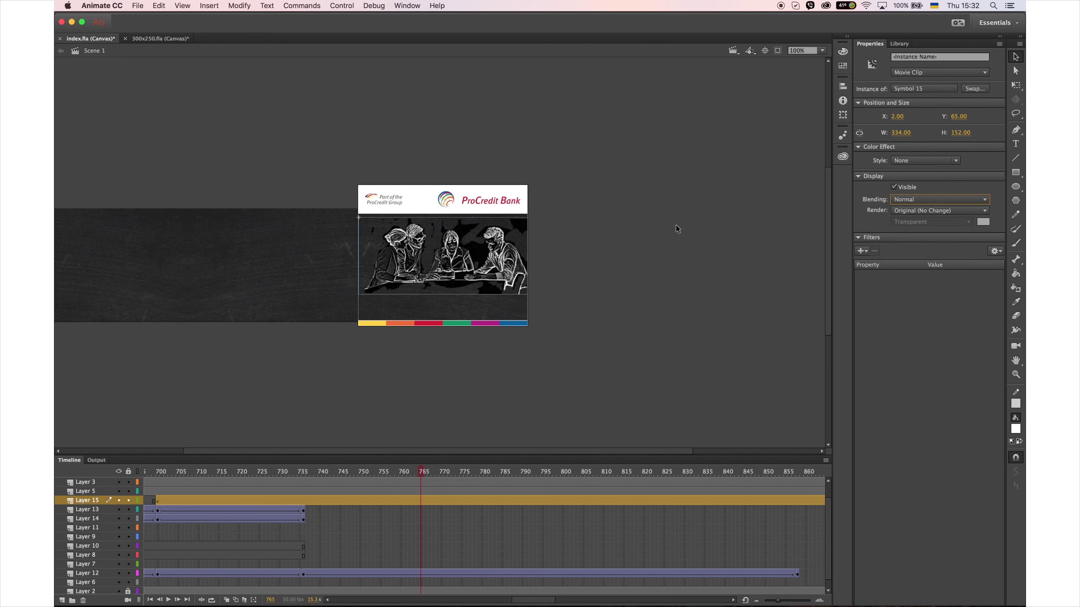
right_click(509, 266)
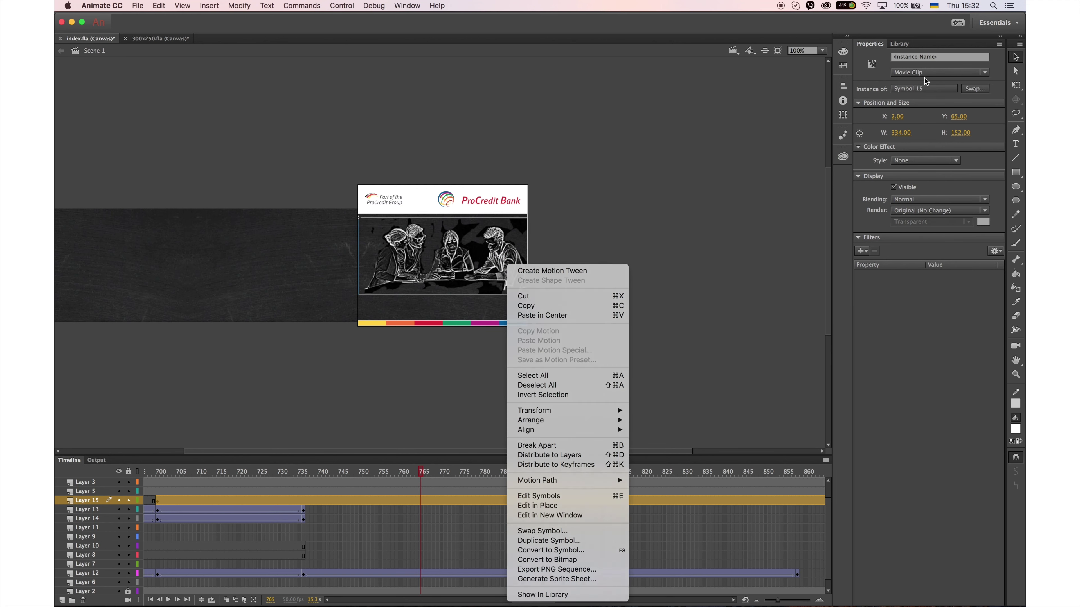
click(940, 72)
click(939, 73)
click(919, 107)
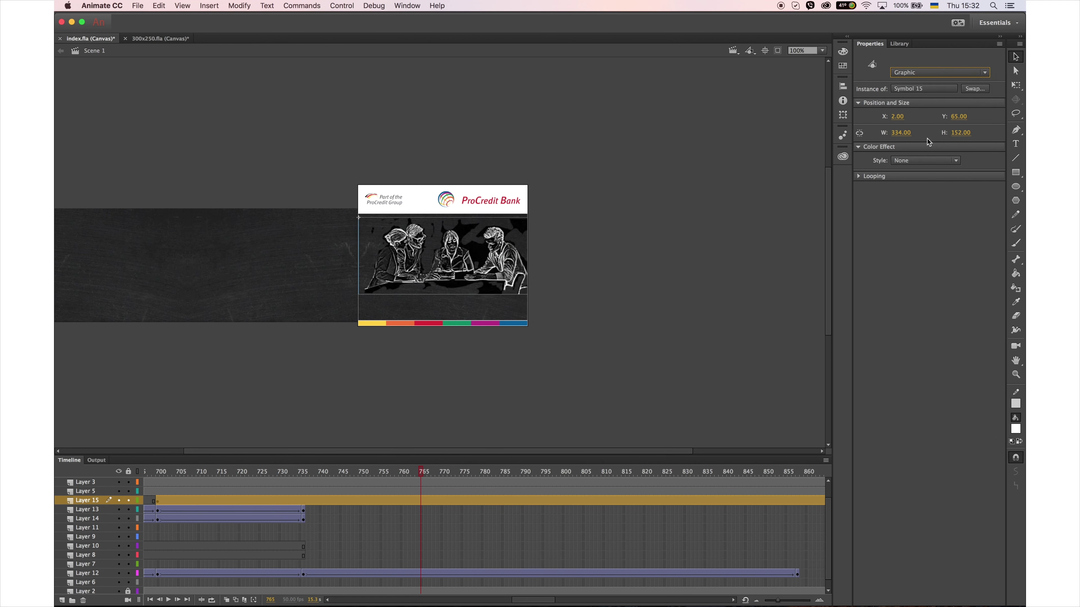
click(939, 72)
click(917, 84)
click(922, 210)
click(921, 231)
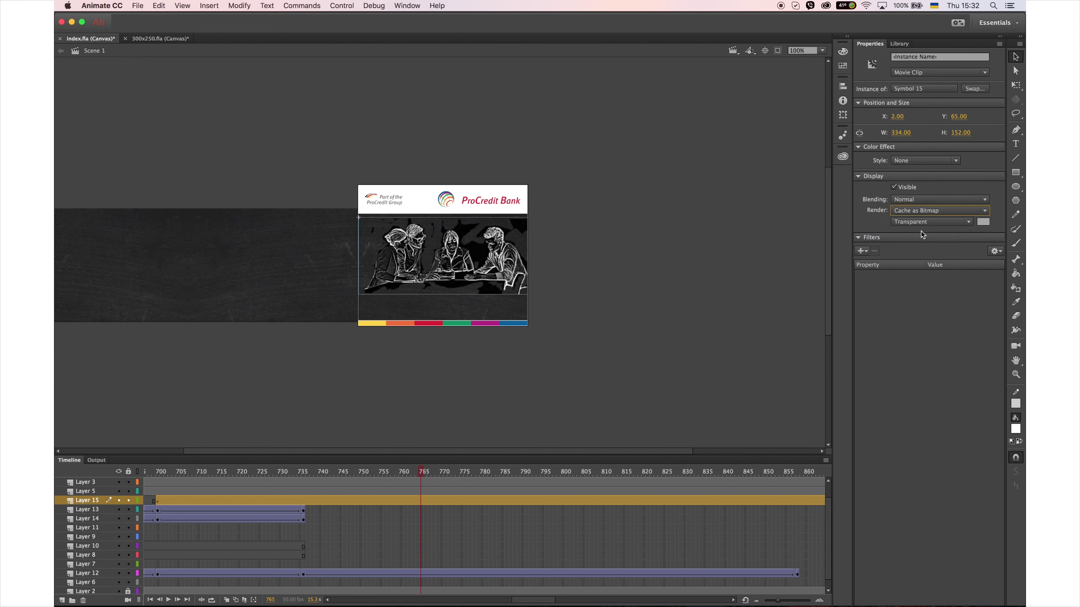
click(922, 201)
click(922, 199)
click(923, 211)
click(918, 215)
Set the people clip's blending to Add and move it down to about Y 116
click(920, 199)
click(917, 314)
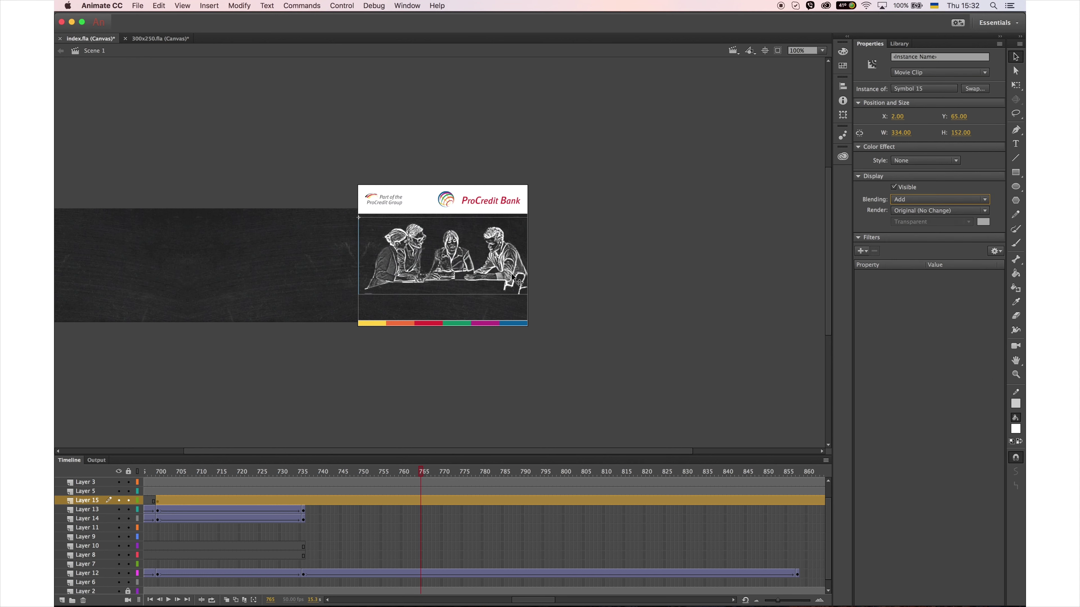
key(Down)
key(Down)
key(Down)
key(Down)
key(Down)
key(Down)
key(Down)
key(Down)
key(Down)
key(Down)
key(Down)
key(Down)
key(Down)
key(Down)
key(Down)
key(Down)
key(Down)
key(Down)
key(Down)
key(Down)
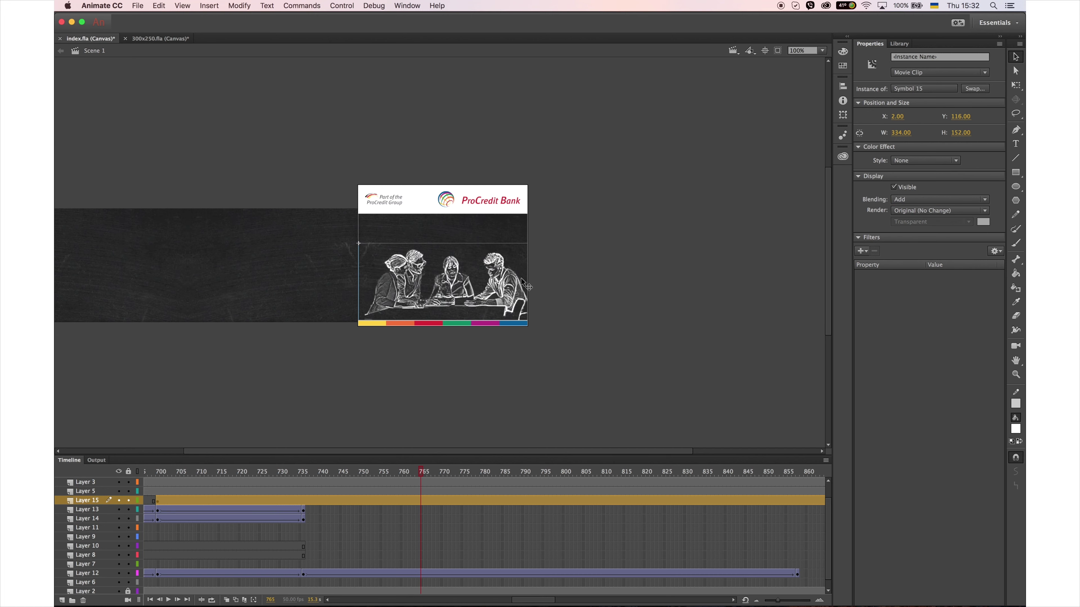
Switch to Photoshop and close 04.psb to look at the people scene in storyboard_4.psd
key(super+Tab)
key(super+Tab)
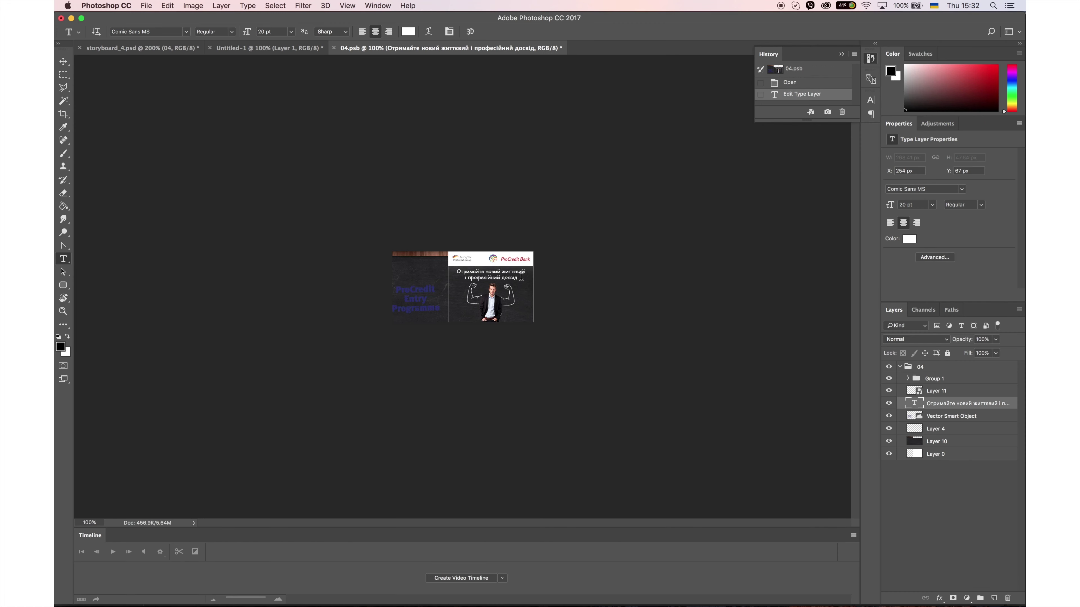
key(super+w)
click(522, 202)
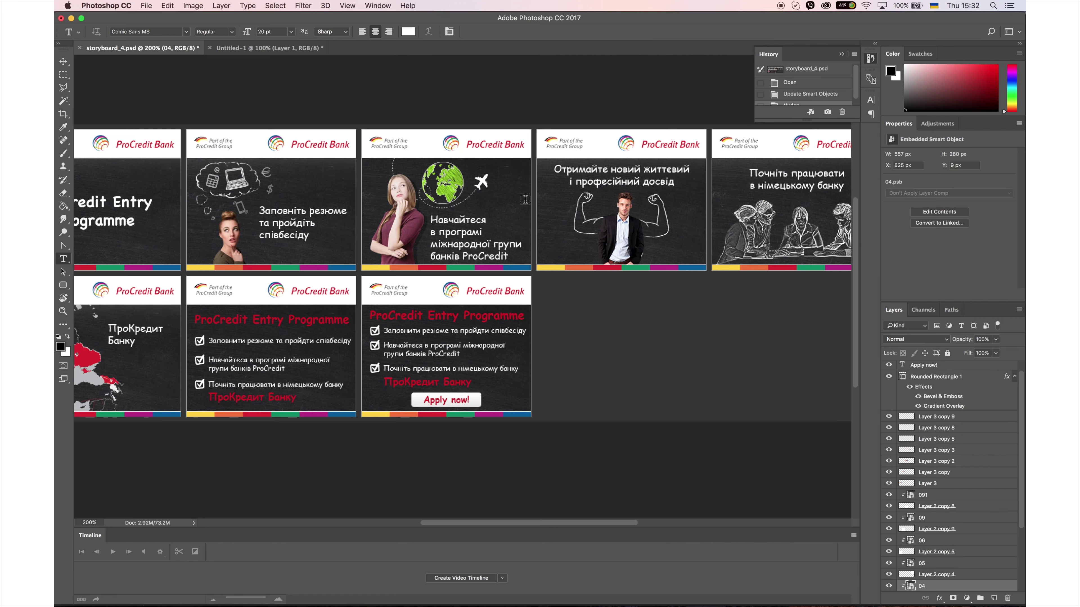
Switch back to Animate and move the people clip to X -6, Y 128, comparing its placement with the storyboard
key(super+Tab)
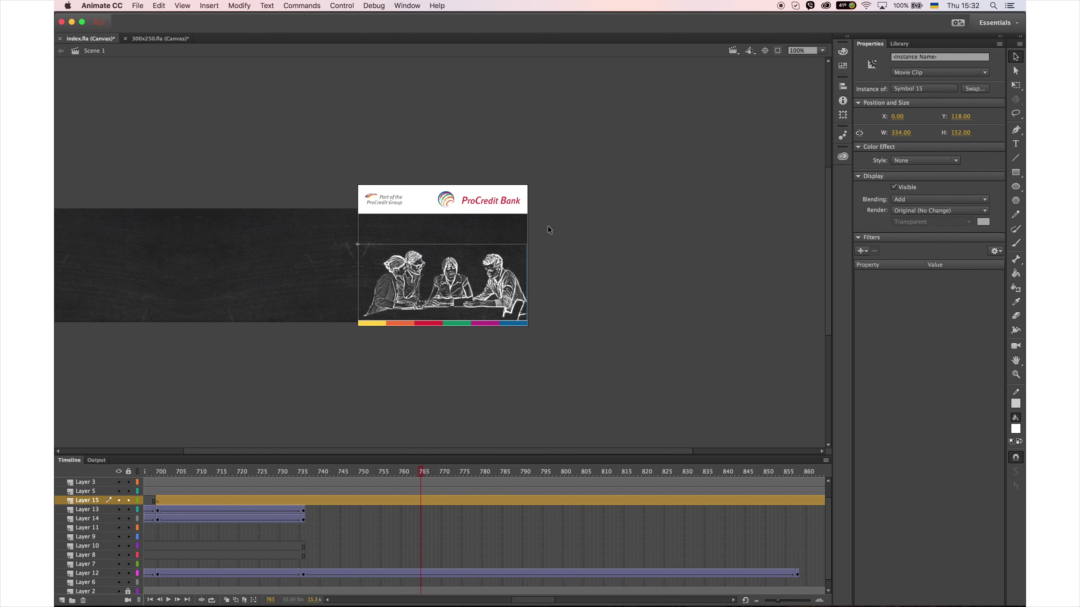
key(Left)
key(Left)
key(Left)
key(super+Tab)
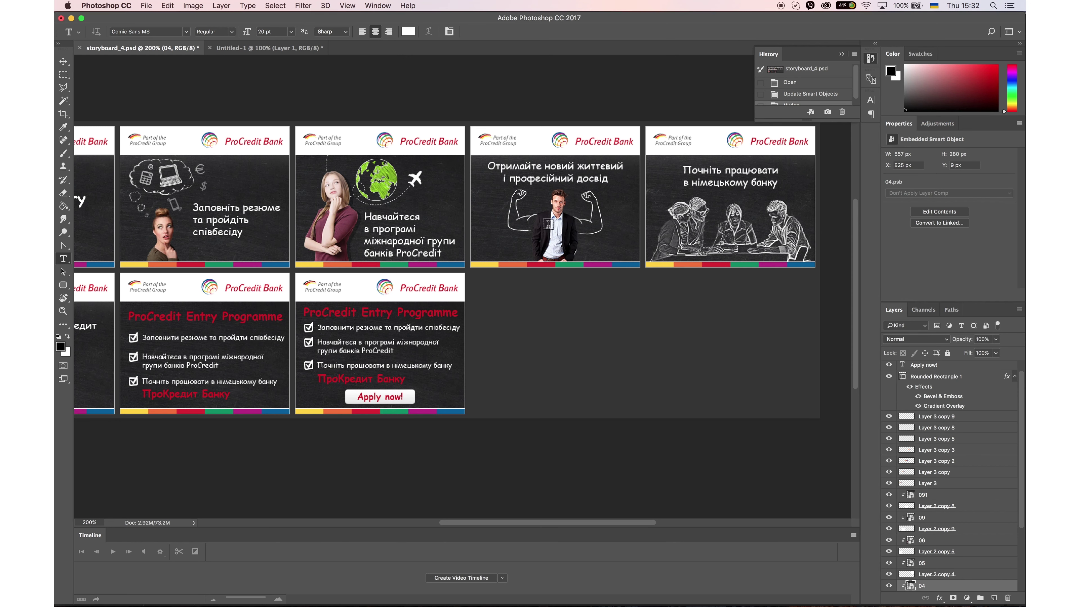
key(super+Tab)
key(Left)
key(Left)
key(Left)
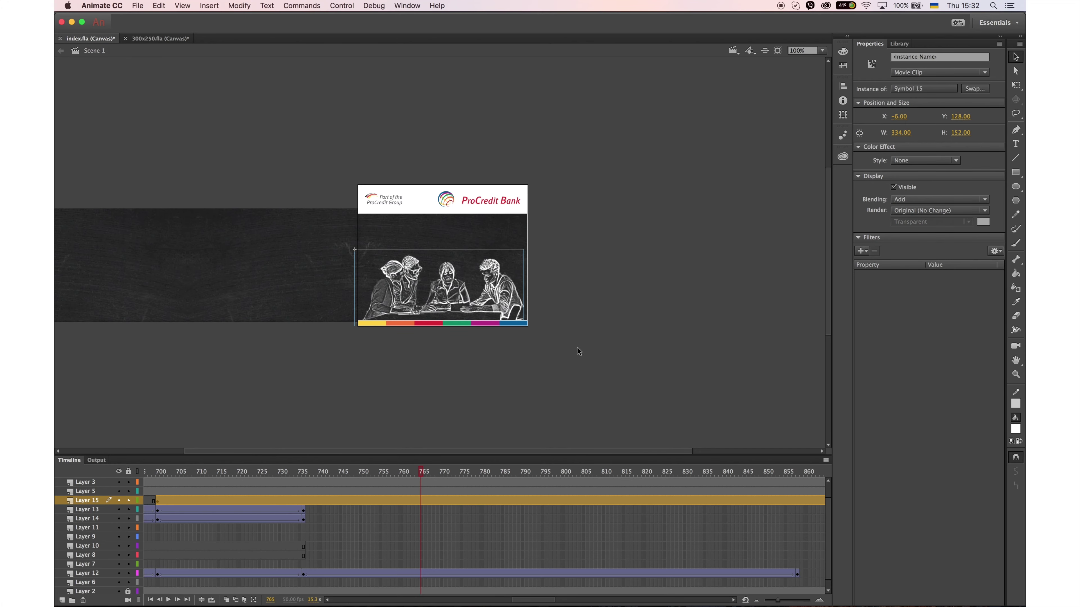
Move Layer 15's keyframe from frame 700 to frame 736, where the man's scene ends
right_click(310, 500)
click(393, 362)
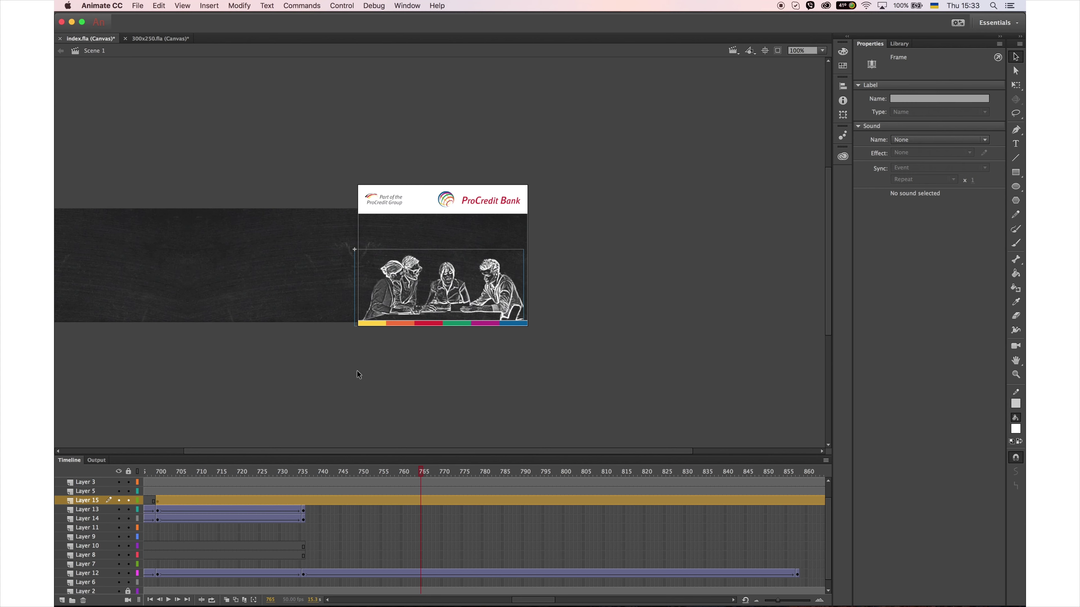
drag(164, 475, 340, 503)
click(260, 504)
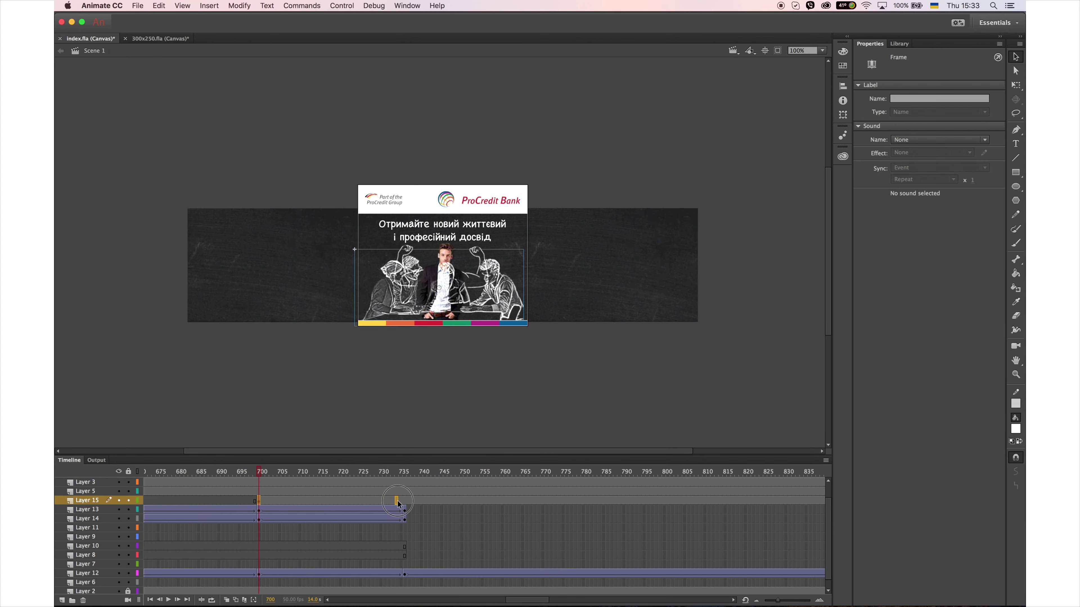
click(405, 505)
click(406, 519)
click(405, 575)
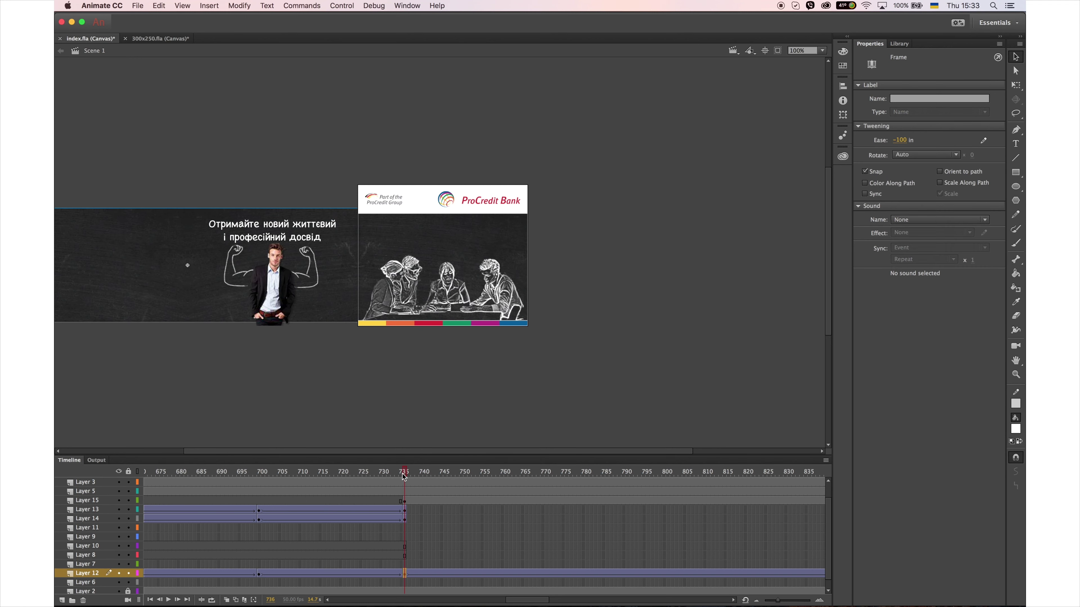
click(410, 477)
mouse_move(411, 476)
mouse_down()
mouse_move(325, 477)
mouse_move(406, 477)
mouse_up()
click(406, 502)
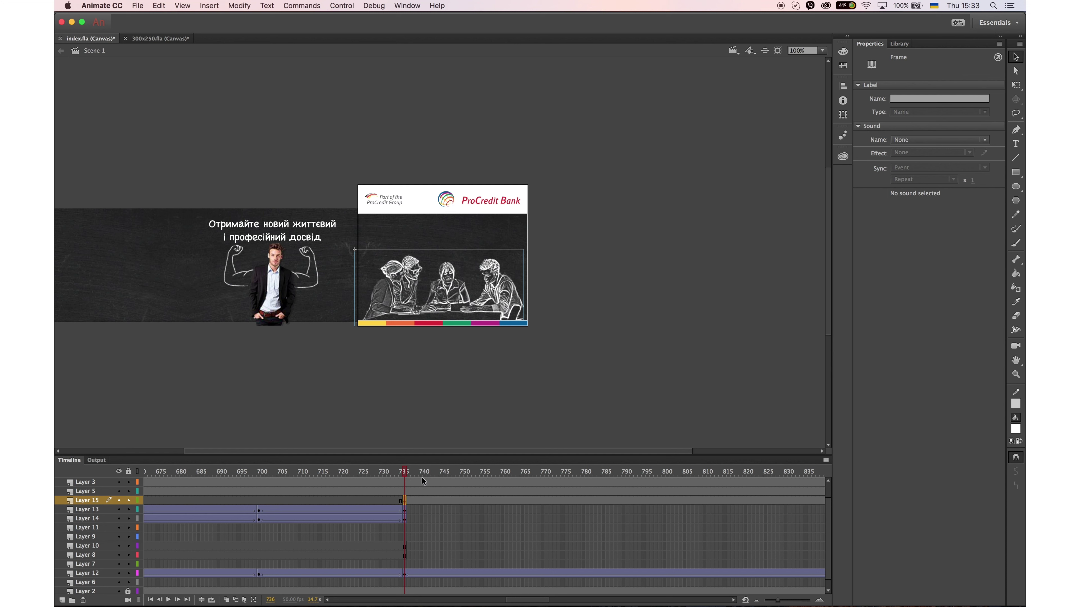
Wrap the people clip in a Graphic symbol and open that symbol for editing
click(501, 303)
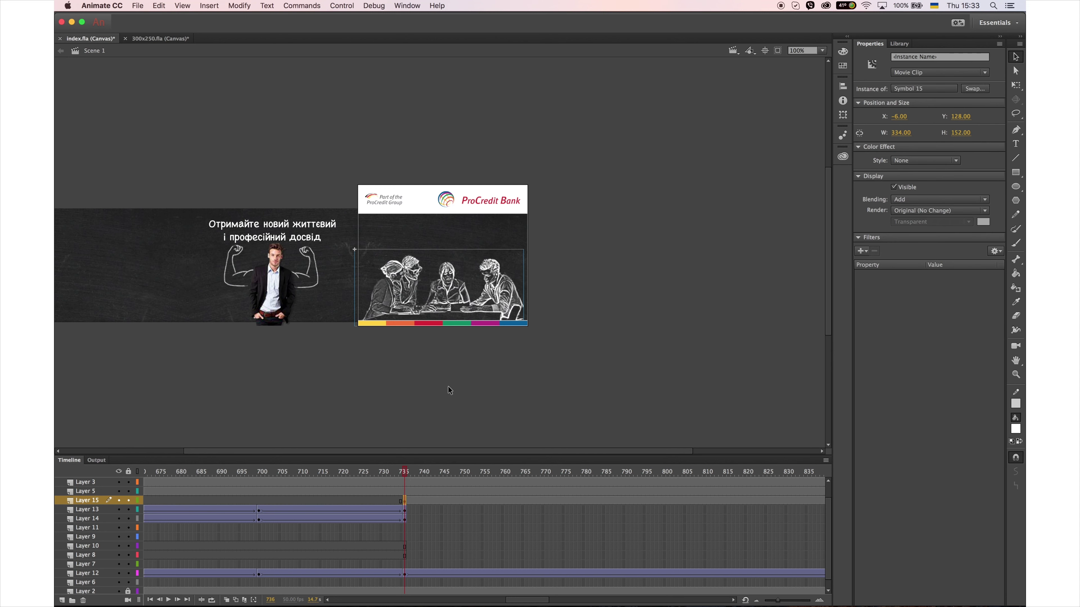
key(F8)
click(110, 98)
click(106, 97)
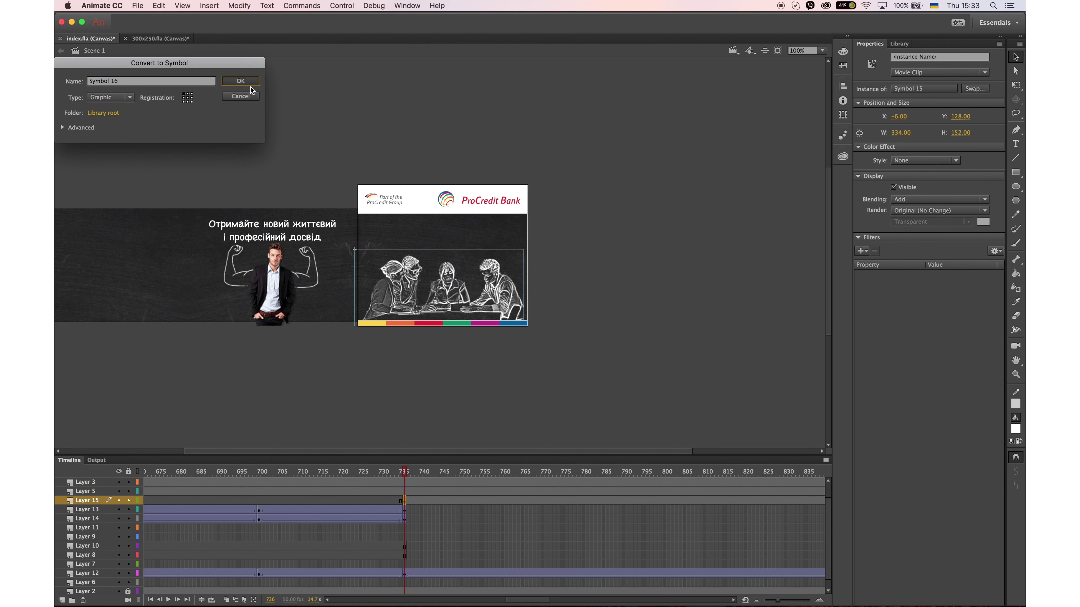
click(241, 80)
double_click(463, 300)
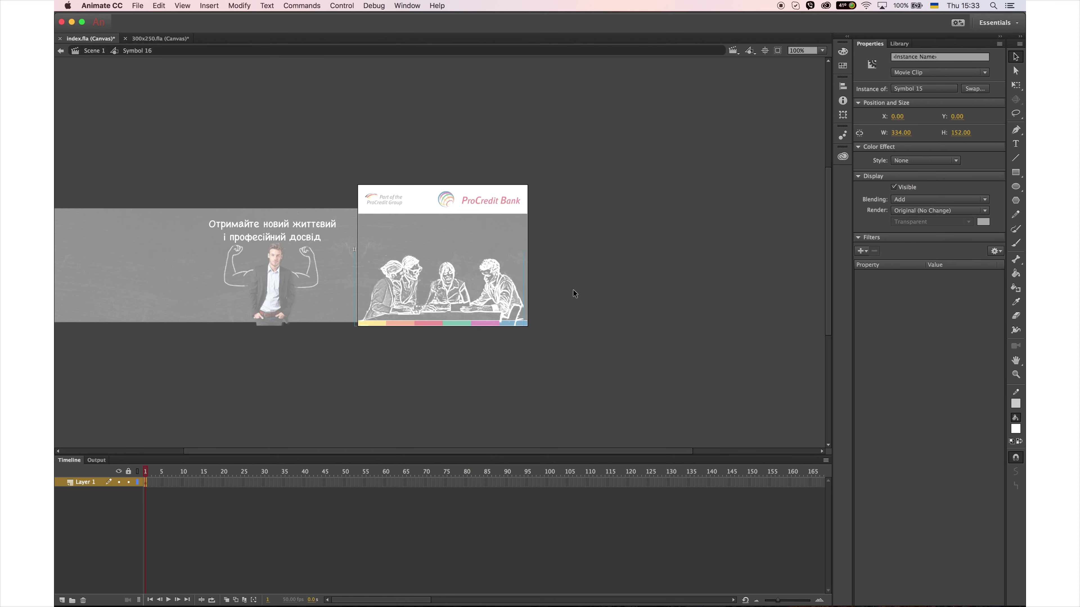
Extend Layer 1 inside the people symbol to frame 103
click(144, 483)
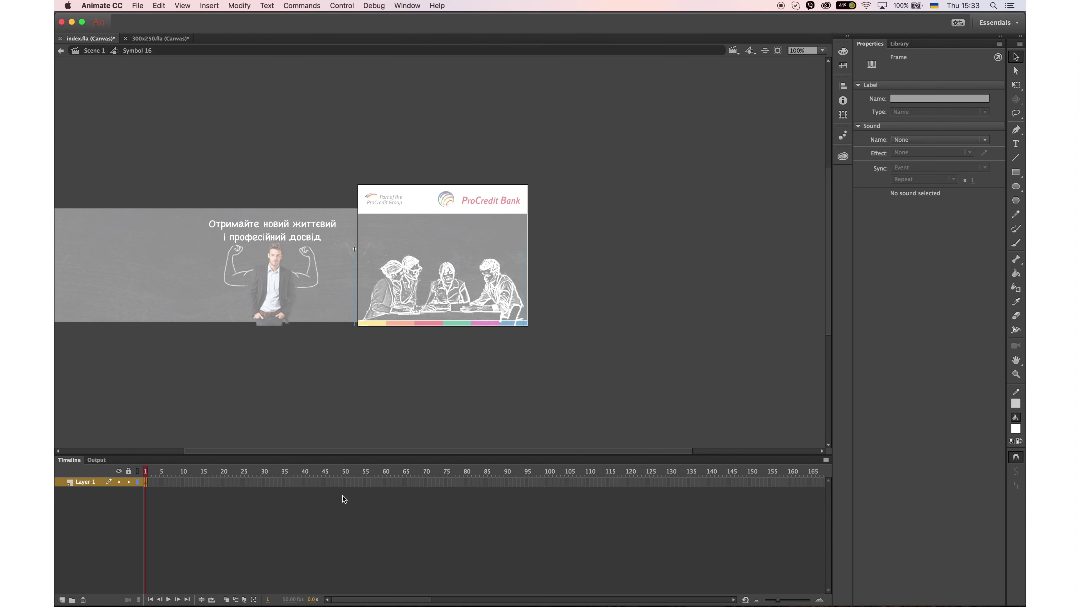
click(559, 483)
key(F5)
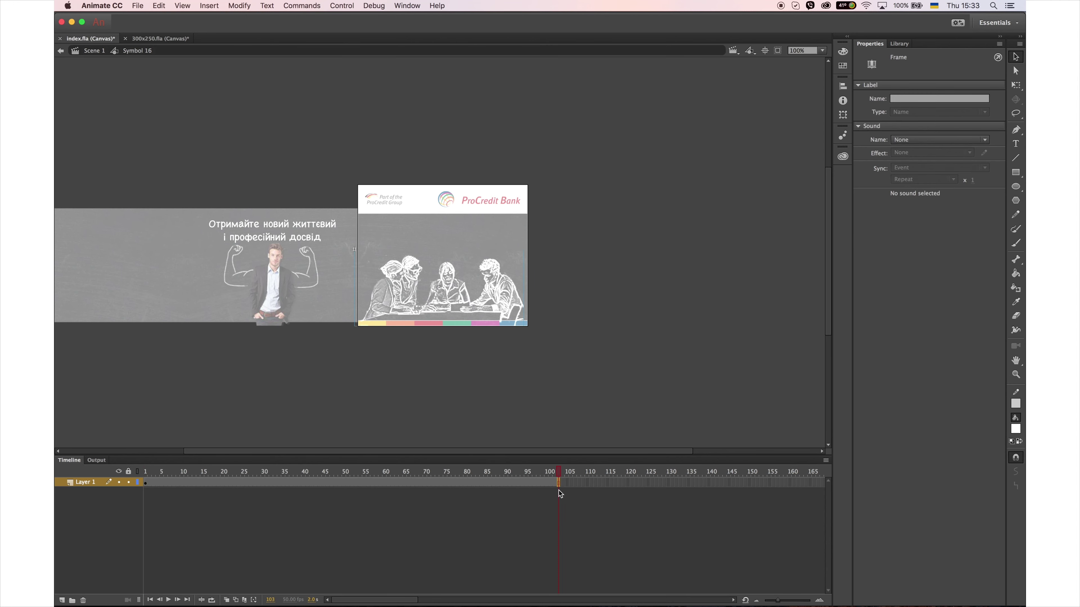
Add a layer above Layer 1 and draw a white rectangle about 470 by 293 px beside the stage
click(63, 601)
click(1016, 172)
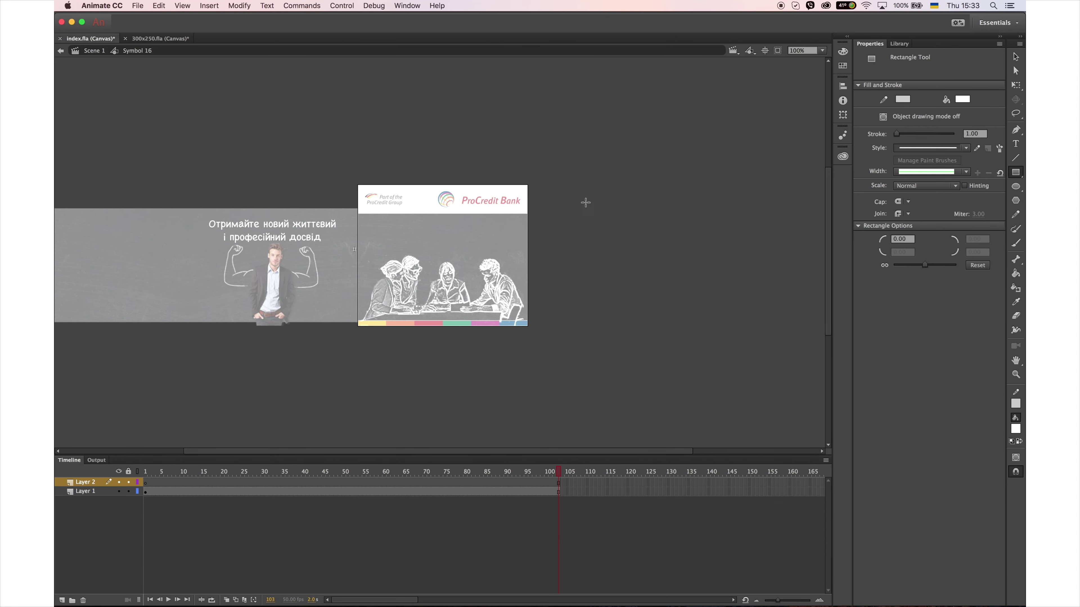
mouse_move(570, 164)
mouse_down()
mouse_move(798, 282)
mouse_move(808, 313)
mouse_up()
Remove the white rectangle's outline, reduce its height and place it over the banner's upper part, above the people drawing
click(1015, 58)
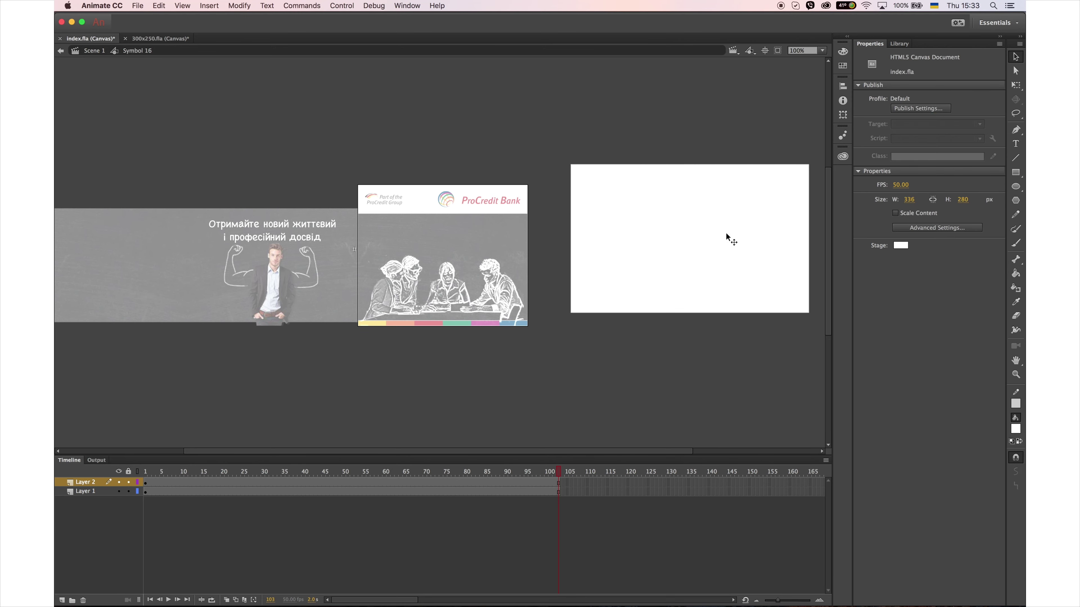
click(716, 167)
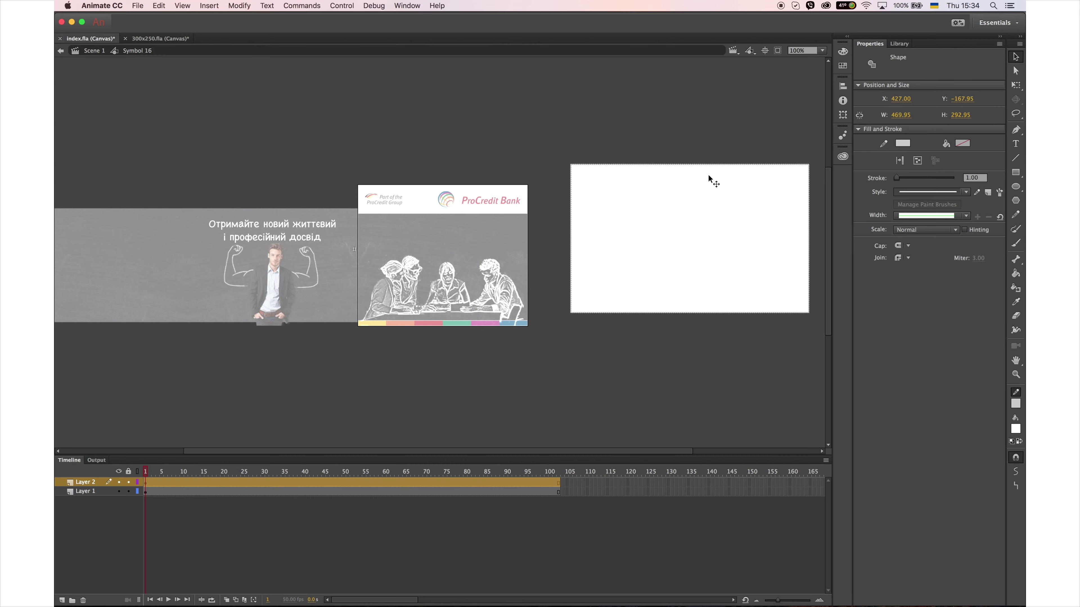
key(q)
drag(689, 164, 691, 185)
drag(749, 244, 495, 207)
Create a classic tween for the white rectangle on Layer 2 with a keyframe at frame 31
right_click(239, 483)
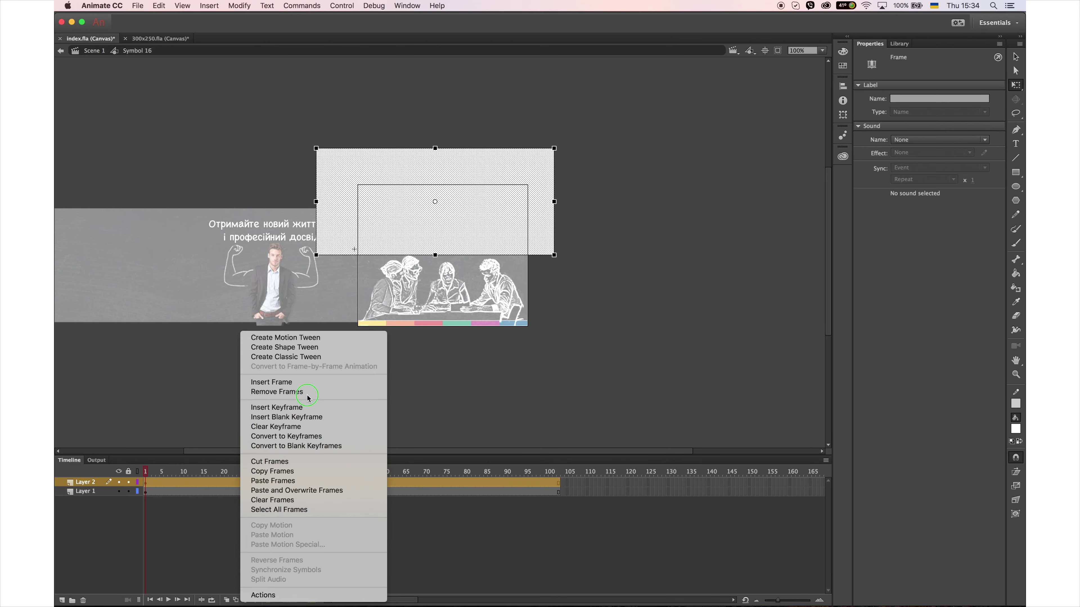
click(264, 466)
click(268, 483)
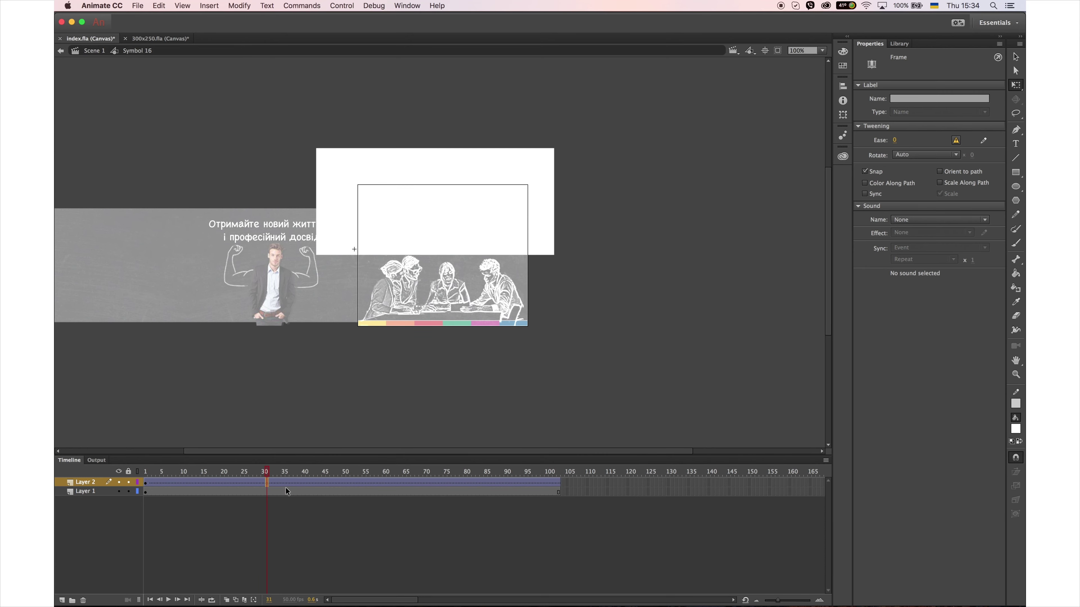
key(F6)
click(148, 484)
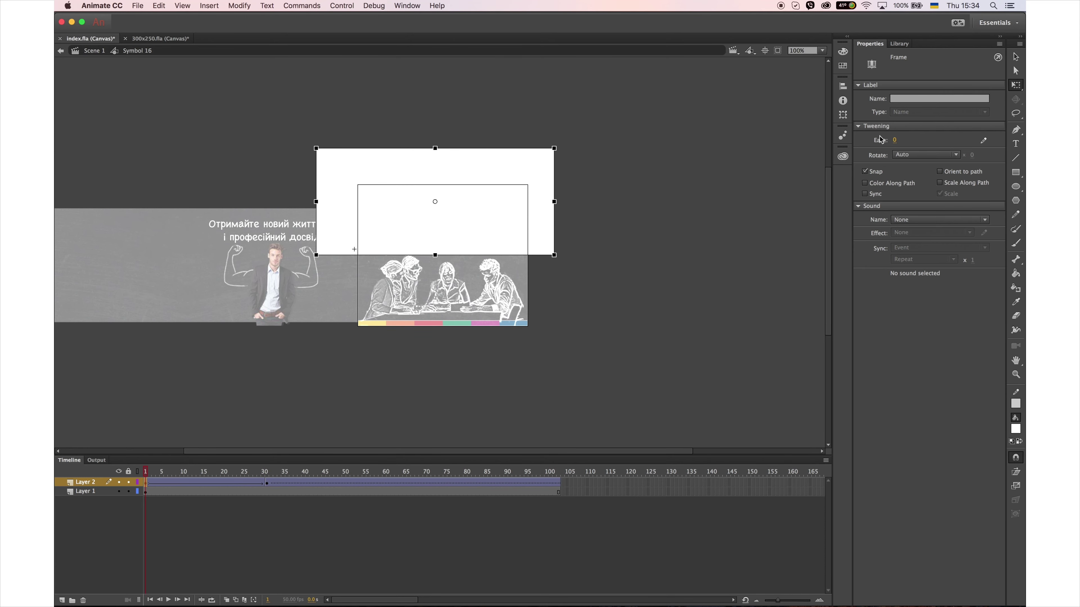
click(279, 483)
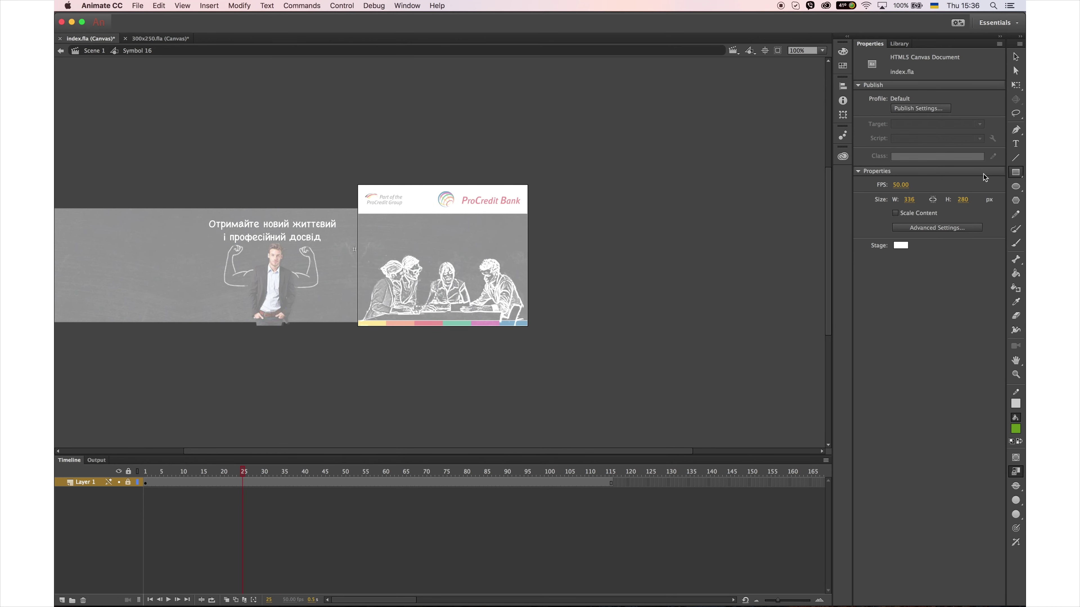
Draw a green rectangle about 372 by 186 px over the banner's upper part on a new layer above Layer 1, then remove its outline
click(1015, 172)
click(61, 600)
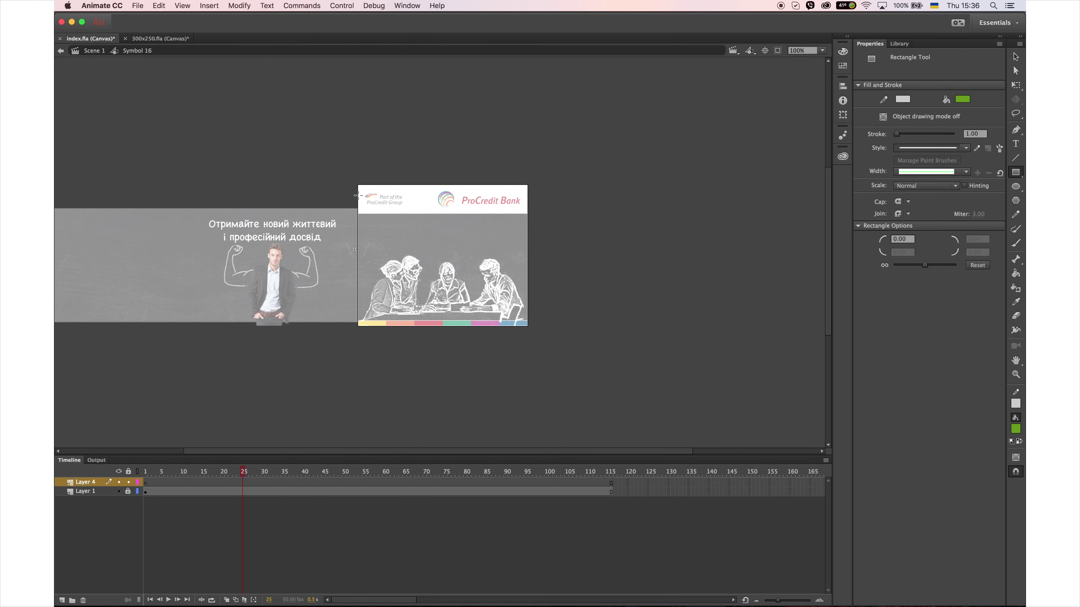
drag(348, 162, 537, 257)
key(v)
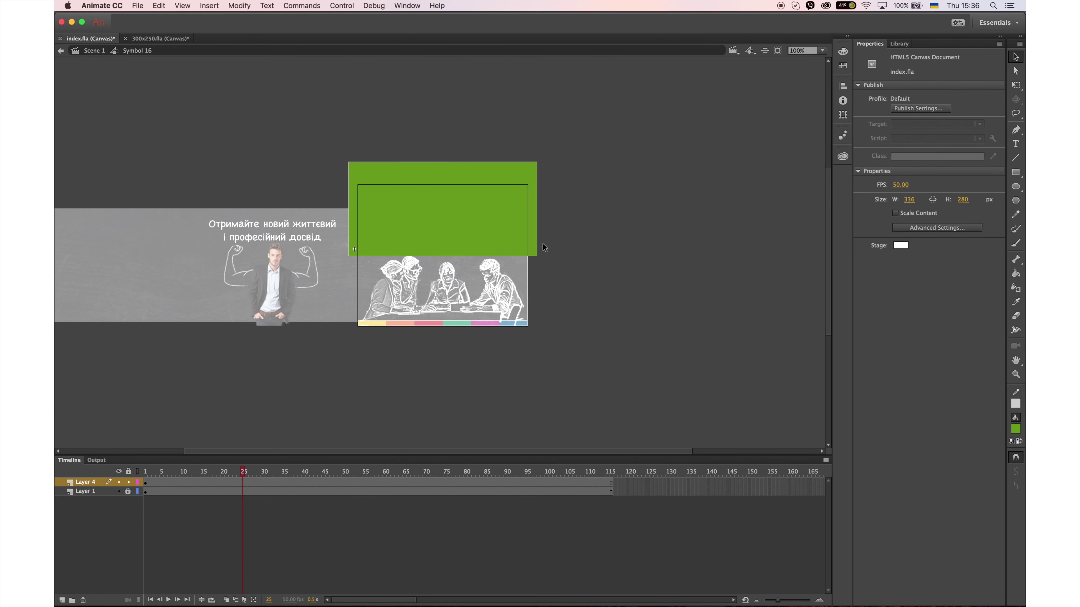
click(543, 243)
click(554, 276)
Create a classic tween on Layer 4 that moves the green rectangle down over the people drawing at frame 30, with ease 100 out at frame 1
right_click(234, 484)
click(289, 356)
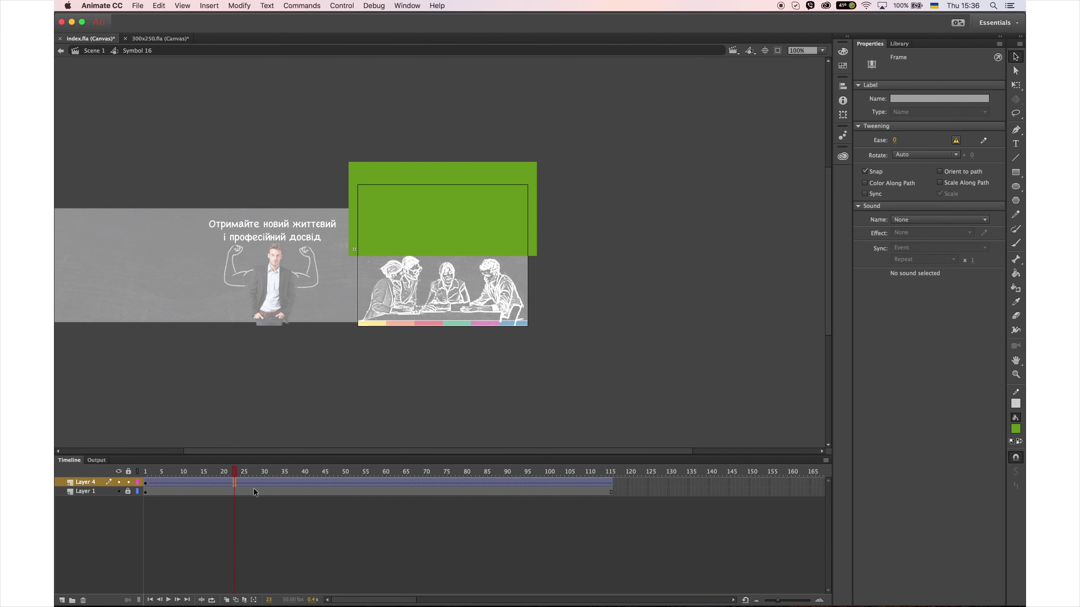
key(F6)
key(shift+Down)
key(shift+Down)
key(shift+Down)
key(shift+Down)
key(shift+Down)
key(shift+Down)
key(shift+Down)
key(shift+Down)
key(shift+Down)
key(shift+Down)
key(shift+Down)
key(shift+Down)
key(shift+Down)
key(shift+Down)
key(shift+Down)
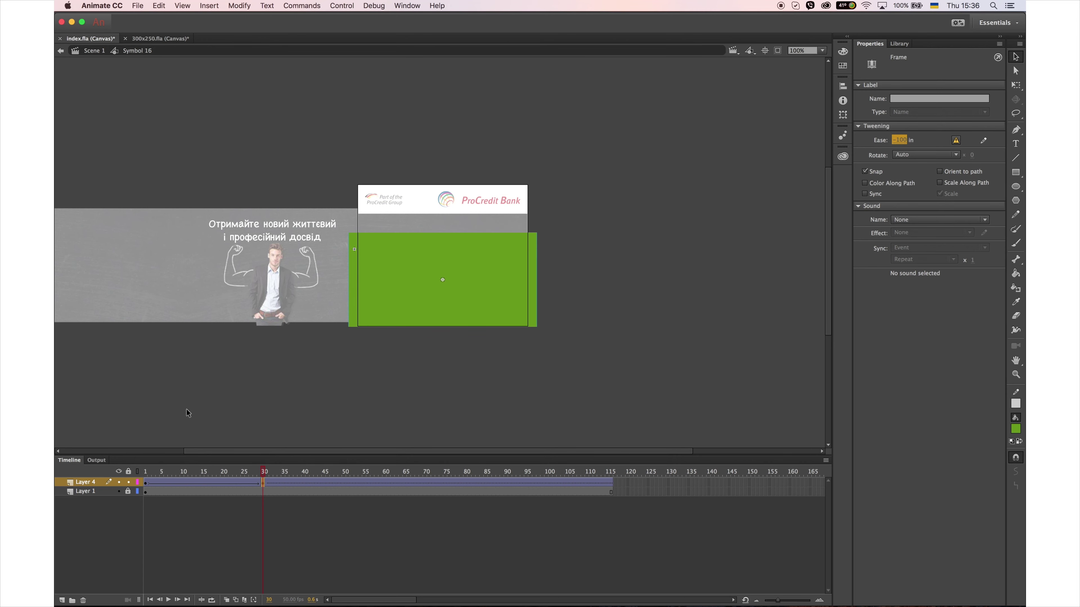
key(shift+comma)
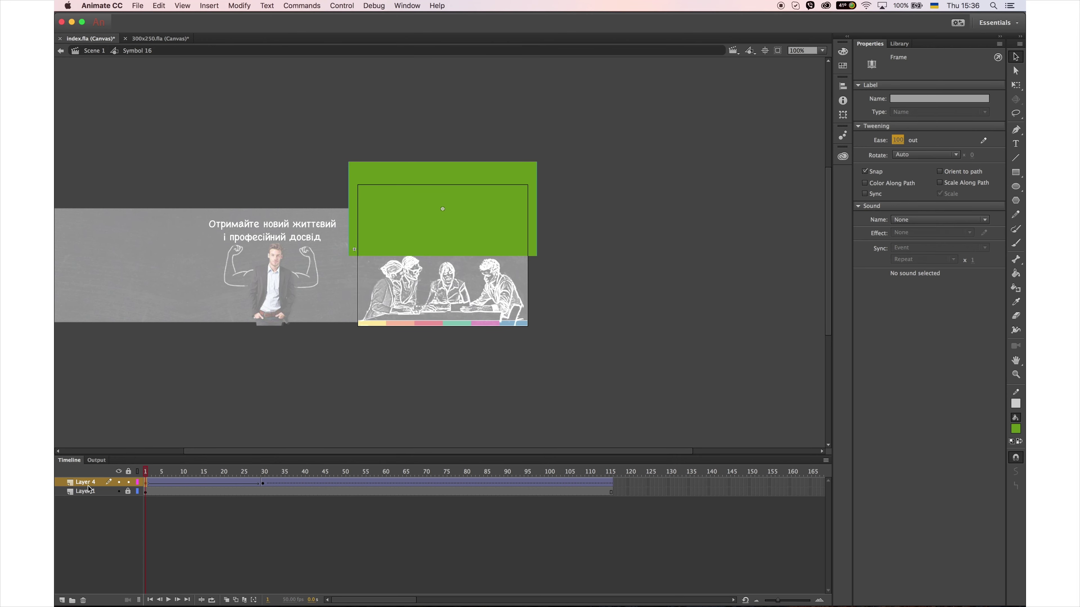
Turn Layer 4 into a mask for the people drawing on Layer 1 and scrub through the reveal
right_click(88, 485)
click(106, 509)
drag(187, 472, 211, 471)
Unlock the mask layer and raise the green shape's two right-hand corners so its upper and lower edges slant upward
click(263, 483)
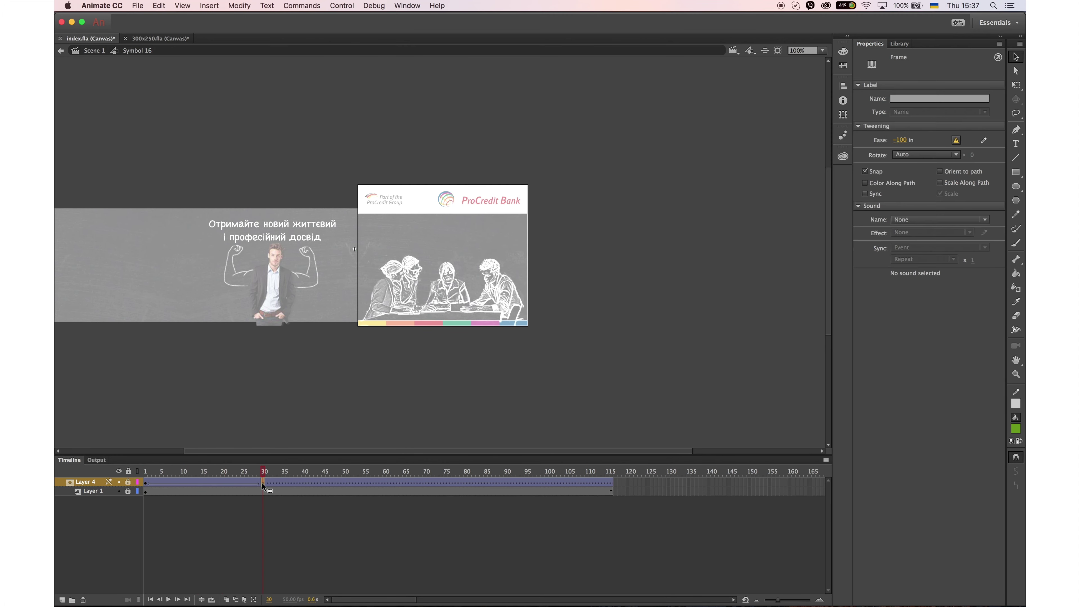
click(128, 482)
click(534, 324)
double_click(534, 324)
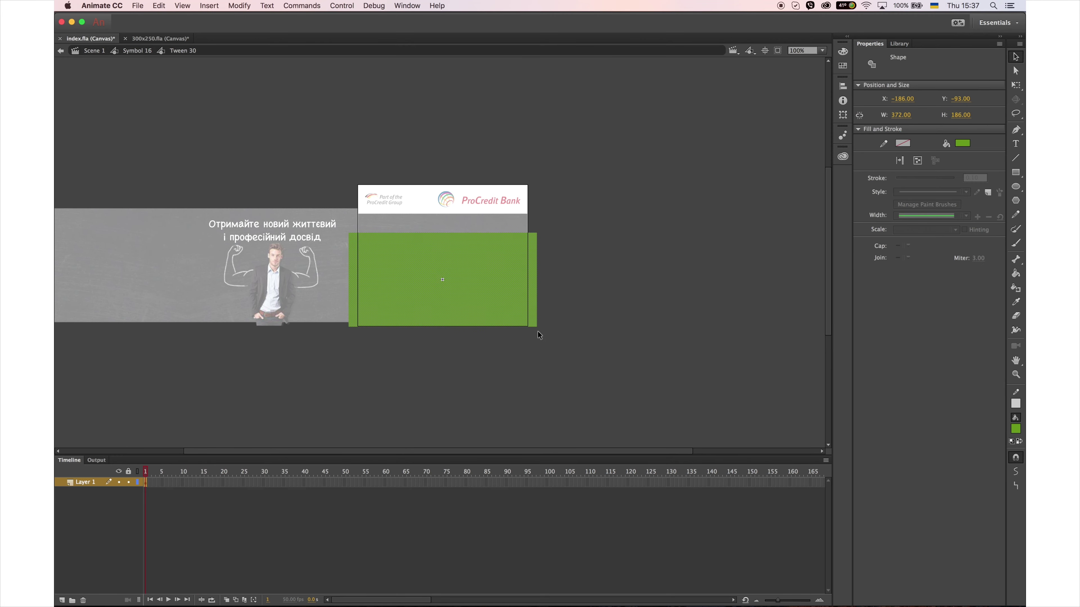
drag(537, 328, 538, 314)
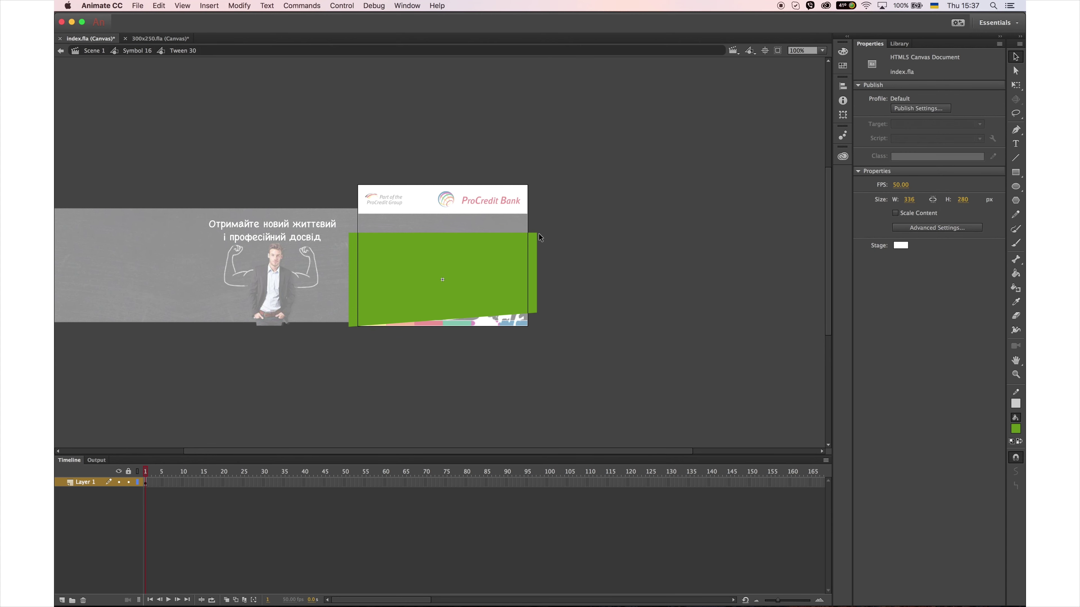
drag(536, 231, 537, 193)
drag(536, 314, 536, 299)
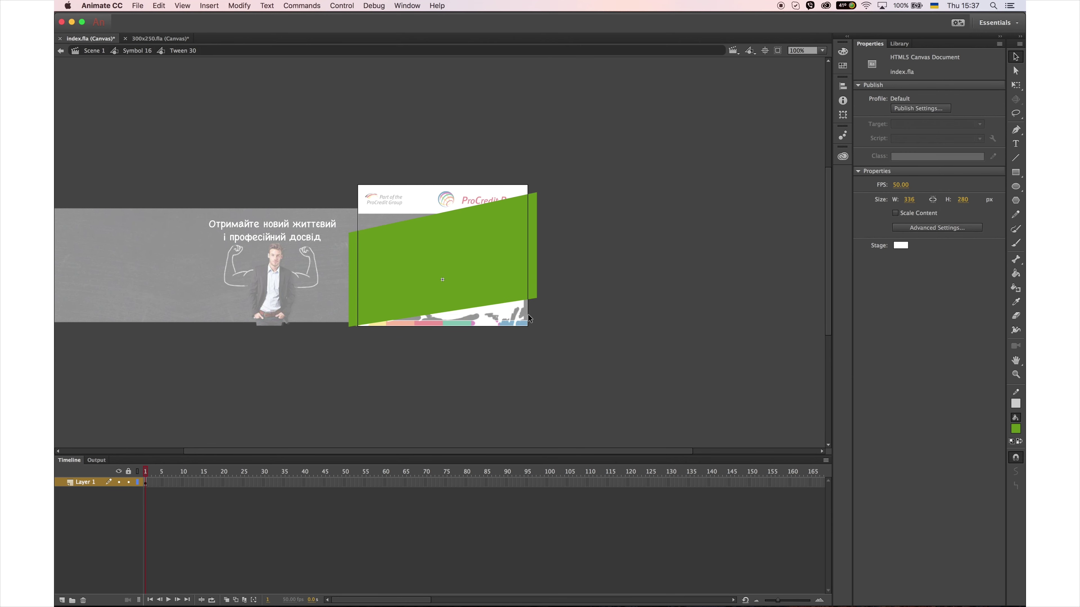
double_click(270, 406)
Move the slanted mask shape lower at the frame 30 keyframe and check its starting position at frame 1
click(263, 483)
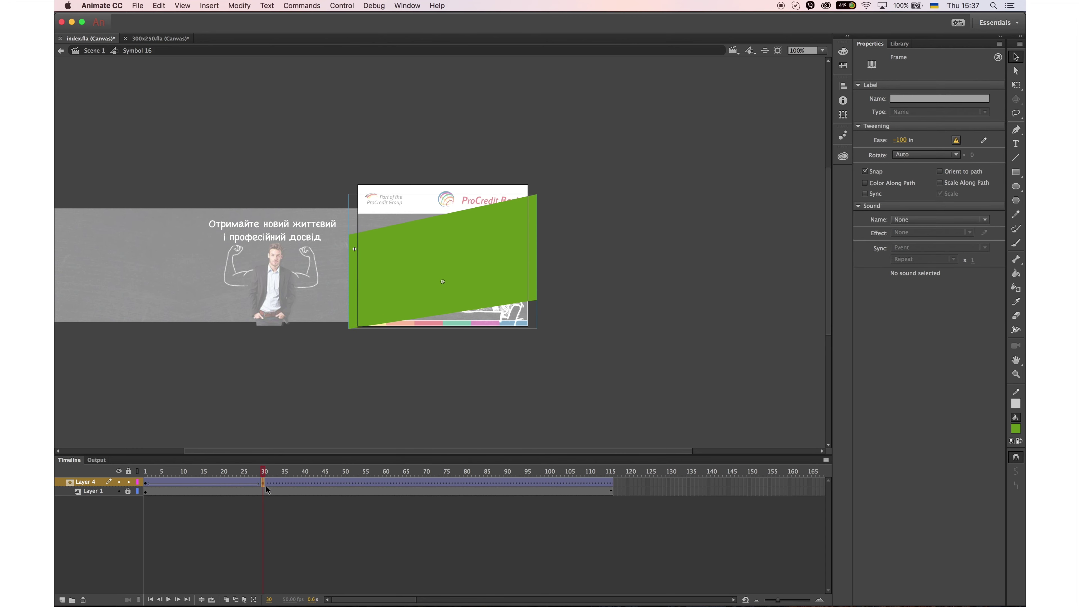
key(shift+Down)
key(shift+Down)
key(shift+Down)
key(shift+Down)
key(shift+Down)
drag(245, 471, 146, 471)
click(146, 483)
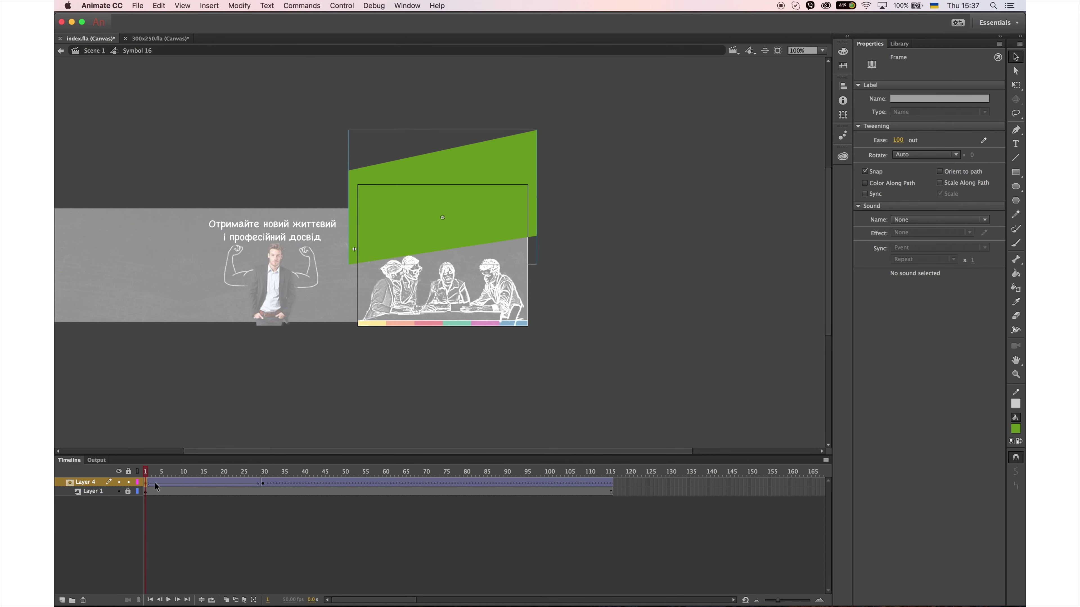
Move the mask tween's end keyframe to frame 38 and play the reveal
click(264, 483)
drag(264, 483, 295, 483)
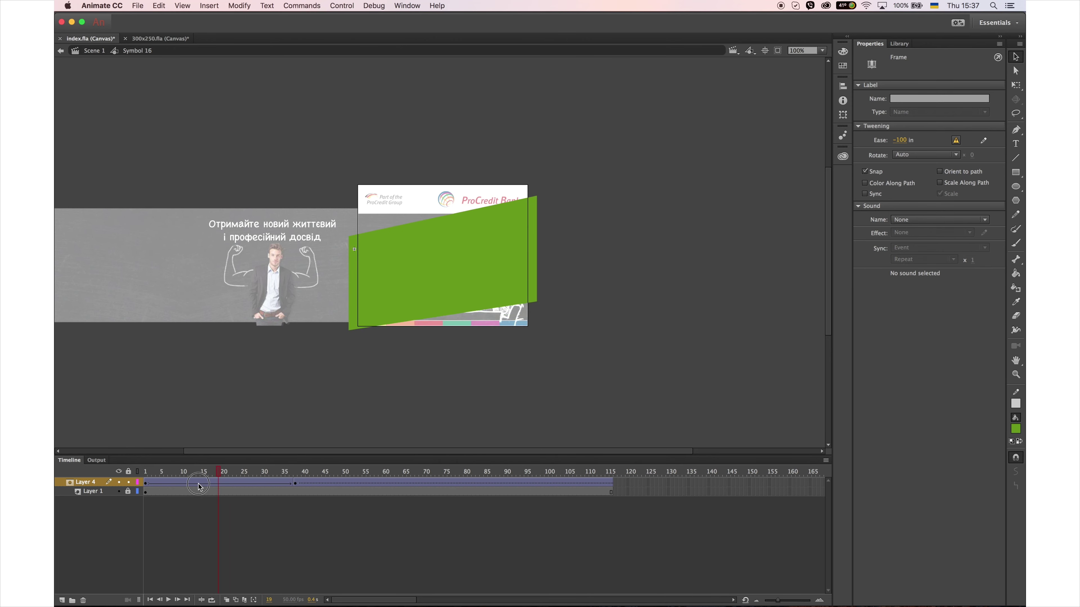
key(Return)
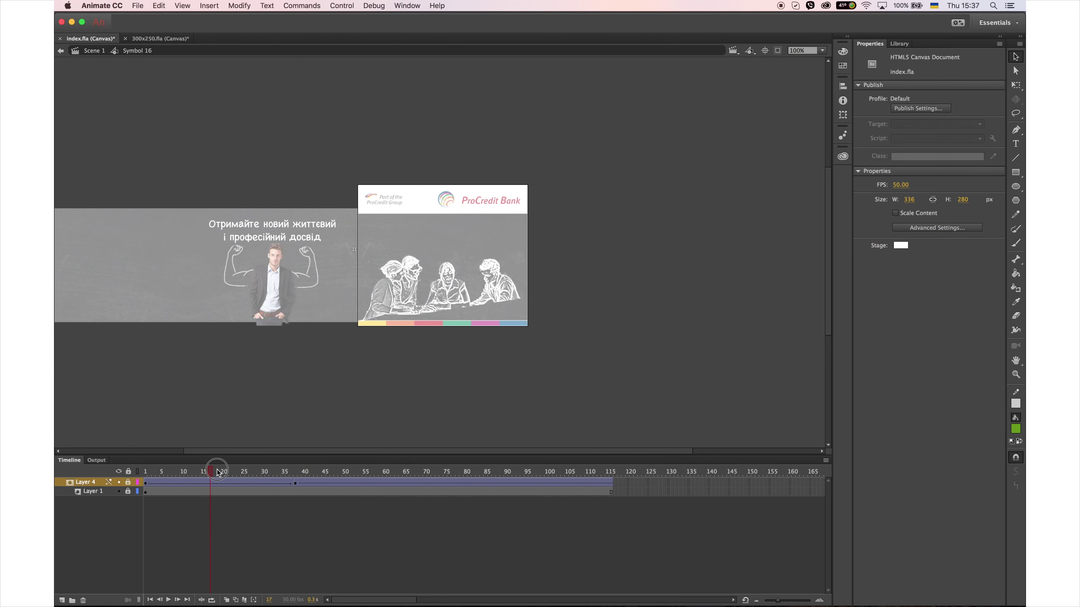
Preview the people reveal on the main scene's timeline and reopen the people symbol for editing
double_click(456, 402)
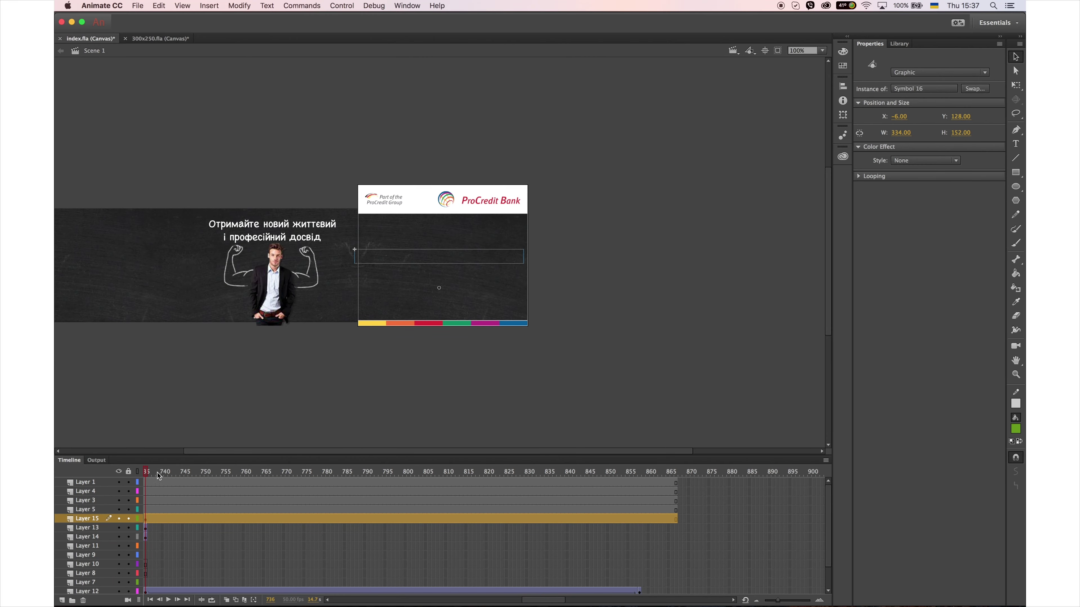
drag(179, 471, 388, 466)
click(208, 518)
double_click(413, 262)
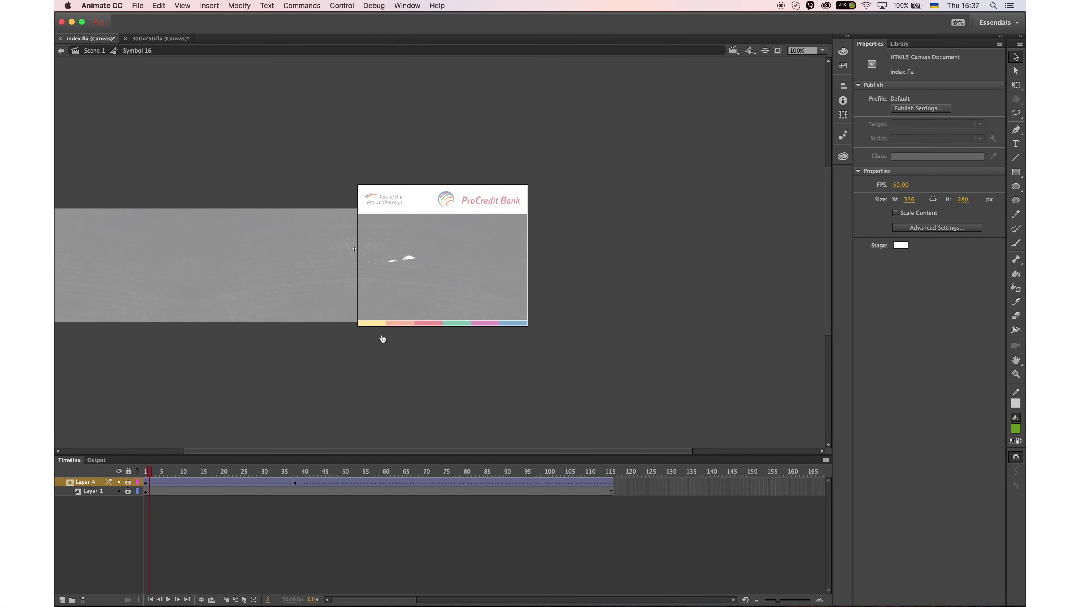
Switch to Photoshop, open the 05 smart object from the storyboard and copy its heading "Почніть працювати в німецькому банку"
key(super+Tab)
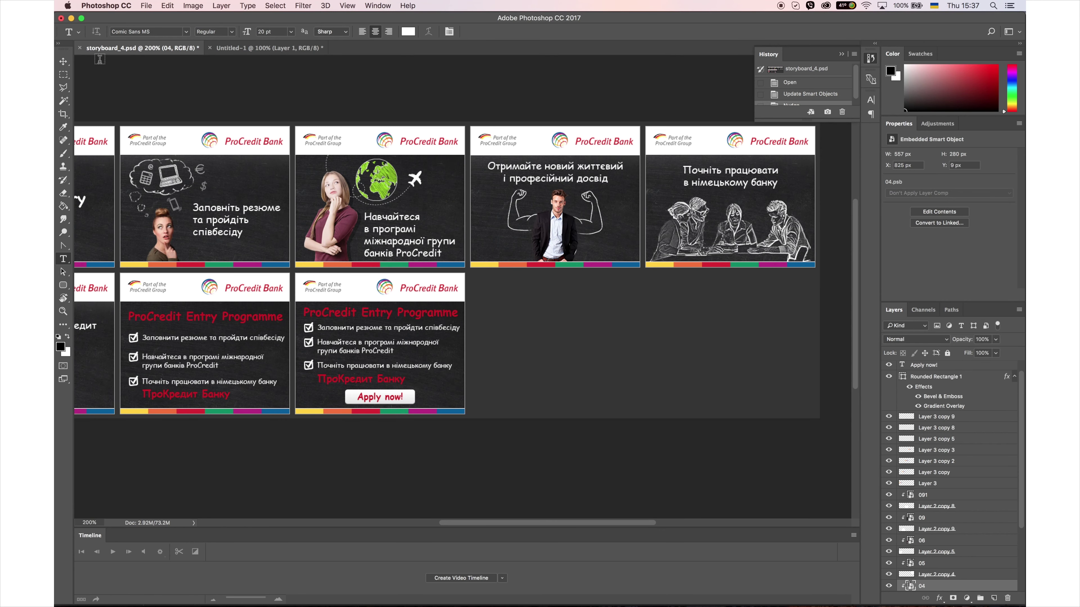
key(v)
click(921, 563)
double_click(910, 563)
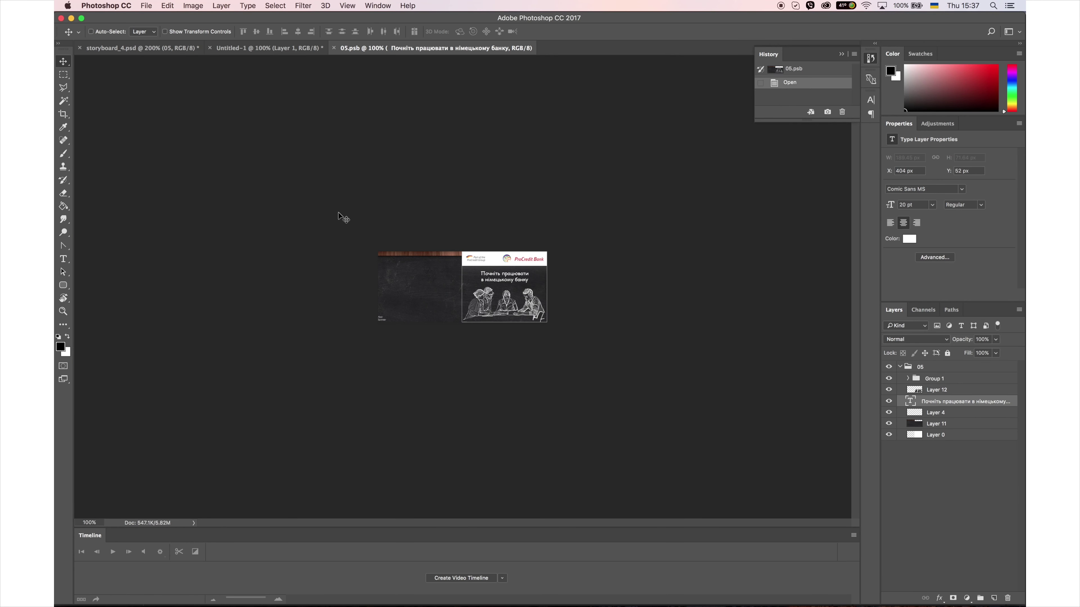
key(super+equal)
key(t)
drag(501, 256, 544, 286)
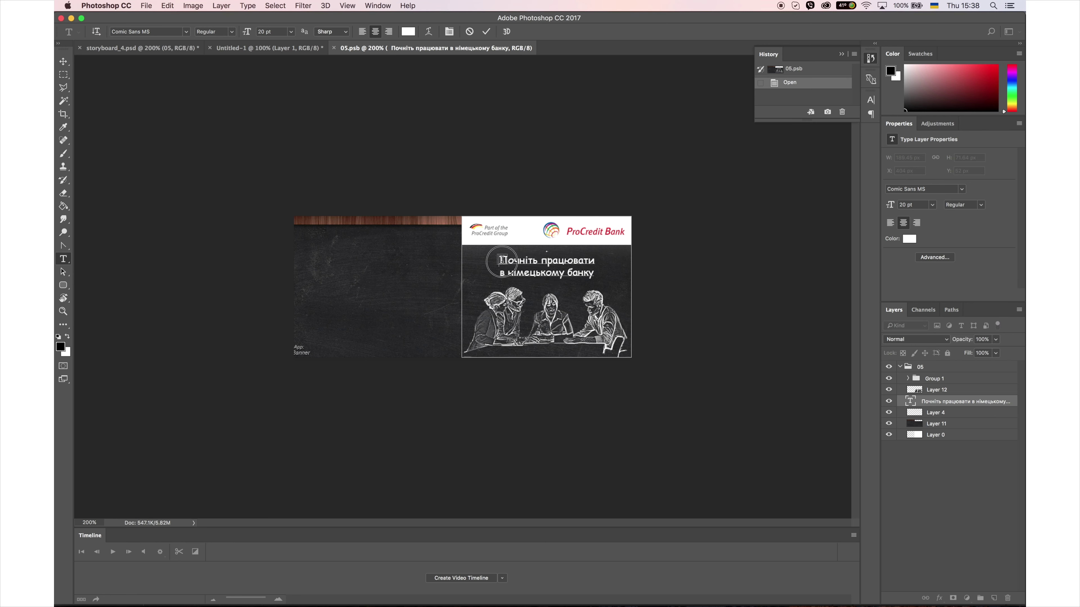
drag(500, 256, 600, 277)
key(super+c)
click(187, 48)
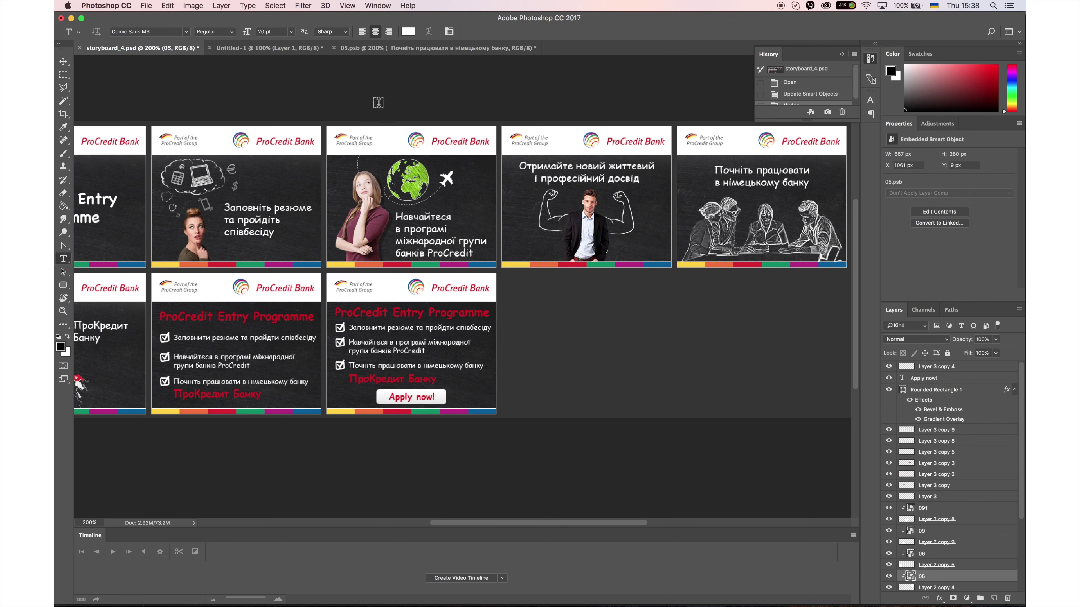
Back in Animate, add a layer with a keyframe at frame 38 and paste the heading into a text box beside the stage at 30 pt
key(super+Tab)
click(279, 305)
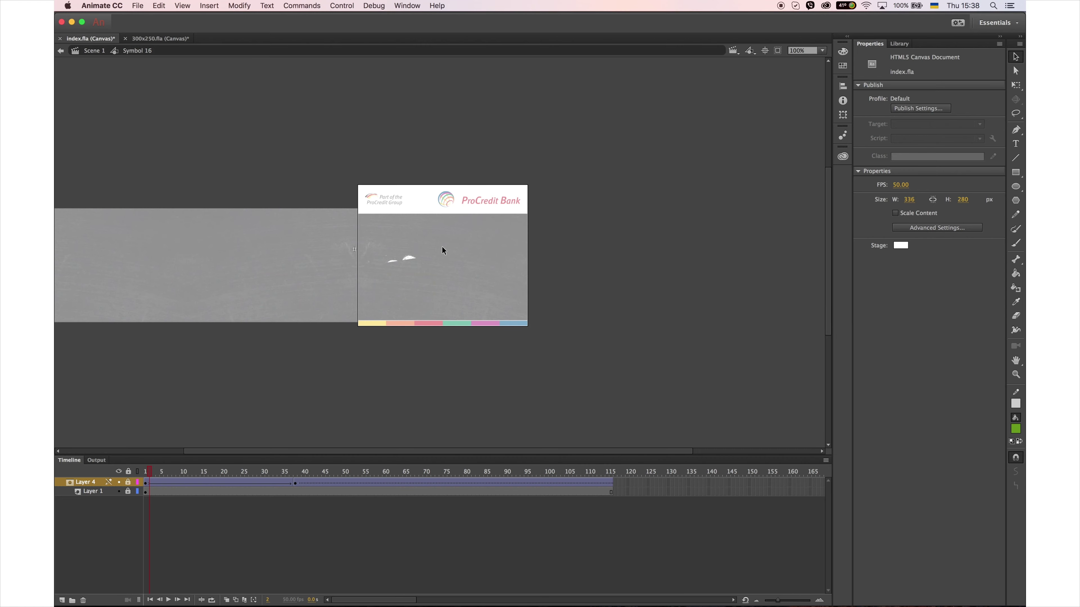
click(296, 483)
click(61, 600)
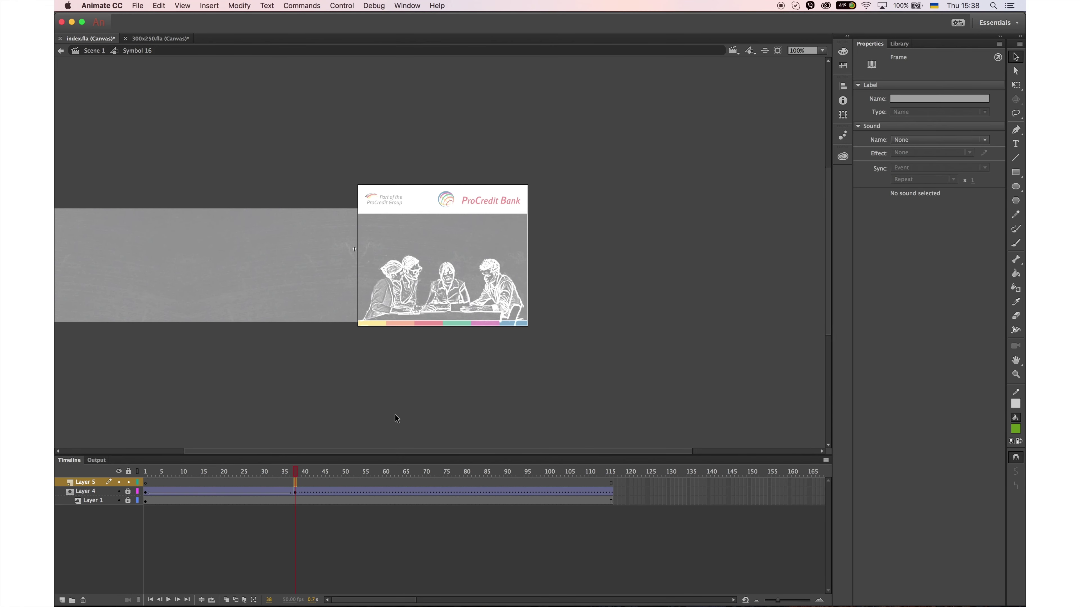
click(1015, 146)
click(571, 166)
key(super+v)
drag(619, 177, 787, 236)
key(super+a)
drag(899, 169, 914, 169)
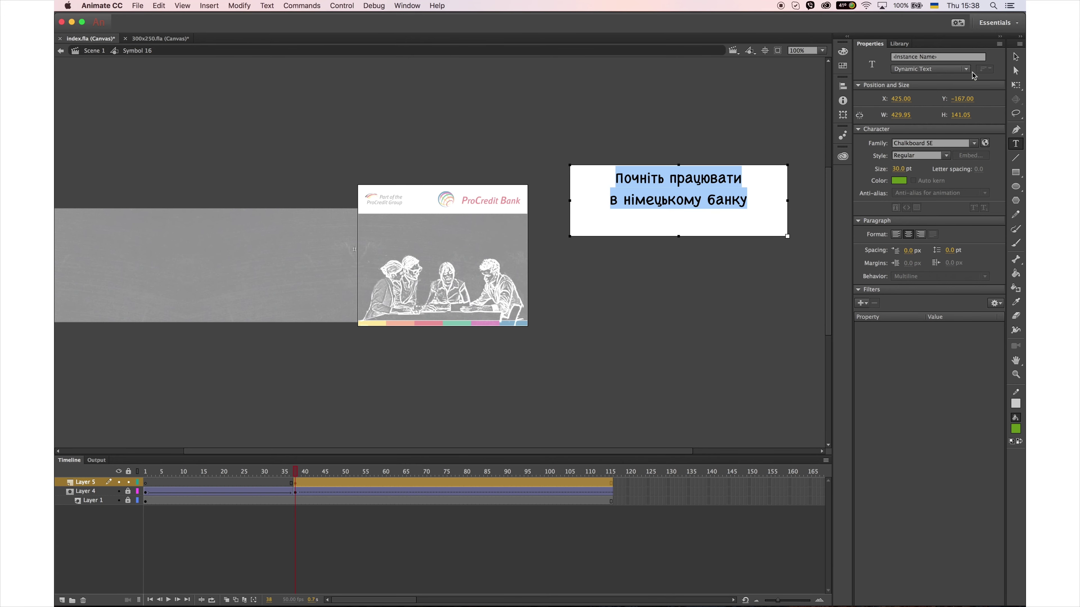
Break the heading text apart into shapes and fill them white
click(1015, 57)
key(super+b)
key(super+b)
click(1016, 429)
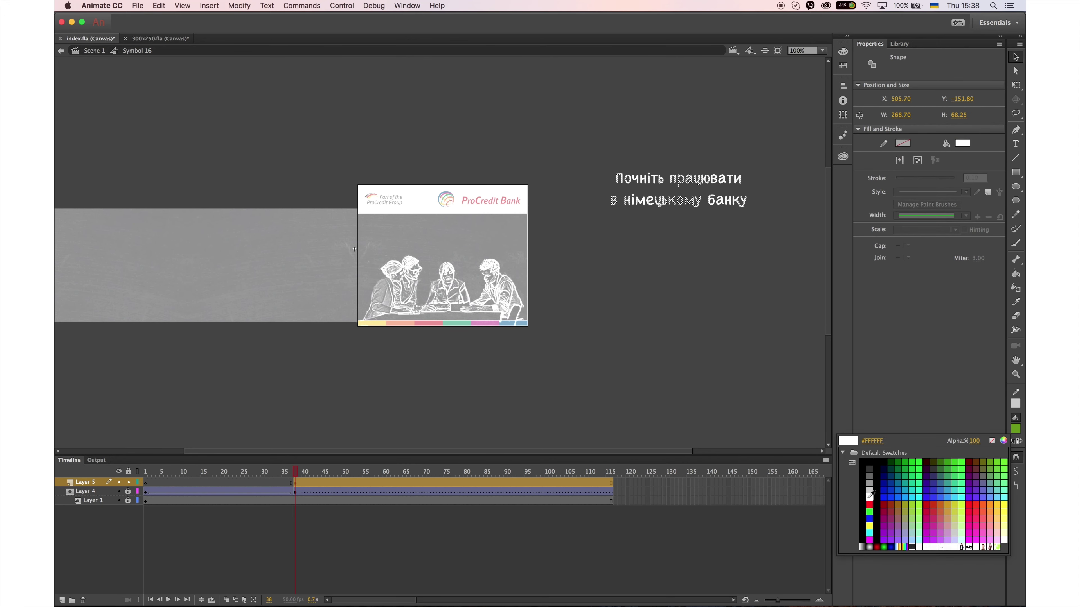
click(841, 484)
Stretch the heading shapes to about 303 by 65 px and move the second line slightly closer to the first
key(q)
drag(747, 190, 764, 190)
drag(686, 209, 686, 207)
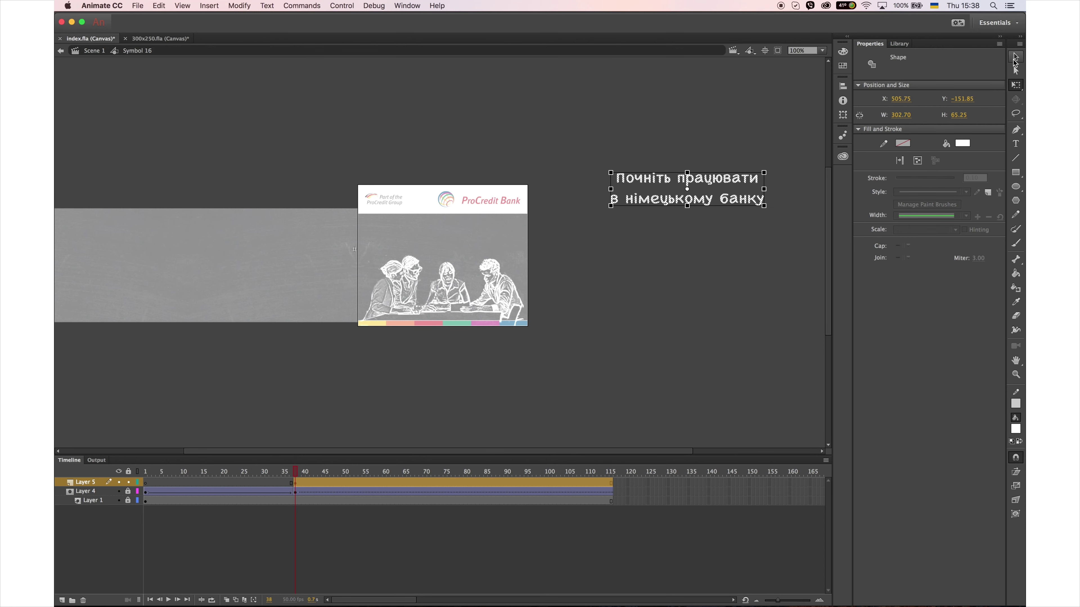
key(v)
drag(606, 219, 786, 189)
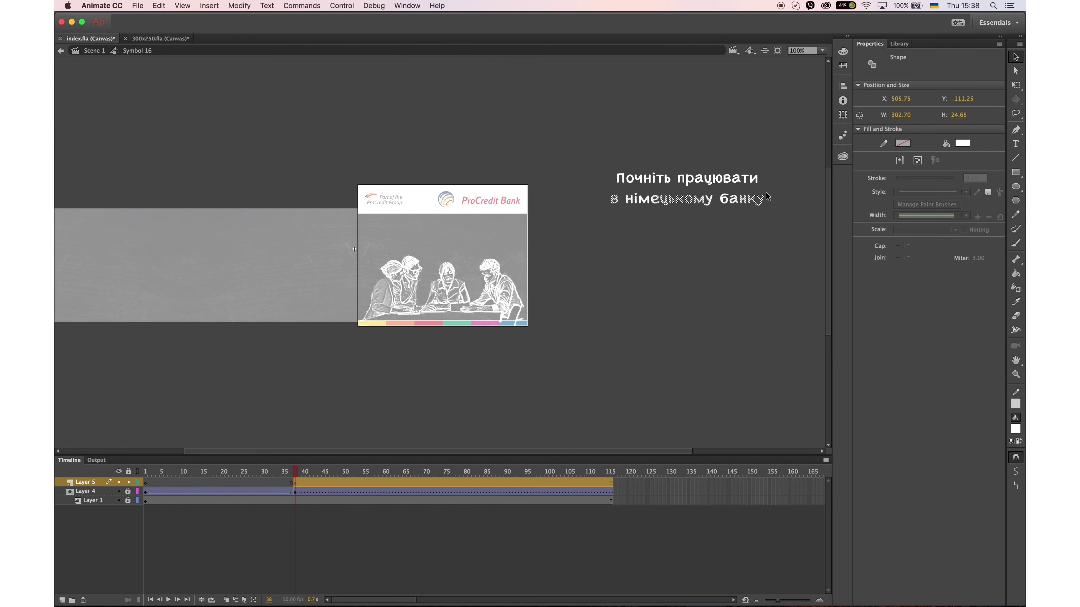
Scale the whole heading down to about 255 by 53 px and place it above the people drawing
drag(580, 150, 782, 252)
click(1015, 85)
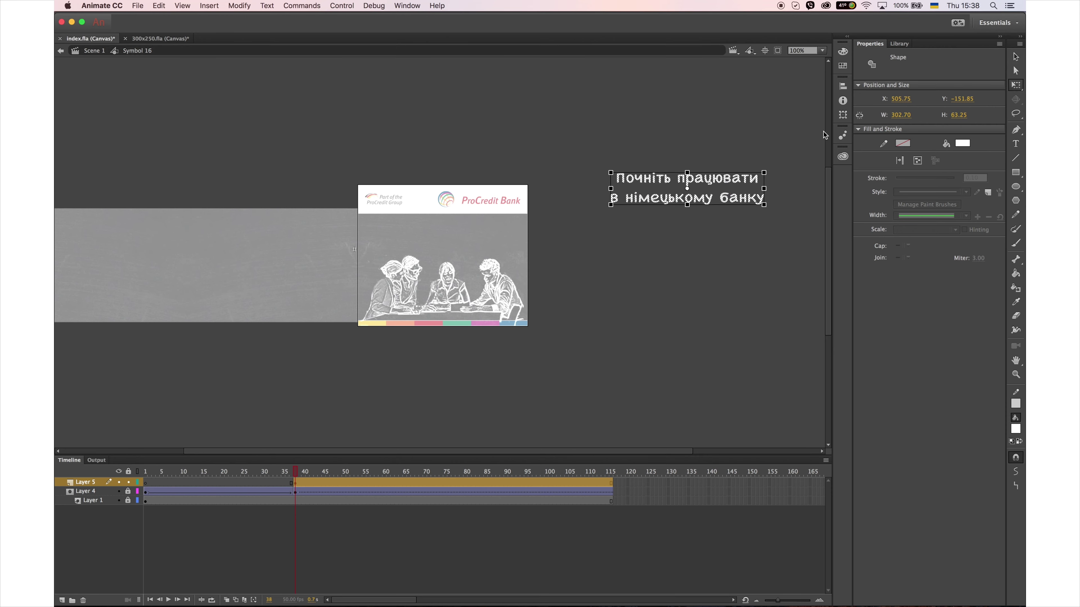
drag(763, 175, 480, 242)
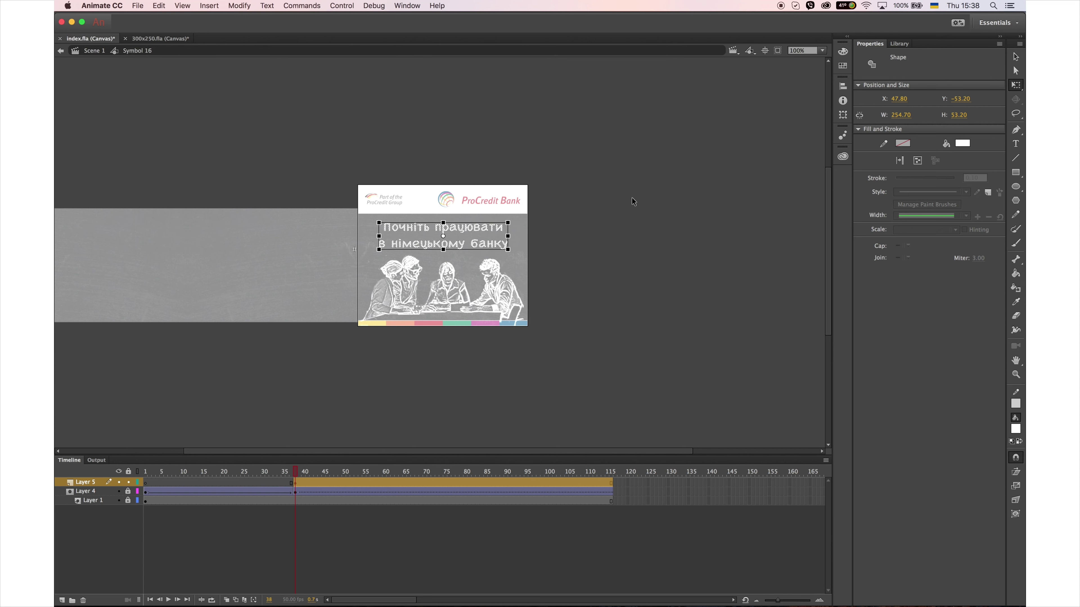
click(632, 197)
Cut the heading's second line and paste it in place at frame 38 on a new layer above Layer 5
click(525, 239)
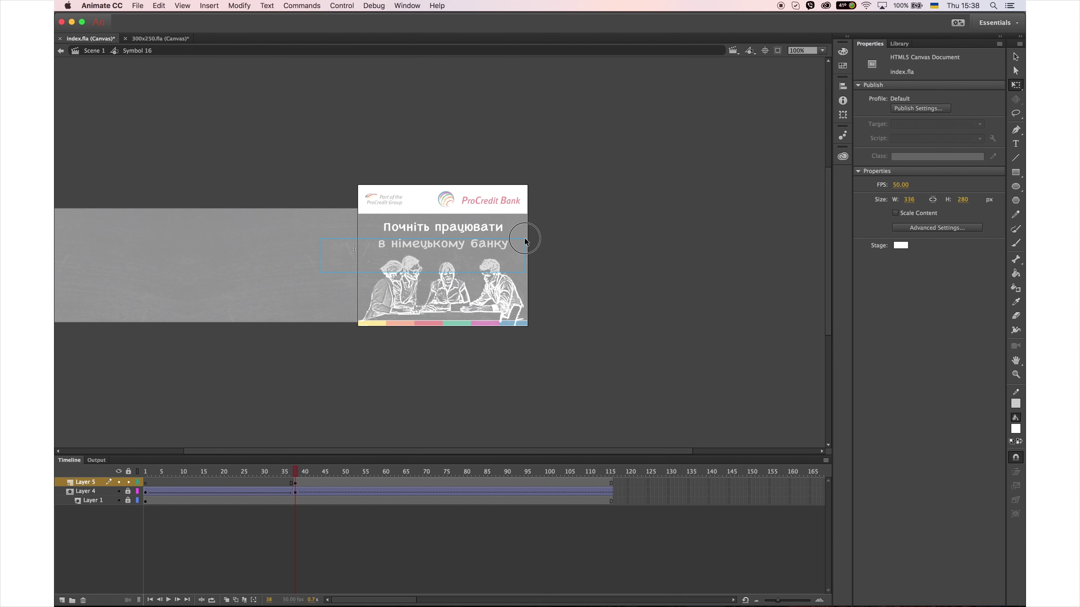
key(ctrl+x)
click(62, 600)
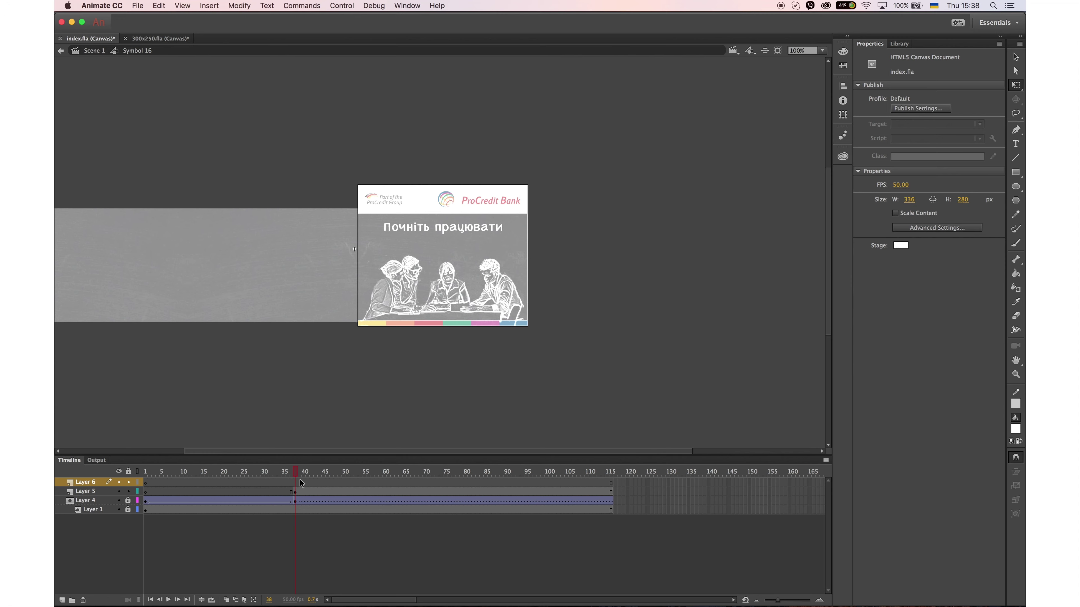
right_click(637, 174)
click(656, 212)
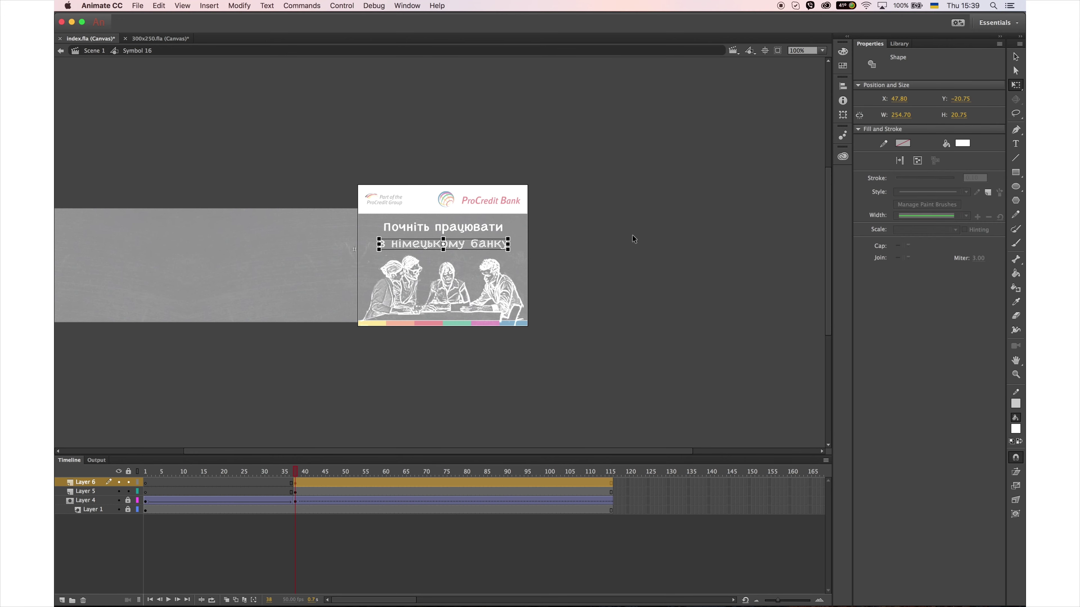
Add a new layer above each of the two heading line layers, with keyframes at frame 38
click(106, 492)
click(68, 599)
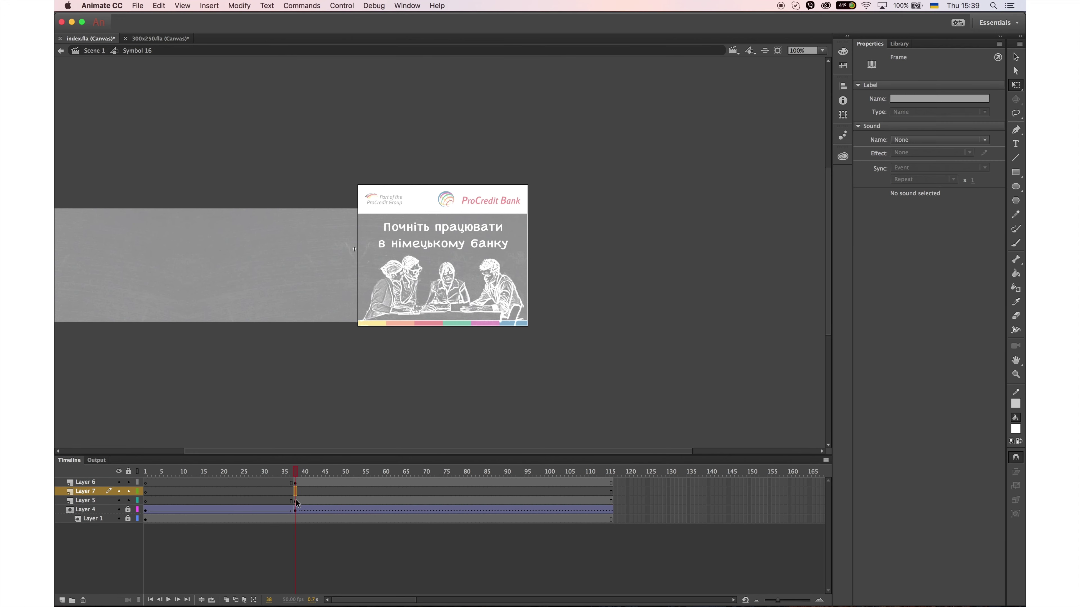
click(293, 483)
click(61, 599)
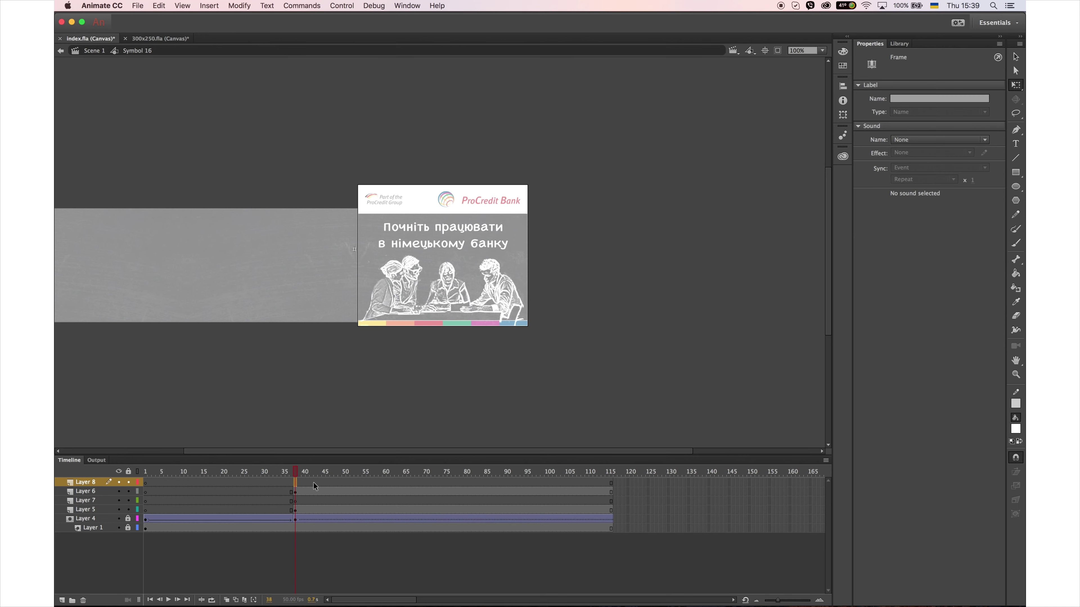
Draw a white rectangle about 264 by 36 px over the heading's first line on Layer 7 and remove its outline
click(296, 501)
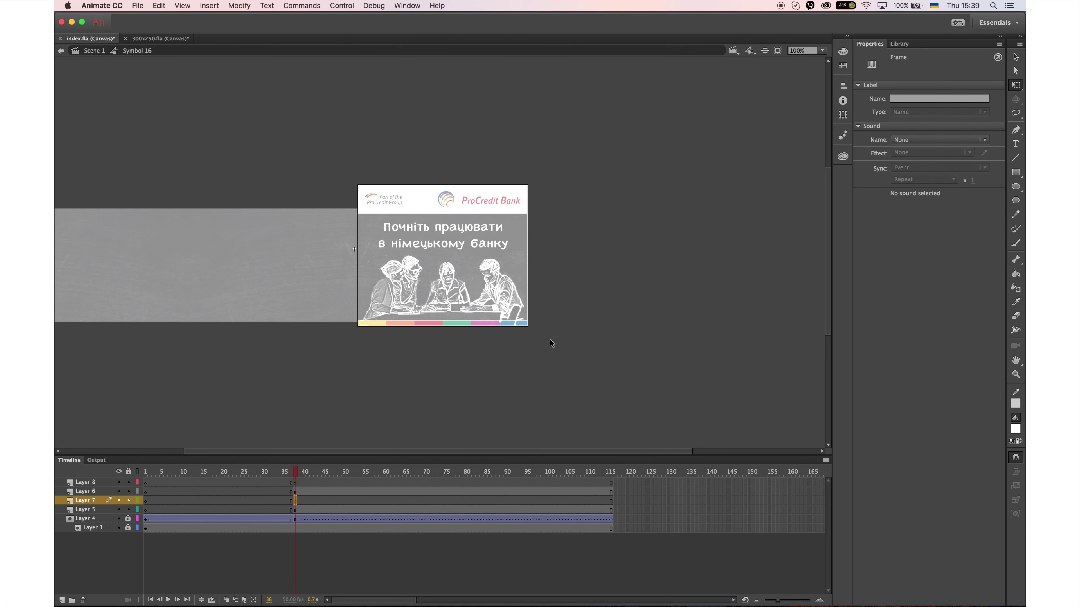
key(r)
mouse_move(374, 216)
mouse_down()
mouse_move(521, 250)
mouse_move(509, 234)
mouse_up()
key(v)
click(510, 229)
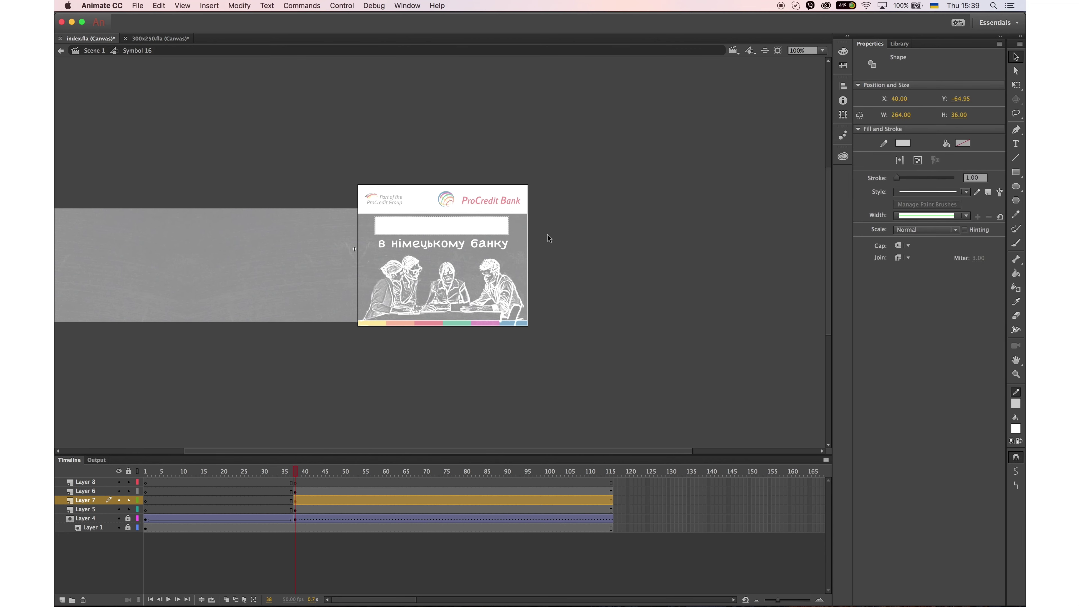
click(798, 206)
Fill the white rectangle over the heading's first line with purple and select it
click(1016, 292)
click(1017, 429)
click(893, 532)
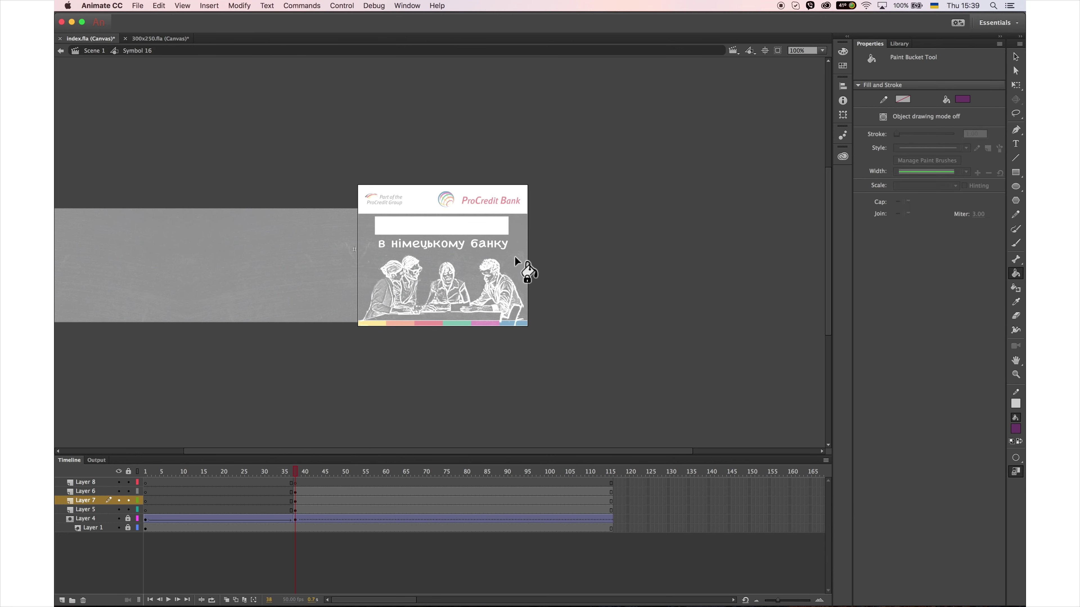
click(506, 231)
key(v)
click(458, 234)
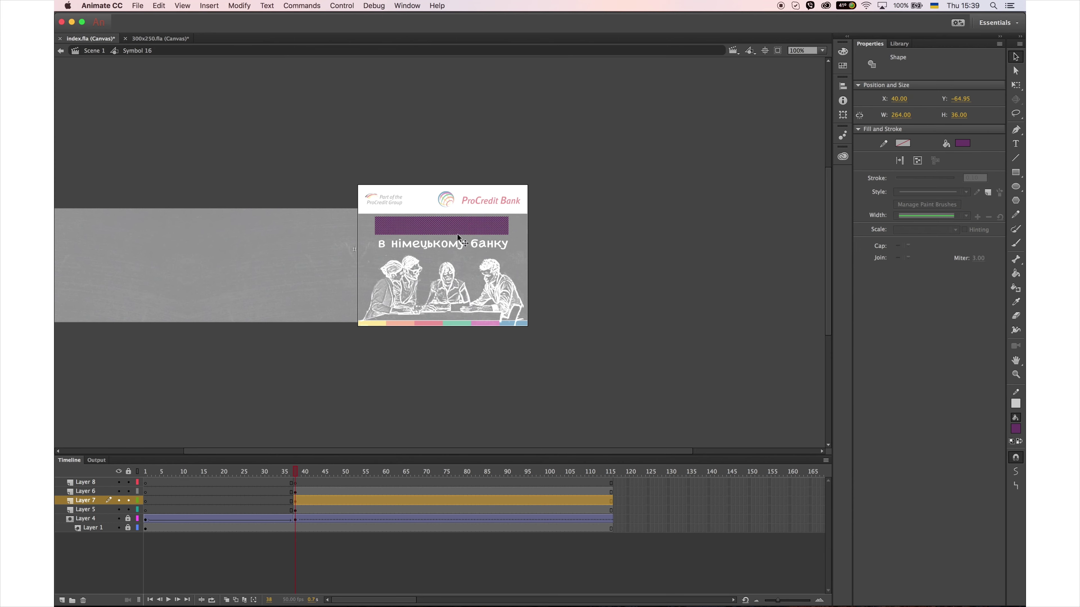
Copy the purple rectangle in place onto Layer 8 and shift it down 32 px over the heading's second line
key(ctrl+c)
right_click(612, 307)
click(647, 336)
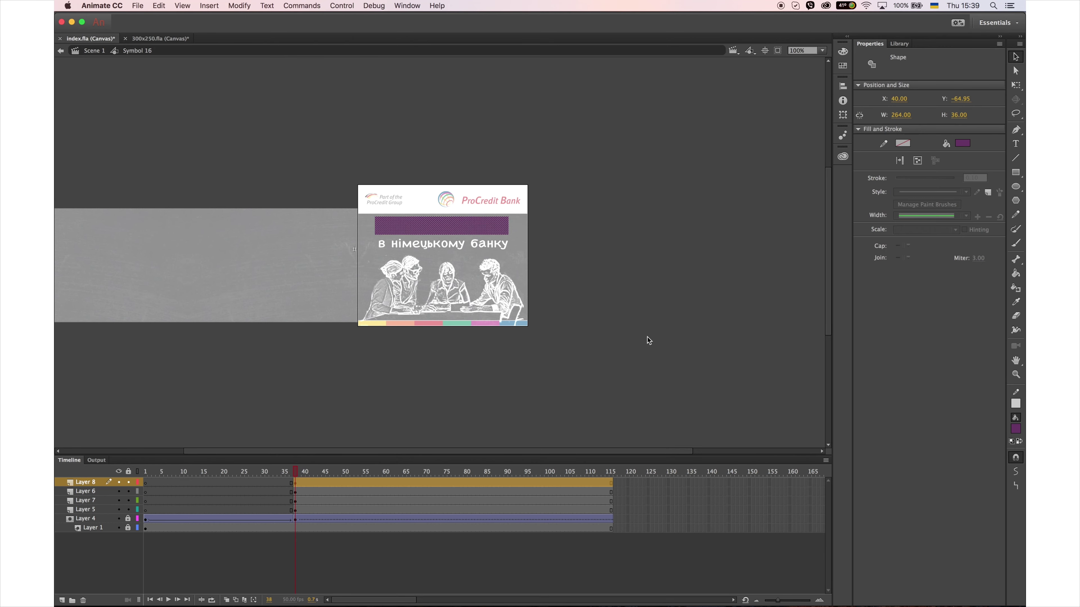
key(shift+Down)
key(shift+Down)
key(shift+Down)
key(Down)
key(Down)
Create classic tweens for the purple rectangles on Layer 8 and Layer 7
right_click(300, 486)
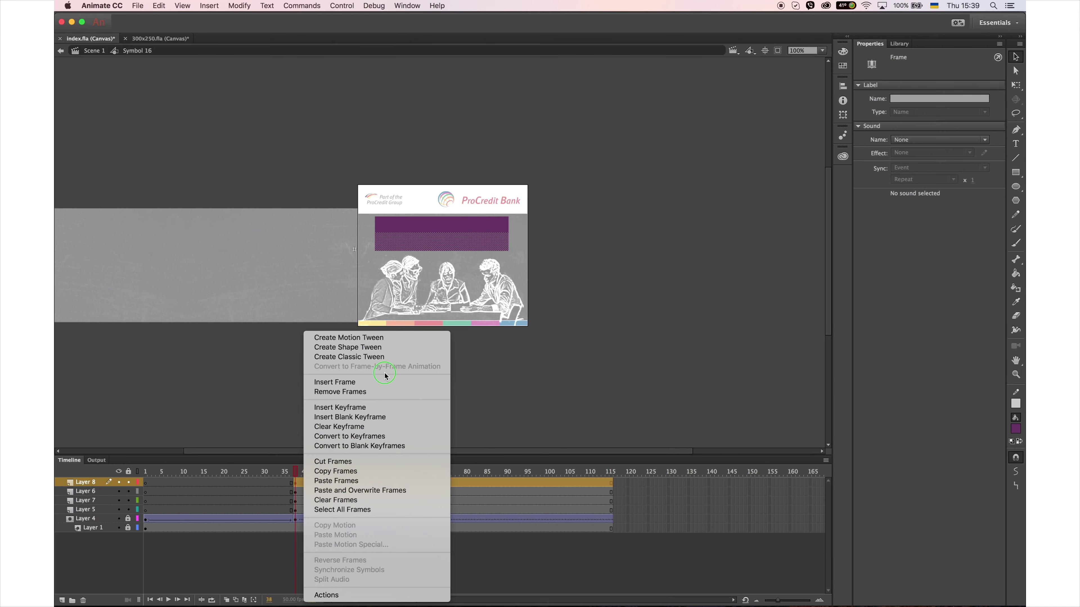
click(385, 356)
right_click(335, 500)
click(384, 430)
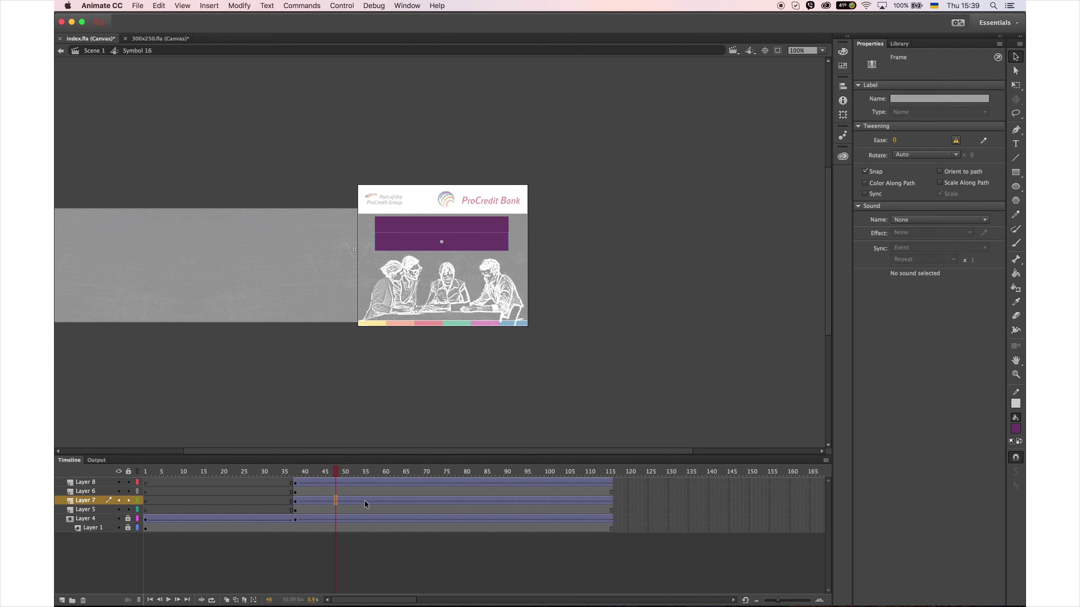
Add keyframes at frame 59 on Layers 7 and 8 and set both rectangle tweens' ease to 100 out
click(381, 483)
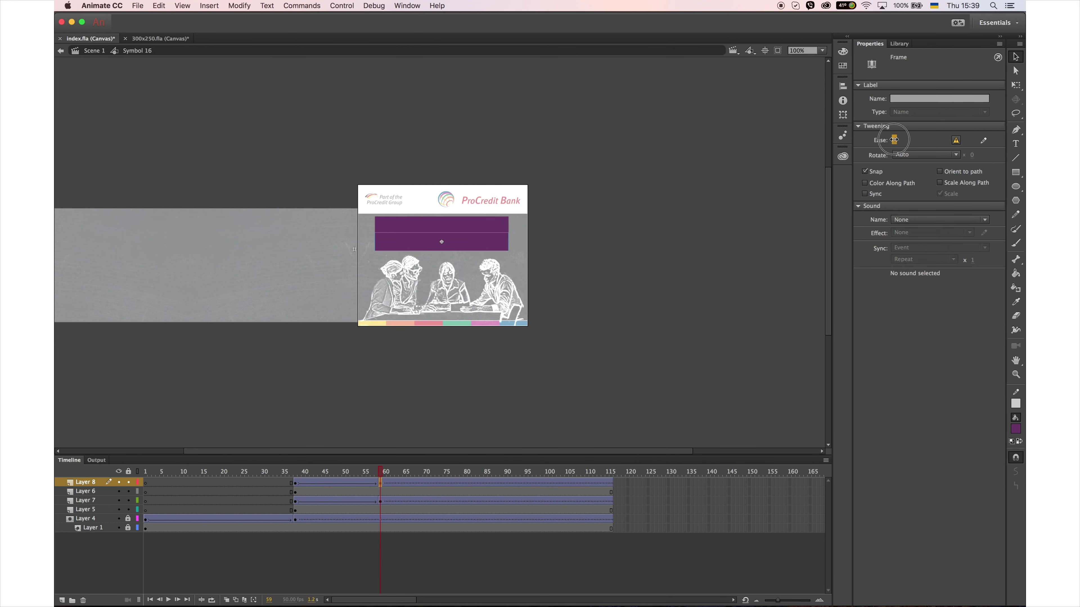
click(378, 501)
drag(895, 137, 926, 136)
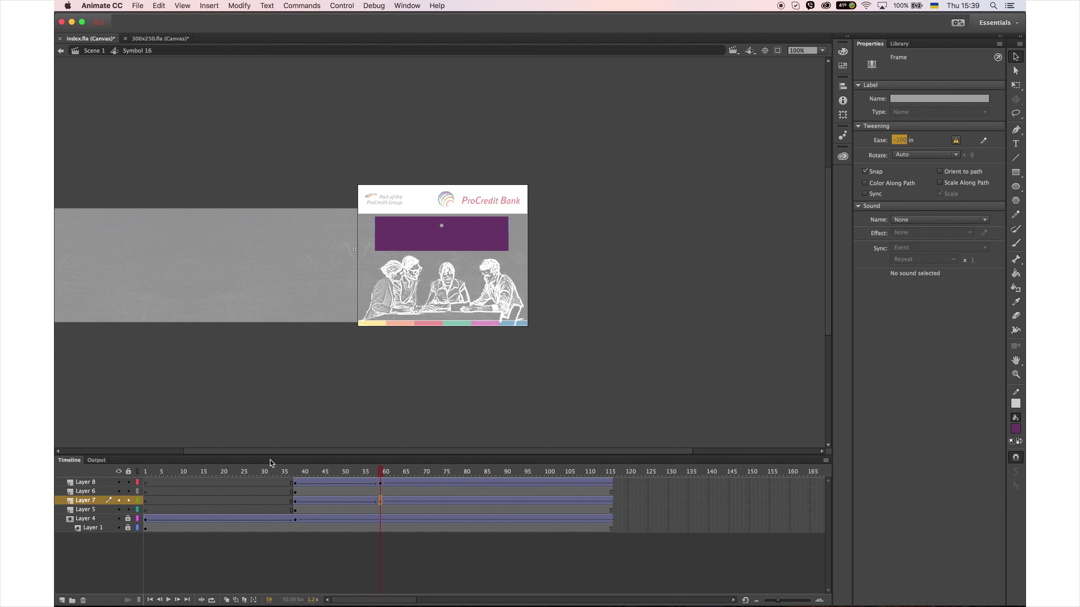
click(295, 501)
click(295, 483)
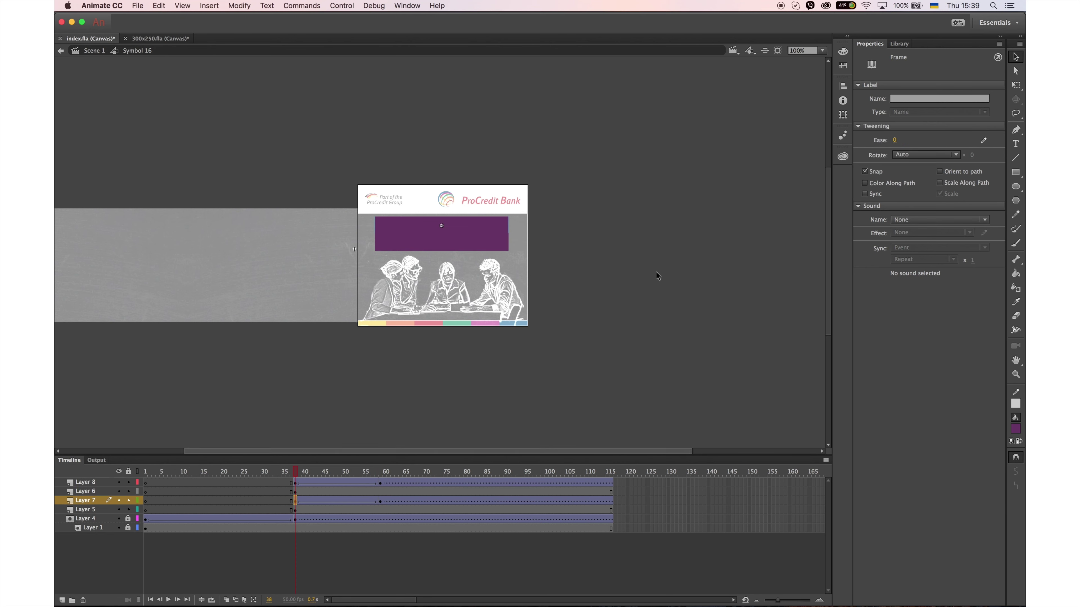
Move both rectangles' end keyframes to frame 63, and shift Layers 6 and 8 so the second line starts at frame 63
click(381, 485)
drag(381, 489, 397, 508)
click(381, 501)
click(299, 493)
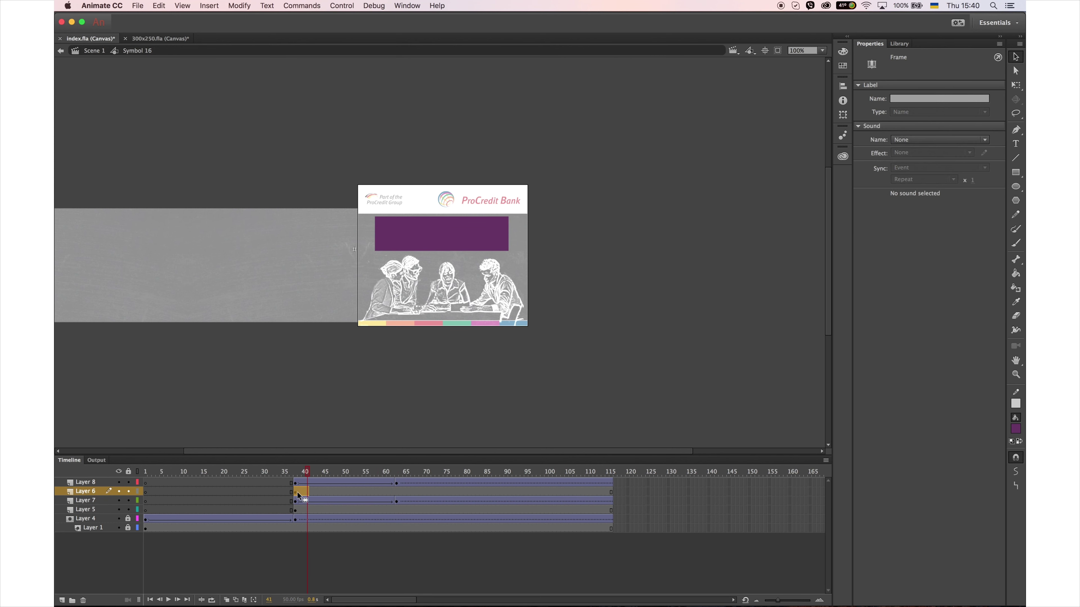
drag(297, 494, 496, 482)
click(366, 482)
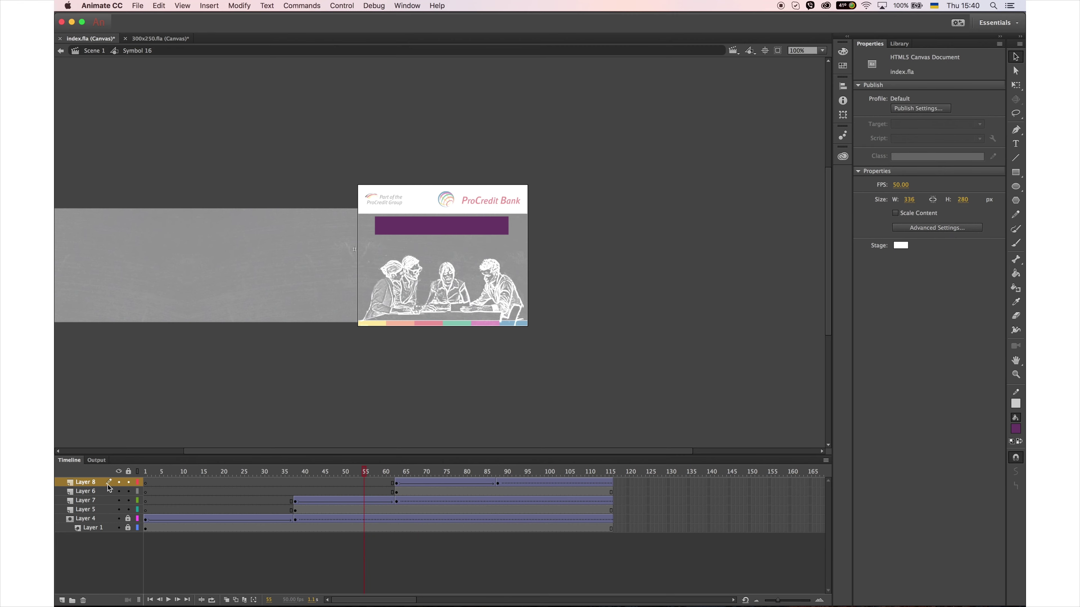
Turn Layer 8 and Layer 7 into mask layers for the heading lines beneath them
right_click(97, 484)
click(125, 501)
right_click(68, 500)
click(85, 500)
drag(316, 471, 340, 478)
At frame 63, move the Layer 8 mask rectangle left until it clears the heading's second line
click(394, 482)
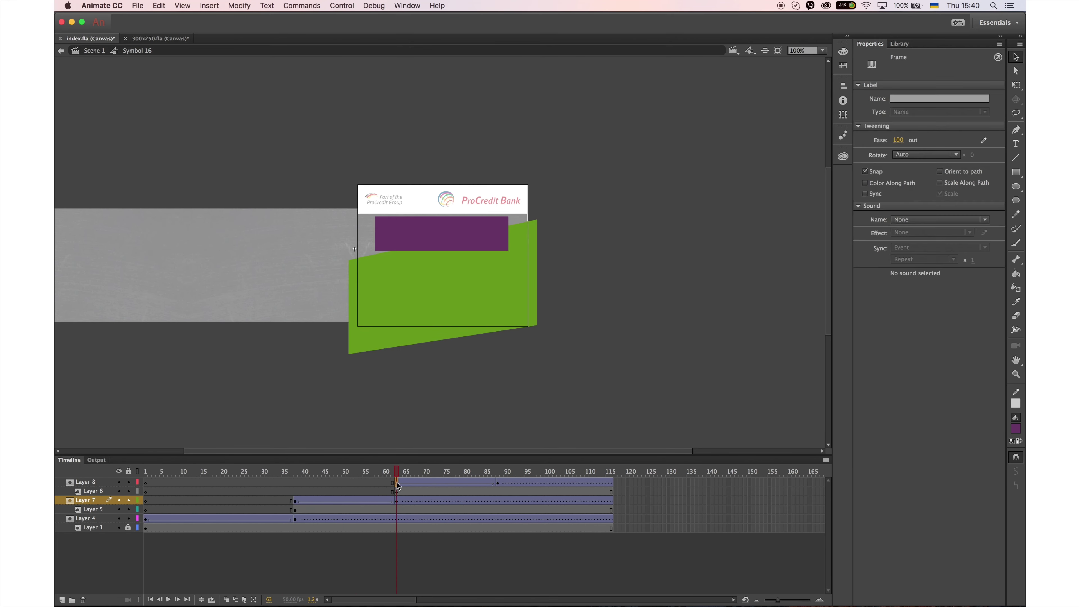
key(shift+Left)
key(shift+Left)
key(shift+Left)
key(shift+Left)
key(shift+Left)
key(shift+Left)
key(shift+Left)
key(shift+Left)
key(shift+Left)
key(shift+Left)
key(shift+Left)
key(shift+Left)
key(shift+Left)
key(shift+Left)
key(shift+Left)
key(shift+Left)
key(shift+Left)
key(shift+Left)
key(shift+Left)
key(shift+Left)
key(shift+Left)
key(shift+Left)
key(shift+Left)
key(shift+Left)
key(shift+Left)
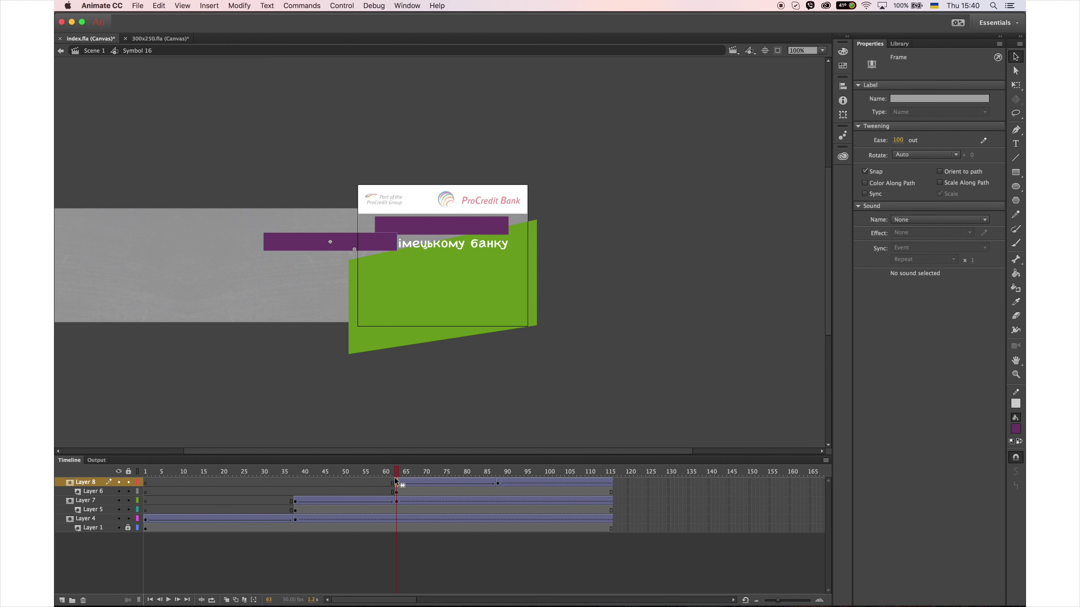
At frame 38, move the Layer 7 mask rectangle left until it clears the heading's first line
click(295, 501)
key(shift+Left)
key(shift+Left)
key(shift+Left)
key(shift+Left)
key(shift+Left)
key(shift+Left)
key(shift+Left)
key(shift+Left)
key(shift+Left)
key(shift+Left)
key(shift+Left)
key(shift+Left)
key(shift+Left)
key(shift+Left)
key(shift+Left)
key(shift+Left)
key(shift+Left)
key(shift+Left)
key(shift+Left)
key(shift+Left)
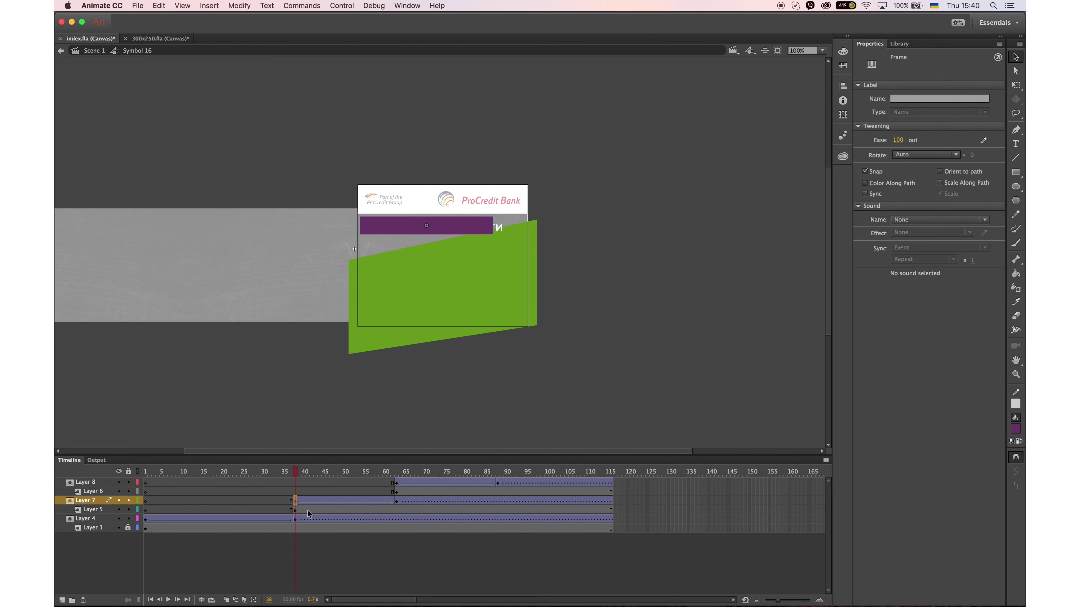
key(shift+Left)
key(shift+Left)
key(shift+Left)
key(shift+Left)
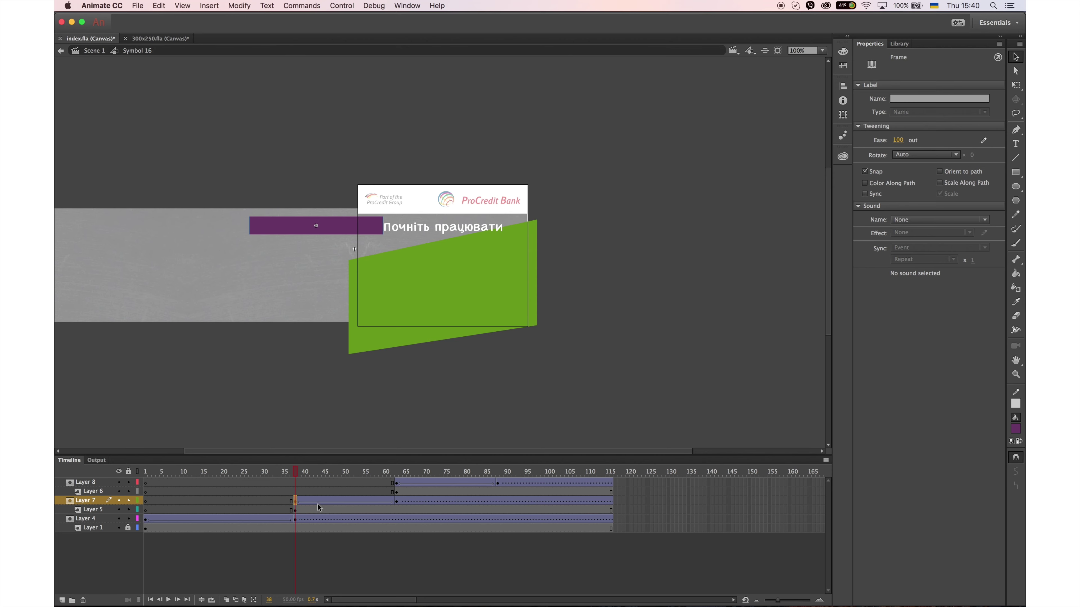
Lock the mask layers and their masked layers, and preview the heading reveal
drag(129, 484, 129, 519)
key(Return)
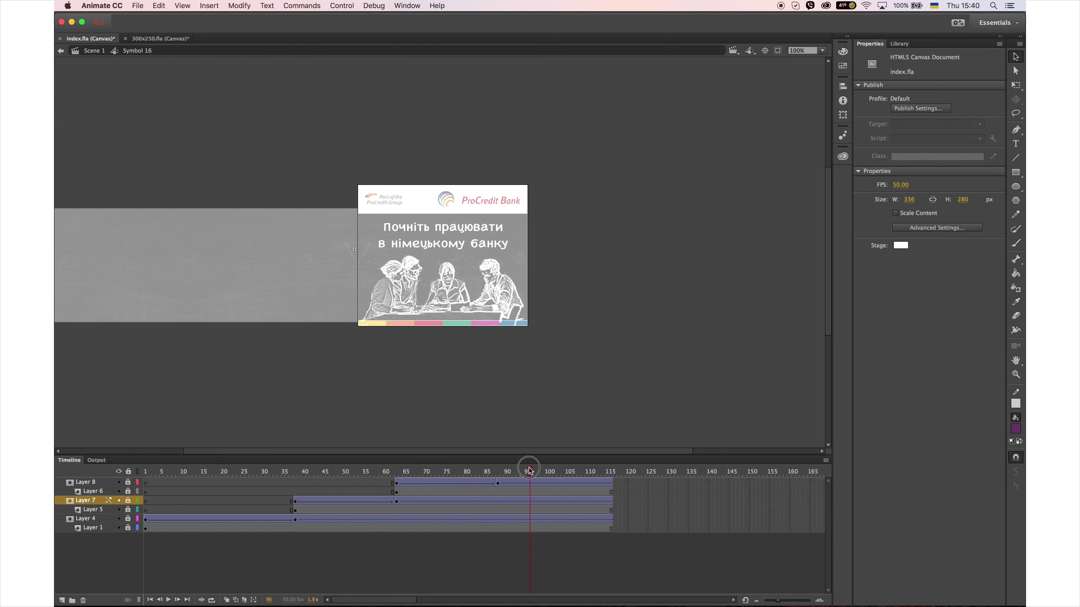
click(243, 472)
drag(243, 473, 558, 448)
Lengthen all the symbol's layers by inserting frames at about frames 96 to 116, and return to Scene 1 to preview the scene
drag(530, 483, 607, 558)
key(F5)
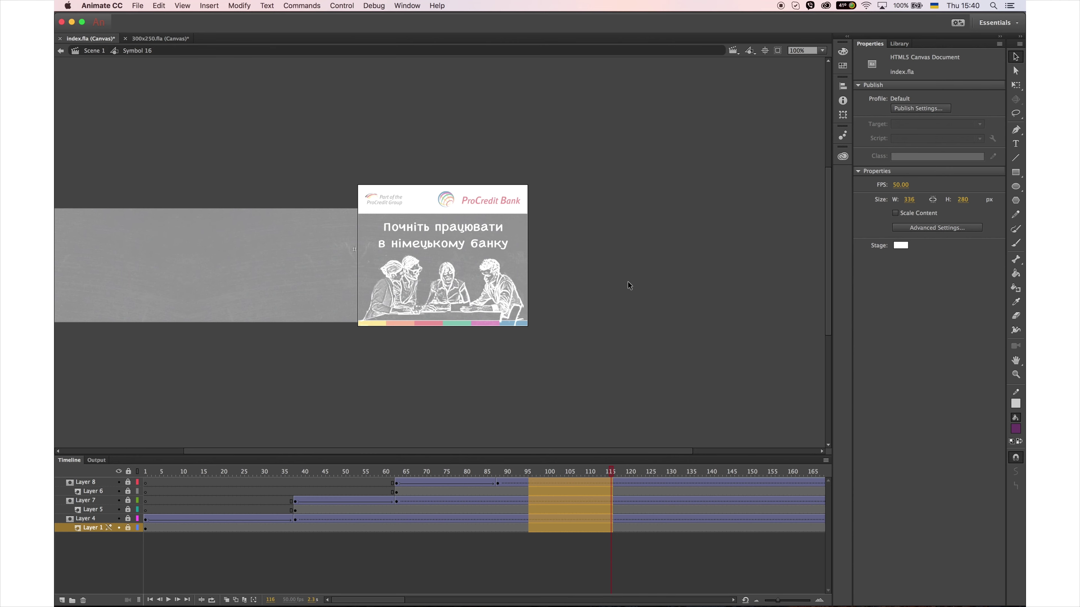
double_click(633, 308)
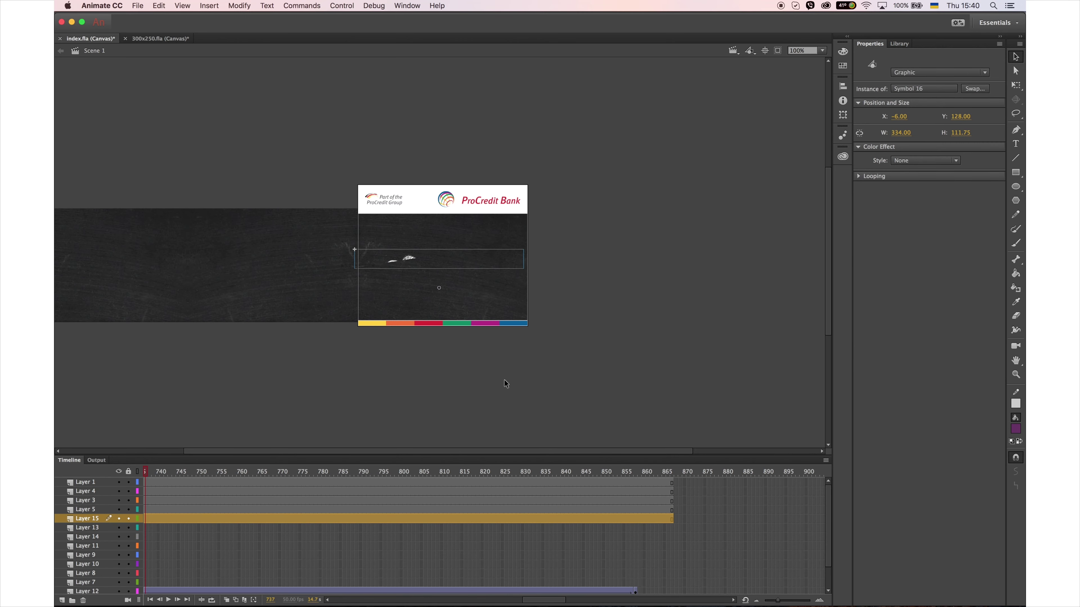
drag(510, 470, 789, 475)
click(743, 472)
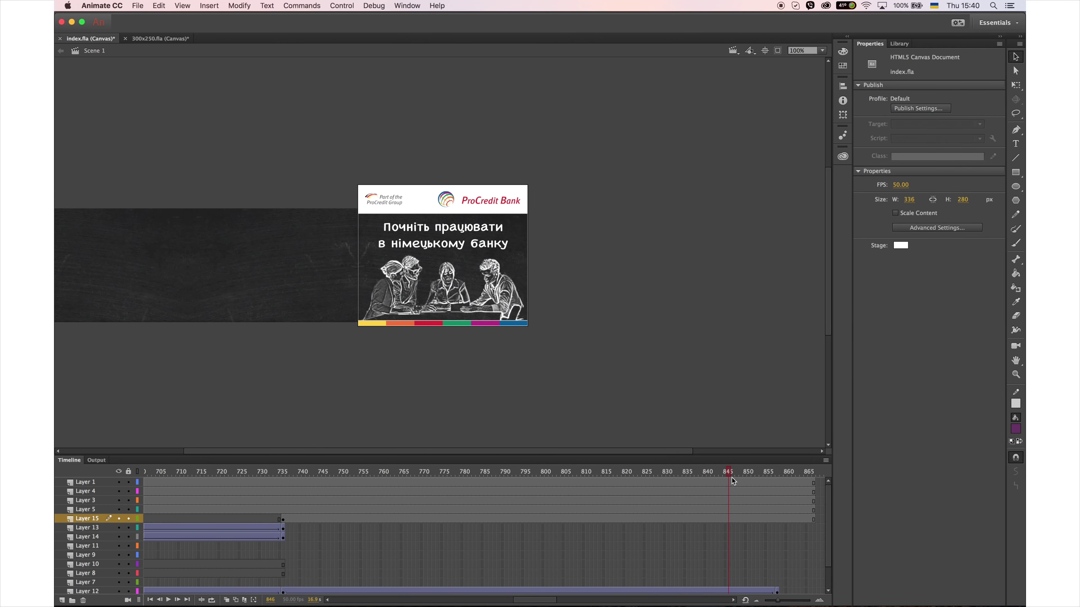
Insert frames across the Scene 1 layers to extend the timeline to about frame 906
mouse_move(544, 600)
mouse_down()
mouse_move(560, 598)
mouse_move(536, 598)
mouse_up()
key(F5)
key(F5)
key(F5)
key(F5)
key(F5)
key(F5)
key(F5)
key(F5)
key(F5)
key(F5)
key(F5)
key(F5)
key(F5)
key(F5)
key(F5)
key(F5)
key(F5)
key(F5)
key(F5)
key(F5)
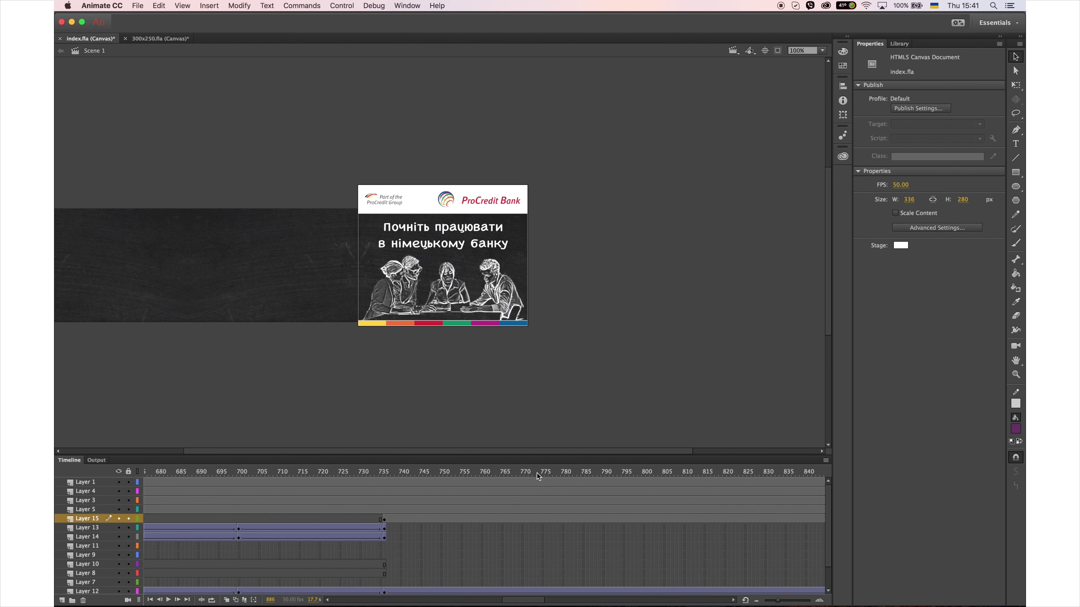
Preview the extended scene and create a classic tween on Layer 15
drag(302, 472, 801, 477)
drag(535, 598, 558, 598)
drag(438, 471, 534, 472)
click(534, 519)
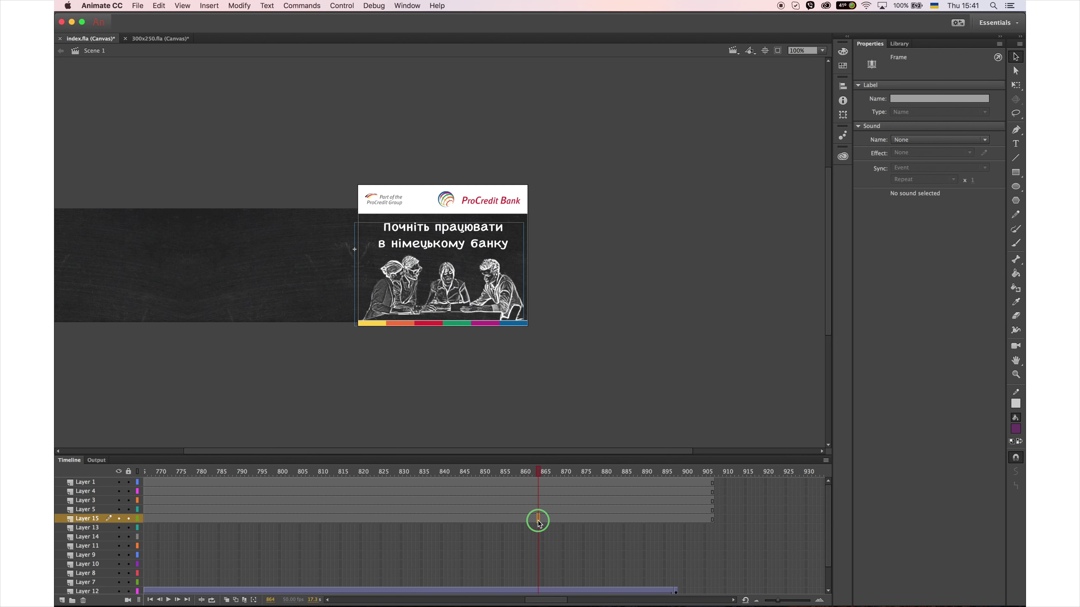
right_click(538, 519)
click(604, 360)
Remove Layer 15's frames from frame 899 to the end
click(705, 518)
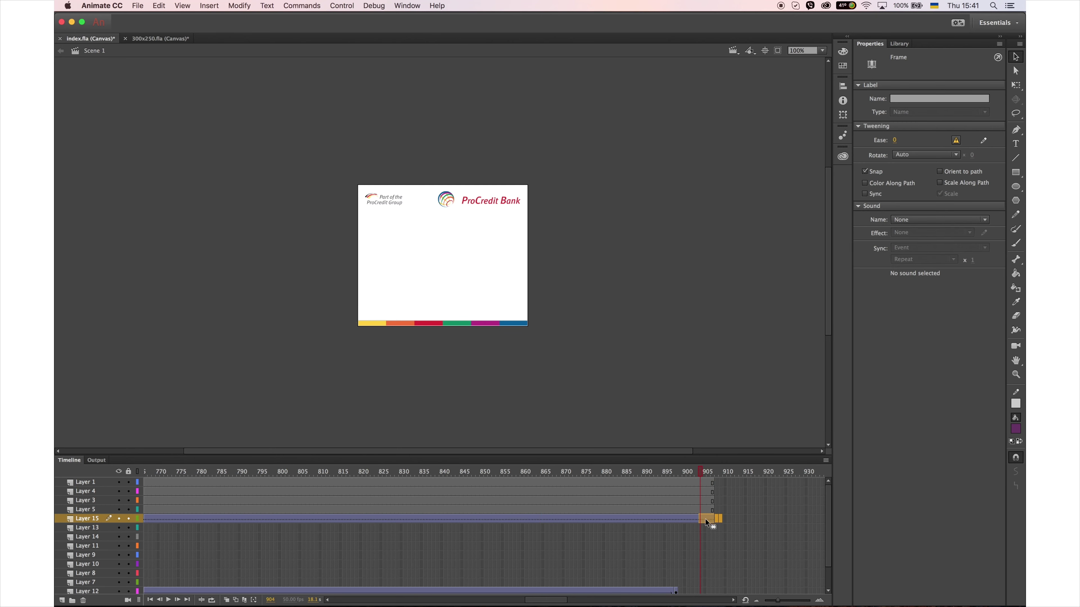
drag(705, 519, 679, 528)
right_click(695, 527)
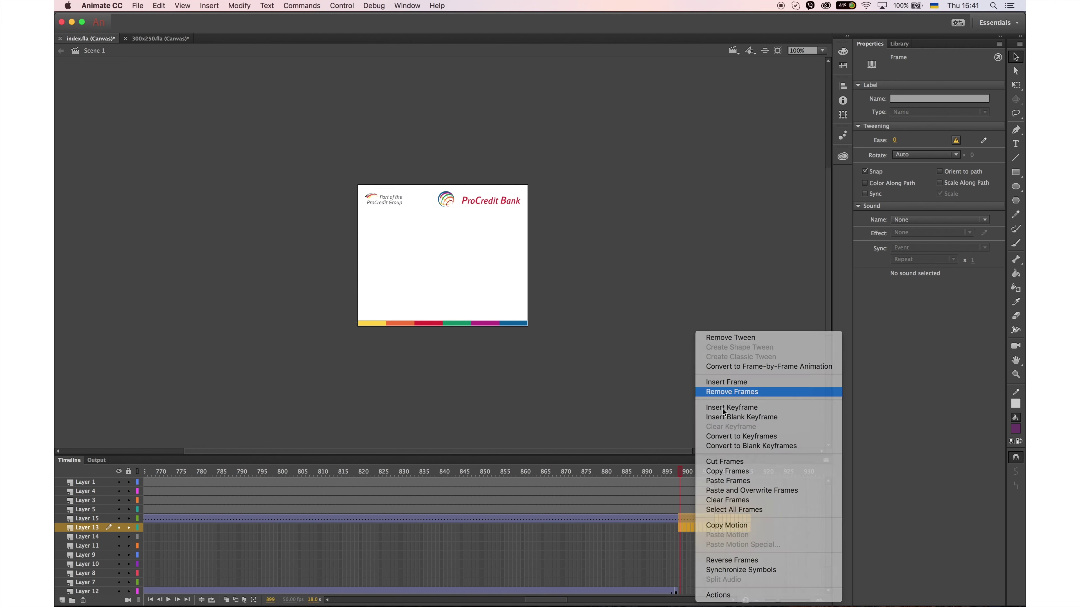
click(731, 391)
Add keyframes on Layer 15 at about frame 859 and at frame 898
click(675, 520)
key(XF86AudioRaiseVolume)
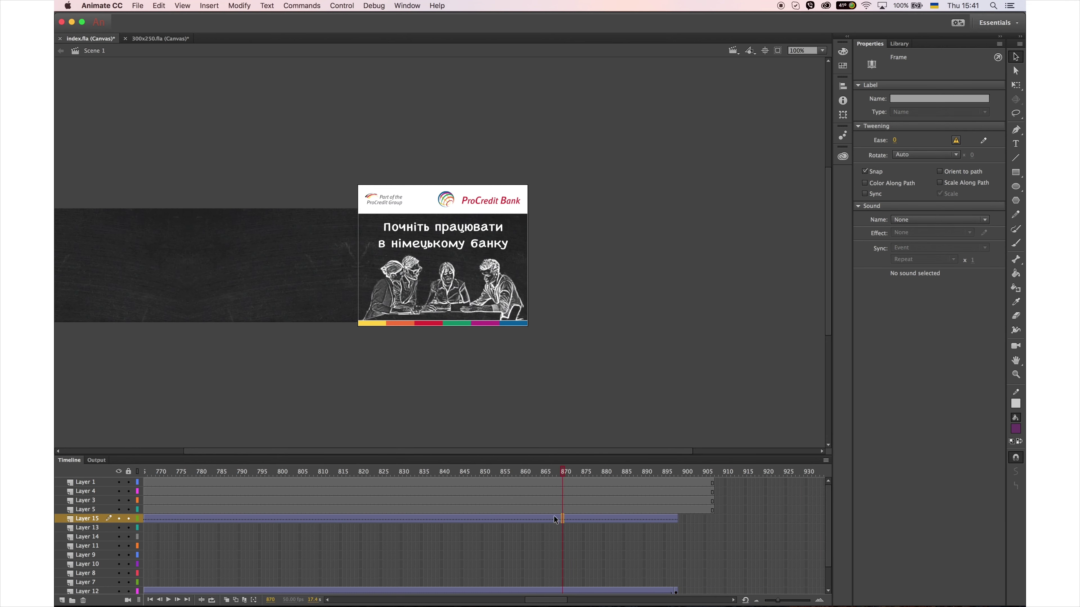
click(675, 519)
key(F6)
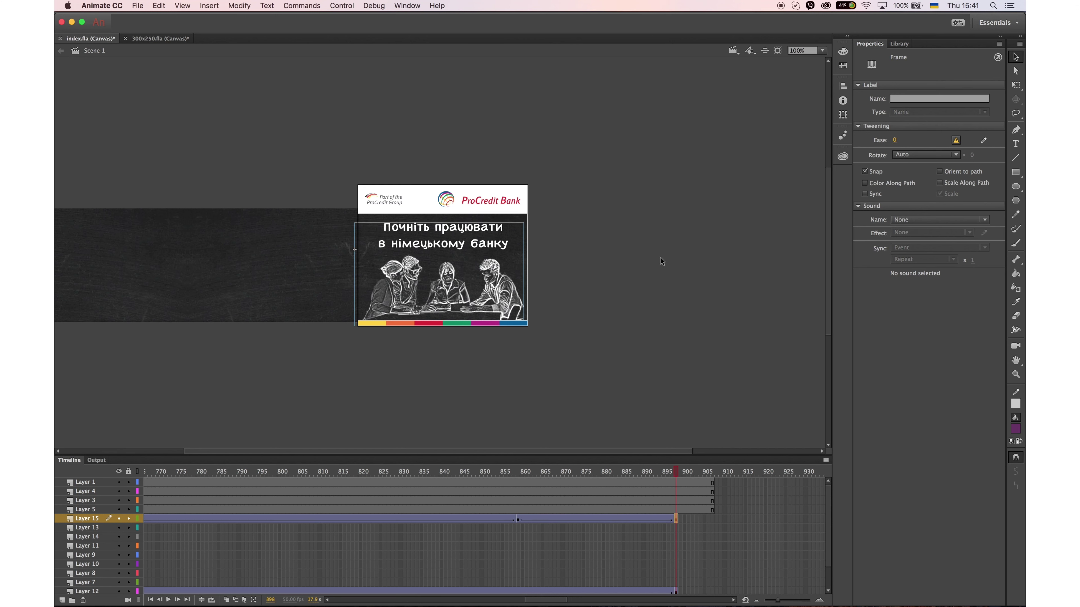
At frame 898, move the Symbol 16 instance with the people and heading to the left
click(506, 303)
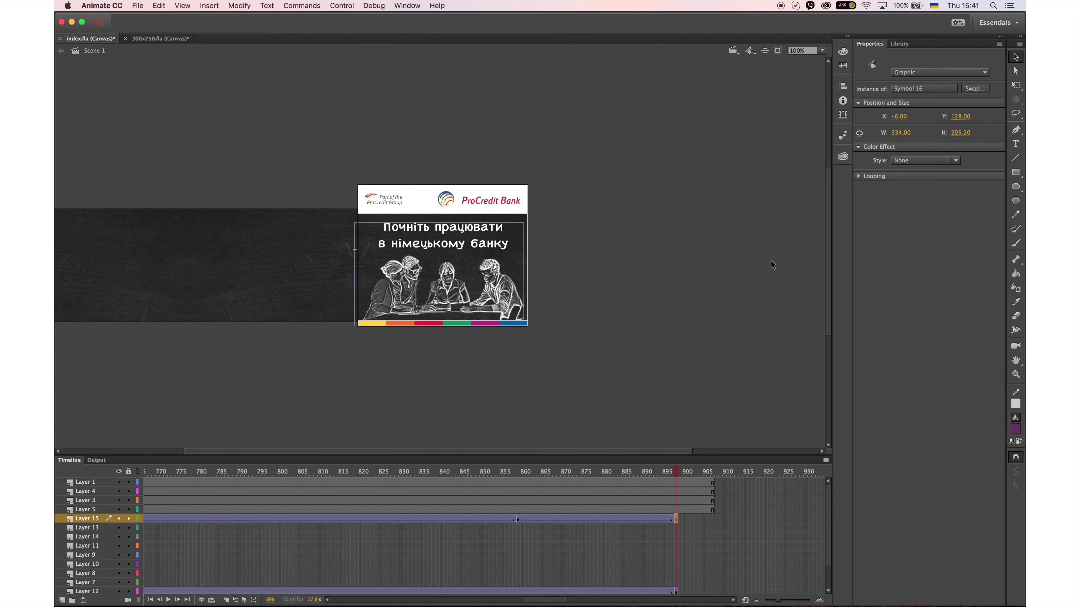
click(925, 160)
click(515, 251)
key(shift+Left)
key(shift+Left)
key(shift+Left)
key(shift+Left)
key(shift+Left)
key(shift+Left)
key(shift+Left)
key(shift+Left)
key(shift+Left)
key(shift+Left)
key(shift+Left)
key(shift+Left)
key(shift+Left)
key(shift+Left)
key(shift+Left)
key(shift+Left)
key(shift+Left)
key(shift+Left)
key(shift+Left)
key(shift+Left)
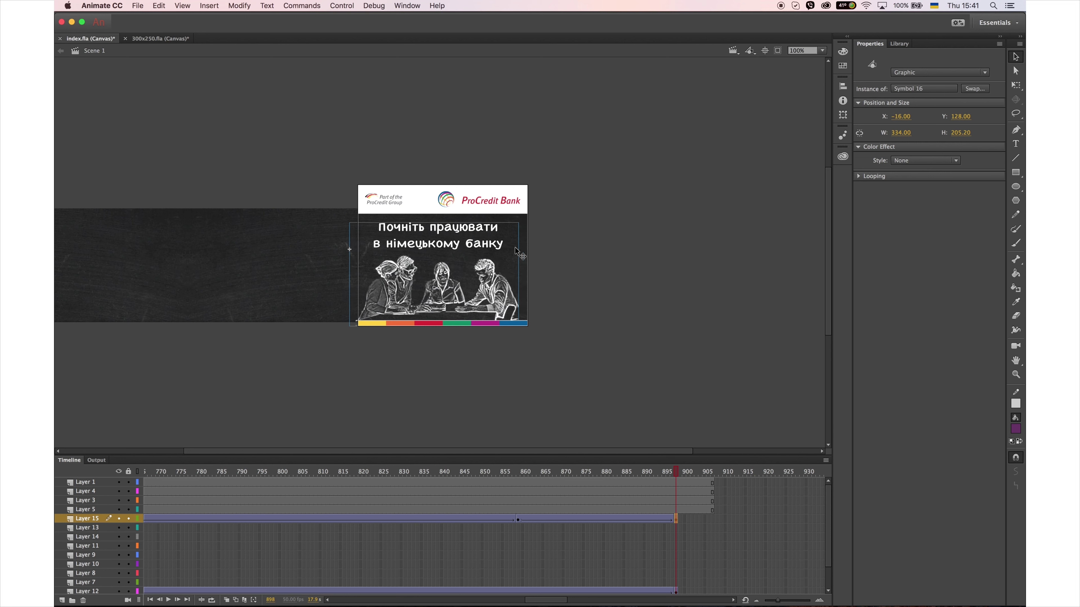
Move the Layer 15 text-and-people graphic completely past the stage's left edge at frame 898 and check it against Layer 12's keyframes
key(shift+Left)
key(shift+Left)
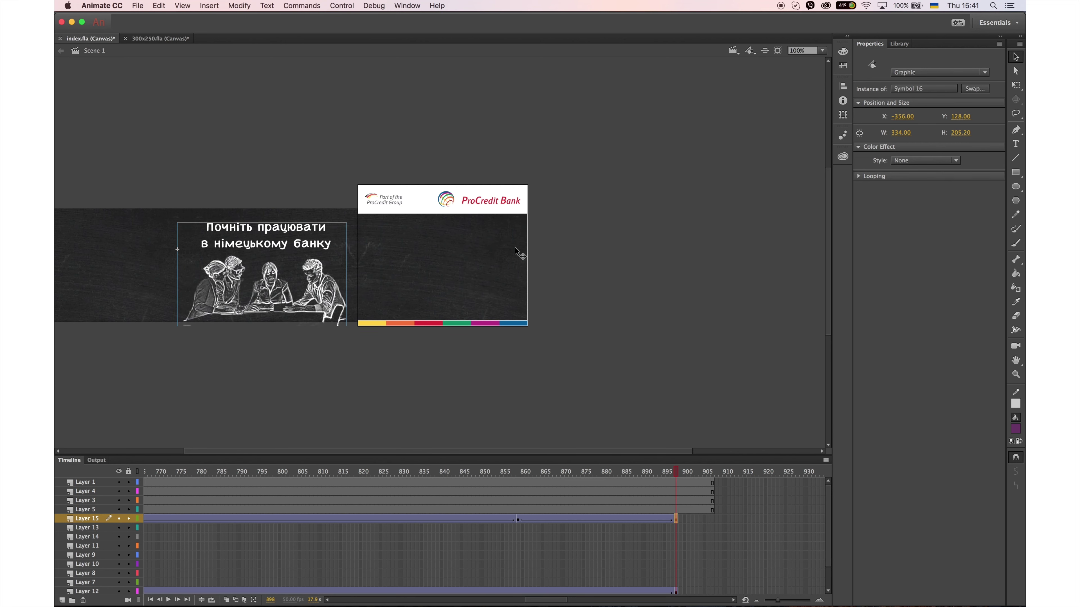
click(518, 592)
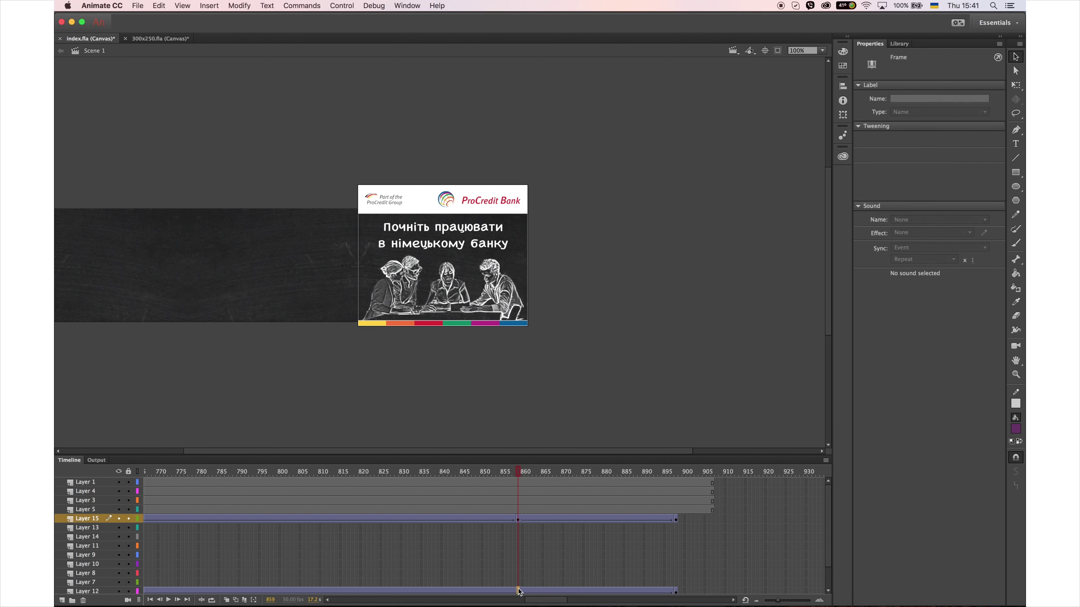
scroll(678, 591, down, 2)
click(676, 564)
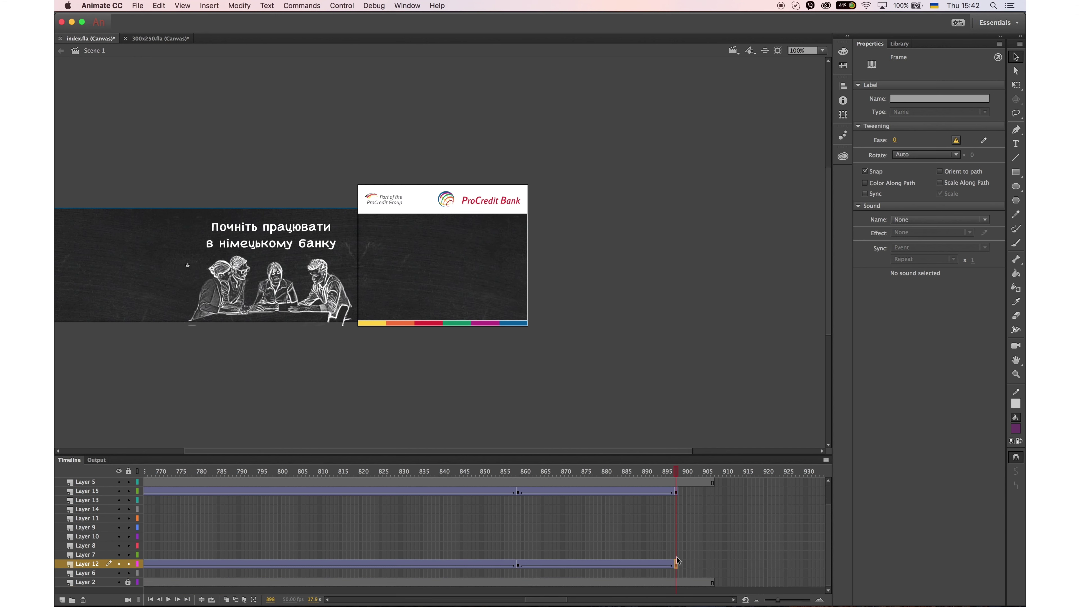
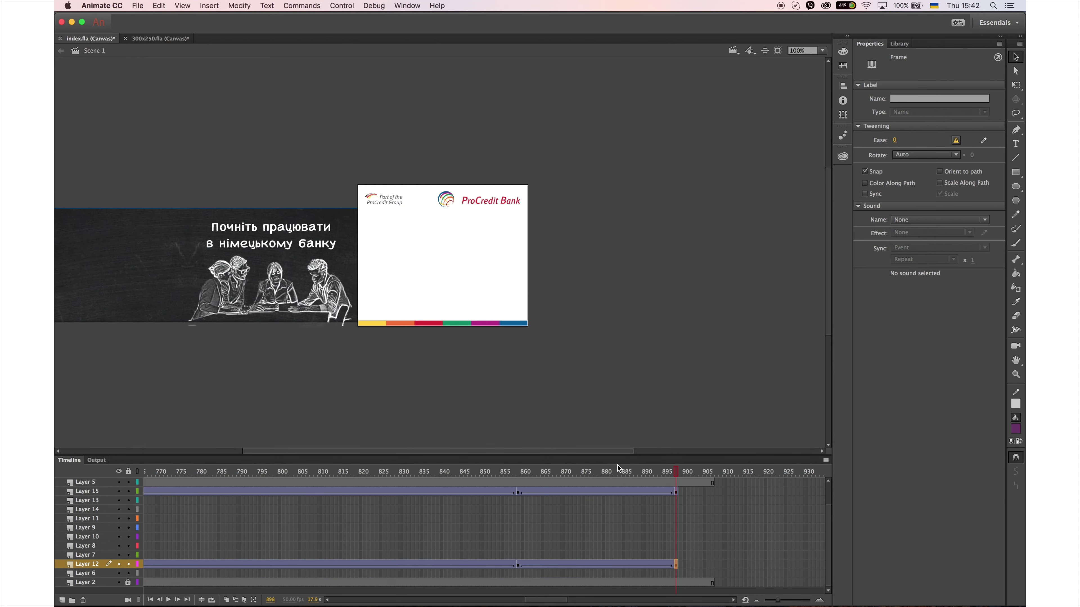
Set the ease of the Layer 15 and Layer 12 tweens starting at frame 859 to 100 out and play the animation
drag(894, 140, 866, 143)
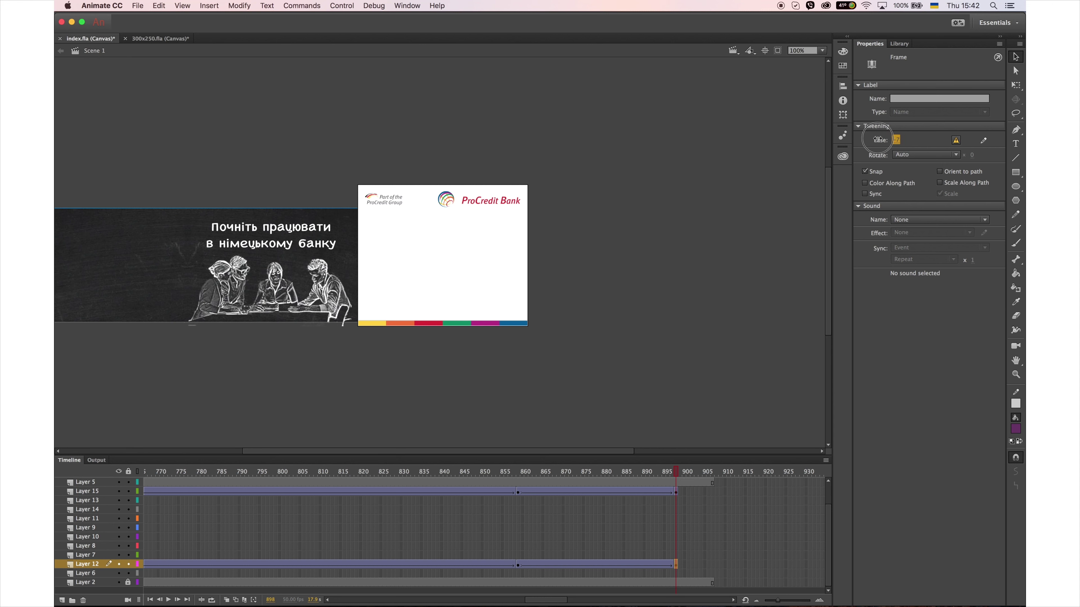
click(677, 493)
key(shift+comma)
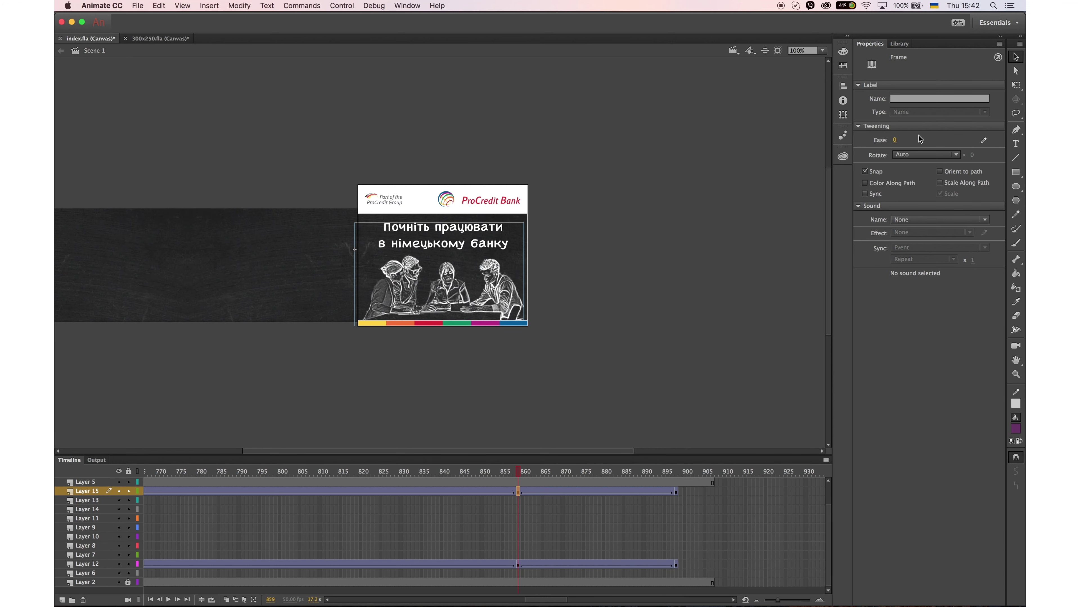
drag(895, 140, 996, 132)
click(518, 565)
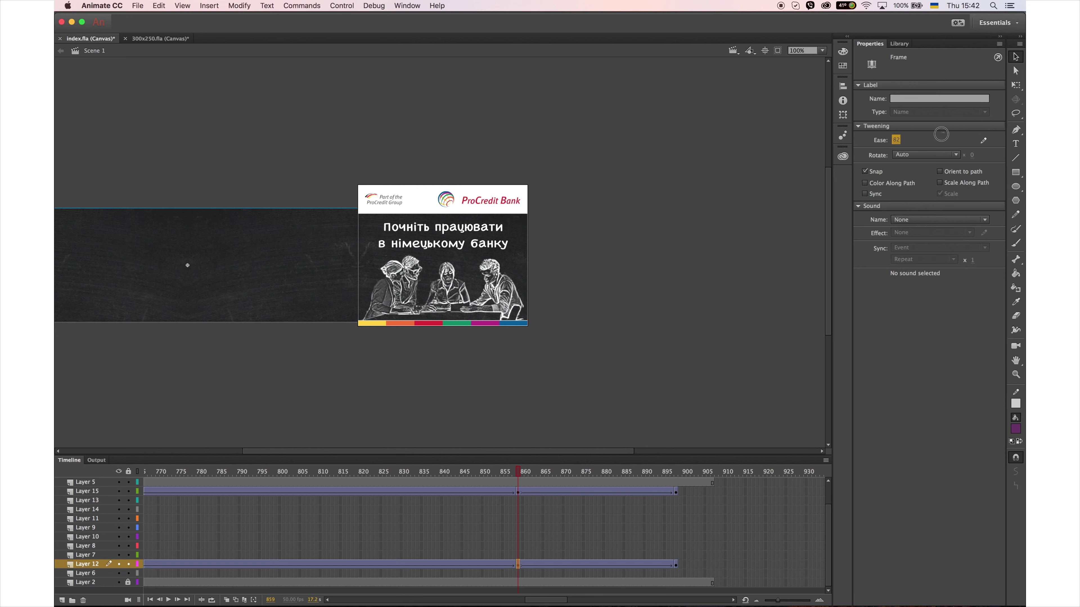
key(Return)
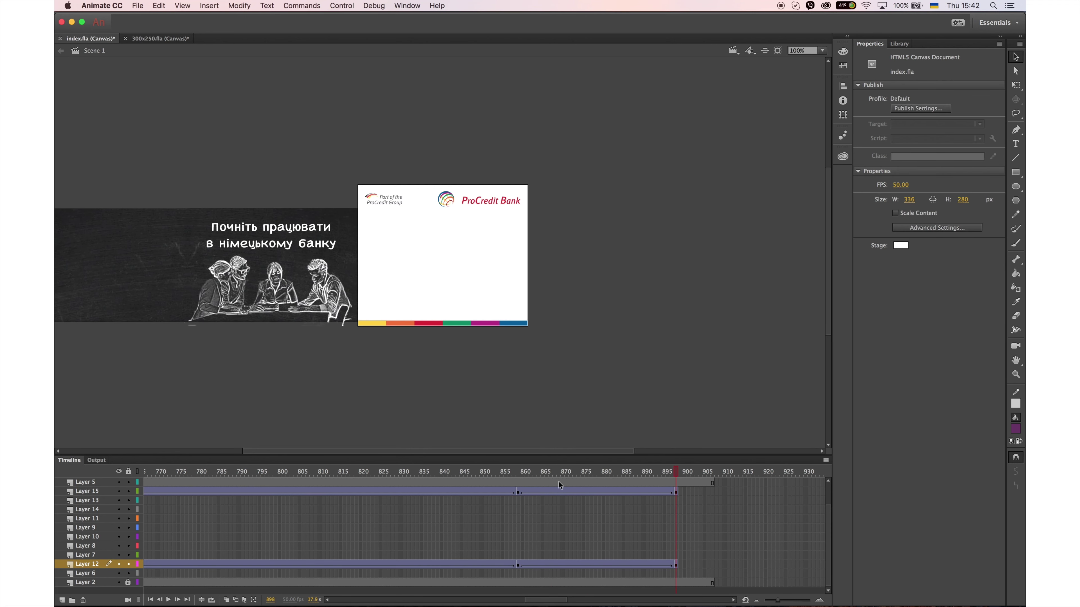
Add a new layer above Layer 15 and extend the timeline to frame 940
click(518, 492)
click(62, 600)
click(701, 471)
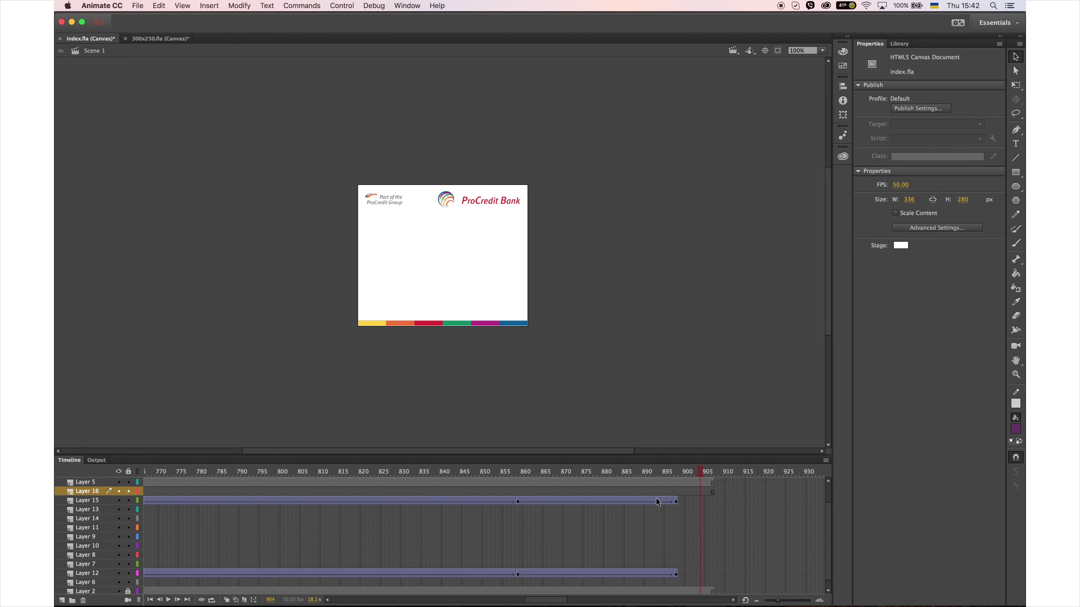
key(F5)
drag(535, 600, 544, 598)
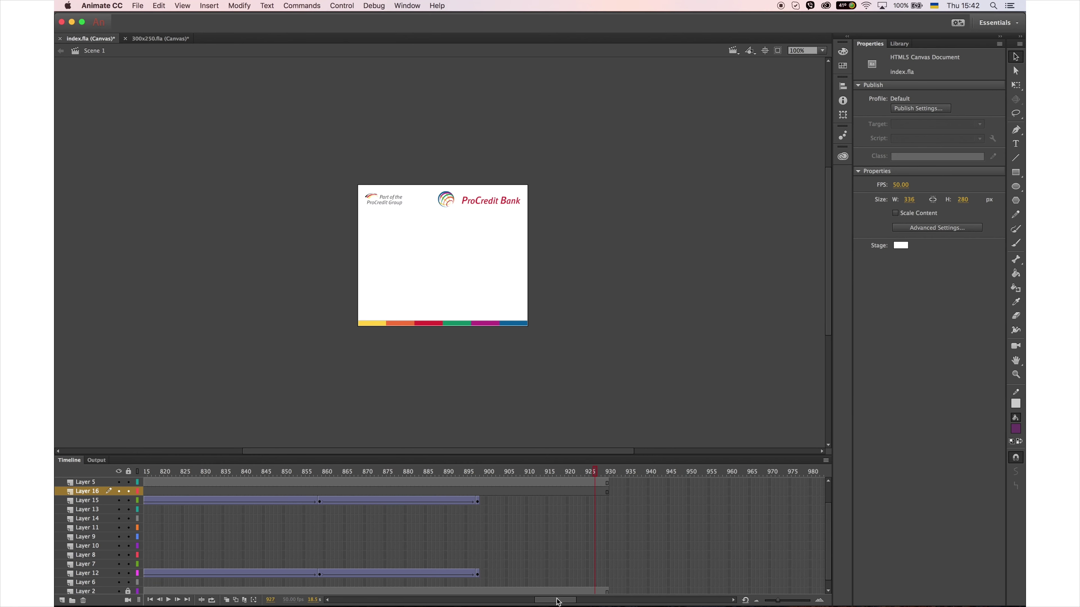
Add a layer above Layer 12, paste the chalkboard background in place at frame 859, and move it right of the stage to about X 672
click(319, 573)
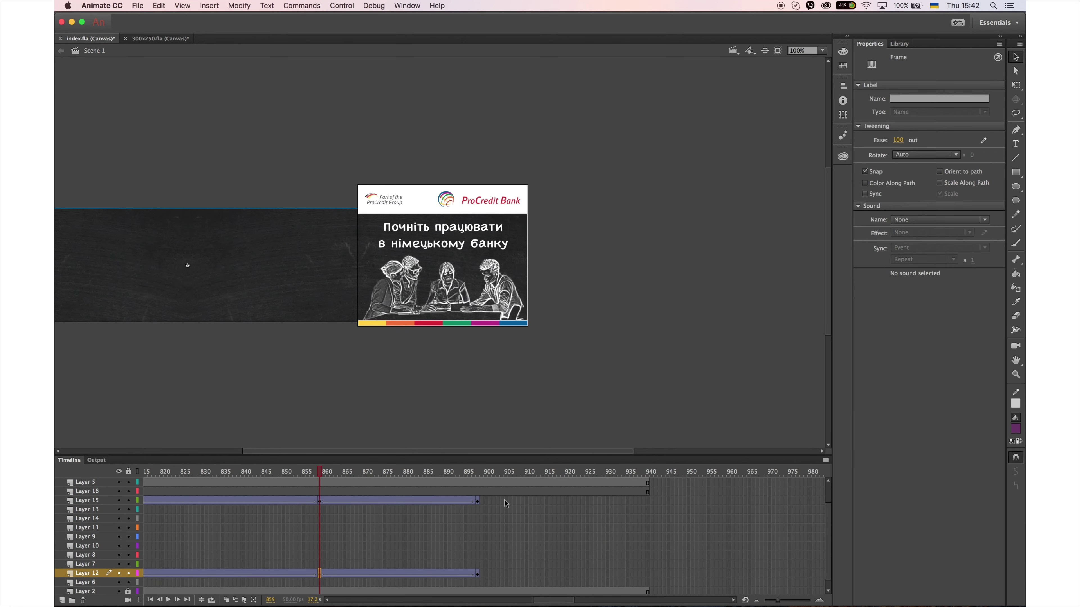
click(62, 600)
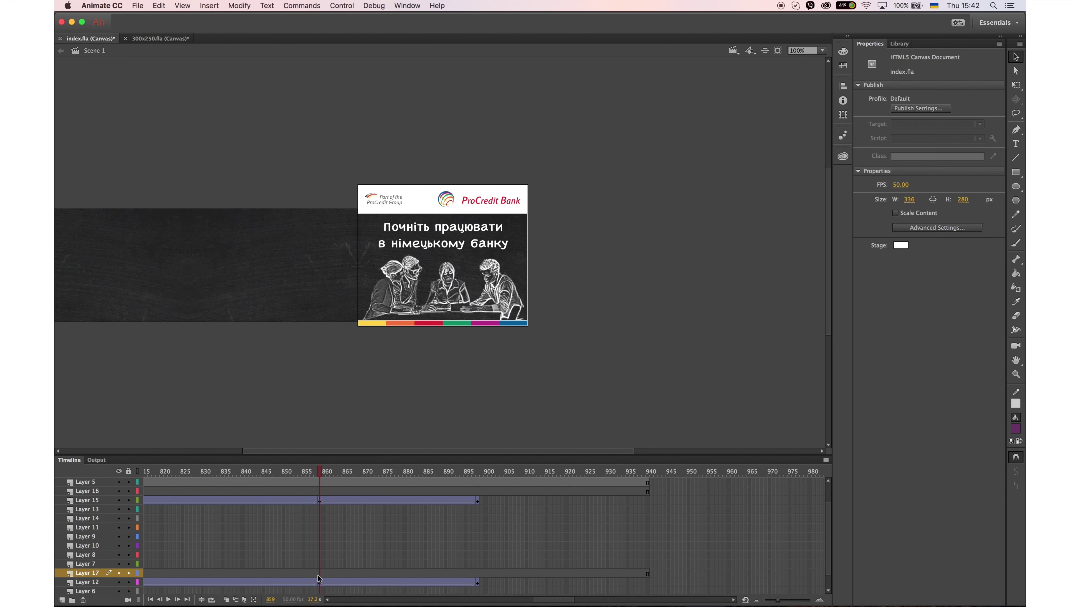
right_click(643, 391)
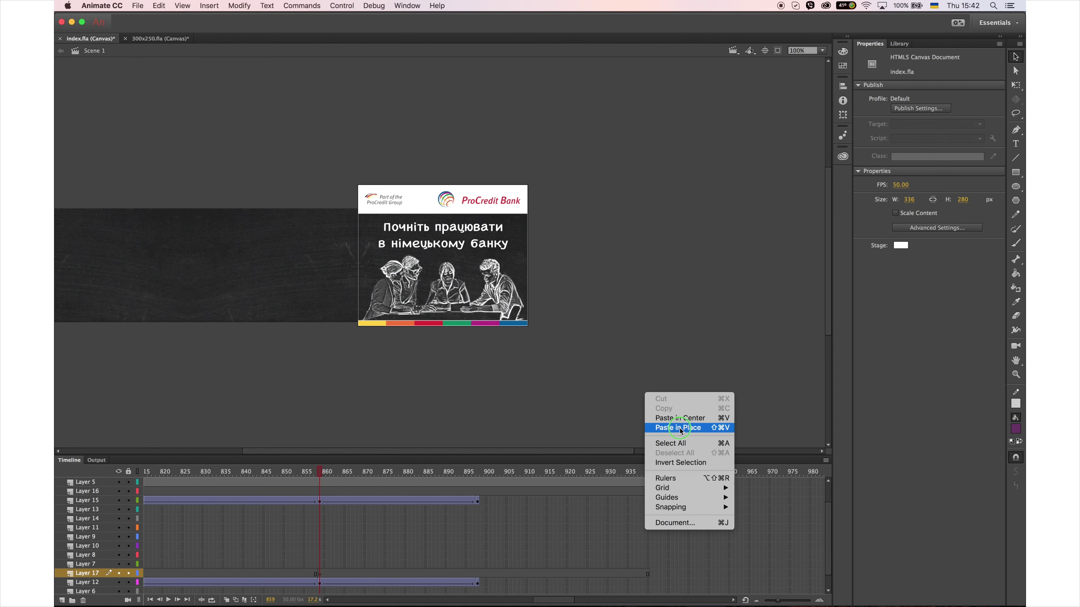
click(678, 428)
drag(130, 286, 626, 267)
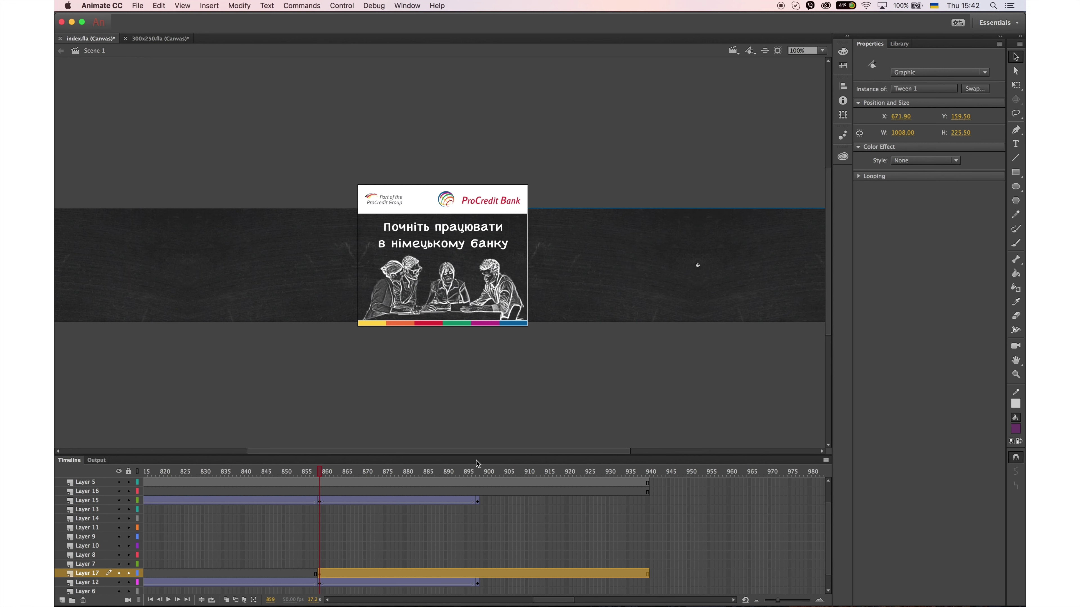
Create an eased classic tween on Layer 17 that slides the chalkboard background onto the stage between frames 859 and 898
right_click(484, 579)
click(527, 355)
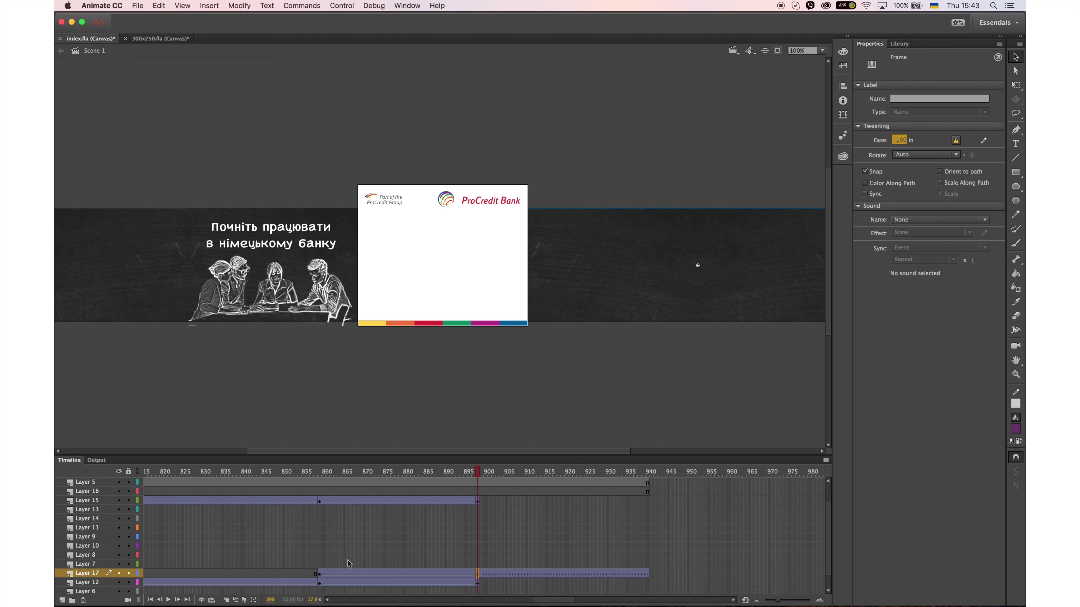
click(319, 573)
drag(313, 475, 397, 473)
click(478, 573)
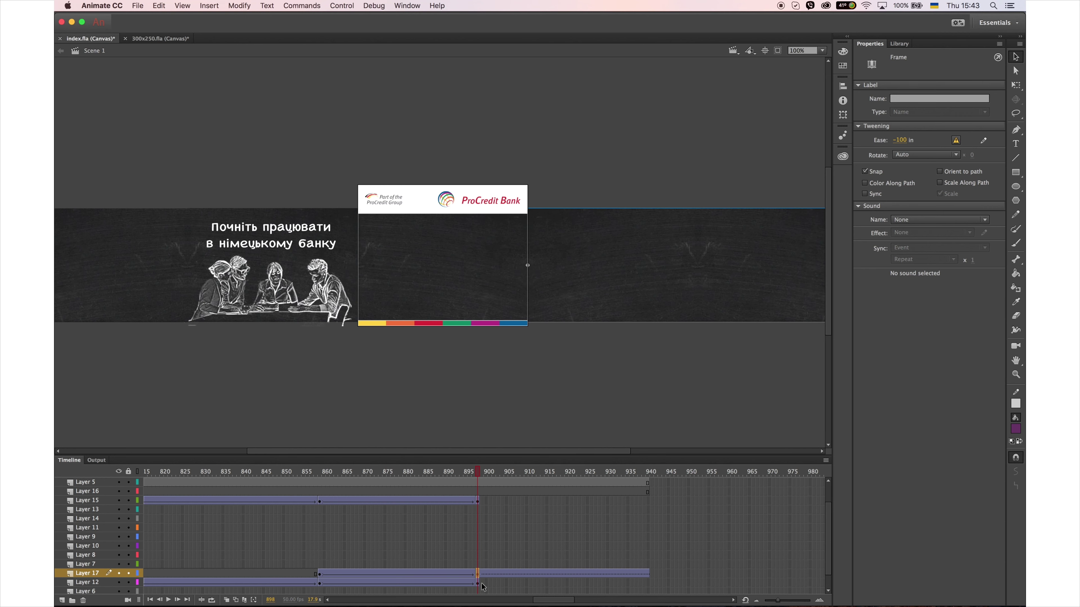
Scrub through Layer 17 between frames 859 and 903 to review the background's slide-in
drag(480, 473, 388, 475)
click(477, 574)
click(319, 574)
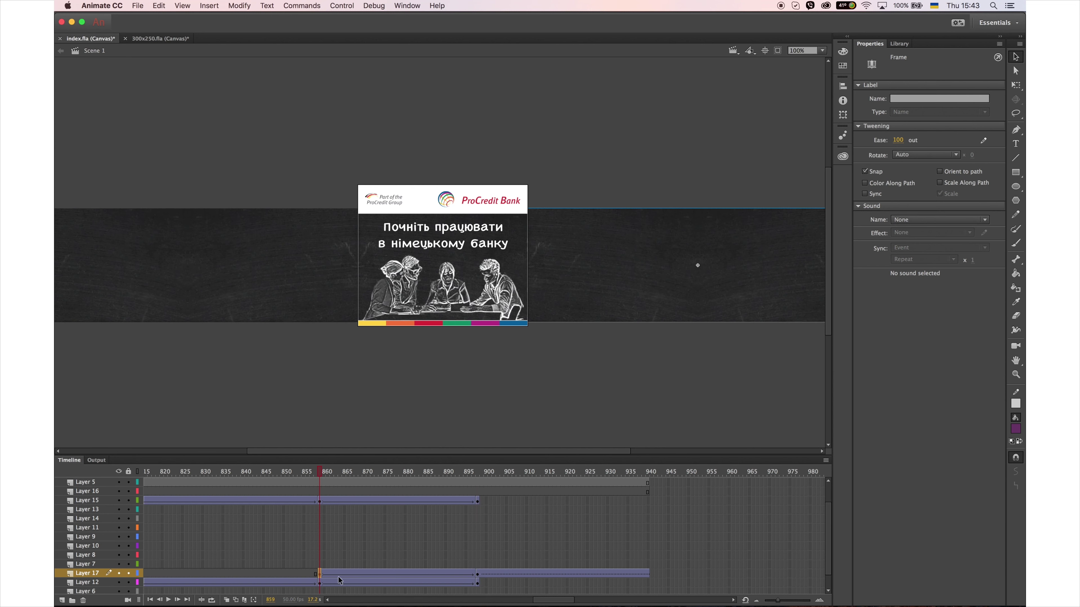
drag(323, 477, 494, 467)
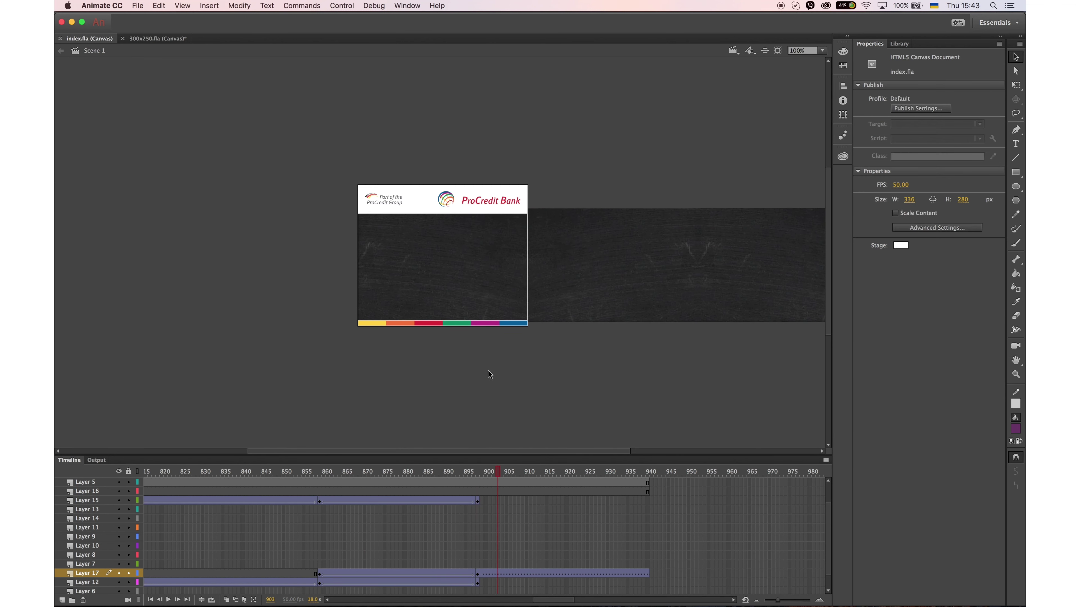
click(477, 574)
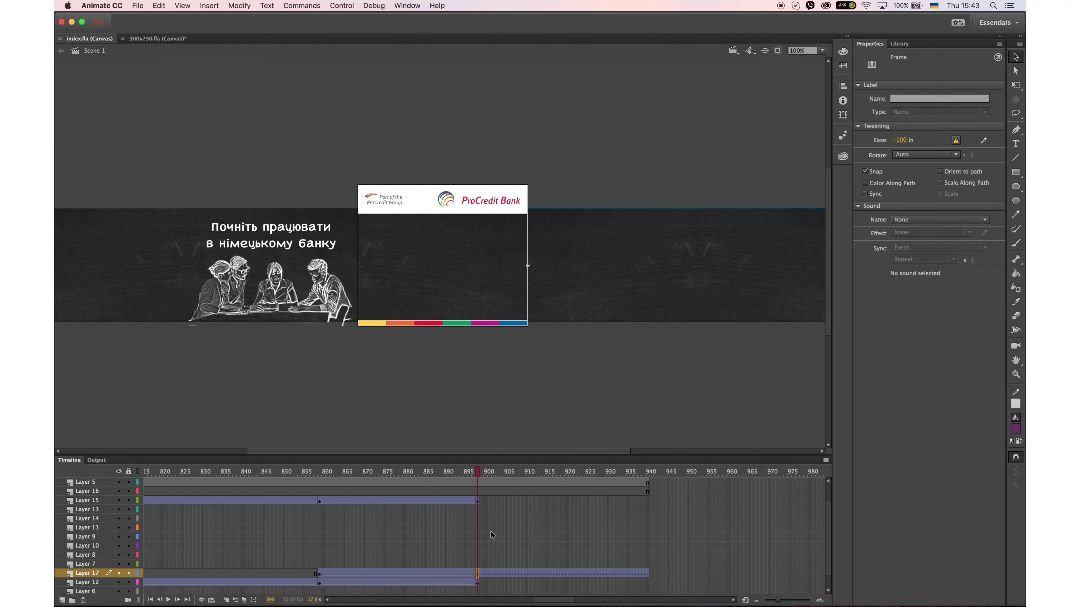
Insert frames from frame 928 onward until the timeline extends to about frame 1018
click(598, 486)
key(F5)
key(F5)
key(F5)
key(F5)
key(F5)
key(F5)
key(F5)
key(F5)
key(F5)
key(F5)
key(F5)
key(F5)
key(F5)
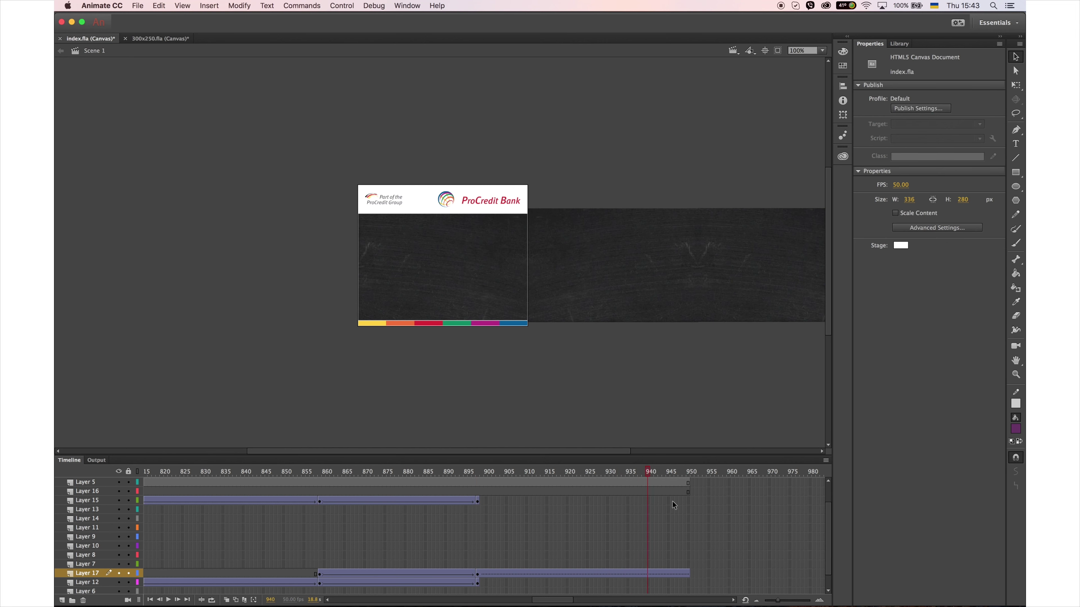
key(F5)
key(F5)
key(F5)
key(F5)
key(F5)
key(F5)
key(F5)
key(F5)
key(F5)
key(F5)
key(F5)
key(F5)
key(F5)
key(F5)
key(F5)
key(F5)
key(F5)
key(F5)
key(F5)
key(F5)
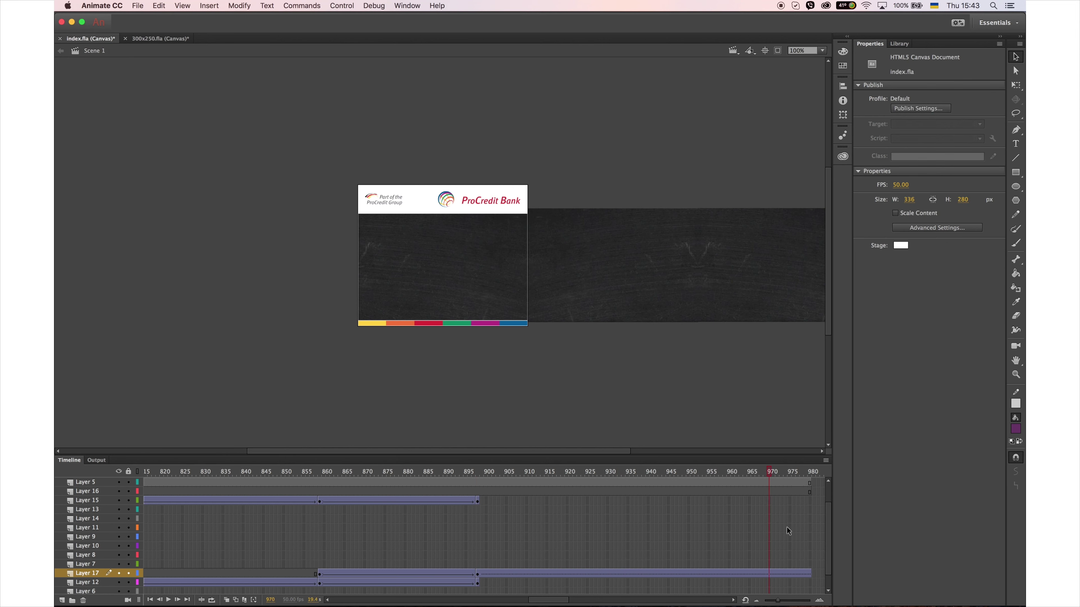
key(F5)
key(F5)
key(F5)
key(F5)
key(F5)
key(F5)
key(F5)
key(F5)
key(F5)
key(F5)
key(F5)
key(F5)
key(F5)
key(F5)
key(F5)
key(F5)
key(F5)
key(F5)
key(F5)
key(F5)
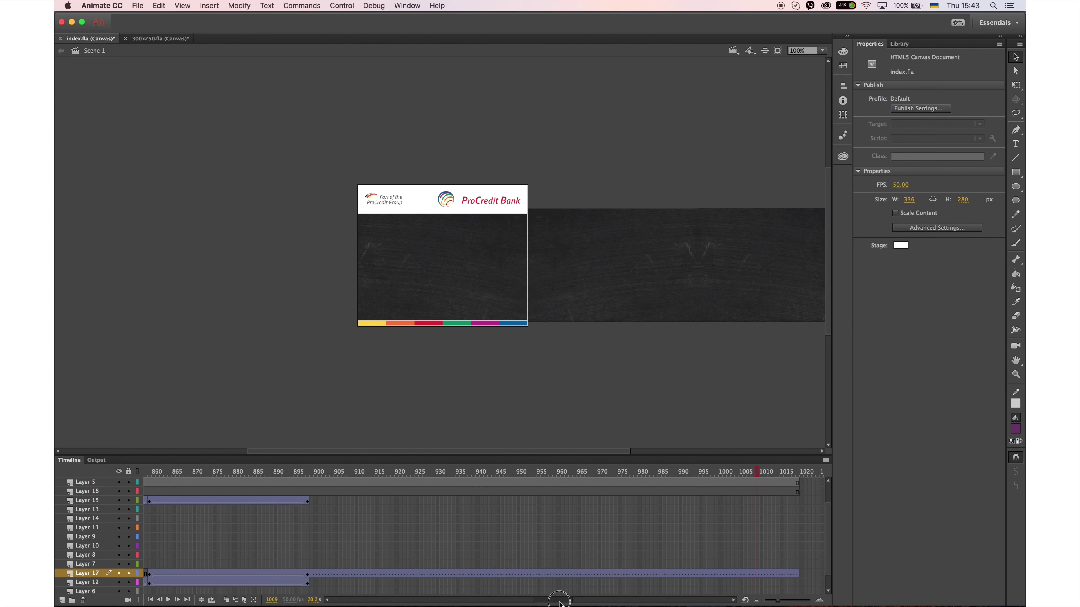
Add a layer above Layer 15 with a keyframe at frame 859 and save the file
click(242, 505)
click(62, 600)
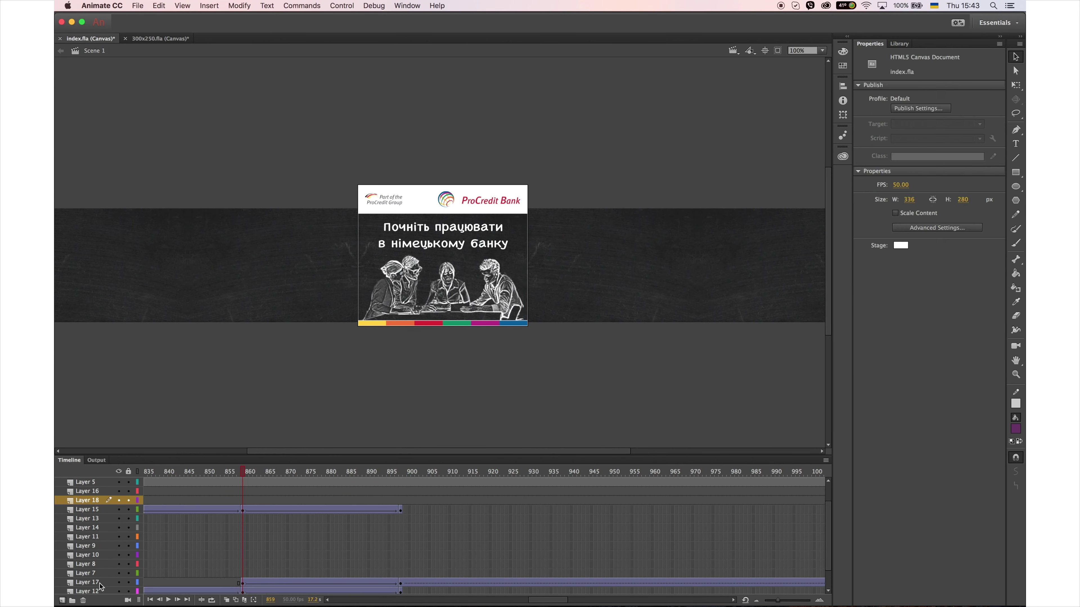
scroll(276, 531, left, 5)
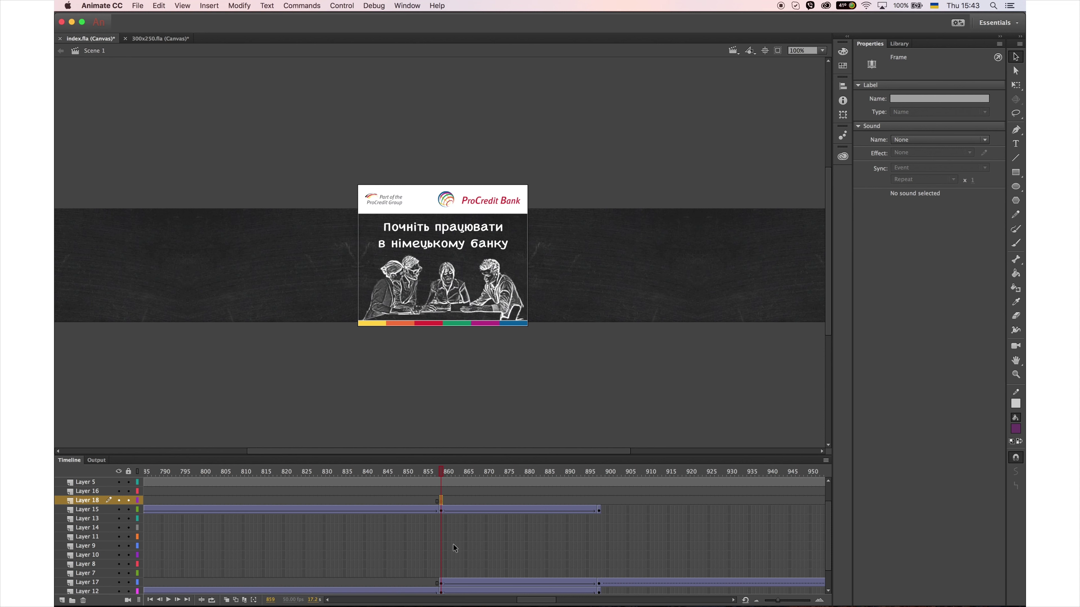
key(super+s)
Check the banner storyboard in Photoshop, return to Animate, and import map.png to the stage on Layer 18
key(super+Tab)
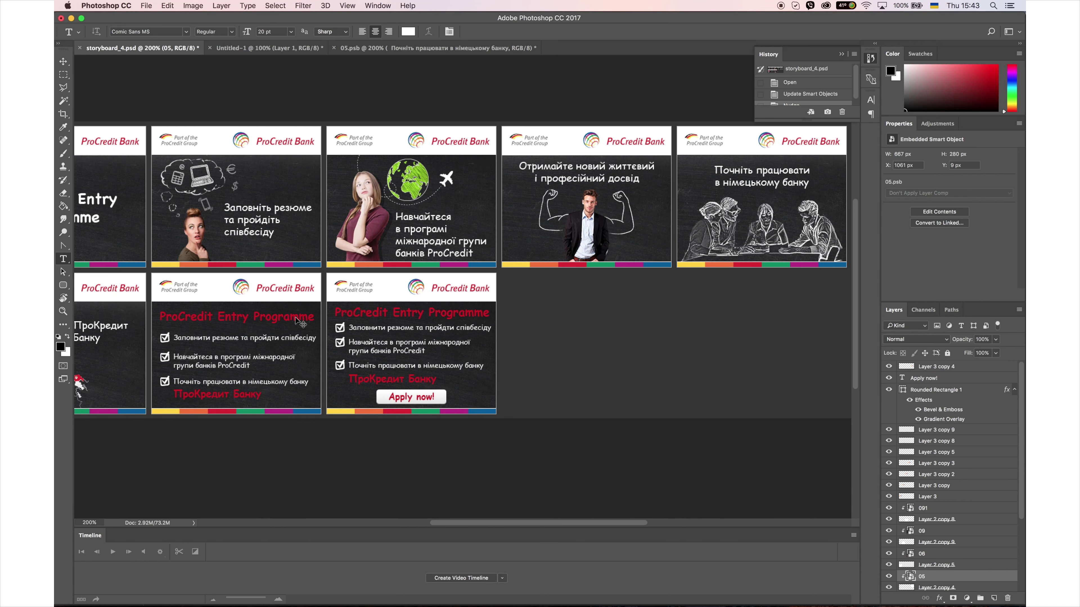
key(super+Tab)
click(137, 5)
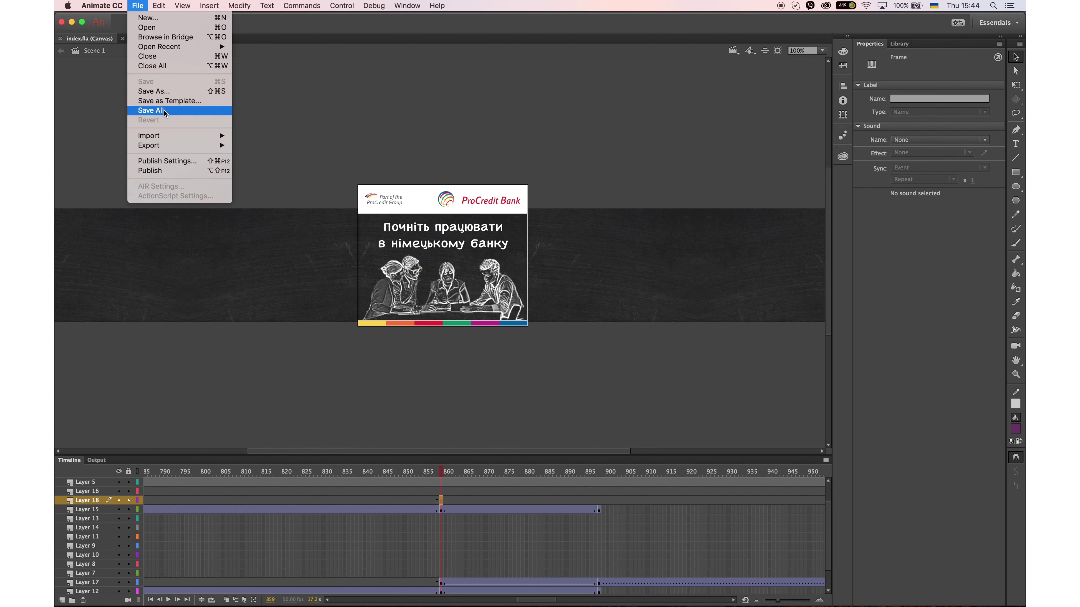
mouse_move(146, 137)
click(311, 137)
mouse_move(712, 177)
mouse_down()
mouse_move(716, 229)
mouse_move(714, 162)
mouse_move(717, 195)
mouse_up()
click(467, 247)
click(697, 320)
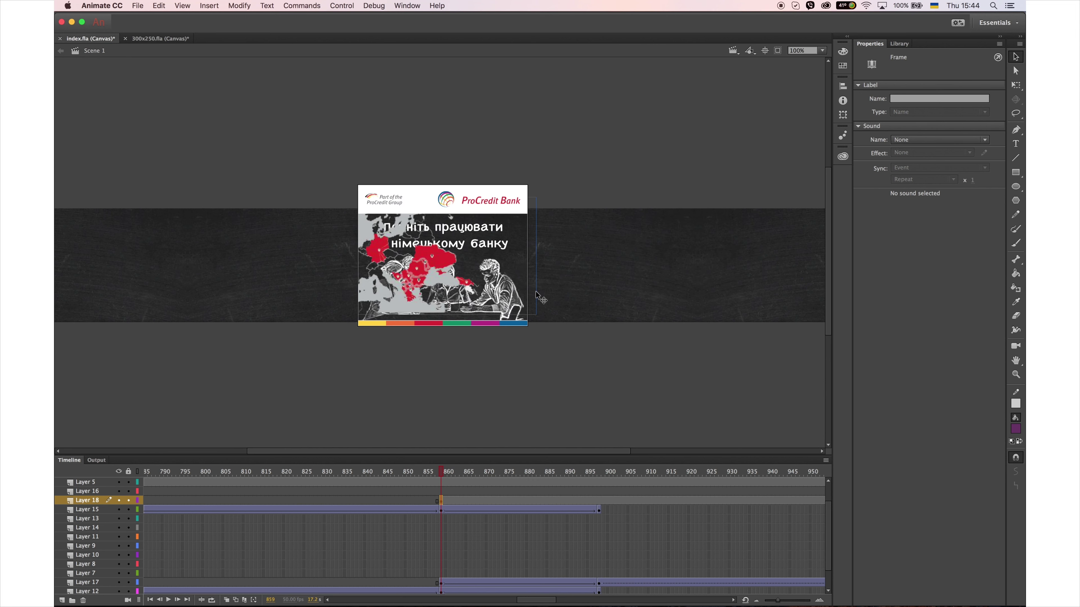
Move Layer 18's map keyframe from frame 859 to frame 898 and position the map flush with the stage's left edge
key(shift+Left)
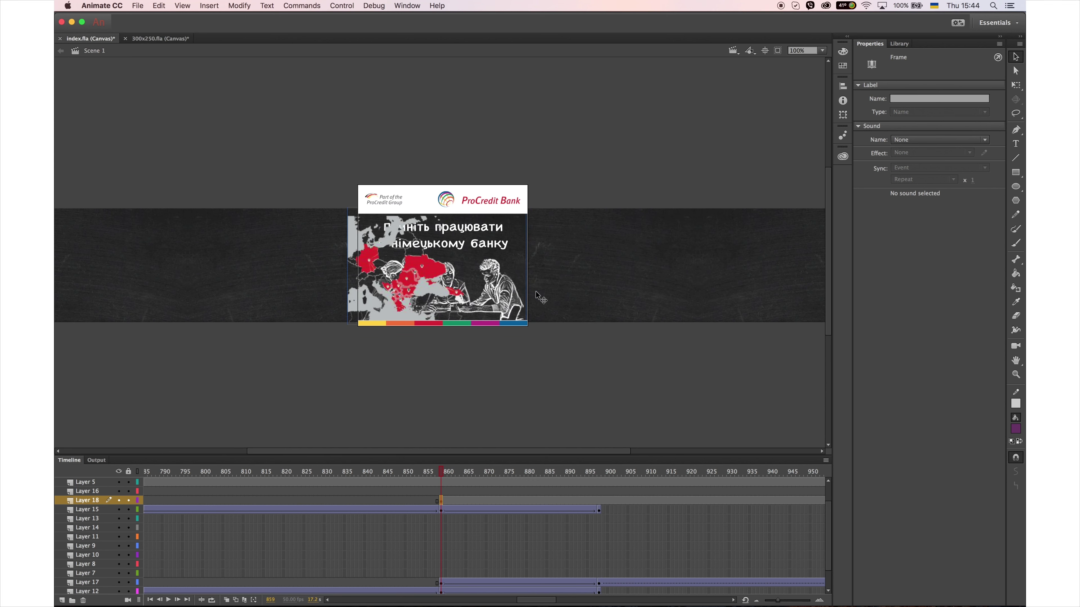
click(673, 500)
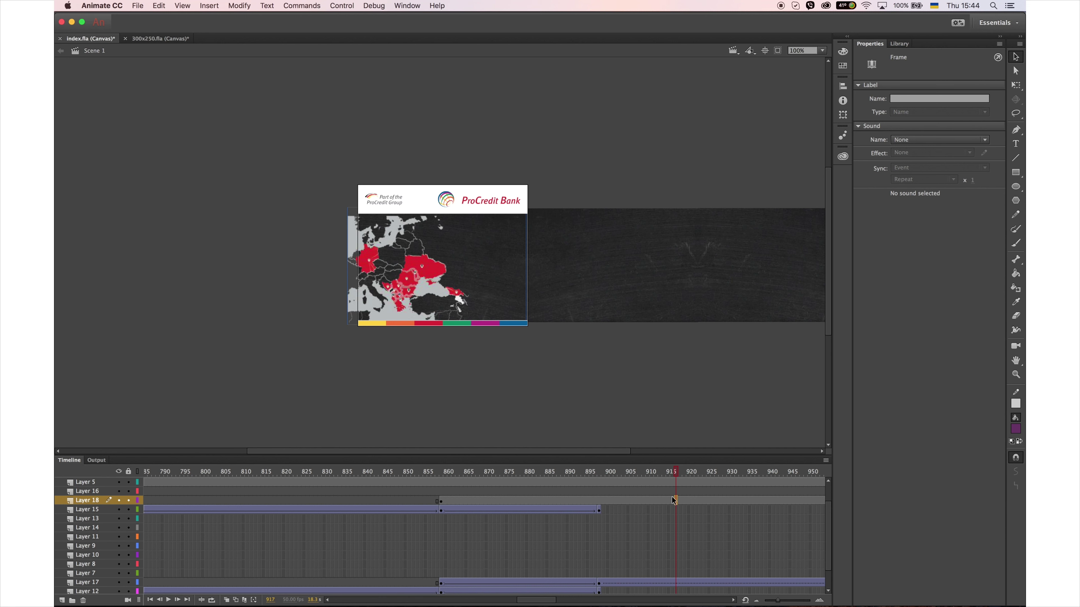
click(443, 504)
click(597, 505)
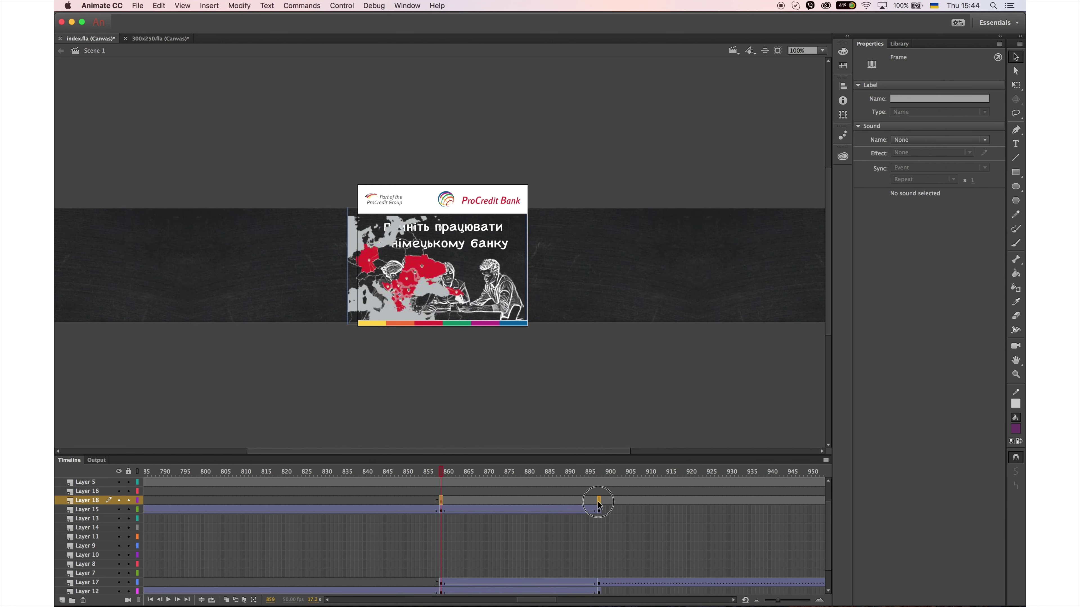
drag(599, 505, 599, 505)
key(shift+Right)
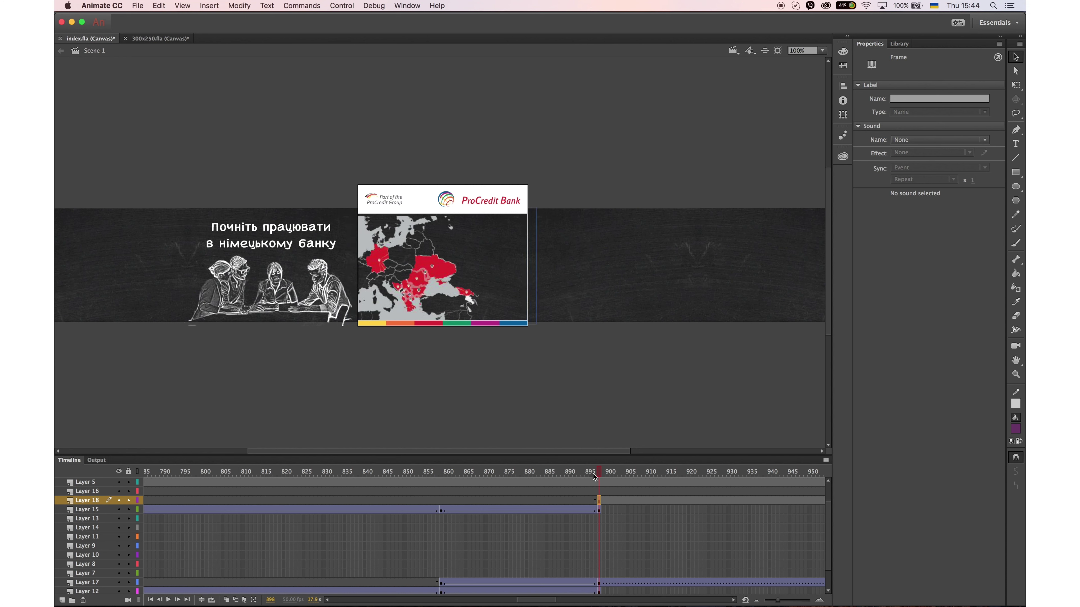
mouse_move(594, 477)
mouse_down()
mouse_move(474, 474)
mouse_move(632, 475)
mouse_move(603, 475)
mouse_up()
click(600, 504)
Change the compression of map.png in the library to Lossless (PNG/GIF)
click(900, 43)
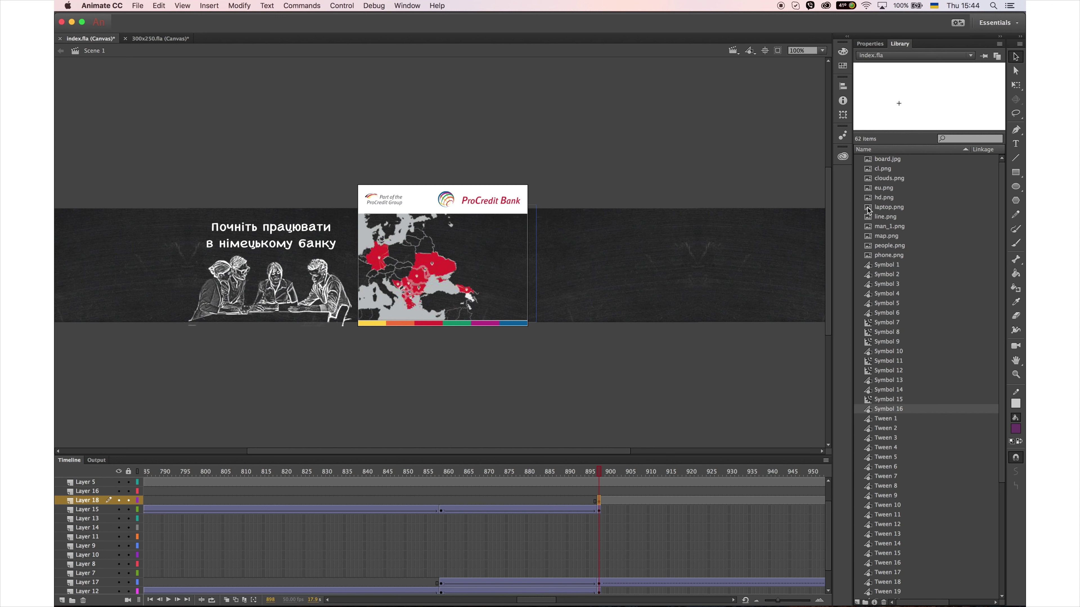
double_click(868, 236)
click(274, 173)
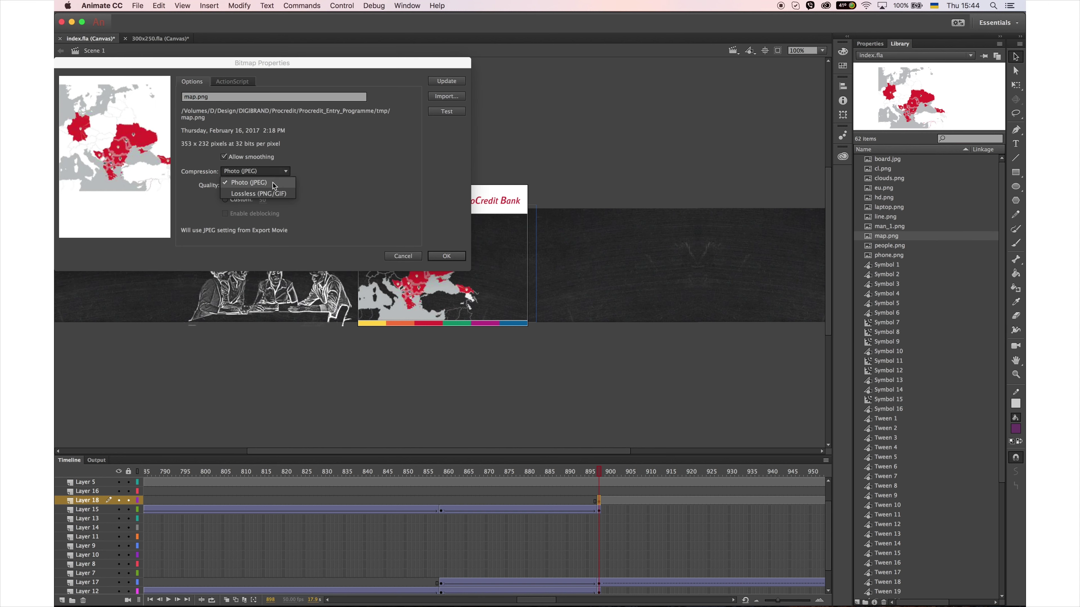
click(259, 194)
click(446, 253)
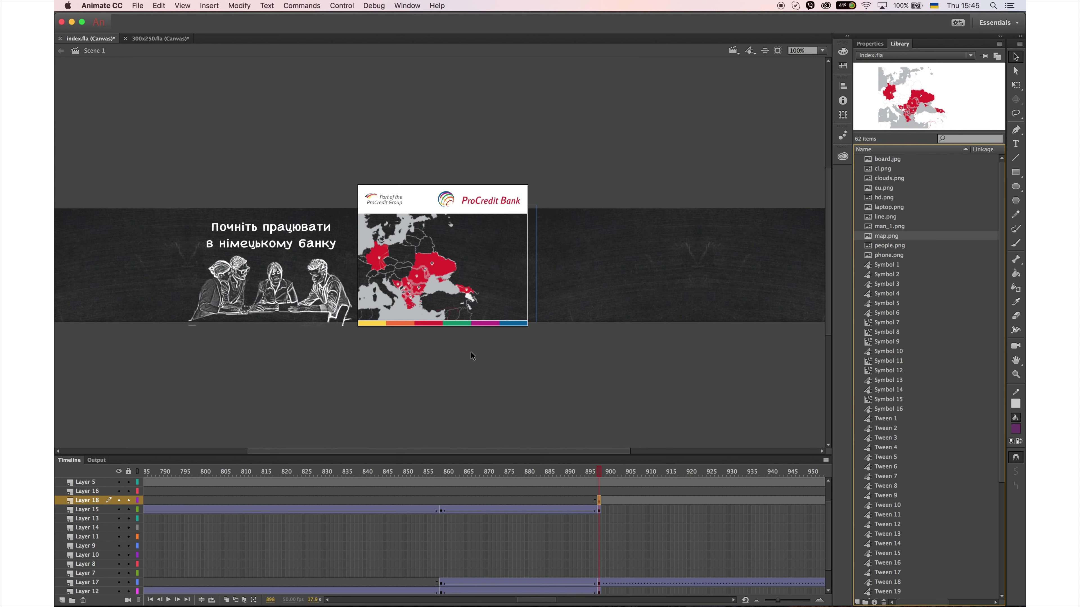
Convert the map on the stage to a symbol and open that symbol for editing
key(F8)
key(Return)
double_click(469, 297)
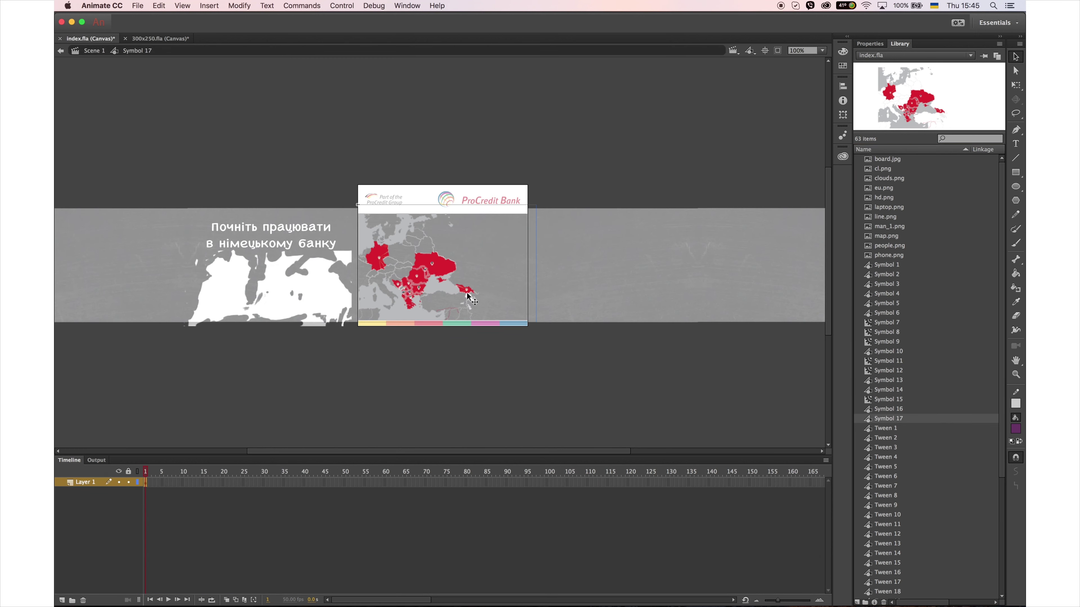
Draw a purple filled circle that covers the whole map inside the map symbol
click(1022, 184)
drag(340, 182, 508, 351)
key(v)
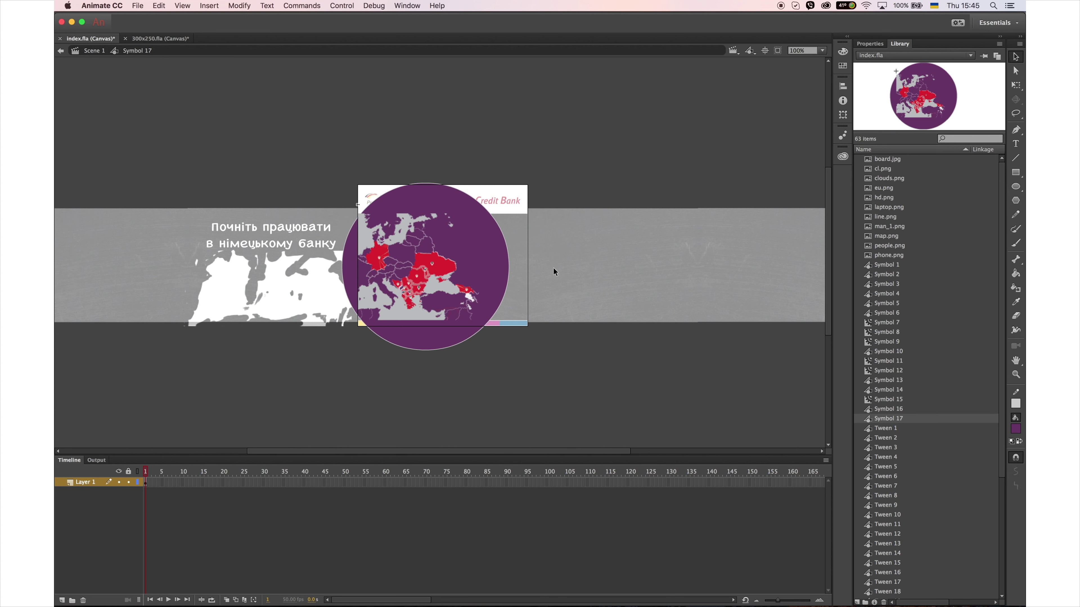
Move the circle in place onto a new layer above the map and nudge it 10 px left
click(455, 346)
key(cmd+x)
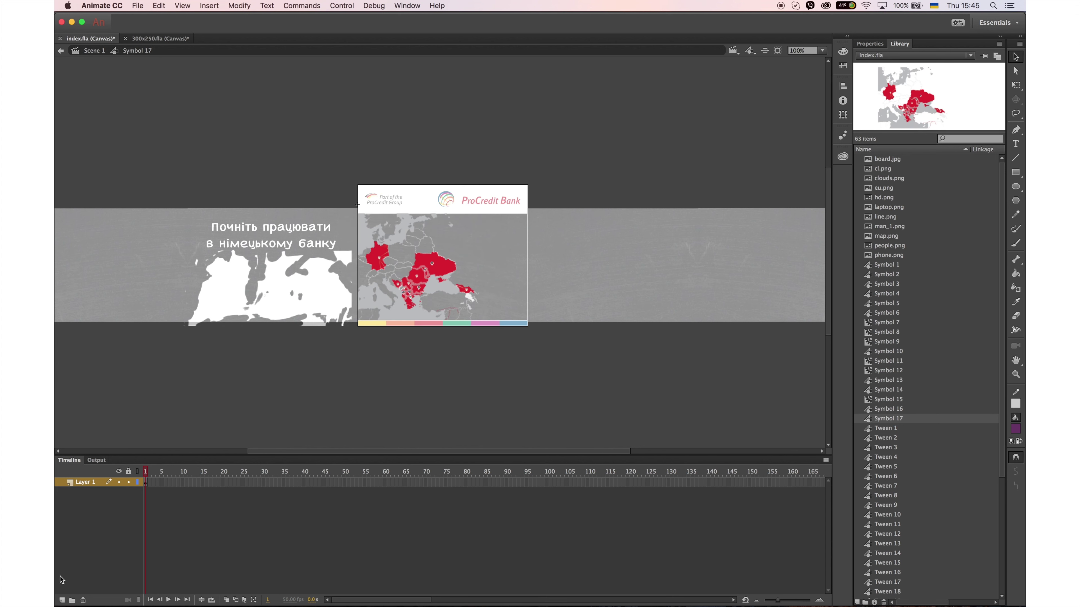
click(61, 600)
right_click(309, 391)
click(374, 430)
key(shift+Left)
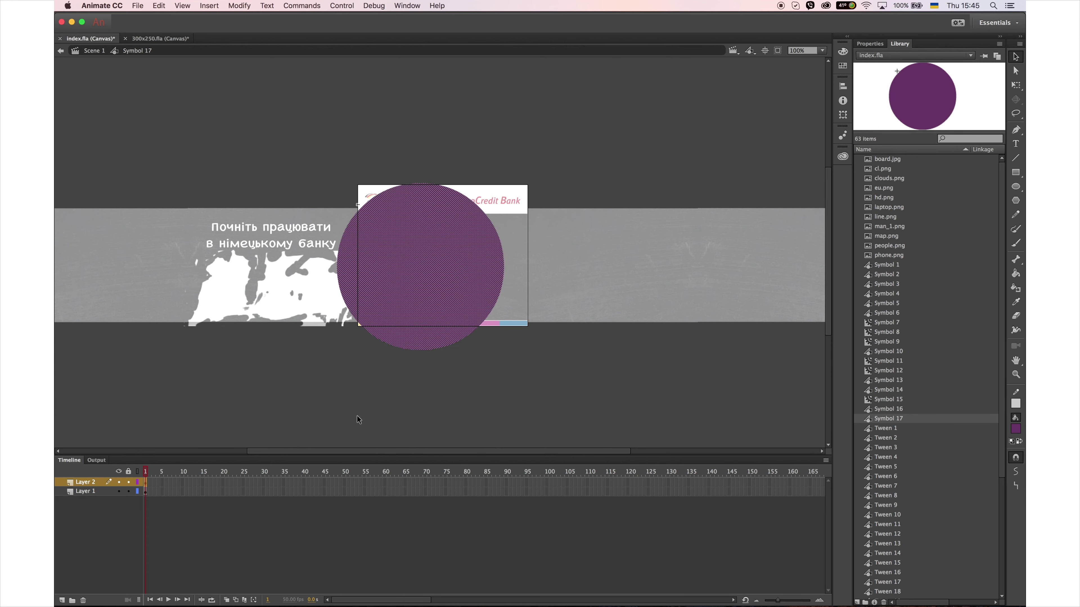
Extend both layers to frame 158 and give the circle layer a classic tween with a keyframe at frame 37
drag(781, 483, 778, 493)
key(F5)
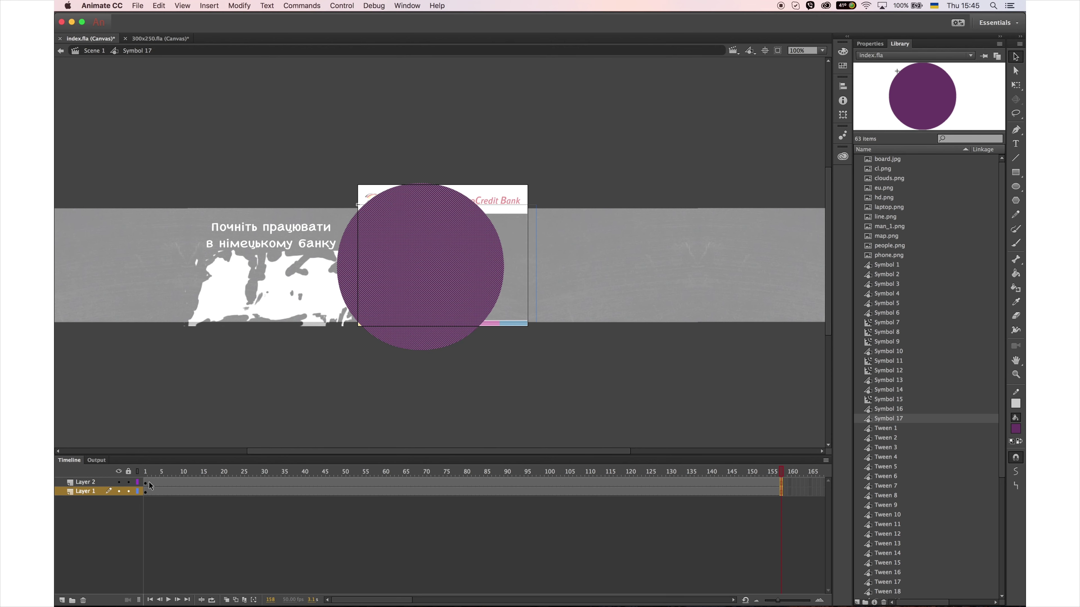
right_click(147, 484)
click(192, 337)
click(283, 482)
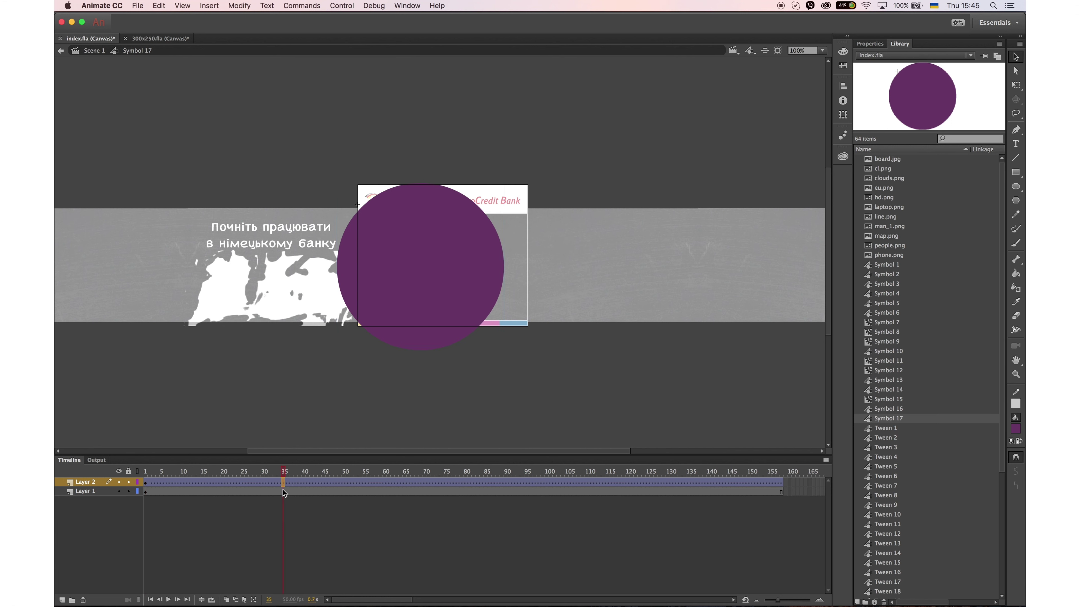
key(F6)
Shrink the circle on frame 1 to a small dot positioned over Germany
key(q)
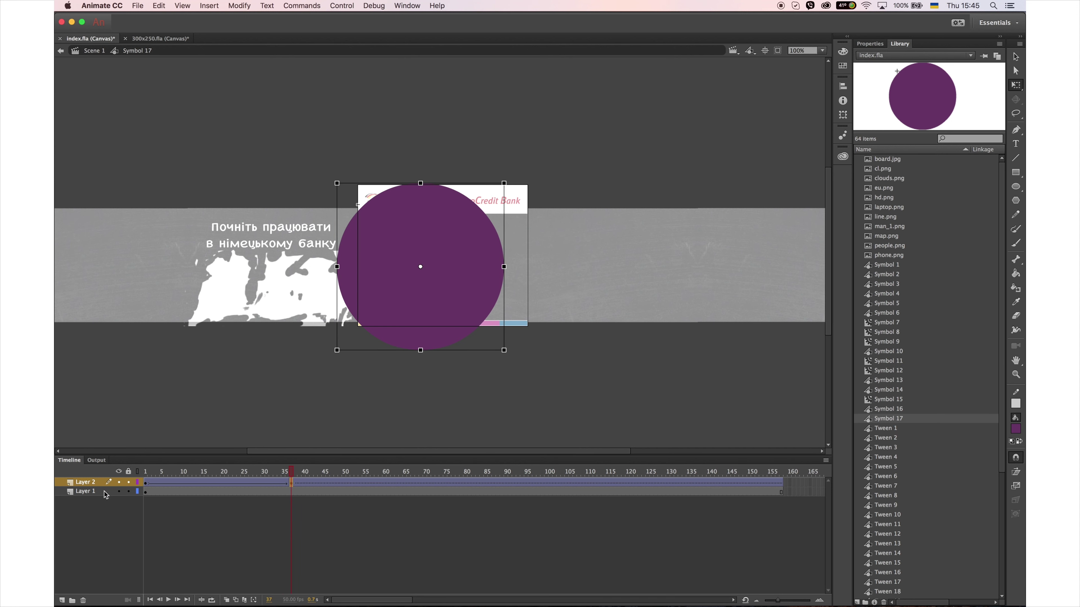
click(146, 484)
drag(504, 184, 419, 263)
click(1015, 58)
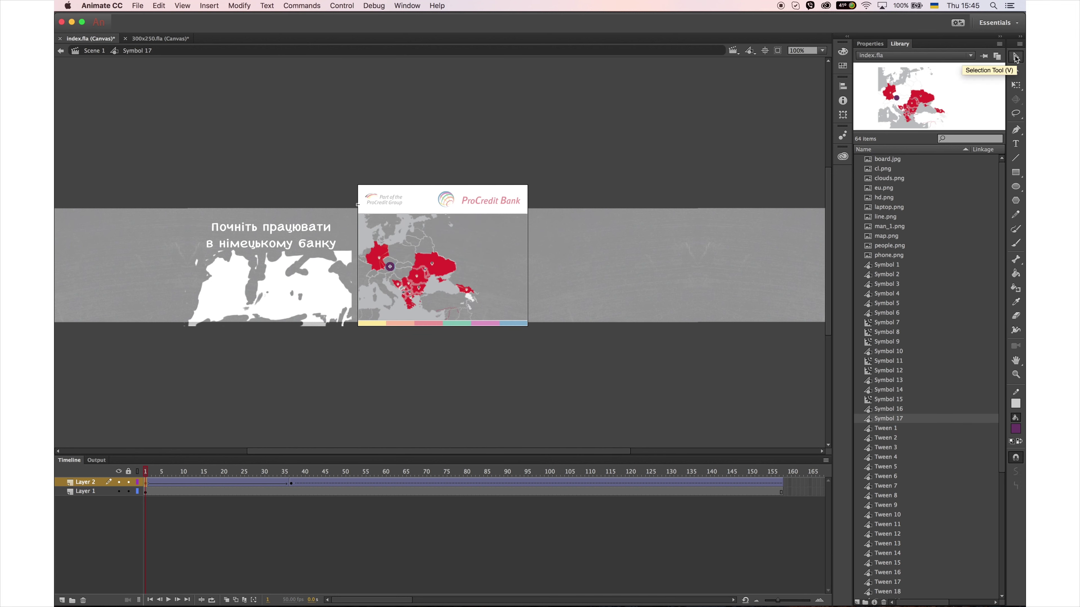
Turn Layer 2 into a mask over the map layer, preview the circular reveal up to frame 37, and save
drag(153, 471, 266, 463)
right_click(91, 484)
click(93, 488)
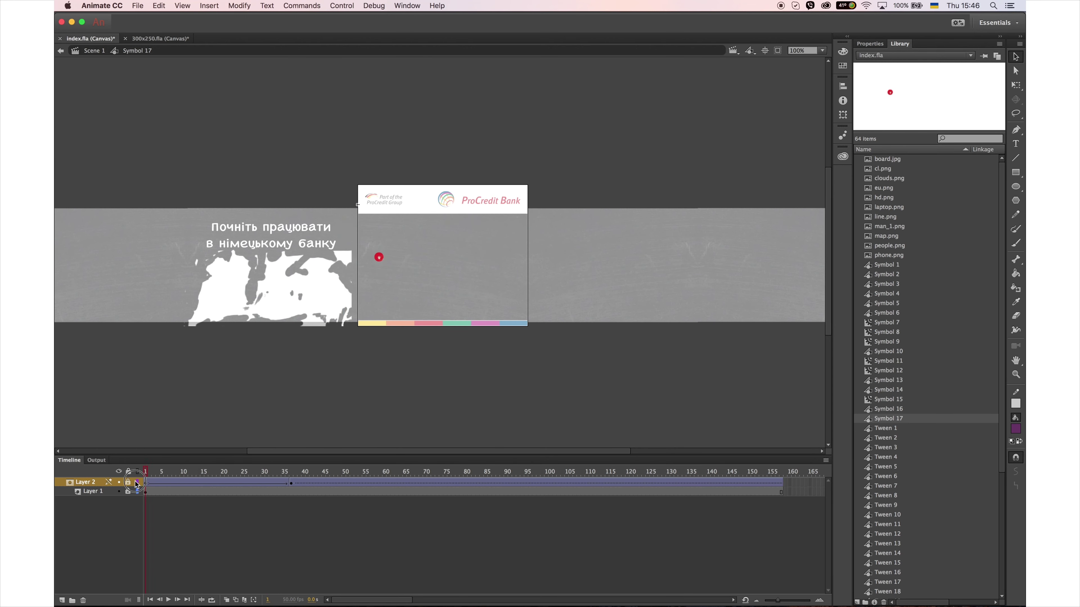
drag(195, 471, 291, 483)
key(super+s)
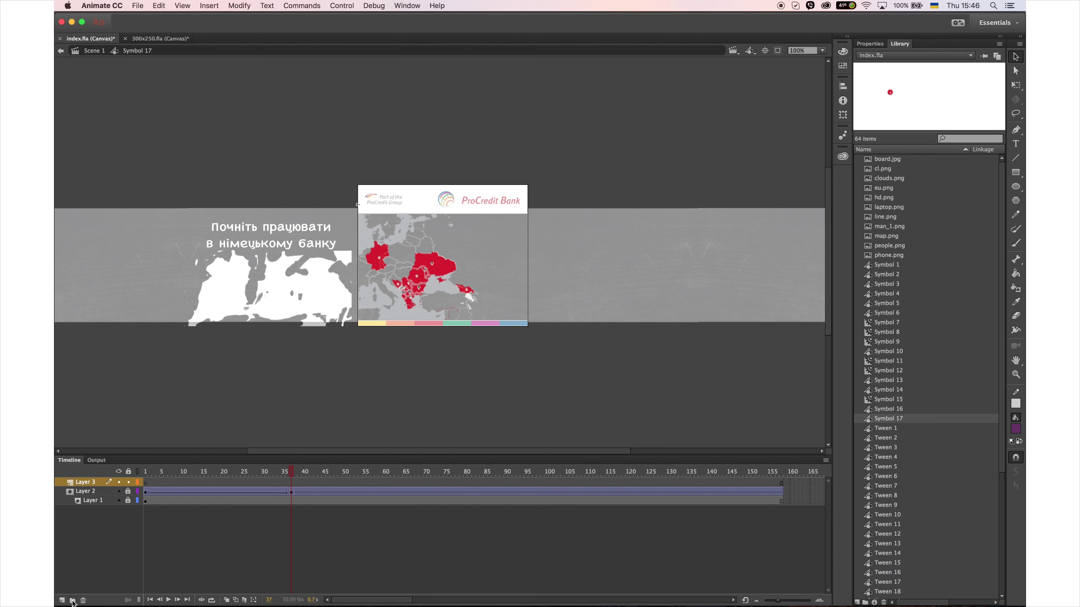
Switch to the Photoshop storyboard and open the contents of the map scene's smart object 06
key(super+Tab)
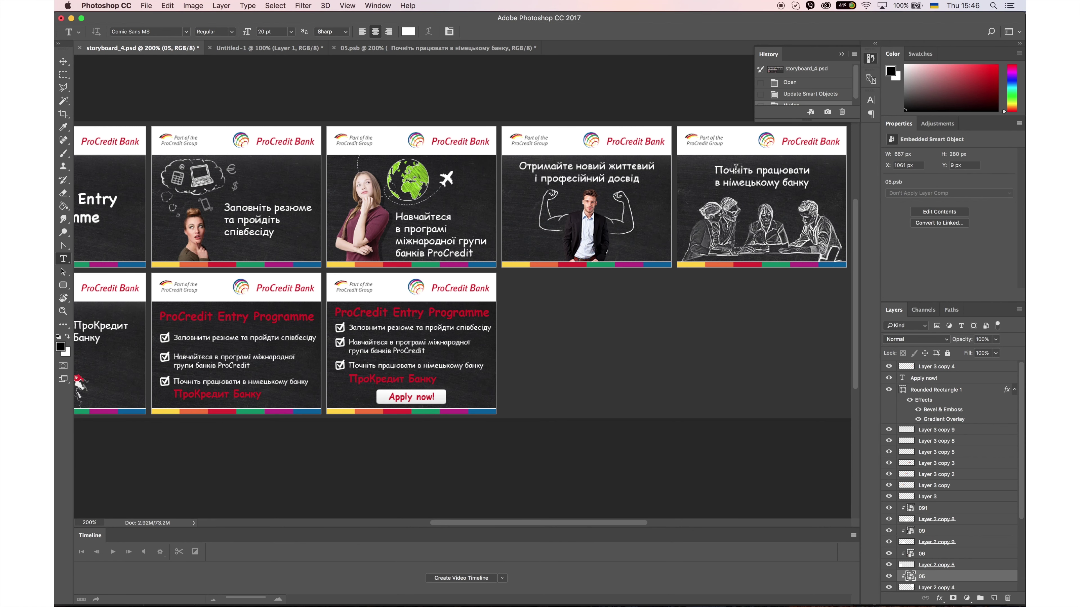
click(62, 62)
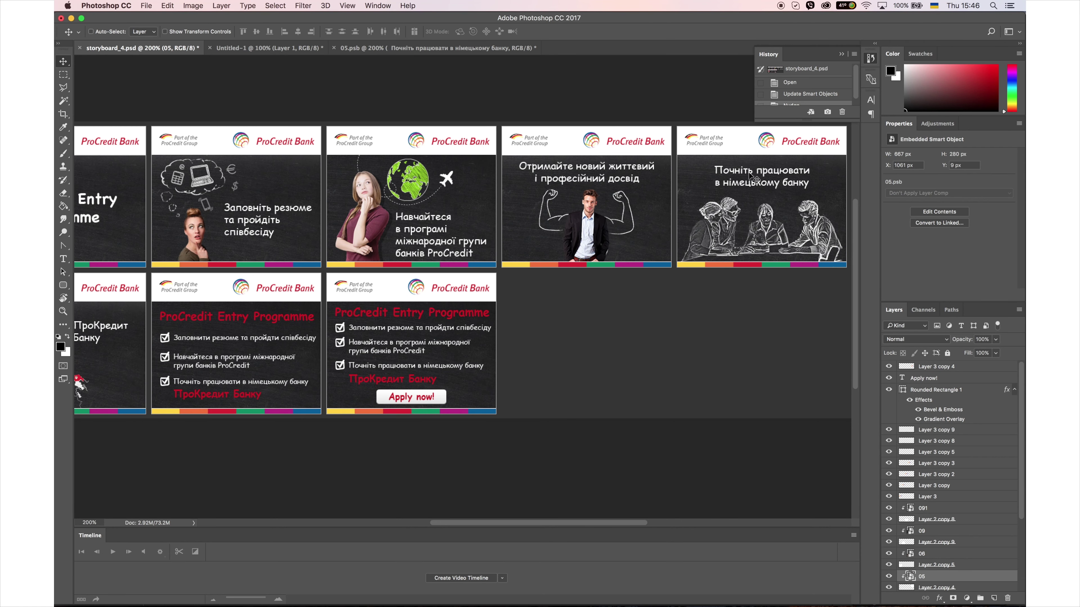
scroll(320, 367, left, 5)
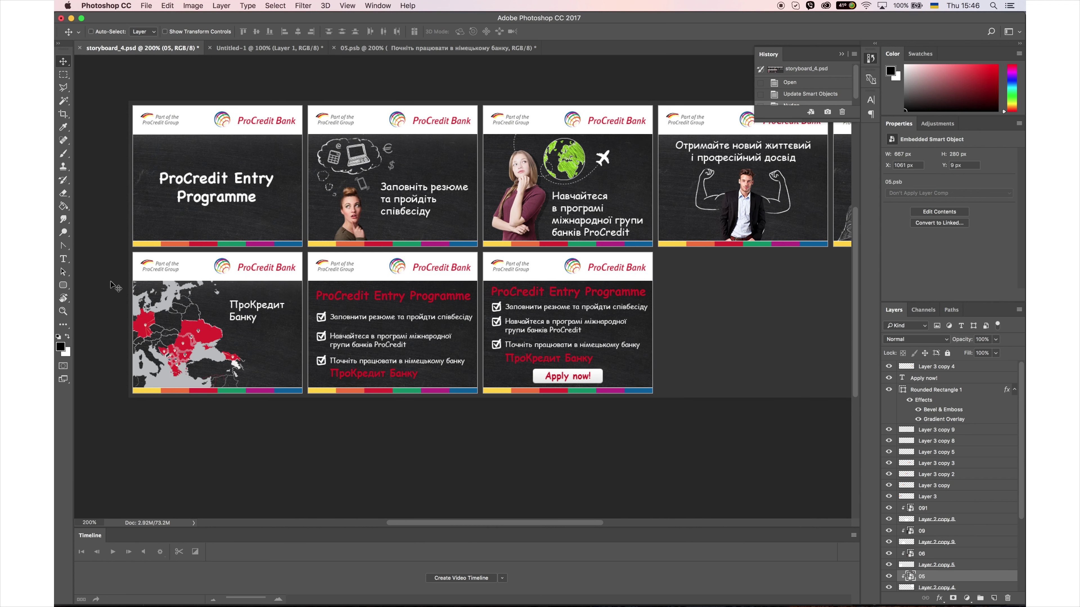
key(t)
click(64, 63)
click(936, 554)
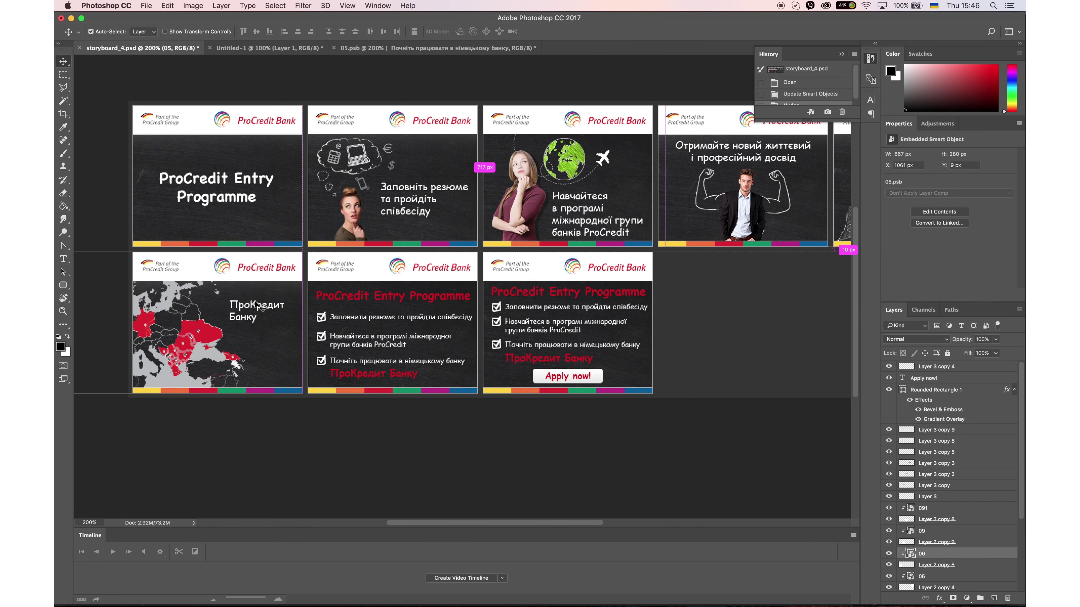
double_click(910, 553)
key(super+equal)
key(super+equal)
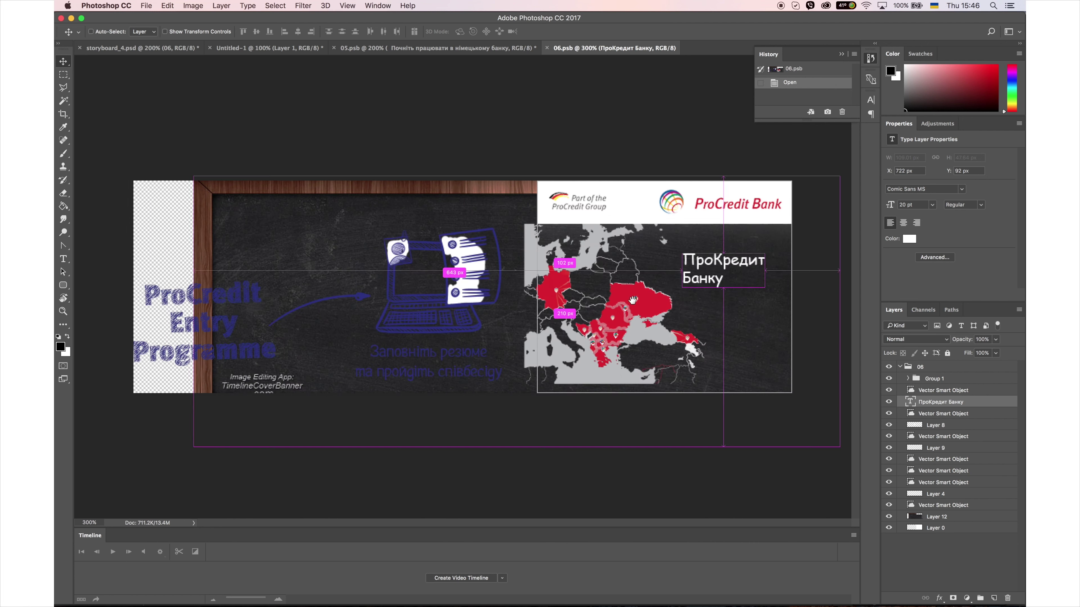
Copy the caption text "ПроКредит Банку" from its type layer in 06.psb
key(t)
triple_click(738, 263)
key(super+c)
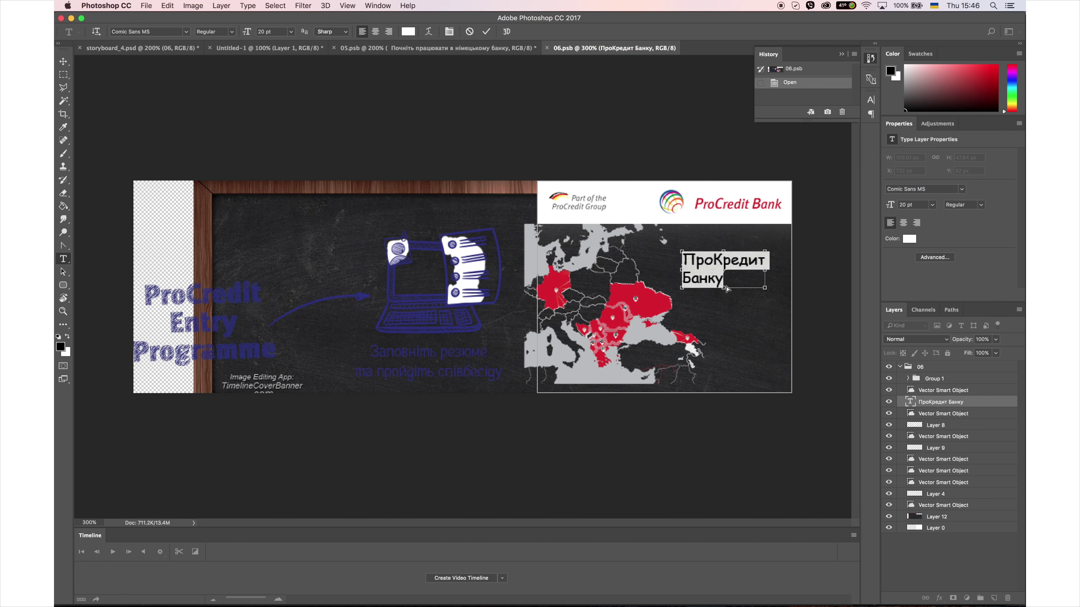
Return to Animate, paste the caption on Layer 3 at frame 37, widen it to two lines, left-align it, and break it apart
key(super+Tab)
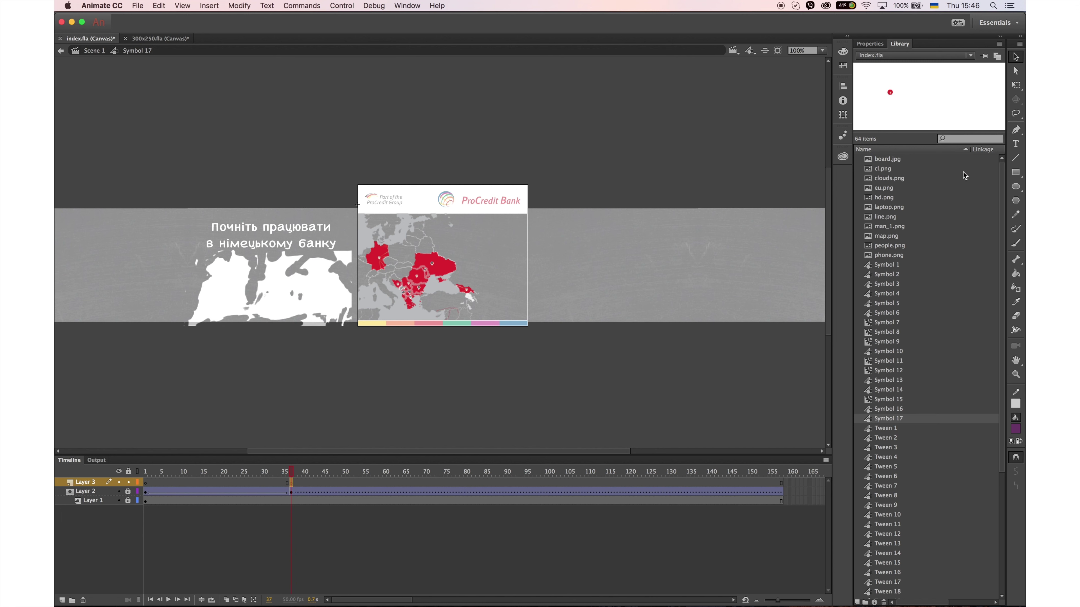
click(1015, 144)
key(super+v)
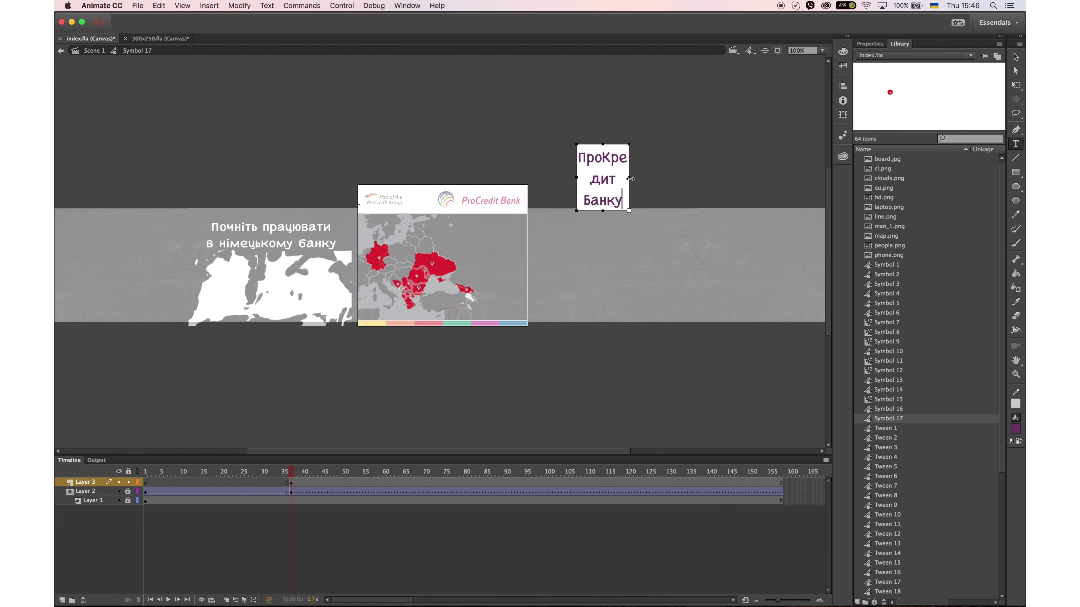
drag(630, 179, 667, 178)
key(super+a)
click(870, 43)
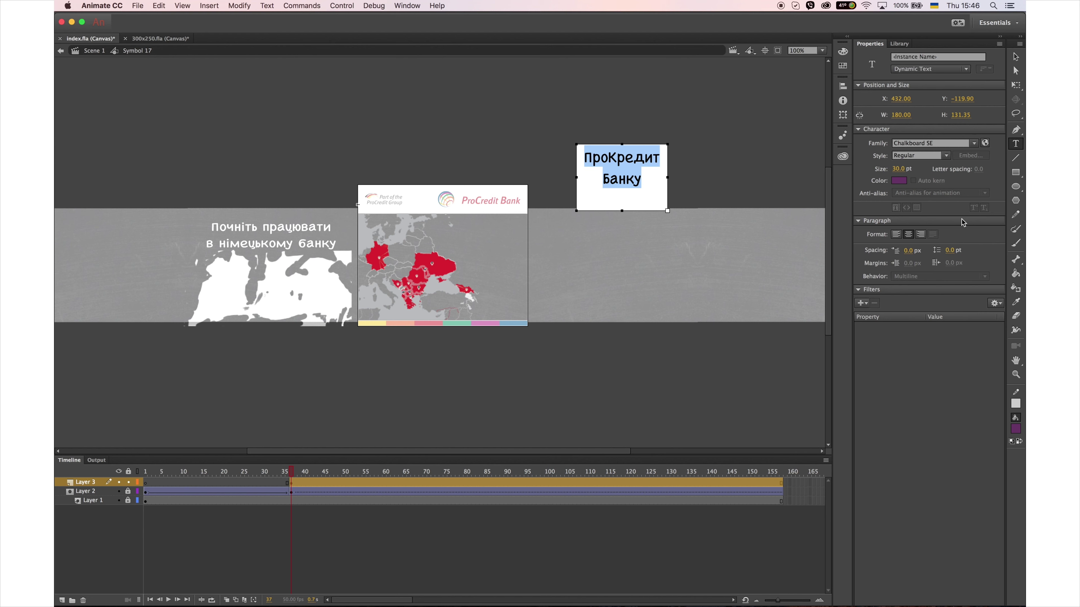
click(897, 235)
Check the caption's layout in Photoshop and return to Animate
key(super+Tab)
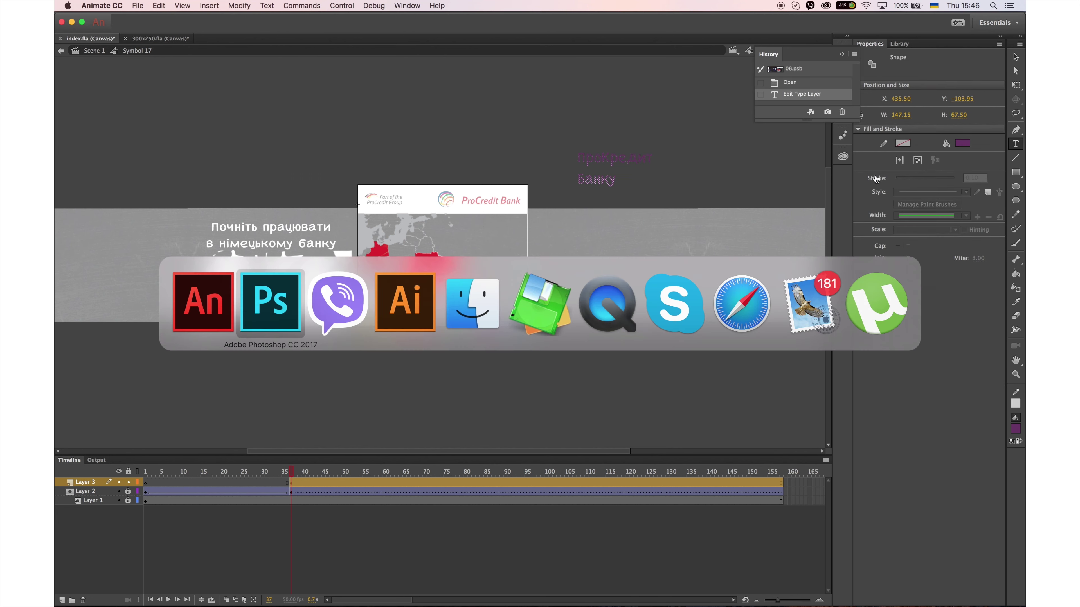
key(super+Tab)
key(super+v)
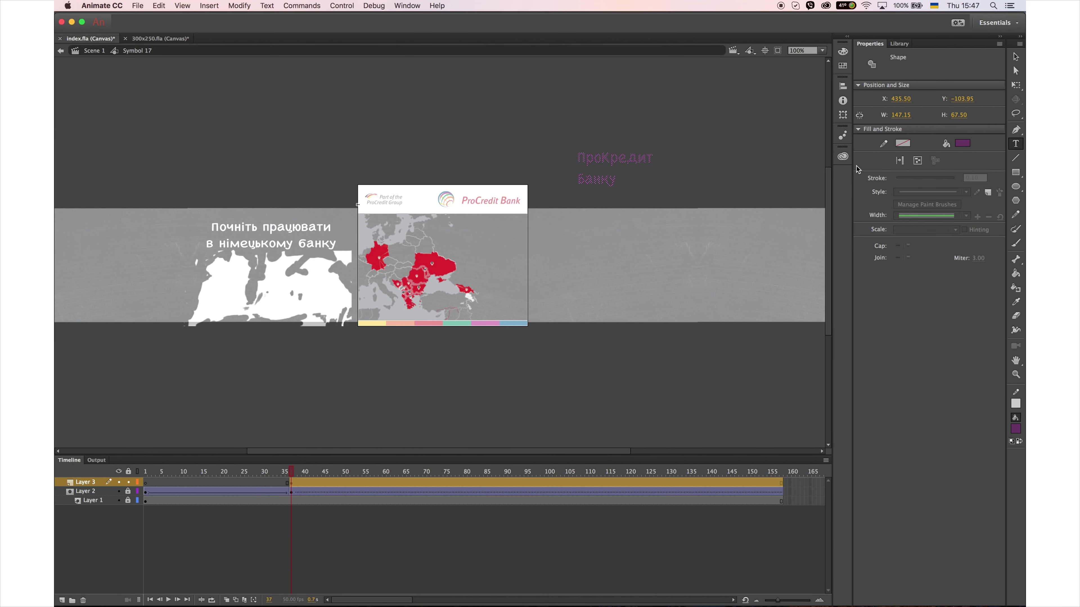
Widen the caption line "ПроКредит" to about 159 px and raise the line "Банку" closer to it by 5 px
click(680, 159)
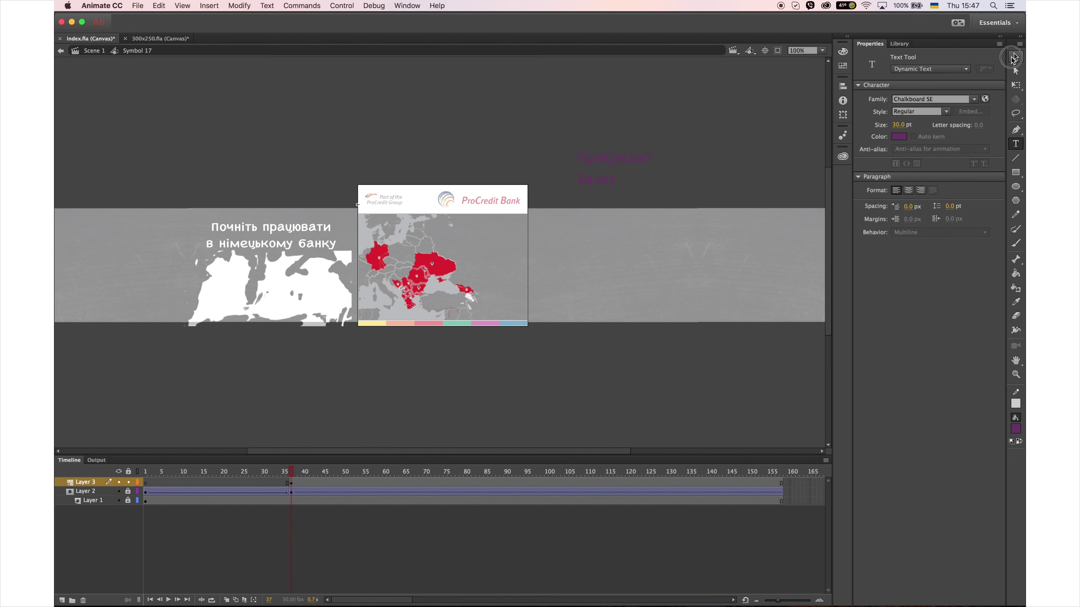
click(1014, 58)
drag(569, 137, 661, 174)
key(super+s)
click(1016, 85)
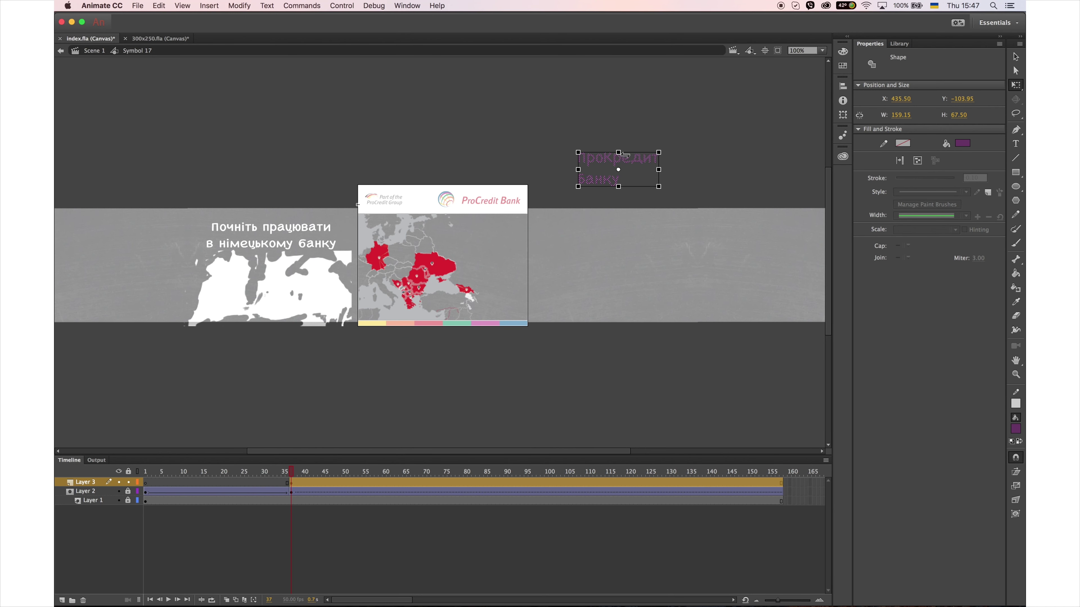
click(727, 154)
drag(572, 199, 625, 170)
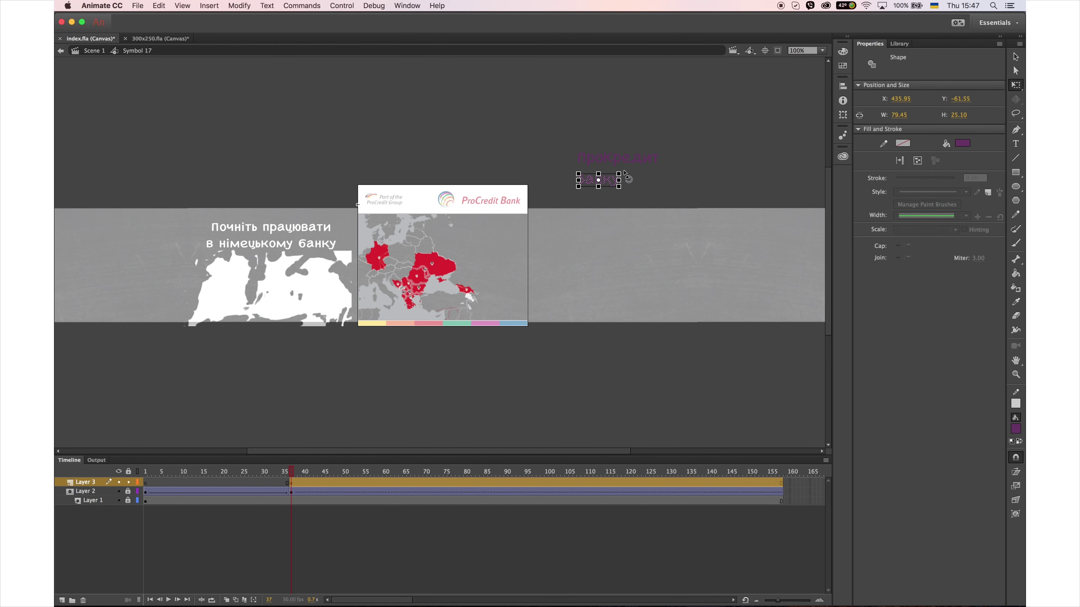
Set the fill colour of the whole caption to white
key(super+a)
click(1015, 429)
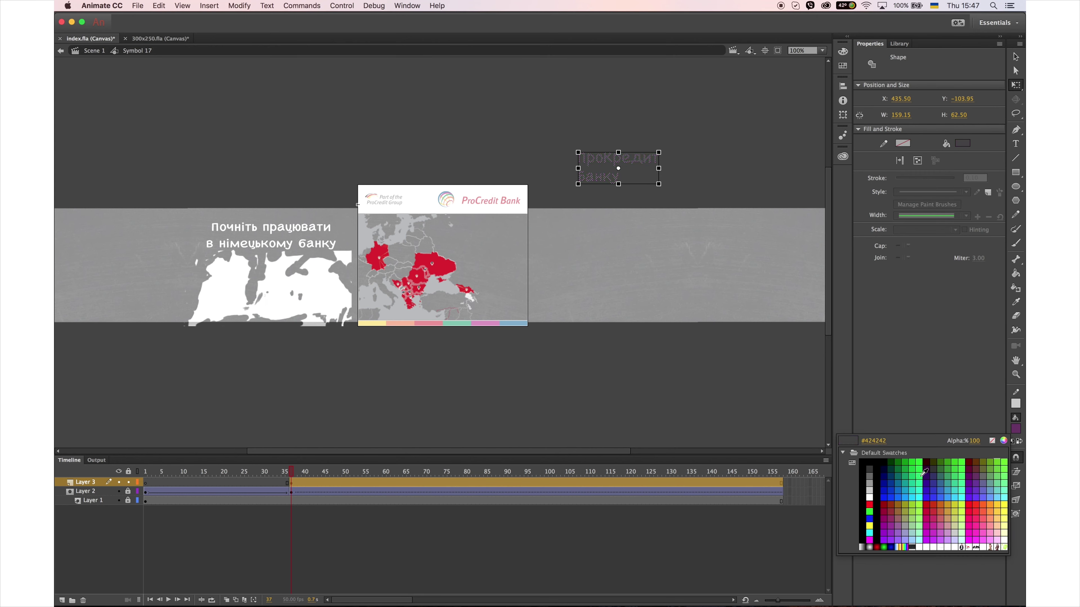
click(840, 501)
Move the caption onto the banner beside the map, scale it to about 135 by 53 px, and position it at X 182.90, Y 50.45
key(v)
drag(585, 189, 455, 269)
key(q)
drag(527, 230, 515, 236)
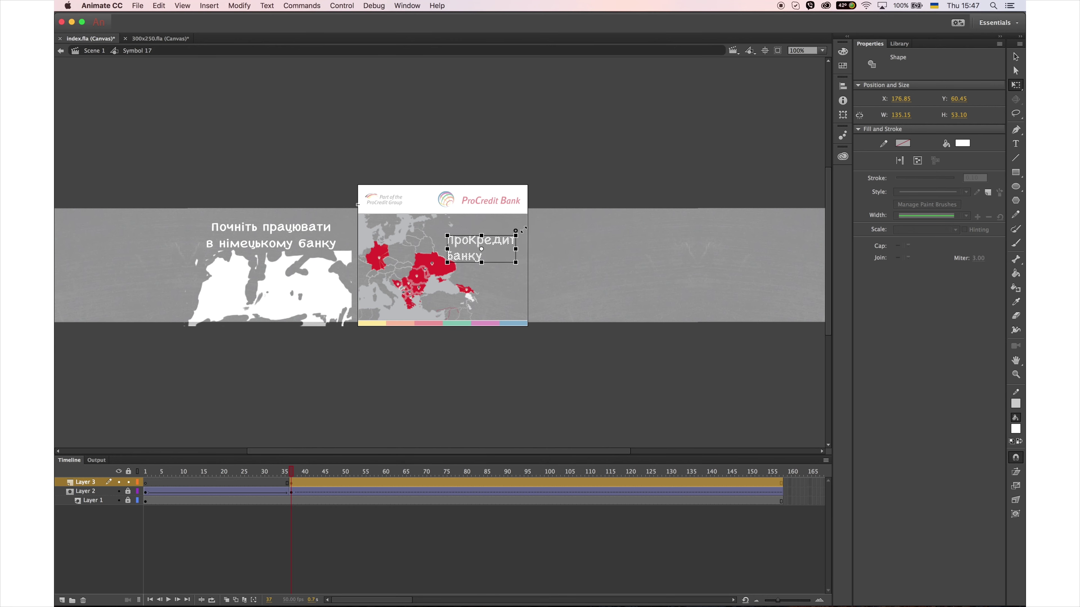
click(1013, 56)
key(Up)
key(Up)
key(Up)
key(Up)
key(Up)
key(Right)
key(Right)
key(Right)
key(Right)
key(Right)
key(Right)
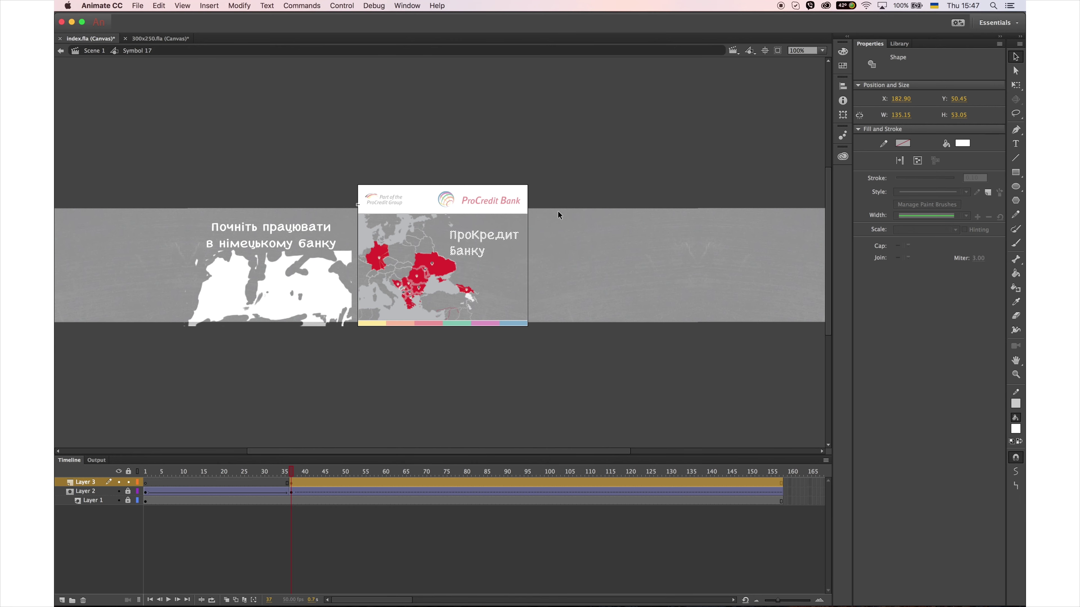
On new Layer 4 at frame 37, draw a white borderless rectangle over "ПроКредит" and extend it past the stage's left edge to 330 by 45 px
click(63, 600)
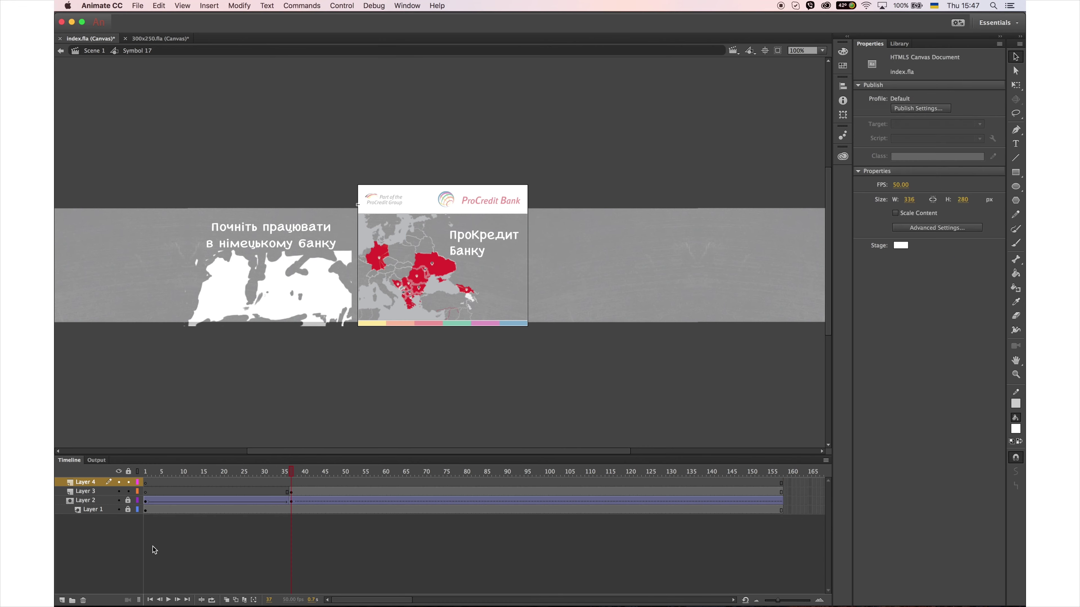
click(1015, 173)
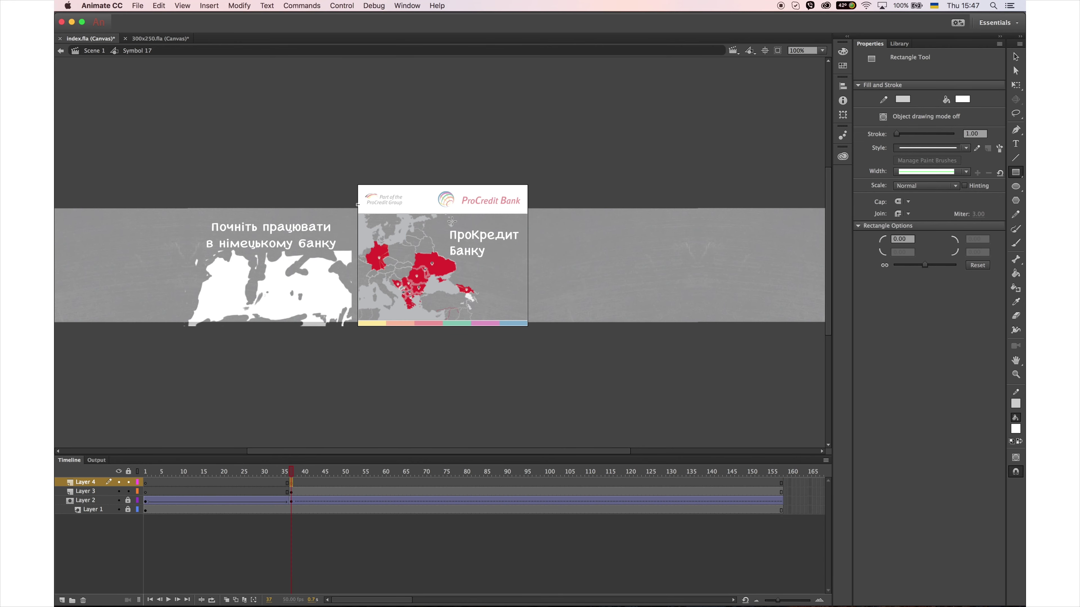
drag(447, 223, 519, 245)
click(1014, 67)
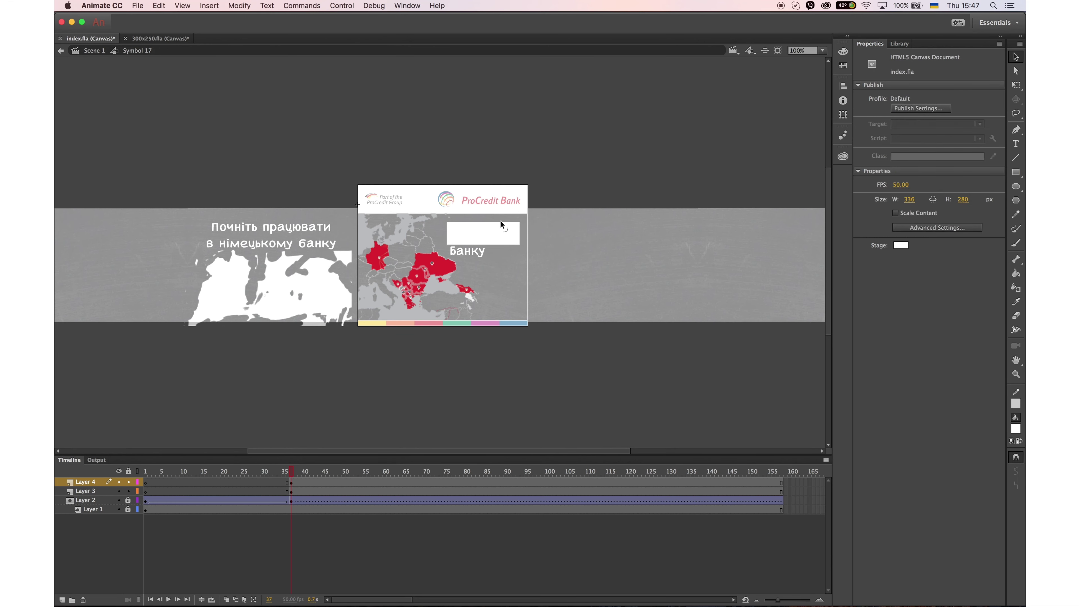
click(501, 223)
key(q)
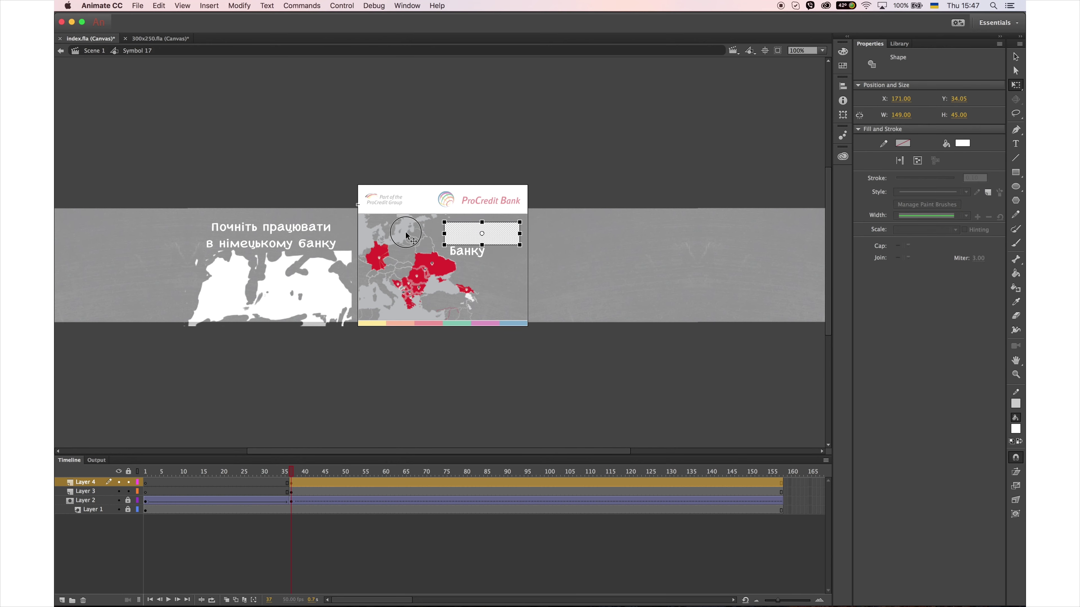
drag(406, 235, 353, 234)
Paste a copy of the rectangle in place and offset it down and left of "Банку" to X -149.95, Y 64.05
right_click(630, 139)
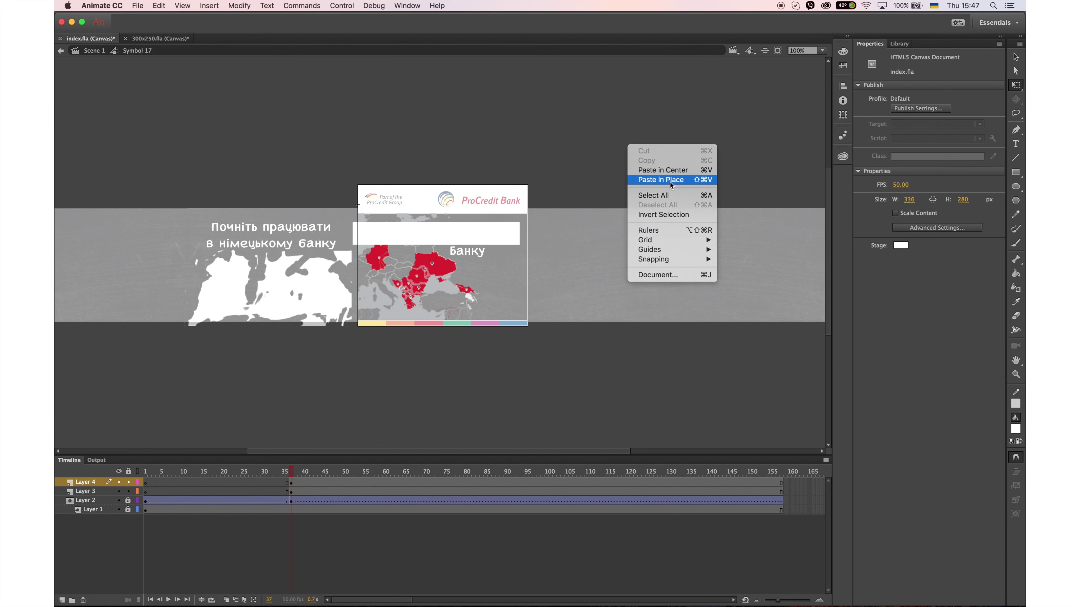
click(669, 182)
key(shift+Down)
key(shift+Down)
key(shift+Down)
key(shift+Left)
key(shift+Left)
key(shift+Left)
key(shift+Left)
key(shift+Left)
key(shift+Left)
key(shift+Left)
key(shift+Left)
key(shift+Left)
key(shift+Left)
key(shift+Left)
key(shift+Left)
key(shift+Left)
key(shift+Left)
key(shift+Left)
key(shift+Left)
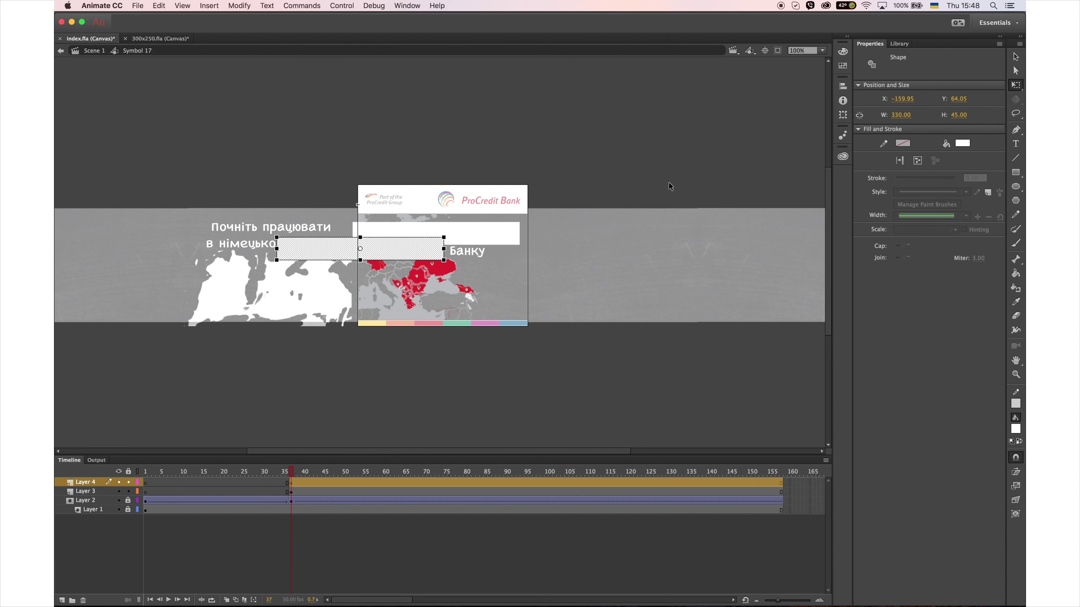
key(shift+Right)
key(shift+Right)
Turn Layer 4 into a mask for the caption on Layer 3 and unlock both layers
right_click(102, 483)
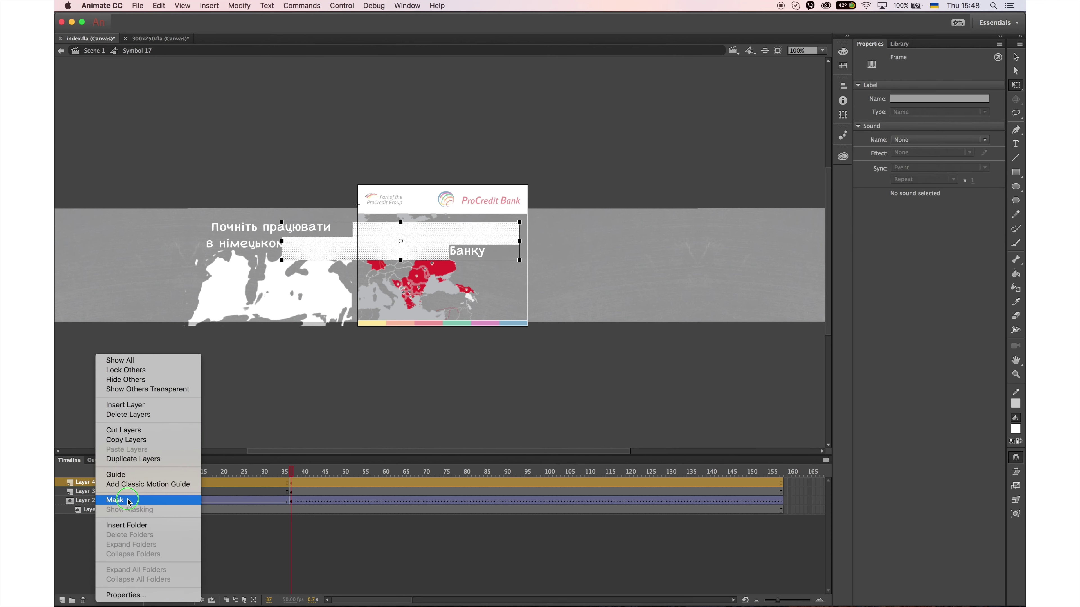
click(140, 502)
click(129, 492)
Create a classic tween on mask Layer 4 from frame 37 and add a keyframe at frame 70
right_click(323, 484)
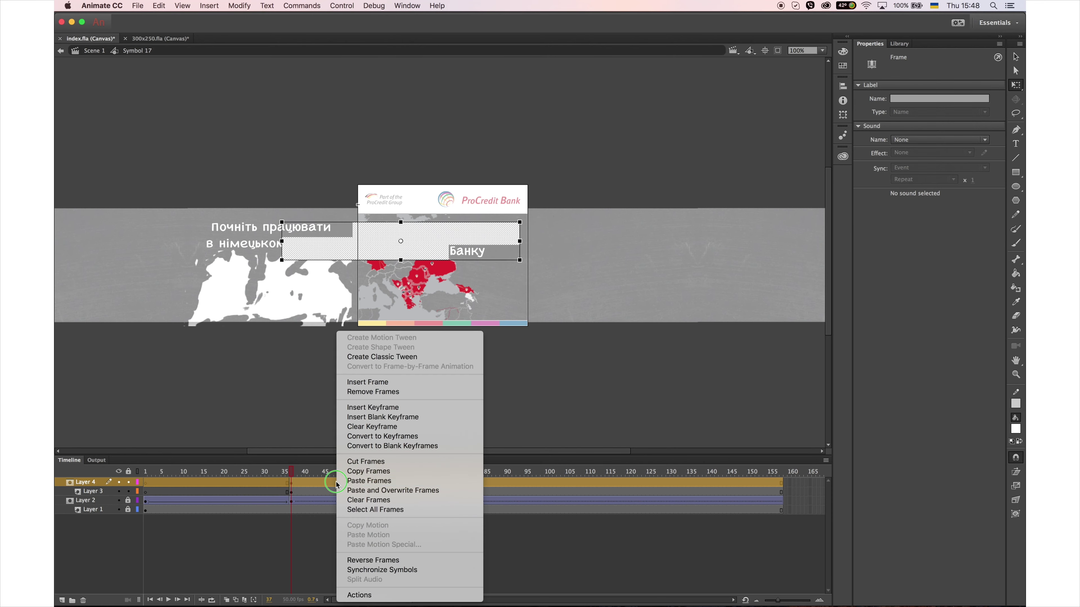
click(410, 357)
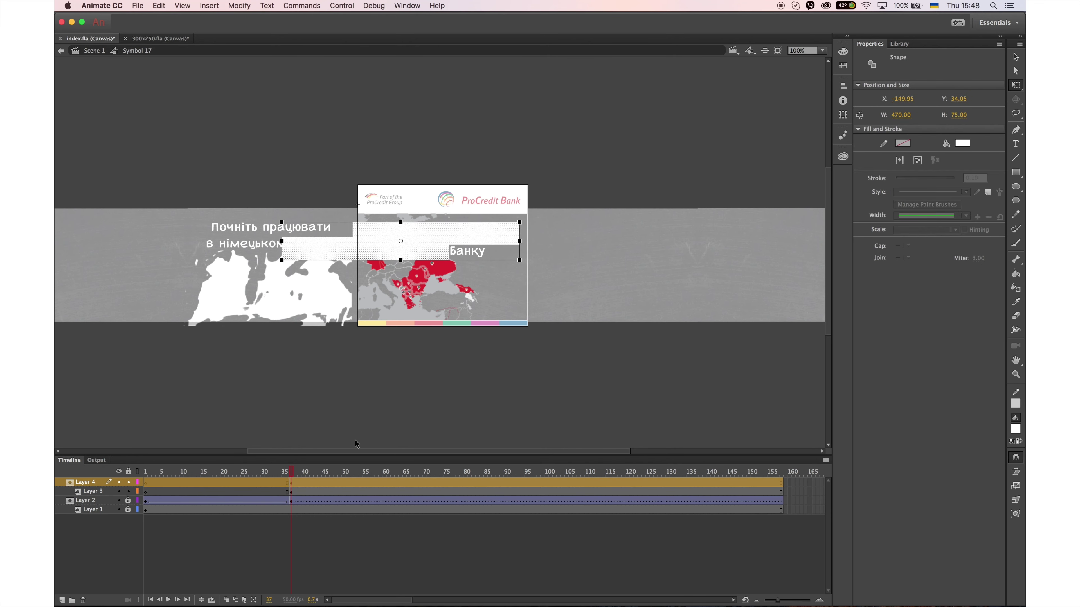
right_click(365, 482)
click(408, 482)
click(409, 484)
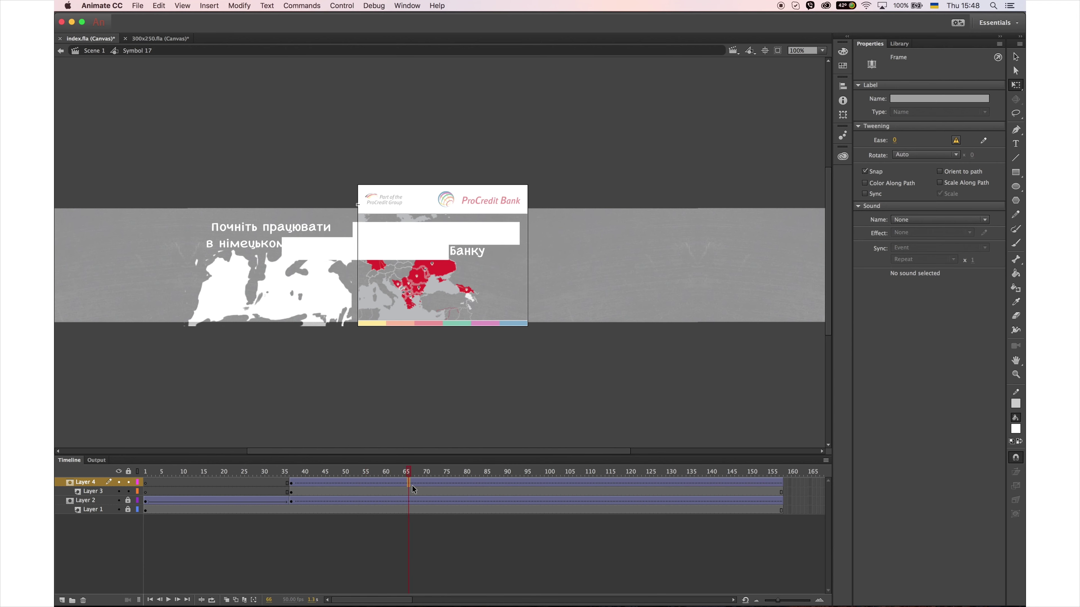
key(F6)
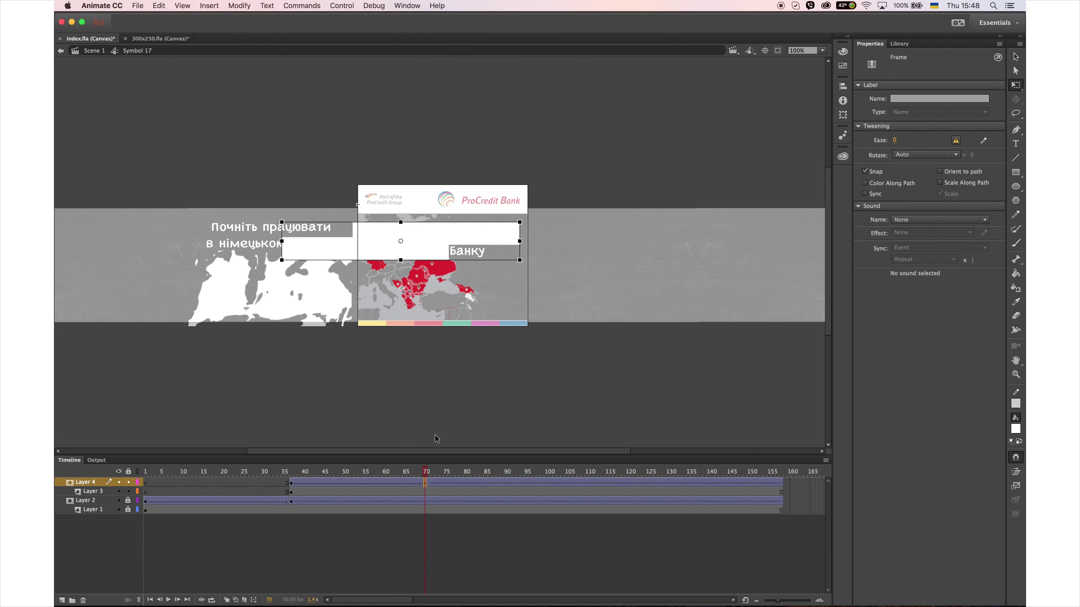
At frame 37 of Layer 4, shift the mask shape left until it completely clears the "ПроКредит Банку" caption
click(292, 484)
key(shift+Left)
key(shift+Left)
key(shift+Left)
key(shift+Left)
key(shift+Left)
key(shift+Left)
key(shift+Left)
key(shift+Left)
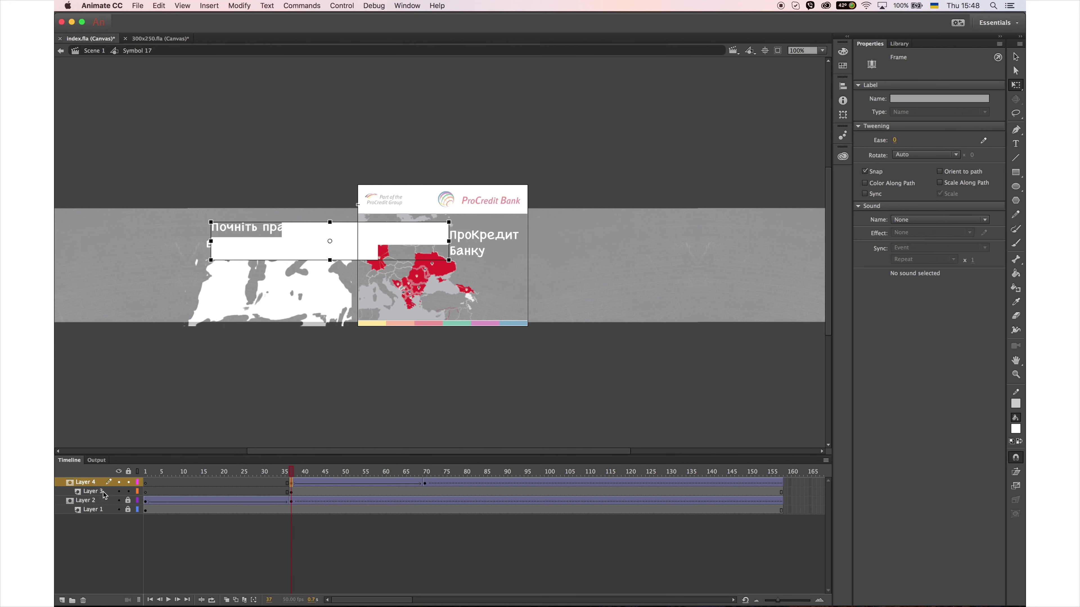
Lock all layers of the map symbol, scrub through the caption reveal to check it, and return to Scene 1
click(129, 471)
drag(291, 471, 510, 473)
double_click(566, 398)
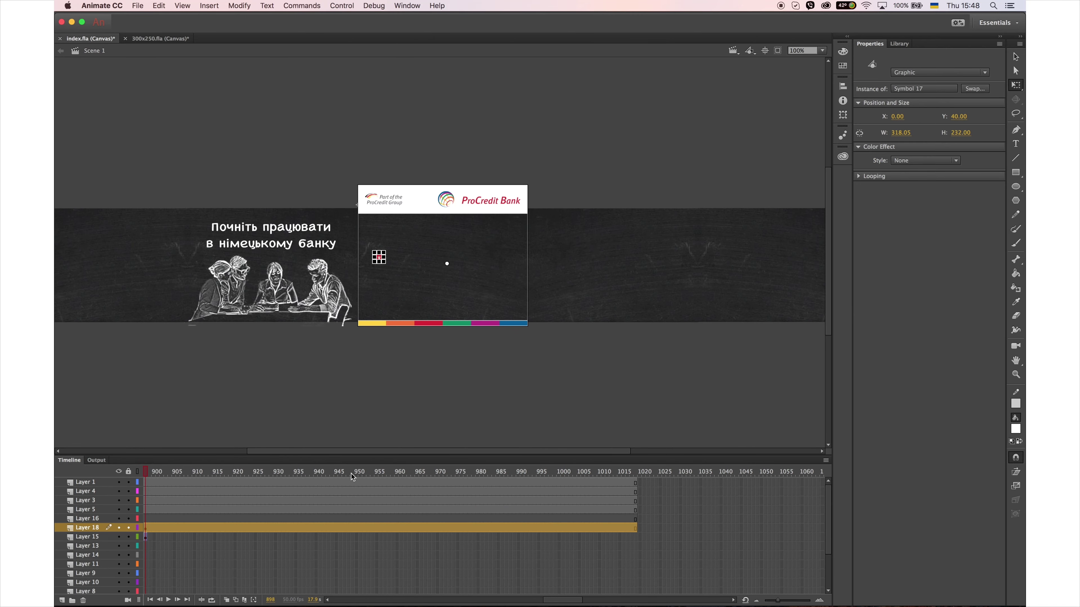
click(622, 473)
key(super+e)
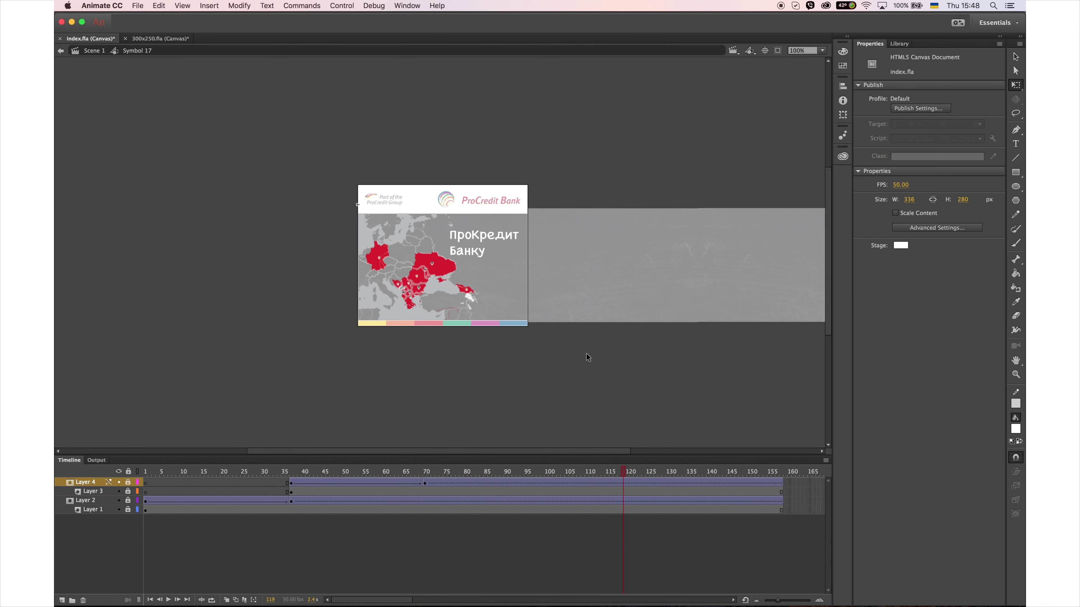
shift+click(554, 525)
double_click(528, 404)
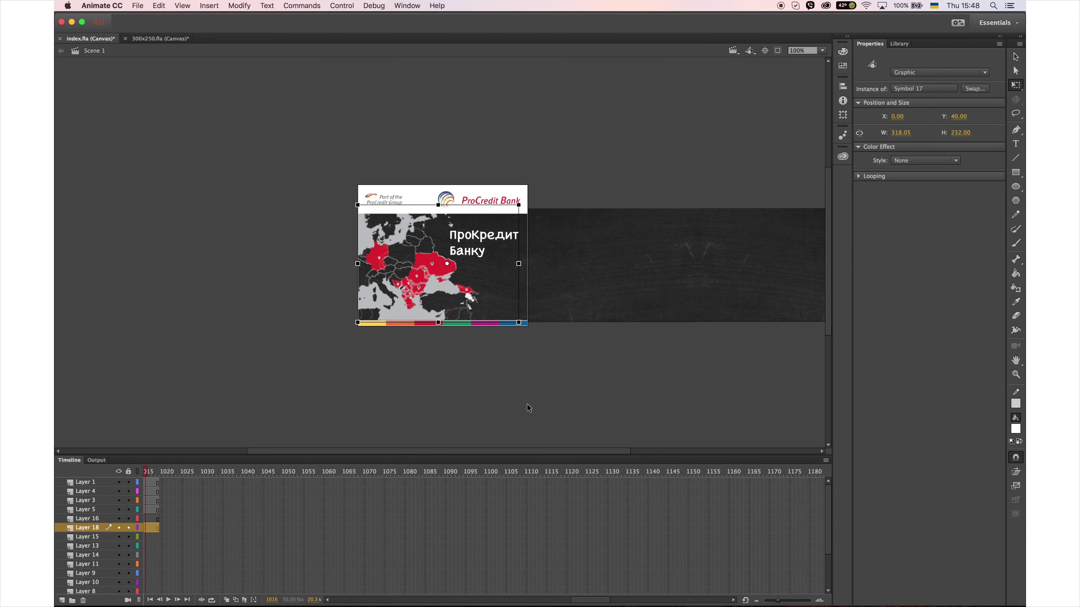
Insert frames across the Scene 1 layers to extend the map scene to frame 1053
drag(597, 602, 570, 602)
drag(229, 485, 570, 485)
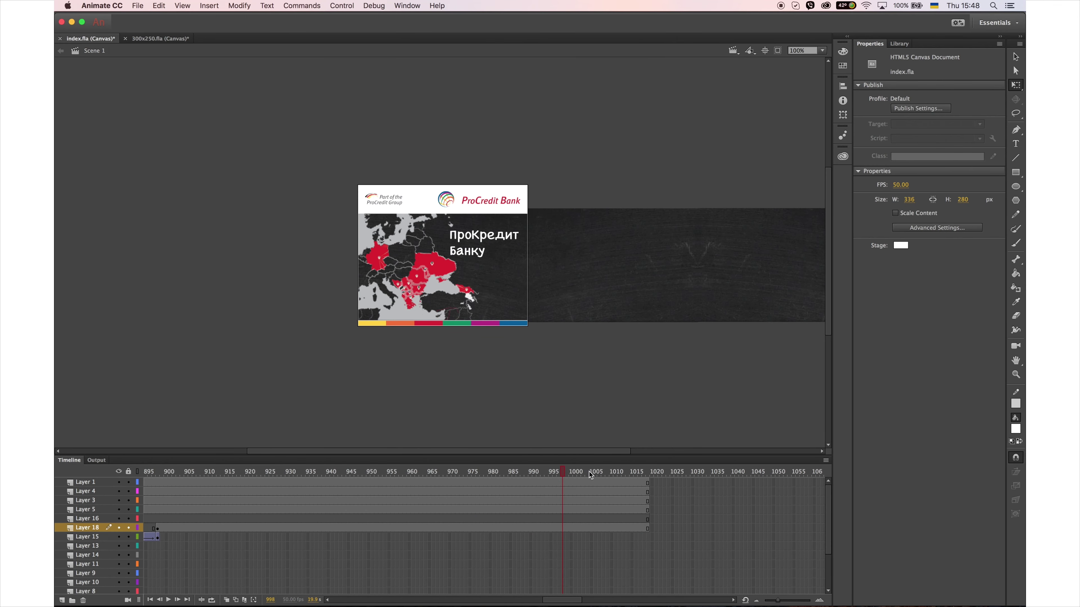
key(F5)
key(F5)
key(F5)
key(F5)
key(F5)
key(F5)
key(F5)
key(F5)
key(F5)
key(F5)
key(F5)
key(F5)
key(F5)
key(F5)
key(F5)
key(F5)
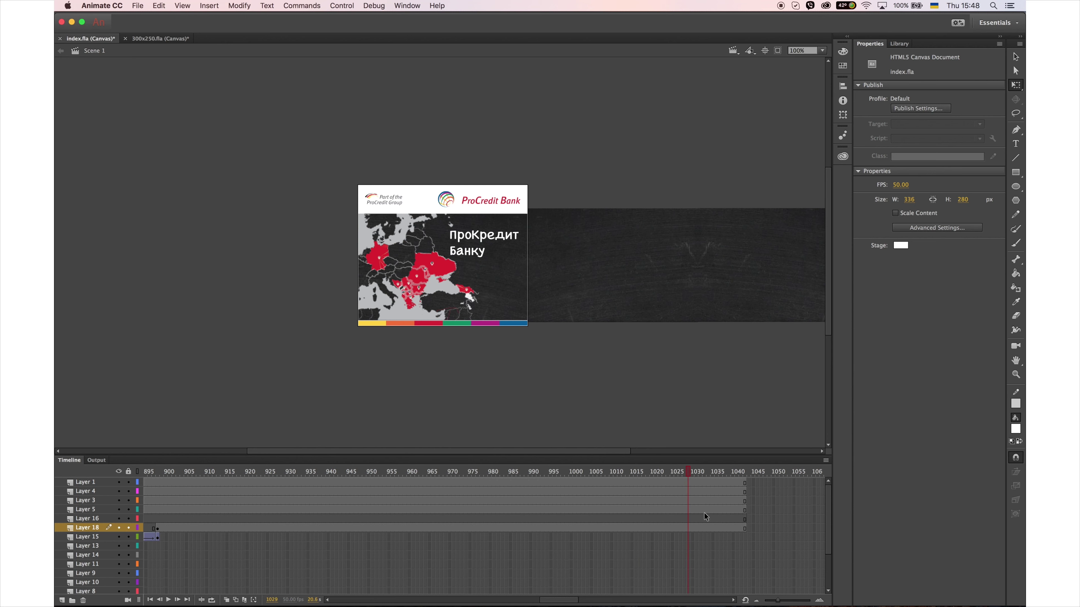
key(F5)
key(F5)
key(F5)
key(F5)
key(F5)
key(F5)
key(F5)
key(F5)
key(F5)
key(F5)
Create a classic tween for the map on Layer 18 and add keyframes at frames 1013 and 1053
click(689, 528)
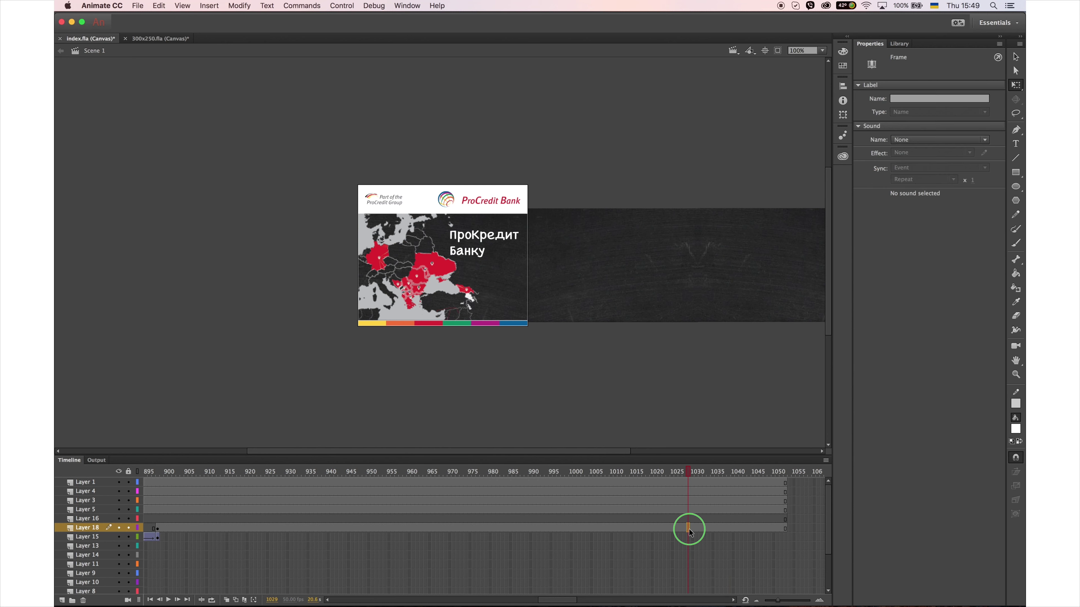
right_click(689, 528)
click(722, 357)
click(610, 528)
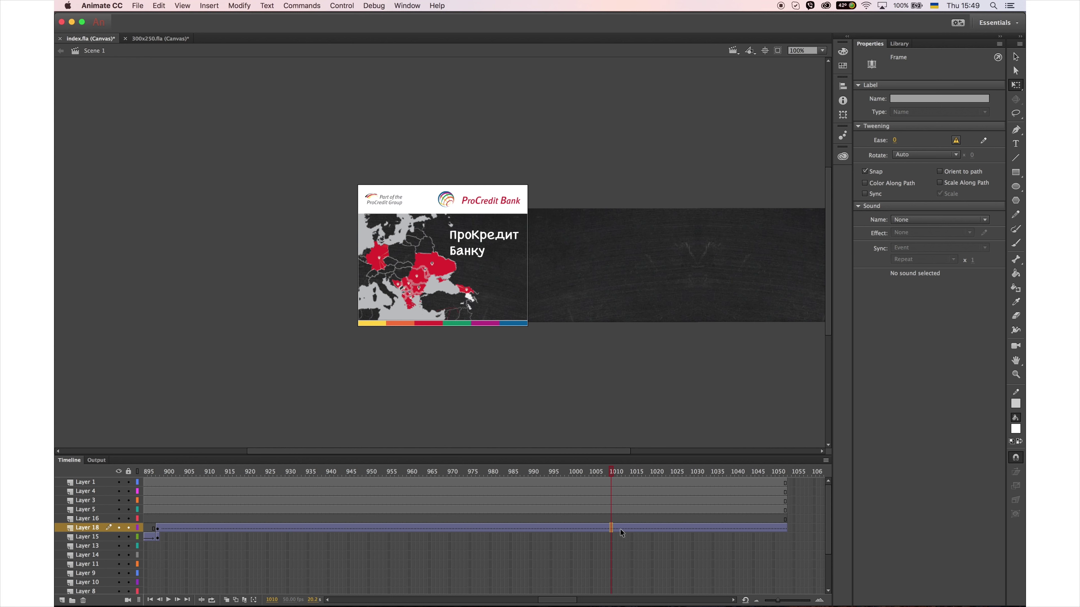
click(623, 528)
key(F6)
click(785, 528)
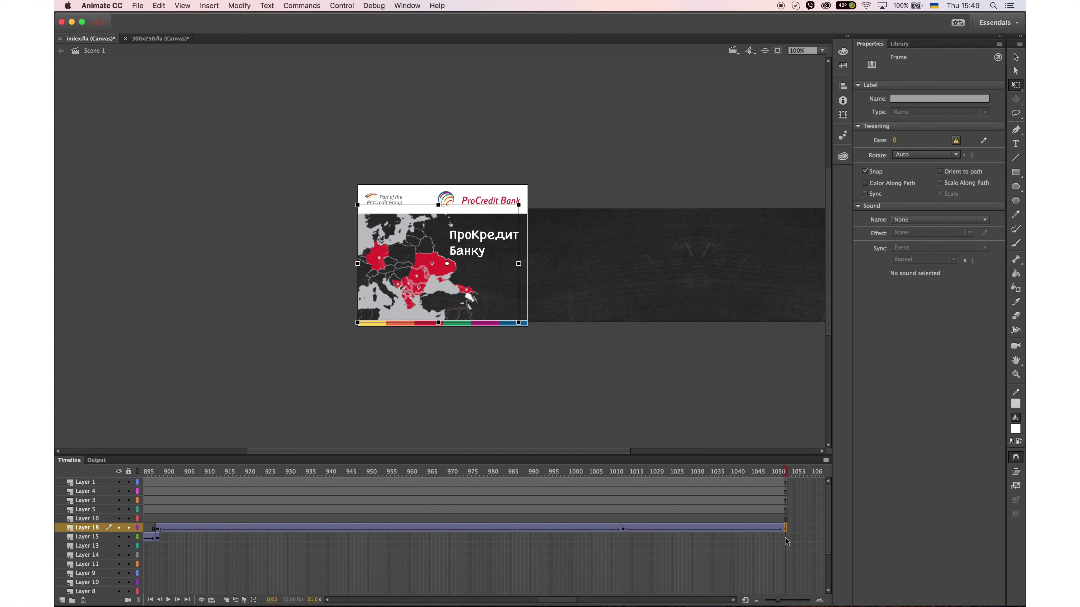
key(F6)
key(shift+Left)
key(shift+Left)
key(shift+Left)
key(shift+Left)
key(shift+Left)
key(shift+Left)
key(shift+Left)
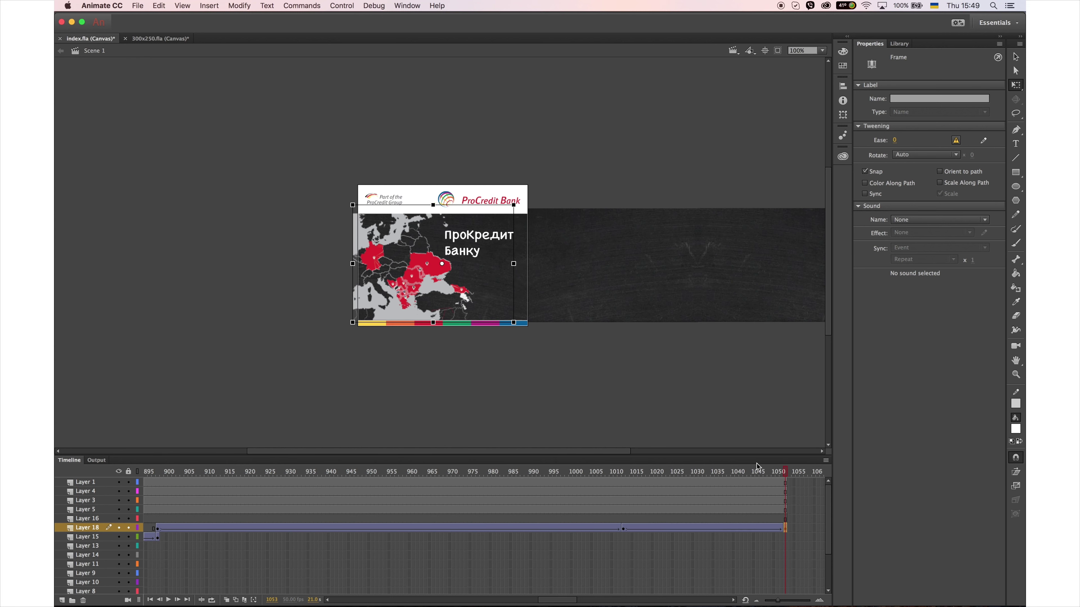
key(shift+Left)
key(shift+Left)
key(shift+Left)
key(shift+Left)
key(shift+Left)
key(shift+Left)
key(shift+Left)
key(shift+Left)
key(shift+Left)
key(shift+Left)
key(shift+Left)
key(shift+Left)
key(shift+Left)
key(shift+Left)
key(shift+Left)
key(shift+Left)
key(shift+Left)
key(shift+Left)
key(shift+Left)
key(shift+Left)
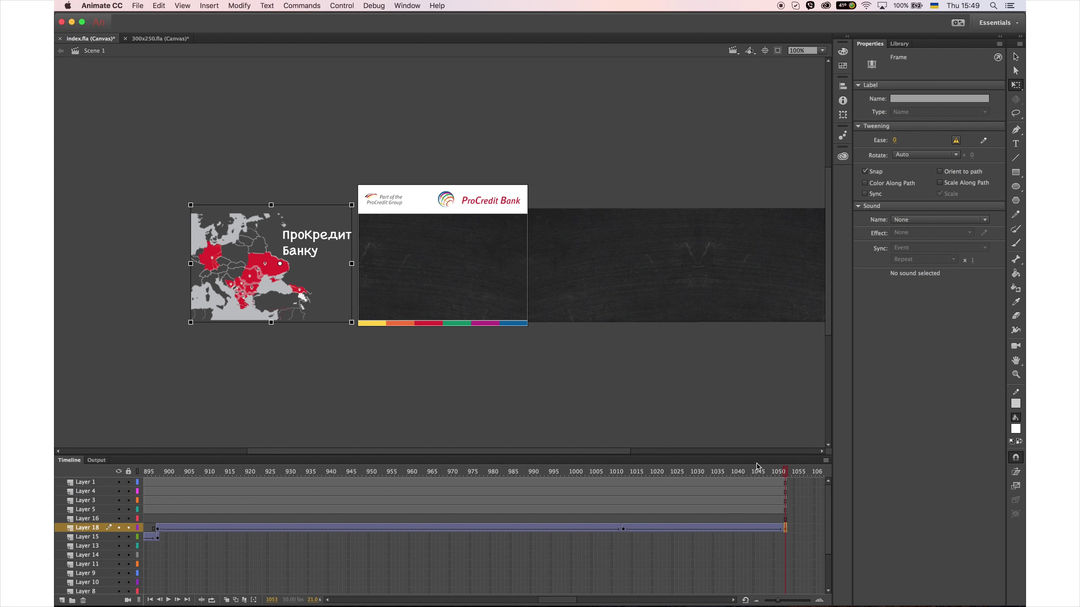
key(Left)
key(ctrl+z)
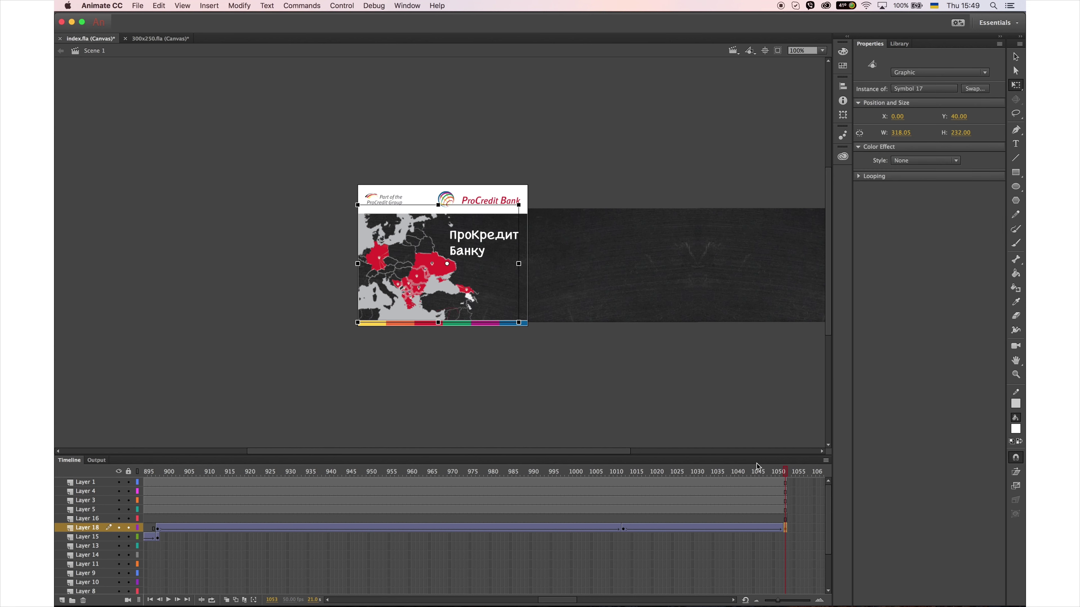
At frame 1053, move the map symbol on Layer 18 off the stage's left side to X -330.00, keeping Y 40.00
key(shift+Left)
key(shift+Left)
key(shift+Left)
key(shift+Left)
key(shift+Left)
key(shift+Left)
key(shift+Left)
key(shift+Left)
key(shift+Left)
key(shift+Left)
key(shift+Left)
key(shift+Left)
key(shift+Left)
key(shift+Left)
key(shift+Left)
key(shift+Left)
key(shift+Left)
key(shift+Left)
key(shift+Left)
key(shift+Left)
key(shift+Left)
key(shift+Left)
key(shift+Left)
key(shift+Left)
key(shift+Left)
key(shift+Left)
key(shift+Left)
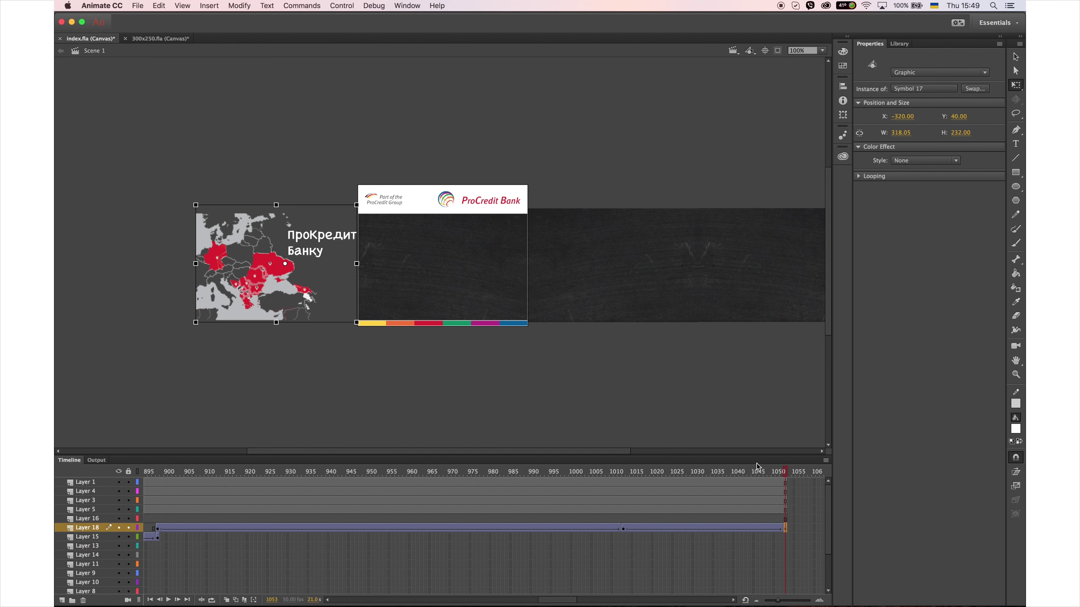
Add keyframes to the chalkboard background on Layer 17 at frames 1013 and 1053
scroll(832, 366, down, 4)
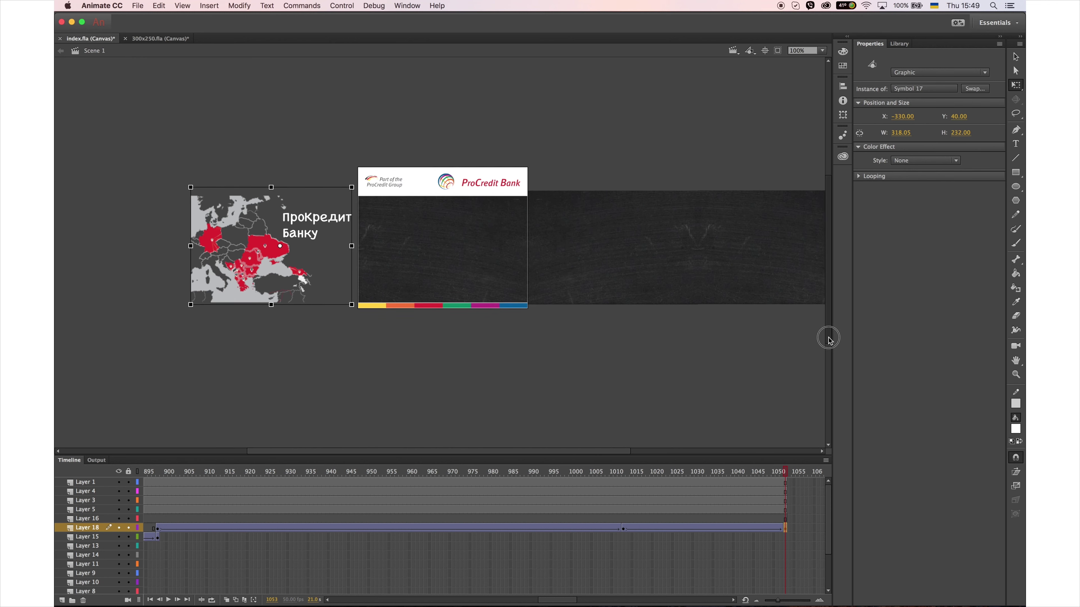
scroll(832, 553, down, 3)
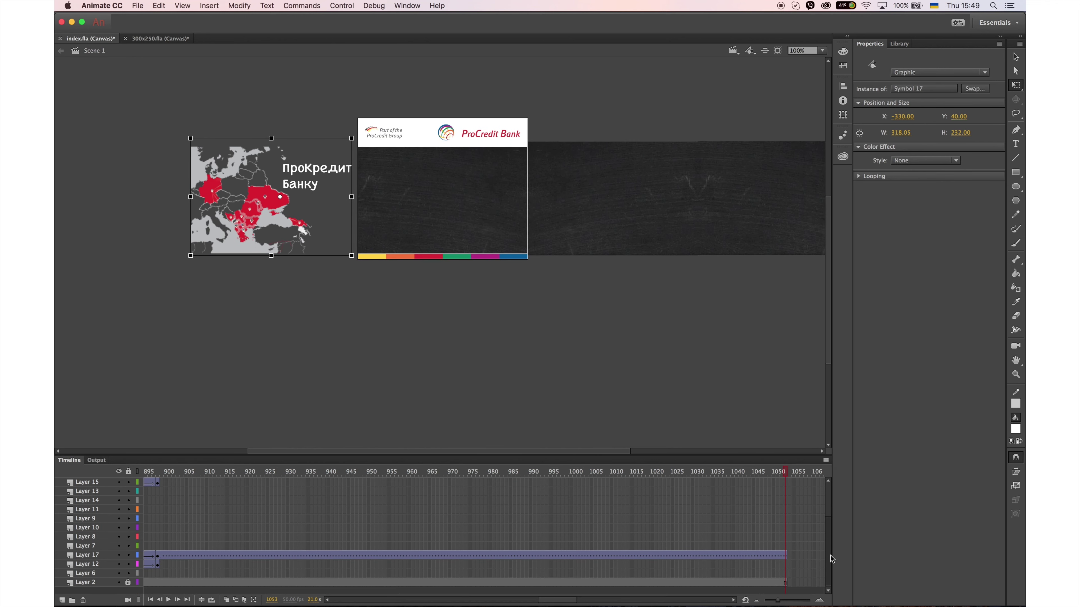
click(631, 555)
key(F6)
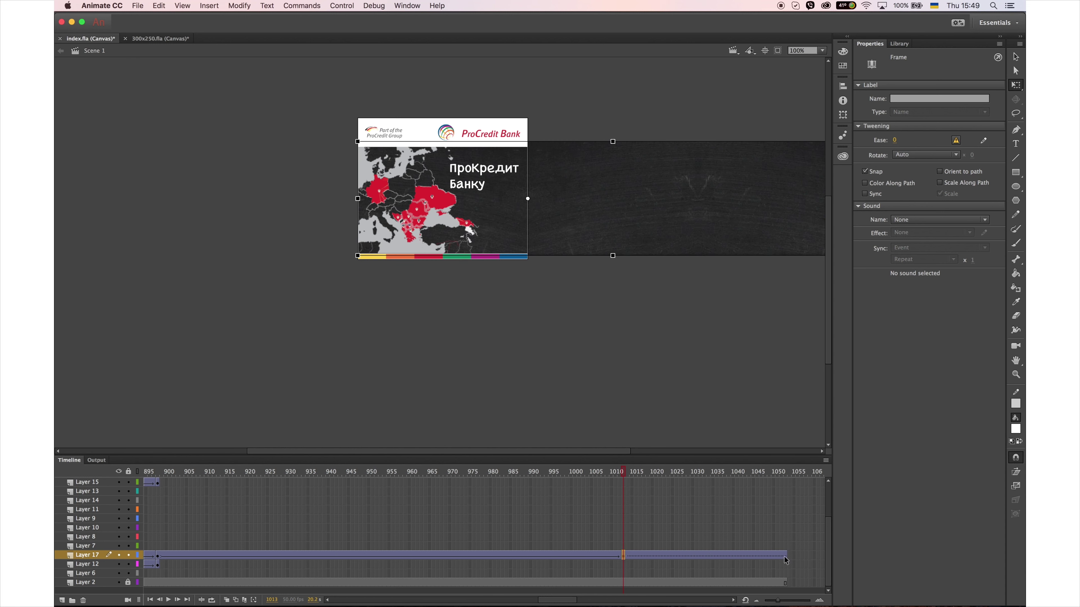
click(784, 558)
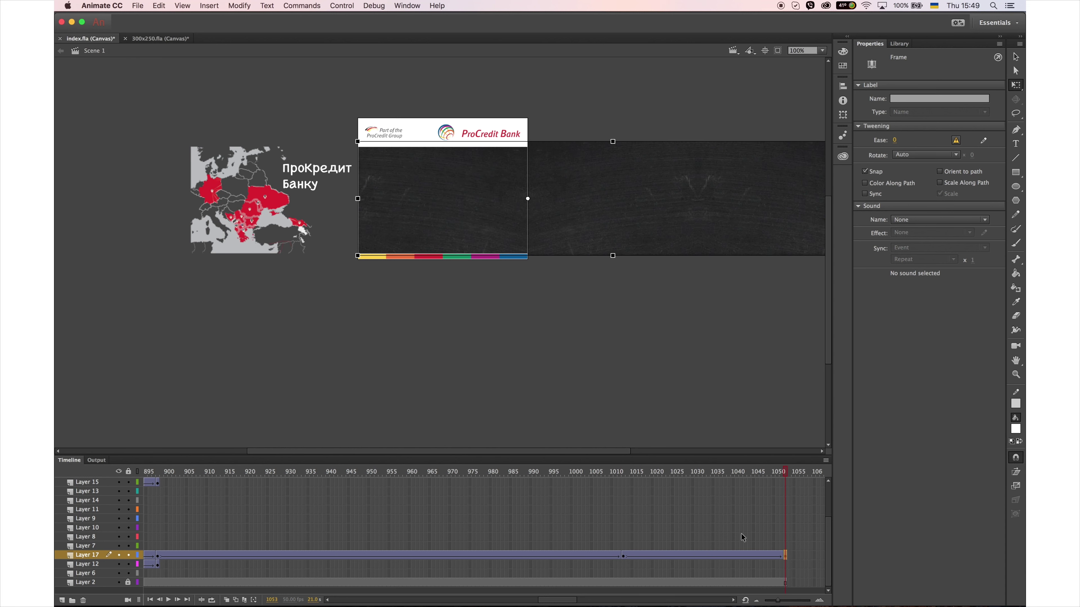
At frame 1053, shift the Layer 17 chalkboard background left until it lies behind the whole off-stage map
key(shift+Left)
key(shift+Left)
key(shift+Left)
key(shift+Left)
key(shift+Left)
key(shift+Left)
key(shift+Left)
key(shift+Left)
key(shift+Left)
key(shift+Left)
key(shift+Left)
key(shift+Left)
key(shift+Left)
key(shift+Left)
key(shift+Left)
key(shift+Left)
key(shift+Left)
key(shift+Left)
key(shift+Left)
key(shift+Left)
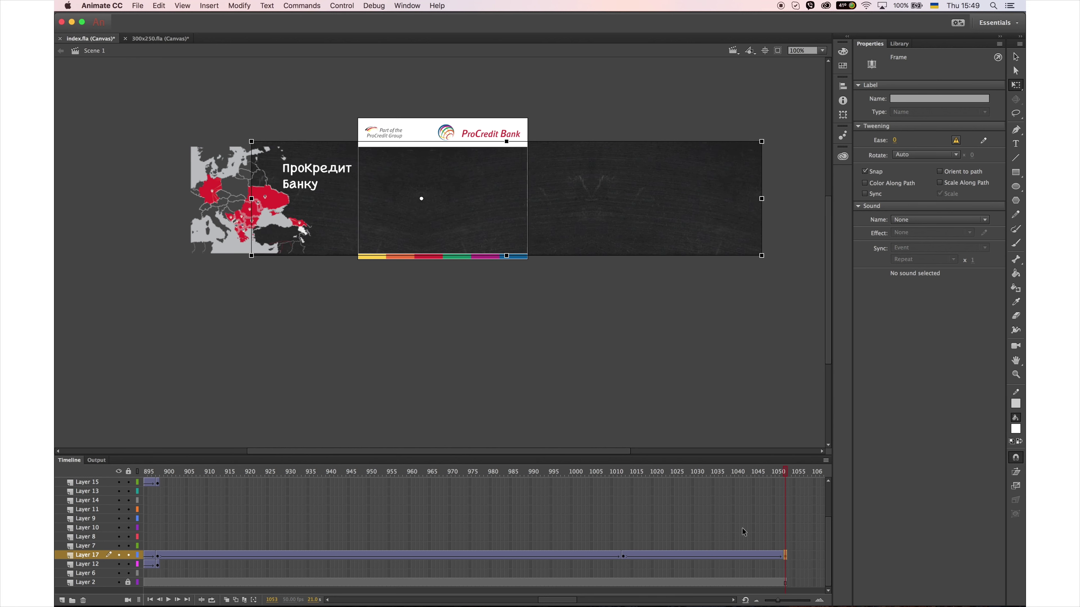
key(shift+Left)
key(shift+Left)
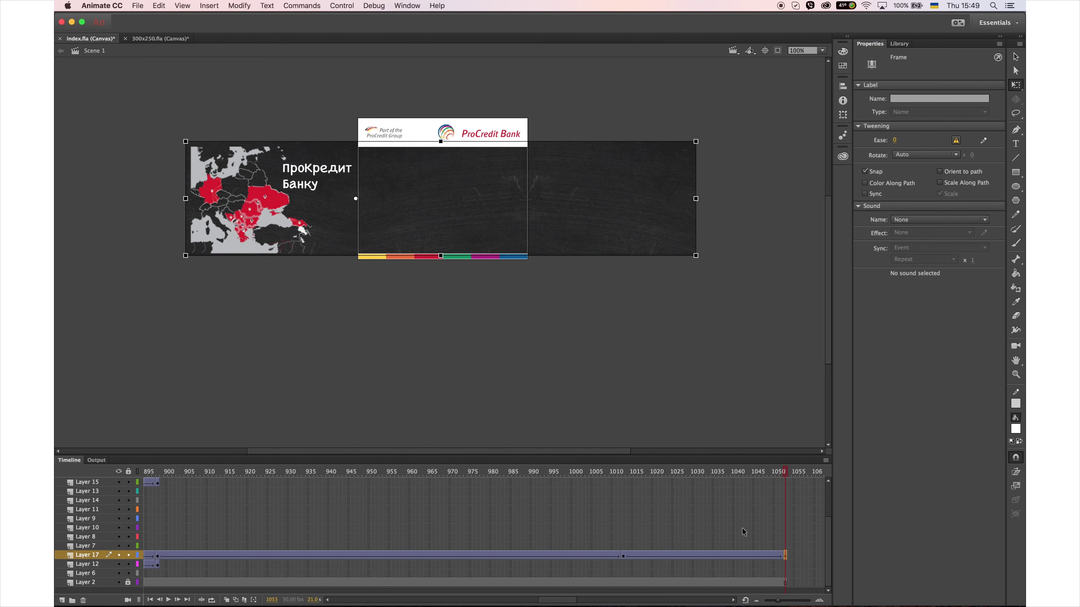
Show Layer 17 as an outline, nudge the background right to align its transformation point with the stage's left edge, and restore full display
click(138, 556)
key(Right)
key(Right)
key(Right)
key(Right)
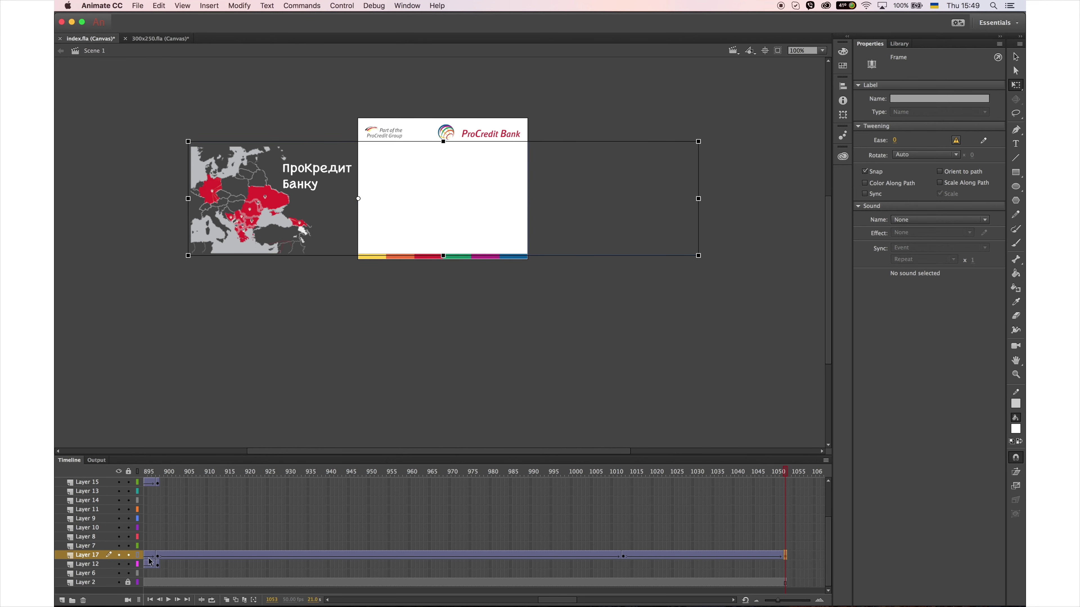
click(138, 555)
Set the tween easing on Layers 17 and 18 to 100 at frame 1013 and -100 at frame 1053, and preview the exit
drag(768, 473, 696, 472)
click(785, 555)
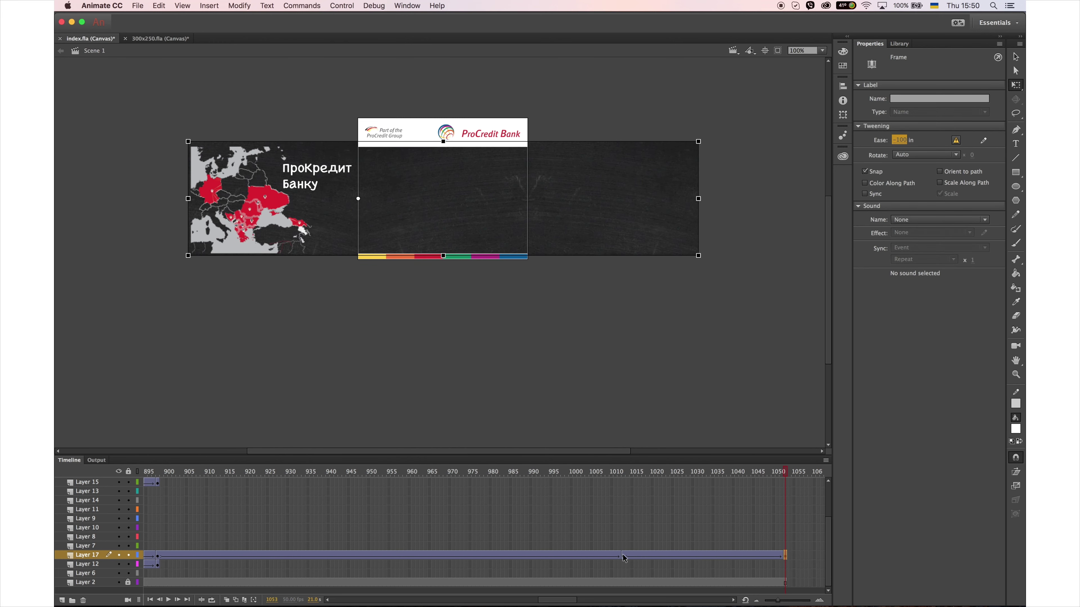
click(623, 555)
key(super+v)
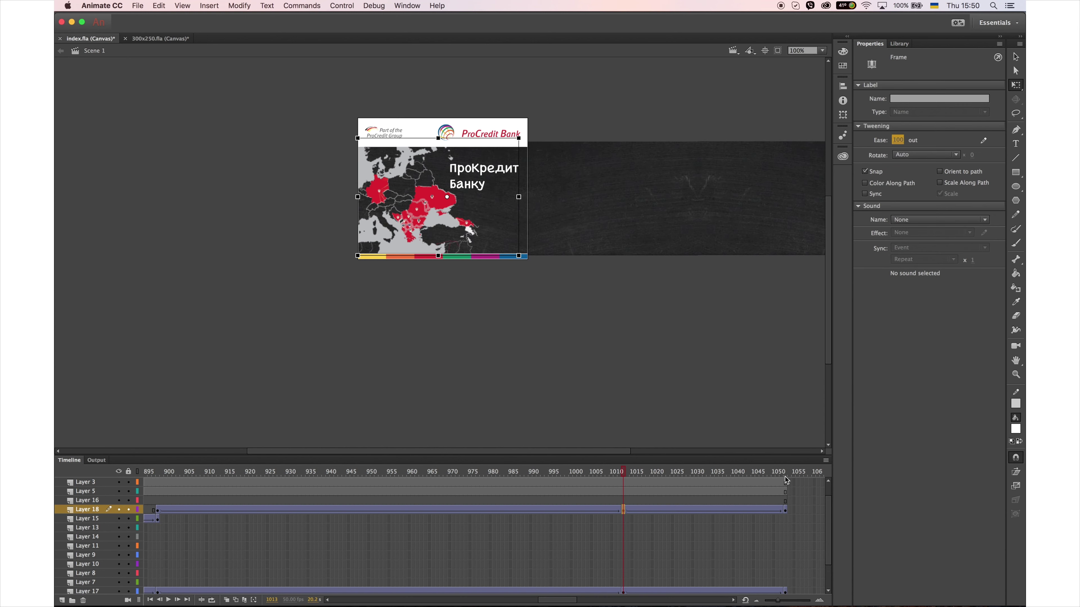
click(785, 510)
click(892, 143)
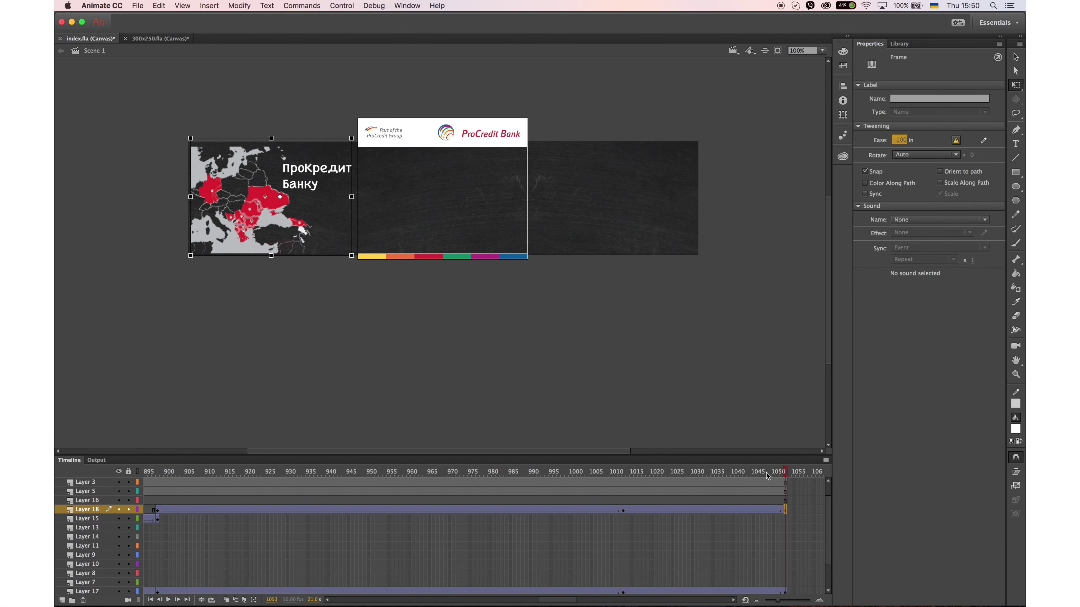
drag(638, 473, 785, 472)
Extend Layers 1, 4, 3, 5 and the locked Layer 2 to frame 1125
scroll(717, 509, right, 5)
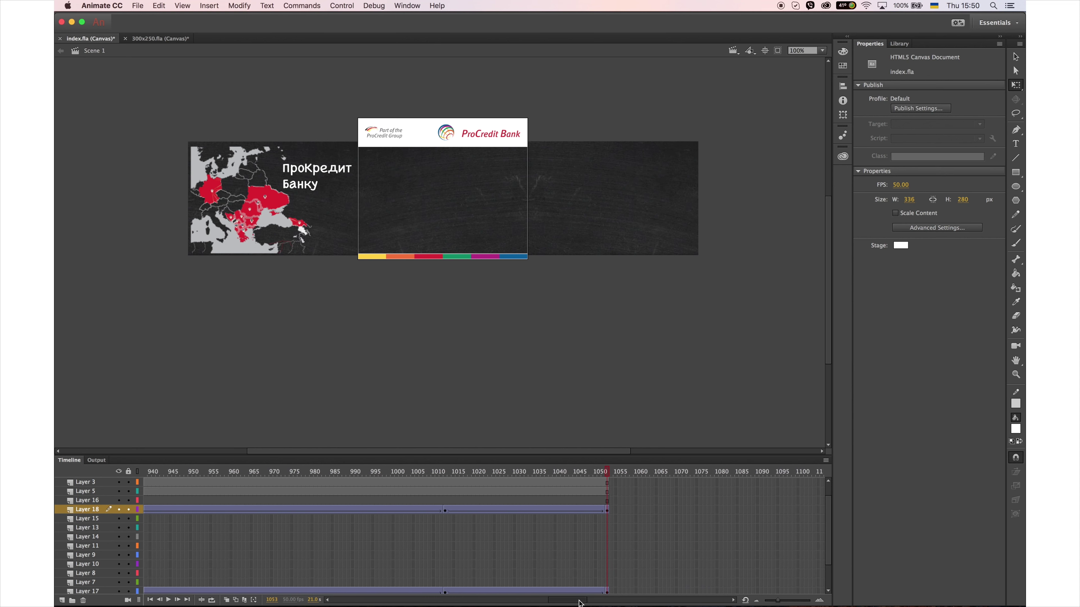
scroll(717, 508, up, 1)
click(753, 509)
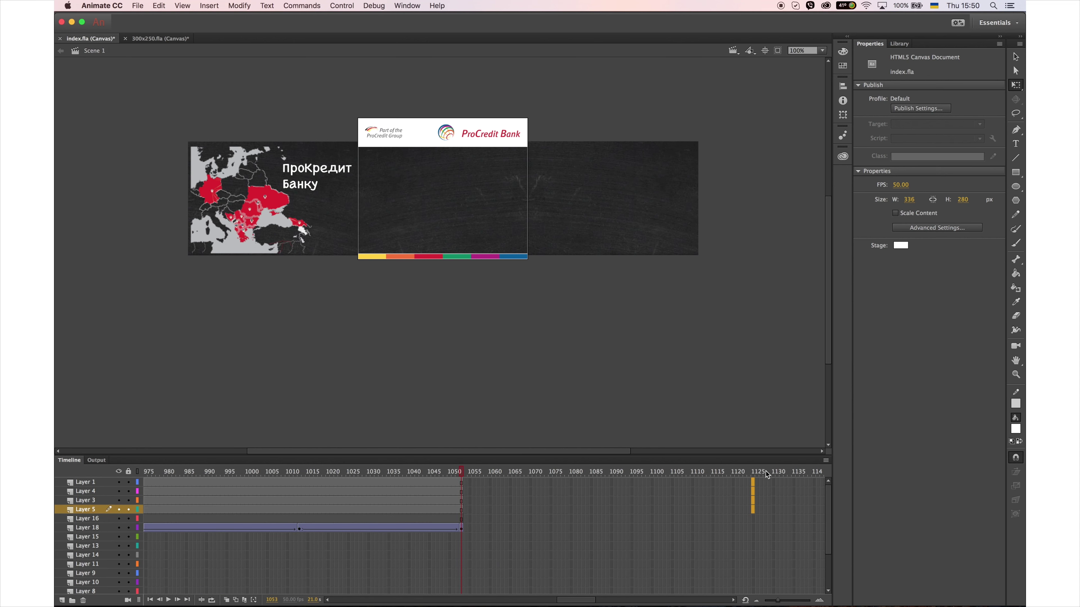
scroll(808, 553, down, 2)
click(753, 582)
key(F5)
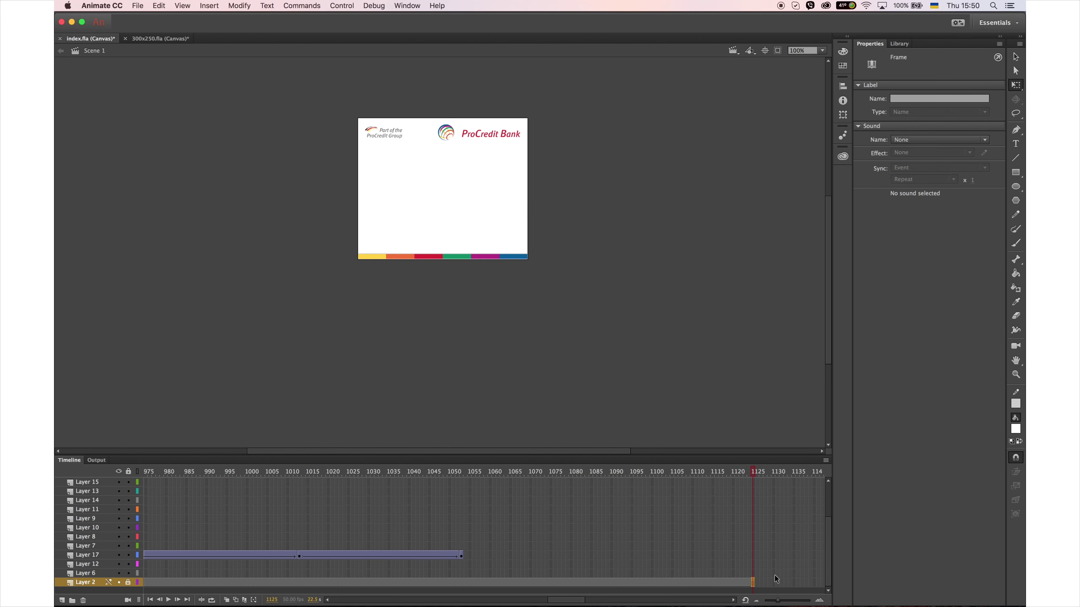
Inside the Layer 17 background symbol, move the map.png bitmap down to Y -99, and return to the main scene
drag(381, 488, 433, 488)
click(300, 555)
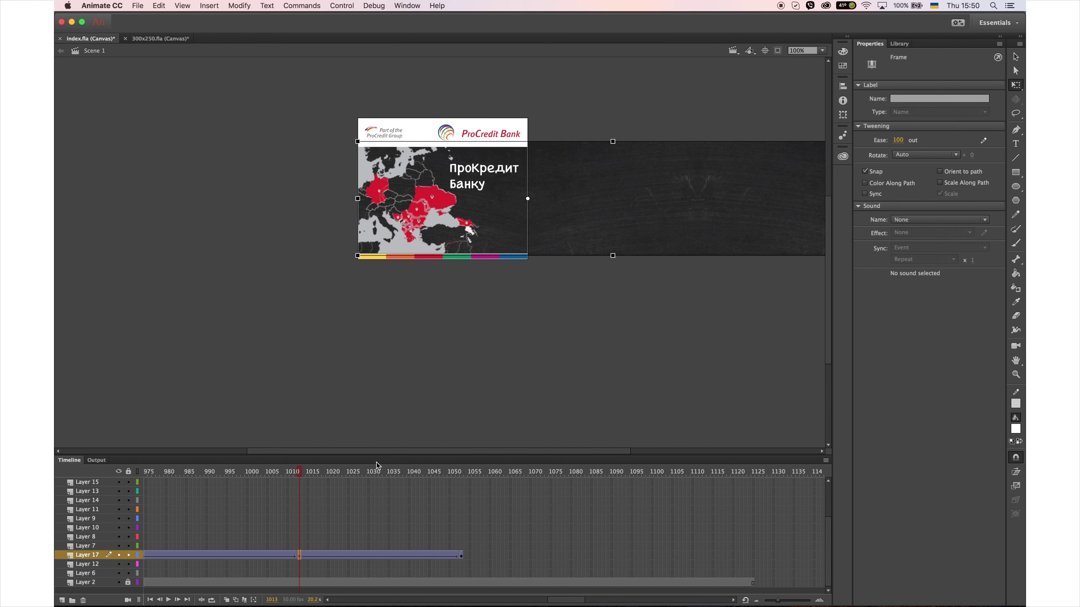
double_click(604, 241)
click(608, 241)
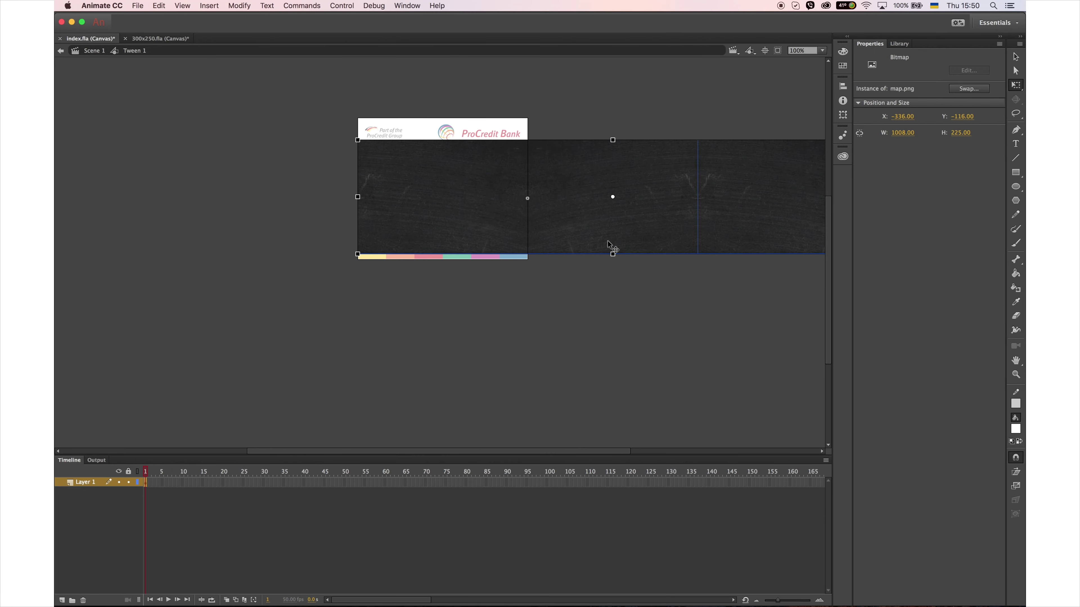
key(Down)
key(Down)
key(Down)
key(Down)
key(Down)
key(Down)
key(Down)
key(Down)
key(Down)
key(Down)
key(Down)
key(Down)
key(Down)
key(Down)
key(Down)
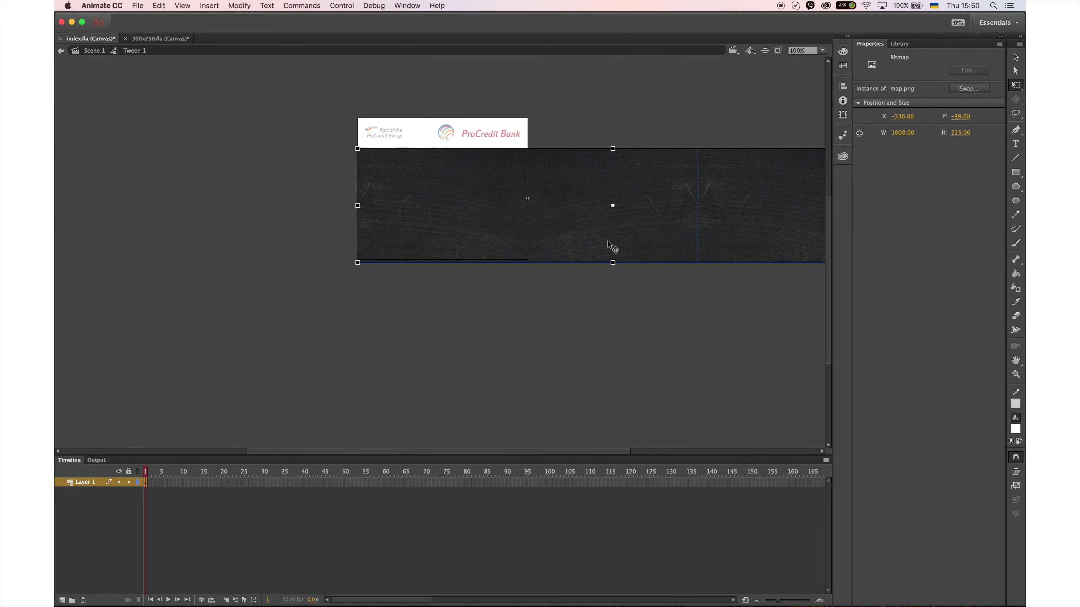
double_click(626, 359)
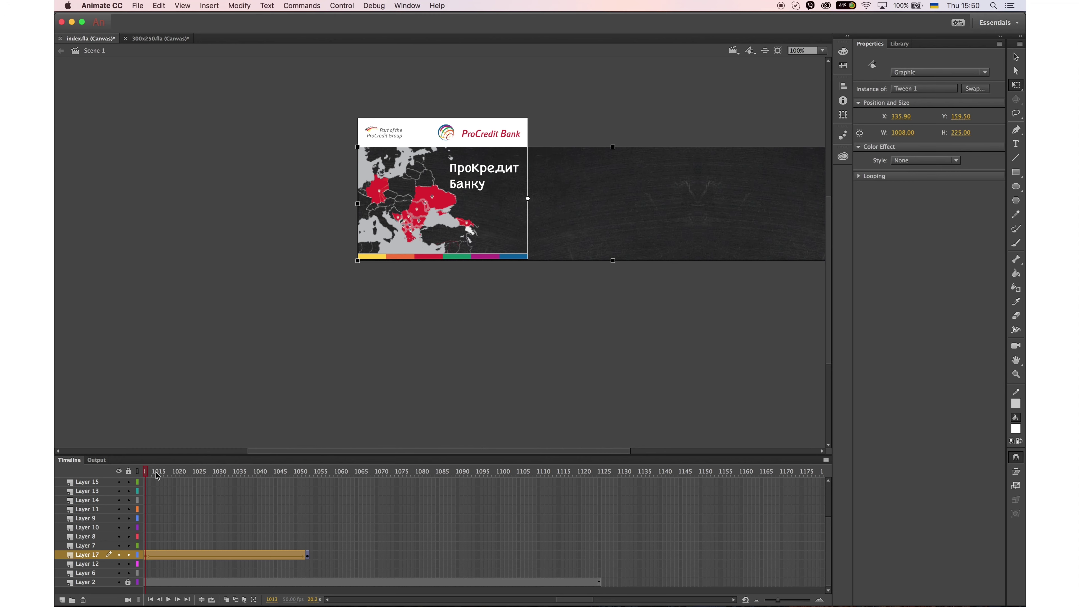
Preview the map scene from frame 913 to frame 1053 to check the chalkboard background's new vertical position
drag(157, 476, 62, 480)
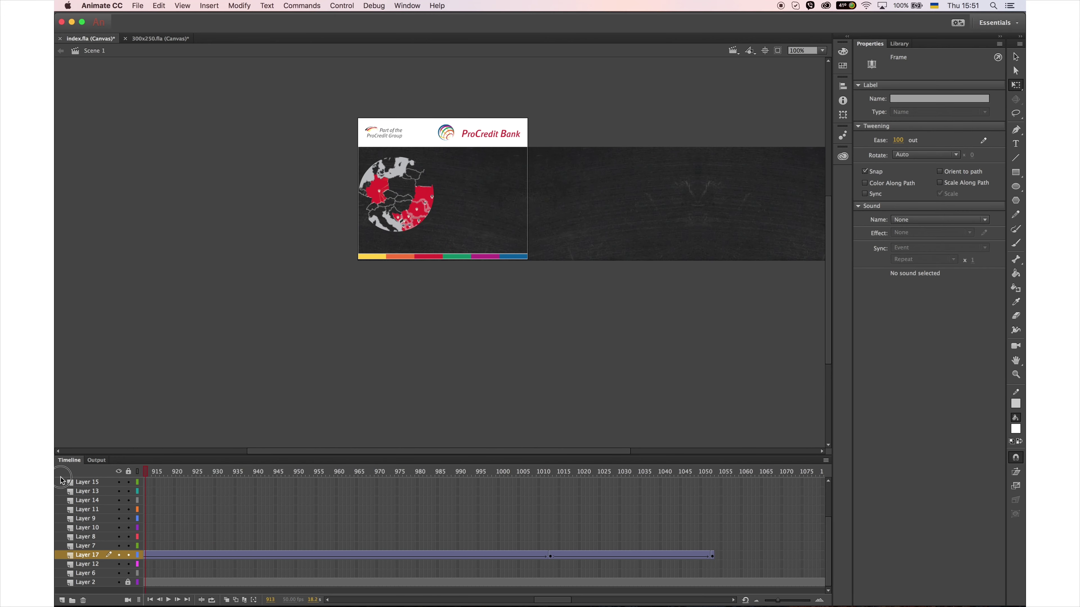
key(Return)
drag(525, 600, 560, 600)
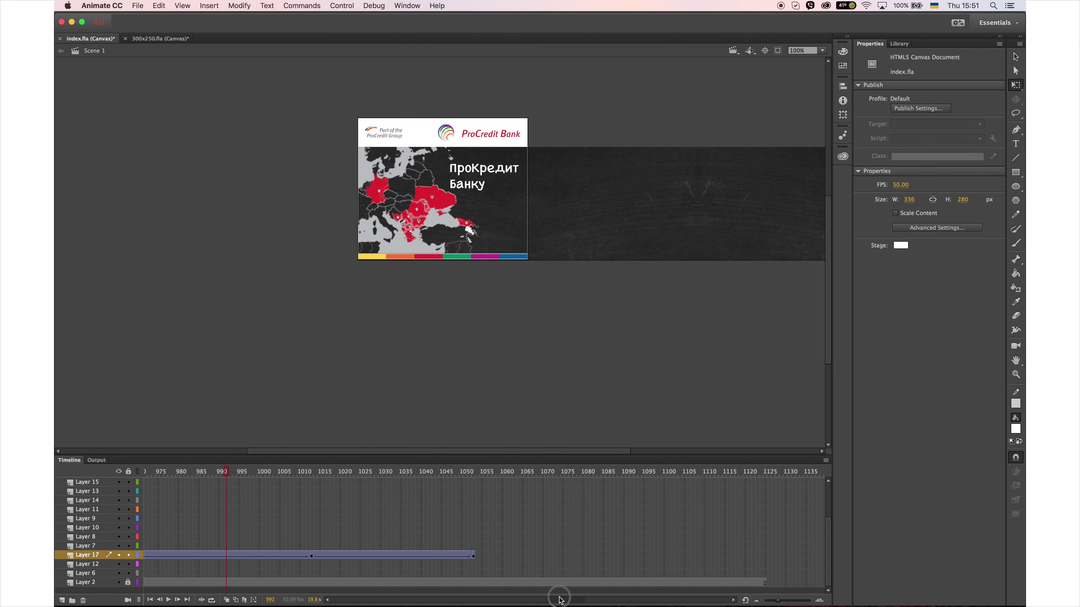
drag(320, 476, 473, 479)
click(473, 556)
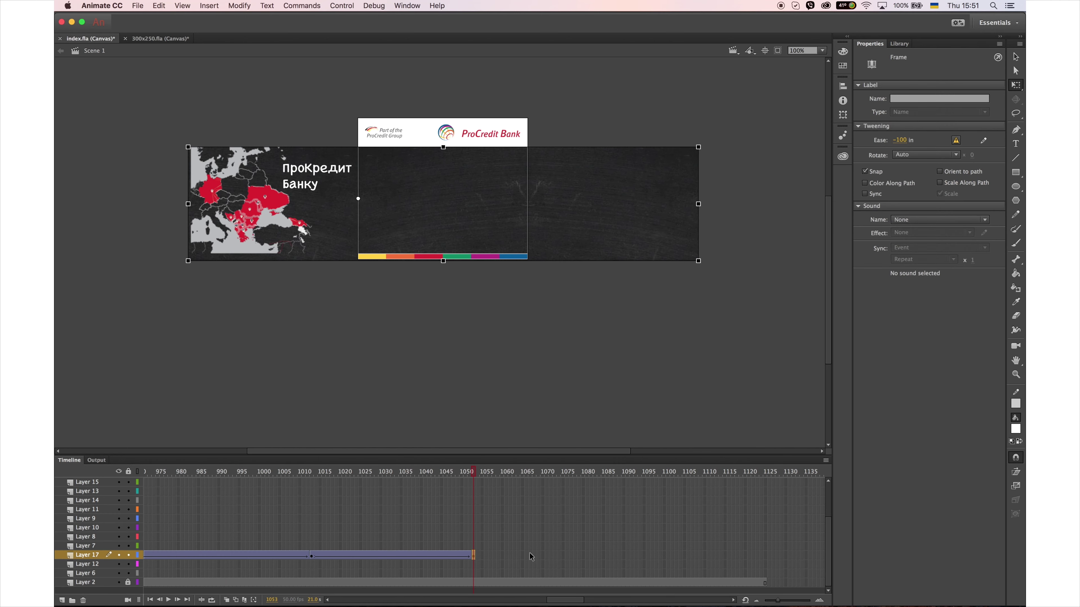
Extend Layer 16 to frame 1125 and start a blank keyframe on it at frame 1054
scroll(765, 510, up, 3)
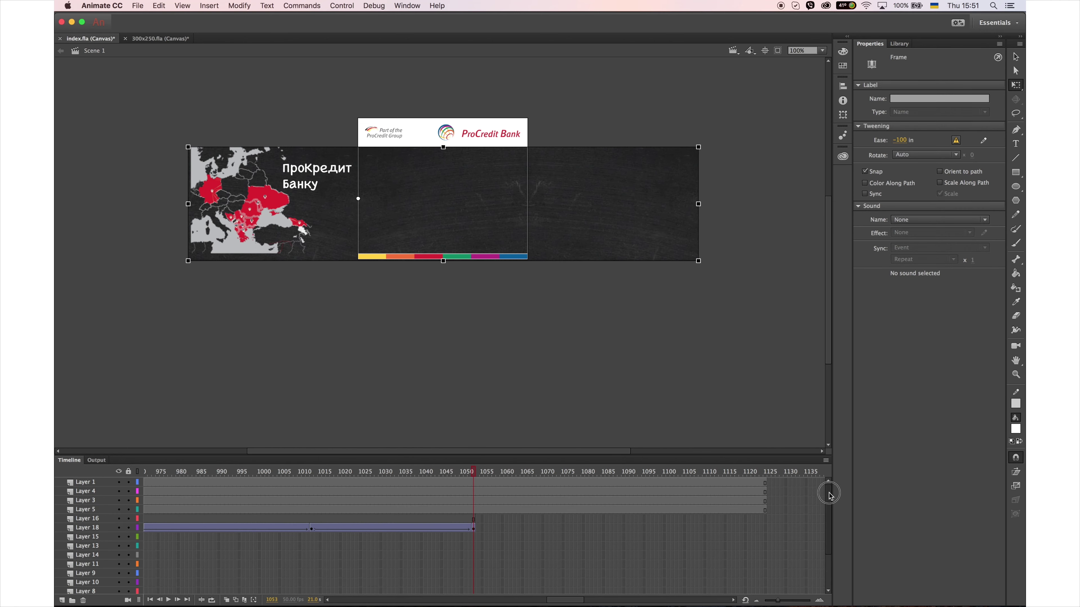
click(761, 519)
key(F5)
click(312, 519)
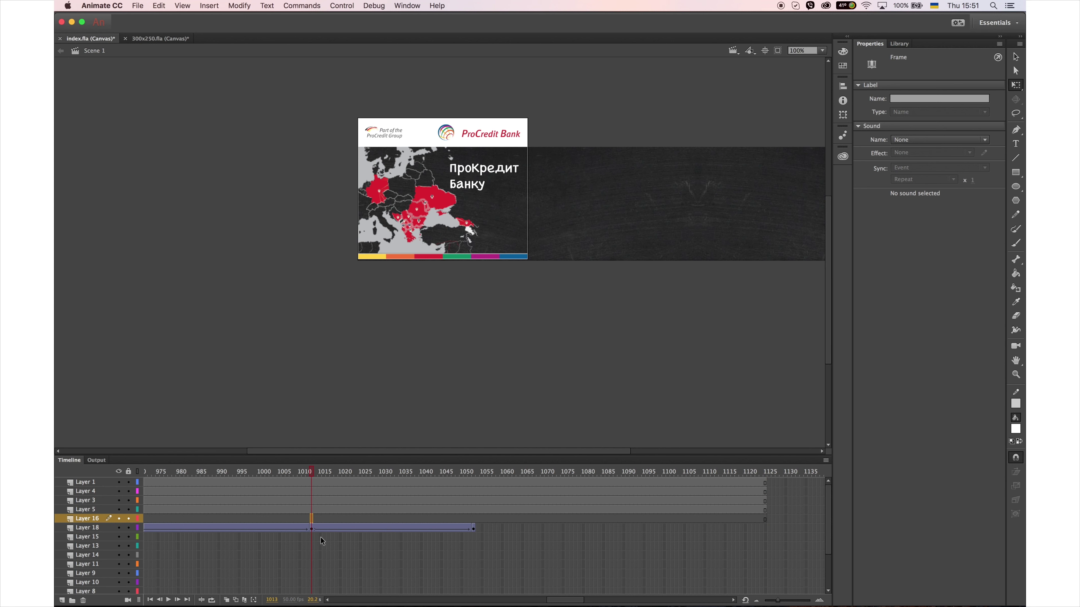
click(473, 519)
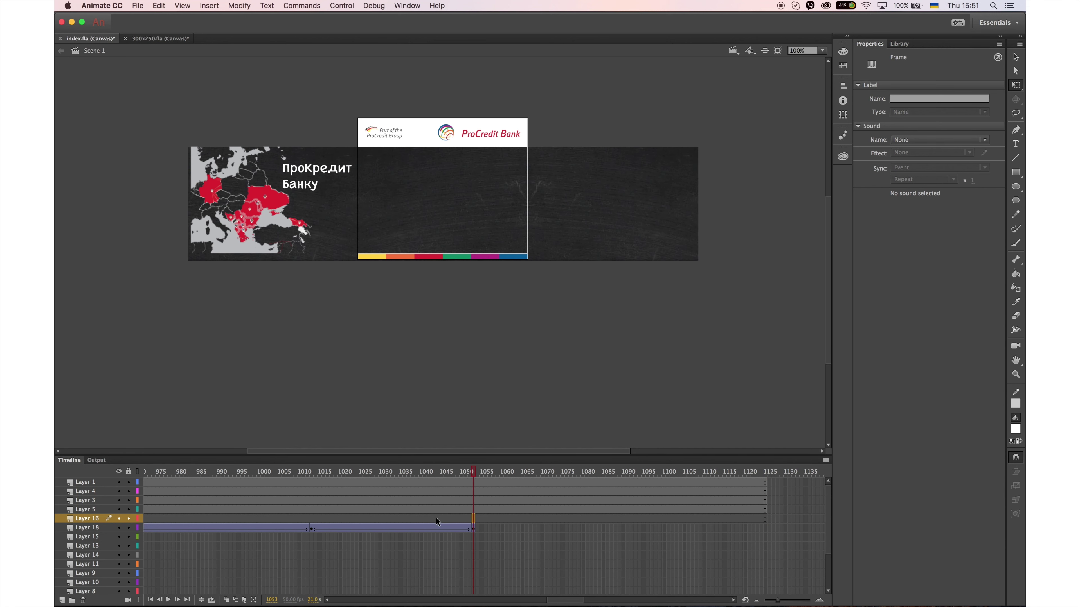
key(period)
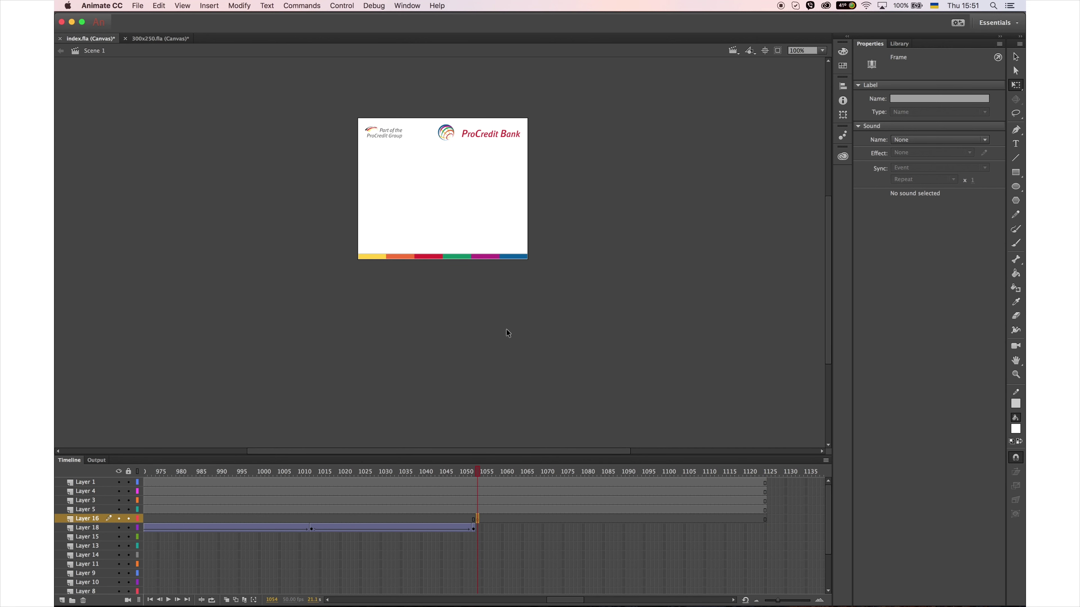
Switch to Photoshop and open the contents of smart object 09, the checklist frame in storyboard_4.psd
key(super+Tab)
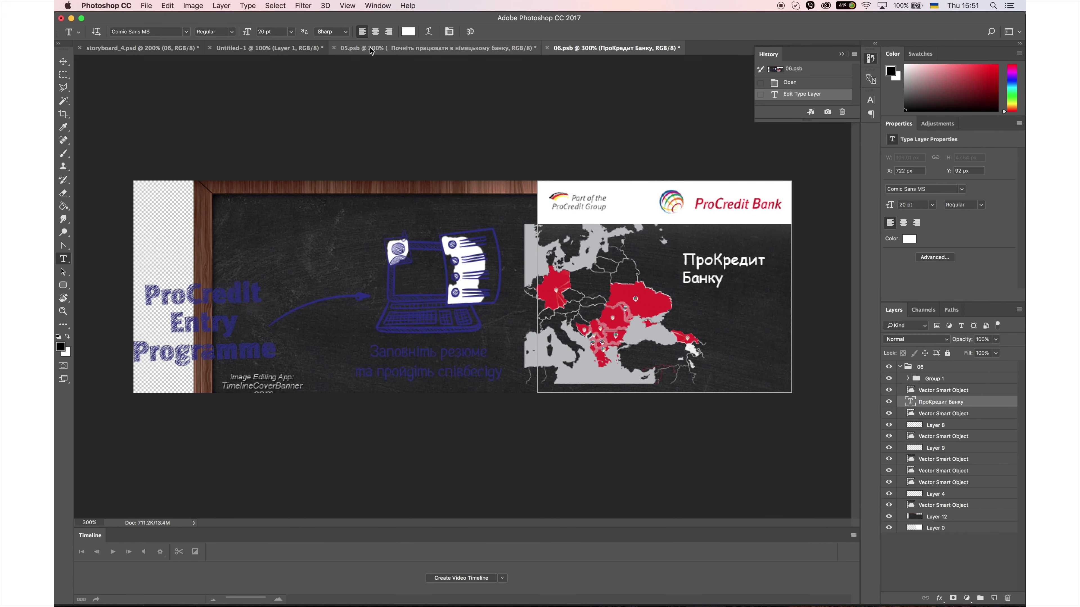
click(173, 48)
key(v)
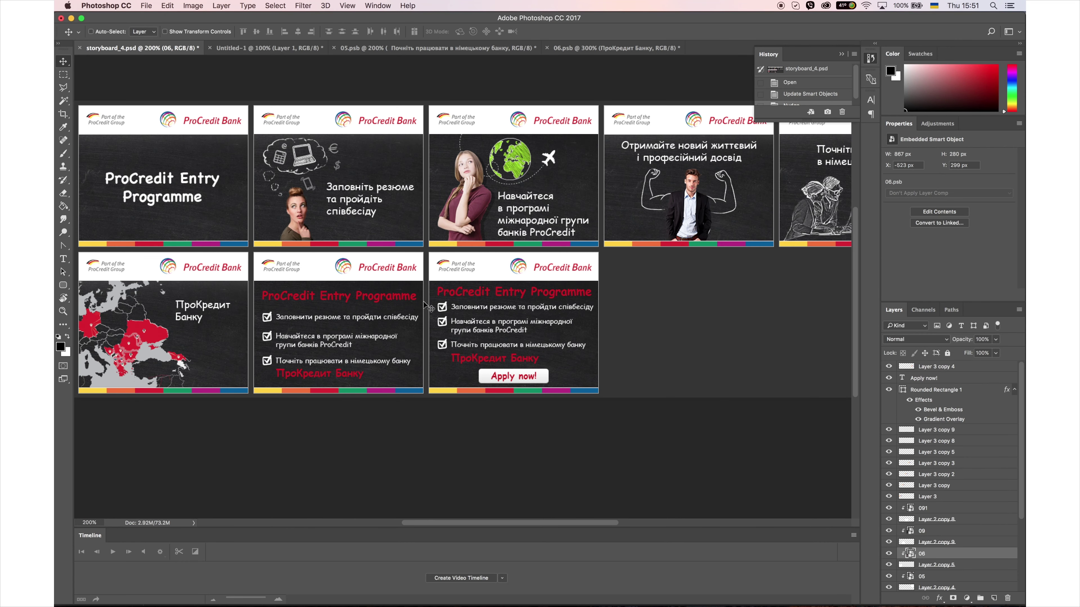
ctrl+click(398, 321)
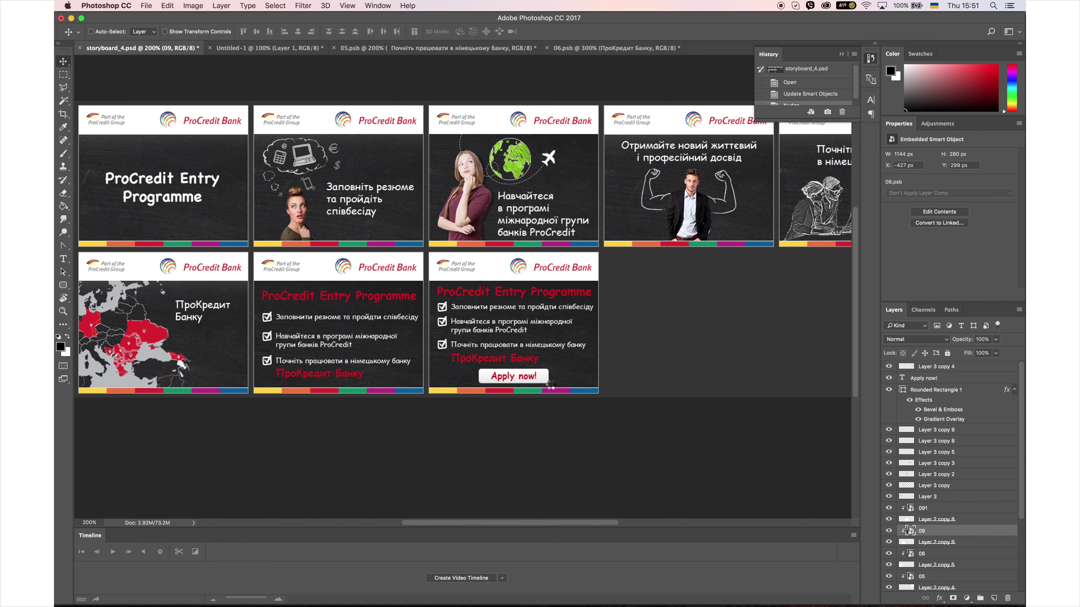
double_click(397, 318)
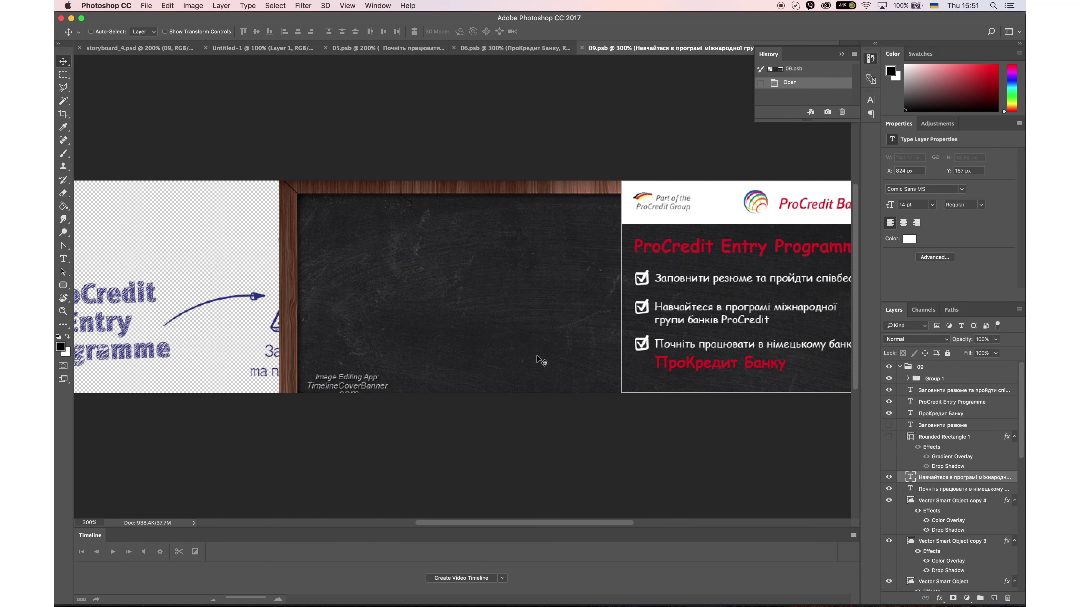
Copy the red heading text "ProCredit Entry Programme" from 09.psb
scroll(539, 361, right, 10)
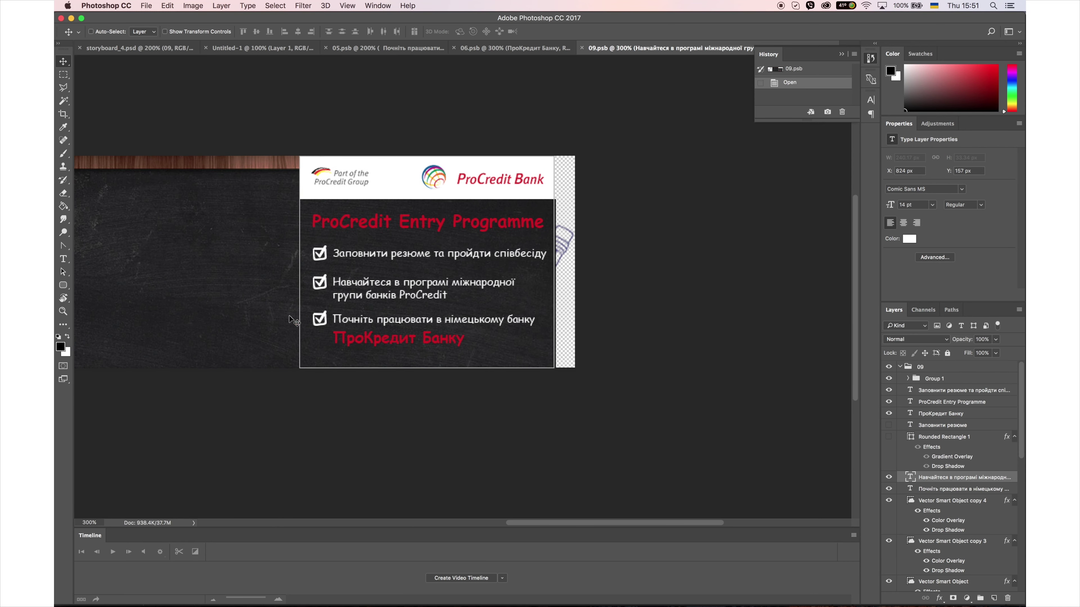
key(t)
drag(317, 221, 540, 263)
key(super+c)
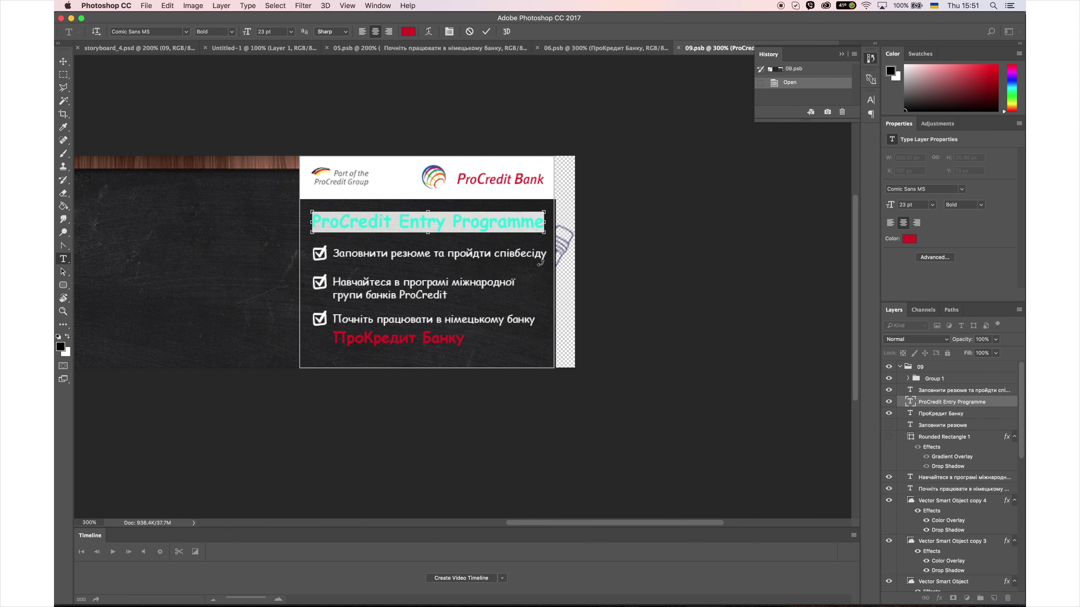
Return to Animate and add a keyframe to the Layer 17 chalkboard background at frame 1124
key(super+Tab)
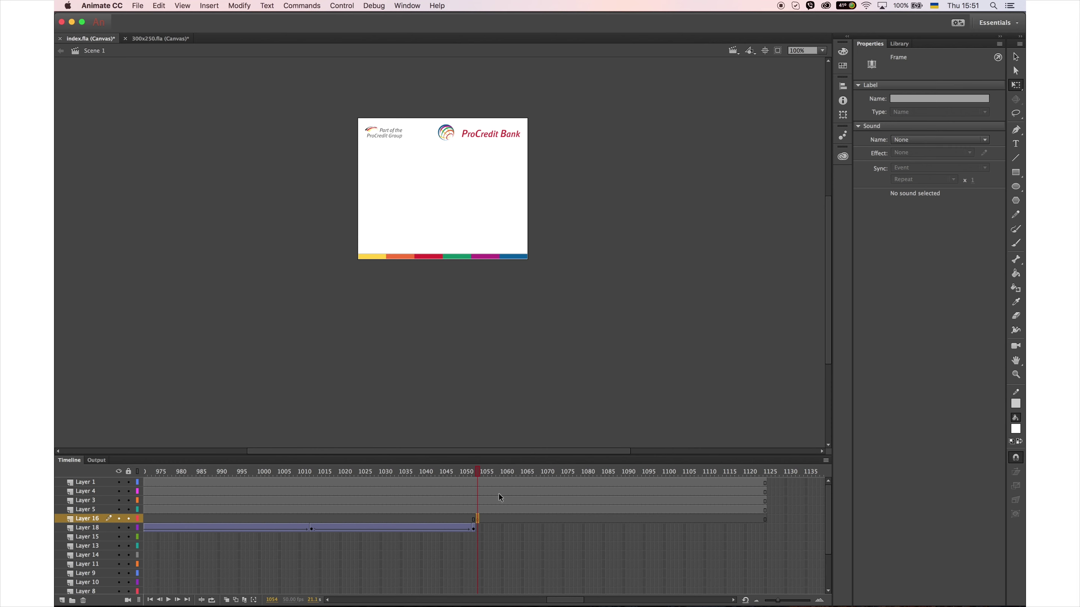
scroll(682, 535, down, 3)
scroll(722, 544, right, 2)
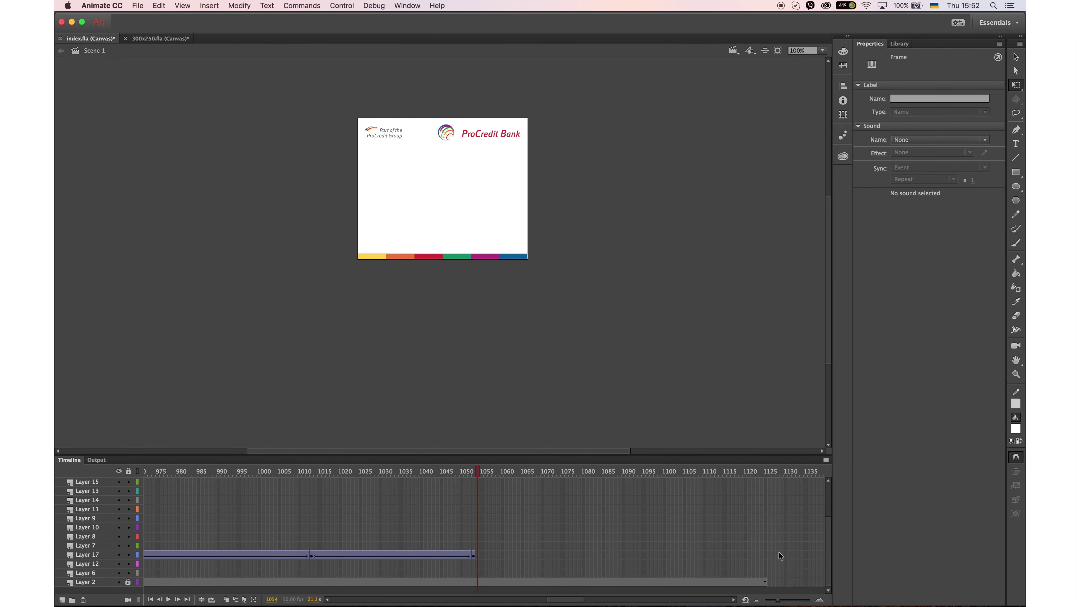
click(692, 555)
key(F6)
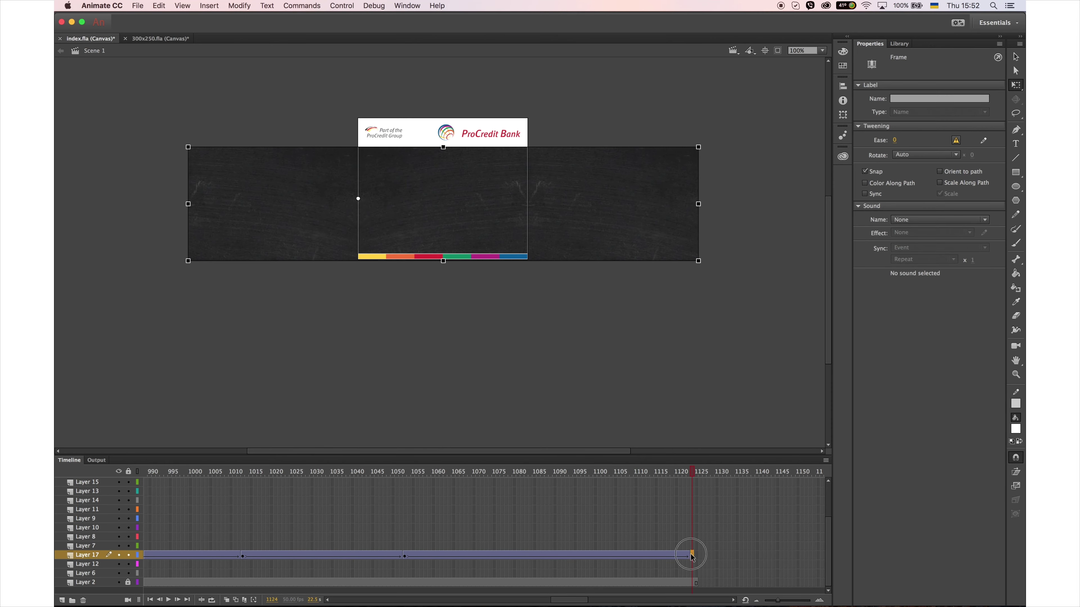
On Layer 16 at frame 1054, paste "ProCredit Entry Programme" into a text field below the stage and break it apart into shapes
scroll(701, 545, up, 3)
scroll(683, 533, left, 1)
click(477, 520)
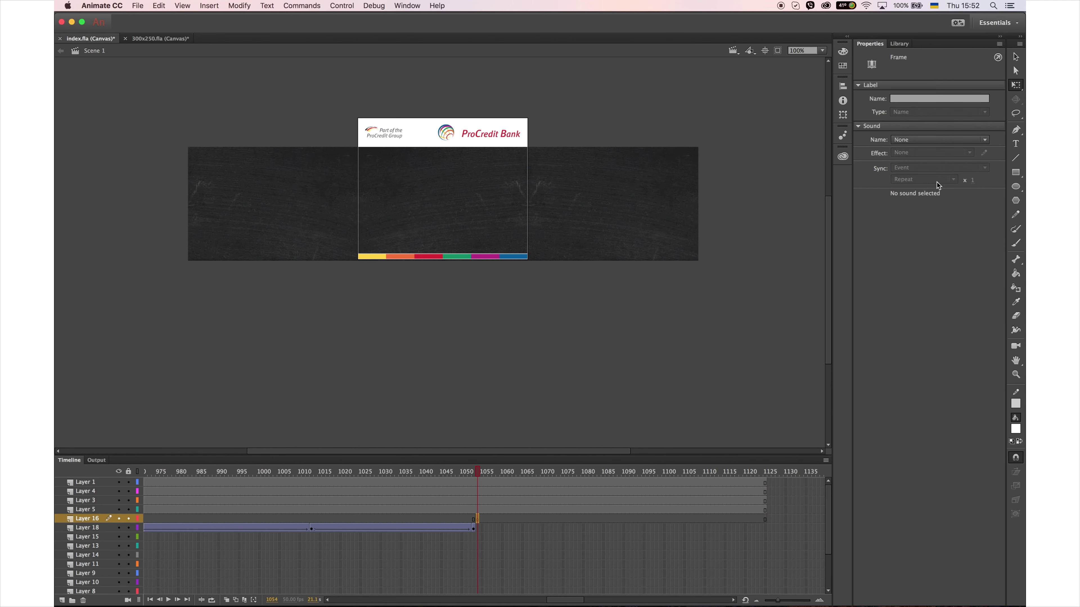
click(1016, 144)
mouse_move(458, 328)
mouse_down()
mouse_move(510, 355)
mouse_move(665, 369)
mouse_up()
key(super+v)
key(super+b)
key(super+b)
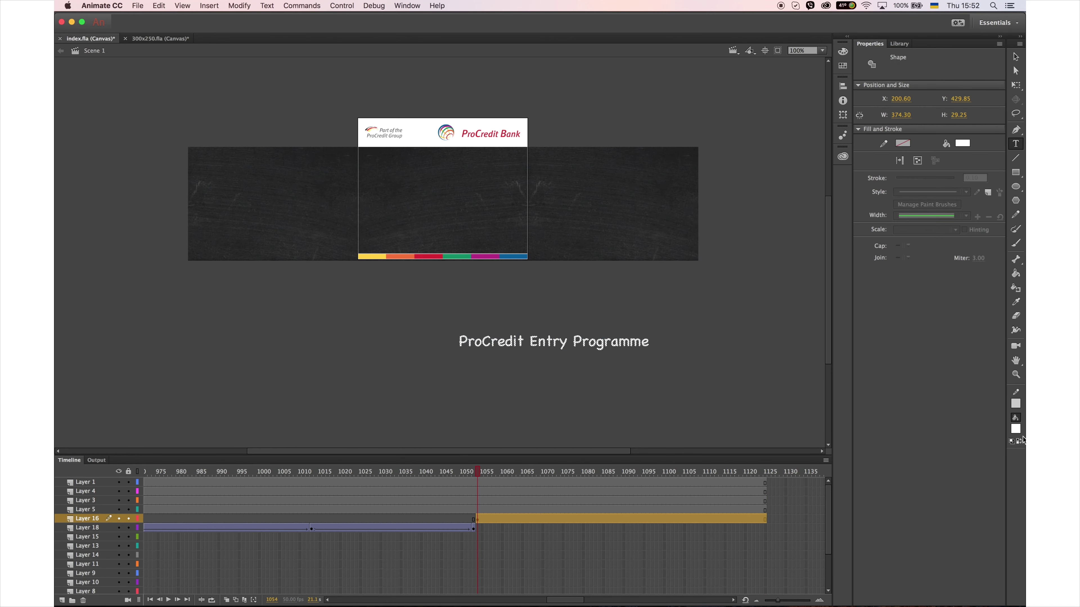
Fill the heading shapes with red and scale the heading down to about 332 px wide
click(1015, 429)
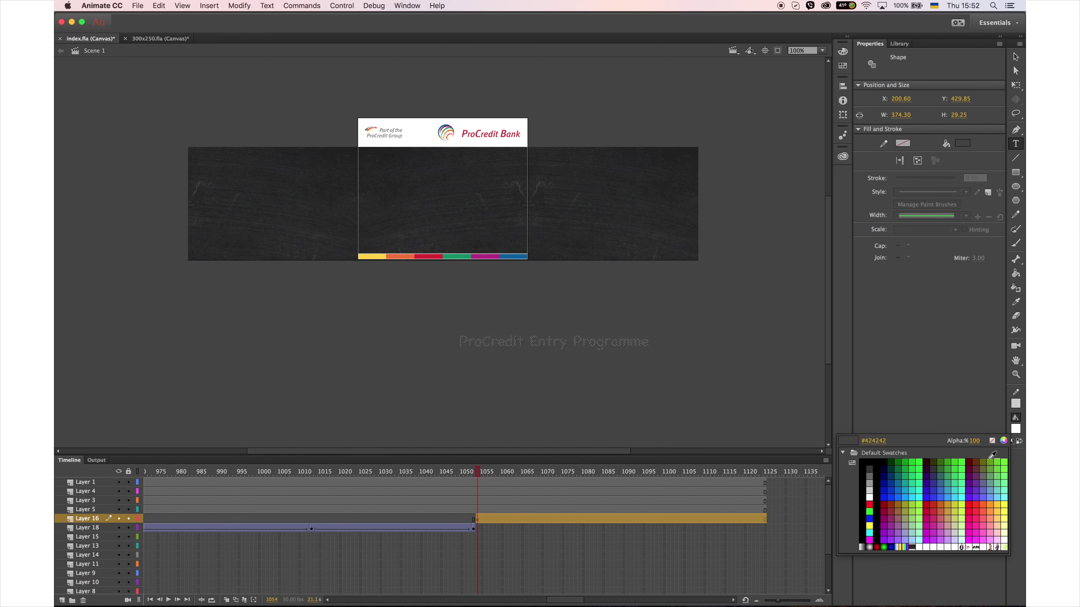
click(977, 504)
key(q)
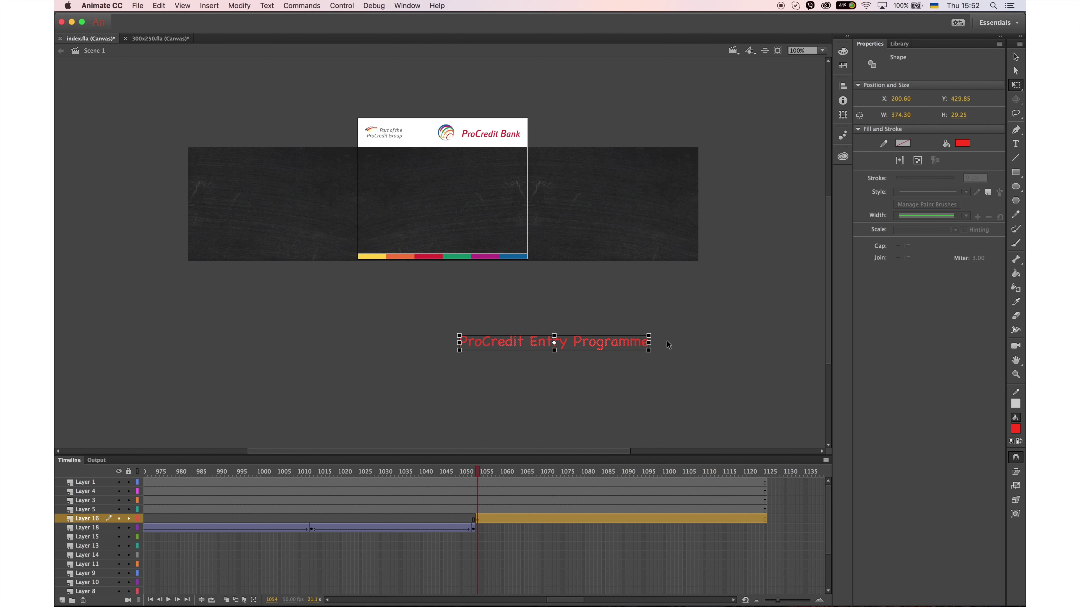
drag(651, 335, 631, 336)
Move the red heading onto the stage's chalkboard and scale it down to about 308 px wide
key(v)
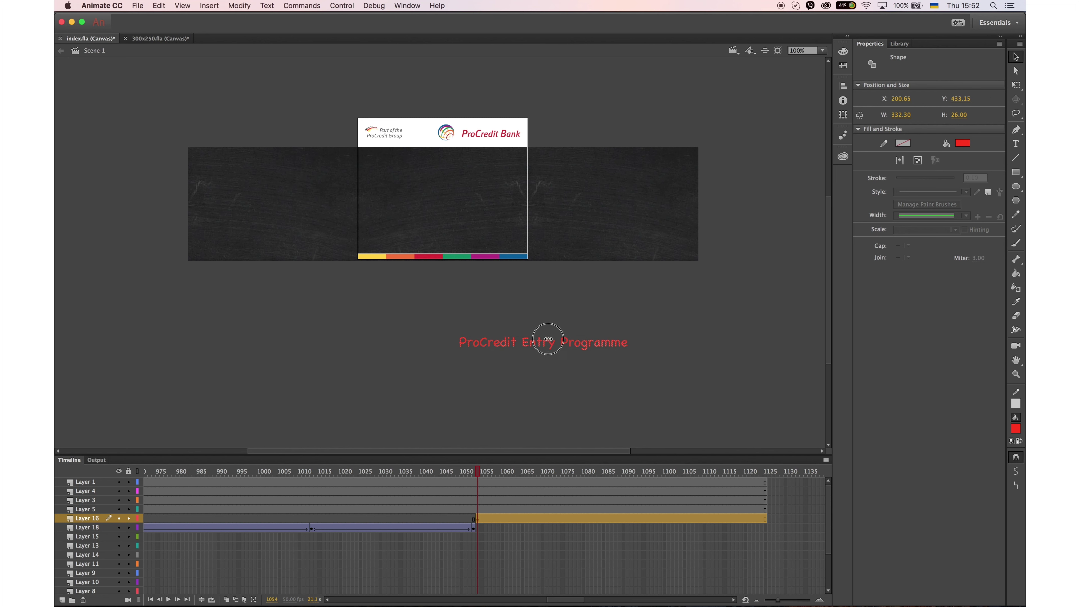
drag(548, 339, 446, 175)
key(q)
drag(536, 166, 520, 164)
click(1016, 57)
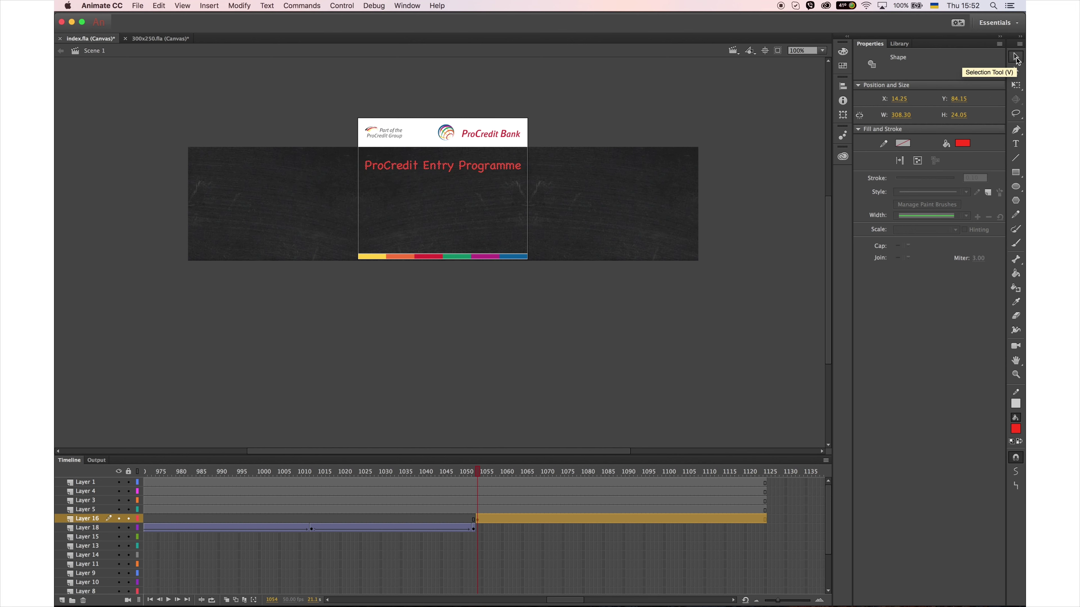
Nudge the red heading up to just below the white logo header, at about Y 70, and deselect it
key(Up)
key(Up)
key(Up)
key(Up)
key(Up)
key(Up)
key(Up)
key(Up)
key(Up)
key(Up)
key(Up)
key(Up)
key(Up)
key(Up)
key(Up)
key(Up)
key(Up)
key(Up)
key(Up)
key(Up)
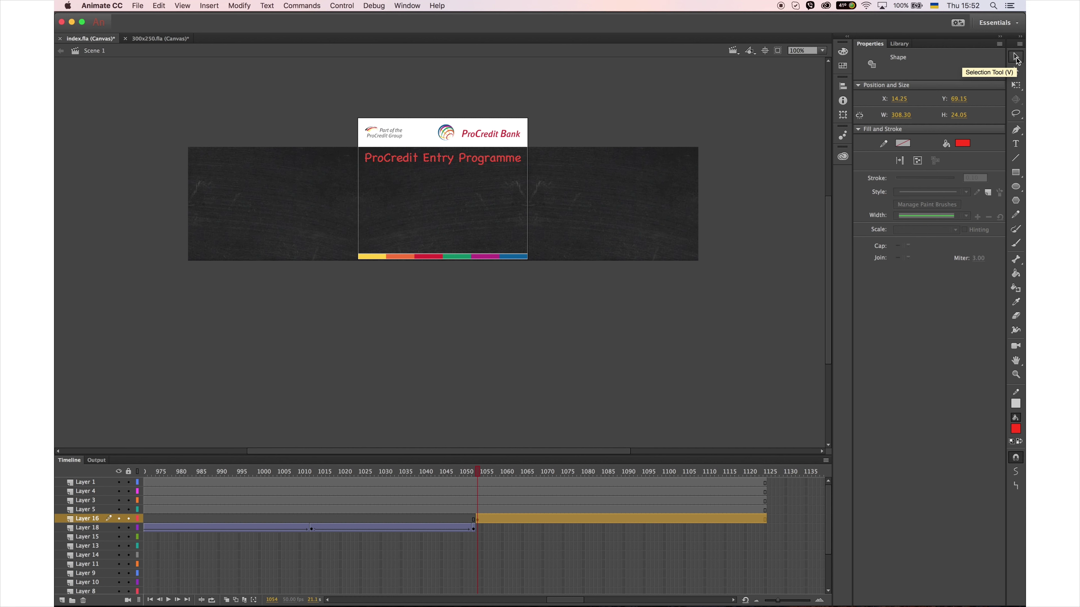
click(654, 114)
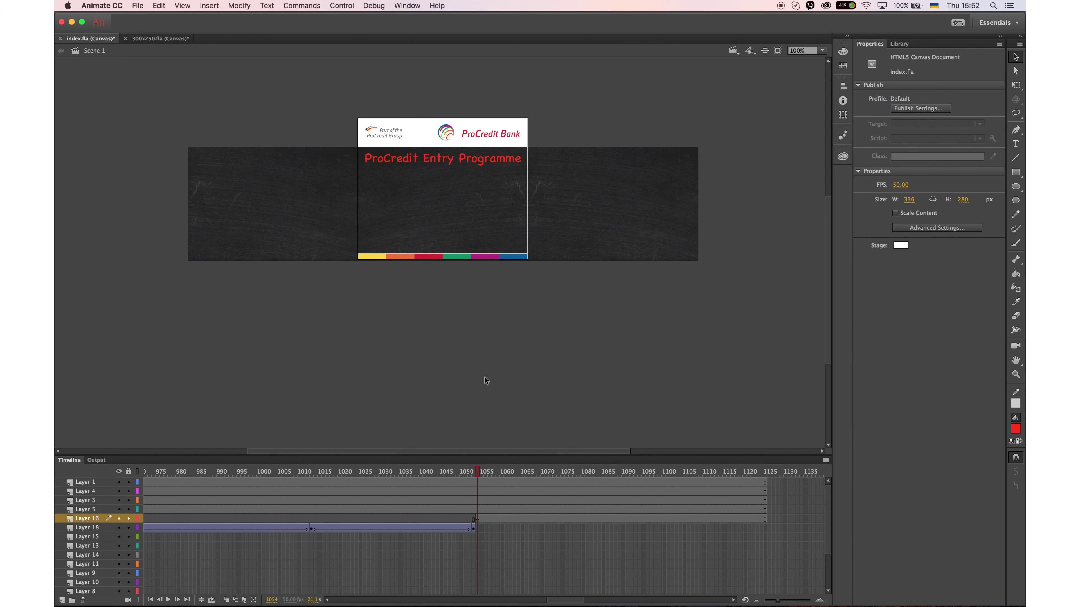
In Photoshop's 09.psb, copy the first checklist line "Заповнити резюме та пройдти співбесіду" and return to Animate
key(super+Tab)
drag(334, 254, 564, 303)
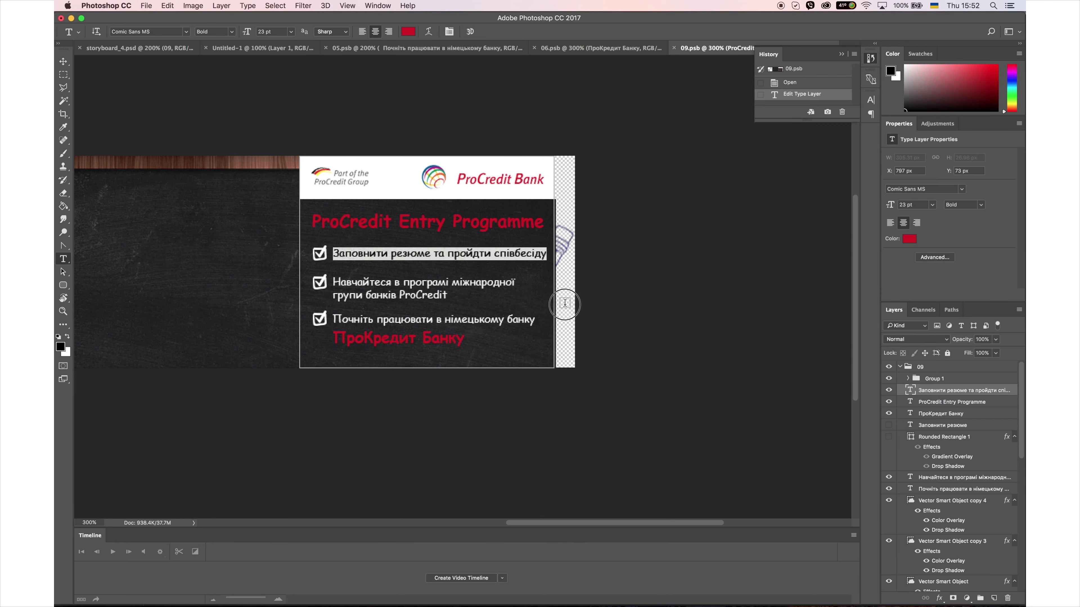
key(super+Tab)
Convert the heading at frame 1054 on Layer 16 to a graphic symbol, open it for editing and activate the Text tool
click(477, 520)
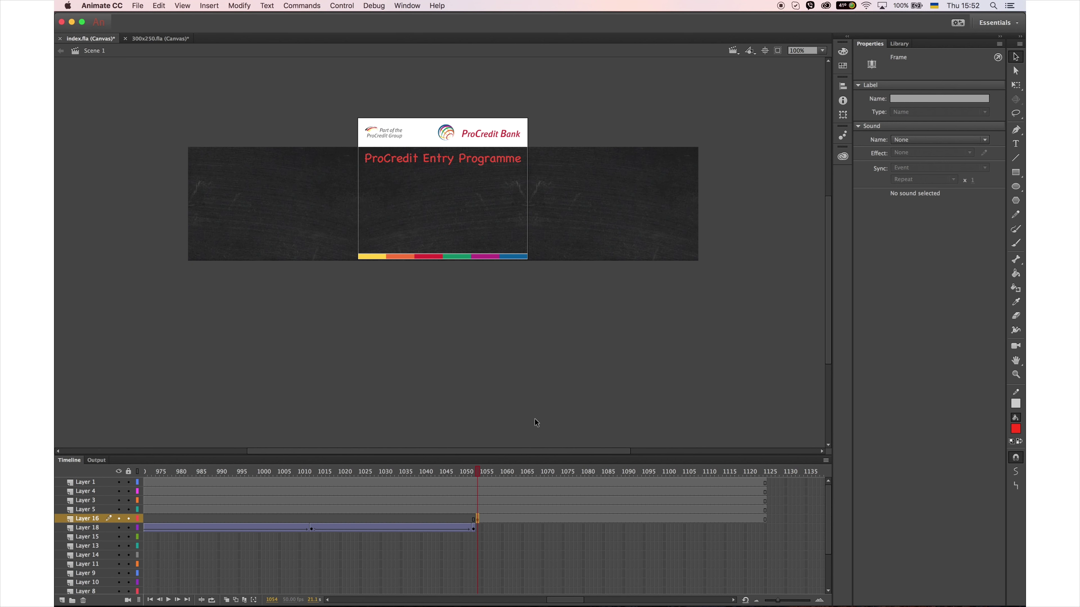
key(F8)
key(Return)
double_click(438, 160)
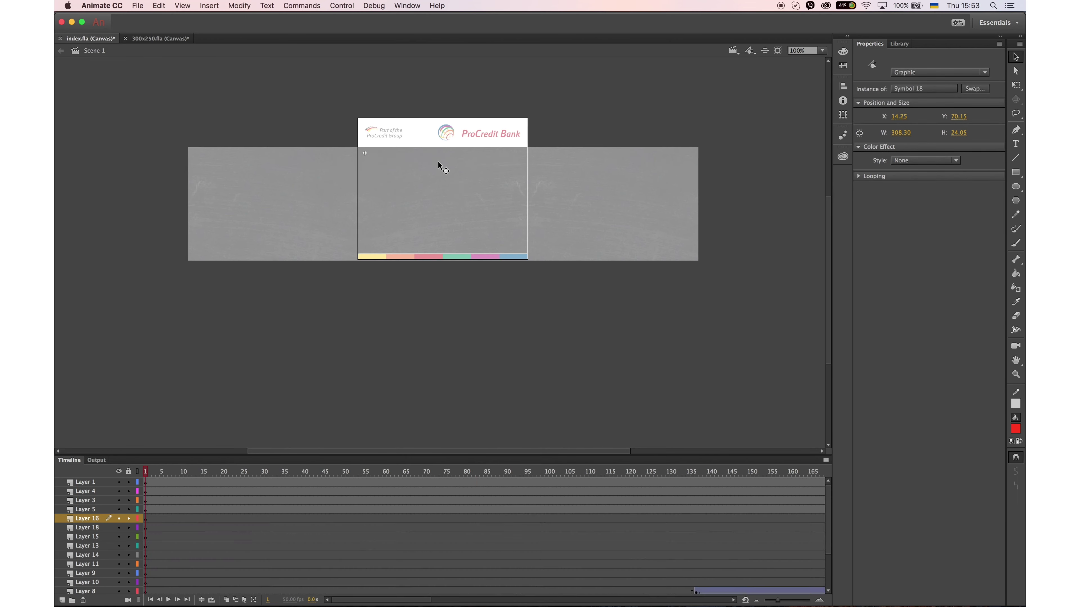
key(t)
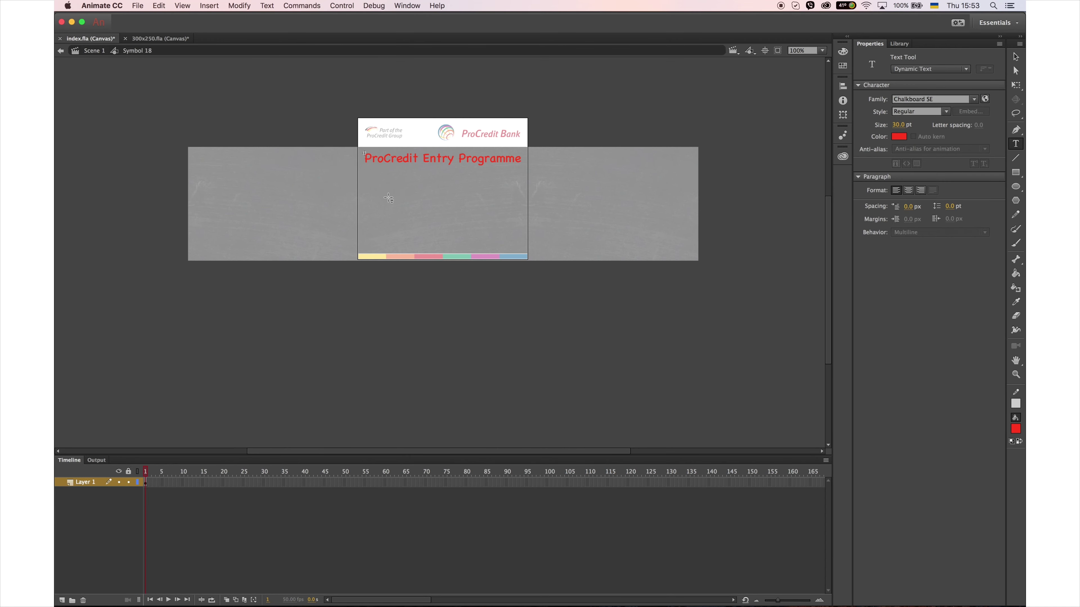
Add the red Chalkboard SE text "Заповнити резюме та пройти співбесіду" below the heading and set its size to 16 pt
text(заповнити резюме та пройти співбесіду)
drag(440, 266, 709, 266)
key(super+a)
drag(901, 169, 896, 172)
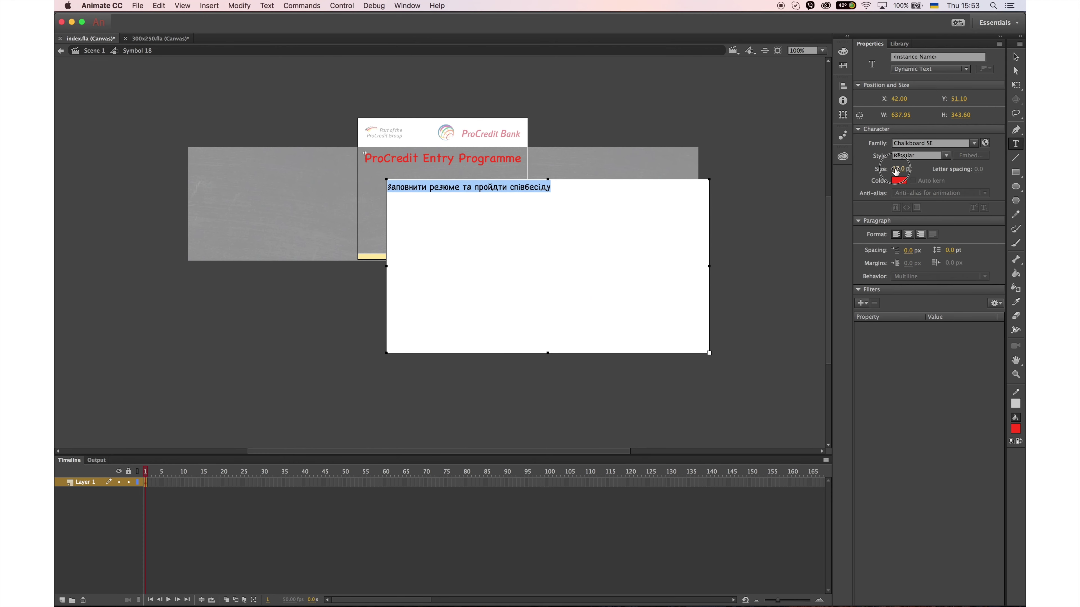
click(901, 169)
text(16)
key(Return)
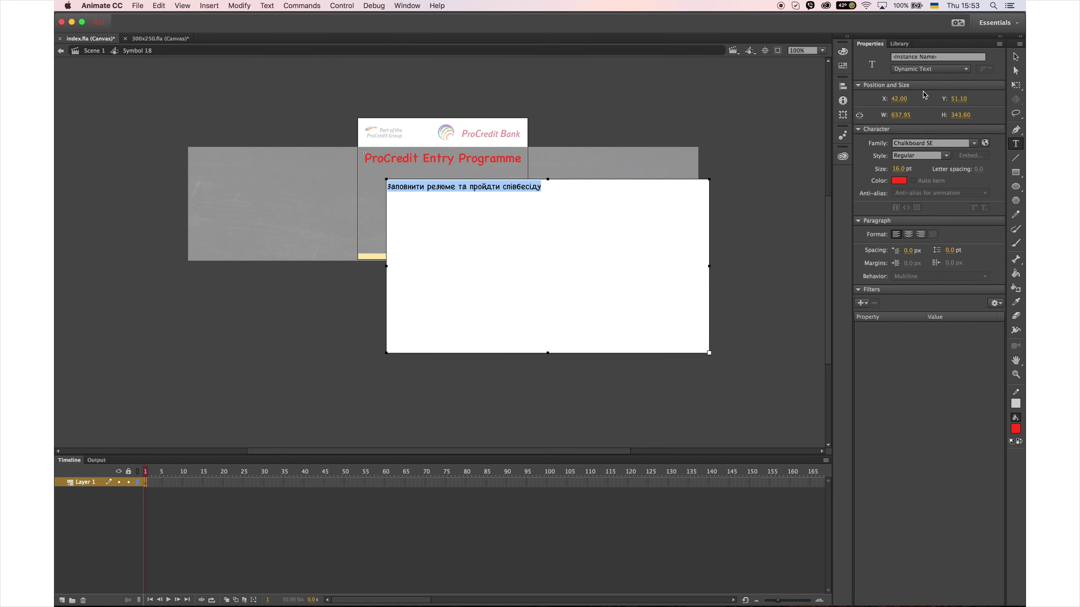
Copy "Навчайтеся в програмі міжнародної групи банків ProCredit" from Photoshop's 09.psb into the Animate checklist text, after a blank line
key(super+Tab)
drag(336, 282, 450, 303)
key(super+c)
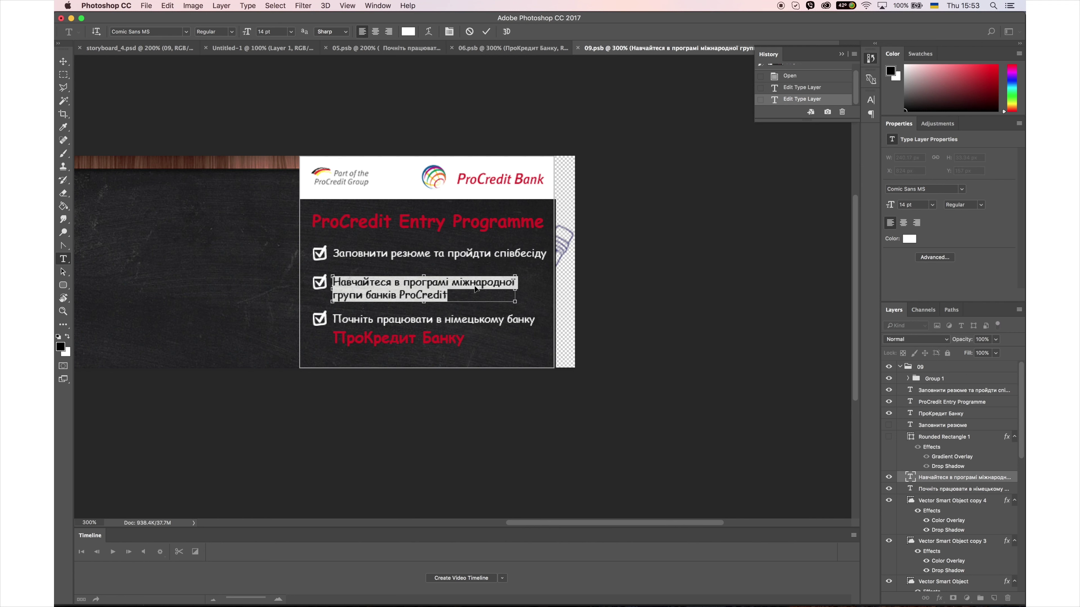
key(super+Tab)
click(548, 184)
key(Return)
key(Return)
key(super+v)
Copy the third line "Почніть працювати в німецькому банку" from Photoshop into the Animate checklist text, after a blank line
key(super+Tab)
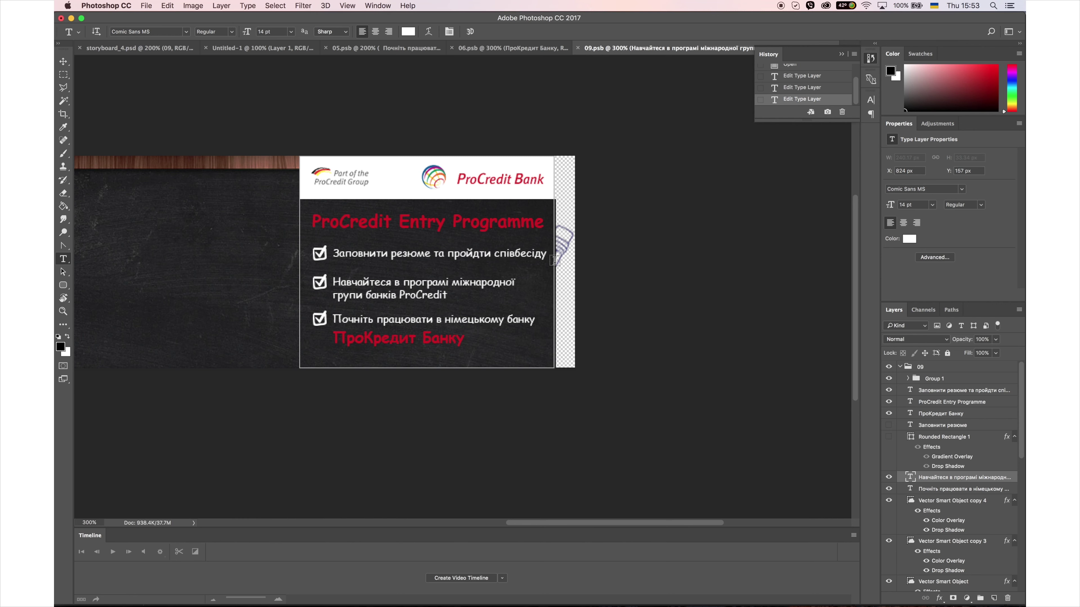
drag(334, 319, 535, 320)
key(super+c)
key(super+Tab)
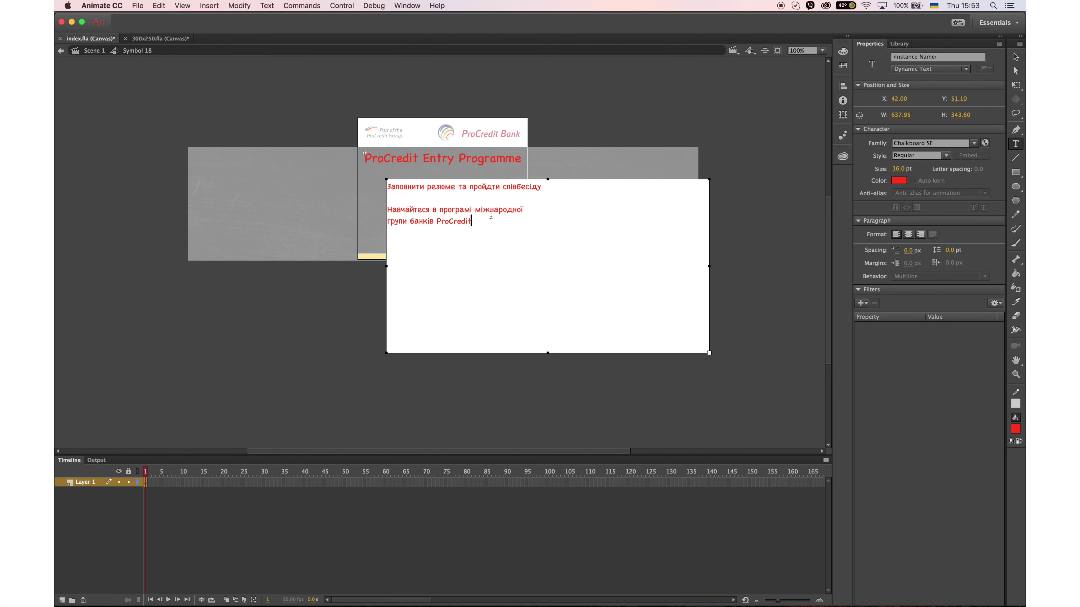
key(Return)
key(Return)
key(super+v)
Colour the checklist text white and move it up closer to the heading, to about X 11, Y 39
click(1015, 57)
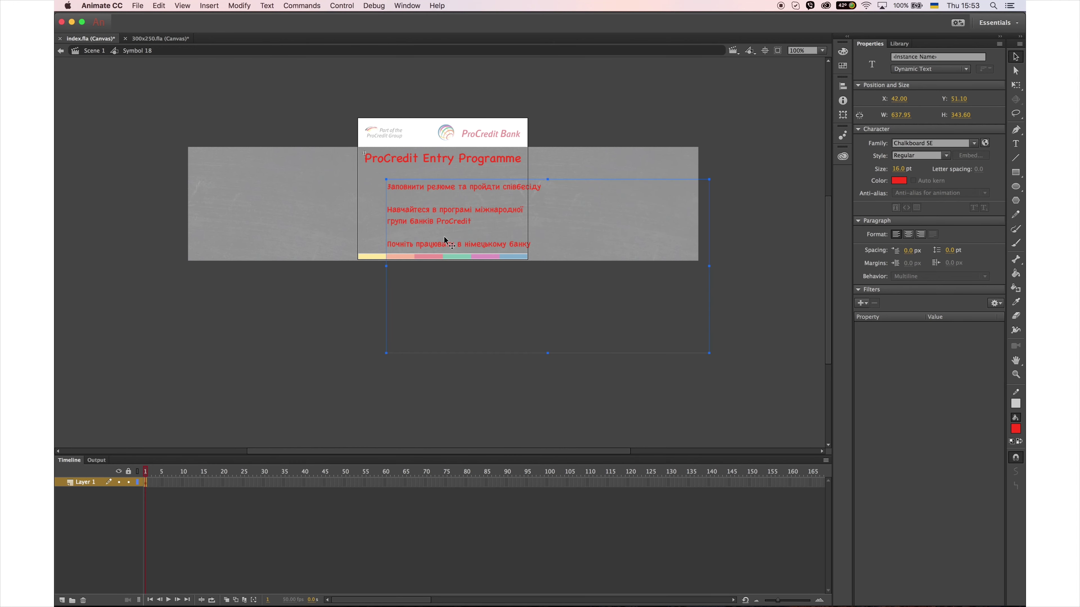
click(1016, 428)
click(863, 521)
drag(454, 211, 448, 204)
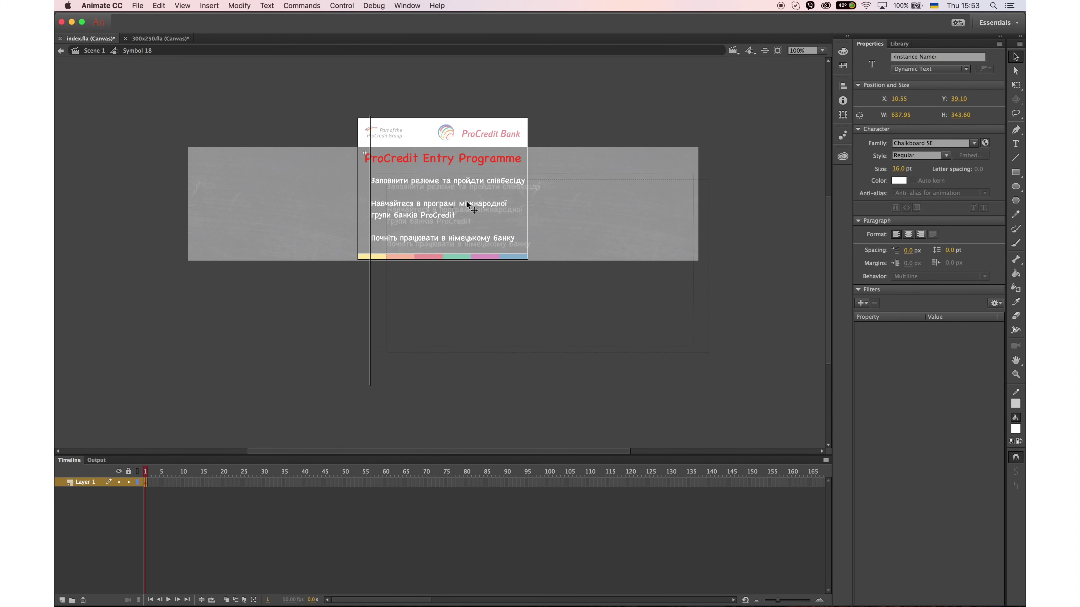
Set the checklist text size to 15 pt and nudge the text block to about X 23, Y 37
click(901, 168)
text(15)
key(Return)
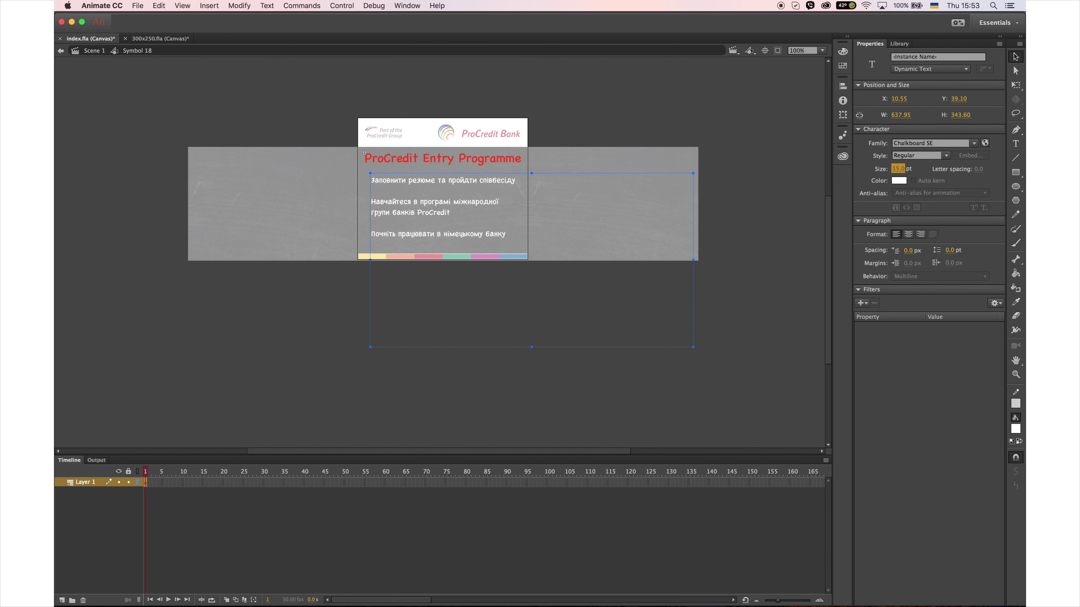
click(482, 182)
key(Right)
key(Right)
key(Right)
key(Right)
key(Right)
key(Right)
key(Right)
key(Right)
key(Right)
key(Right)
key(Right)
key(Right)
key(Up)
key(Up)
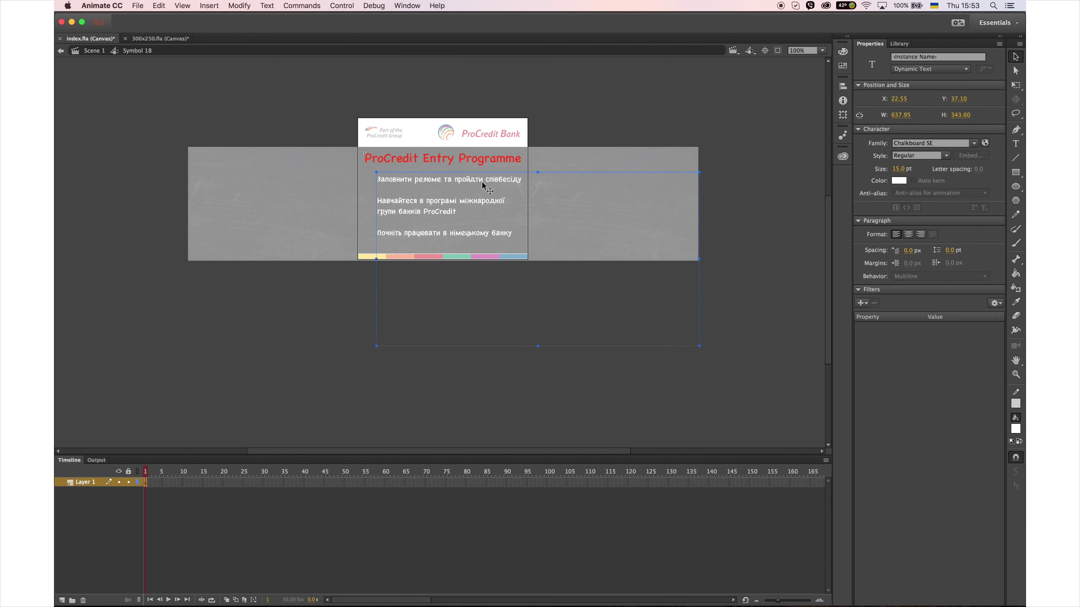
Break the checklist text apart into shapes and move the second item up 10 px and the third up 20 px
key(super+b)
key(super+b)
drag(322, 280, 527, 188)
key(shift+Up)
drag(344, 289, 550, 218)
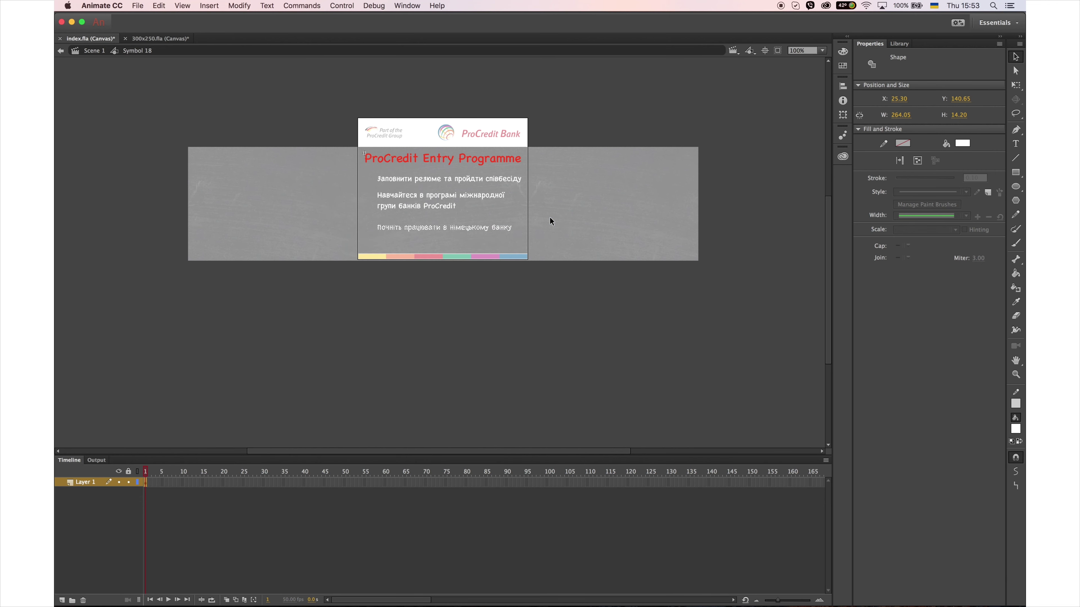
key(shift+Up)
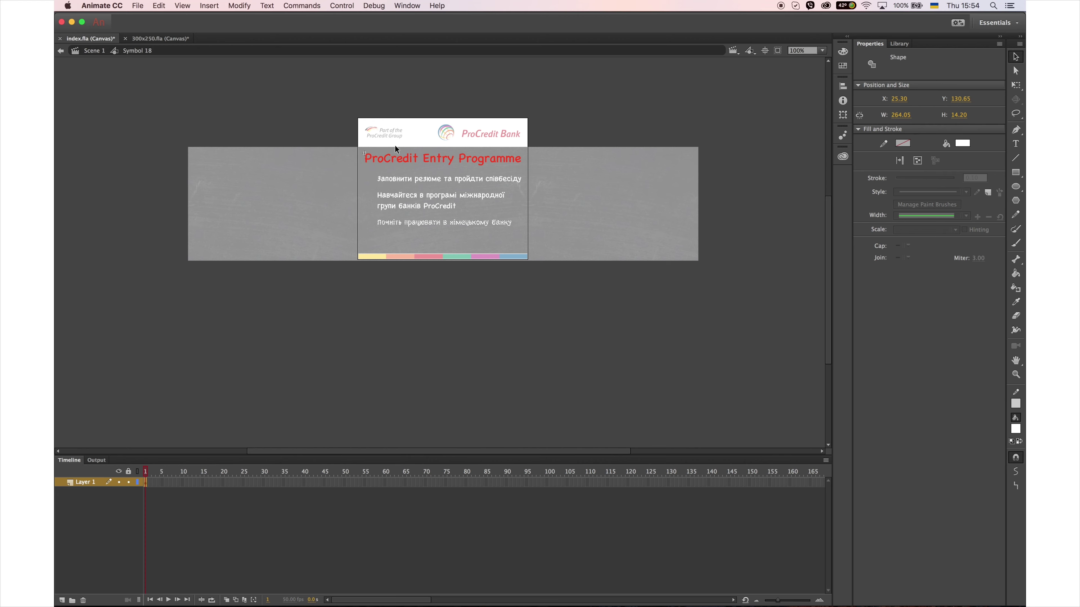
Bring "ПроКредит Банку" from Photoshop into Animate as text below the stage in the heading's red and break it apart into shapes
double_click(406, 303)
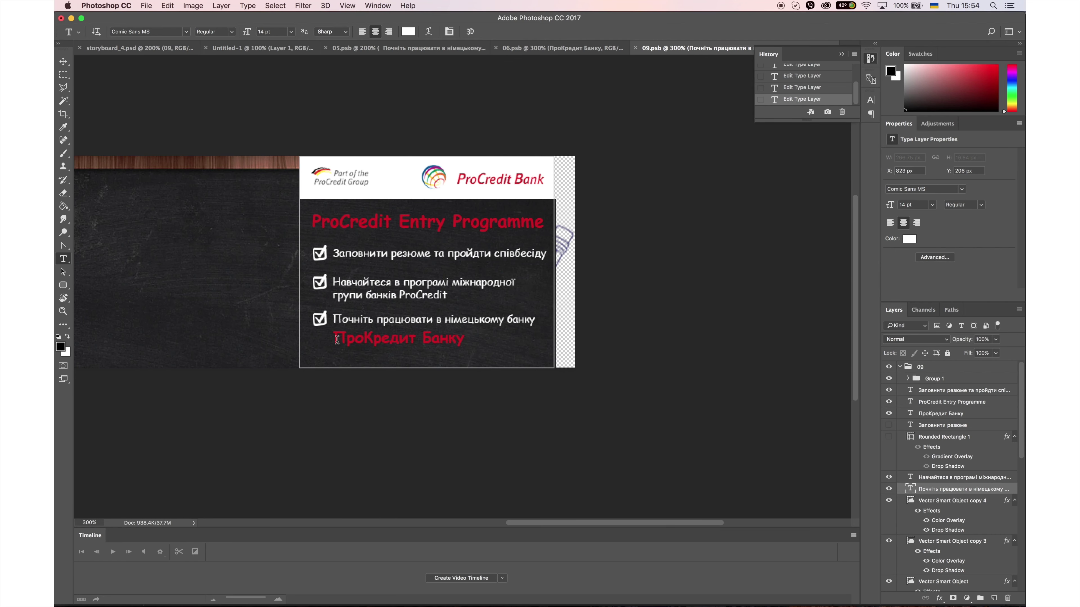
drag(335, 340, 490, 351)
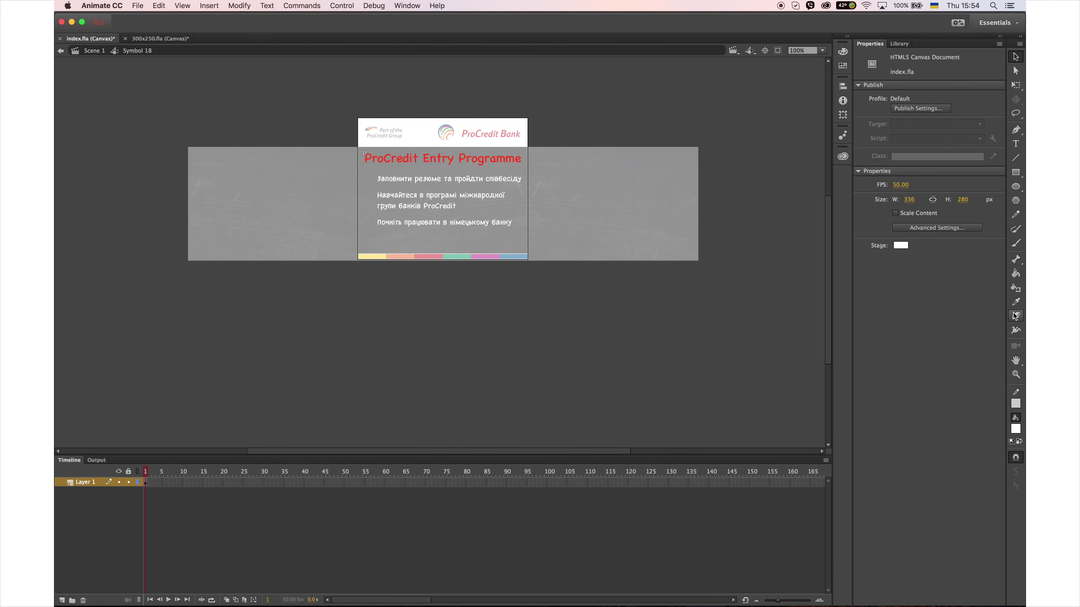
click(462, 162)
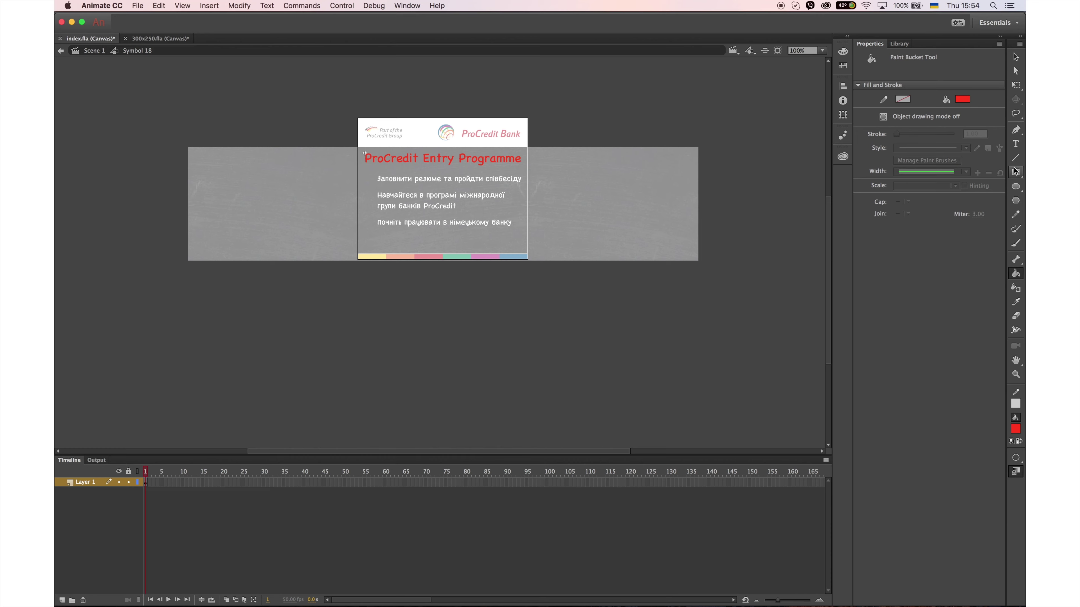
mouse_move(349, 273)
mouse_down()
mouse_move(402, 286)
mouse_move(462, 281)
mouse_move(432, 275)
mouse_up()
key(super+b)
key(super+b)
key(q)
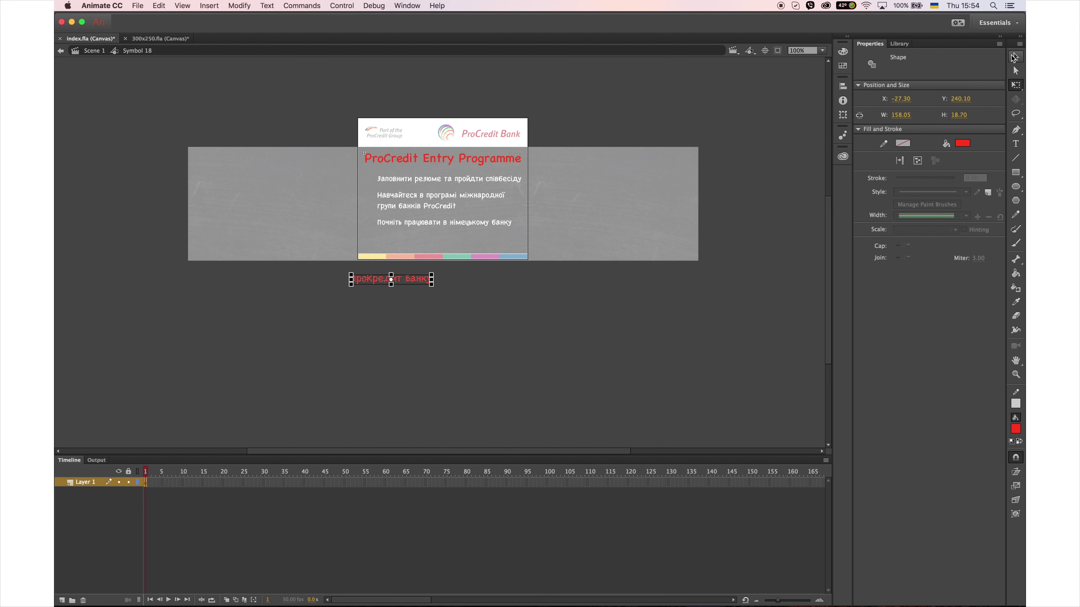
Move the red "ПроКредит Банку" under the third checklist line, at about X 24, Y 160, checking it against the Photoshop layout
click(1014, 57)
key(shift+Up)
key(shift+Up)
key(shift+Up)
key(shift+Up)
key(shift+Up)
key(shift+Up)
key(shift+Up)
key(shift+Up)
key(shift+Up)
key(shift+Right)
key(shift+Right)
key(shift+Right)
key(shift+Right)
key(shift+Right)
key(Right)
key(Right)
key(Right)
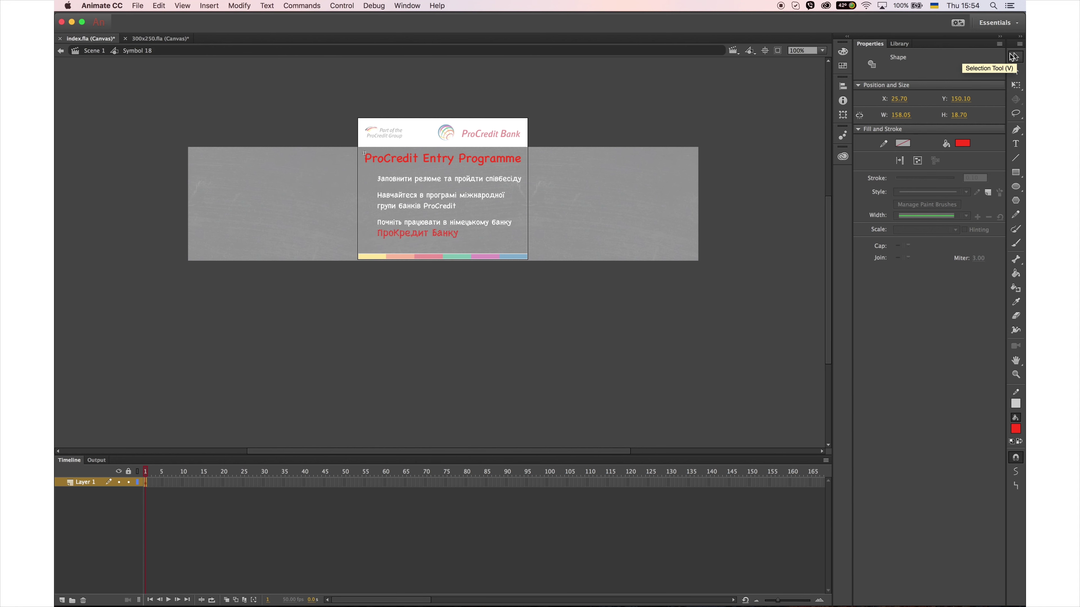
key(super+Tab)
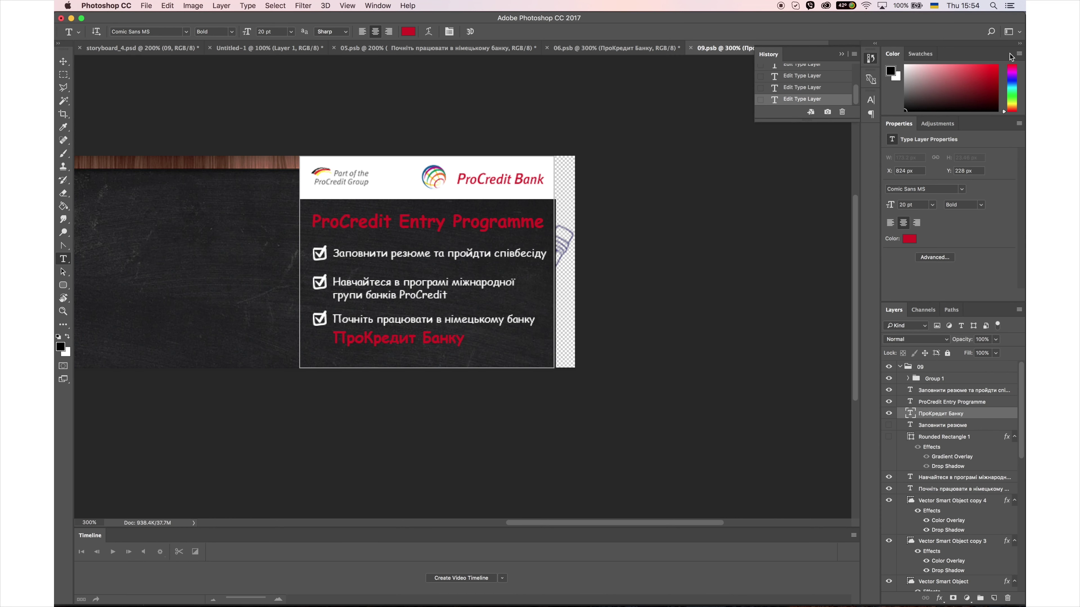
key(super+Tab)
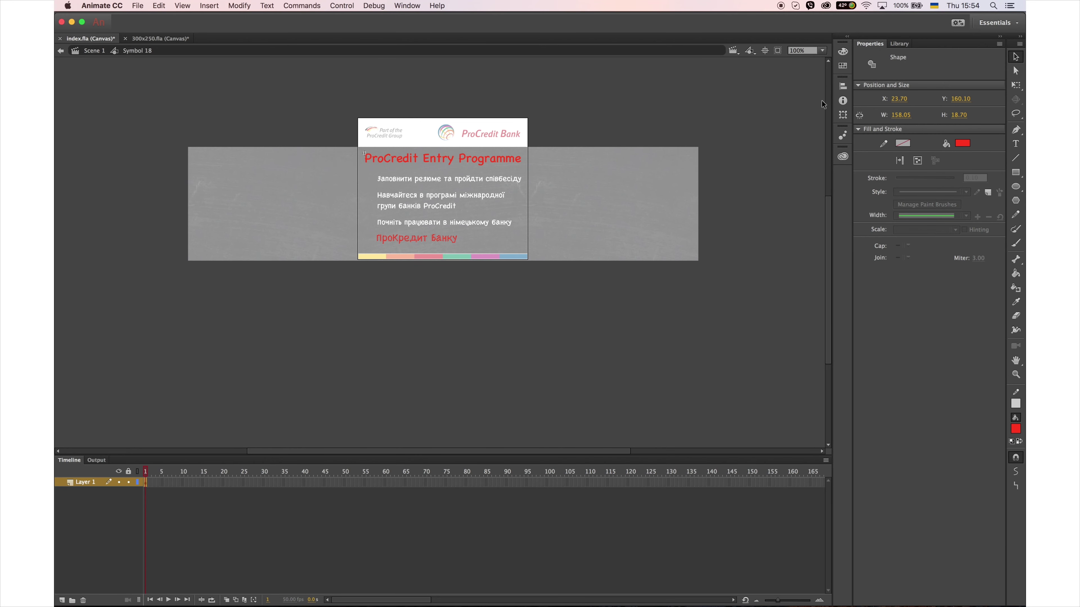
Enlarge the red "ПроКредит Банку" to about 187 px wide and nudge it to about X 25, Y 153
drag(901, 115, 916, 113)
key(q)
key(Up)
key(Up)
key(Up)
key(Up)
key(Up)
key(Up)
key(Up)
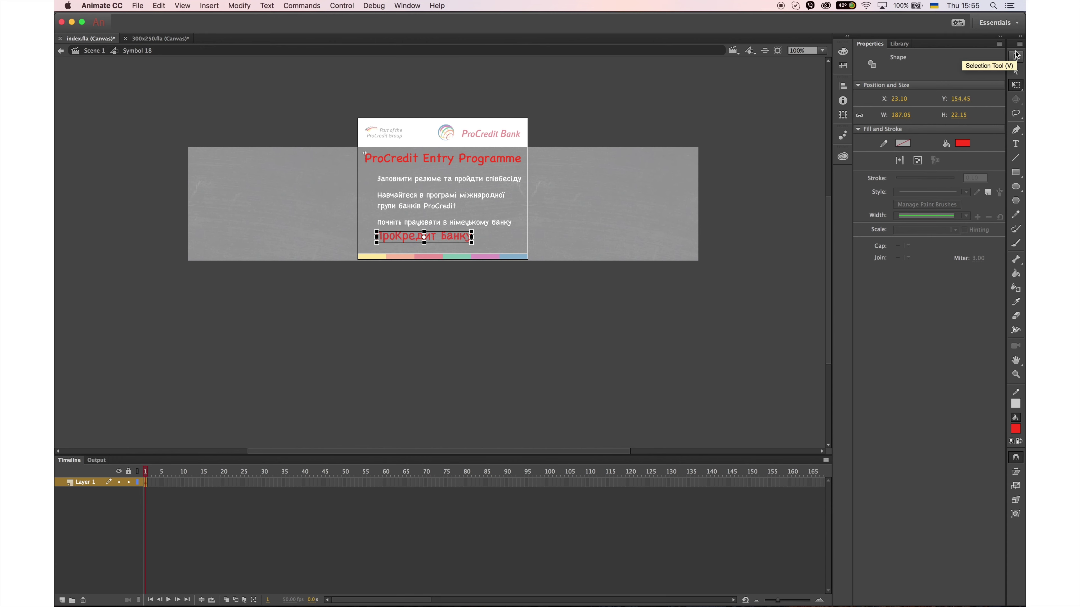
click(1016, 56)
click(558, 341)
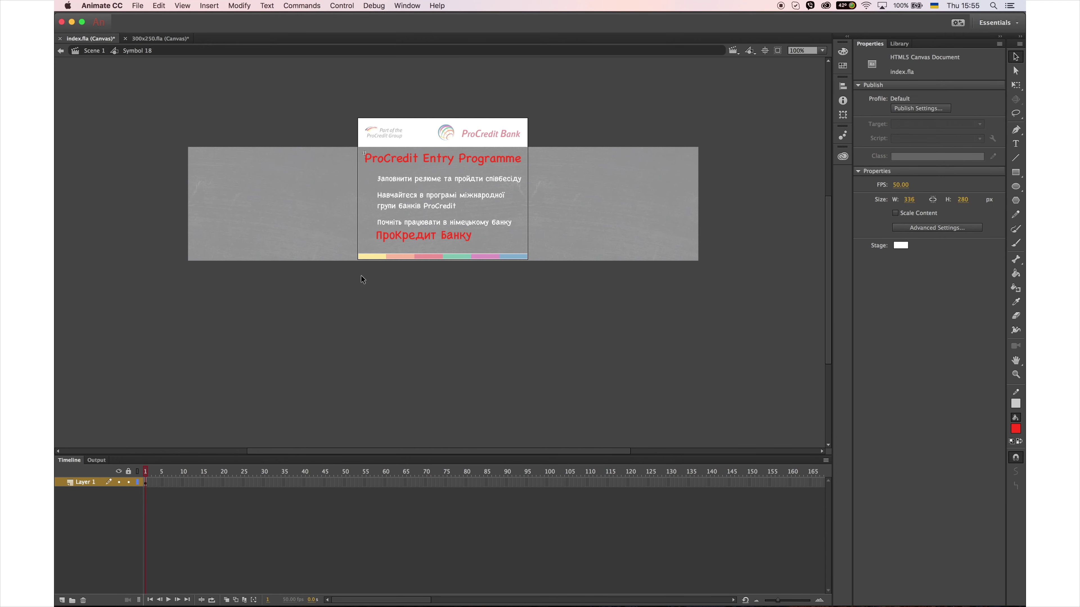
drag(344, 278, 501, 232)
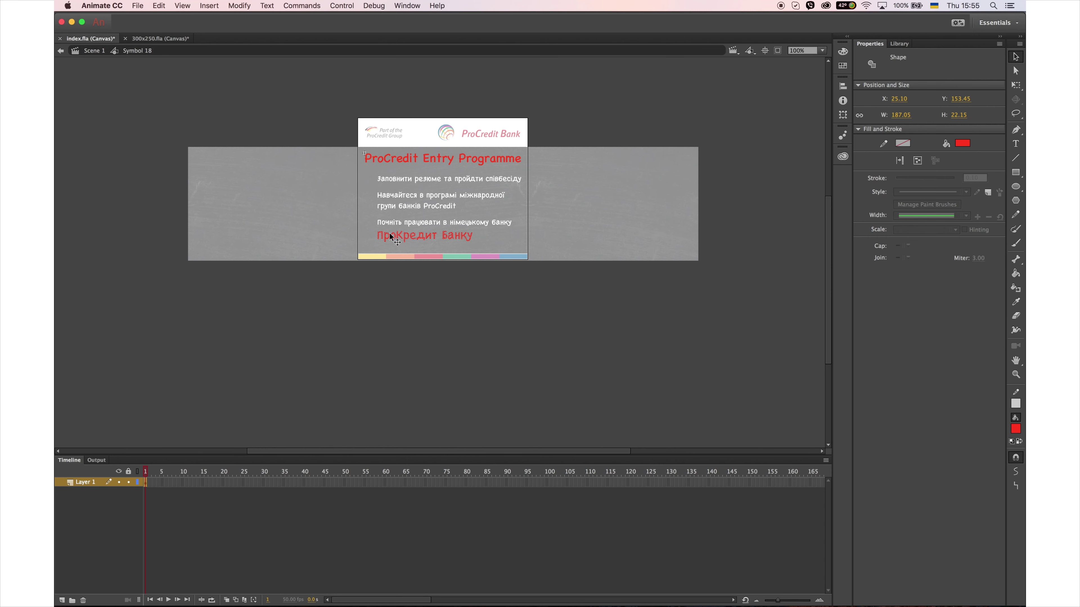
Convert the heading, each checklist item and the red "ПроКредит Банку" into separate graphic symbols
drag(340, 125, 567, 172)
click(554, 173)
drag(372, 173, 539, 183)
drag(373, 187, 521, 224)
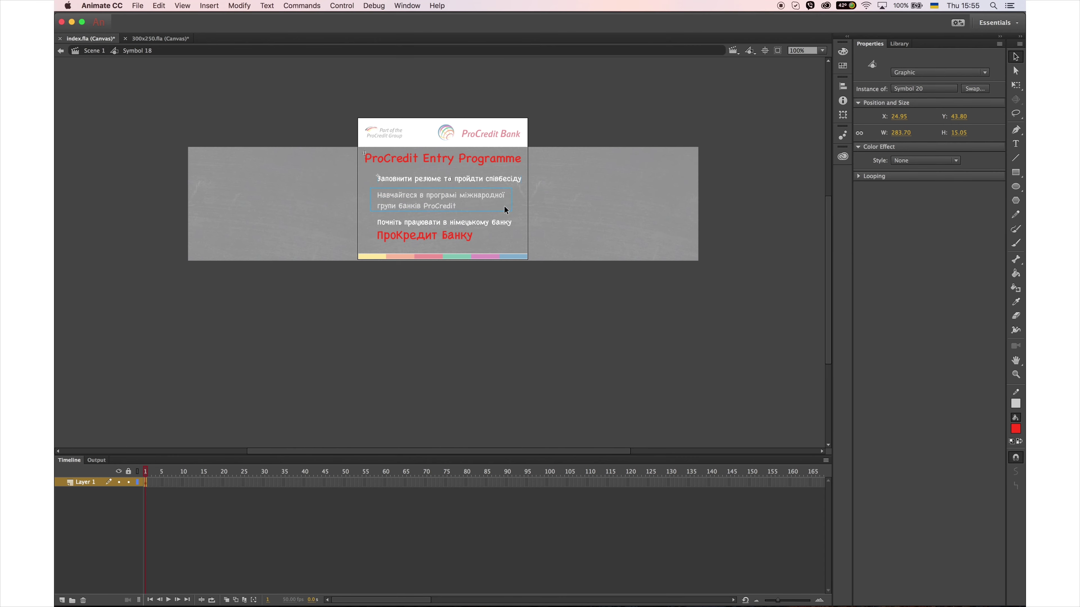
click(468, 235)
key(F8)
key(Return)
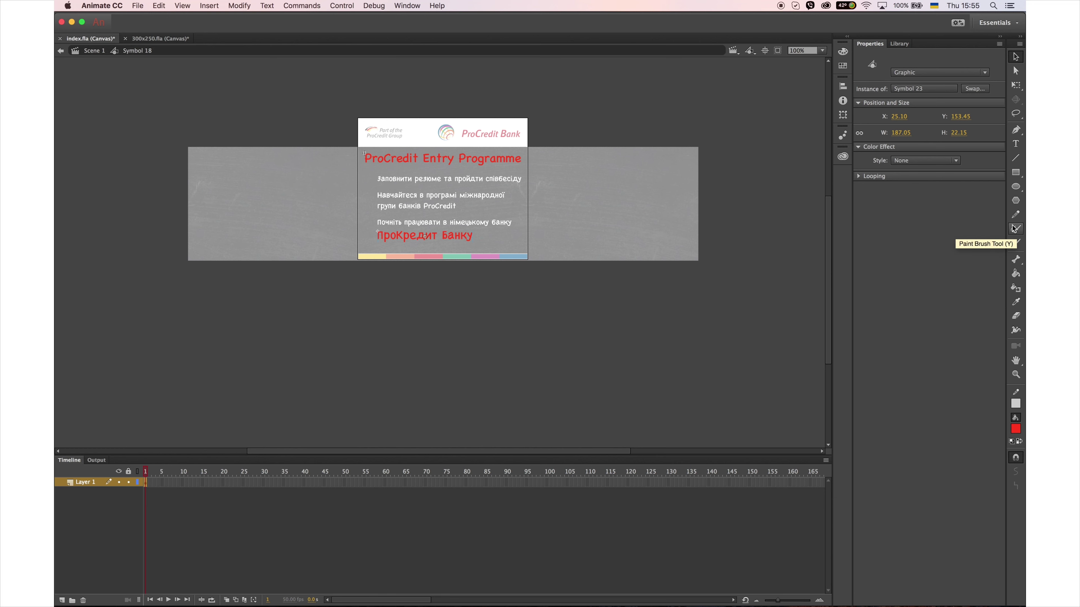
Open the checkbox vector smart object from Photoshop's 09.psb in Illustrator, copy its compound path and return to Animate
key(super+Tab)
key(v)
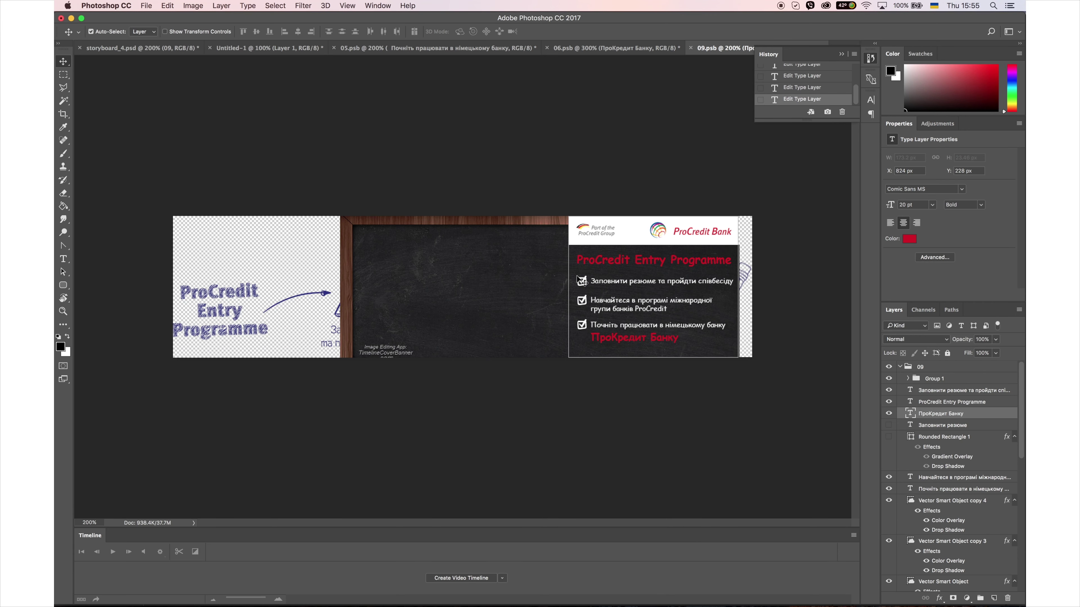
click(942, 582)
double_click(912, 557)
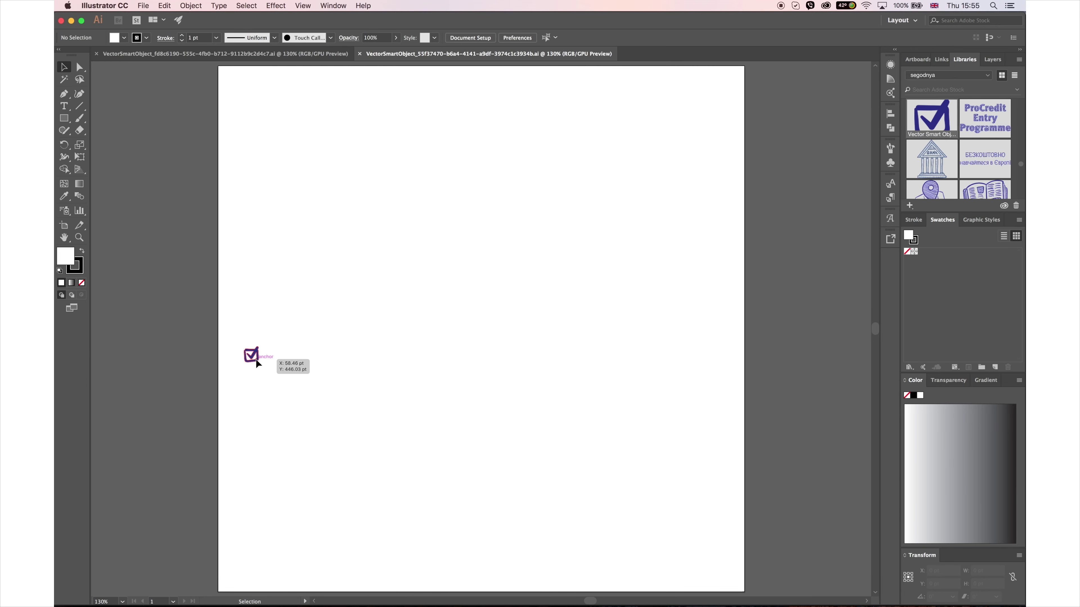
click(252, 355)
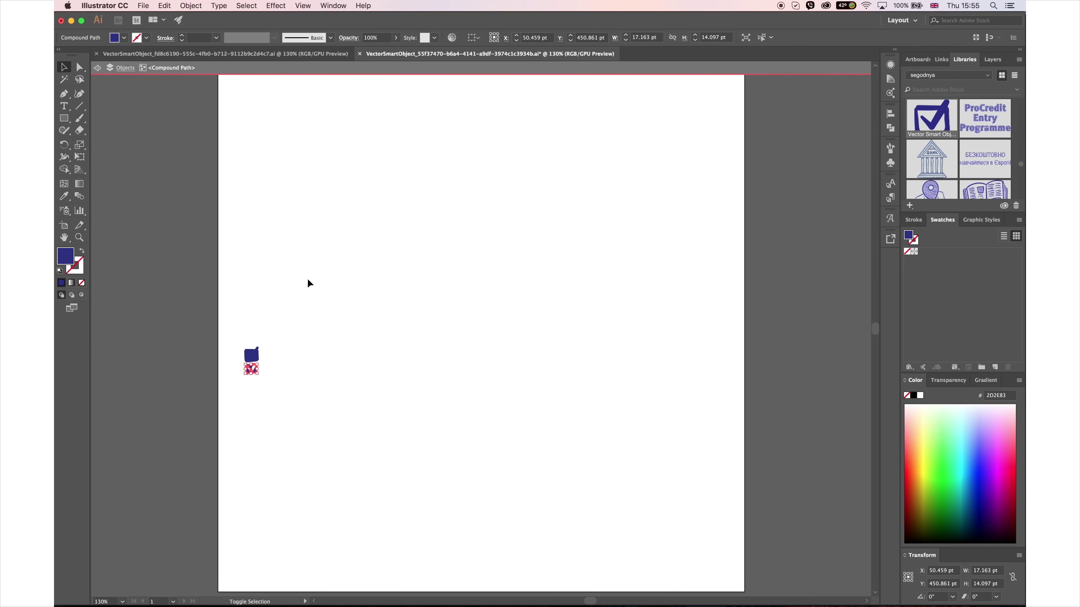
key(super+s)
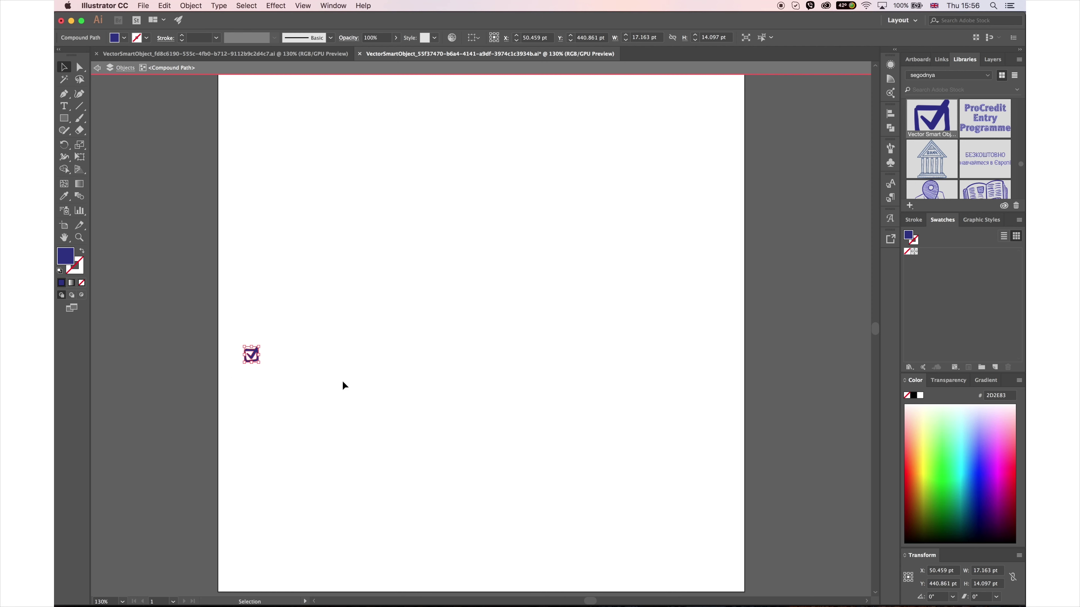
key(super+Tab)
key(super+Tab)
click(334, 315)
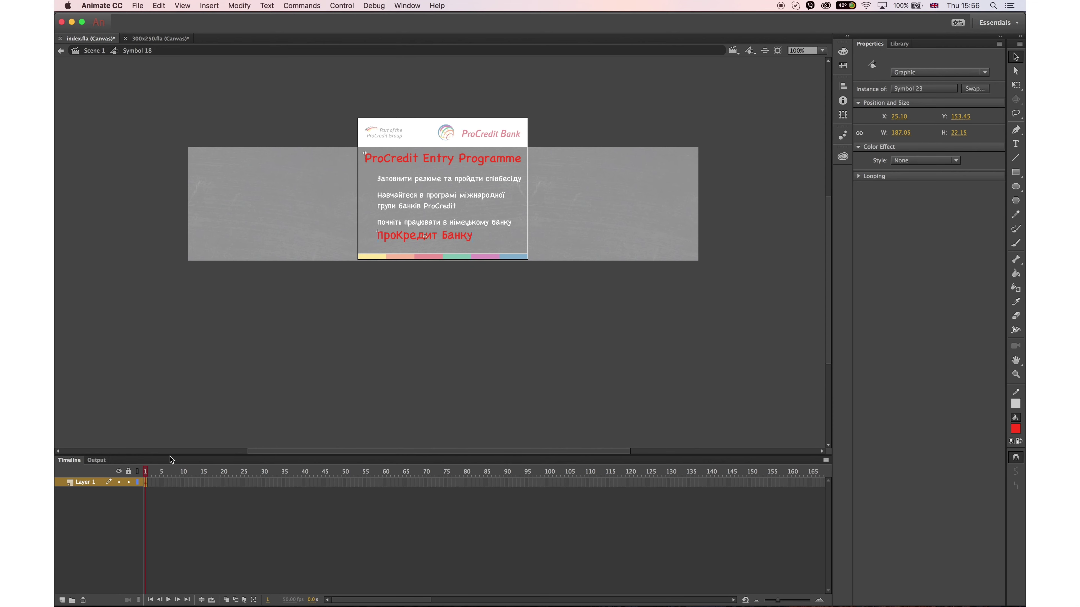
Add a new layer above Layer 1, paste the copied checkbox into it and zoom in on it at 400%
click(62, 600)
key(super+v)
click(574, 336)
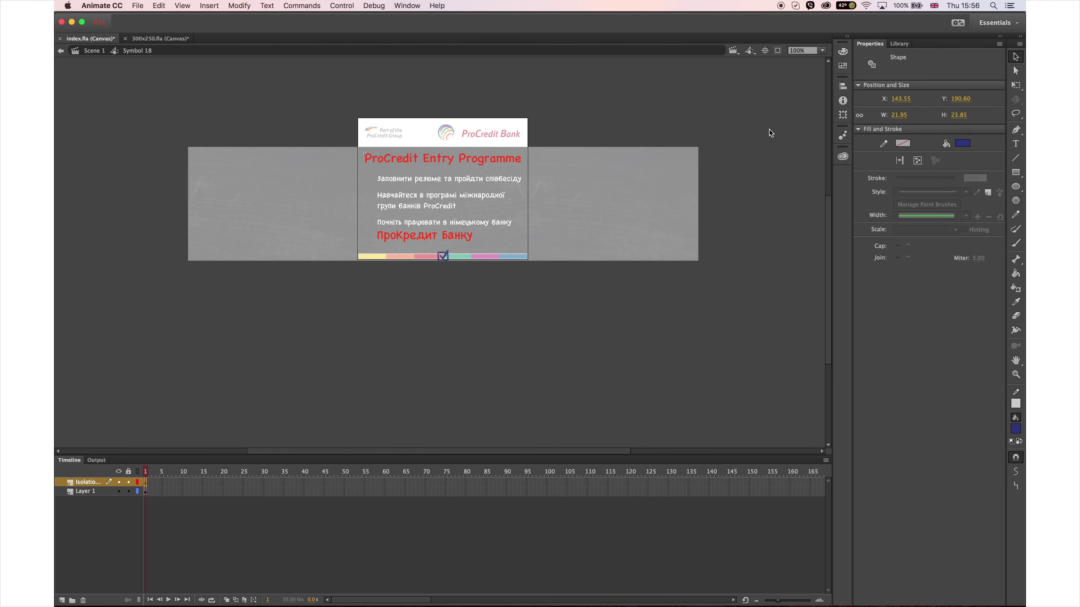
key(super+g)
click(442, 255)
key(super+4)
click(466, 251)
click(465, 253)
click(459, 255)
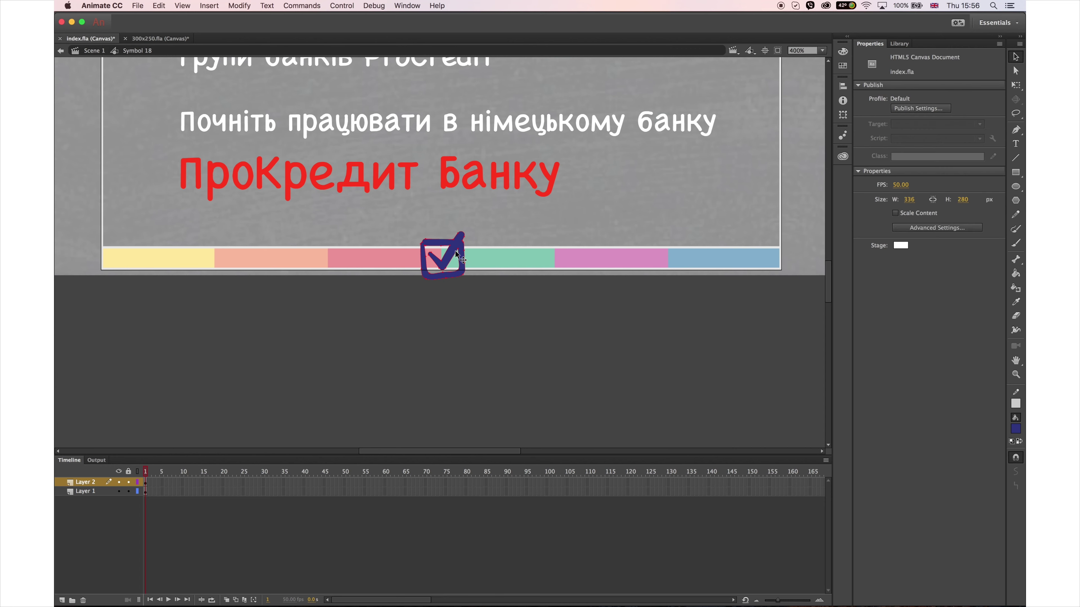
Replace the pasted checkbox with a fresh paste using the AI file importer preferences and move it just below the stage
click(456, 253)
key(Delete)
key(super+v)
key(Return)
key(super+v)
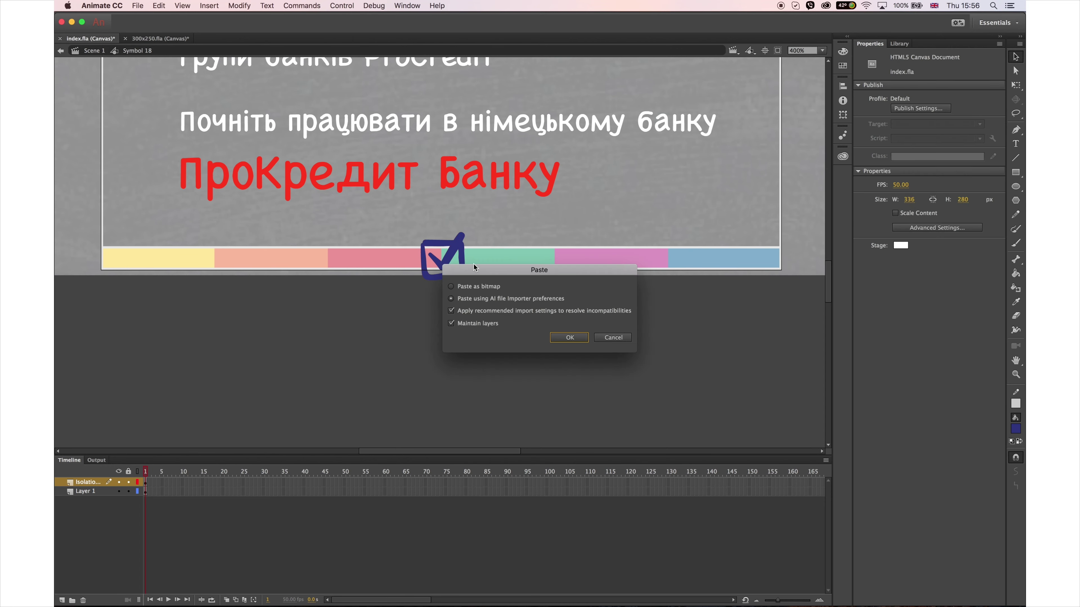
click(612, 337)
click(446, 257)
drag(446, 257, 442, 319)
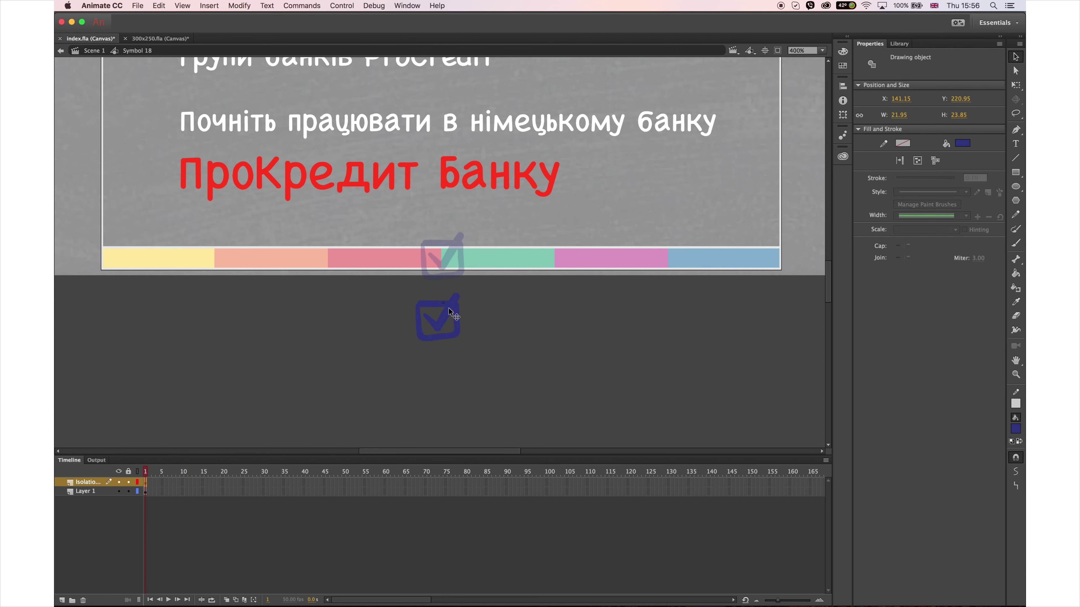
Break the checkbox apart and delete its tick, keeping only the empty box outline
click(486, 322)
click(447, 321)
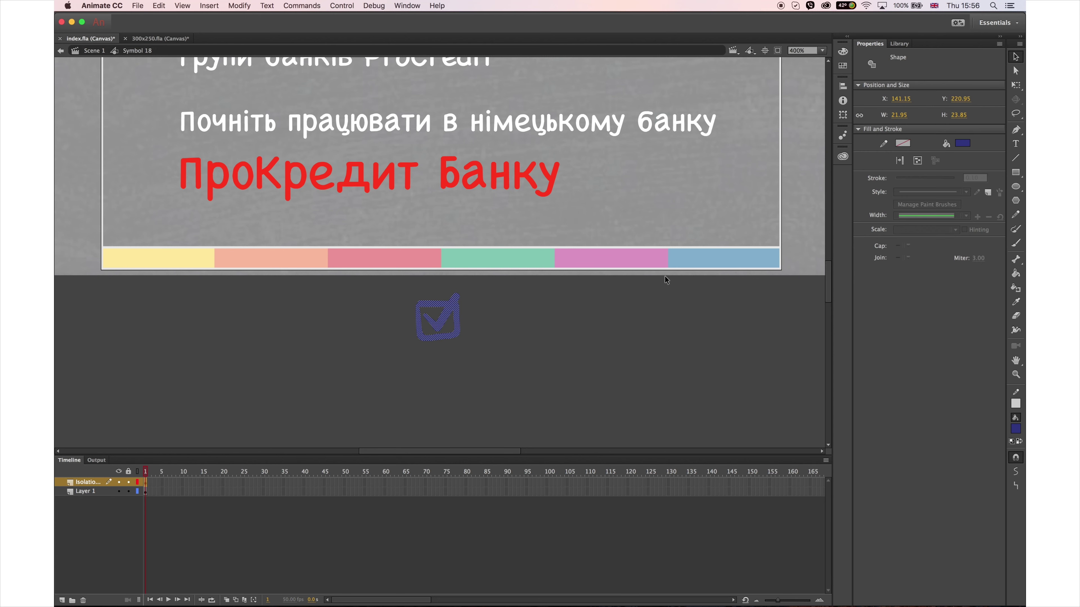
key(super+shift+a)
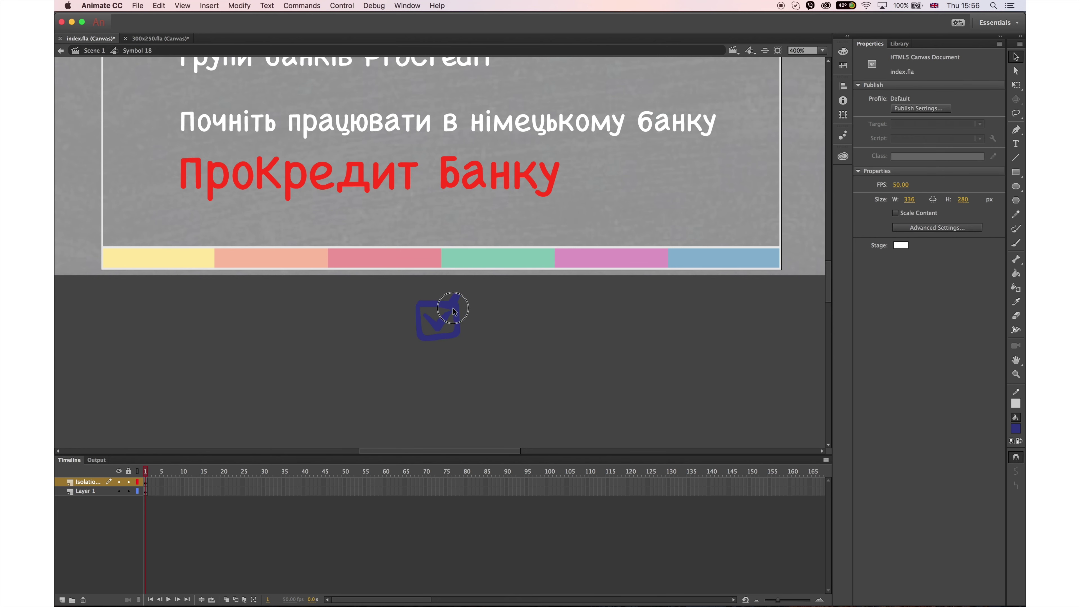
click(451, 318)
key(Delete)
click(454, 312)
click(458, 300)
click(457, 303)
Move the empty box in front of the first checklist line, to about X 0, Y 40
drag(460, 327, 180, 180)
key(super+minus)
drag(310, 225, 302, 111)
key(Down)
key(Right)
key(Right)
key(Right)
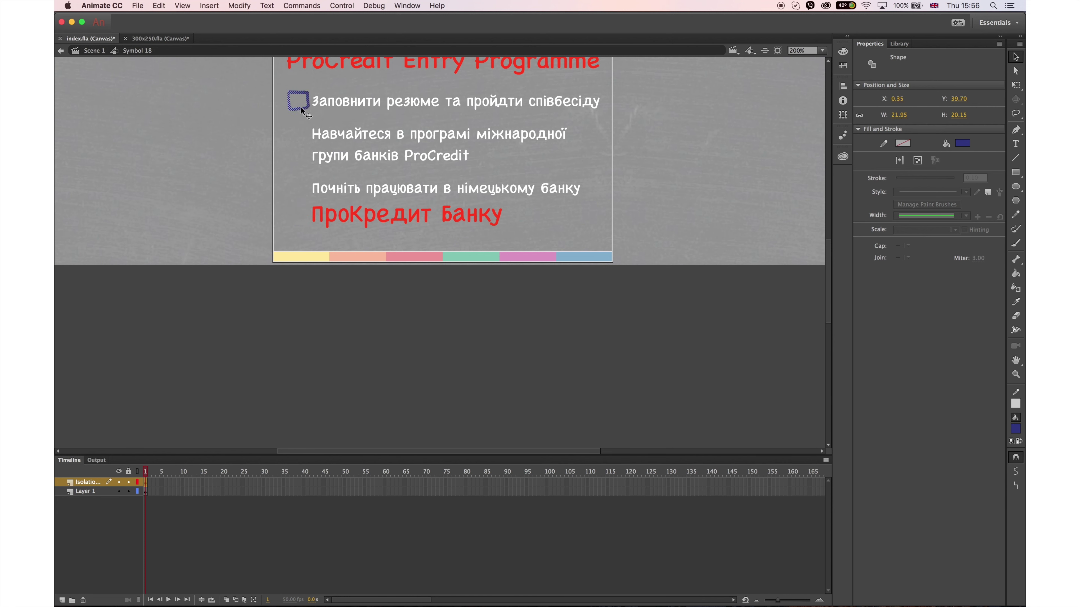
Scale the empty checkbox outline to about 19 × 17.45 and fill it with white
drag(899, 118, 891, 115)
click(1016, 429)
click(869, 492)
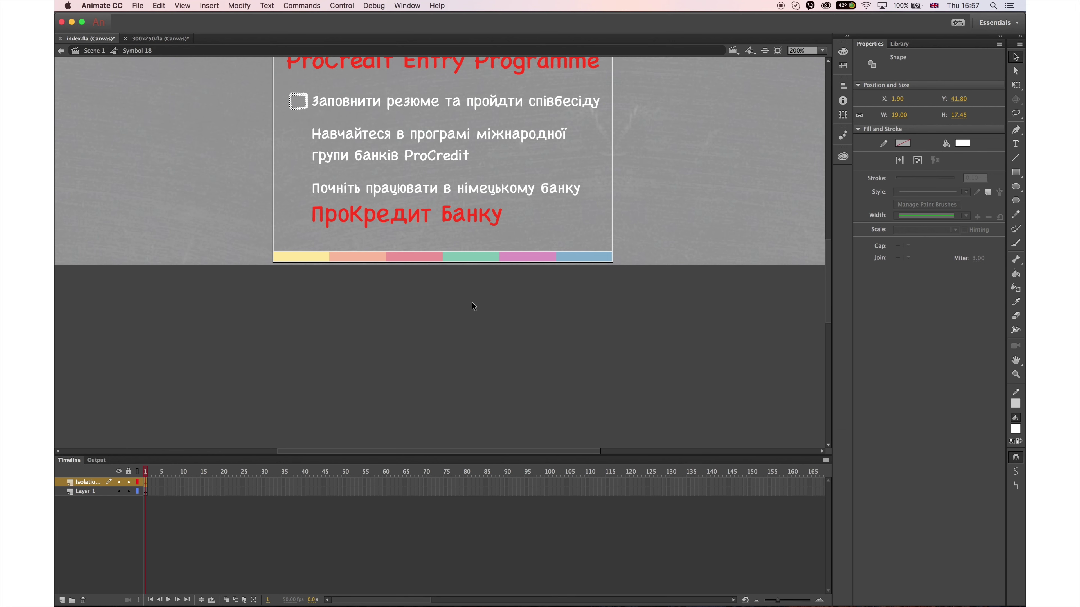
key(super+minus)
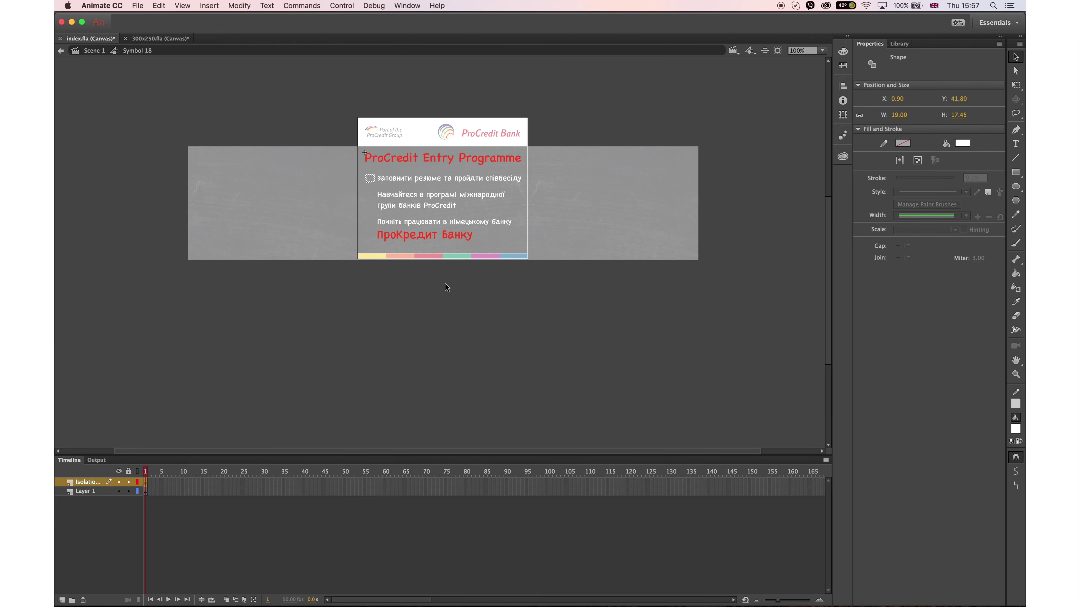
Add a new layer above the box layer and paste the original ticked checkbox in place
click(61, 600)
right_click(377, 341)
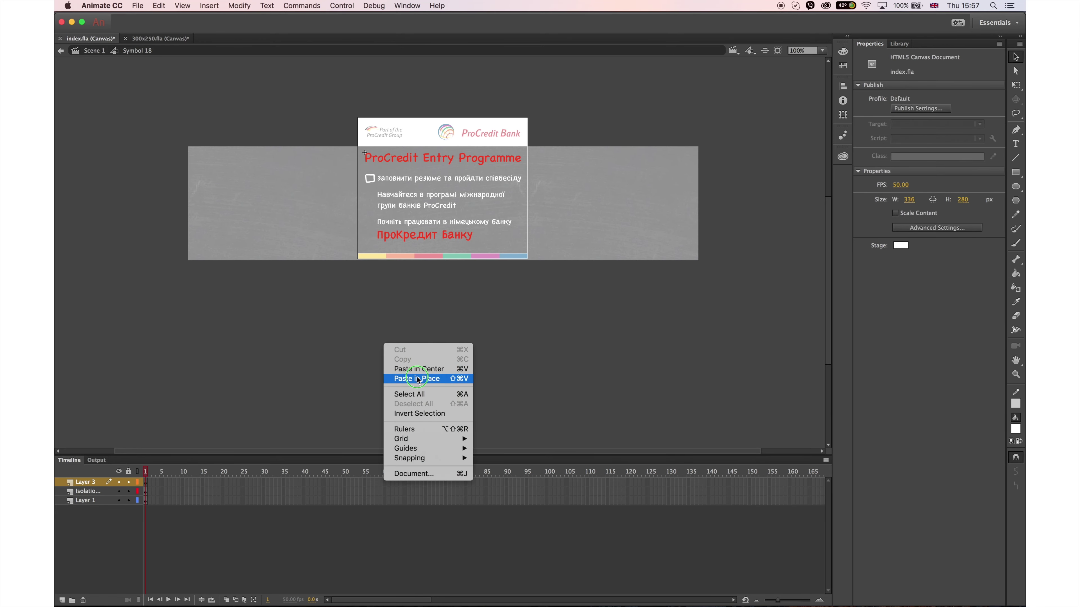
click(408, 378)
Change the fill of the newly pasted ticked checkbox to white
key(super+equal)
key(super+equal)
key(super+equal)
key(super+equal)
key(super+equal)
click(601, 216)
click(533, 216)
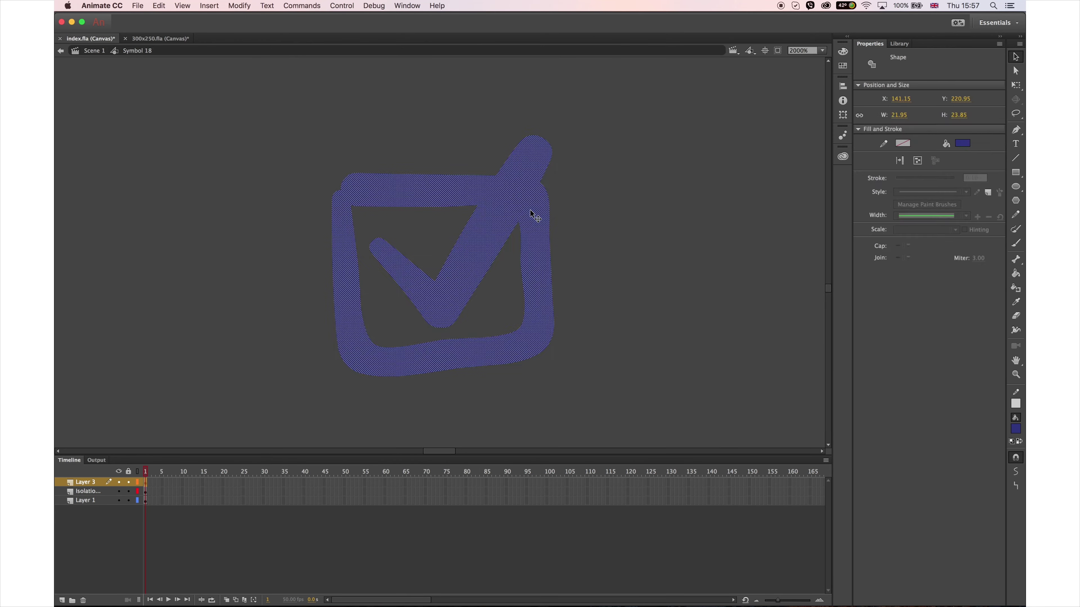
click(1015, 429)
click(870, 492)
click(620, 296)
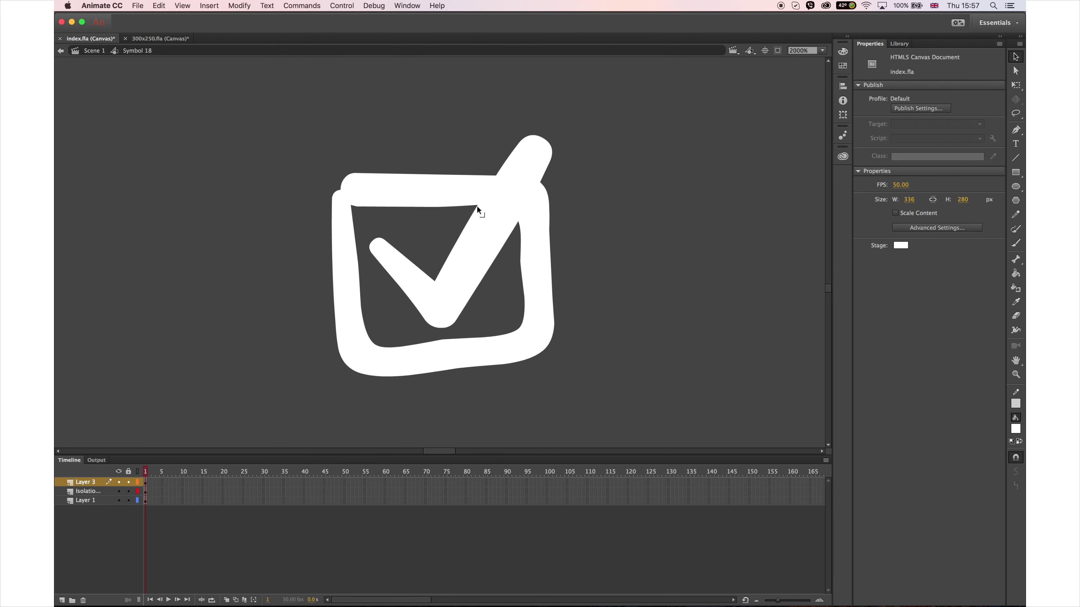
Pull the box outline's edges away from the tick and delete the outline, keeping only the tick
drag(478, 206, 494, 176)
click(494, 176)
click(521, 232)
drag(519, 220, 542, 188)
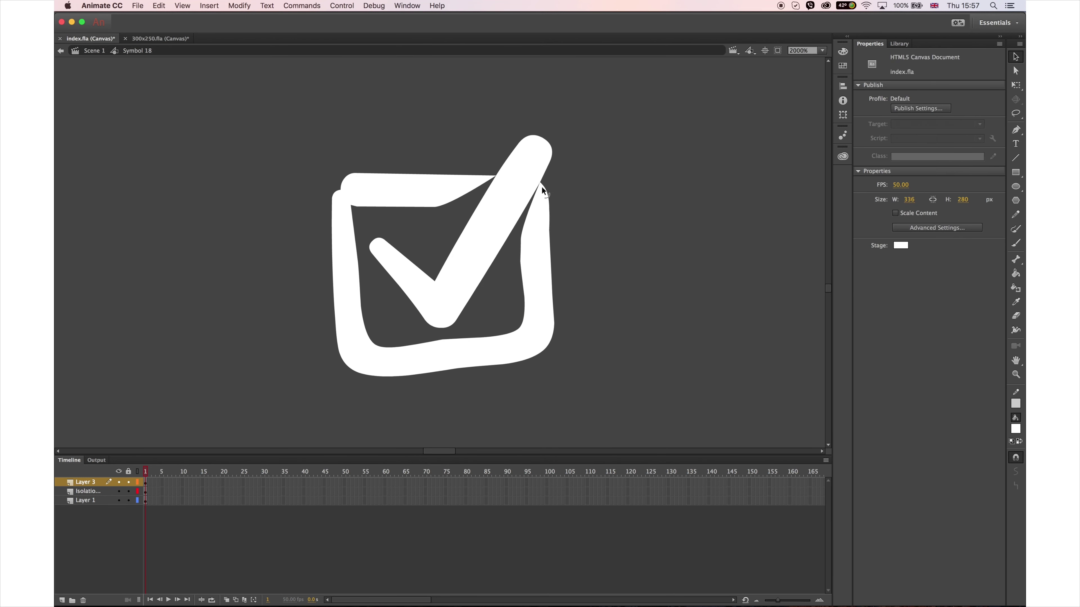
click(549, 234)
key(Delete)
Move the white tick onto the empty box at the first checklist line, to about X 3.30, Y 36.05
click(513, 241)
key(super+minus)
key(super+minus)
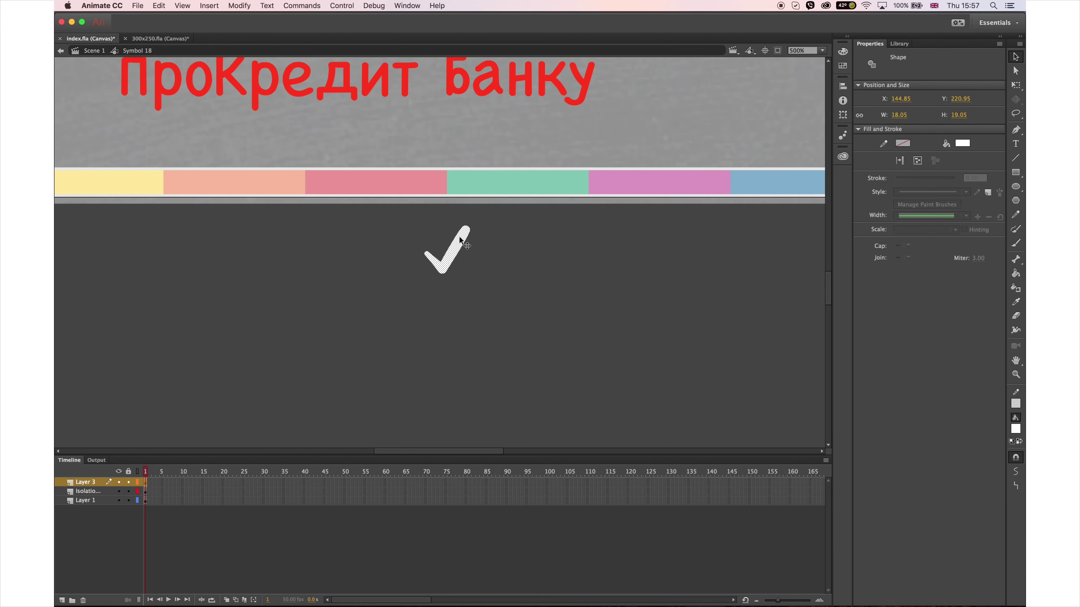
key(super+minus)
scroll(460, 240, up, 3)
drag(554, 362, 373, 130)
key(super+Tab)
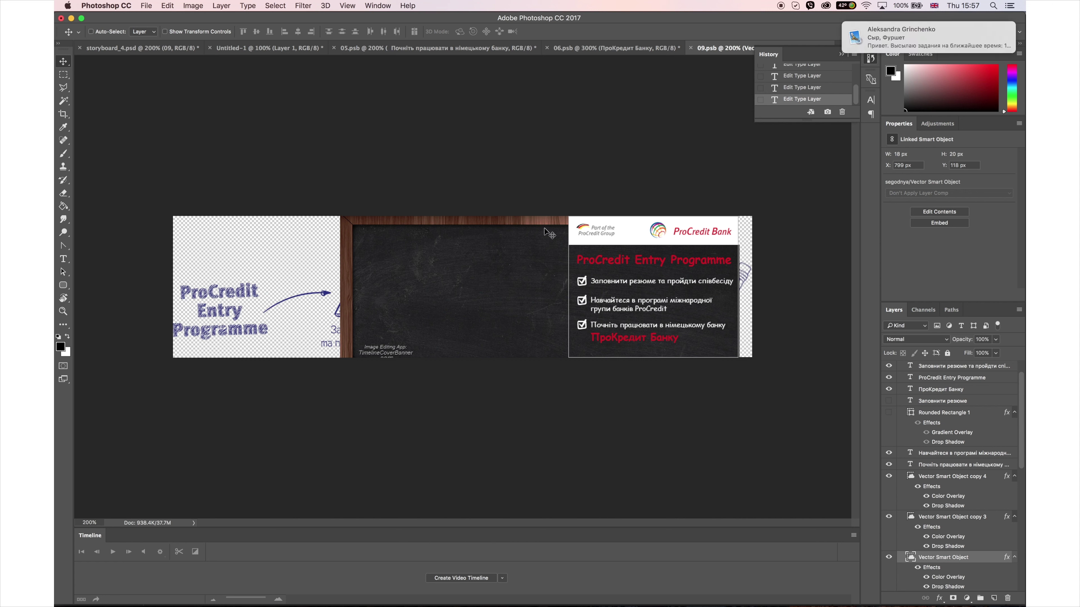
key(super+Tab)
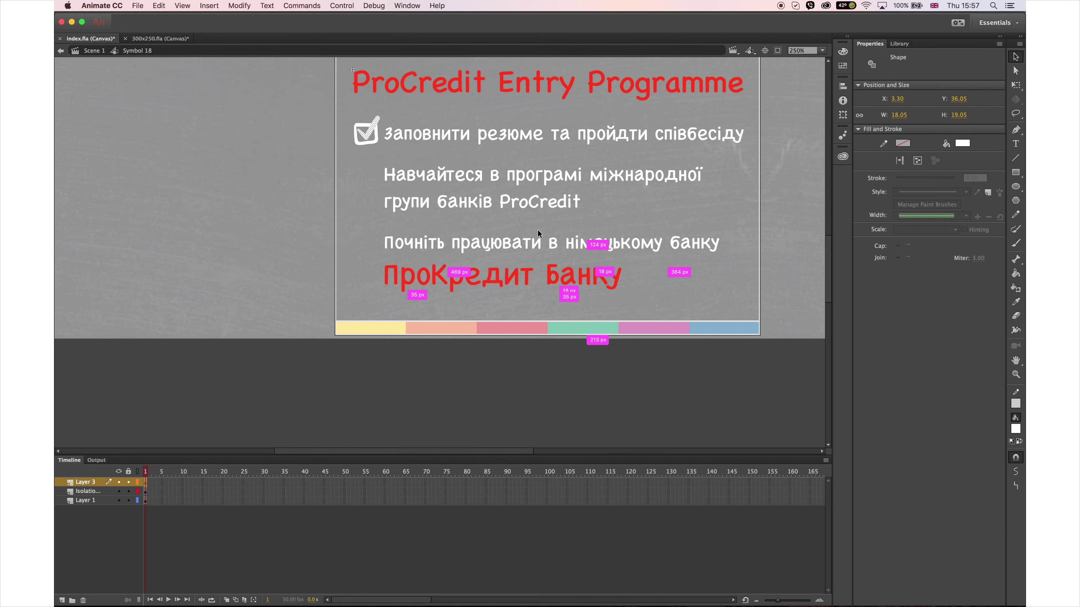
Scale the tick down to about 15.65 × 16.50 with Free Transform so it sits within the box
click(1016, 85)
key(super+equal)
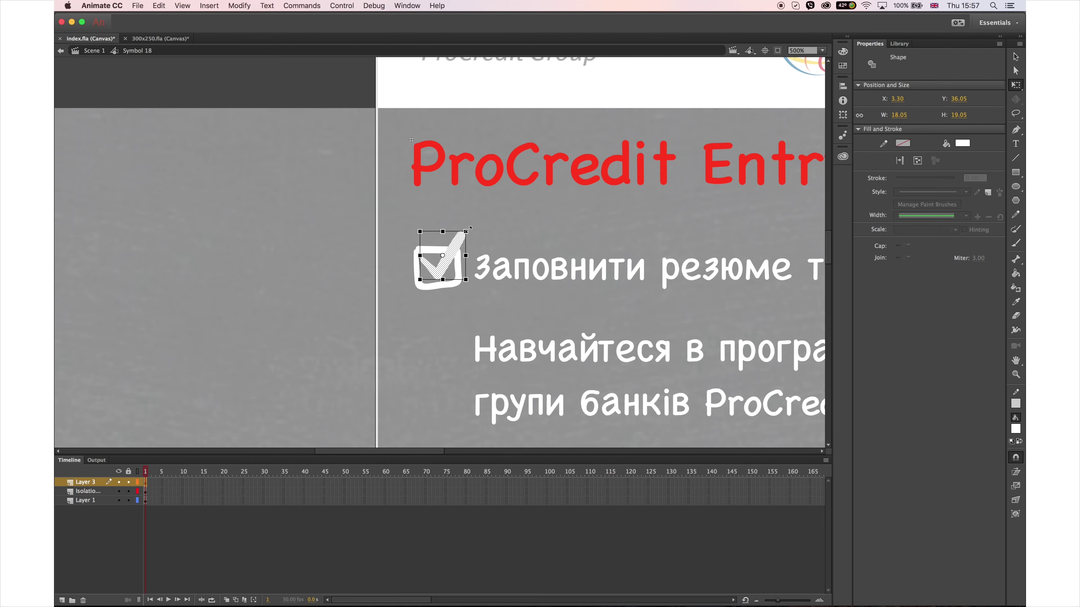
drag(470, 228, 460, 235)
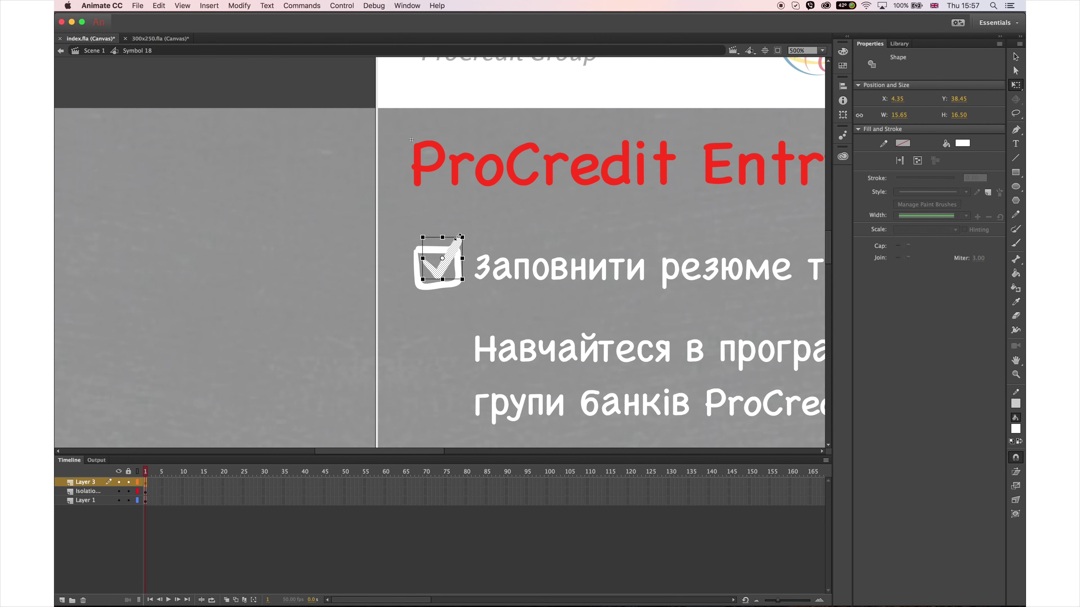
Extend all three layers of the checklist symbol to frame 90
scroll(460, 236, down, 5)
scroll(460, 235, right, 3)
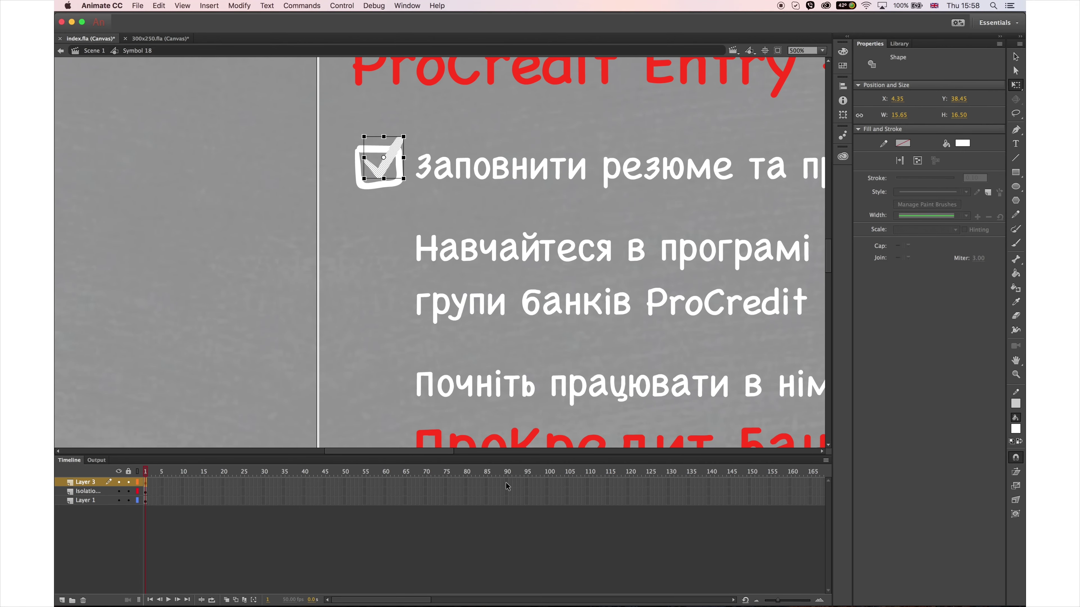
click(501, 521)
click(505, 501)
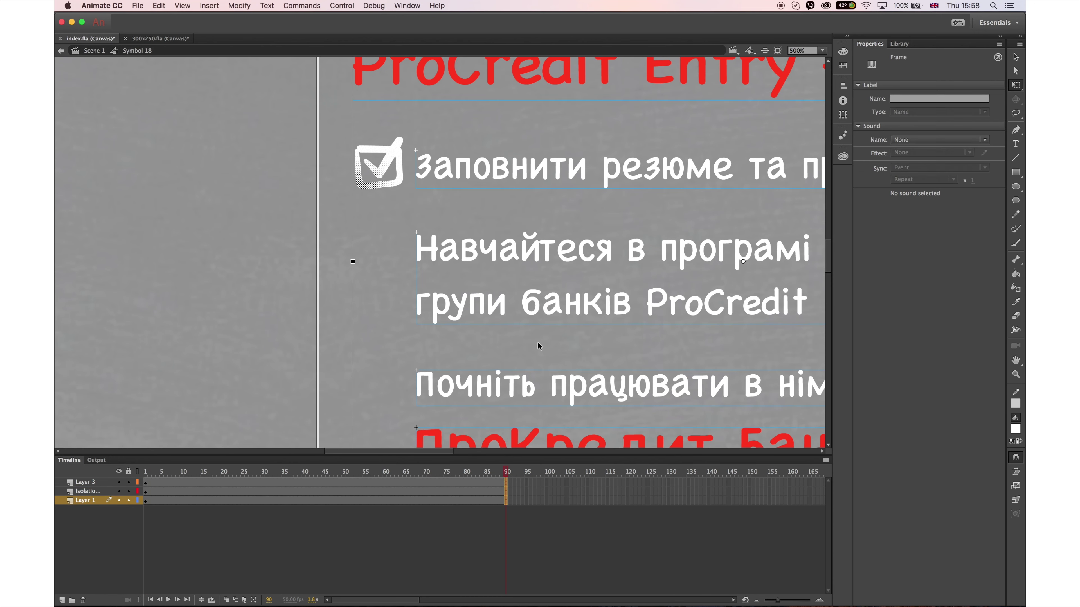
click(241, 389)
key(super+minus)
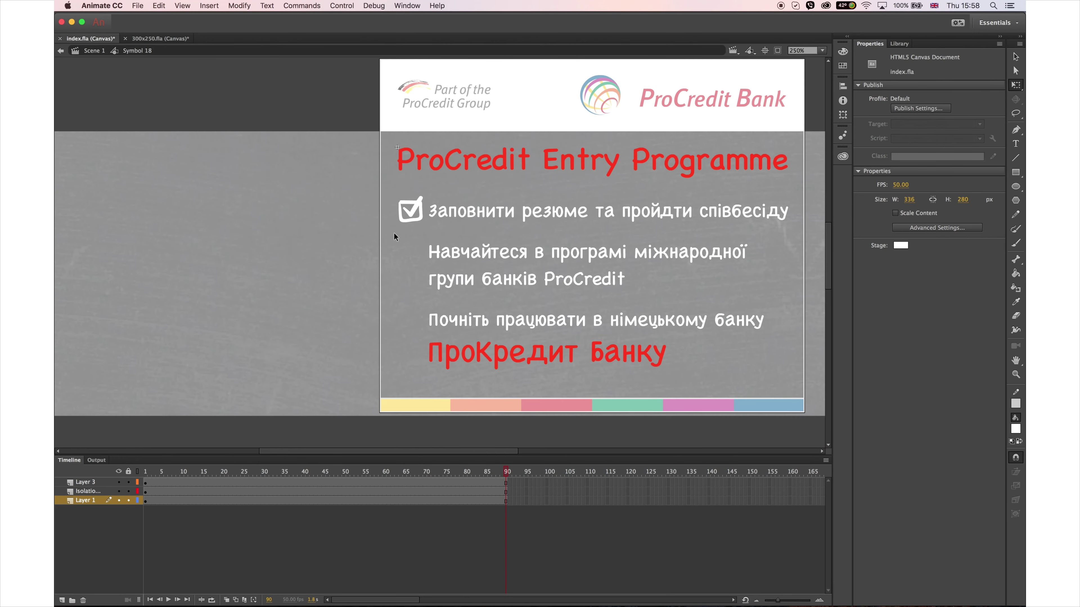
Cut the tick from Layer 3 at frame 1
click(488, 486)
click(451, 489)
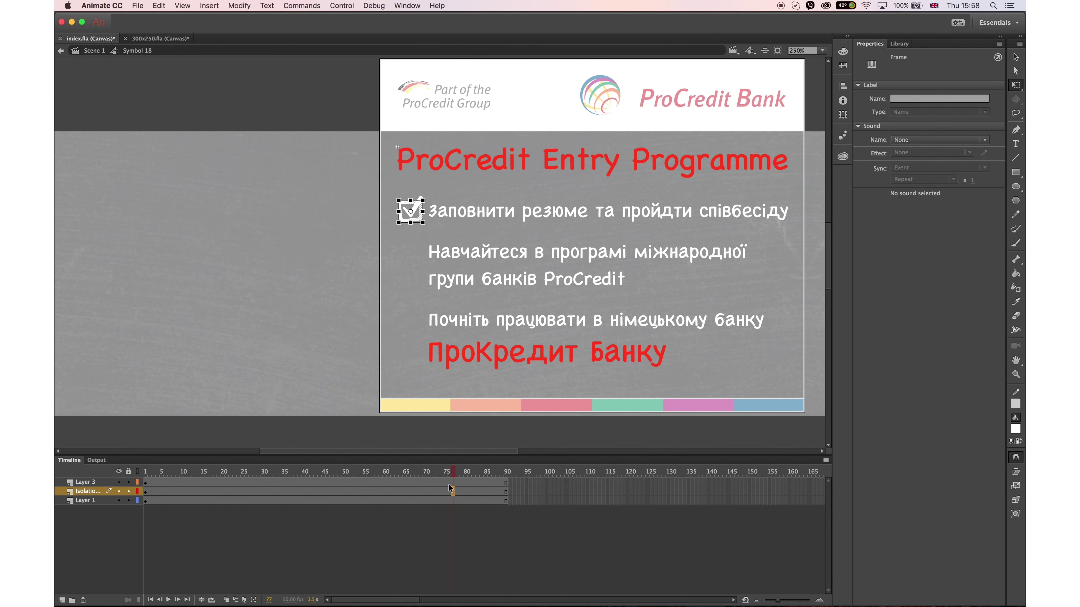
click(146, 492)
click(157, 480)
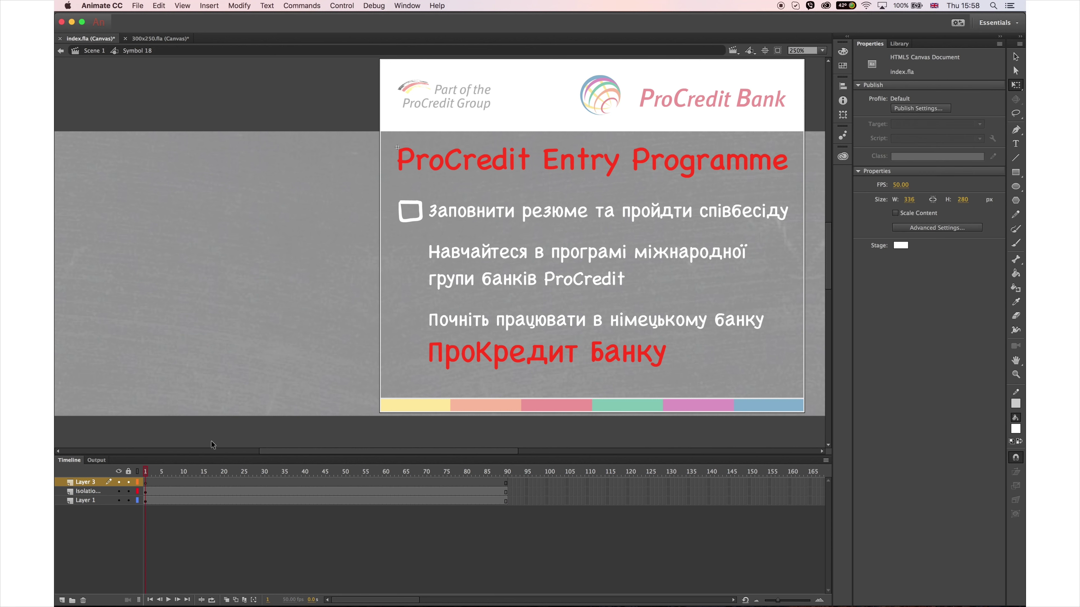
Convert the empty box to a graphic symbol named Symbol 24
click(156, 492)
key(F8)
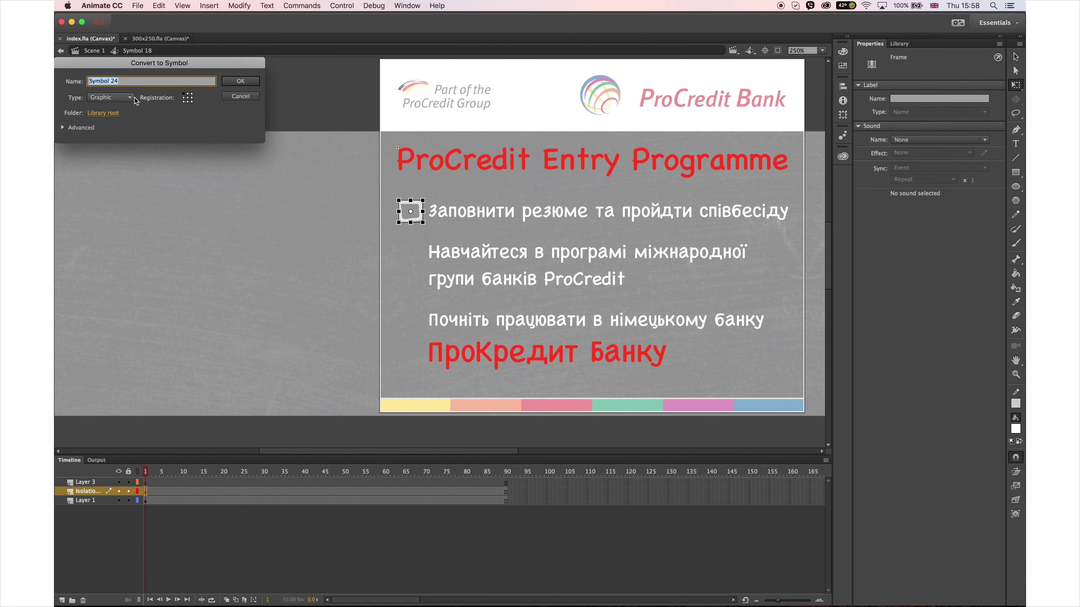
click(241, 81)
key(v)
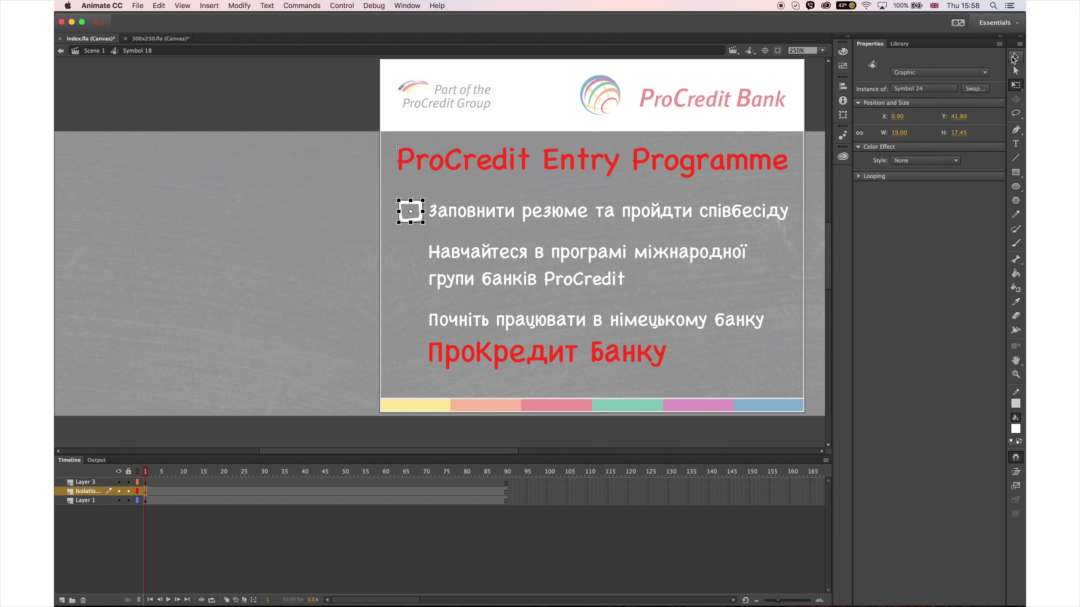
Open the box symbol for editing and extend its layer to frame 75
double_click(417, 212)
click(445, 484)
key(F5)
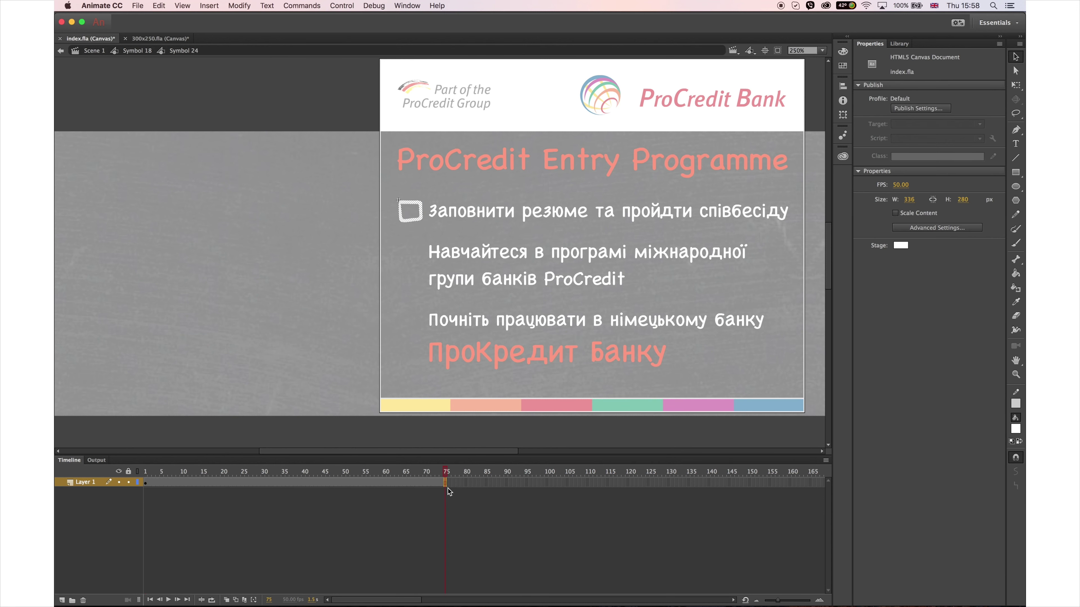
Add a layer inside the box symbol, paste the tick in place and move it onto the box, to about X 3.75, Y -3.95
click(63, 600)
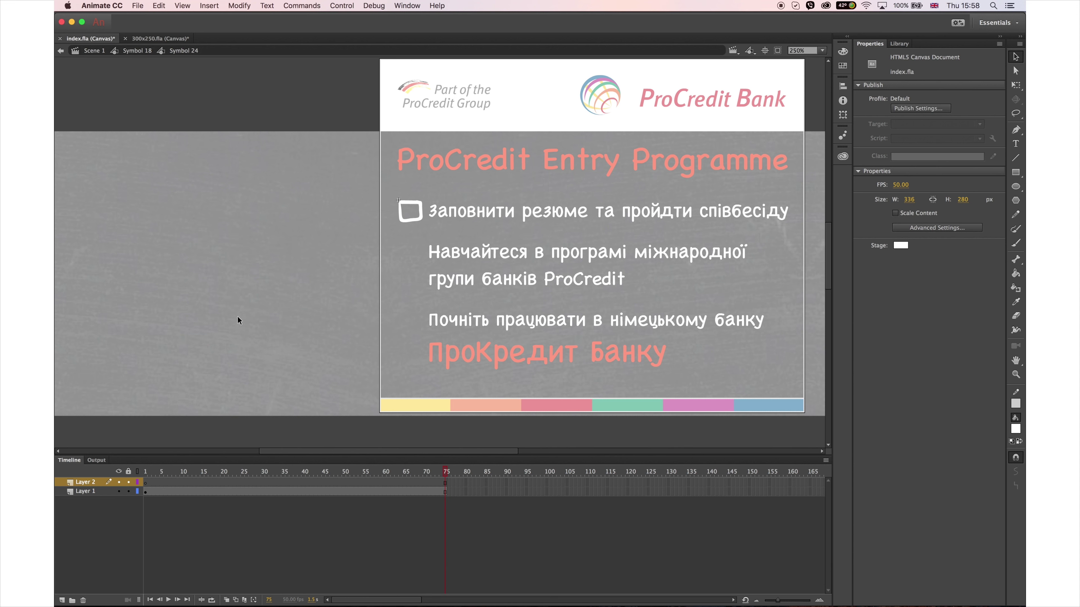
right_click(238, 342)
click(277, 381)
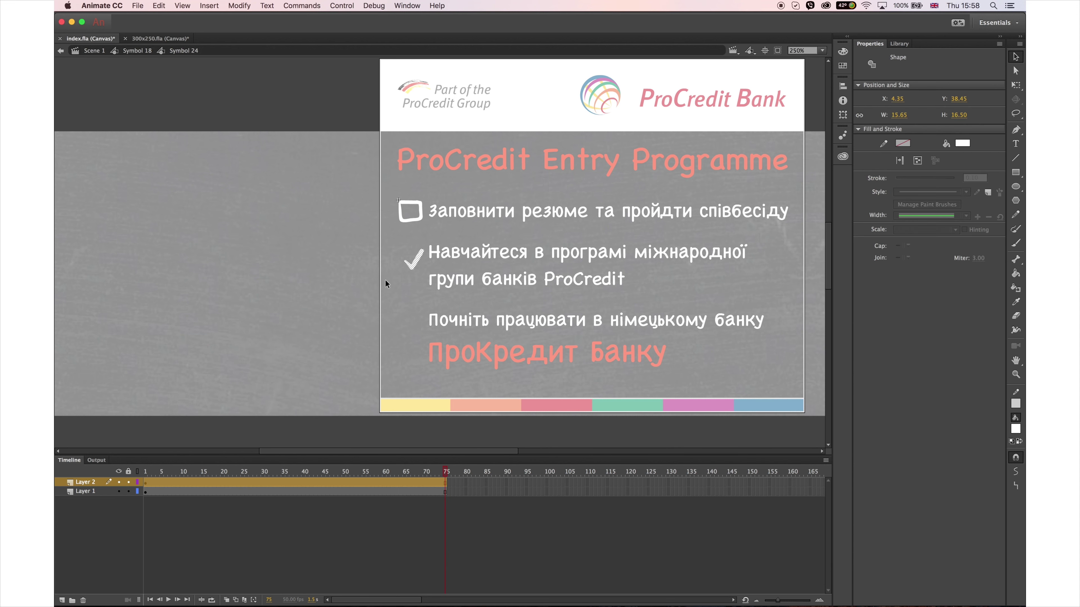
drag(414, 262, 413, 211)
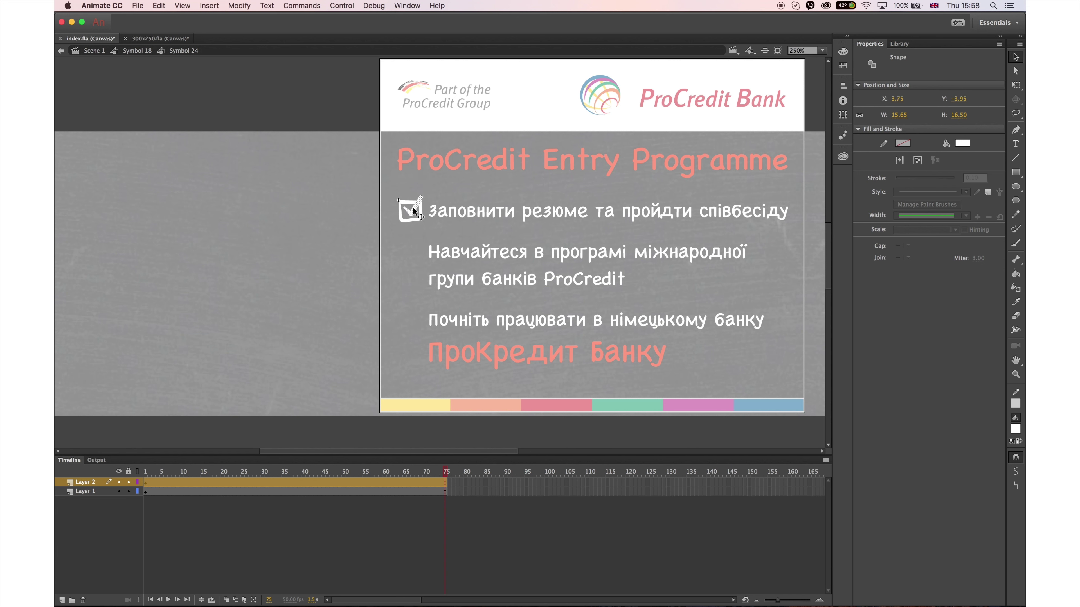
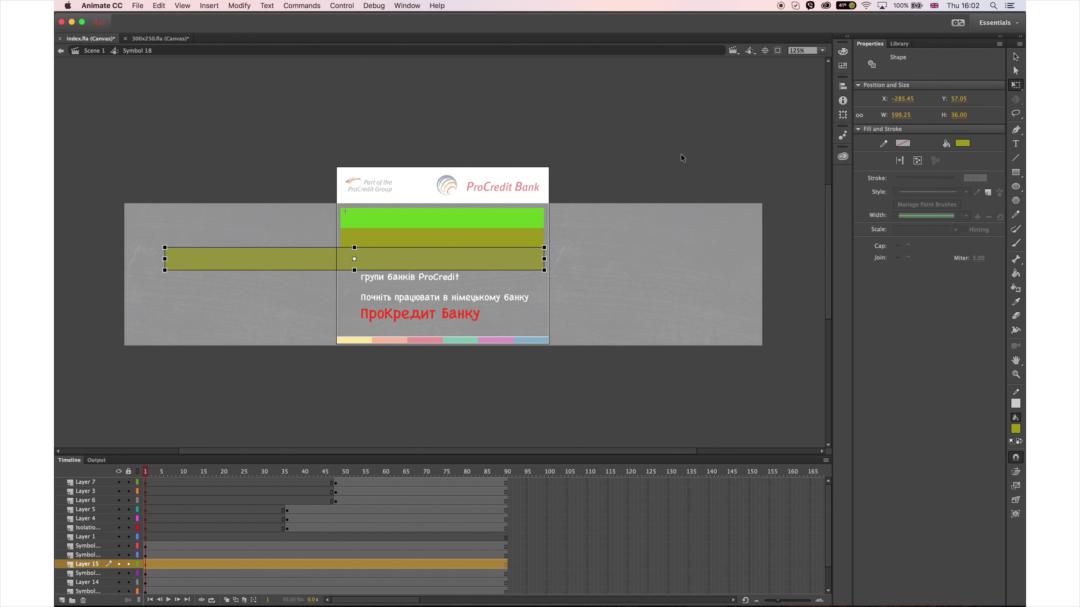
Paste another copy of the olive bar in place on Layer 15 and lower it to Y 105.05, level with "групи банків ProCredit"
right_click(682, 159)
click(694, 201)
key(shift+Down)
key(shift+Down)
key(shift+Down)
key(shift+Down)
key(Down)
key(Down)
key(Down)
key(Down)
key(Down)
key(Down)
key(Down)
key(Down)
Shift the lowered olive bar left until its right end sits just before the "групи банків ProCredit" text
key(shift+Left)
key(shift+Left)
key(shift+Left)
key(shift+Left)
key(shift+Left)
key(shift+Left)
key(shift+Left)
key(shift+Left)
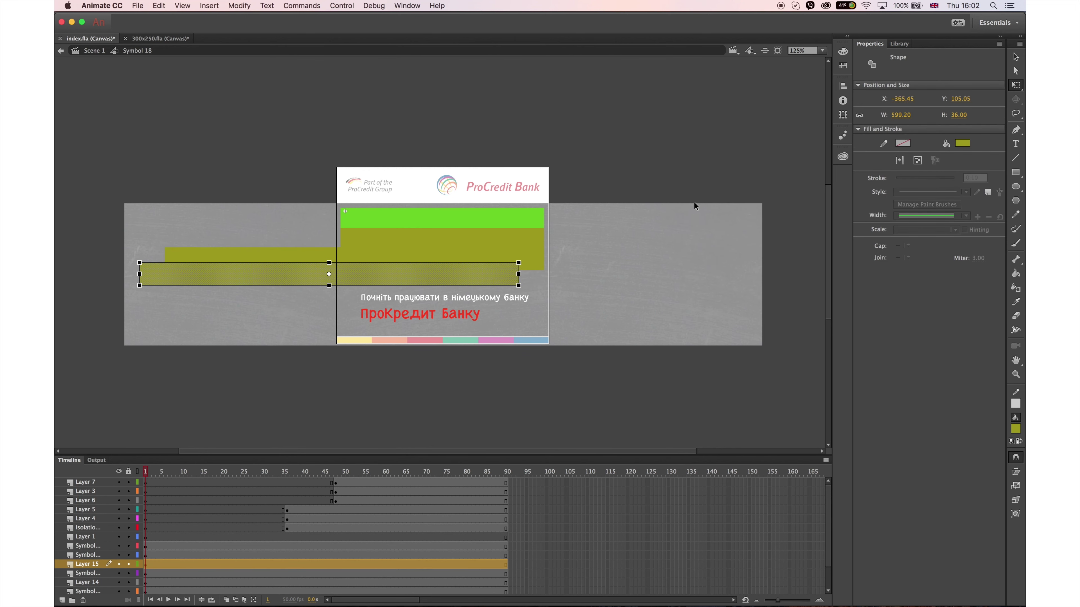
key(shift+Left)
key(shift+Left)
key(shift+Left)
key(shift+Left)
key(shift+Left)
key(shift+Left)
key(shift+Left)
key(shift+Left)
key(shift+Left)
key(shift+Left)
key(shift+Left)
key(shift+Left)
key(shift+Left)
key(shift+Left)
key(shift+Left)
key(shift+Left)
key(shift+Left)
key(shift+Left)
key(shift+Left)
key(shift+Left)
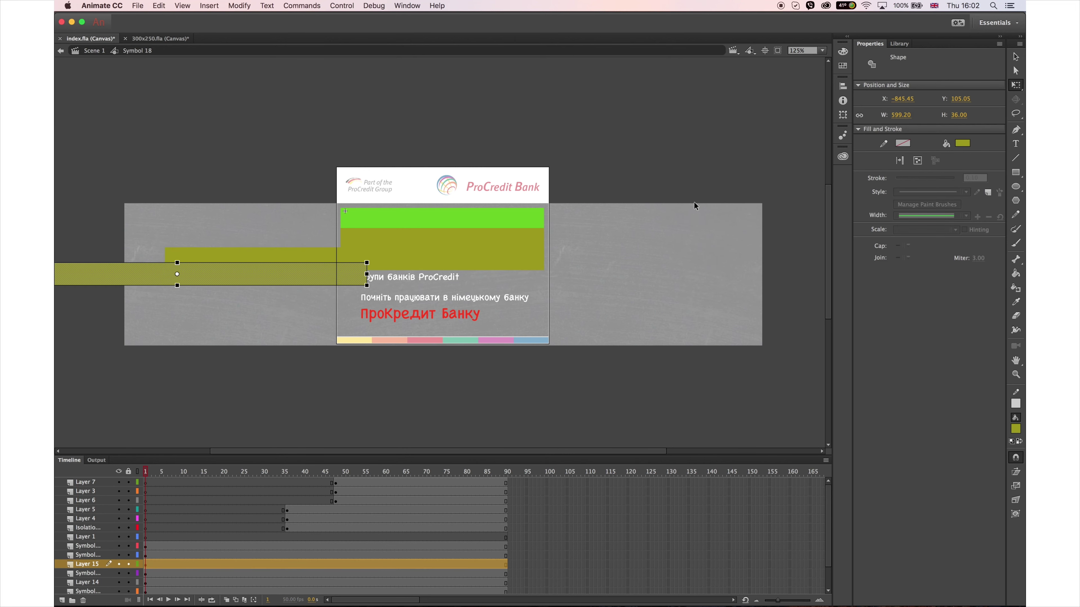
key(shift+Left)
key(shift+Left)
key(Left)
key(Left)
key(Left)
Add a new layer above the "Почніть працювати в німецькому банку" layer and paste the olive bar in place
click(146, 554)
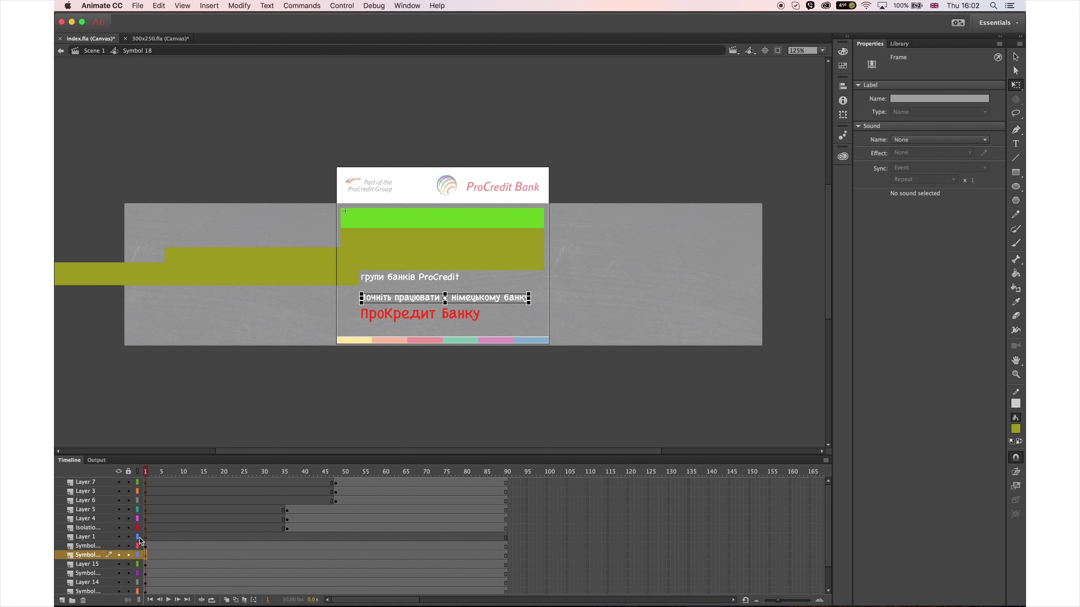
click(62, 600)
right_click(630, 389)
click(651, 437)
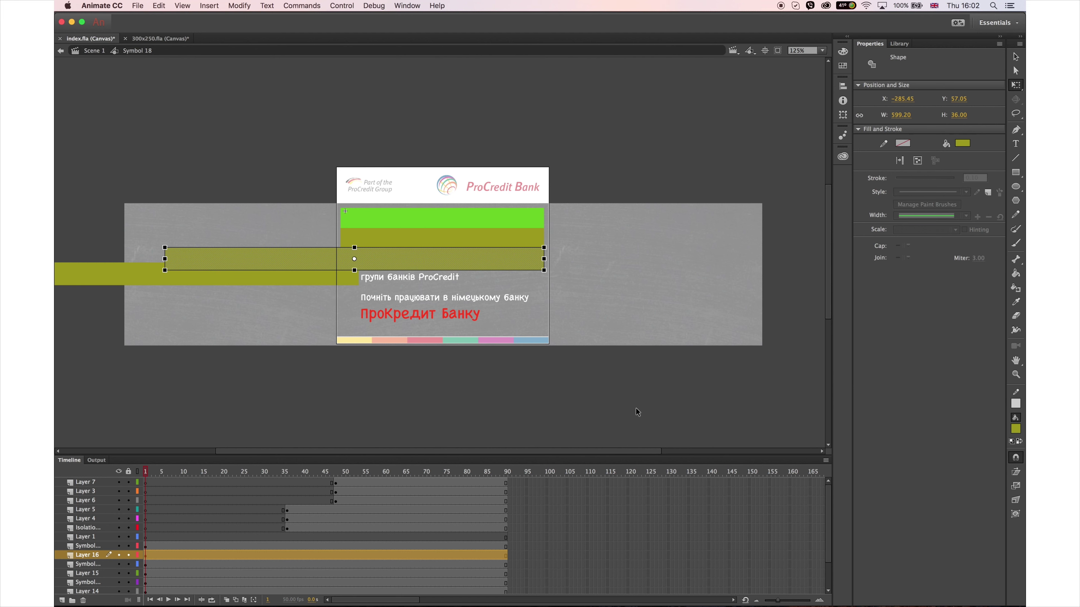
Move the bar on Layer 16 over the "Почніть працювати в німецькому банку" line, to about X -309, Y 113
key(shift+Down)
key(shift+Down)
key(shift+Down)
key(shift+Down)
key(shift+Down)
key(shift+Down)
key(shift+Down)
key(shift+Down)
key(shift+Down)
key(shift+Down)
key(shift+Down)
key(shift+Down)
key(shift+Down)
key(shift+Down)
key(shift+Down)
key(shift+Down)
key(shift+Down)
key(shift+Up)
key(shift+Up)
key(shift+Up)
key(shift+Up)
key(shift+Up)
key(shift+Up)
key(shift+Up)
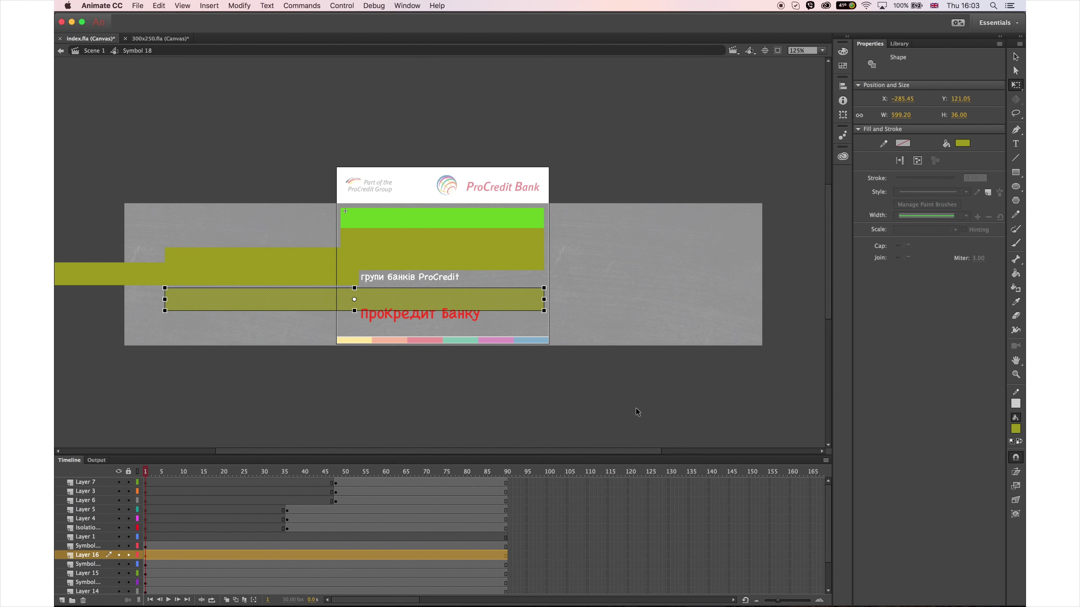
key(shift+Left)
key(shift+Left)
key(shift+Left)
key(shift+Left)
key(shift+Left)
key(shift+Left)
key(shift+Left)
key(shift+Right)
key(shift+Right)
key(shift+Right)
key(shift+Left)
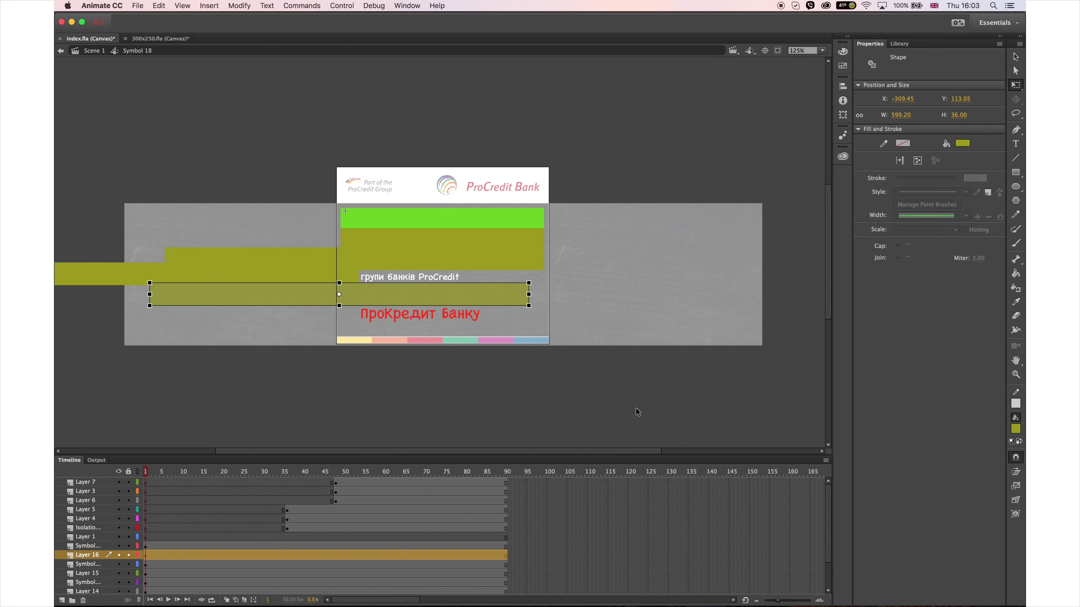
key(Down)
Add a new layer above the "ПроКредит Банку" text layer and paste the olive bar in place on it
click(147, 546)
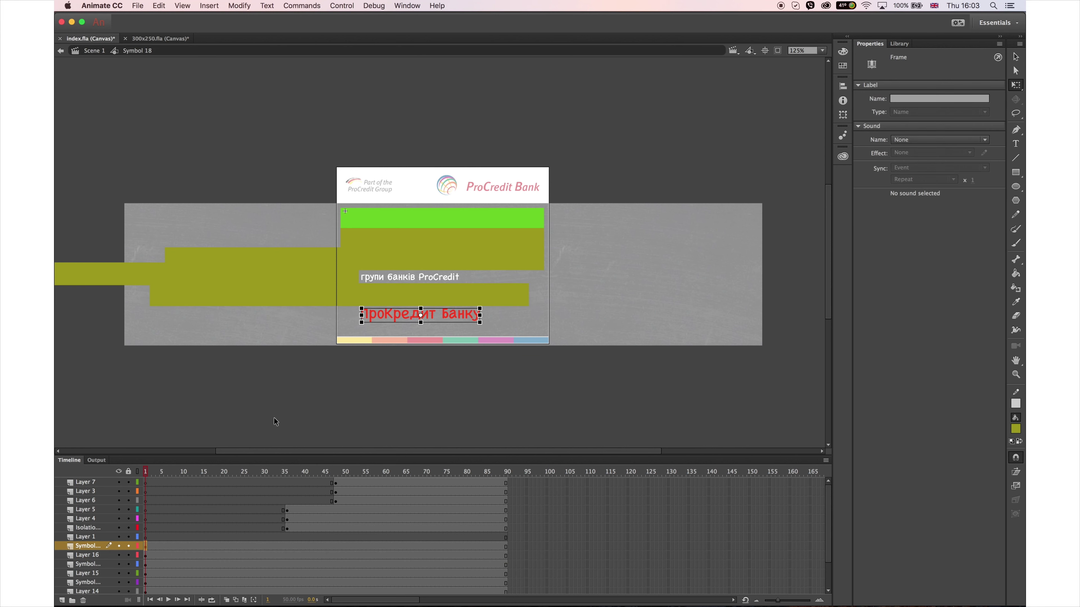
click(62, 600)
right_click(715, 380)
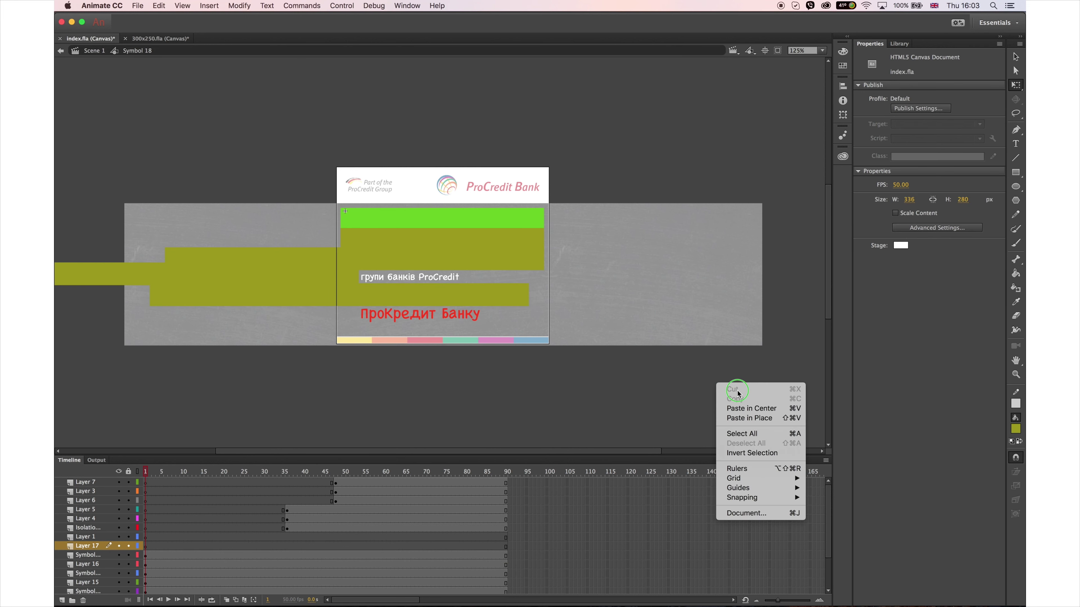
click(734, 414)
Move the bar on Layer 17 over the "ПроКредит Банку" line, to about X -381, Y 145
key(shift+Down)
key(shift+Down)
key(shift+Down)
key(shift+Down)
key(shift+Down)
key(shift+Down)
key(shift+Down)
key(shift+Down)
key(shift+Down)
key(shift+Down)
key(shift+Down)
key(shift+Down)
key(shift+Down)
key(shift+Down)
key(shift+Down)
key(shift+Down)
key(shift+Down)
key(shift+Left)
key(shift+Left)
key(shift+Left)
key(shift+Left)
key(shift+Left)
key(shift+Left)
key(shift+Left)
key(shift+Left)
key(shift+Left)
key(shift+Left)
key(shift+Left)
key(shift+Left)
key(shift+Left)
key(shift+Left)
key(shift+Left)
key(shift+Left)
key(shift+Left)
key(shift+Left)
key(shift+Left)
key(shift+Left)
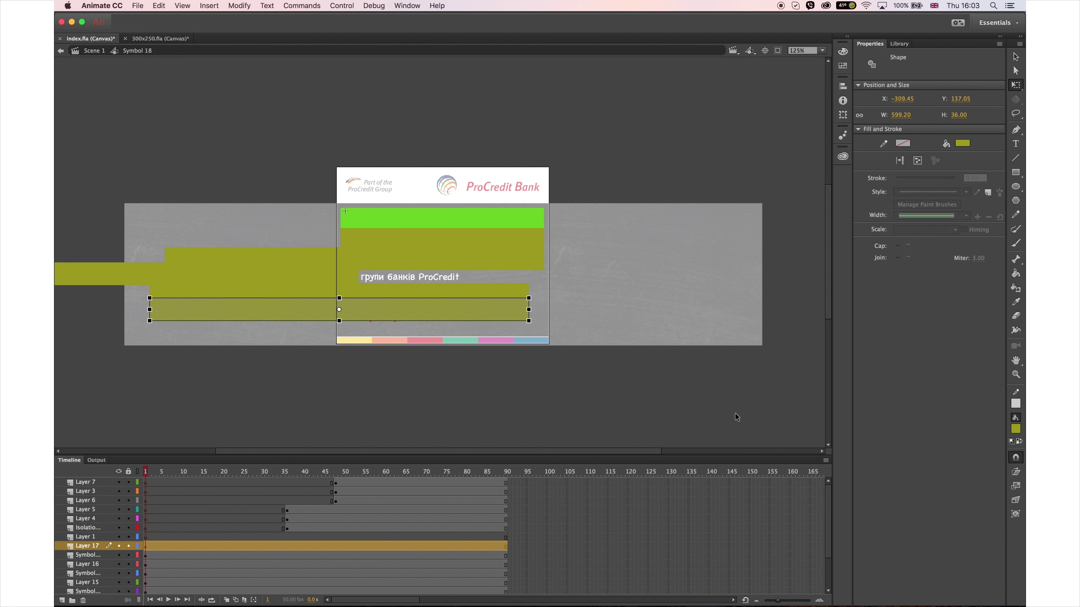
key(shift+Right)
key(shift+Right)
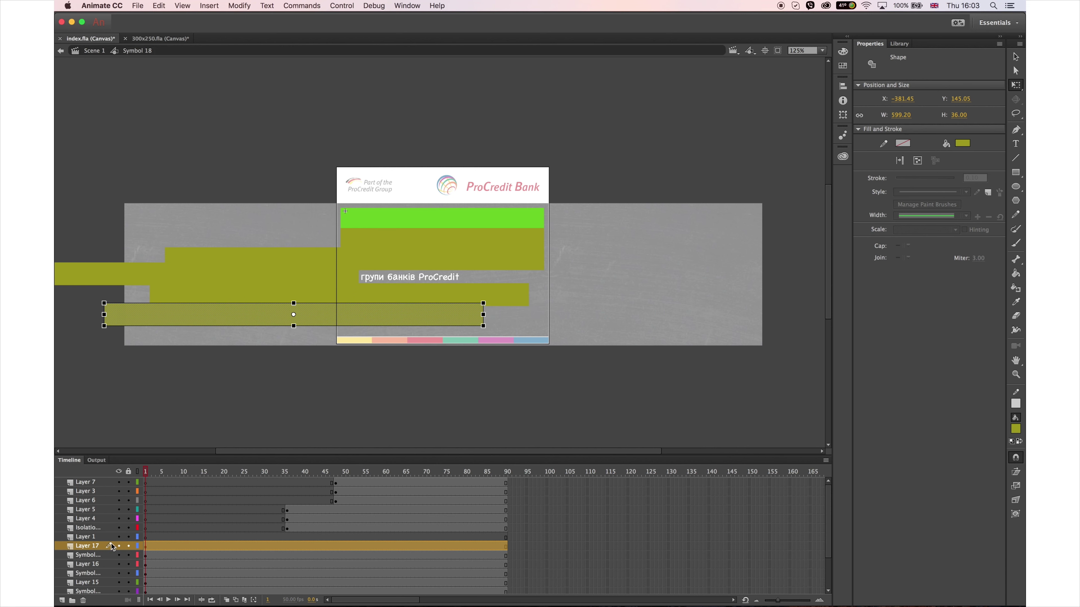
Turn Layers 17, 16, 15, 14 and 13 into masks for the text layers beneath them, and unlock all these layers
right_click(95, 549)
click(107, 499)
scroll(93, 549, down, 1)
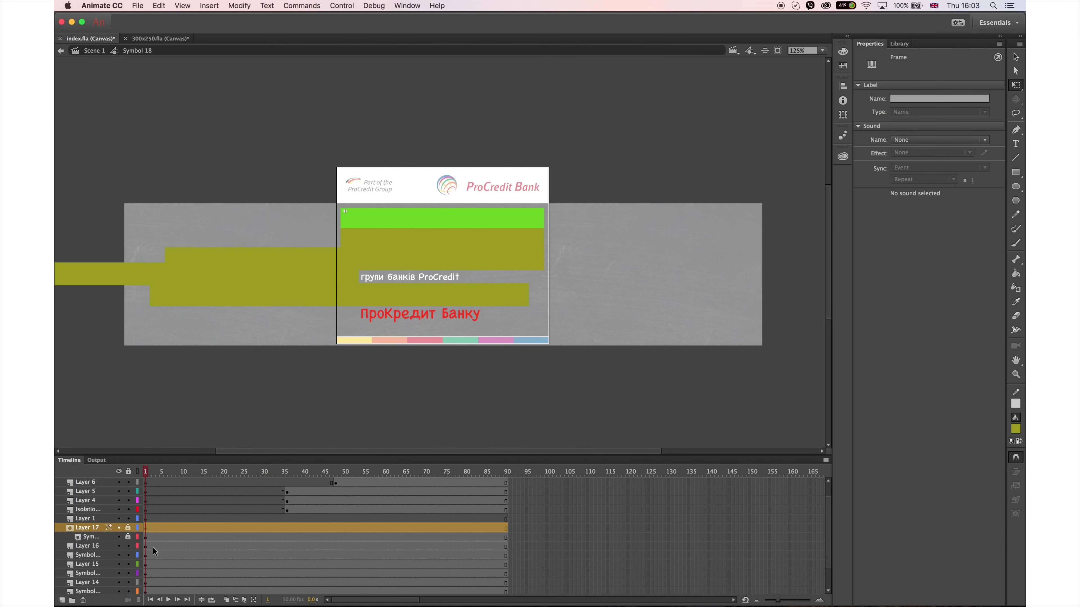
right_click(93, 549)
click(107, 499)
right_click(109, 565)
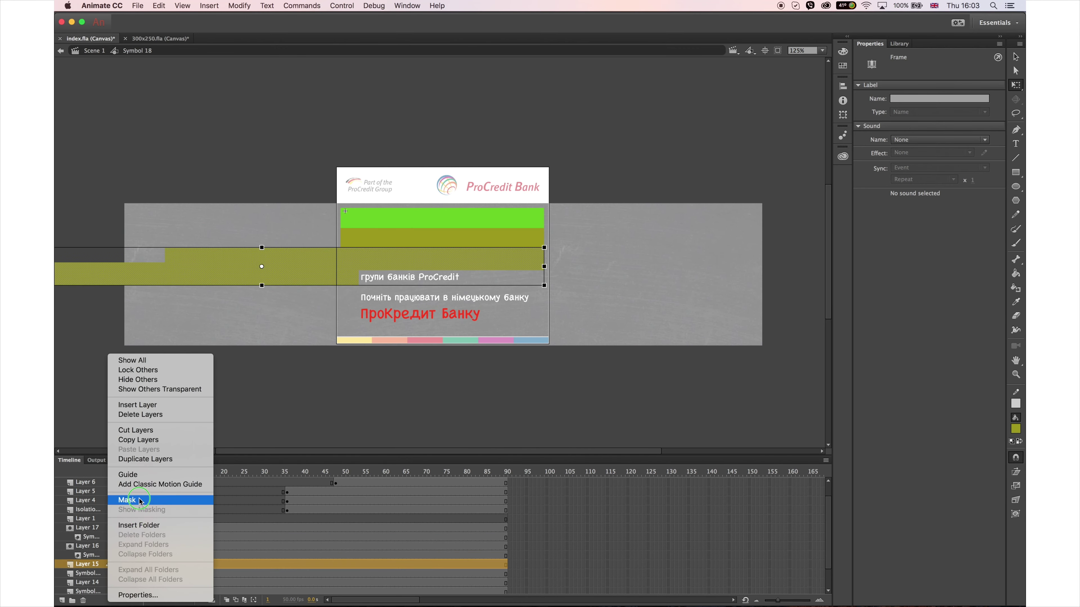
click(123, 500)
right_click(94, 583)
click(123, 501)
scroll(109, 572, down, 1)
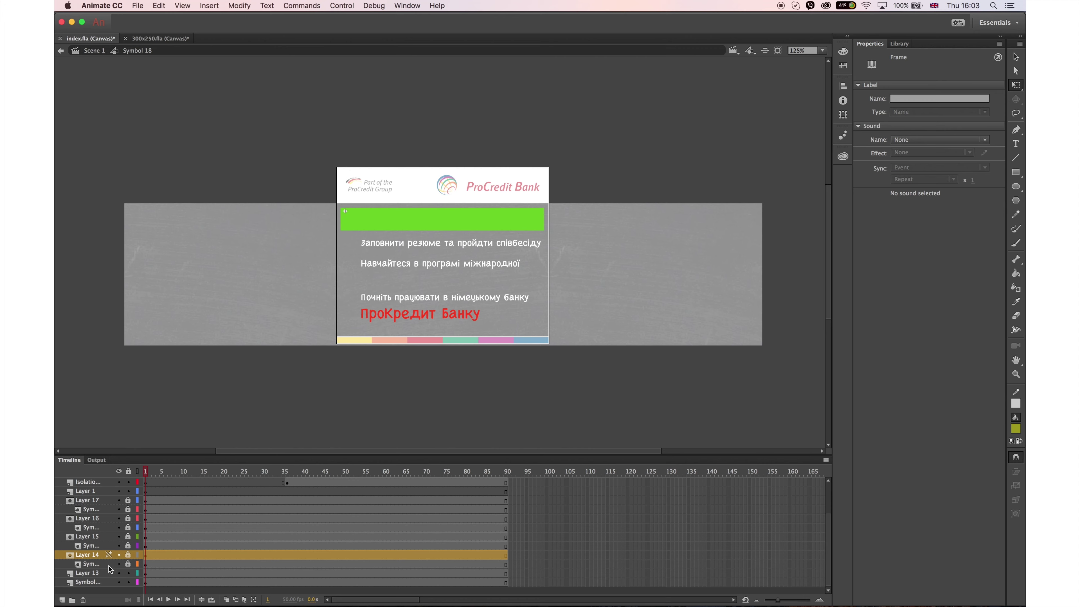
right_click(109, 572)
click(123, 500)
drag(232, 473, 128, 582)
Create classic tweens for the bars on mask Layers 13, 14, 15, 16 and 17
click(146, 573)
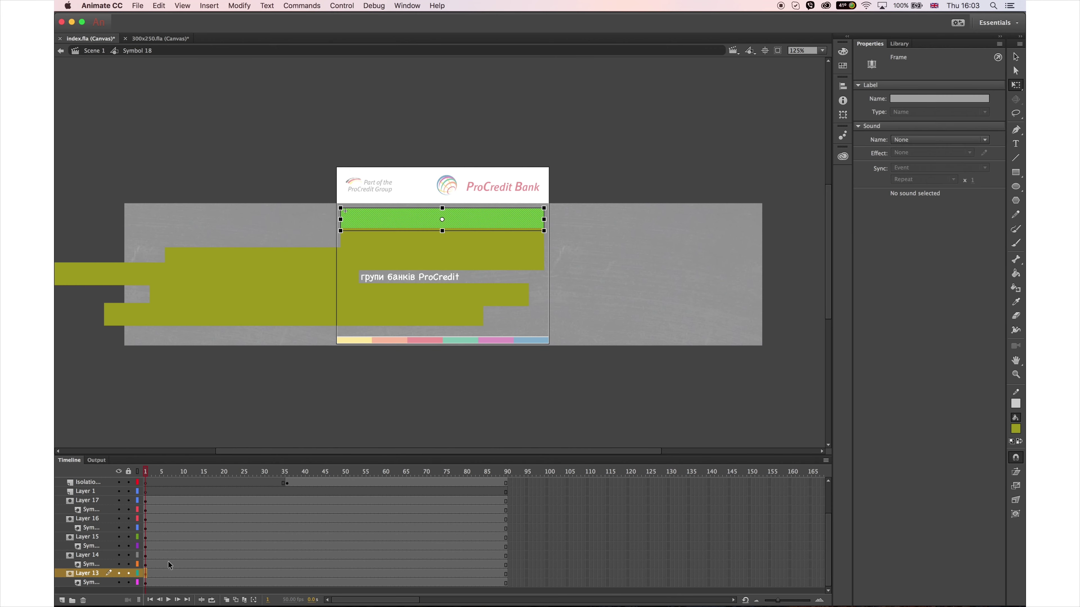
right_click(146, 577)
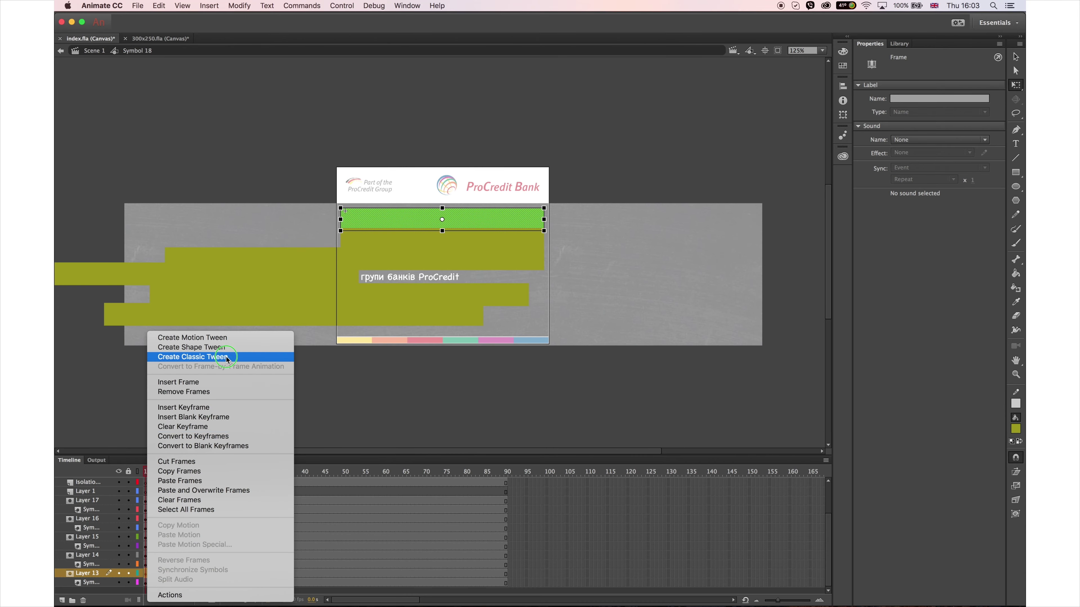
click(221, 356)
right_click(153, 555)
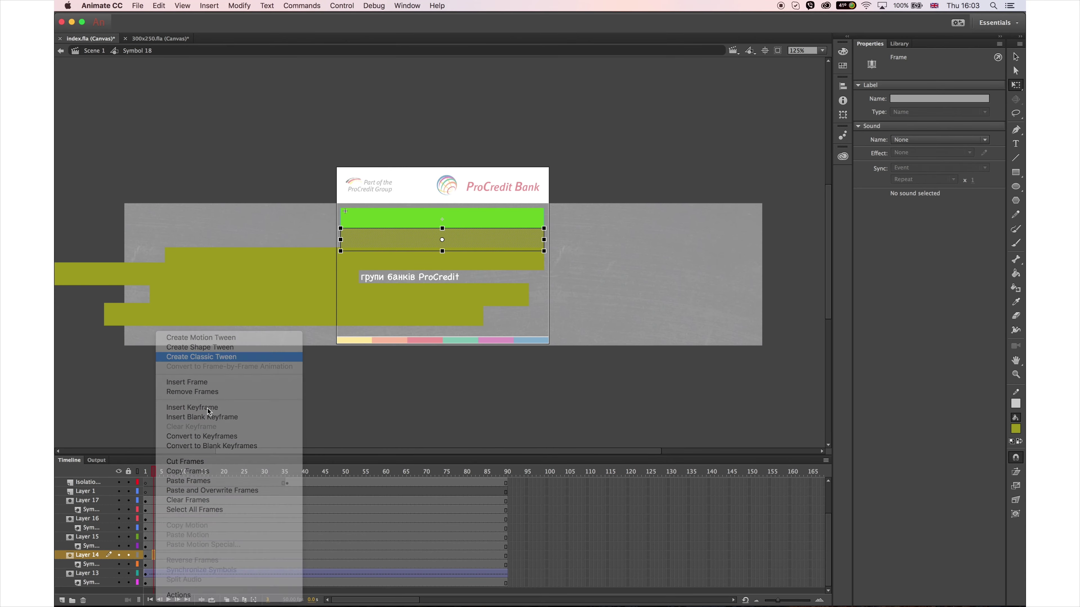
click(205, 356)
right_click(166, 537)
click(208, 356)
right_click(176, 518)
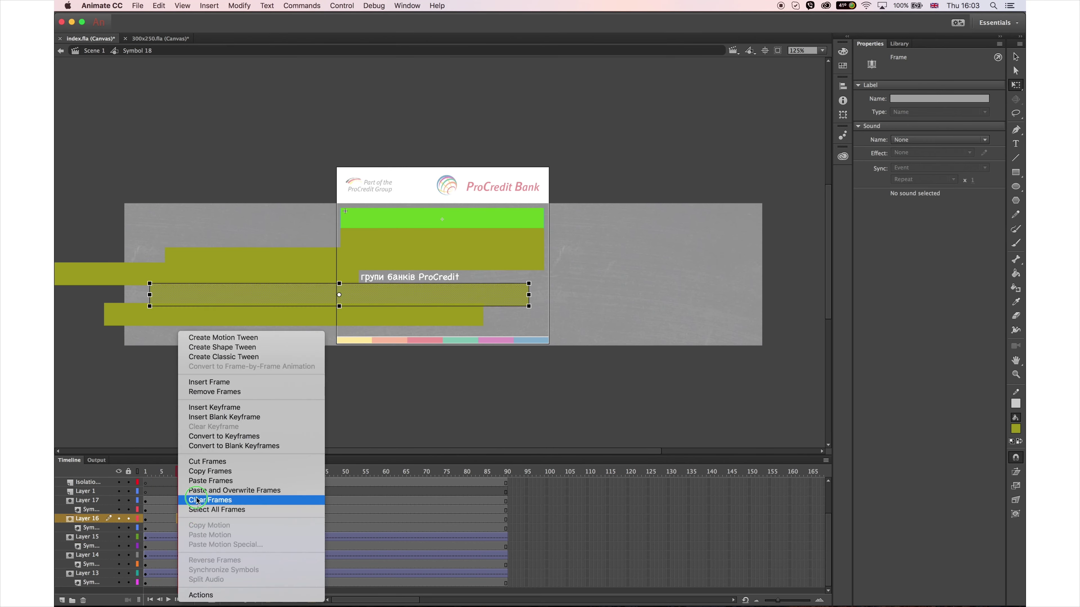
click(187, 518)
right_click(189, 519)
click(253, 358)
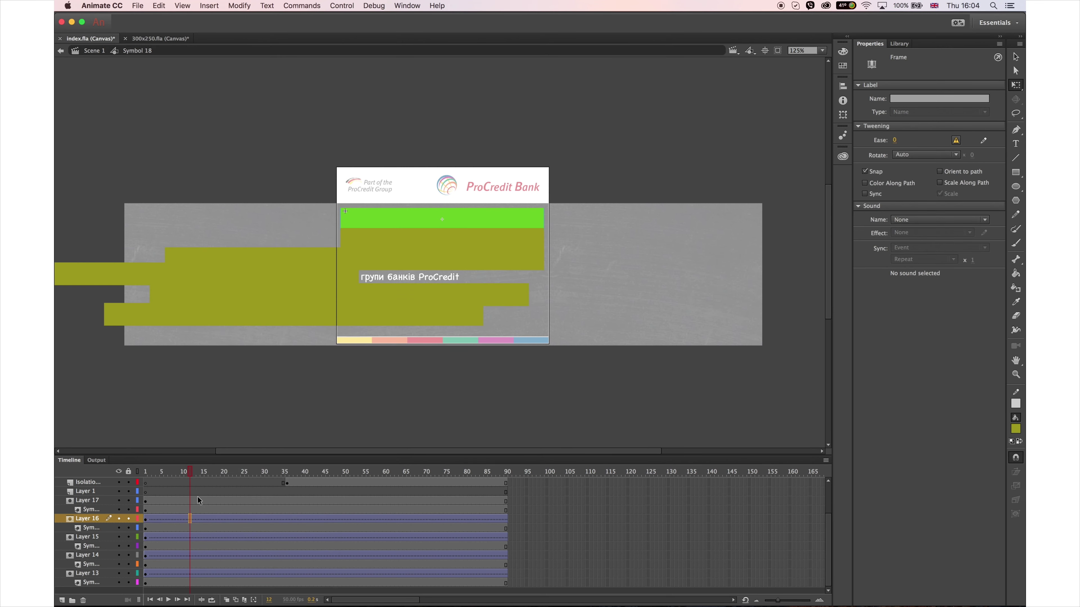
right_click(197, 500)
click(238, 357)
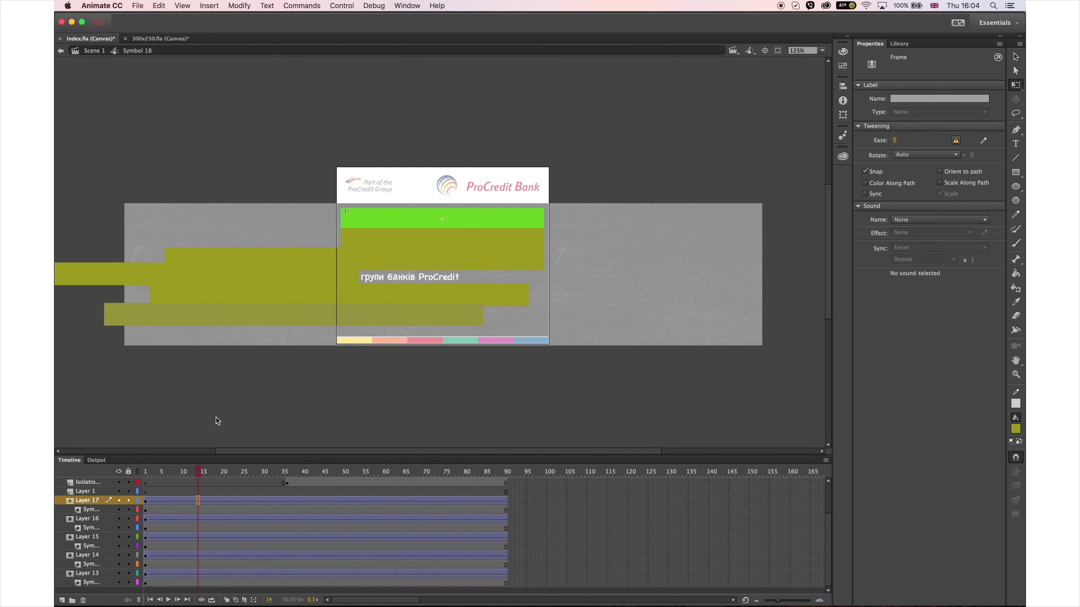
Insert keyframes at frame 20 on mask Layers 17, 16, 15, 14 and 13
click(222, 501)
key(F6)
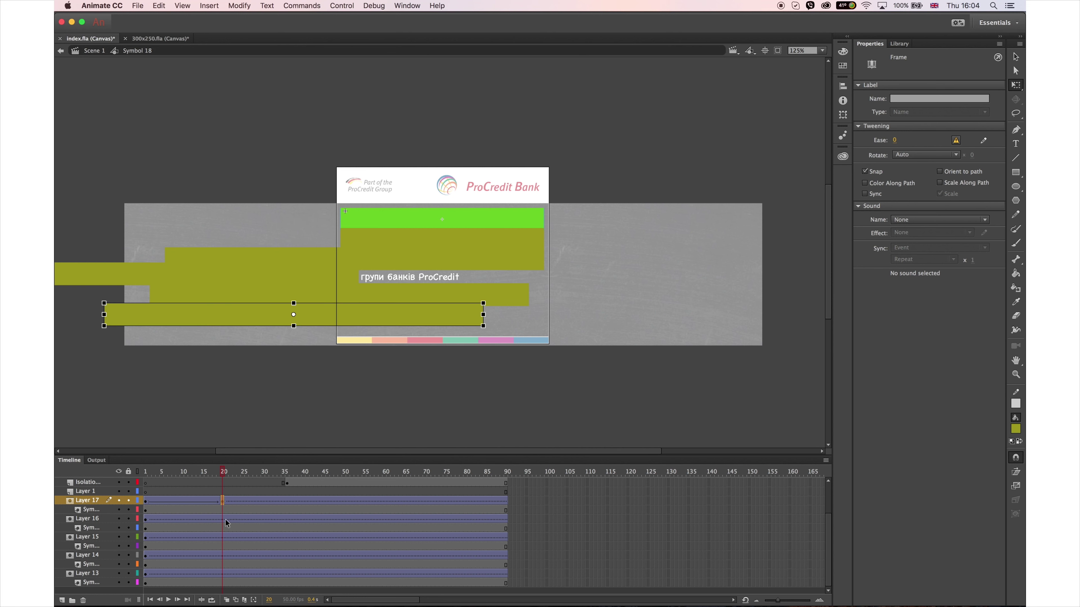
click(224, 519)
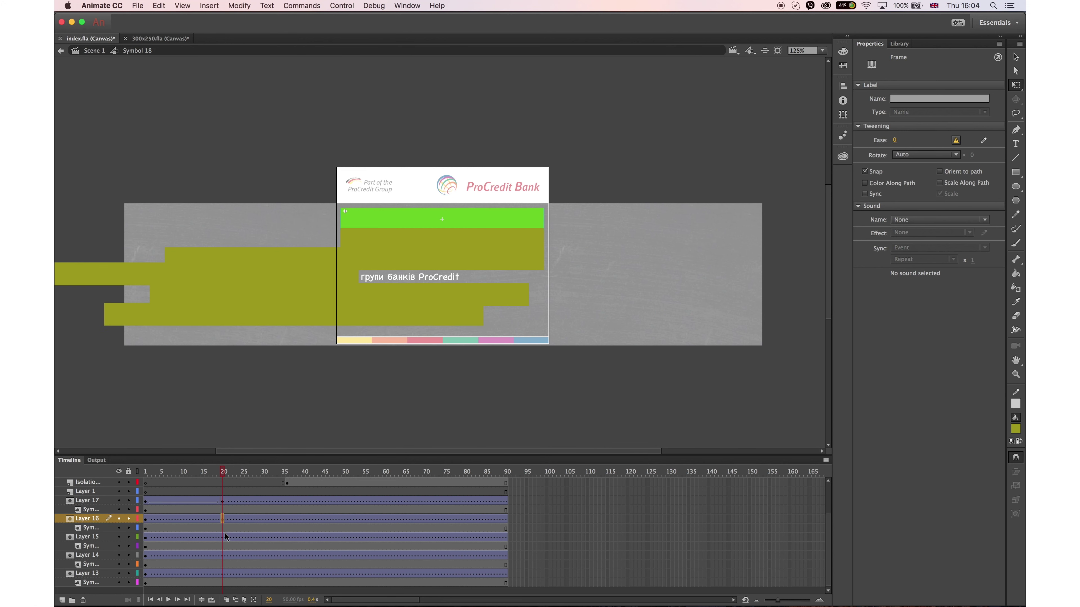
key(F6)
click(222, 537)
key(F6)
click(223, 555)
key(F6)
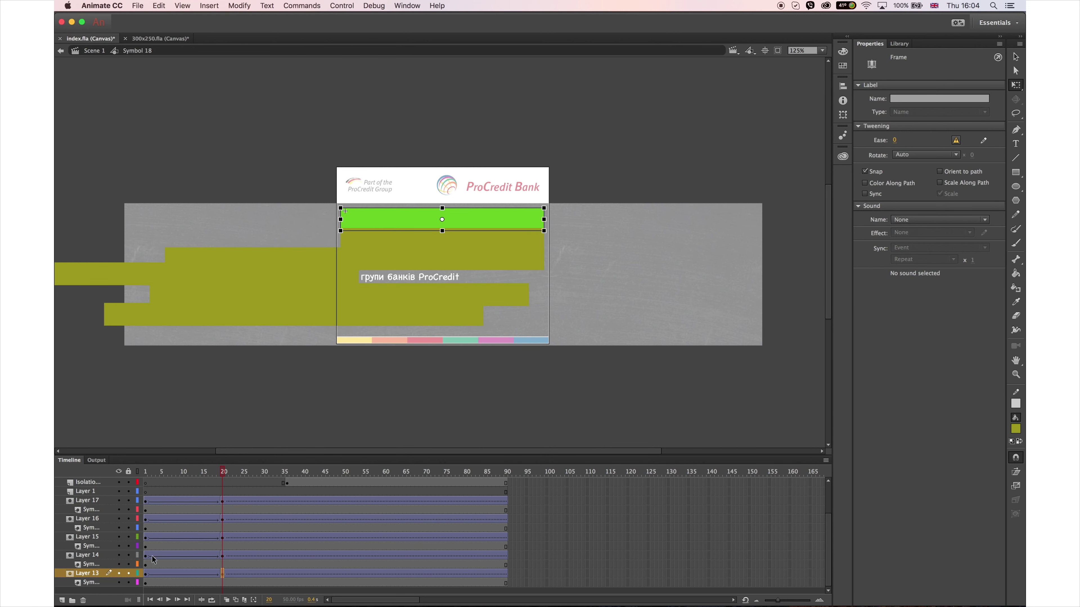
Shift the opening frames of Layer 14 and its text to start at frame 20, and those of Layer 15 and its text to frame 39
drag(147, 556, 248, 571)
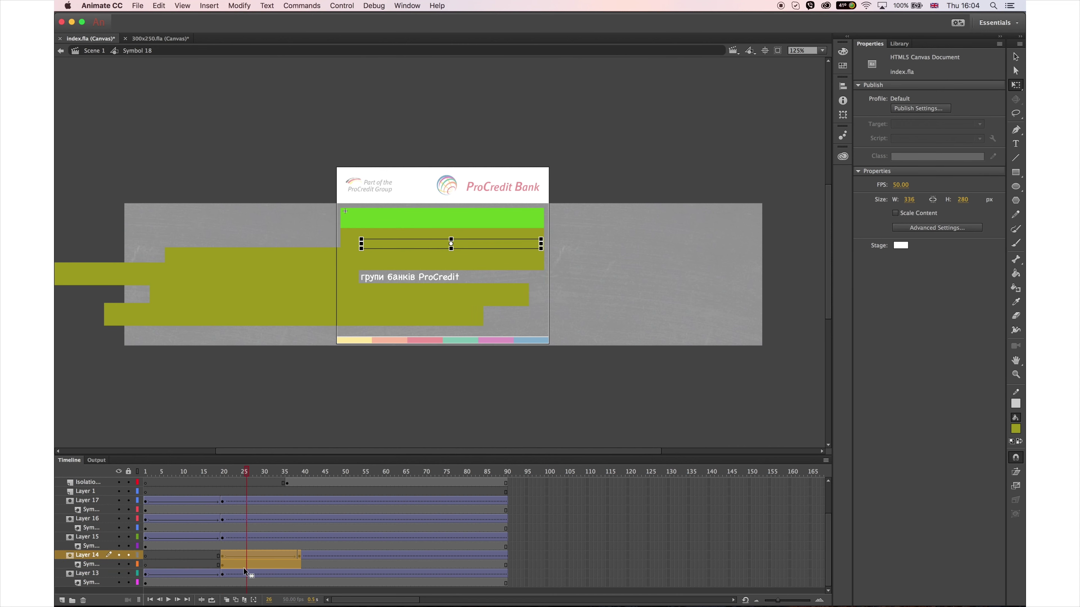
drag(147, 537, 358, 547)
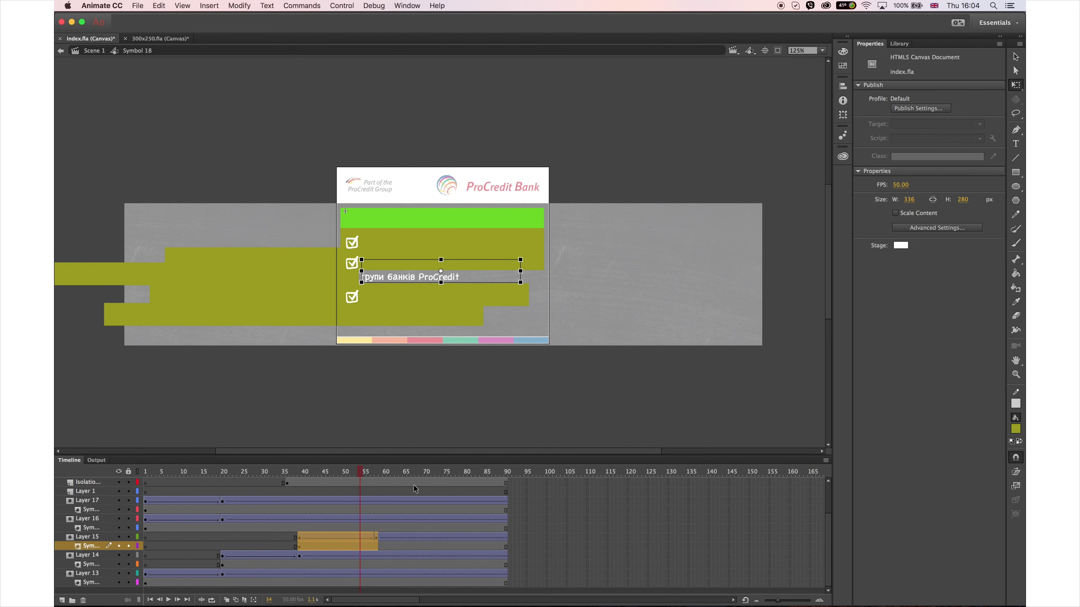
Extend the timeline by repeatedly inserting a block of frames across all layers, starting from about frame 66
drag(411, 584, 461, 449)
key(F5)
key(F5)
key(F5)
key(F5)
key(F5)
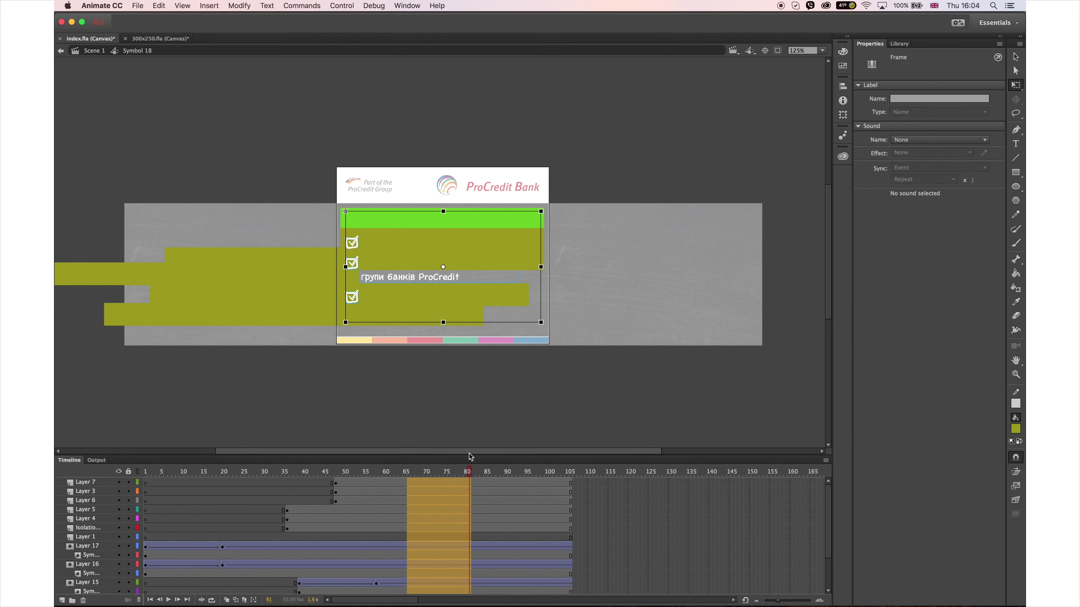
Shift the opening frames of Layer 16 and its text to start at frame 58, and those of Layer 17 and its text to frame 77
scroll(401, 498, down, 2)
click(323, 473)
drag(323, 473, 228, 502)
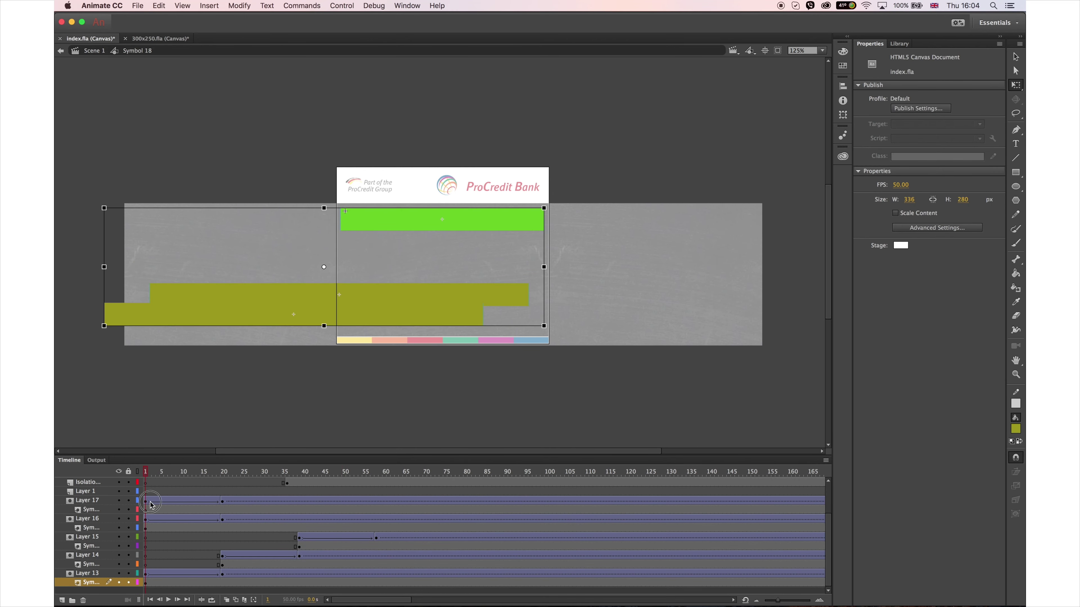
drag(163, 509, 411, 495)
drag(148, 525, 433, 530)
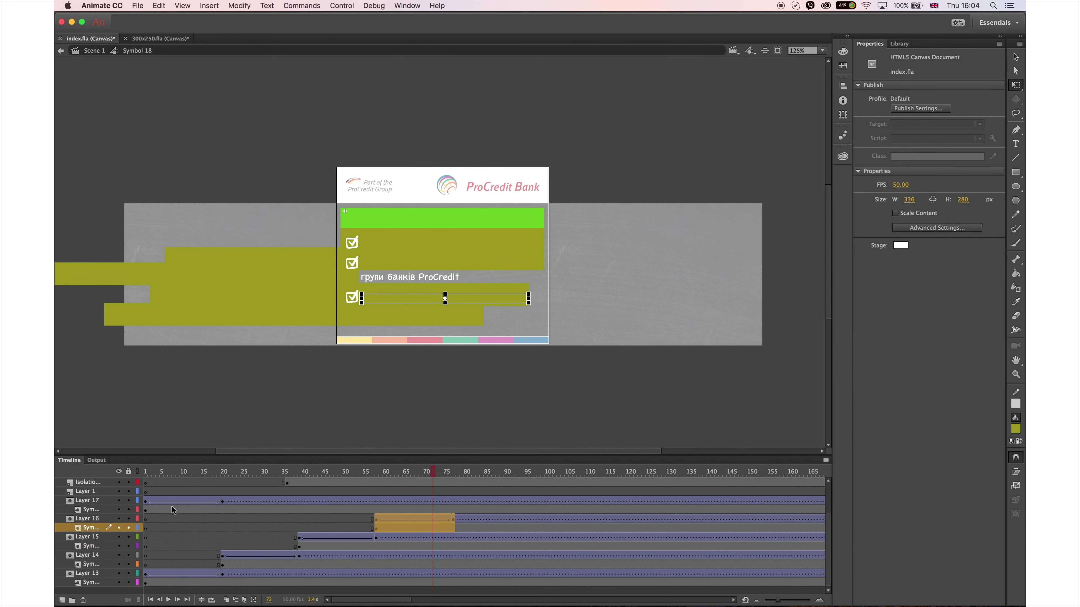
drag(147, 504, 524, 510)
drag(449, 502, 154, 500)
At frame 1 of Layer 13, move the green bar left until it clears the "ProCredit Entry Programme" heading
click(147, 574)
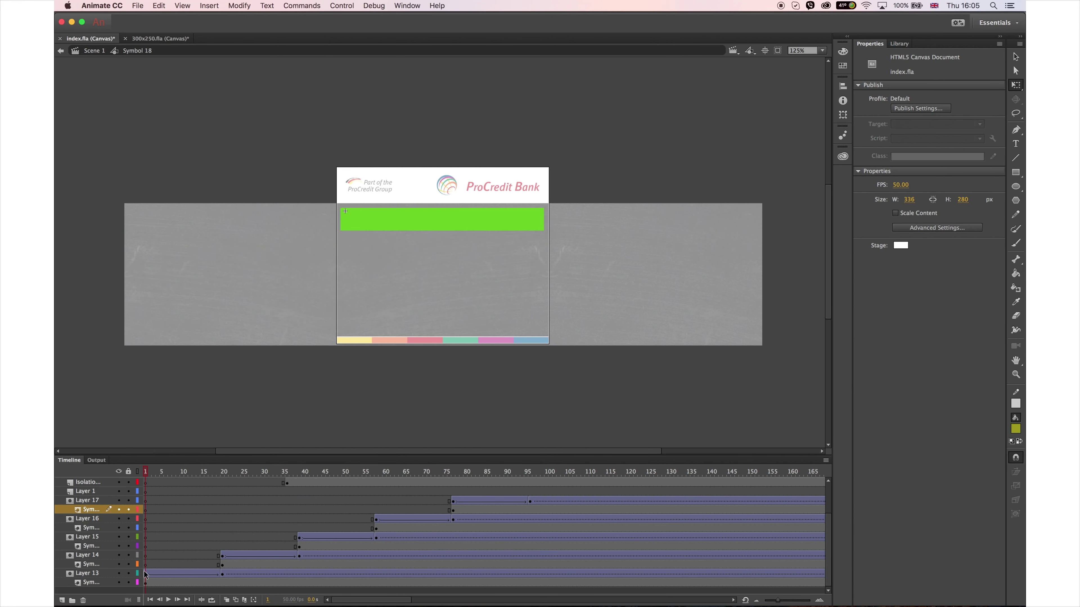
key(shift+Left)
key(shift+Left)
key(shift+Left)
key(shift+Left)
key(shift+Left)
key(shift+Left)
key(shift+Left)
key(shift+Left)
key(shift+Left)
key(shift+Left)
key(shift+Left)
key(shift+Left)
key(shift+Left)
key(shift+Left)
key(shift+Left)
key(shift+Left)
key(shift+Left)
key(shift+Left)
key(shift+Left)
key(shift+Left)
key(shift+Left)
key(shift+Left)
key(shift+Left)
key(shift+Left)
key(shift+Left)
key(shift+Left)
key(shift+Left)
key(shift+Left)
key(shift+Left)
key(shift+Left)
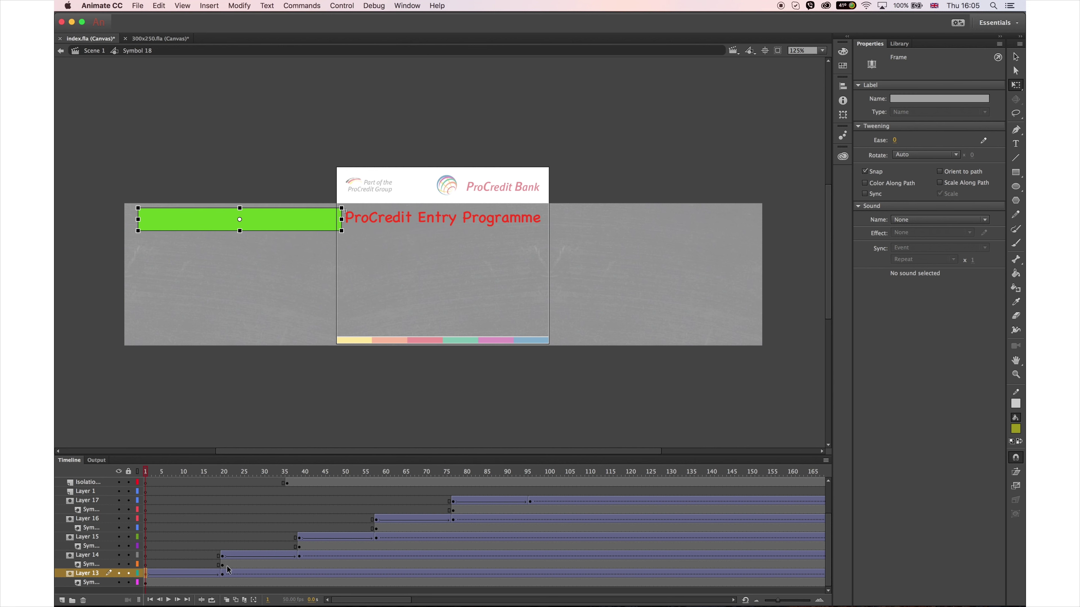
At frame 20 of Layer 14, move the olive bar left until it clears the "Заповнити резюме та пройти співбесіду" line
click(225, 554)
key(shift+Left)
key(shift+Left)
key(shift+Left)
key(shift+Left)
key(shift+Left)
key(shift+Left)
key(shift+Left)
key(shift+Left)
key(shift+Left)
key(shift+Left)
key(shift+Left)
key(shift+Left)
key(shift+Left)
key(shift+Left)
key(shift+Left)
key(shift+Left)
key(shift+Left)
key(shift+Left)
key(shift+Left)
key(shift+Left)
key(shift+Left)
key(shift+Left)
key(shift+Left)
key(shift+Left)
key(shift+Left)
key(shift+Left)
key(shift+Left)
key(shift+Left)
key(shift+Left)
key(shift+Left)
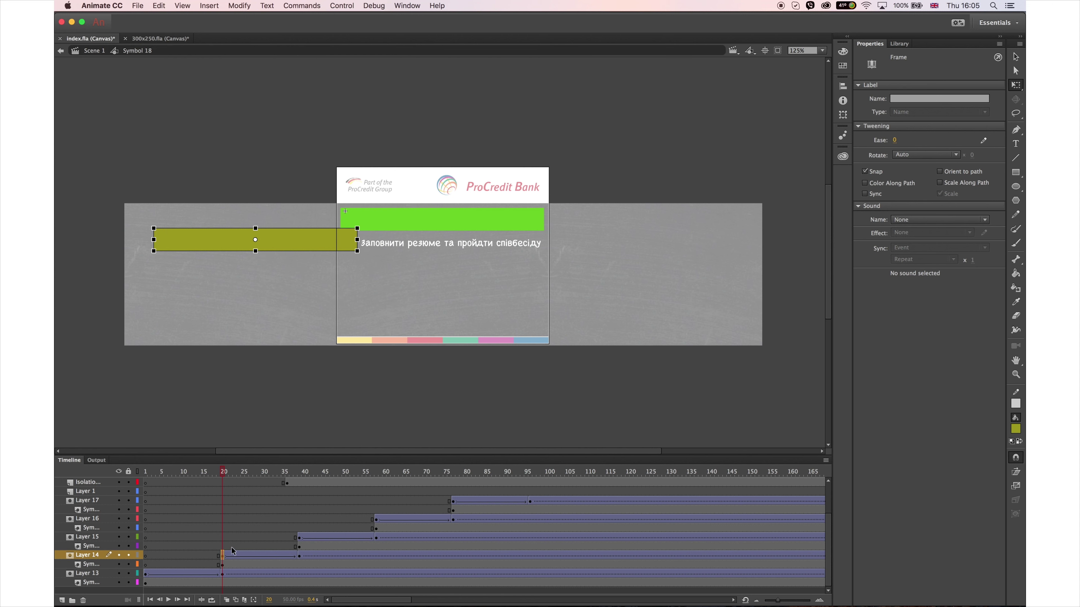
key(Right)
key(Right)
key(Right)
At frame 39 of Layer 15, move the olive mask bar left until it clears the "Навчайтеся в програмі міжнародної групи банків ProCredit" text
click(300, 546)
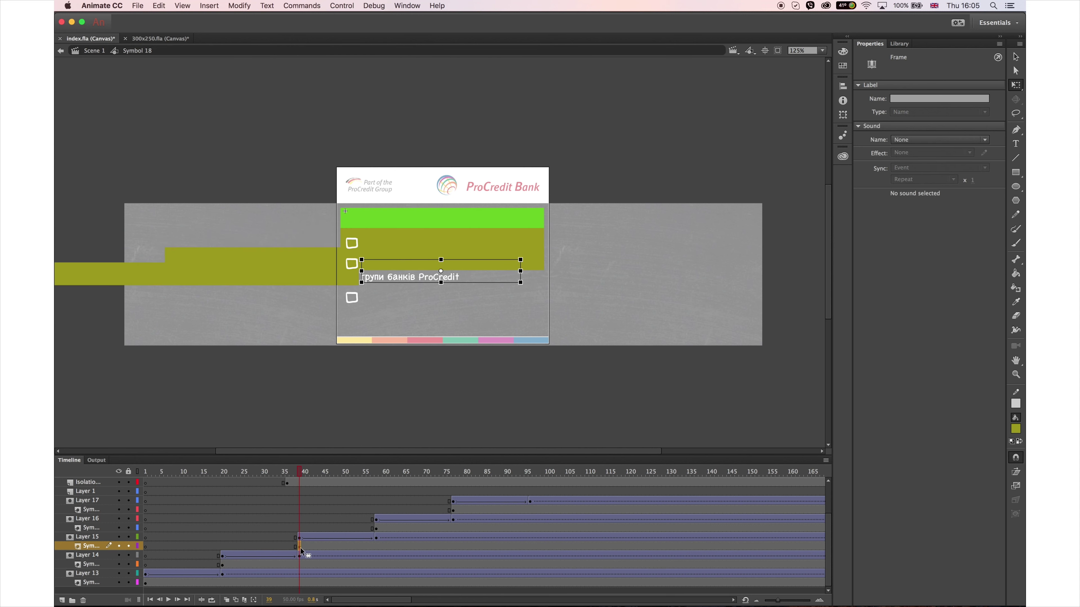
click(299, 539)
key(shift+Left)
key(shift+Left)
key(shift+Left)
key(shift+Left)
key(shift+Left)
key(shift+Left)
key(shift+Left)
key(shift+Left)
key(shift+Left)
key(shift+Left)
key(shift+Left)
key(shift+Left)
key(shift+Left)
key(shift+Left)
key(shift+Left)
key(shift+Left)
key(shift+Left)
key(shift+Left)
key(shift+Left)
key(shift+Left)
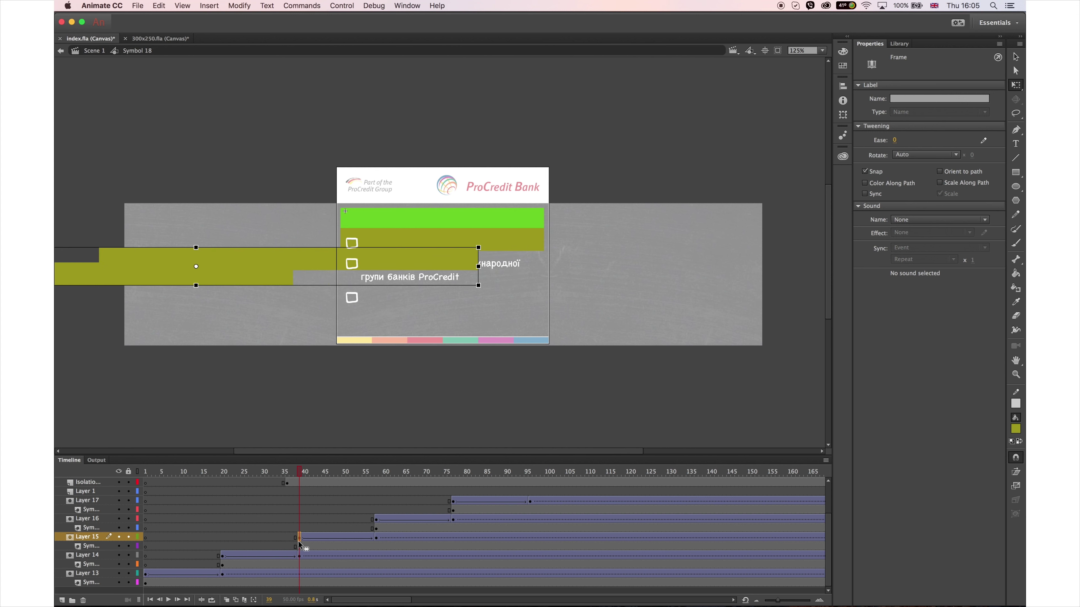
key(shift+Left)
key(shift+Left)
key(shift+Left)
key(shift+Left)
key(shift+Left)
key(shift+Left)
key(shift+Left)
key(shift+Left)
key(shift+Left)
key(shift+Left)
key(shift+Left)
key(shift+Left)
key(shift+Left)
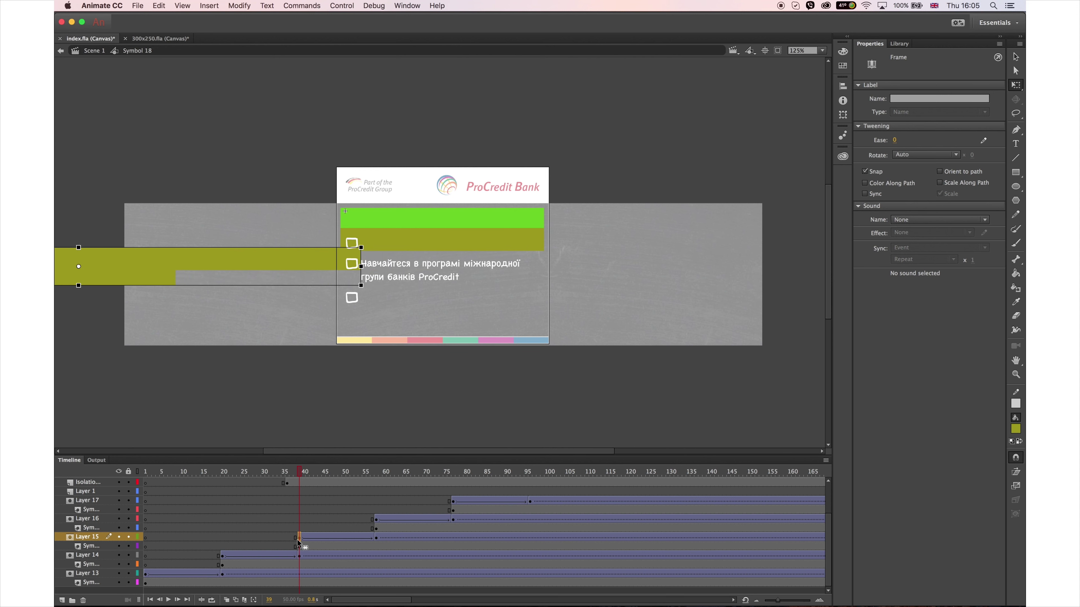
At frame 58 of Layer 16, move the olive bar left until it clears the "Почніть працювати в німецькому банку" line
click(377, 520)
key(shift+Left)
key(shift+Left)
key(shift+Left)
key(shift+Left)
key(shift+Left)
key(shift+Left)
key(shift+Left)
key(shift+Left)
key(shift+Left)
key(shift+Left)
key(shift+Left)
key(shift+Left)
key(shift+Left)
key(shift+Left)
key(shift+Left)
key(shift+Left)
key(shift+Left)
key(shift+Left)
key(shift+Left)
key(shift+Left)
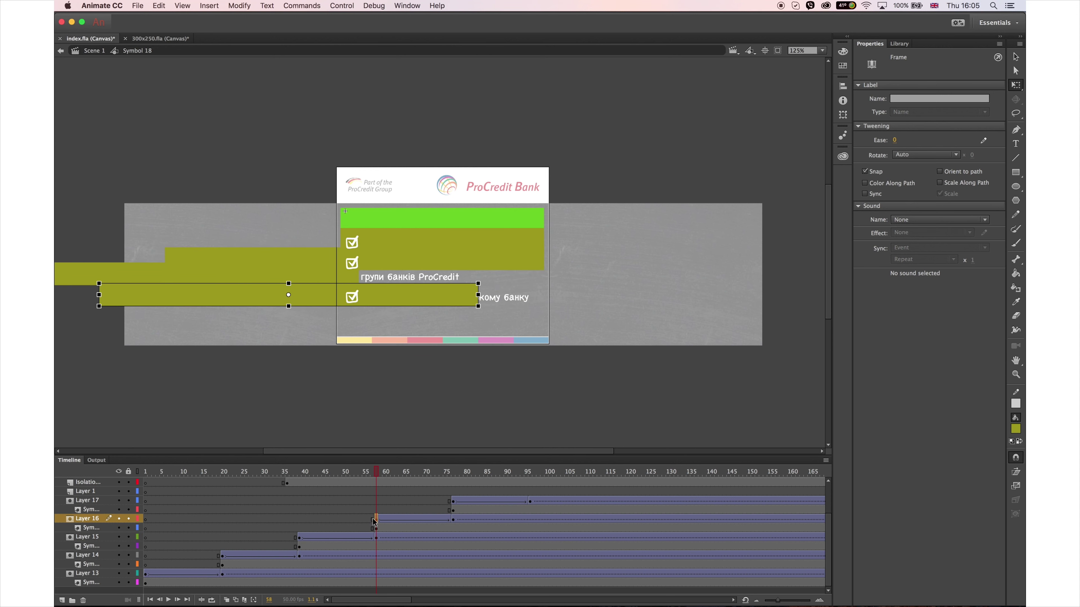
key(shift+Left)
key(shift+Left)
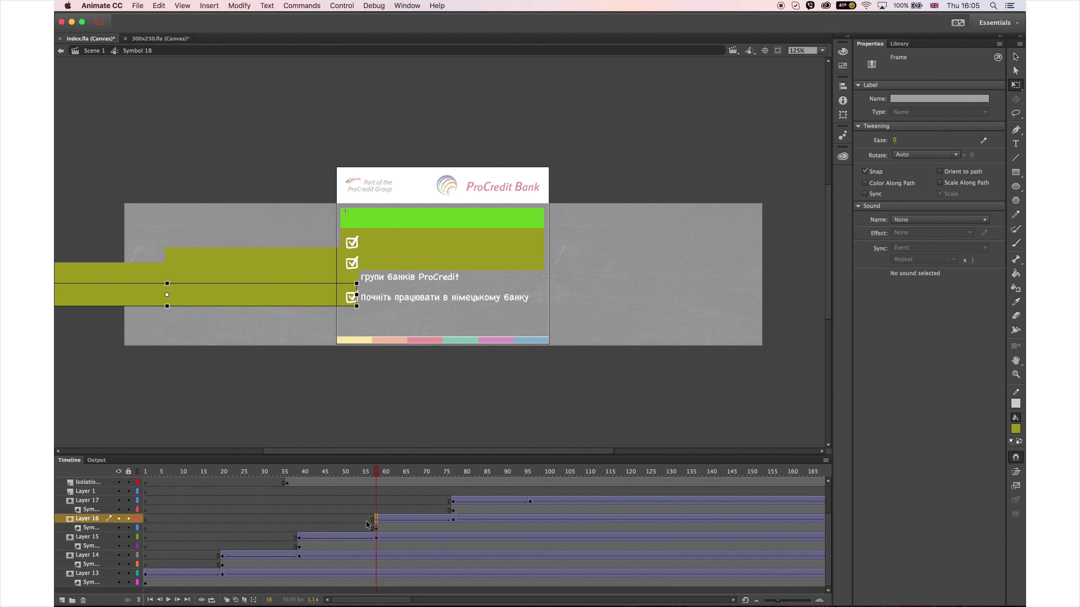
At frame 77 of Layer 17, move the olive bar left until it clears the red "ПроКредит Банку" line
click(453, 501)
key(shift+Left)
key(shift+Left)
key(shift+Left)
key(shift+Left)
key(shift+Left)
key(shift+Left)
key(shift+Left)
key(shift+Left)
key(shift+Left)
key(shift+Left)
key(shift+Left)
key(shift+Left)
key(shift+Left)
key(shift+Left)
key(shift+Left)
key(shift+Left)
key(shift+Left)
key(shift+Left)
key(shift+Left)
key(shift+Left)
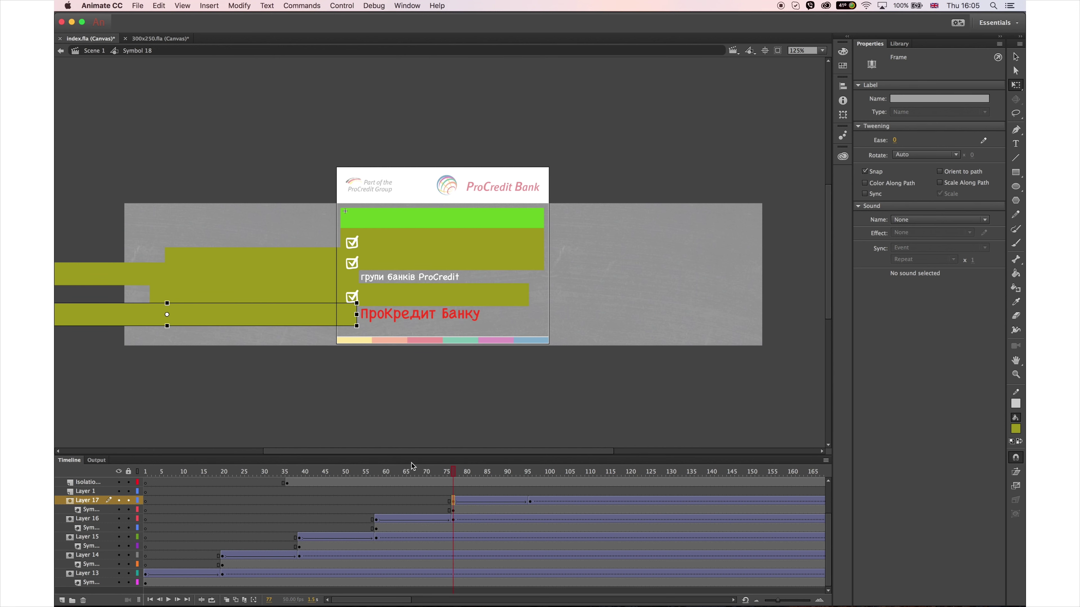
At frame 58 of Layer 15, move the stepped olive bar right until it also covers the text's second line, "групи банків ProCredit"
click(300, 557)
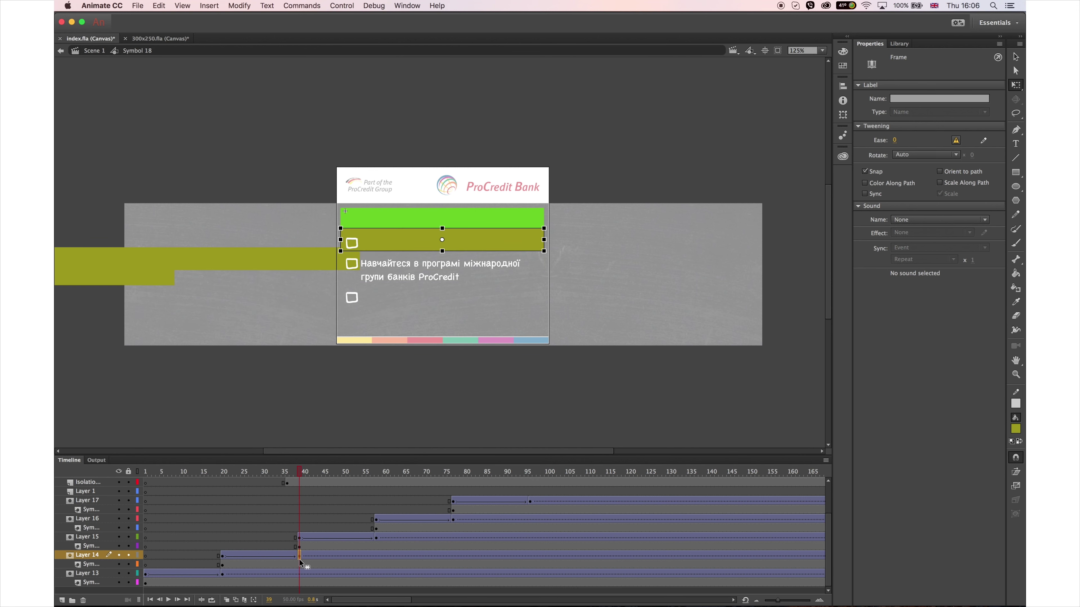
click(376, 538)
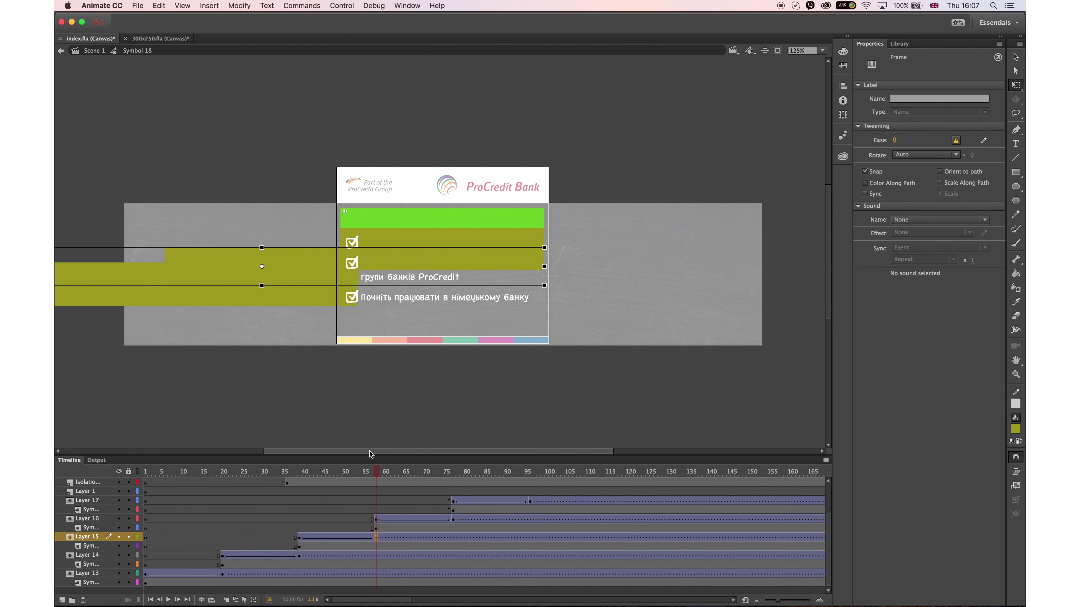
key(shift+Right)
key(shift+Right)
key(shift+Right)
key(shift+Right)
key(shift+Right)
key(shift+Right)
key(shift+Right)
key(shift+Right)
key(shift+Right)
key(shift+Right)
key(shift+Right)
key(shift+Right)
key(shift+Right)
key(shift+Right)
key(shift+Right)
key(shift+Right)
key(shift+Right)
key(shift+Right)
key(shift+Right)
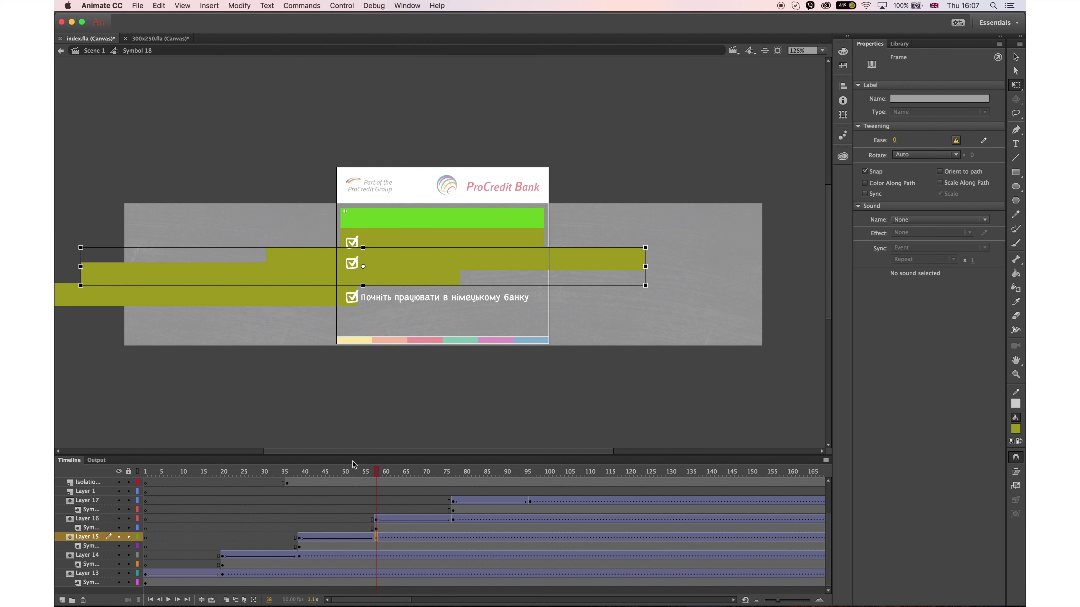
Insert frames across all layers within Layer 15's tween until its end keyframe reaches frame 82, and scrub through the lengthened reveal
key(F5)
key(F5)
key(F5)
key(F5)
key(F5)
key(F5)
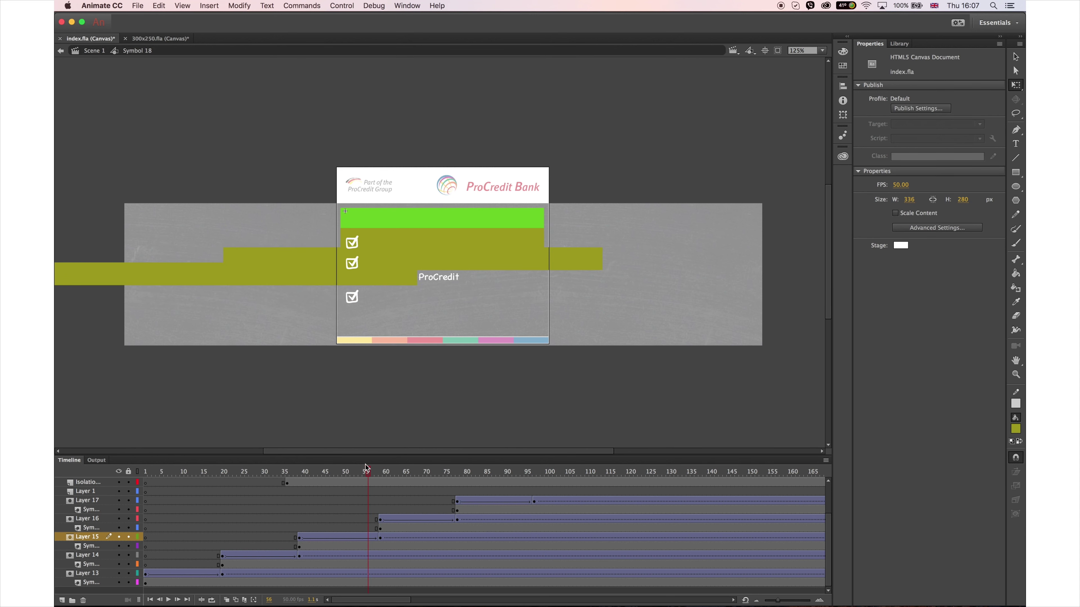
key(F5)
key(F5)
key(F5)
key(F5)
key(F5)
key(F5)
key(F5)
key(F5)
key(F5)
key(F5)
key(F5)
key(F5)
key(F5)
key(F5)
key(F5)
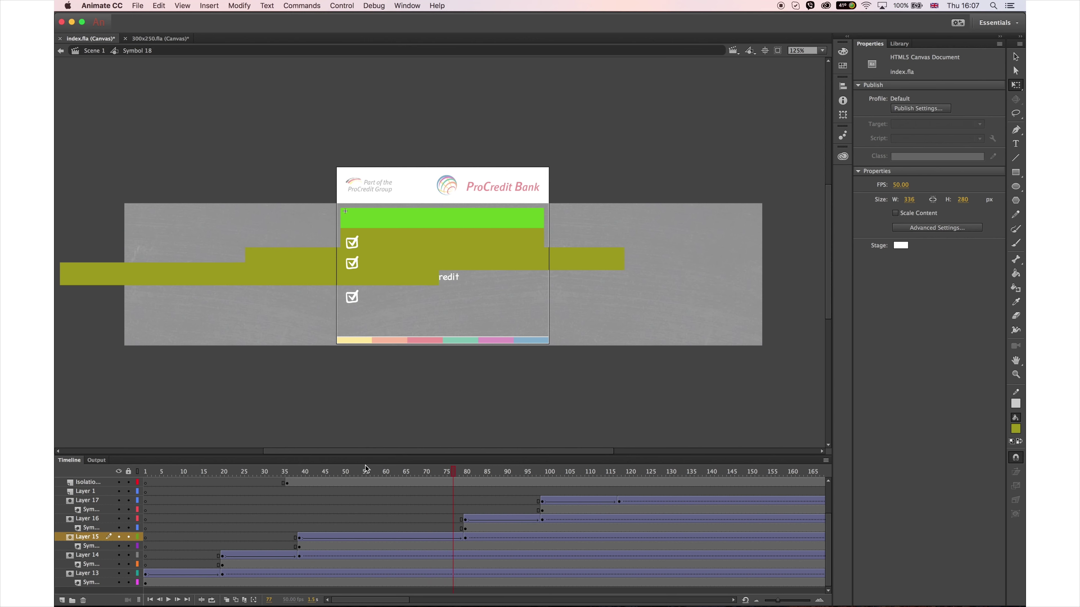
drag(368, 476, 415, 473)
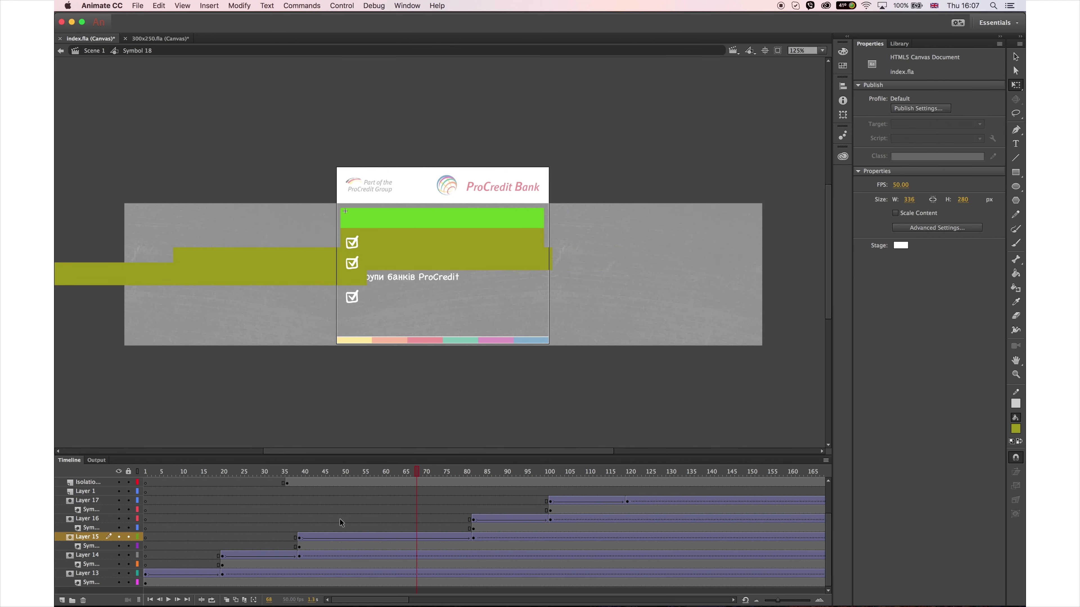
Shift the starting keyframes of the three checkbox layers (Layer 5, Layer 4 and the Isolation layer) to frame 20
scroll(315, 515, up, 3)
click(292, 511)
scroll(298, 520, down, 3)
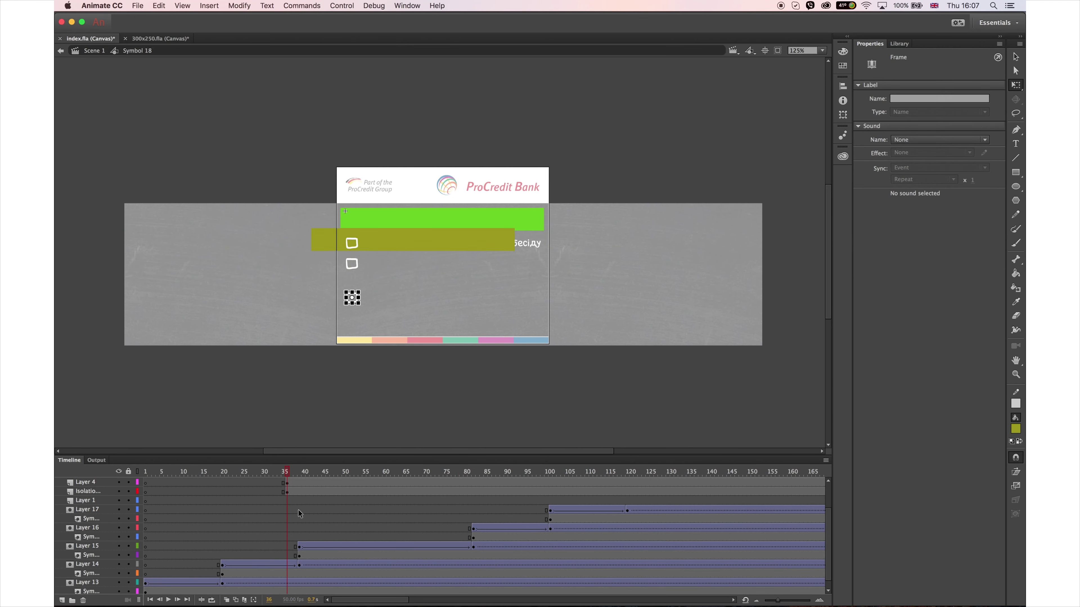
shift+click(287, 501)
drag(287, 501, 228, 505)
Play the checklist animation and step frame by frame to frame 48, where the tick layers start, to check their timing
key(Return)
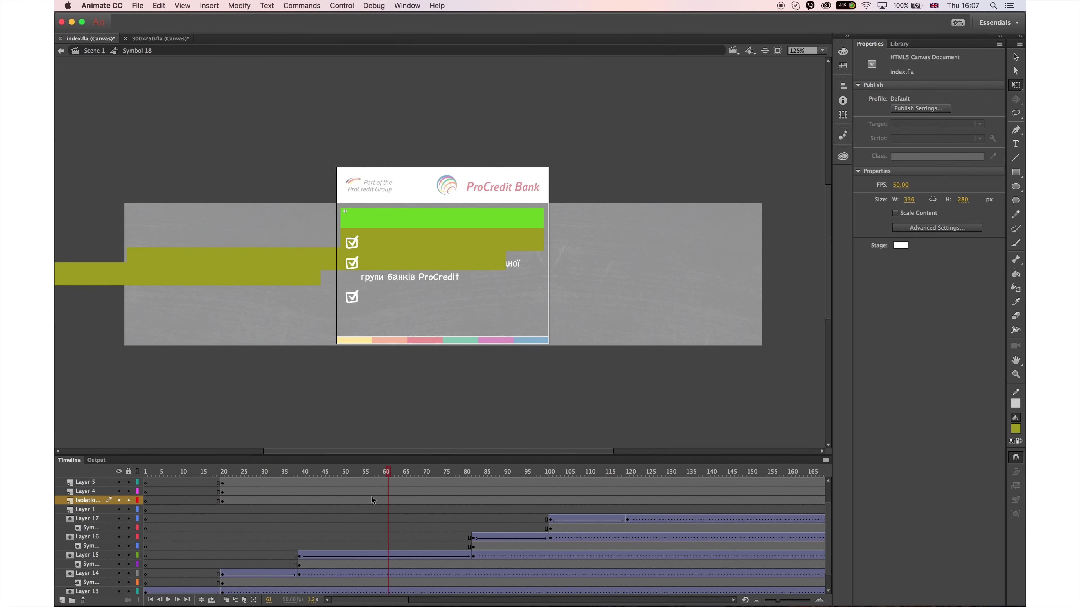
scroll(346, 501, up, 3)
key(comma)
key(comma)
key(comma)
key(comma)
key(comma)
key(comma)
key(comma)
key(comma)
key(comma)
key(comma)
key(comma)
key(comma)
key(comma)
key(comma)
key(comma)
key(comma)
key(comma)
key(comma)
key(comma)
key(period)
key(period)
key(period)
key(period)
key(period)
key(period)
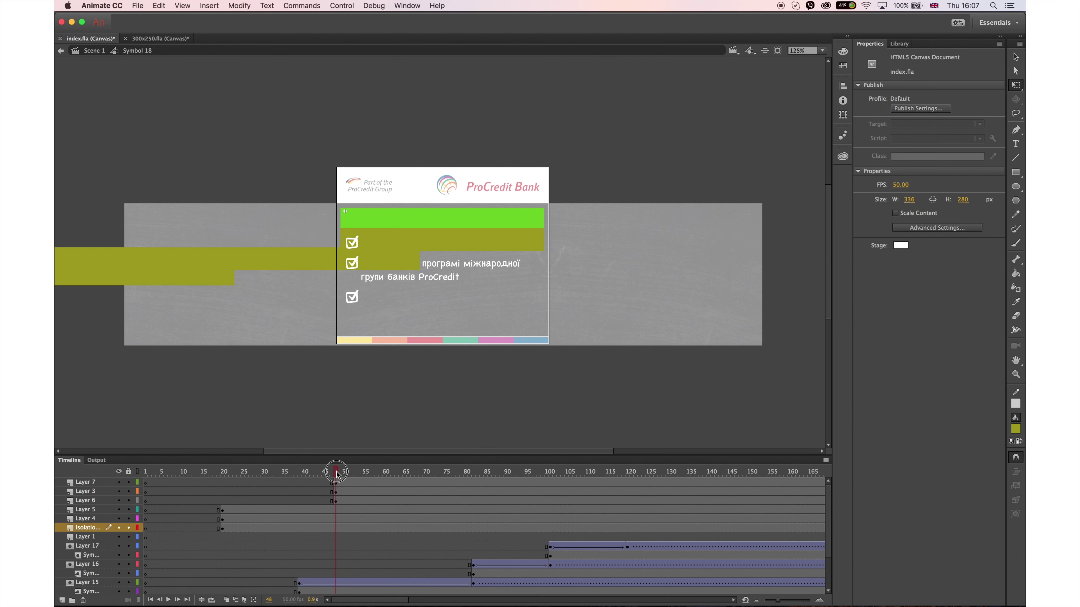
Step back through the tick timing and move Layer 6's starting keyframe to frame 39, where Layer 15's tween begins
key(comma)
key(comma)
key(comma)
key(comma)
key(comma)
key(comma)
key(comma)
key(comma)
key(comma)
key(comma)
key(comma)
key(comma)
key(comma)
key(period)
key(period)
click(335, 503)
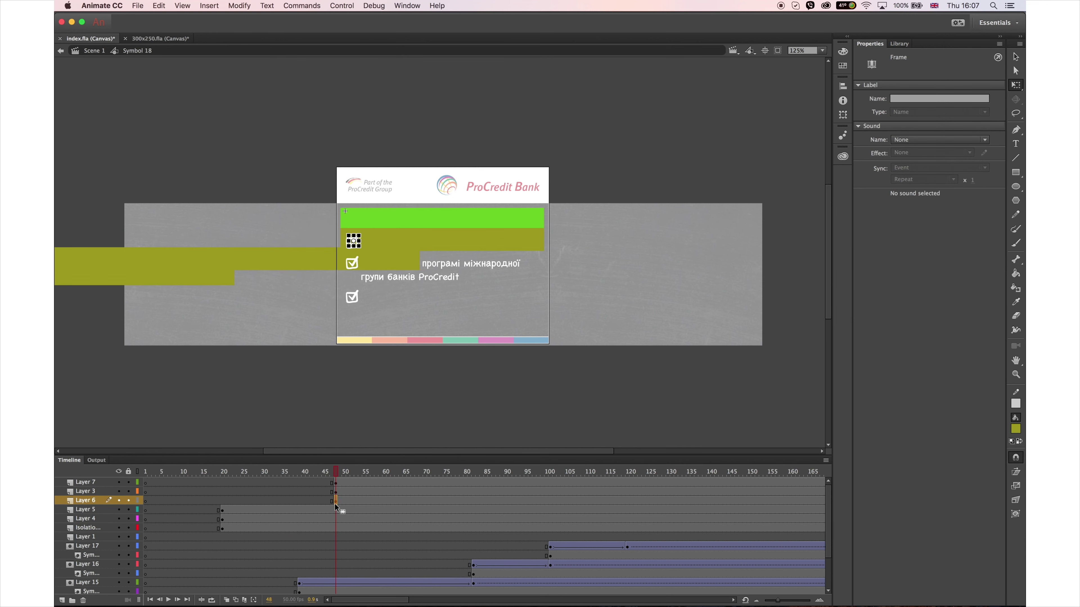
drag(334, 503, 299, 502)
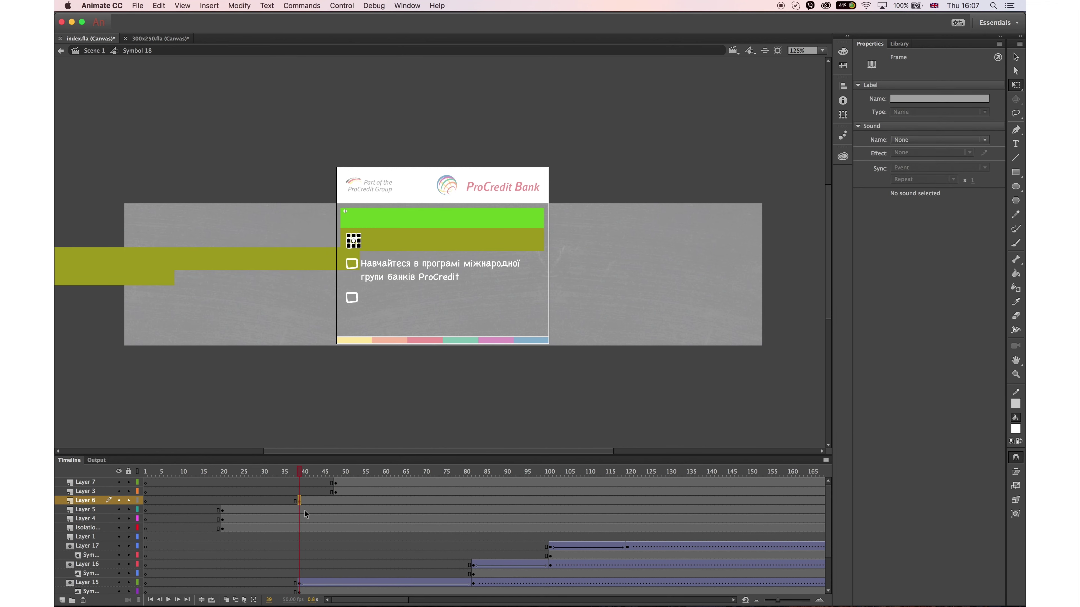
Shift Layer 3's starting keyframe to frame 82 and Layer 7's starting keyframe to the start of Layer 17's tween
click(336, 495)
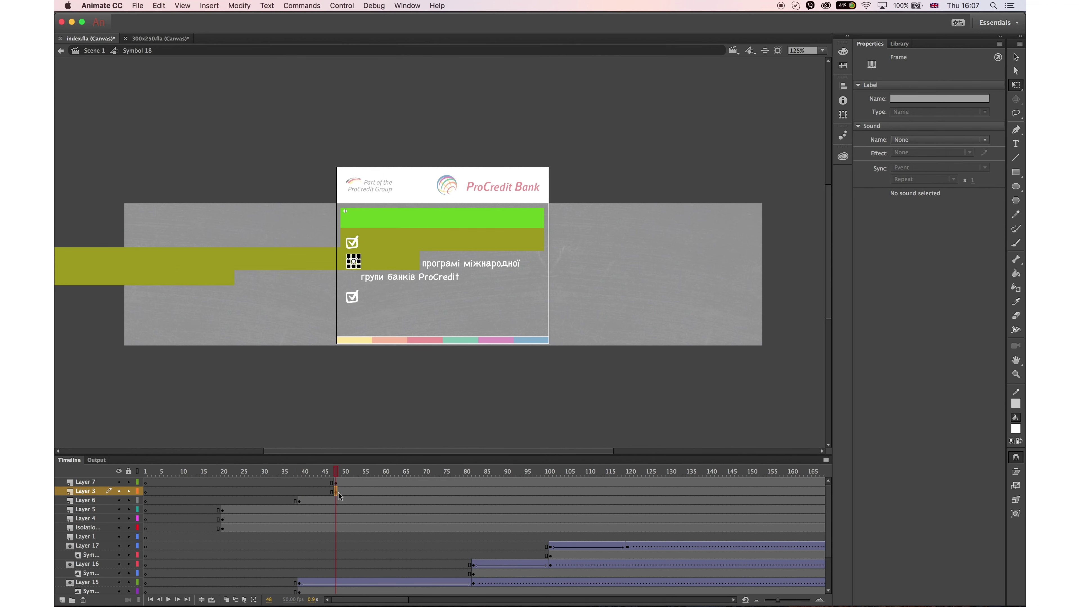
drag(338, 495, 473, 493)
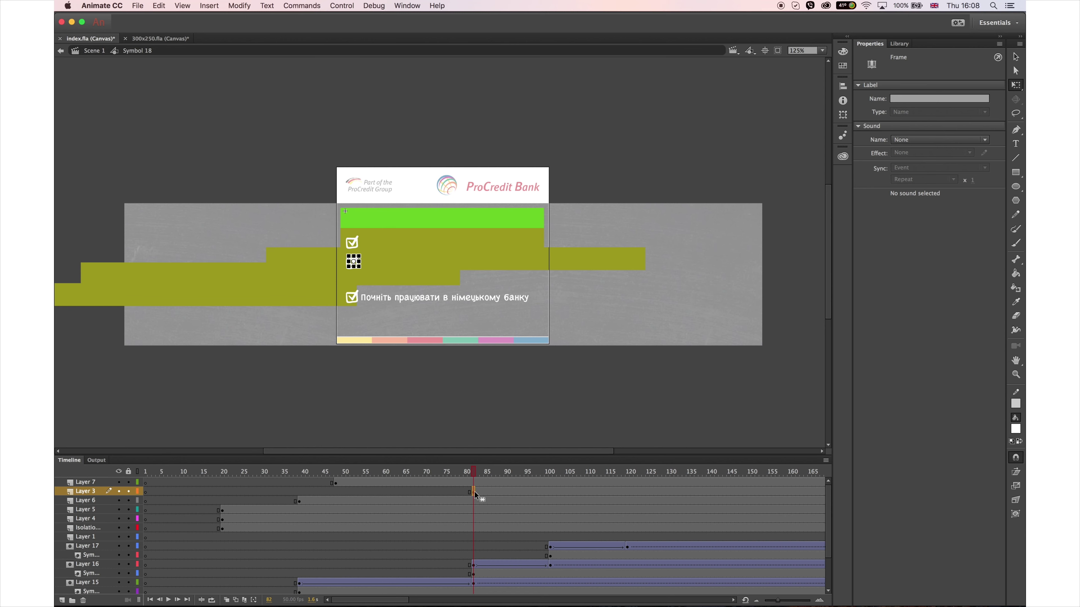
click(474, 472)
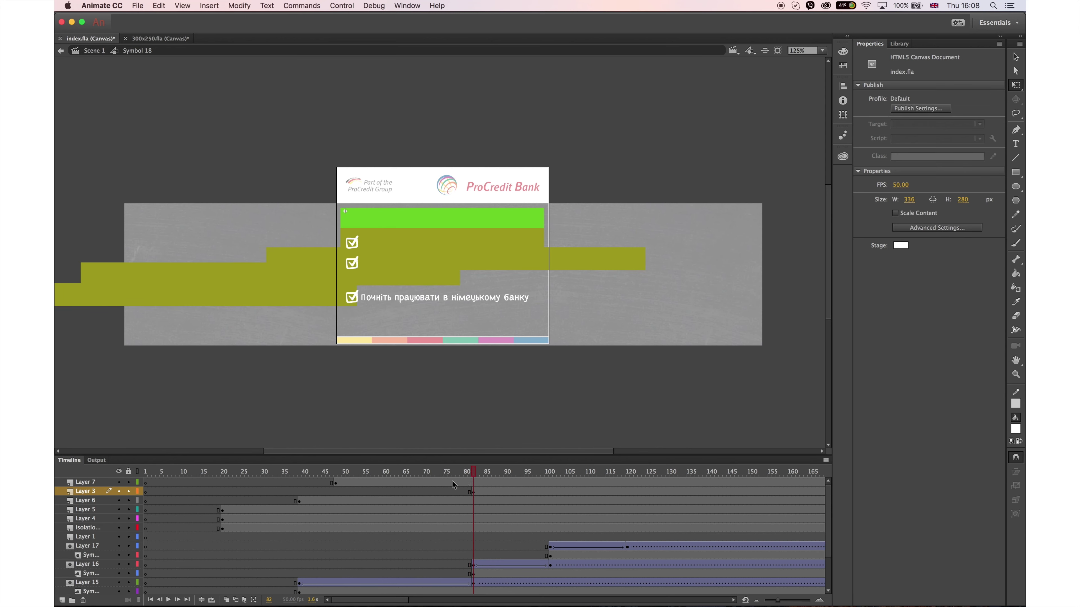
click(335, 483)
drag(336, 483, 807, 470)
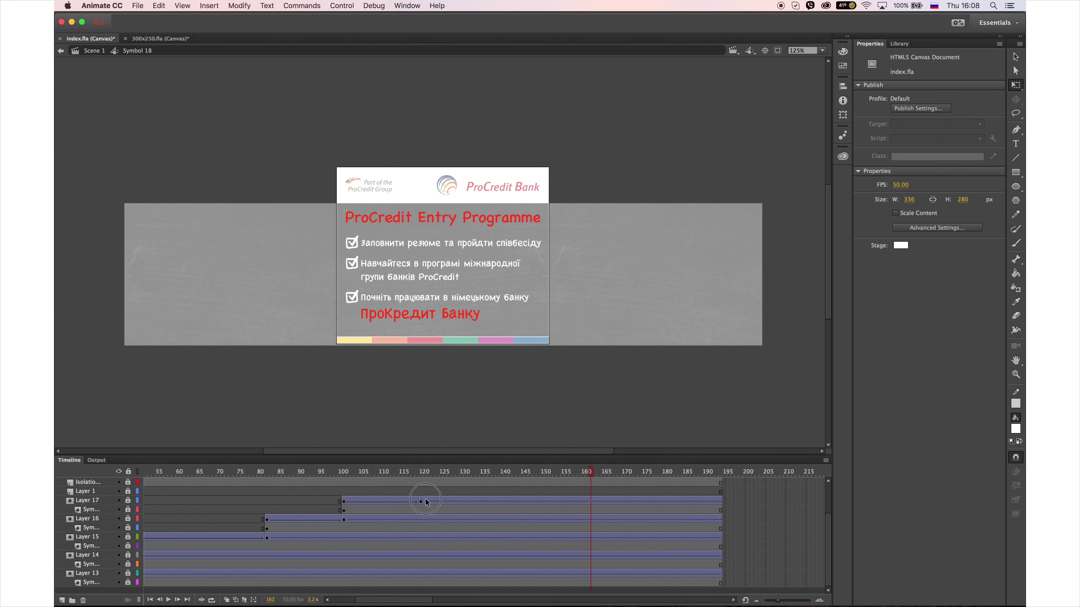
Remove the surplus frames after the final keyframes of mask layers Layer 17 and Layer 16
drag(427, 502, 739, 504)
right_click(704, 501)
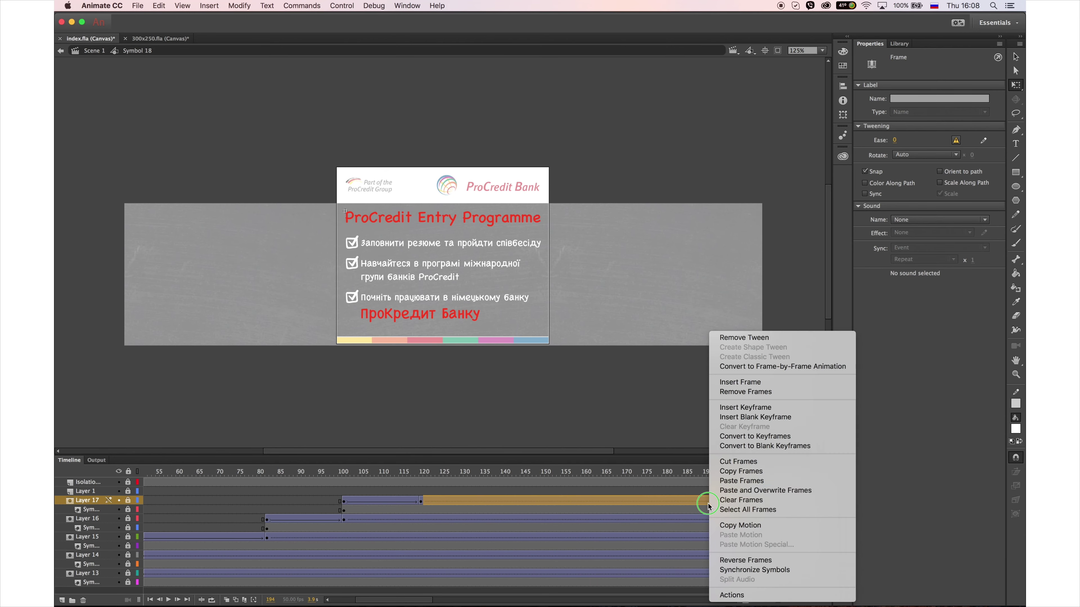
click(722, 389)
drag(349, 519, 723, 519)
right_click(704, 519)
click(722, 392)
scroll(680, 531, left, 3)
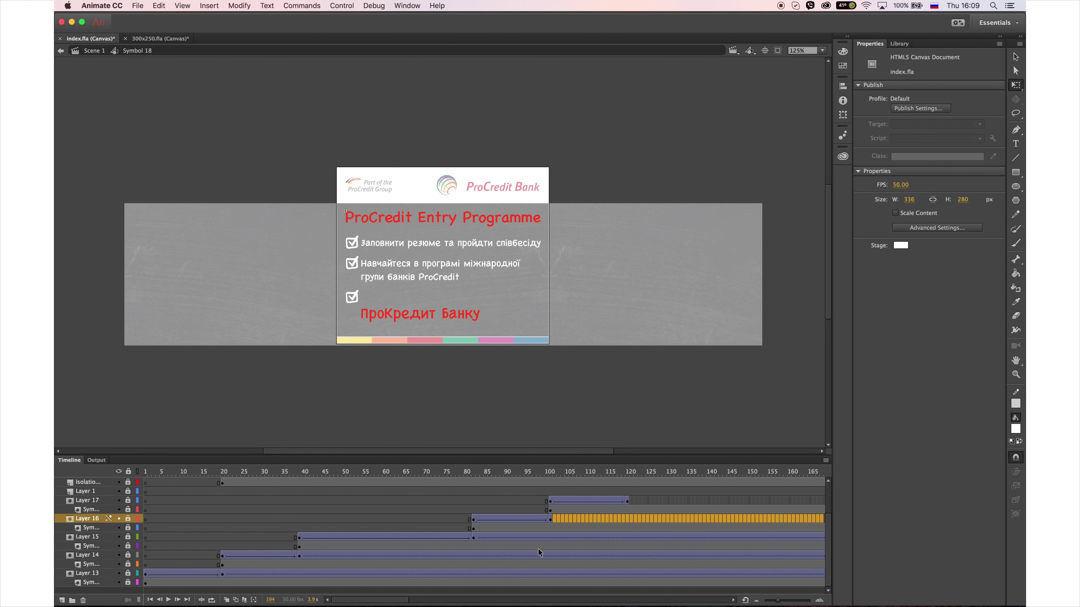
Remove the surplus frames after the final keyframes of mask layers Layer 15, Layer 14 and Layer 13
drag(801, 537, 340, 537)
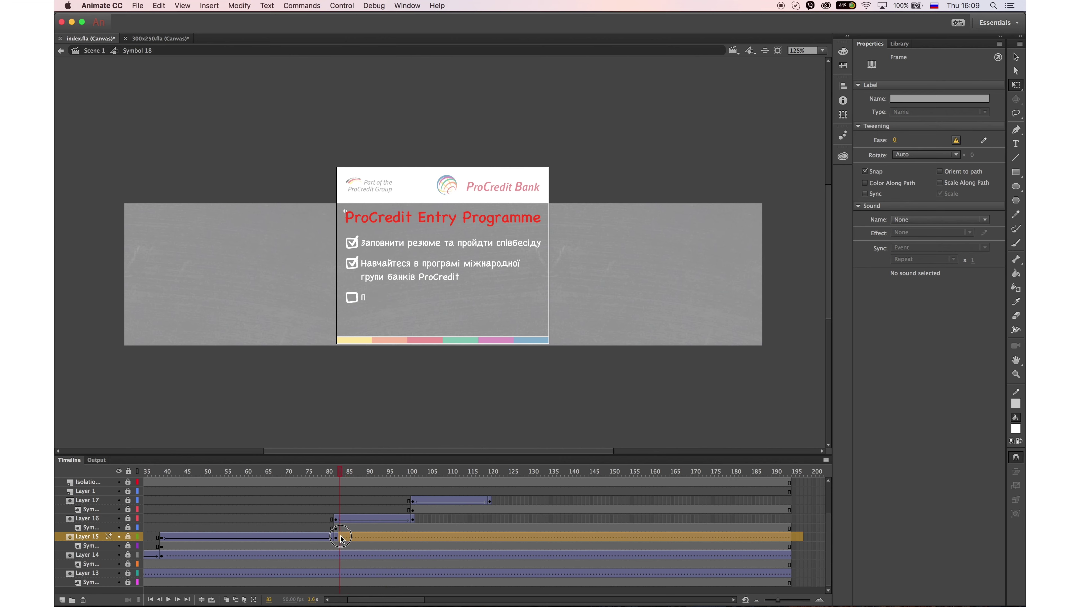
right_click(371, 540)
click(432, 392)
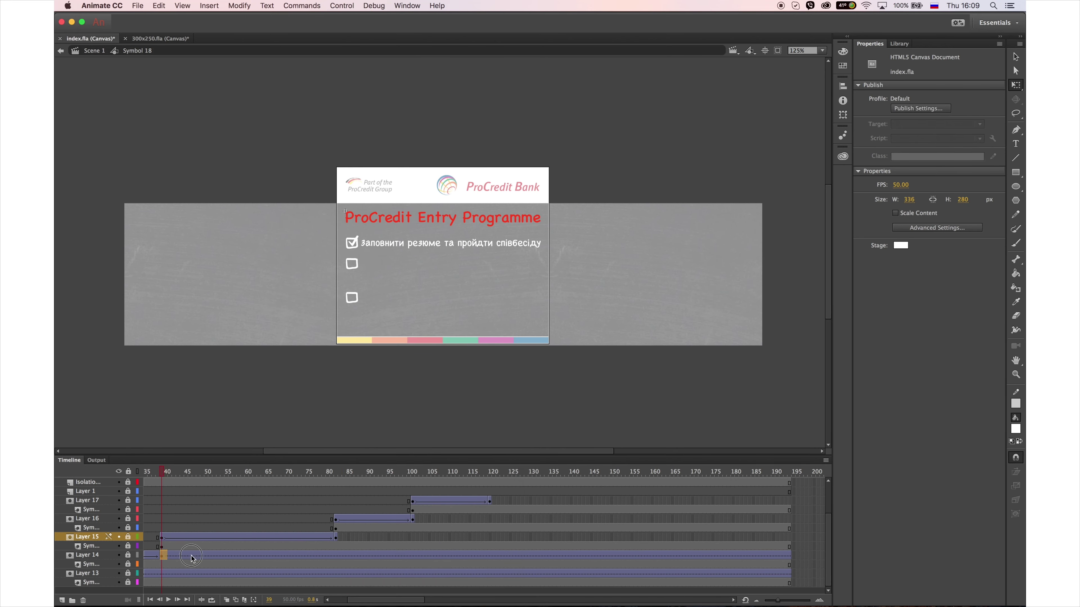
drag(164, 555, 115, 576)
right_click(799, 560)
click(808, 390)
right_click(209, 572)
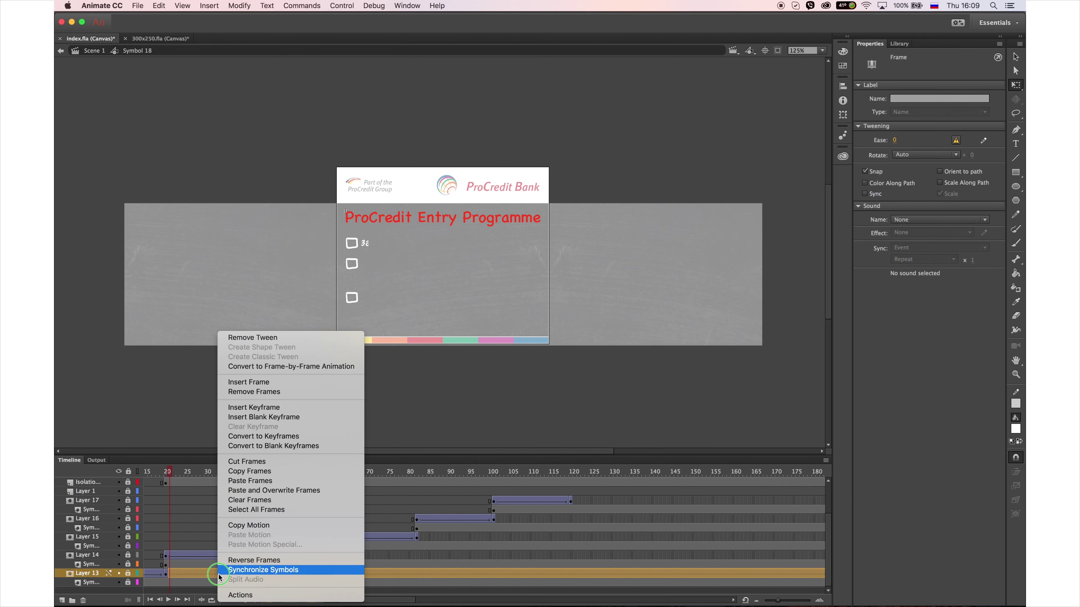
click(293, 391)
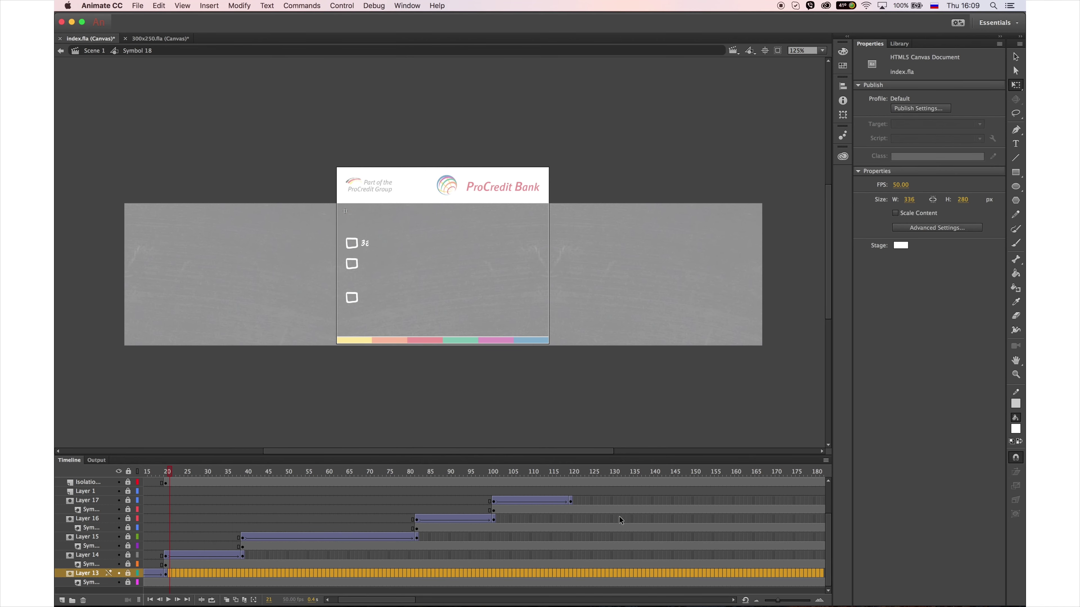
Create classic tweens on the masked text layers under Layers 17, 16, 15 and 14
right_click(729, 509)
click(776, 357)
right_click(727, 527)
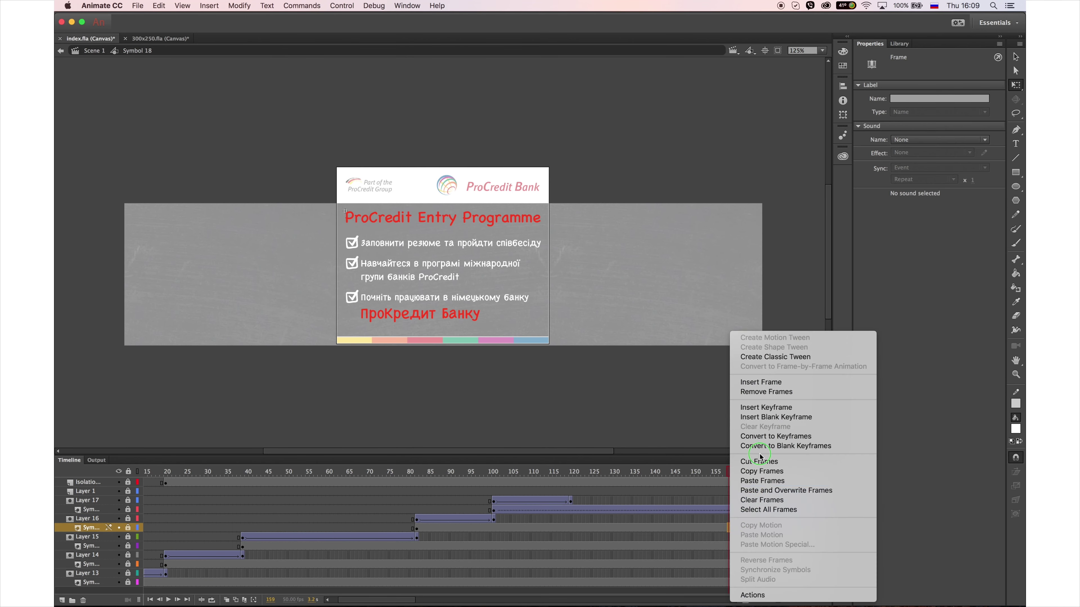
click(776, 356)
right_click(726, 546)
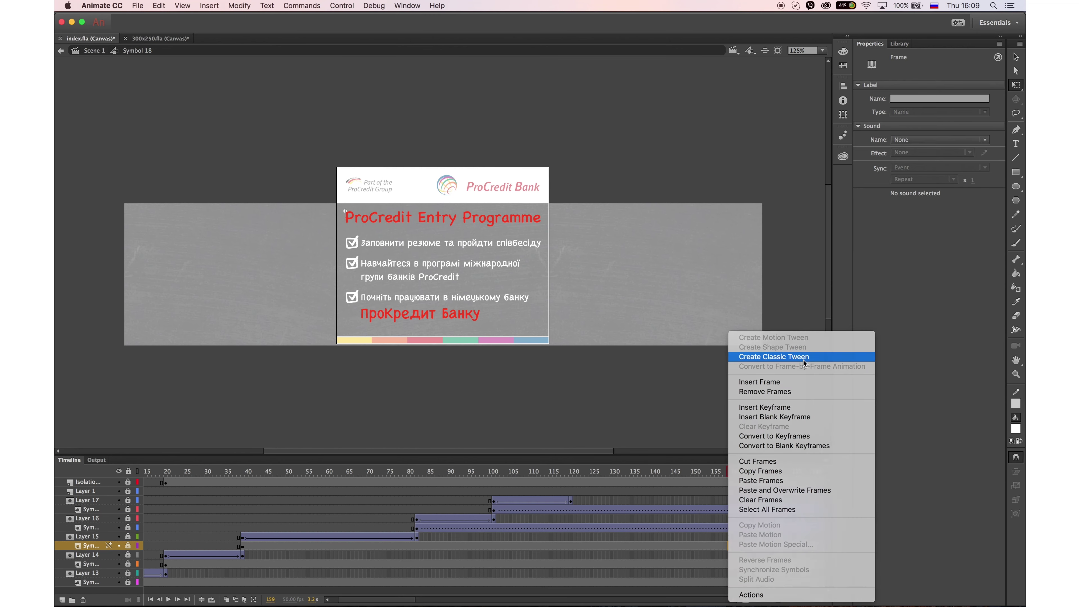
click(804, 362)
right_click(741, 564)
click(787, 357)
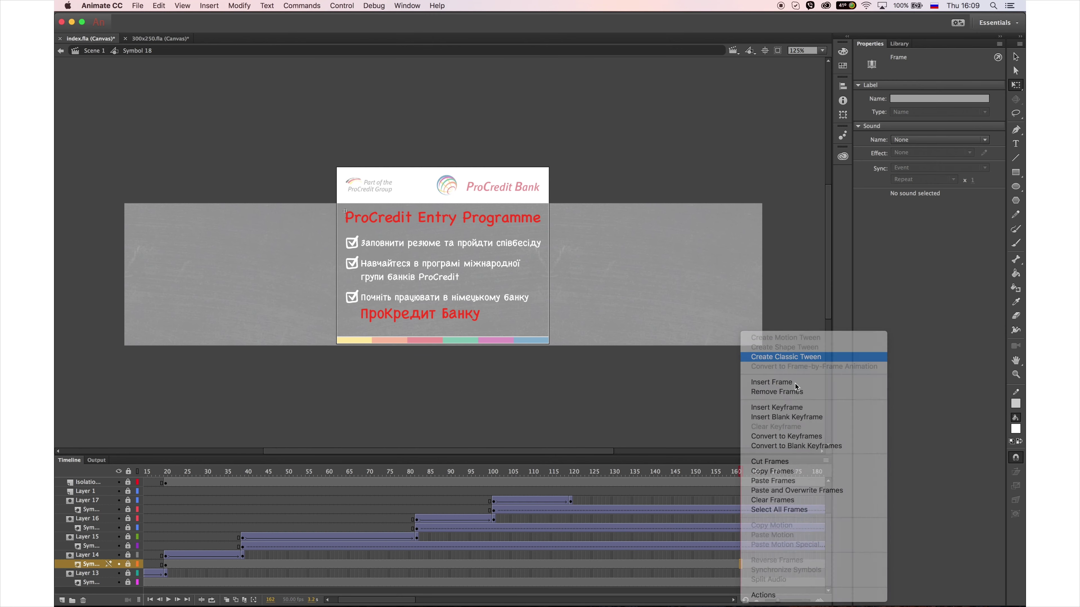
click(732, 583)
Create classic tweens on the six checkbox and tick layers, from Layer 7 to the Isolation layer, and insert keyframes at frame 168
scroll(660, 540, right, 5)
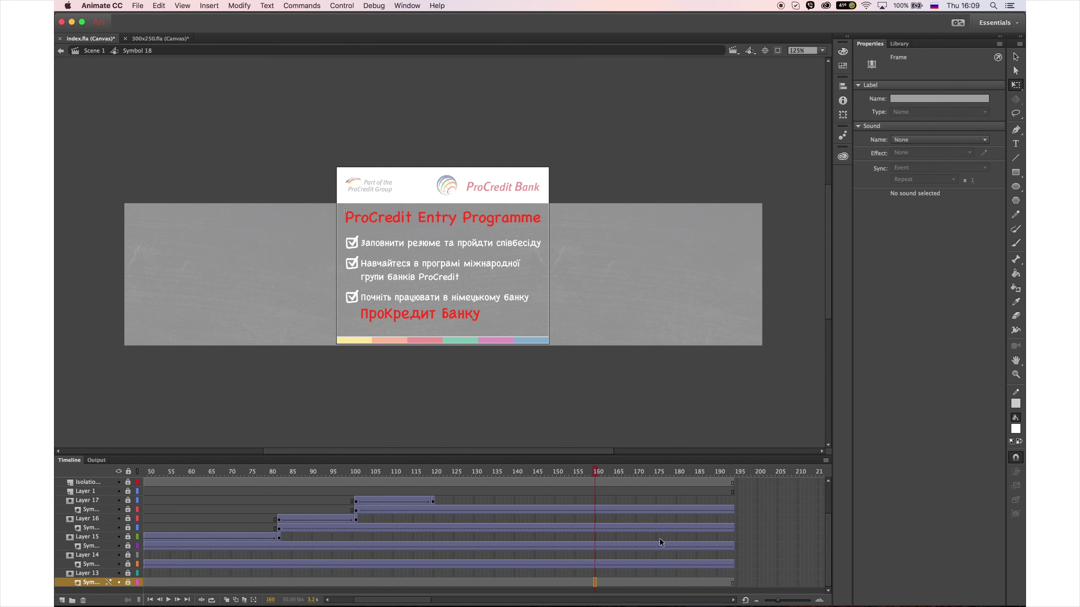
scroll(629, 512, up, 1)
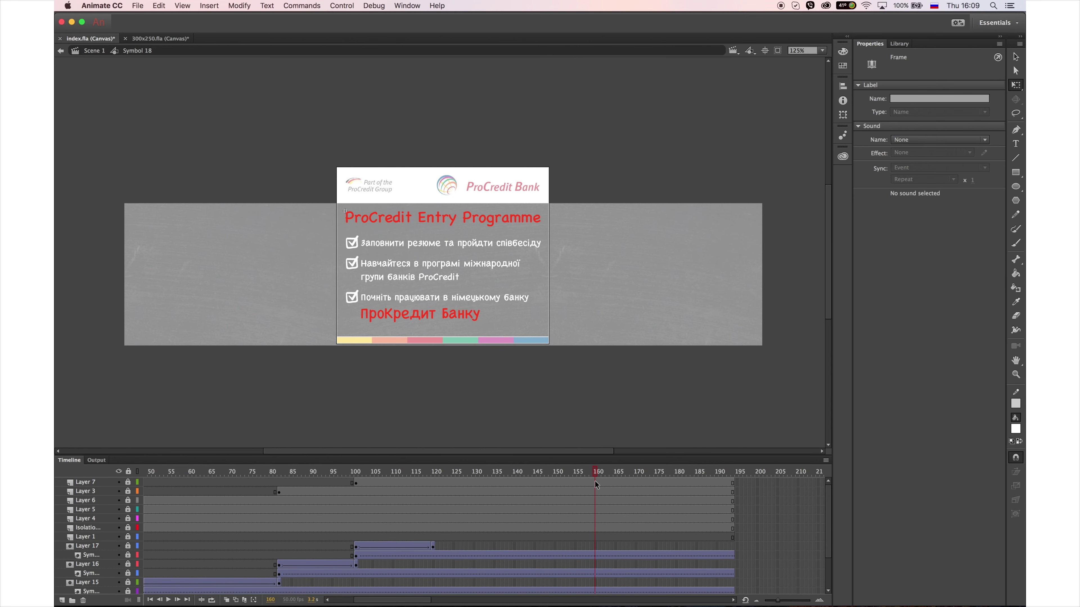
drag(597, 485, 631, 529)
right_click(616, 510)
click(669, 400)
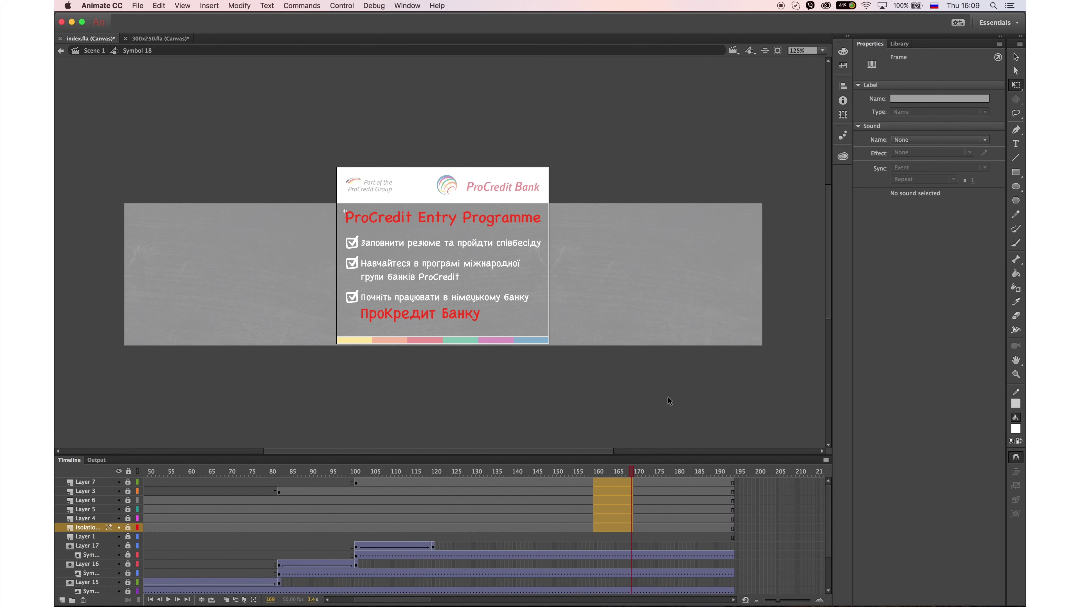
click(659, 528)
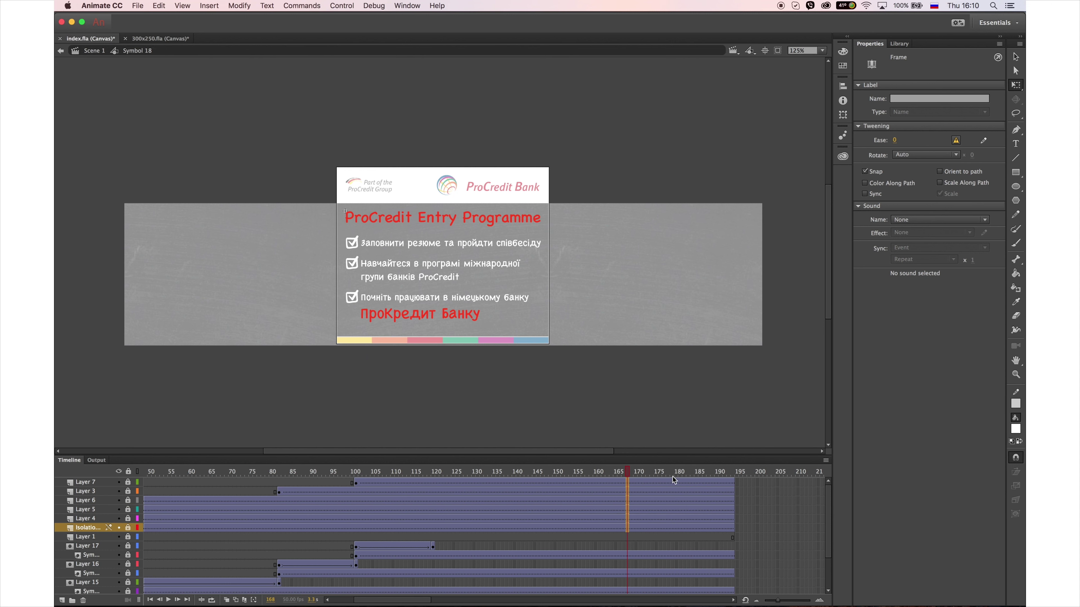
key(F6)
Insert keyframes at frame 194 in the checkbox, tick and Layers 17–14 text layers, and at frame 168 in those text layers
click(734, 472)
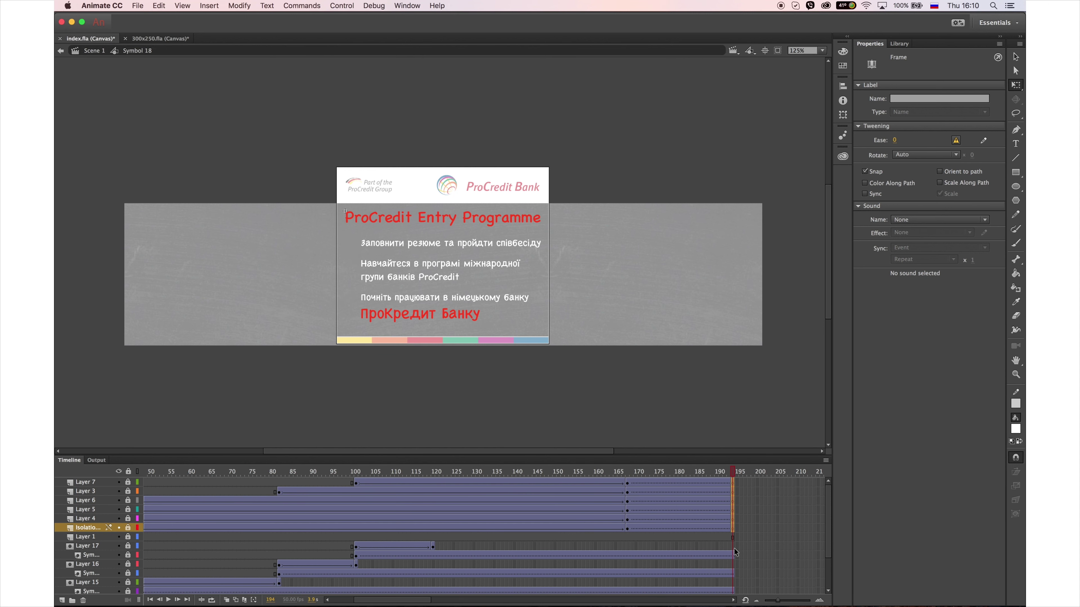
key(q)
drag(735, 516, 734, 566)
key(F6)
scroll(828, 515, down, 5)
drag(629, 511, 627, 566)
key(F6)
click(627, 565)
key(F6)
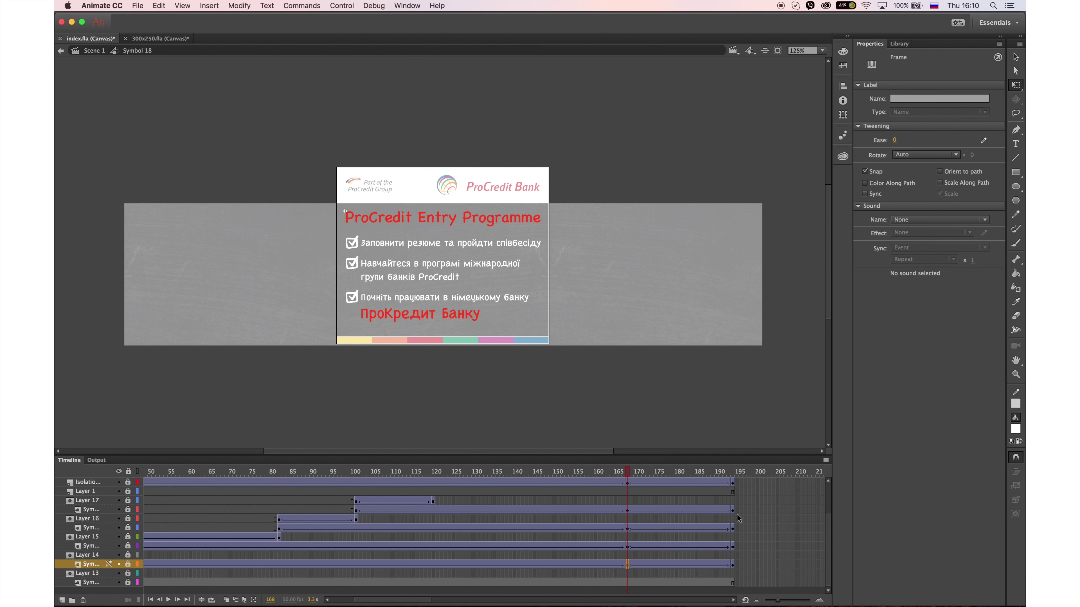
Unlock all layers and nudge the first checklist item with its checkbox and tick up to Y 30.45 at frame 168
scroll(738, 508, up, 2)
scroll(746, 511, right, 5)
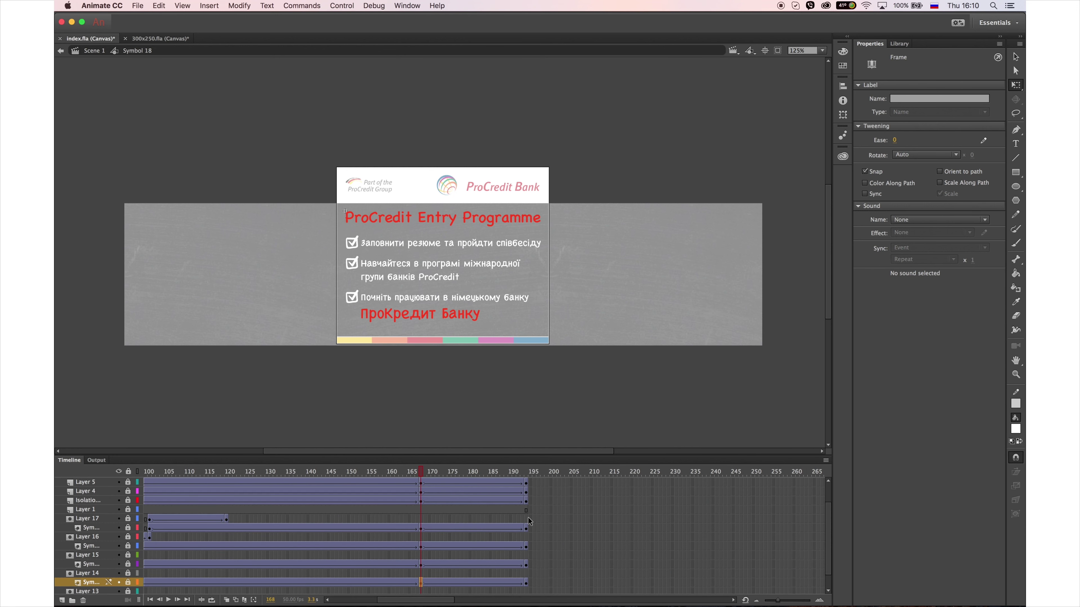
click(241, 376)
click(129, 472)
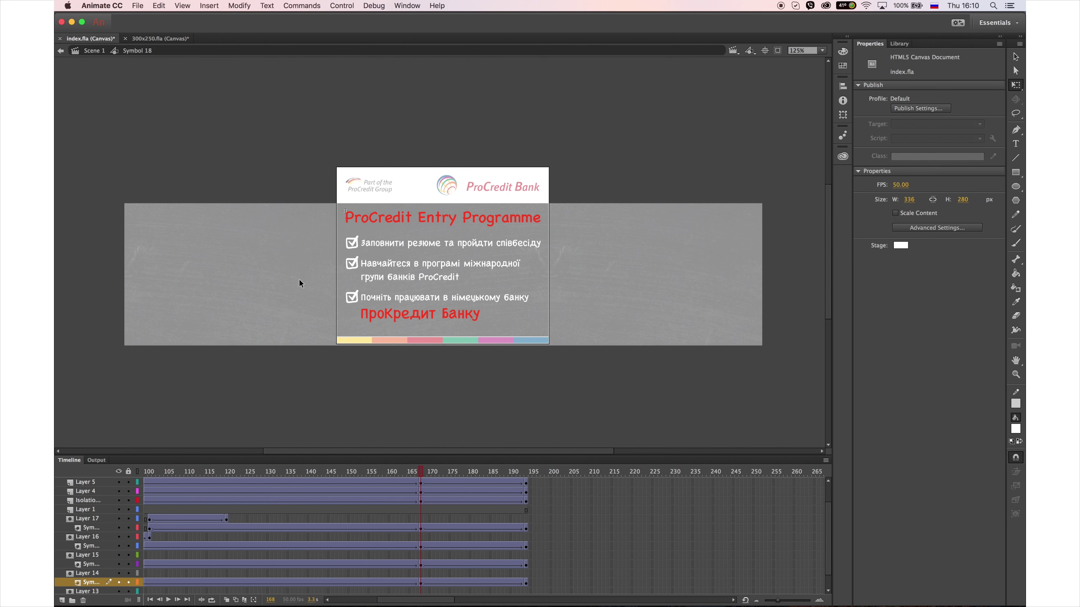
click(464, 243)
key(Up)
key(Up)
key(Up)
key(Up)
key(Up)
key(Up)
key(Up)
key(Up)
At frame 168, nudge the second checklist item with its checkbox and tick upward, closer to the first item
click(422, 274)
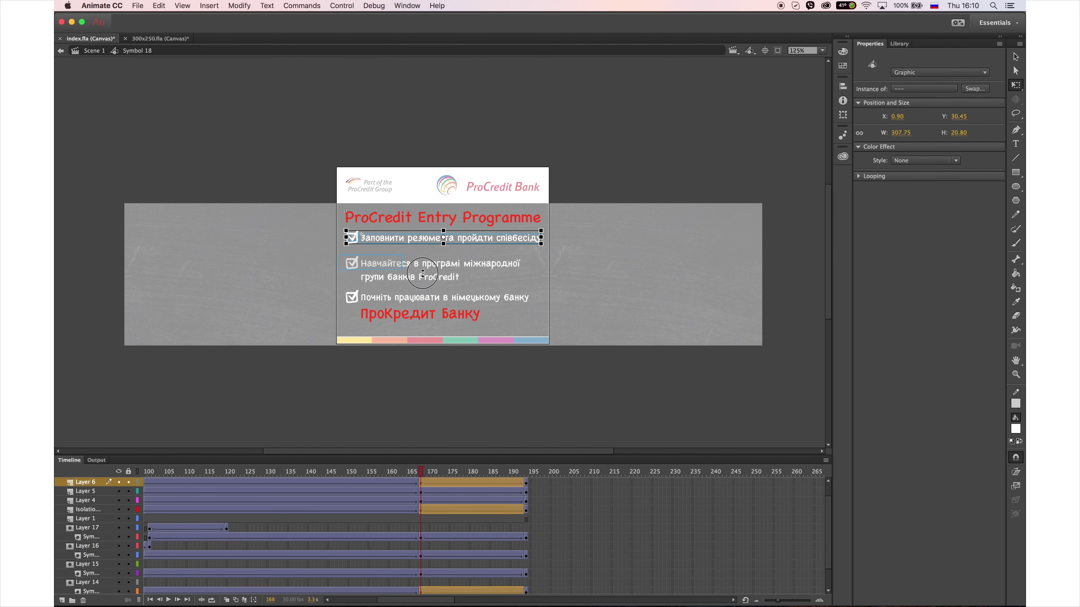
key(Up)
key(Up)
key(Up)
key(Up)
key(Up)
key(Up)
key(Up)
key(Up)
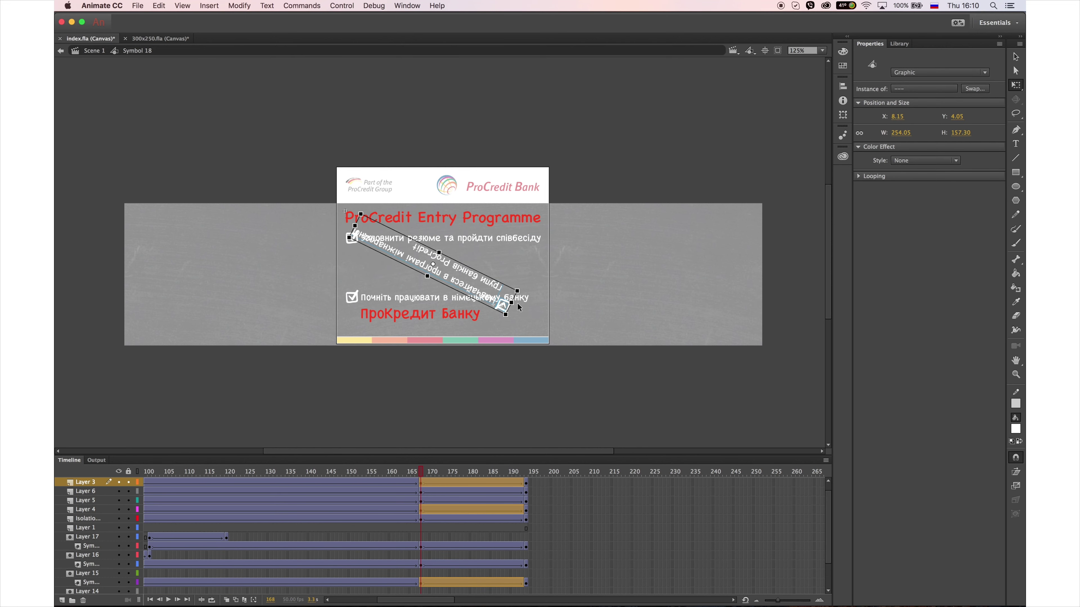
At frame 168, nudge the third checklist item, including "ПроКредит Банку", its checkbox and tick, up to Y 116.45
click(422, 309)
key(Up)
key(Up)
key(Up)
key(Up)
key(Up)
key(Up)
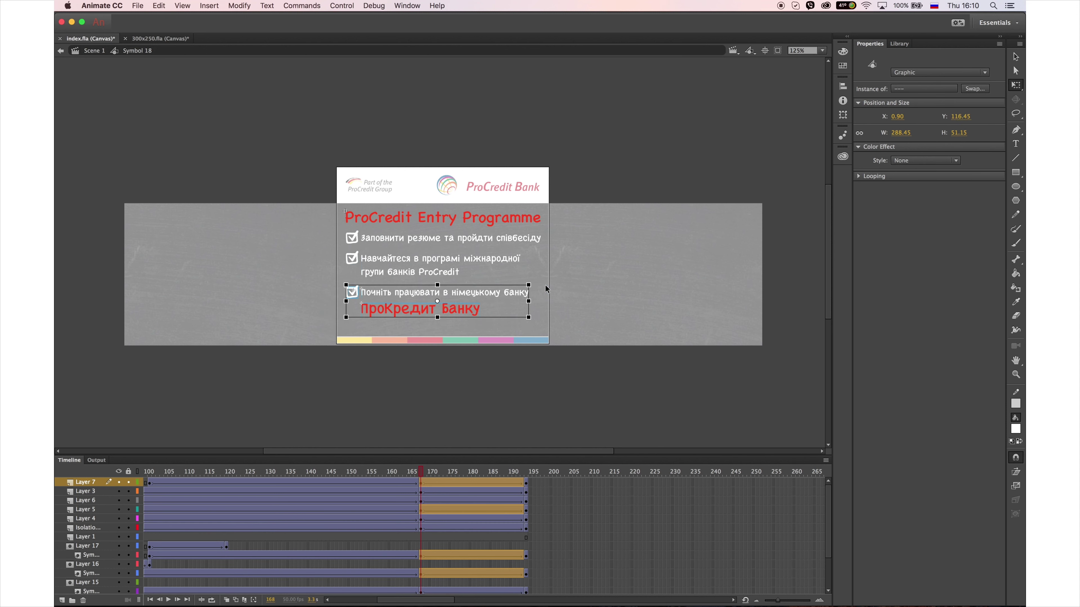
Nudge the second and third checklist items slightly higher together, and the third item a little further up
drag(562, 369, 303, 254)
key(Up)
key(Up)
key(Up)
key(Up)
drag(333, 350, 554, 281)
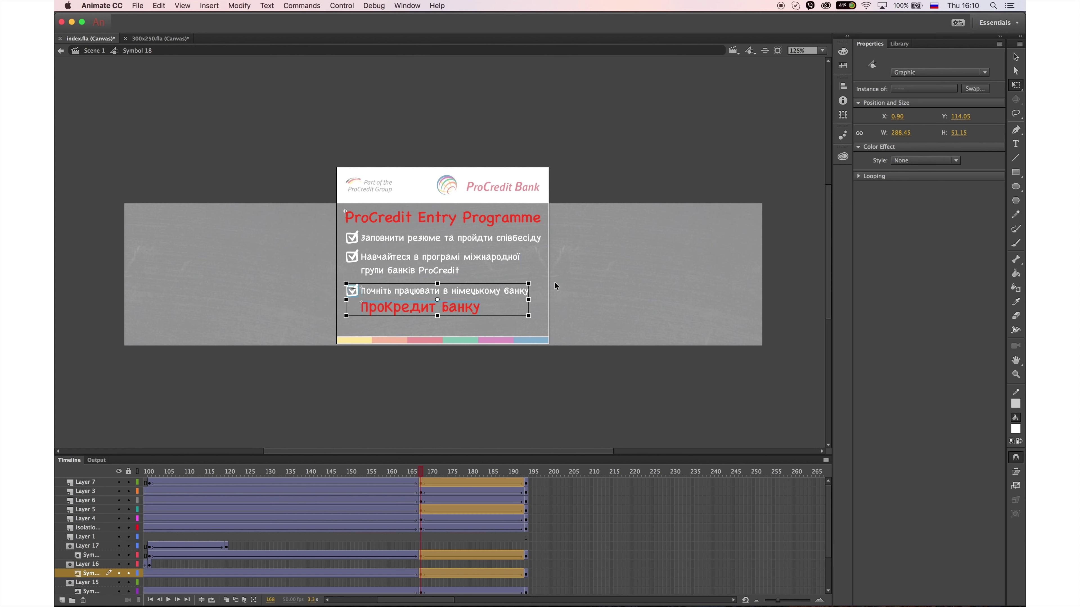
click(554, 372)
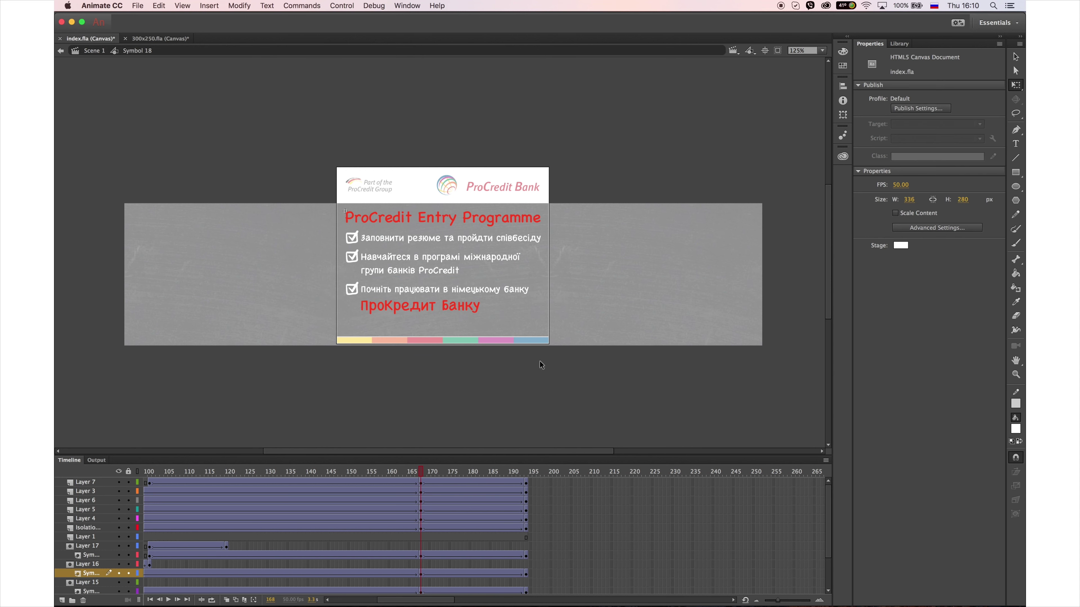
Tighten the lower checklist items, raising the third to Y 108.45, and nudge the whole checklist up slightly at frame 168
drag(327, 398, 582, 249)
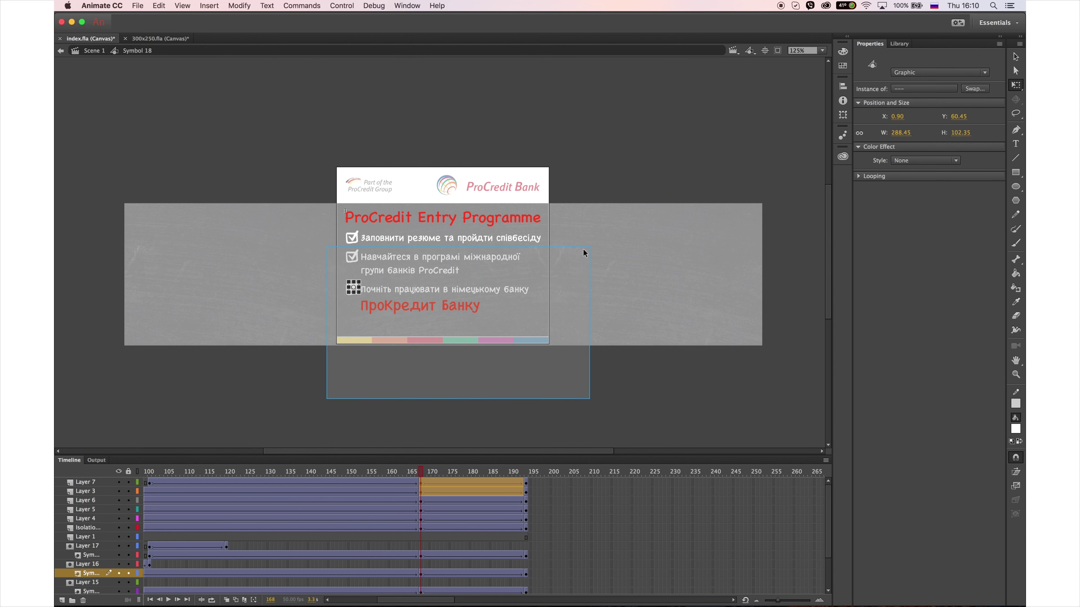
drag(331, 362, 554, 284)
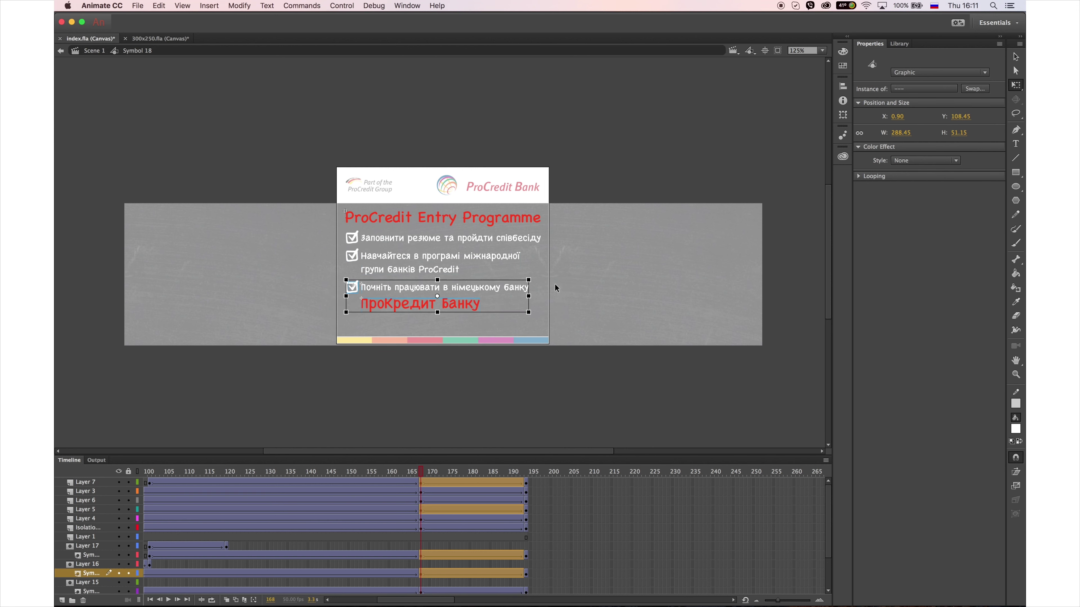
drag(306, 379, 563, 239)
key(Up)
click(548, 358)
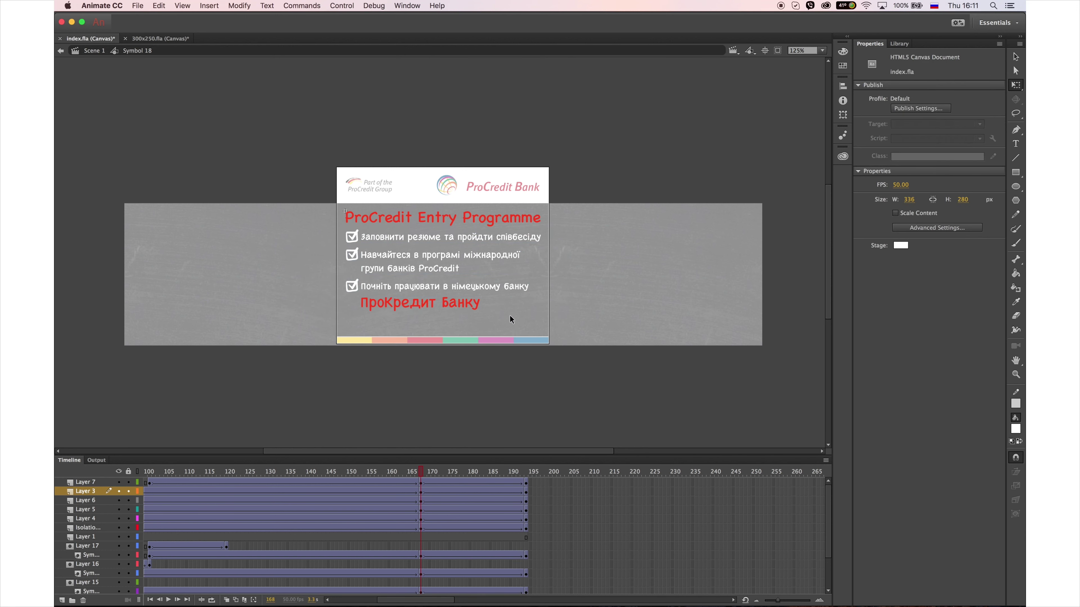
Insert keyframes at frame 235 in the six checkbox and tick layers and the text layers under Layers 17, 16 and 15
drag(691, 483, 692, 529)
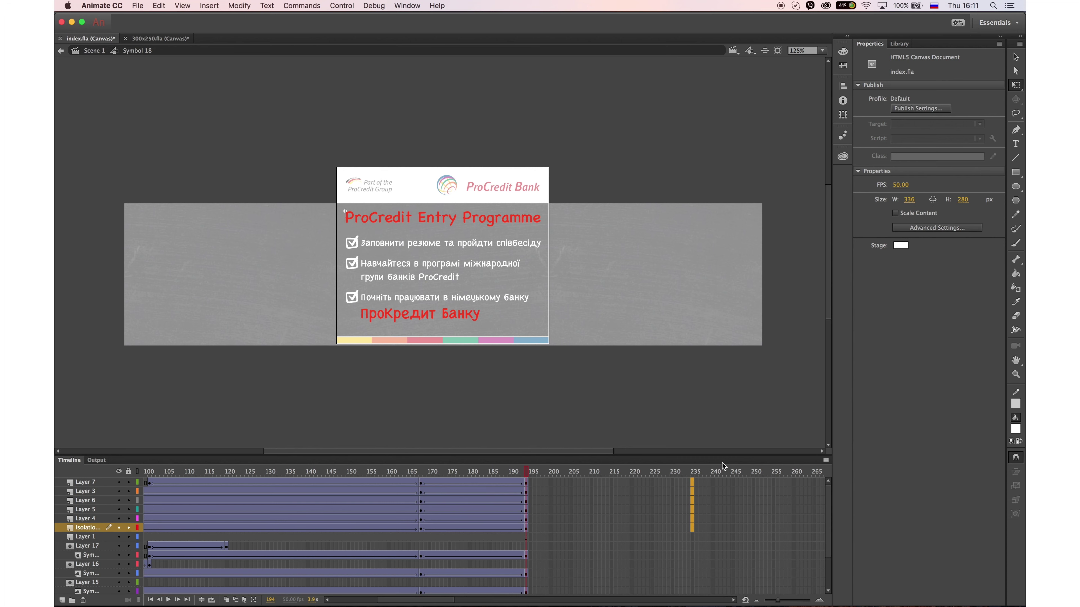
key(F5)
click(693, 555)
key(F5)
click(693, 573)
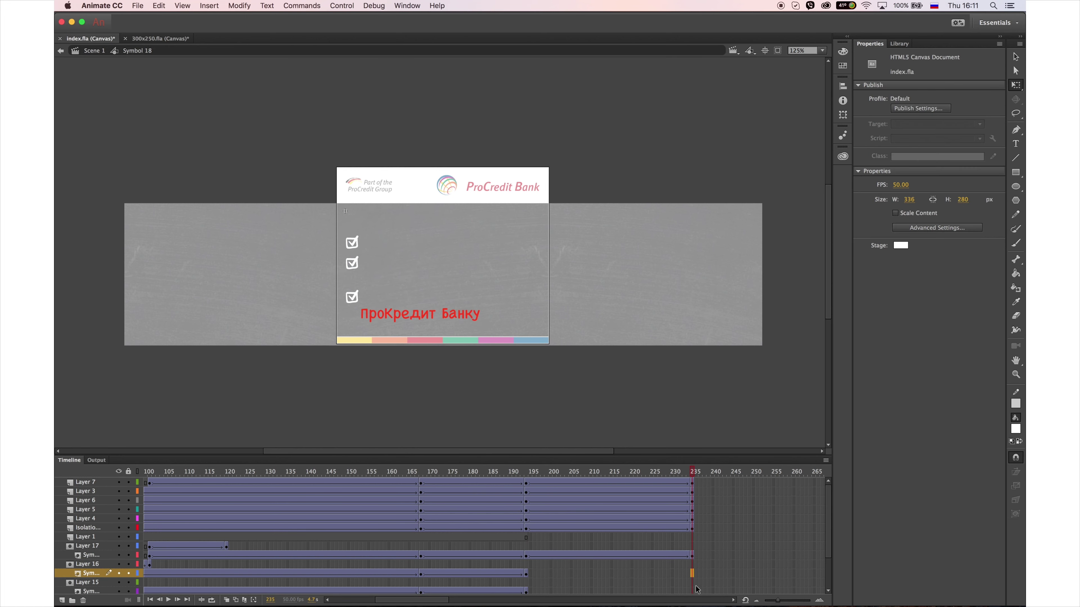
key(F5)
click(693, 591)
key(F5)
Extend the masked text layers under Layer 14 and Layer 13 to frame 235
scroll(695, 583, down, 3)
click(692, 564)
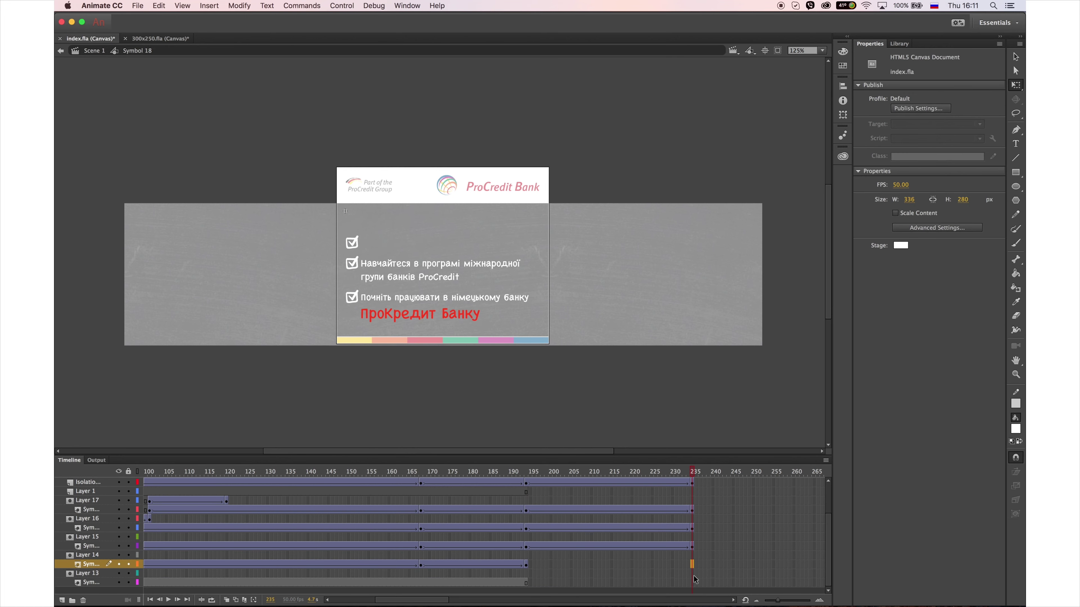
key(F5)
click(692, 582)
key(F5)
scroll(567, 497, up, 3)
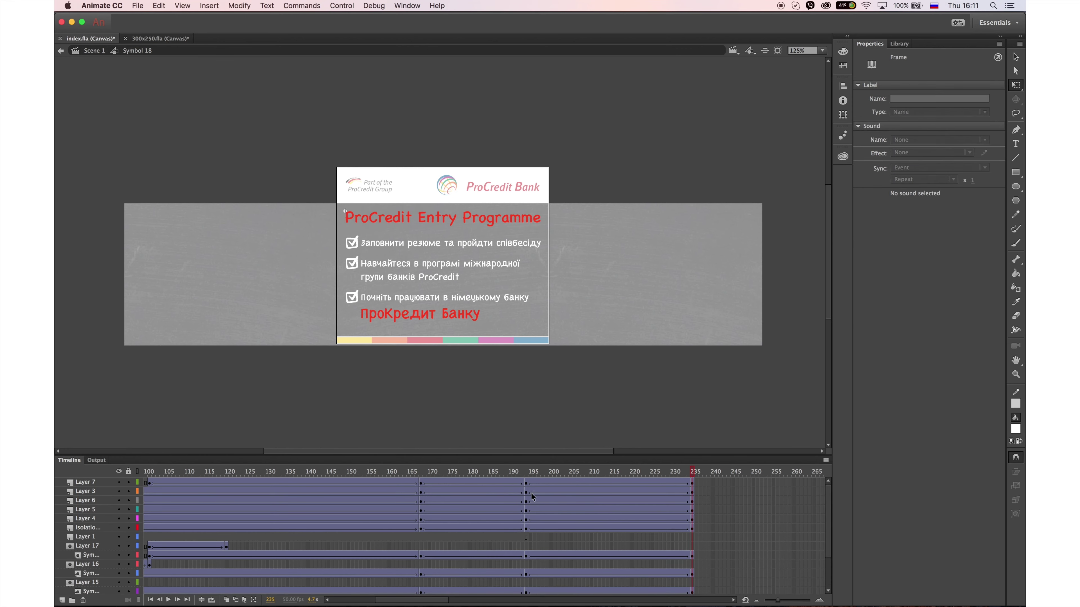
Add a new layer above Layer 7 at frame 194 and check the banner design in Photoshop
click(526, 483)
click(62, 600)
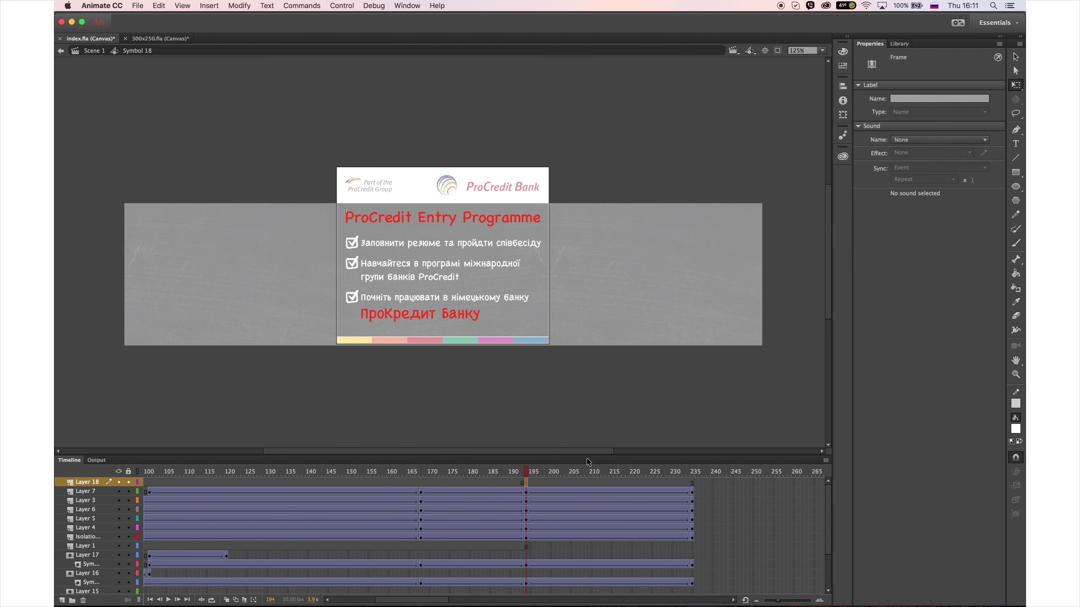
key(super+Tab)
key(super+Tab)
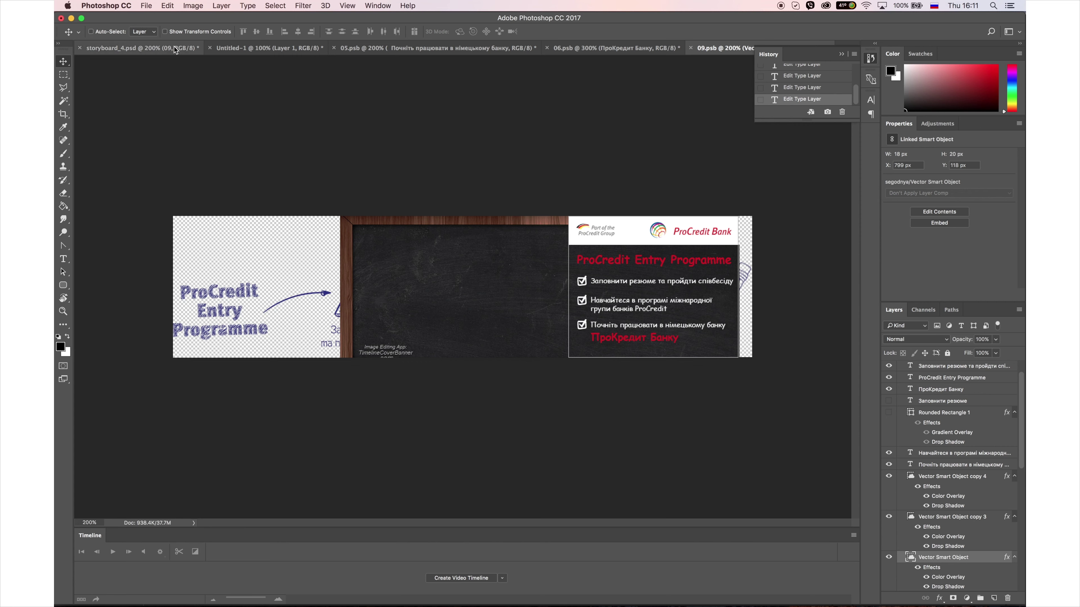
key(ctrl+Tab)
key(super+Tab)
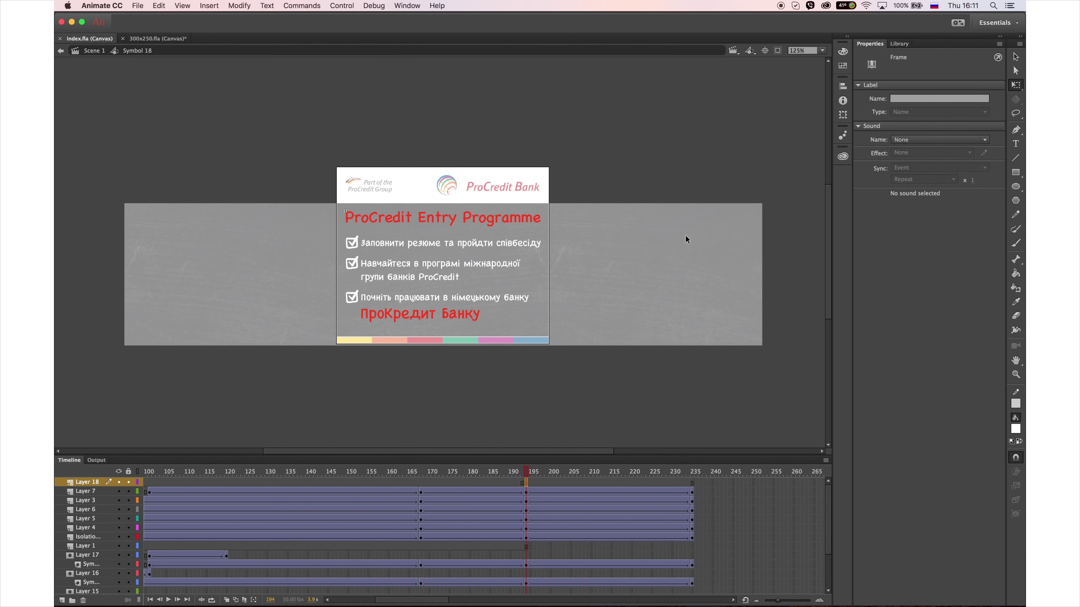
Copy the frame 194 keyframes of the six checkbox and tick layers and paste them at frame 161
drag(526, 473, 438, 482)
click(525, 536)
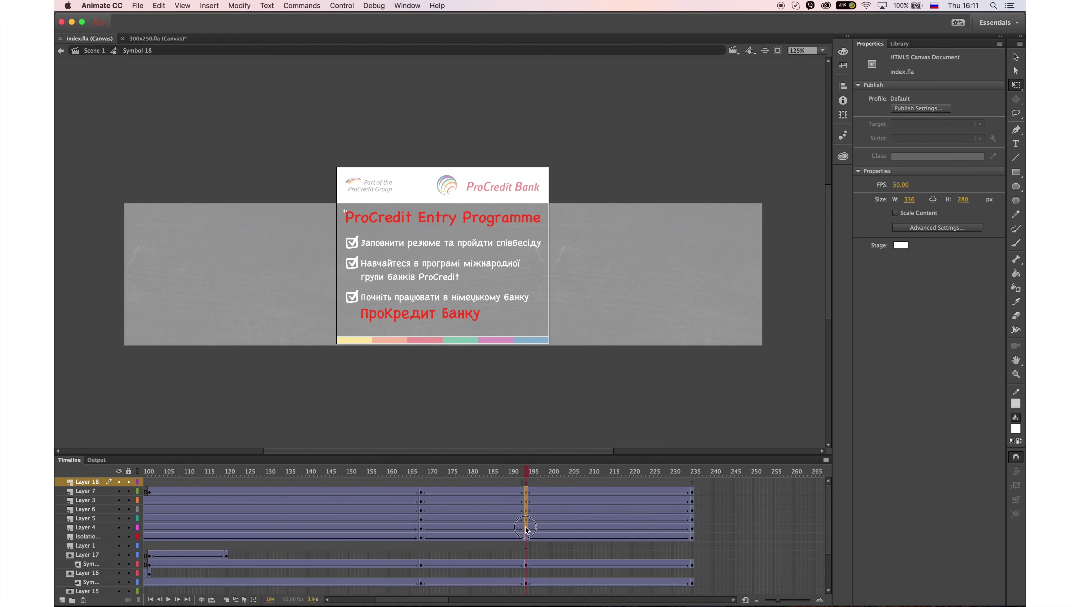
right_click(526, 537)
click(545, 472)
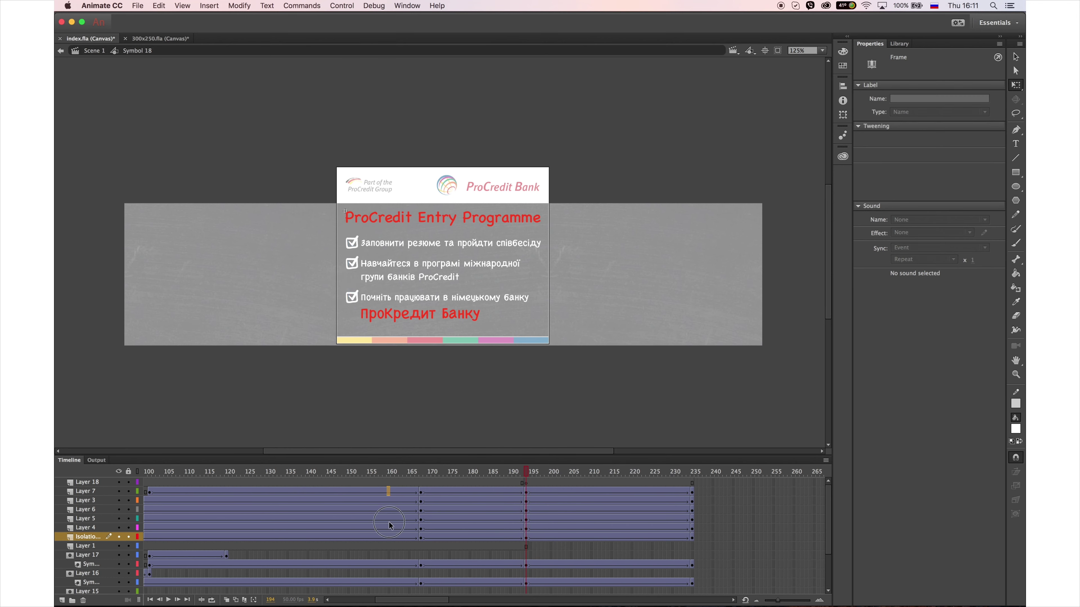
click(388, 537)
right_click(388, 536)
click(418, 491)
scroll(417, 494, down, 4)
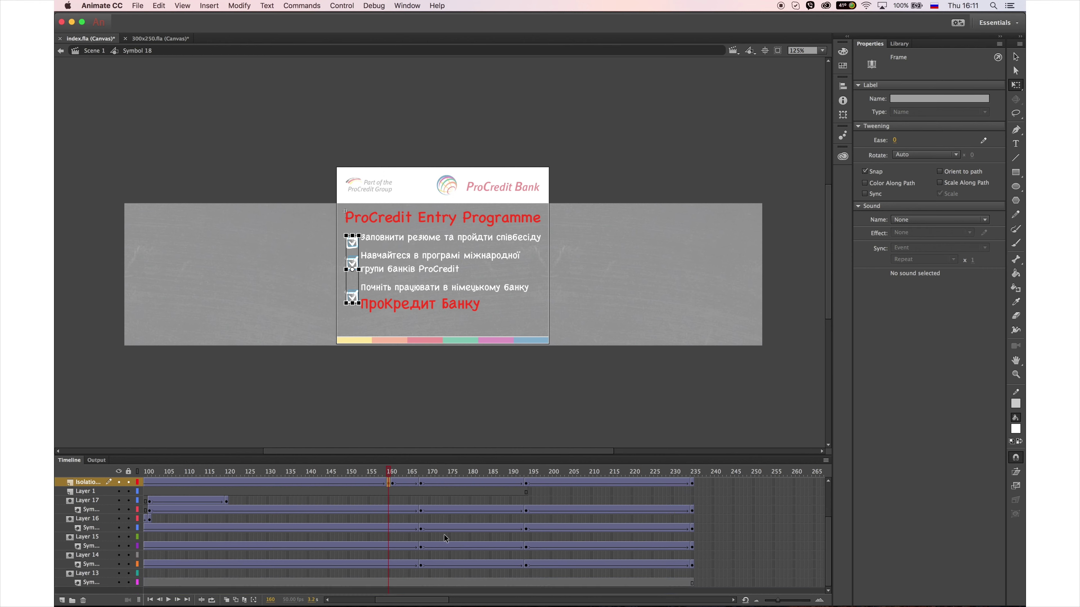
drag(392, 502, 392, 501)
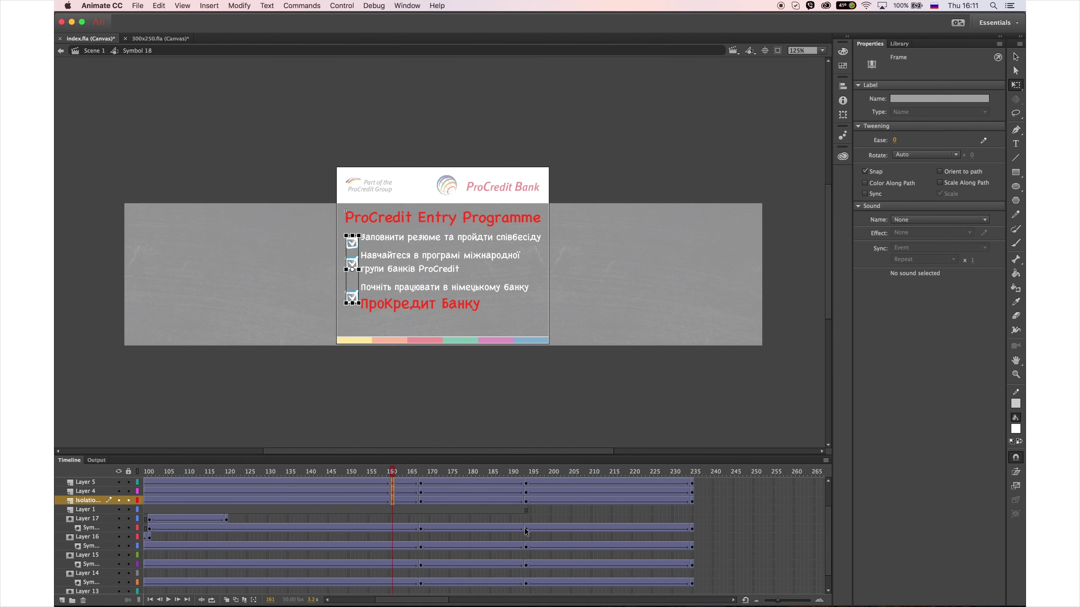
Copy the frame 194 keyframes of the text layers under Layers 17 and 16 to frame 161
right_click(526, 532)
click(531, 512)
right_click(390, 528)
click(425, 523)
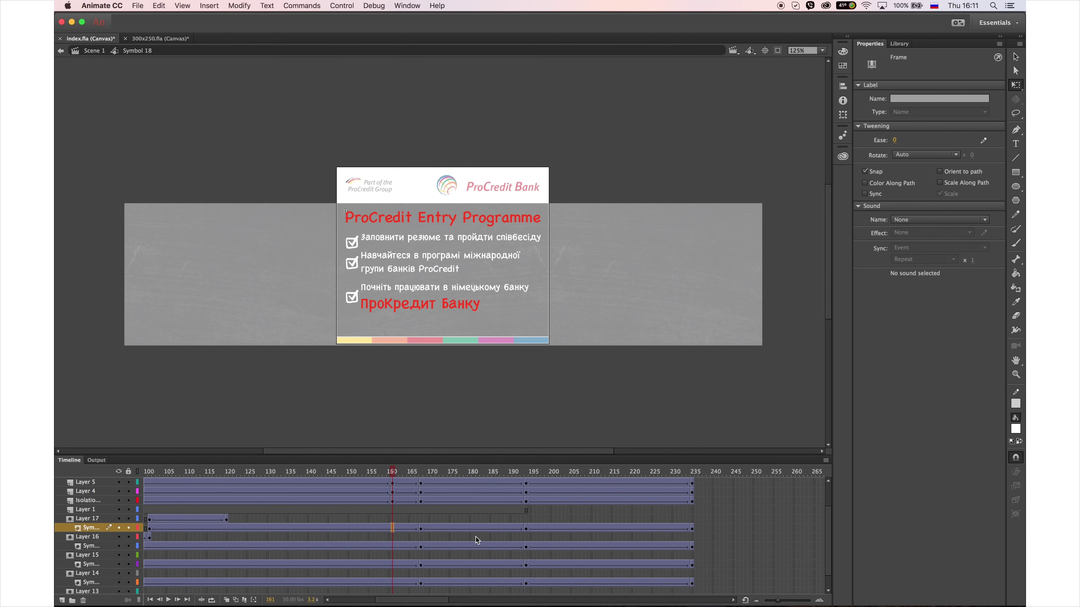
right_click(525, 544)
click(547, 472)
right_click(392, 546)
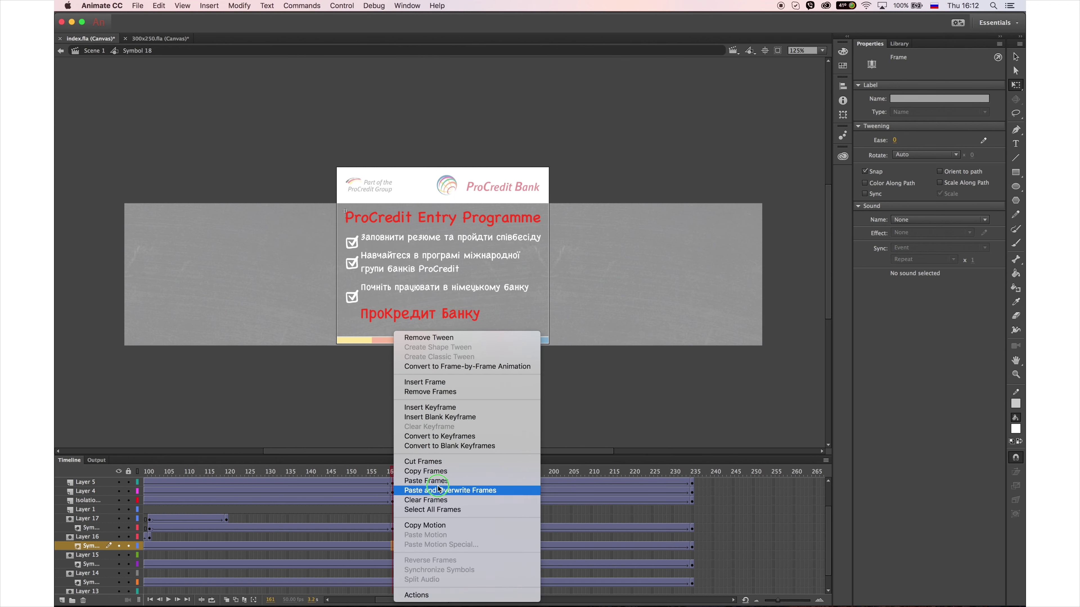
click(440, 490)
Copy the frame 194 keyframes of the text layers under Layers 15 and 14 to frame 161
right_click(527, 567)
click(548, 471)
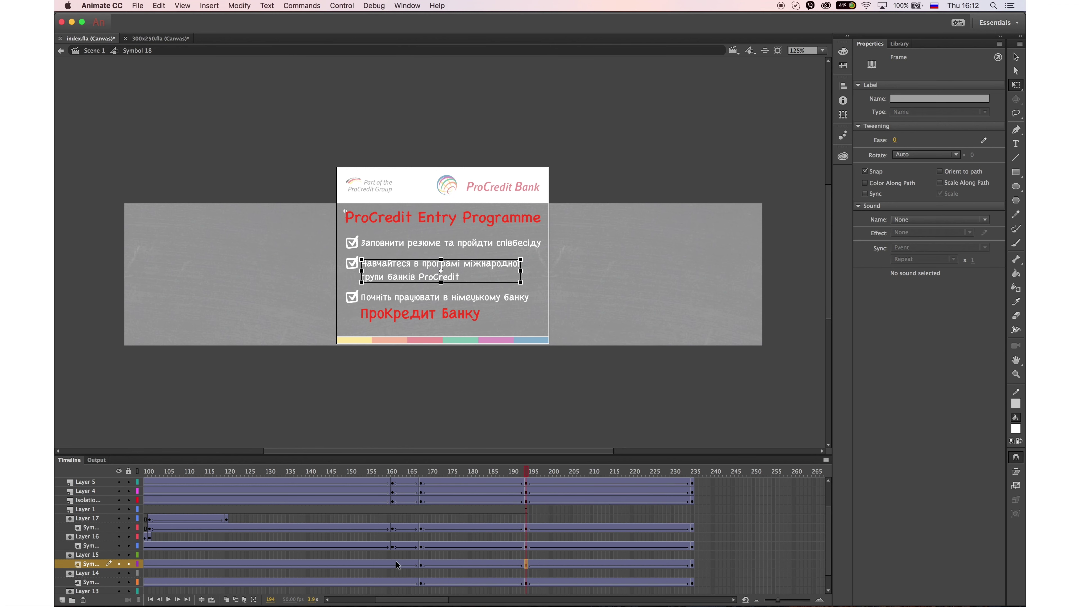
right_click(392, 564)
click(442, 481)
click(528, 582)
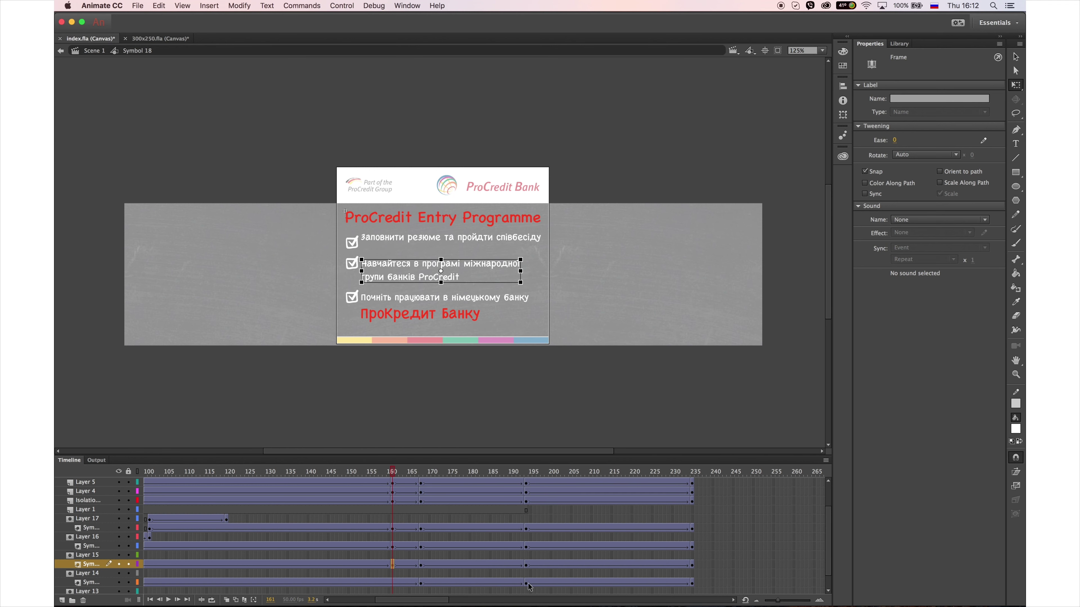
right_click(527, 583)
click(553, 471)
click(392, 582)
right_click(391, 582)
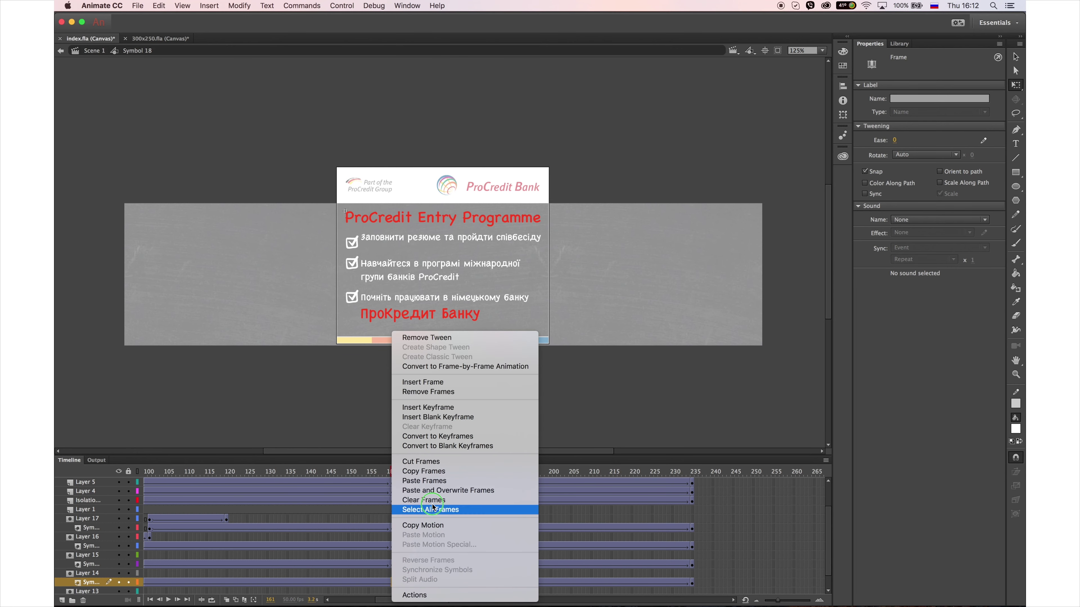
click(418, 411)
Remove all frames after frame 168 across the checklist layers
scroll(498, 531, up, 2)
drag(407, 472, 695, 589)
right_click(612, 565)
click(680, 391)
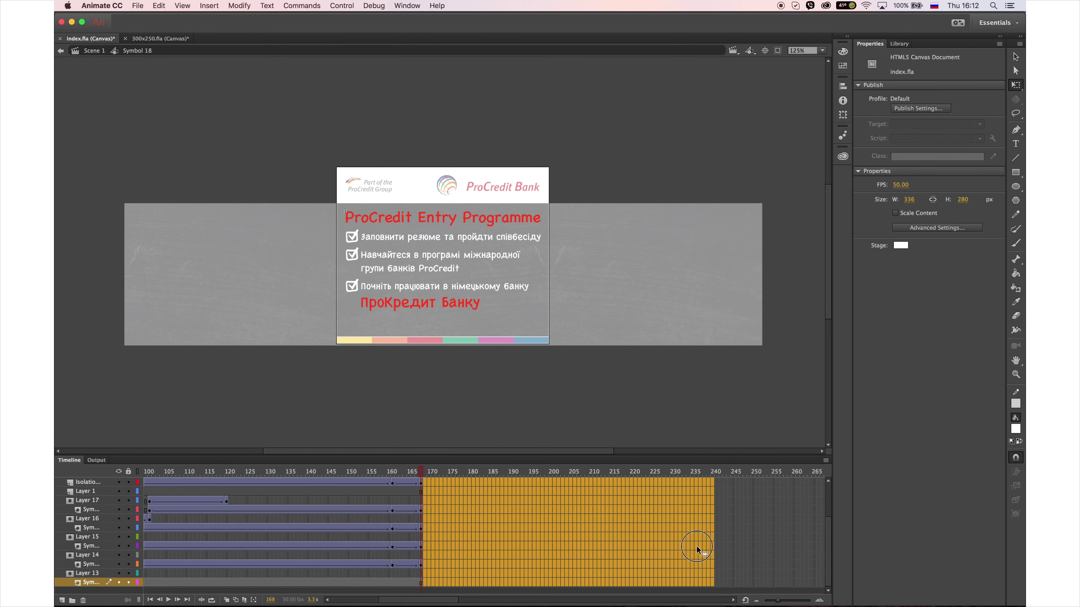
Extend the masked text layers under Layers 14, 15, 16 and 17 to frame 238 with end keyframes
click(704, 564)
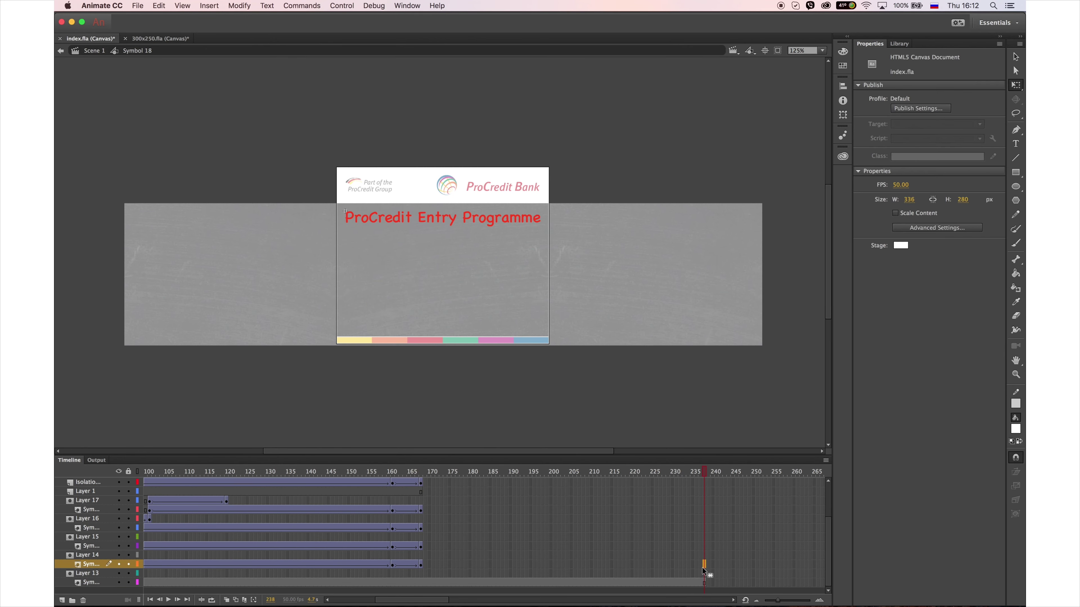
key(F5)
click(704, 546)
key(F5)
click(704, 527)
key(F5)
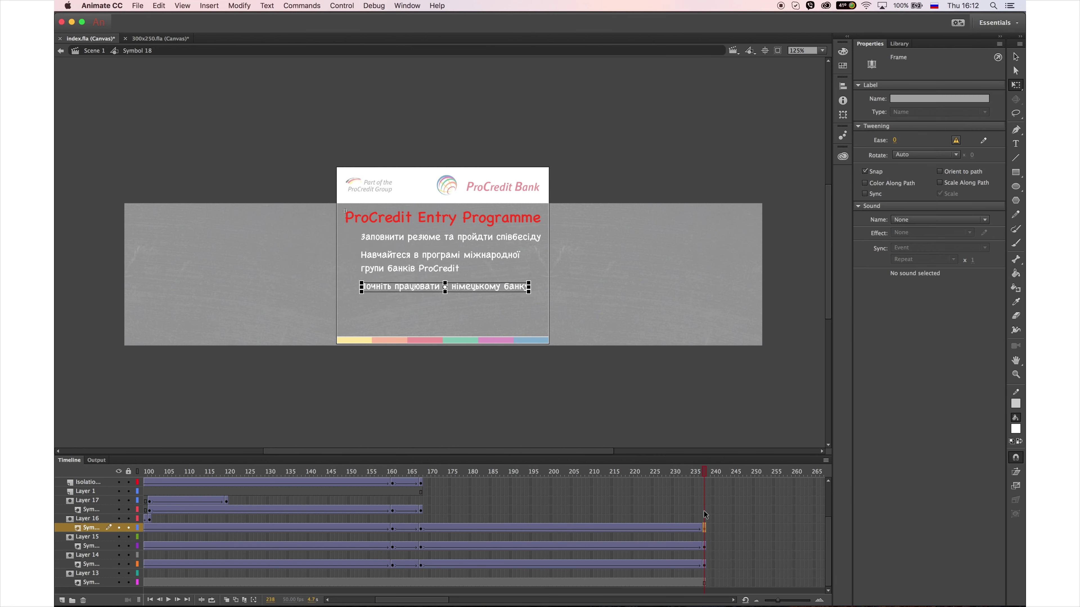
click(704, 509)
key(F5)
Extend the six checkbox and tick layers to frame 238 with end keyframes
click(706, 483)
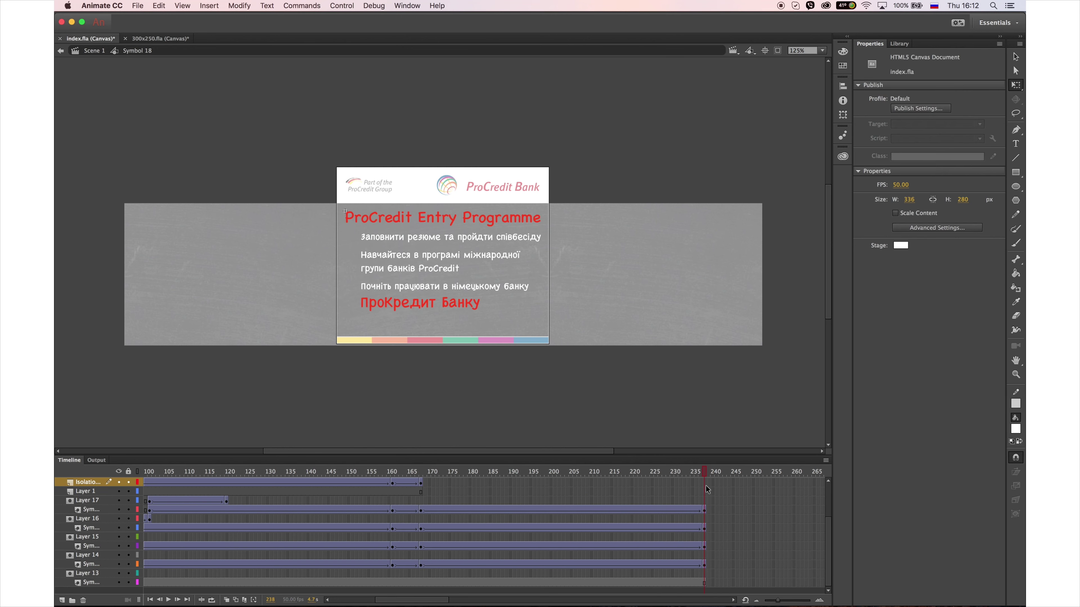
key(F5)
drag(828, 545, 827, 498)
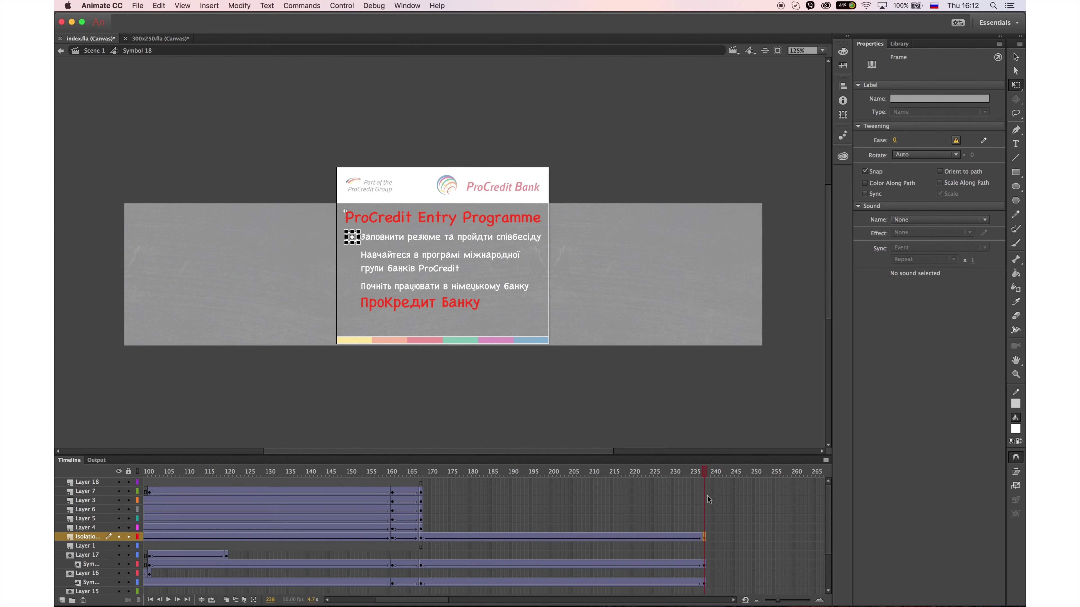
drag(705, 492, 705, 527)
key(F5)
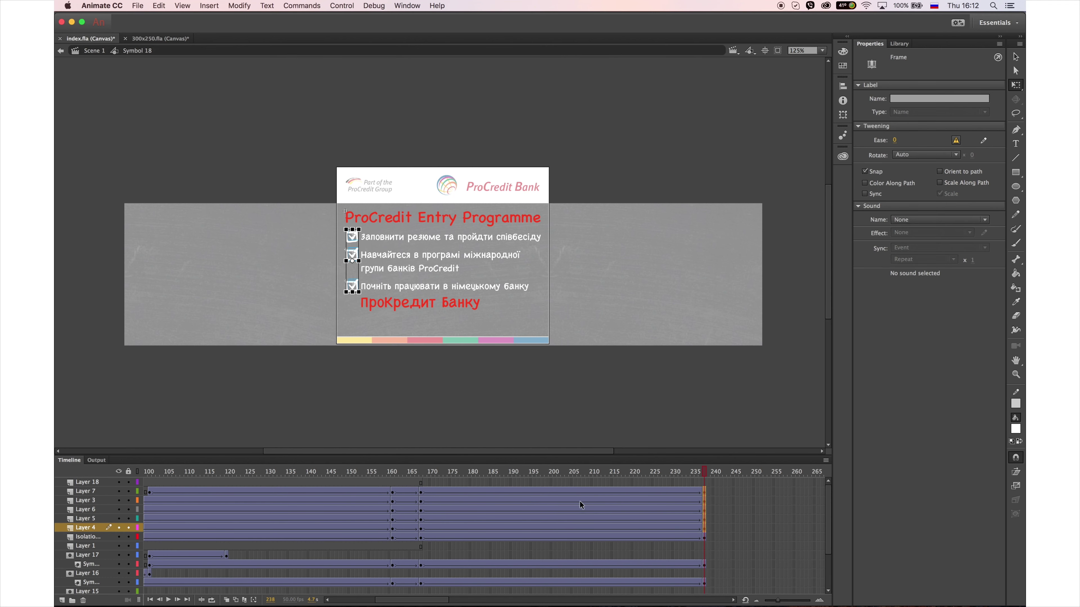
Insert 17 frames across all layers between frames 161 and 168, so the move ends at frame 185
click(336, 478)
key(F5)
key(F5)
key(F5)
key(F5)
key(F5)
key(F5)
key(F5)
key(F5)
key(F5)
key(F5)
key(F5)
key(F5)
key(F5)
key(F5)
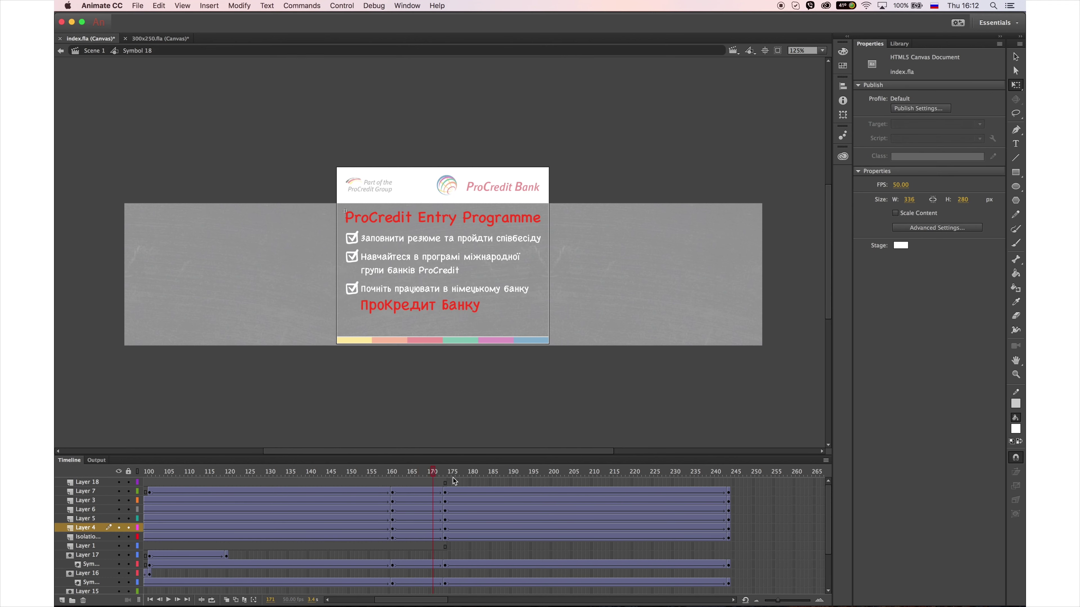
key(F5)
key(F5)
key(F5)
Set the tween ease to 100 out at frame 161 in the text layers under Layers 14 to 17 and the Isolation layer
drag(490, 483, 504, 560)
click(513, 512)
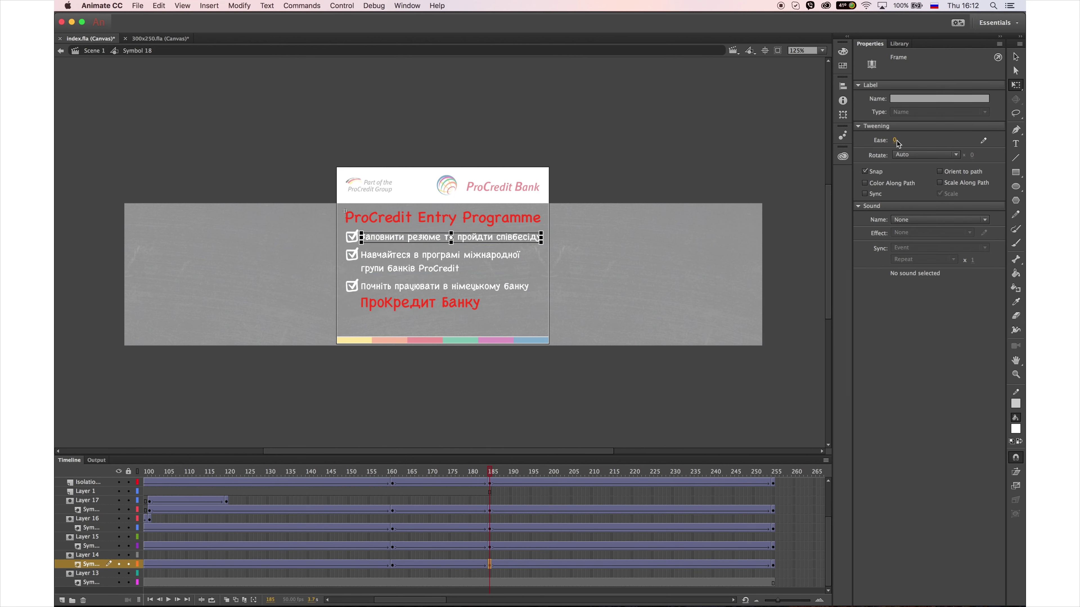
click(393, 565)
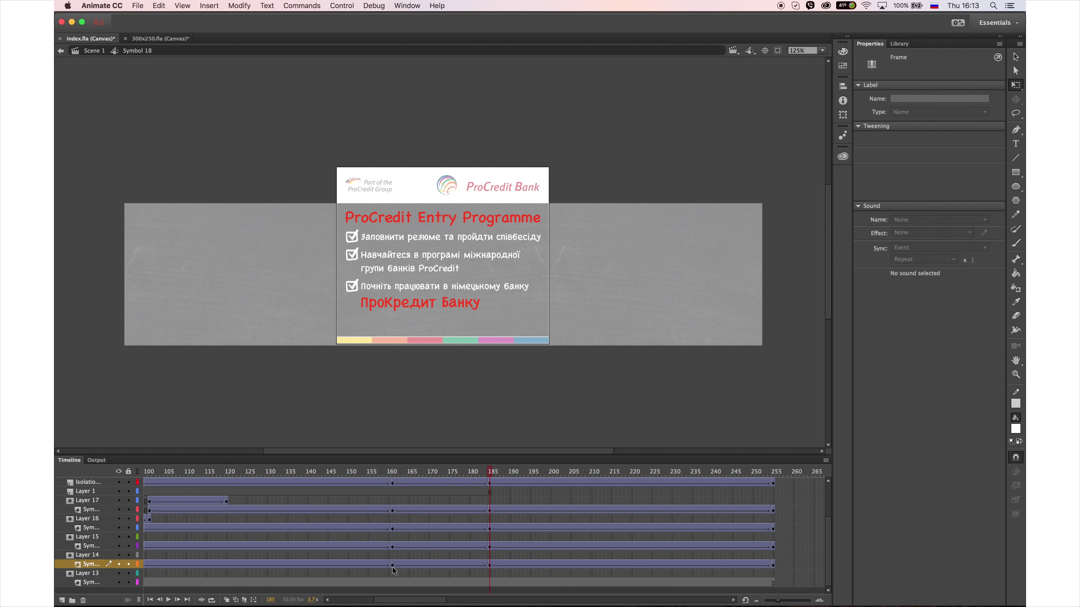
click(393, 546)
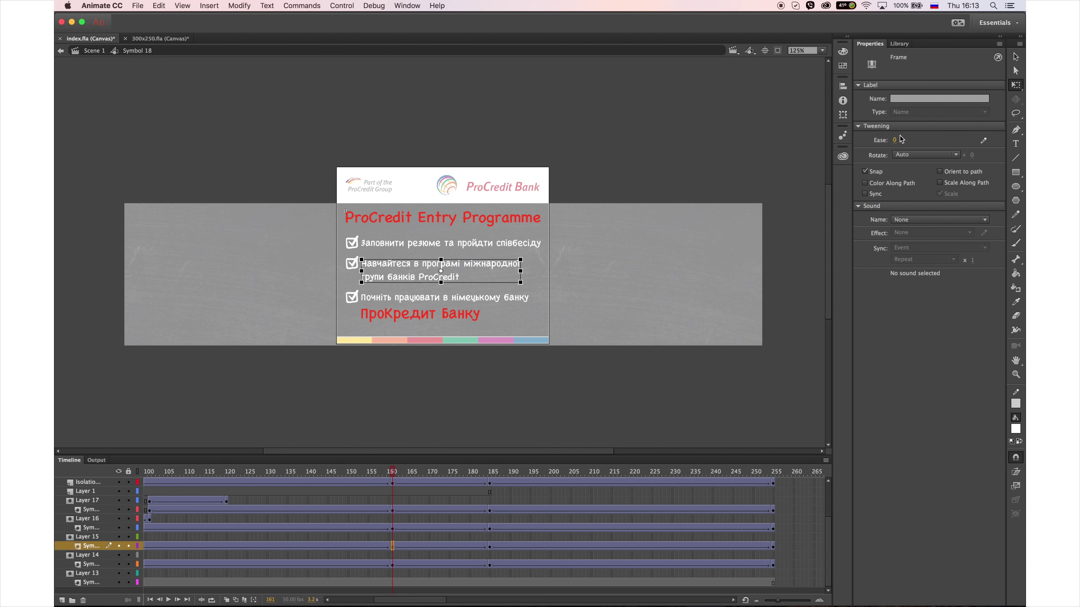
click(393, 529)
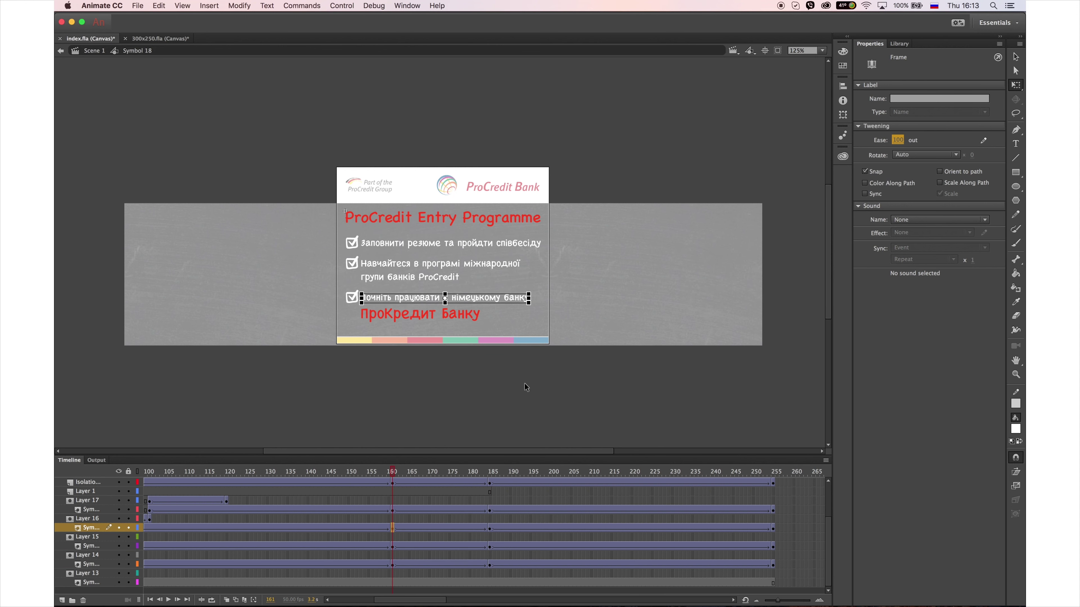
click(393, 510)
click(895, 139)
click(392, 482)
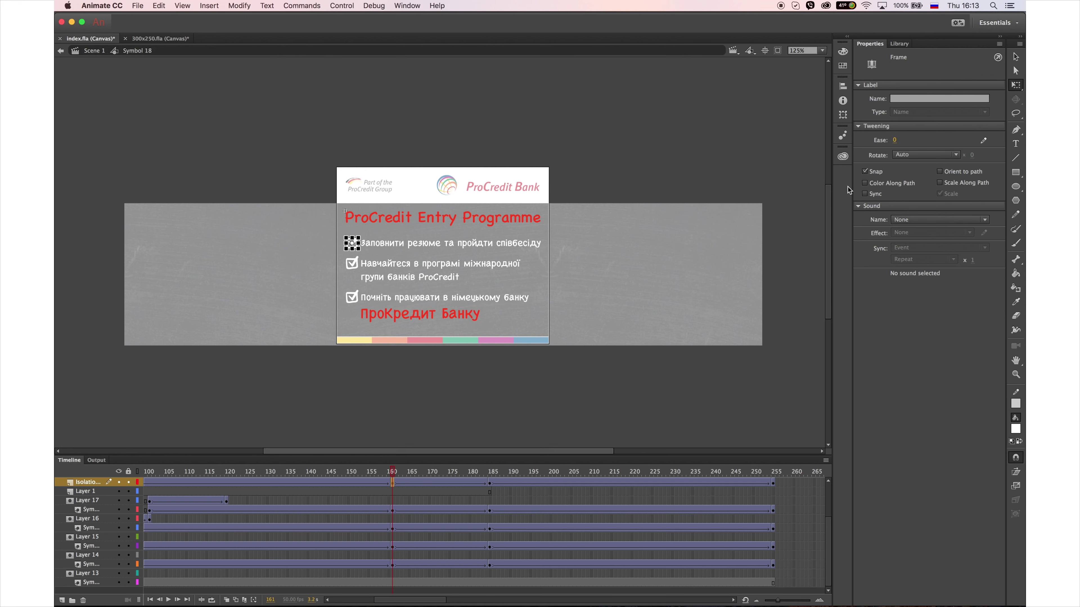
Set the tween ease to -100 in at frame 185 in the Isolation layer and the text layers under Layers 17 to 14
click(490, 492)
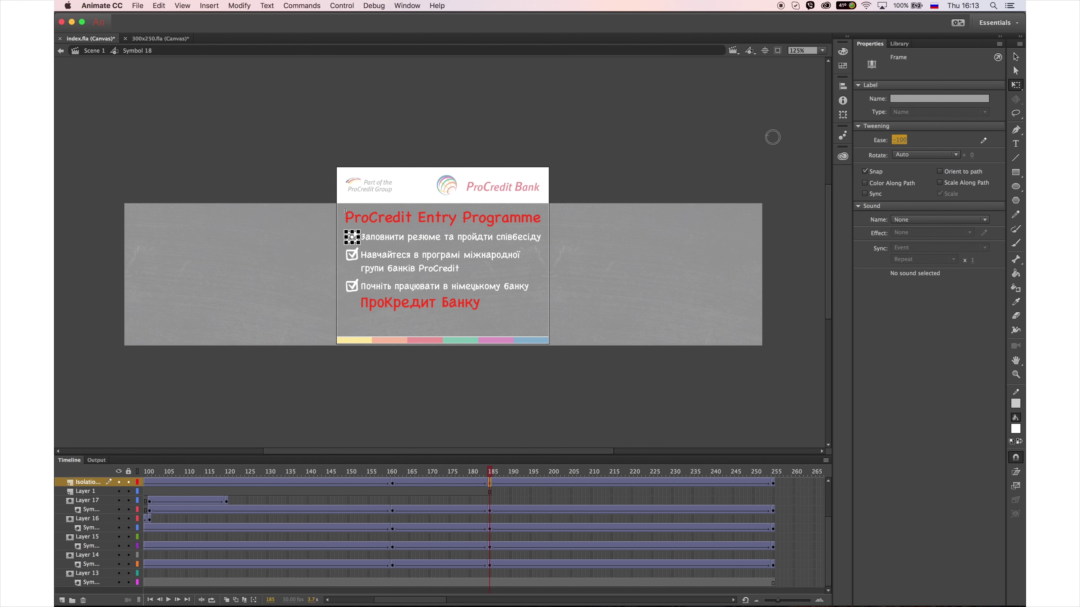
click(490, 510)
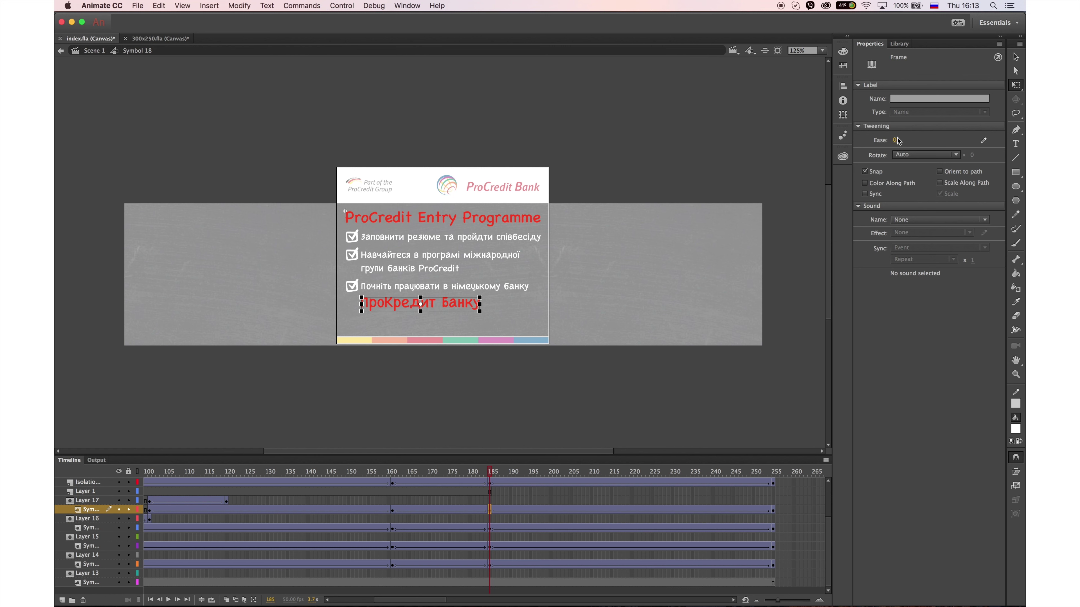
click(486, 528)
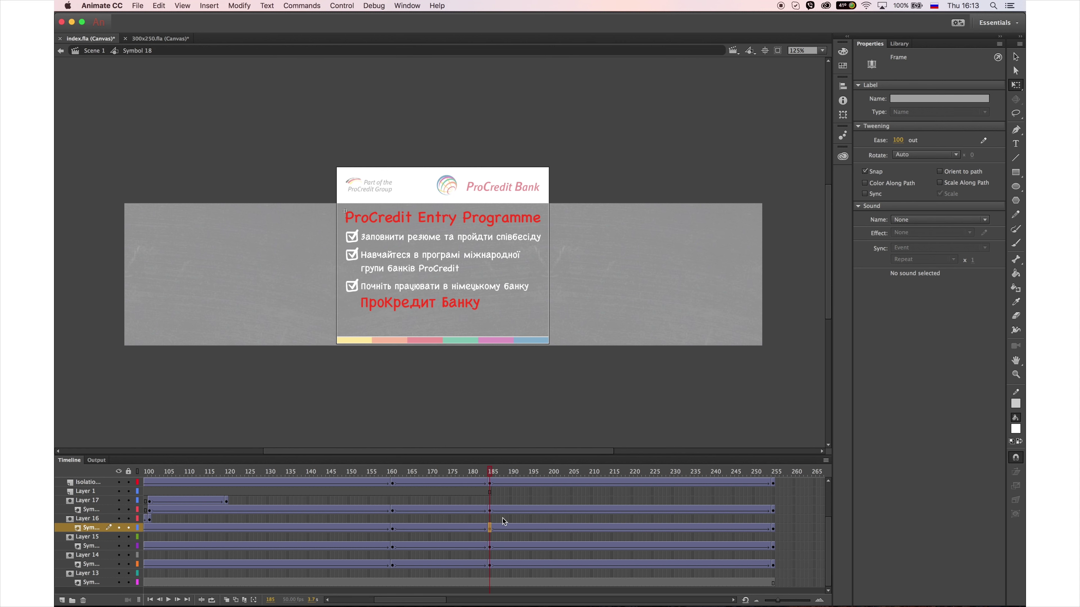
click(490, 528)
click(489, 547)
click(888, 142)
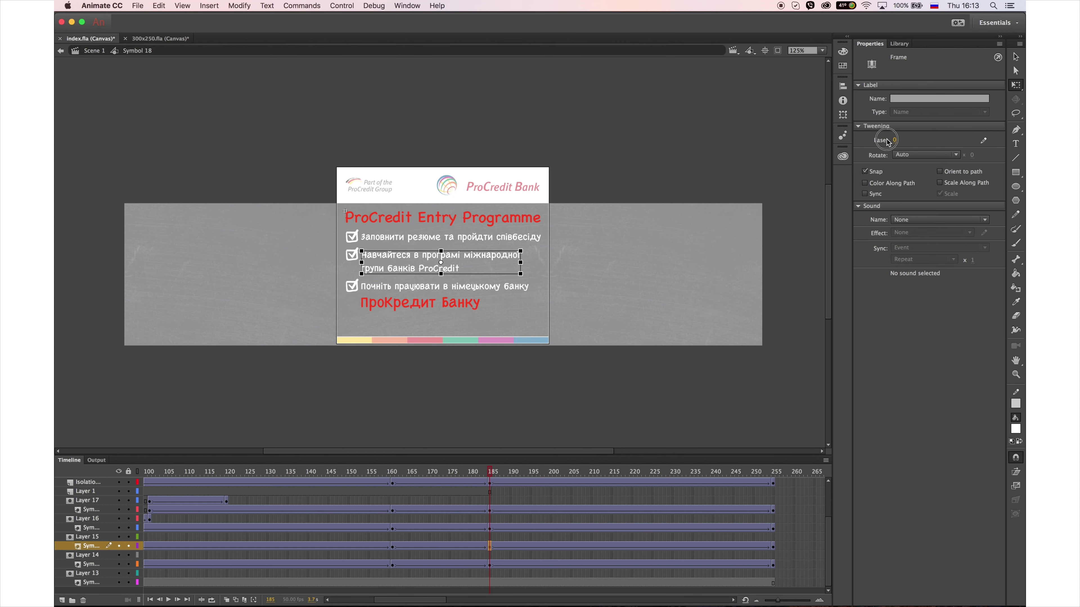
click(490, 565)
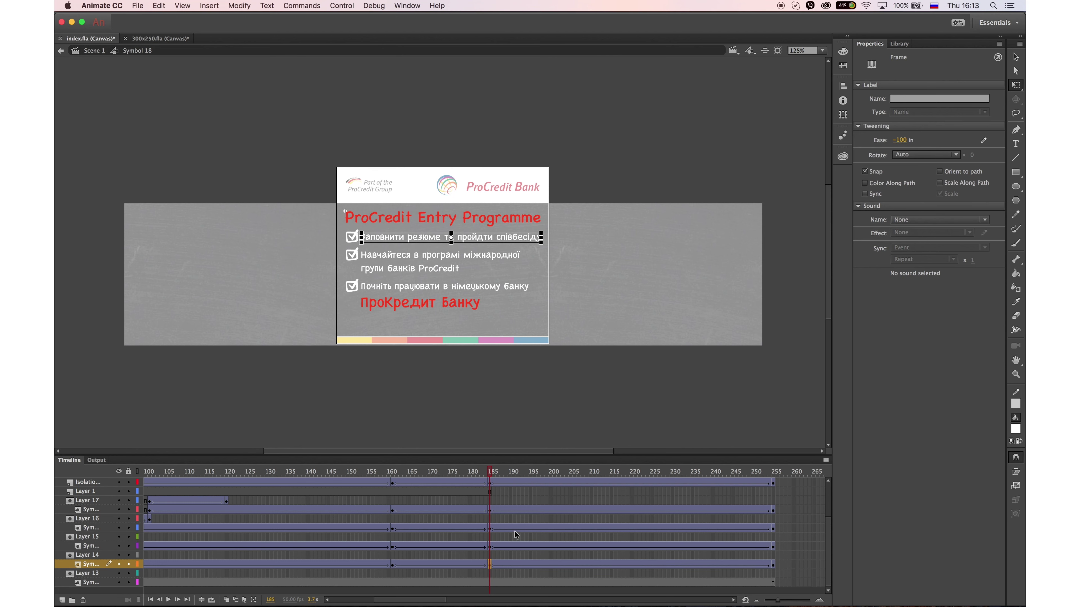
Set the tween ease of Layers 7, 3, 6, 5 and 4 at frame 185, and set it to 100 out at frame 161
scroll(516, 535, up, 3)
scroll(516, 535, right, 3)
drag(421, 492, 421, 537)
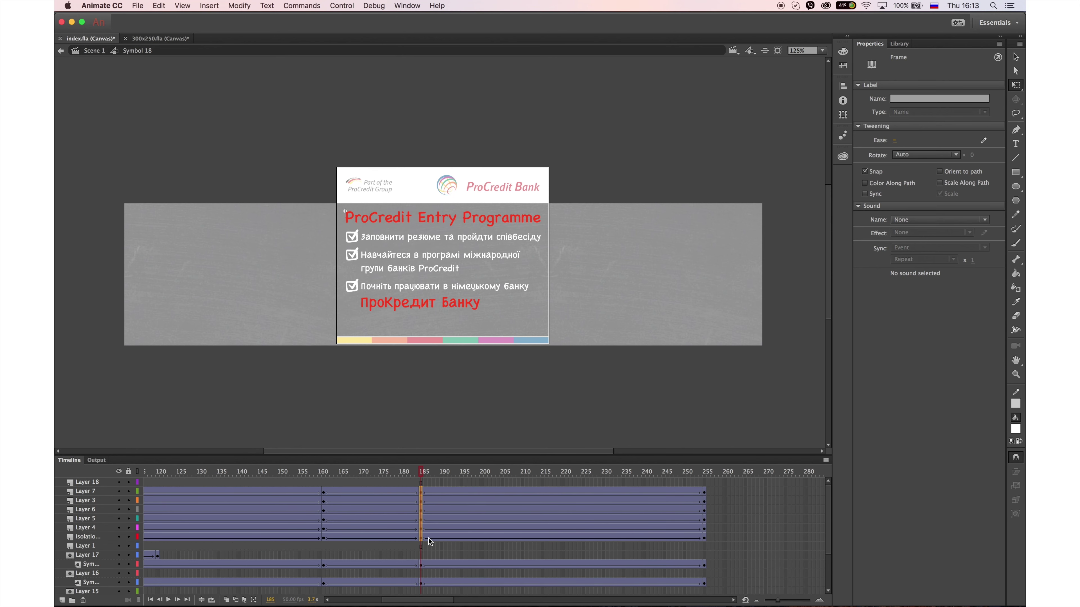
click(895, 144)
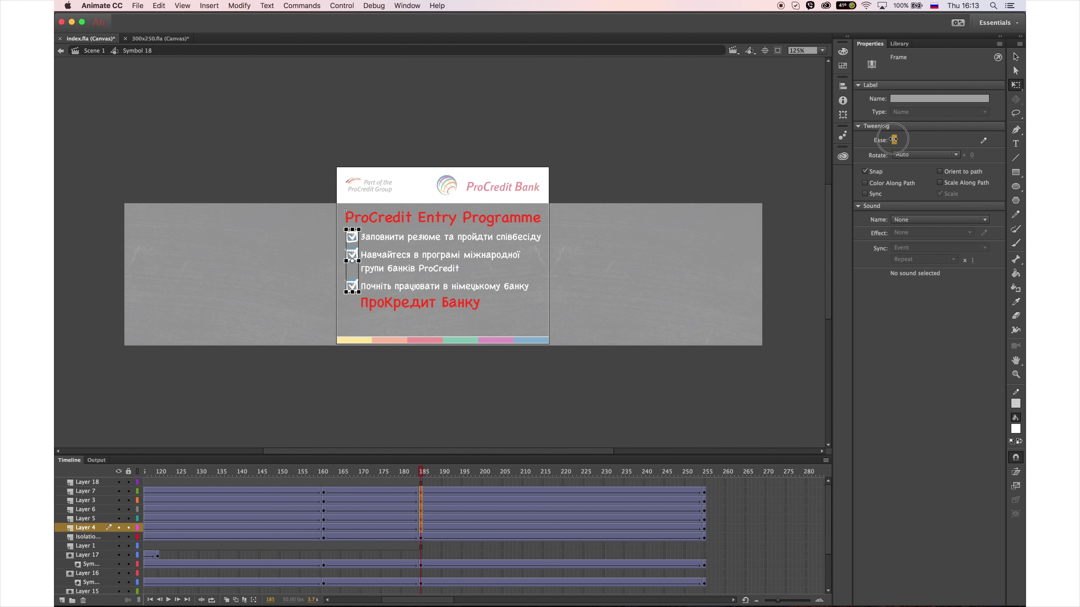
click(427, 537)
drag(323, 492, 323, 527)
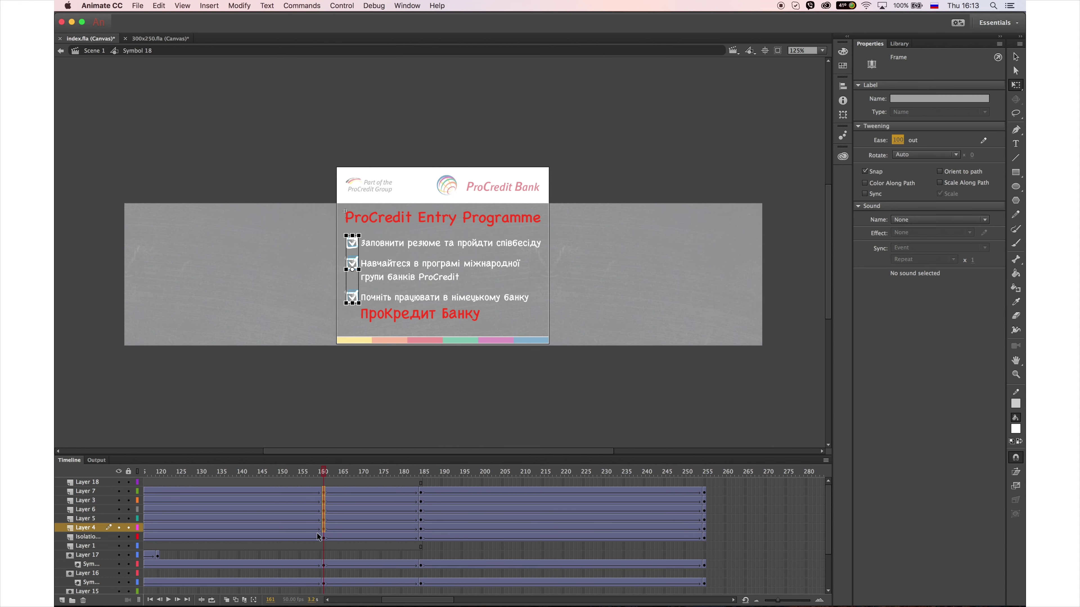
Draw a white rounded rectangle about 158 px wide below the checklist at frame 185 of Layer 18
click(371, 473)
drag(371, 477, 706, 480)
click(704, 482)
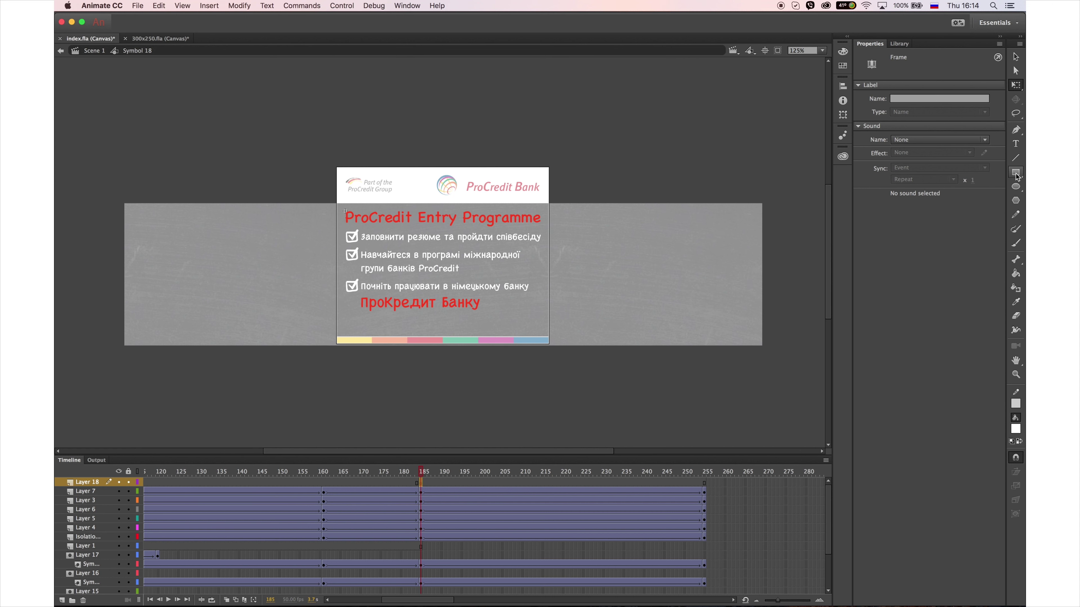
click(1016, 187)
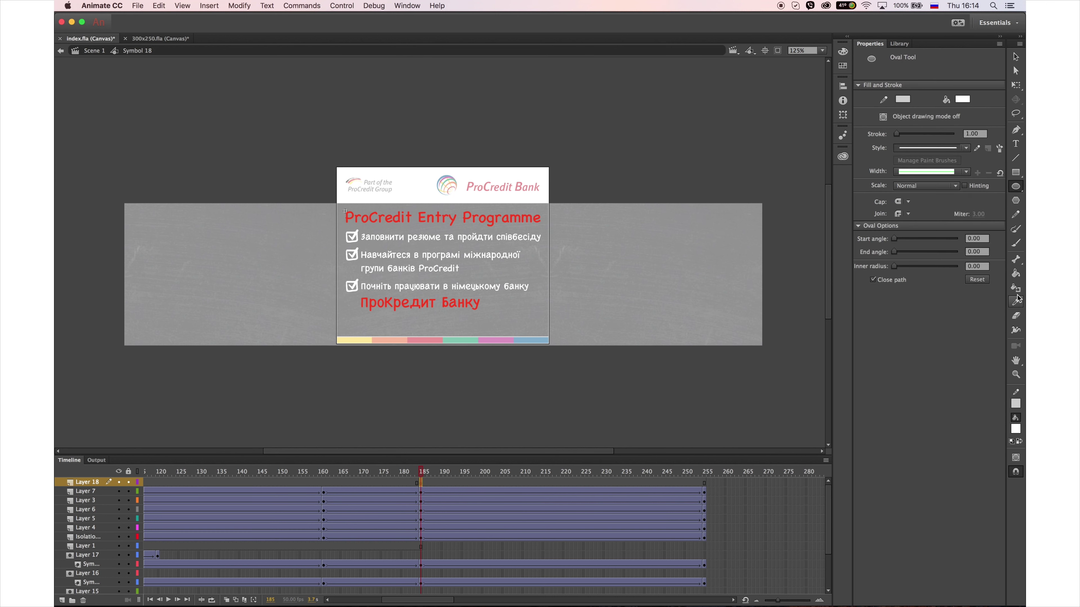
click(1015, 178)
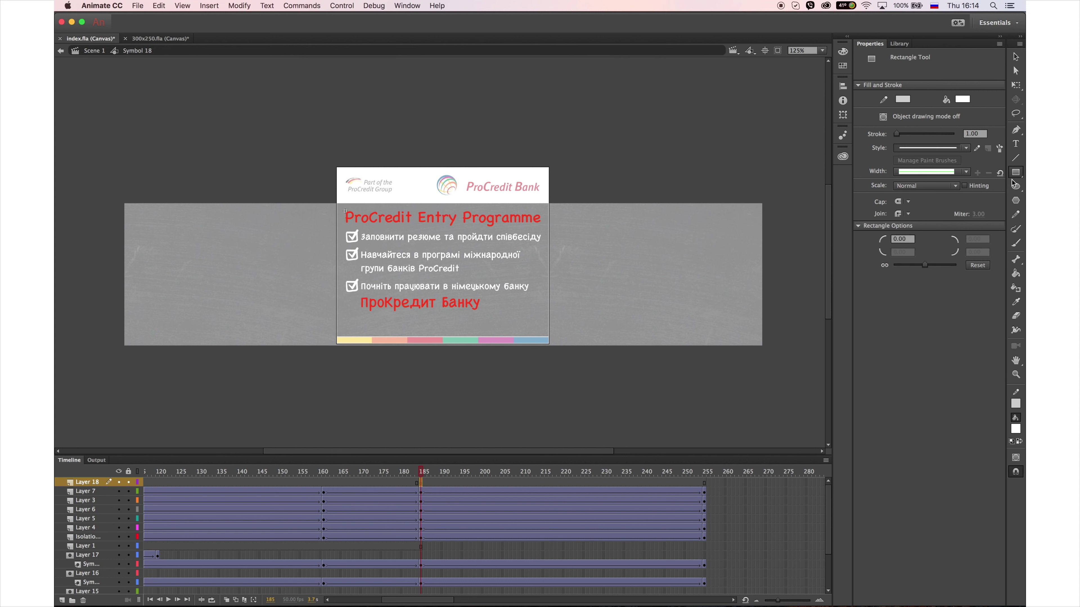
drag(562, 104, 456, 342)
Lock the other layers, shorten the white rectangle to a height of 31.20 and position it at X 75.35, Y 161.85
key(v)
click(655, 124)
click(129, 471)
click(128, 482)
drag(373, 358, 509, 323)
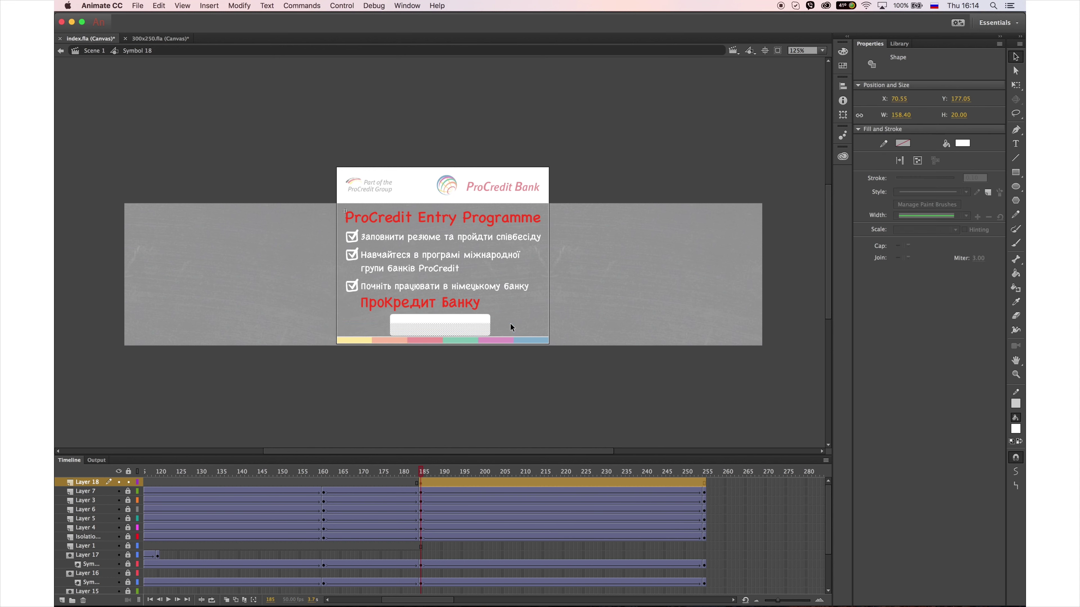
click(555, 339)
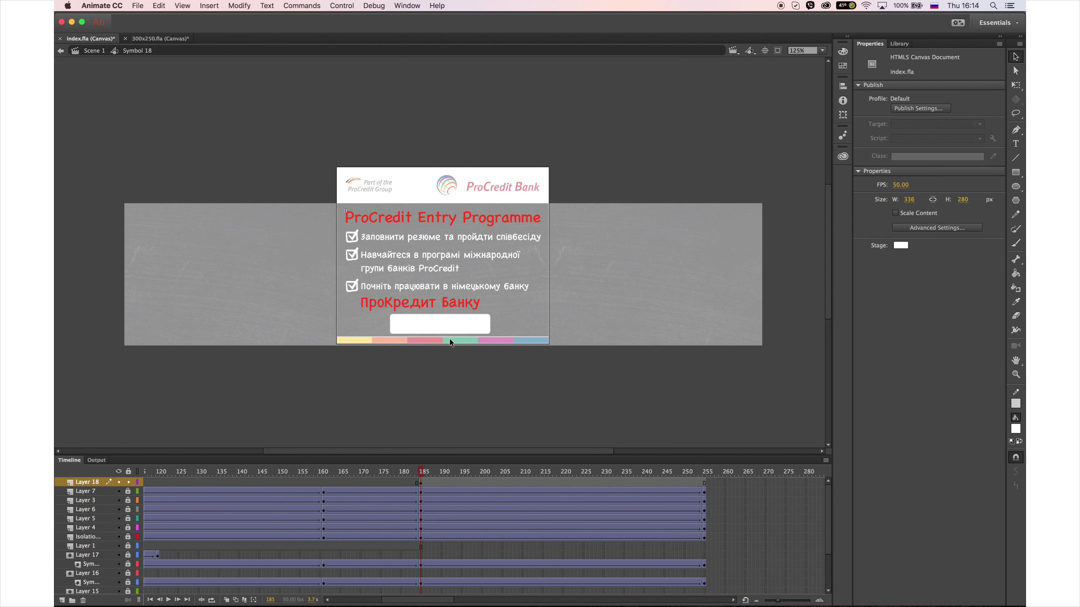
click(461, 329)
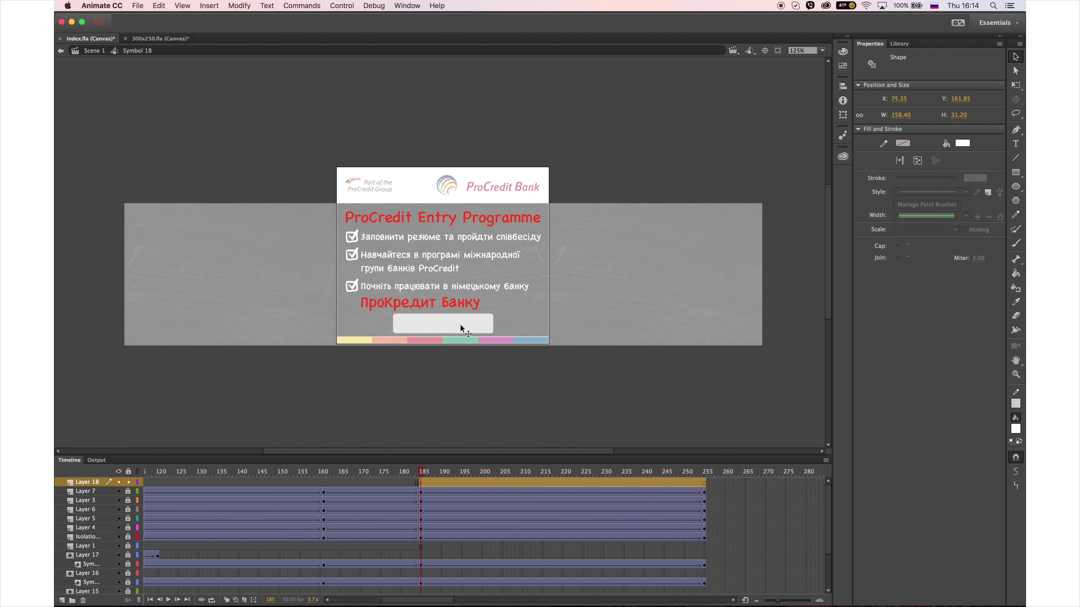
Try to scale down the red ПроКредит Банку text at frame 185
click(425, 496)
scroll(423, 531, down, 3)
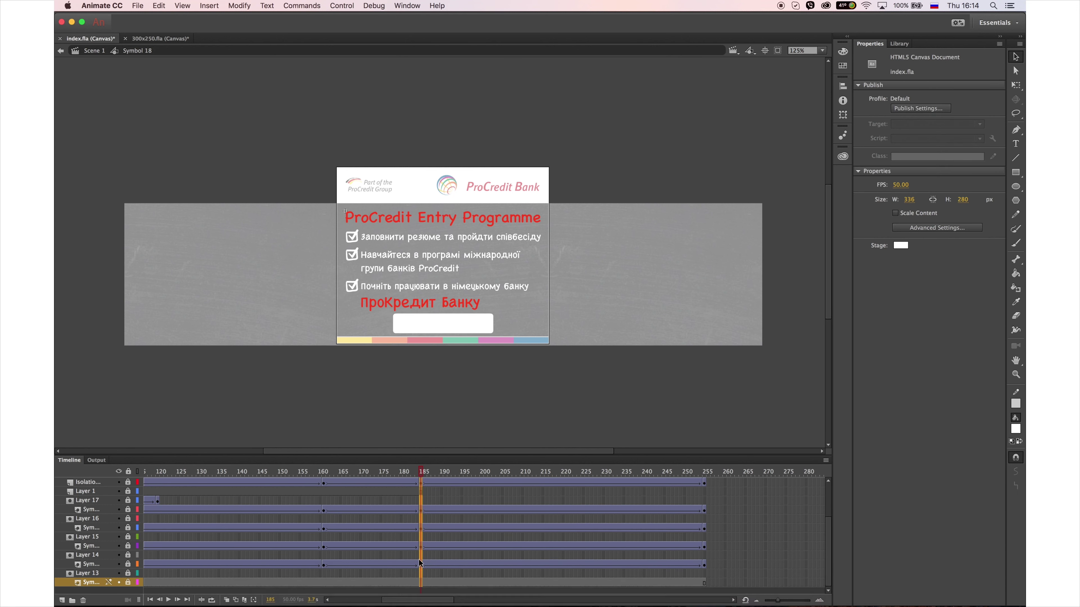
scroll(141, 522, up, 3)
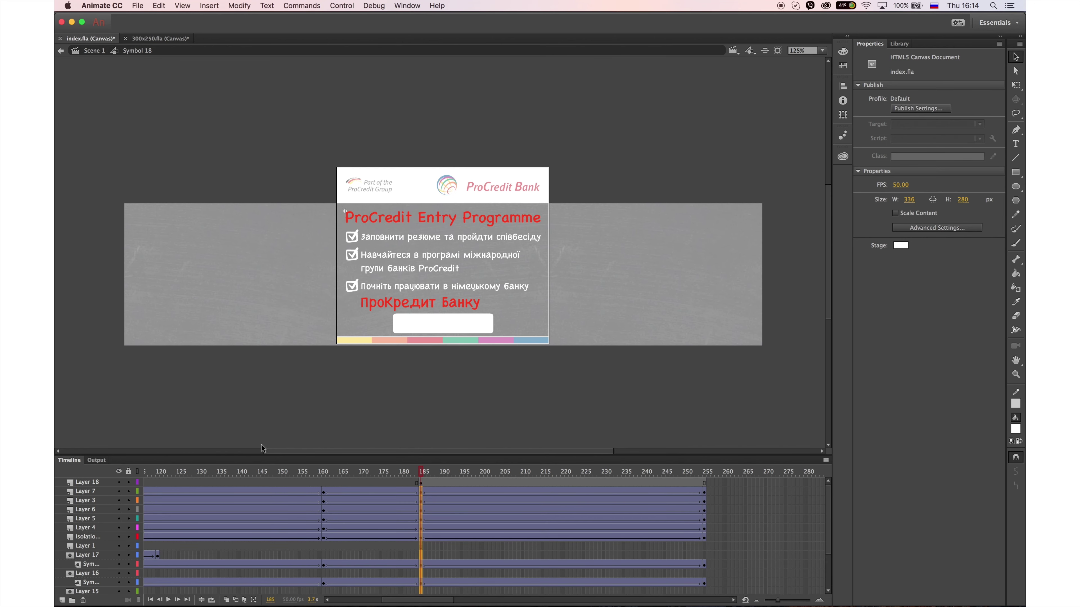
drag(262, 448, 351, 452)
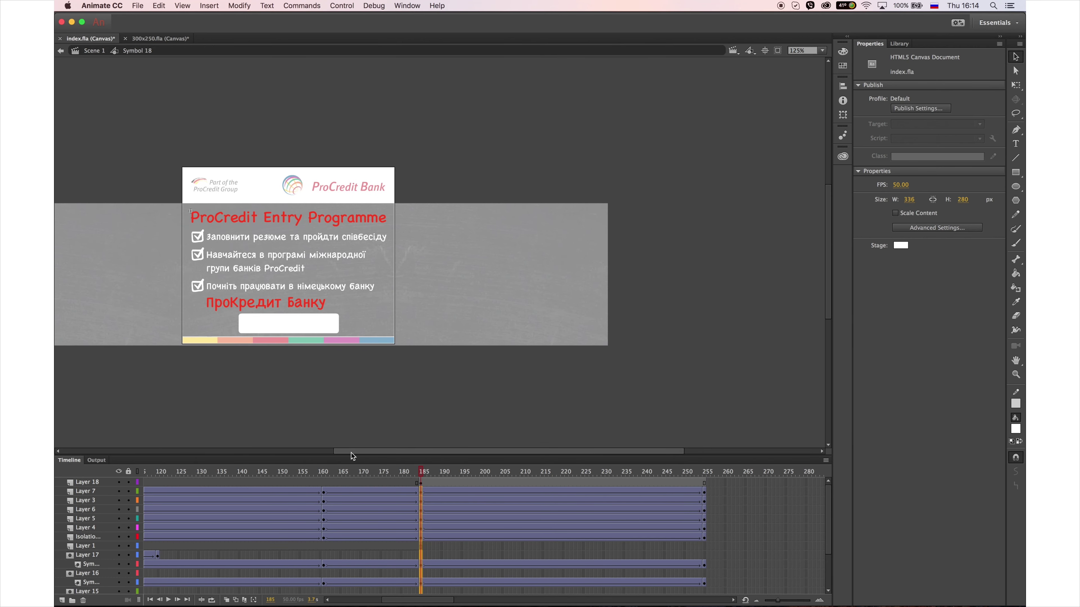
click(324, 311)
click(1018, 89)
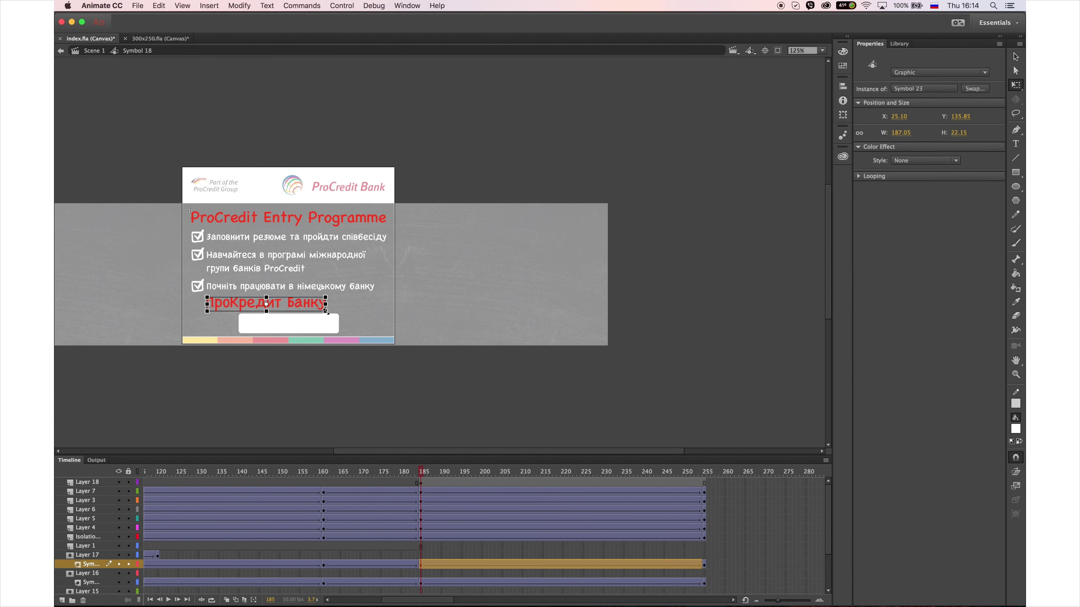
drag(326, 314, 313, 309)
Nudge all checkmarks and checklist texts up by three small increments at frame 185, across Layer 7 through the text layer under Layer 14
click(422, 538)
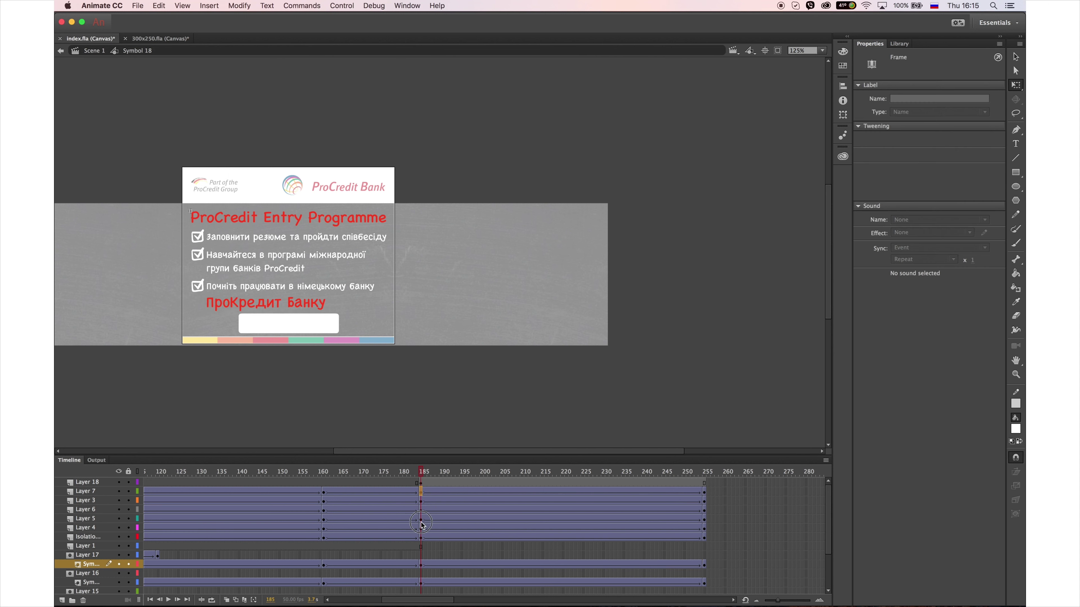
scroll(423, 542, down, 4)
scroll(431, 552, left, 3)
shift+click(491, 564)
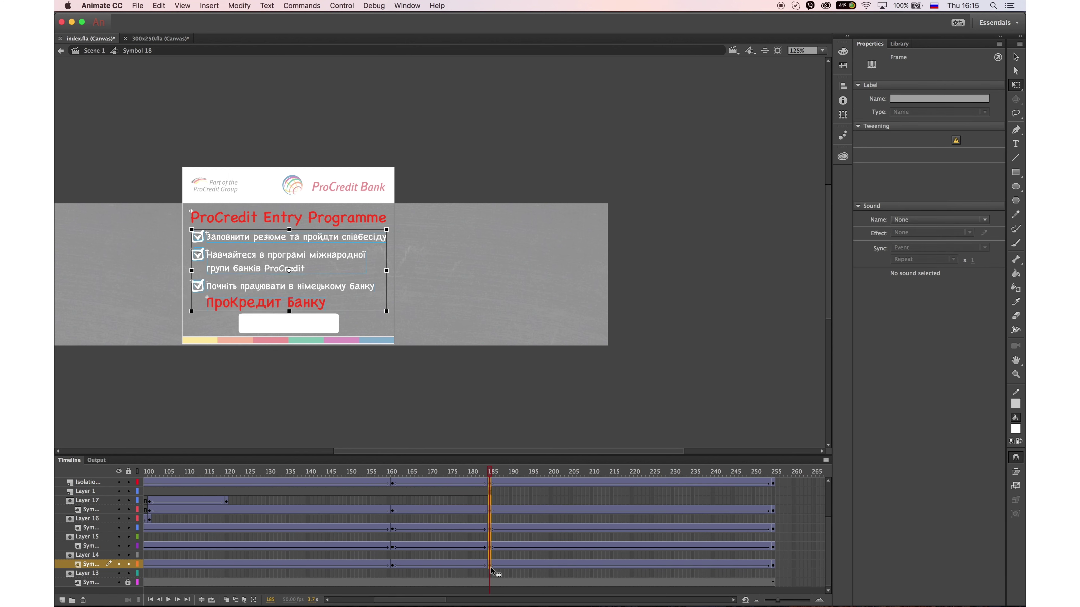
key(Up)
key(Up)
key(Up)
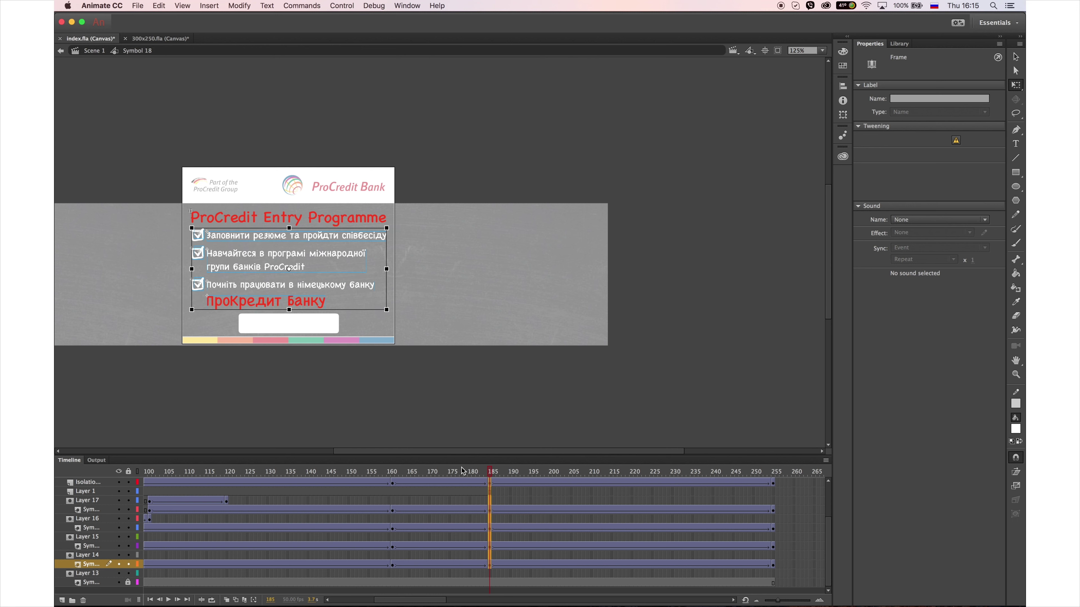
key(F6)
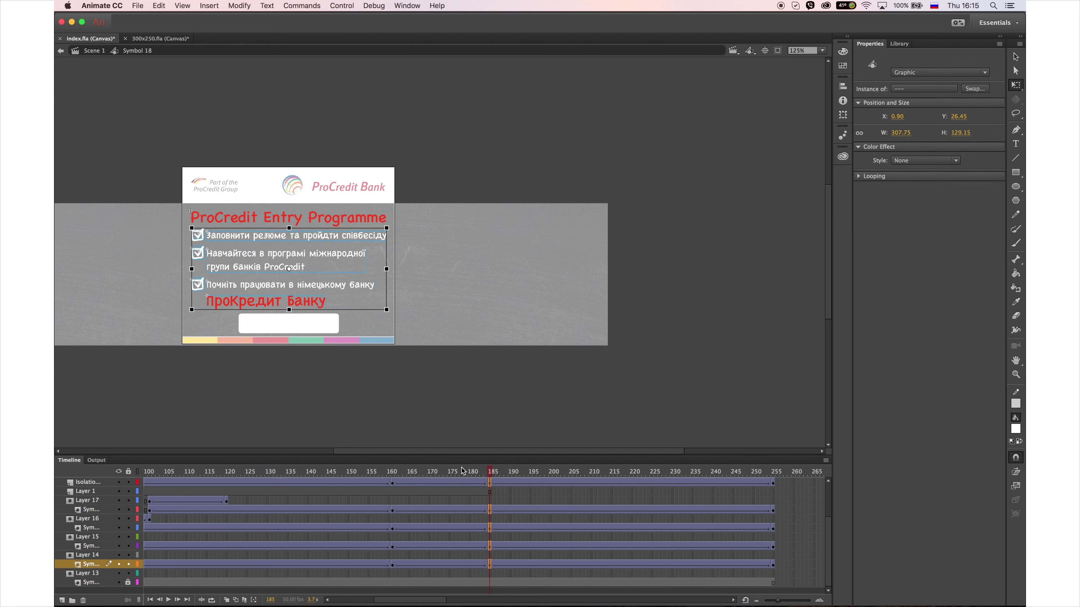
Nudge the checklist items up to match at frame 255, and raise the white rectangle to Y 160.25
key(Return)
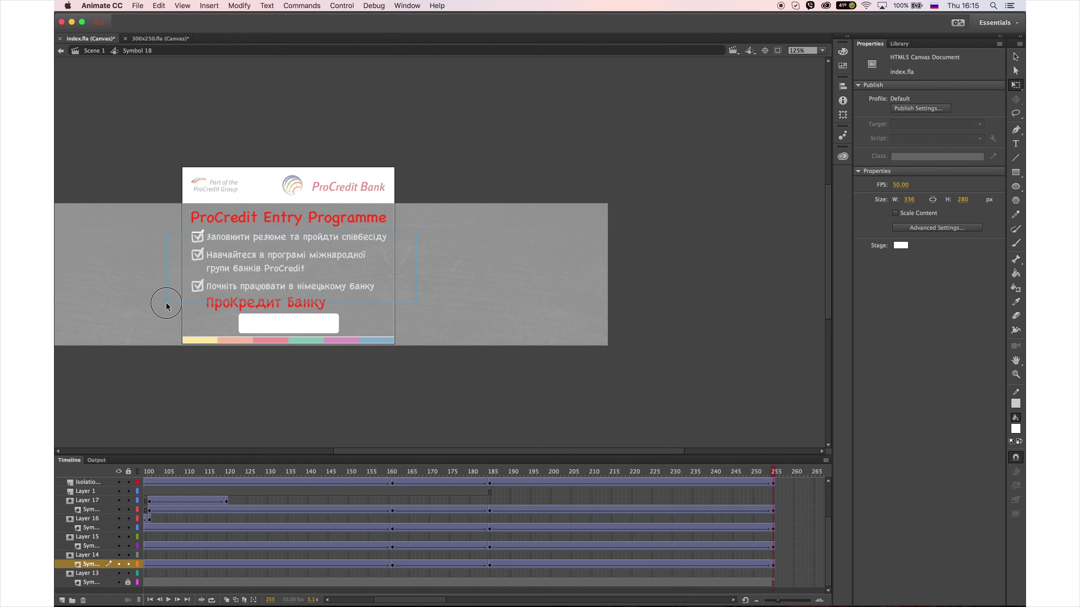
click(326, 330)
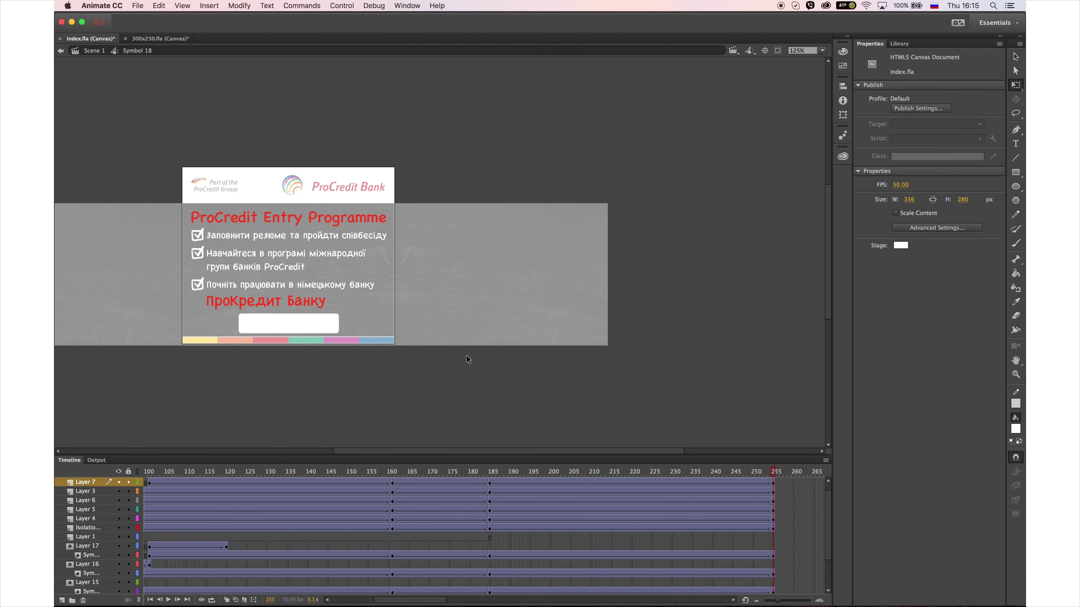
drag(325, 329, 325, 328)
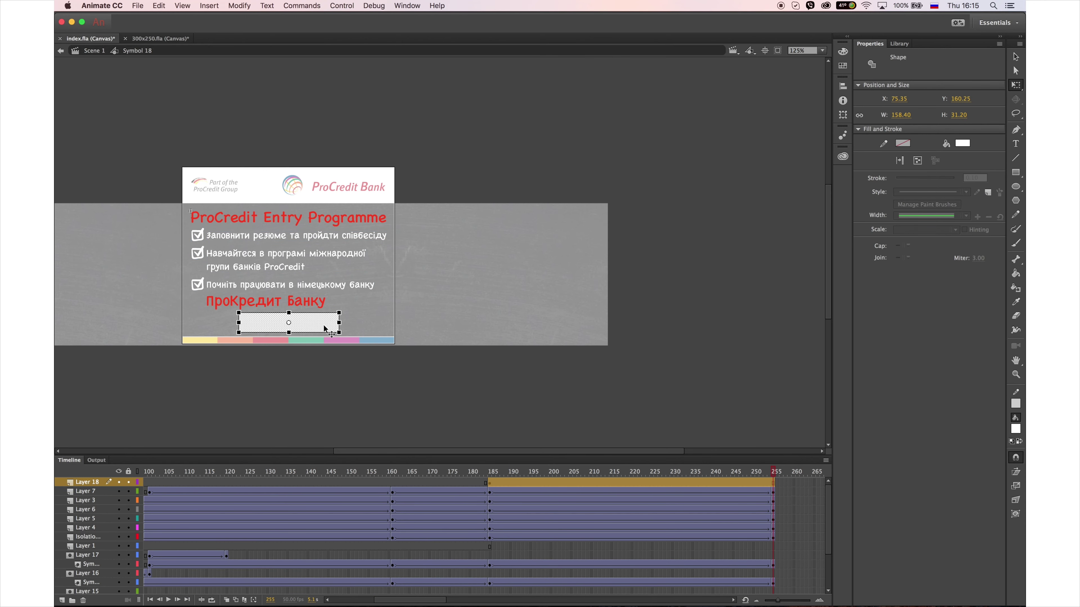
Fill the rectangle with a linear gradient from white to light grey #CCCCCC
click(1015, 428)
click(842, 552)
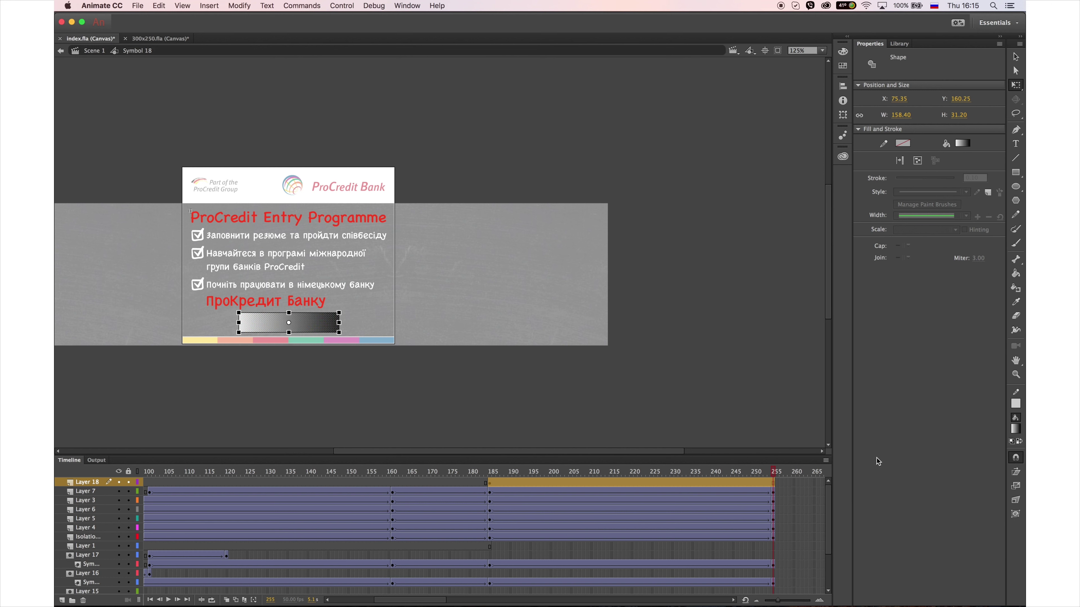
click(843, 51)
double_click(758, 179)
click(803, 235)
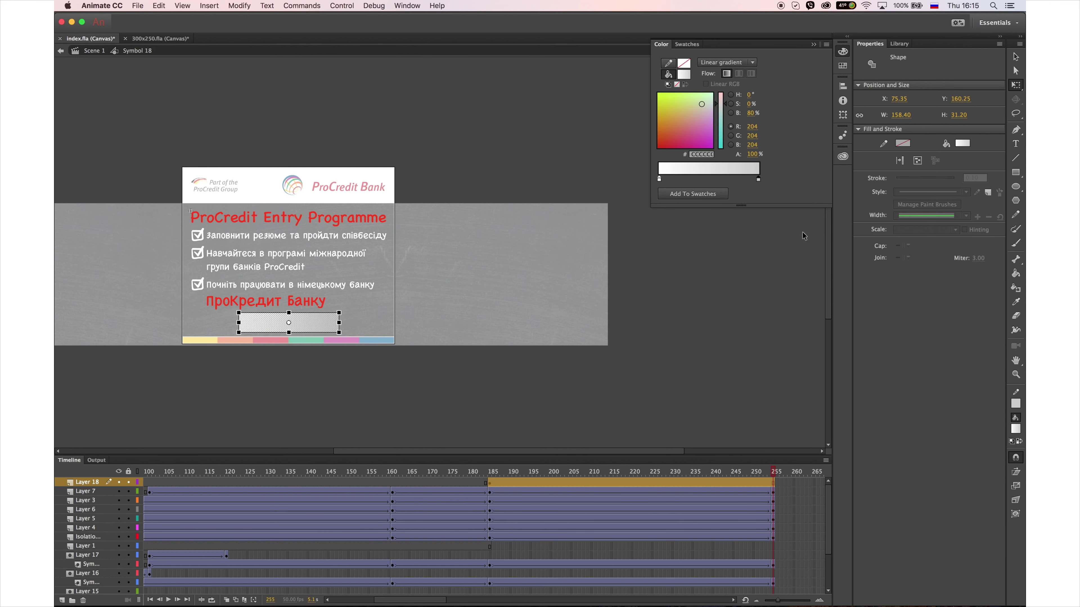
Rotate the rectangle's gradient with the Gradient Transform tool so it runs vertically from white down to grey
click(1017, 85)
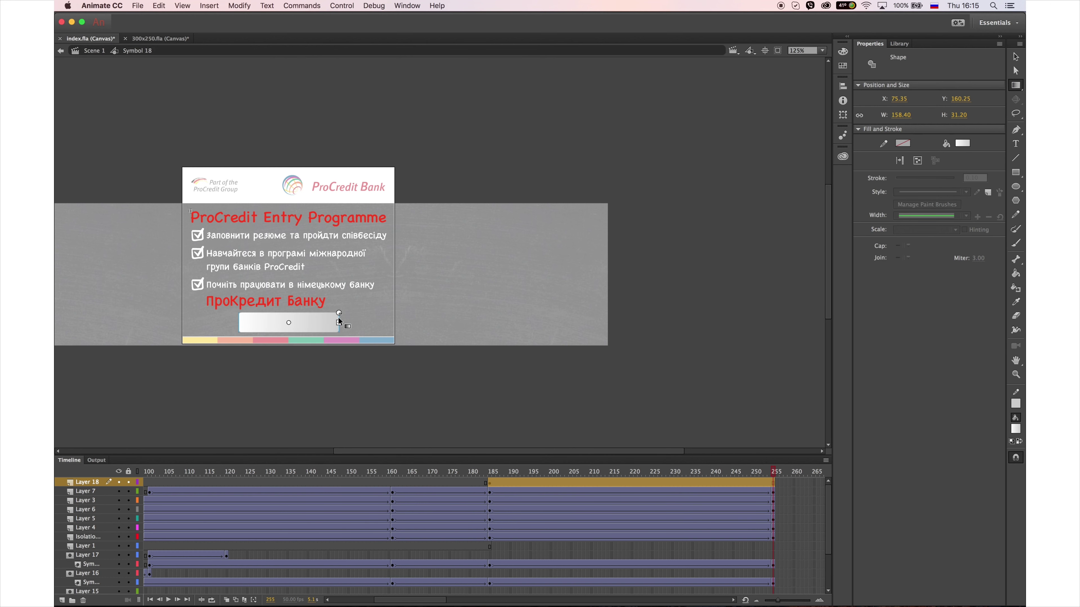
drag(338, 315, 289, 344)
click(1016, 56)
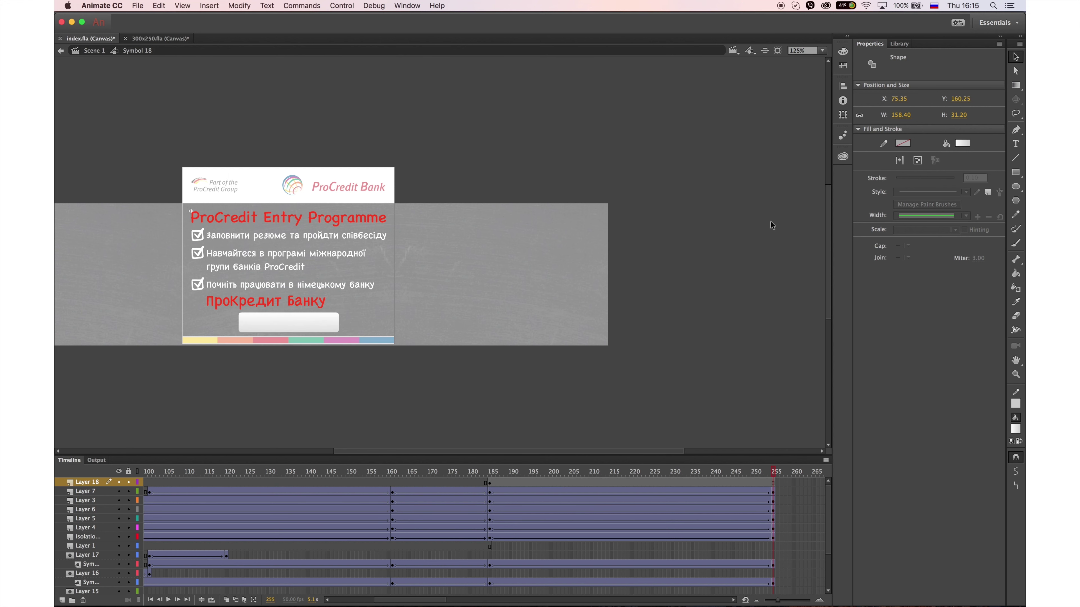
Convert the gradient rectangle on Layer 18 to a symbol named Symbol 25 and add a new layer inside it
click(502, 482)
key(F8)
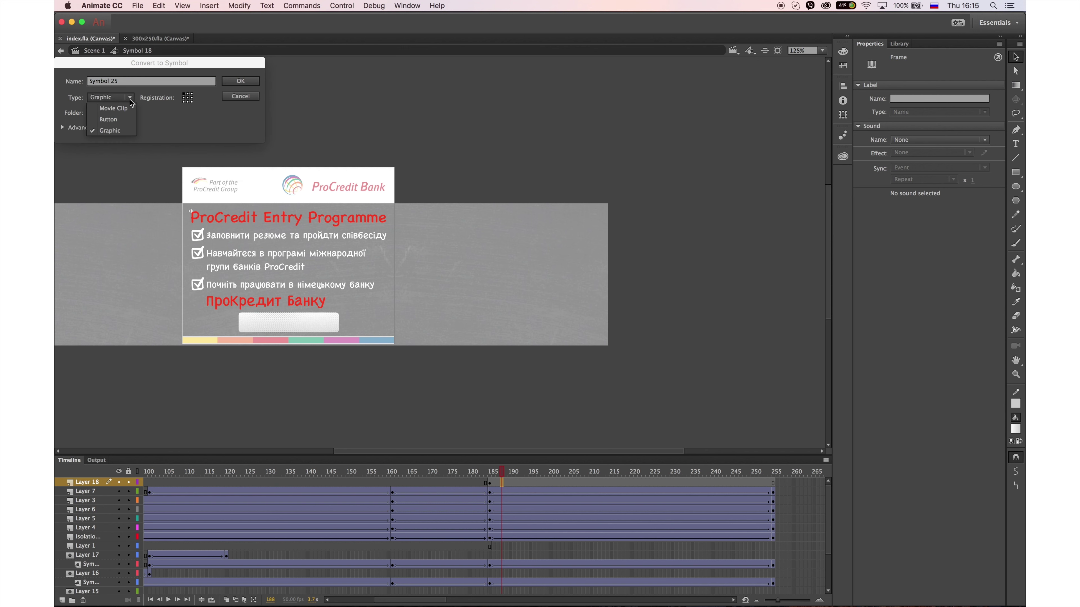
click(240, 81)
double_click(336, 332)
click(62, 600)
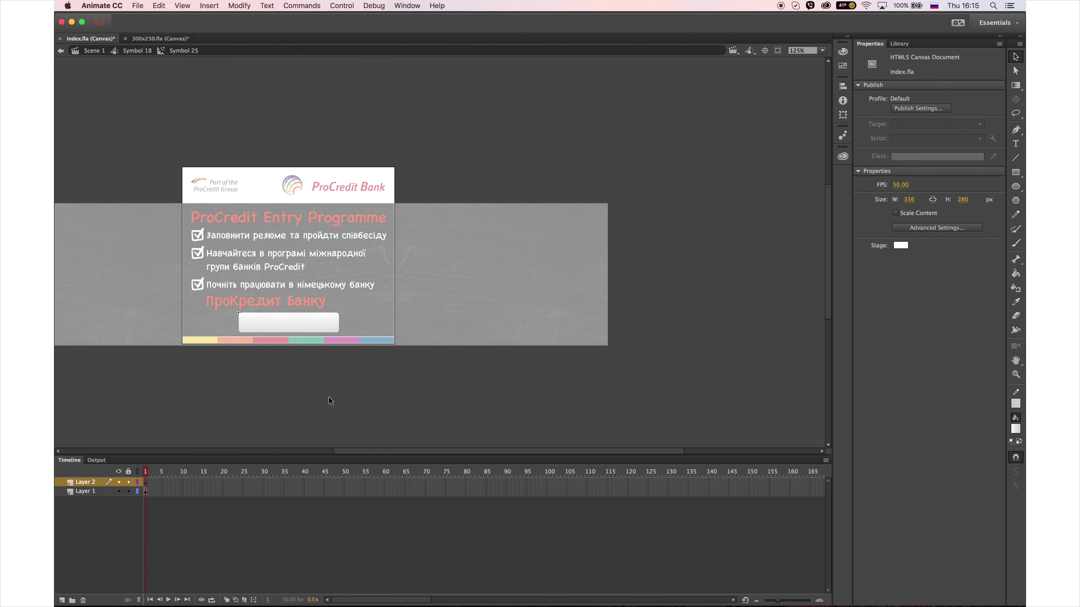
Add the red Chalkboard SE text "Apply Now!" on Layer 2, outside the banner, at a size of 20 pt
click(1022, 146)
click(1016, 428)
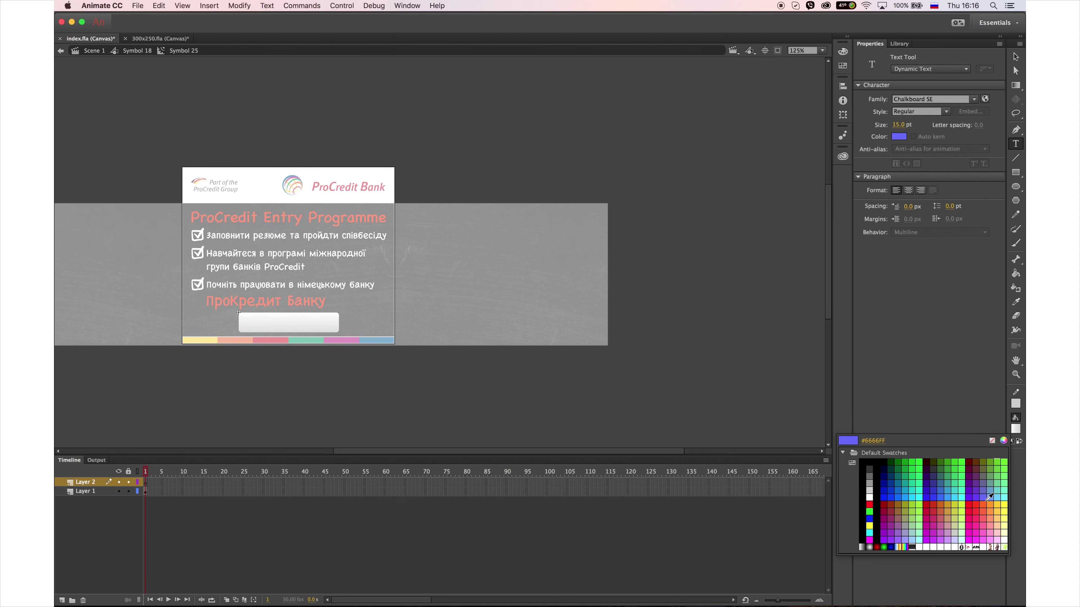
click(940, 481)
key(super+Tab)
key(super+Tab)
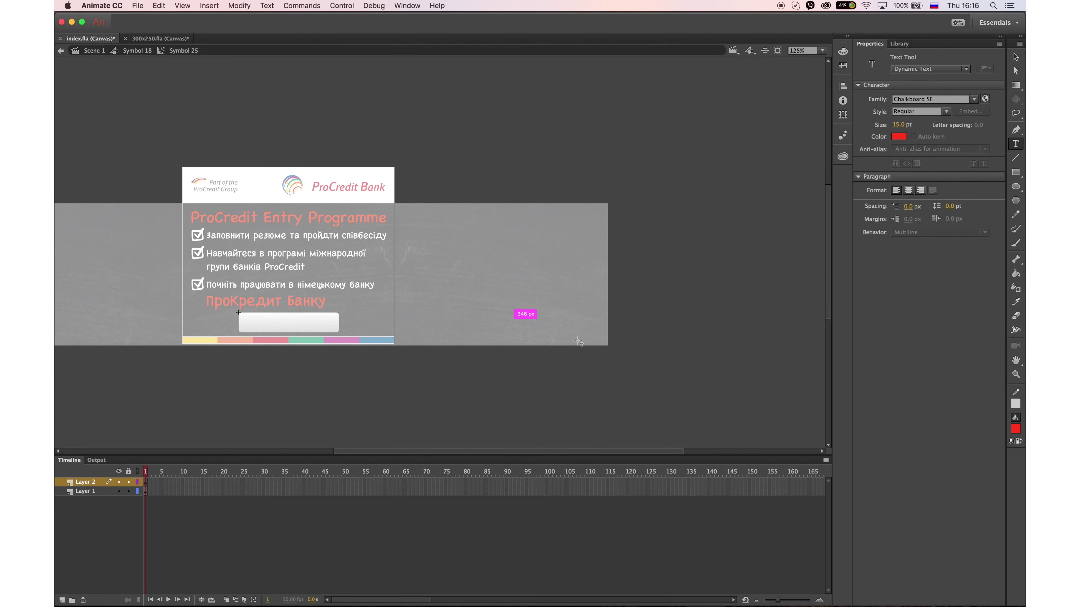
drag(580, 384, 647, 399)
click(914, 5)
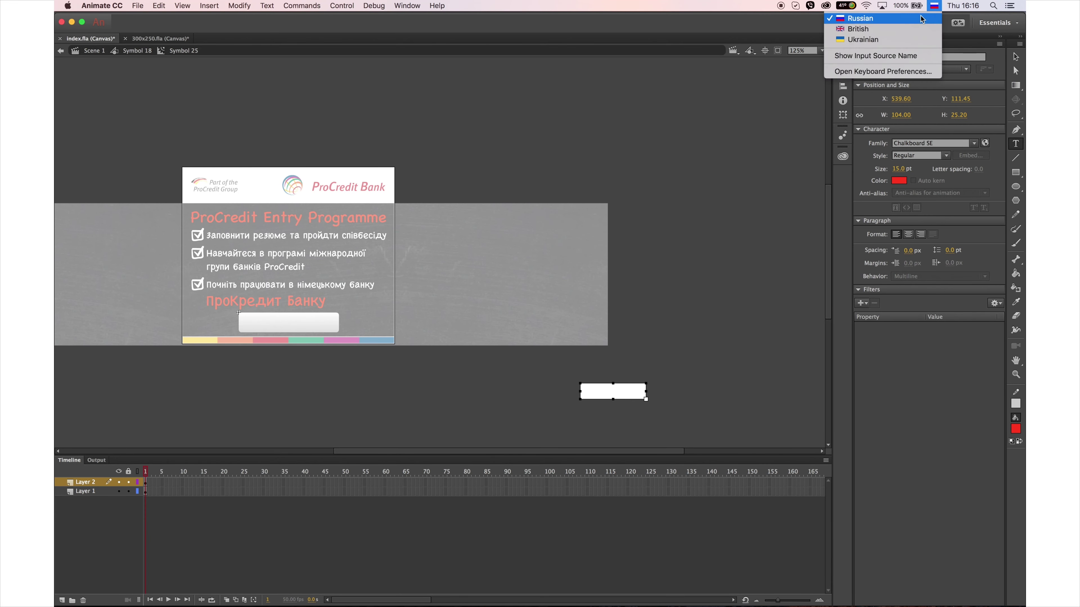
click(901, 30)
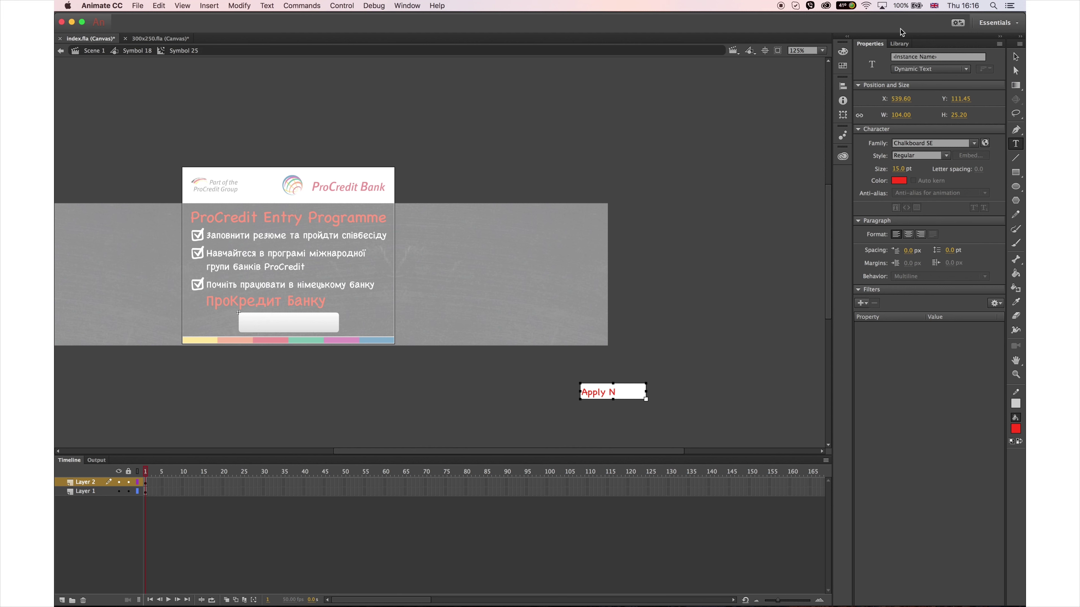
text(Apply Now!)
key(Escape)
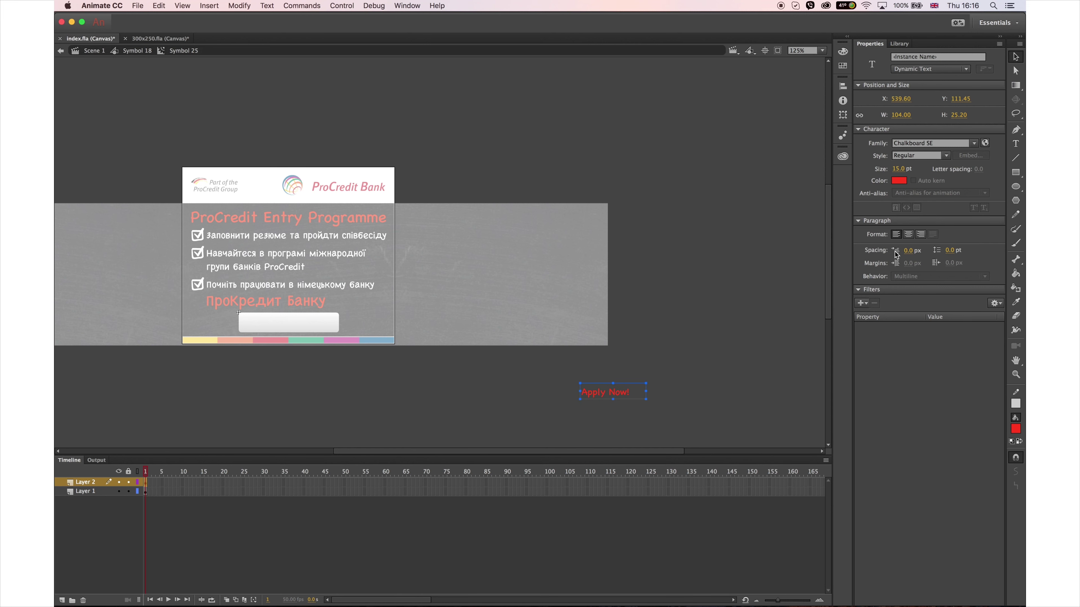
drag(898, 170, 911, 170)
double_click(645, 402)
Try breaking the "Apply Now!" text apart into shapes with a different red fill, and undo it
key(ctrl+b)
key(ctrl+b)
click(1016, 428)
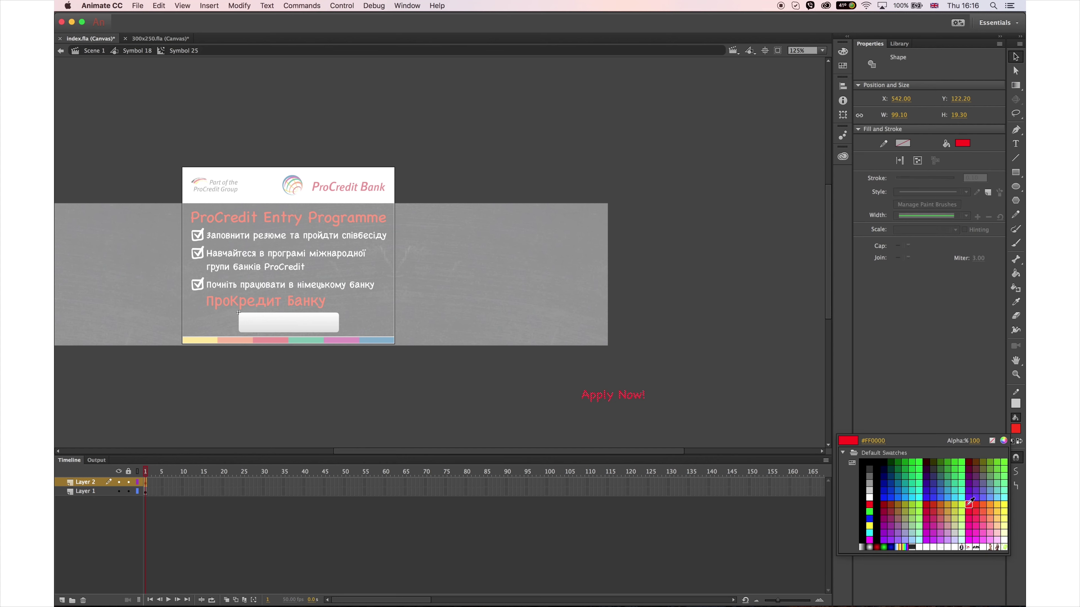
click(633, 401)
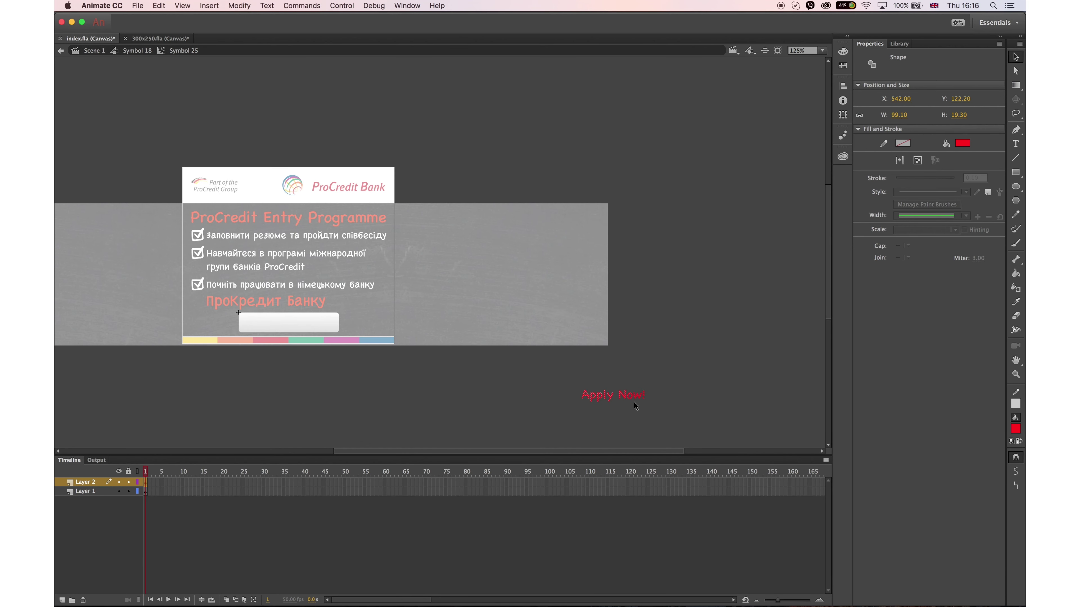
key(ctrl+z)
key(ctrl+z)
Change the text to "Apply now!", and break it apart into shapes filled with the crimson red
double_click(605, 413)
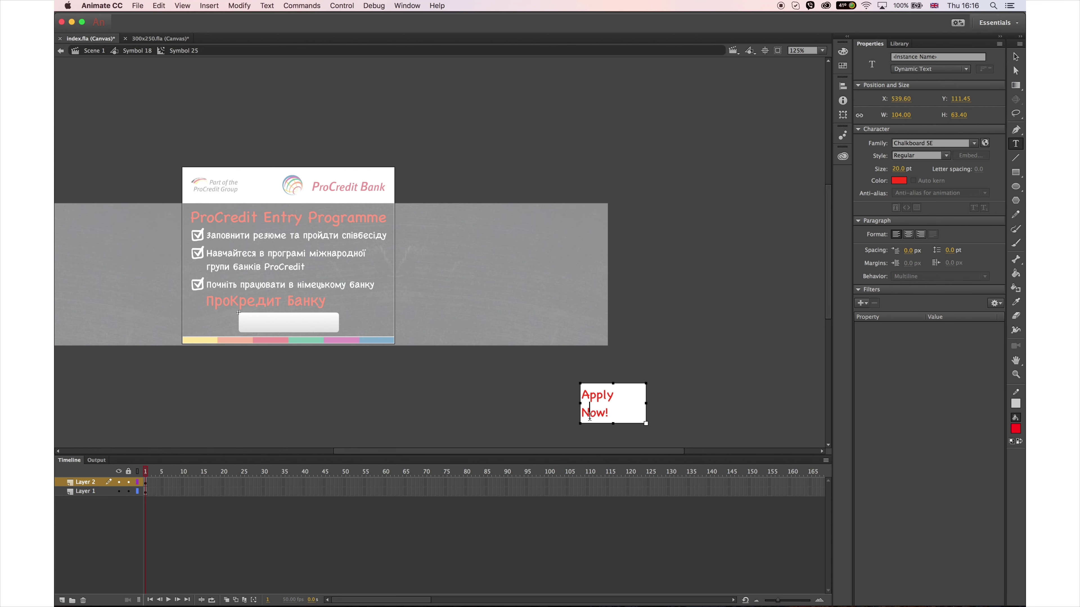
key(ctrl+b)
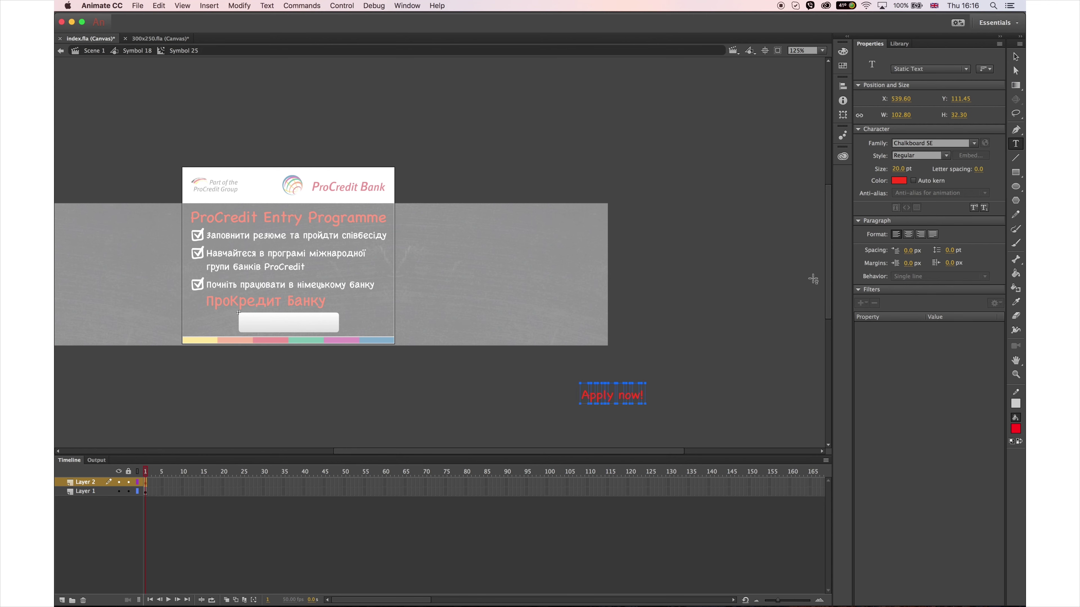
key(ctrl+b)
click(1015, 429)
key(Escape)
click(1016, 56)
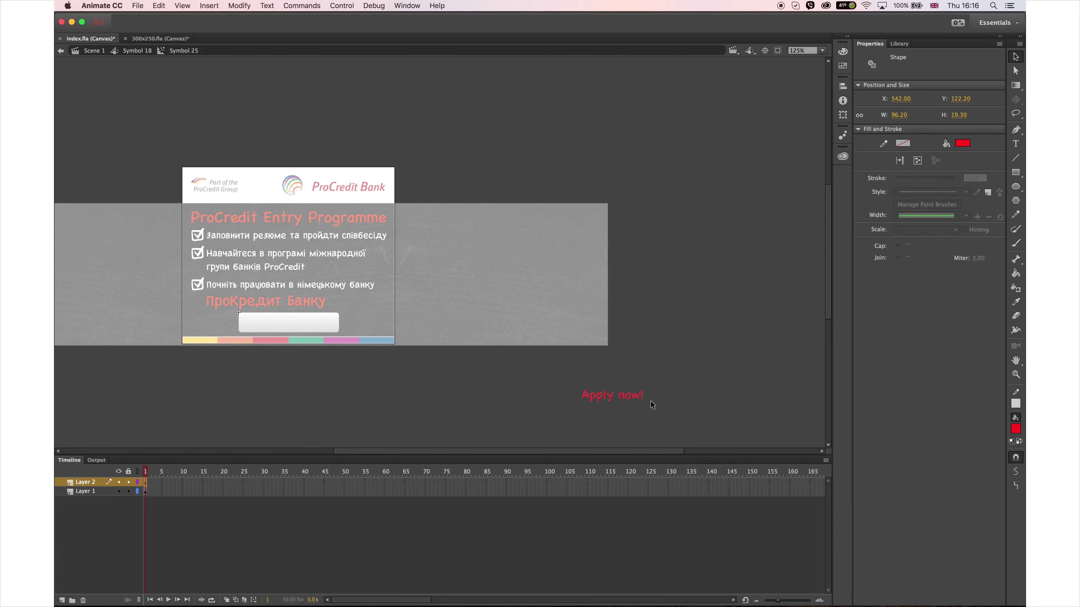
Centre the "Apply now!" lettering on the gradient rectangle and lock Layer 2
drag(638, 402, 311, 330)
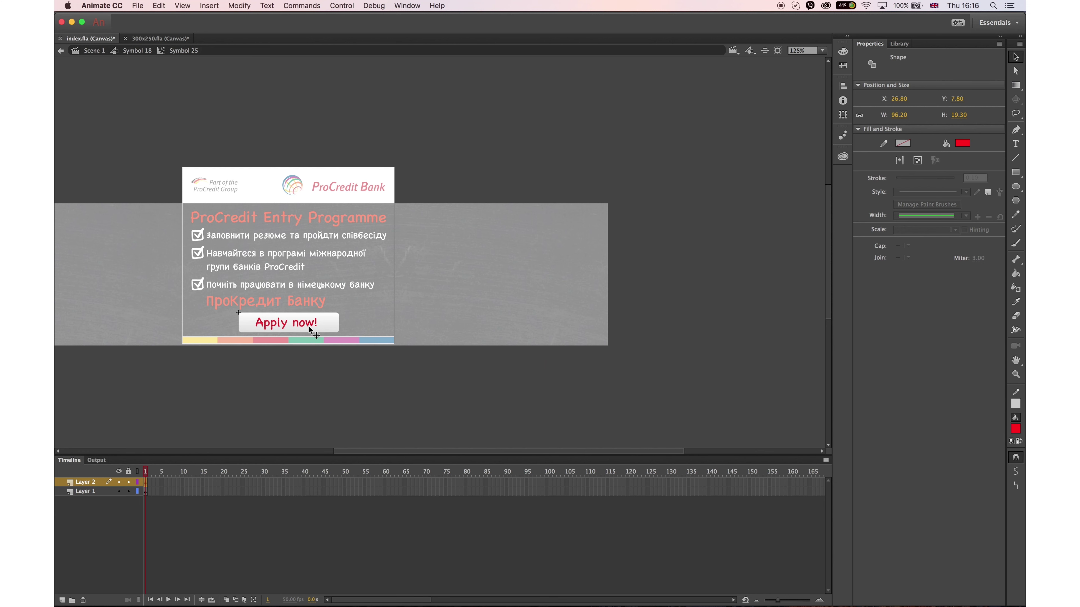
alt+click(135, 489)
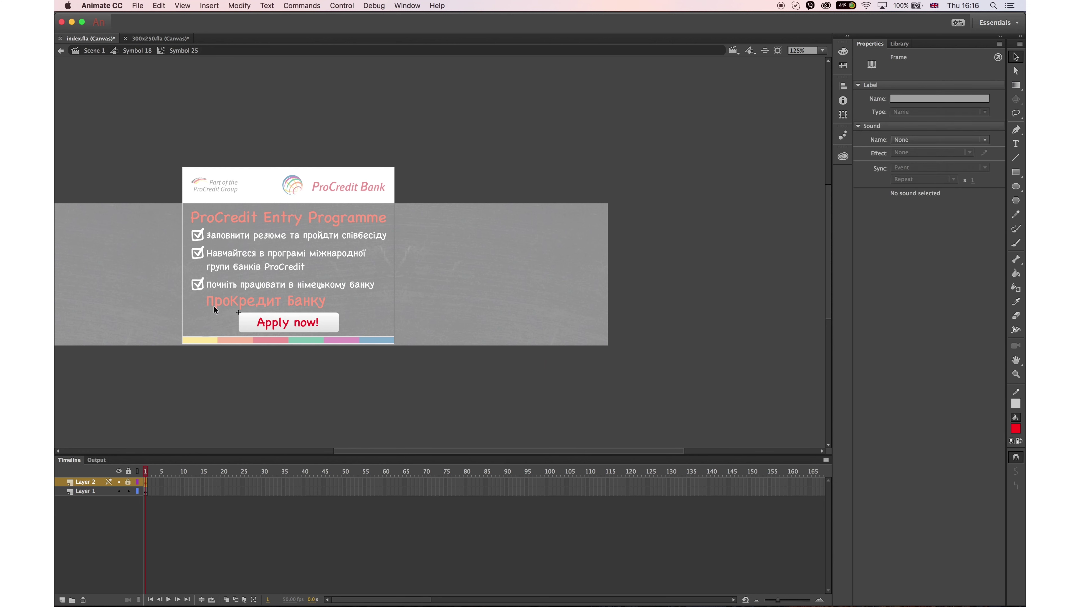
Narrow the "Apply now!" button's rectangle from both ends to about 142 px wide, and return to Symbol 18
drag(214, 305, 285, 346)
drag(361, 303, 296, 358)
key(shift+Left)
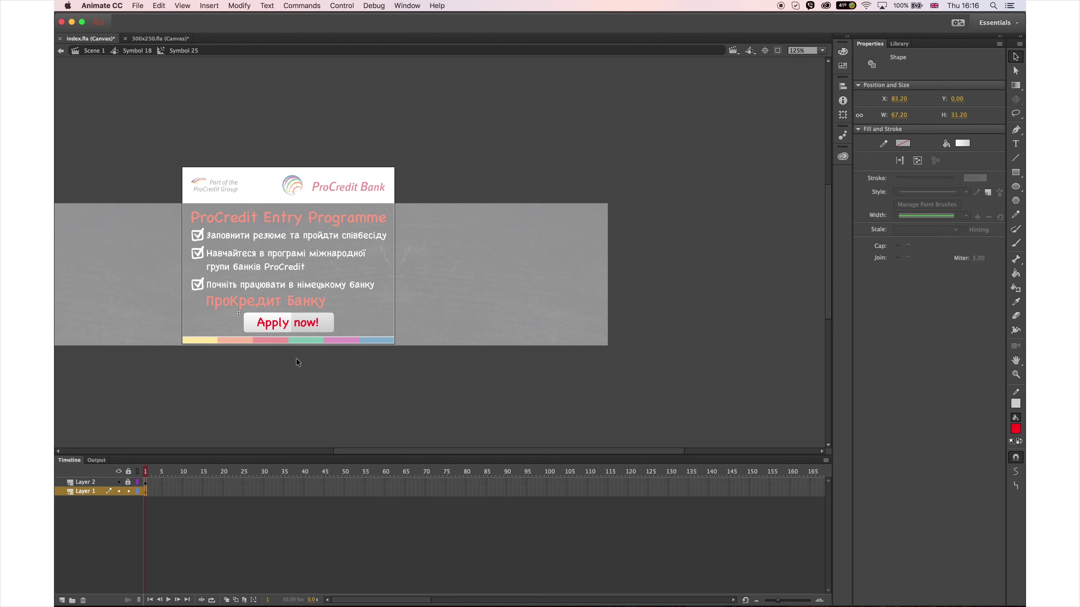
click(345, 380)
double_click(347, 405)
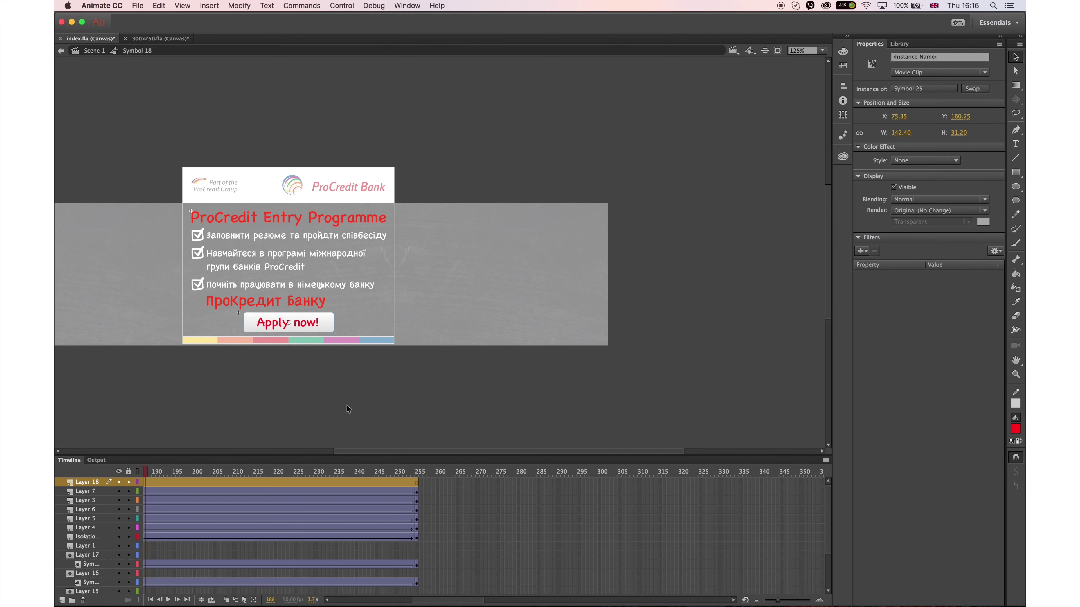
Animate the "Apply now!" button on Layer 18 with a tween sliding up from below the banner, and return to Scene 1
right_click(205, 485)
click(225, 356)
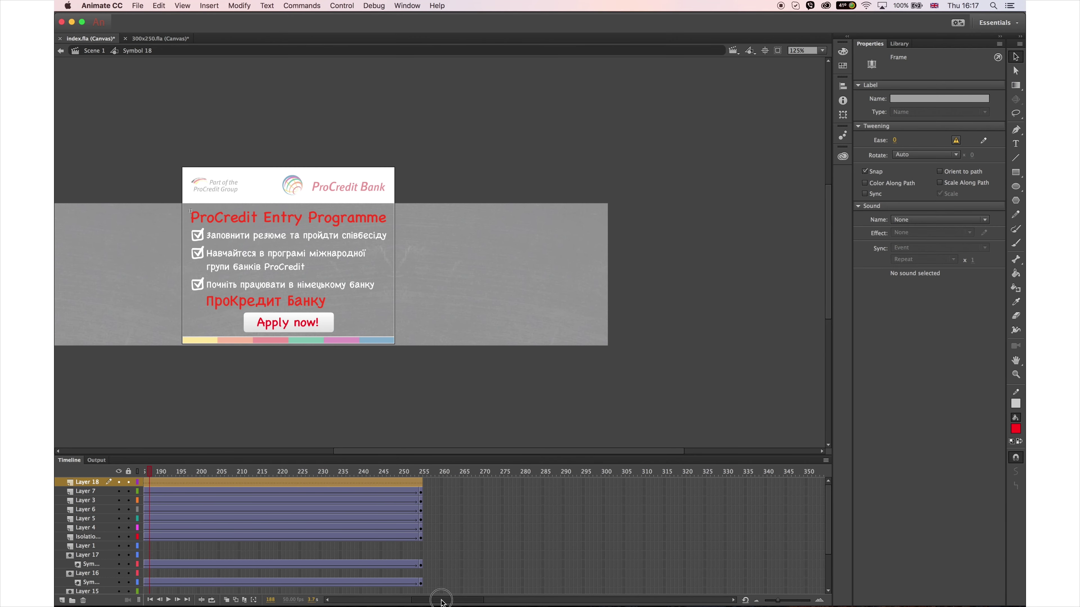
scroll(403, 484, left, 5)
click(402, 484)
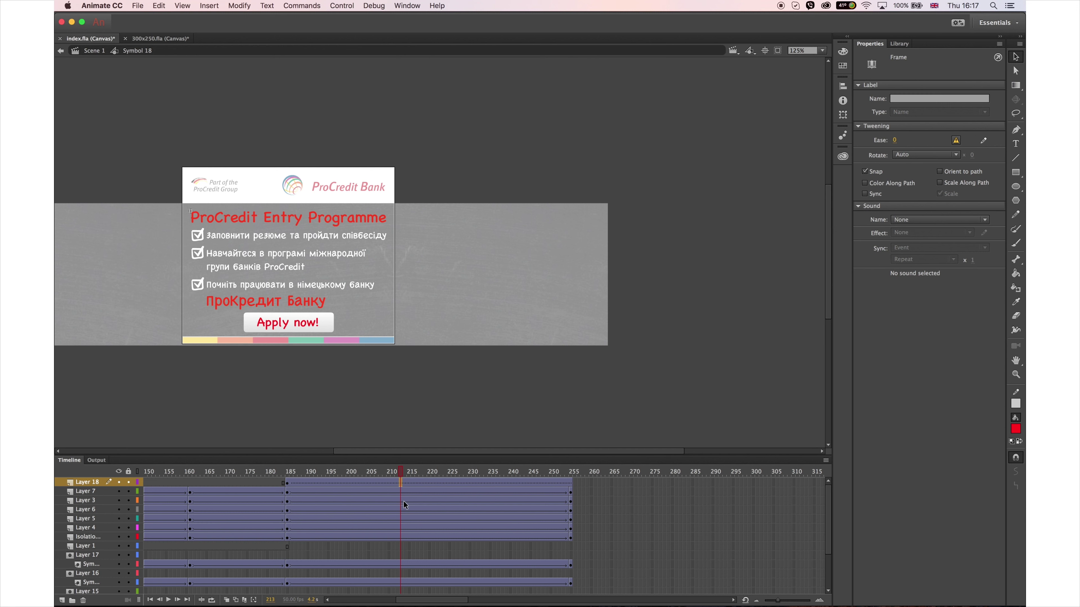
click(290, 486)
drag(294, 481, 574, 494)
double_click(571, 422)
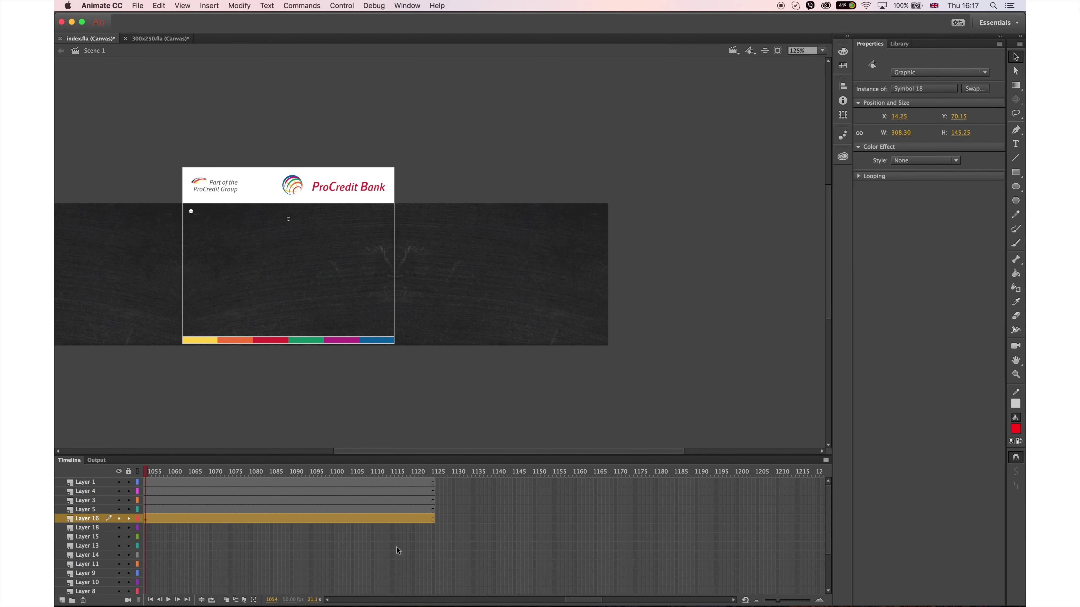
Extend Layers 1, 4, 3, 5 and 16 of the main timeline to frame 1283
drag(345, 489, 564, 504)
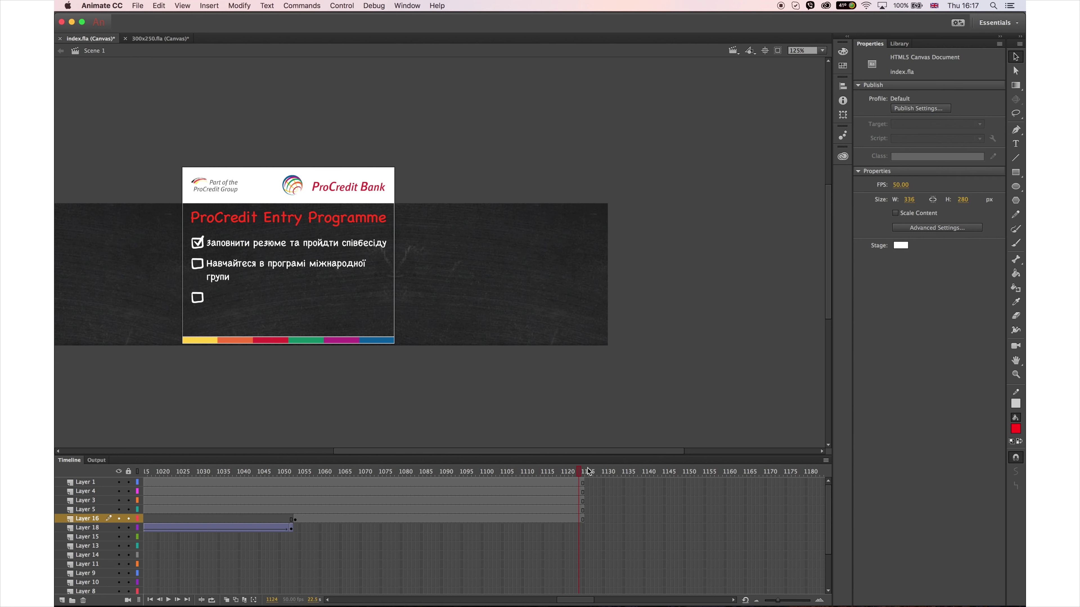
key(F5)
key(F5)
key(F5)
key(F5)
key(F5)
key(F5)
key(F5)
key(F5)
key(F5)
key(F5)
key(F5)
key(F5)
key(F5)
key(F5)
key(F5)
key(F5)
key(F5)
key(F5)
key(F5)
key(F5)
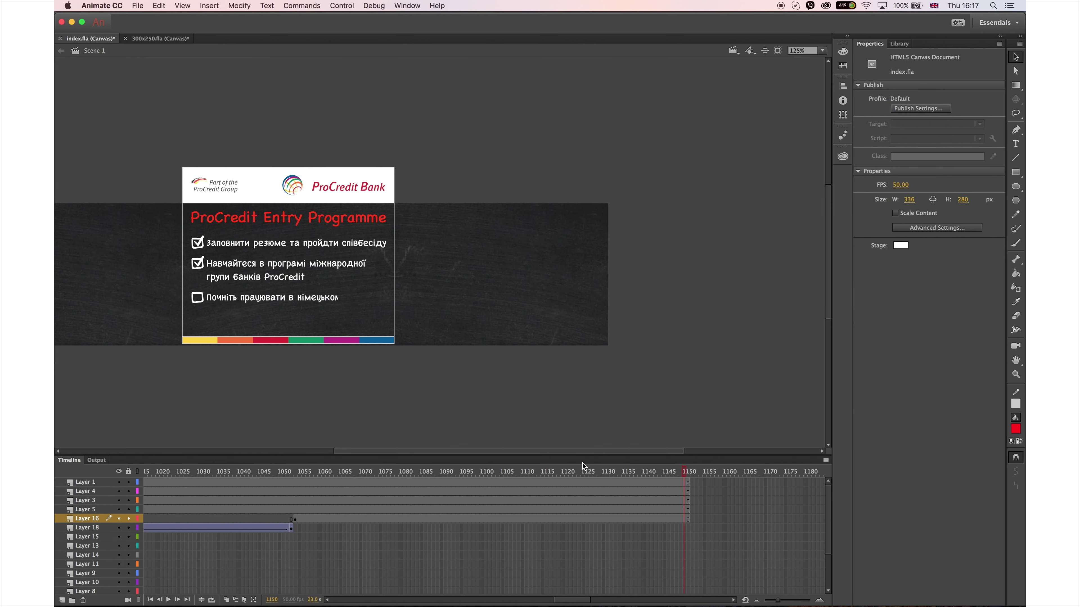
key(F5)
key(F5)
key(F5)
key(F5)
key(F5)
key(F5)
key(F5)
key(F5)
key(F5)
key(F5)
key(F5)
key(F5)
key(F5)
key(F5)
key(F5)
key(F5)
key(F5)
key(F5)
key(F5)
key(F5)
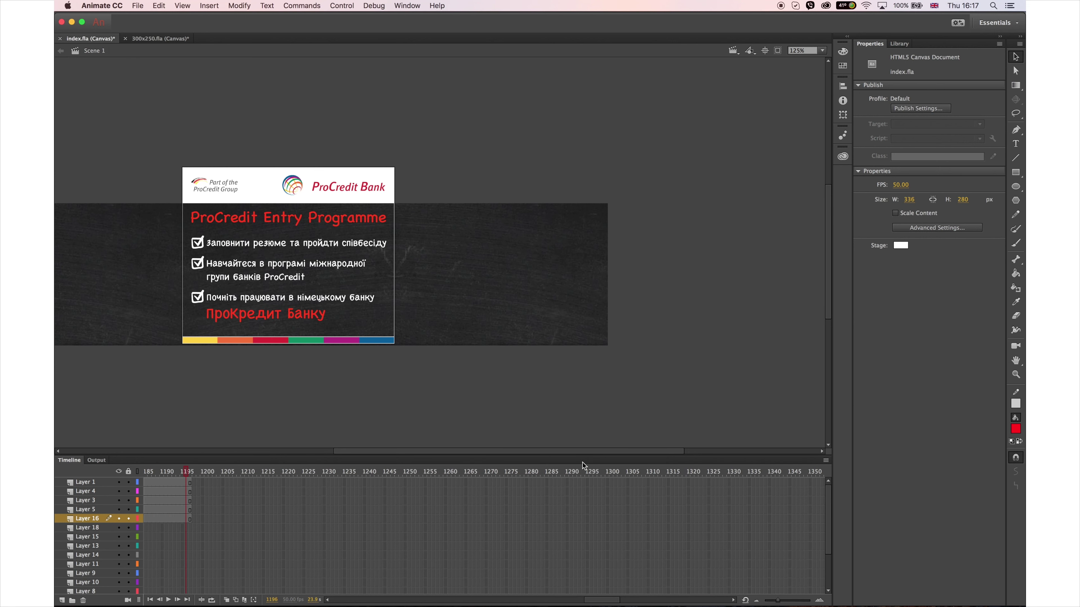
key(F5)
key(F5)
key(F5)
key(F5)
key(F5)
key(F5)
key(F5)
key(F5)
key(F5)
key(F5)
key(F5)
key(F5)
key(F5)
key(F5)
key(F5)
key(F5)
key(F5)
key(F5)
key(F5)
key(F5)
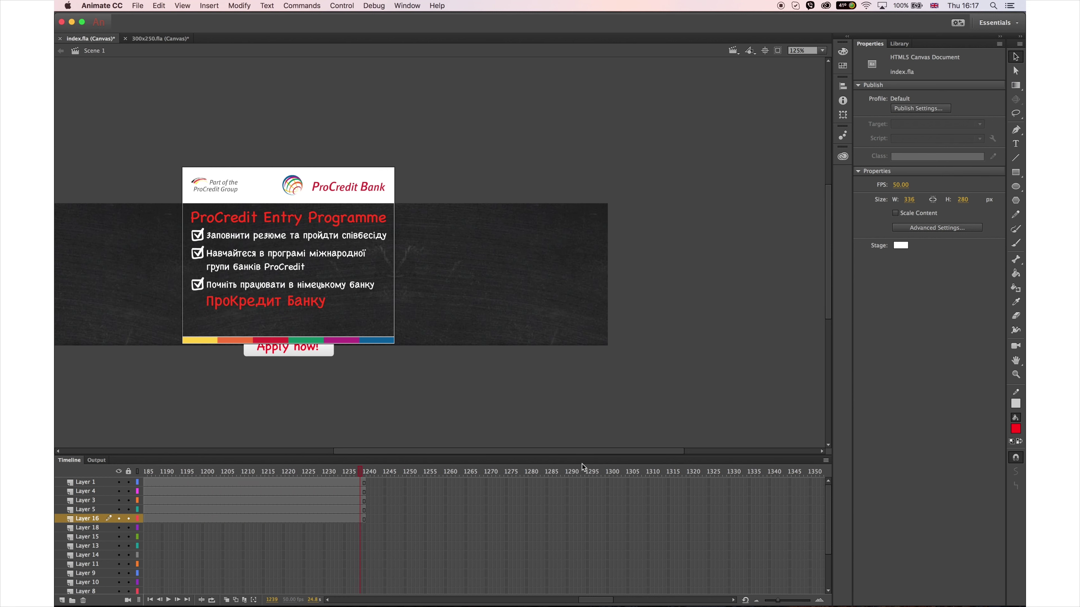
key(F5)
key(F5)
key(F5)
key(F5)
key(F5)
key(F5)
key(F5)
key(F5)
key(F5)
key(F5)
key(F5)
key(F5)
key(F5)
key(F5)
key(F5)
key(F5)
key(F5)
key(F5)
key(F5)
key(F5)
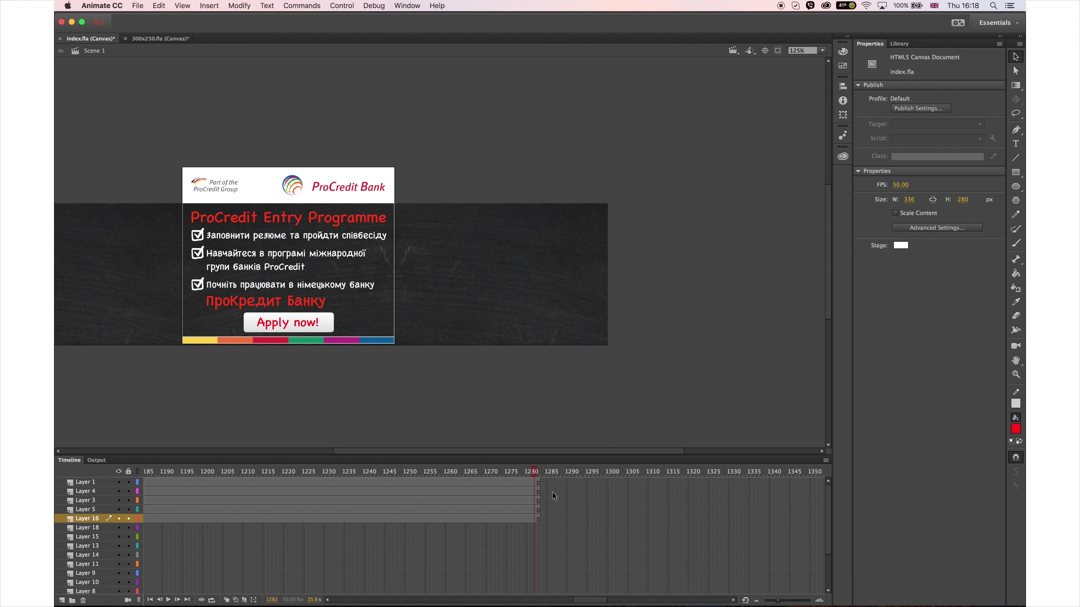
Add a new layer above Layer 1 with the script this.stop() at frame 1283
click(565, 481)
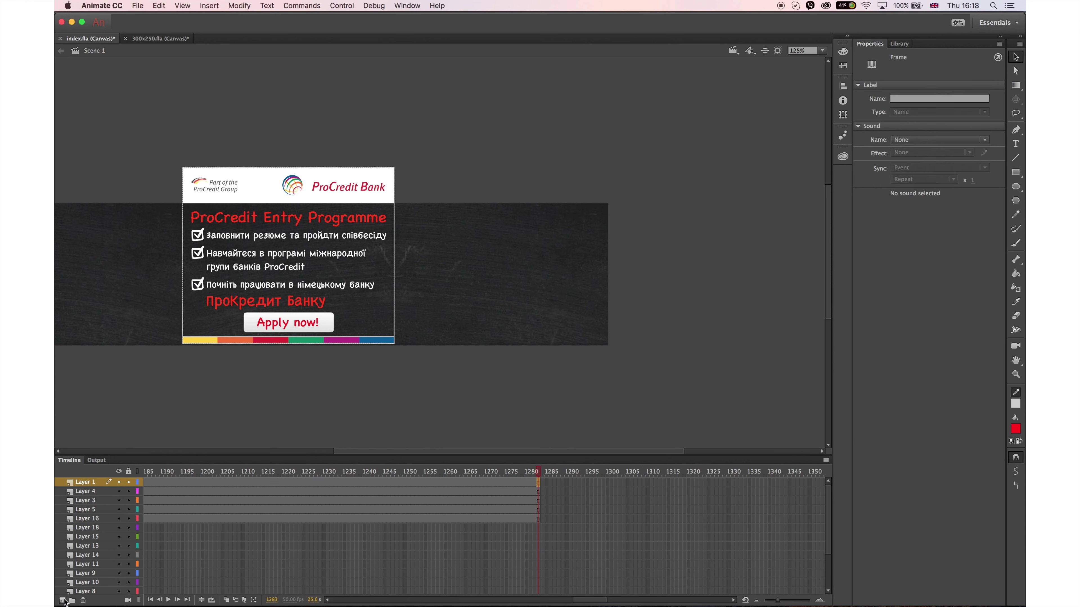
key(super+shift+l)
click(537, 482)
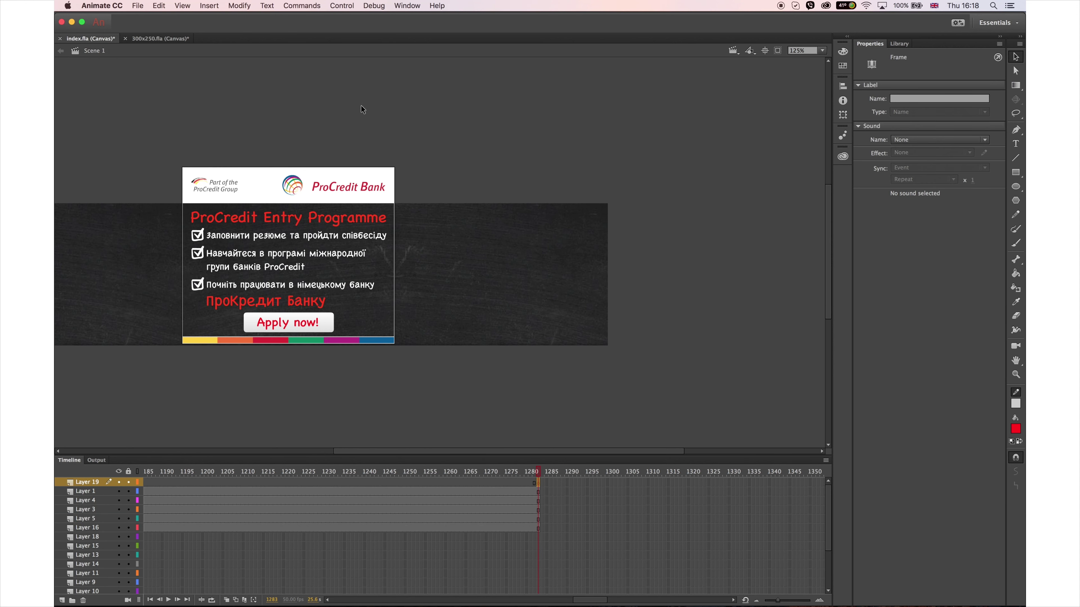
key(alt+F9)
text(this.stop)
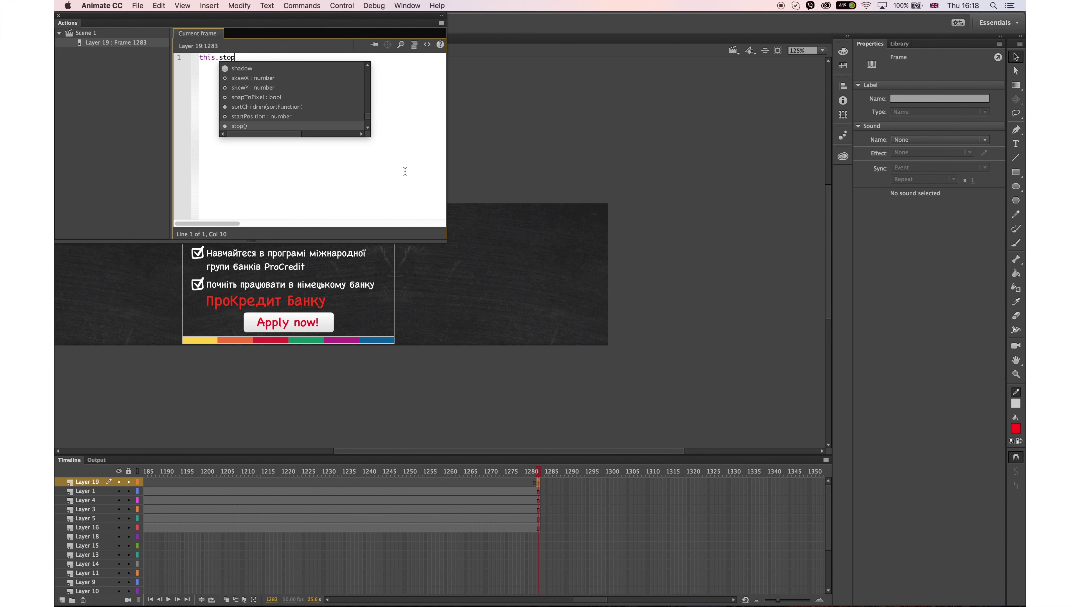
key(Return)
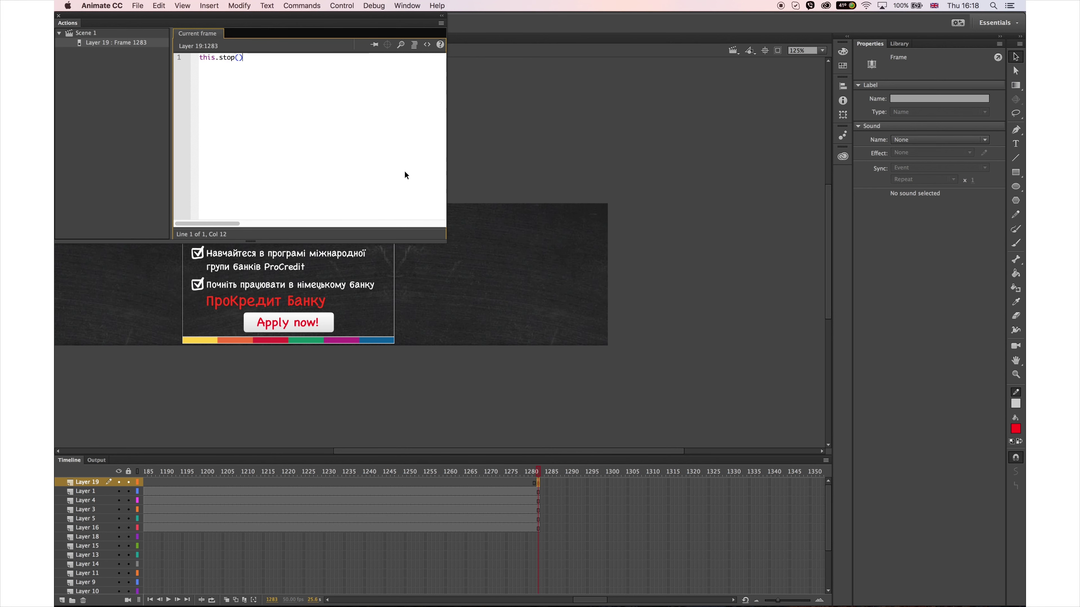
click(59, 16)
Scrub through the earlier part of the main timeline to check the "Заповніть резюме" scene at frame 288
drag(603, 600, 363, 600)
click(330, 472)
drag(329, 472, 887, 469)
drag(738, 487, 680, 495)
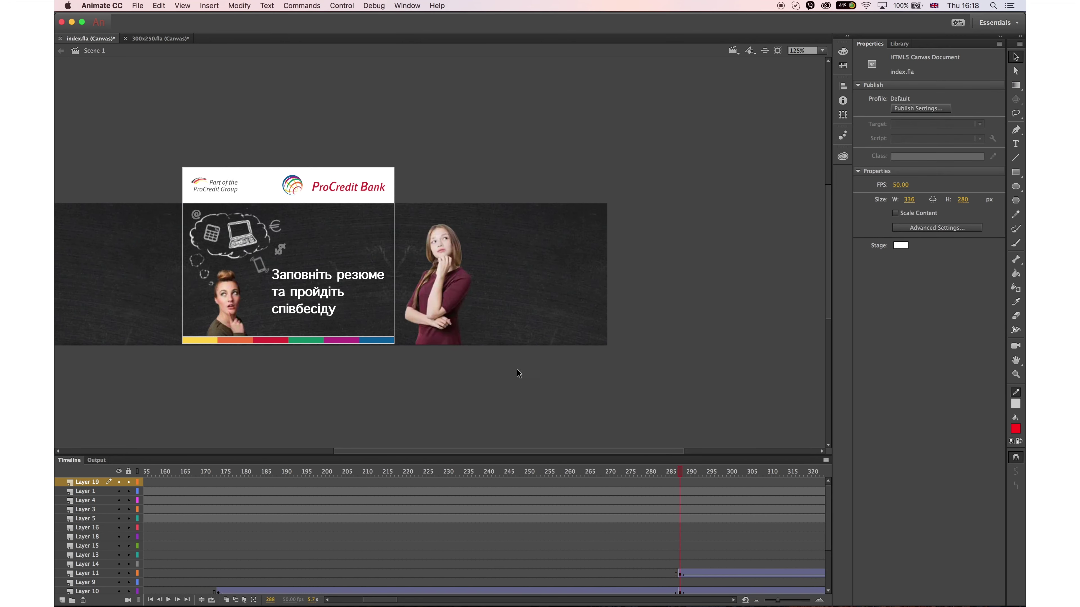
Switch to Photoshop, open the 02 smart object's contents, and copy its text "Заповніть резюме та пройдіть співбесіду"
key(super+Tab)
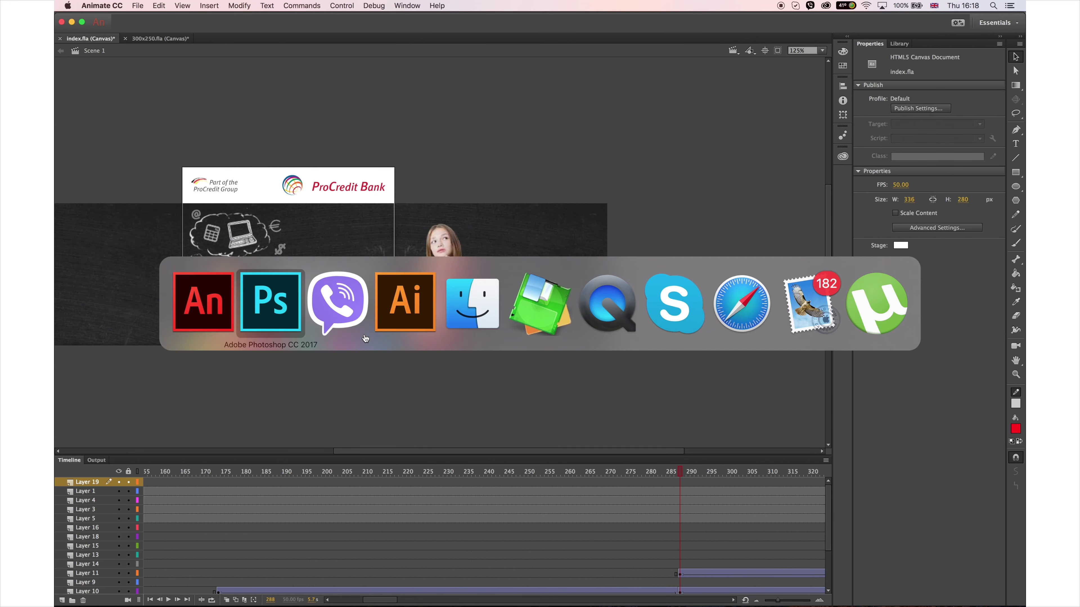
click(277, 303)
click(917, 587)
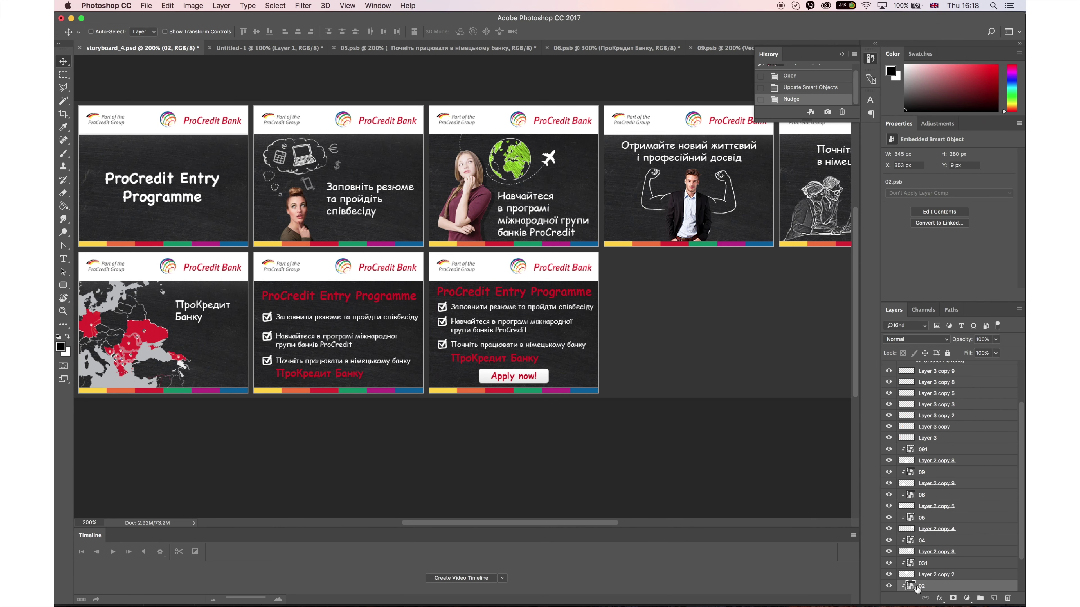
double_click(245, 291)
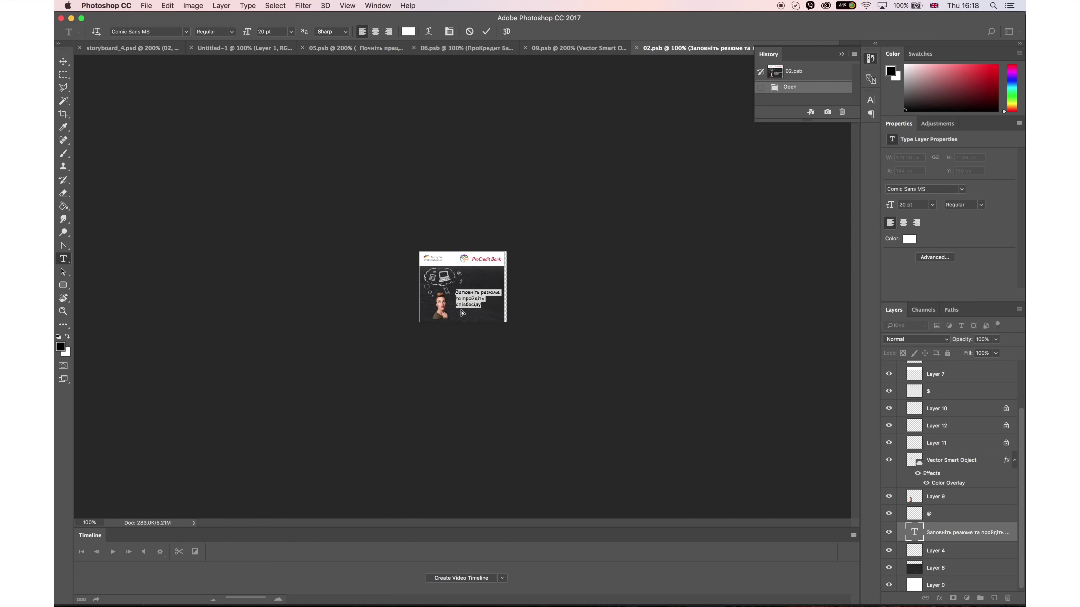
Return to Animate, open Symbol 3 for editing, and unlock all its layers
key(super+Tab)
double_click(323, 279)
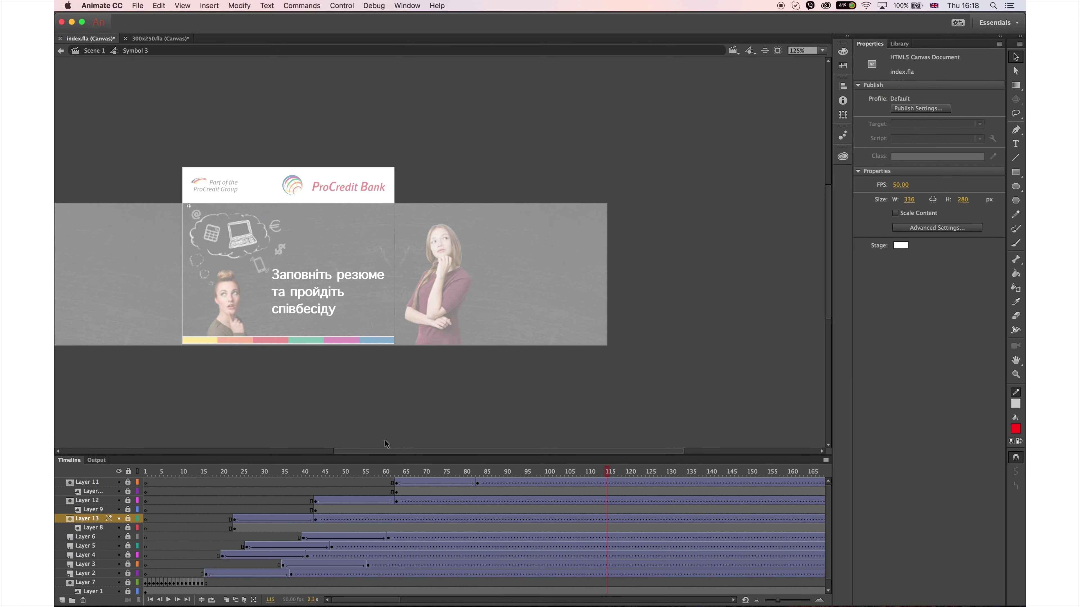
key(shift+period)
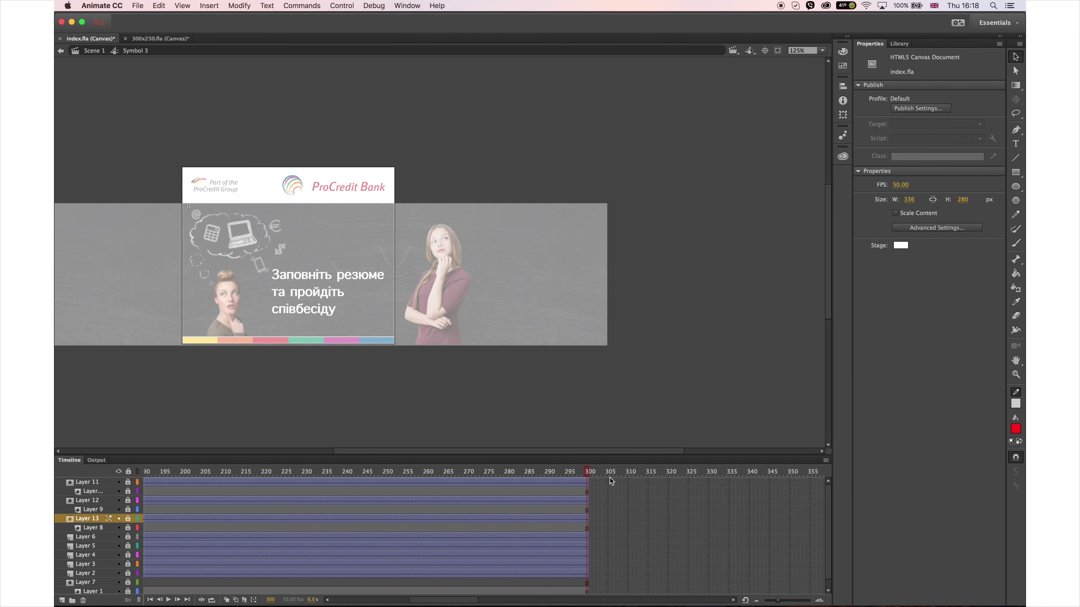
key(shift+comma)
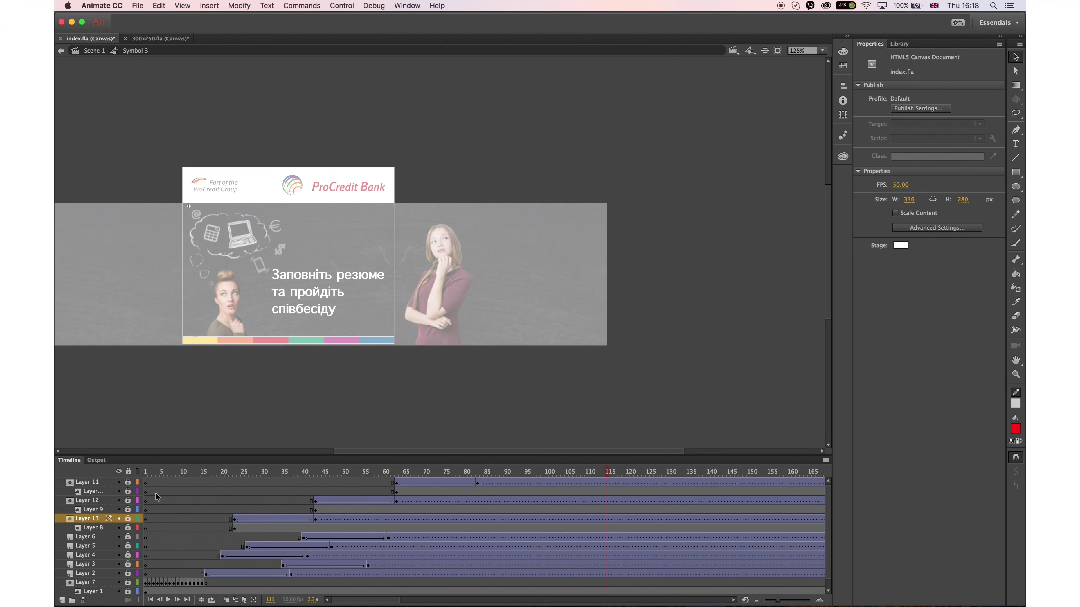
click(129, 472)
click(193, 472)
key(shift+comma)
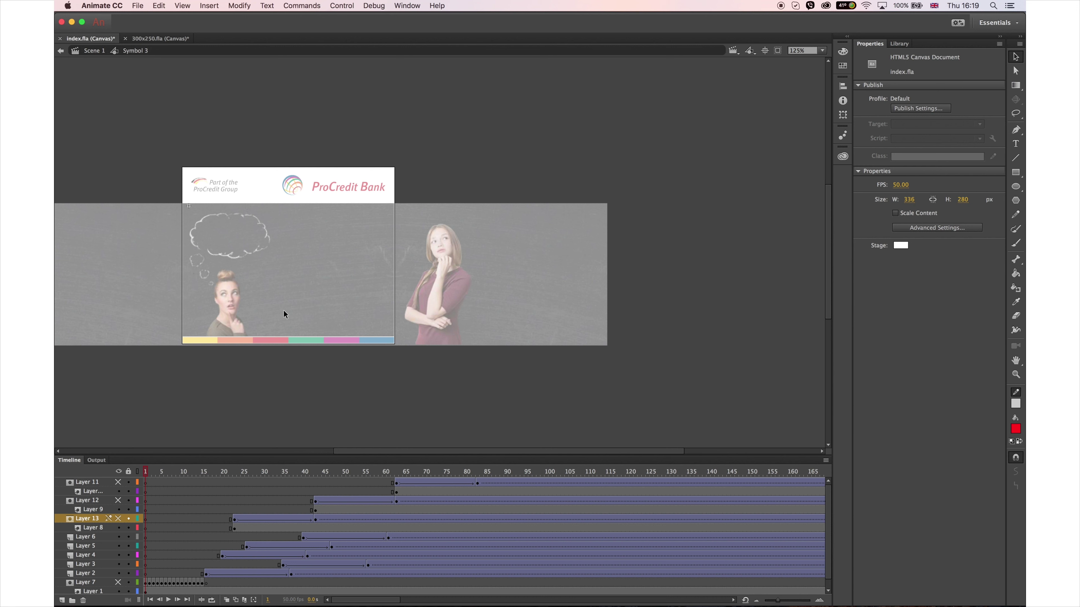
Paste the copied text on Layer 8 at frame 67, outside the banner, and break it apart into red shapes
drag(311, 471, 415, 474)
click(412, 528)
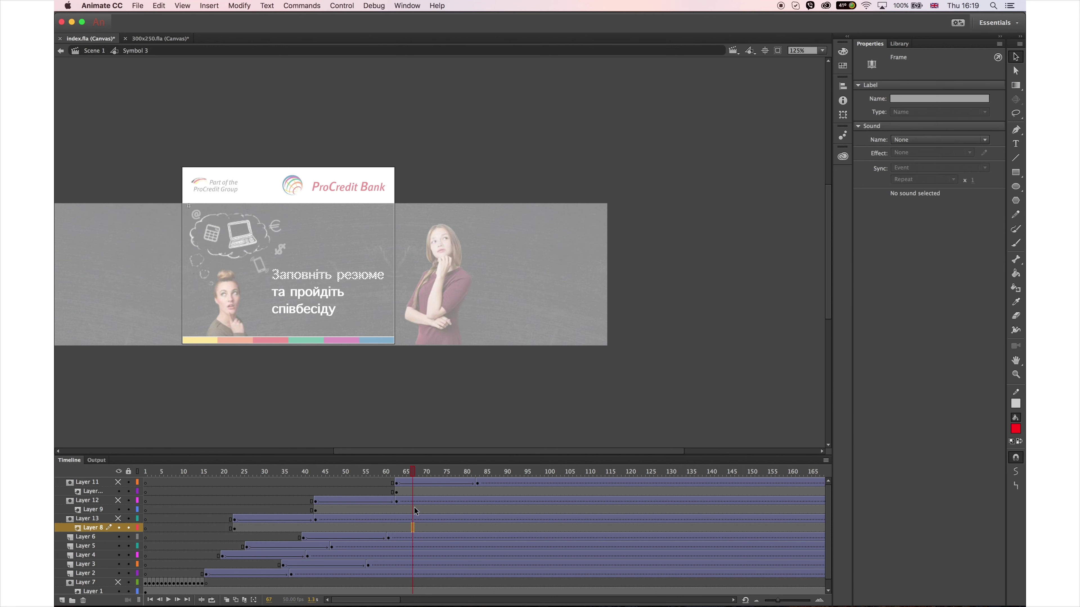
click(1016, 144)
drag(596, 380, 743, 415)
key(cmd+v)
key(super+b)
key(super+b)
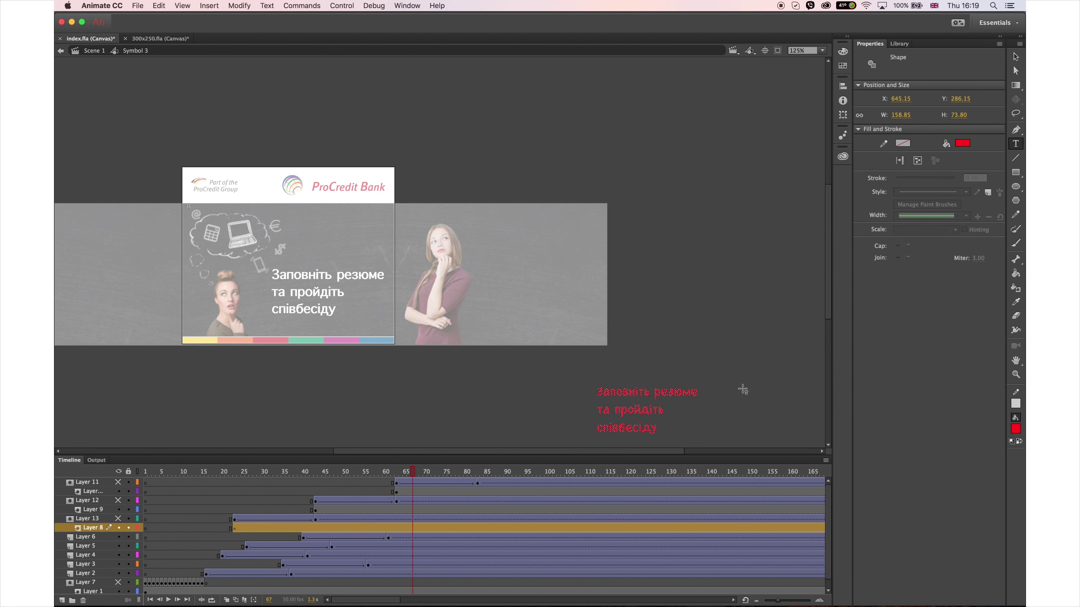
Enlarge the red lettering until its first line is about 176 px wide, and remove the two lower lines
click(1015, 85)
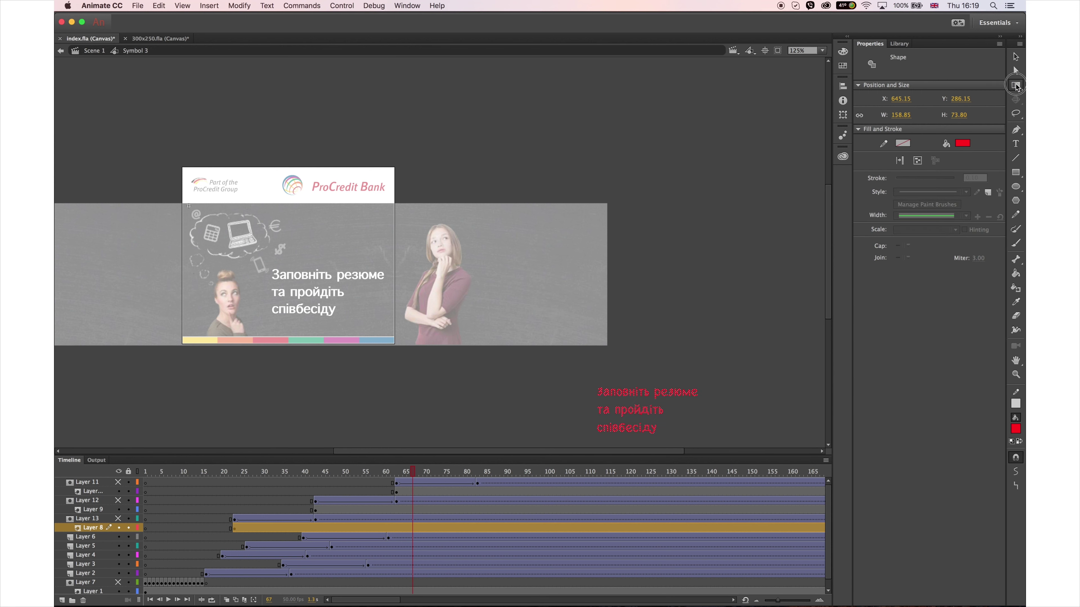
drag(582, 372, 733, 442)
drag(698, 388, 709, 384)
key(v)
drag(574, 445, 691, 405)
key(Delete)
Move the red "Заповніть резюме" lettering onto the banner, just above the white first line and aligned with it
key(Return)
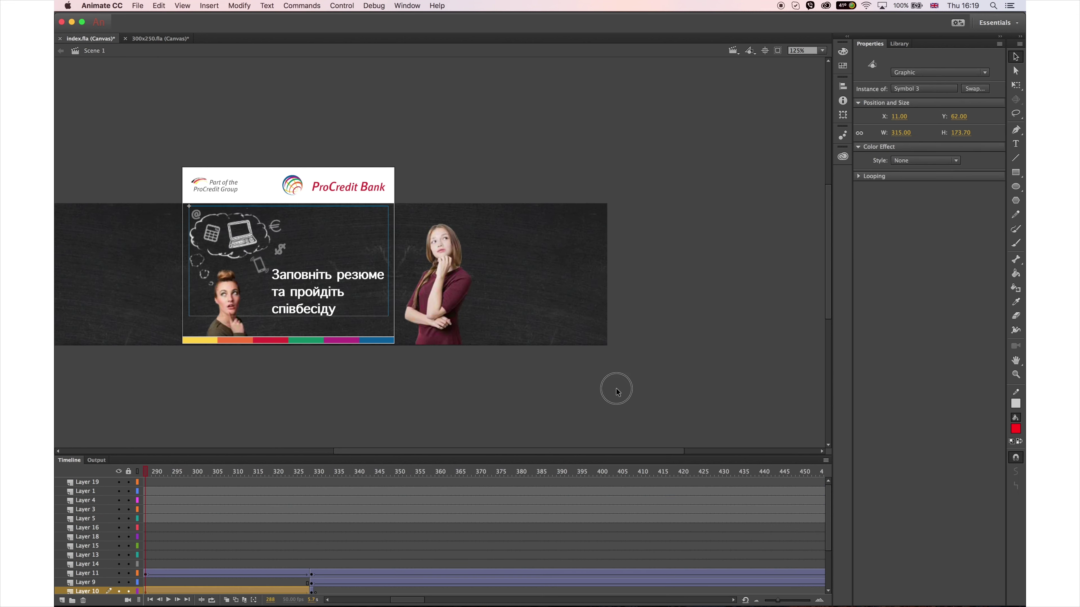
key(Return)
click(699, 393)
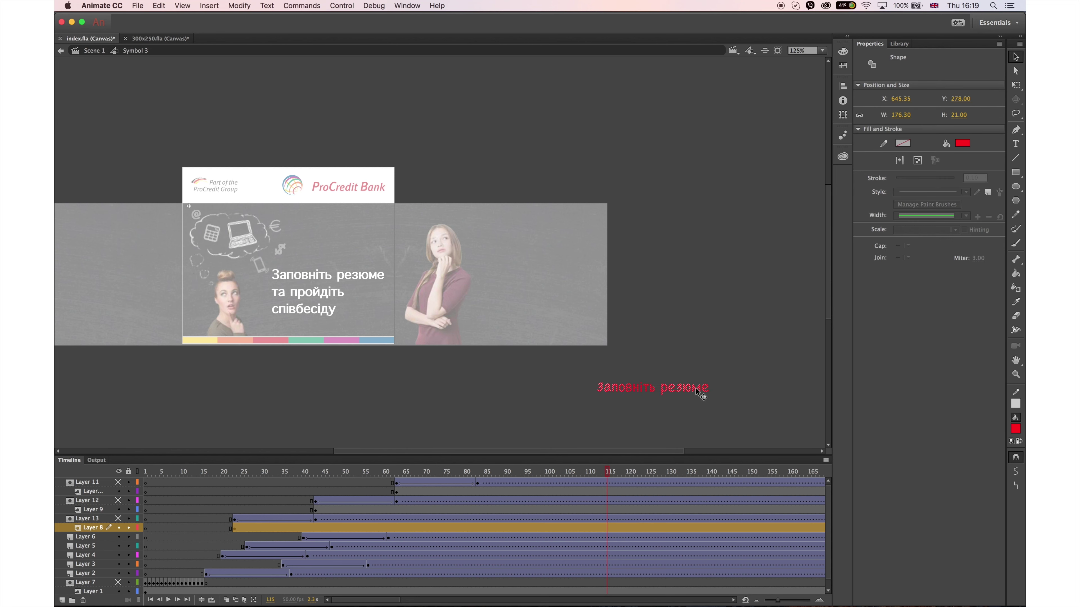
drag(698, 392, 373, 280)
key(shift+Up)
key(shift+Up)
key(shift+Up)
key(shift+Up)
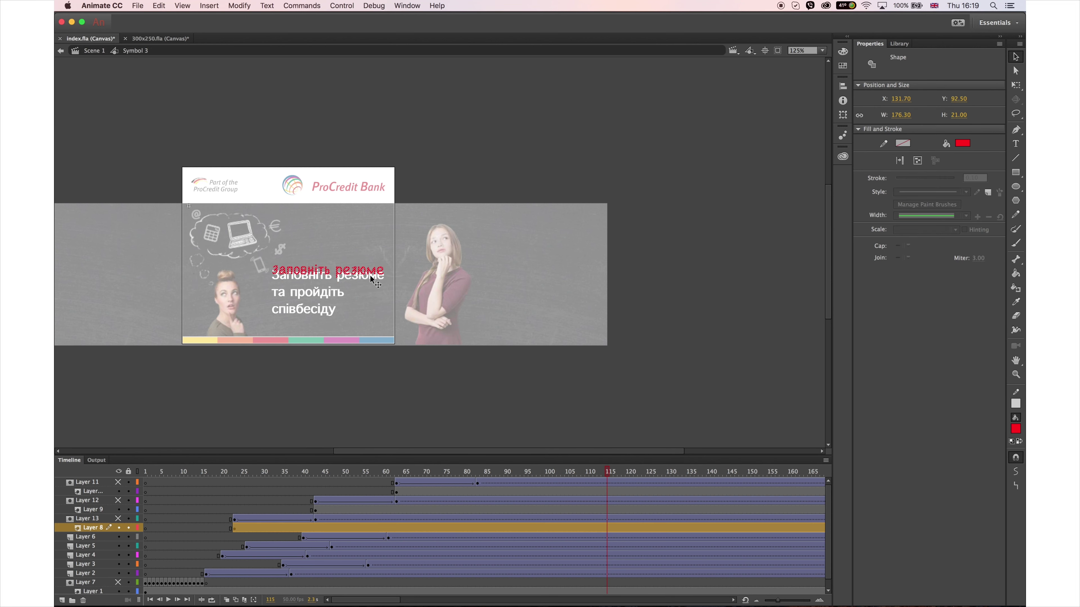
Delete the white letters of "Заповніть резюме" and put the red lettering in their place on Layer 8
click(371, 287)
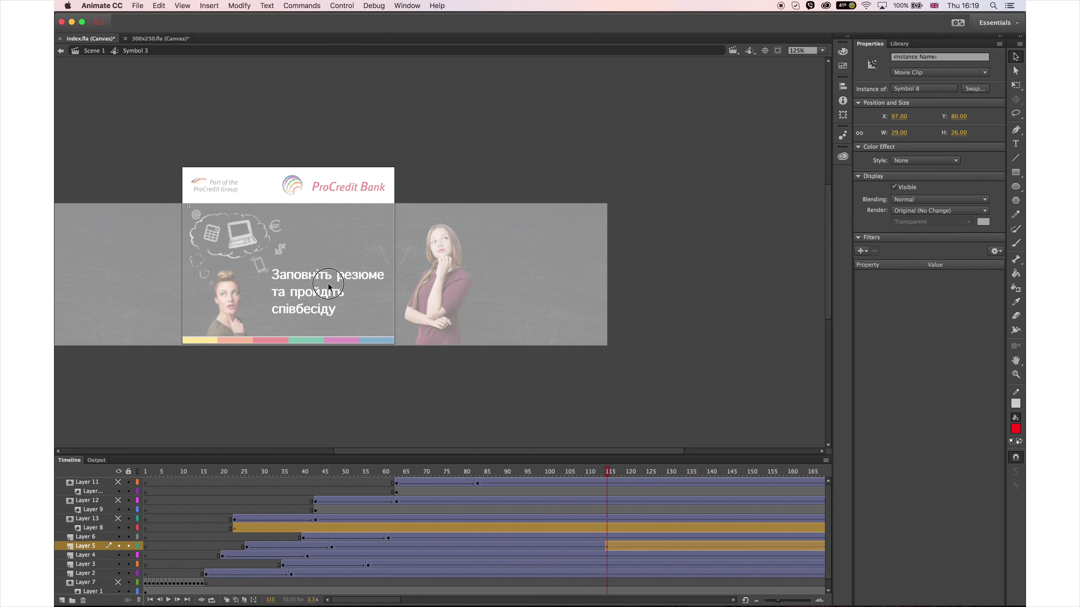
click(365, 286)
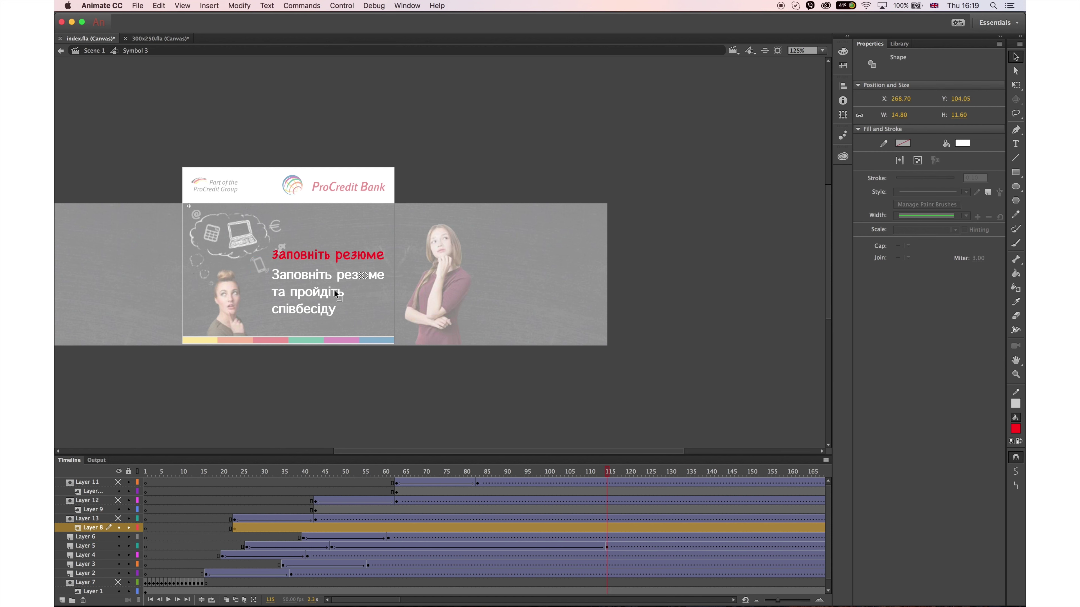
key(Delete)
click(284, 276)
key(Delete)
click(302, 277)
key(Delete)
click(313, 276)
key(Delete)
click(320, 276)
key(Delete)
click(327, 277)
key(Delete)
click(343, 276)
key(Delete)
click(352, 276)
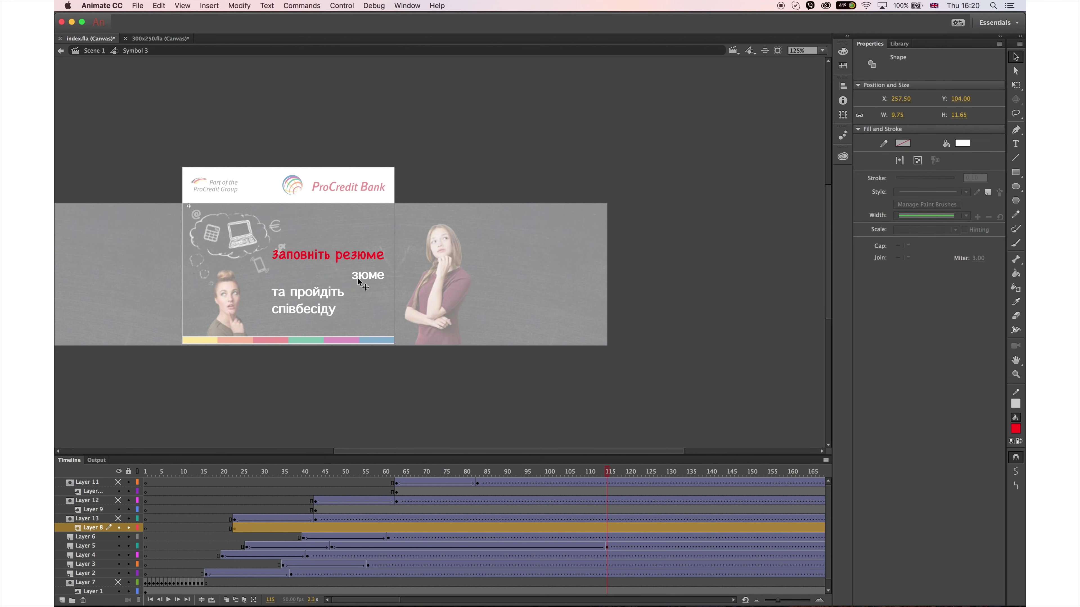
key(Delete)
click(361, 276)
key(Delete)
click(373, 279)
key(Delete)
click(380, 276)
key(Delete)
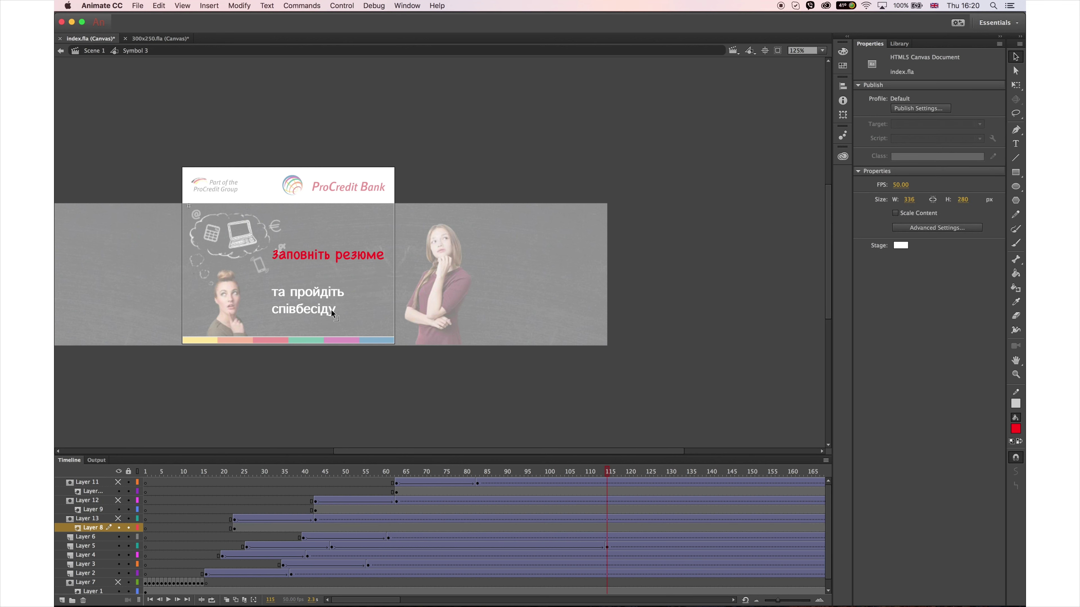
click(486, 528)
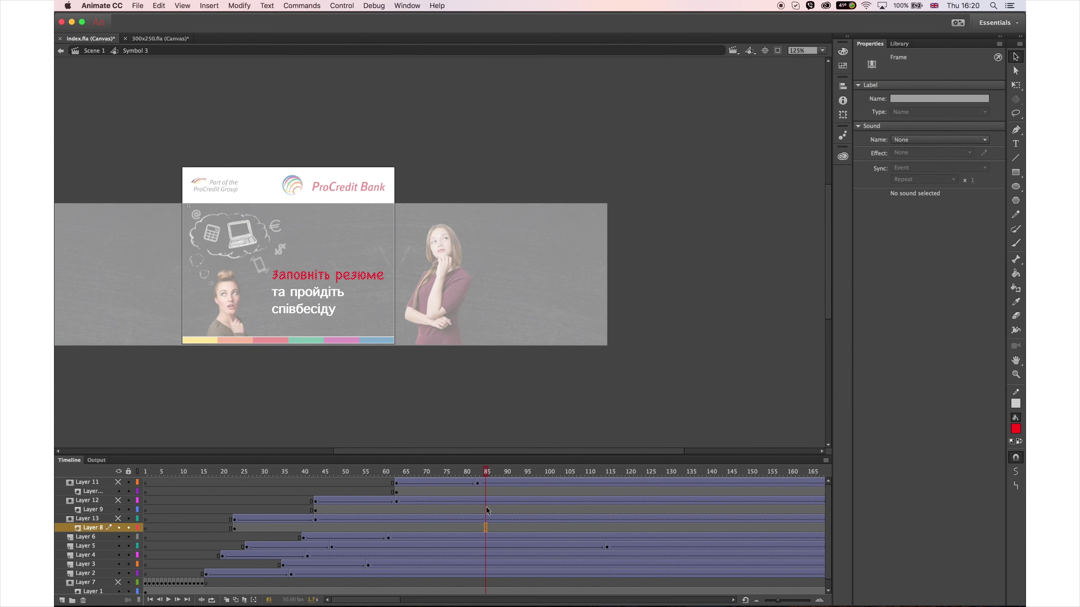
Fill the red "Заповніть резюме" lettering with white, and lock every layer except Layer 9
click(1015, 431)
click(871, 498)
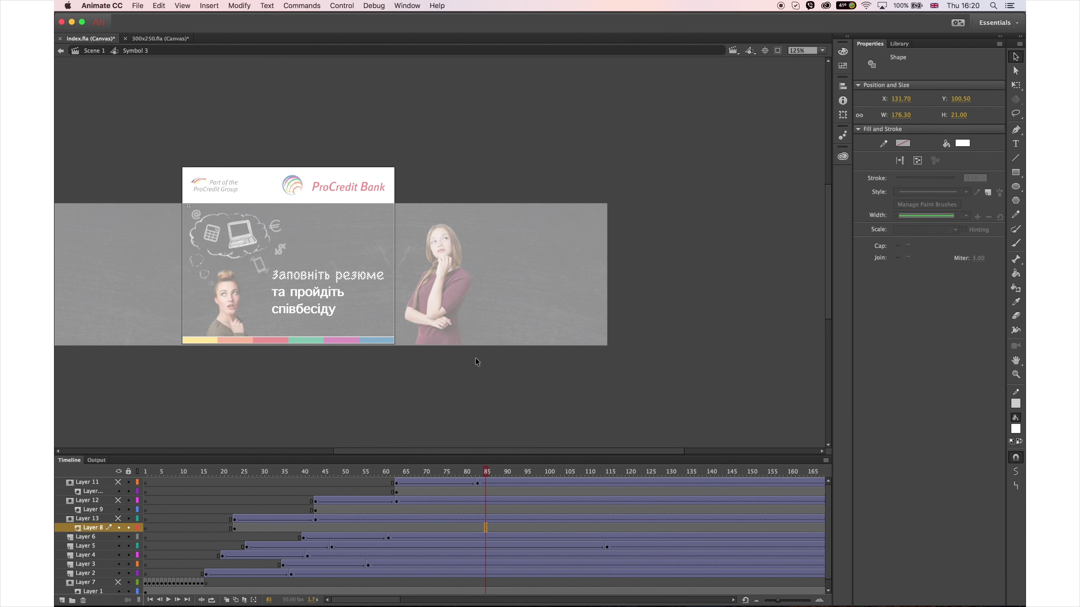
click(339, 293)
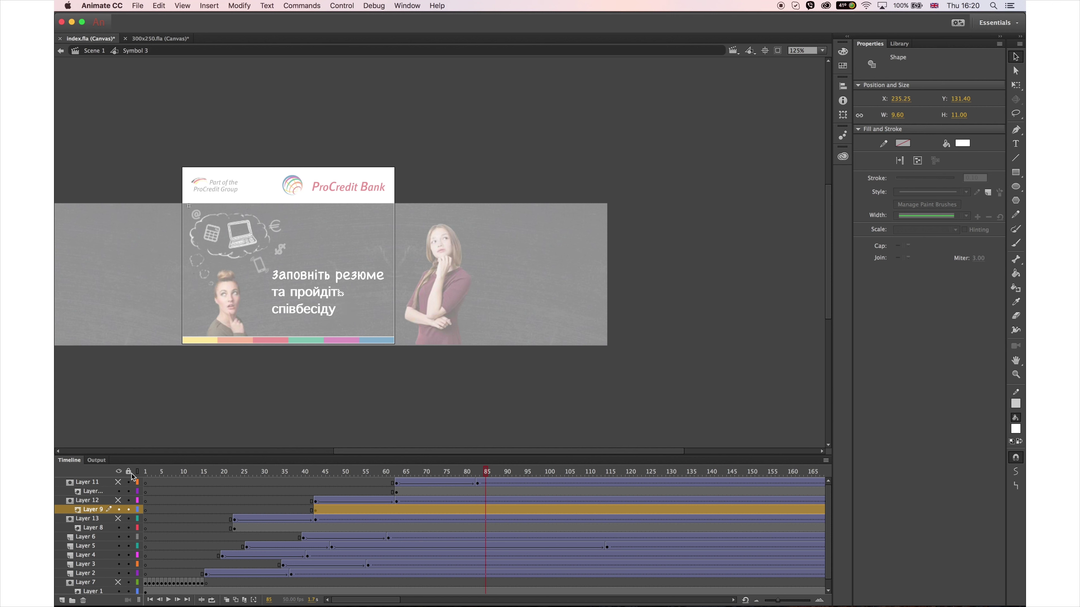
click(128, 471)
click(129, 510)
Replace the old white "та пройдіть" on Layer 9 with the two-line red lettering, placed at about X 131.45, Y 127.30
click(349, 299)
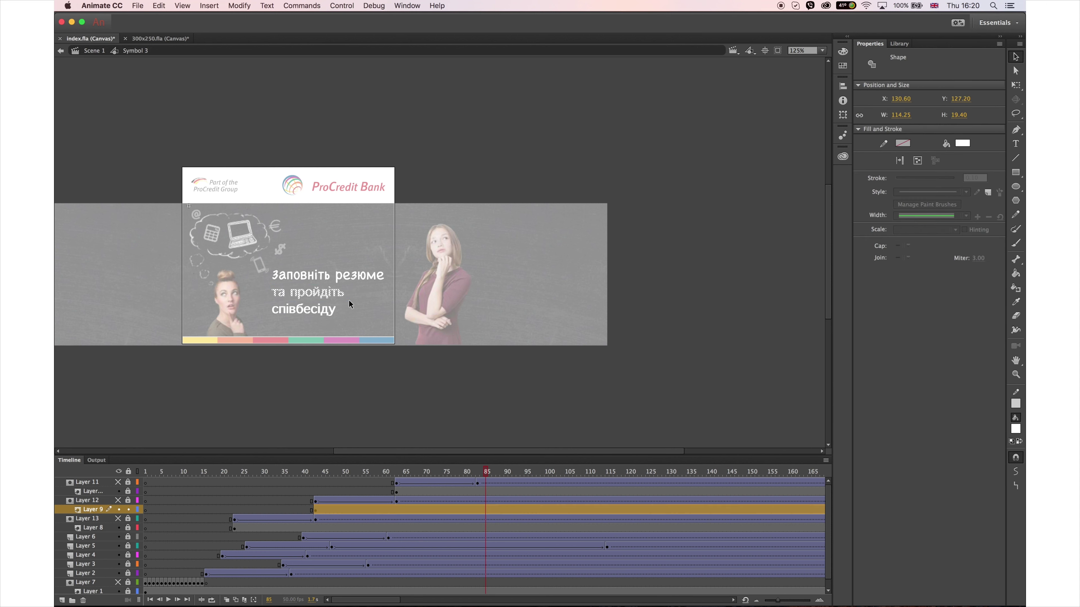
key(cmd+x)
key(cmd+v)
key(shift+Left)
key(shift+Left)
key(shift+Left)
key(shift+Left)
key(shift+Left)
key(shift+Left)
key(shift+Left)
key(shift+Left)
key(shift+Left)
key(shift+Left)
key(shift+Left)
key(shift+Left)
key(shift+Left)
key(shift+Left)
key(shift+Left)
key(shift+Left)
key(shift+Left)
key(shift+Left)
key(shift+Left)
key(shift+Left)
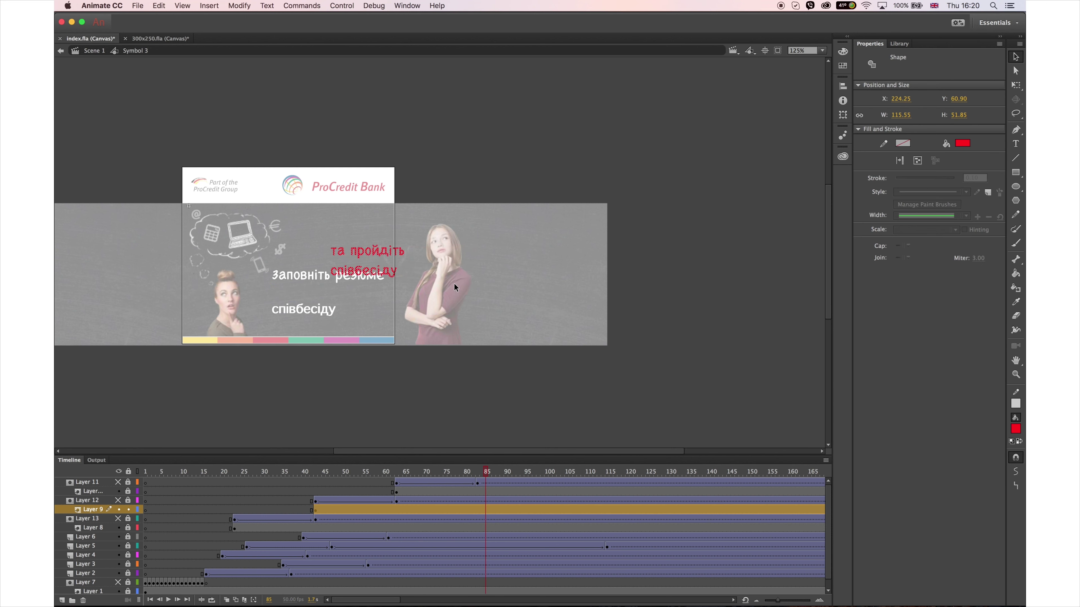
key(shift+Down)
key(shift+Down)
key(shift+Down)
key(shift+Down)
key(shift+Down)
key(shift+Down)
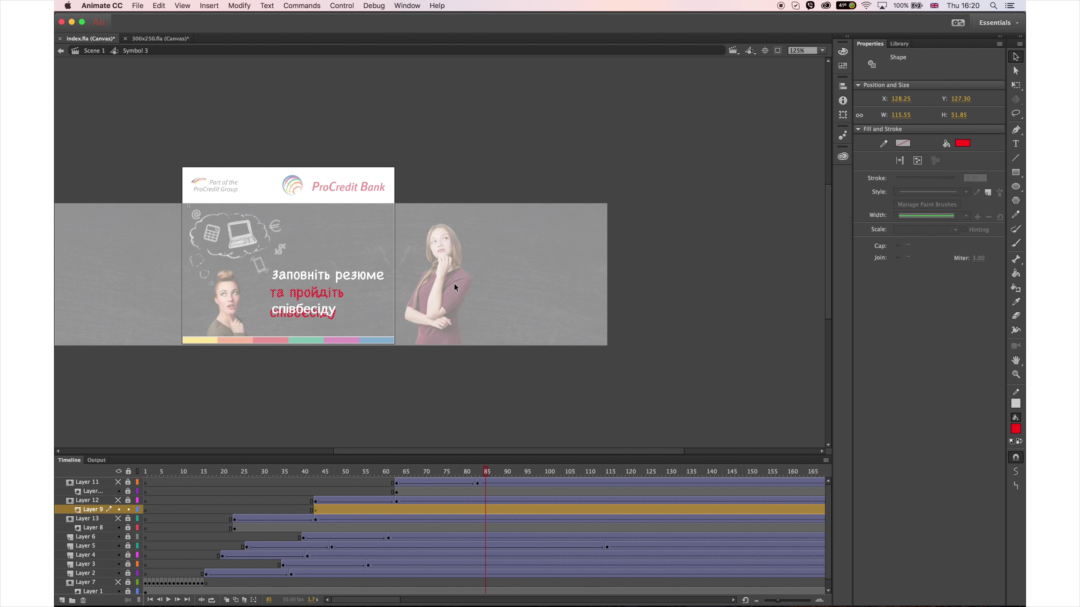
key(Right)
key(Right)
key(Right)
key(Right)
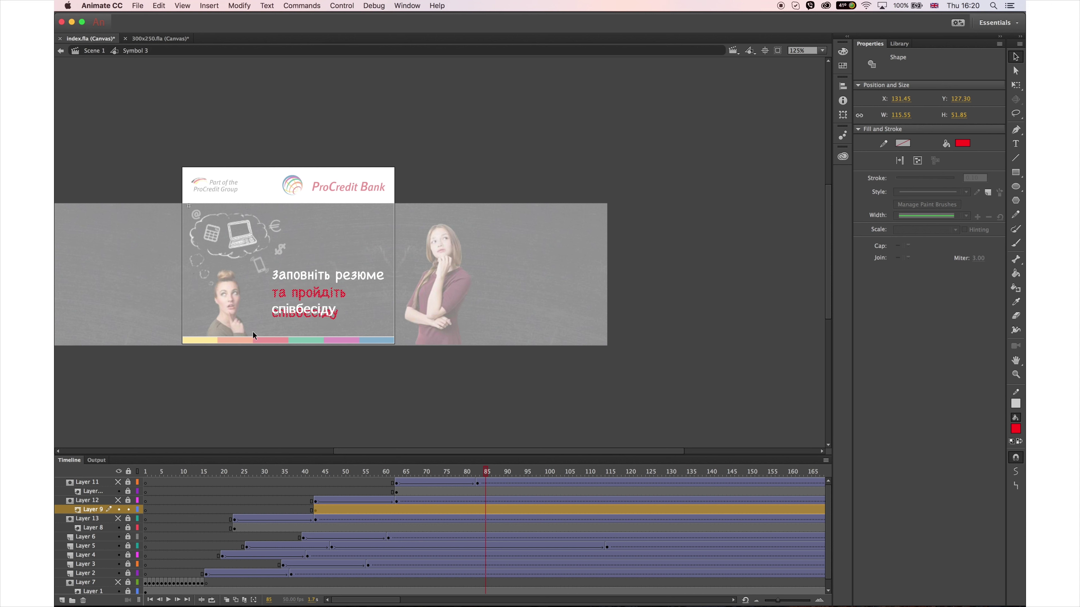
Cut the red "співбесіду" line away from Layer 9 and fill the "та пройдіть" lettering with white
drag(345, 304, 345, 305)
key(ctrl+z)
click(1015, 429)
click(870, 500)
click(400, 381)
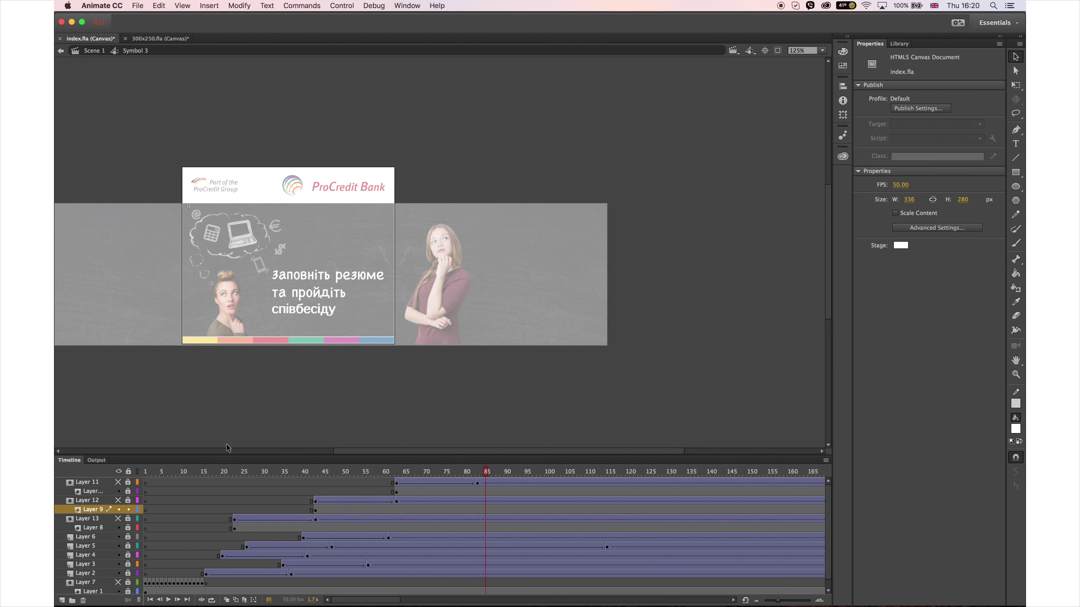
Replace the old "співбесіду" on the layer masked by Layer 11 with the cut lettering, aligned under "та пройдіть", and fill it white
click(327, 284)
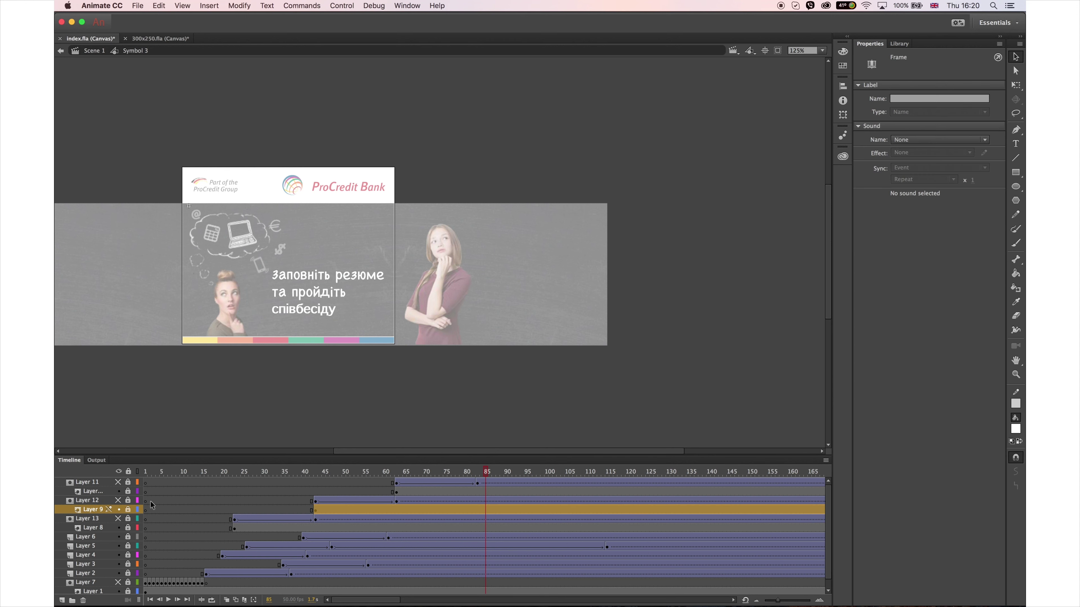
click(351, 472)
drag(351, 471, 324, 472)
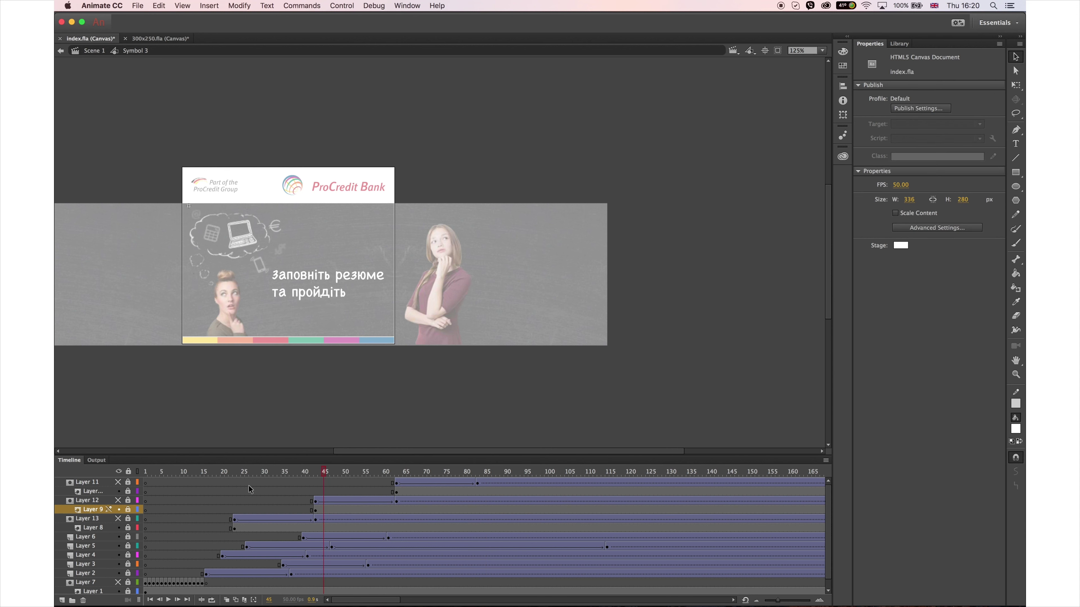
click(416, 493)
drag(250, 362, 363, 302)
key(cmd+x)
key(cmd+v)
drag(453, 264, 314, 314)
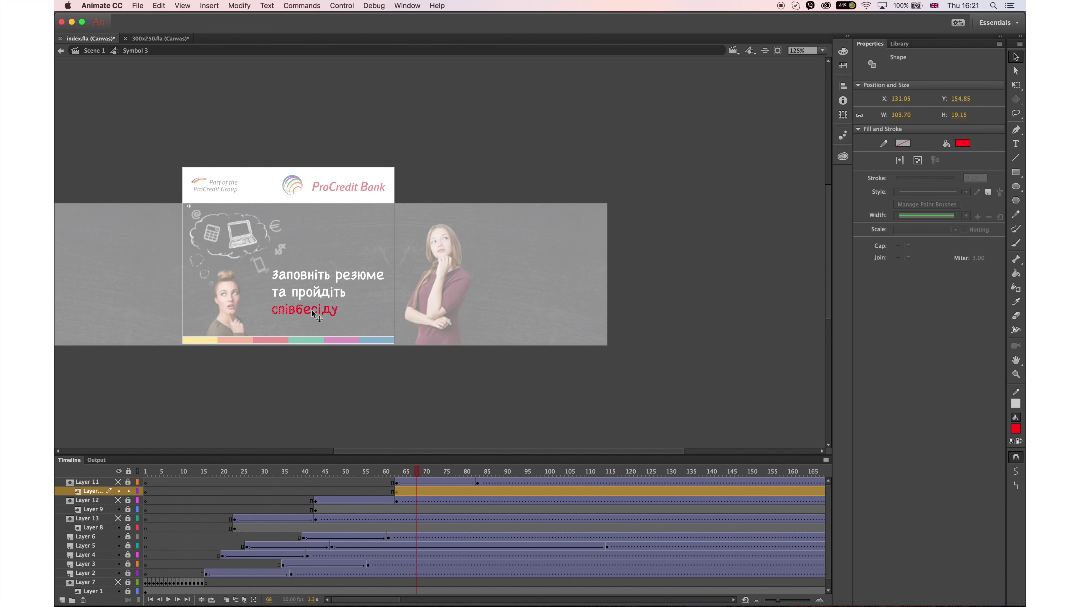
click(1016, 432)
click(870, 499)
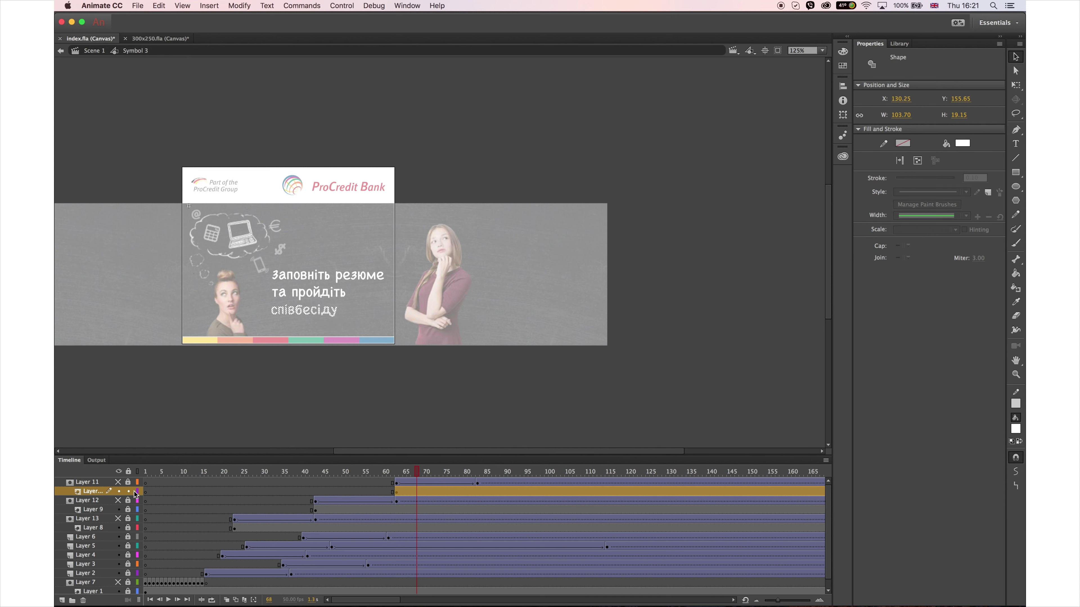
Check the mask rectangles over "та пройдіть" at frame 63 and "співбесіду" at frame 90, and relock their layers
drag(298, 472, 395, 501)
click(395, 502)
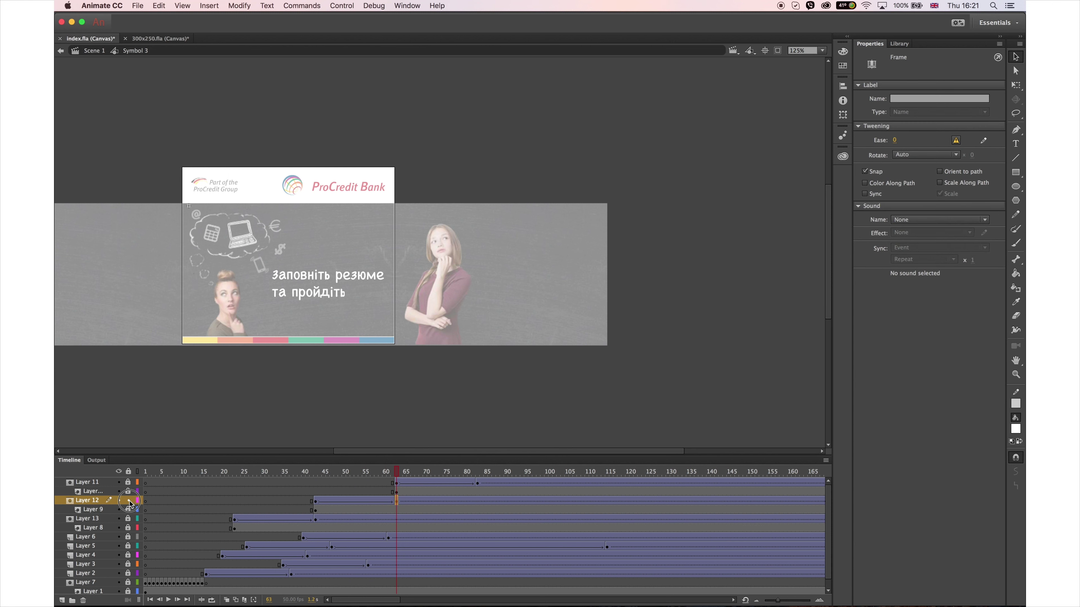
click(129, 500)
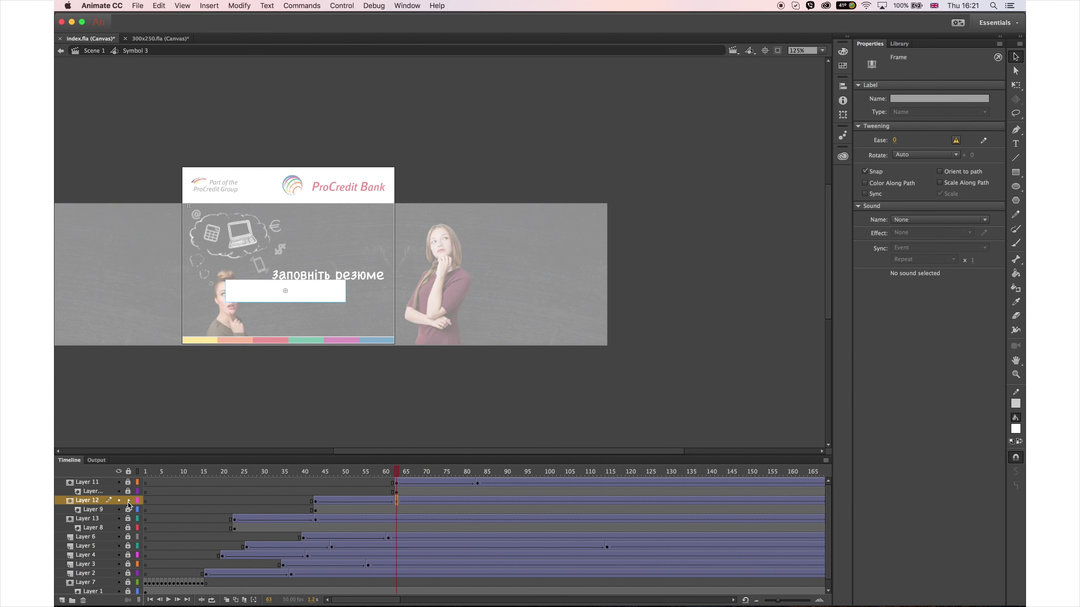
click(129, 501)
drag(345, 472, 565, 483)
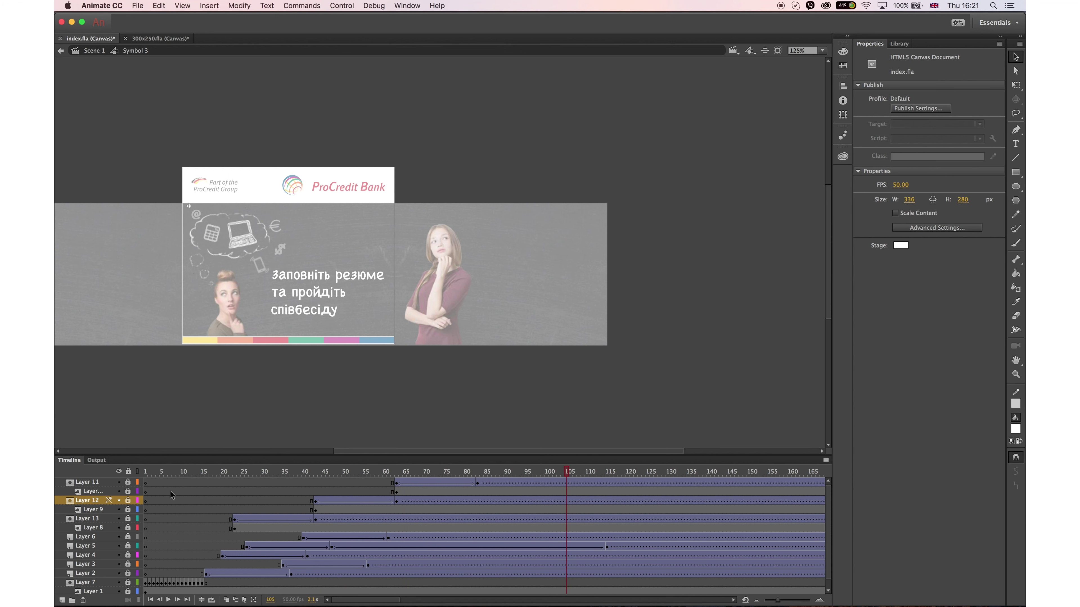
click(128, 491)
click(506, 493)
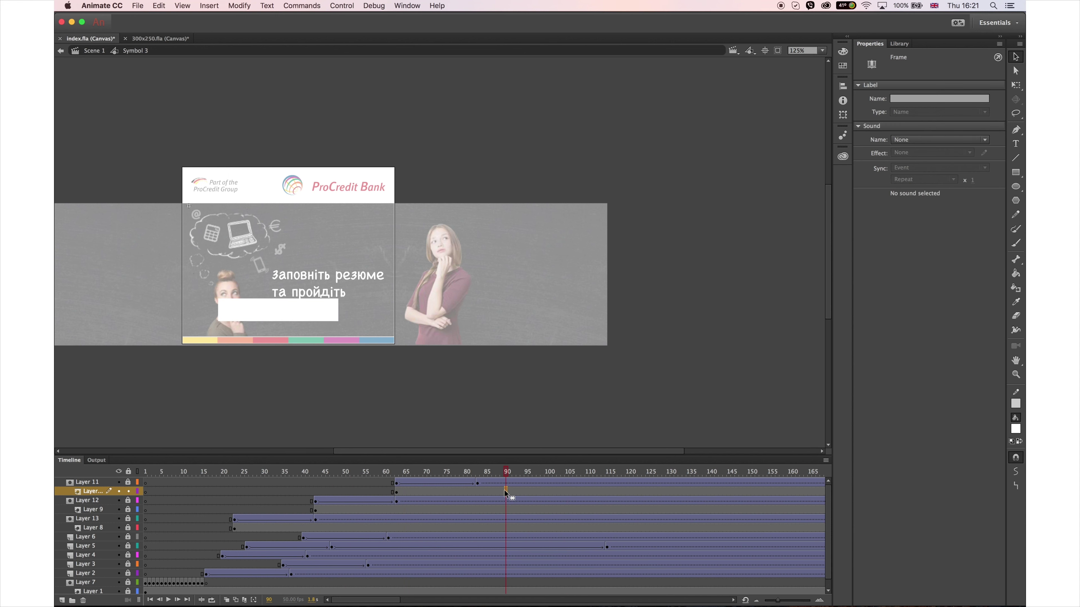
click(129, 492)
Leave Symbol 3 for Scene 1 and play back the banner's main timeline
double_click(547, 411)
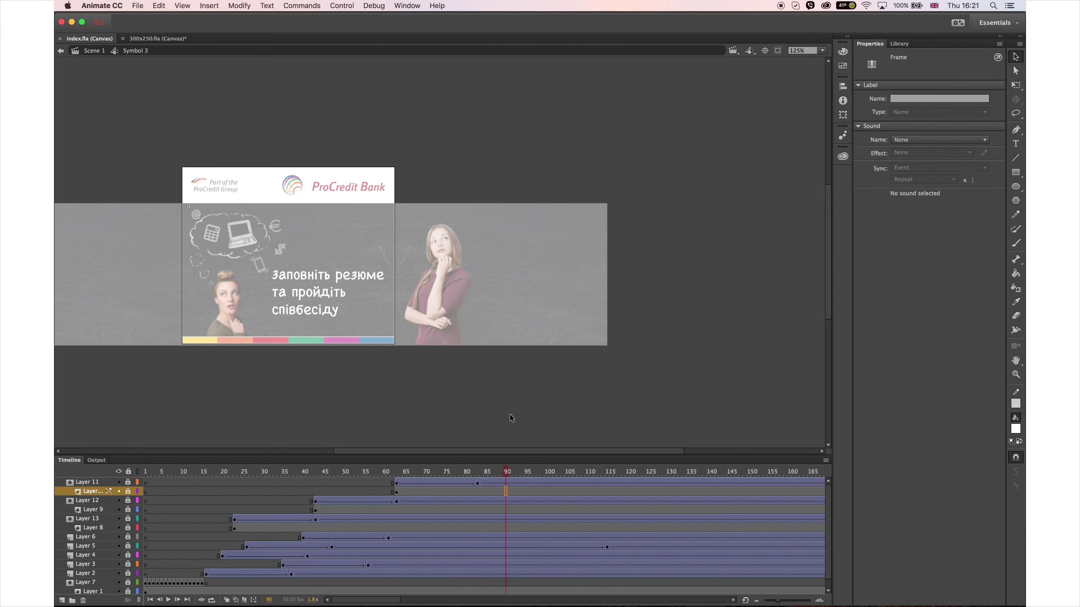
key(Return)
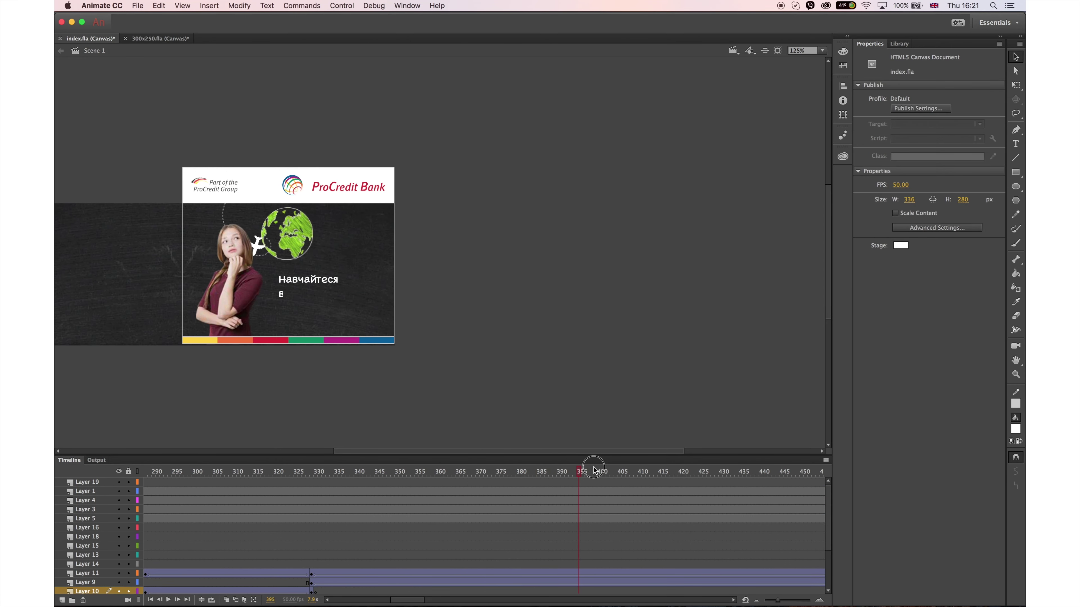
click(145, 466)
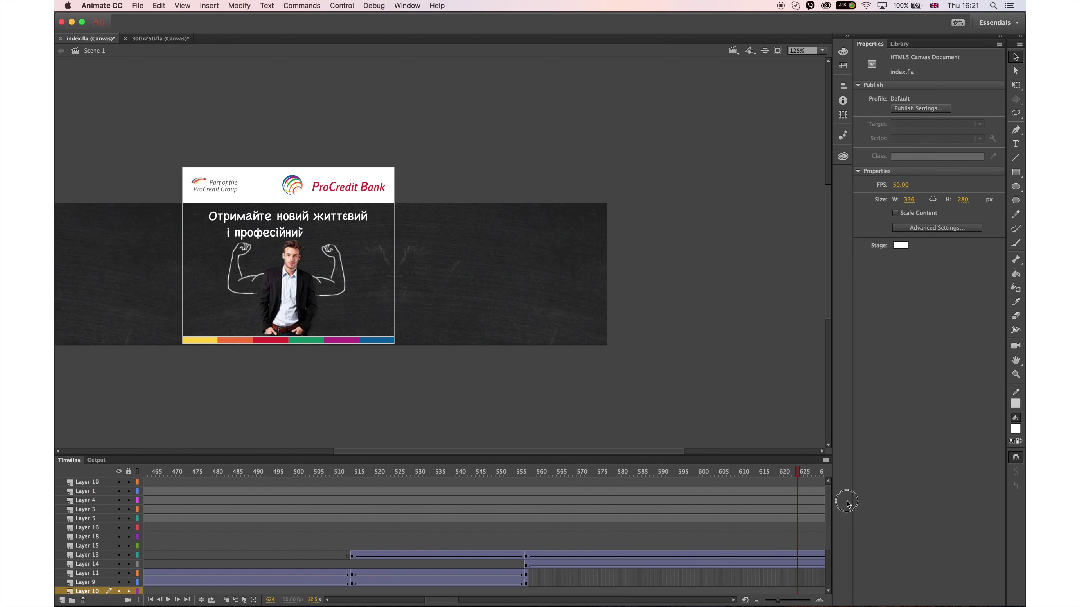
Test the banner as a movie and open its Publish Settings
key(super+Return)
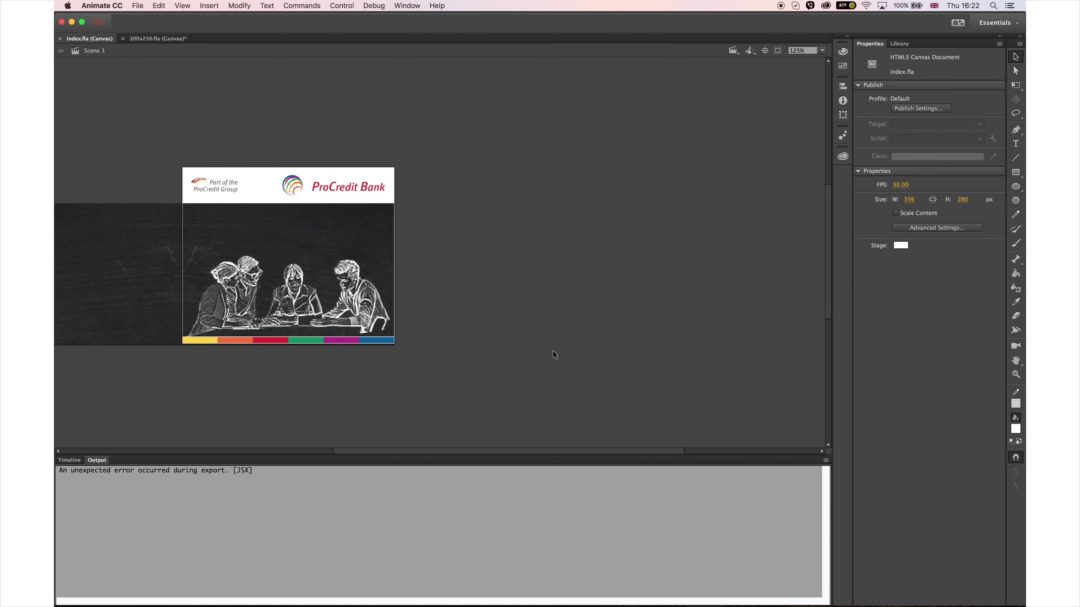
key(alt+shift+F12)
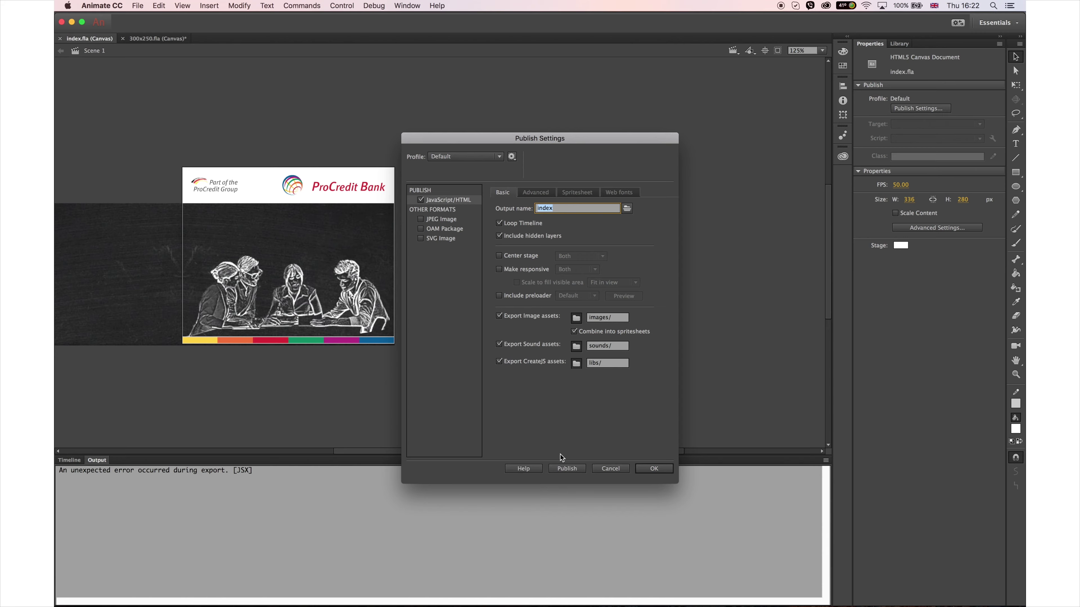